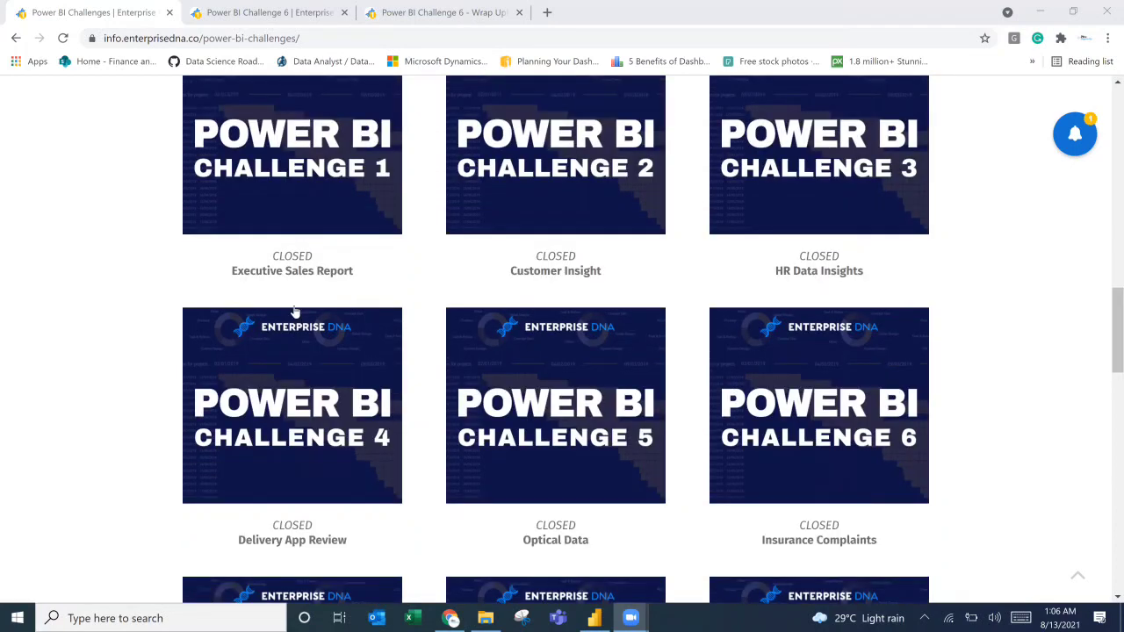
Look through the list of closed Power BI challenges and highlight the Insurance Complaints title under Challenge 6.
scroll(343, 316, "up", 2)
scroll(466, 358, "down", 1)
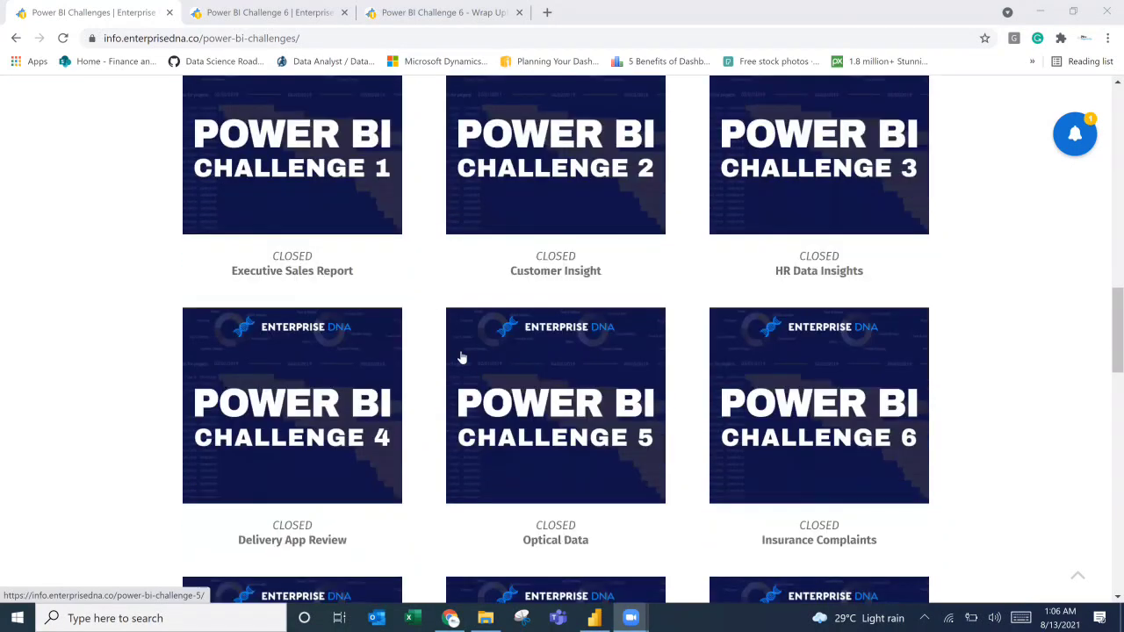
scroll(740, 371, "down", 1)
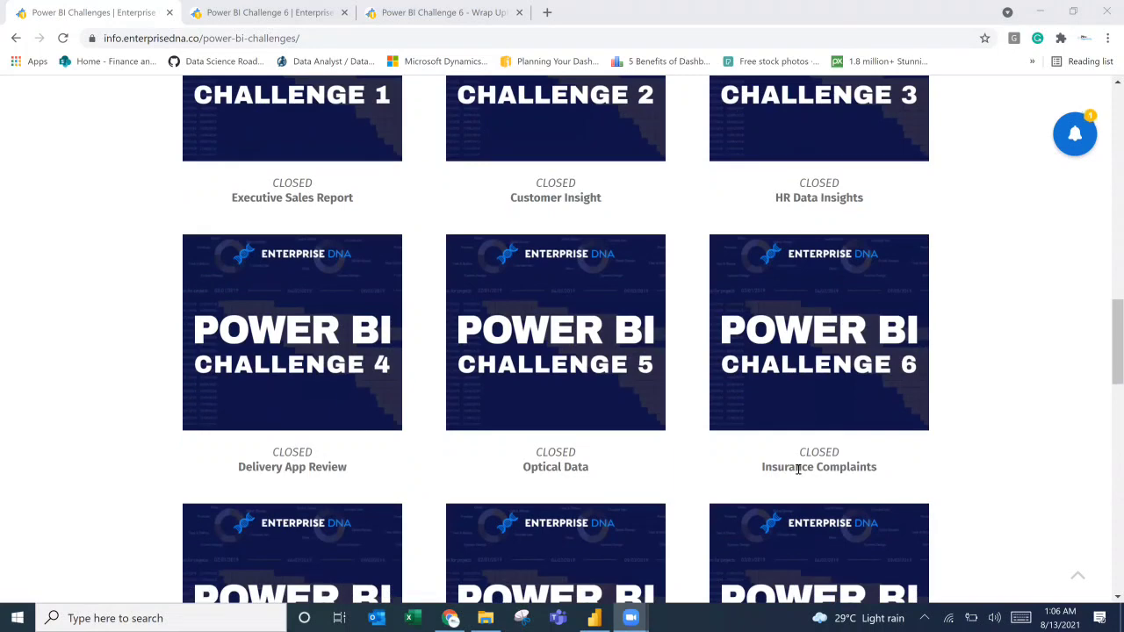
left_click_drag(762, 473, 890, 477)
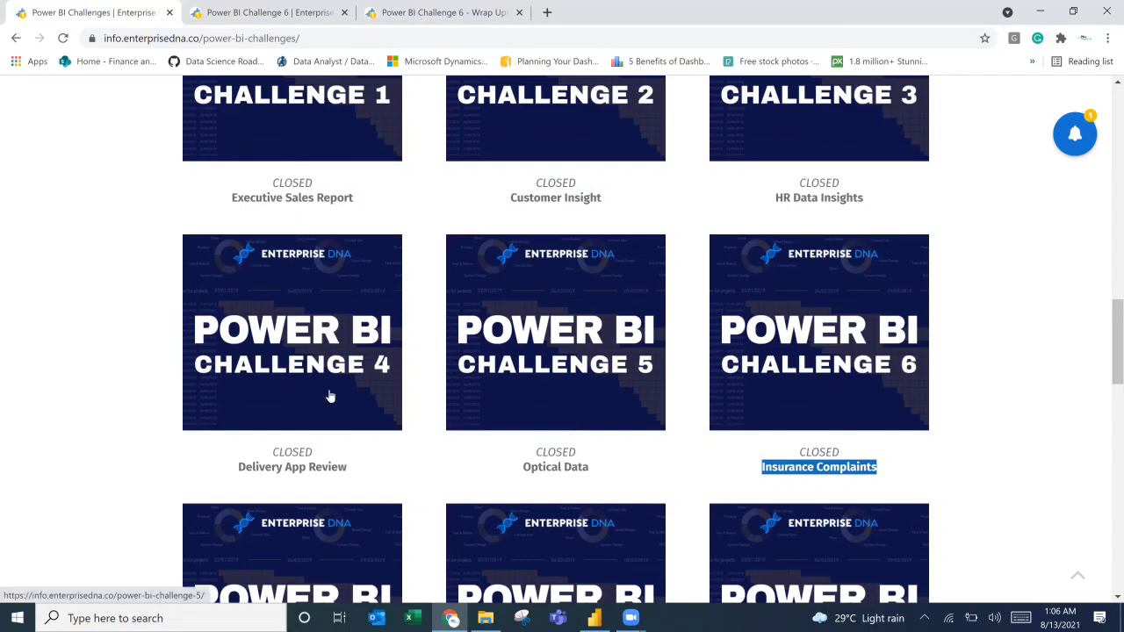
Switch to the Power BI Challenge 6 page and read its introduction and brief down to the factors to consider.
left_click(248, 14)
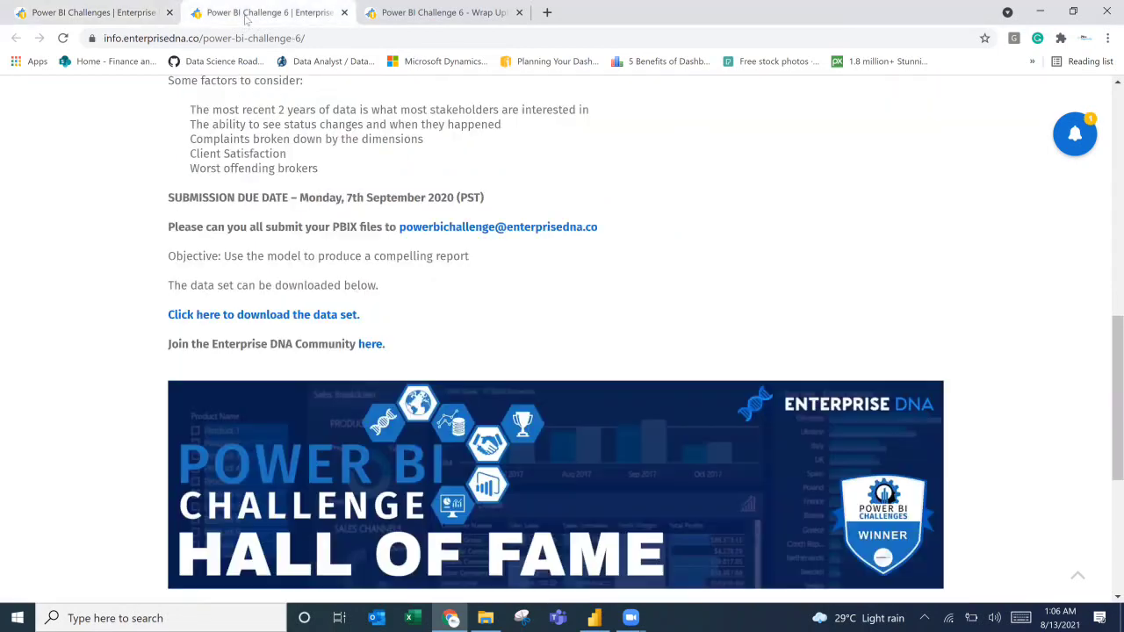
scroll(221, 279, "up", 9)
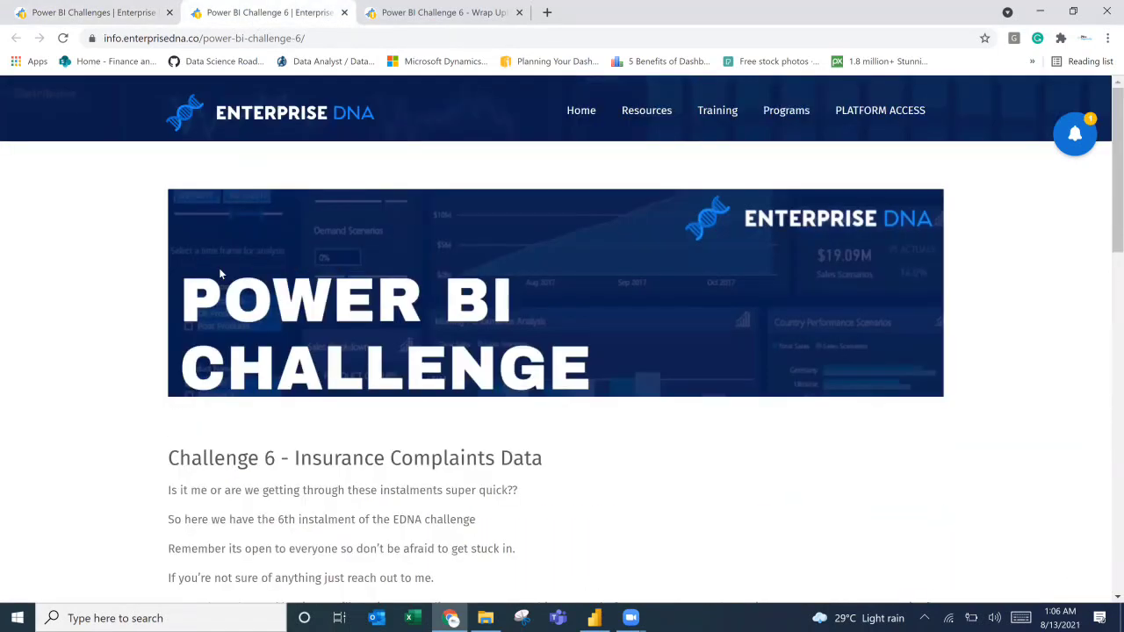
scroll(211, 286, "down", 2)
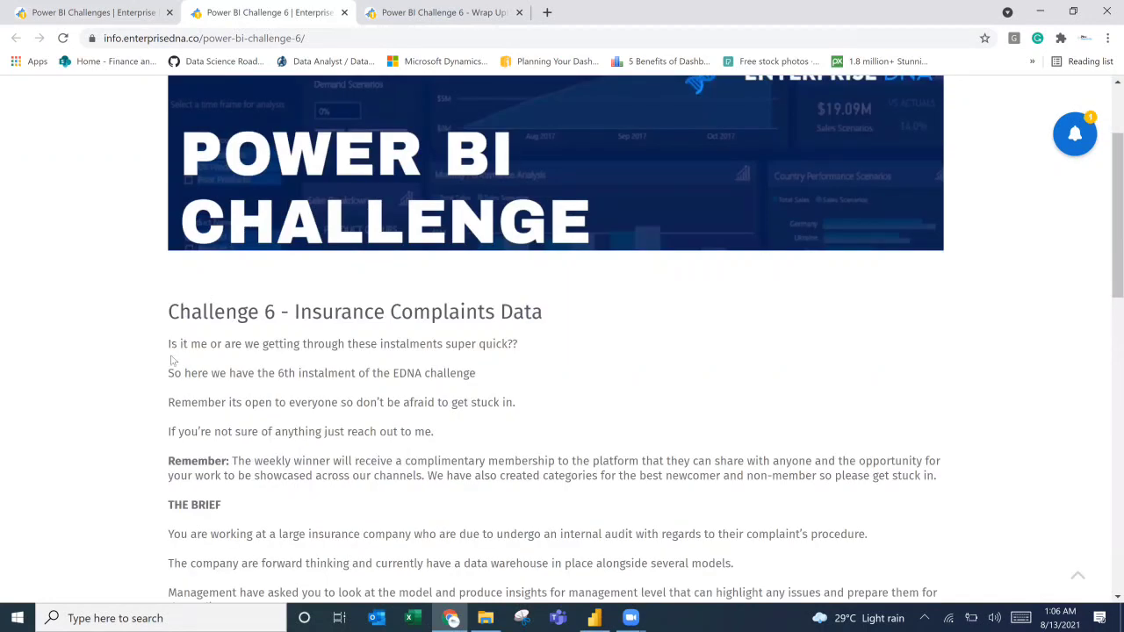
scroll(173, 360, "down", 1)
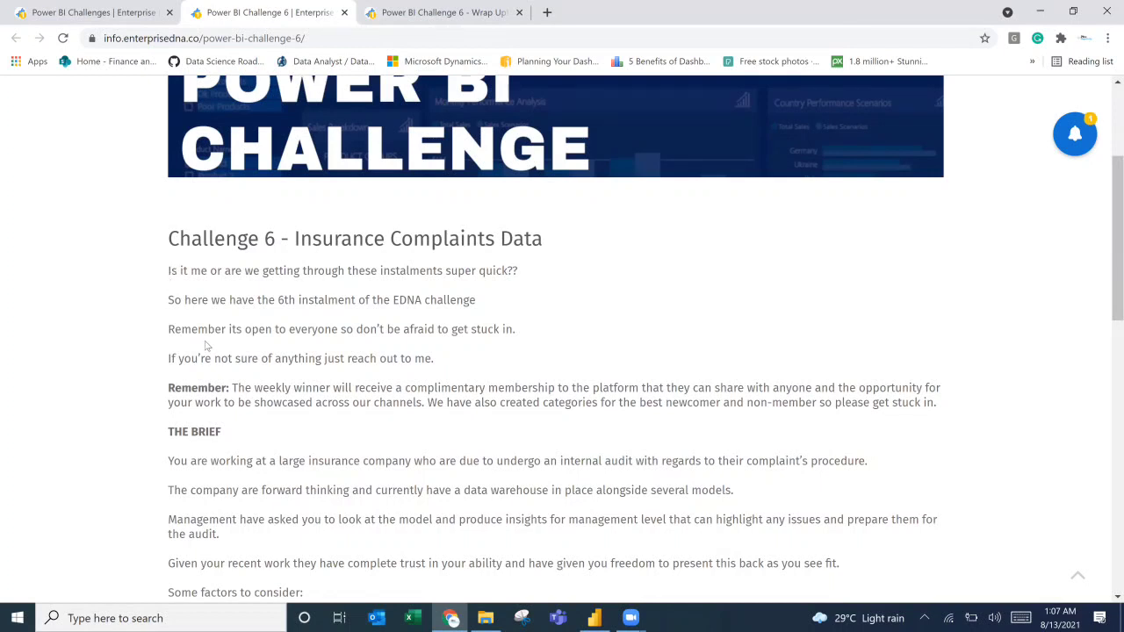
scroll(207, 346, "down", 1)
scroll(200, 347, "down", 1)
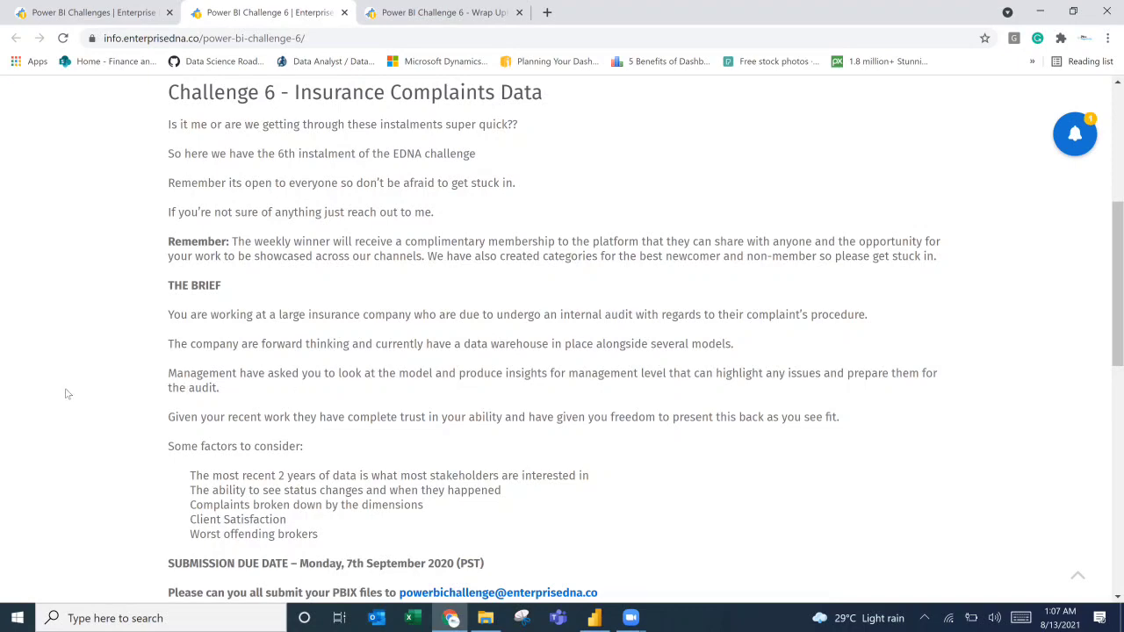
scroll(86, 383, "down", 1)
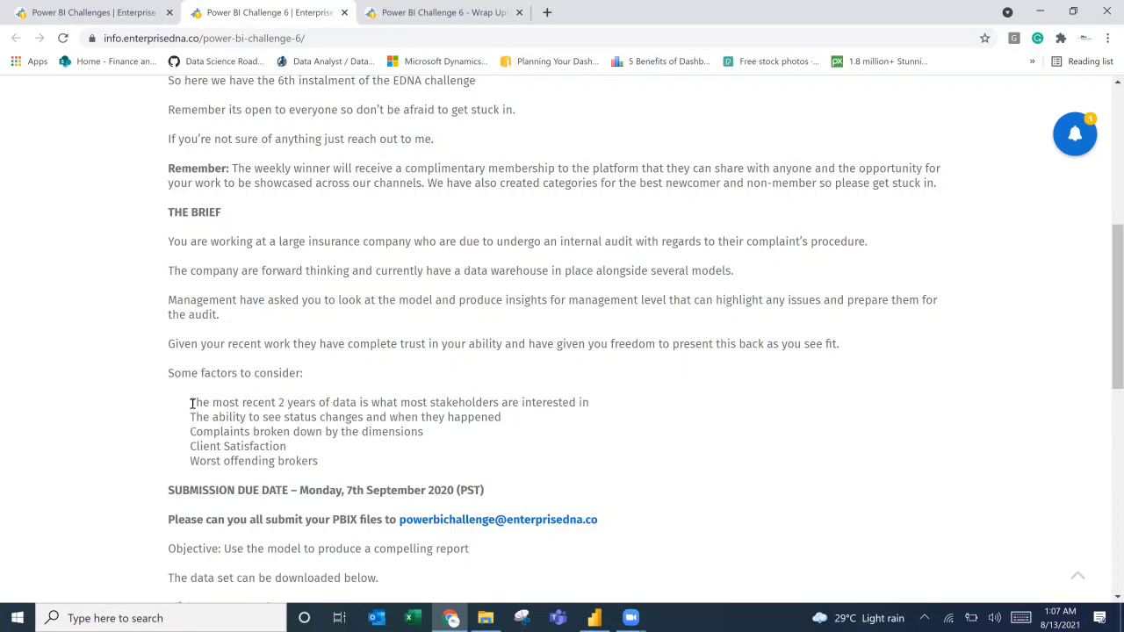
Highlight each of the five factors to consider in turn, from the most recent 2 years of data to the worst offending brokers.
left_click_drag(189, 403, 593, 409)
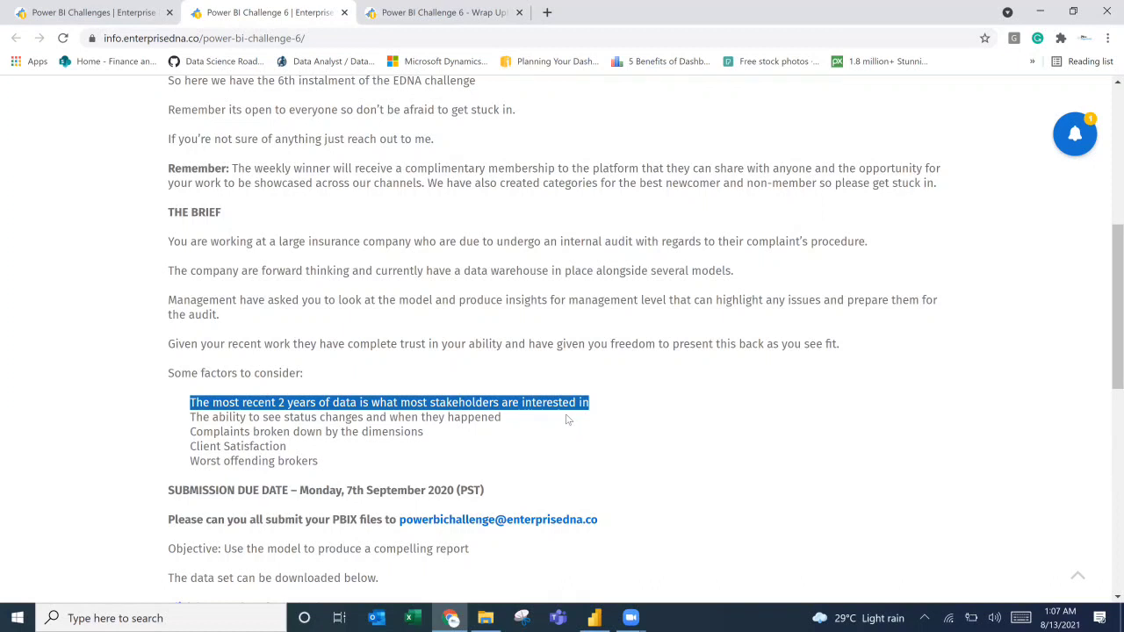
left_click_drag(192, 418, 515, 422)
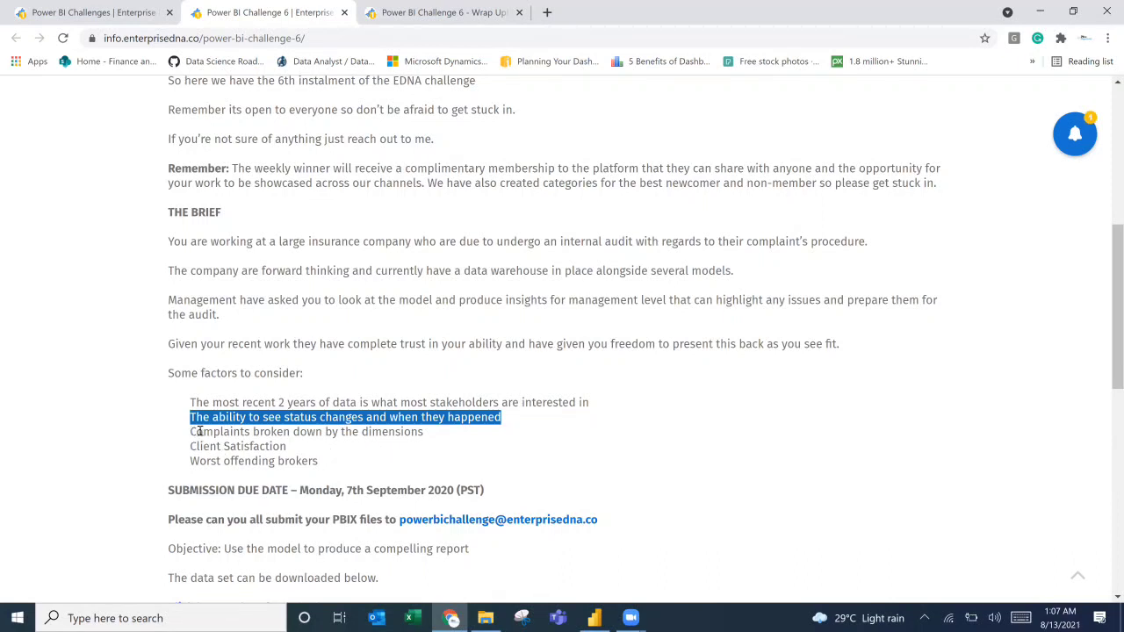
left_click_drag(190, 431, 439, 440)
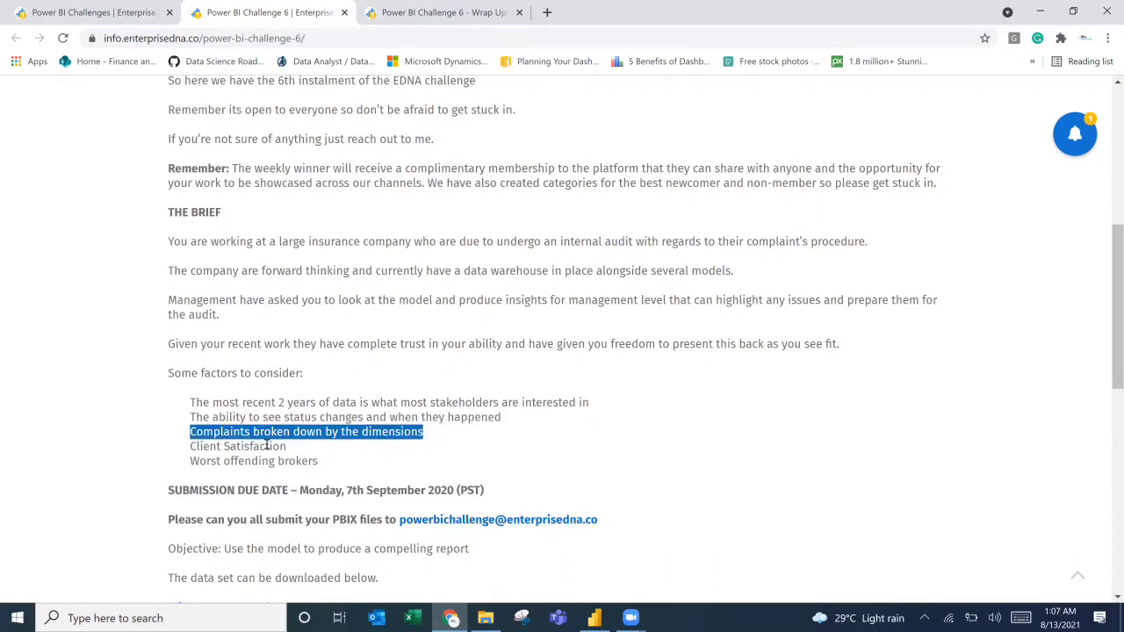
left_click_drag(189, 447, 304, 452)
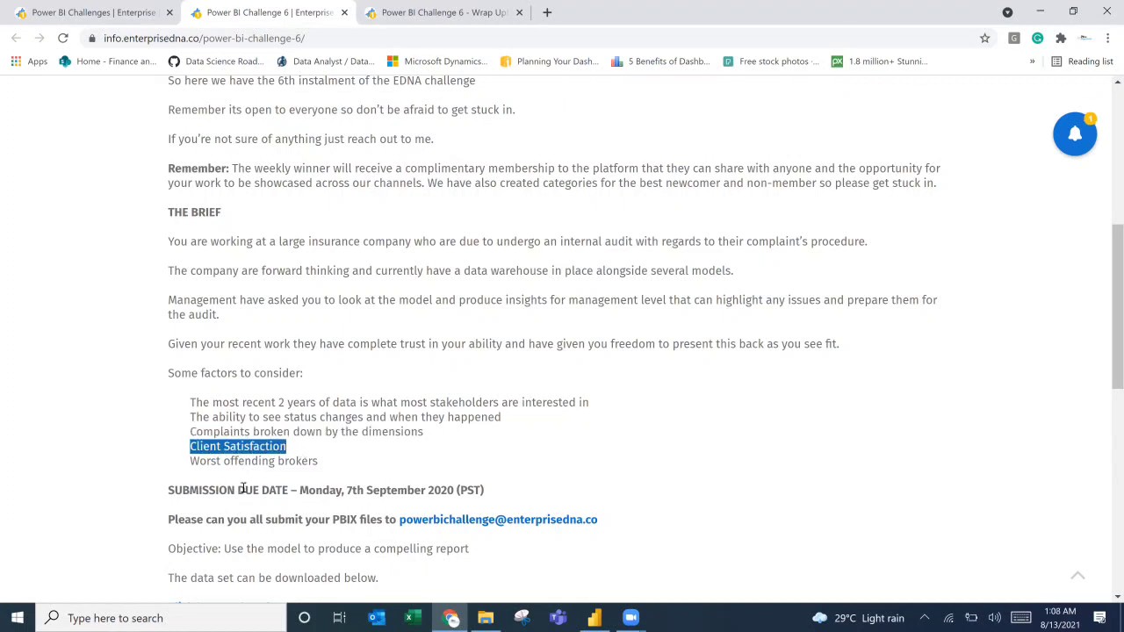
left_click_drag(192, 461, 322, 468)
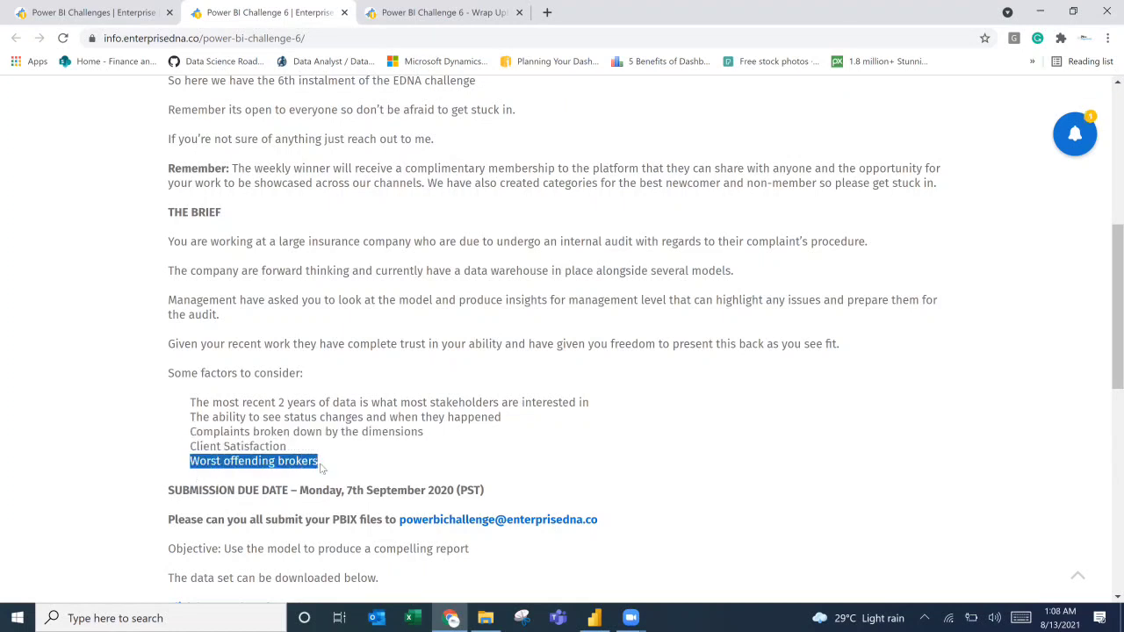
scroll(300, 453, "down", 1)
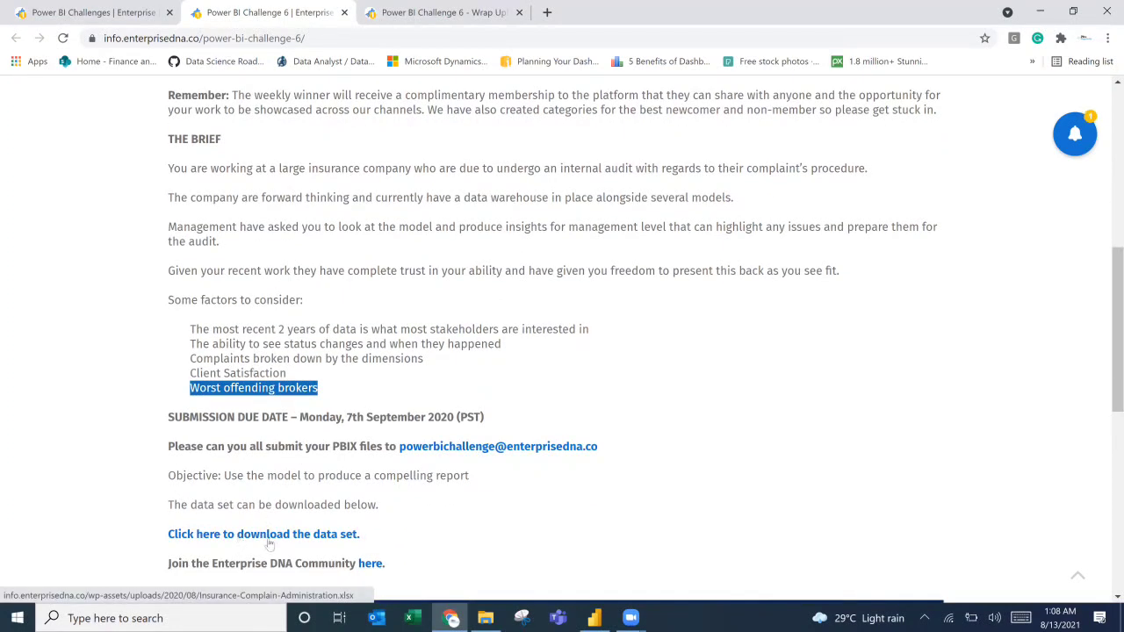
Open Insurance-Complain-Administration.xlsx from the 5 - Insurance Complaints folder in File Explorer, and return to the challenge page in Chrome.
left_click(486, 618)
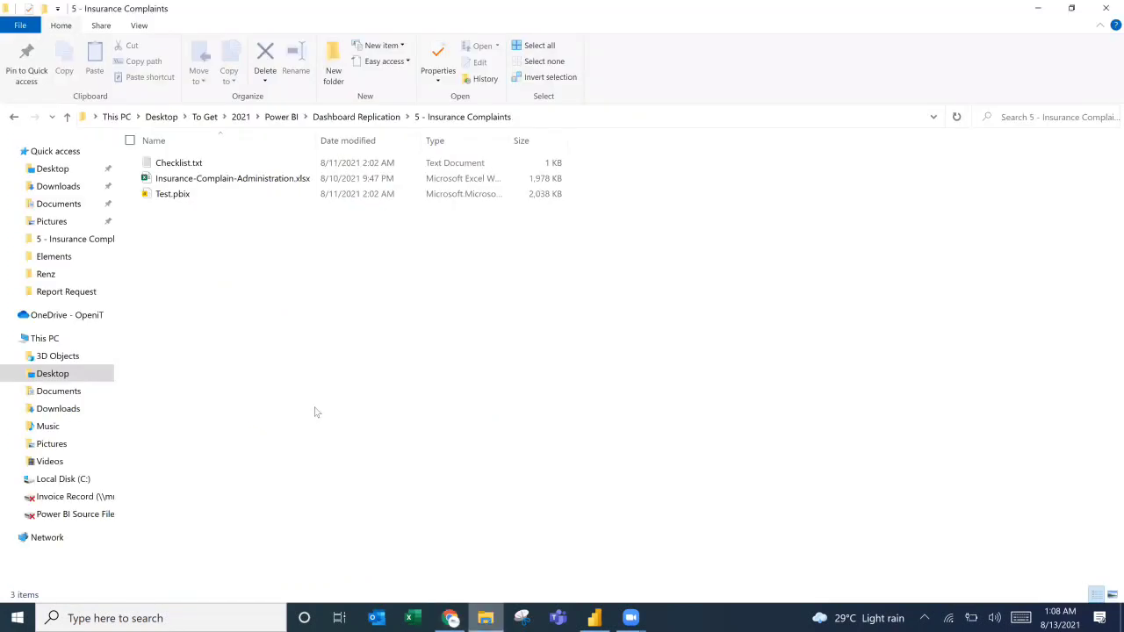
left_click(225, 182)
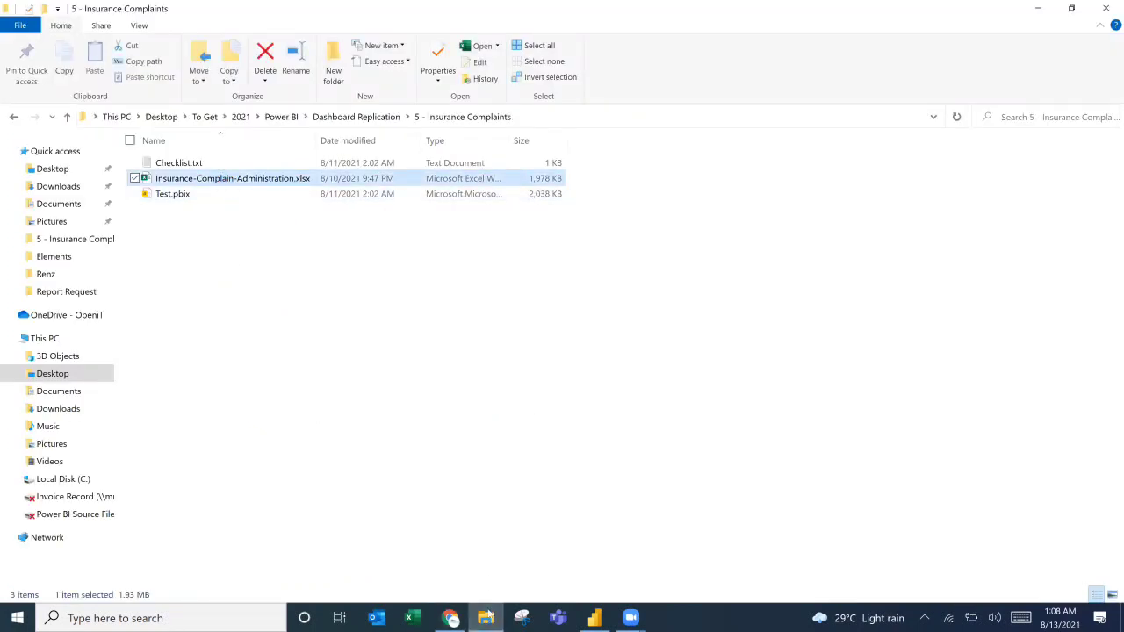
left_click(450, 618)
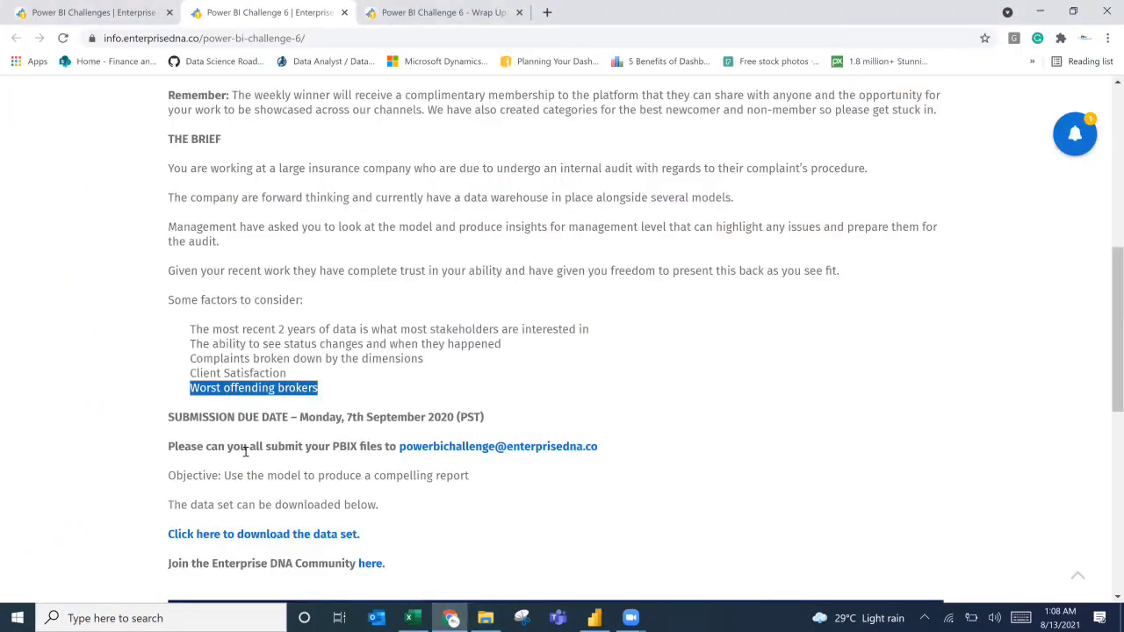
Switch to the Power BI Challenge 6 wrap-up forum post and read down to the winning report's cover and contents pages.
scroll(339, 500, "down", 1)
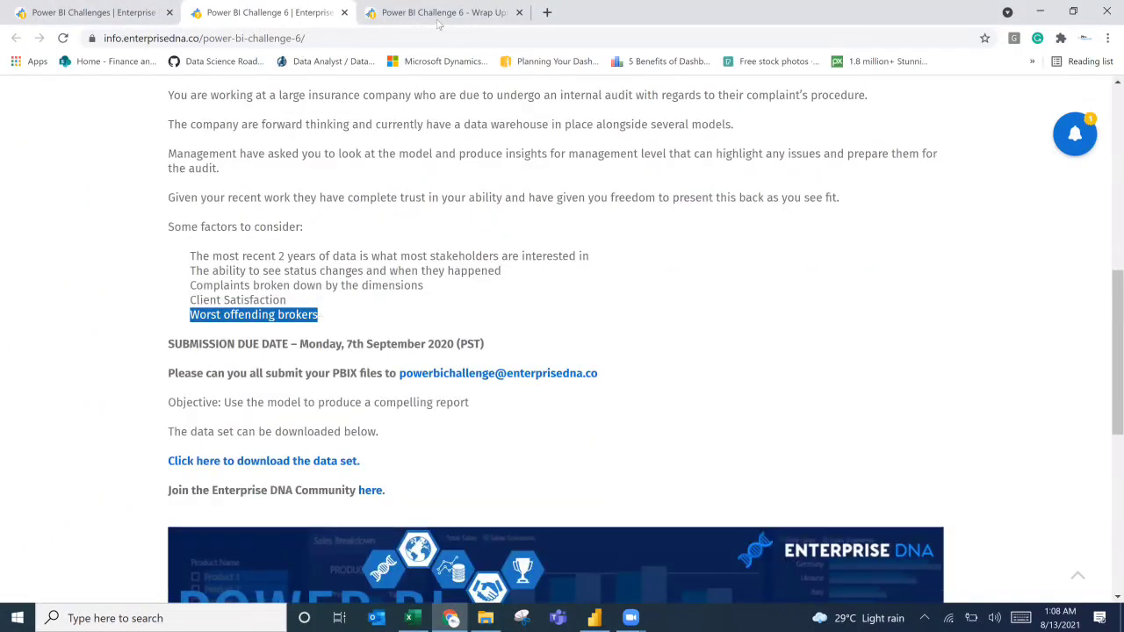
left_click(438, 12)
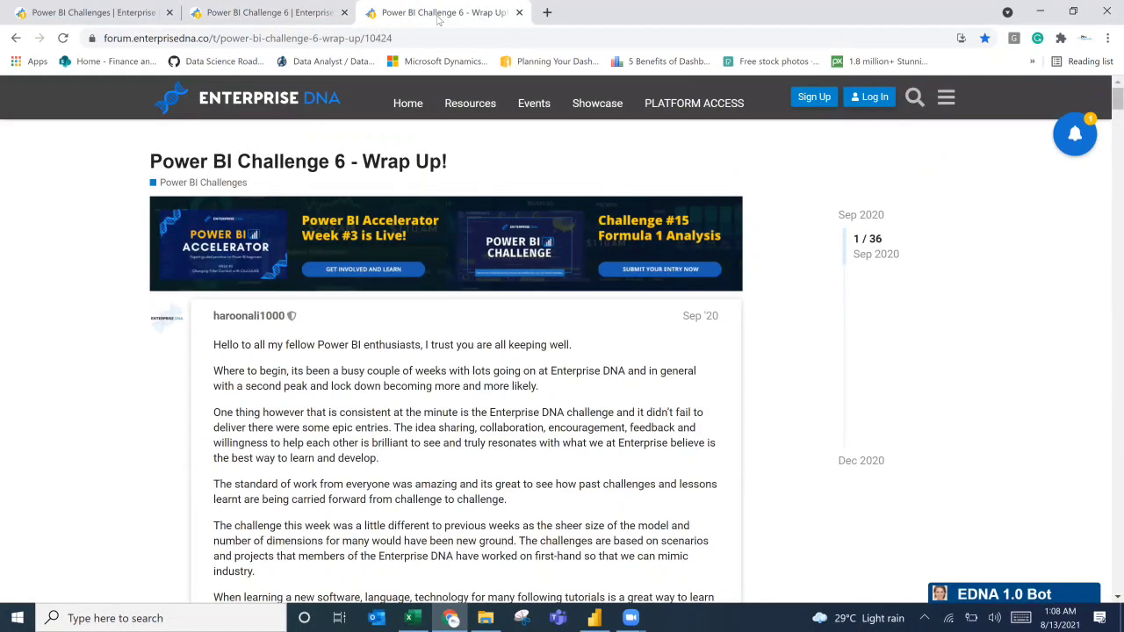
scroll(63, 299, "down", 2)
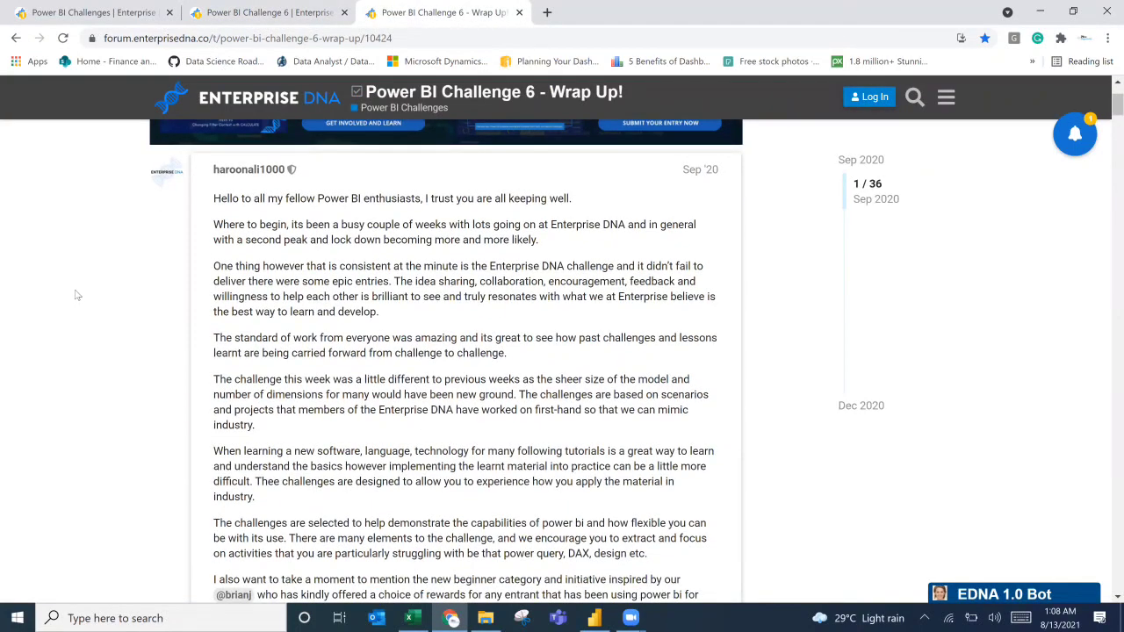
scroll(121, 296, "down", 2)
scroll(123, 294, "down", 10)
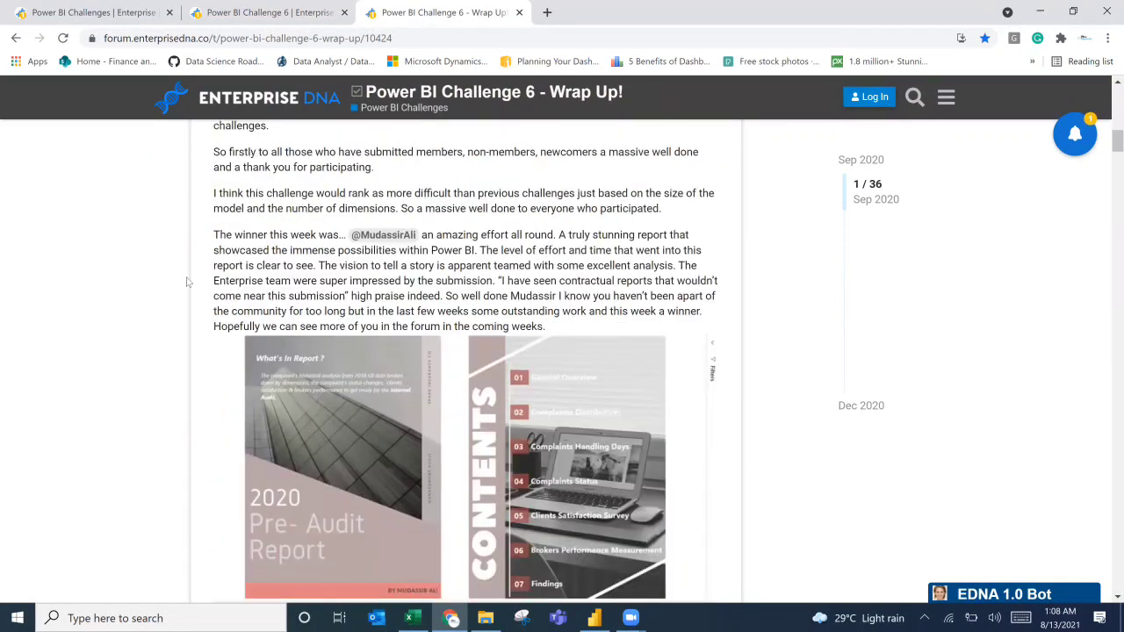
scroll(189, 282, "down", 2)
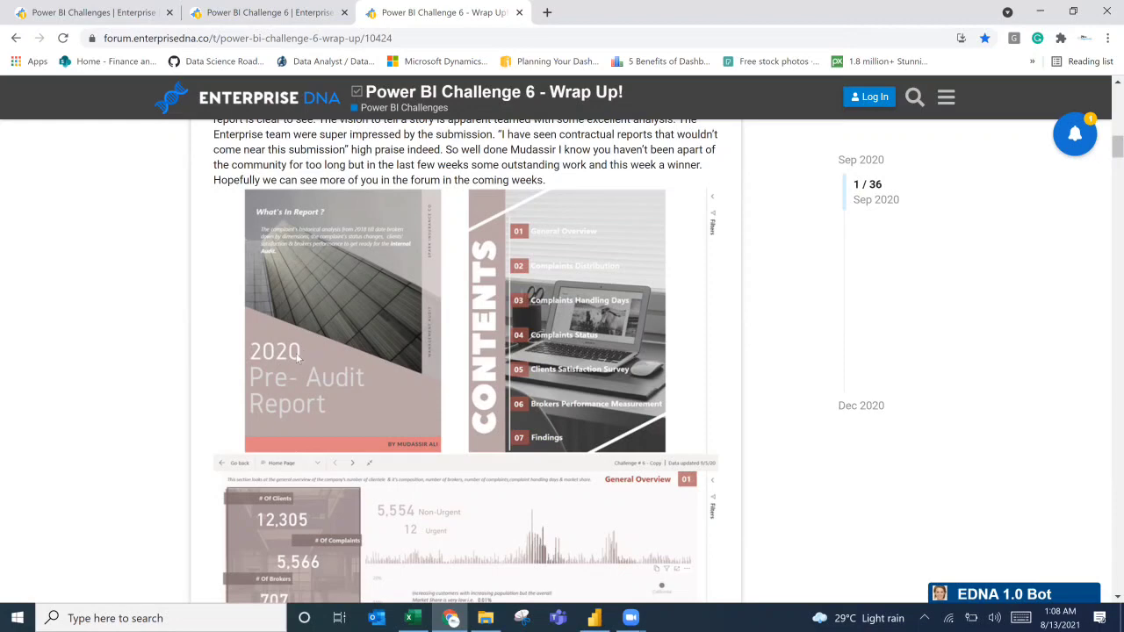
Examine the winning report's General Overview, Complaints Distribution, Clients Satisfaction Survey and Findings pages.
scroll(372, 328, "down", 1)
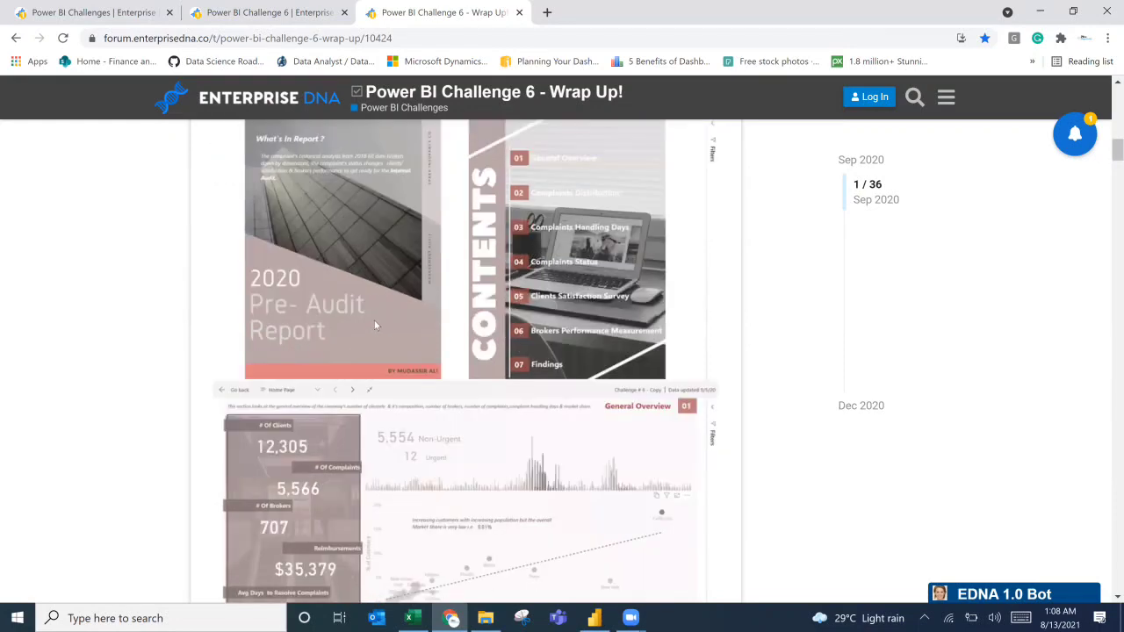
scroll(374, 324, "up", 1)
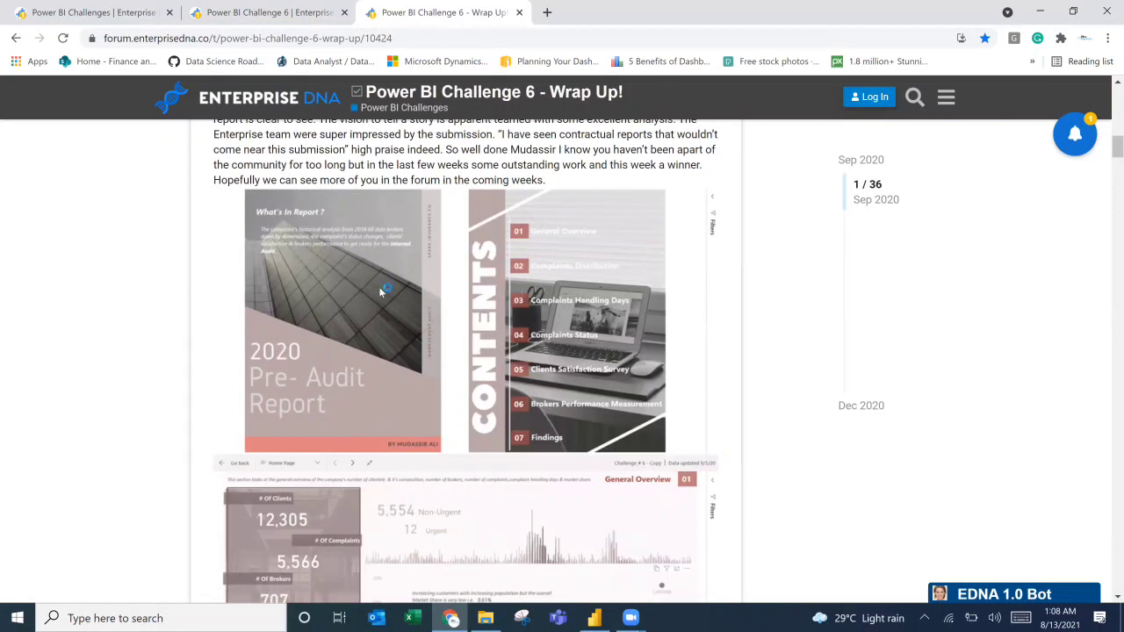
scroll(379, 286, "down", 1)
scroll(378, 286, "down", 3)
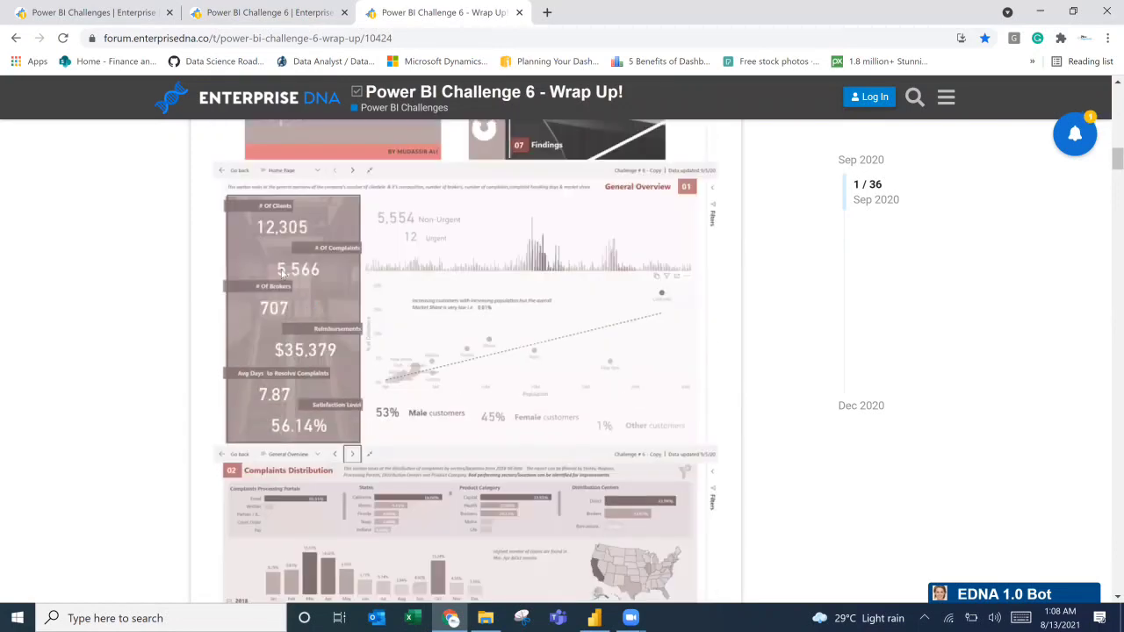
scroll(451, 289, "down", 3)
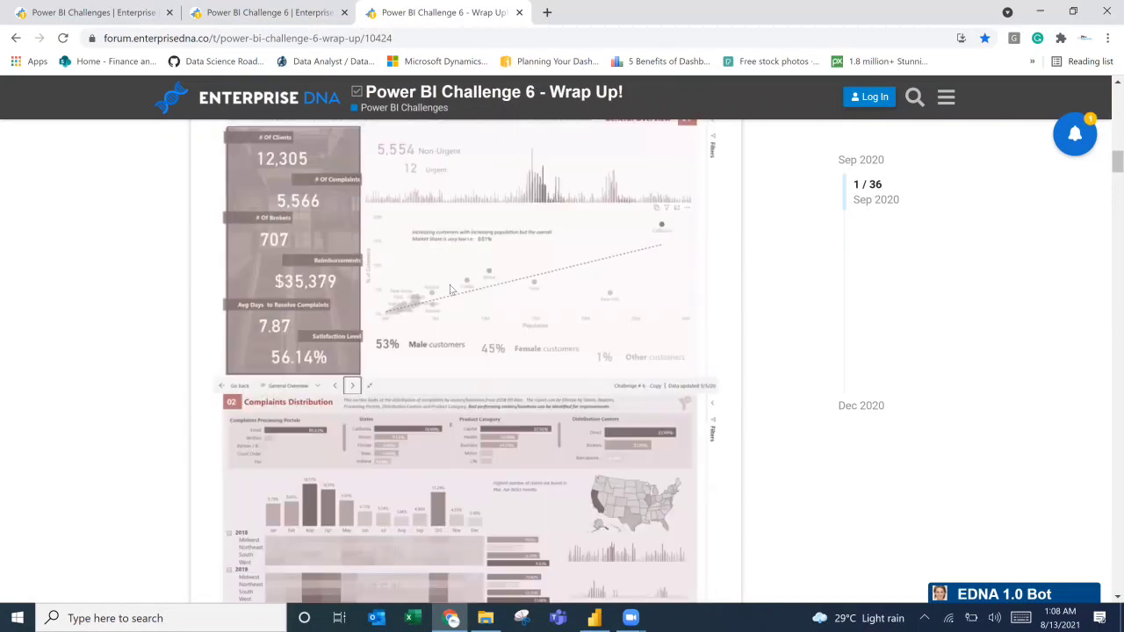
scroll(344, 318, "down", 3)
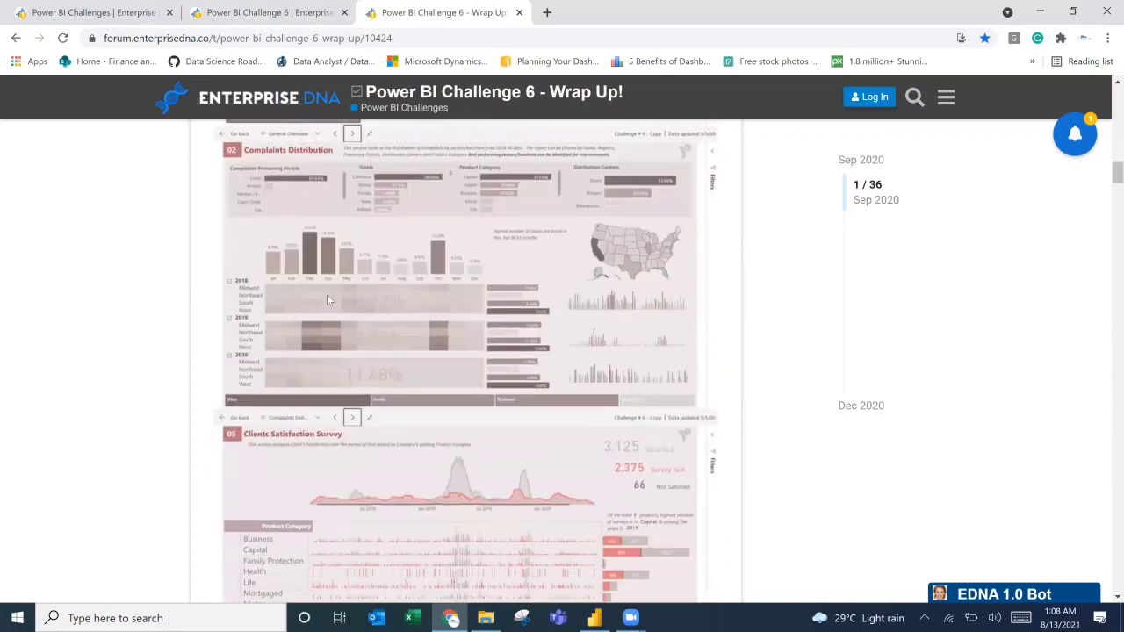
scroll(327, 300, "down", 3)
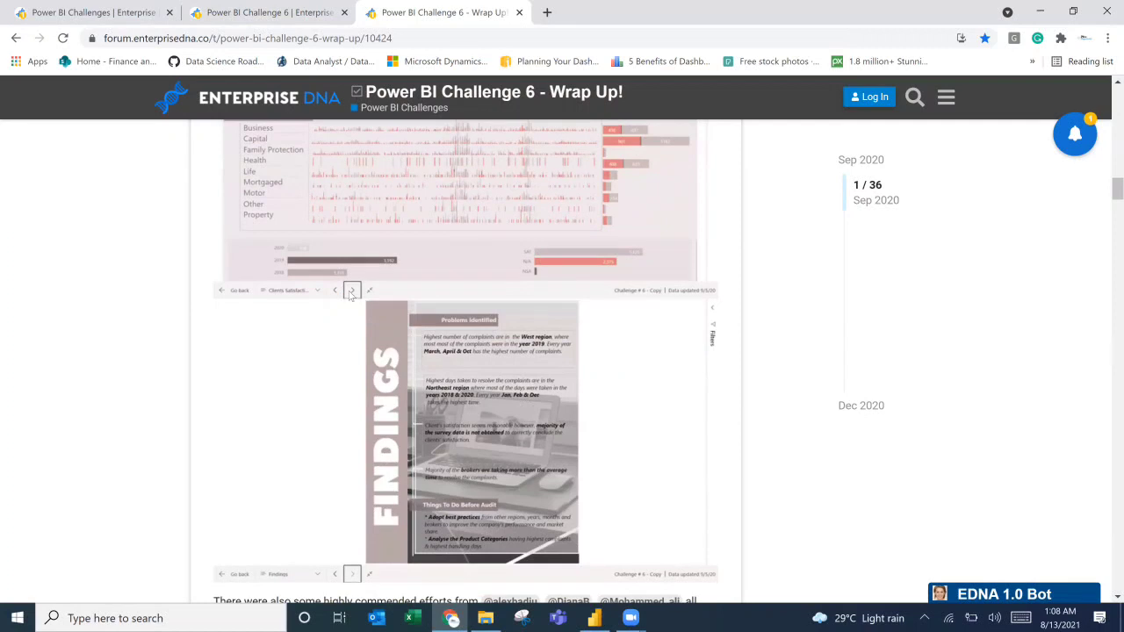
scroll(347, 294, "up", 2)
scroll(307, 114, "up", 2)
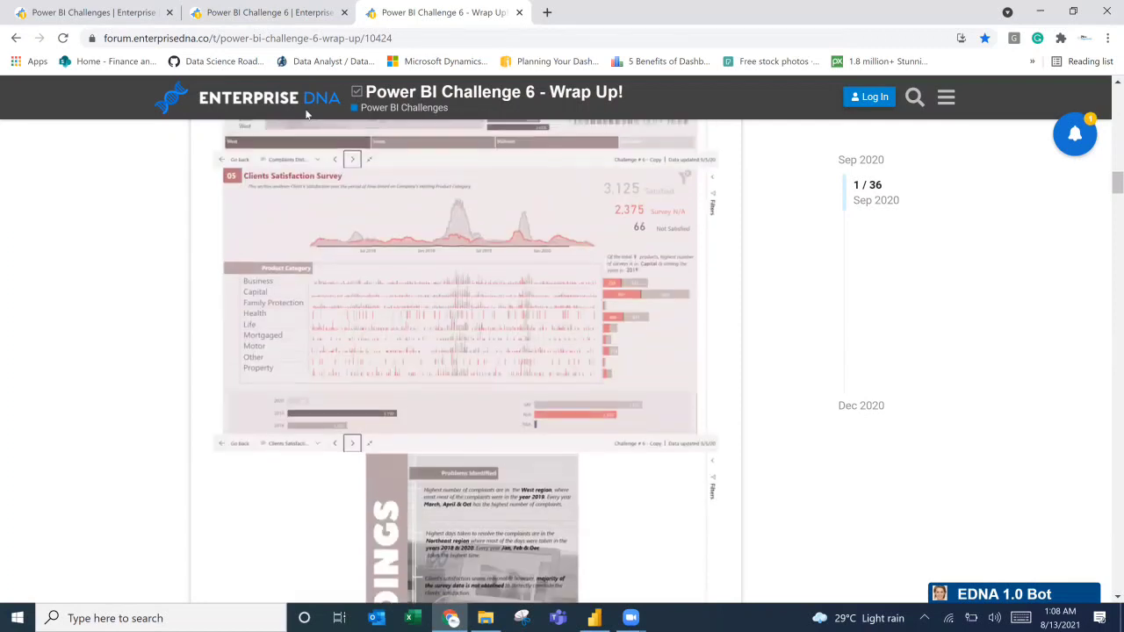
Switch to Excel to view the Complains Data sheet, and return to the Power BI Challenge 6 brief in Chrome.
key("alt+Tab")
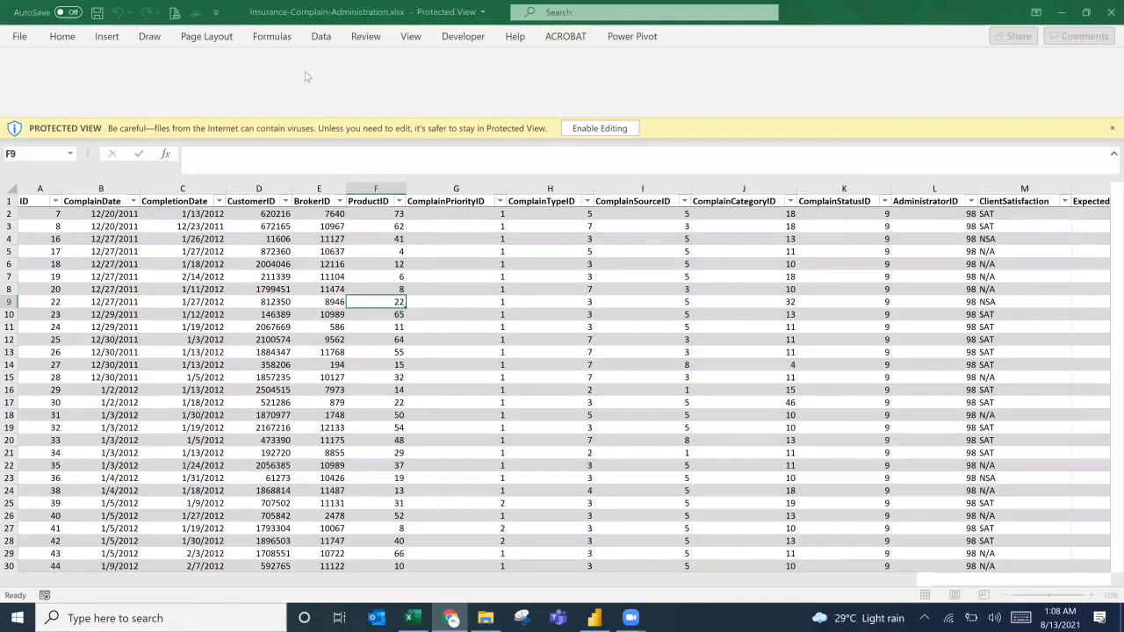
left_click(307, 12)
left_click(507, 255)
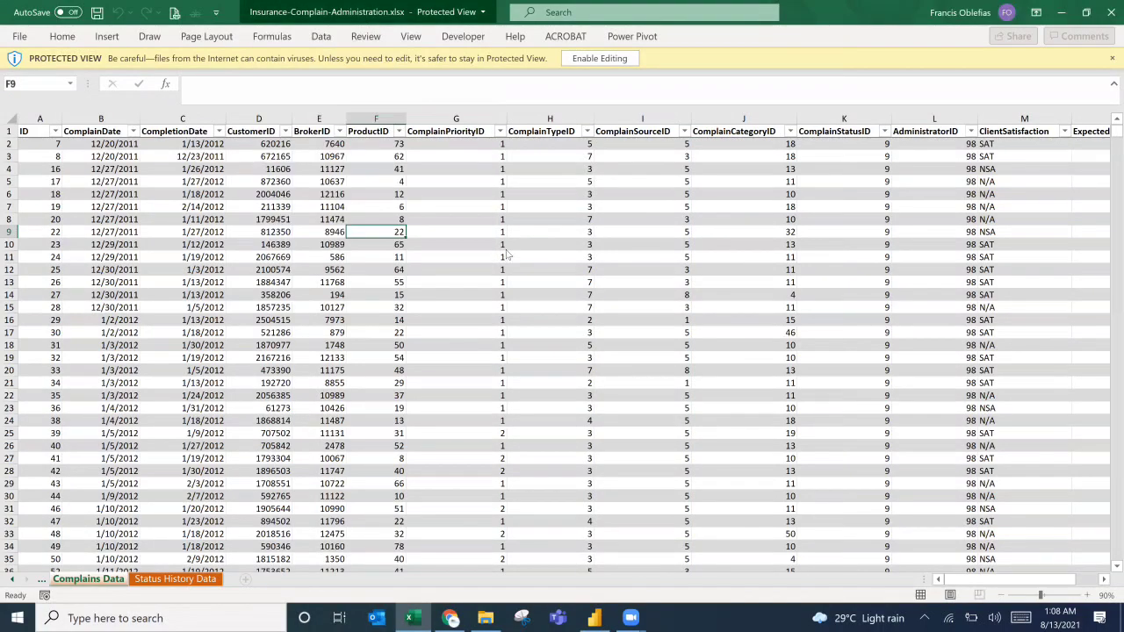
key("alt+Tab")
left_click(262, 13)
Search Windows for notepad and launch Notepad, and clear the text highlight in the Challenge 6 brief.
left_click(249, 617)
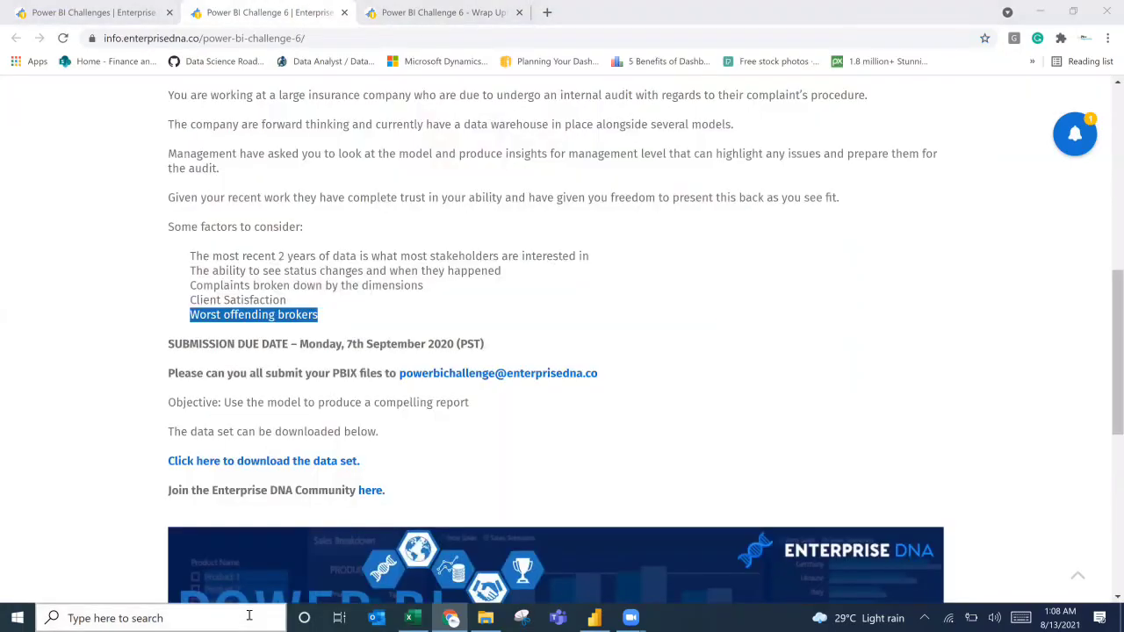
type("notepad")
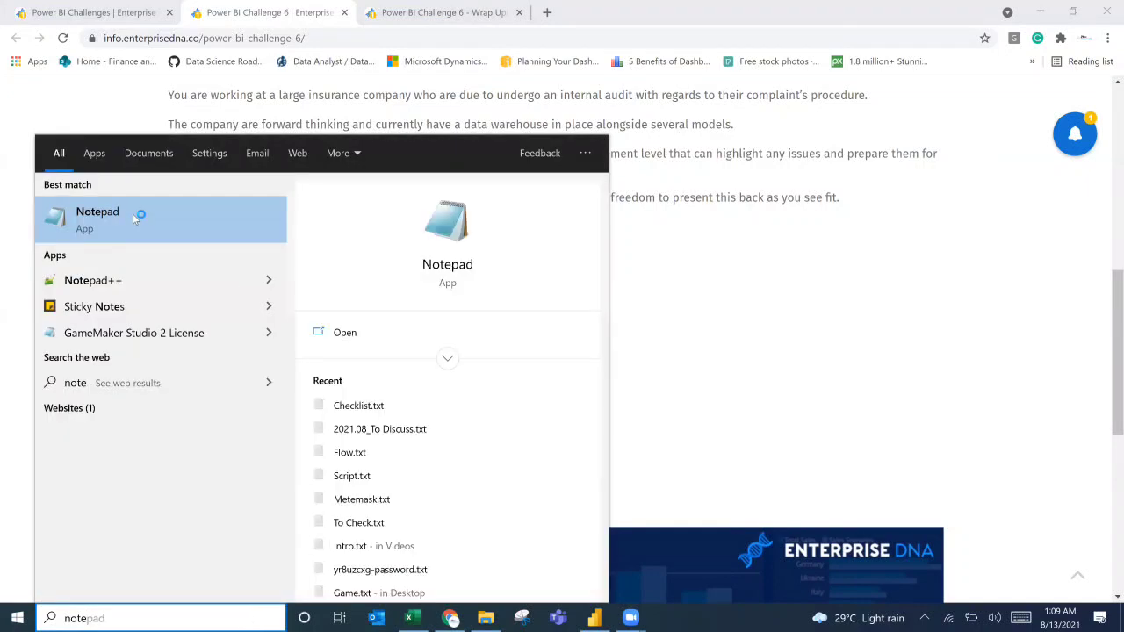
left_click(259, 274)
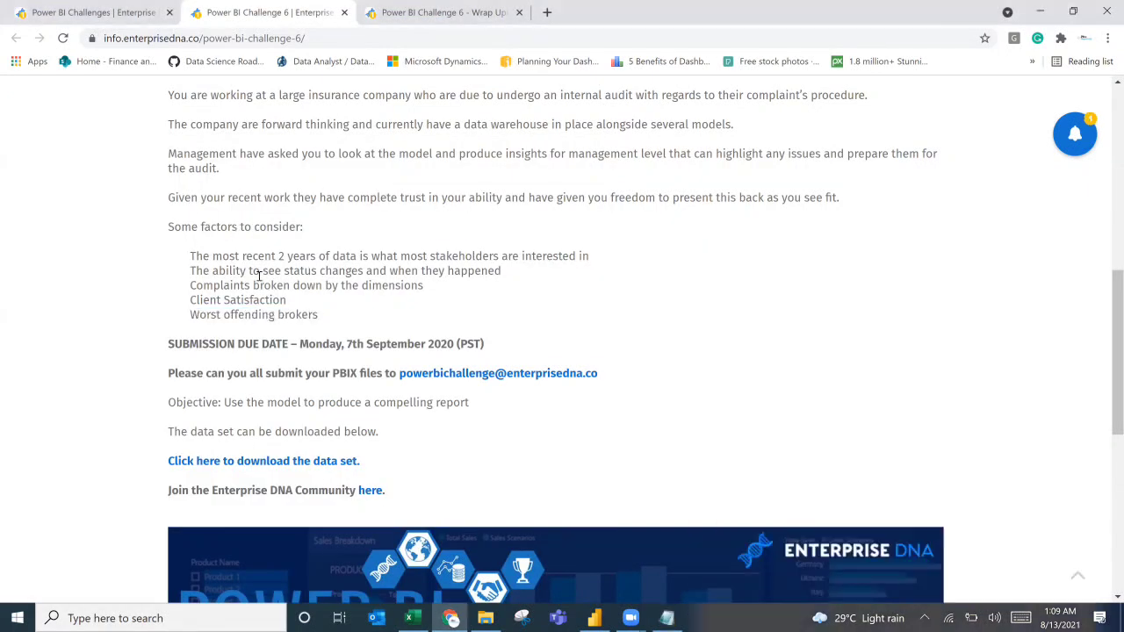
Copy the five factors to consider from the challenge brief into the blank Notepad document, and reposition the Notepad window over the brief.
left_click_drag(189, 255, 329, 316)
key("ctrl+c")
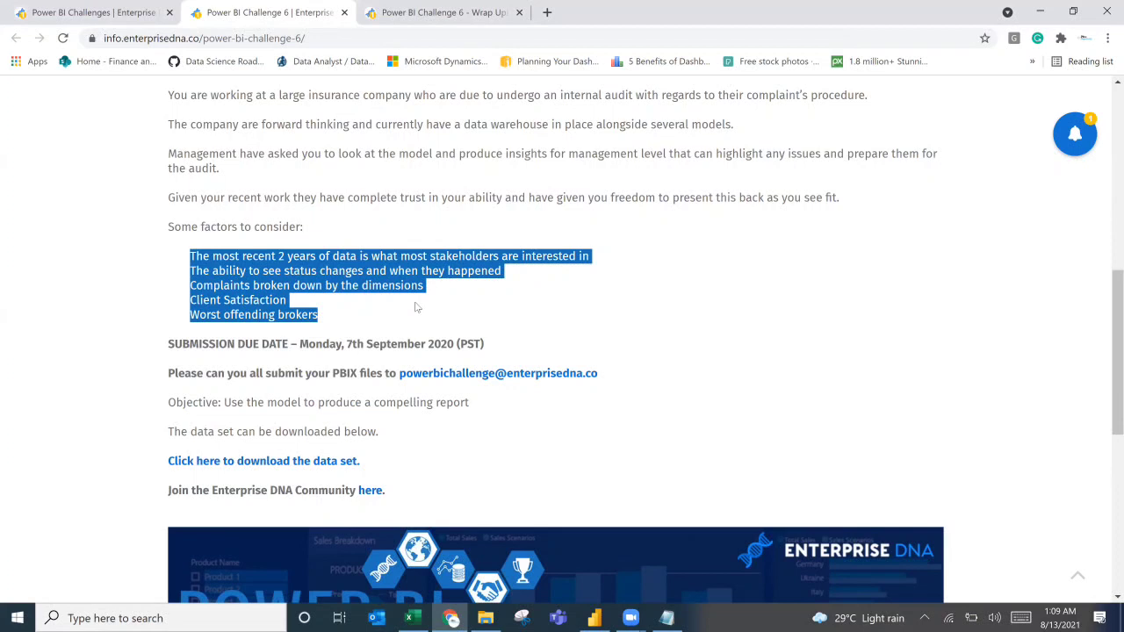
key("alt+Tab")
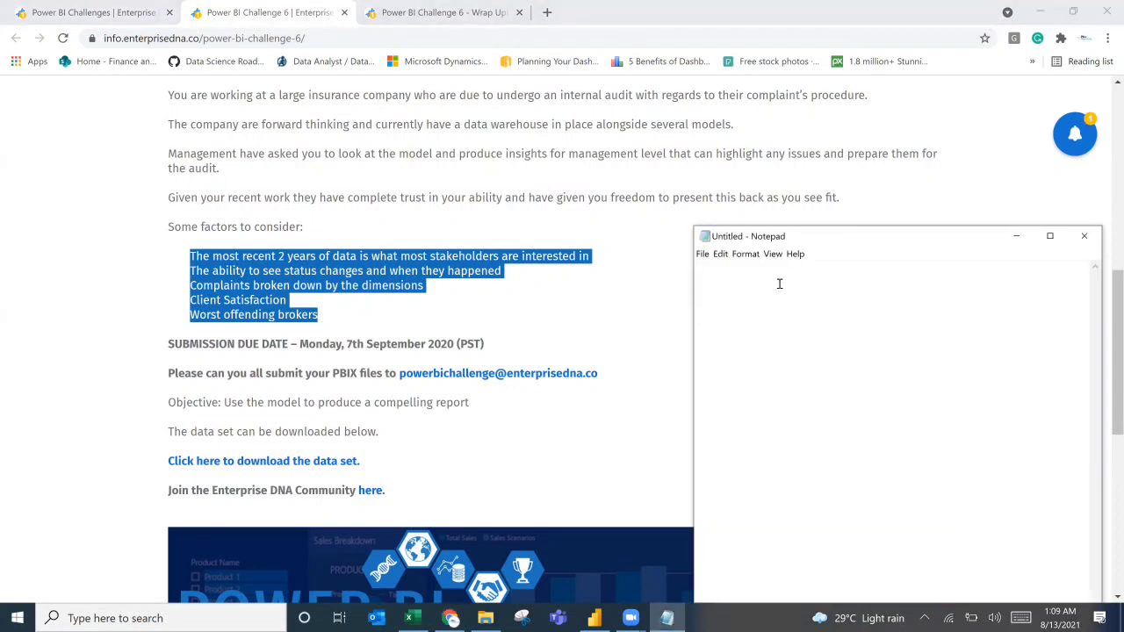
key("ctrl+v")
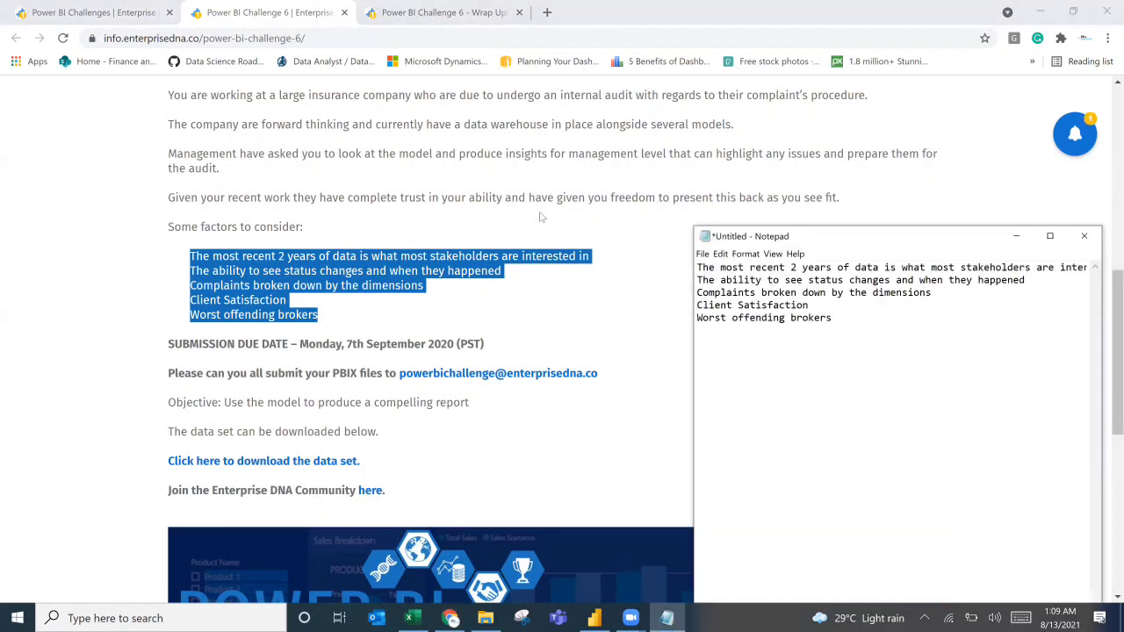
left_click_drag(746, 237, 556, 192)
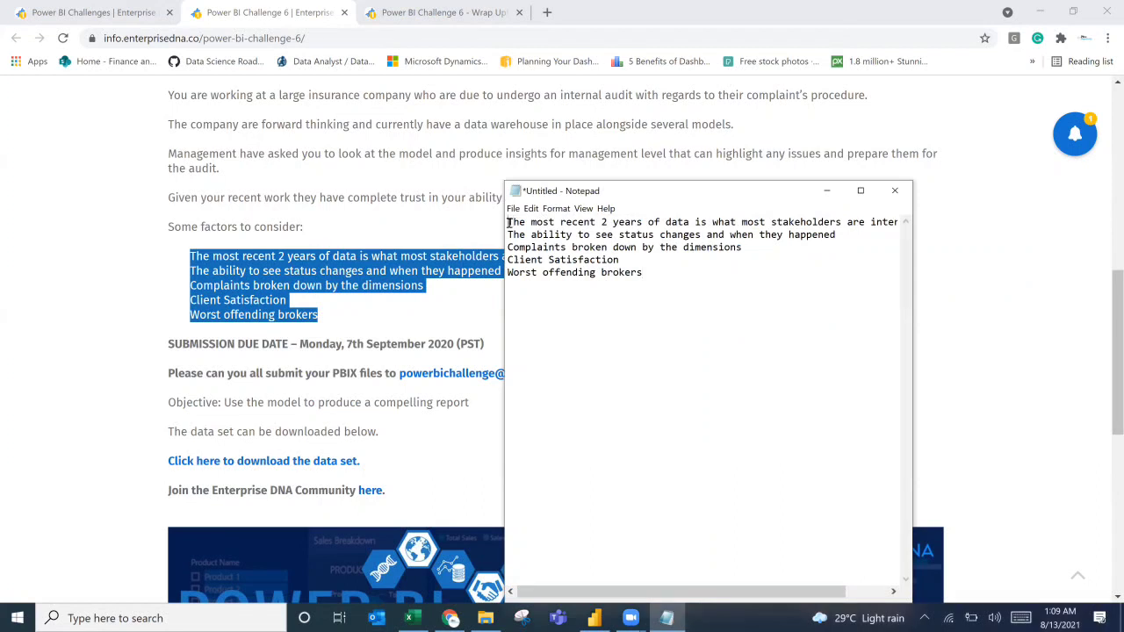
Add the heading "Goal" and a blank line above the pasted factors, and widen the Notepad window to fit the longest line.
left_click(507, 223)
key("Return")
key("Return")
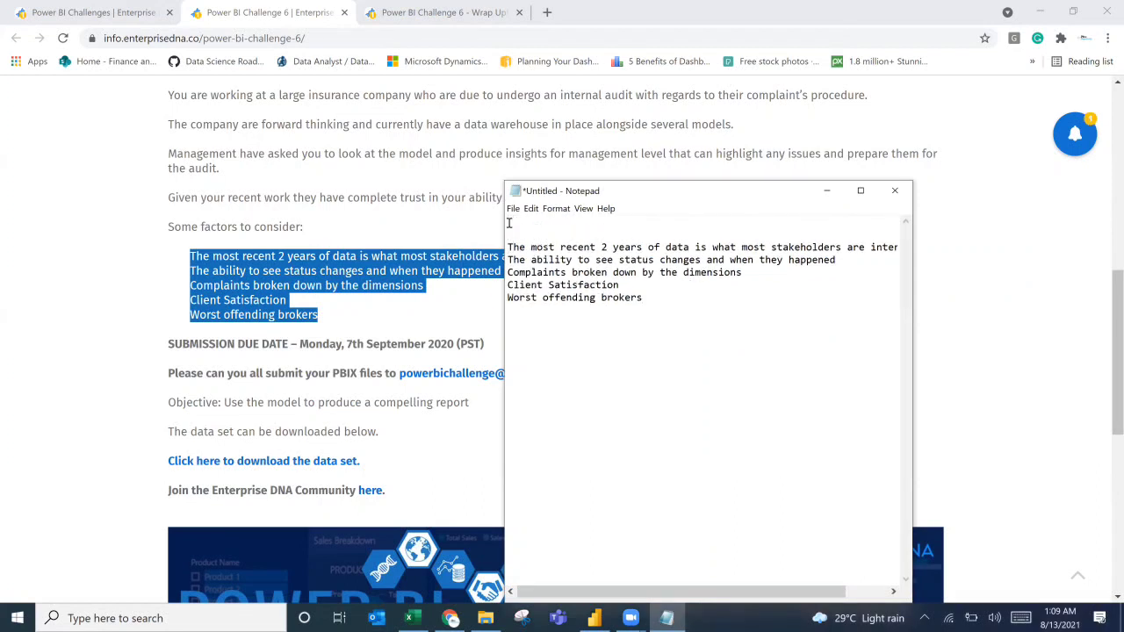
type("Goal")
left_click_drag(914, 309, 999, 309)
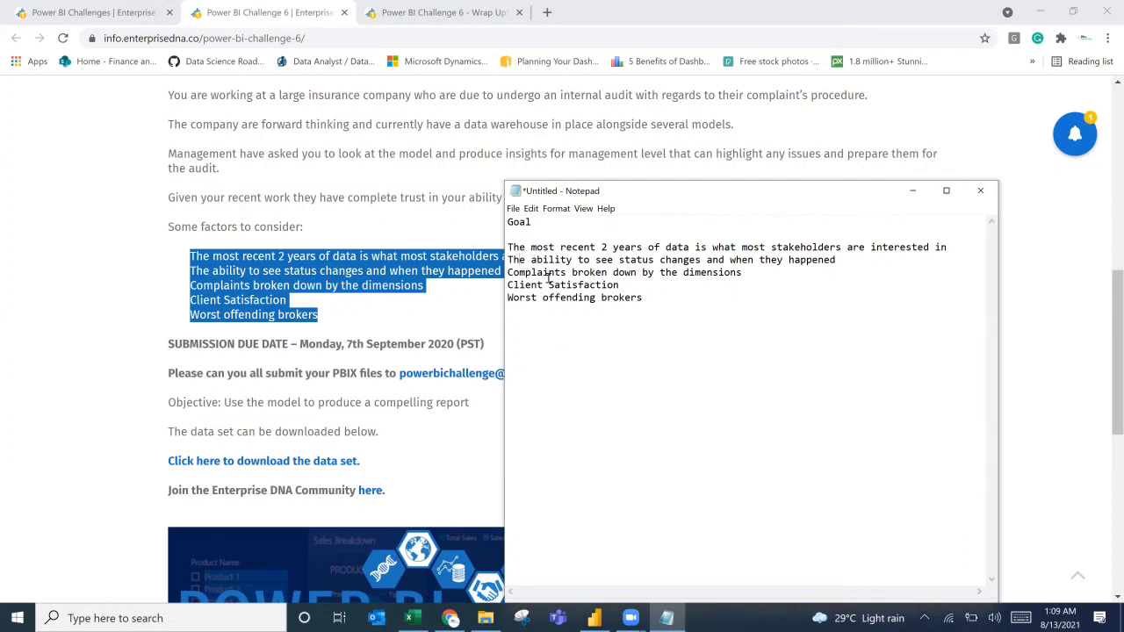
left_click_drag(507, 259, 743, 273)
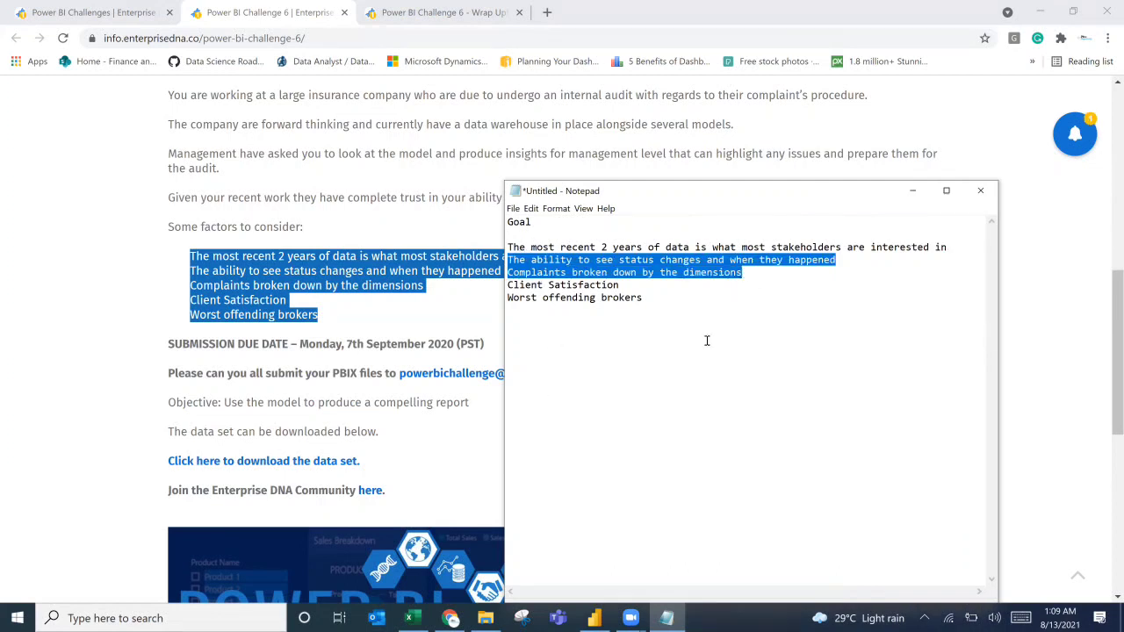
left_click(701, 332)
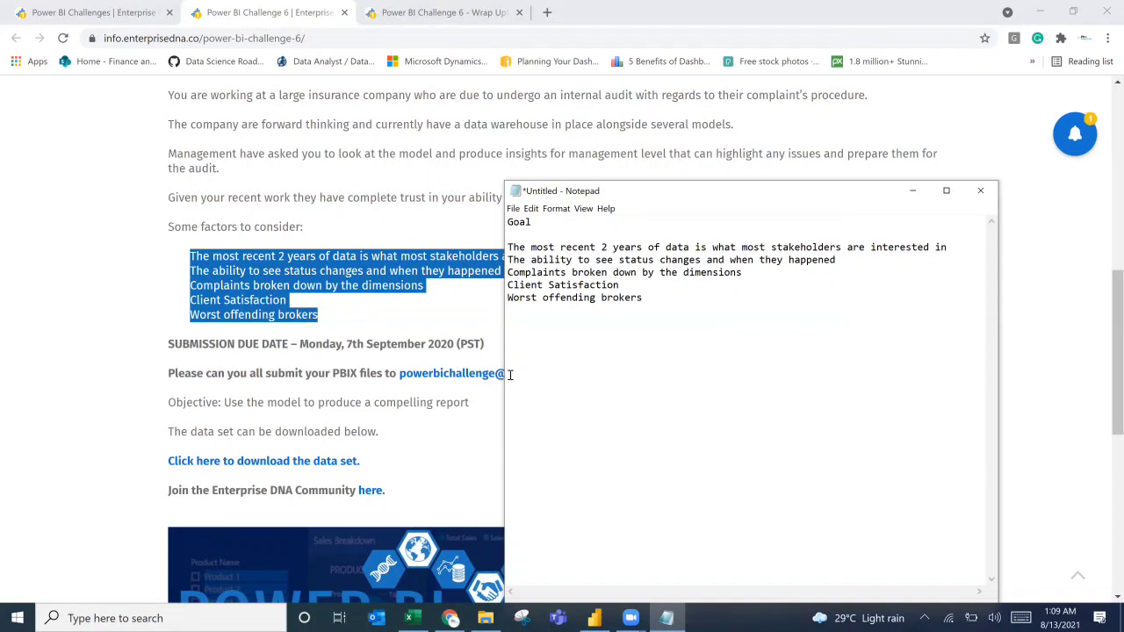
Return to the Challenge 6 wrap-up forum post in Chrome and skim the other submissions down to the Non-Member section.
left_click(447, 213)
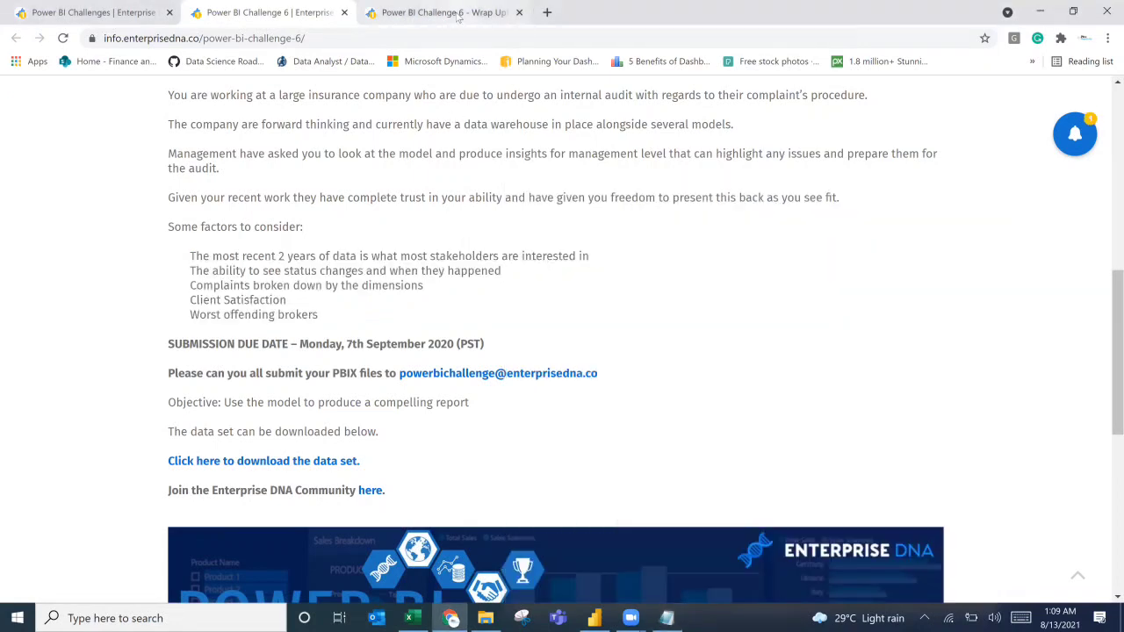
left_click(448, 12)
scroll(415, 267, "down", 4)
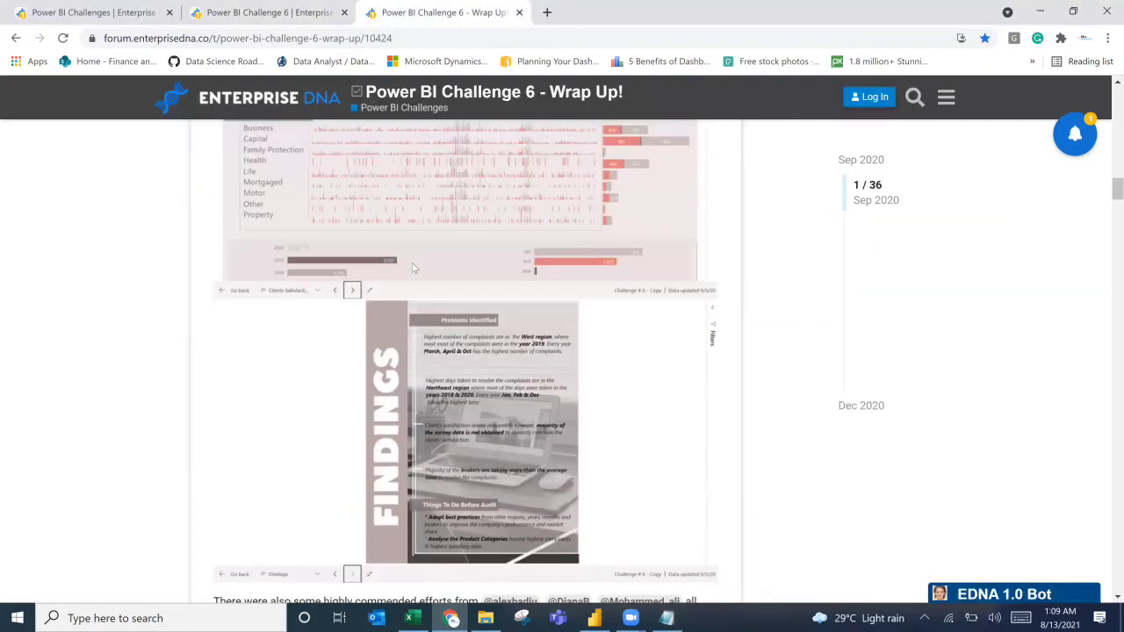
scroll(415, 268, "down", 5)
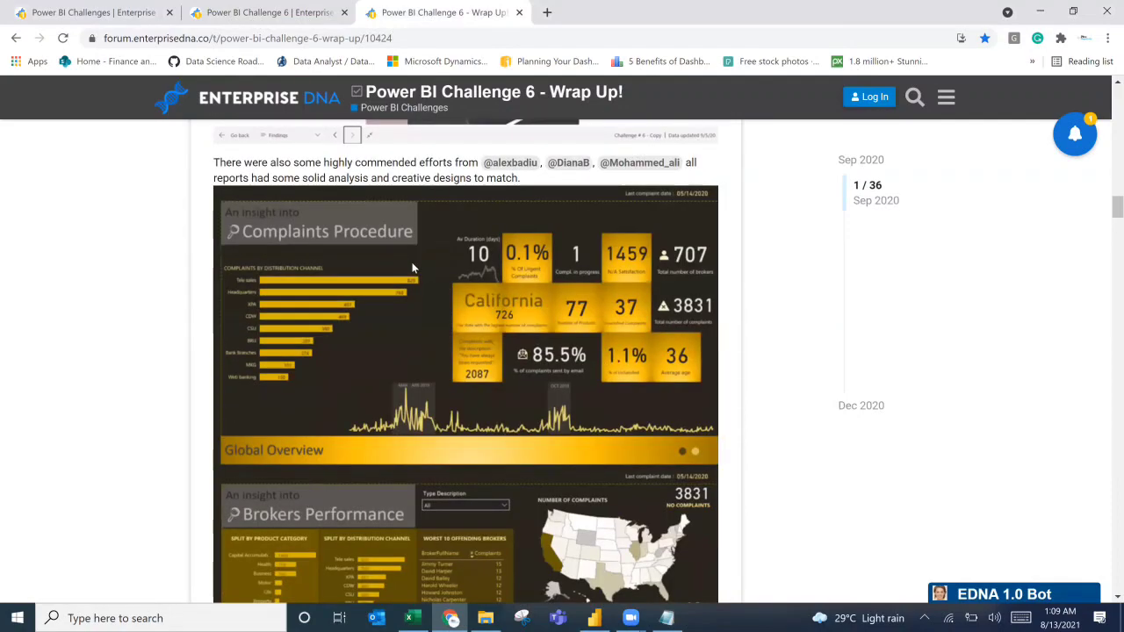
scroll(418, 270, "down", 1)
scroll(421, 269, "down", 15)
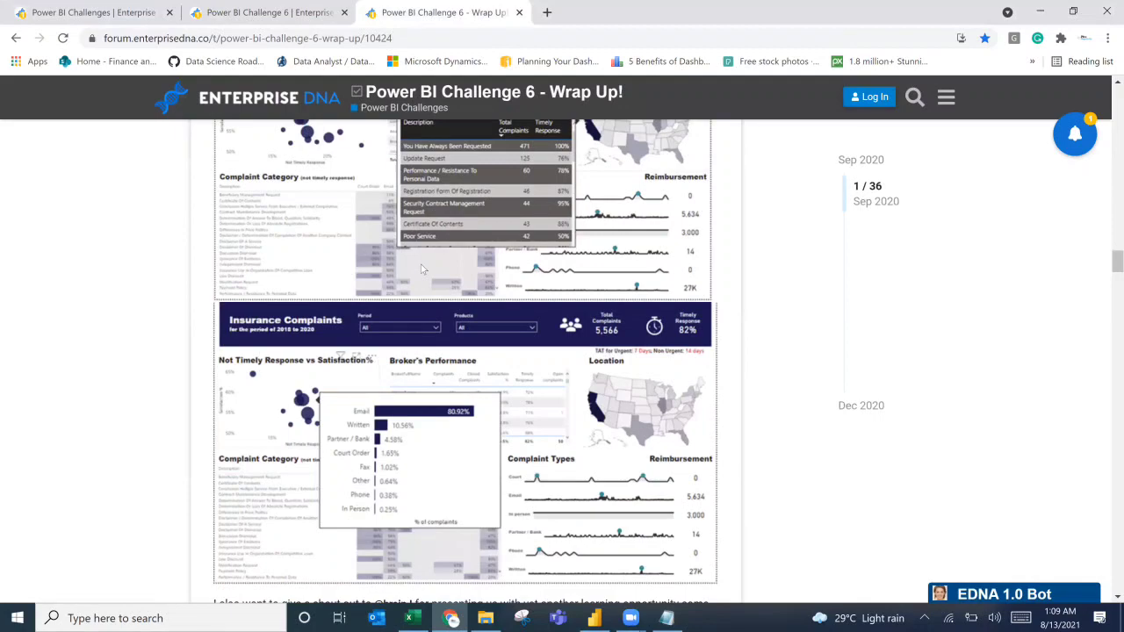
scroll(421, 269, "down", 9)
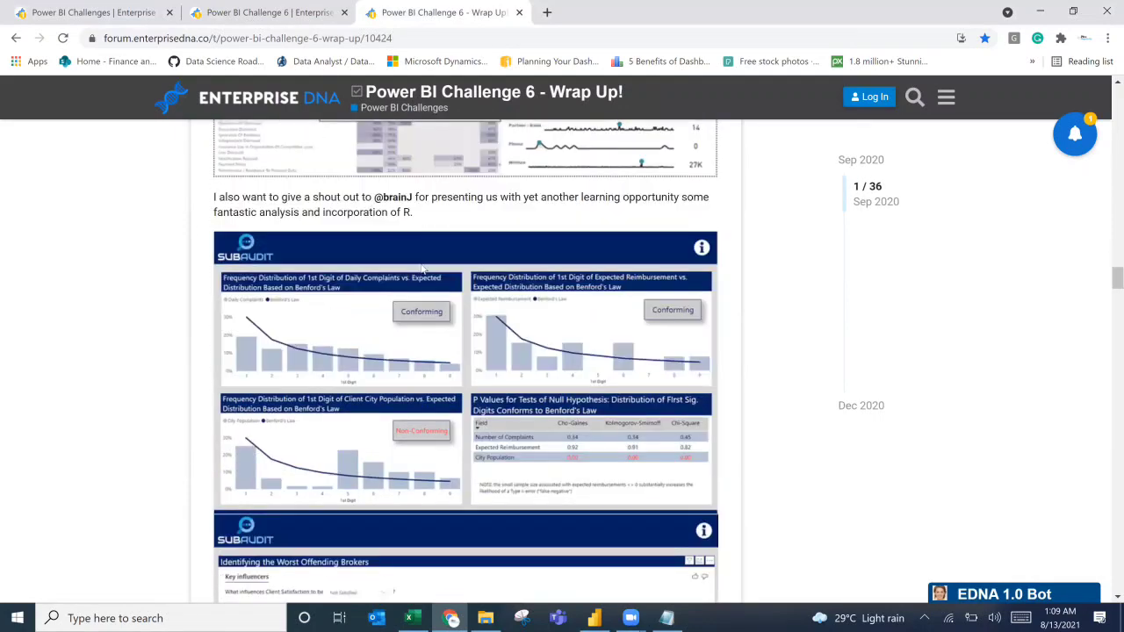
scroll(421, 270, "down", 16)
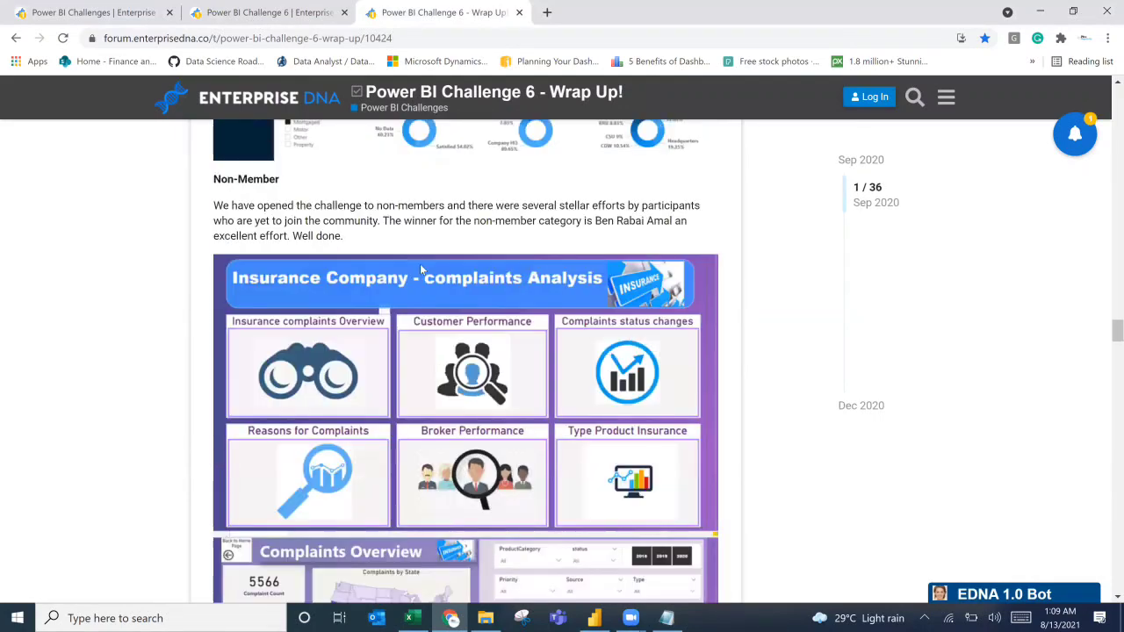
Go back to the highly commended reports and examine the Complaints Procedure overview and Brokers Performance pages.
scroll(421, 277, "up", 20)
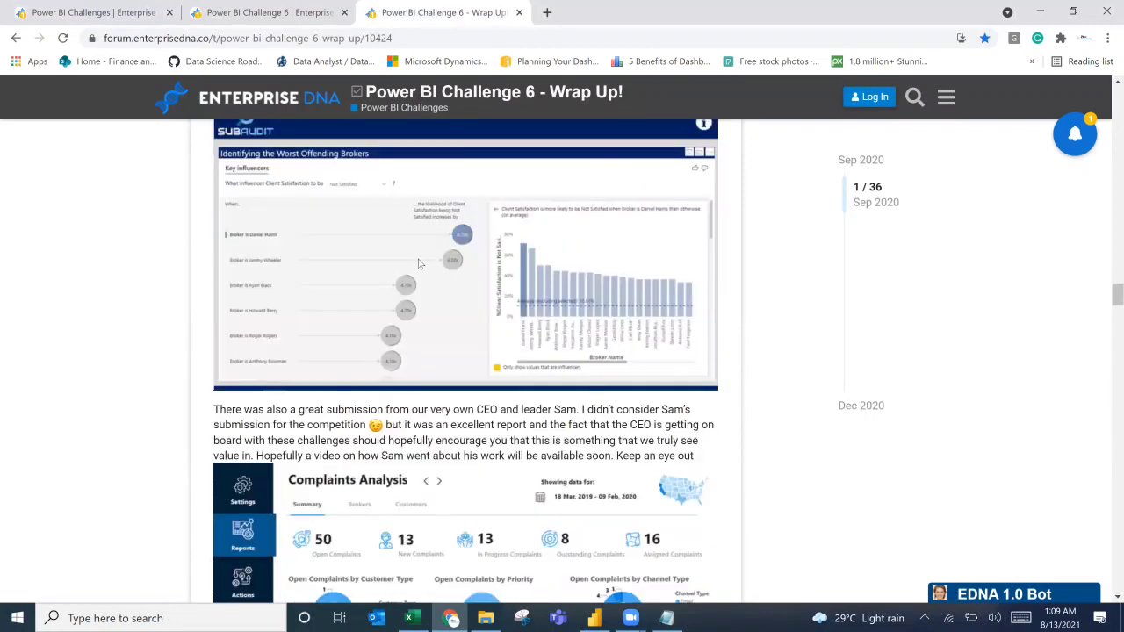
scroll(419, 263, "up", 10)
scroll(419, 263, "up", 1)
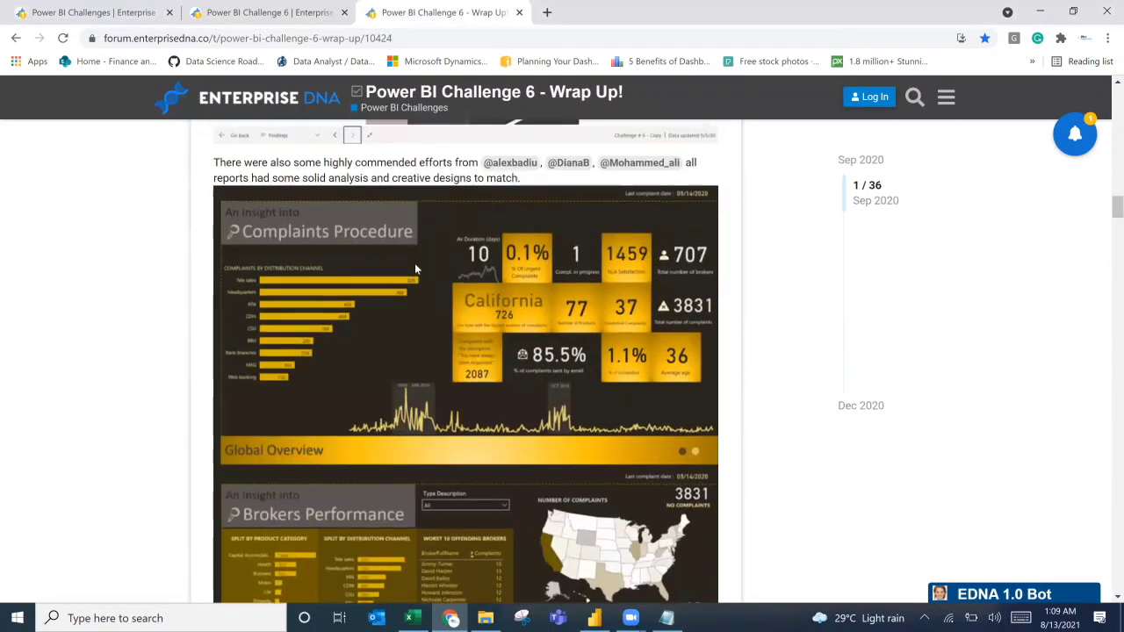
scroll(430, 307, "down", 1)
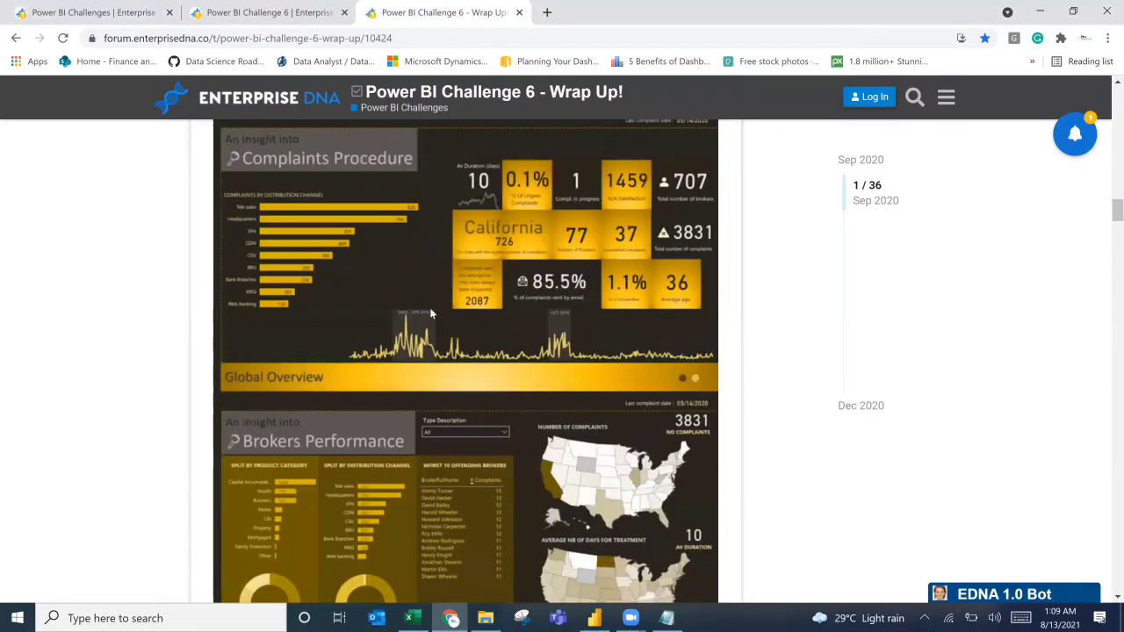
scroll(429, 305, "down", 1)
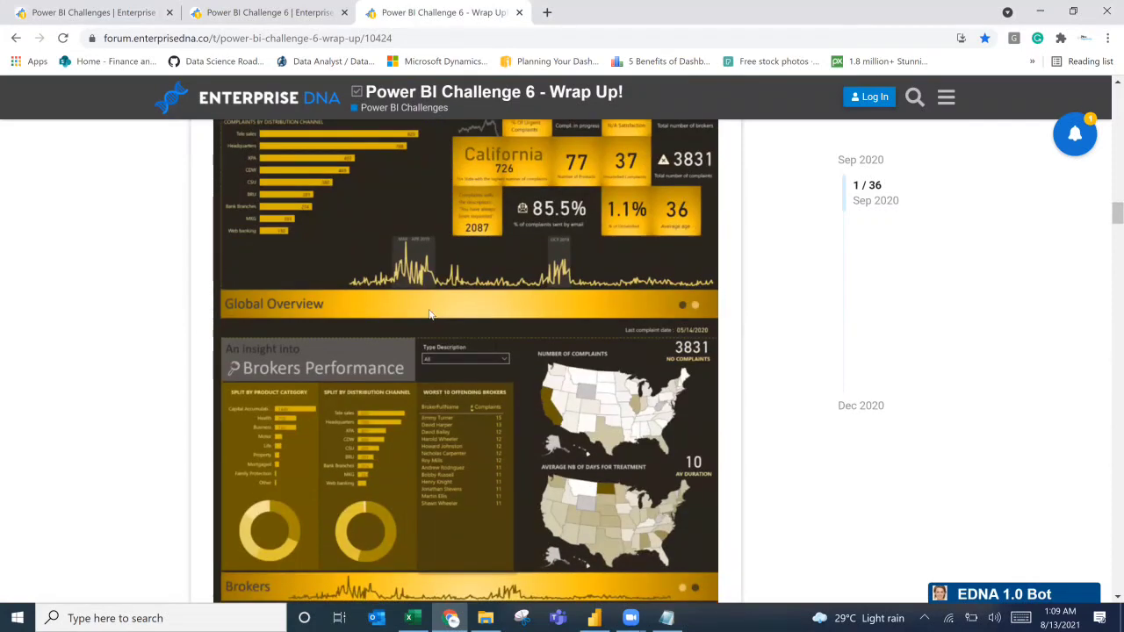
scroll(620, 475, "down", 1)
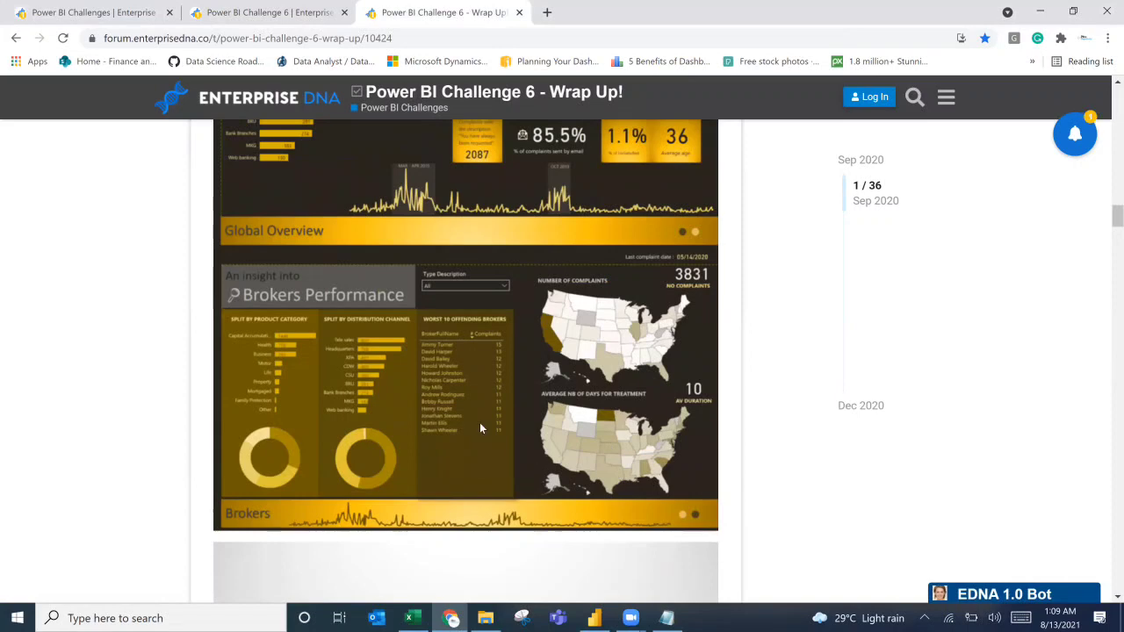
scroll(461, 406, "up", 1)
scroll(448, 396, "up", 2)
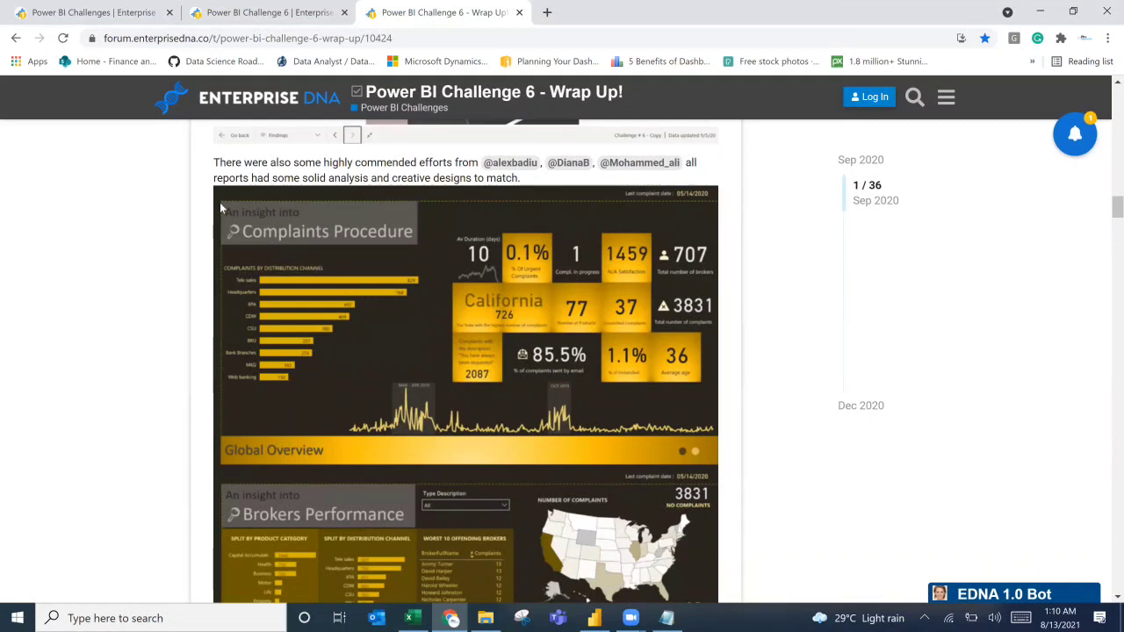
scroll(387, 361, "down", 2)
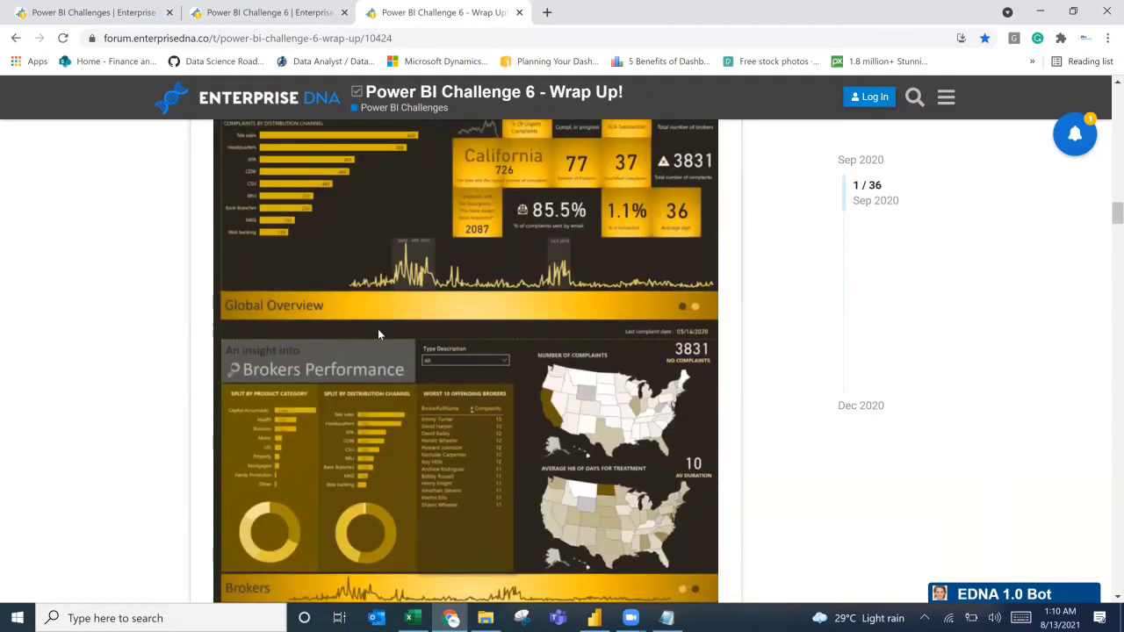
scroll(377, 332, "up", 1)
scroll(358, 391, "up", 1)
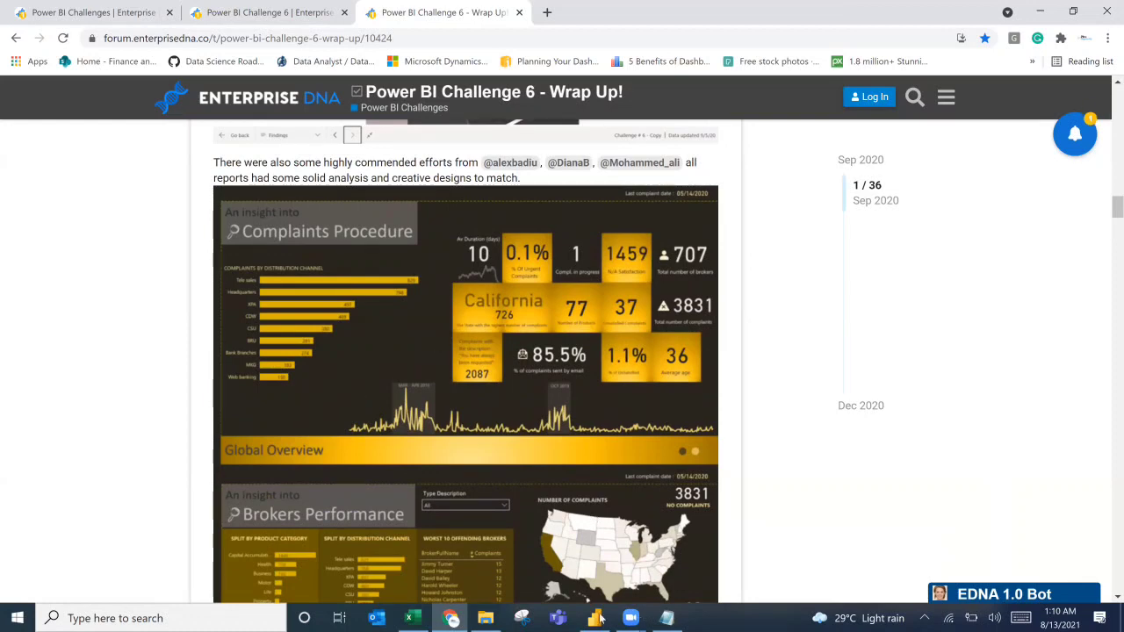
Search Windows for PowerPoint, launch it, and create a blank presentation.
left_click(216, 619)
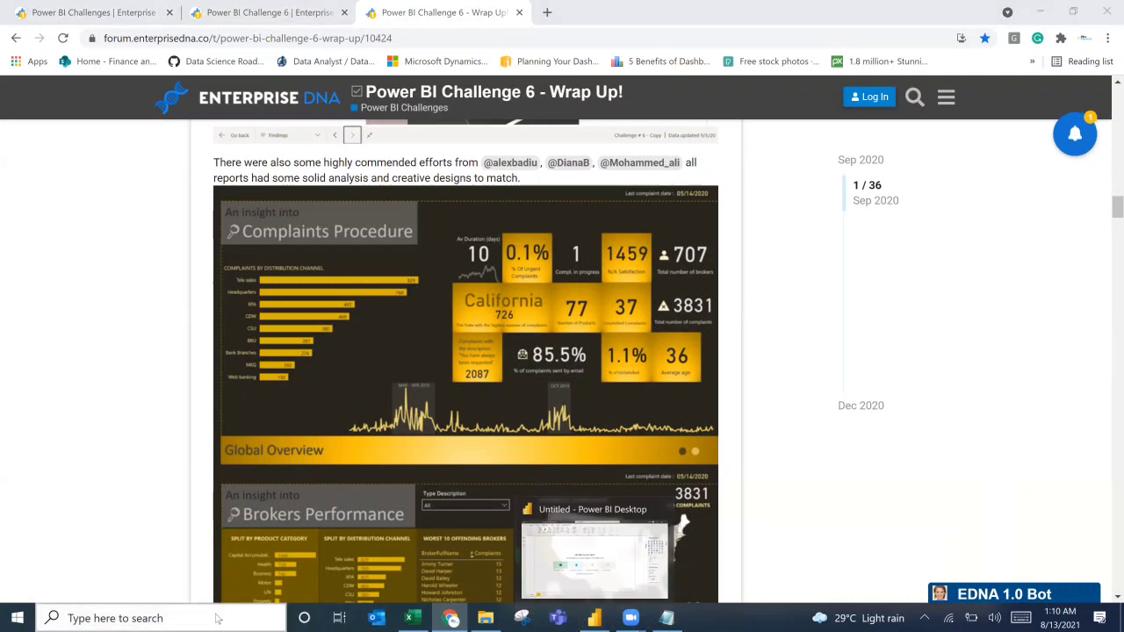
type("power")
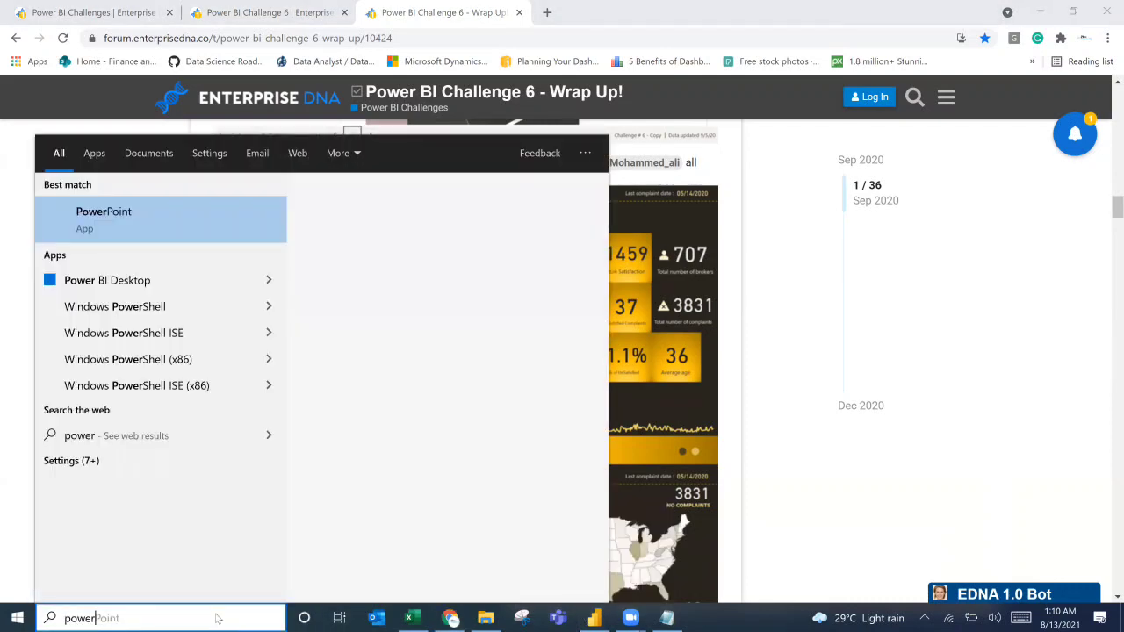
key("Return")
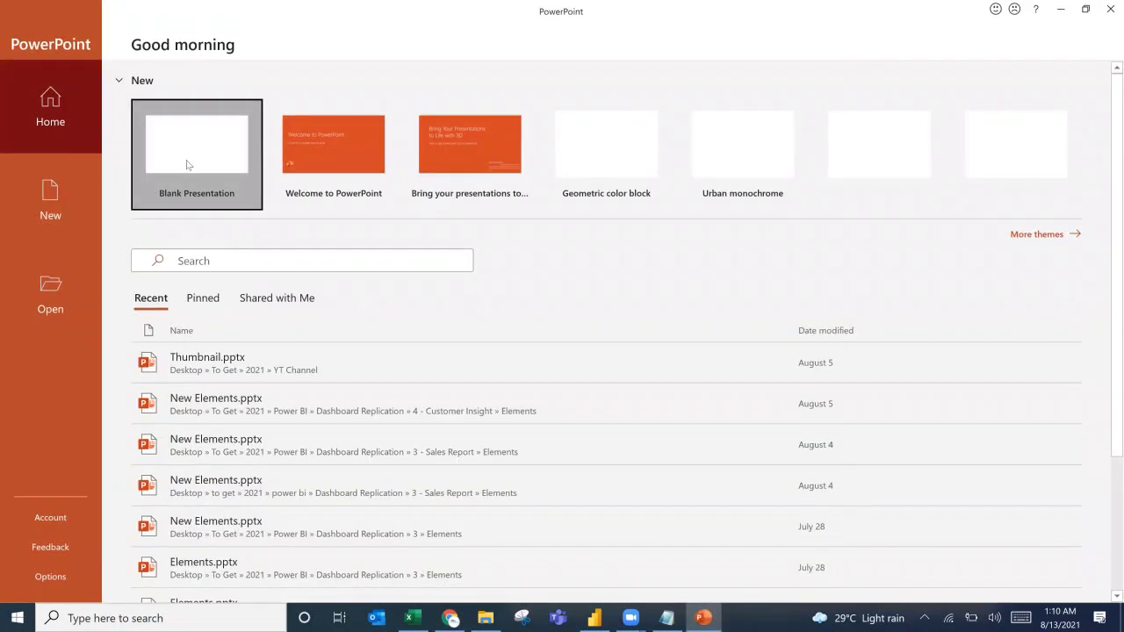
left_click(235, 173)
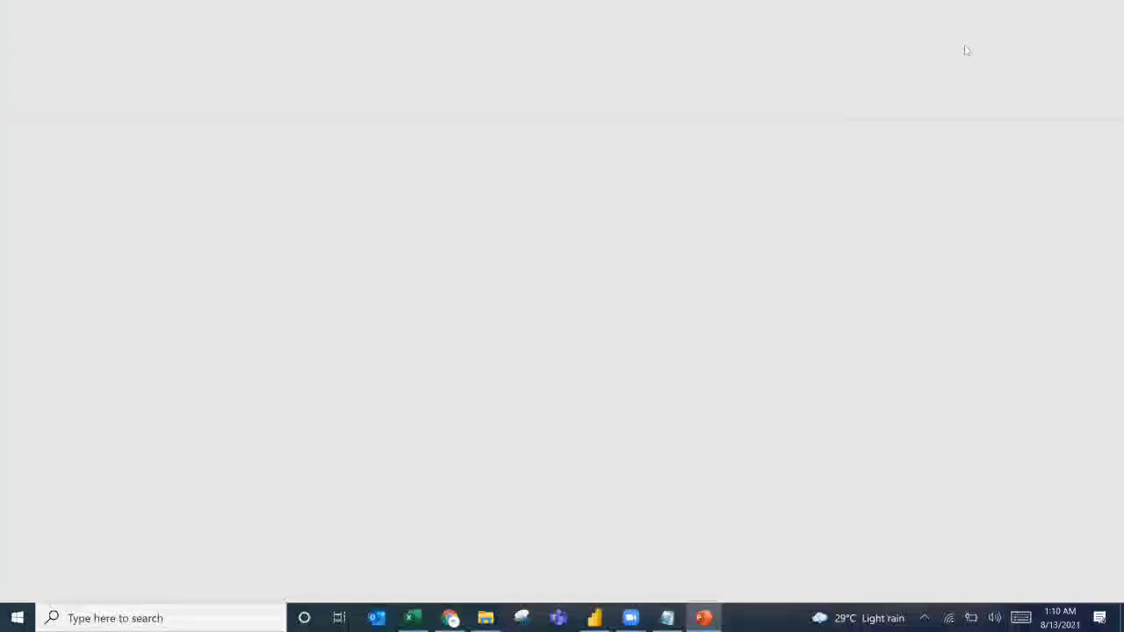
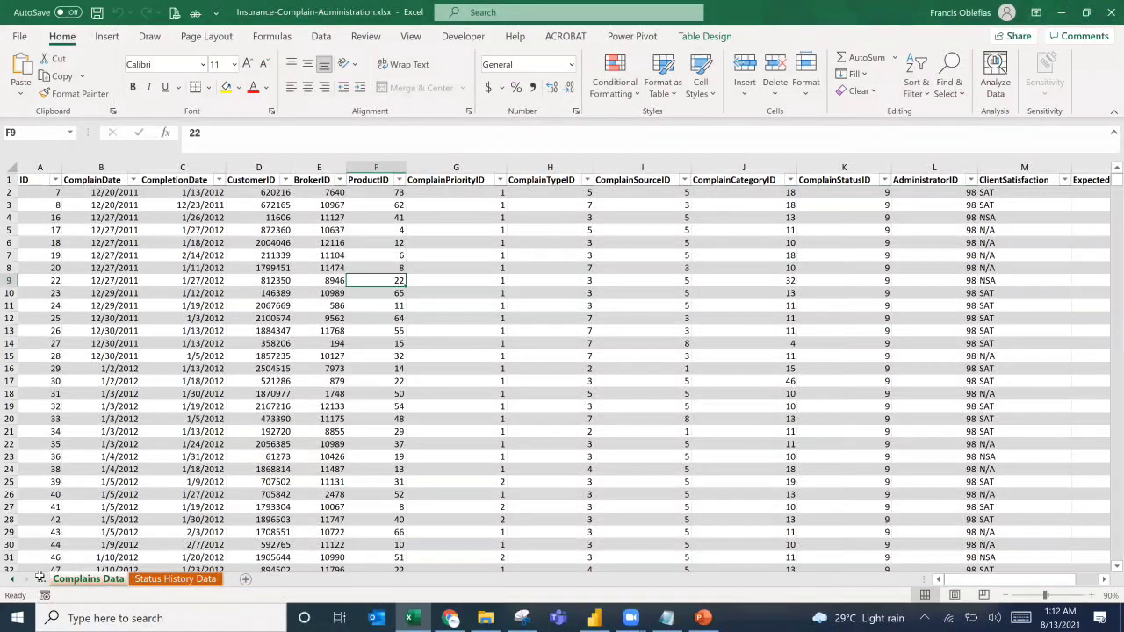
Bring the first sheet names of the insurance complaints workbook into view in Excel, and look over the Complains Data rows.
left_click(11, 581)
left_click(12, 580)
left_click(12, 580)
left_click(12, 581)
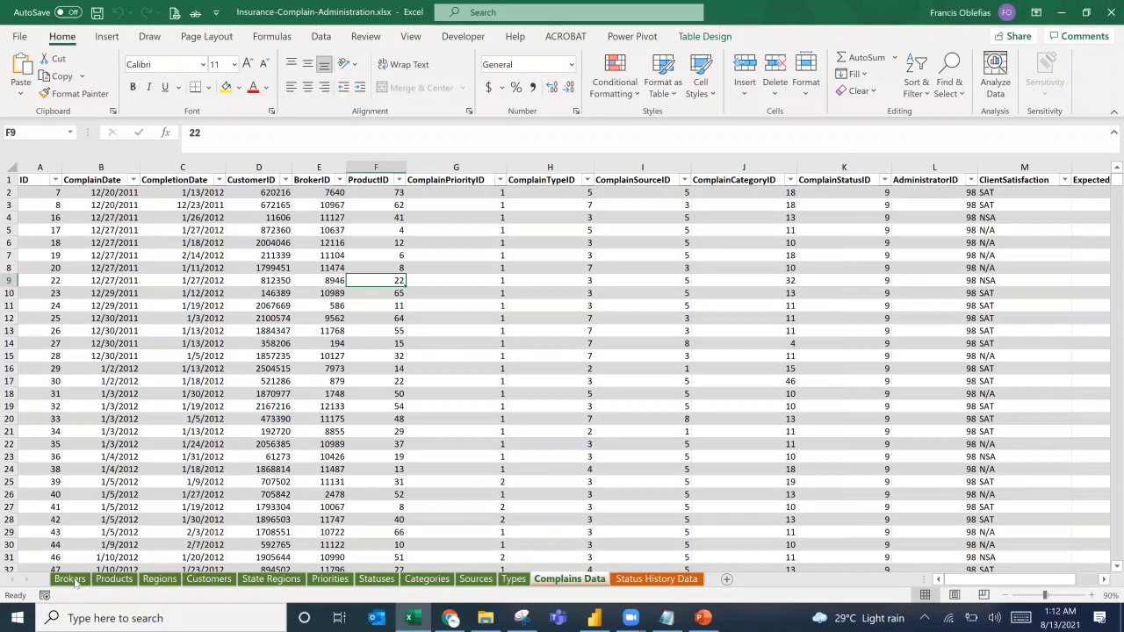
scroll(289, 422, "down", 2)
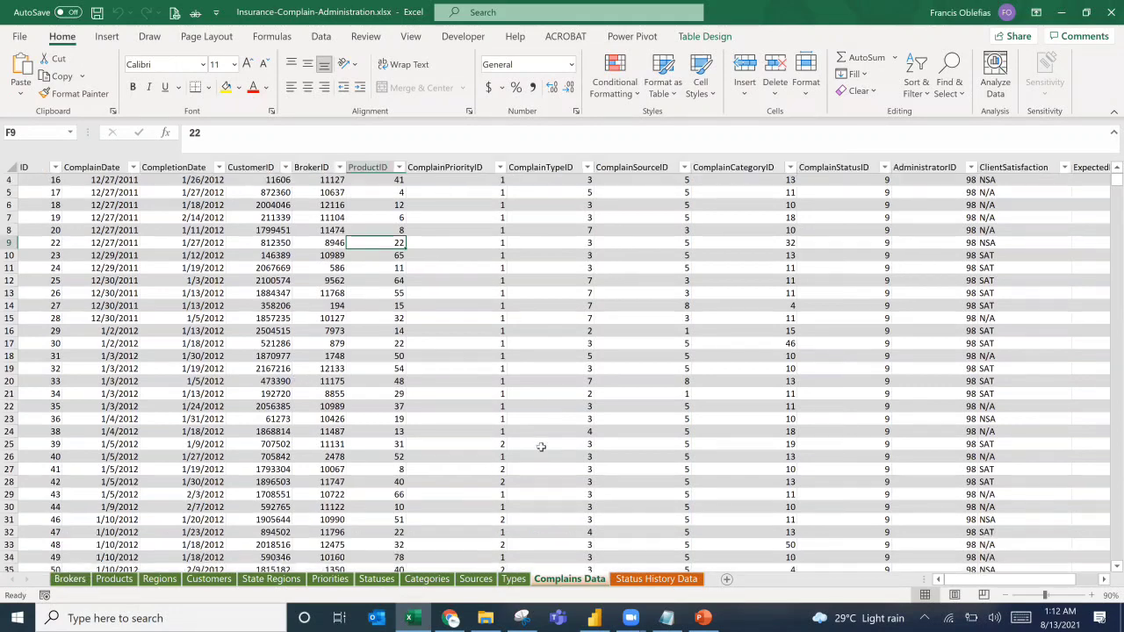
scroll(350, 404, "up", 2)
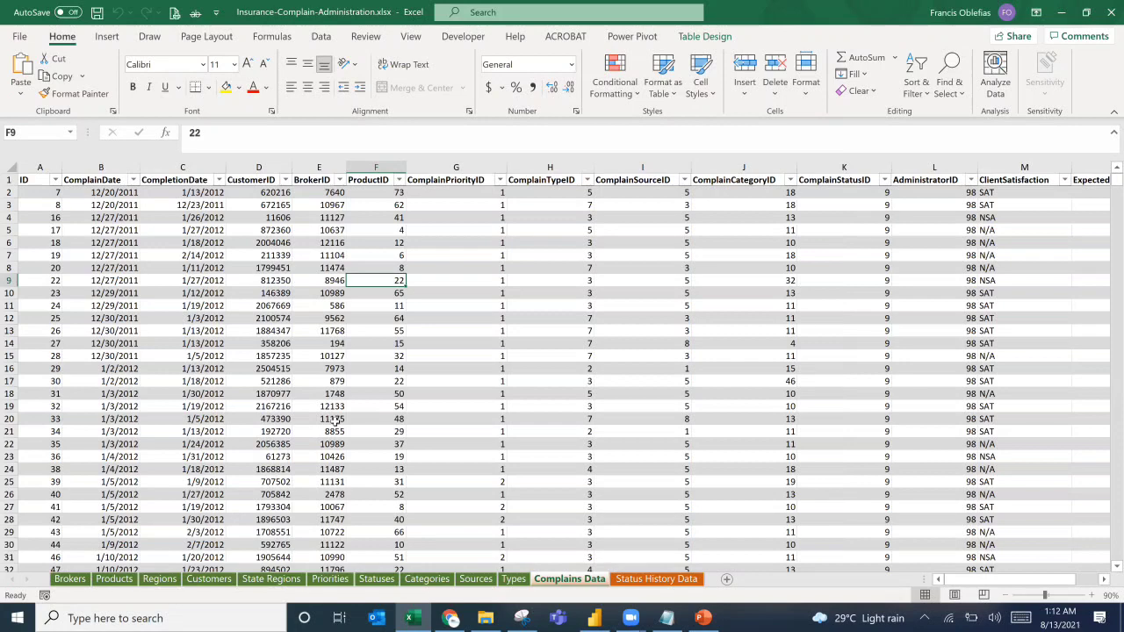
Open the Brokers sheet, inspect its ID, code, full name and distribution network columns, and list the DistributionNetwork filter values.
left_click(71, 581)
scroll(167, 264, "up", 5)
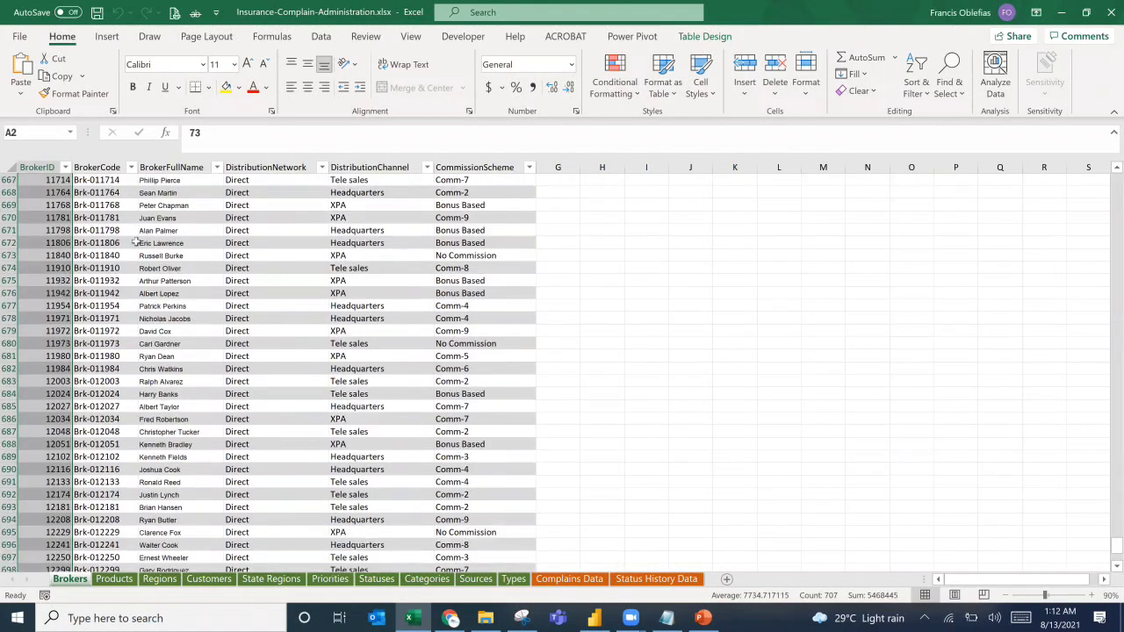
scroll(87, 220, "up", 4)
left_click(55, 205)
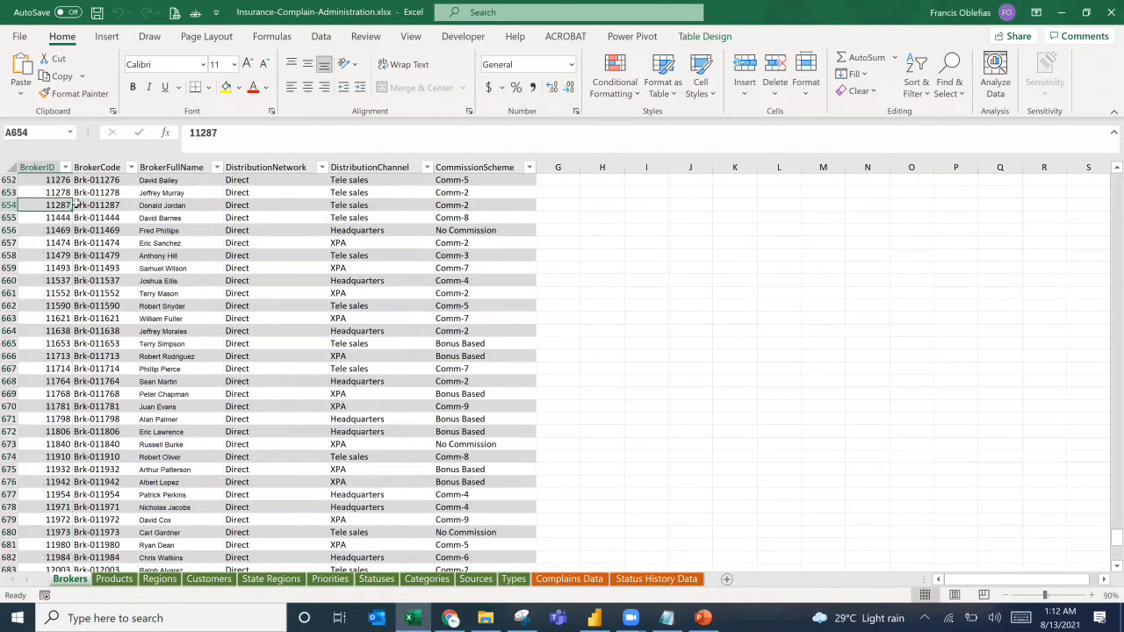
left_click(108, 208)
left_click(209, 217)
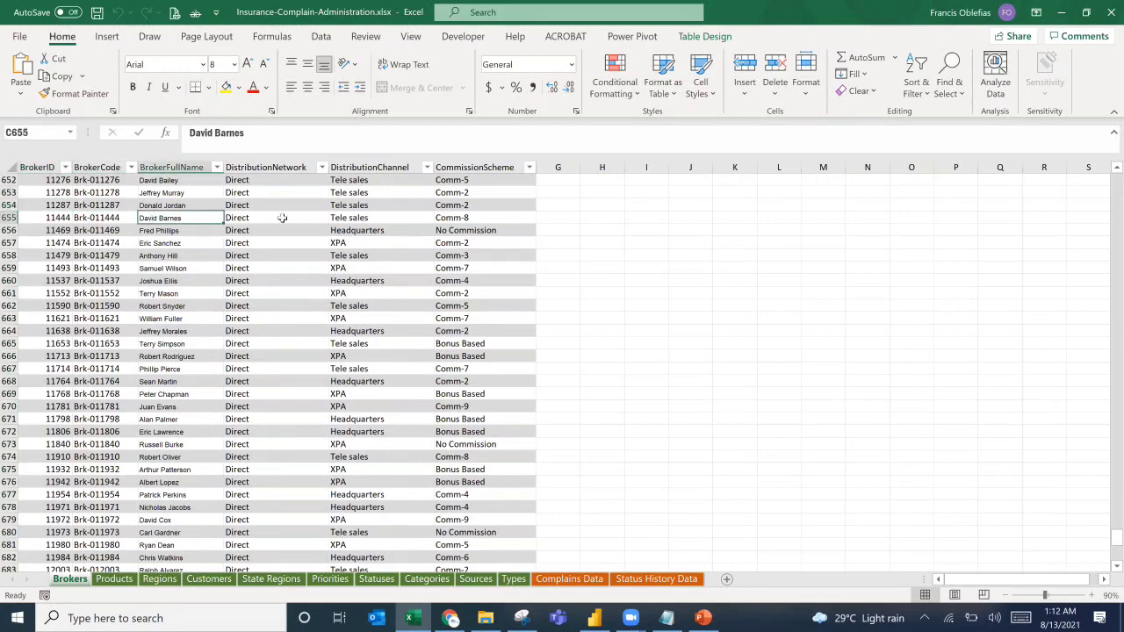
left_click(282, 218)
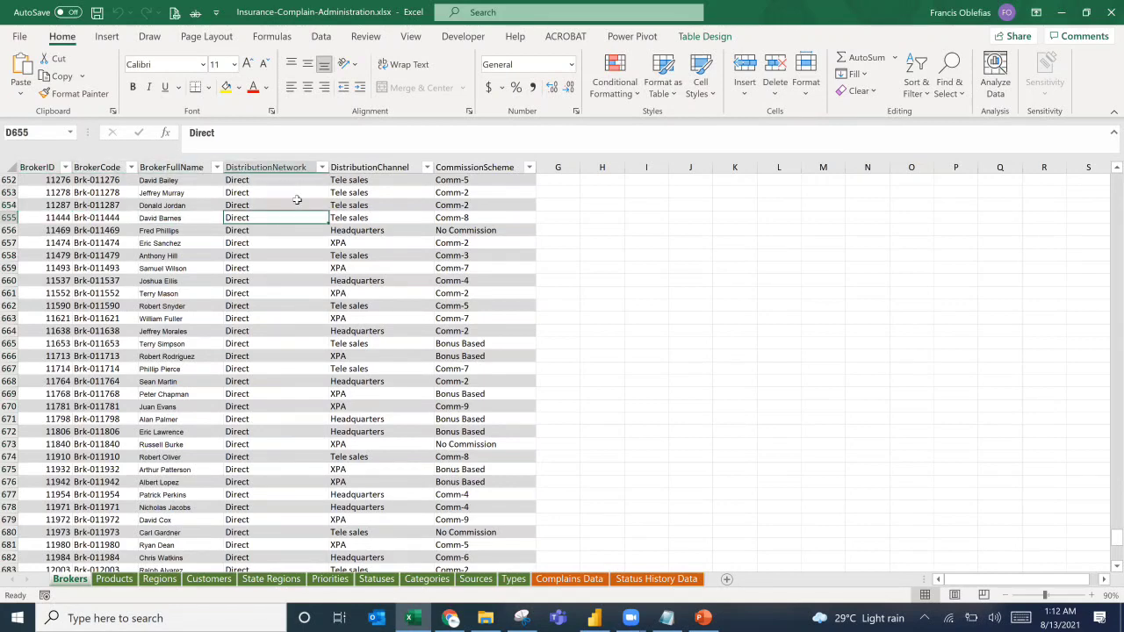
left_click(323, 168)
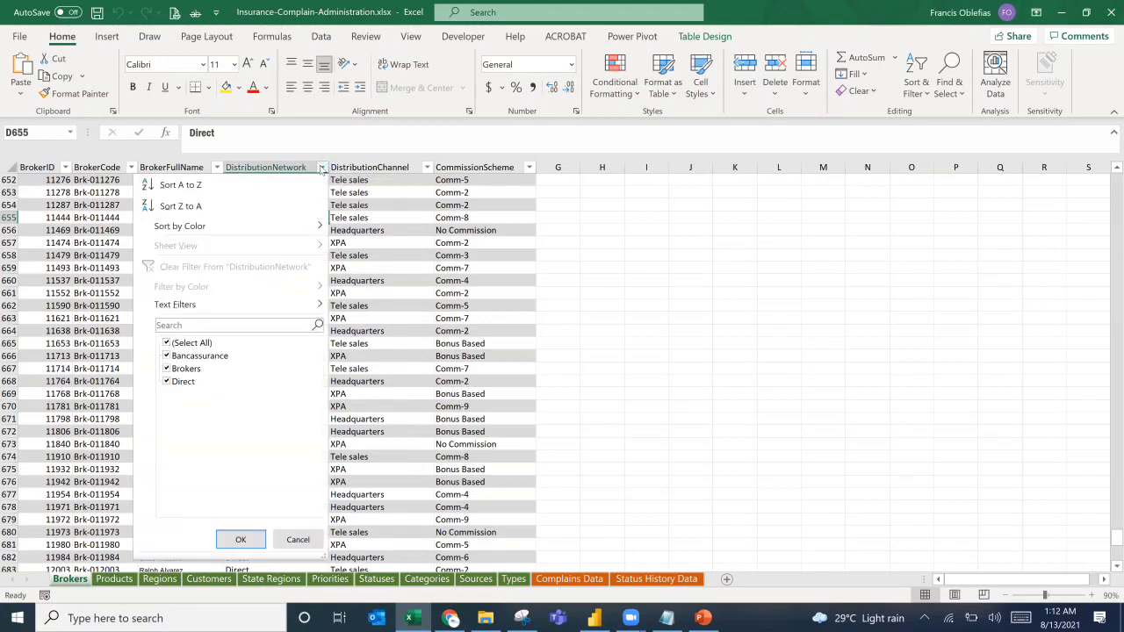
Dismiss the DistributionNetwork list and view the CommissionScheme filter values on the Brokers sheet without applying a filter.
left_click(394, 187)
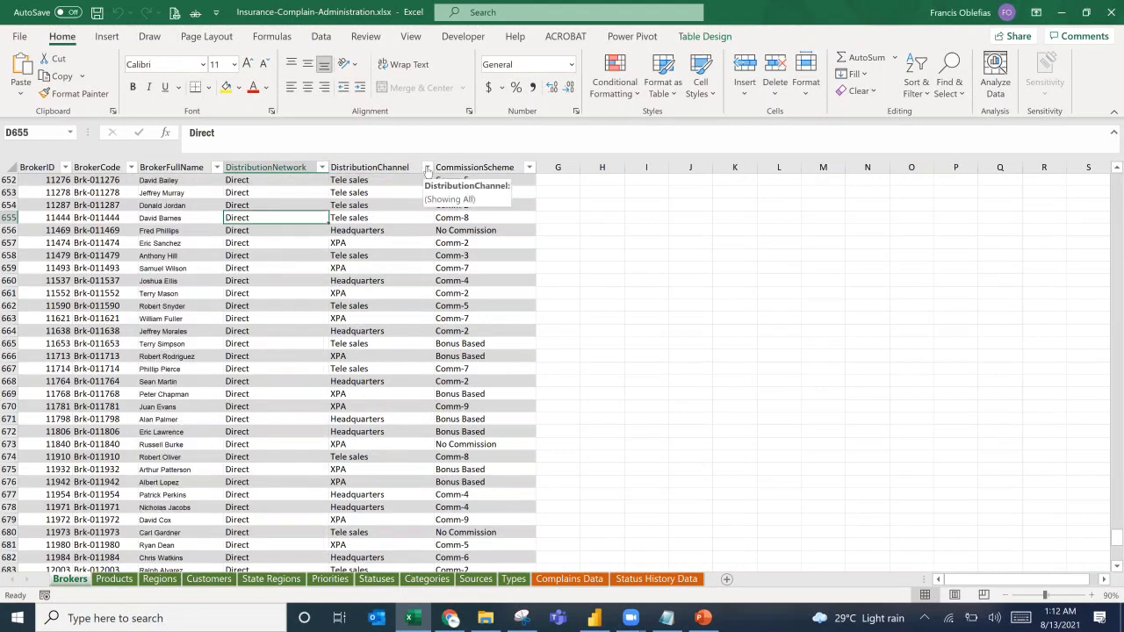
left_click(514, 219)
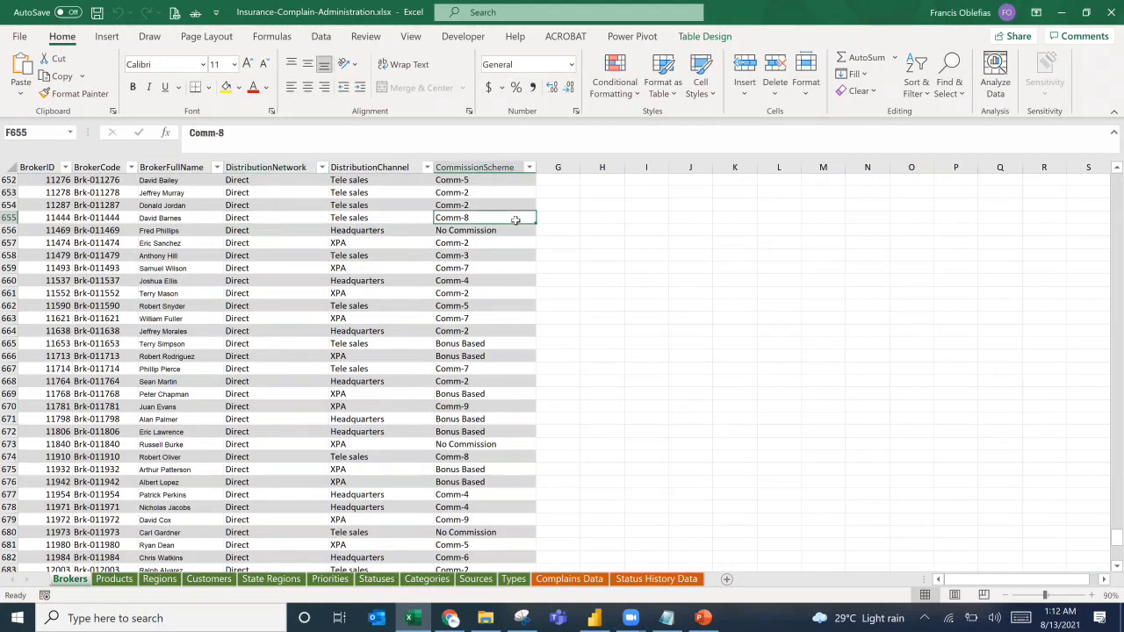
left_click(528, 168)
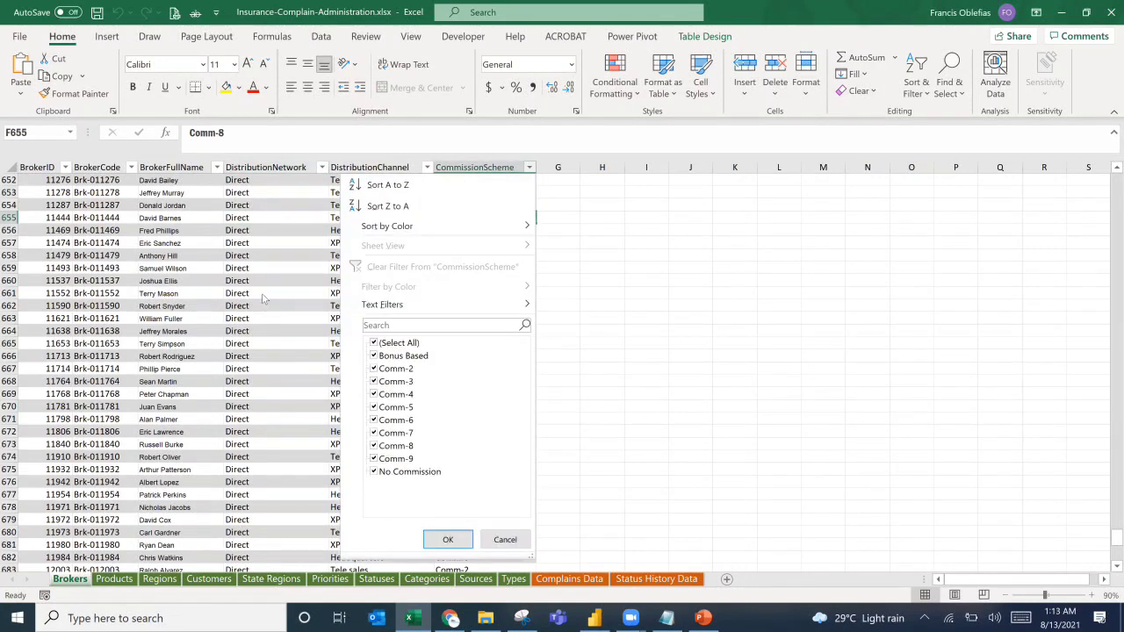
key("Escape")
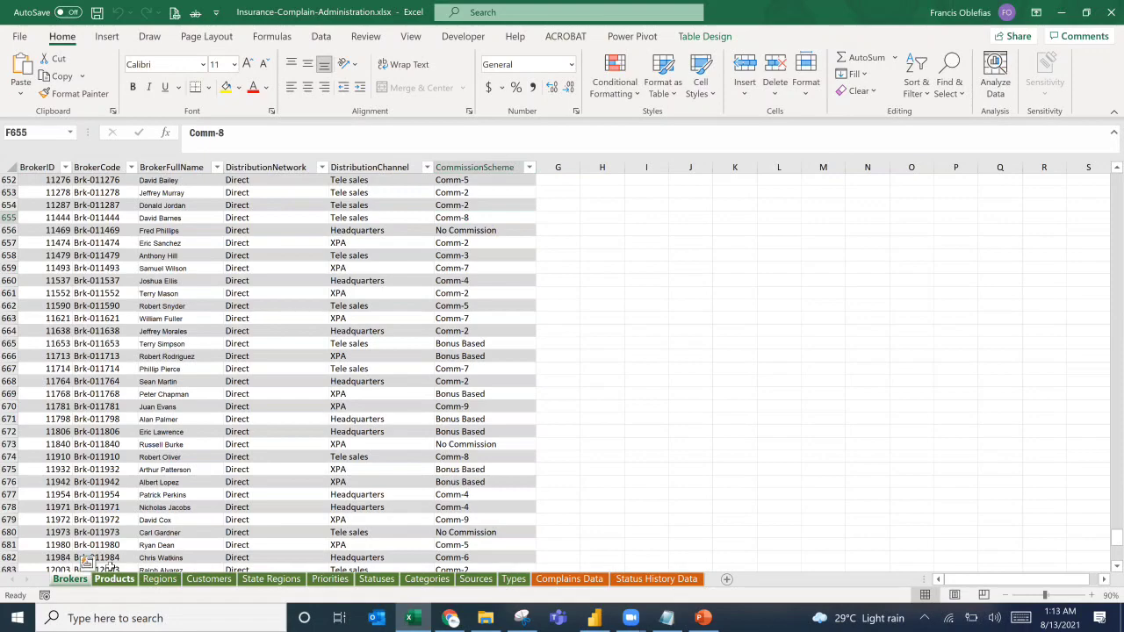
Look over the product categories on the Products sheet and the city records on the Regions sheet.
left_click(111, 576)
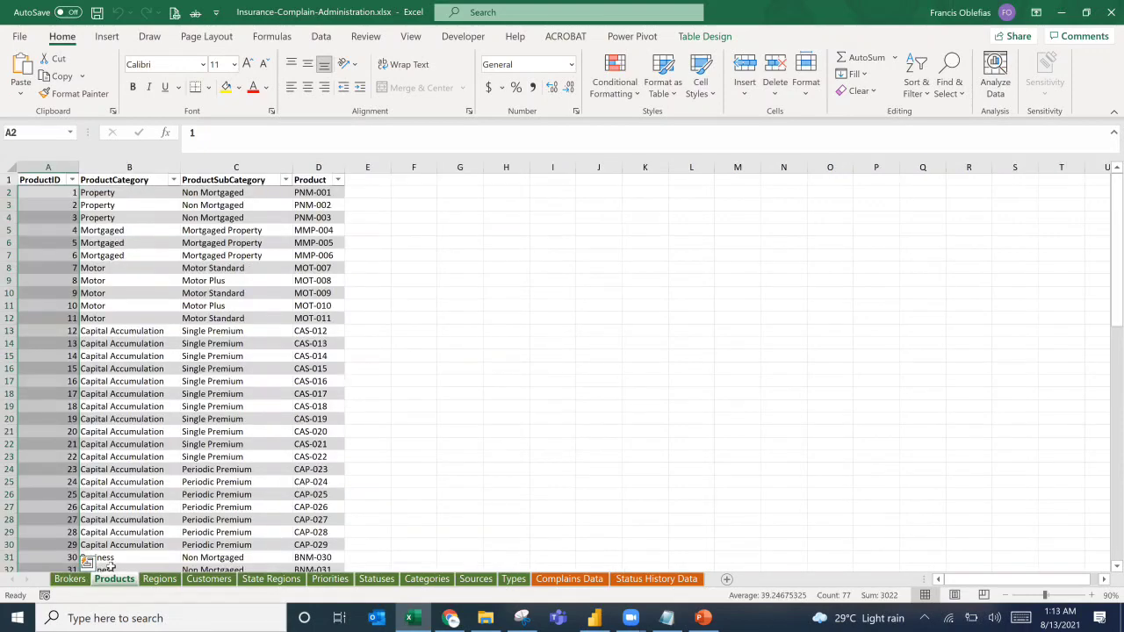
left_click(159, 579)
scroll(128, 404, "up", 14)
left_click(107, 305)
left_click(84, 267)
left_click(34, 265)
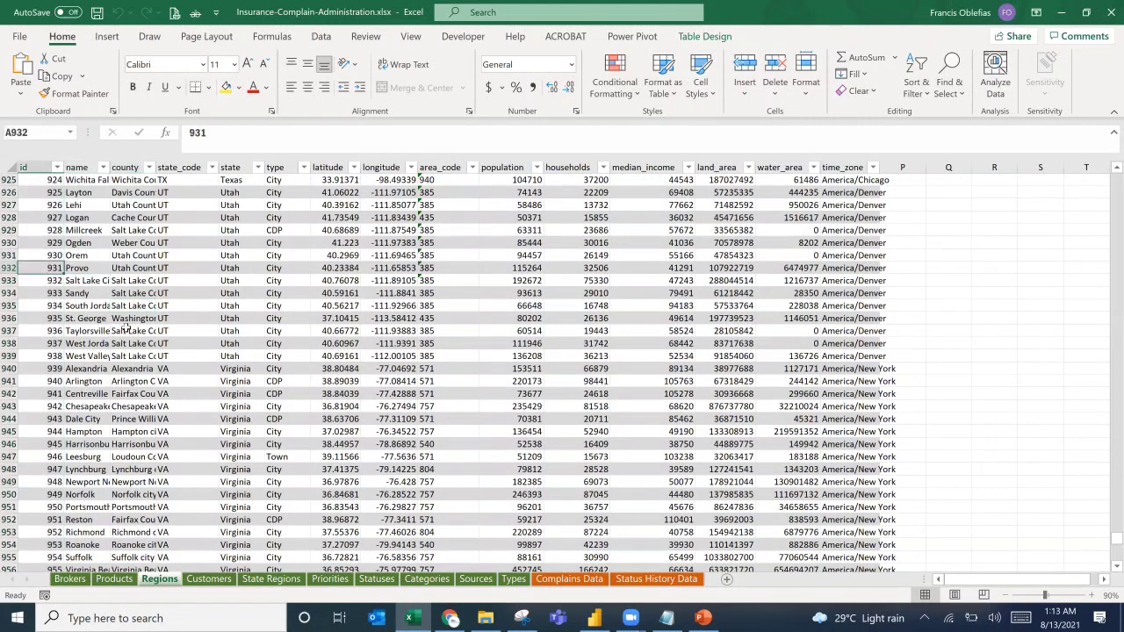
Open the Customers sheet and inspect its customer name and RegionID columns.
left_click(204, 581)
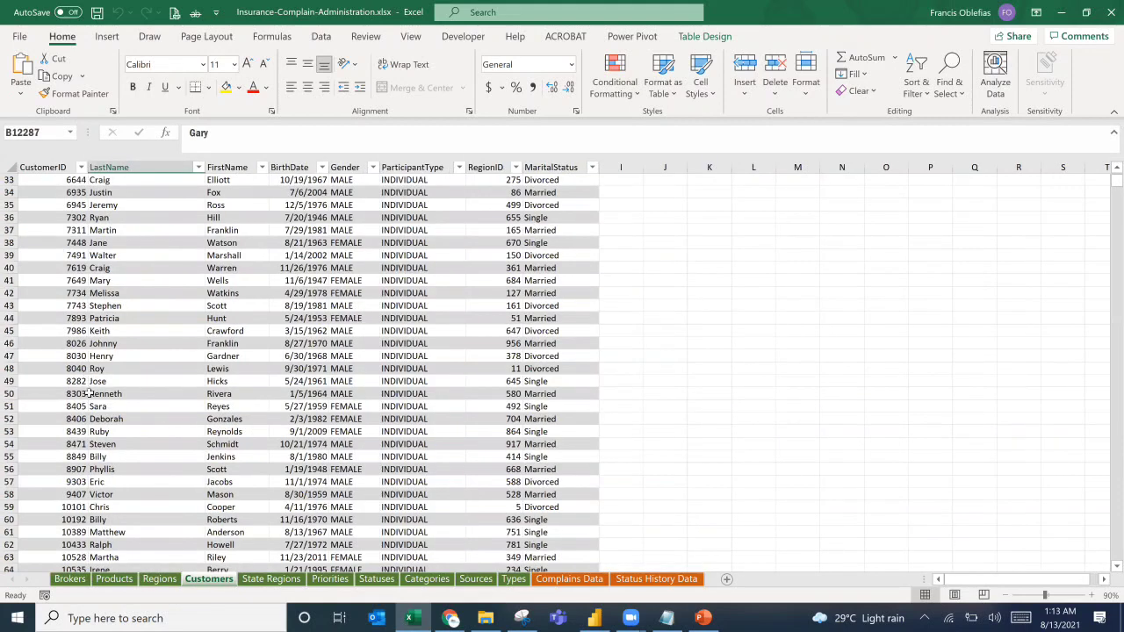
scroll(127, 364, "up", 2)
left_click(224, 317)
left_click(487, 319)
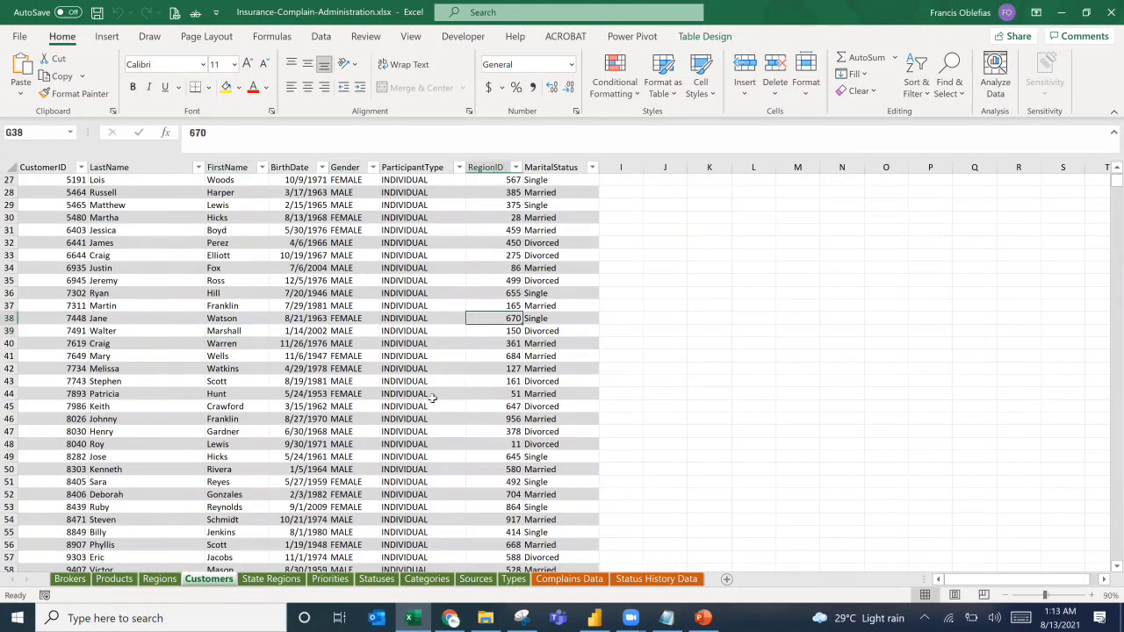
Look through the State Regions, Priorities and Statuses lookup sheets.
left_click(271, 582)
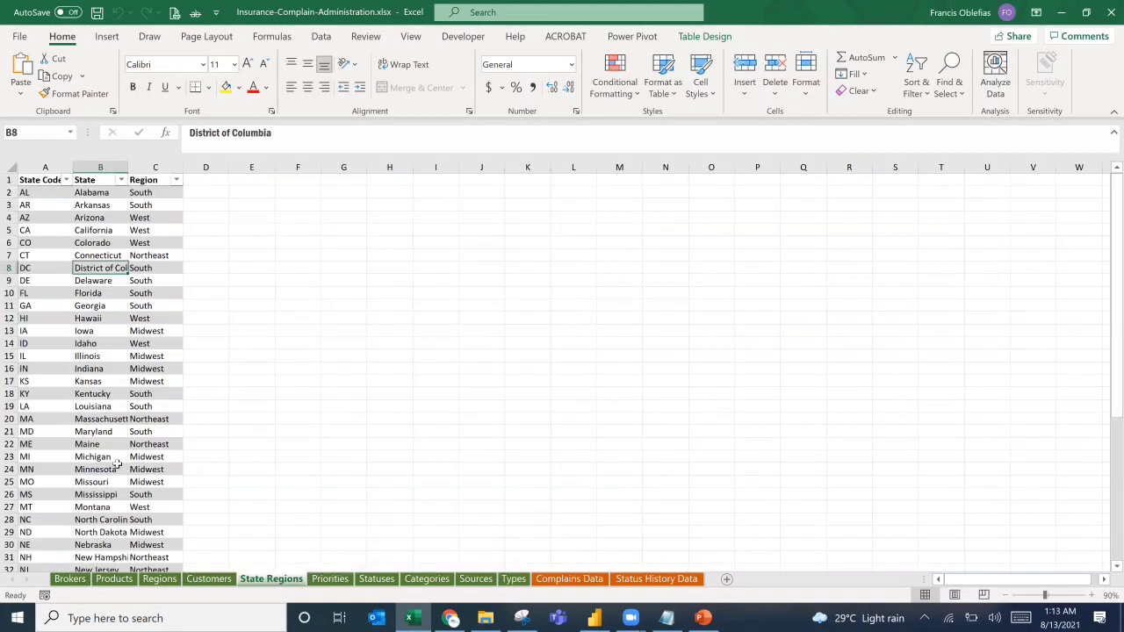
left_click(331, 580)
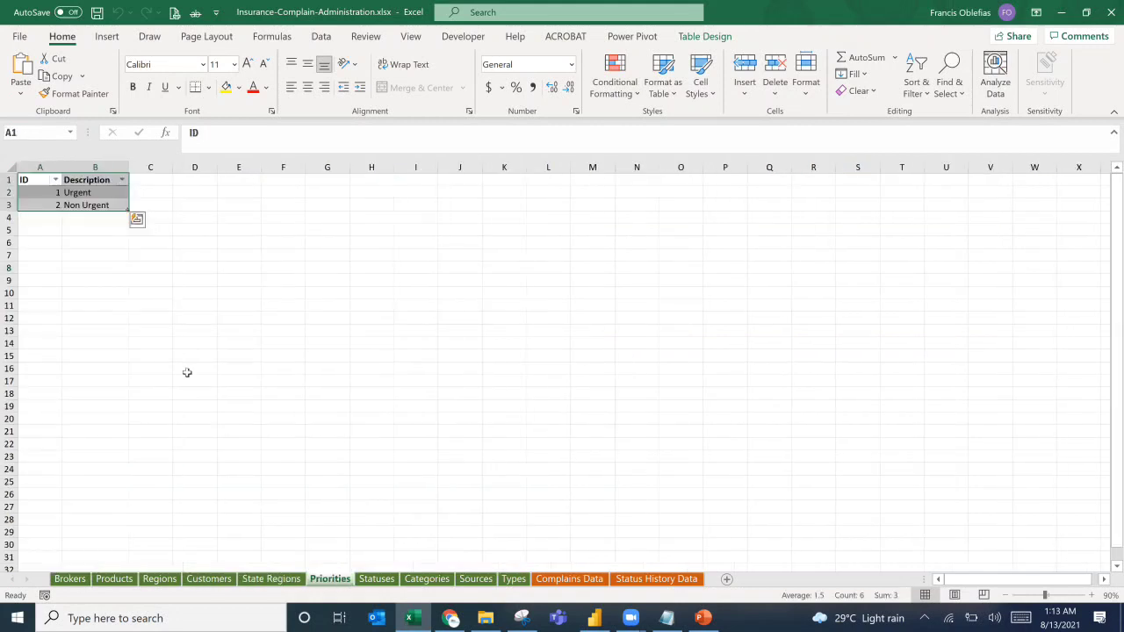
left_click(375, 579)
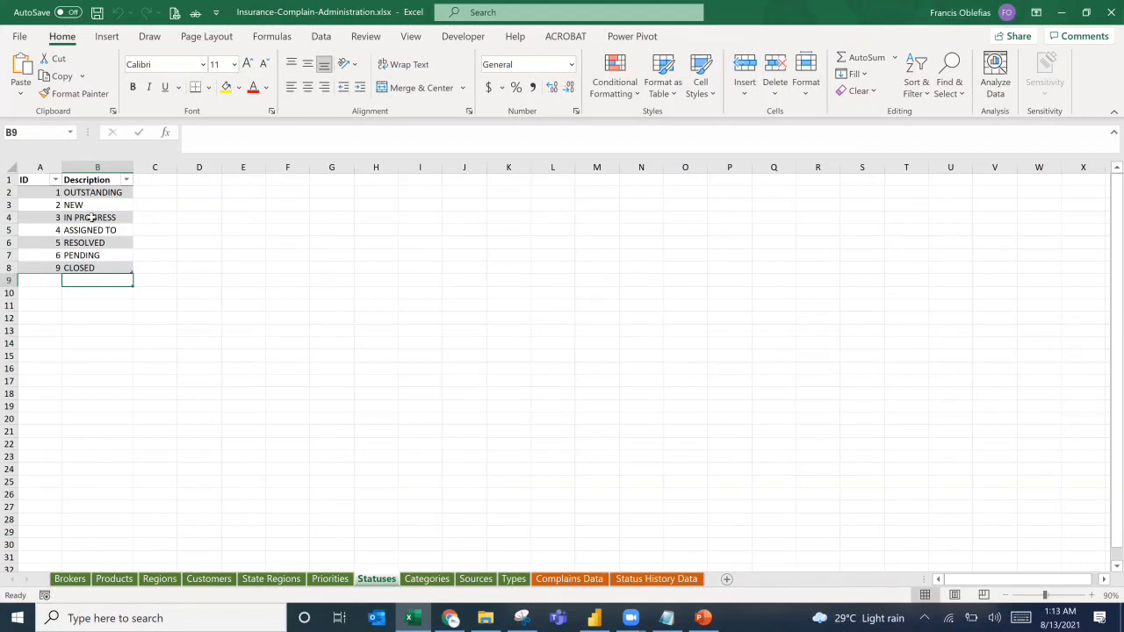
left_click(257, 331)
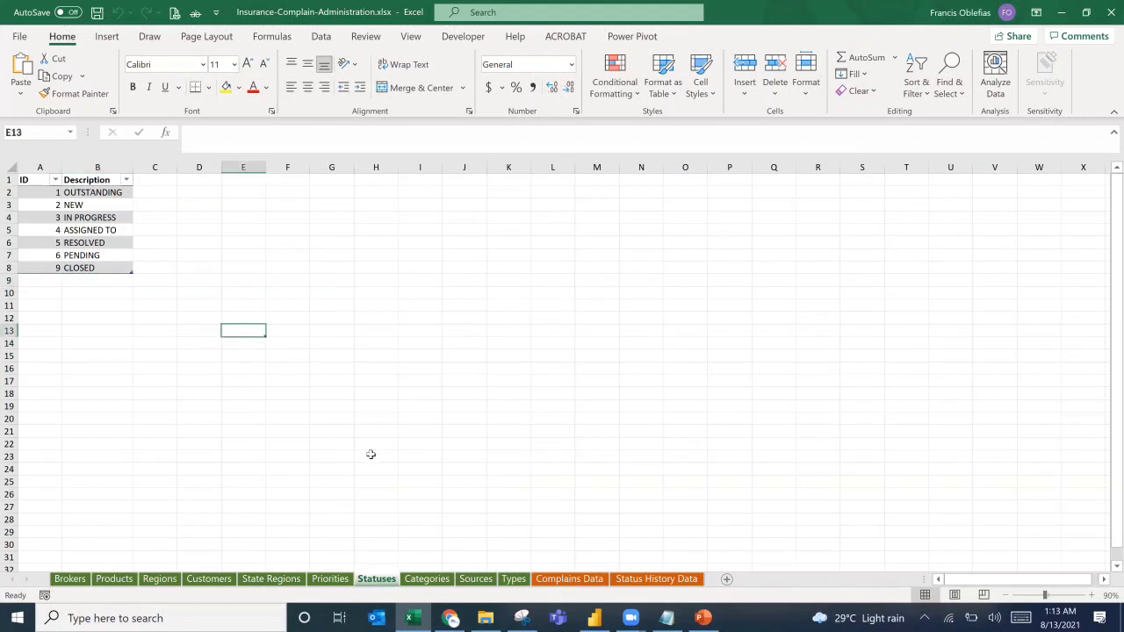
left_click(905, 480)
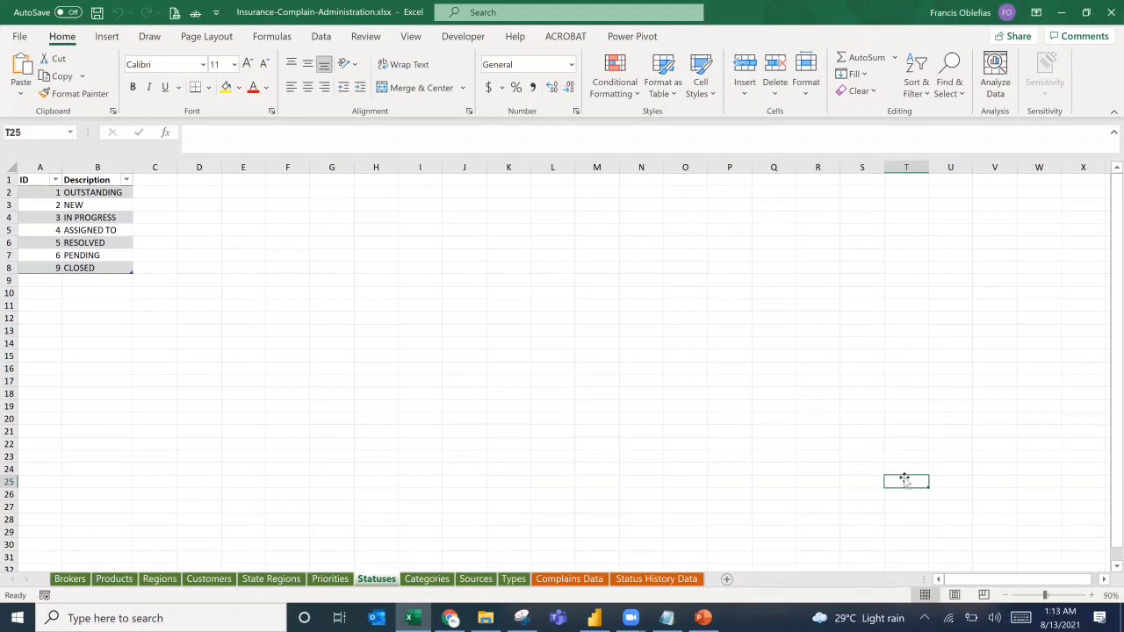
Review the descriptions on the Categories, Sources and Types sheets, highlighting the source and type descriptions.
left_click(427, 578)
scroll(282, 336, "up", 17)
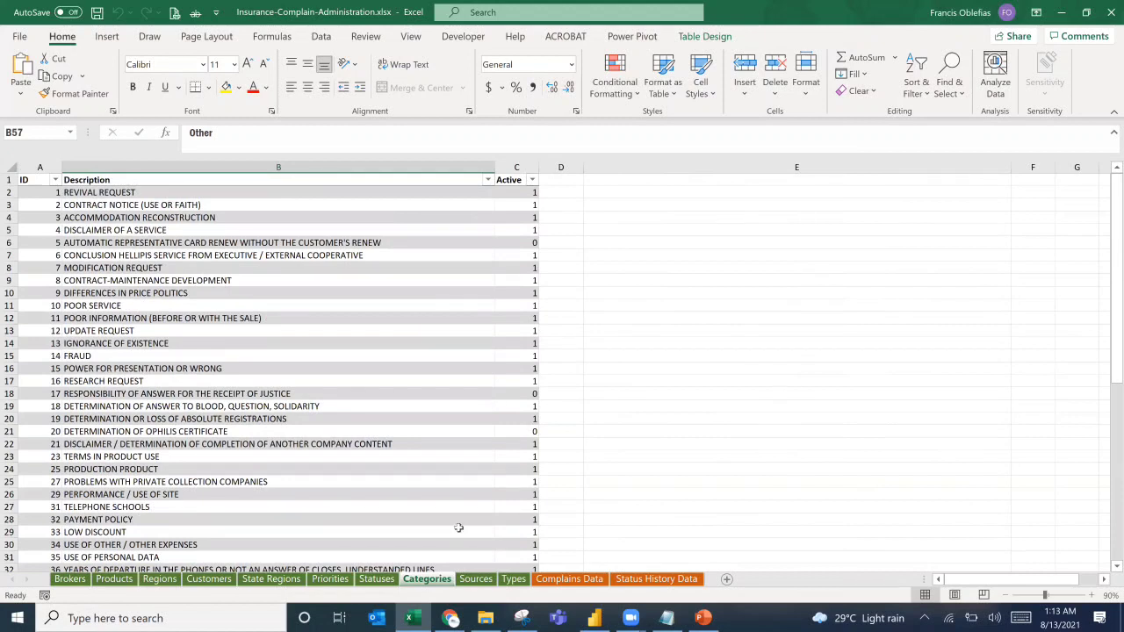
left_click(474, 578)
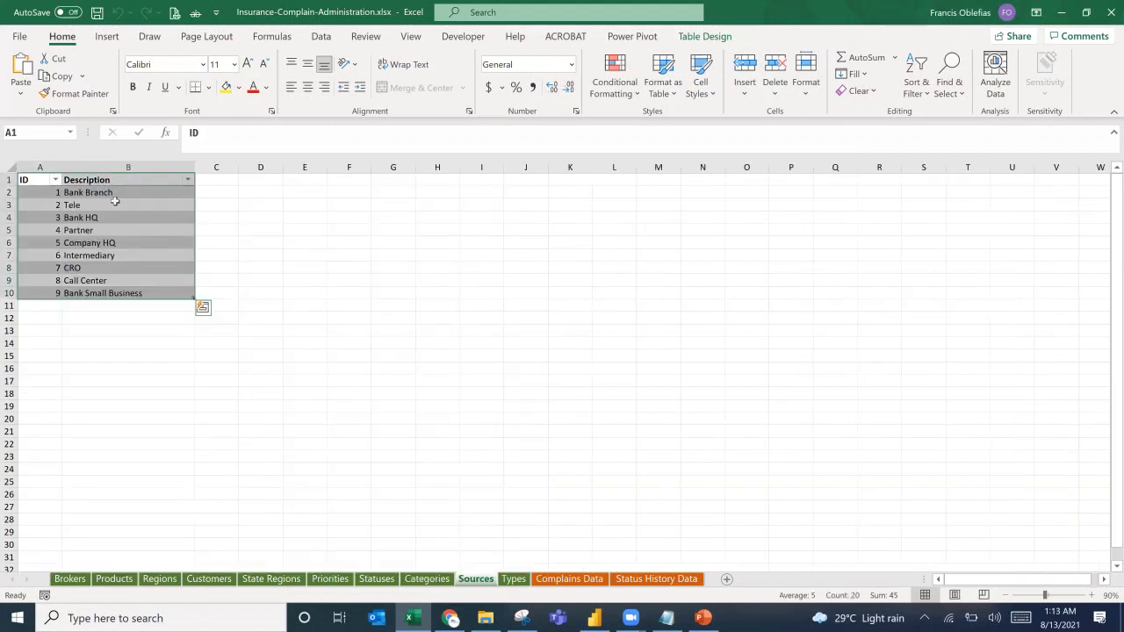
left_click_drag(114, 193, 117, 293)
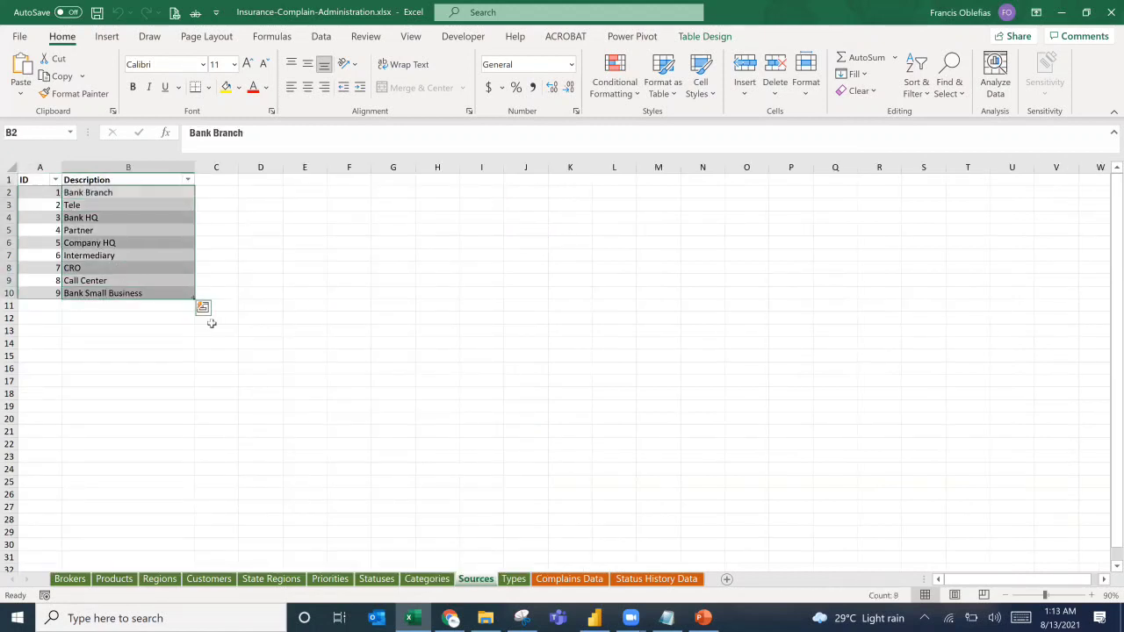
left_click(514, 579)
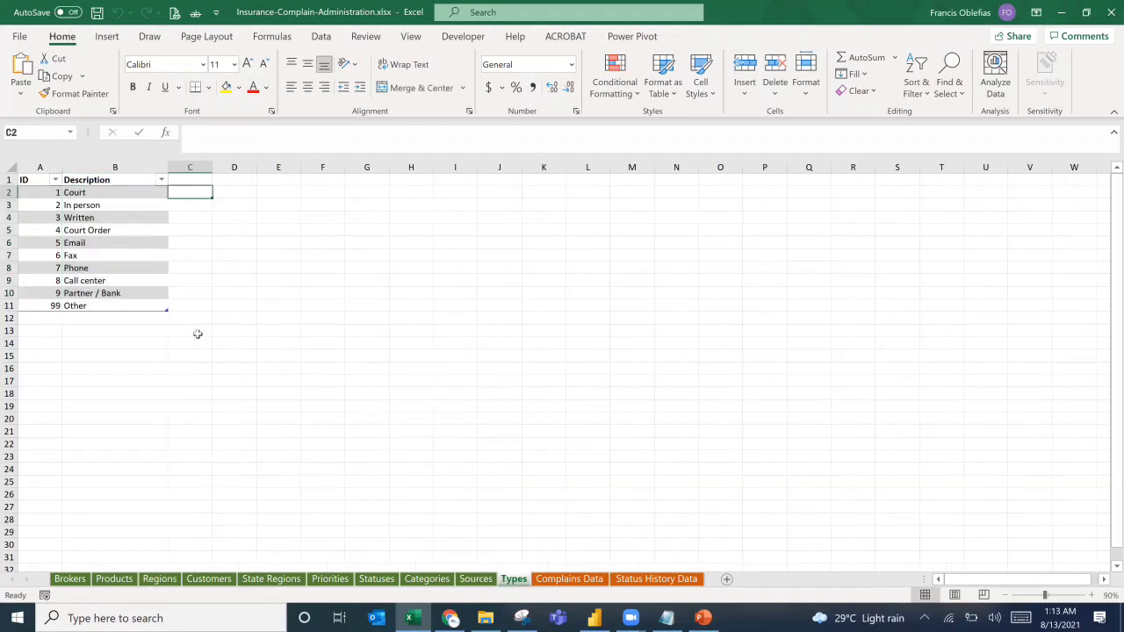
left_click_drag(100, 192, 94, 307)
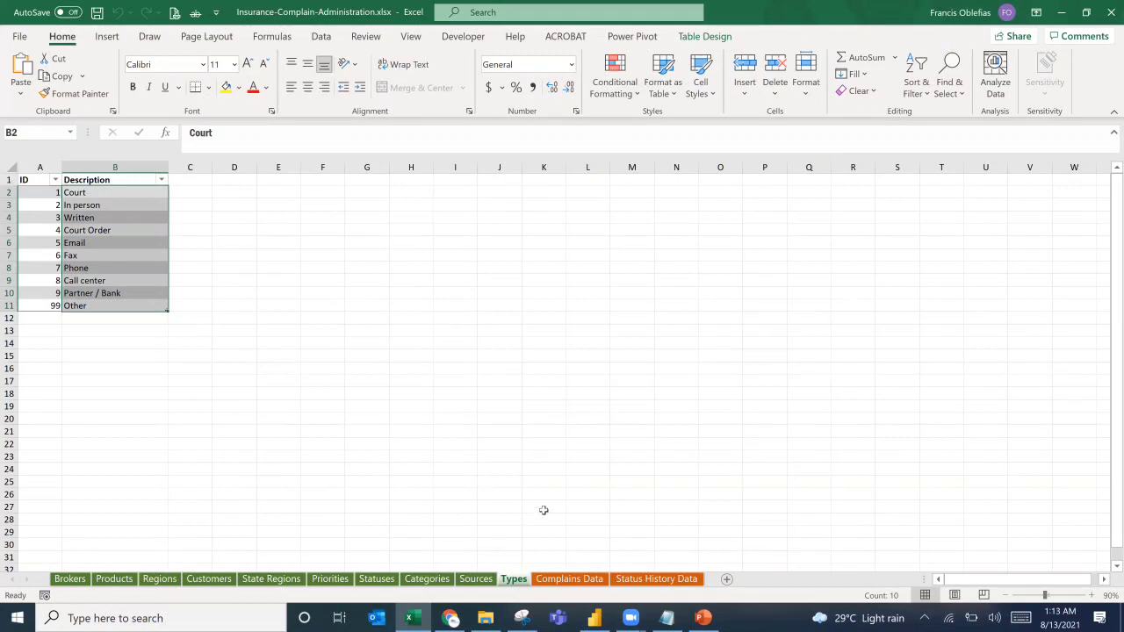
Open the Complains Data sheet, check the last record in the ID column, and return to the header row.
left_click(567, 581)
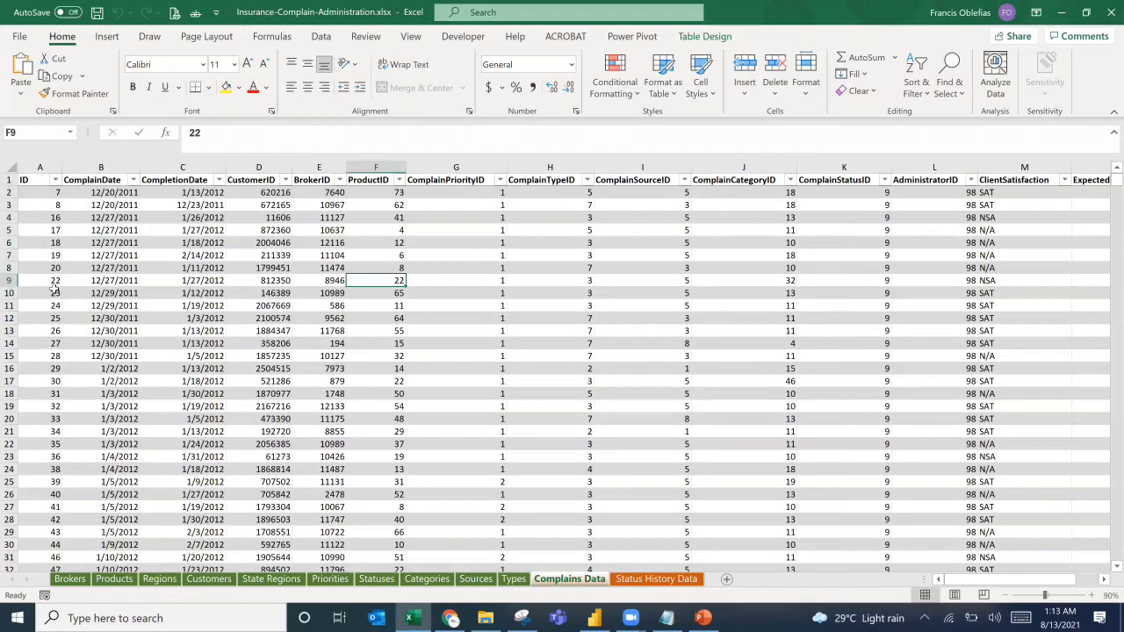
left_click(54, 292)
left_click(47, 193)
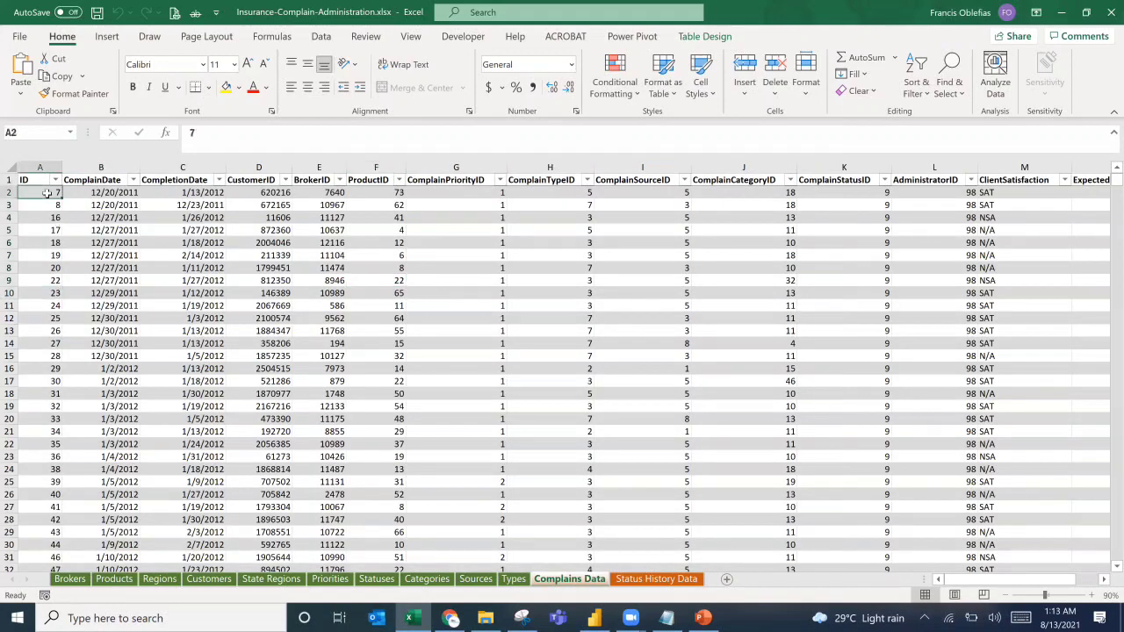
key("ctrl+Down")
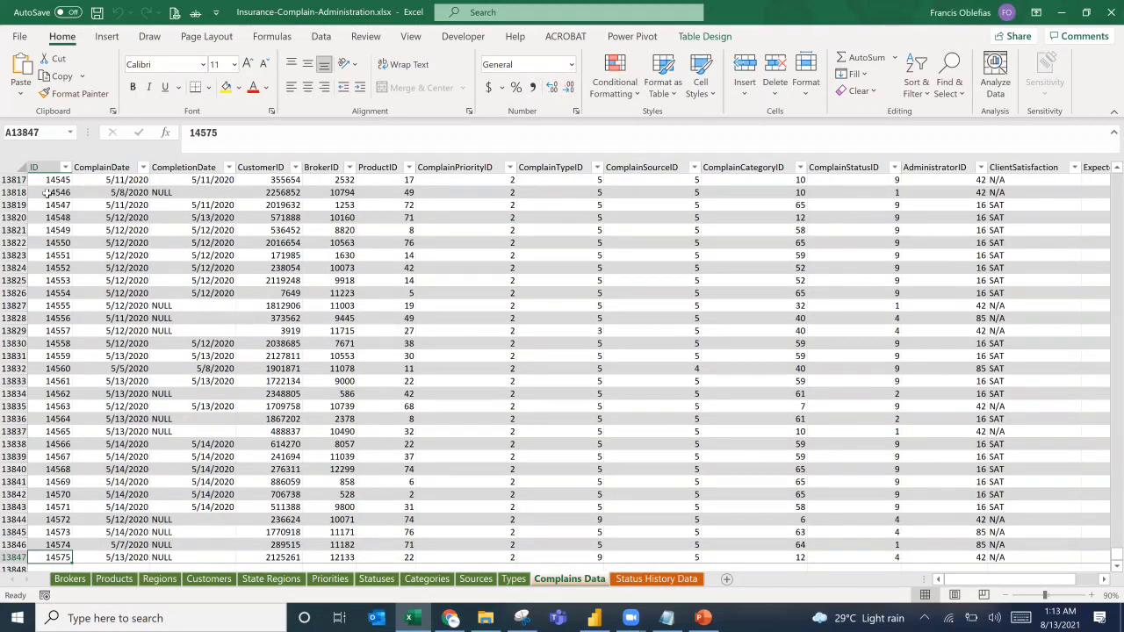
key("ctrl+Up")
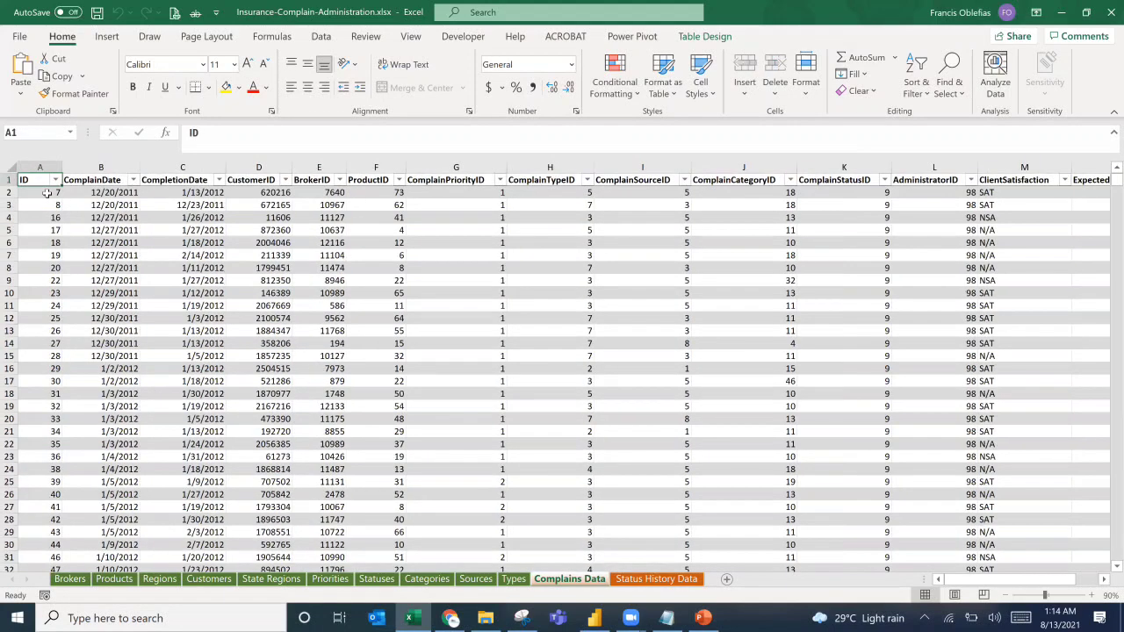
List the years in the ComplainDate filter and compare them with the "most recent 2 years" goal in the Notepad notes, then return to Excel.
left_click(132, 180)
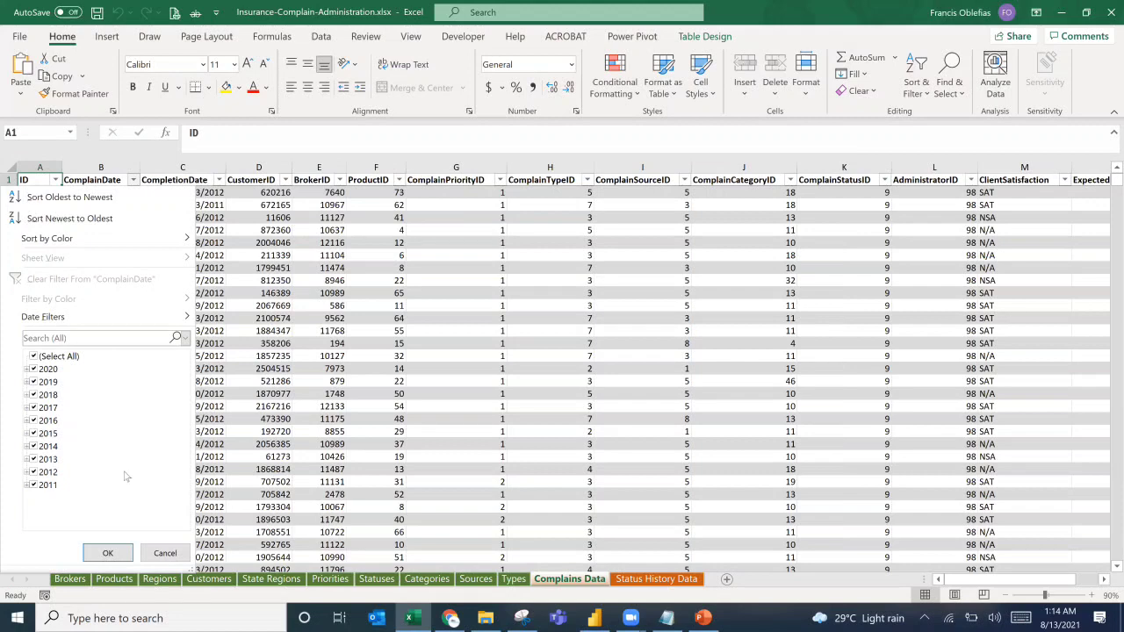
left_click(165, 553)
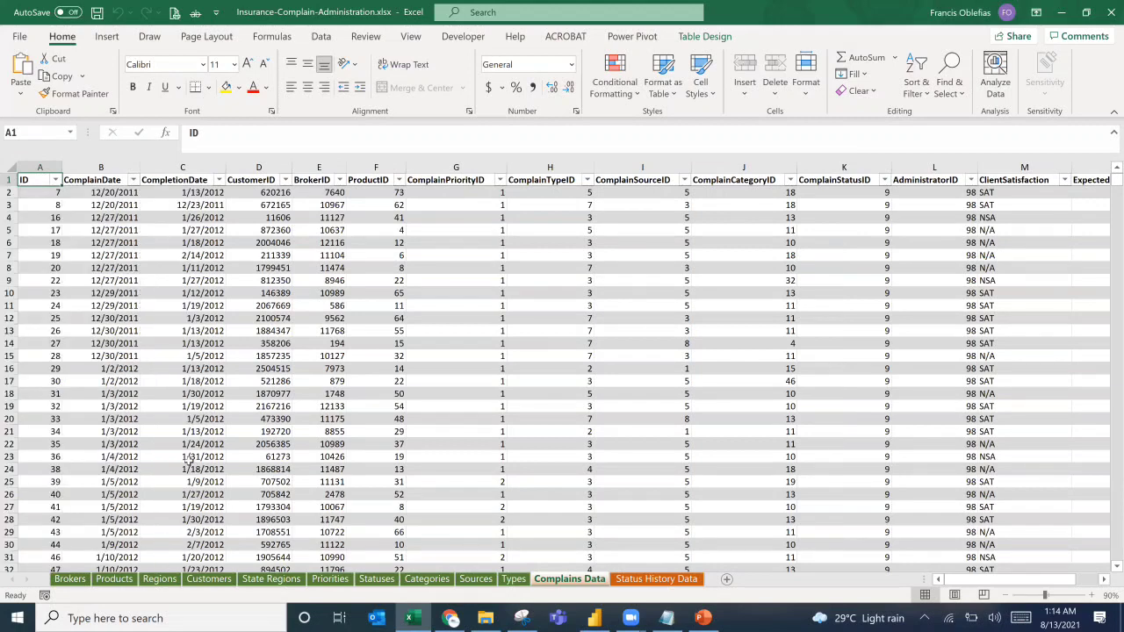
left_click(667, 617)
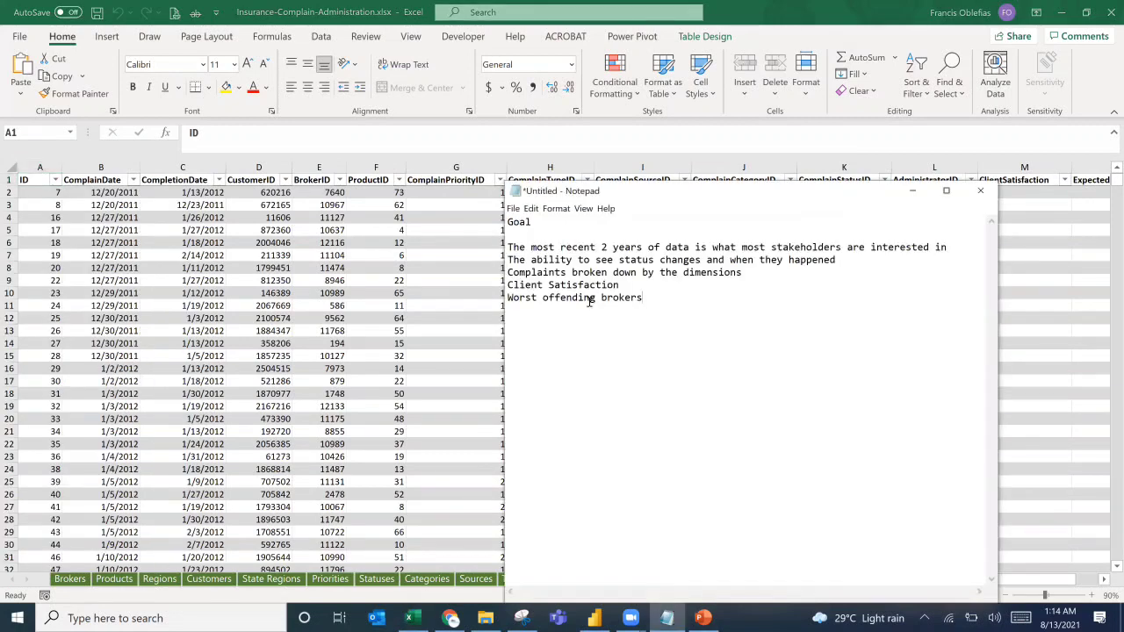
left_click_drag(509, 246, 962, 245)
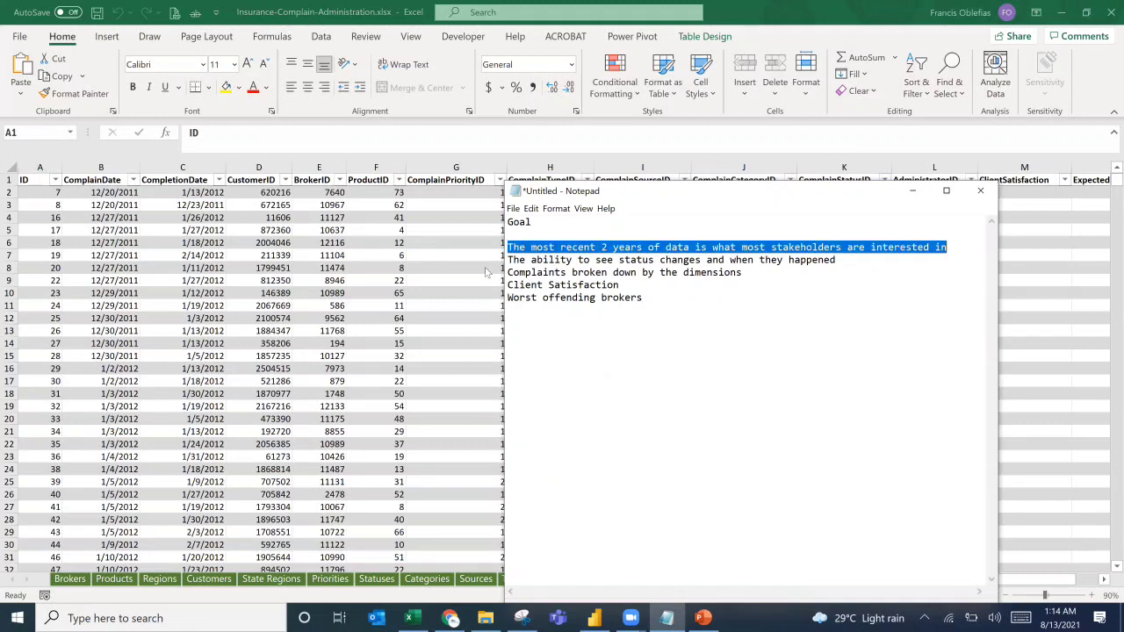
key("alt+Tab")
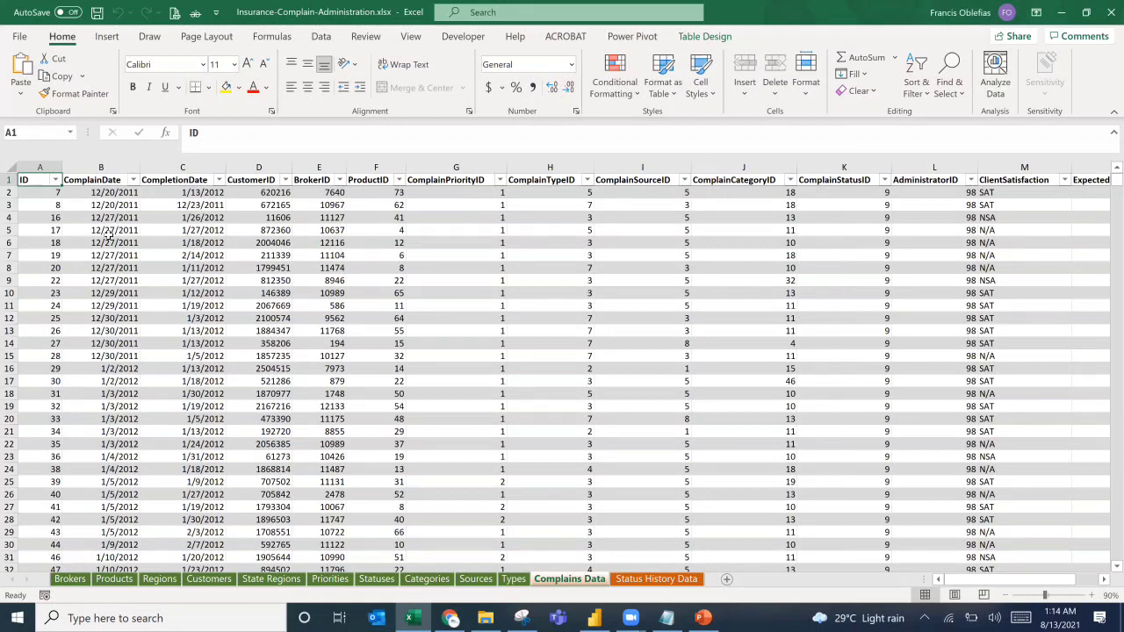
Inspect the CompletionDate column and highlight the ID columns from CustomerID through AdministratorID in Complains Data.
left_click(195, 201)
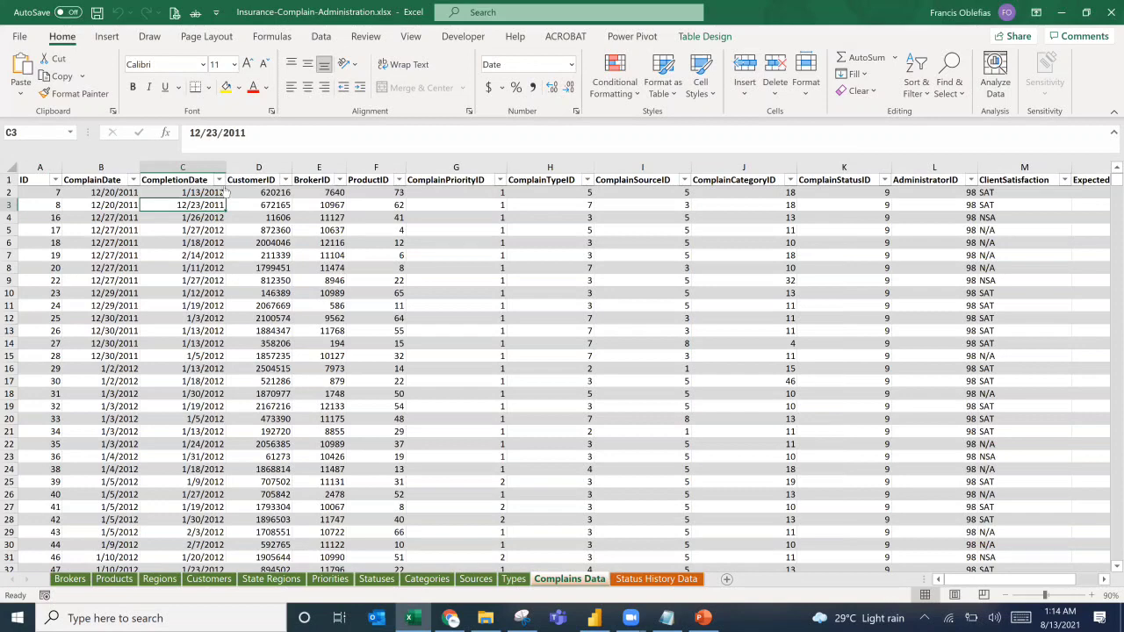
left_click(259, 204)
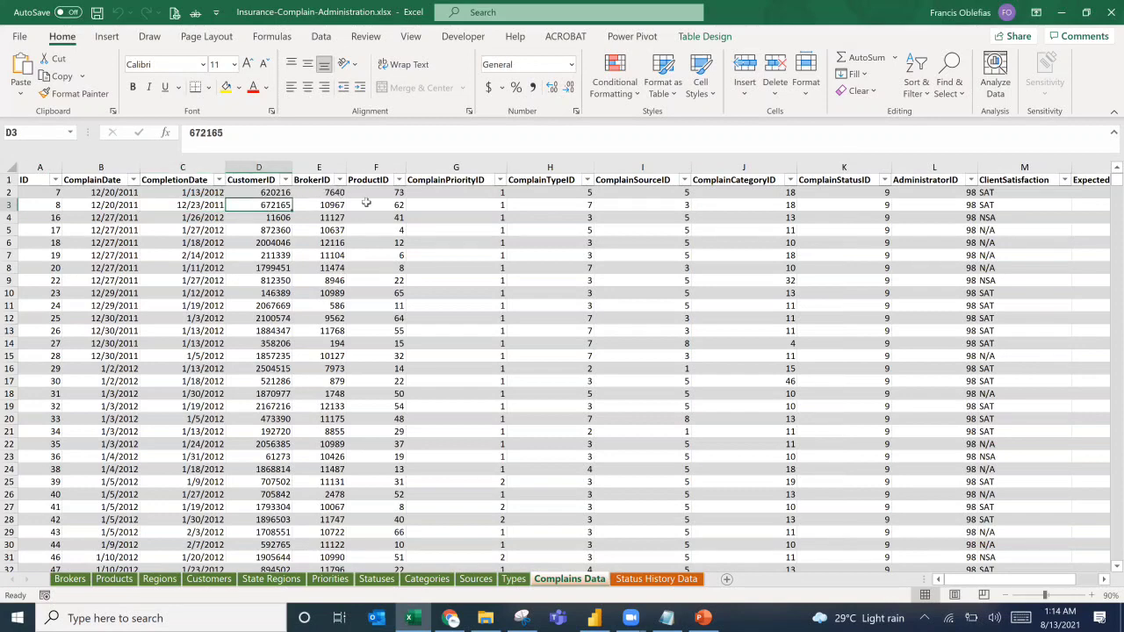
left_click_drag(258, 168, 940, 185)
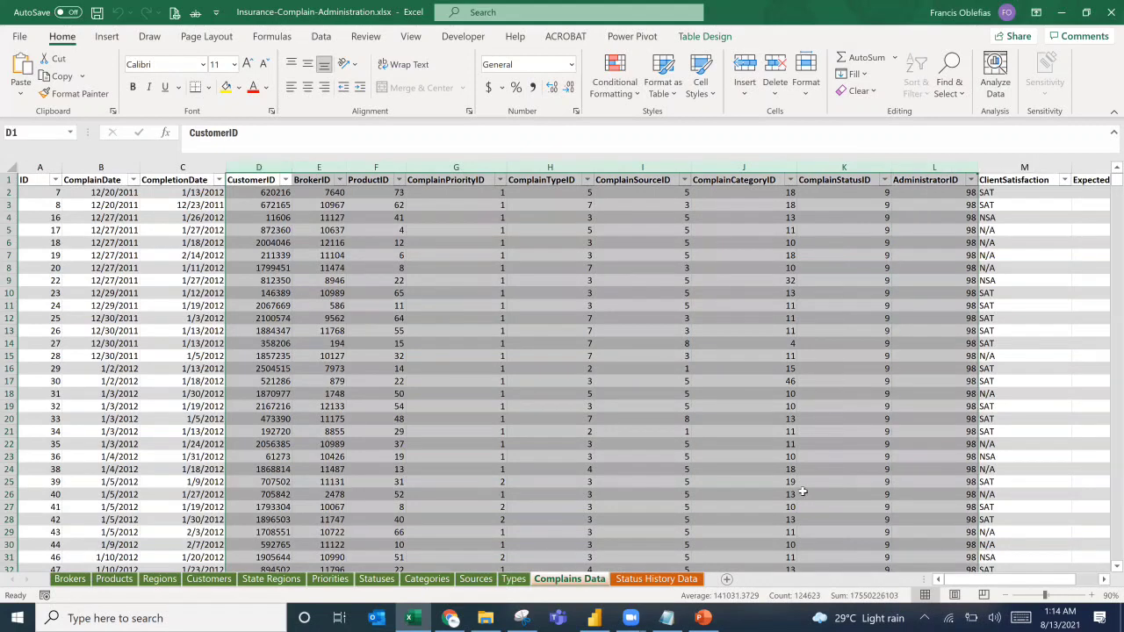
View the ClientSatisfaction and ExpectedReimbursement filter values in Complains Data, closing each list without filtering.
left_click(1105, 581)
left_click(1106, 581)
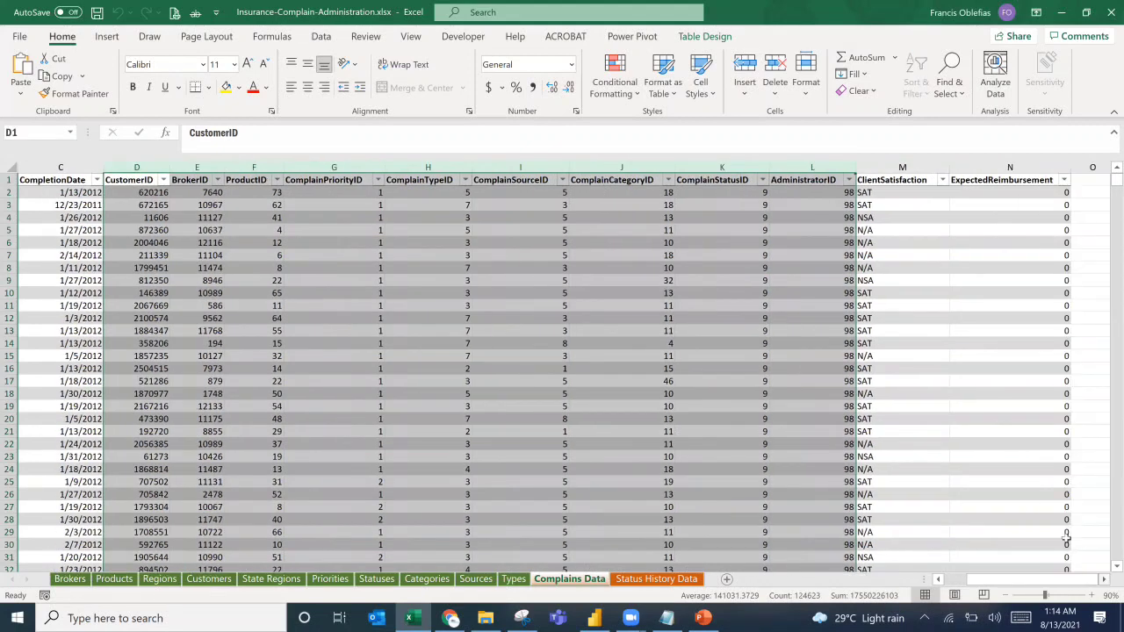
left_click(1105, 581)
left_click(832, 191)
left_click(856, 180)
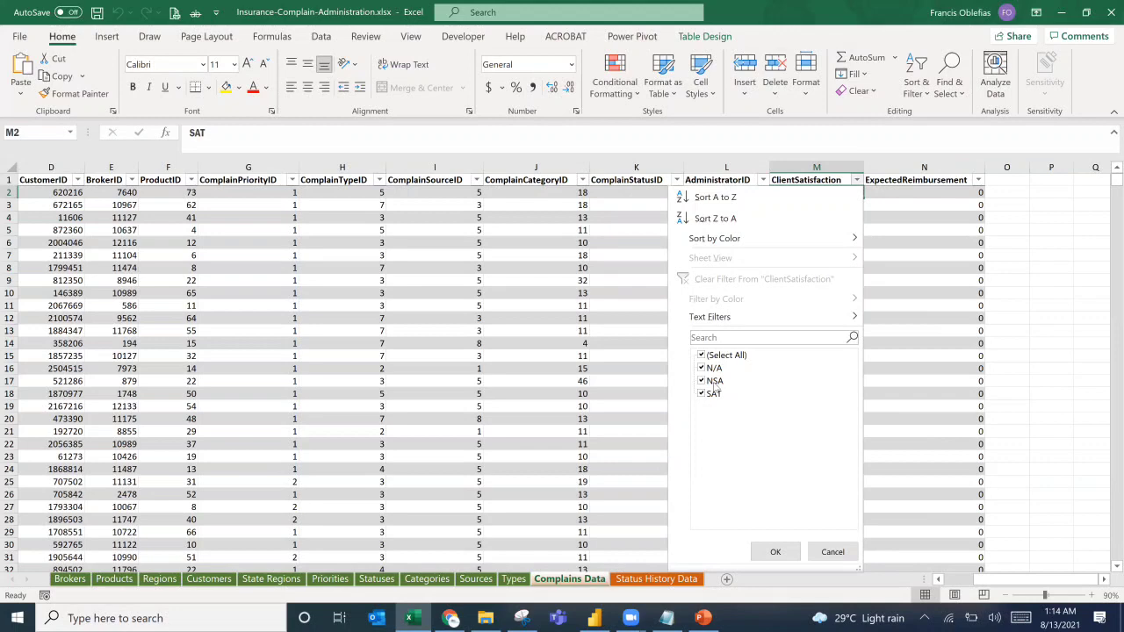
left_click(892, 236)
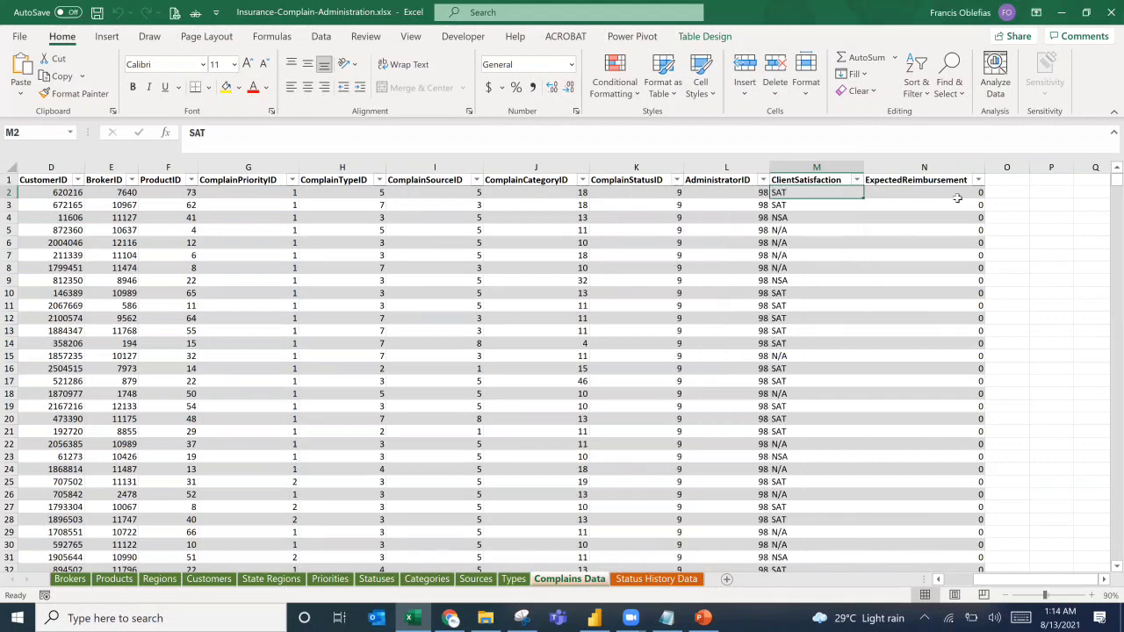
left_click(977, 180)
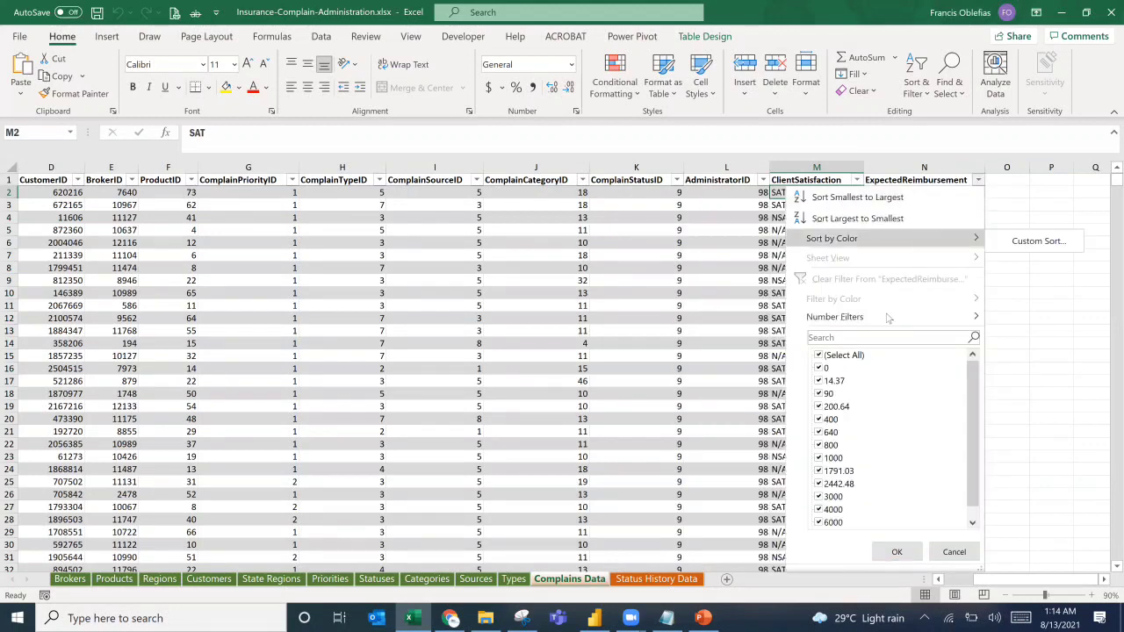
left_click(701, 281)
left_click(773, 265)
Open the Status History Data sheet and look through the repeated ComplaintID rows with their status IDs and dates.
left_click(645, 581)
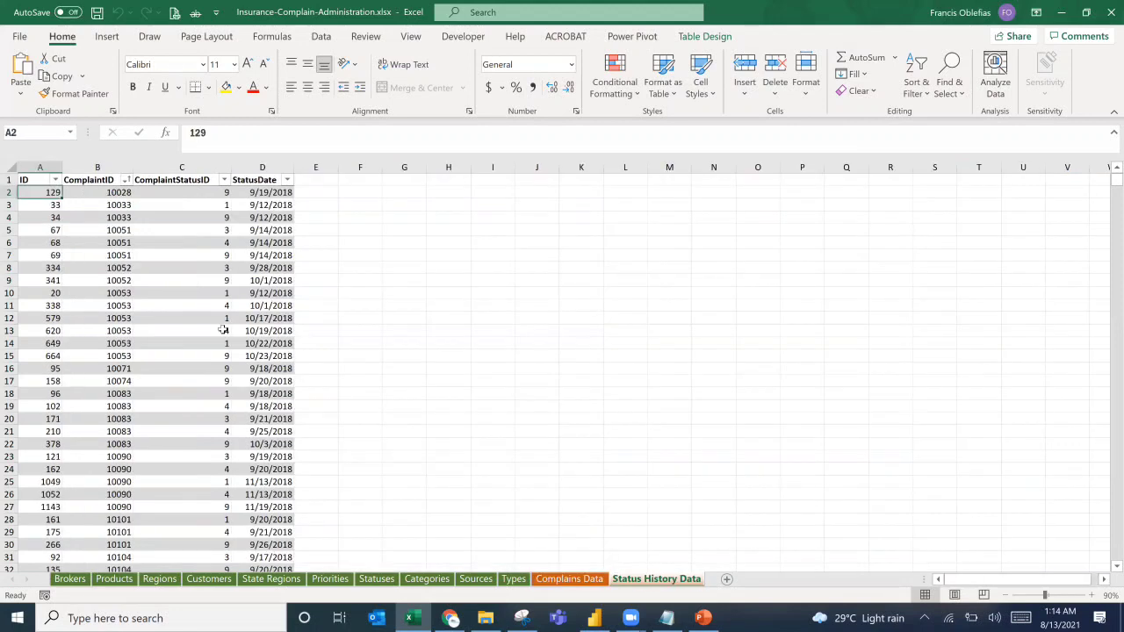
left_click(96, 267)
left_click(53, 245)
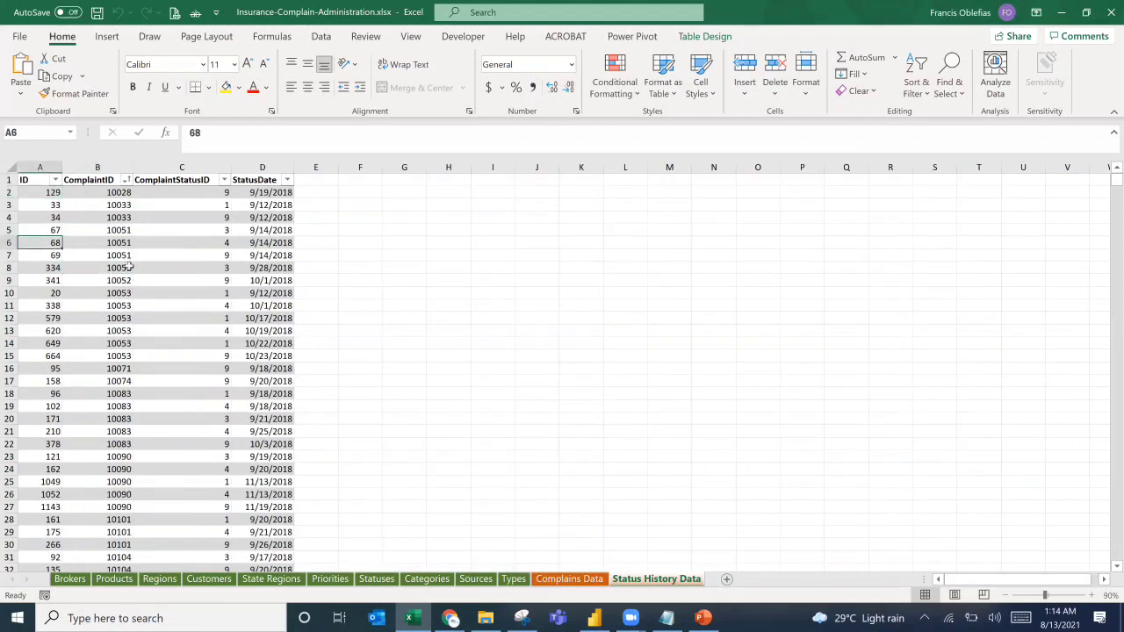
scroll(145, 290, "down", 3)
scroll(156, 283, "down", 4)
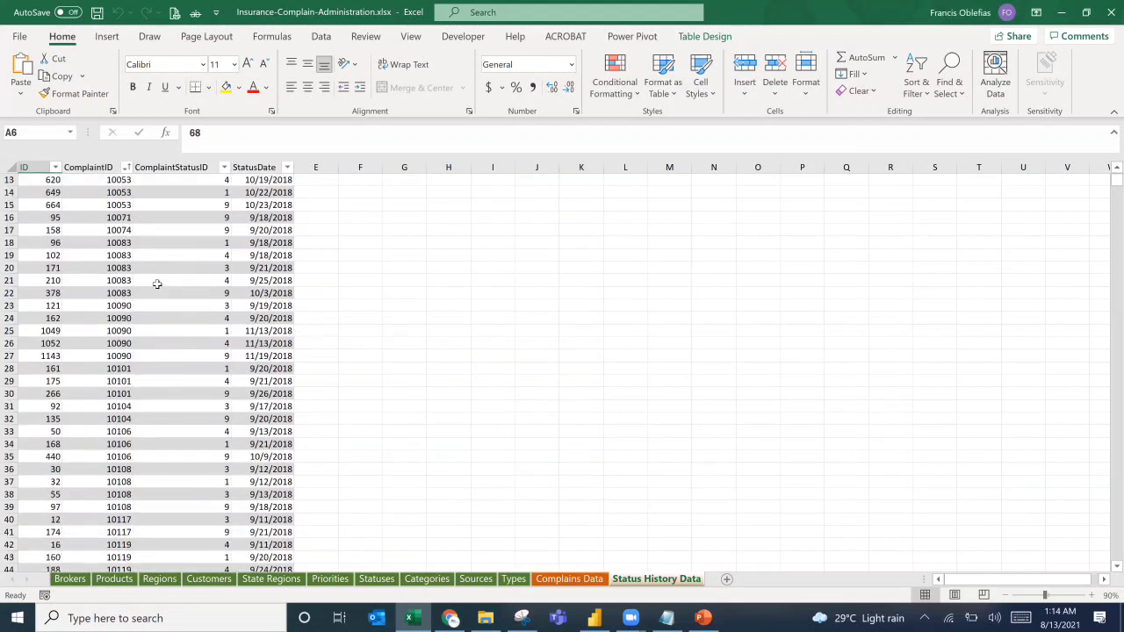
scroll(154, 273, "up", 7)
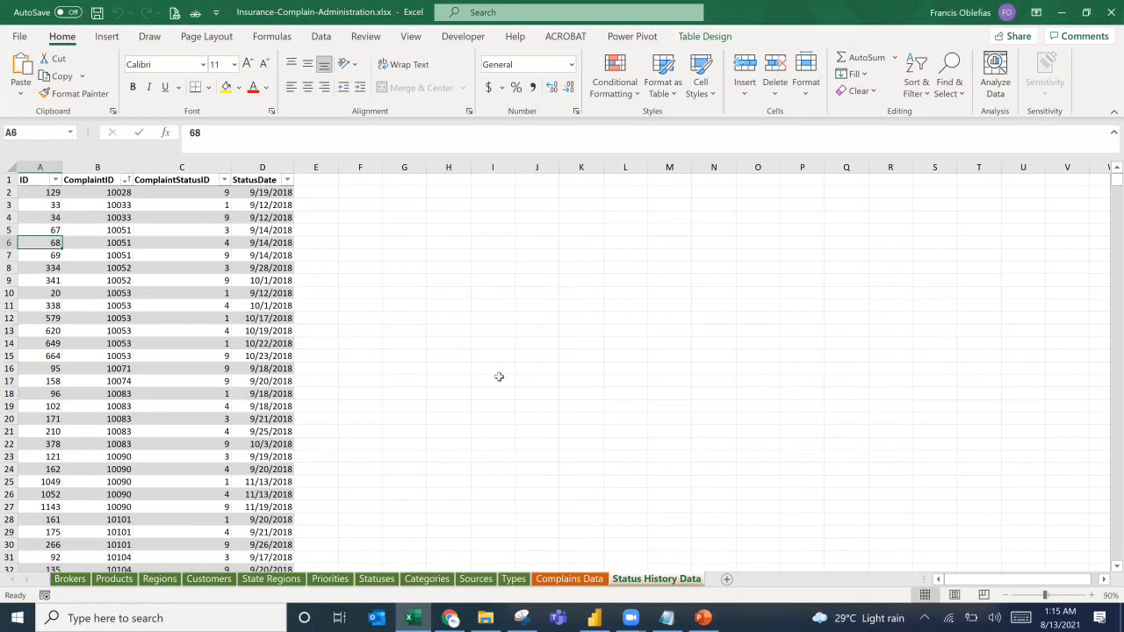
Check the status descriptions in the Statuses sheet against the ComplaintStatusID entries for complaint 10053 in Status History Data.
left_click(377, 578)
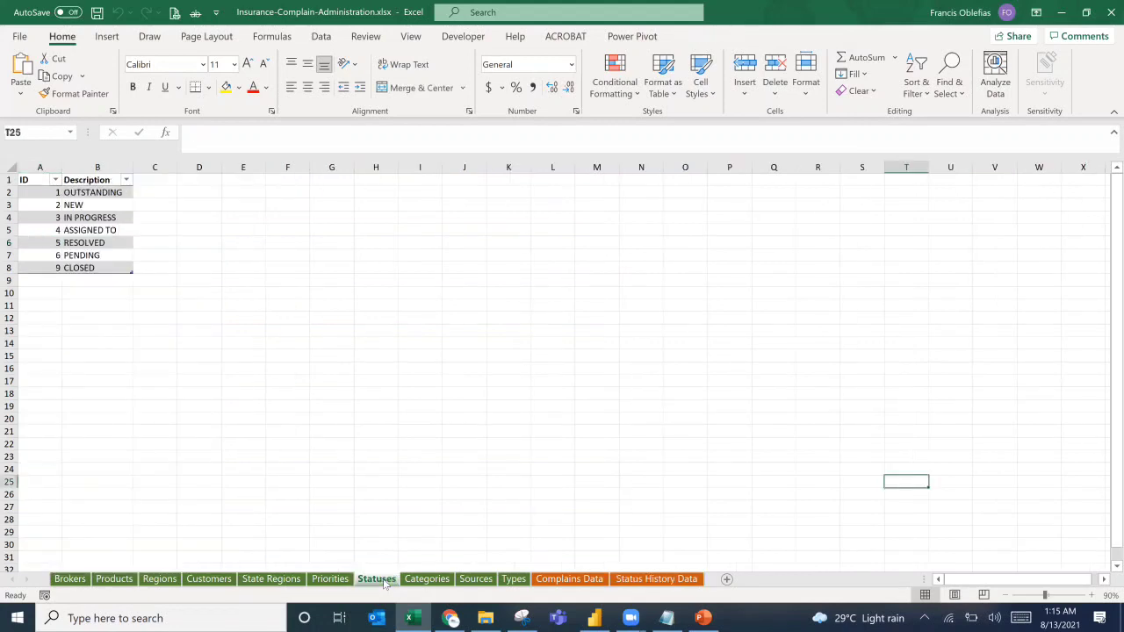
left_click(638, 579)
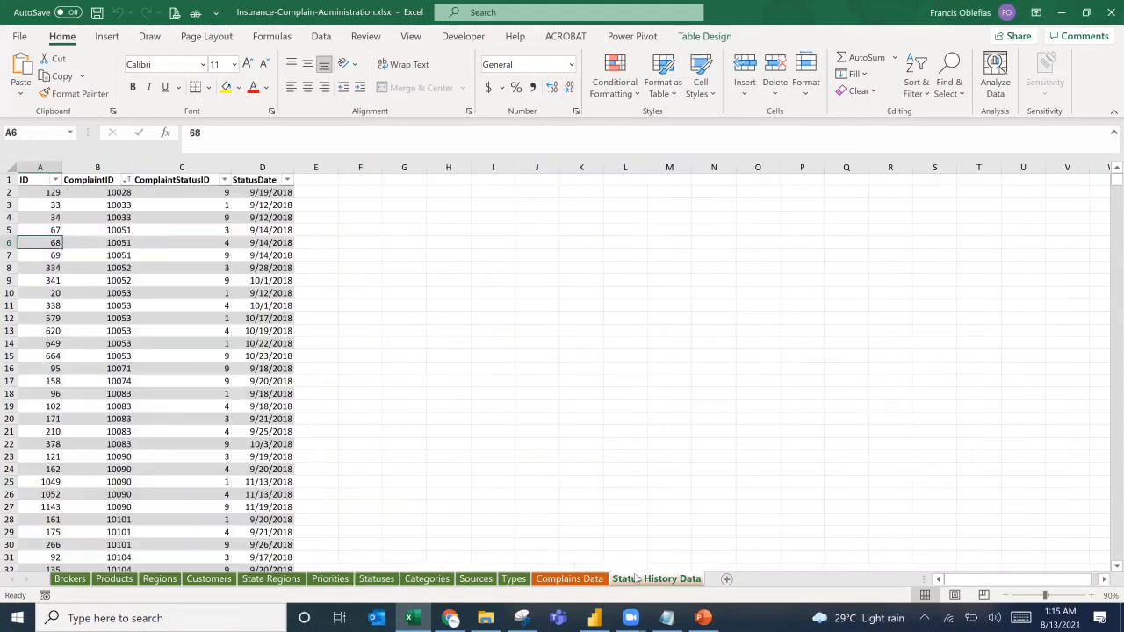
left_click(189, 318)
left_click(44, 306)
left_click(166, 295)
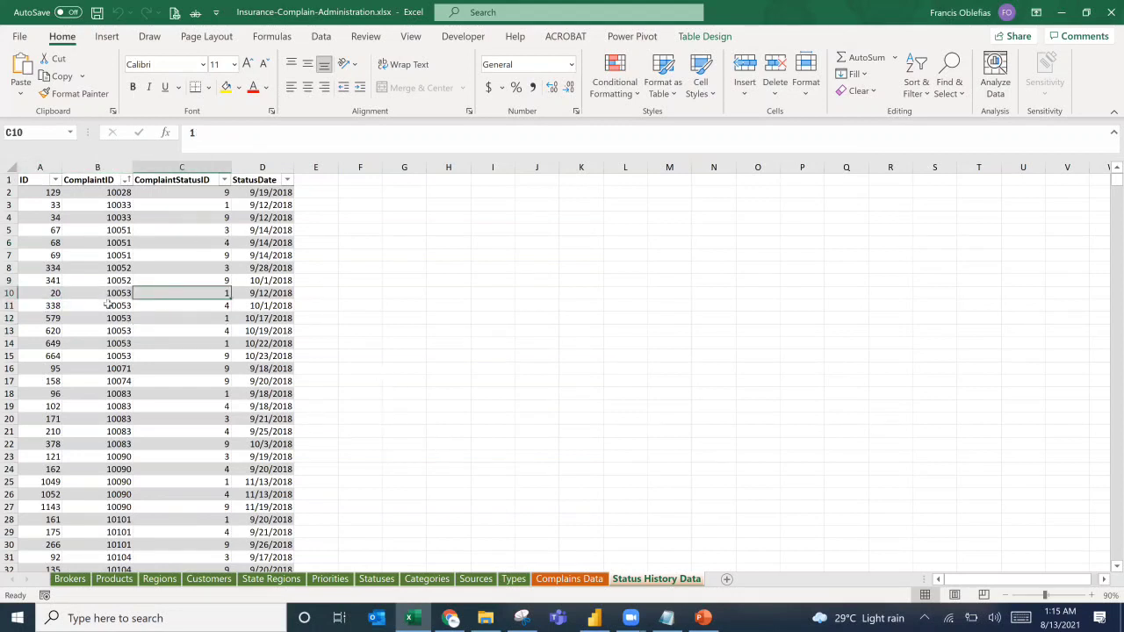
Switch to Power BI Desktop and open Insurance-Complain-Administration.xlsx from the 5 - Insurance Complaints folder as an Excel data source.
left_click(597, 616)
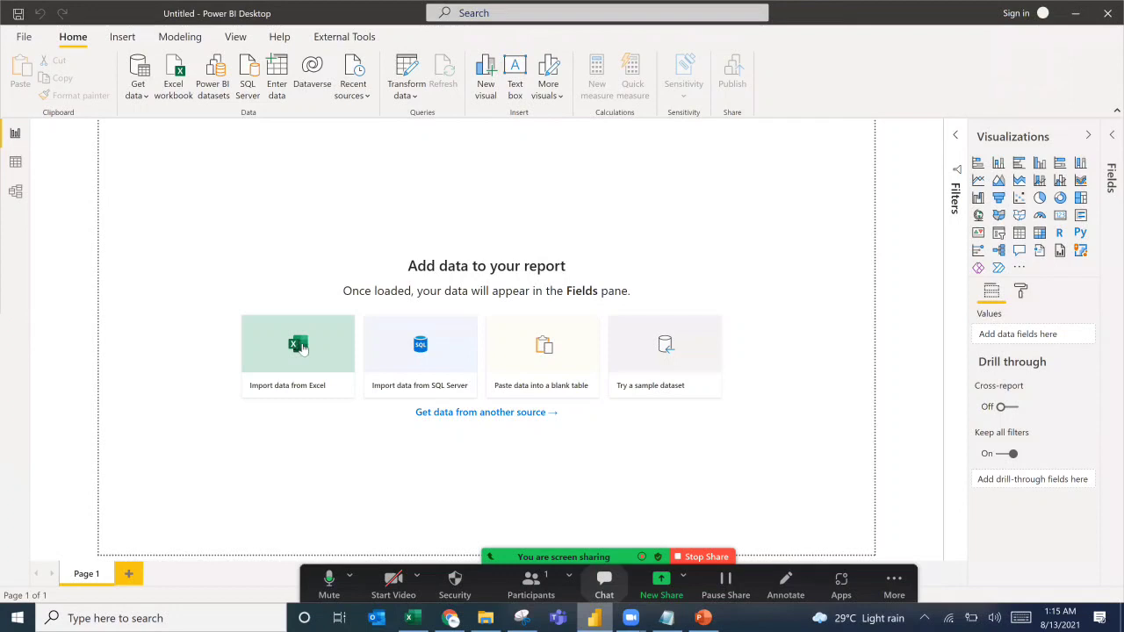
left_click(488, 618)
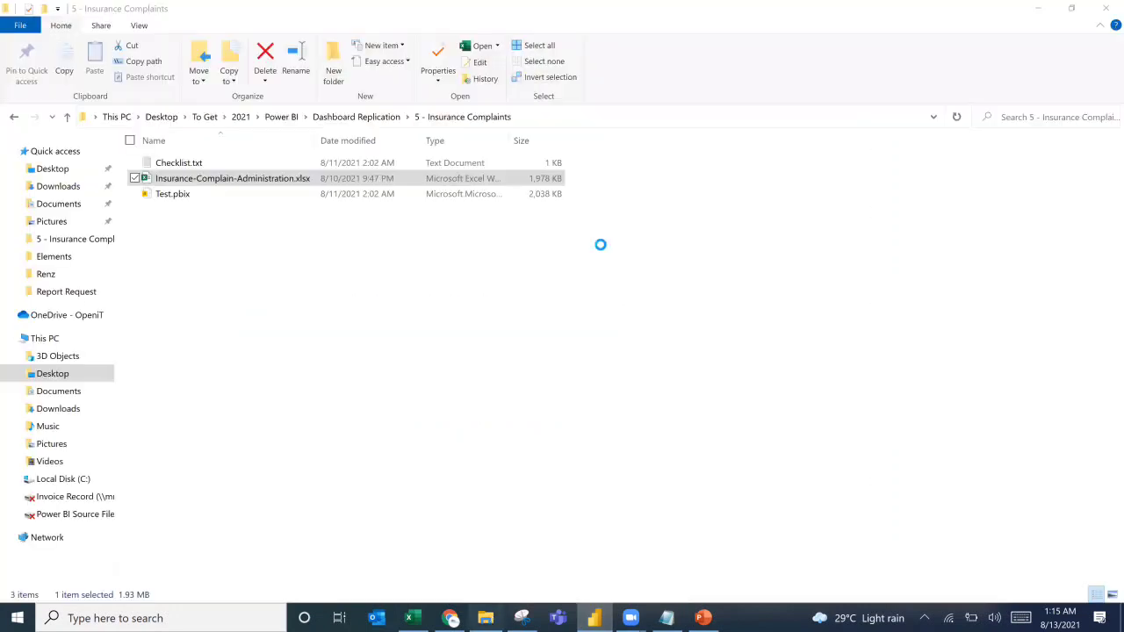
left_click(549, 123)
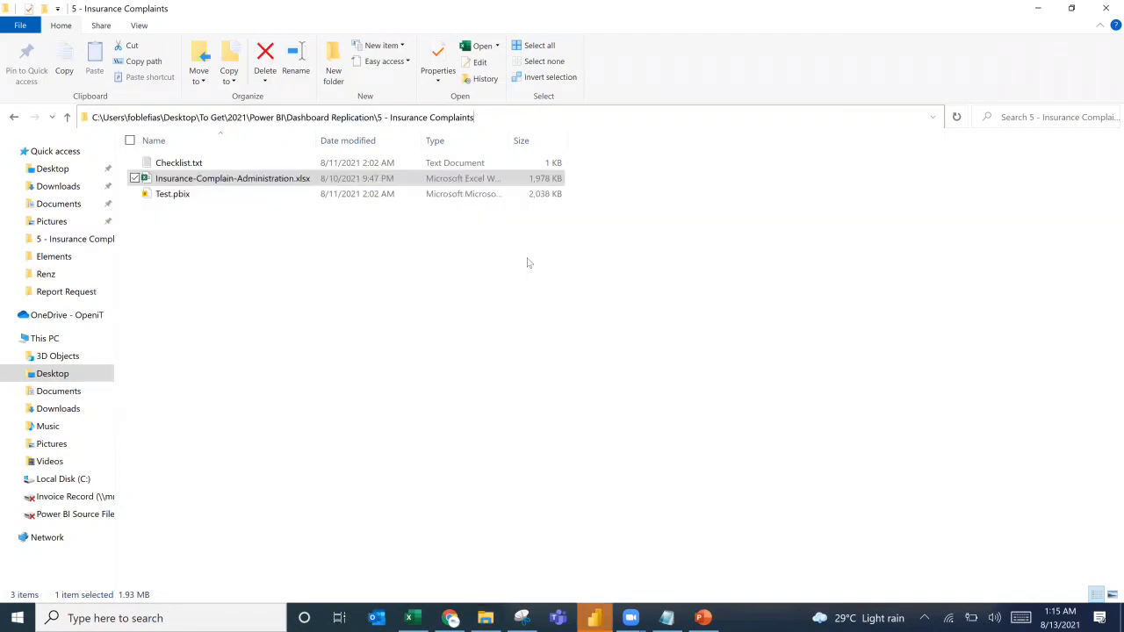
key("alt+Tab")
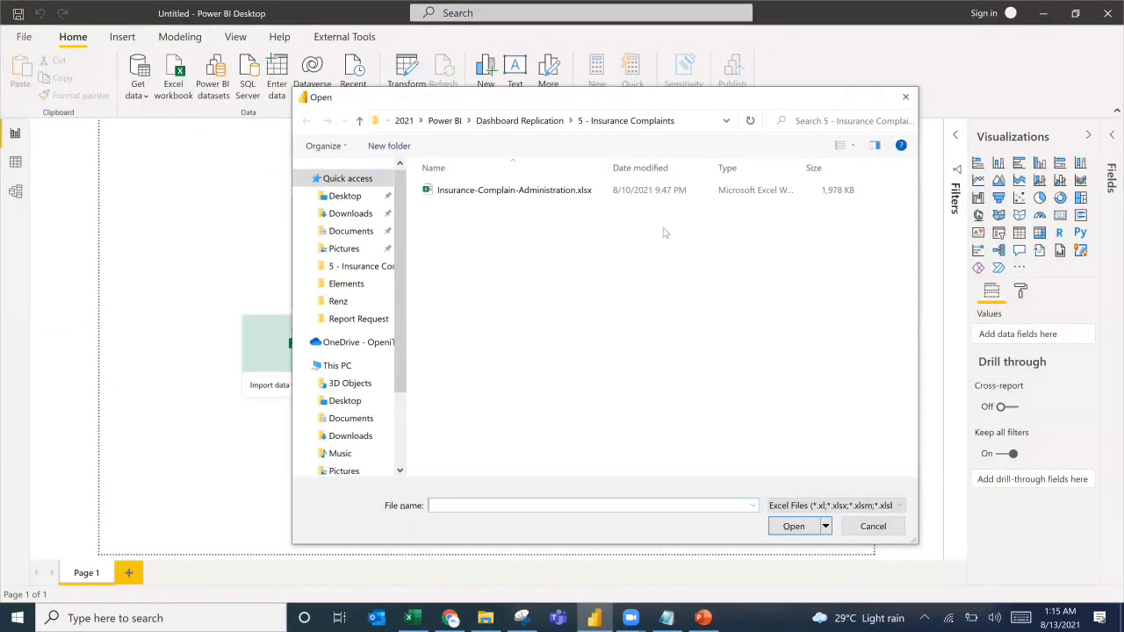
left_click(682, 121)
left_click(550, 200)
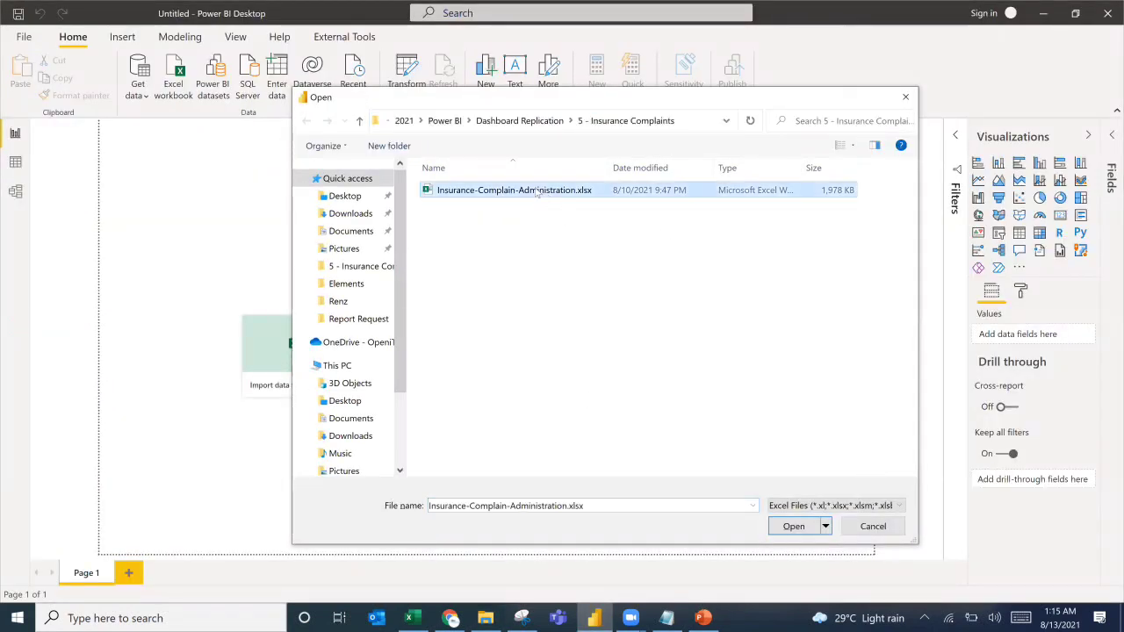
double_click(538, 191)
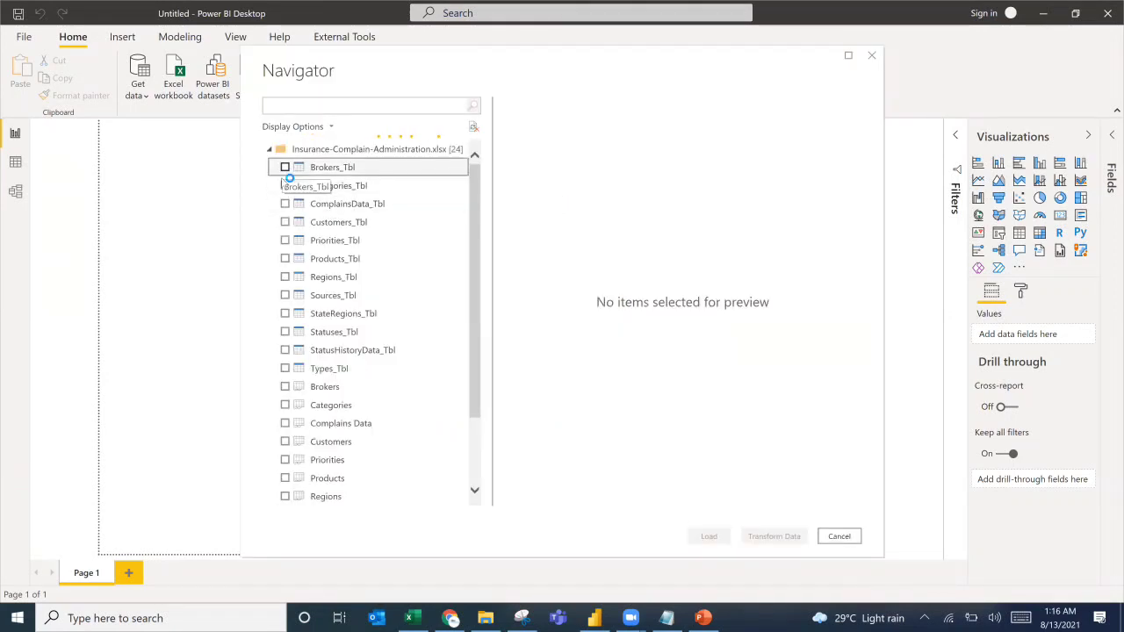
Select all twelve tables ending in _Tbl, from Brokers_Tbl to Types_Tbl, in the Navigator and load them.
left_click(284, 167)
left_click(295, 186)
left_click(285, 205)
left_click(285, 185)
left_click(285, 241)
left_click(286, 259)
left_click(285, 277)
left_click(286, 295)
left_click(285, 313)
left_click(286, 332)
left_click(285, 367)
left_click(285, 350)
left_click(711, 537)
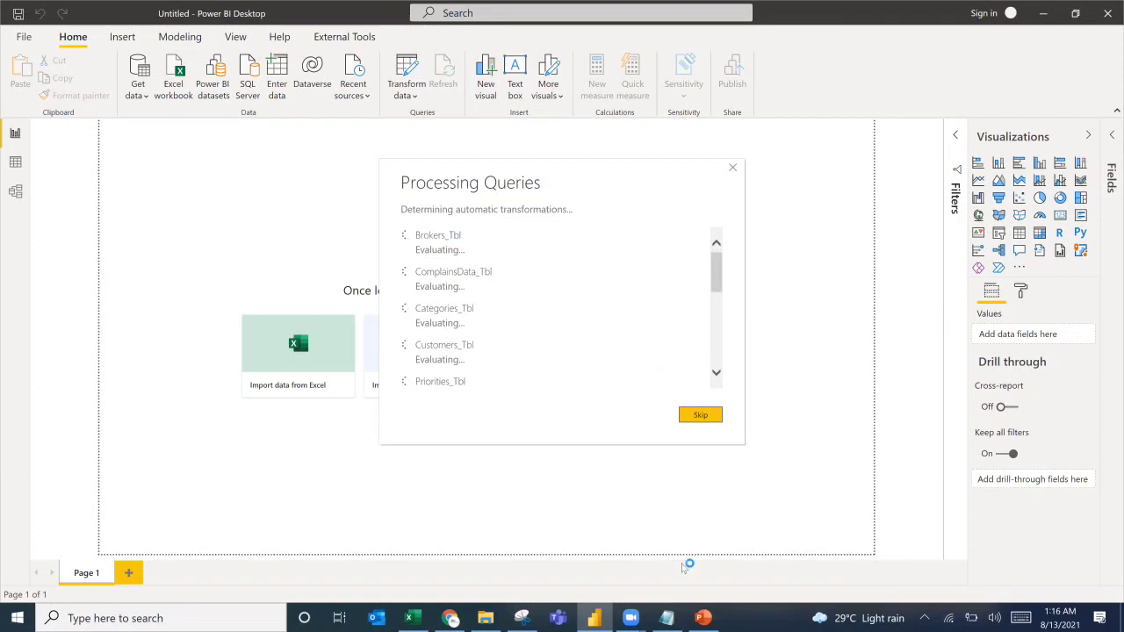
Review the dashboard goals in the Notepad notes while the queries process, then minimize the notes.
key("alt+Tab")
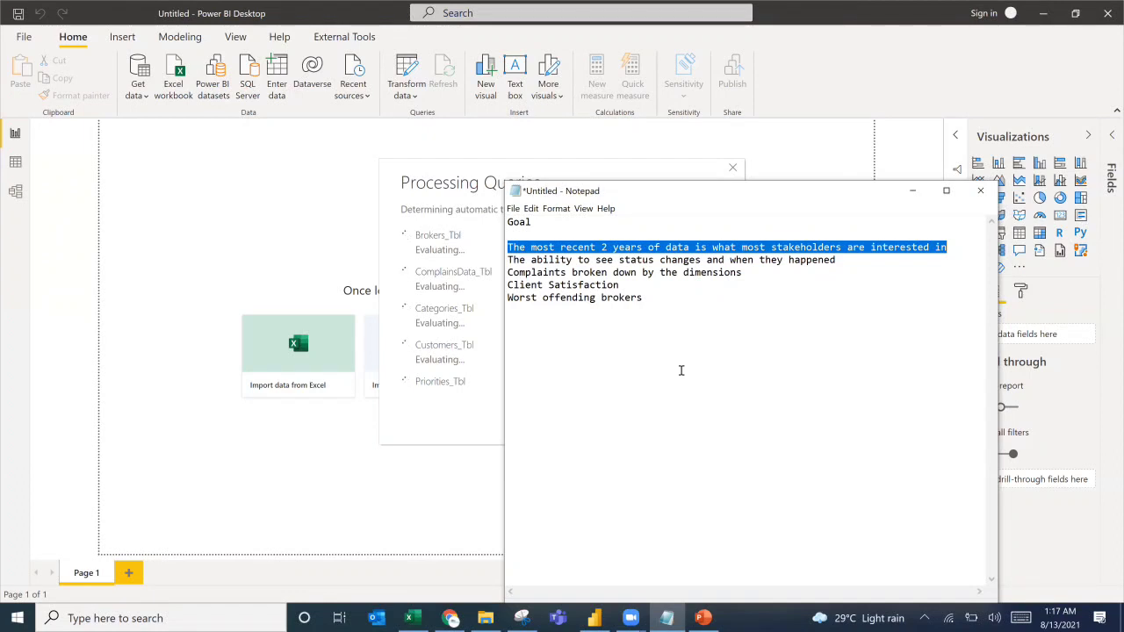
left_click(681, 370)
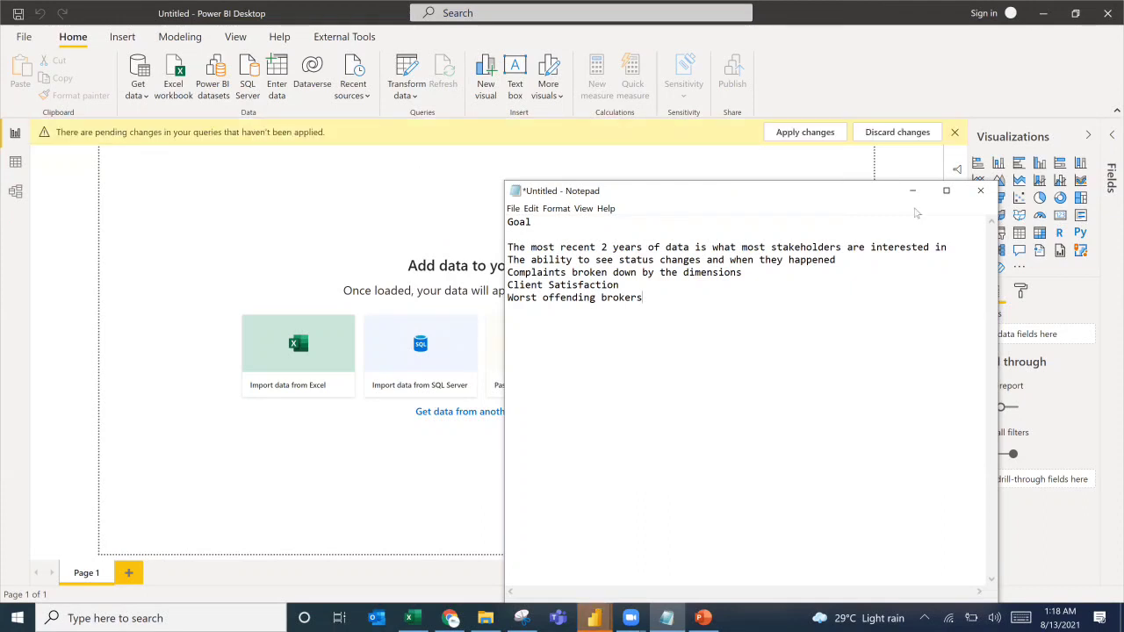
left_click(911, 191)
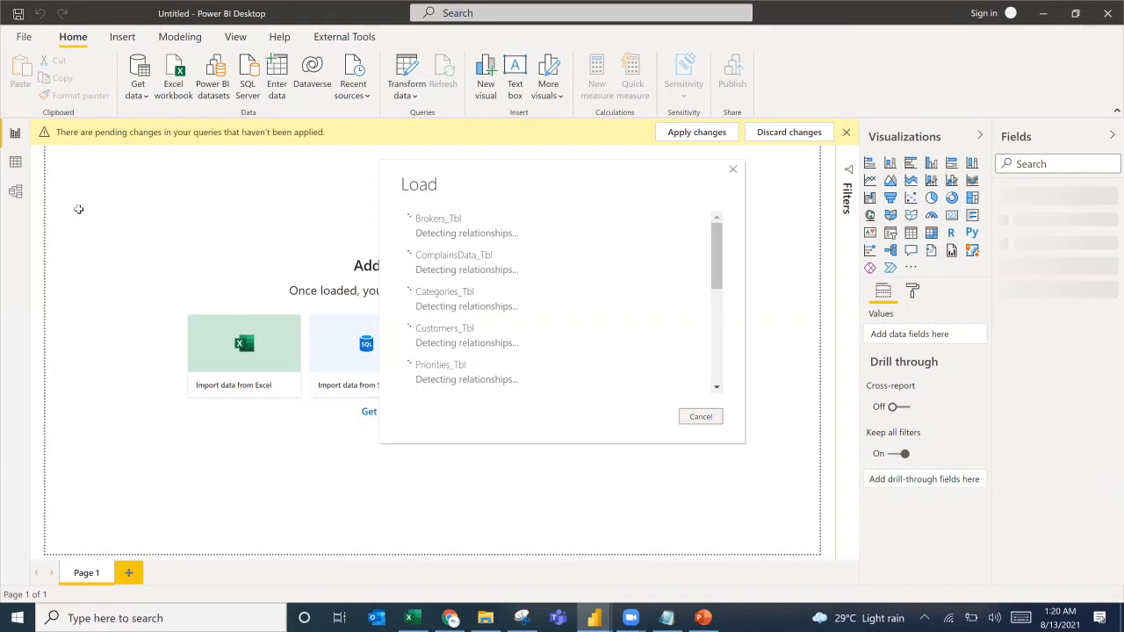
Go through the status descriptions in Excel's Statuses sheet, recheck the Notepad goals, and return to Power BI Desktop.
key("alt+Tab")
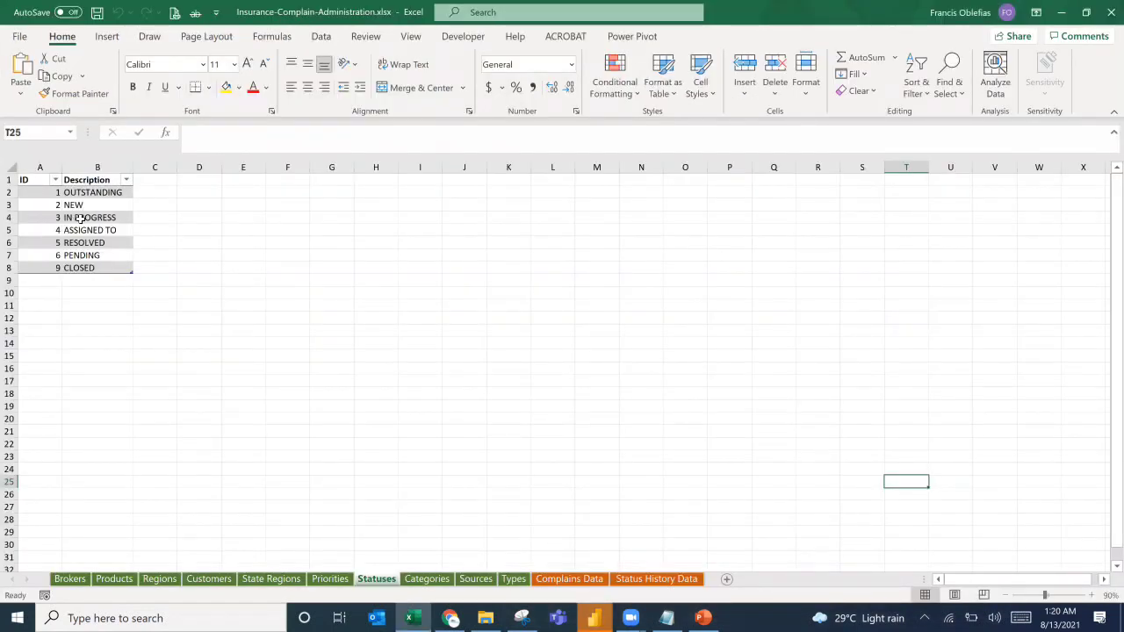
left_click(77, 219)
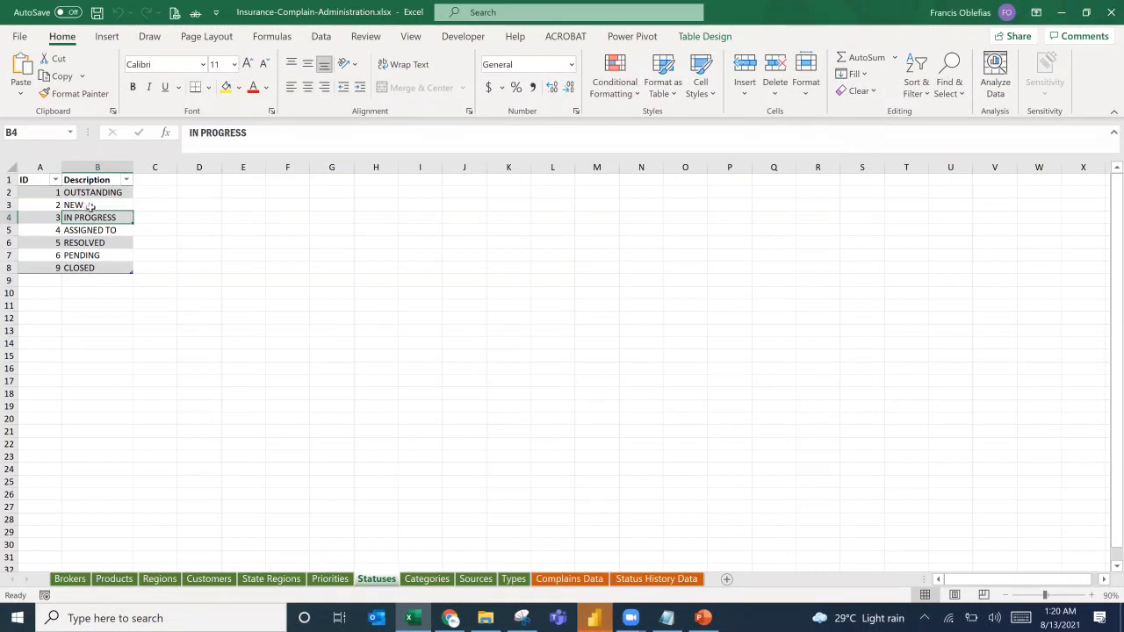
left_click(91, 207)
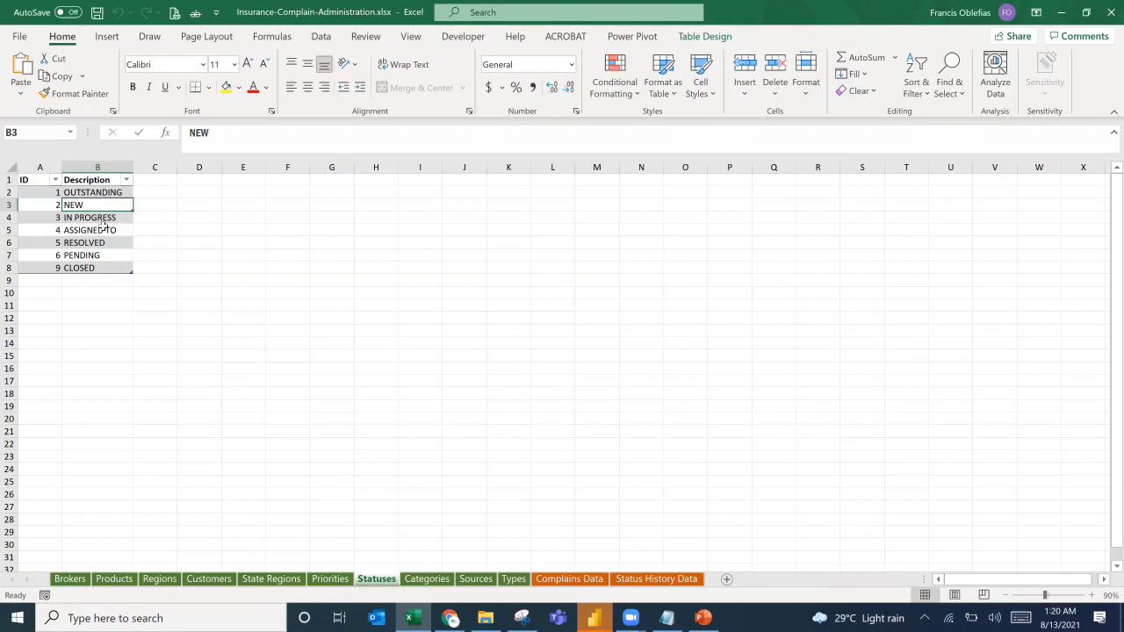
left_click(106, 217)
left_click(104, 229)
left_click(102, 244)
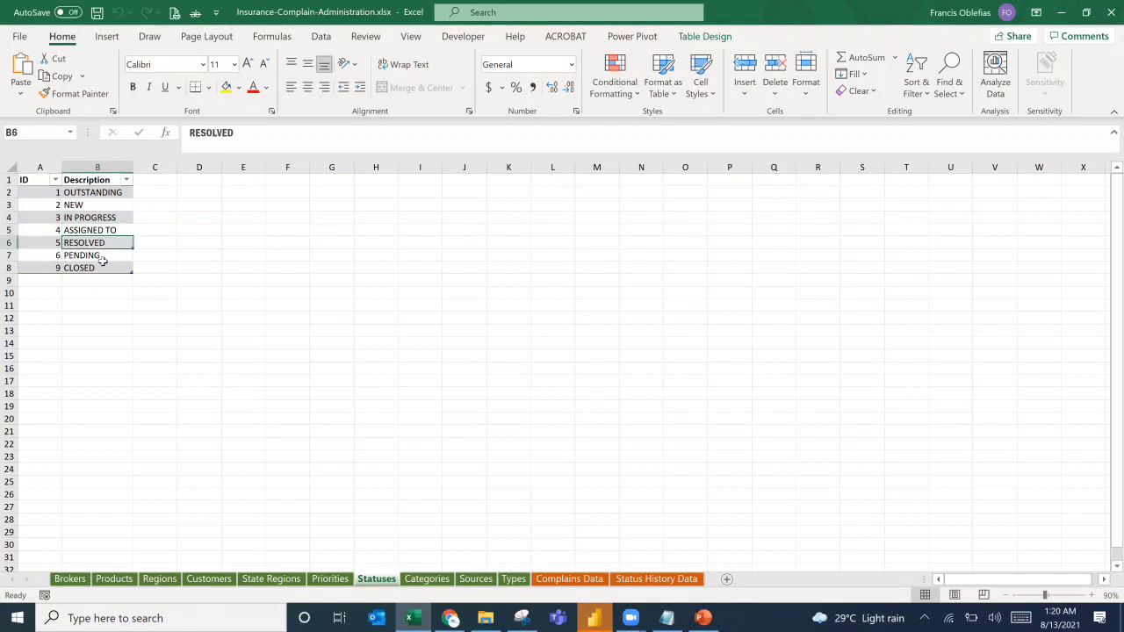
left_click(103, 265)
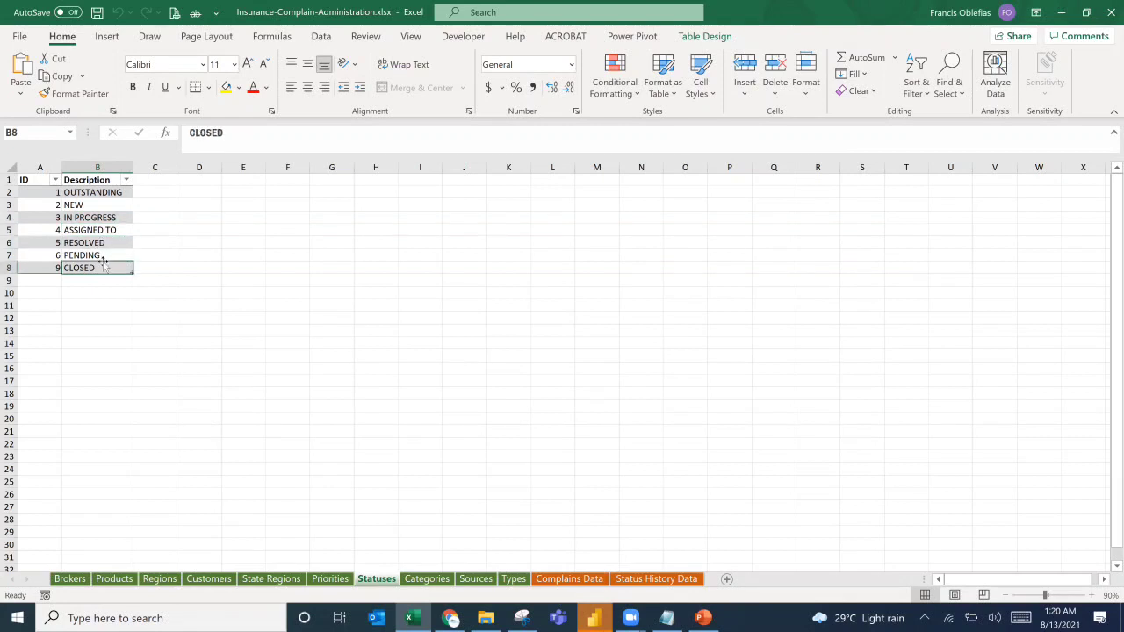
left_click(103, 255)
left_click(102, 267)
left_click(667, 618)
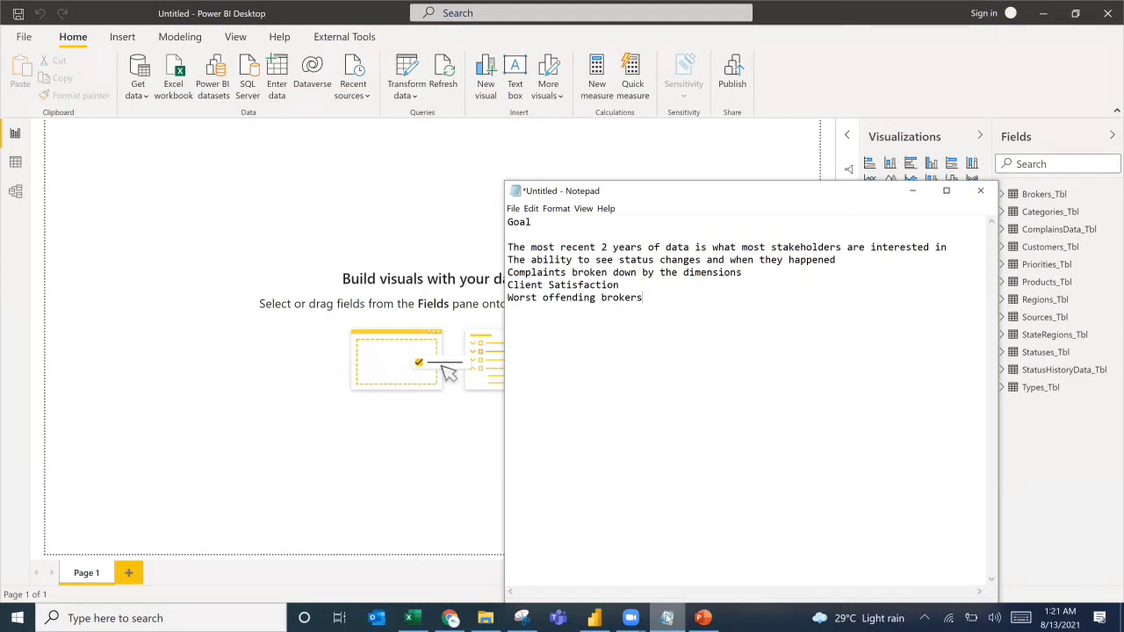
left_click(667, 618)
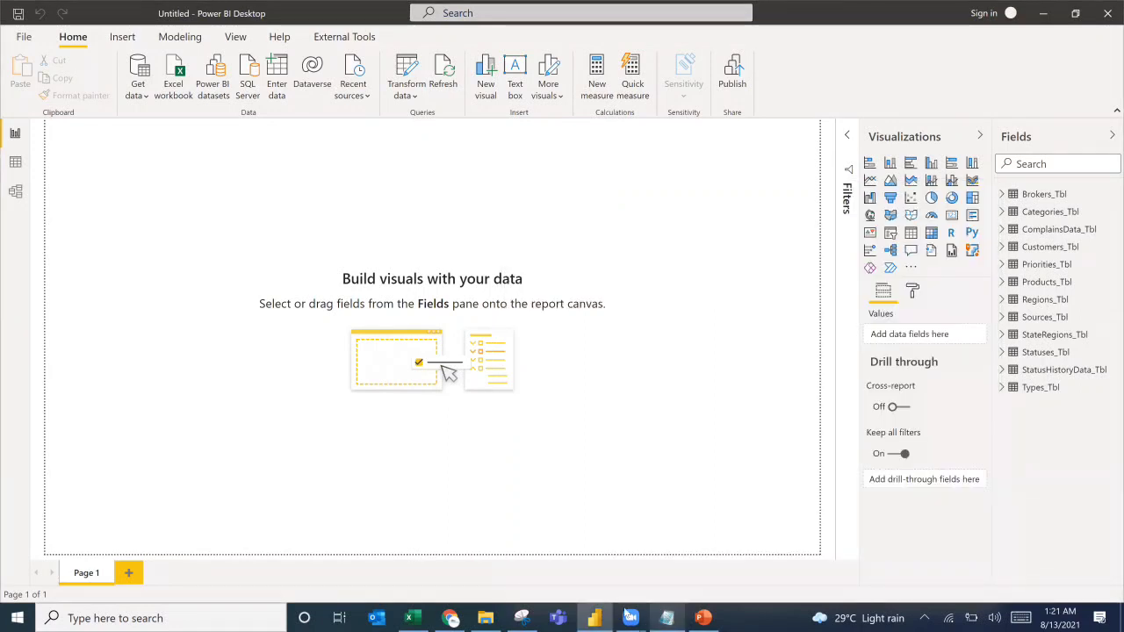
Open the Model view, collapse the Properties pane, and zoom out to survey the table relationships.
left_click(22, 199)
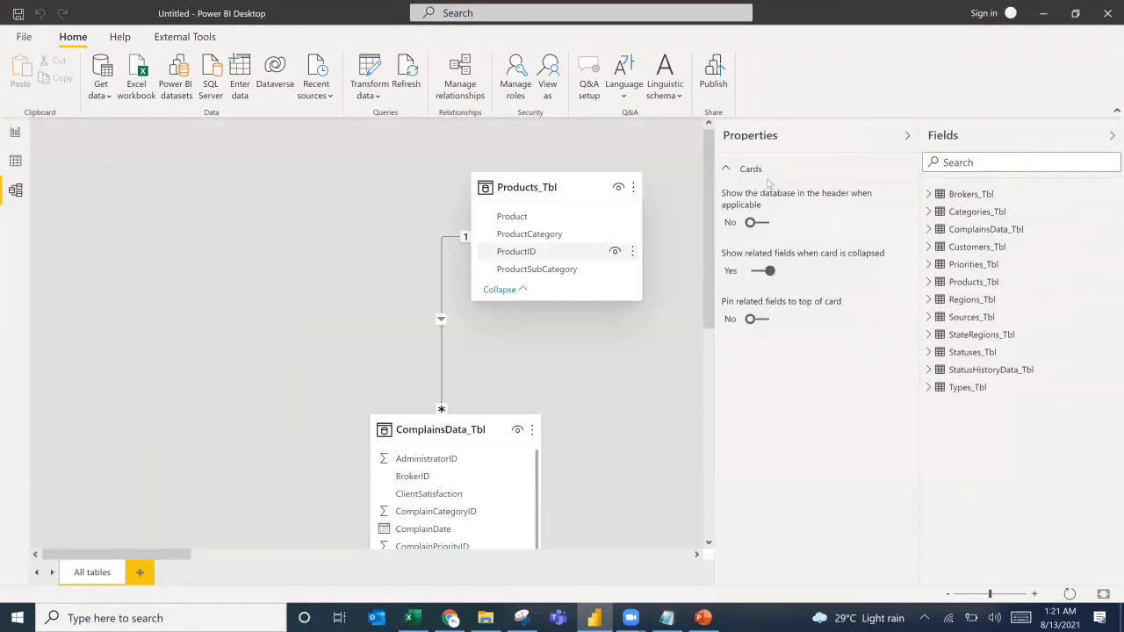
left_click(906, 135)
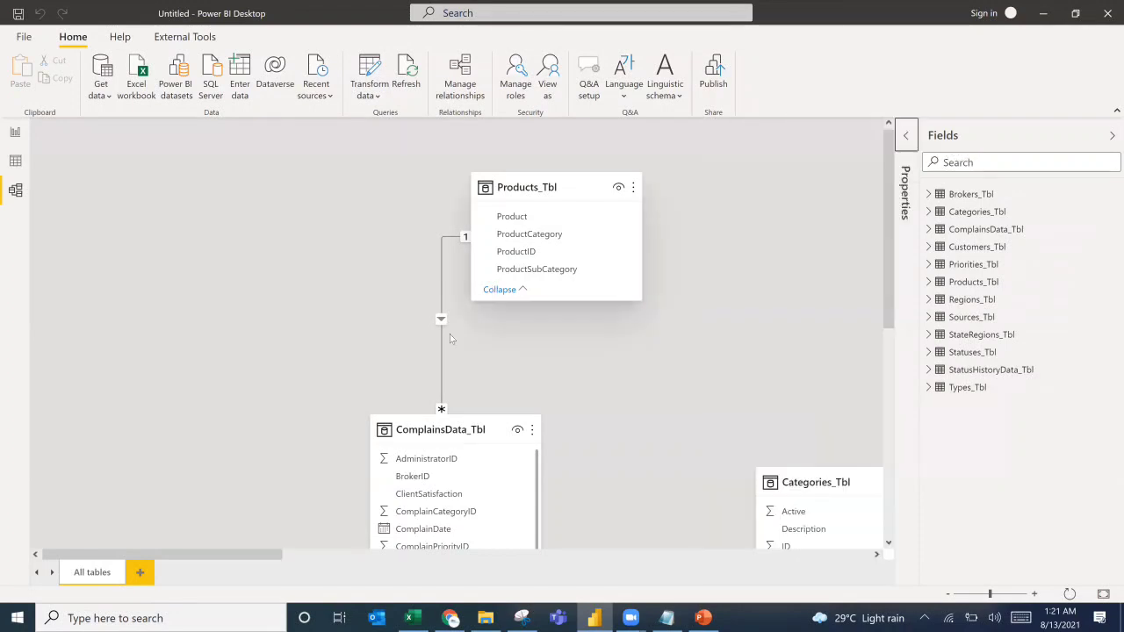
scroll(505, 333, "down", 2)
scroll(509, 349, "down", 2)
scroll(509, 349, "down", 1)
scroll(616, 324, "down", 3)
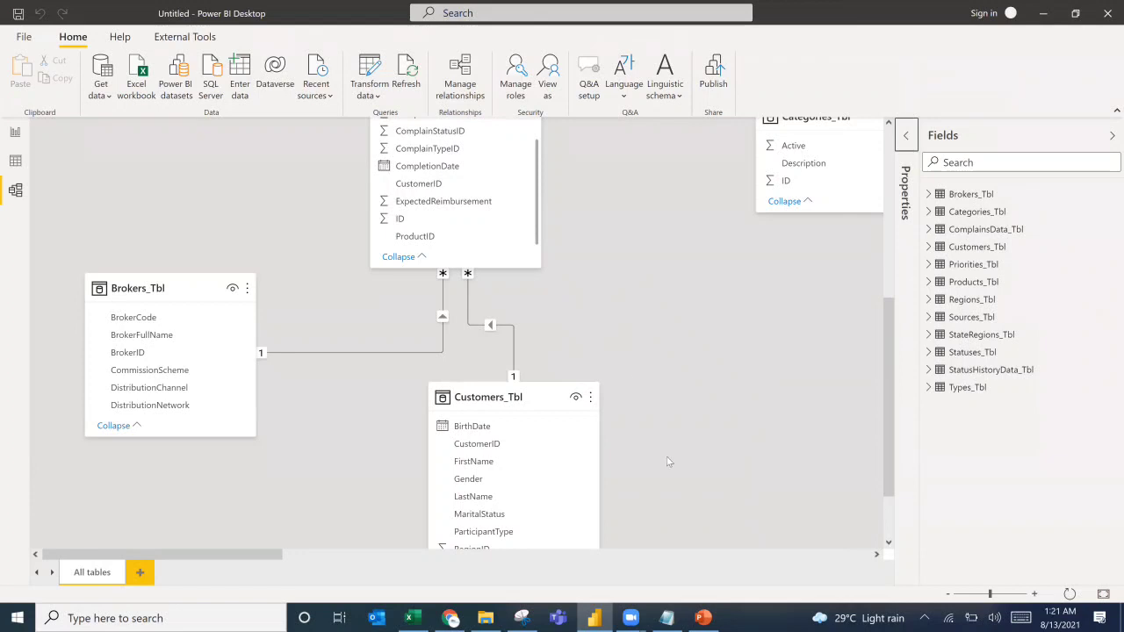
scroll(675, 417, "down", 1)
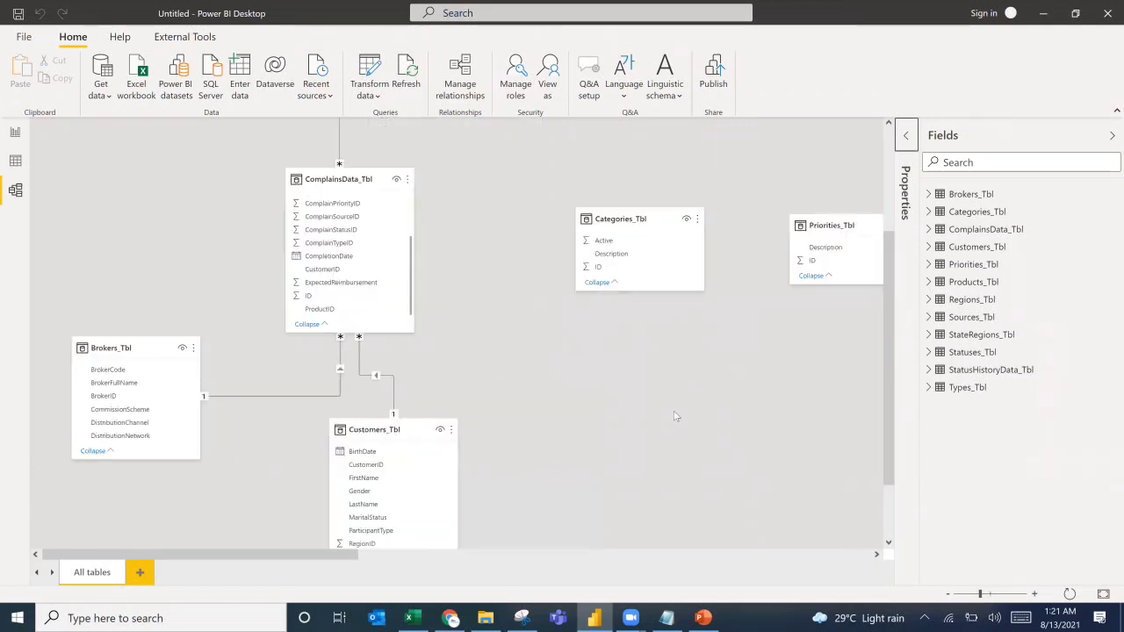
scroll(675, 417, "down", 1)
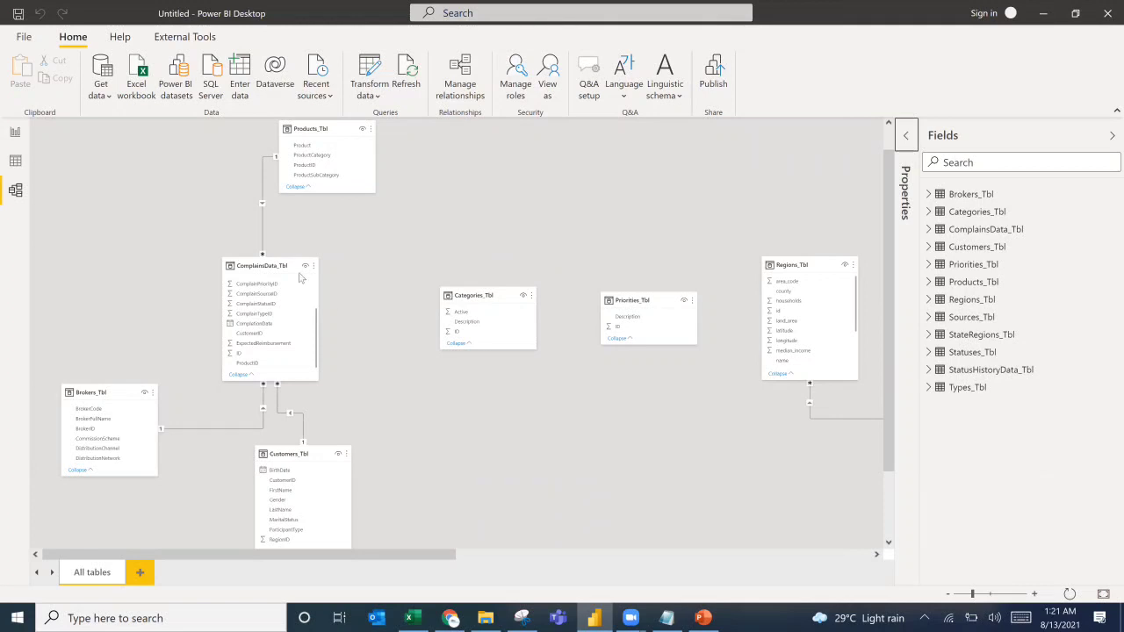
Move ComplainsData_Tbl toward the diagram's centre, place Categories_Tbl above Priorities_Tbl, and make the ComplainsData_Tbl card slightly taller.
left_click_drag(271, 261, 392, 262)
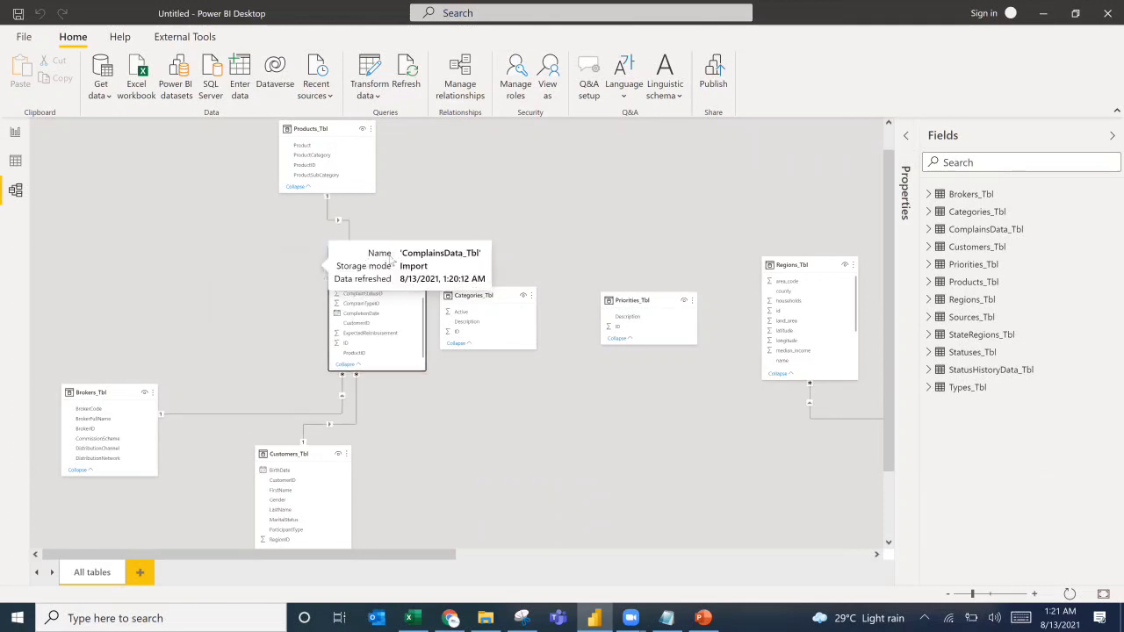
left_click_drag(488, 295, 576, 165)
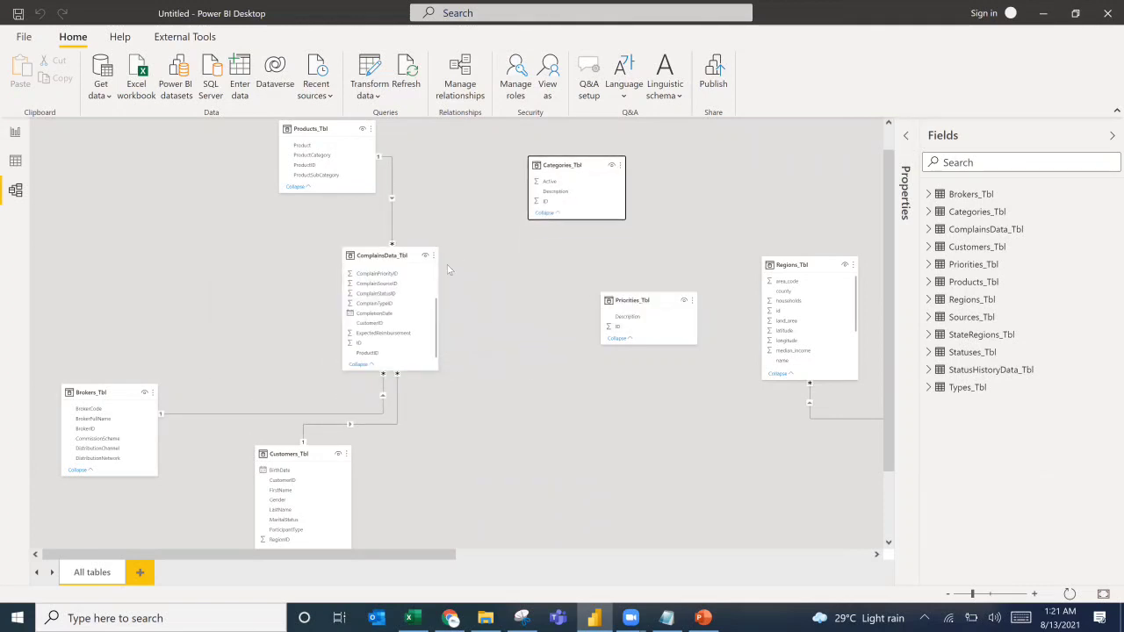
mouse_move(421, 389)
left_mouse_down()
mouse_move(421, 415)
mouse_move(422, 393)
left_mouse_up()
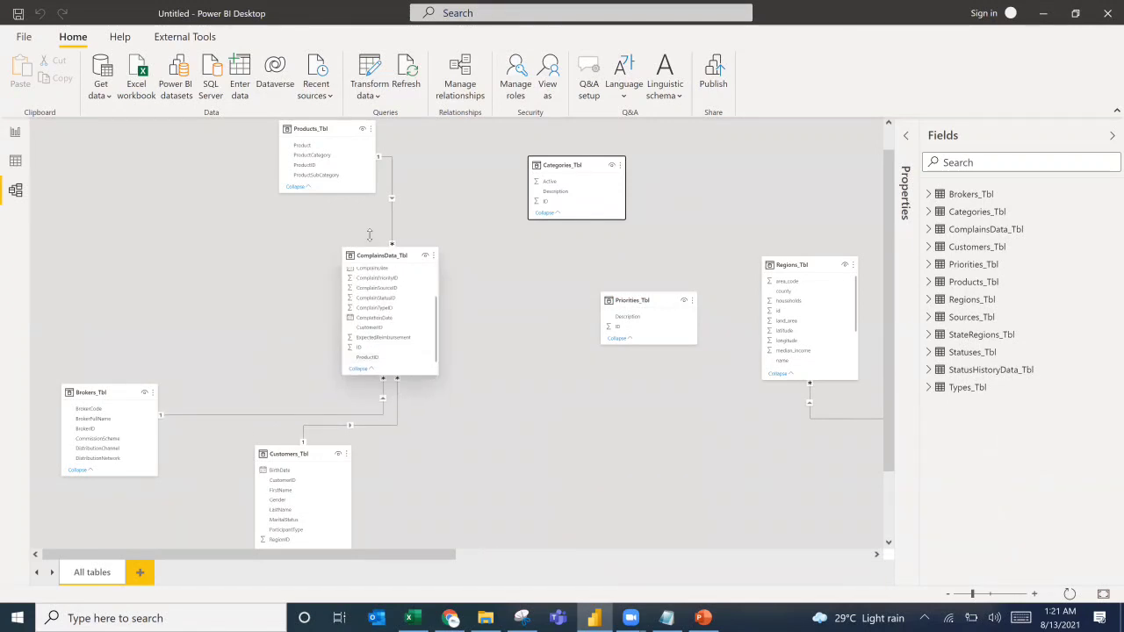
Inspect the relationship between Products_Tbl and ComplainsData_Tbl, then move Products_Tbl to the diagram's upper-left area above Brokers_Tbl.
left_click(392, 180)
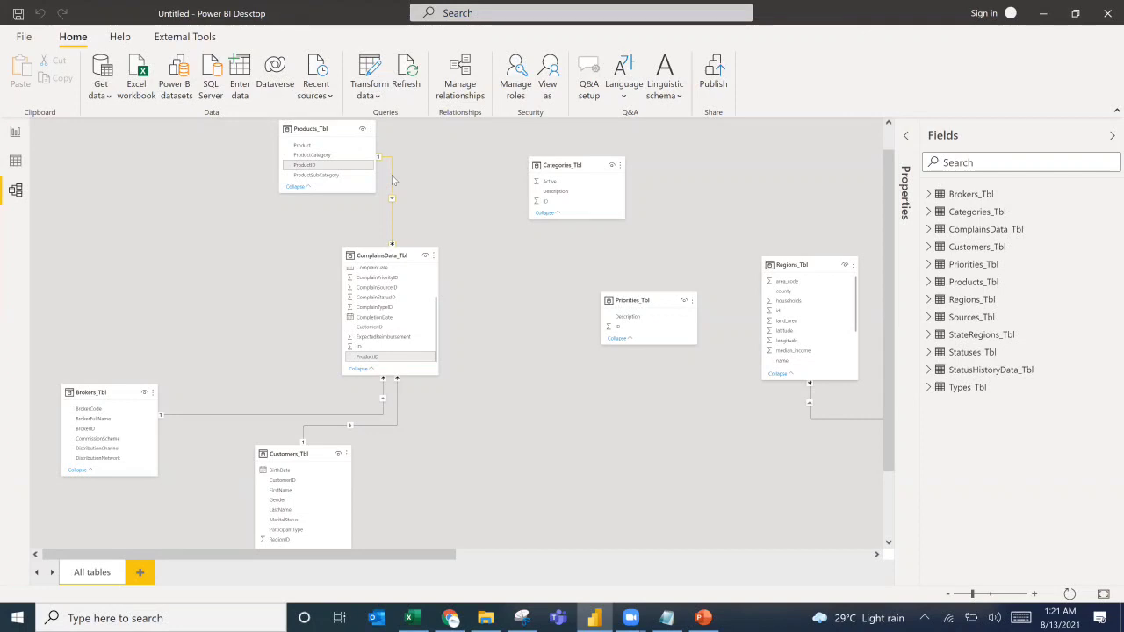
left_click(390, 304)
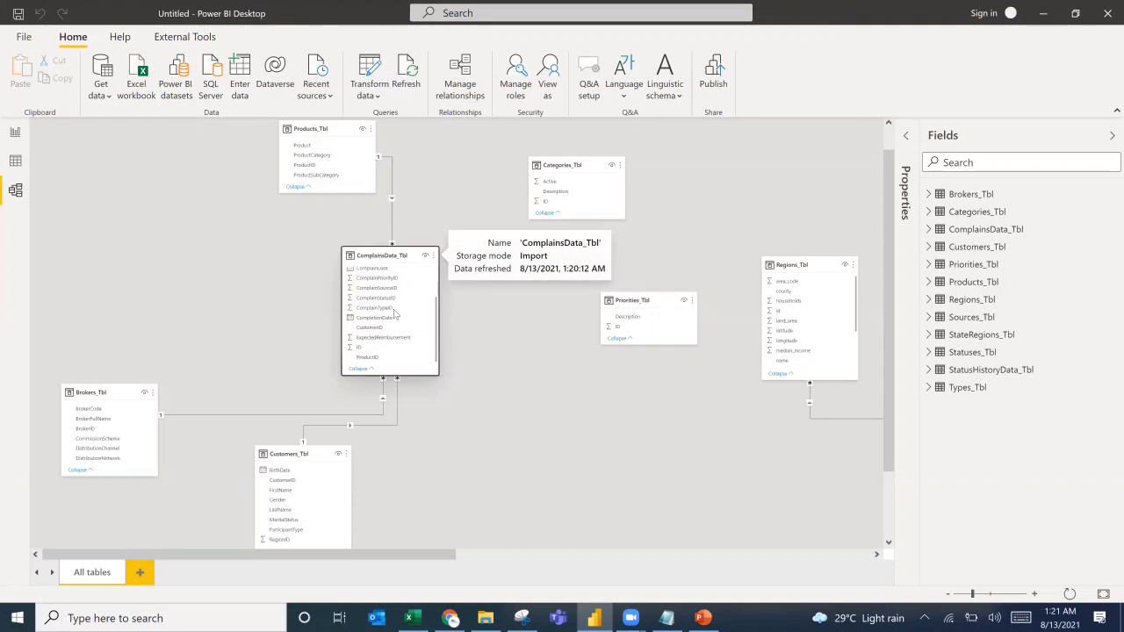
left_click(382, 254)
left_click_drag(290, 128, 109, 143)
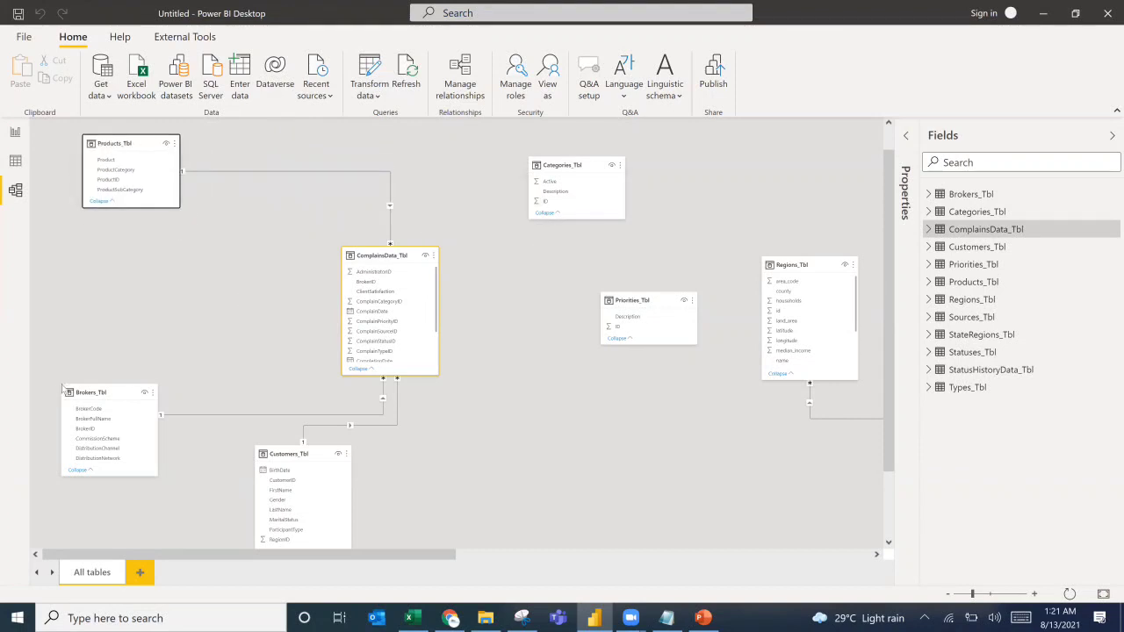
Arrange Brokers_Tbl and Customers_Tbl below Products_Tbl beside ComplainsData_Tbl, and check the relationship between Brokers_Tbl and ComplainsData_Tbl.
left_click_drag(79, 388, 96, 259)
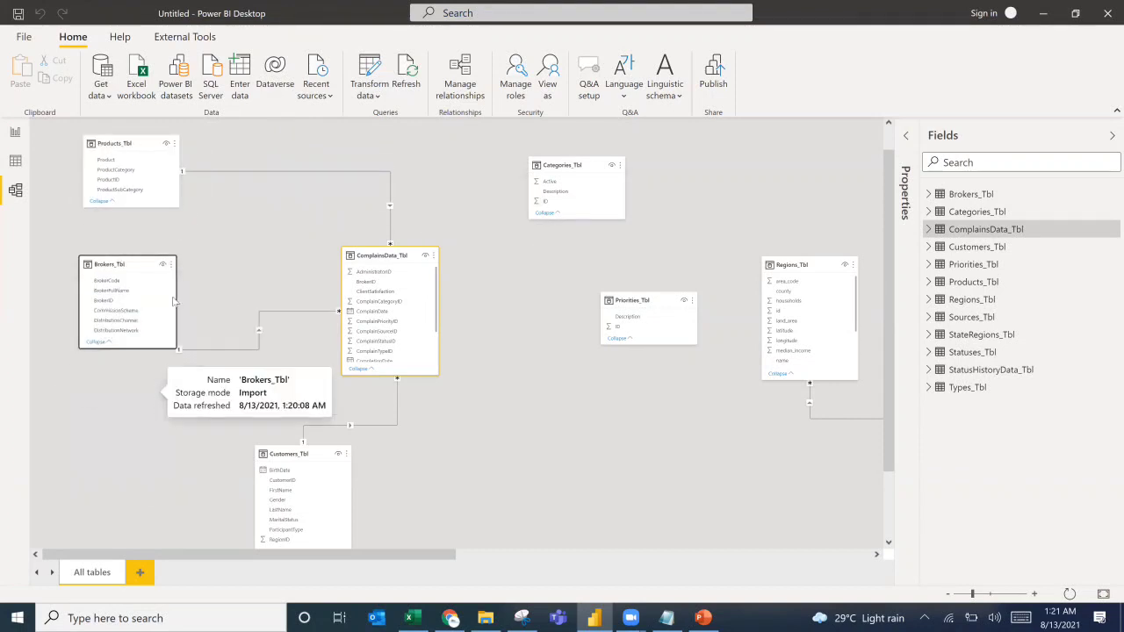
left_click(260, 309)
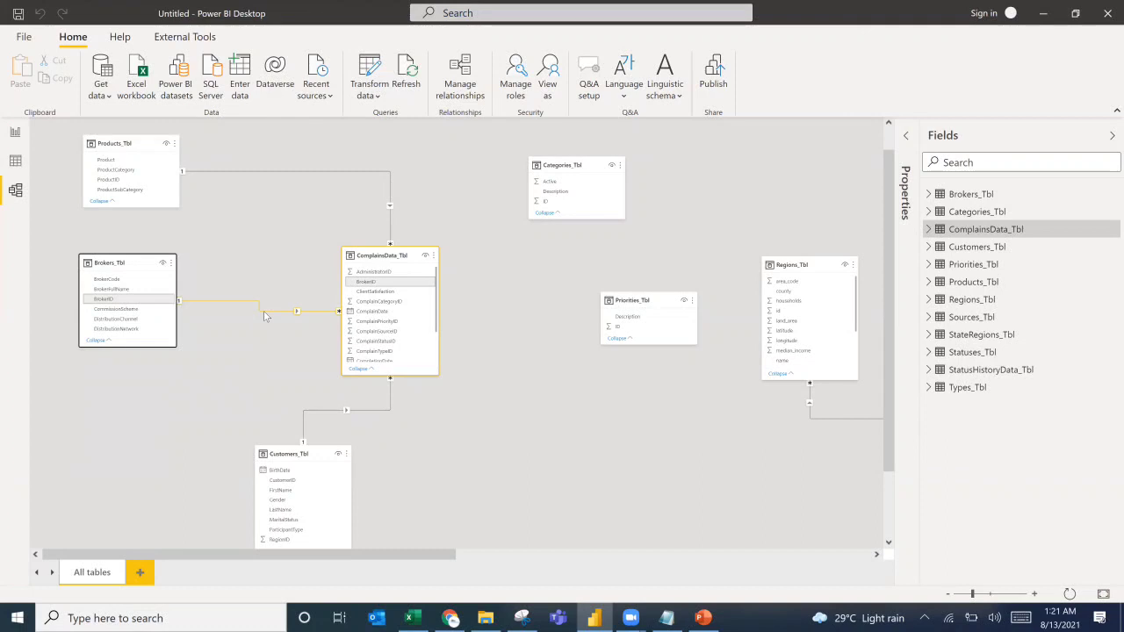
left_click_drag(268, 453, 219, 393)
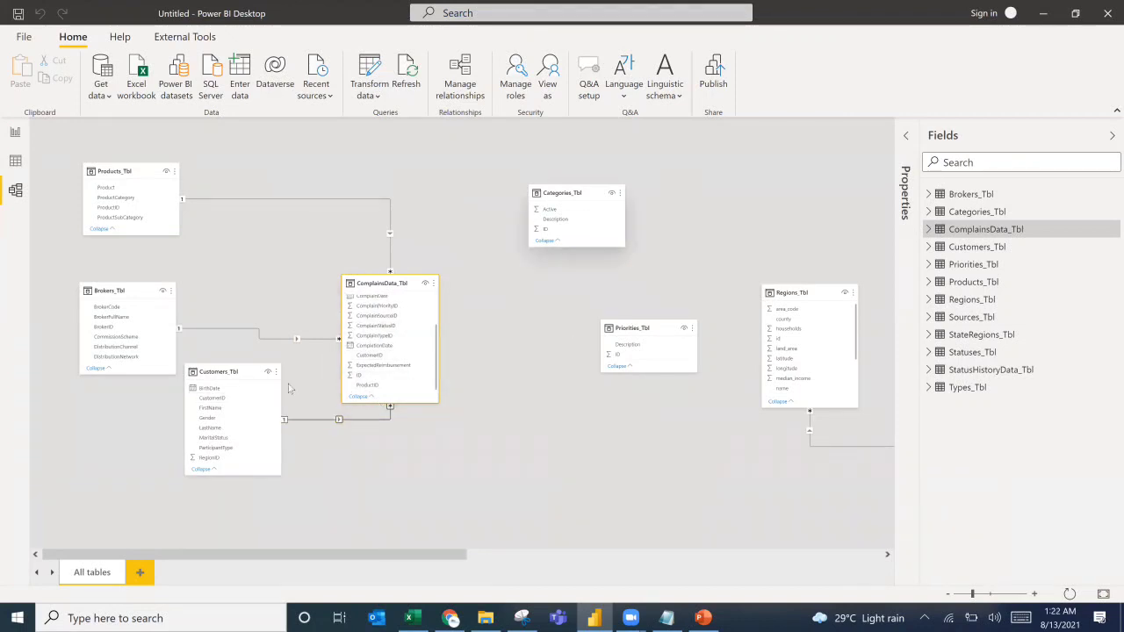
Relate ComplainCategoryID in ComplainsData_Tbl to ID in Categories_Tbl, and place Categories_Tbl between Products_Tbl and Priorities_Tbl above ComplainsData_Tbl.
left_click_drag(562, 188, 470, 155)
scroll(393, 332, "up", 3)
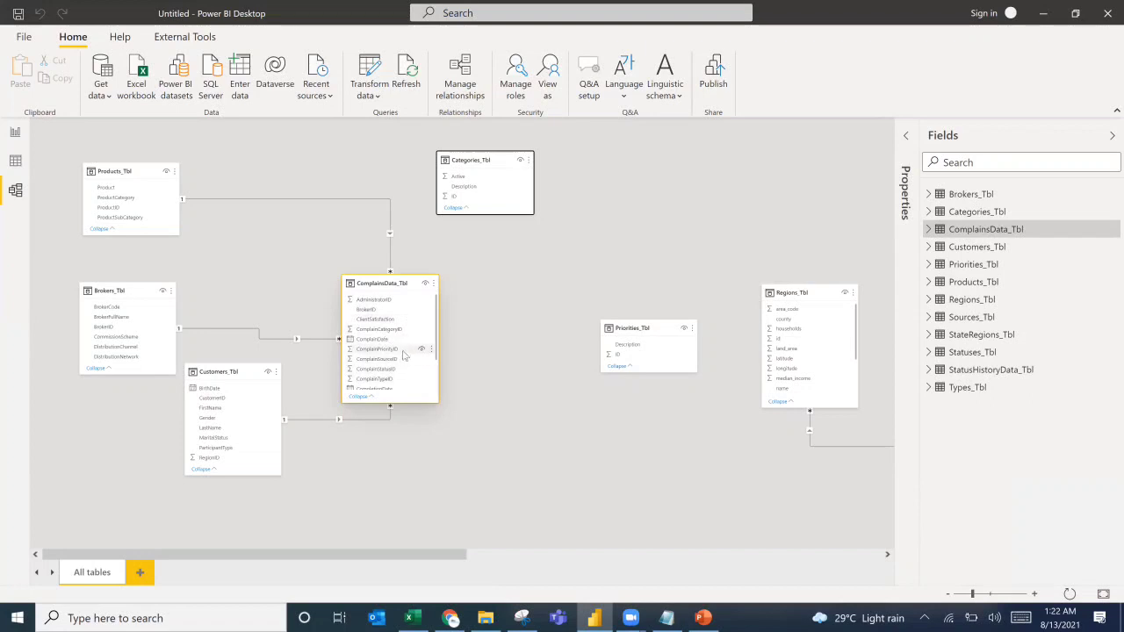
scroll(401, 334, "down", 2)
scroll(399, 332, "up", 2)
left_click_drag(410, 325, 458, 198)
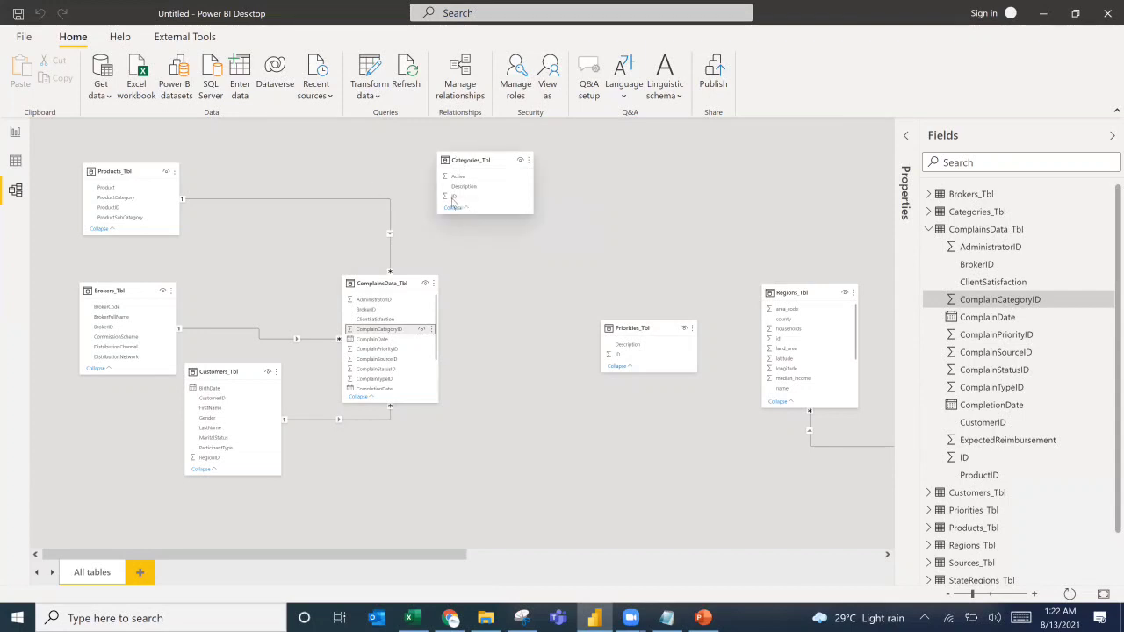
left_click_drag(473, 160, 300, 160)
Move Priorities_Tbl to the upper right of ComplainsData_Tbl and relate ComplainPriorityID to its ID field.
left_click_drag(613, 308, 482, 203)
scroll(397, 344, "down", 2)
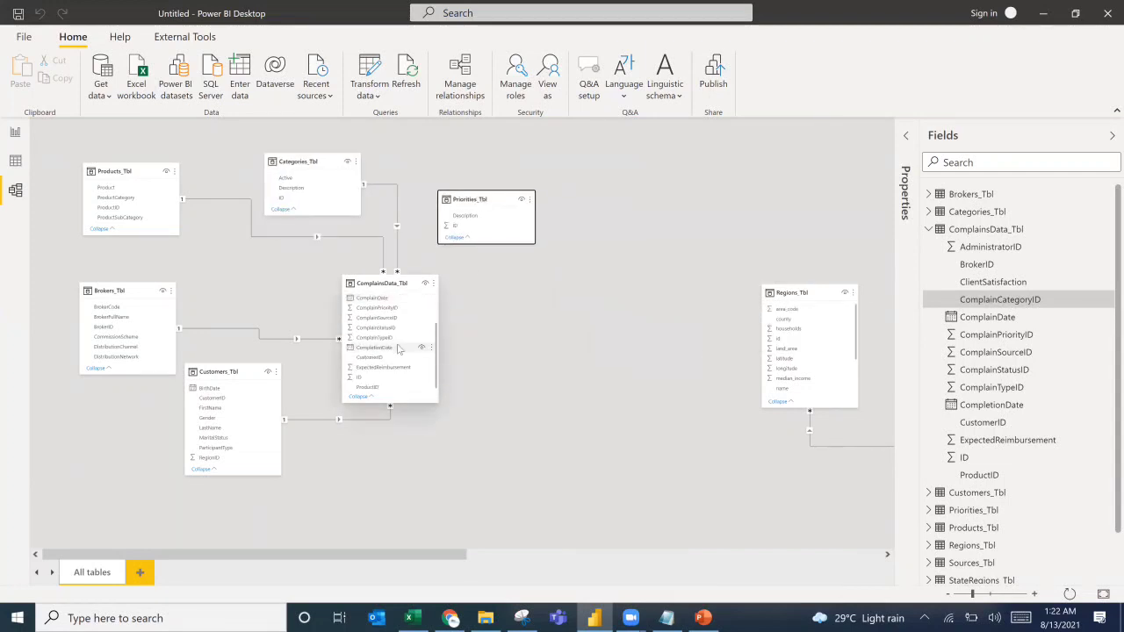
left_click_drag(379, 308, 457, 228)
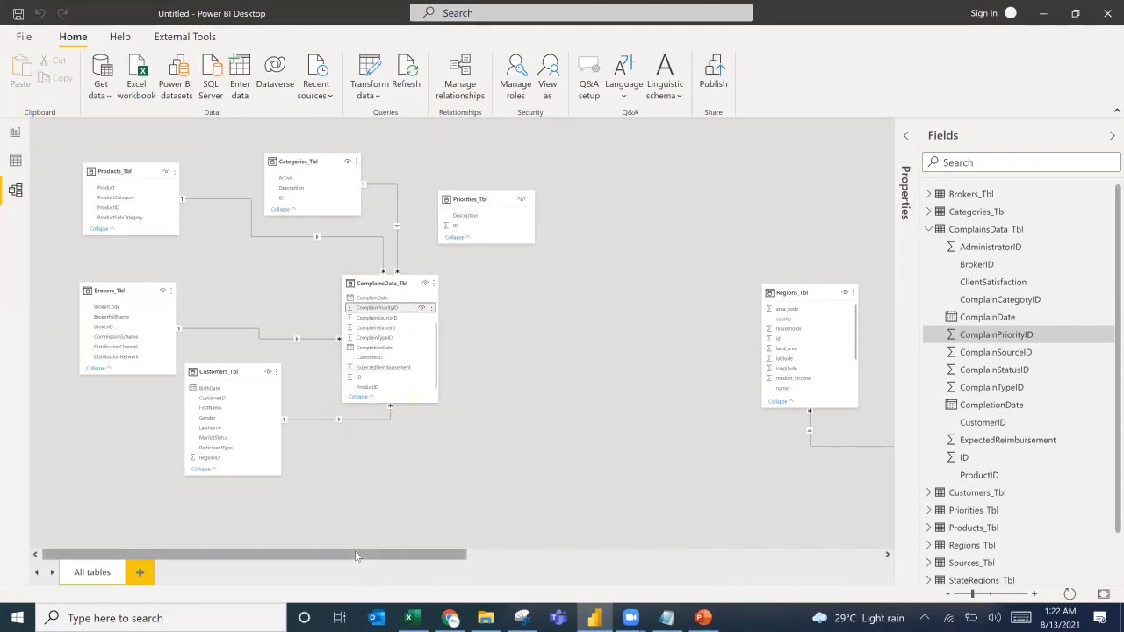
Bring StateRegions_Tbl and Regions_Tbl from the far side of the diagram to the area below ComplainsData_Tbl.
left_click_drag(356, 555, 546, 555)
left_click_drag(602, 420, 113, 468)
left_click_drag(450, 298, 348, 440)
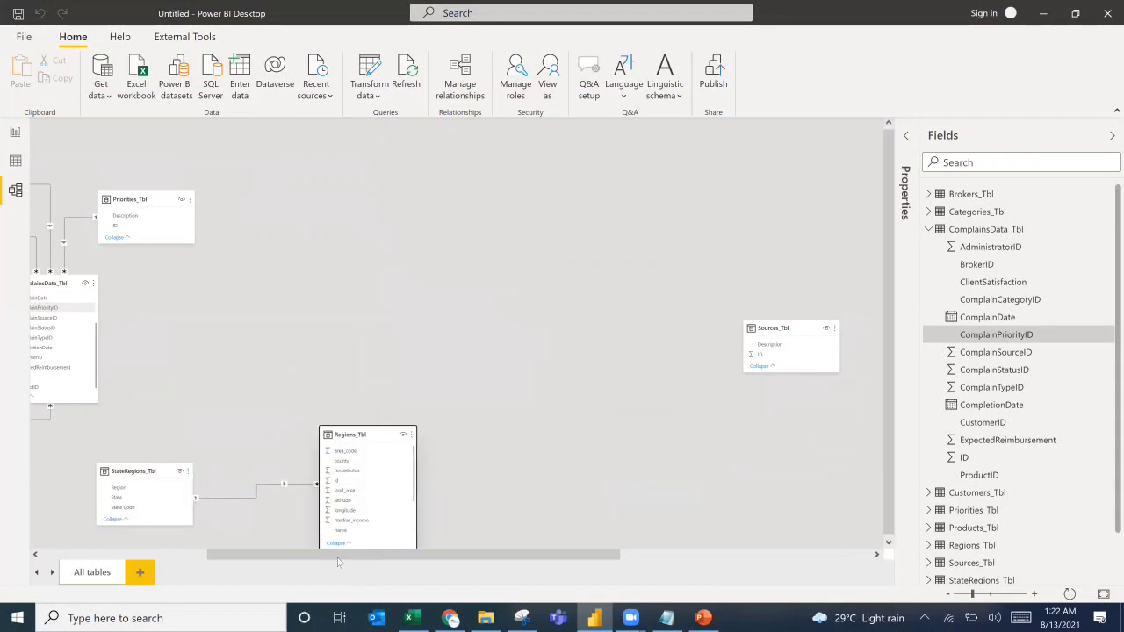
left_click_drag(266, 564, 140, 569)
left_click_drag(479, 471, 376, 485)
left_click_drag(703, 434, 554, 450)
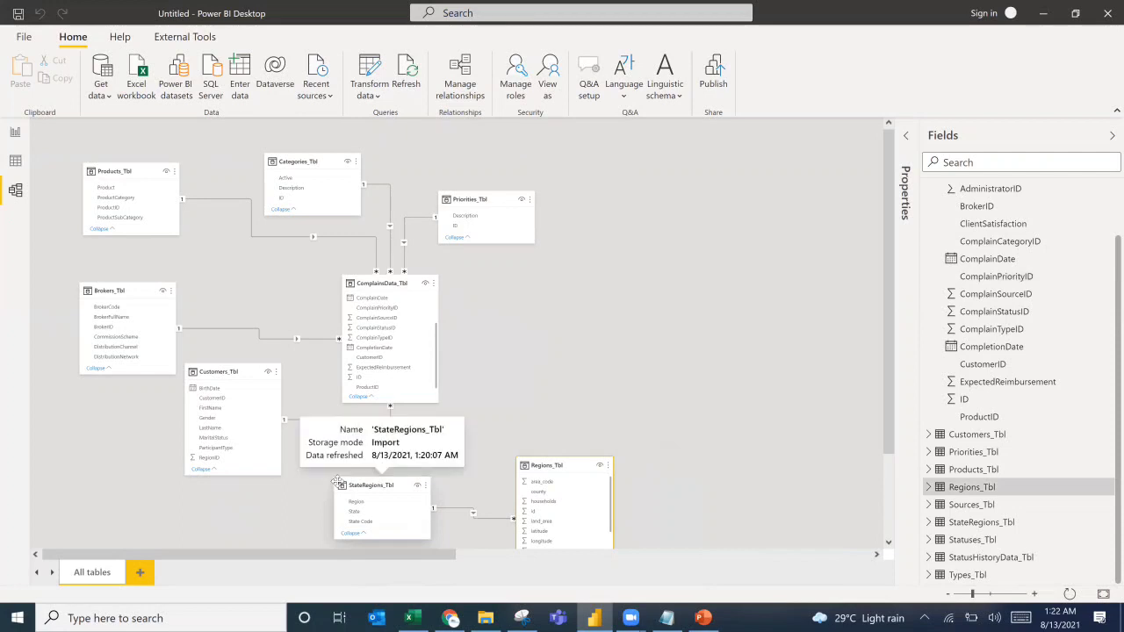
Place Regions_Tbl directly below ComplainsData_Tbl with StateRegions_Tbl to its right, and relate RegionID in Customers_Tbl to id in Regions_Tbl.
left_click_drag(338, 483, 381, 456)
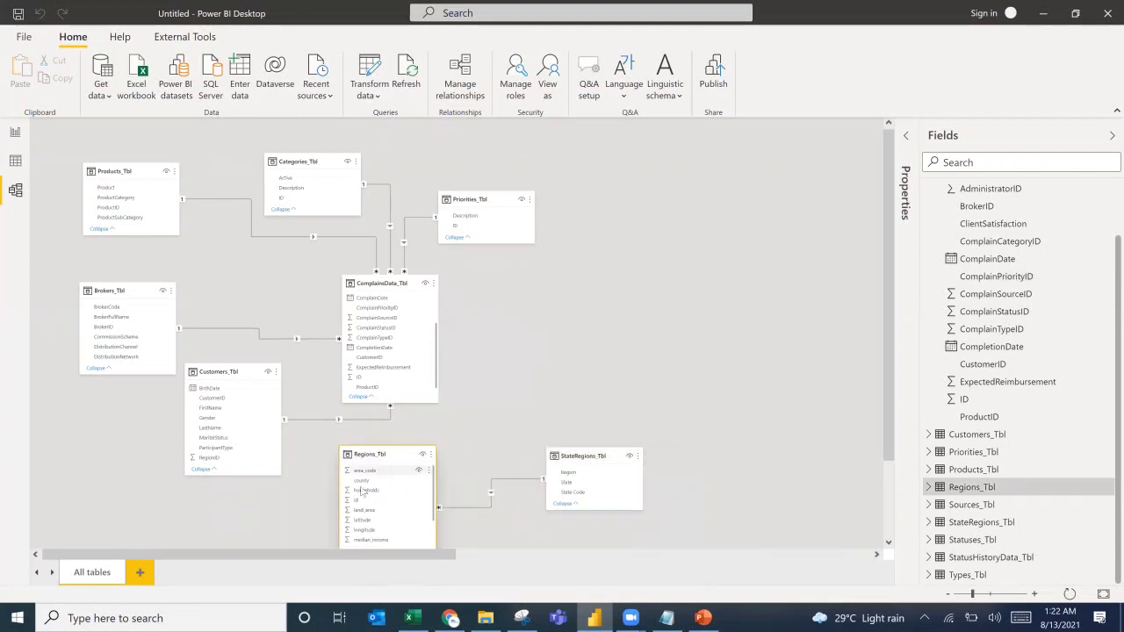
left_click(211, 458)
left_click_drag(222, 458, 357, 498)
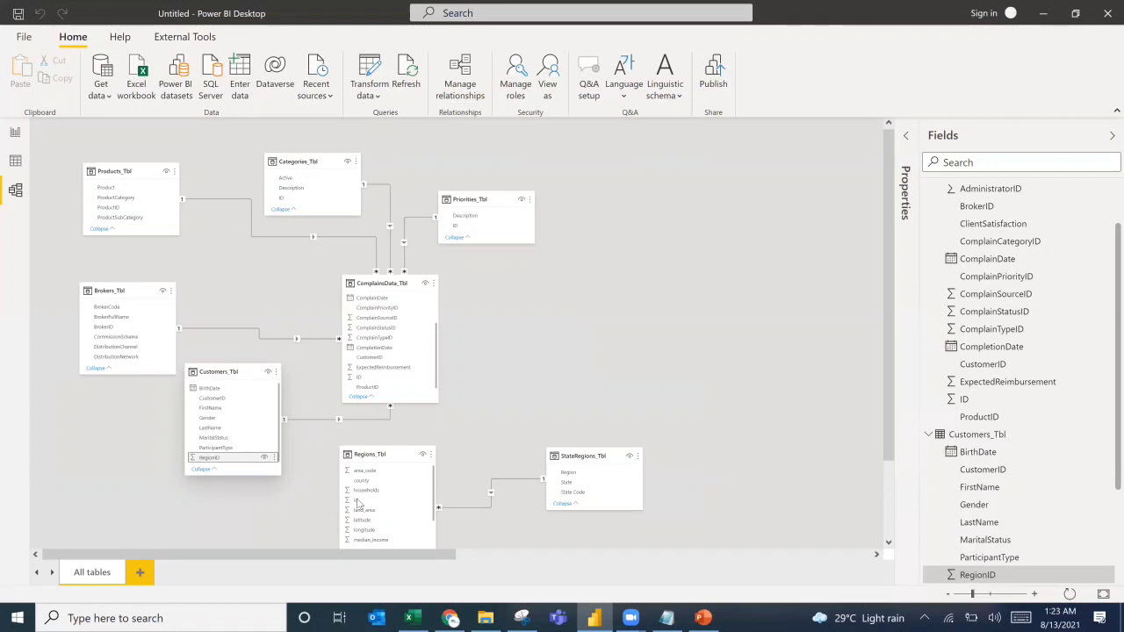
Bring StatusHistoryData_Tbl, Sources_Tbl, Statuses_Tbl and Types_Tbl from the far side of the diagram and stack them to the right of ComplainsData_Tbl.
left_click_drag(360, 554, 639, 576)
left_click_drag(529, 329, 79, 254)
left_click_drag(680, 326, 78, 316)
left_click_drag(841, 318, 52, 157)
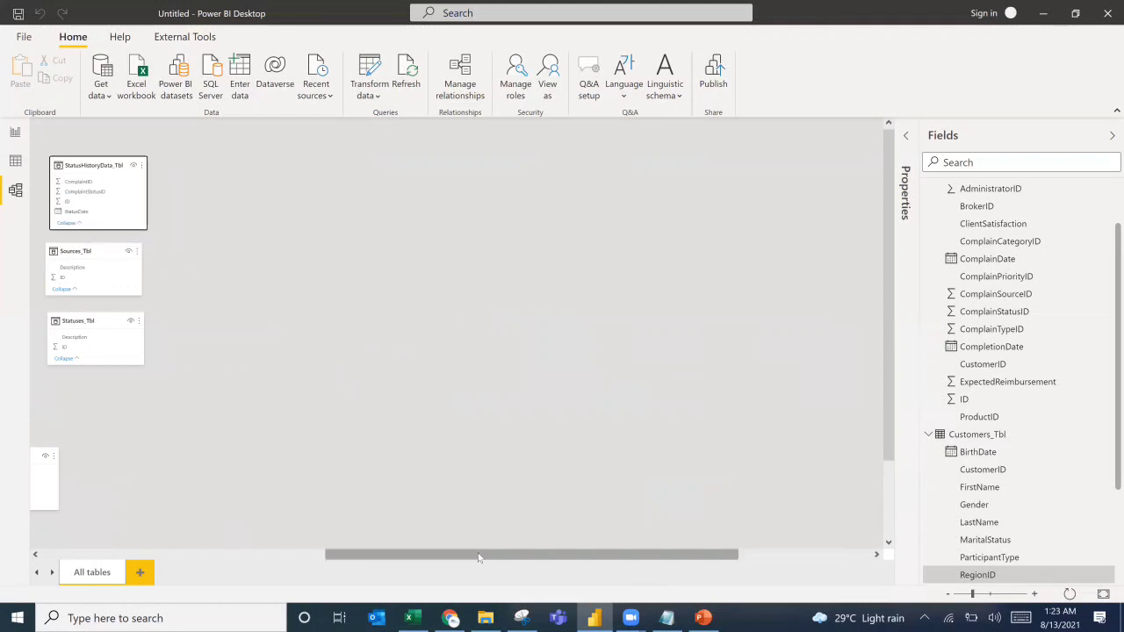
left_click_drag(477, 554, 784, 564)
left_click_drag(752, 327, 669, 389)
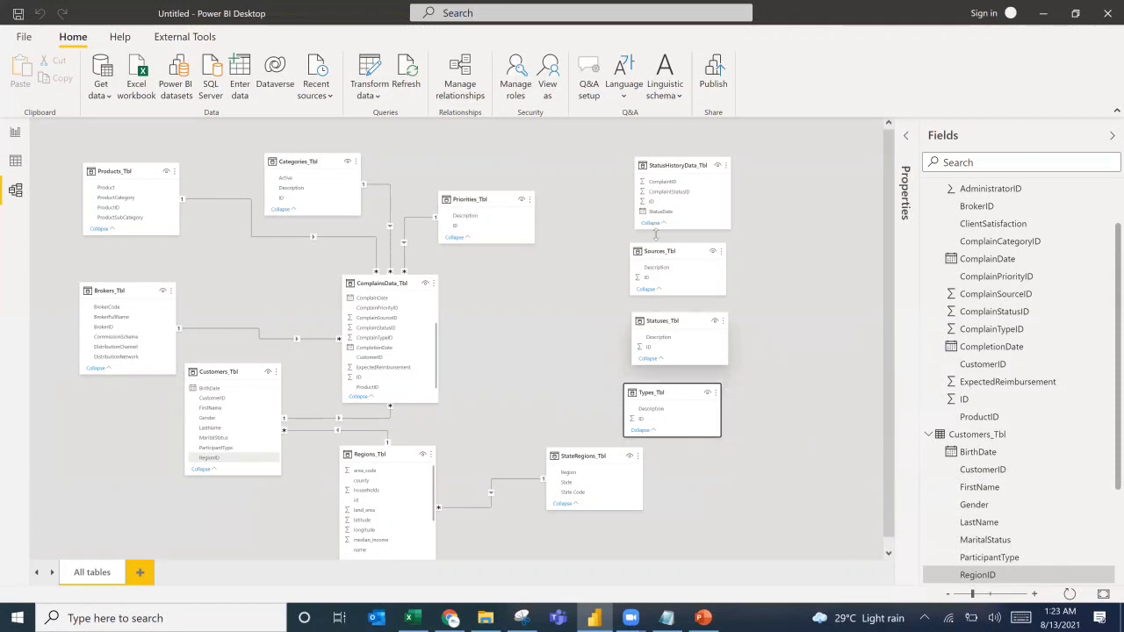
Raise Priorities_Tbl, place Sources_Tbl between it and StatusHistoryData_Tbl, and shift Categories_Tbl closer to Products_Tbl.
left_click_drag(659, 251, 571, 260)
left_click_drag(475, 194, 477, 149)
left_click_drag(569, 256, 564, 186)
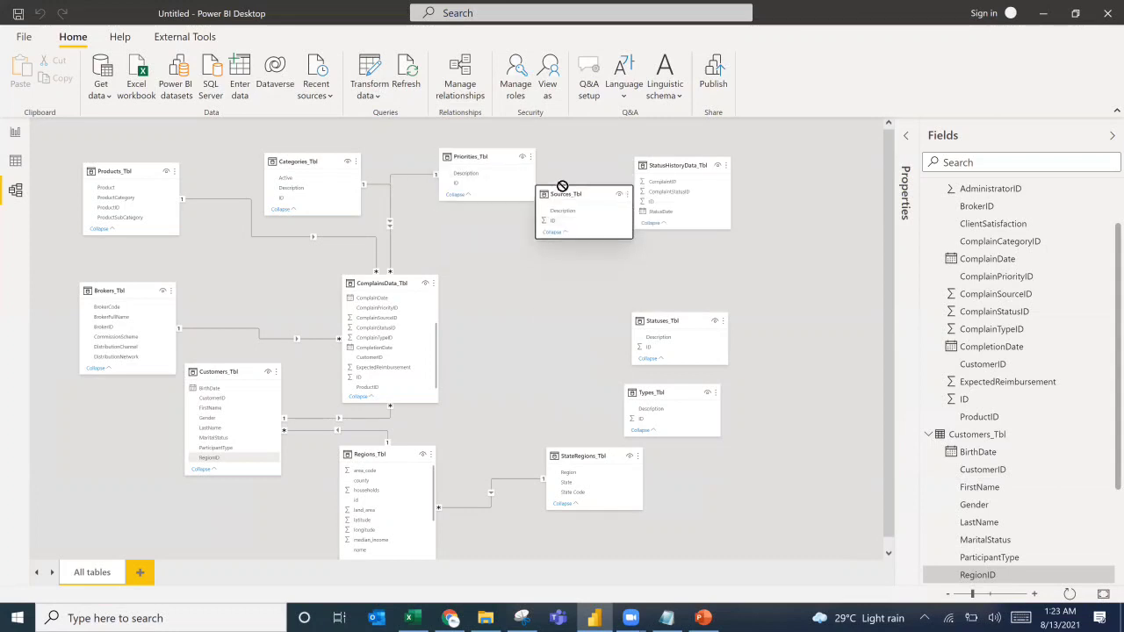
left_click_drag(283, 158, 254, 148)
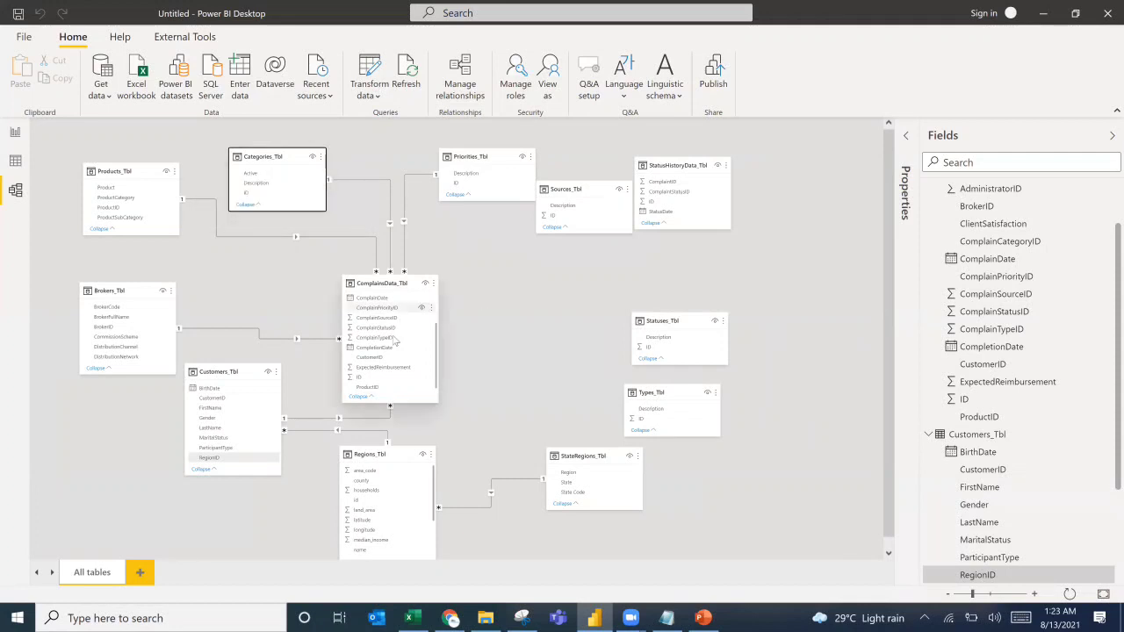
Relate ComplainSourceID in ComplainsData_Tbl to ID in Sources_Tbl, and shift Priorities_Tbl and Sources_Tbl left to even out the upper row.
left_click(376, 317)
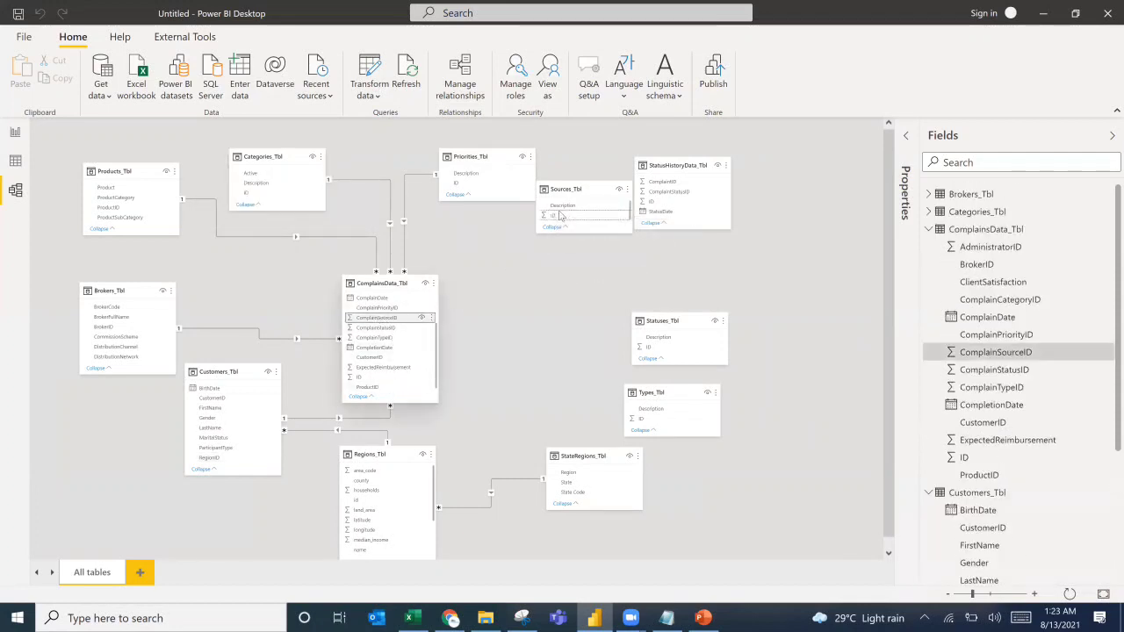
mouse_move(468, 155)
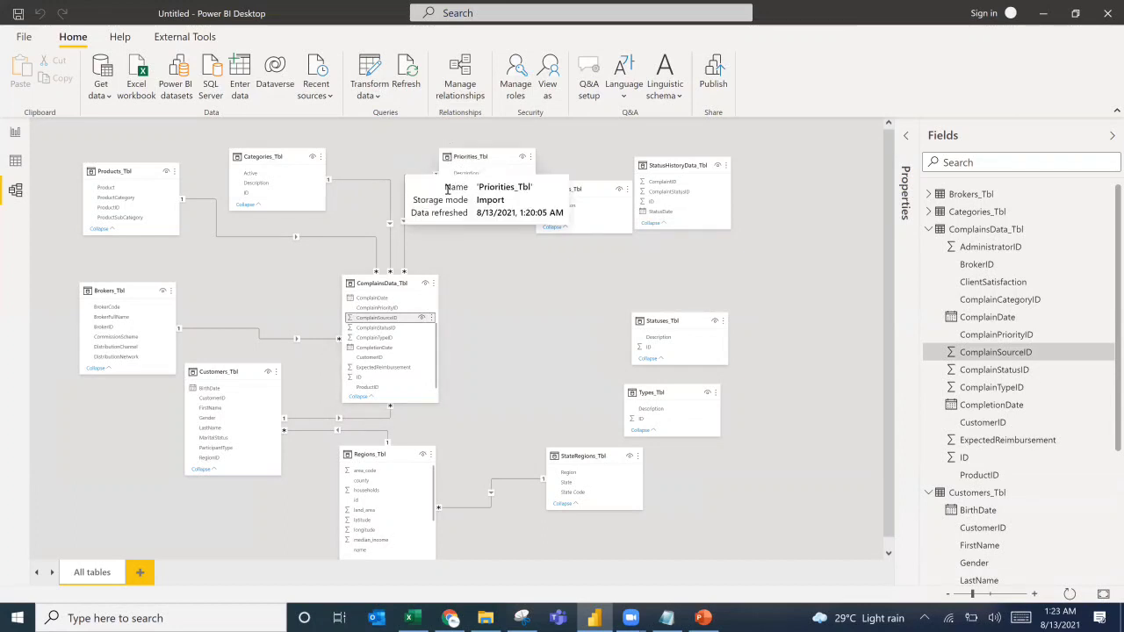
left_click_drag(466, 157, 420, 157)
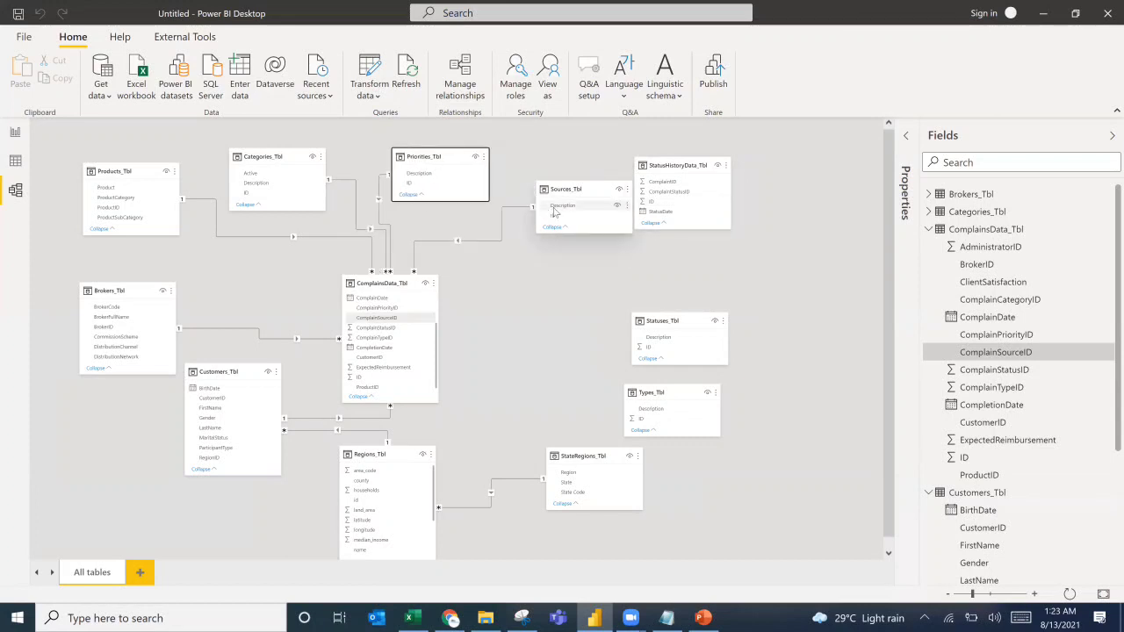
left_click_drag(550, 190, 528, 180)
Place Statuses_Tbl and Types_Tbl beside ComplainsData_Tbl, and relate ComplainStatusID and ComplainTypeID to their respective ID fields.
left_click_drag(656, 320, 554, 301)
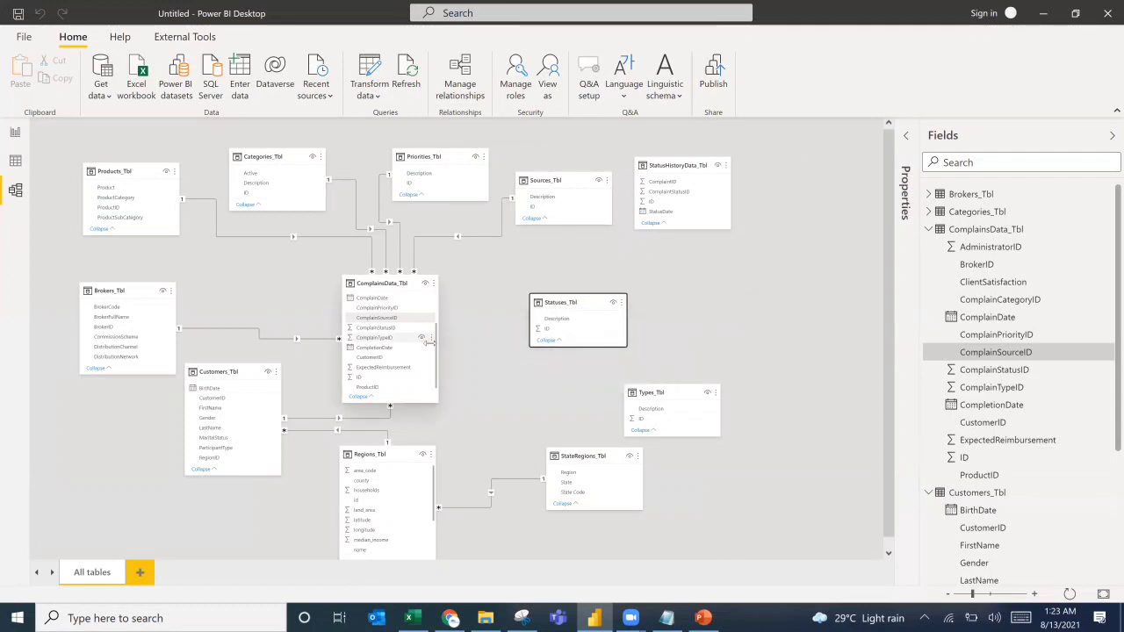
left_click_drag(399, 329, 550, 332)
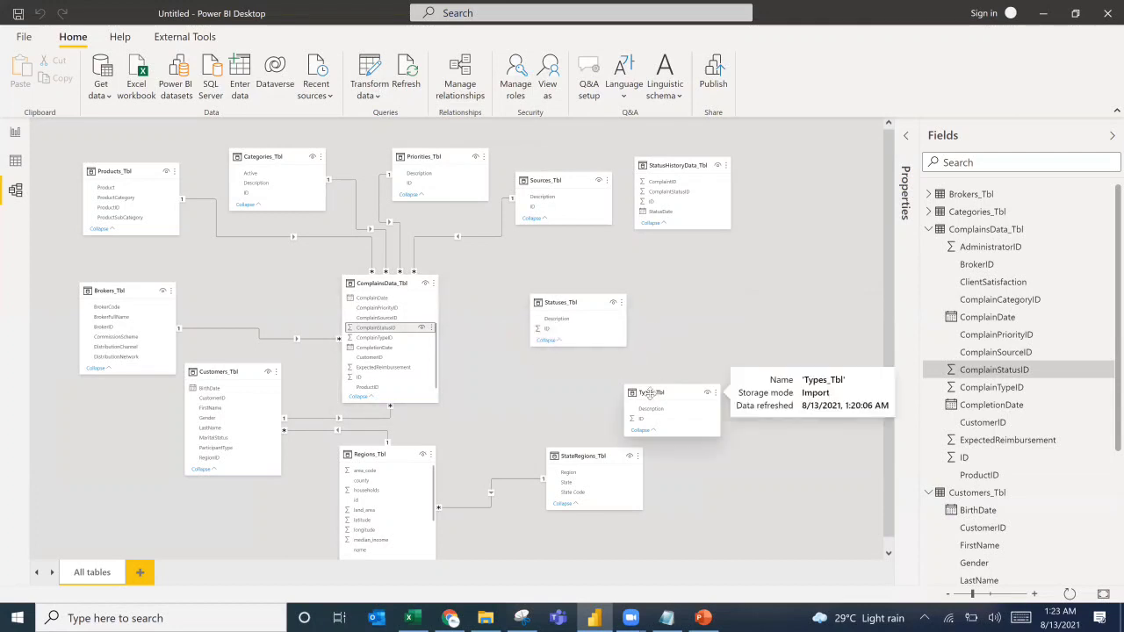
left_click_drag(650, 393, 552, 415)
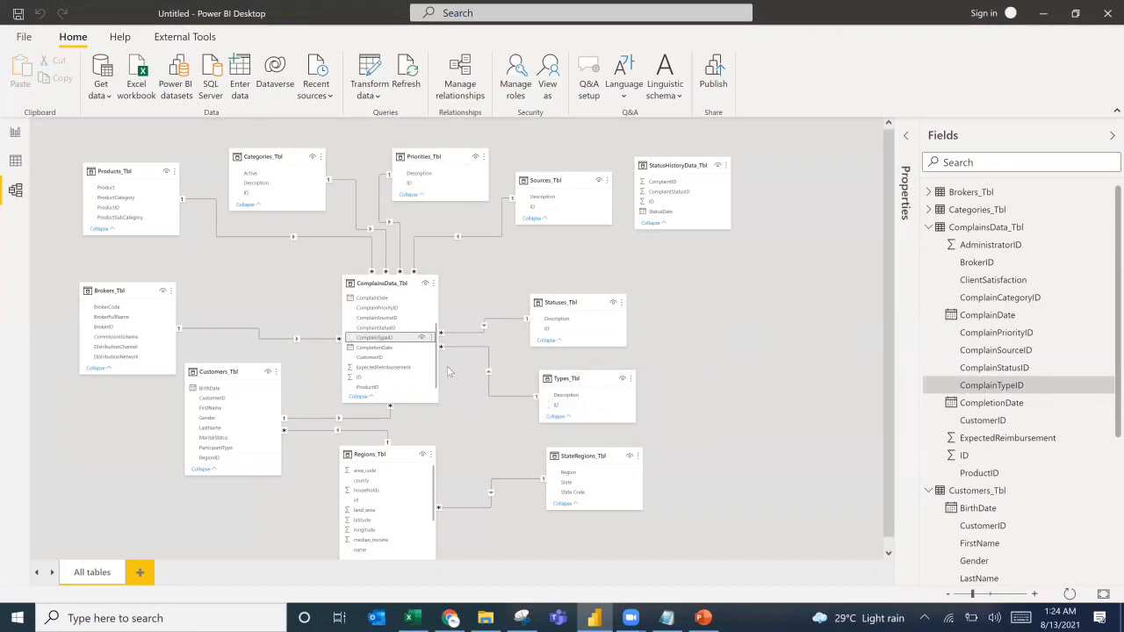
left_click_drag(566, 308, 566, 316)
Position StatusHistoryData_Tbl between Sources_Tbl and Statuses_Tbl, and relate its ComplainID to ID in ComplainsData_Tbl.
left_click_drag(667, 165, 565, 156)
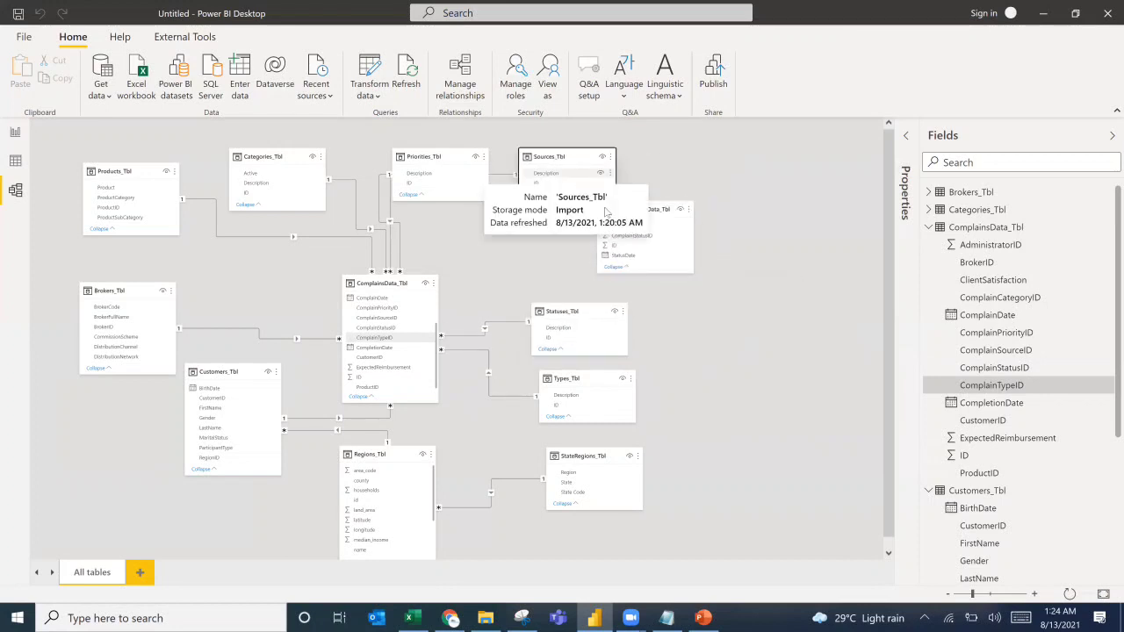
left_click_drag(615, 209, 555, 217)
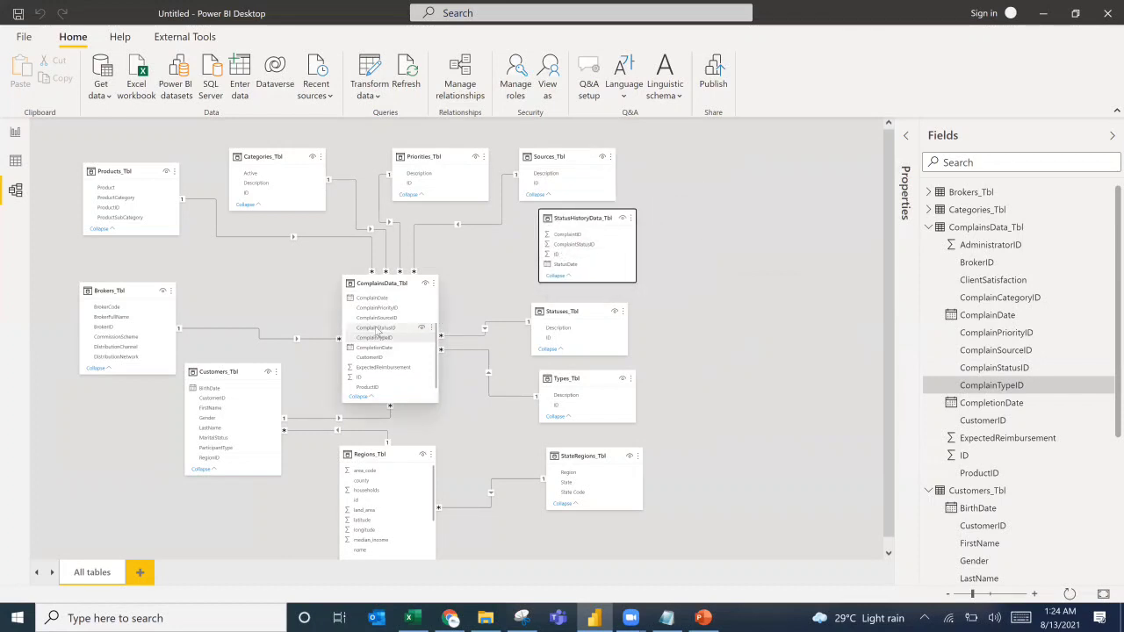
scroll(375, 332, "up", 3)
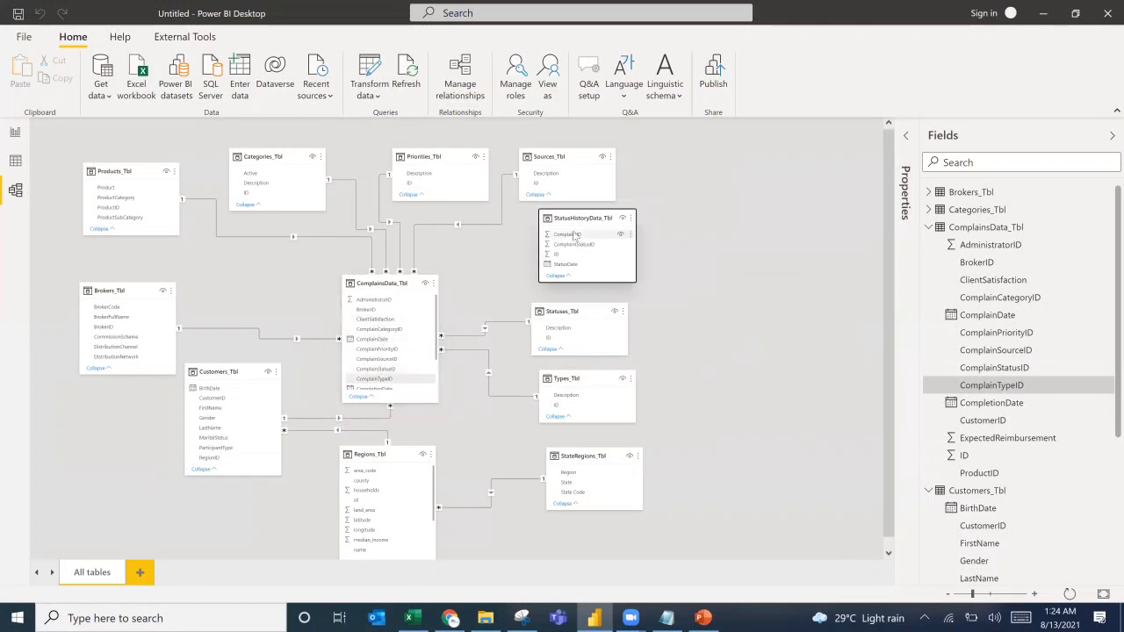
left_click(669, 318)
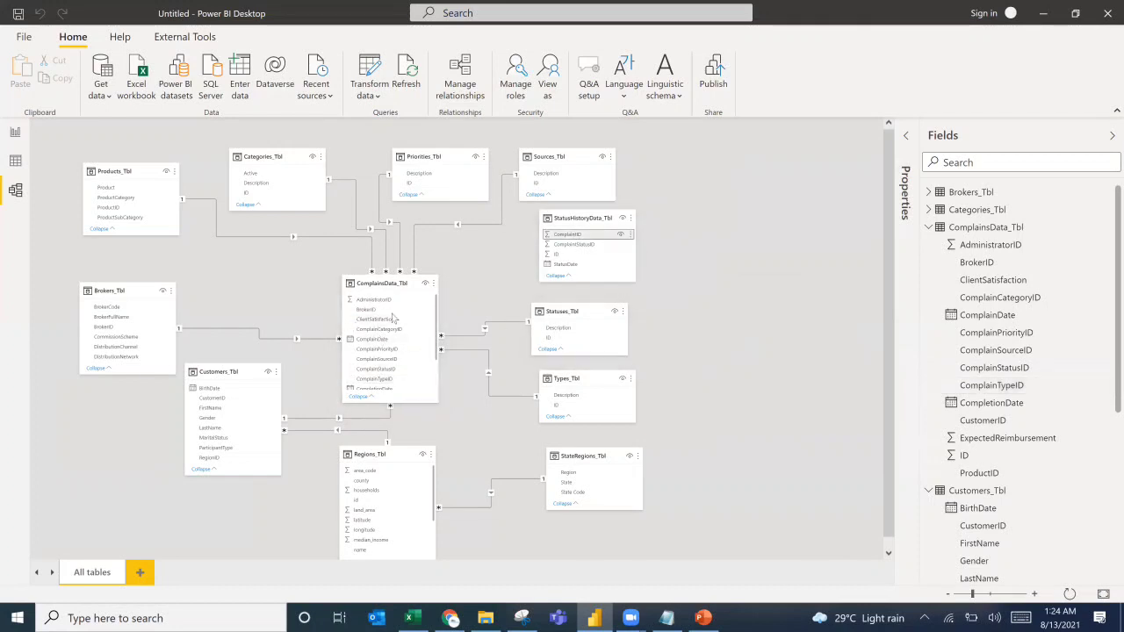
scroll(389, 321, "down", 3)
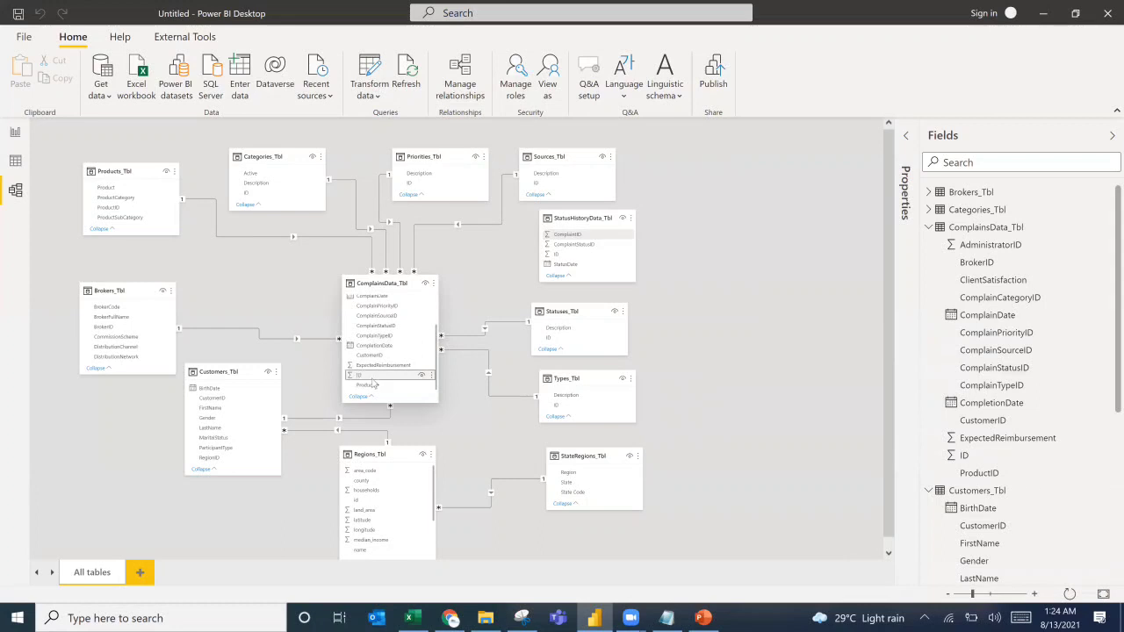
left_click(359, 378)
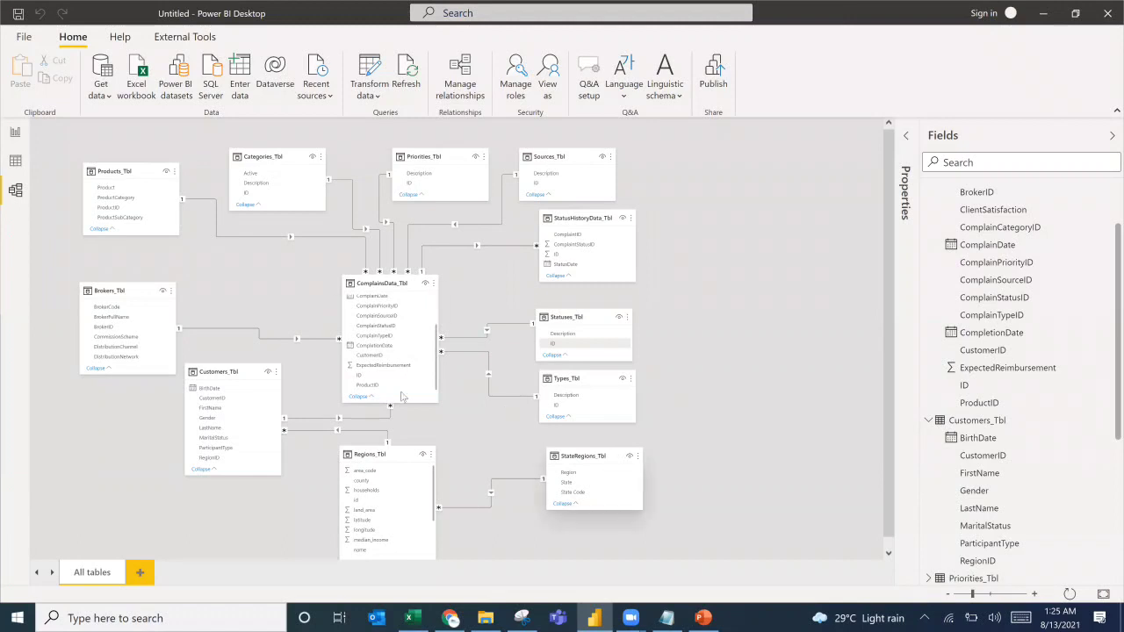
Recheck the goals in Notepad, return to Power BI Desktop, and open the Power Query Editor from the Report view.
left_click(666, 617)
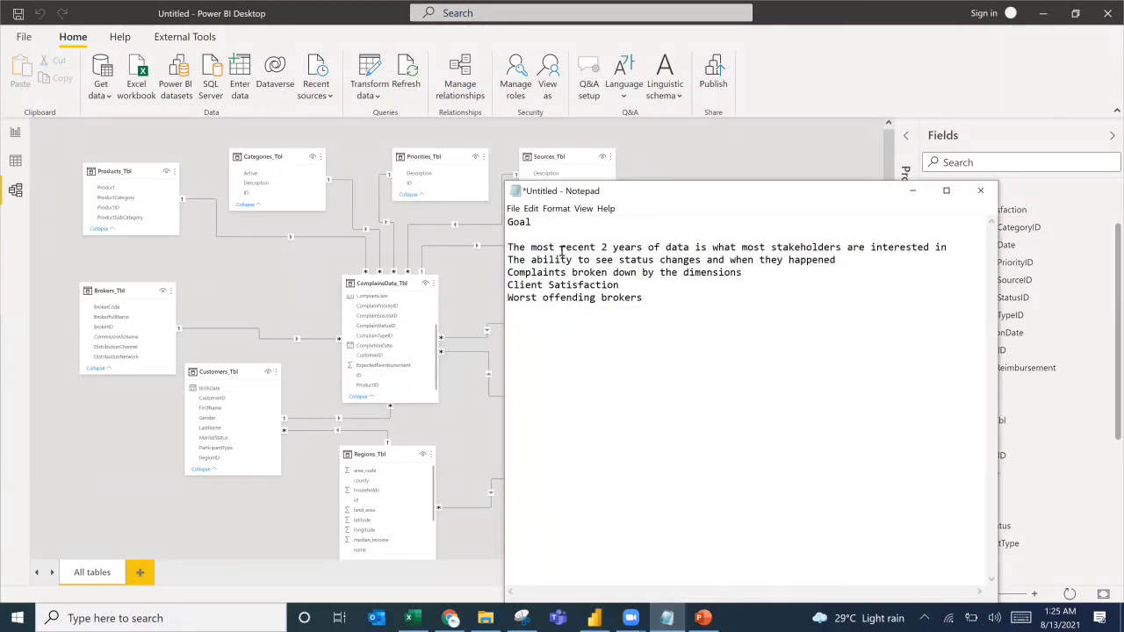
left_click(263, 256)
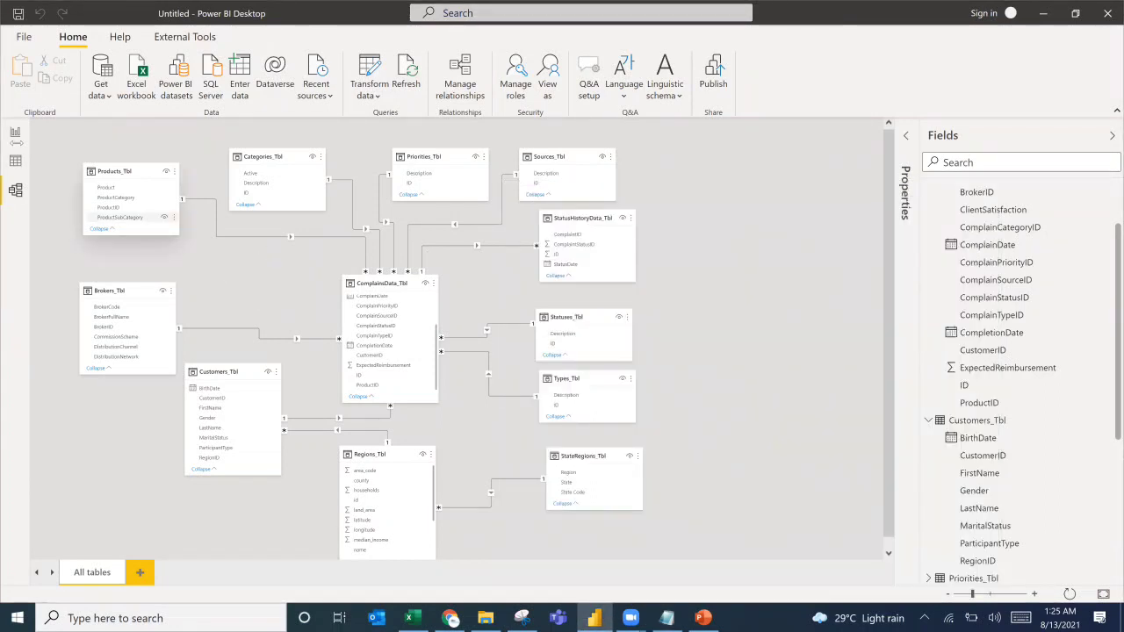
left_click(15, 132)
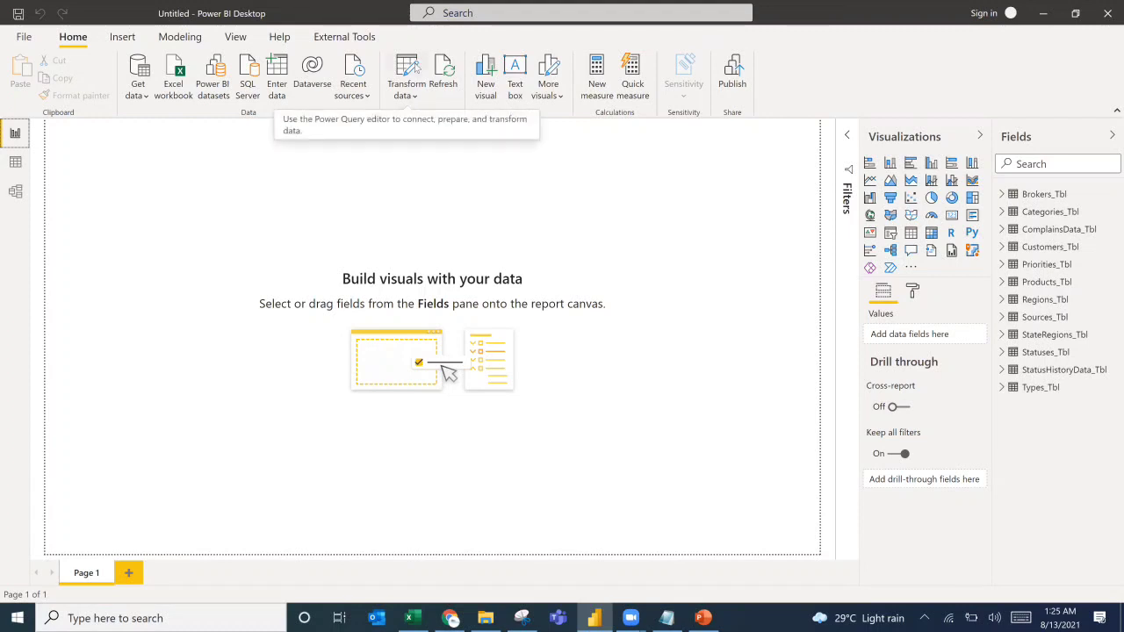
left_click(416, 68)
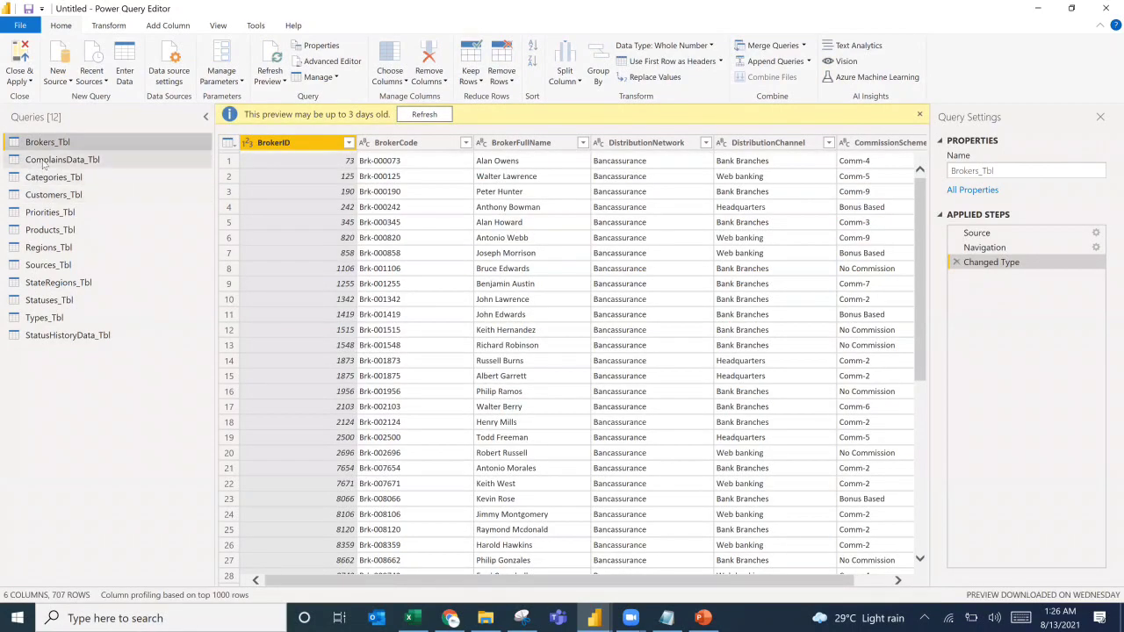
Open the ComplainsData_Tbl query and look through the date filter options for the ComplainDate column.
left_click(42, 164)
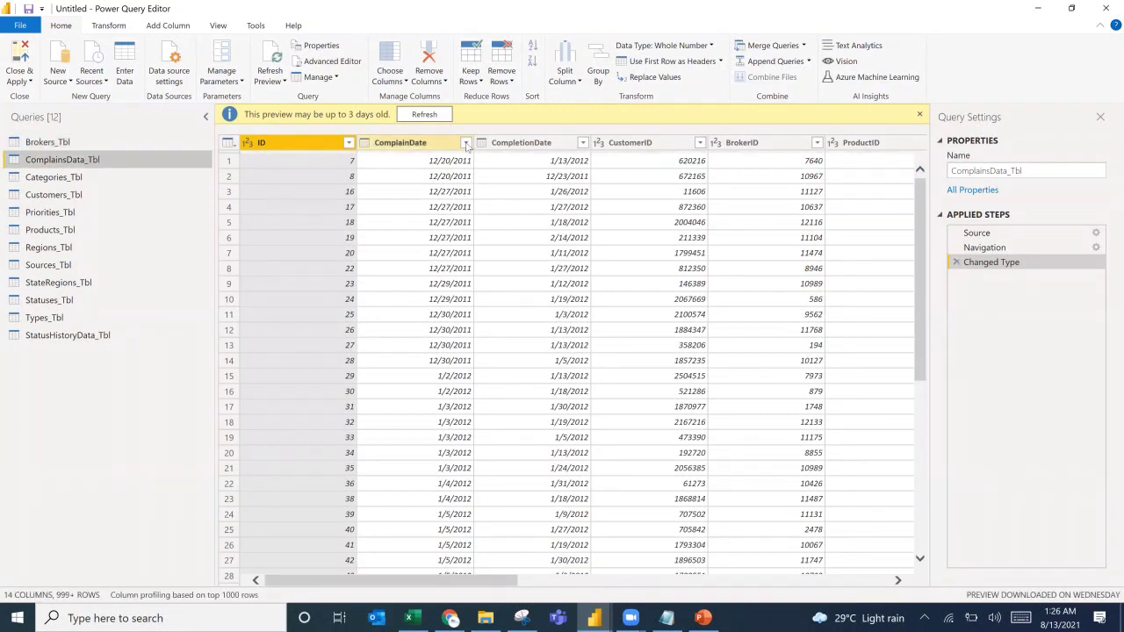
left_click(467, 143)
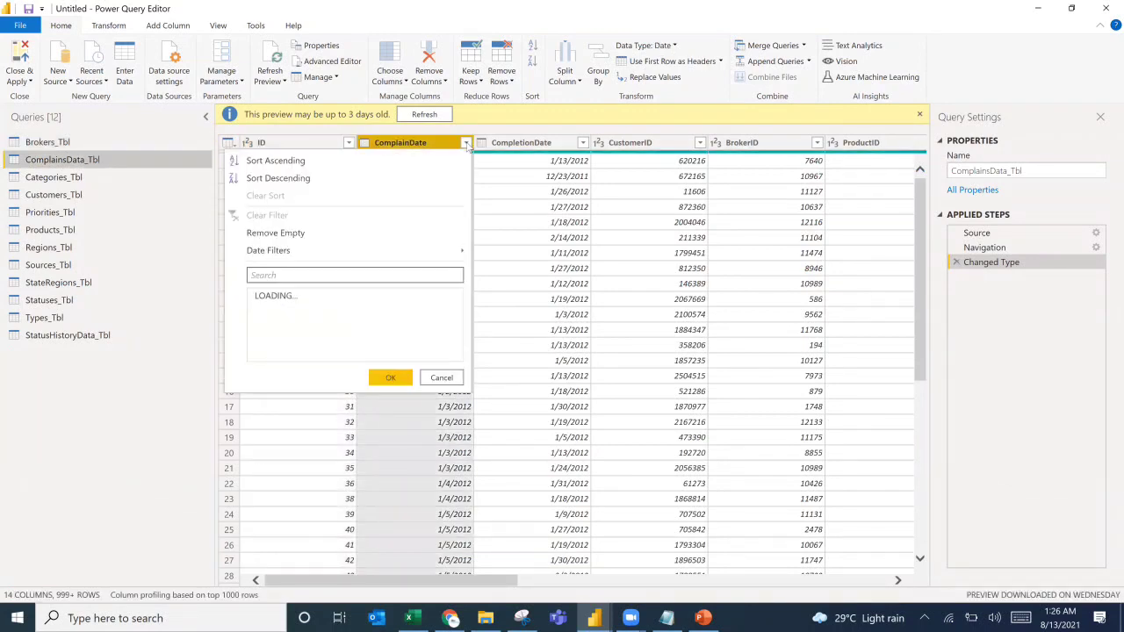
left_click(455, 258)
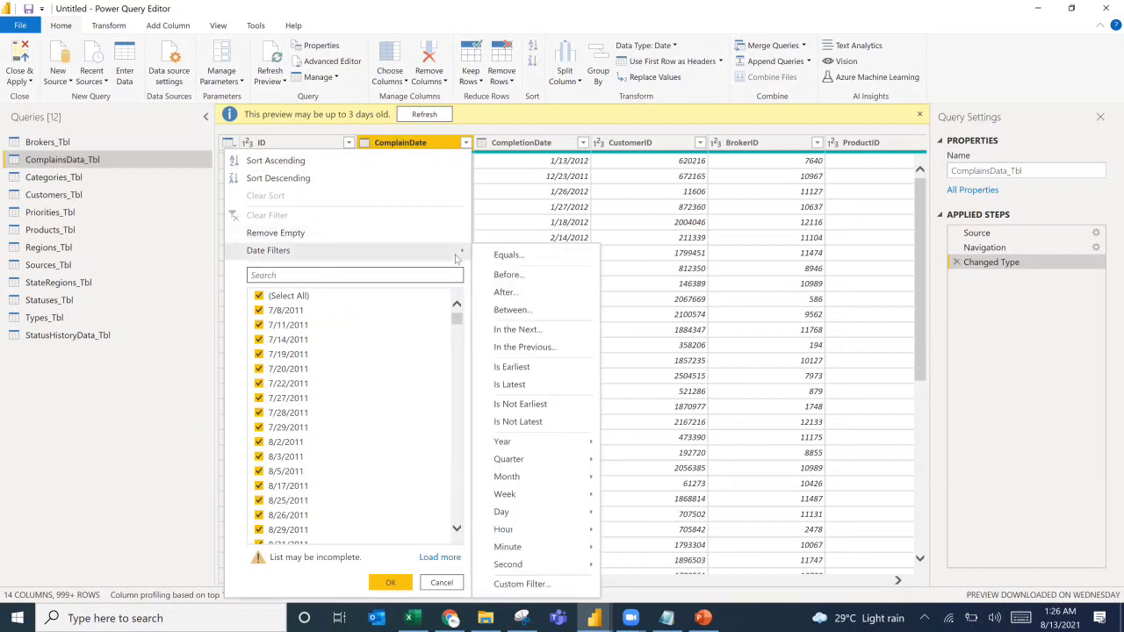
left_click(532, 218)
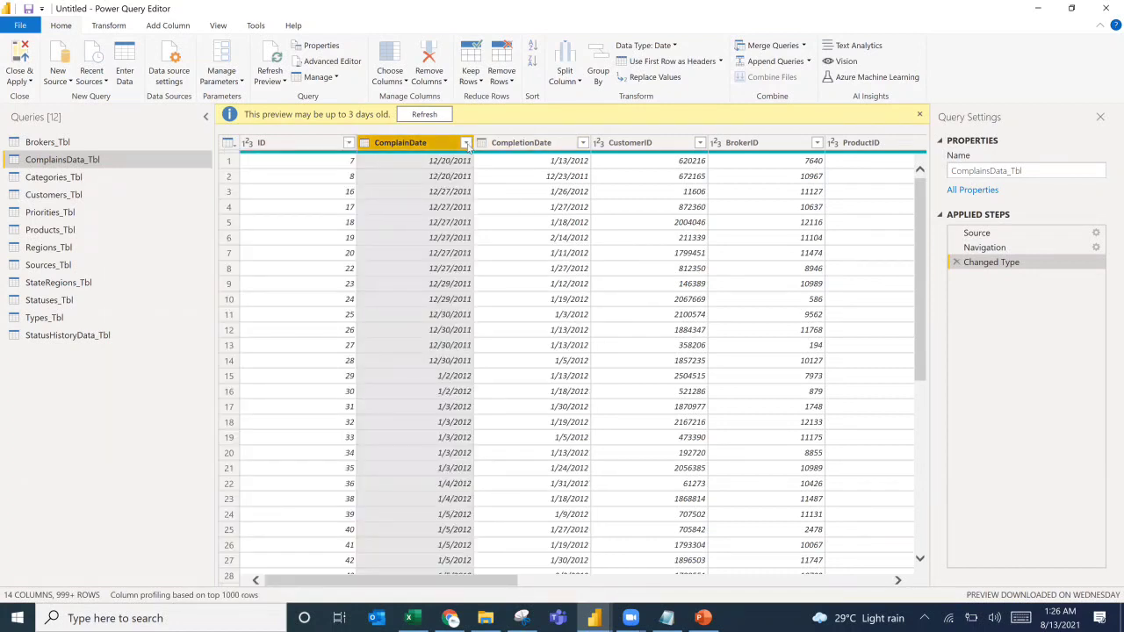
Filter ComplainDate in ComplainsData_Tbl to keep rows where the date is after or equal to 1/1/2019.
left_click(468, 148)
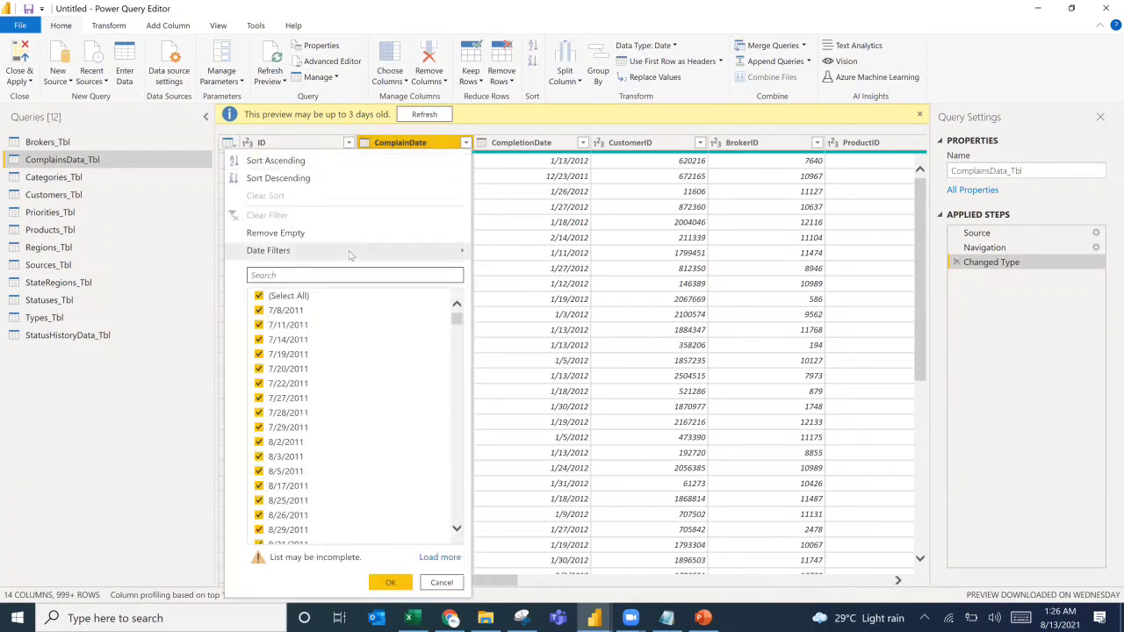
mouse_move(349, 255)
mouse_move(450, 257)
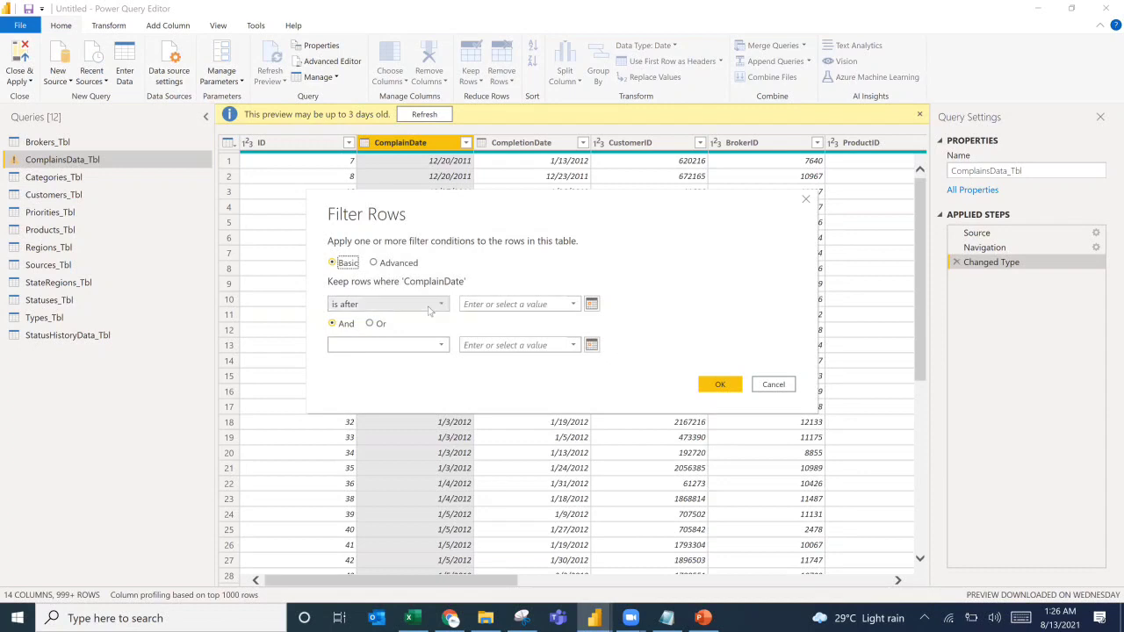
left_click(431, 308)
left_click(431, 305)
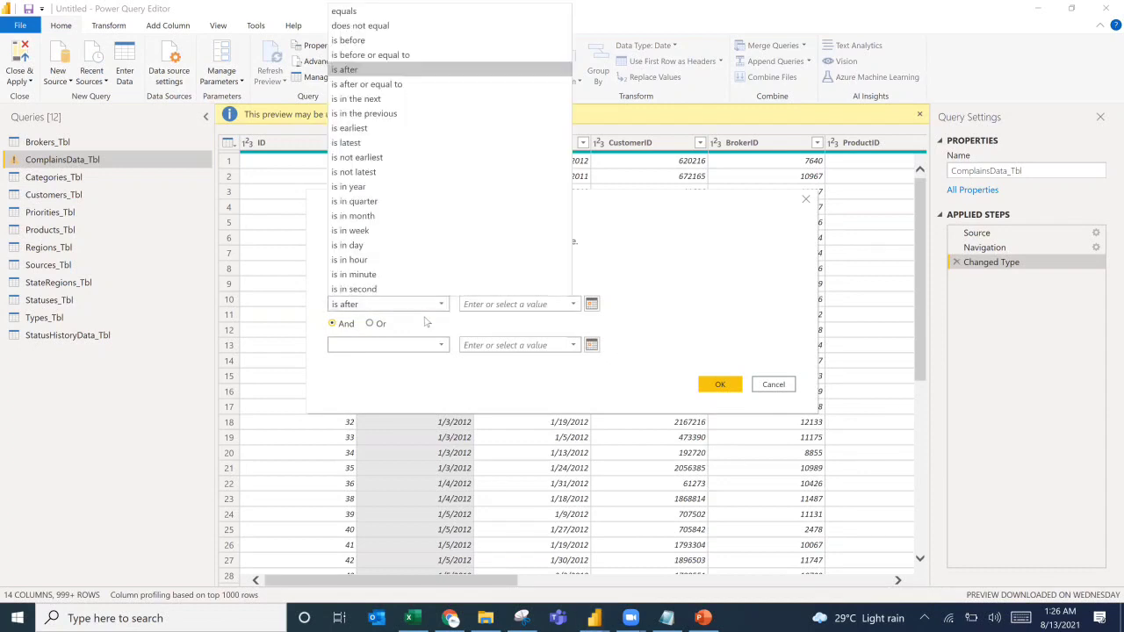
left_click(395, 85)
left_click(480, 305)
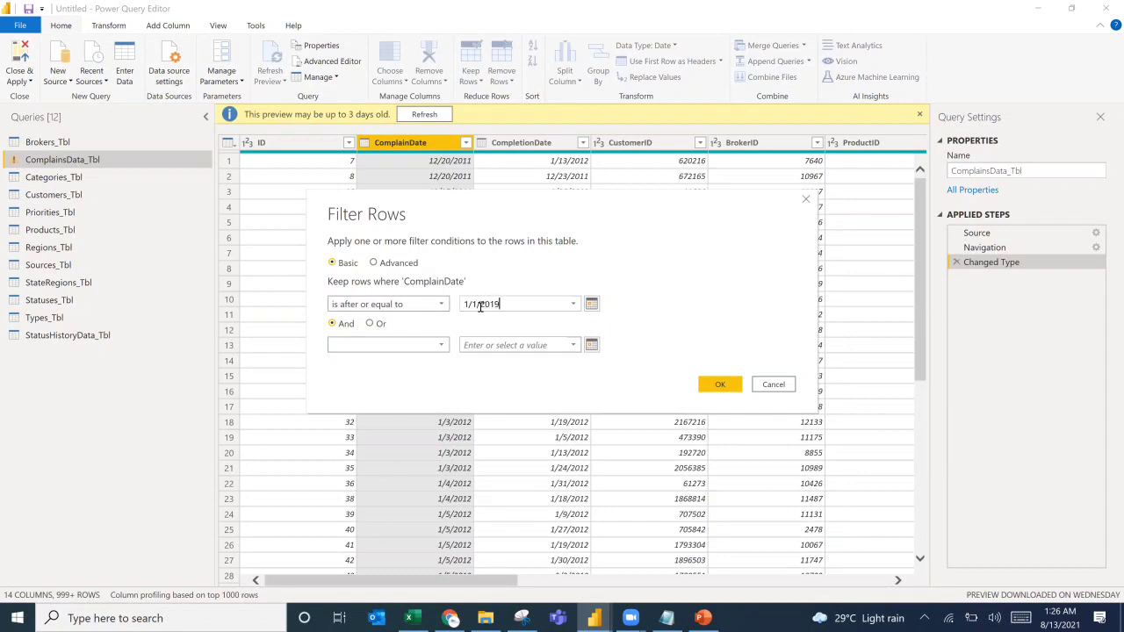
type("1/1/2019")
left_click(715, 384)
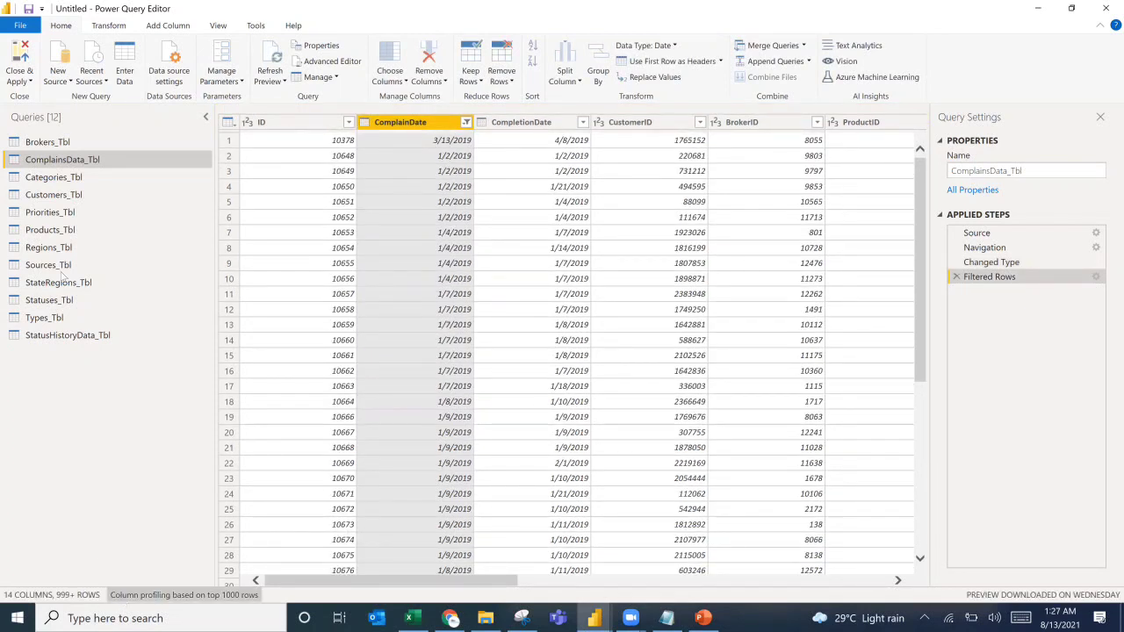
Filter StatusDate in StatusHistoryData_Tbl to dates after or equal to 1/1/2019, and close and apply the query changes.
left_click(57, 338)
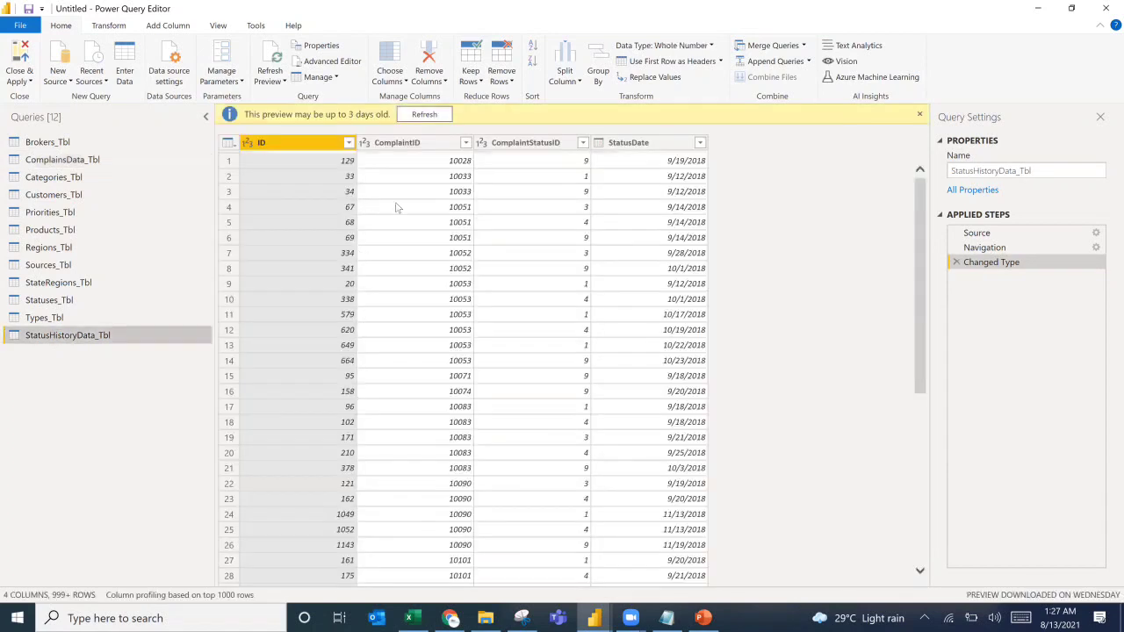
left_click(699, 143)
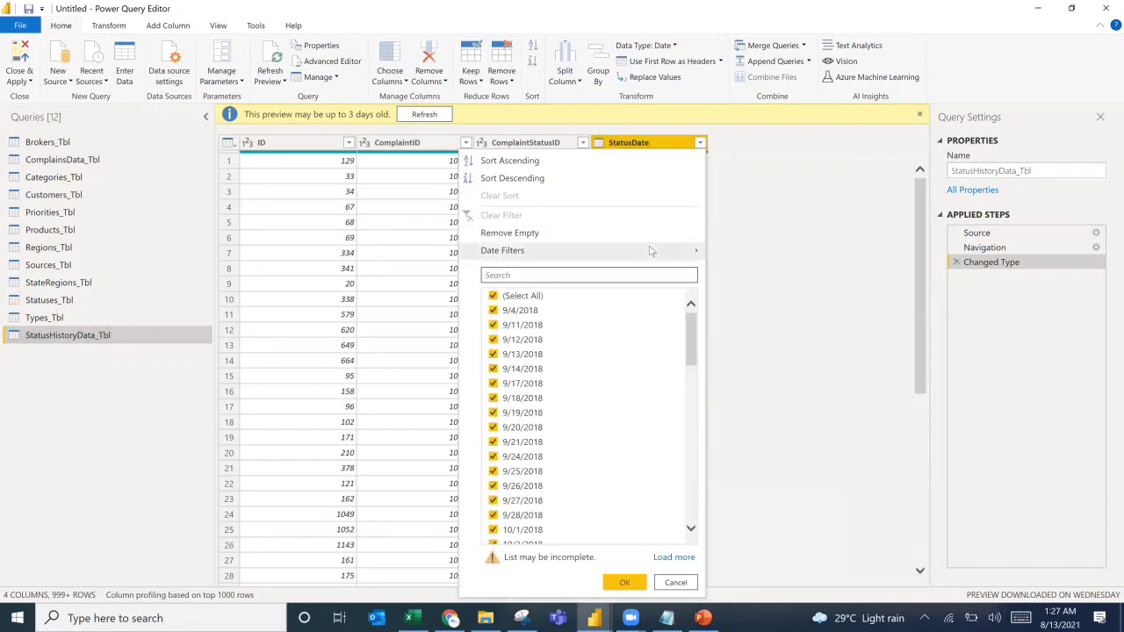
mouse_move(652, 252)
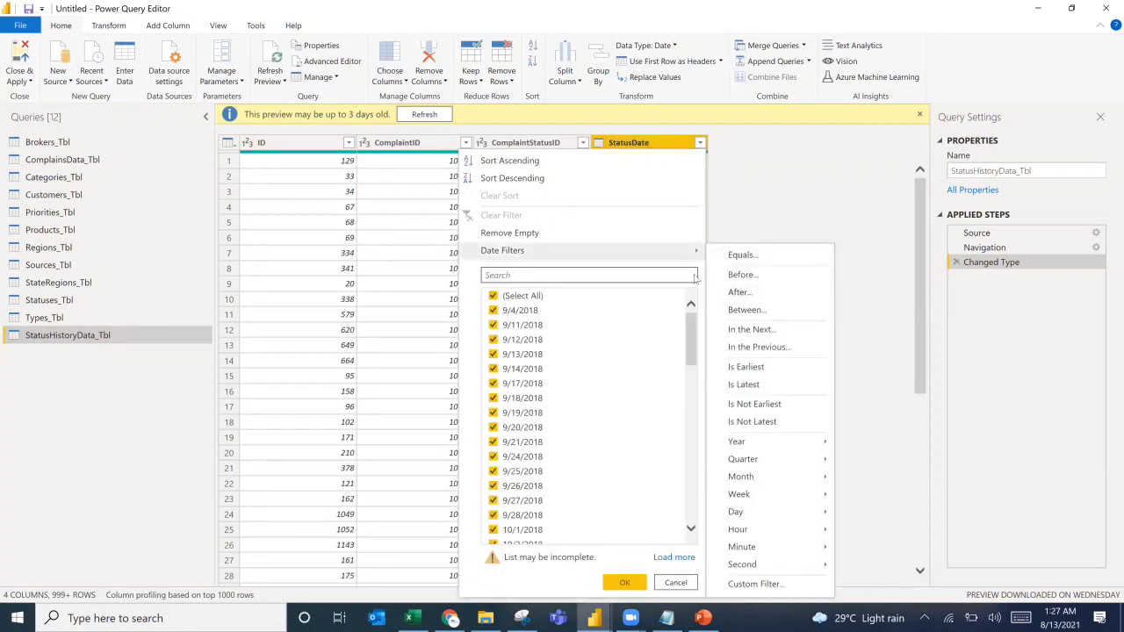
key("Escape")
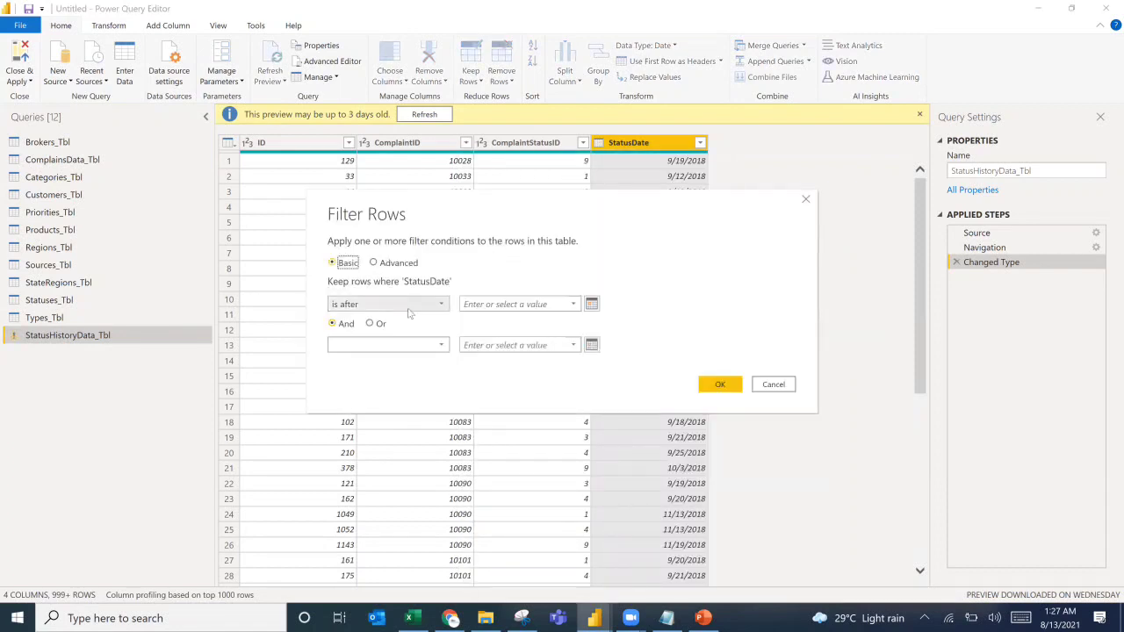
left_click(418, 304)
left_click(380, 85)
left_click(492, 305)
type("1/1/2019")
left_click(716, 385)
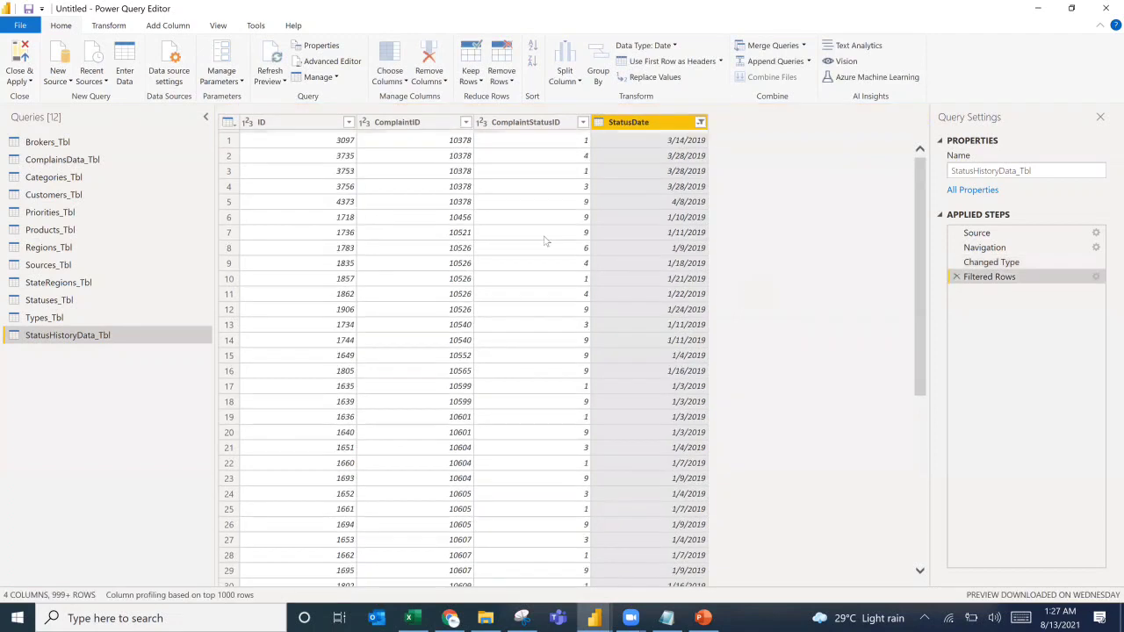
left_click(19, 58)
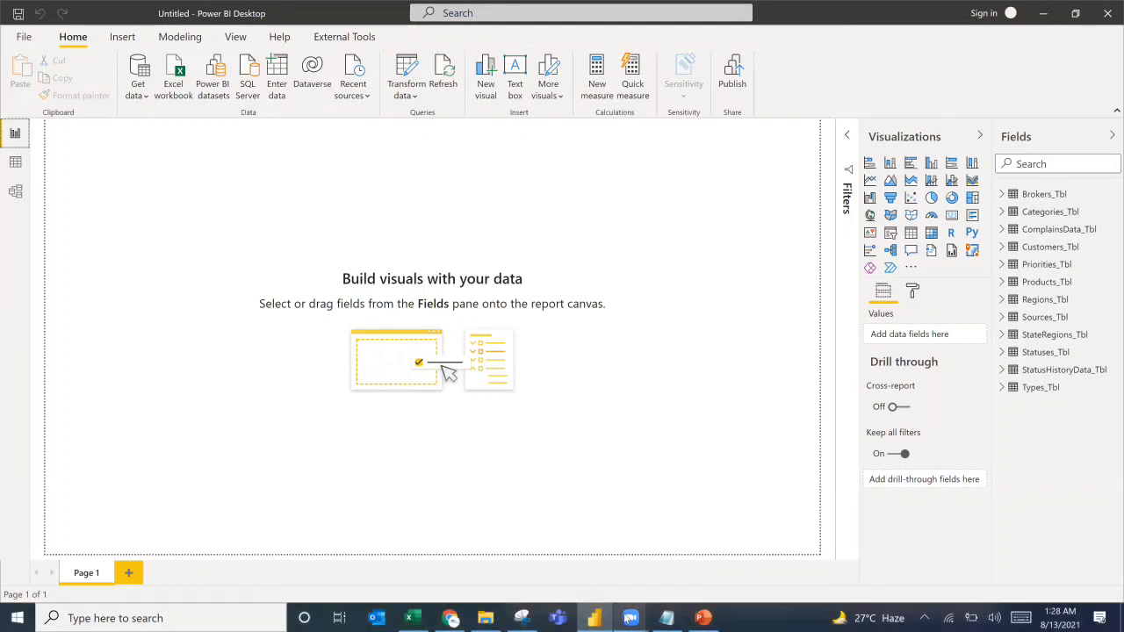
Review the reference complaints dashboard in PowerPoint and the goals in Notepad, and return to Power BI Desktop.
mouse_move(608, 609)
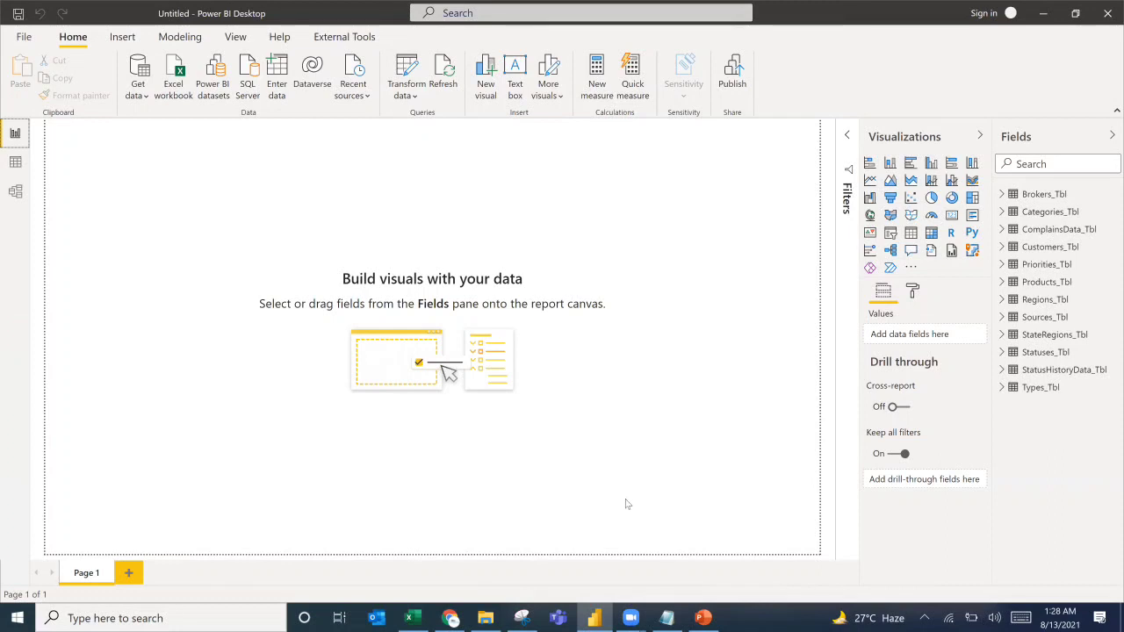
left_click(705, 618)
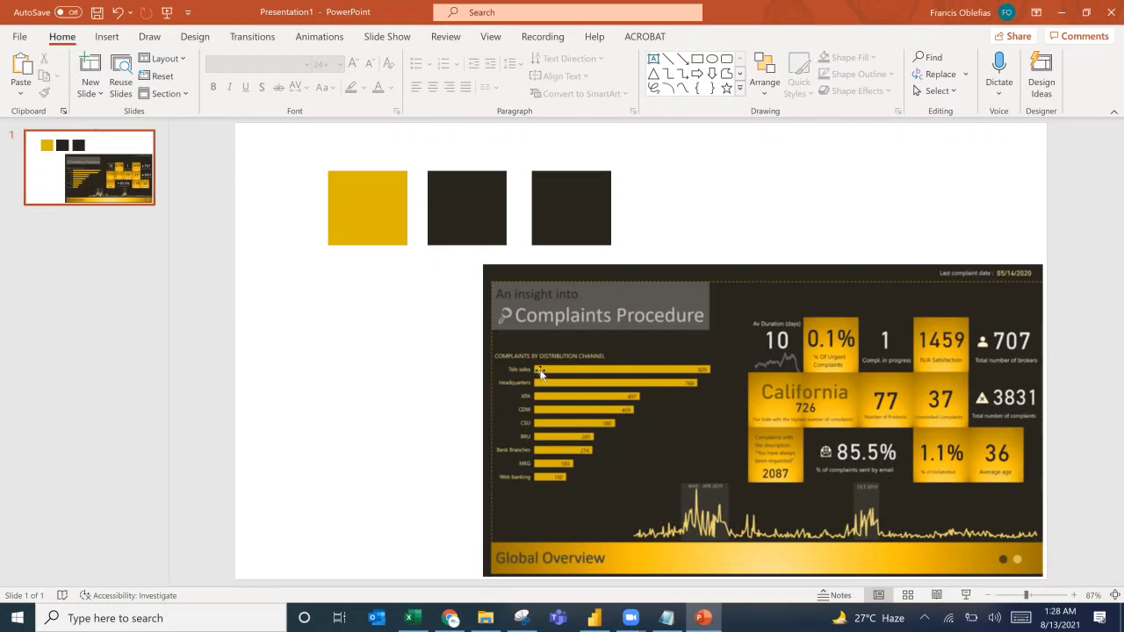
left_click(666, 618)
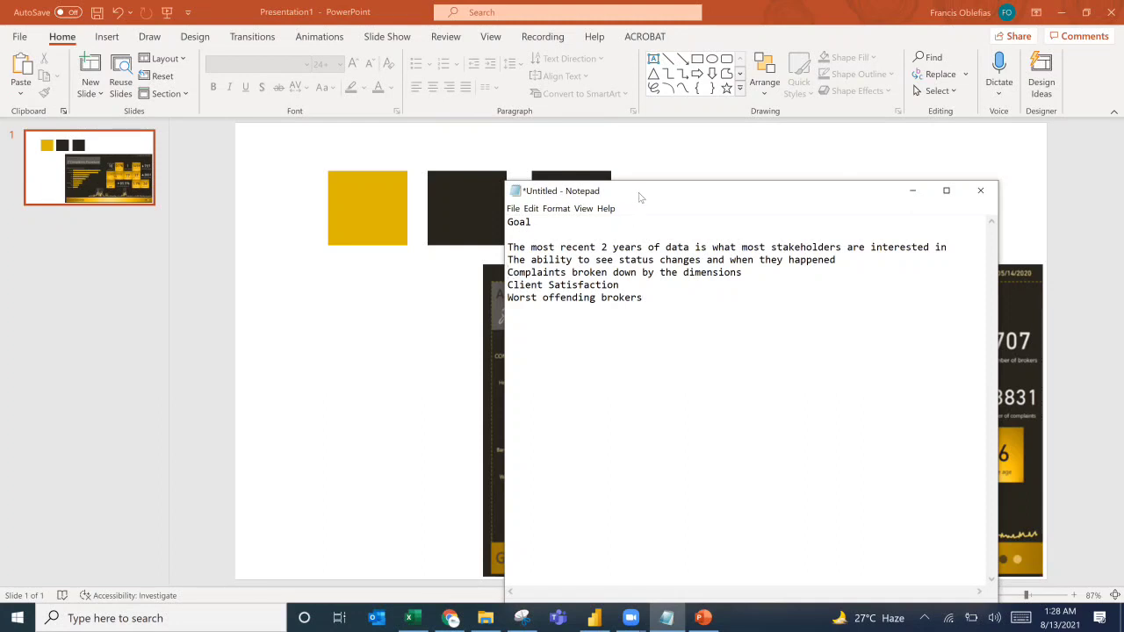
left_click_drag(639, 198, 747, 179)
left_click(1021, 172)
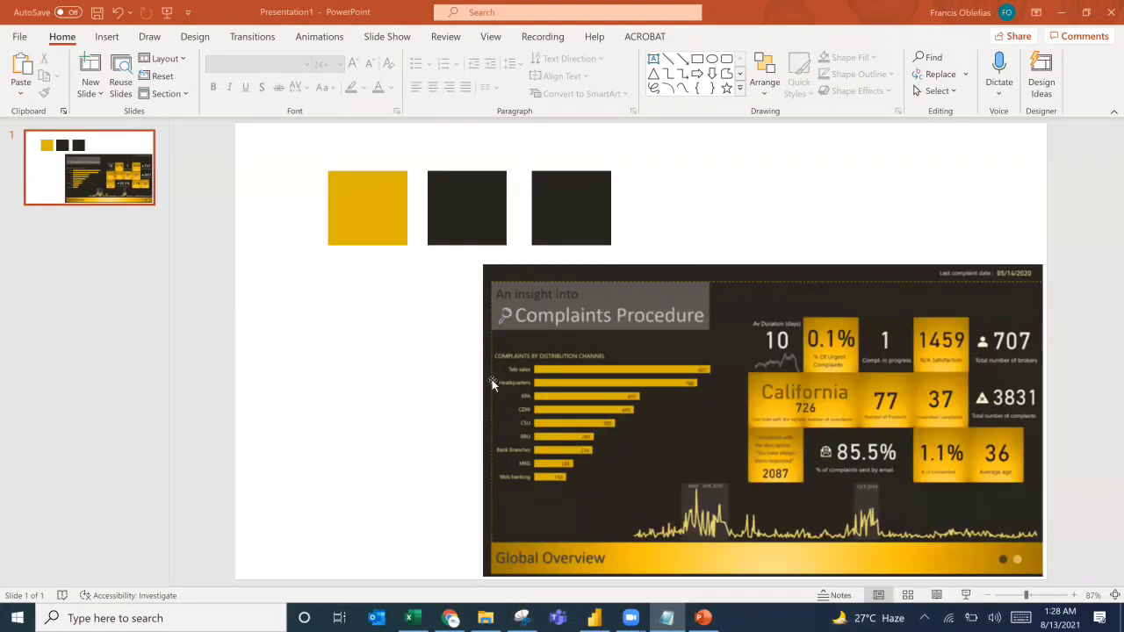
key("alt+Tab")
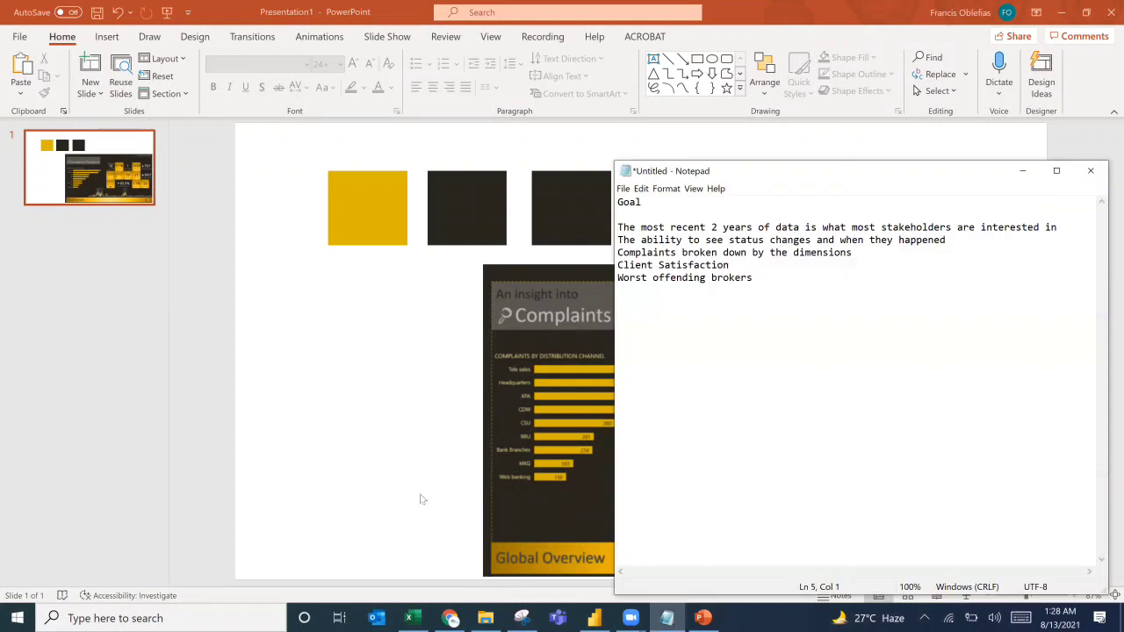
left_click(593, 618)
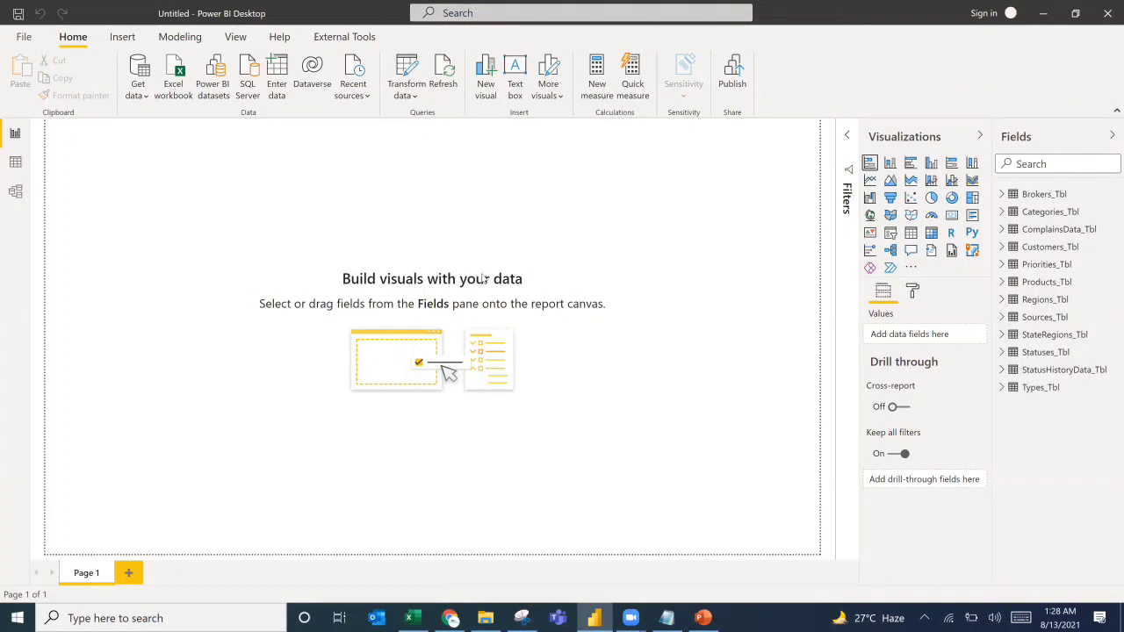
Add a stacked bar chart with DistributionChannel from Brokers_Tbl on its axis, and move it away from the page corner.
left_click(1040, 167)
type("c")
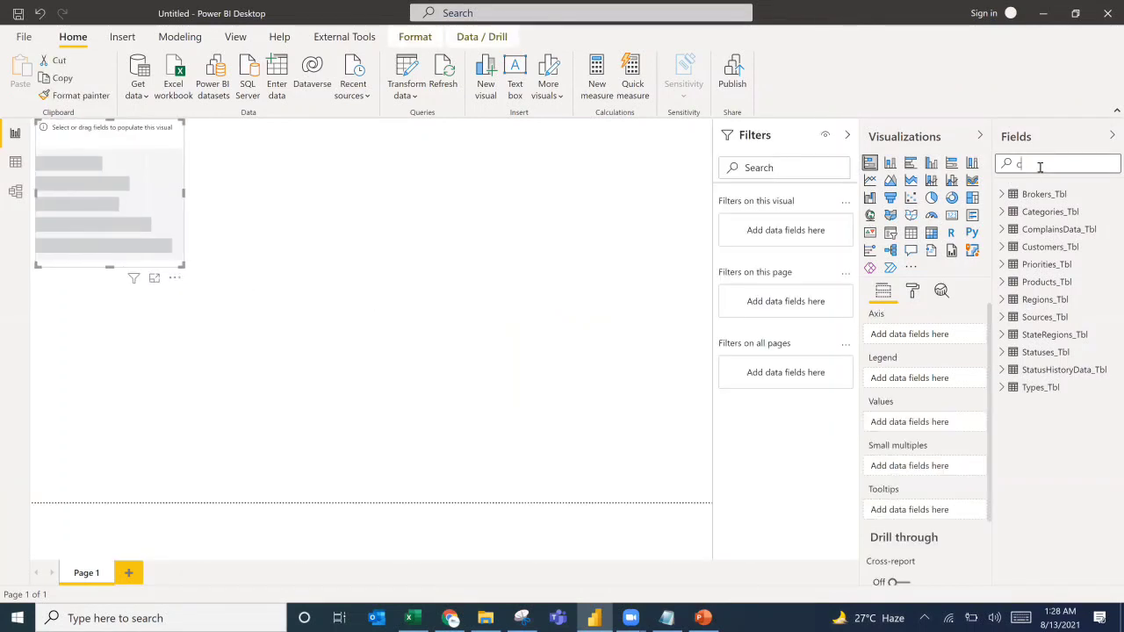
type("hann")
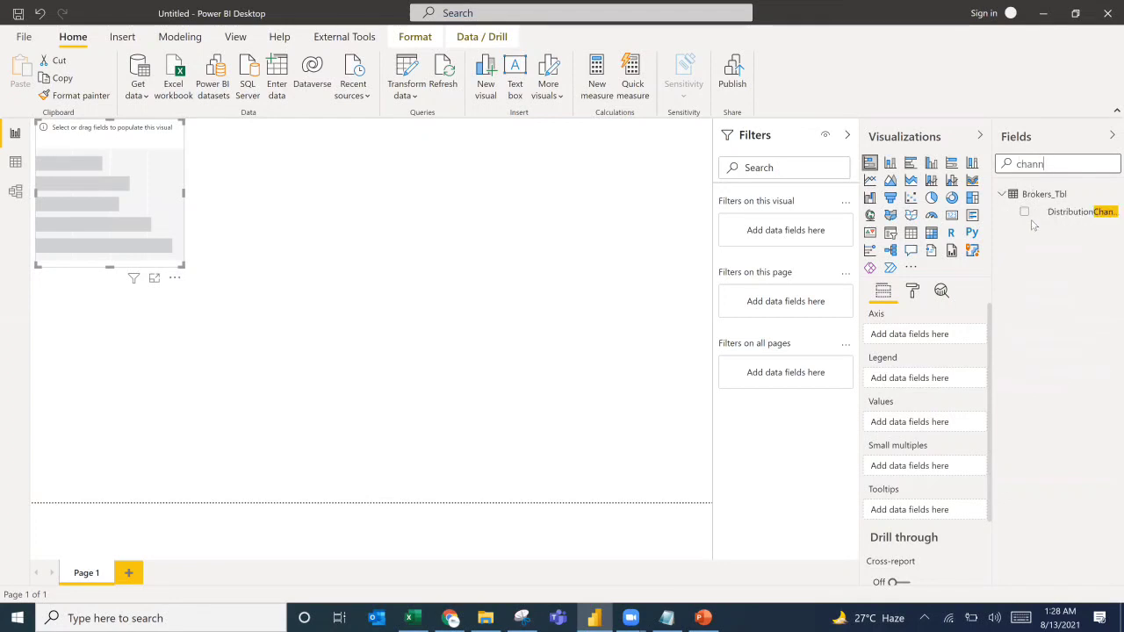
left_click(1025, 213)
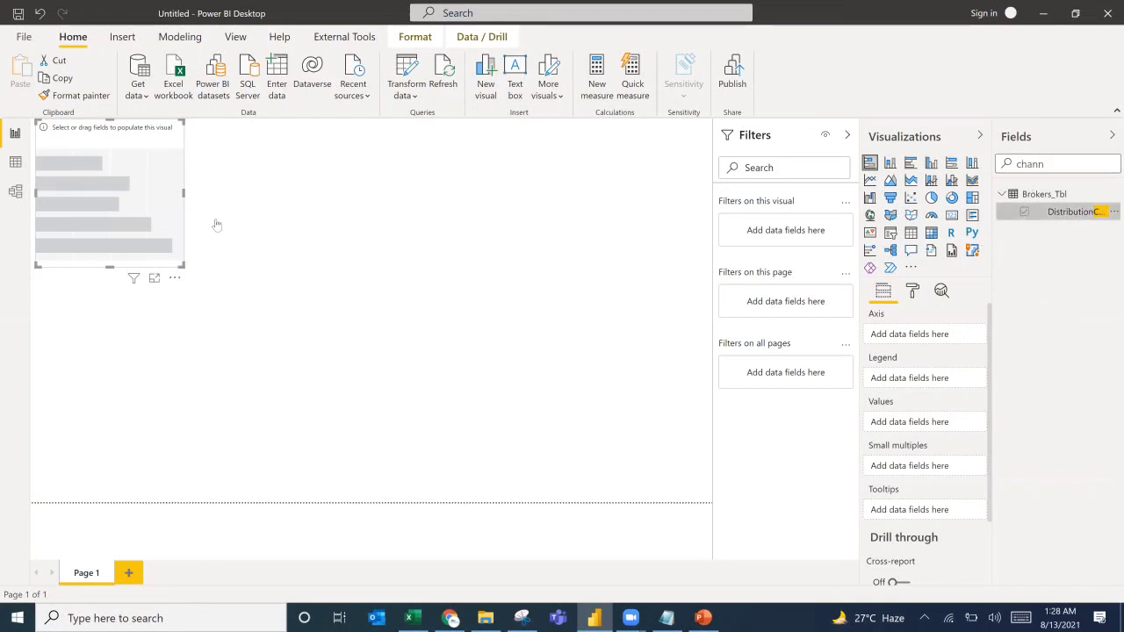
left_click_drag(133, 231, 192, 315)
Clear the field search and add ID from ComplainsData_Tbl to the bar chart's values.
left_click(1059, 166)
key("ctrl+a")
key("BackSpace")
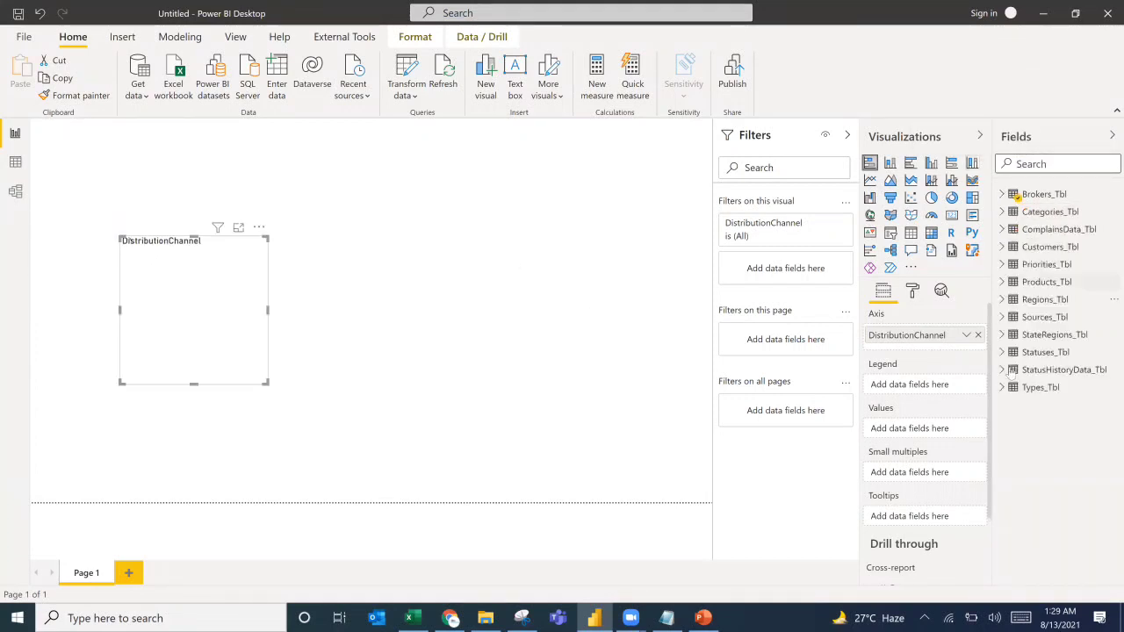
left_click(1002, 229)
left_click_drag(1051, 457, 876, 439)
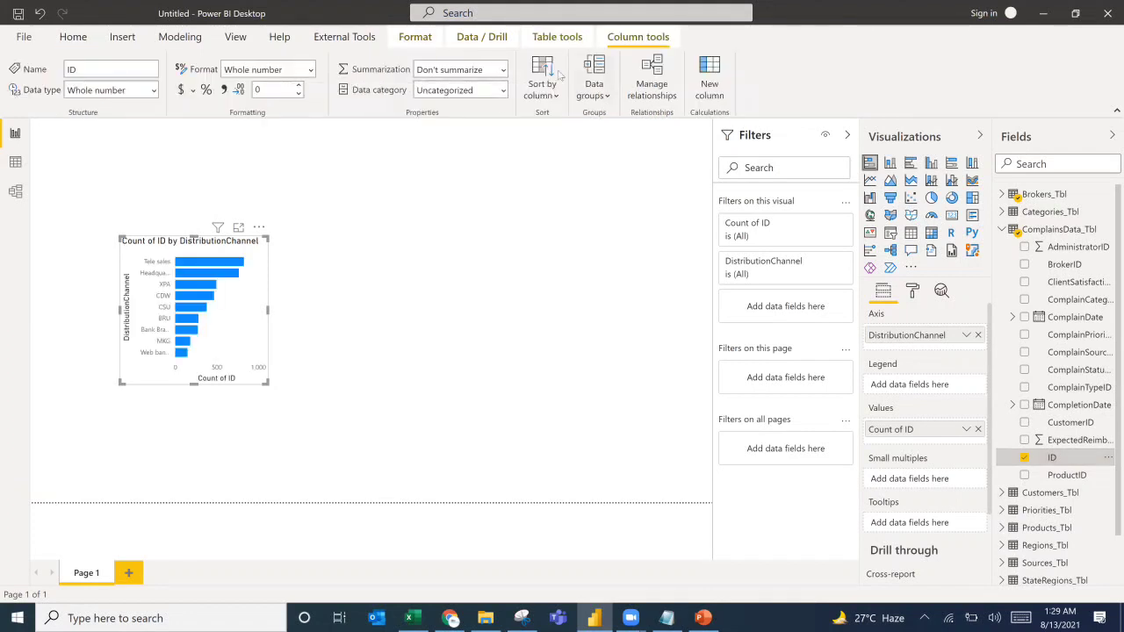
Set the ID column's default summarization to Count (Distinct), and re-add ID to the bar chart's values to use it.
left_click(503, 70)
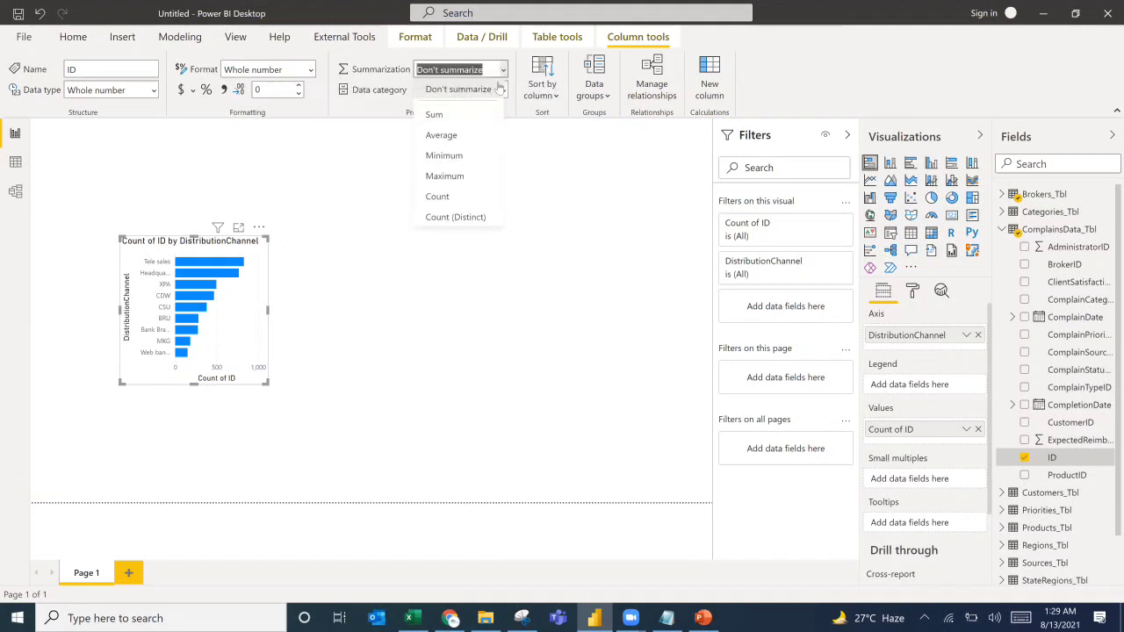
left_click(469, 222)
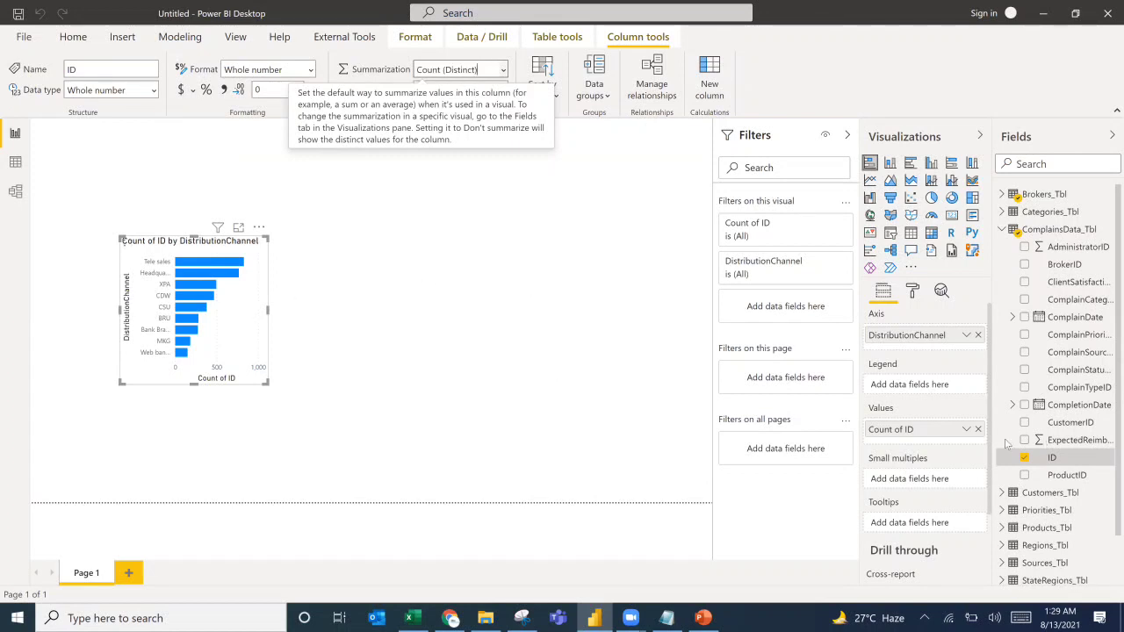
left_click(358, 334)
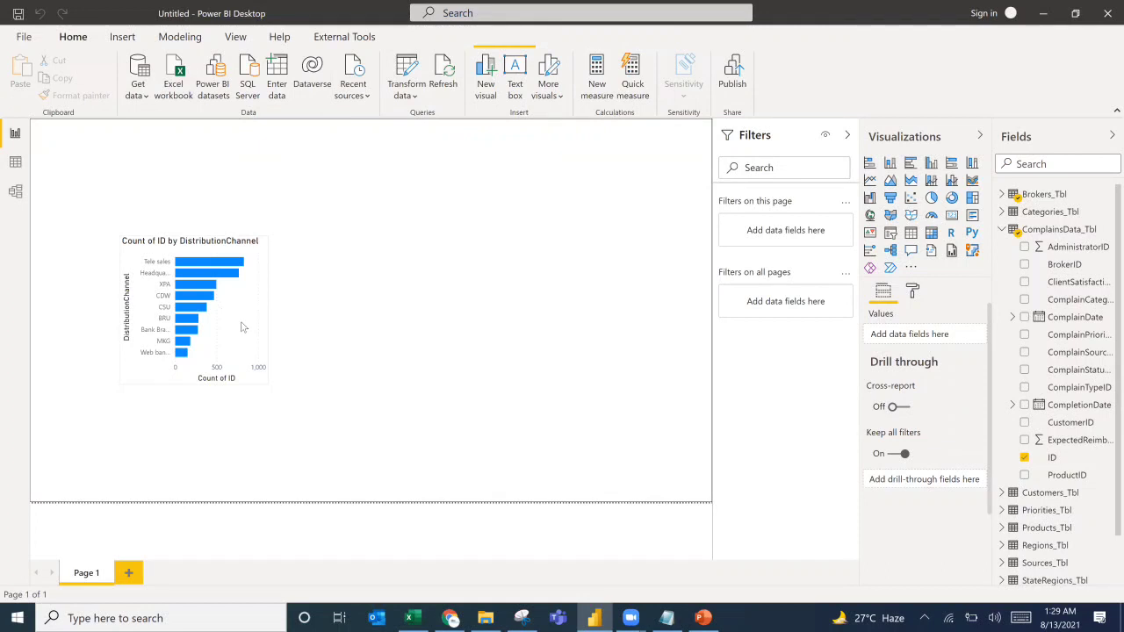
left_click(243, 326)
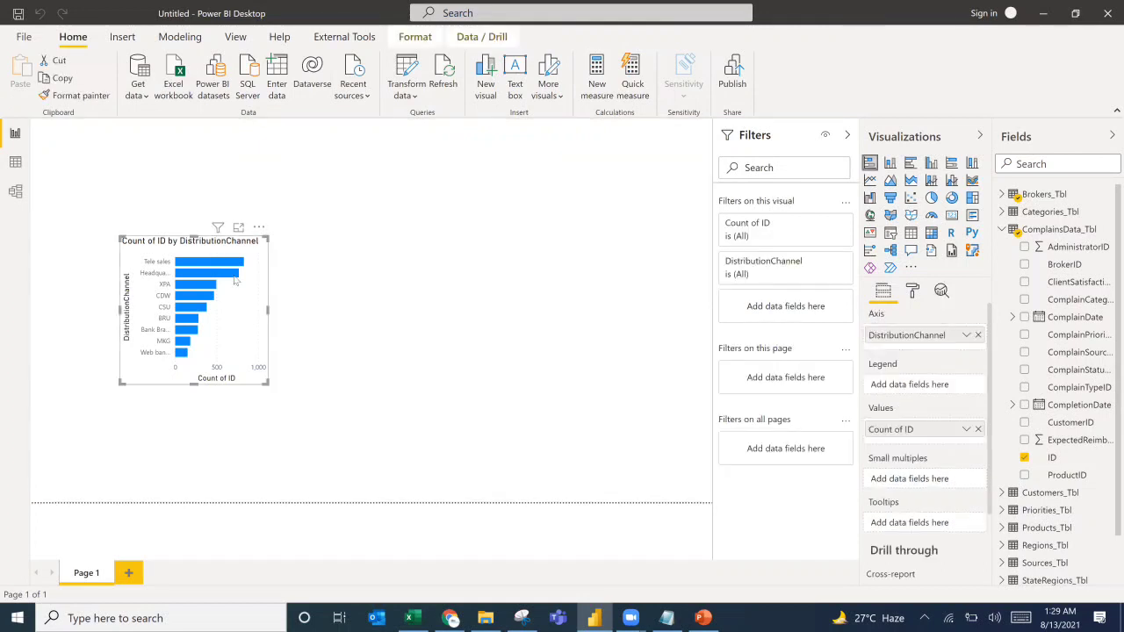
left_click(978, 430)
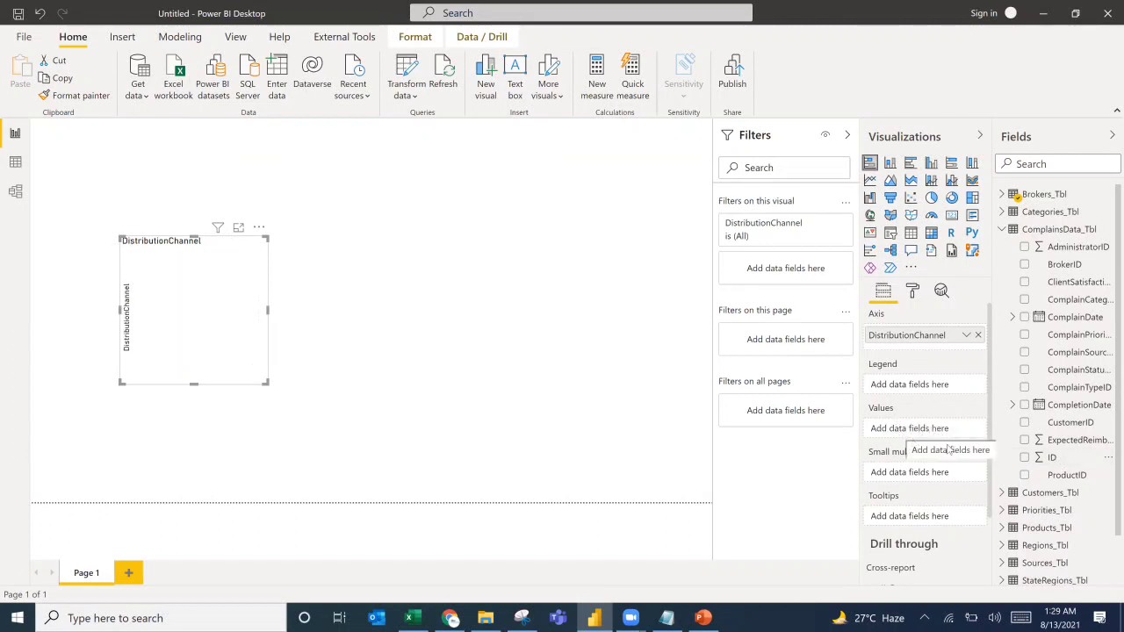
left_click_drag(1037, 461, 904, 427)
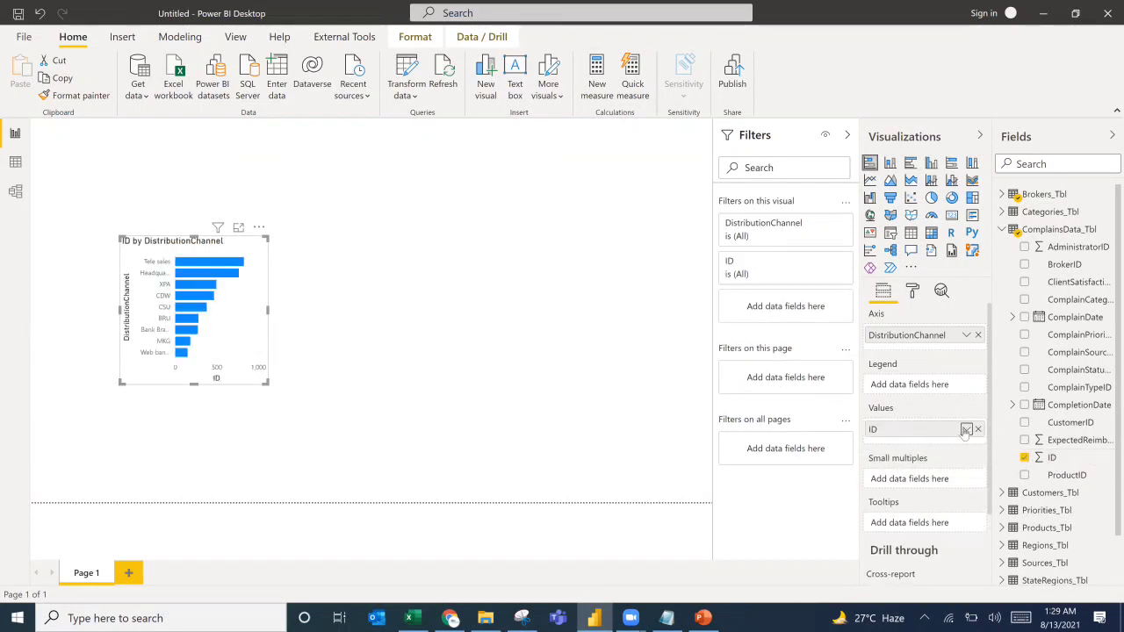
left_click(966, 429)
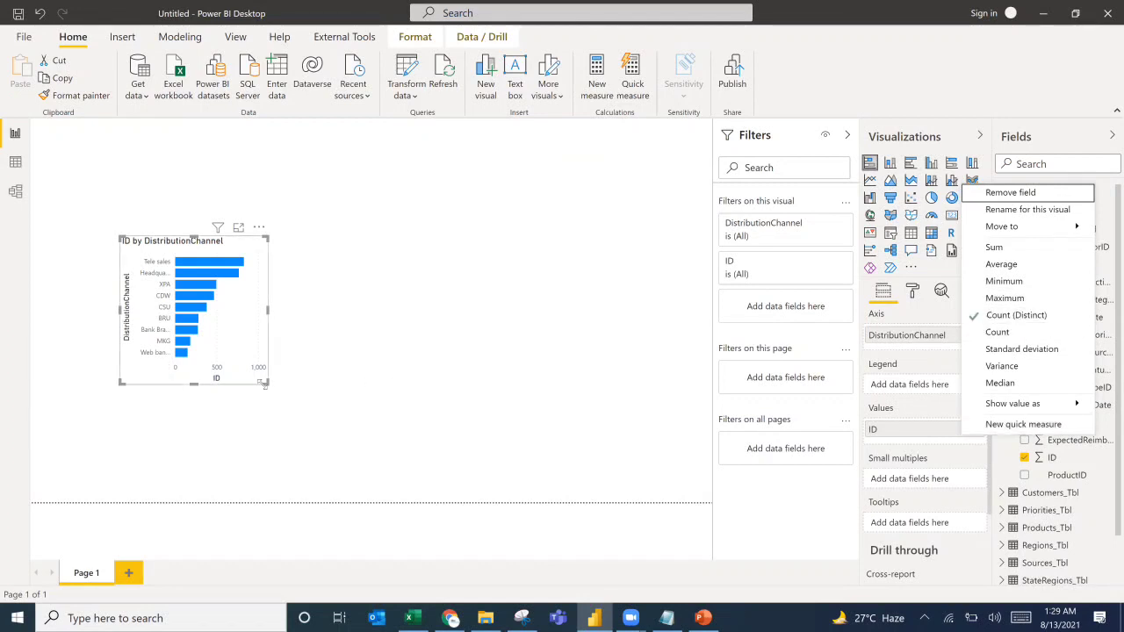
Enlarge the distribution channel bar chart in both directions and position it near the left edge of the report page.
left_click_drag(262, 385, 338, 453)
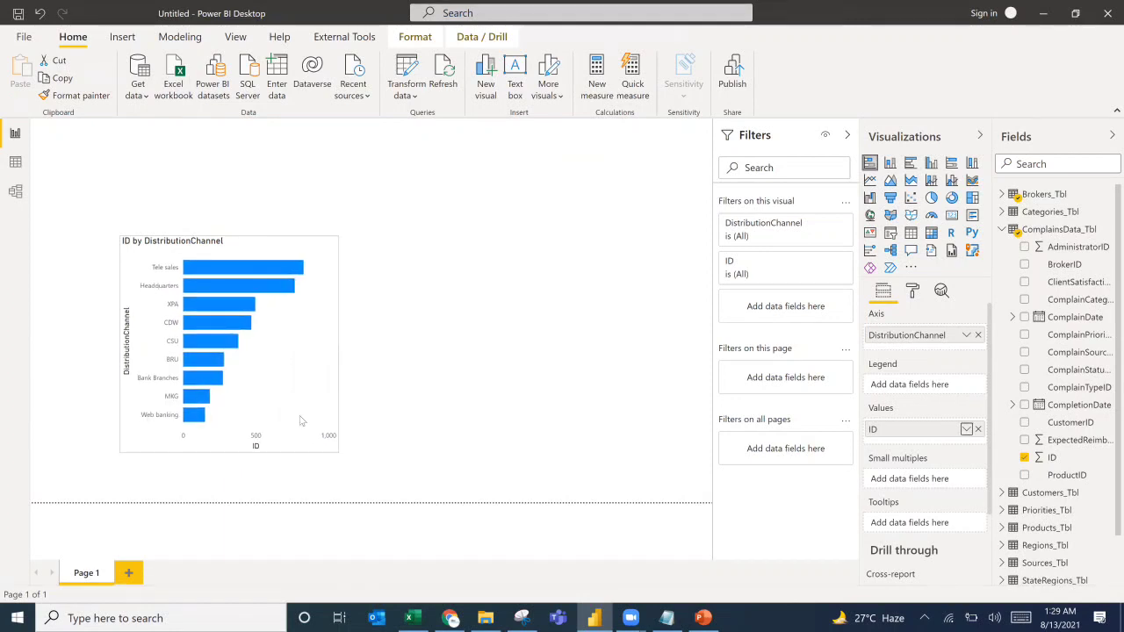
left_click_drag(299, 420, 225, 386)
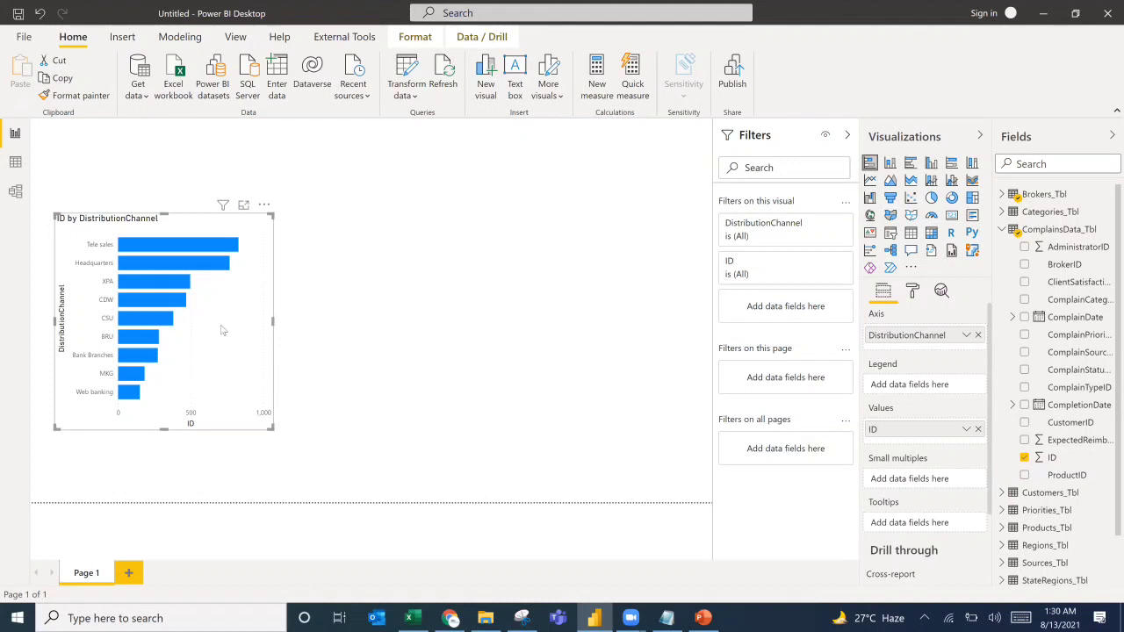
left_click_drag(165, 444, 167, 463)
left_click_drag(162, 211, 163, 195)
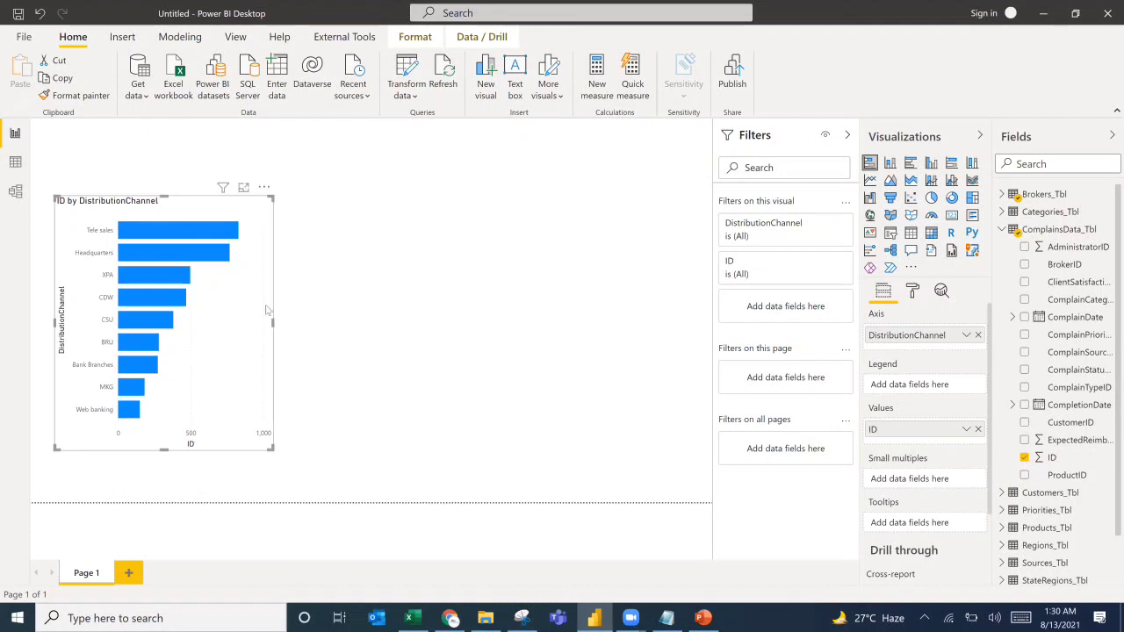
left_click(319, 300)
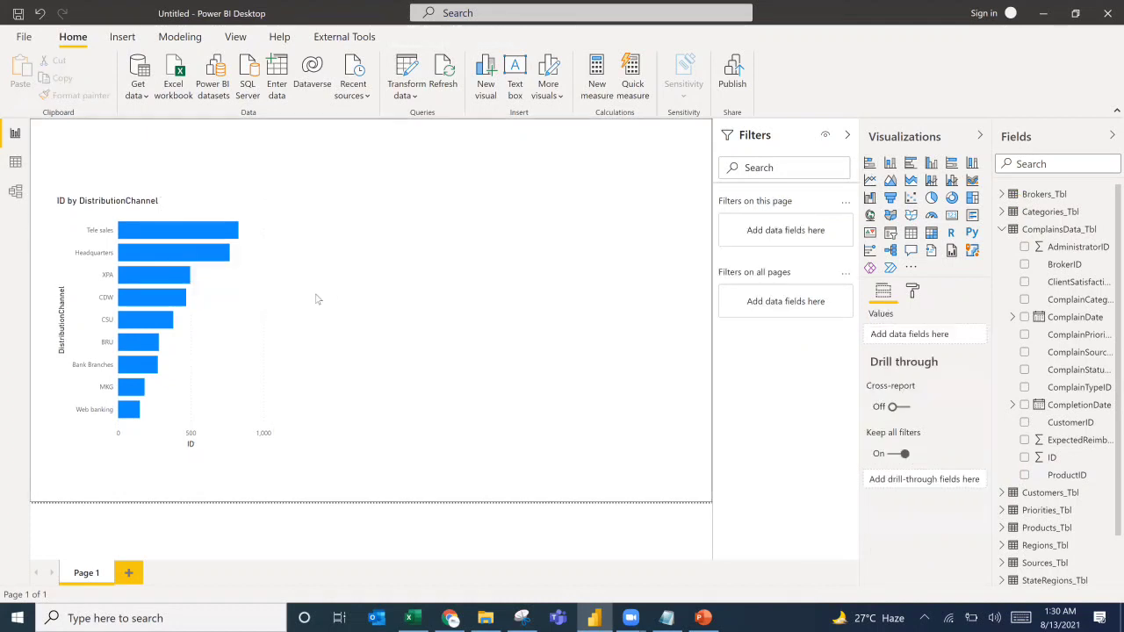
left_click(121, 209)
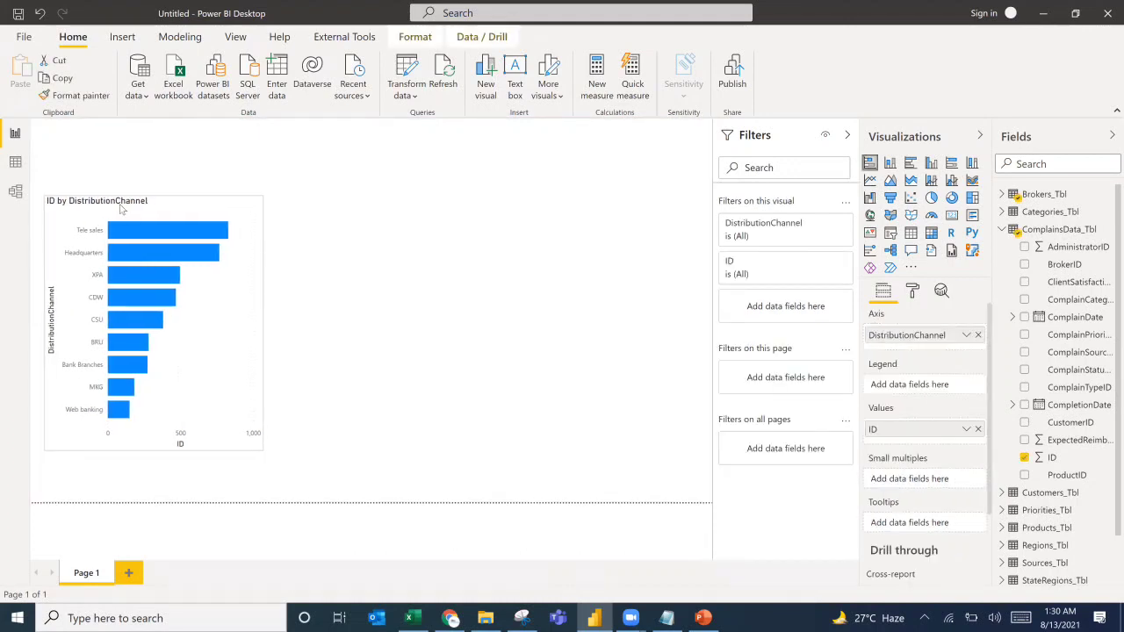
left_click_drag(121, 209, 121, 203)
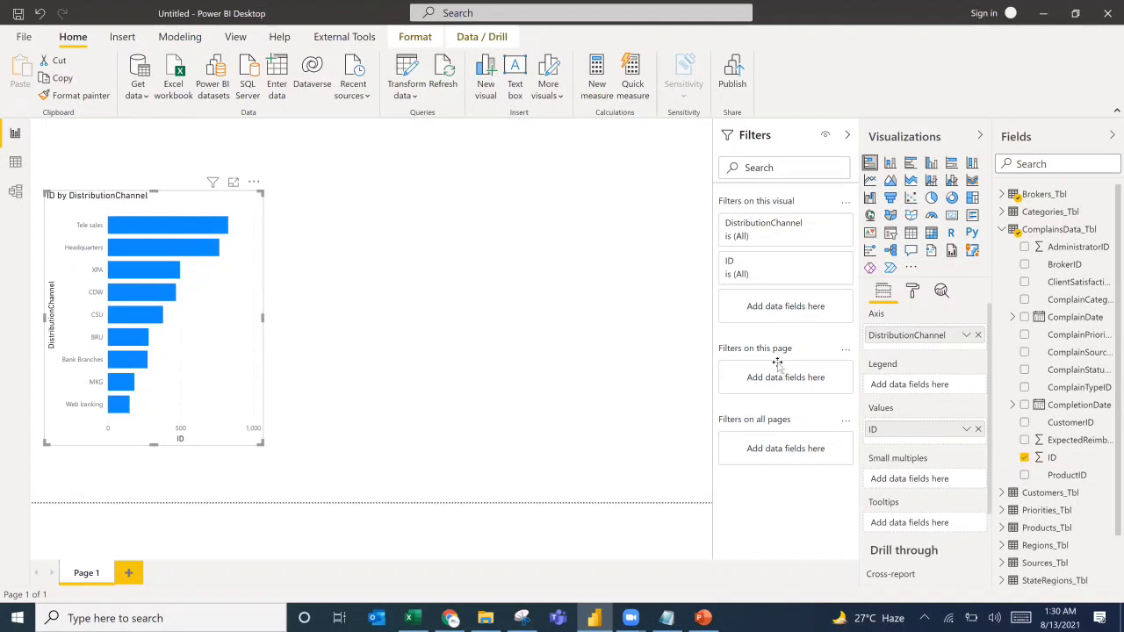
Check the reference dashboard in PowerPoint, and display the ComplainsData_Tbl rows back in Power BI with the ExpectedReimbursement column selected.
key("alt+Tab")
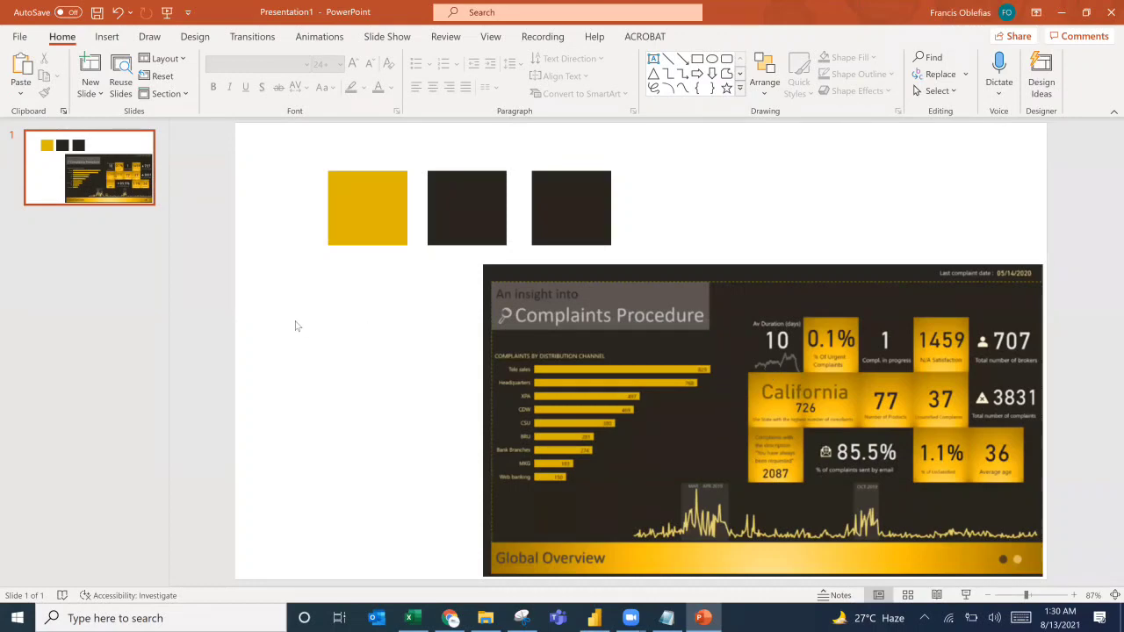
key("alt+Tab")
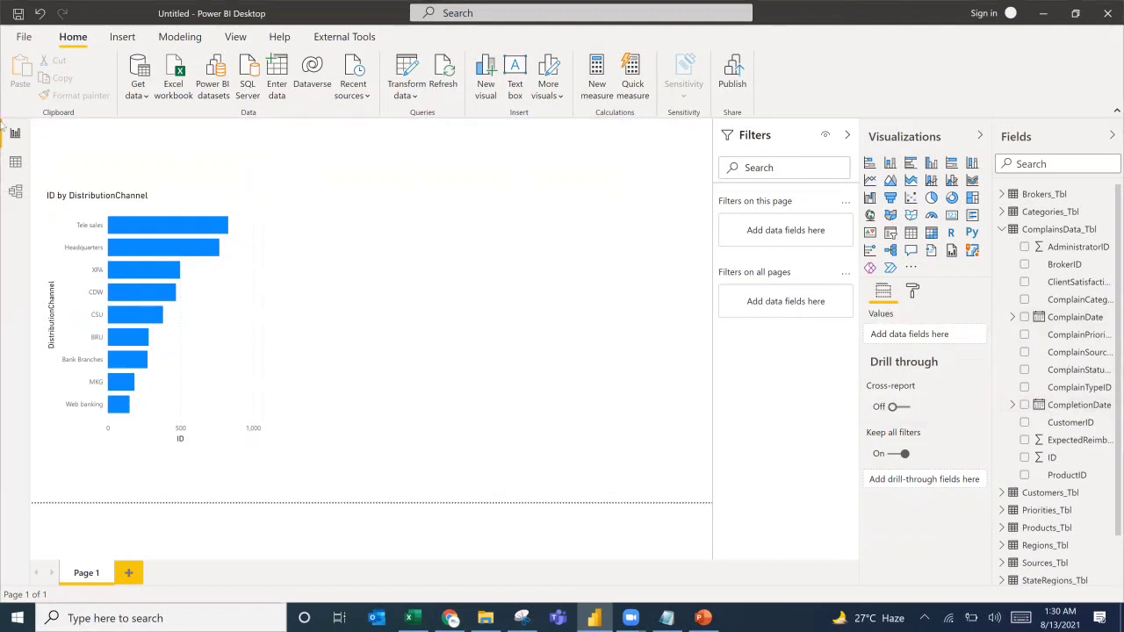
left_click(15, 162)
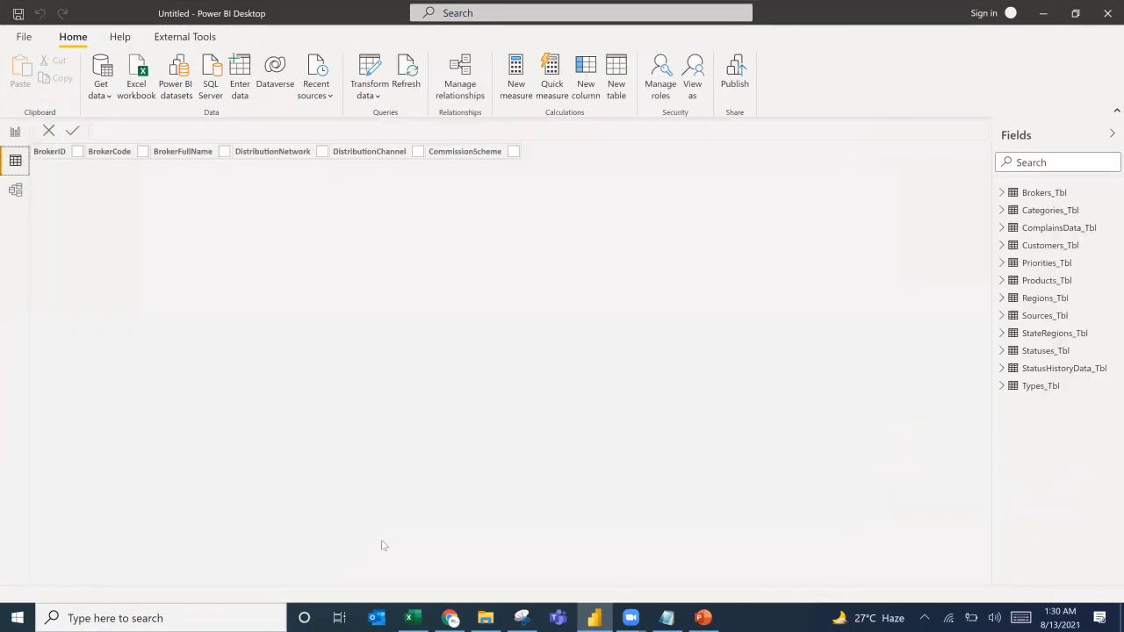
left_click(1034, 231)
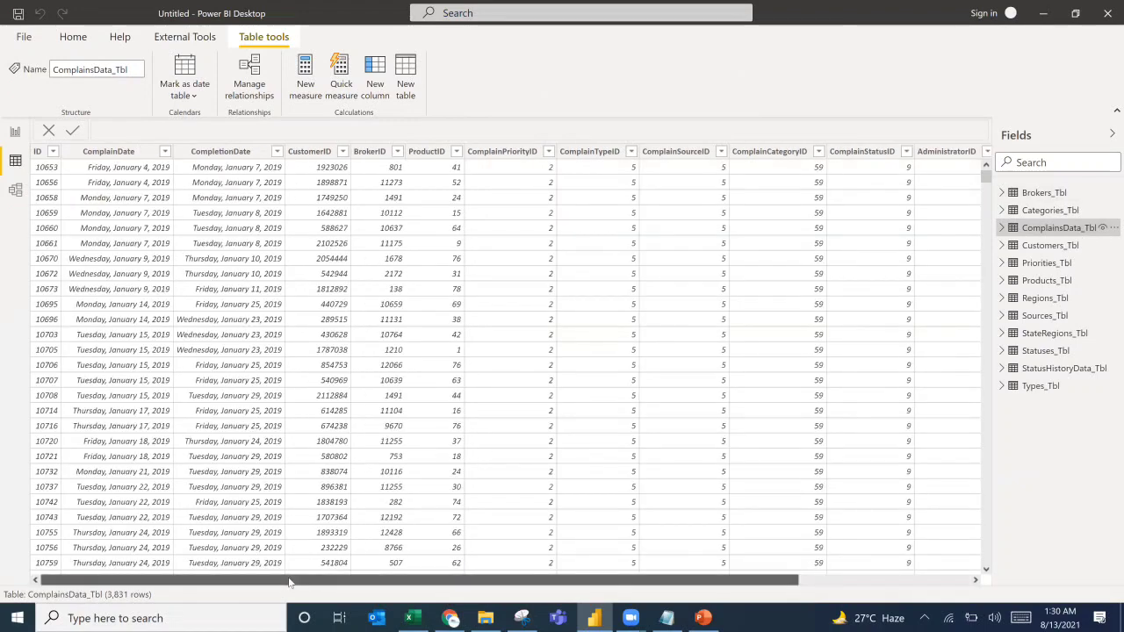
left_click_drag(289, 582, 252, 605)
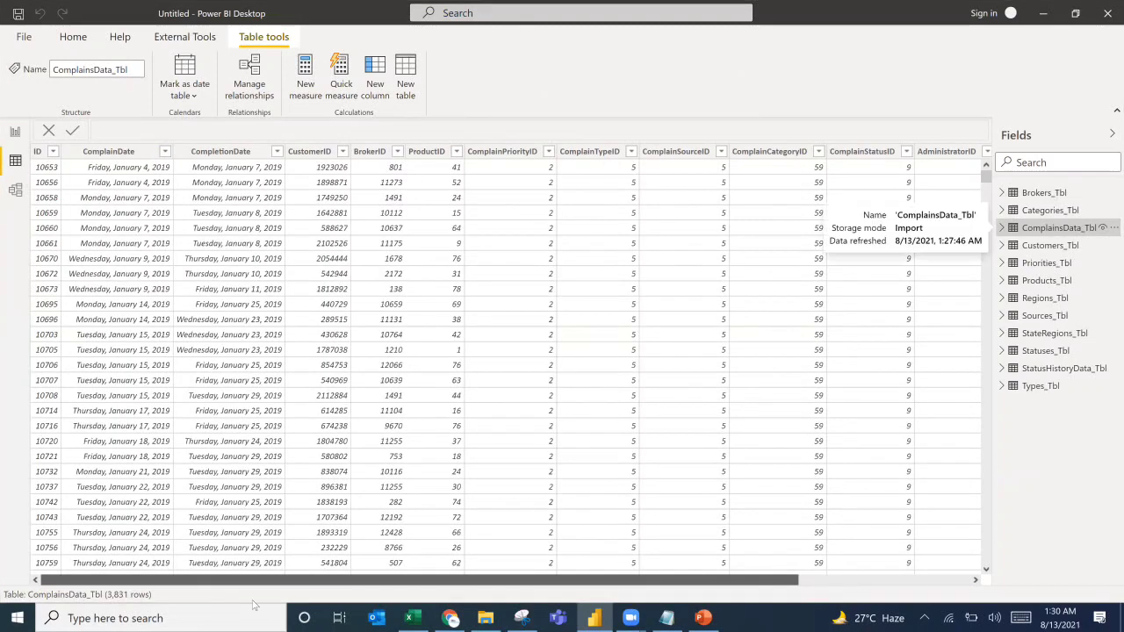
left_click_drag(864, 618, 907, 619)
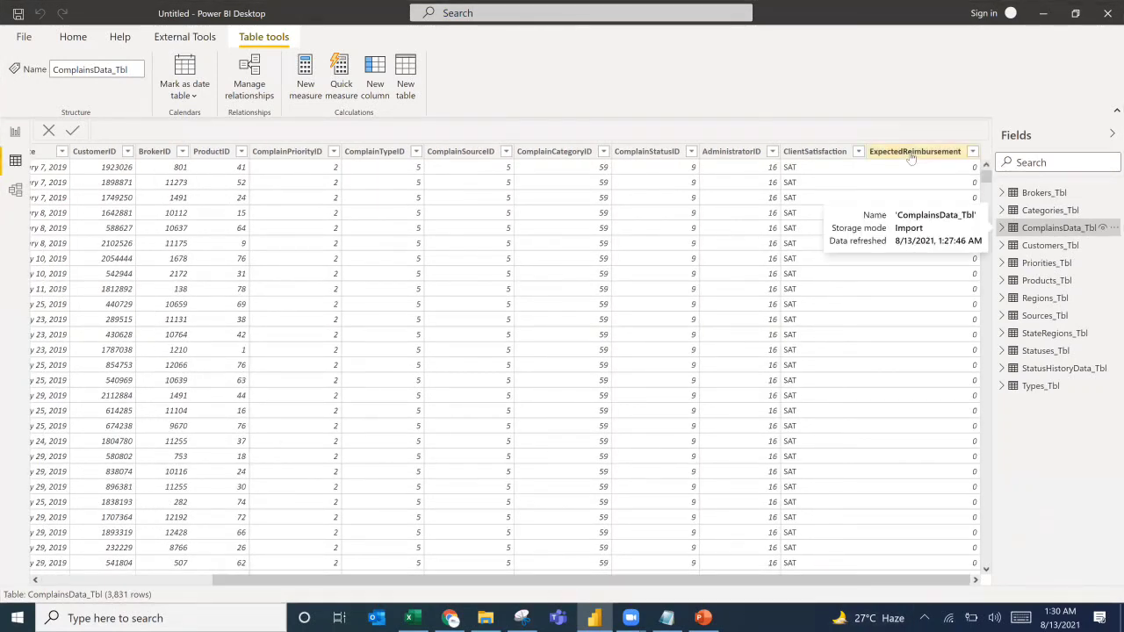
left_click(902, 190)
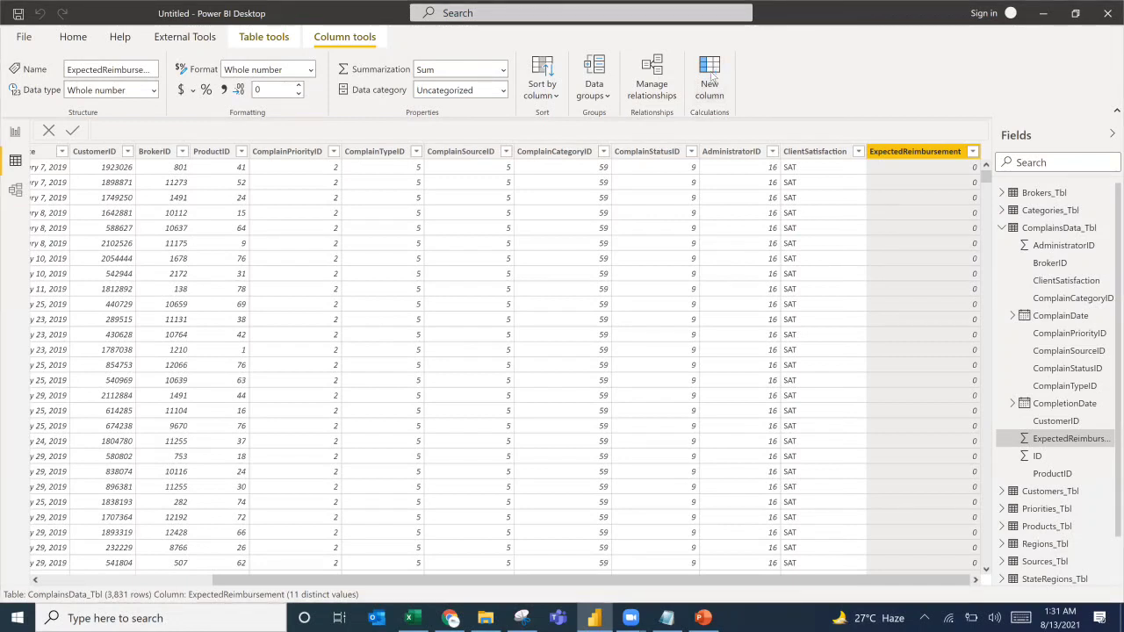
Add a calculated column named NOD Completed to ComplainsData_Tbl, and begin its formula with the DATEDIFF function.
left_click(709, 79)
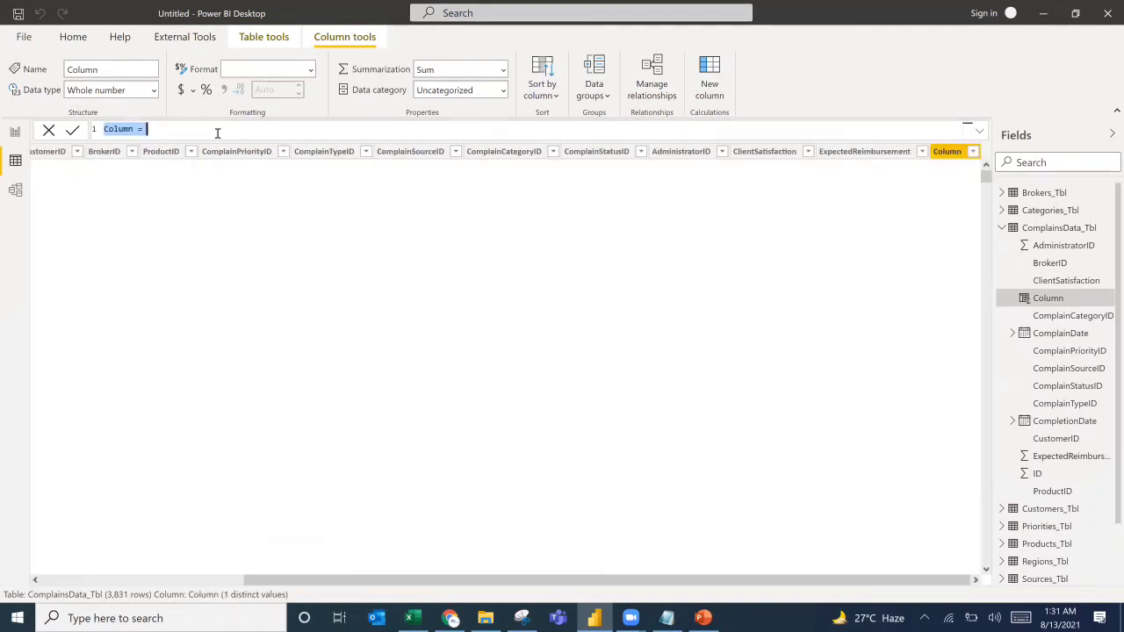
type("NOD Completed")
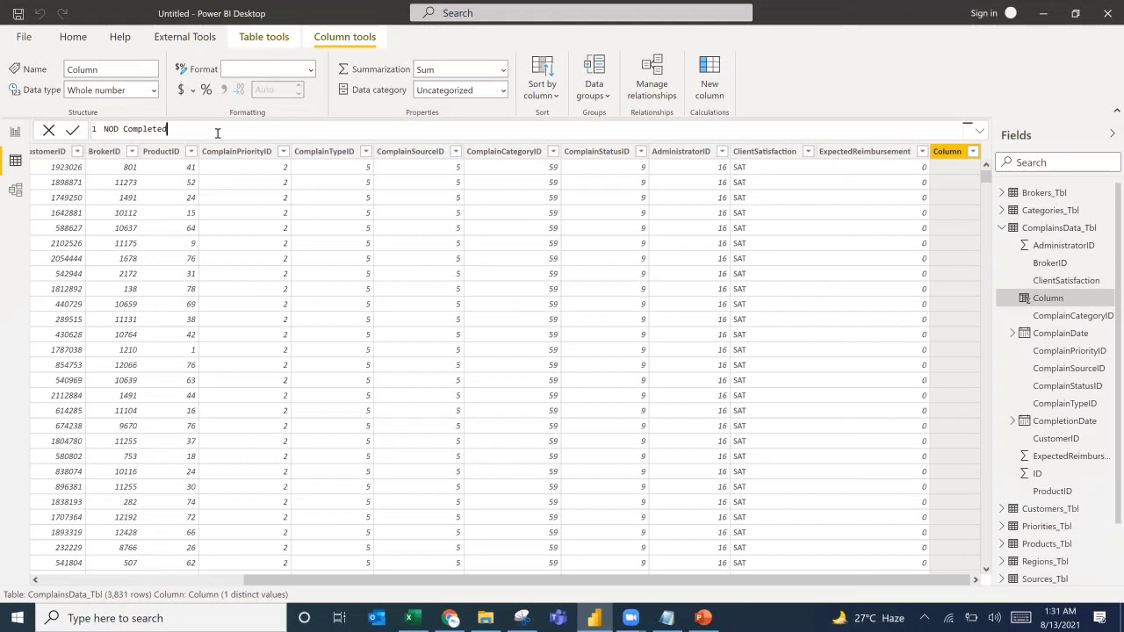
type("=dateDIFF(")
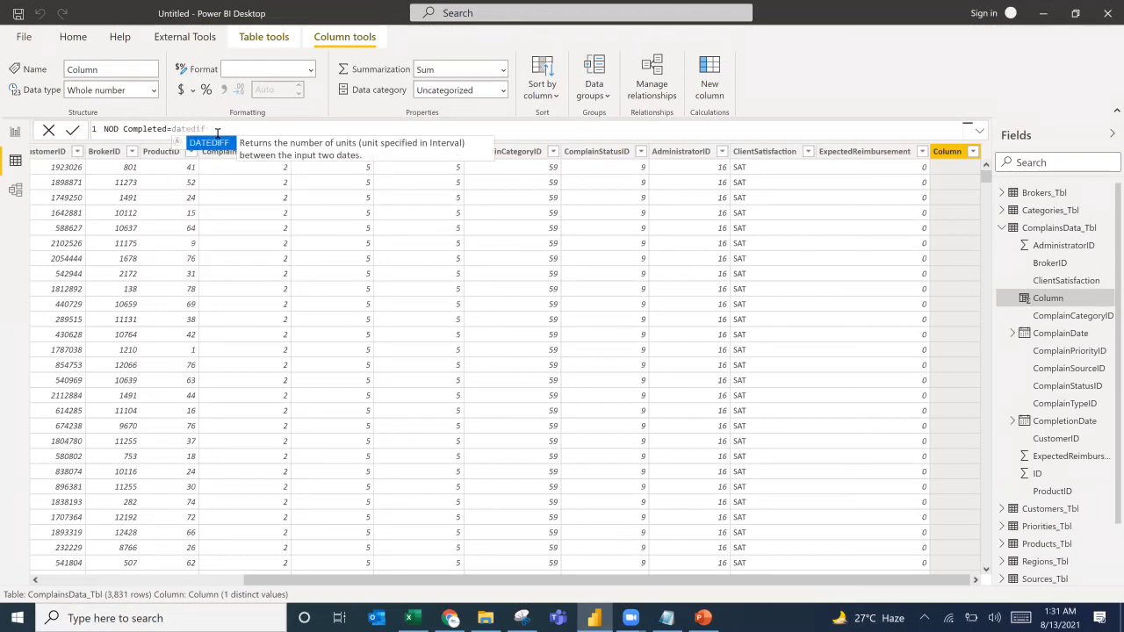
key("Tab")
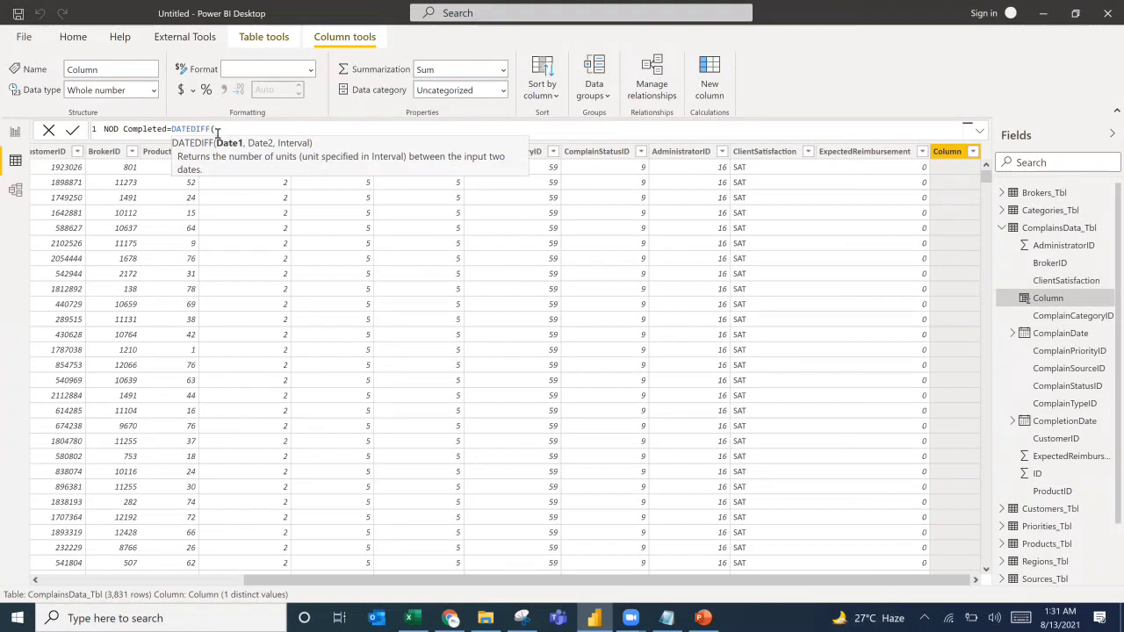
Complete the NOD Completed formula with ComplainDate, CompletionDate and the DAY interval, and commit it.
type("Compalain date")
key("BackSpace")
key("BackSpace")
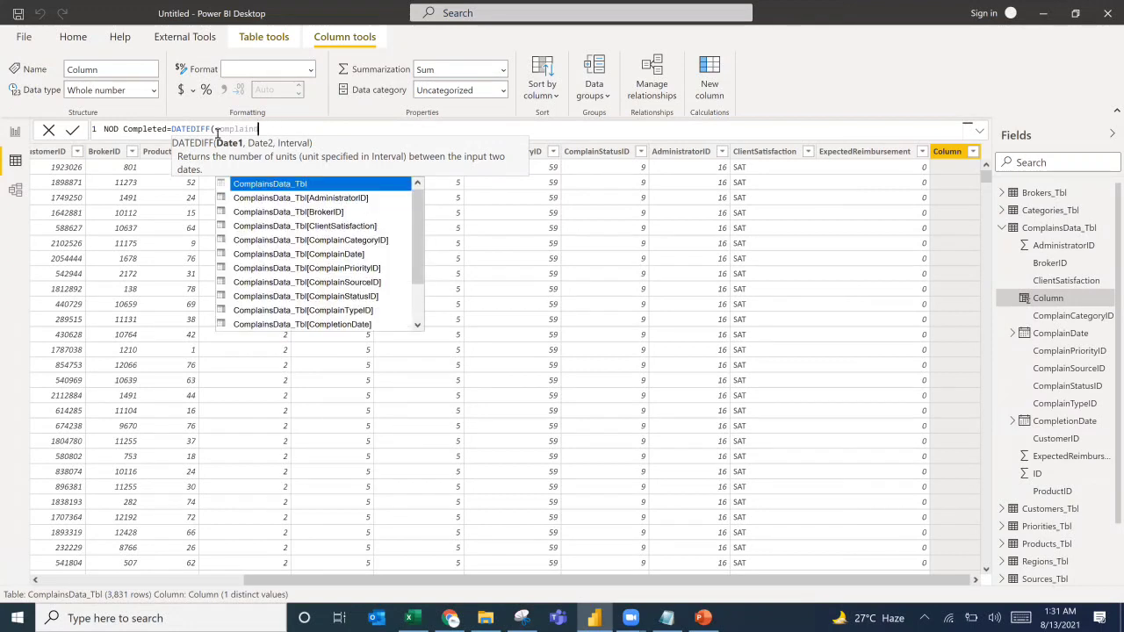
type("date")
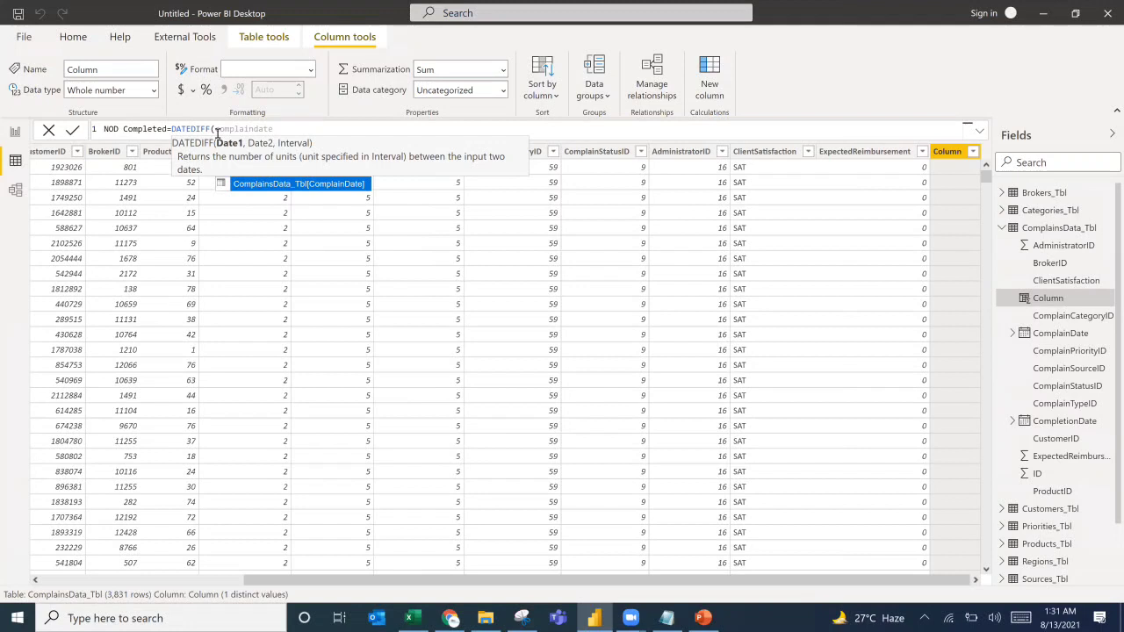
key("Tab")
type(",")
type("completion")
key("Tab")
type(",")
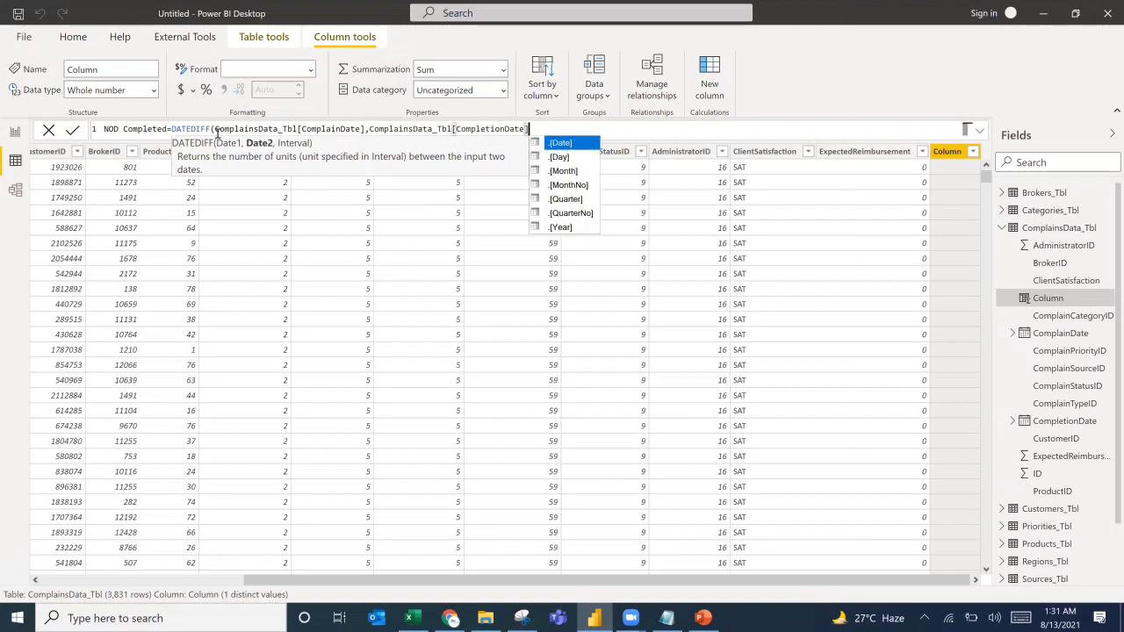
key("Tab")
type(")")
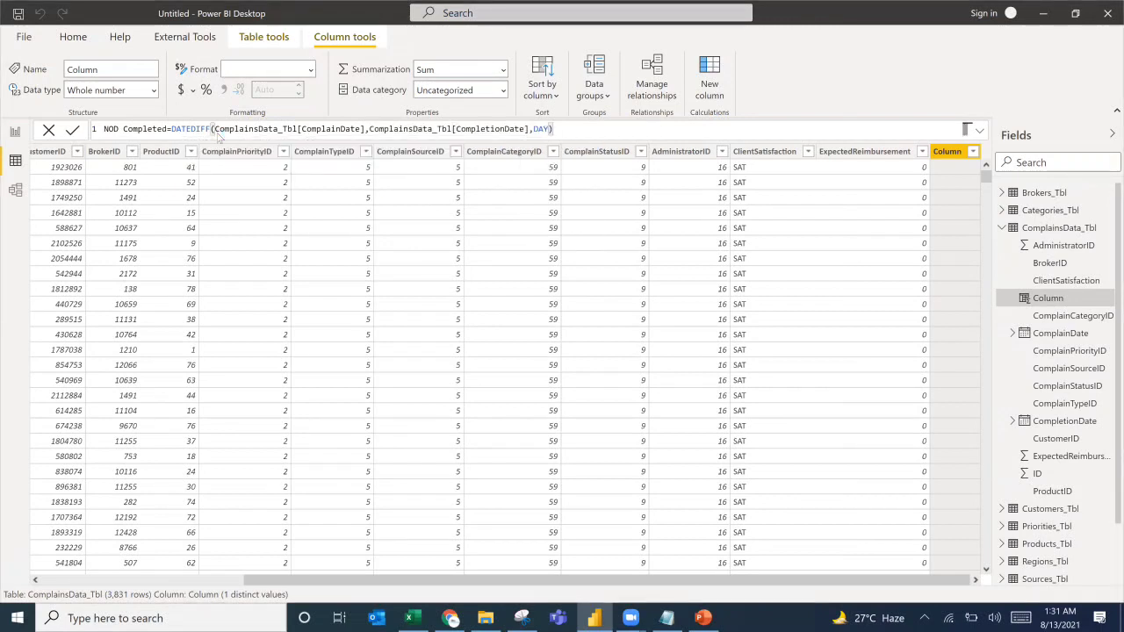
key("Return")
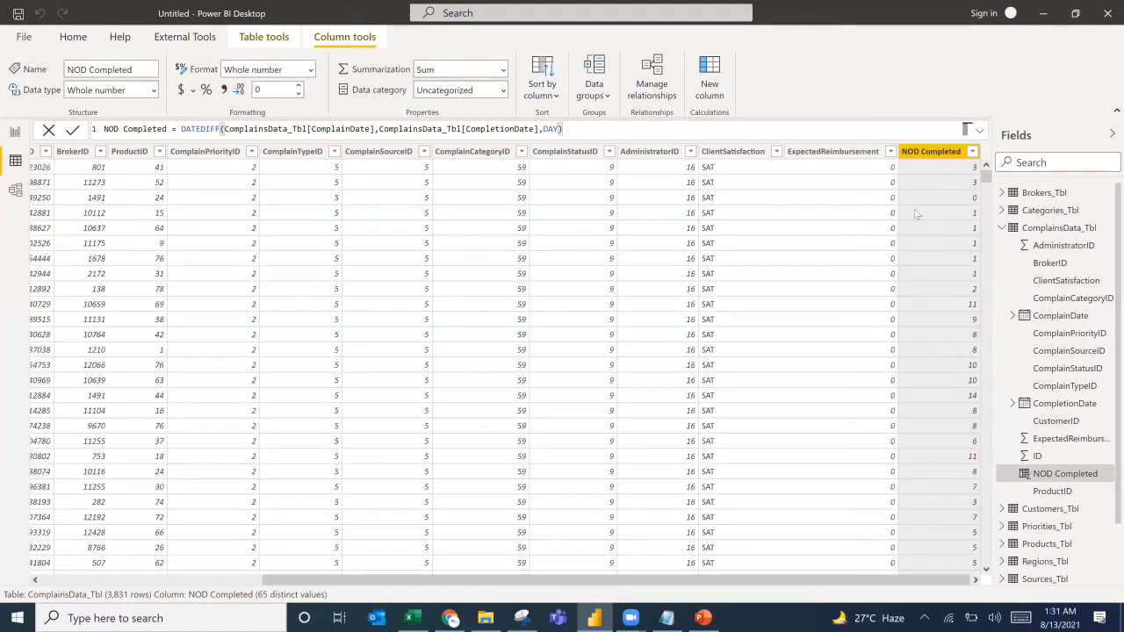
Return to the report page and add a card visual, shrunk and placed beside the distribution channel bar chart.
left_click(15, 134)
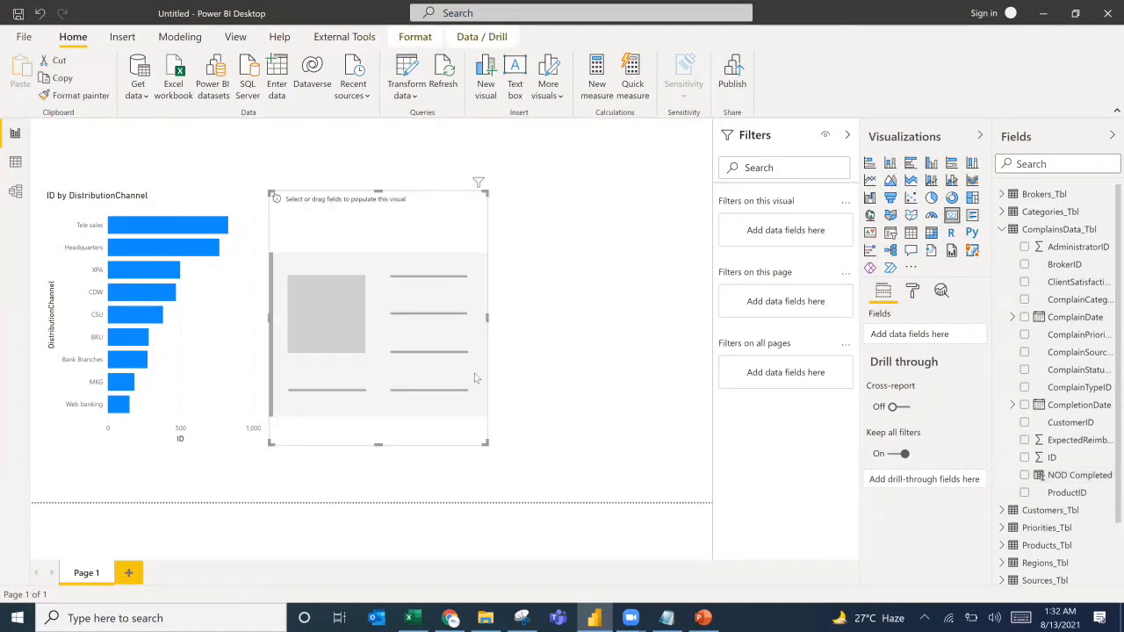
left_click_drag(484, 442, 383, 272)
left_click_drag(327, 238, 342, 216)
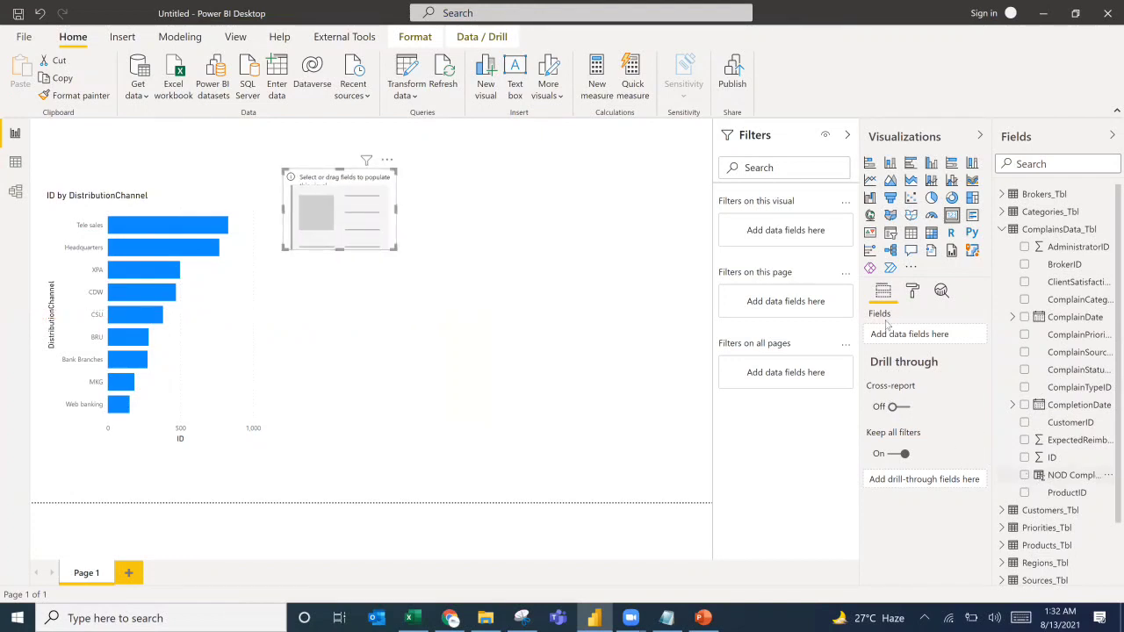
Show the average of NOD Completed on the card, and compare it with the reference dashboard in PowerPoint.
left_click_drag(886, 332, 920, 345)
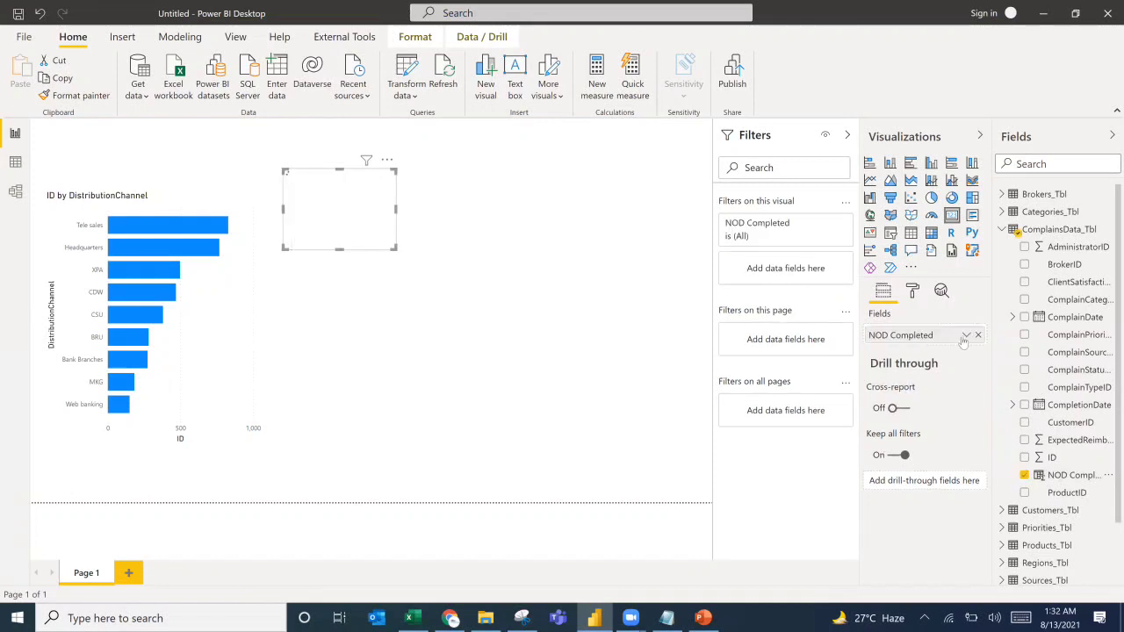
left_click(966, 334)
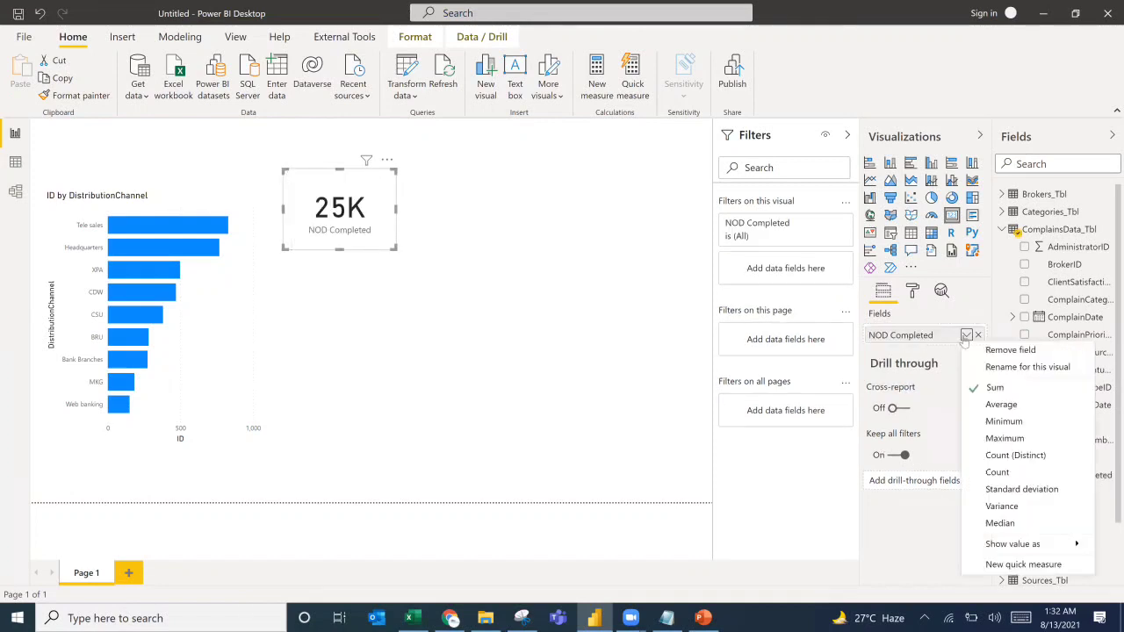
left_click(998, 406)
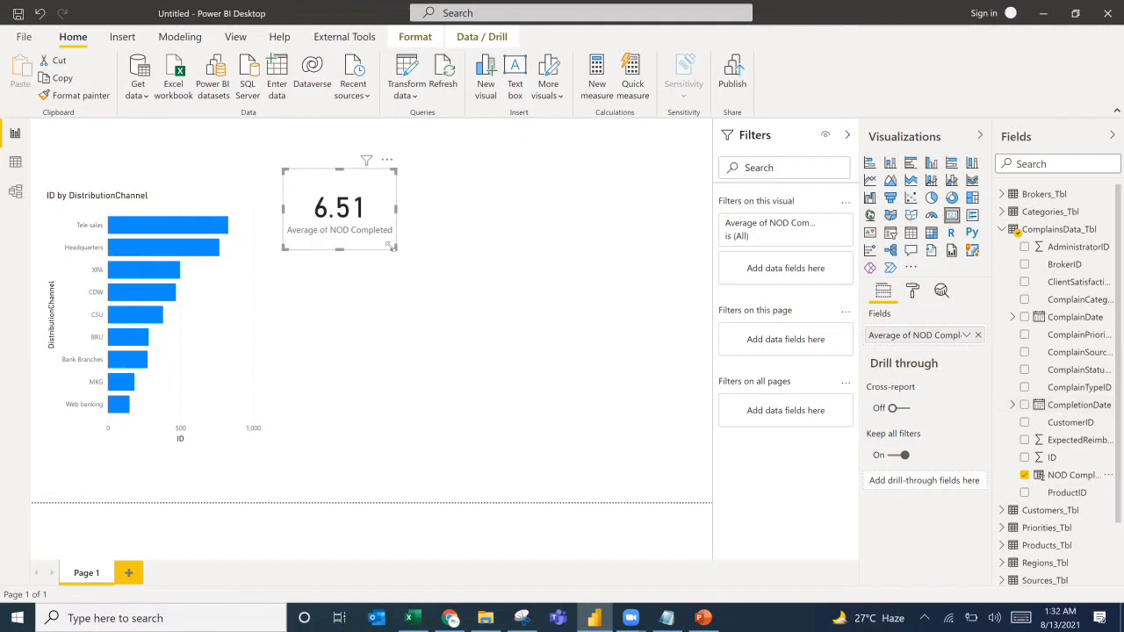
left_click_drag(345, 183, 359, 184)
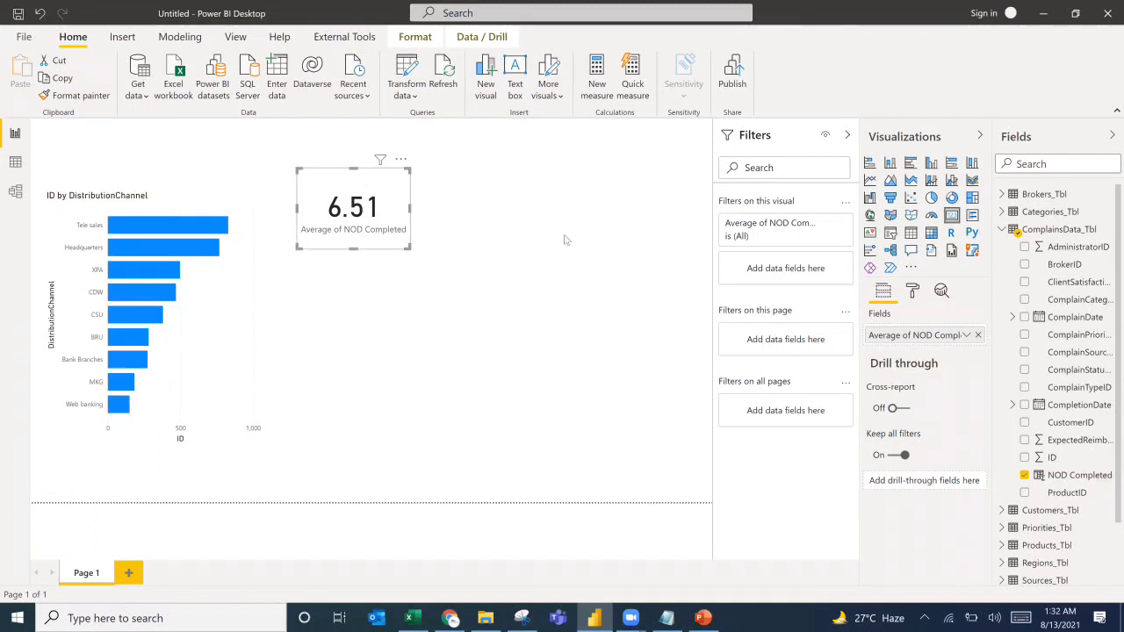
key("alt+Tab")
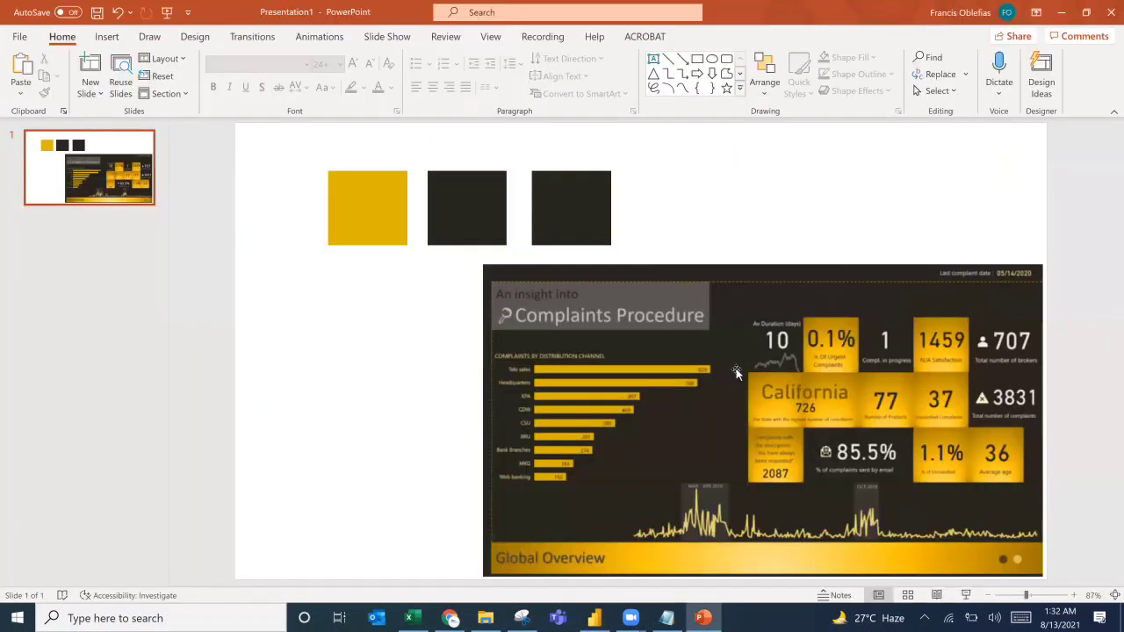
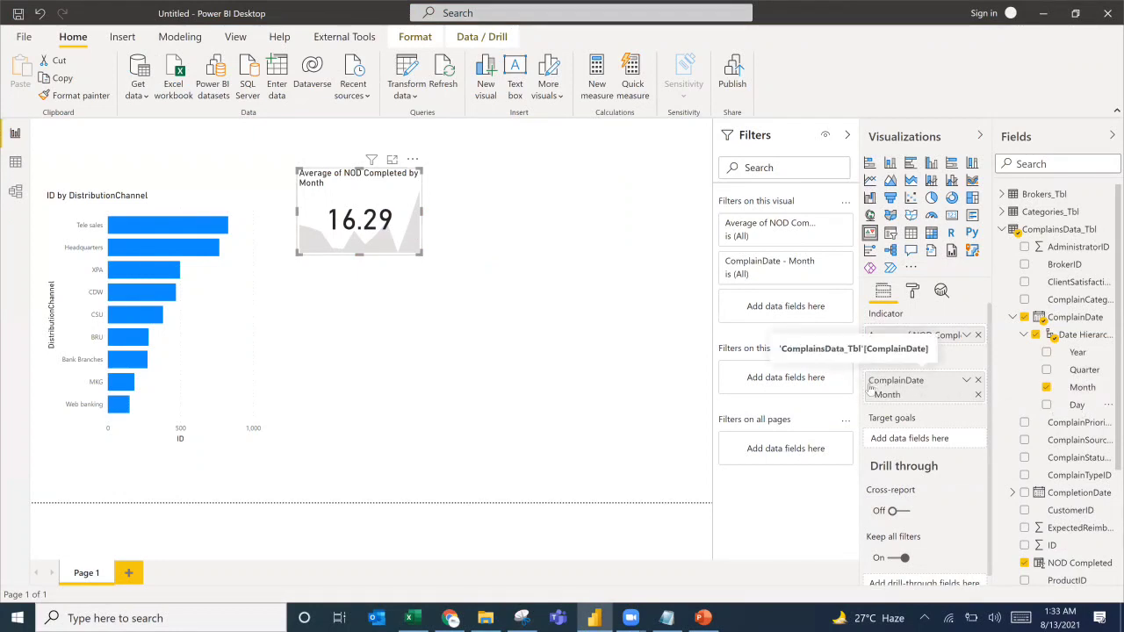
Replace Month with Day from ComplainDate on the KPI's trend axis, and delete the stray Day table from the page.
left_click(978, 384)
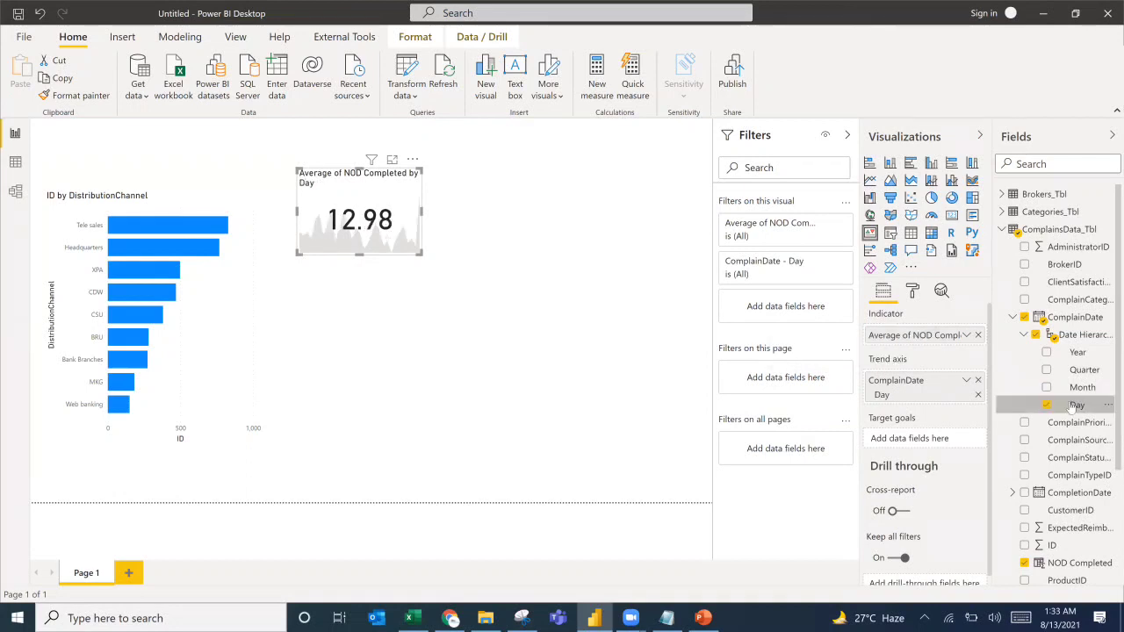
left_click_drag(1072, 407, 698, 489)
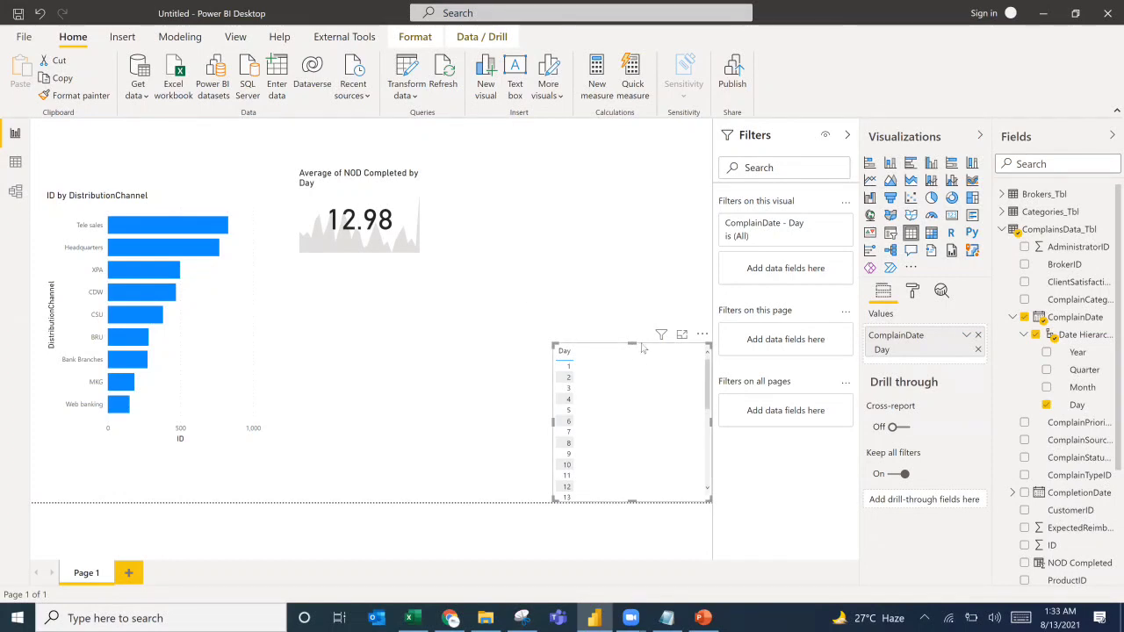
key("Delete")
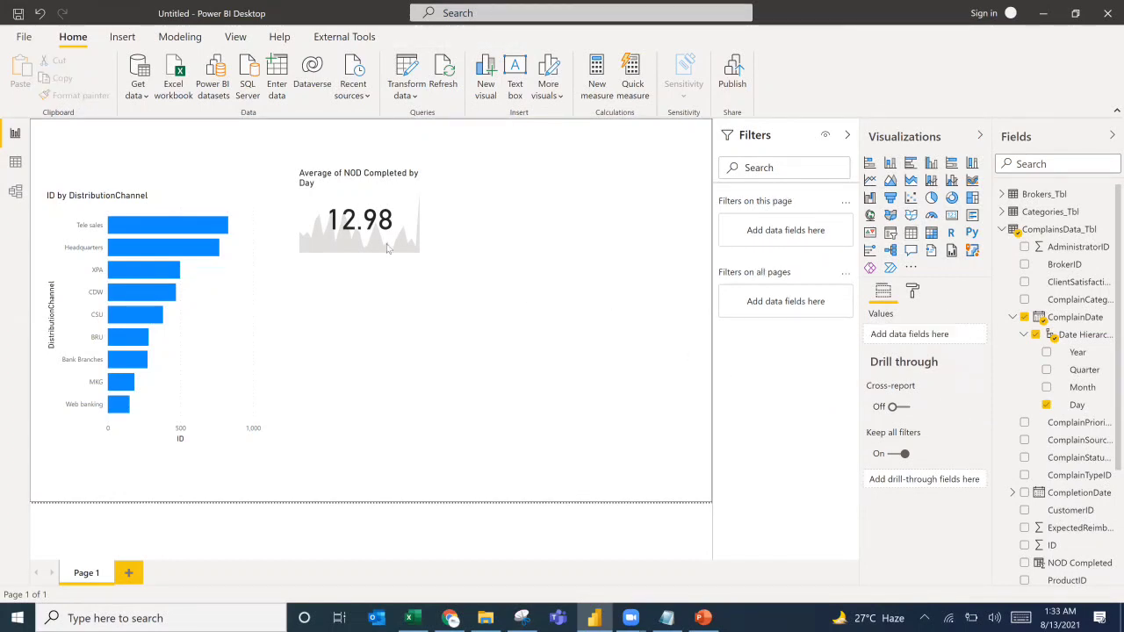
Review the project goals in the Notepad notes, and examine the fields used by the KPI visual.
left_click(366, 187)
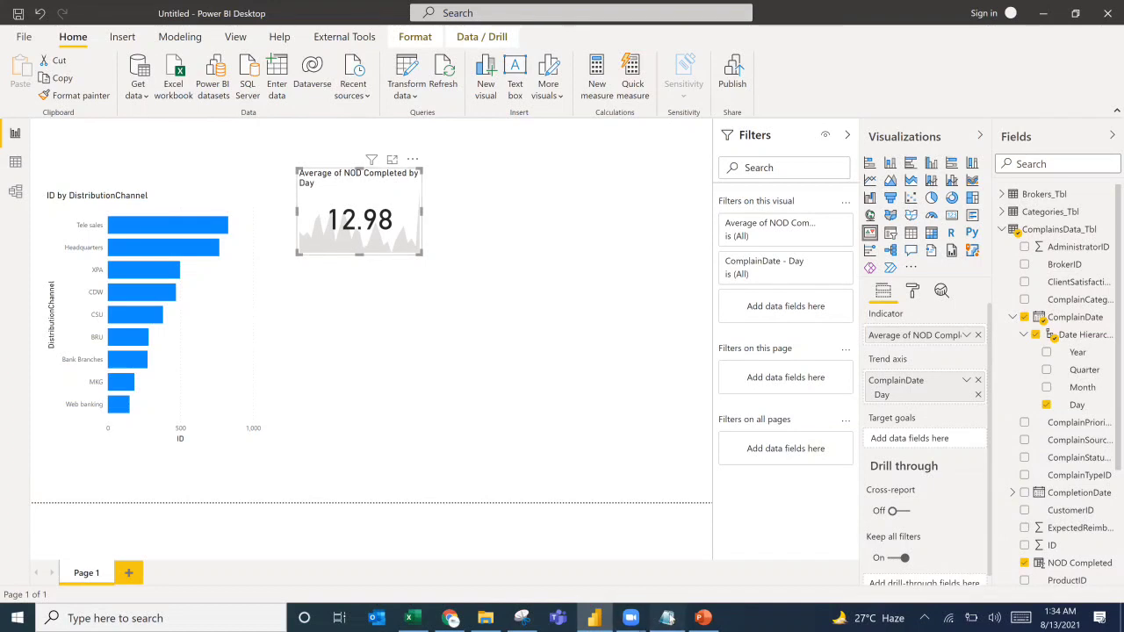
left_click(668, 618)
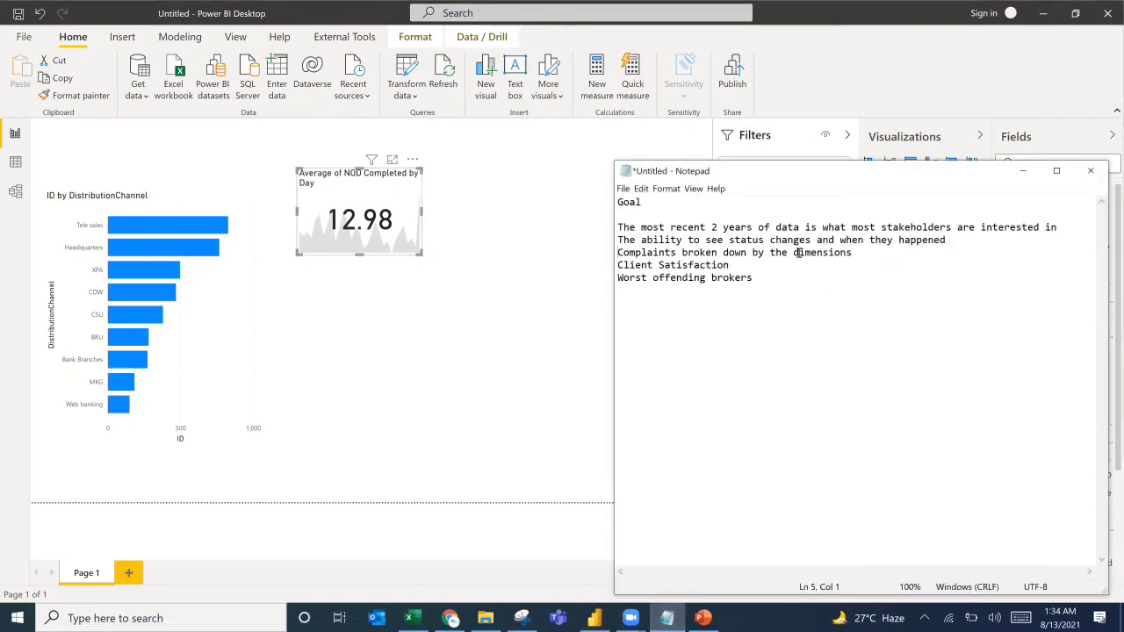
left_click(351, 309)
left_click(578, 298)
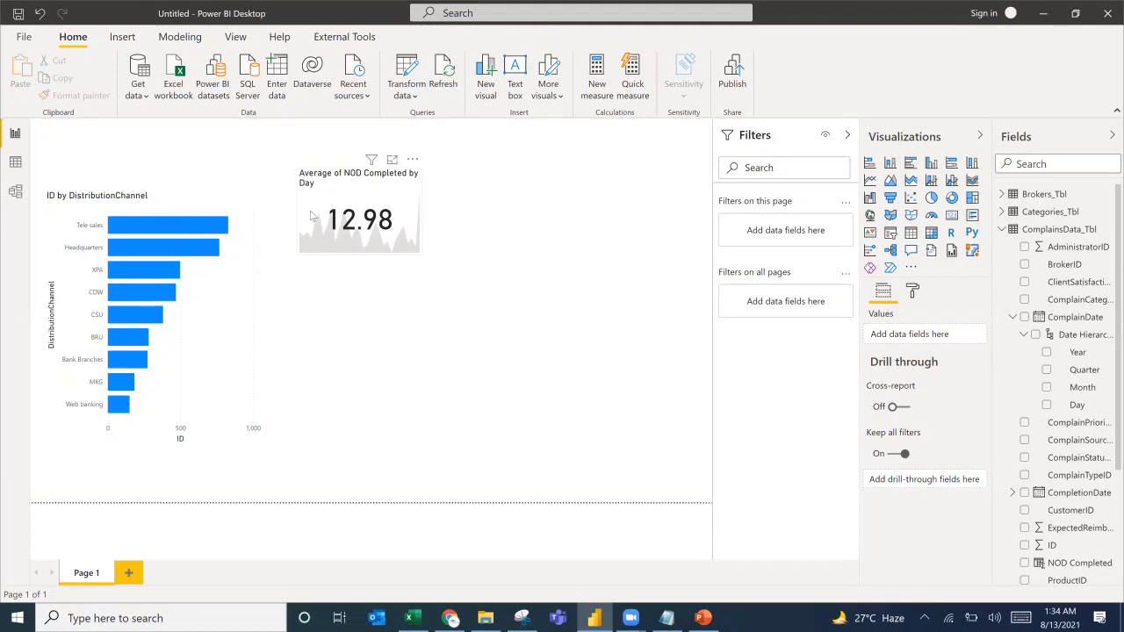
left_click(381, 248)
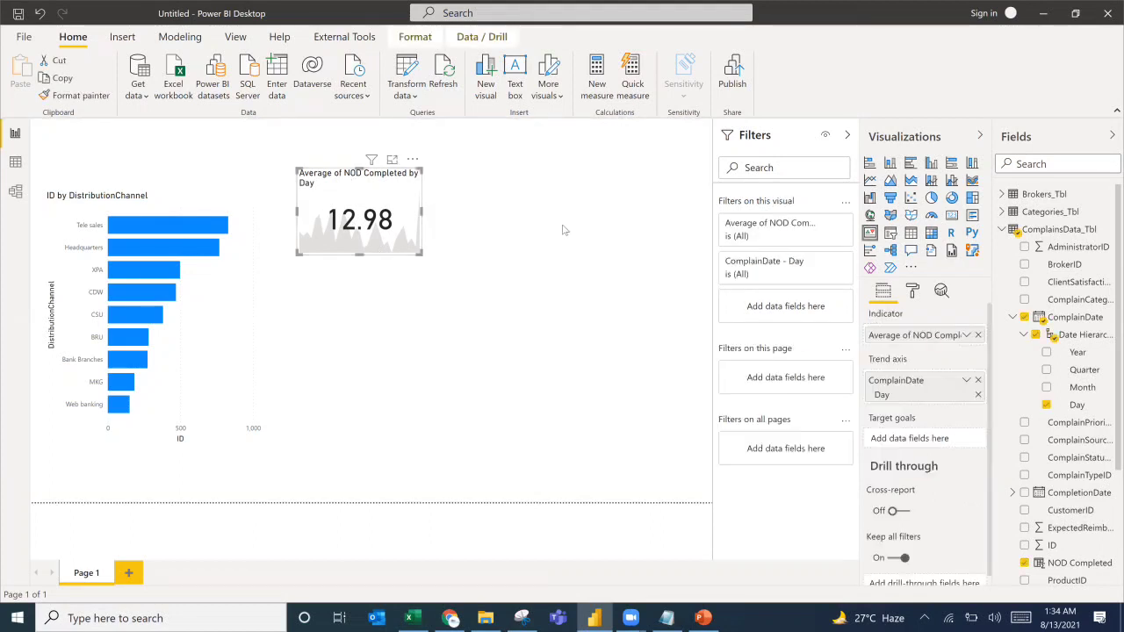
left_click(621, 255)
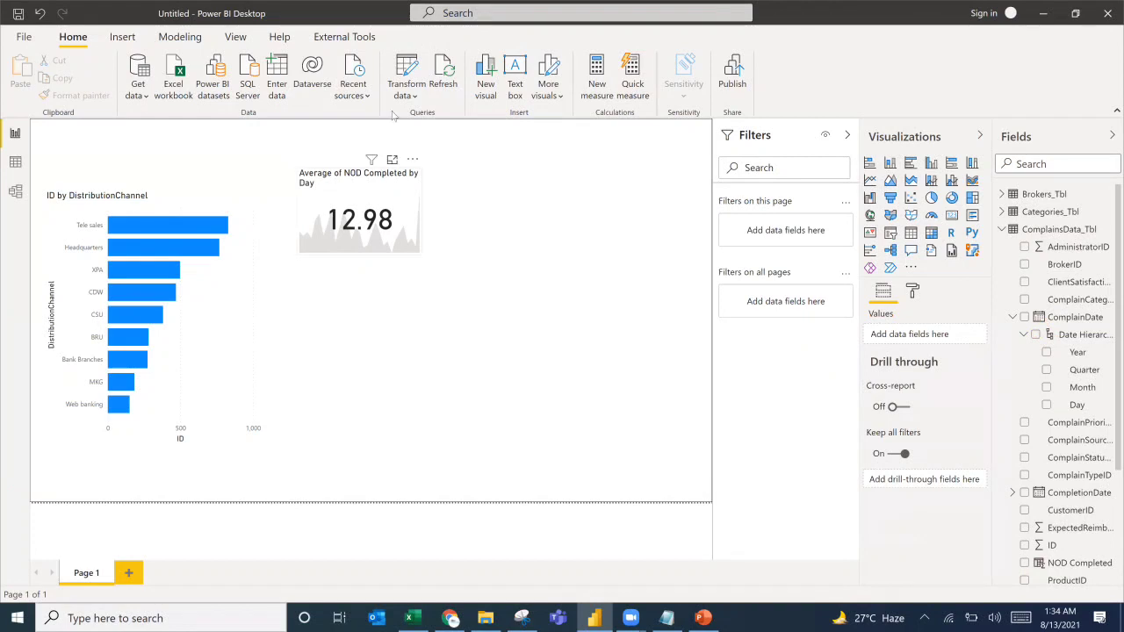
Open the Power Query Editor and select the ComplainDate column of ComplainsData_Tbl.
left_click(402, 76)
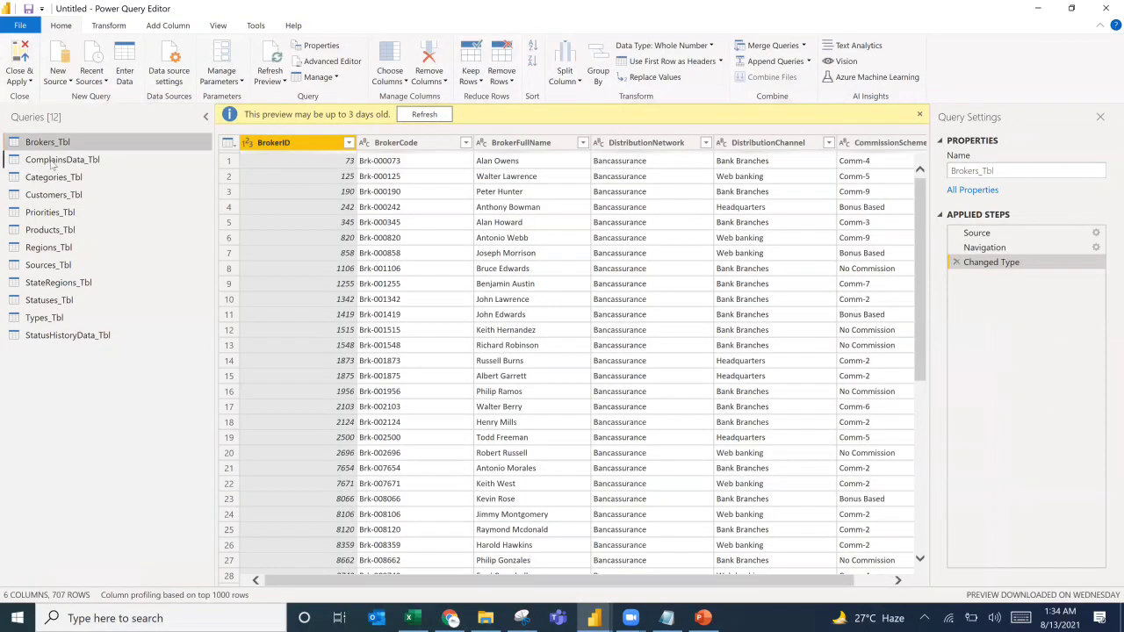
left_click(53, 161)
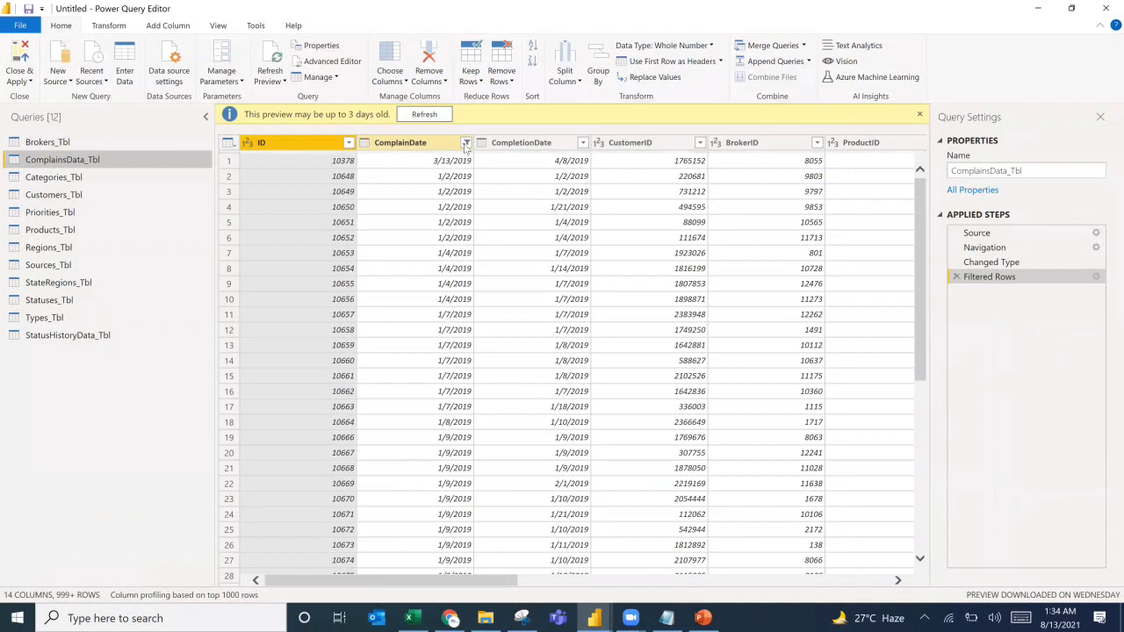
left_click(465, 146)
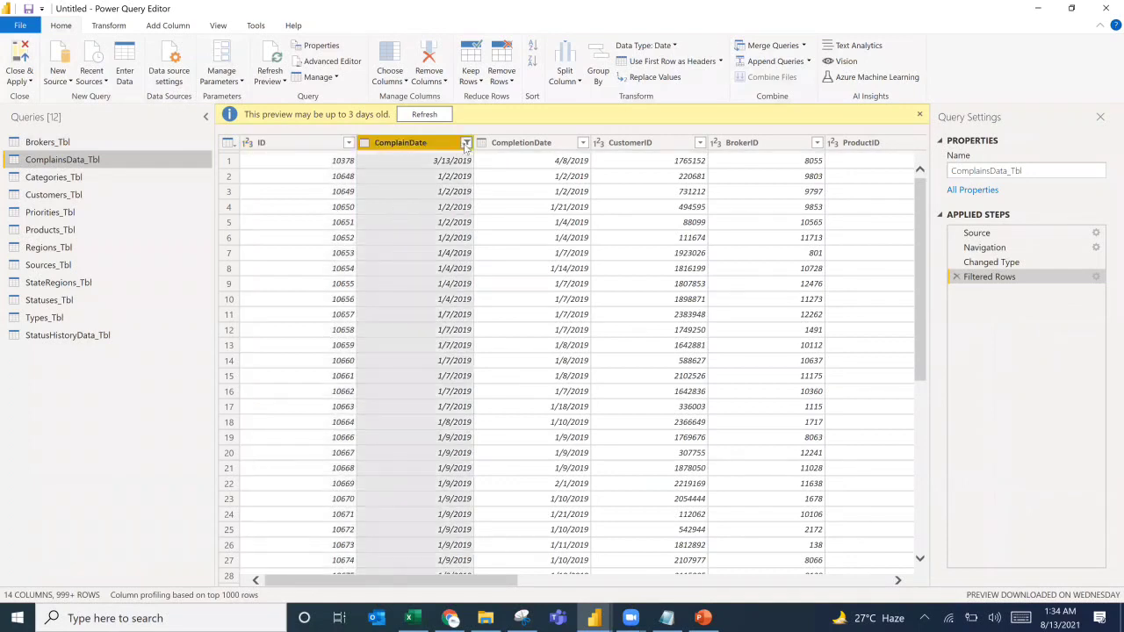
Filter the ComplainDate column of ComplainsData_Tbl with the Last Year date filter.
left_click(465, 144)
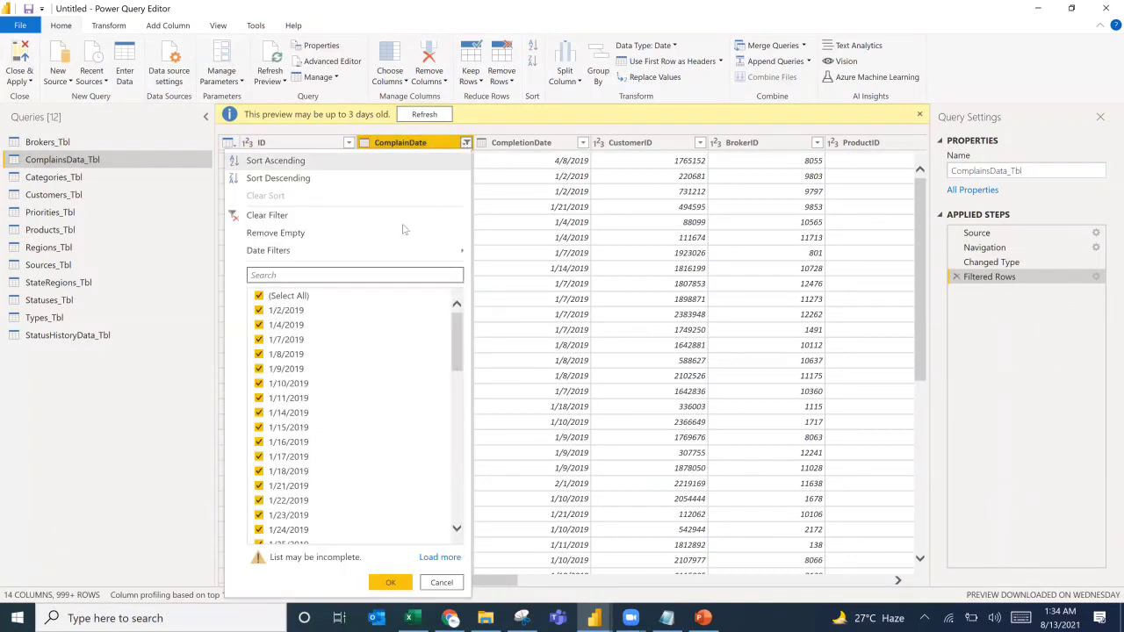
mouse_move(383, 255)
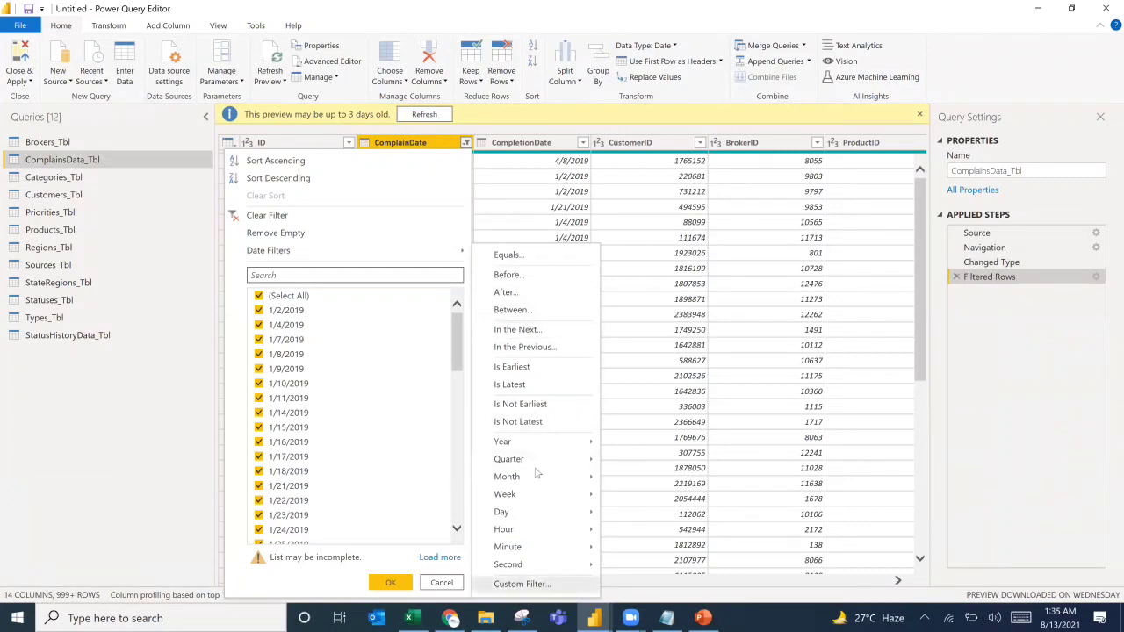
mouse_move(534, 446)
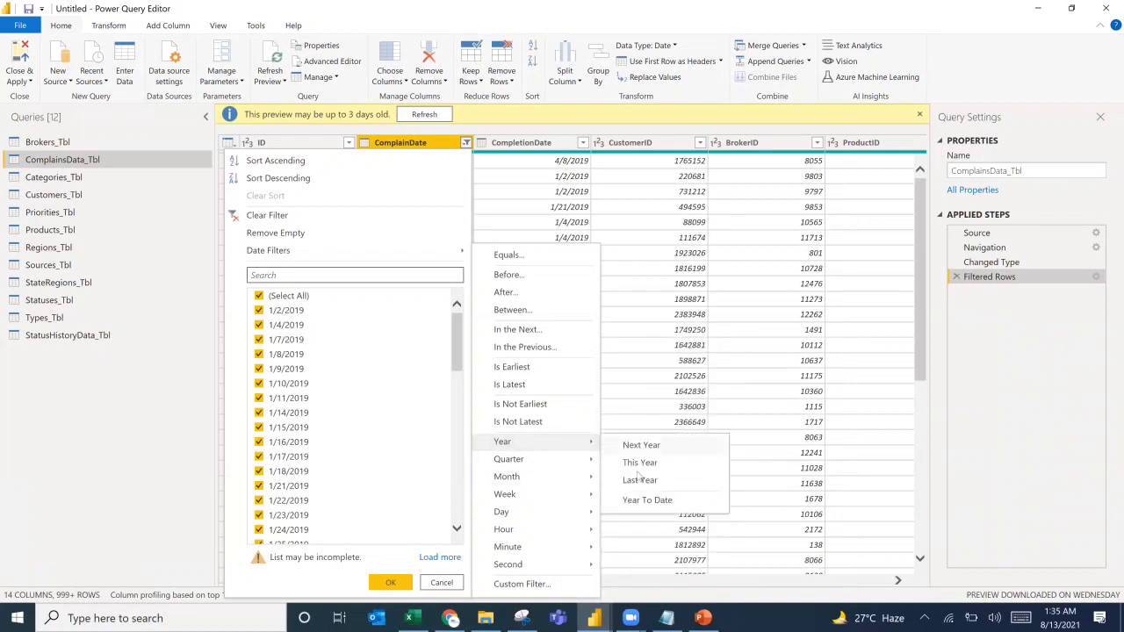
left_click(640, 481)
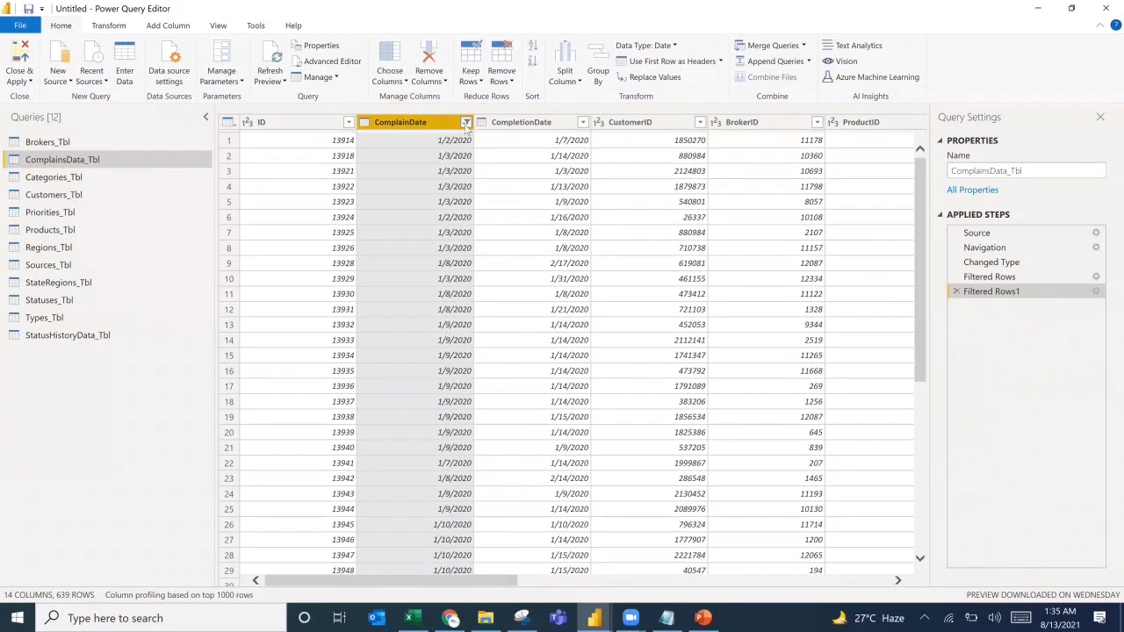
left_click(466, 123)
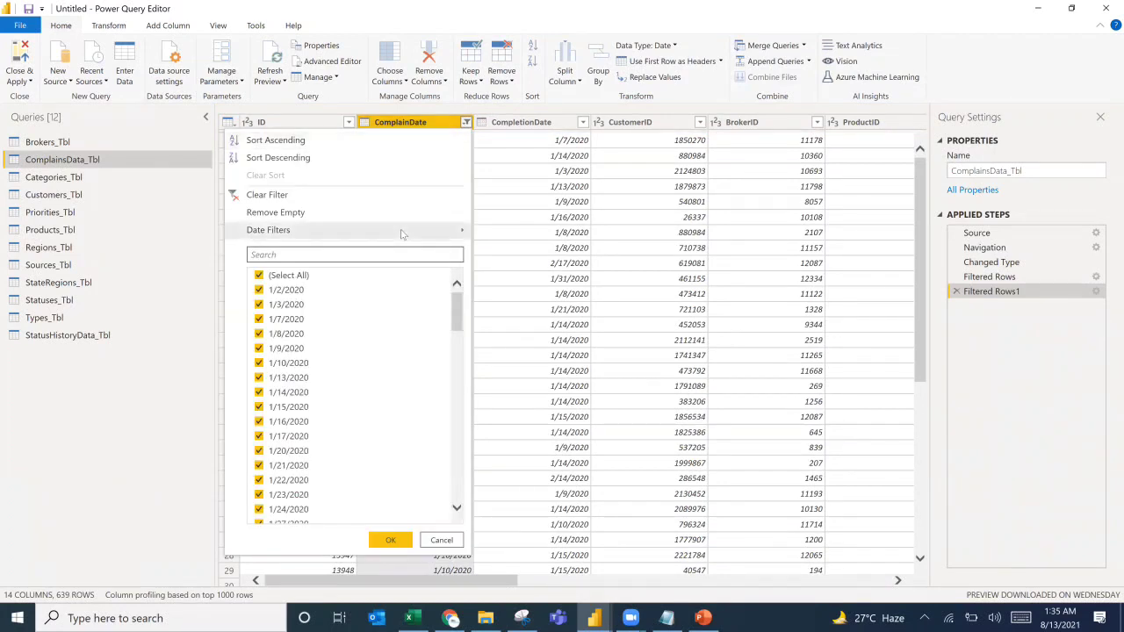
mouse_move(402, 234)
mouse_move(571, 422)
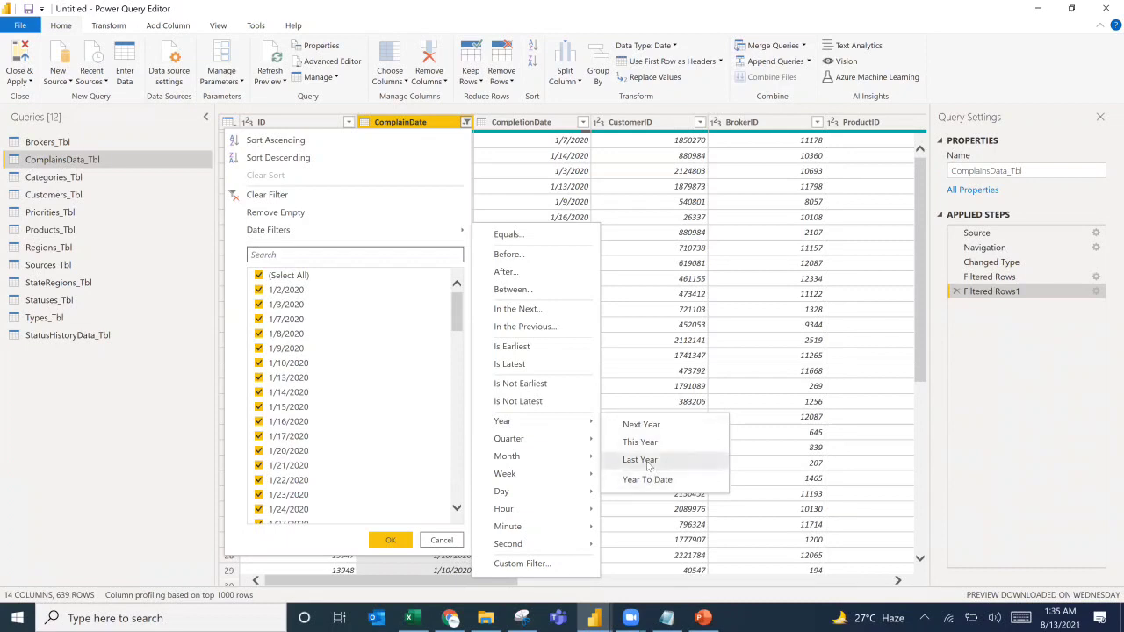
left_click(539, 566)
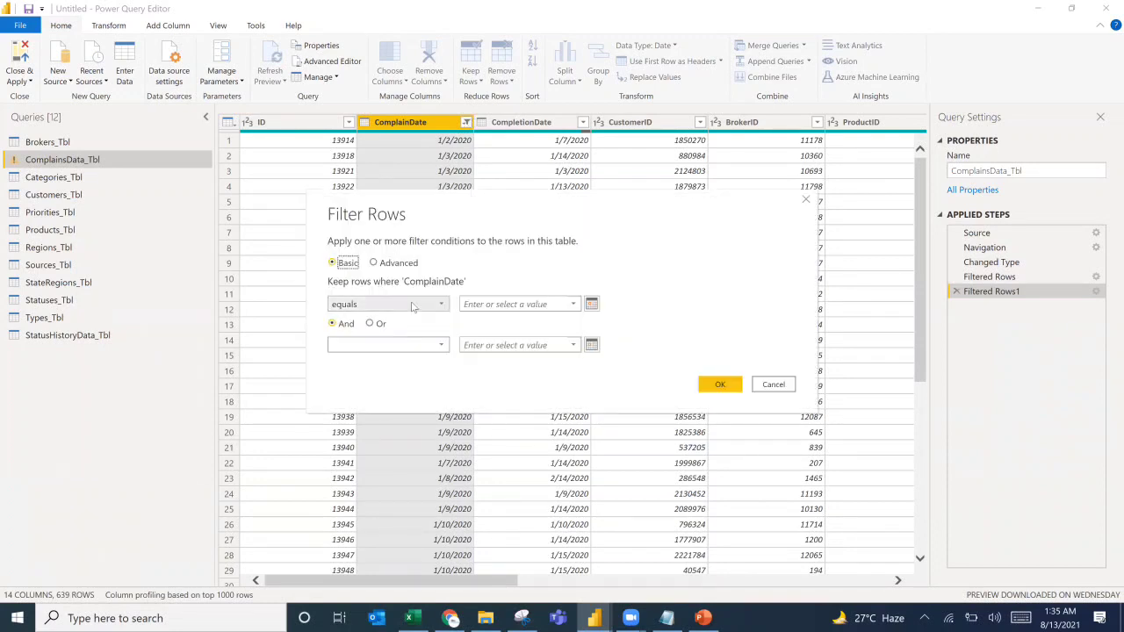
left_click(392, 268)
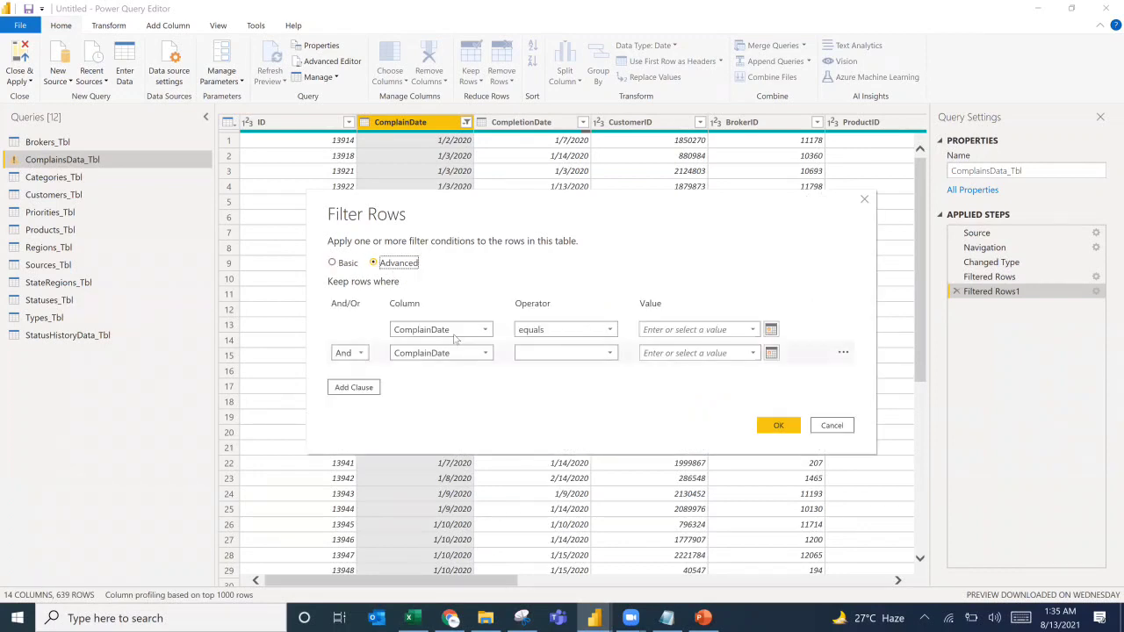
left_click(563, 333)
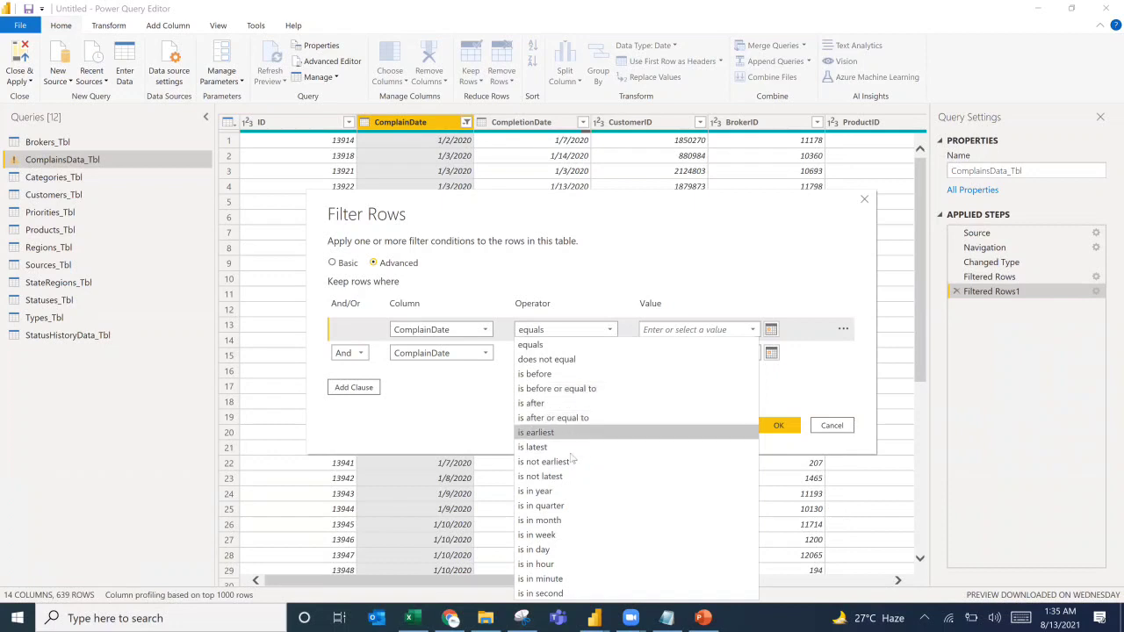
left_click(445, 423)
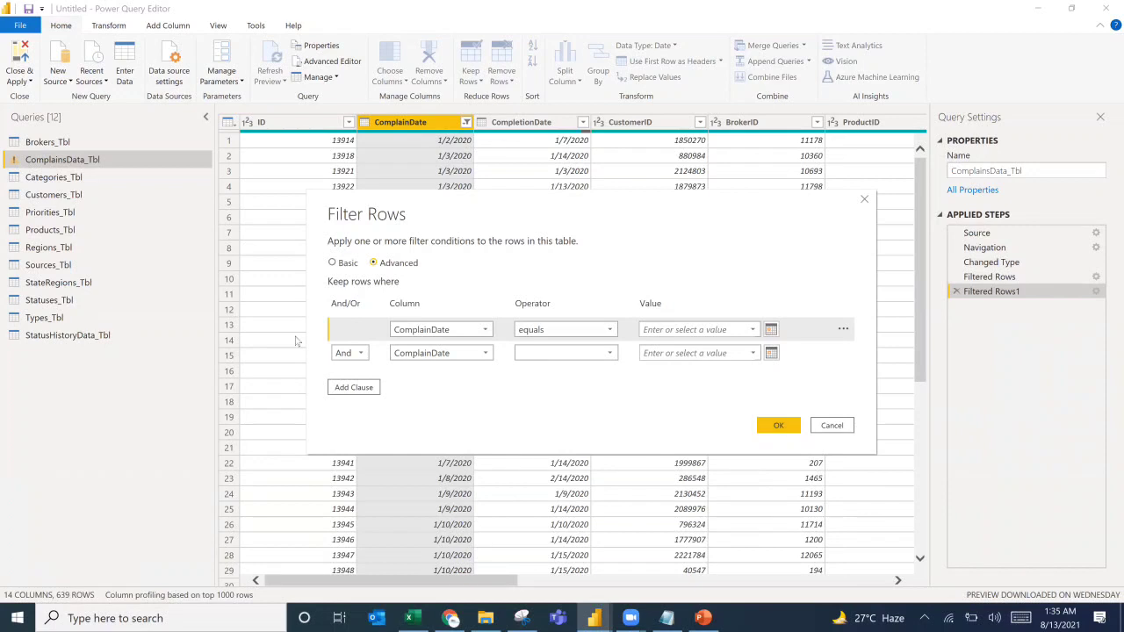
left_click(350, 264)
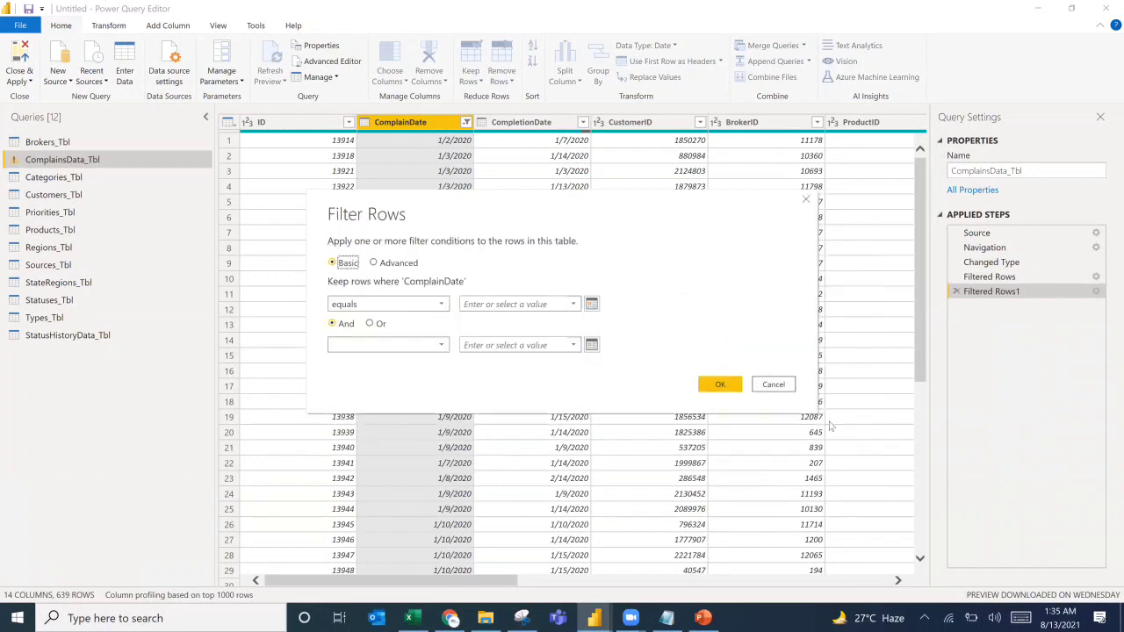
left_click(772, 384)
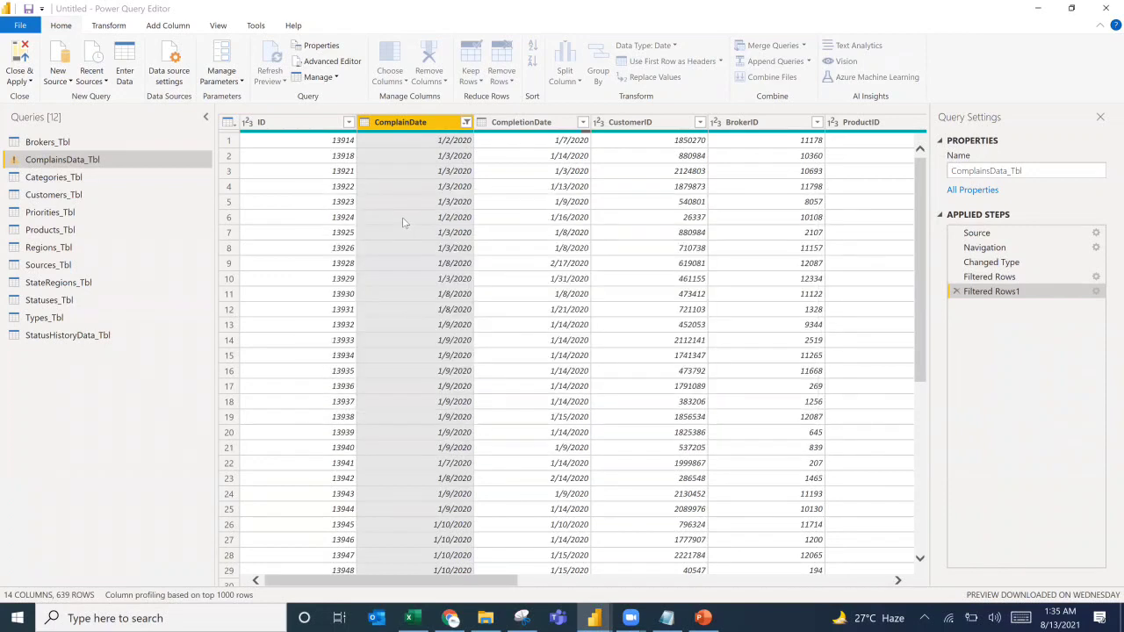
Try to add another ComplainDate filter that keeps rows where the date is after or equal to 1/1/2018.
left_click(466, 122)
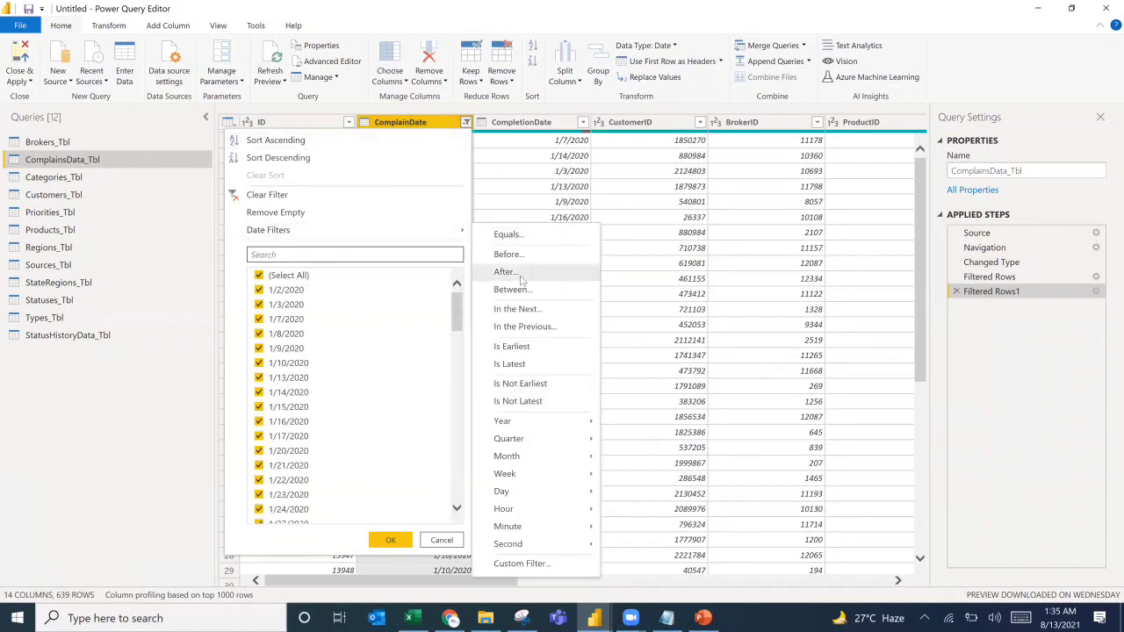
left_click(508, 271)
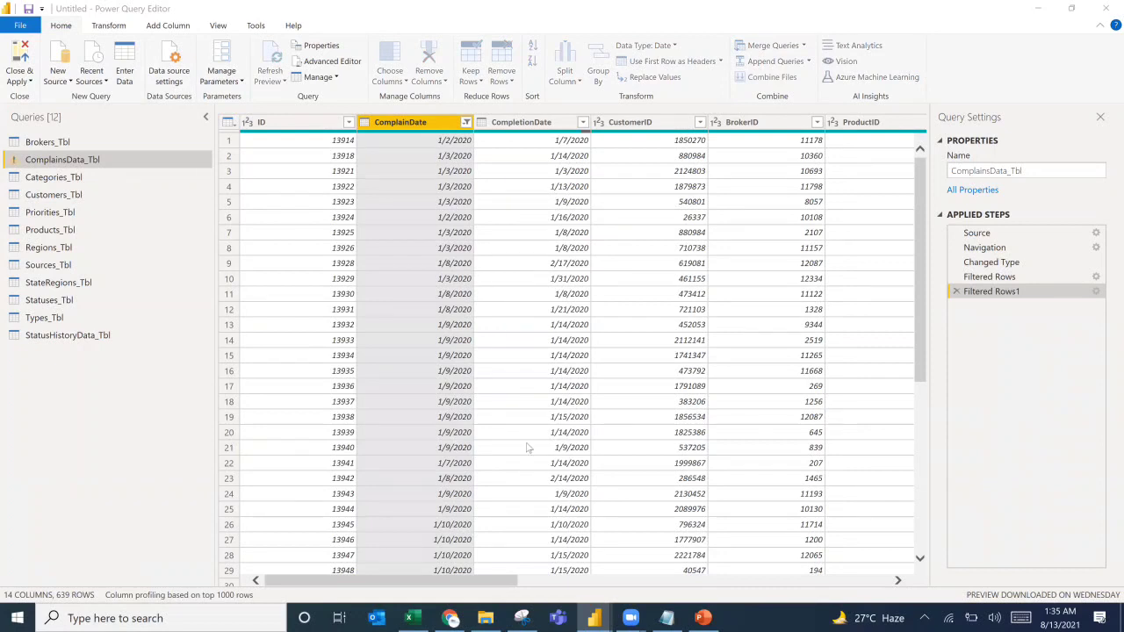
left_click(430, 307)
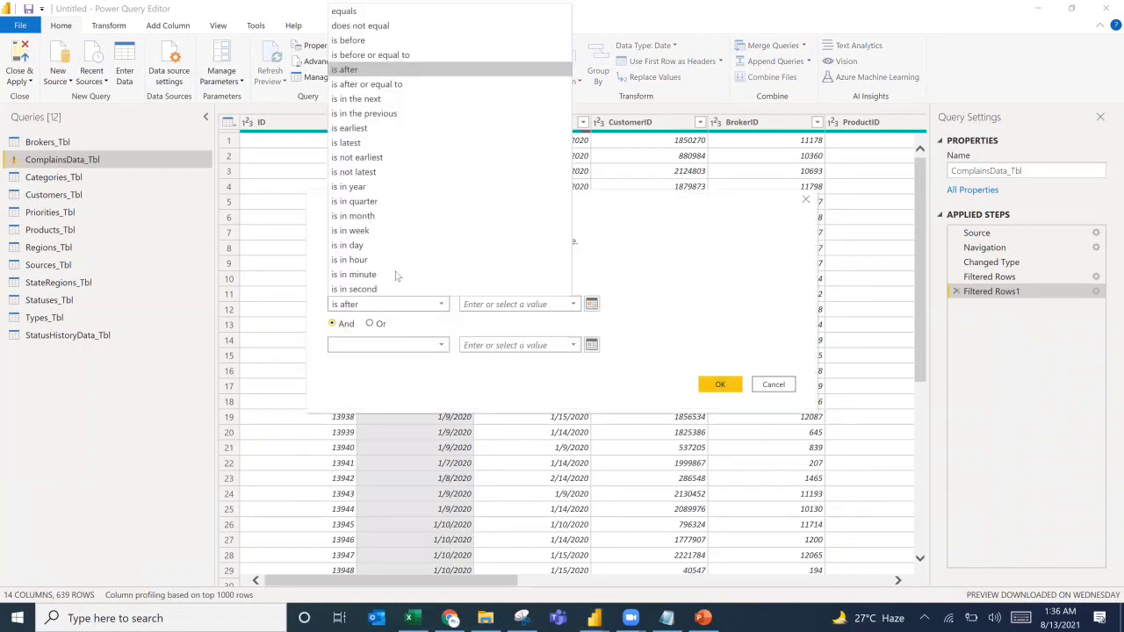
left_click(368, 85)
left_click(536, 306)
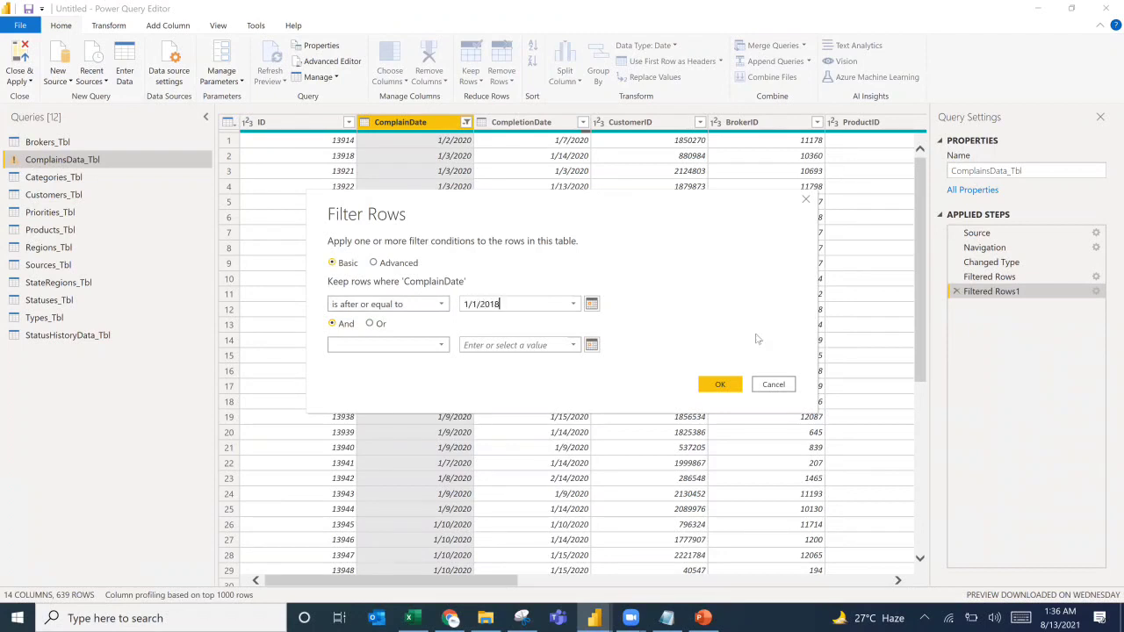
type("1/1/2018")
left_click(720, 384)
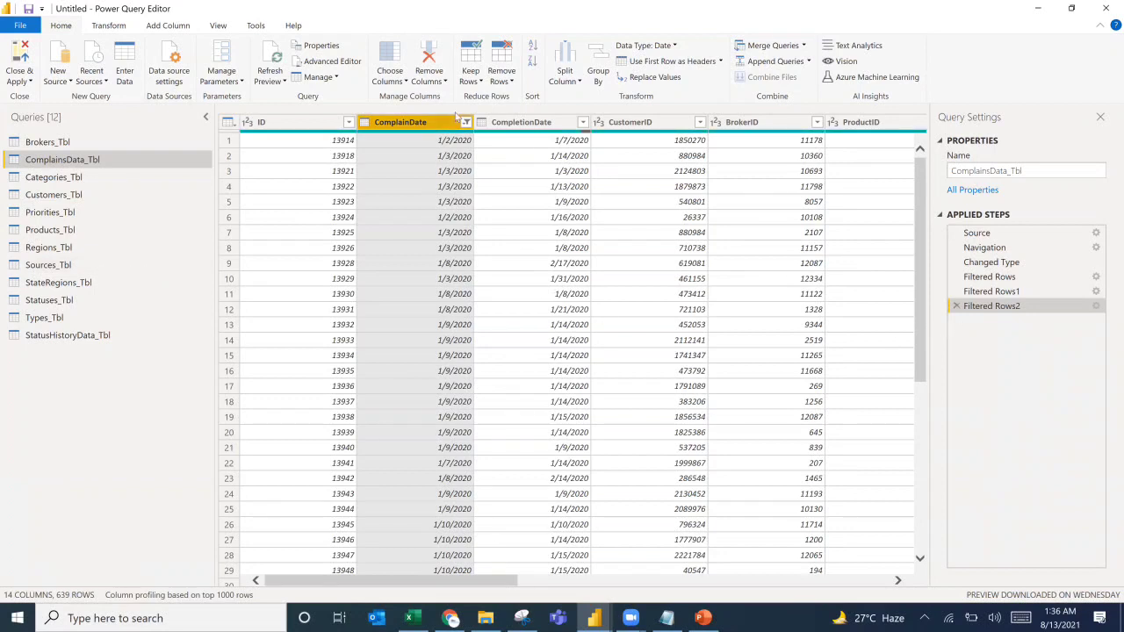
Delete the two added filter steps from ComplainsData_Tbl, leaving only the original Filtered Rows step.
left_click(956, 306)
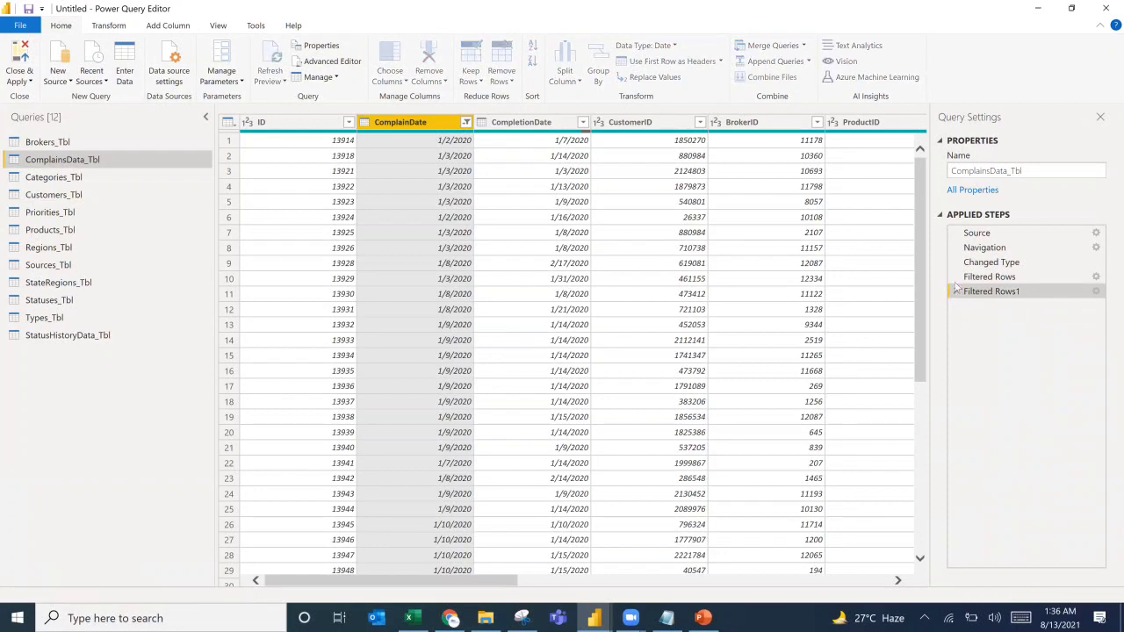
left_click(956, 291)
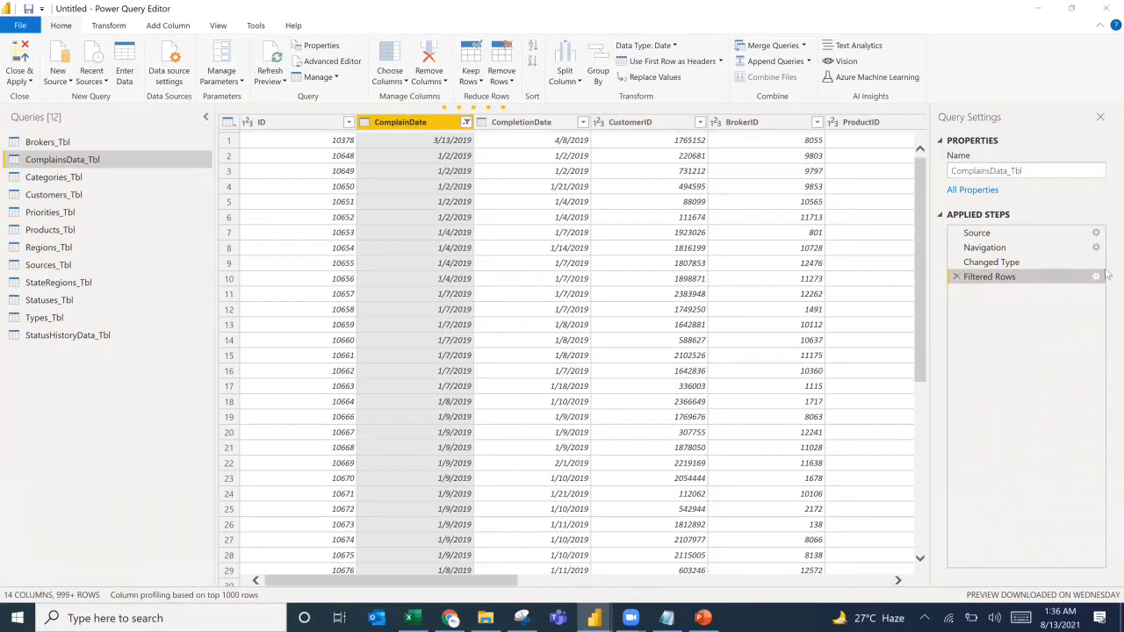
Edit the original Filtered Rows step of ComplainsData_Tbl to keep ComplainDate values after or equal to 1/1/2018.
left_click(1096, 277)
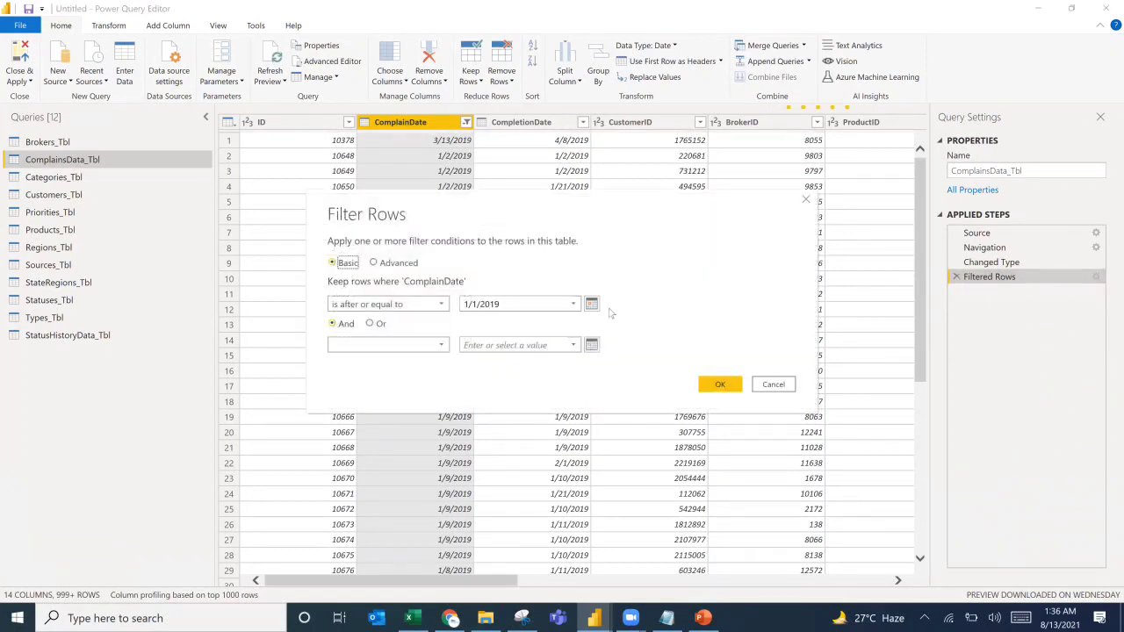
left_click(505, 305)
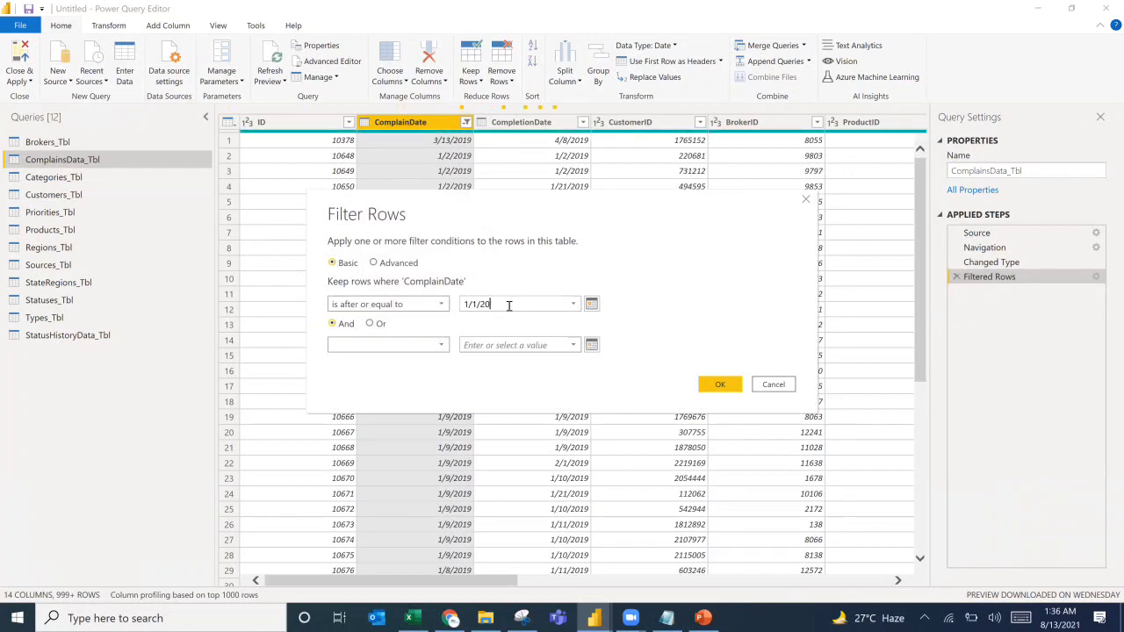
type("18")
left_click(719, 385)
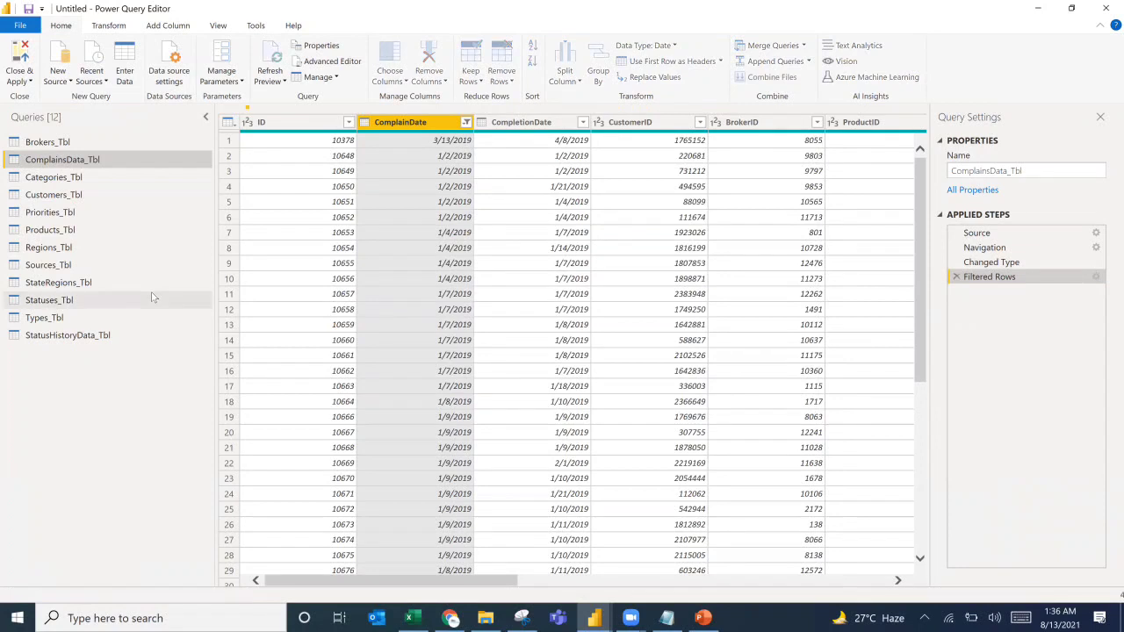
Clear the StatusDate filter in StatusHistoryData_Tbl, and apply the query changes to return to the report.
left_click(71, 335)
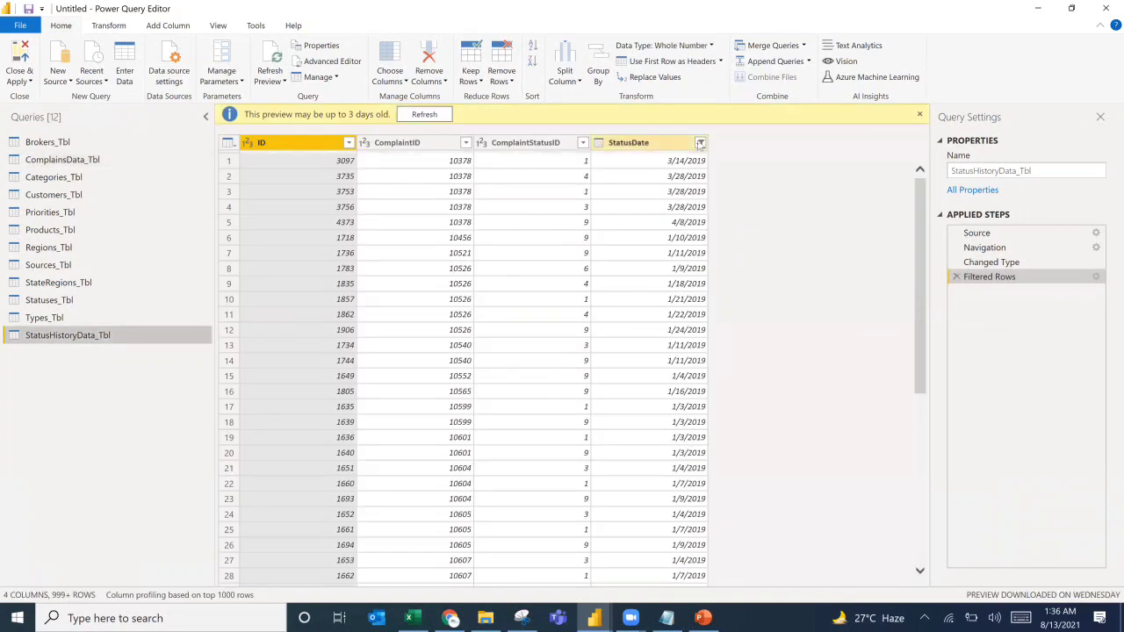
left_click(700, 143)
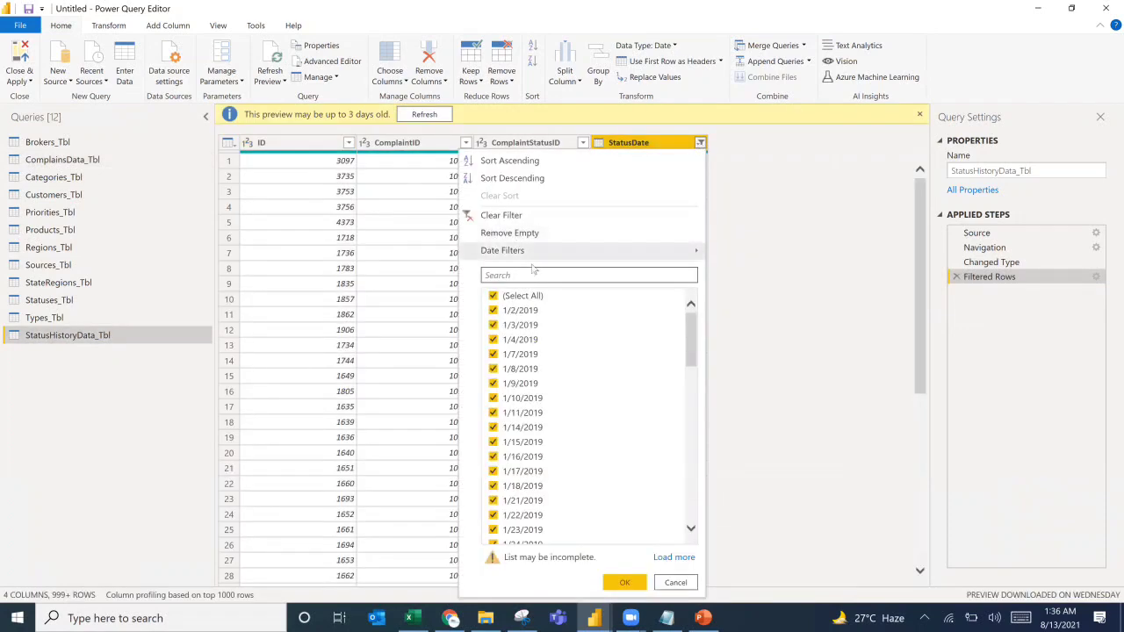
left_click(495, 214)
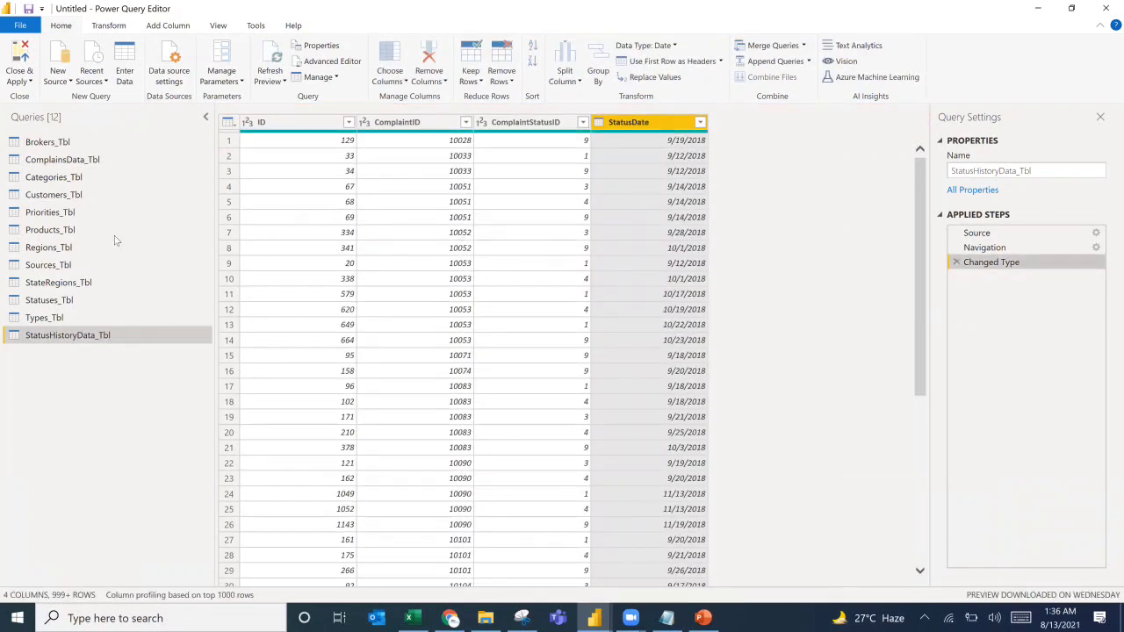
left_click(24, 55)
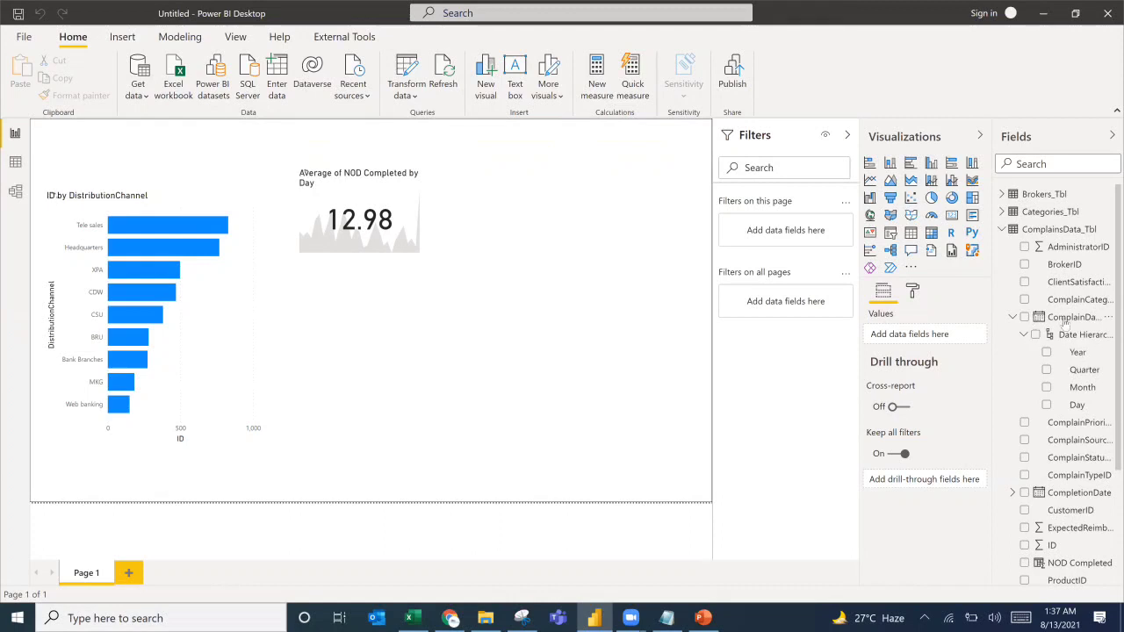
Add ComplainDate as a filter on all pages, using relative date filtering to show values in the last 2 years.
left_click_drag(1065, 321, 744, 302)
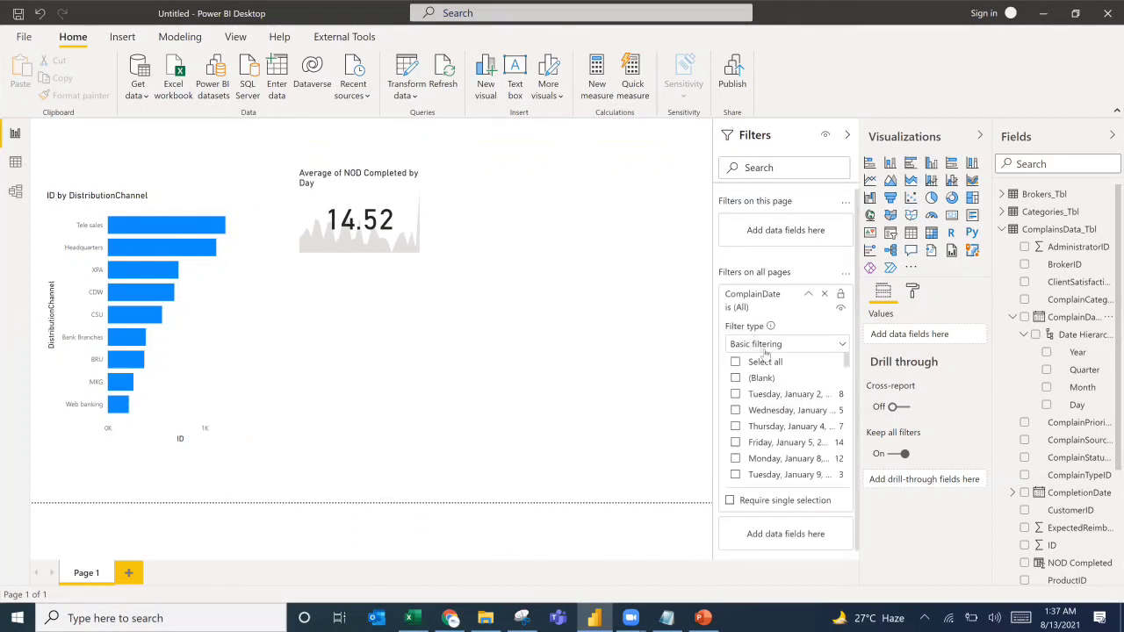
left_click(773, 345)
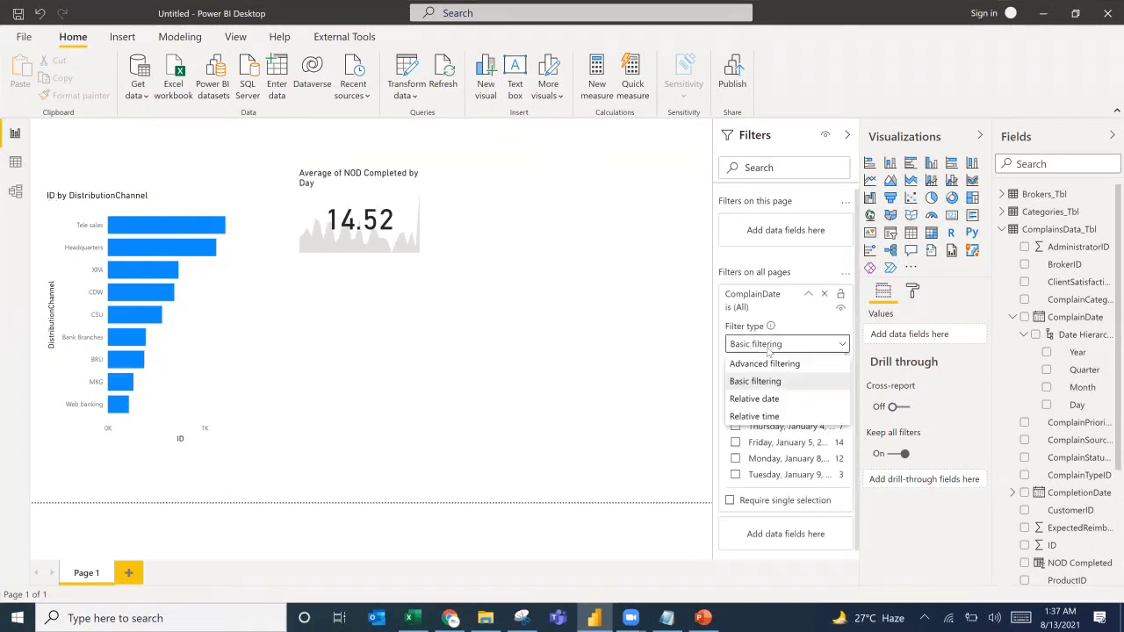
left_click(761, 401)
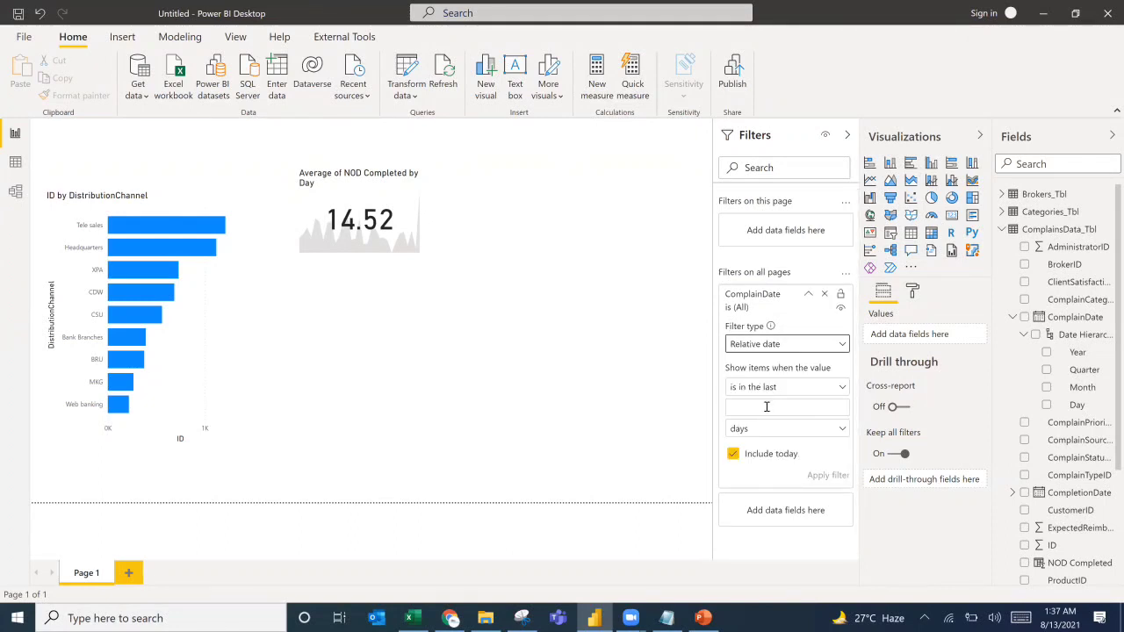
left_click(766, 409)
type("2")
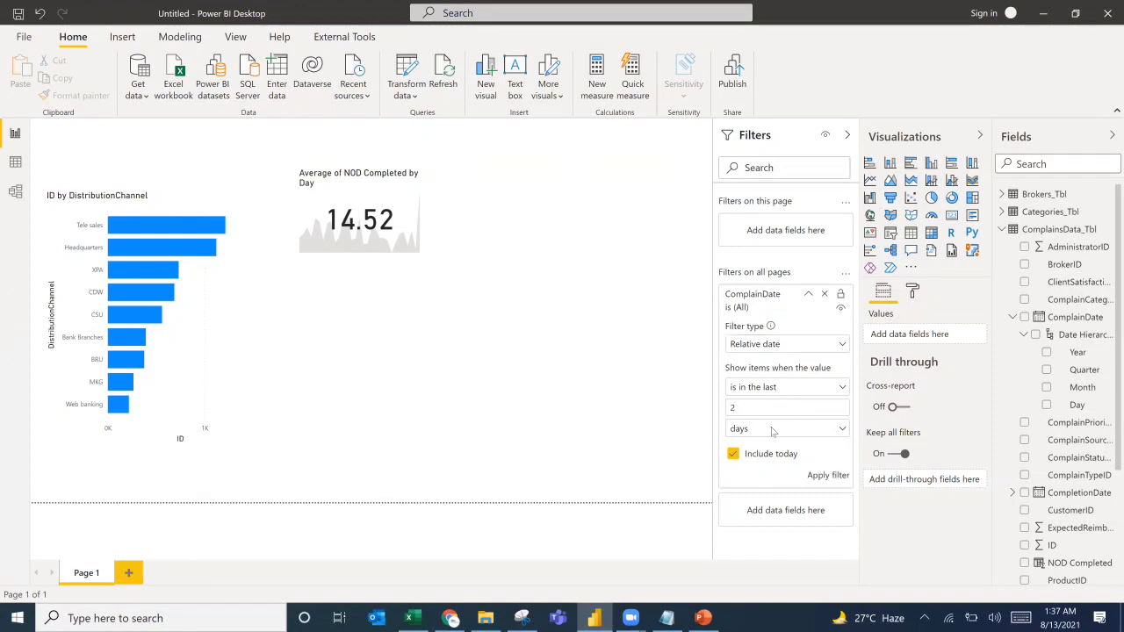
left_click(772, 430)
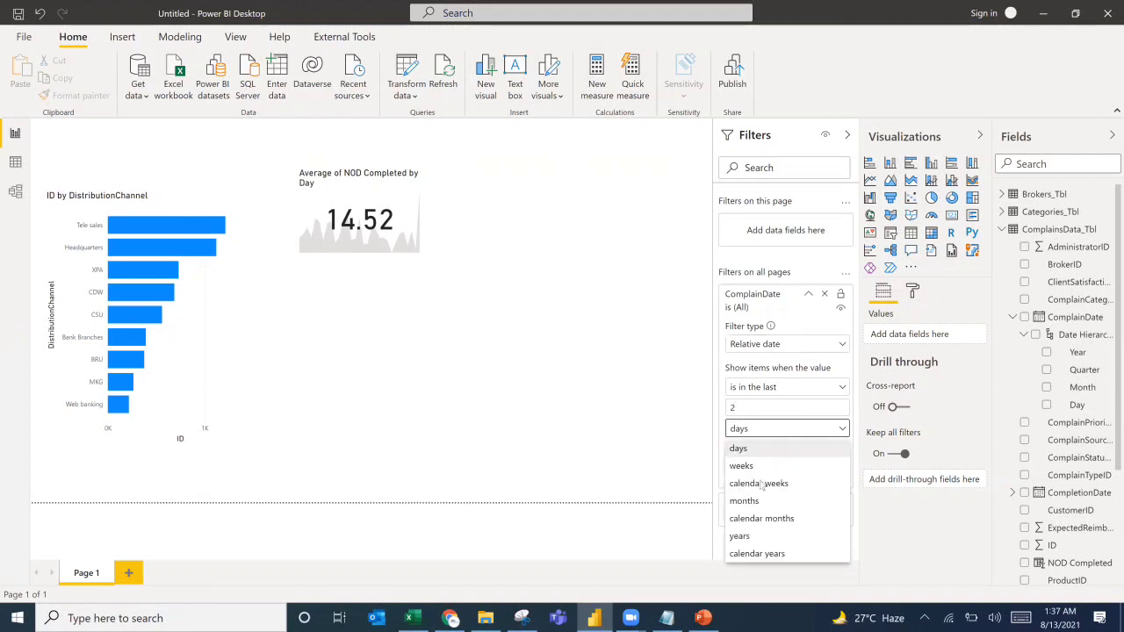
left_click(750, 538)
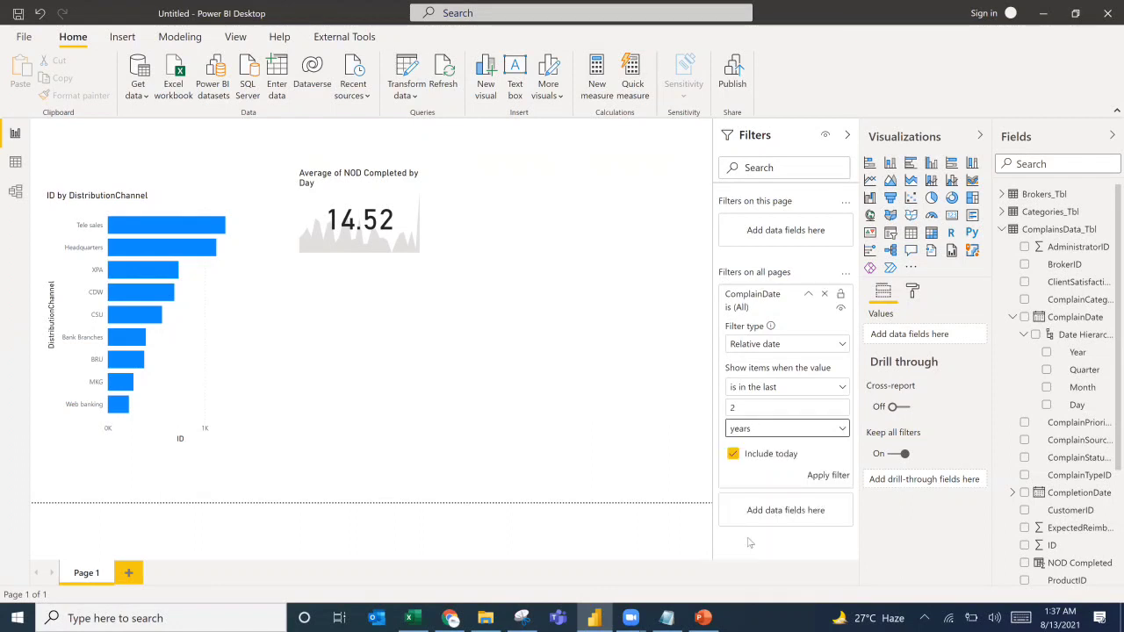
left_click(813, 479)
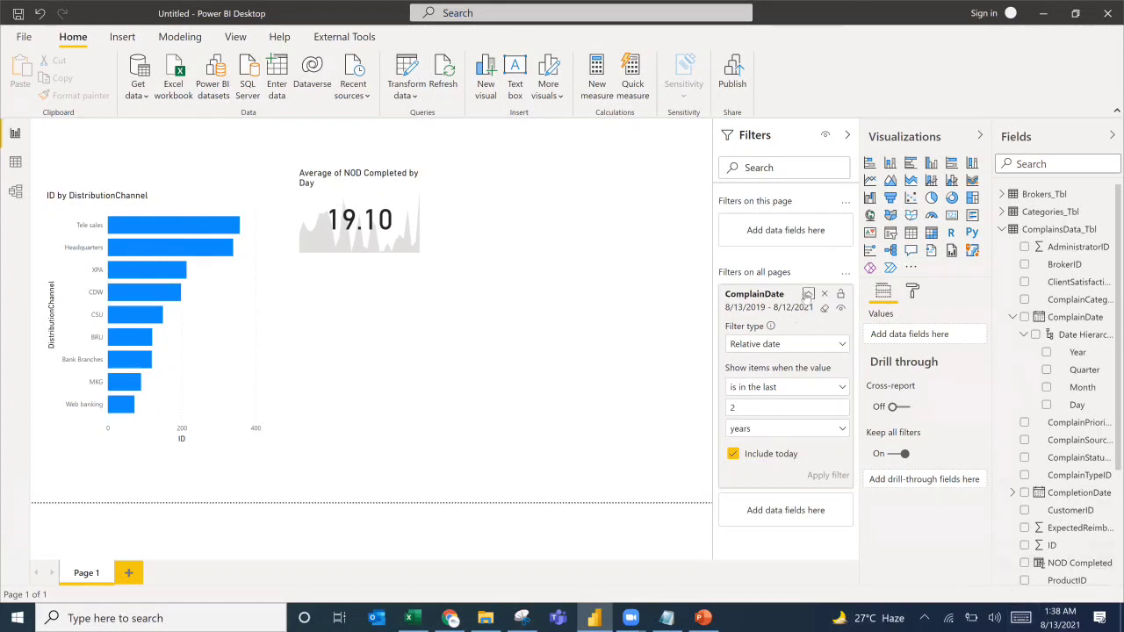
left_click(808, 295)
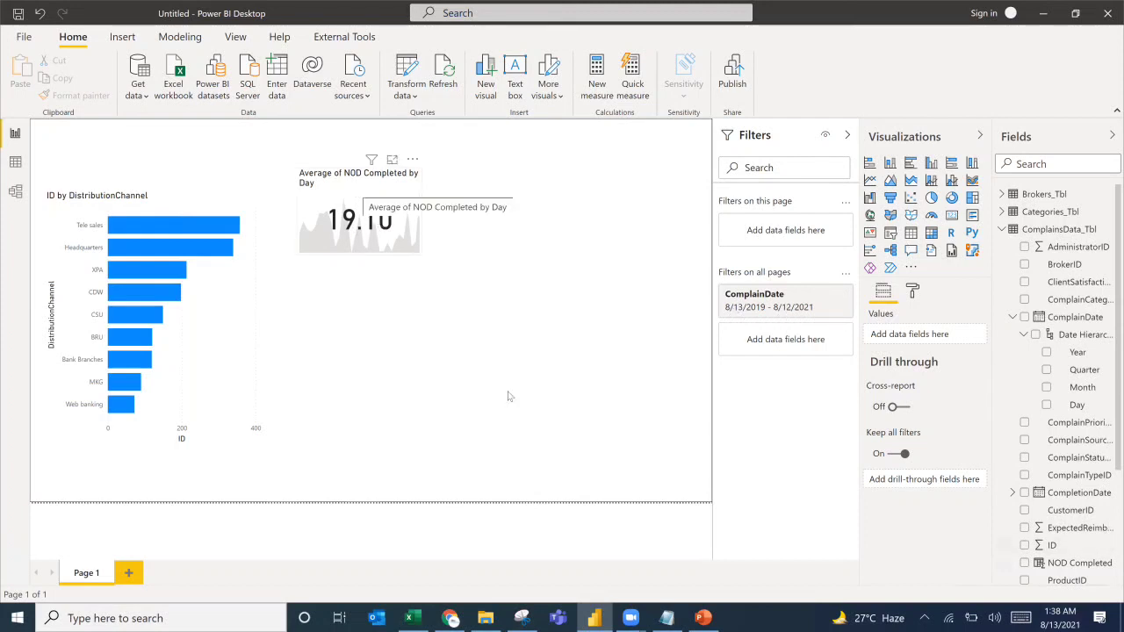
Check the reference dashboard in PowerPoint and the Priorities sheet in the Excel workbook, and return to the Power BI report.
left_click(713, 618)
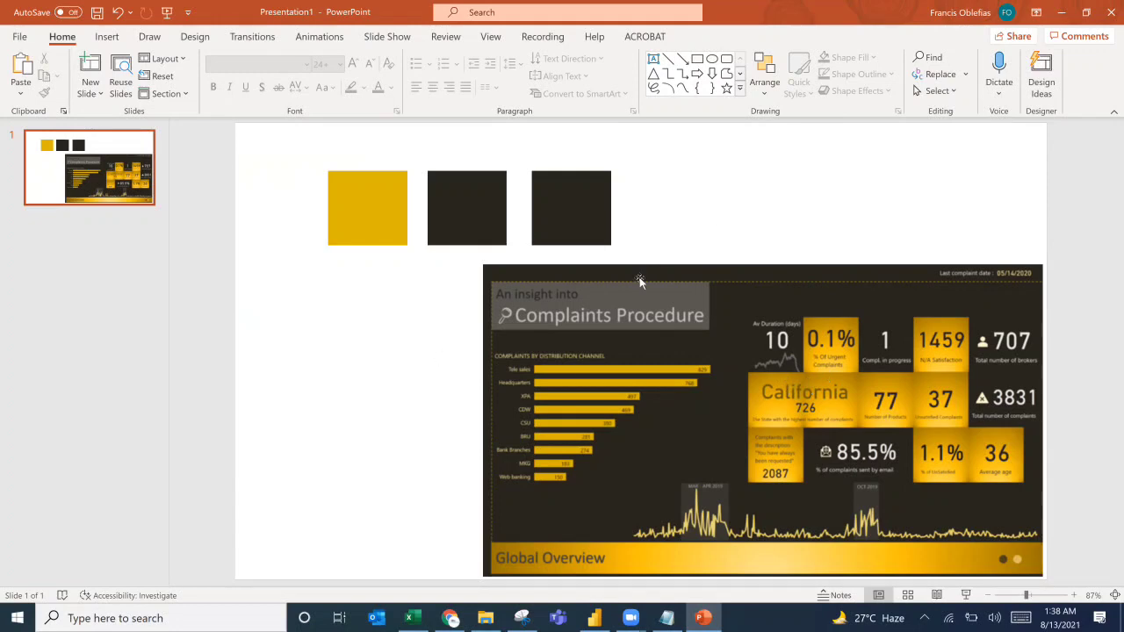
key("alt+Tab")
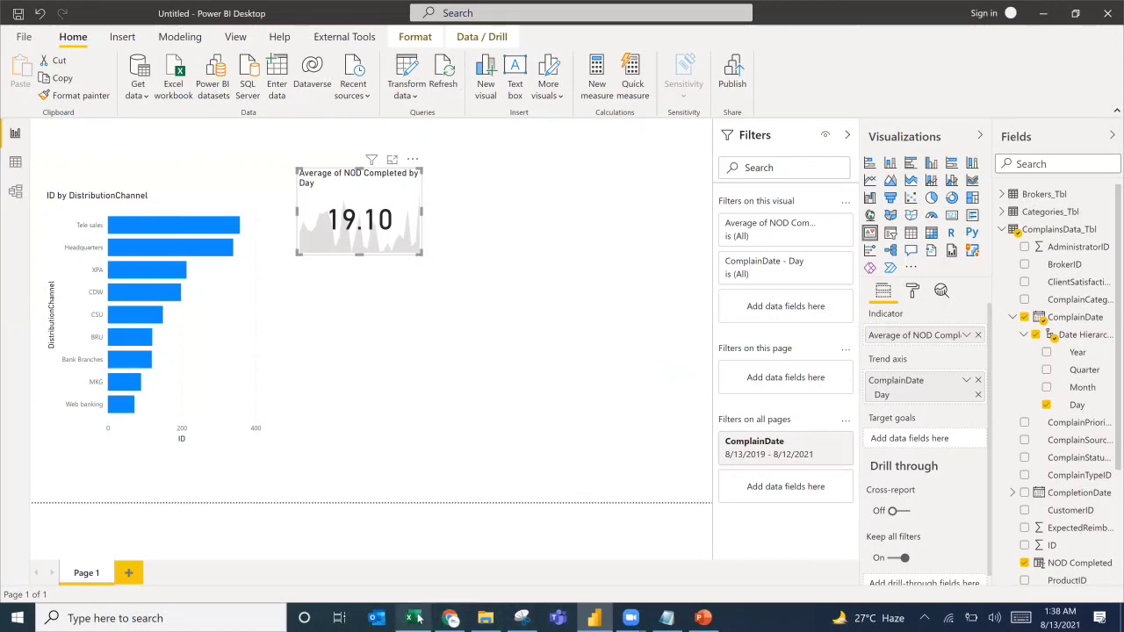
mouse_move(418, 618)
left_click(333, 584)
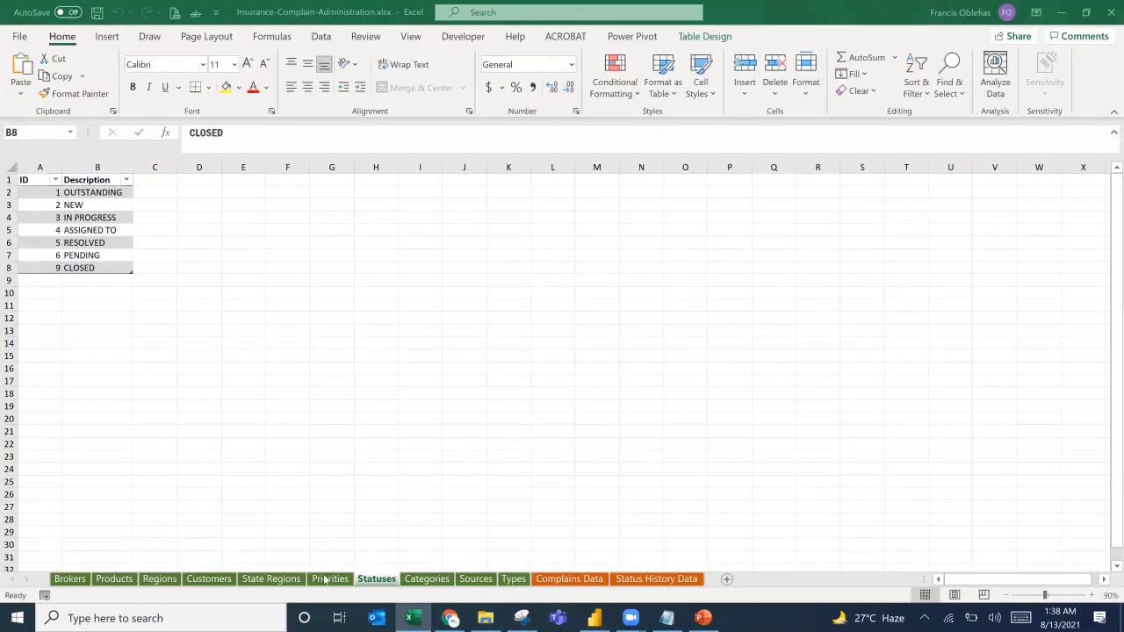
left_click(275, 582)
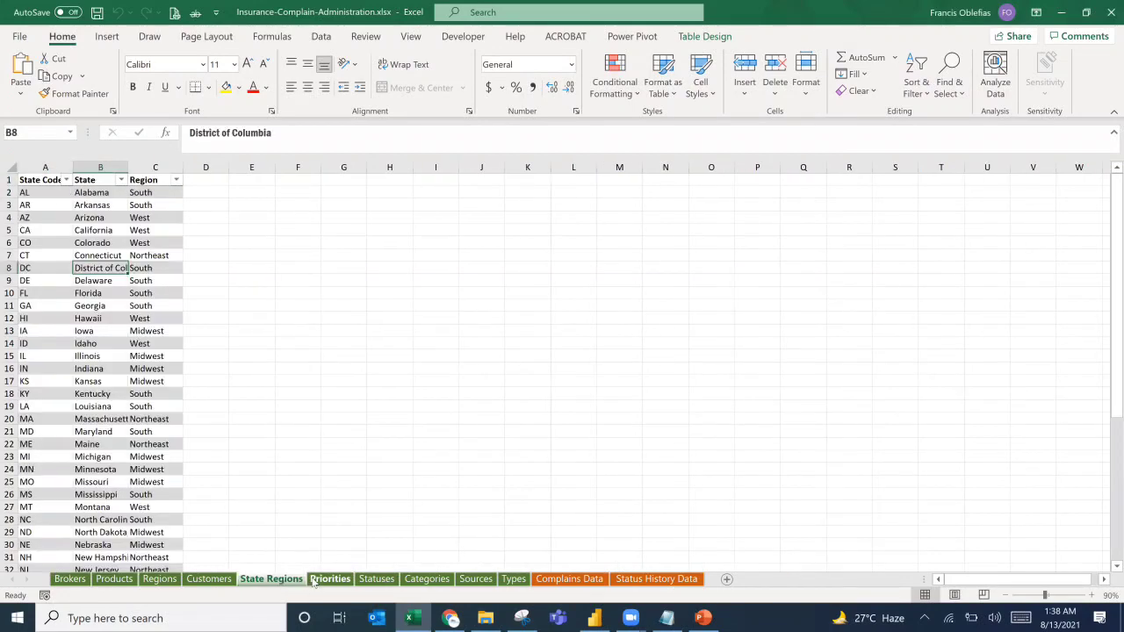
left_click(312, 582)
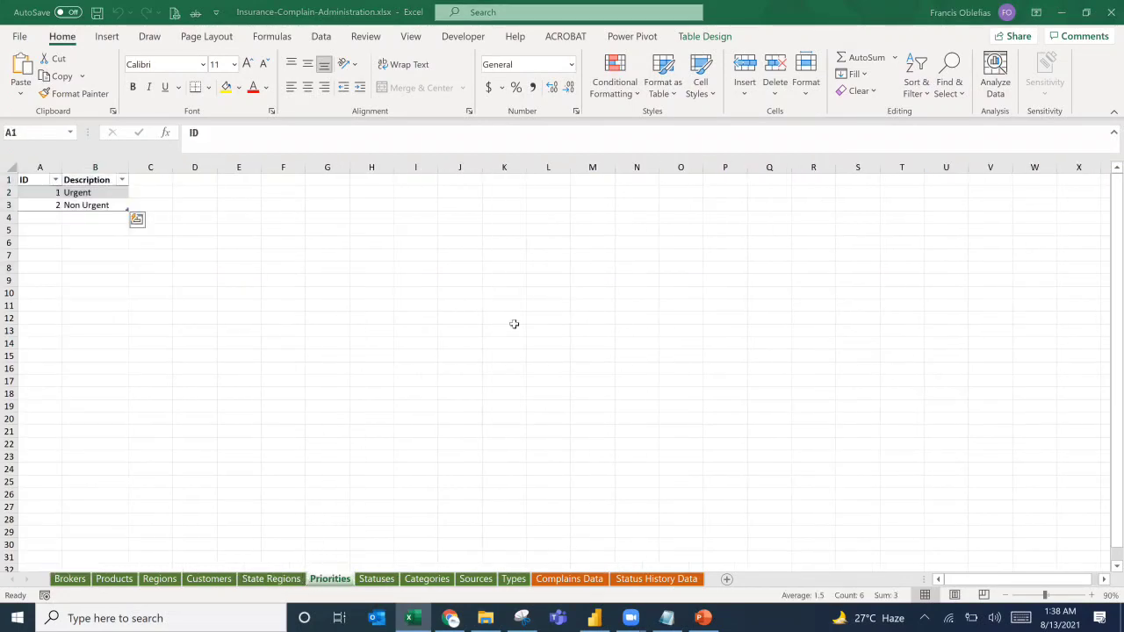
key("alt+Tab")
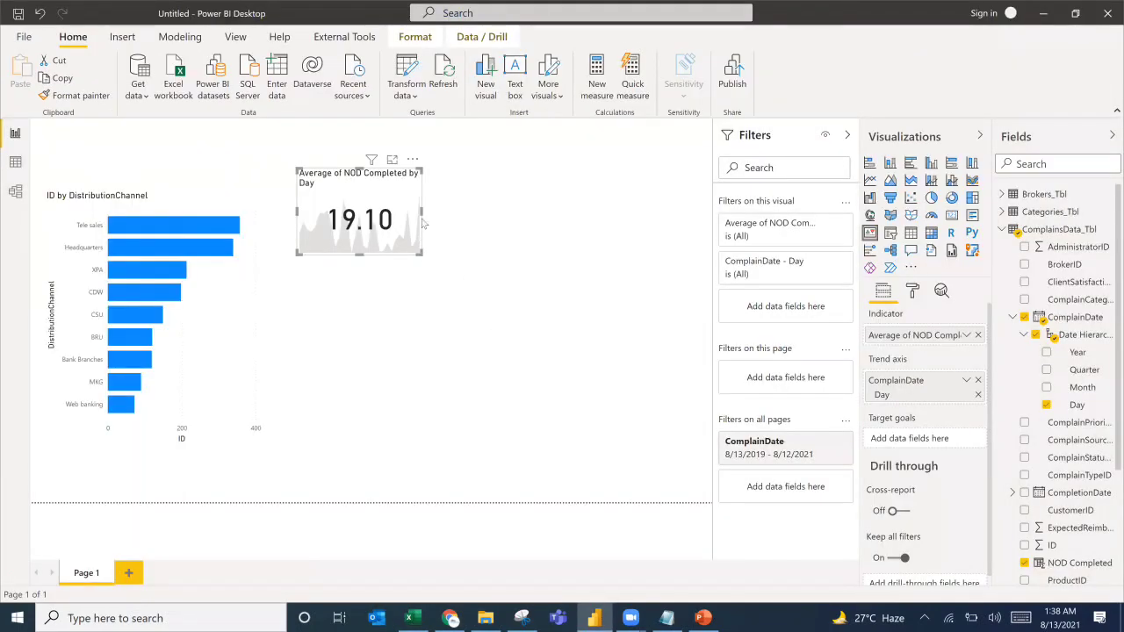
Narrow the Average of NOD Completed KPI visual slightly from its outer edge.
left_click(401, 194)
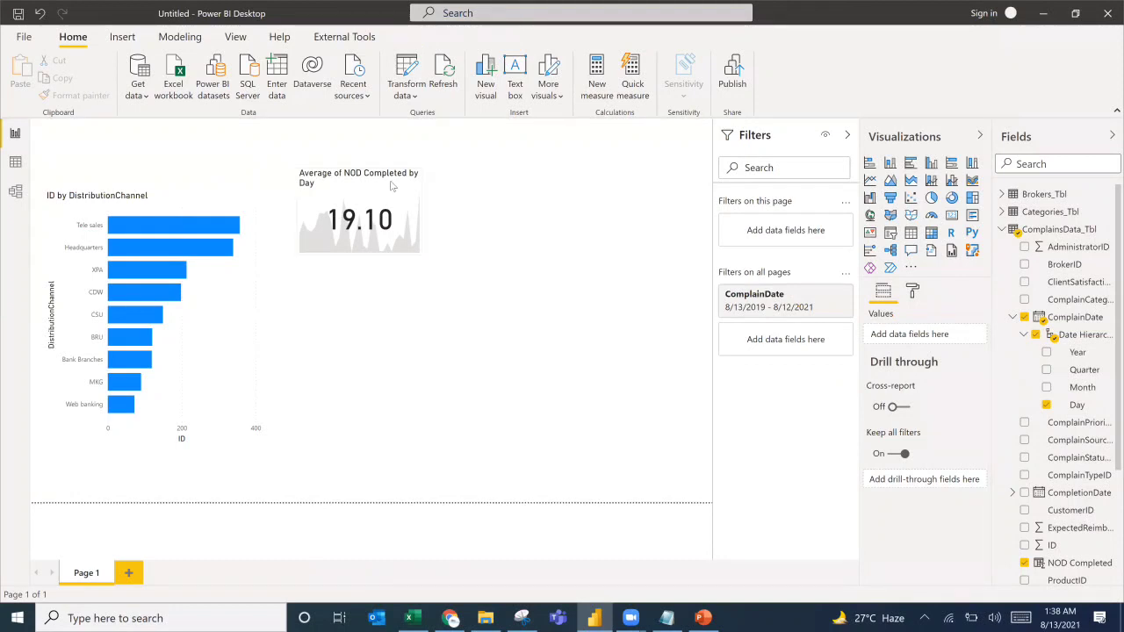
left_click(393, 186)
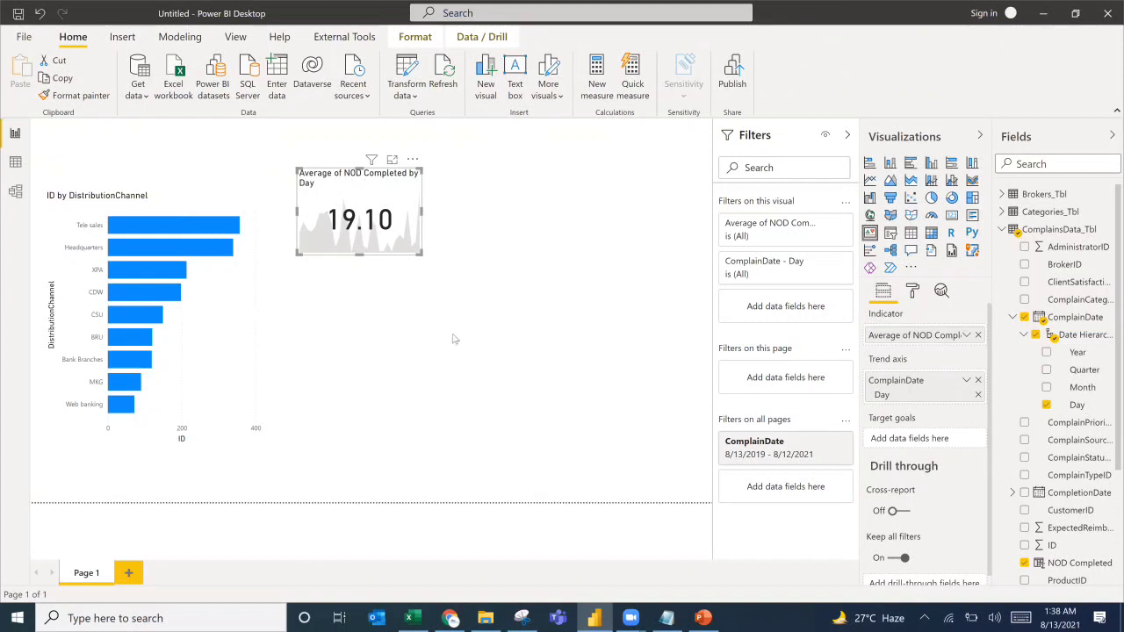
left_click(430, 351)
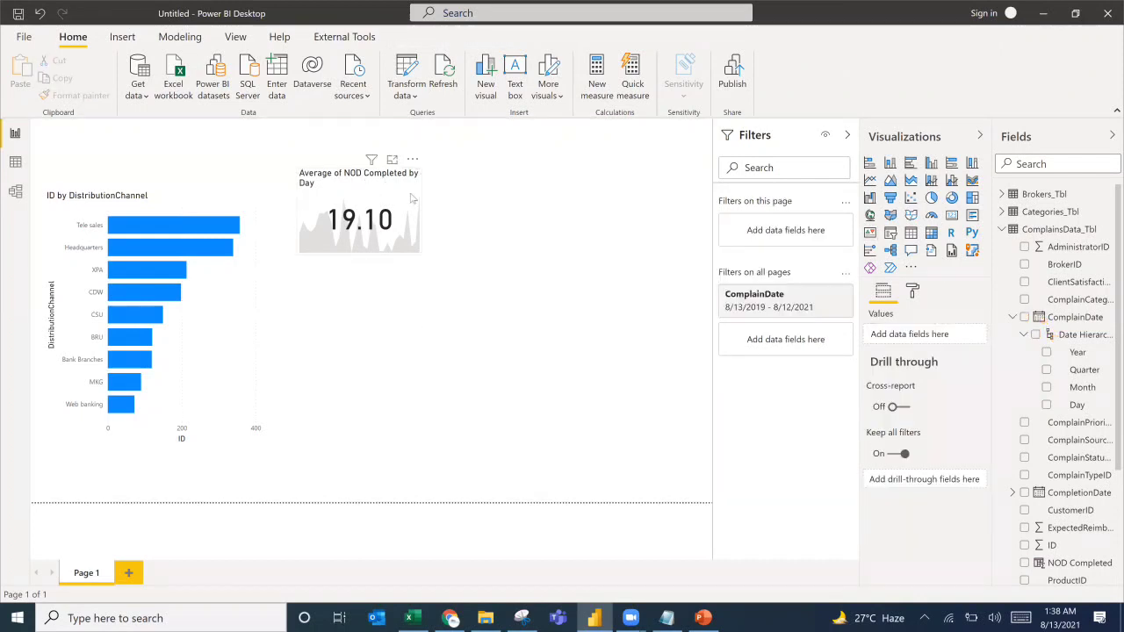
left_click_drag(422, 214, 393, 218)
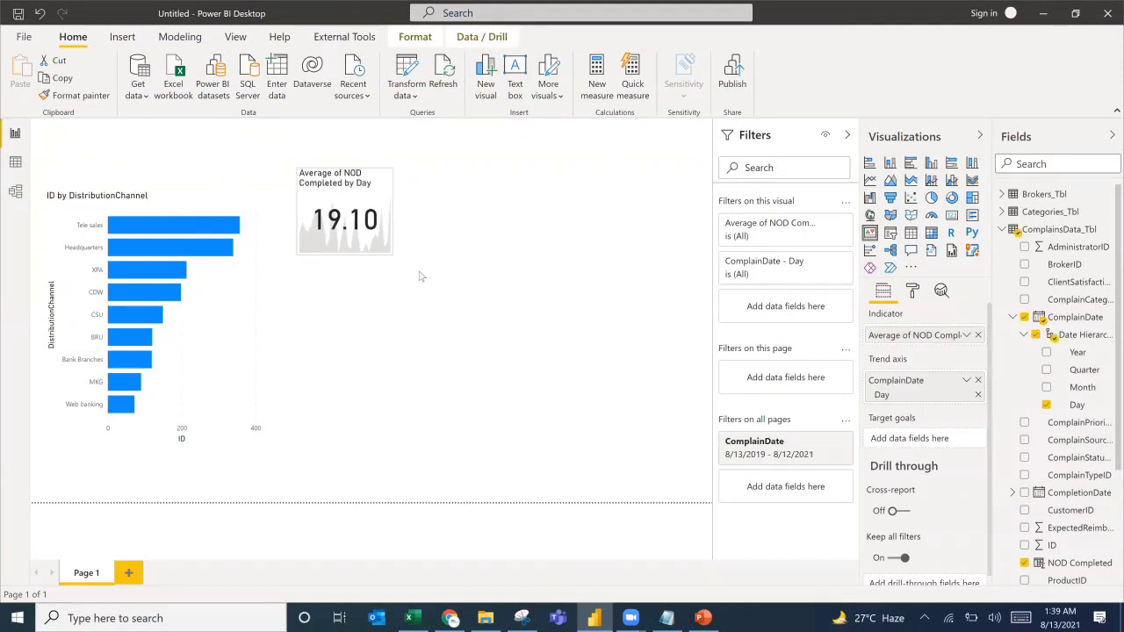
Change the KPI visual's title text to "Ave. Duration (in Days)".
left_click(702, 617)
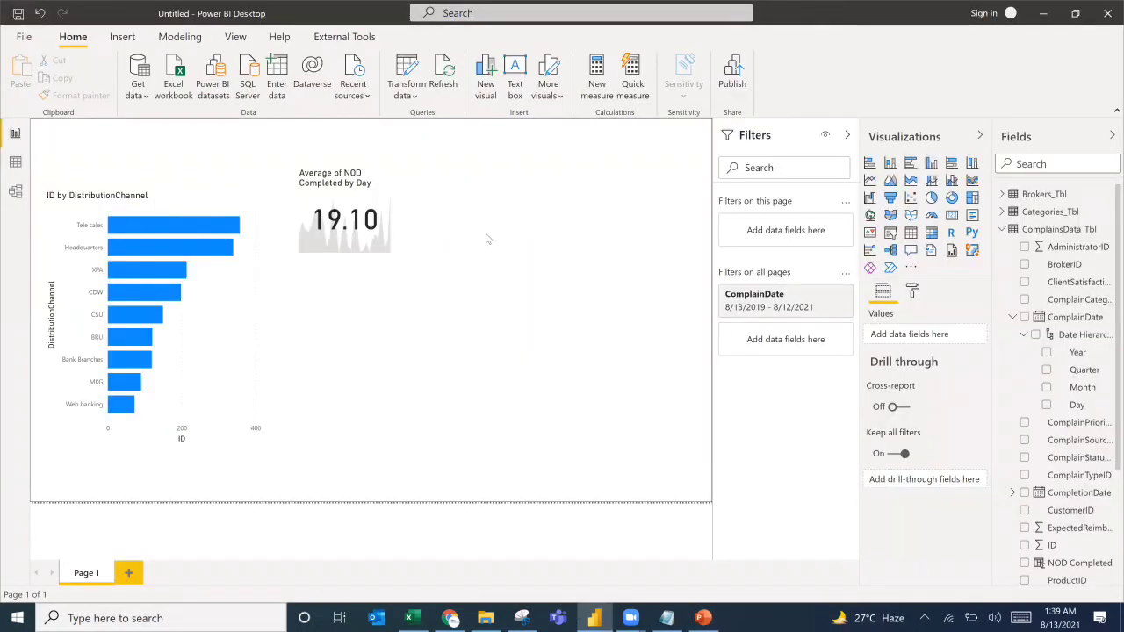
left_click(372, 221)
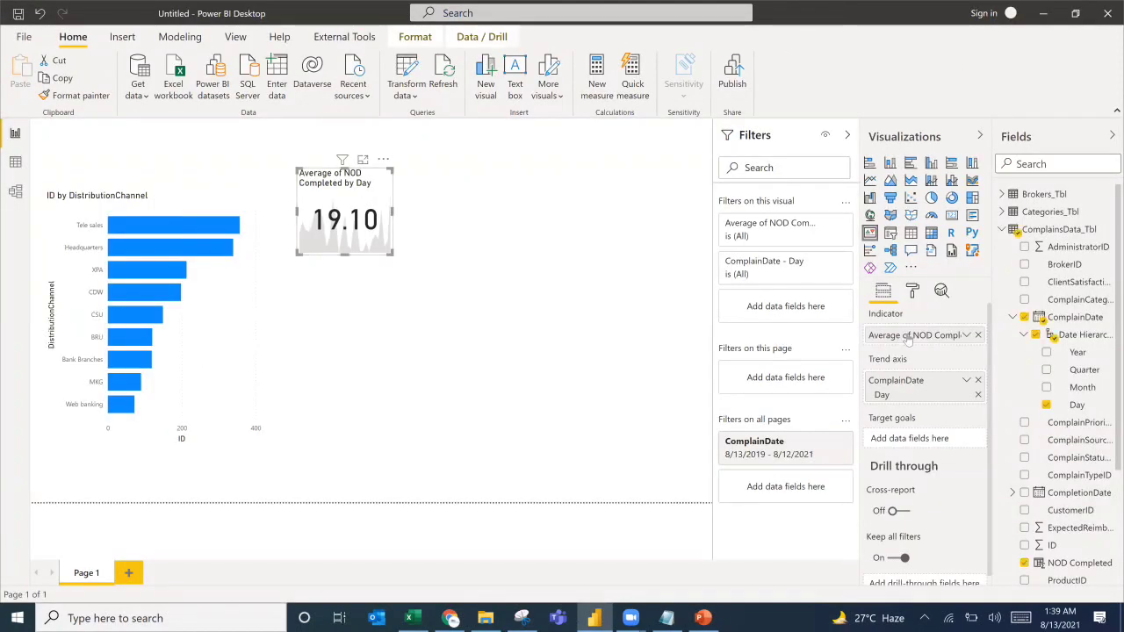
left_click(912, 290)
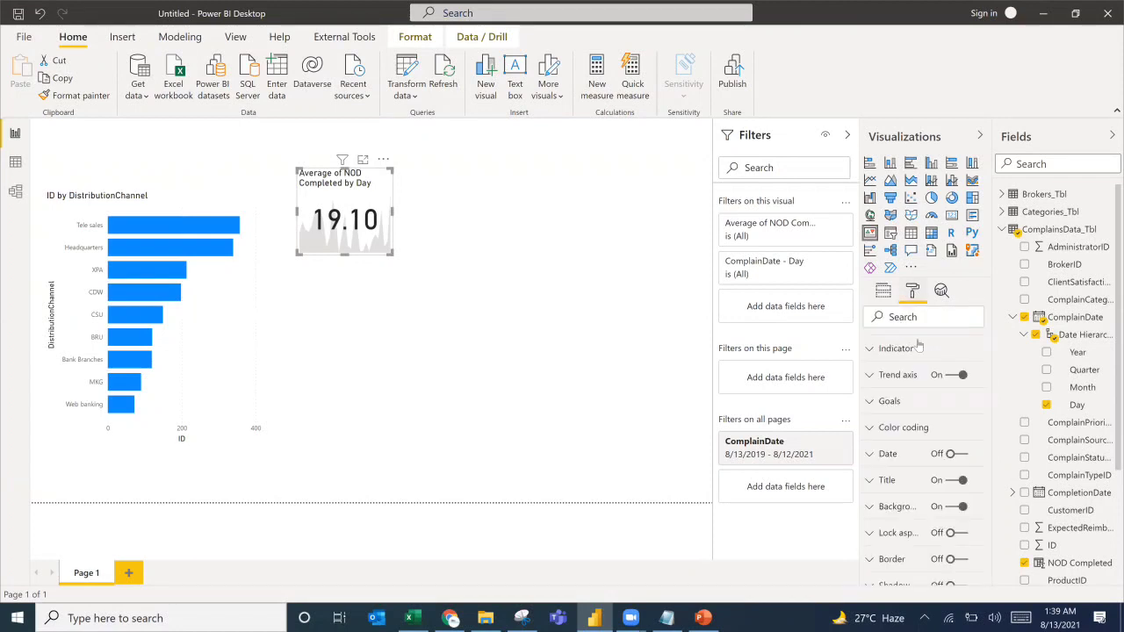
left_click(888, 507)
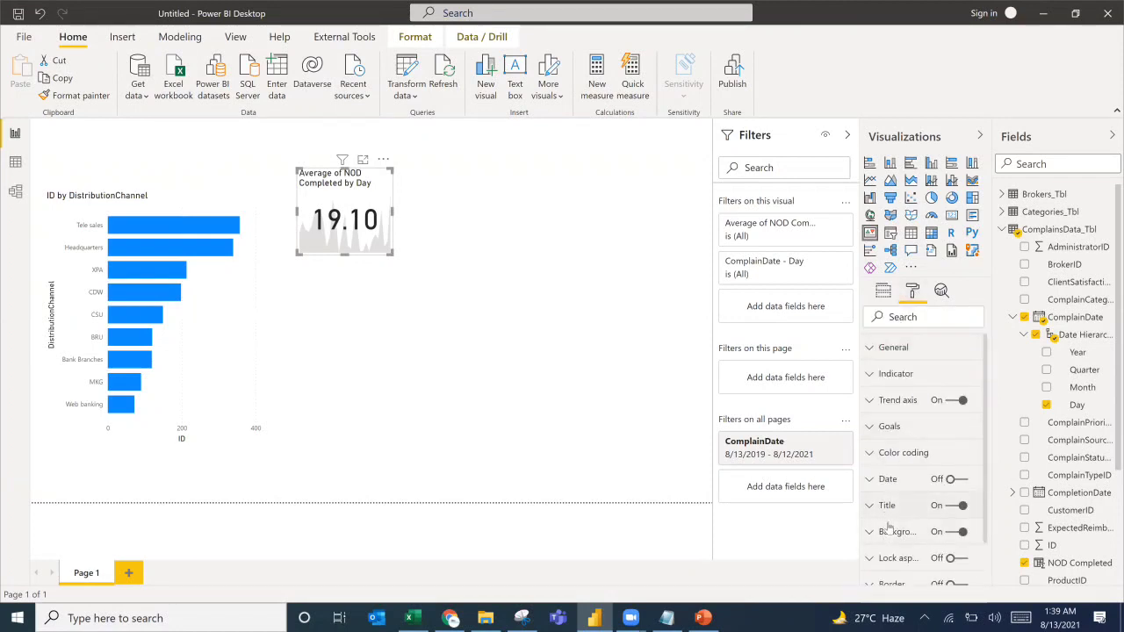
left_click(892, 549)
key("ctrl+a")
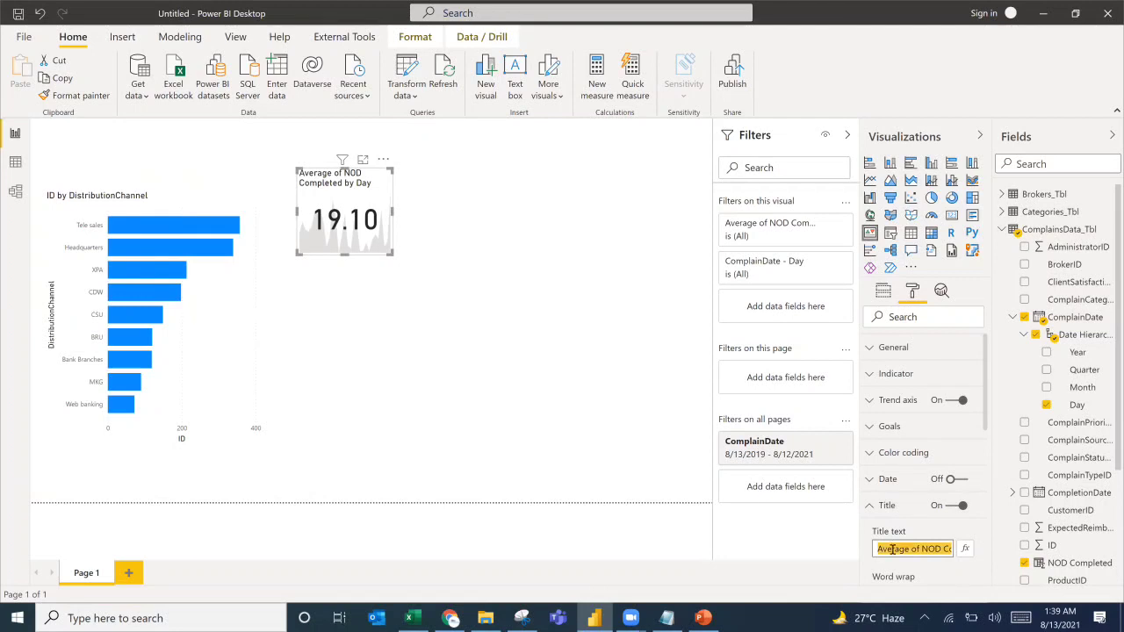
type("Ave. Dur")
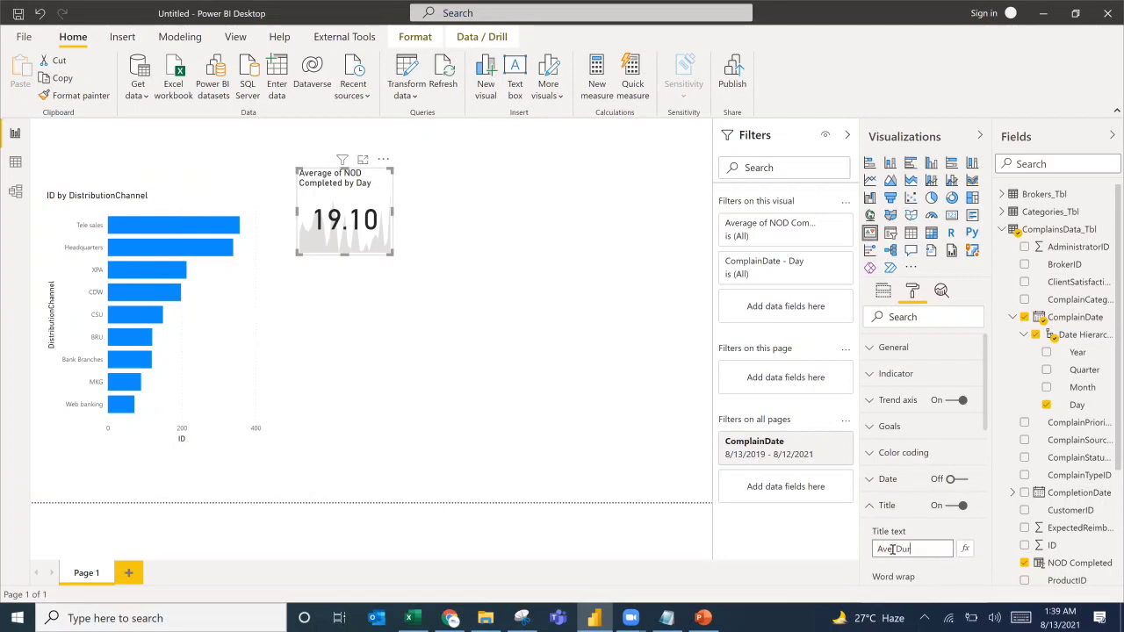
type("ation (in Days)")
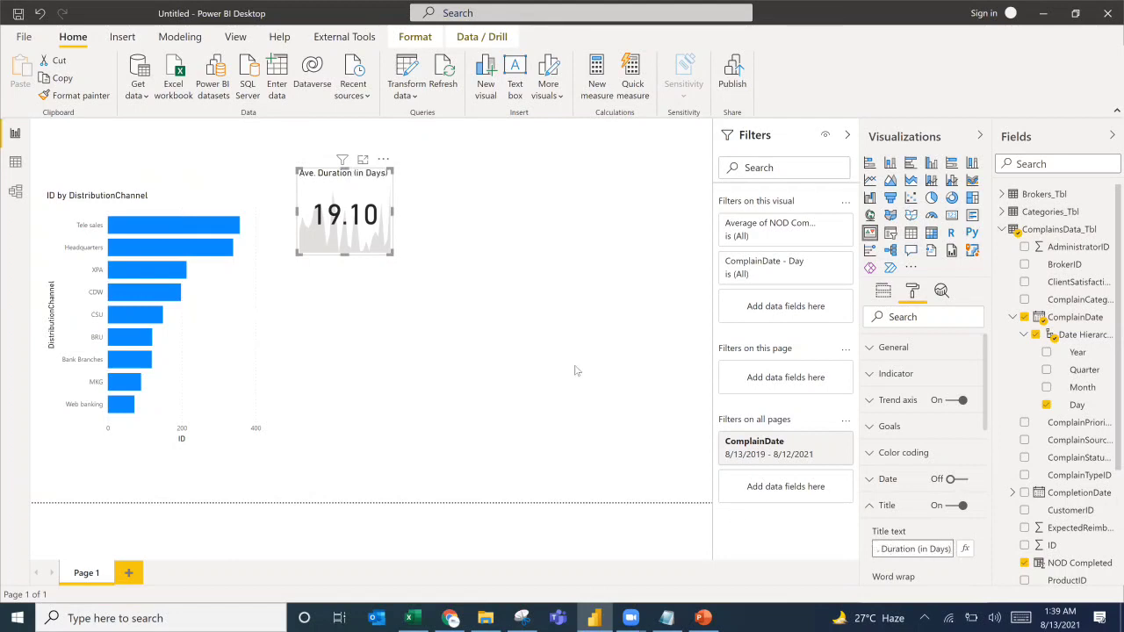
left_click(423, 208)
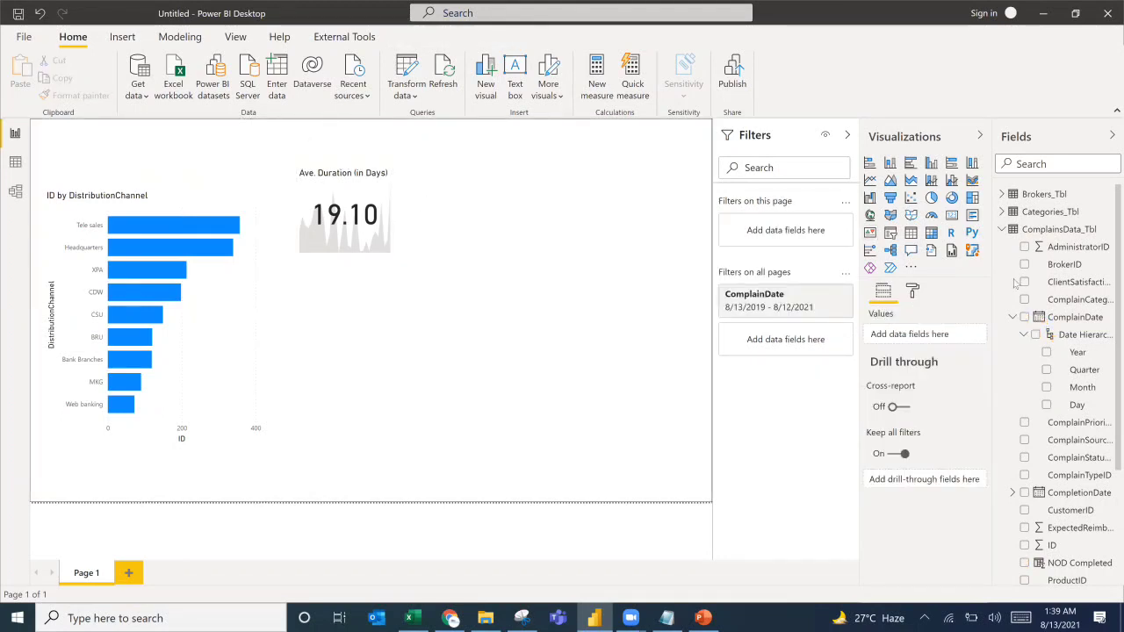
Collapse ComplainsData_Tbl, and create and load an empty table named Measure Table with a single column named DAX.
left_click(1002, 229)
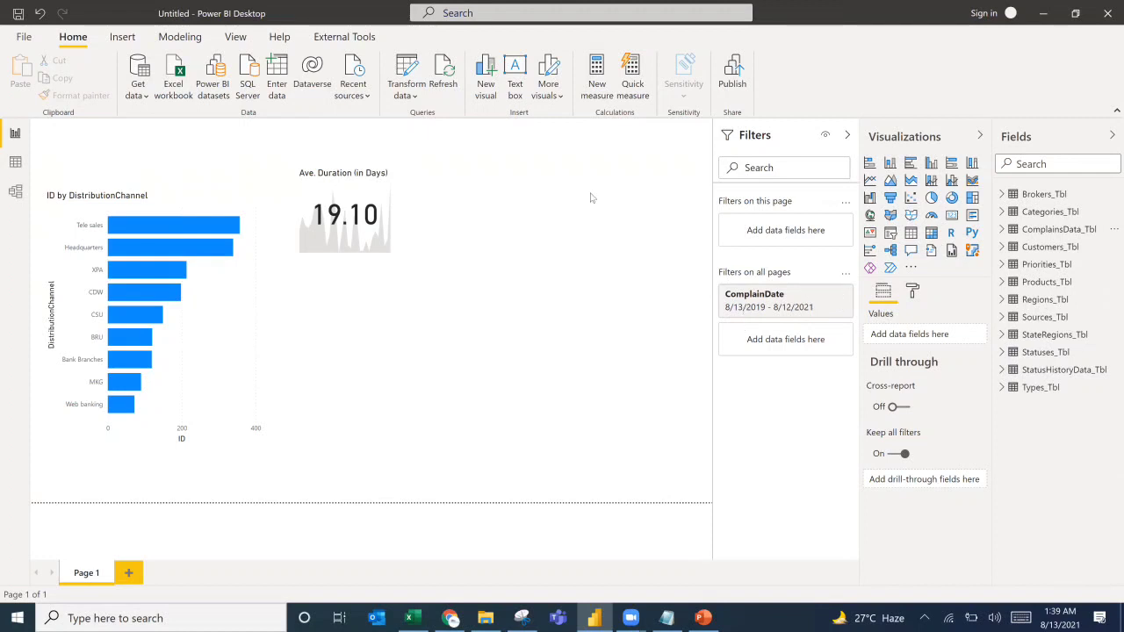
left_click(276, 70)
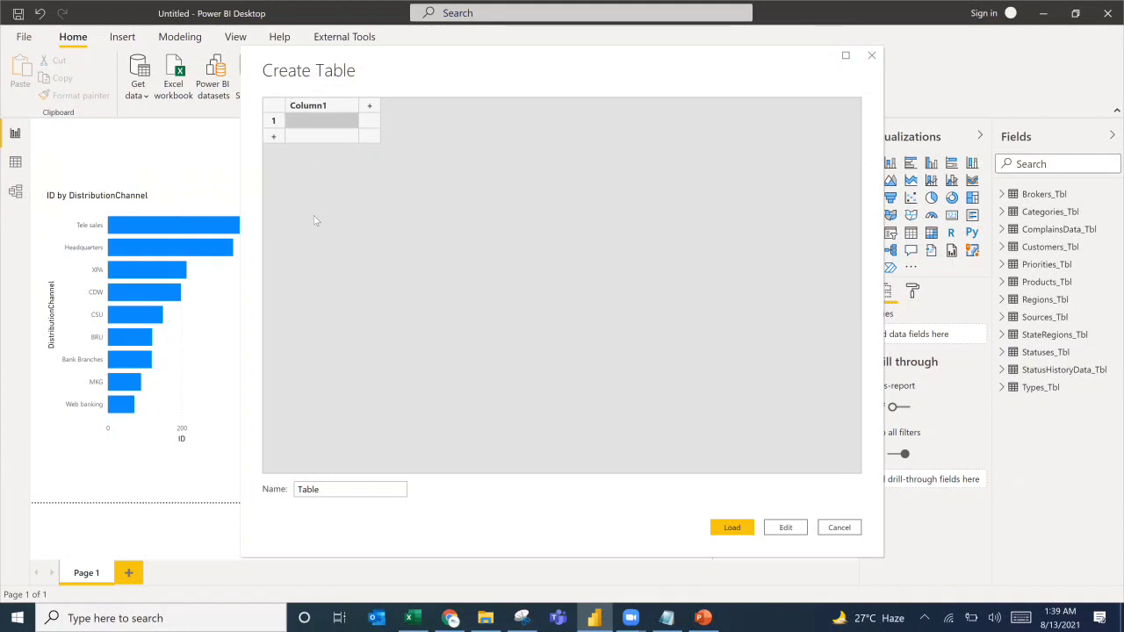
double_click(313, 106)
type("DAX")
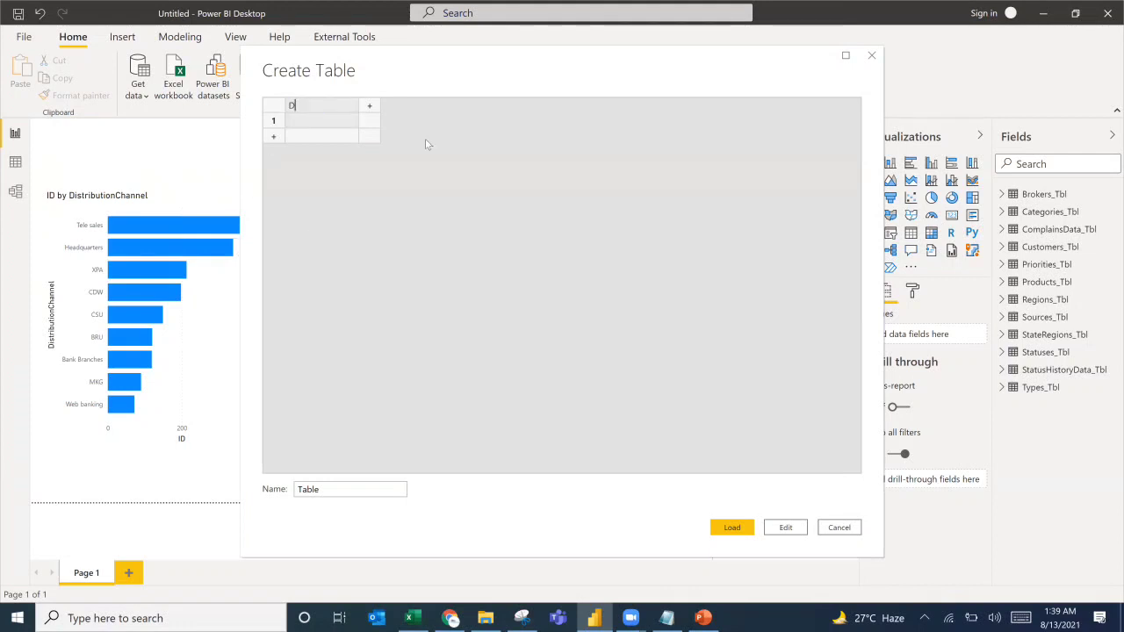
double_click(331, 489)
type("Measure")
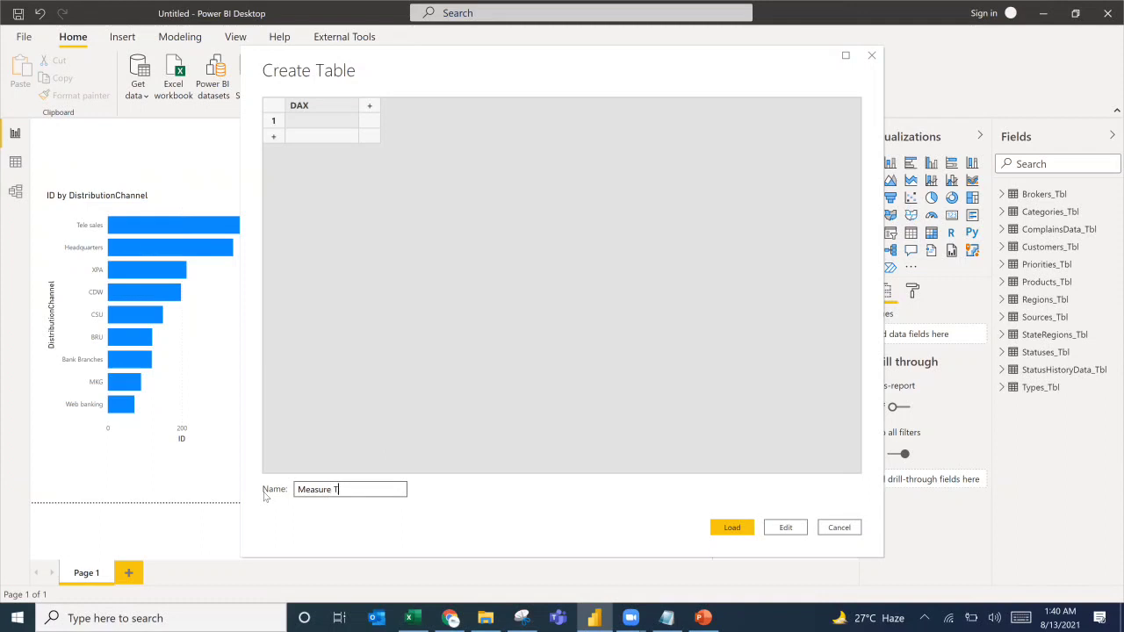
left_click(725, 529)
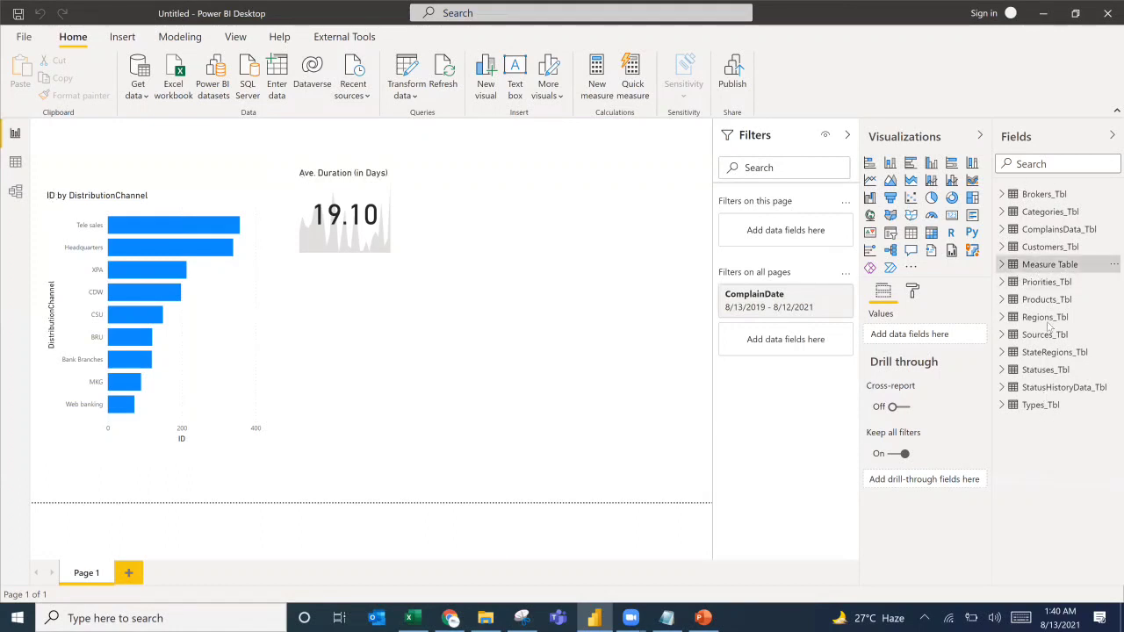
Rename Measure Table as 1_Measure Table and expand it in the field list.
left_click(1087, 265)
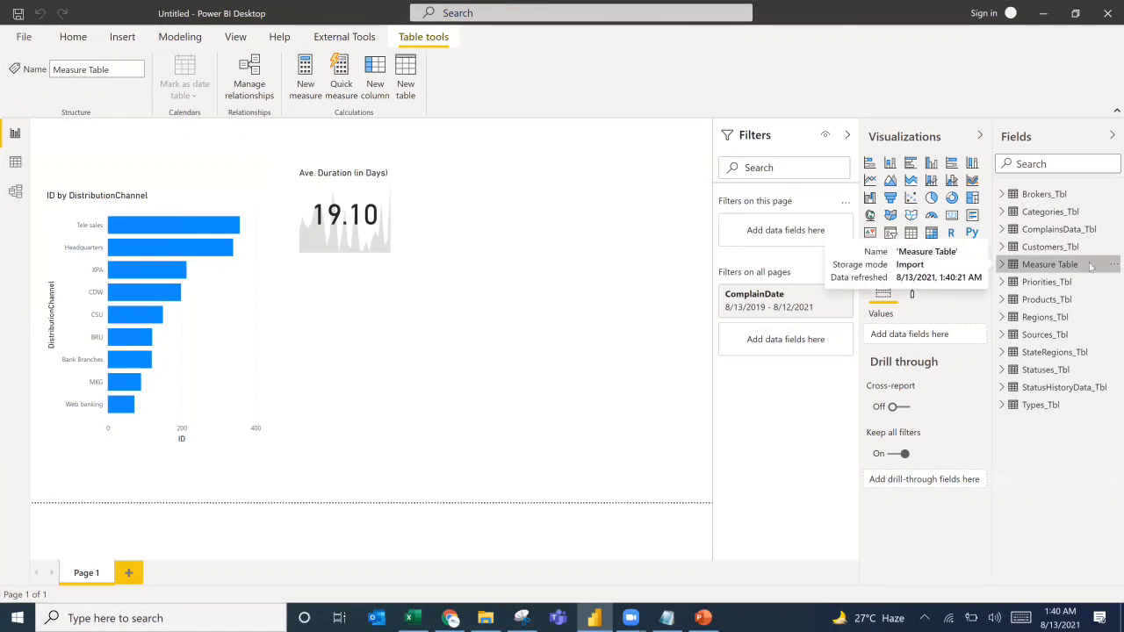
right_click(1086, 266)
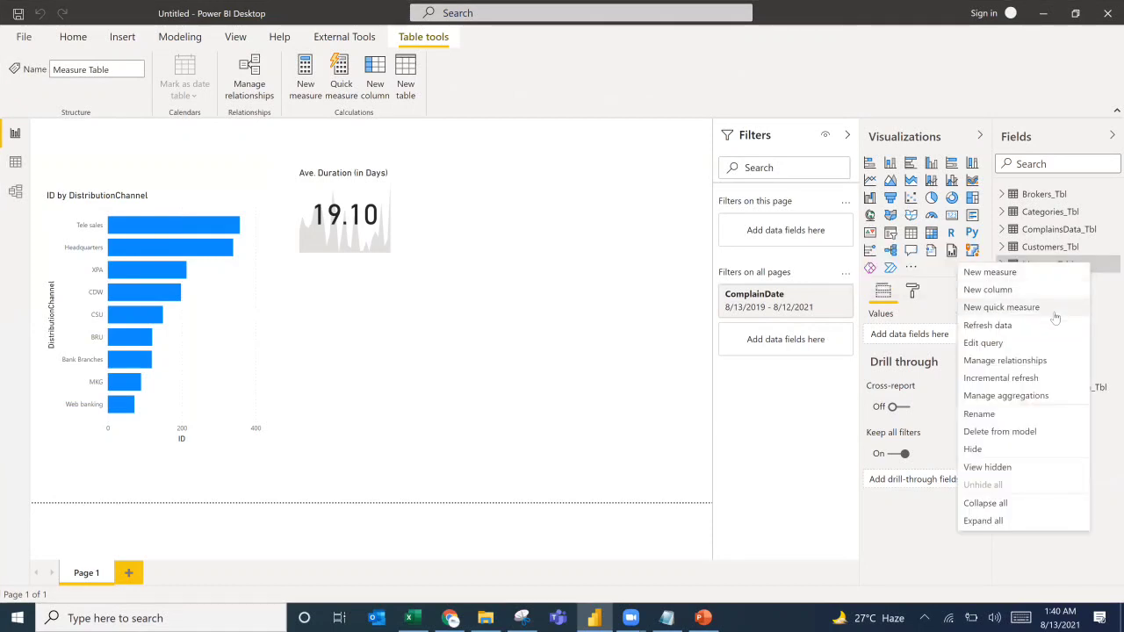
left_click(1010, 416)
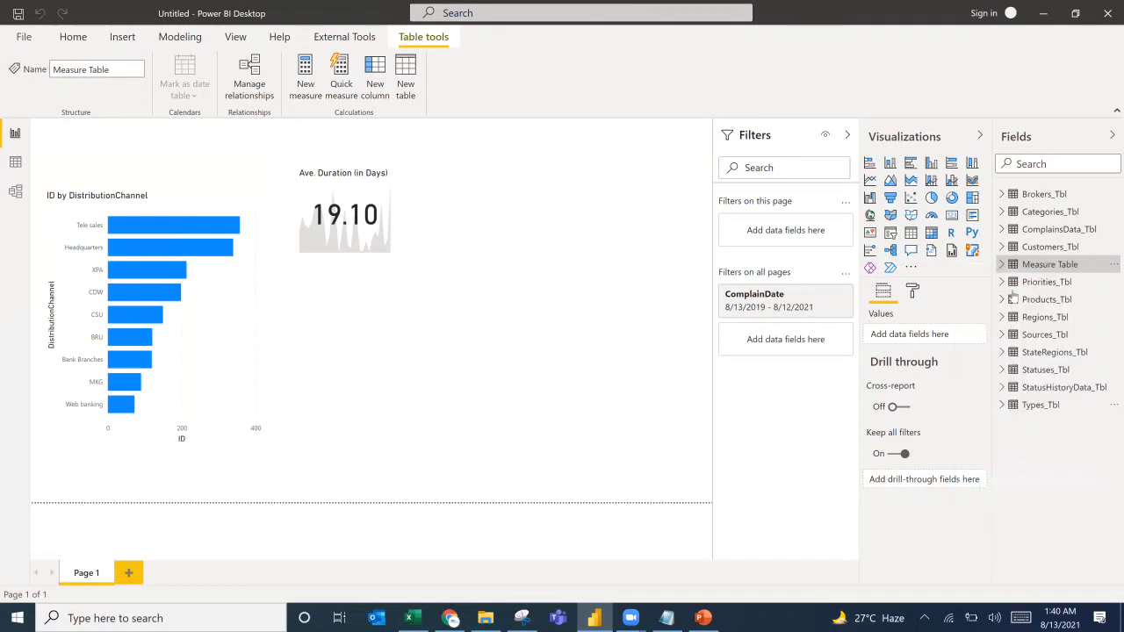
left_click(1025, 263)
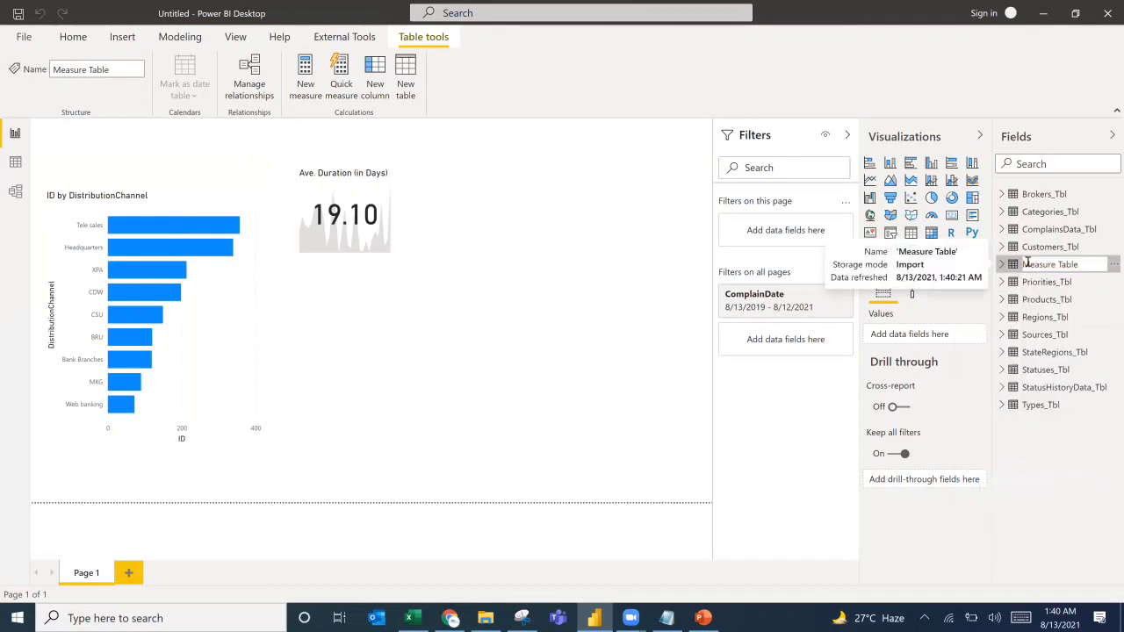
type("1_")
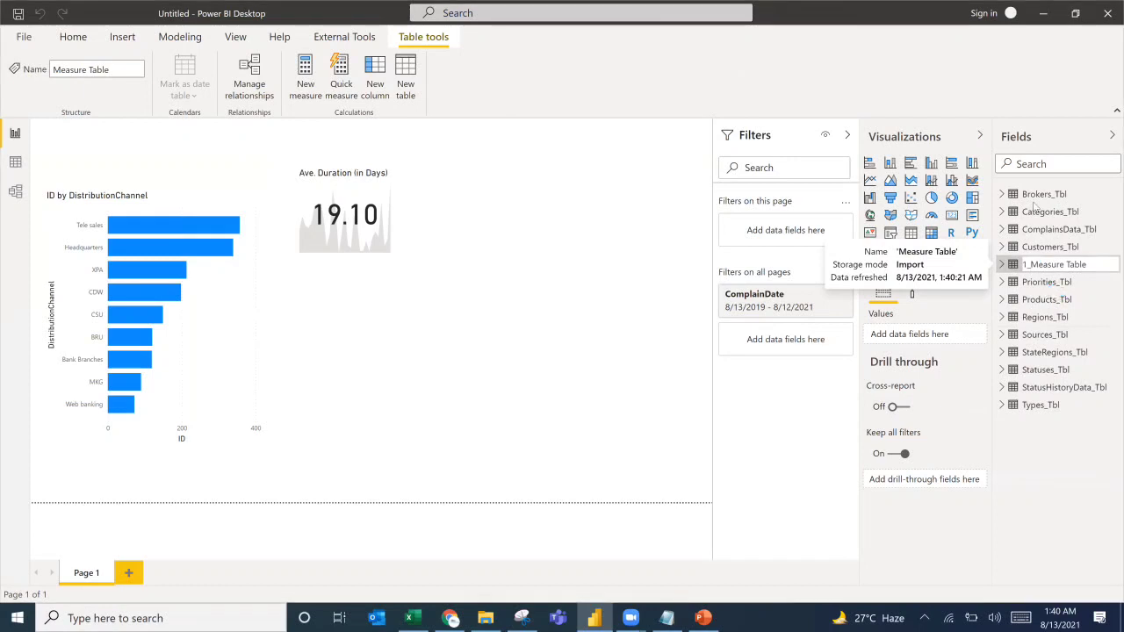
key("Return")
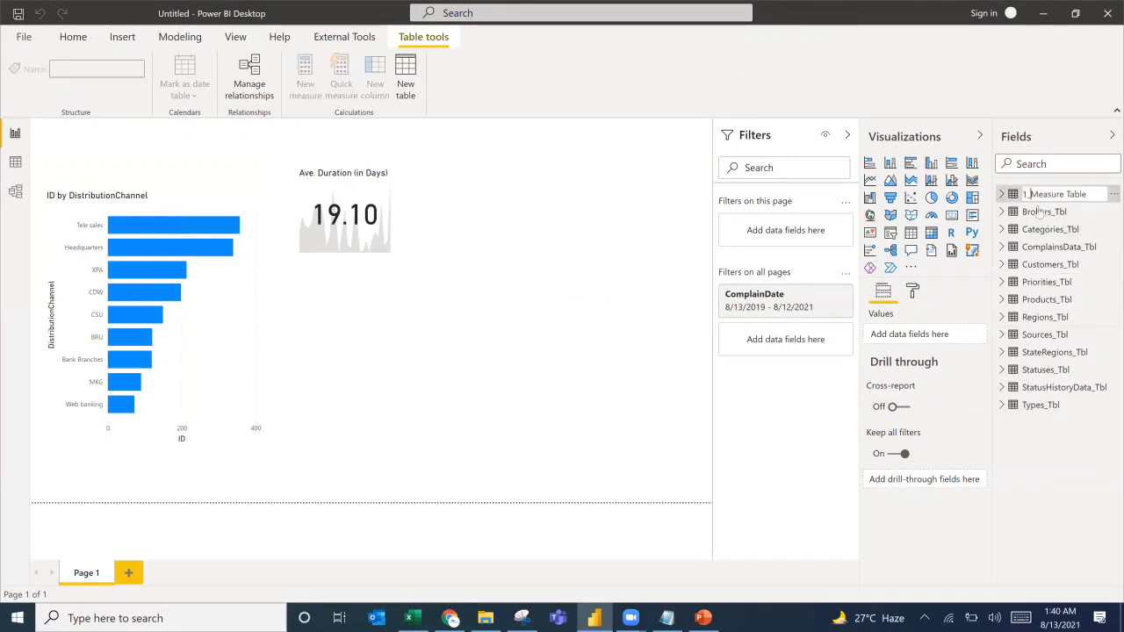
left_click(1043, 197)
left_click(1001, 194)
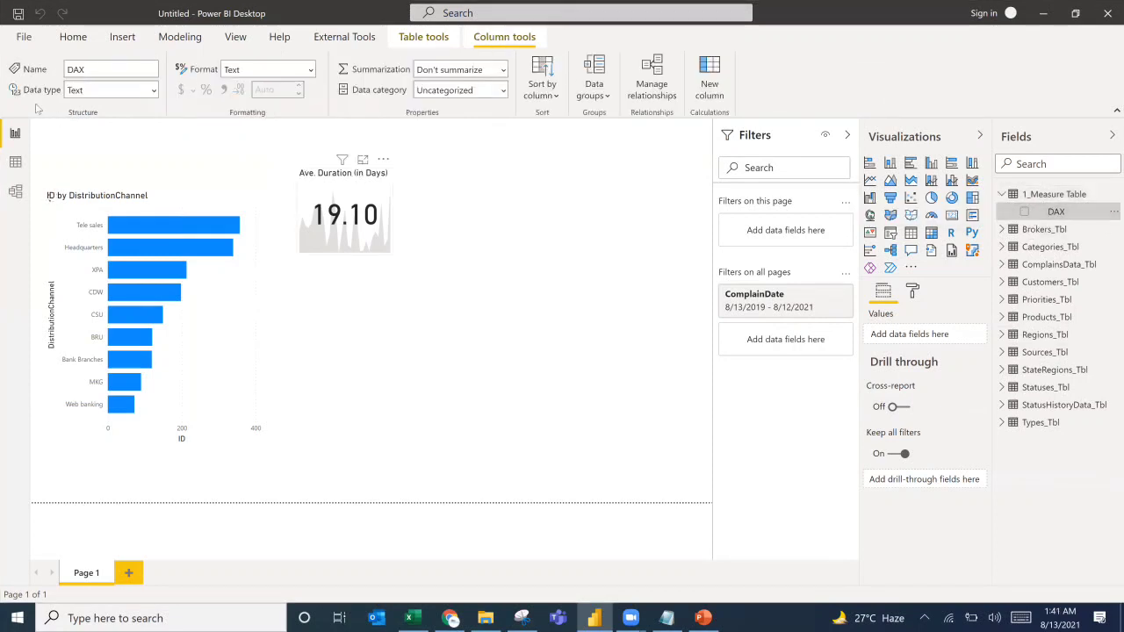
Create a measure named Total Complains in 1_Measure Table, defined as DISTINCTCOUNT(ComplainsData_Tbl[ID]).
left_click(70, 43)
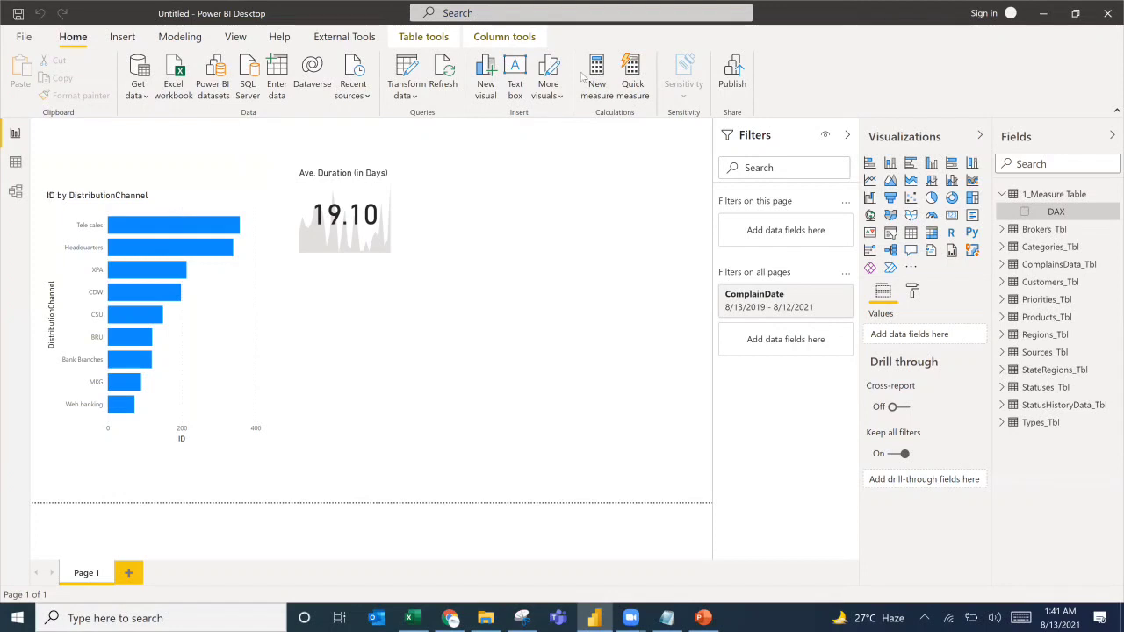
left_click(583, 79)
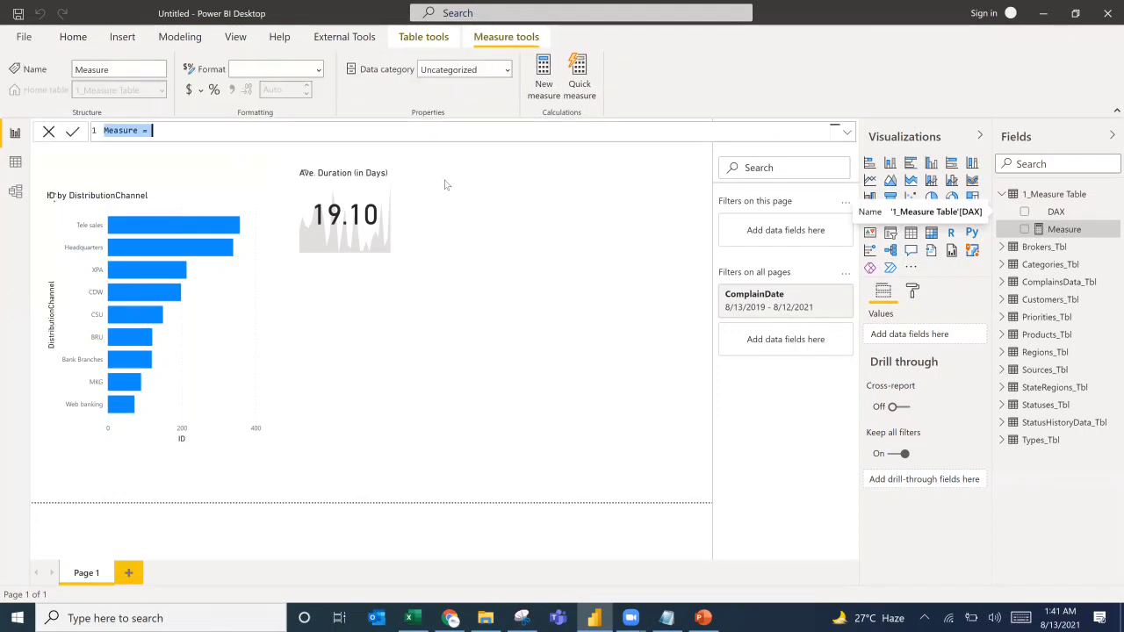
left_click(107, 130)
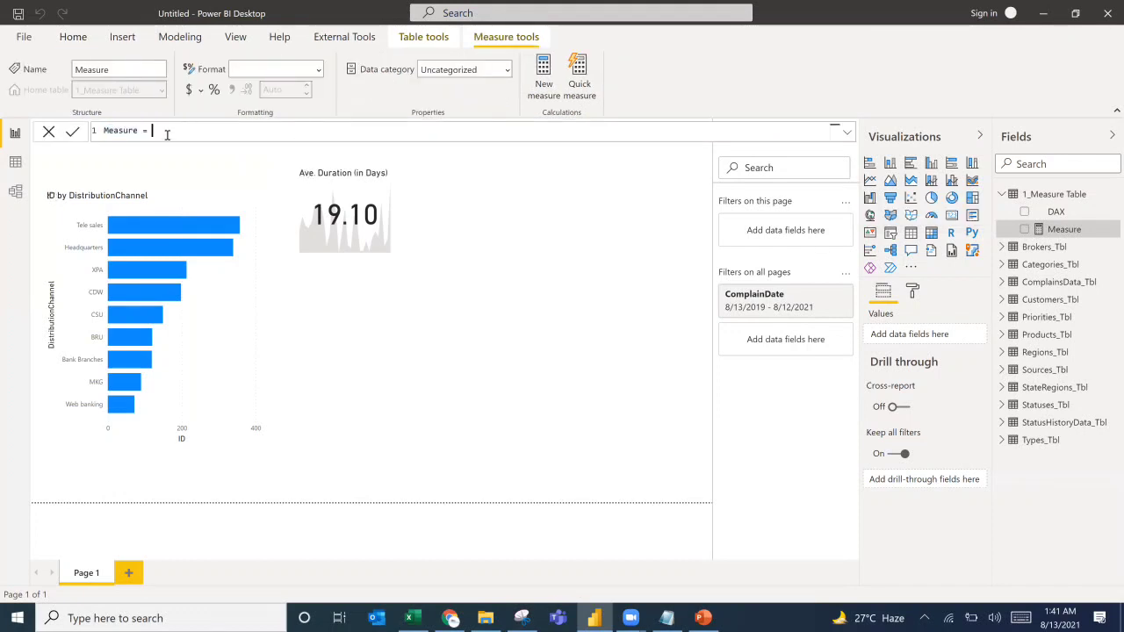
left_click(92, 132)
type("Total Complains=distin")
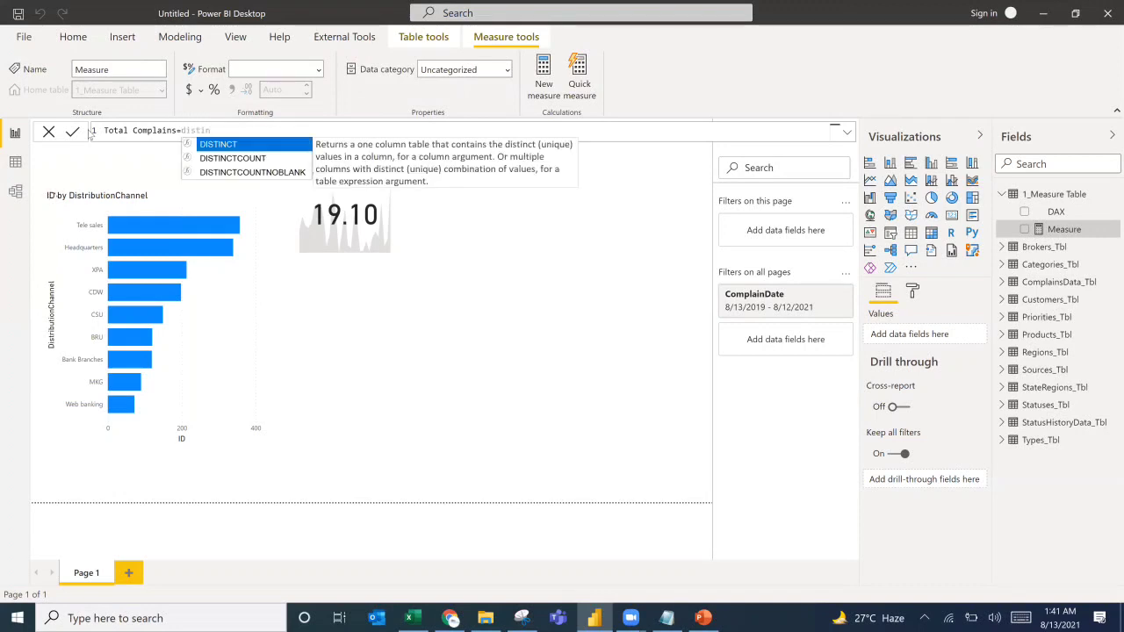
key("Down")
key("Tab")
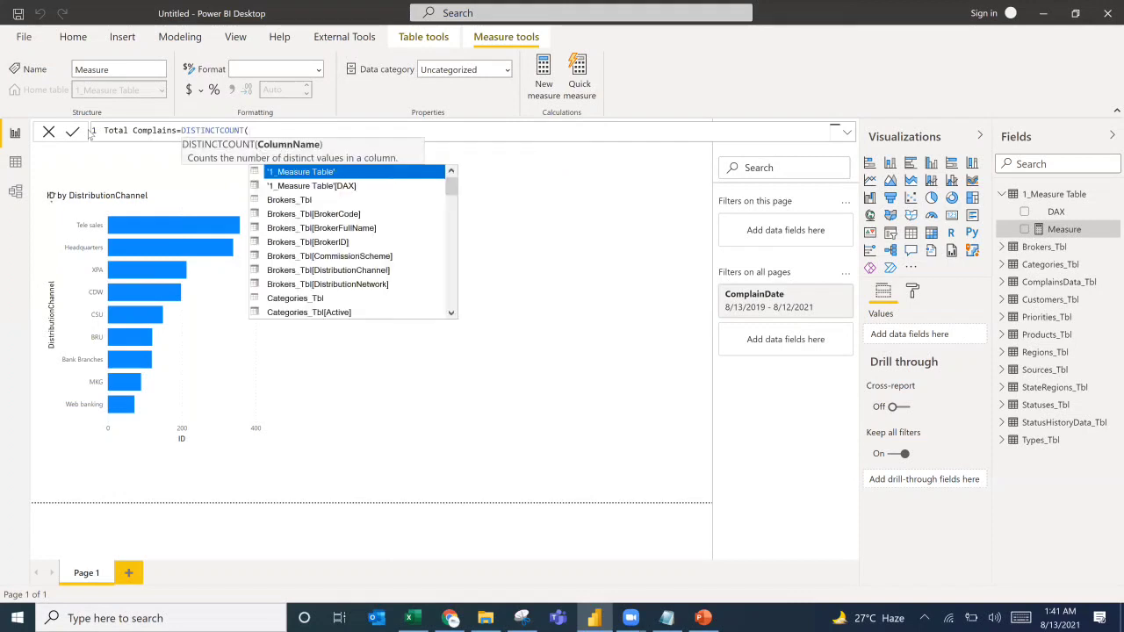
type("id")
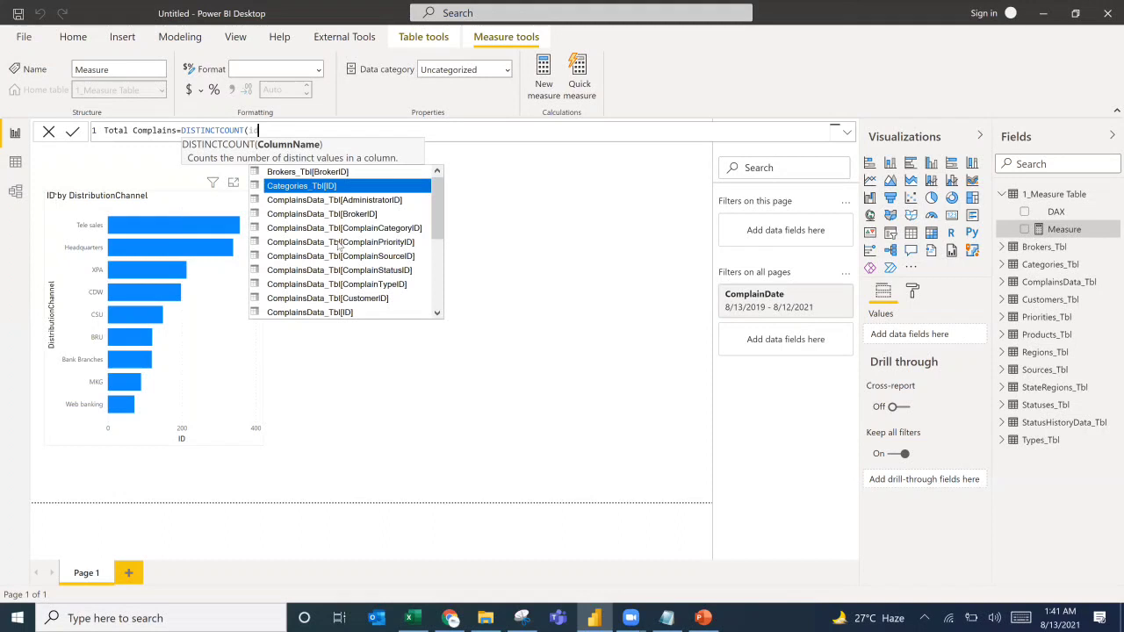
left_click(332, 313)
left_click(331, 314)
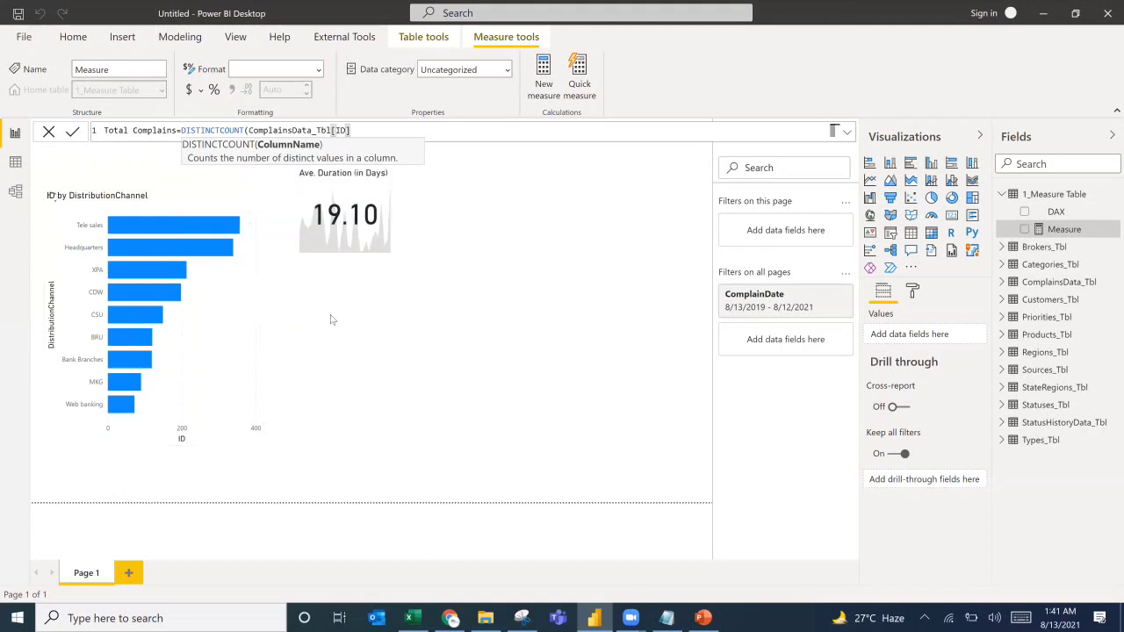
type(")")
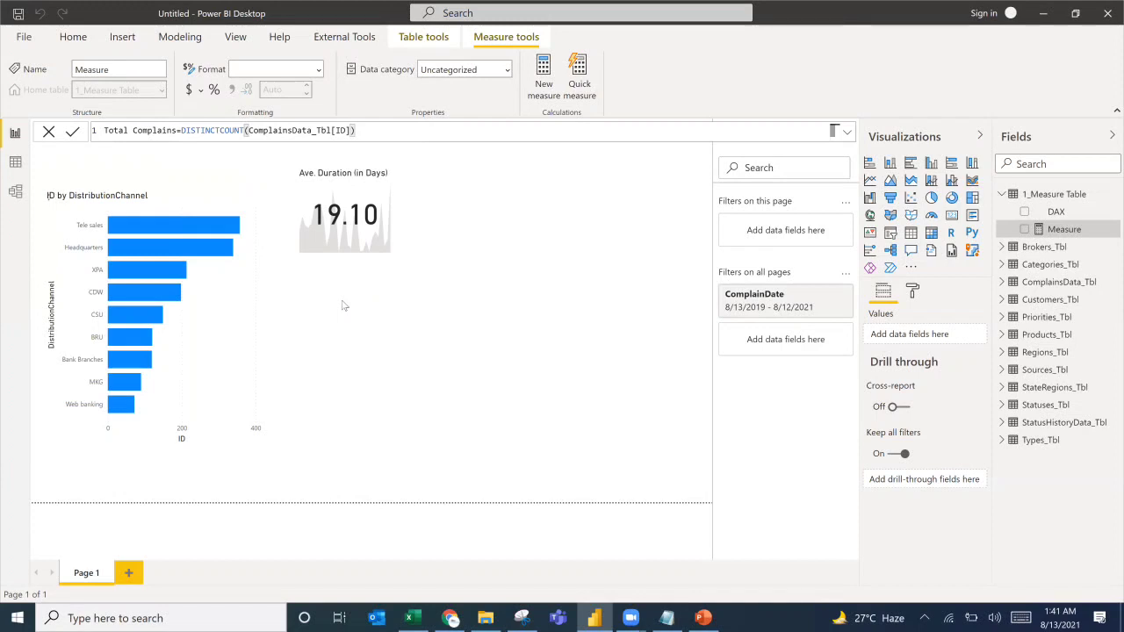
key("Return")
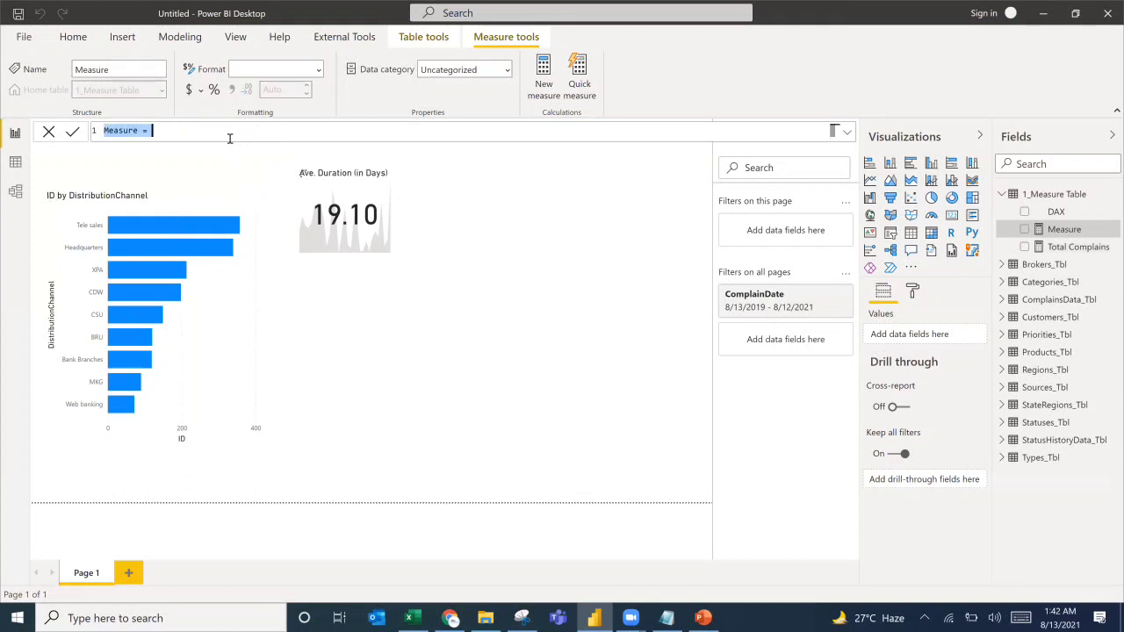
Begin the formula of a new measure named Urgent%, declaring a variable named urgent on its second line.
type("Urgent")
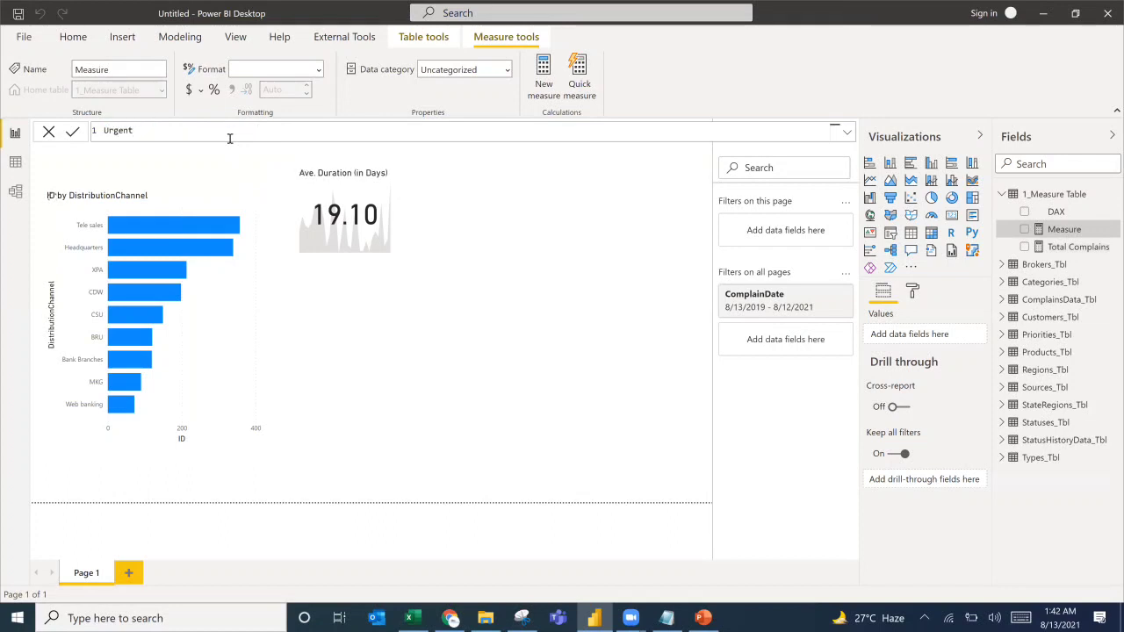
type("%=")
key("shift+Return")
type("VAR")
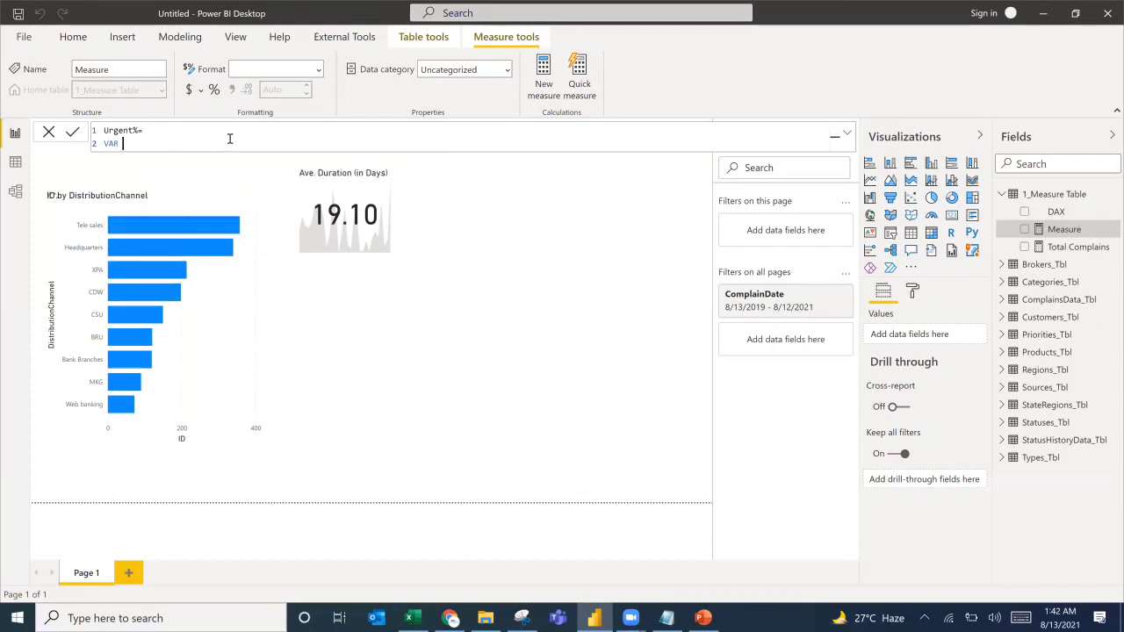
type(" urgent")
key("Left")
key("Left")
key("Left")
key("Left")
key("Left")
key("Left")
key("Left")
key("Right")
key("Right")
key("Right")
key("Right")
key("Right")
key("Right")
key("Right")
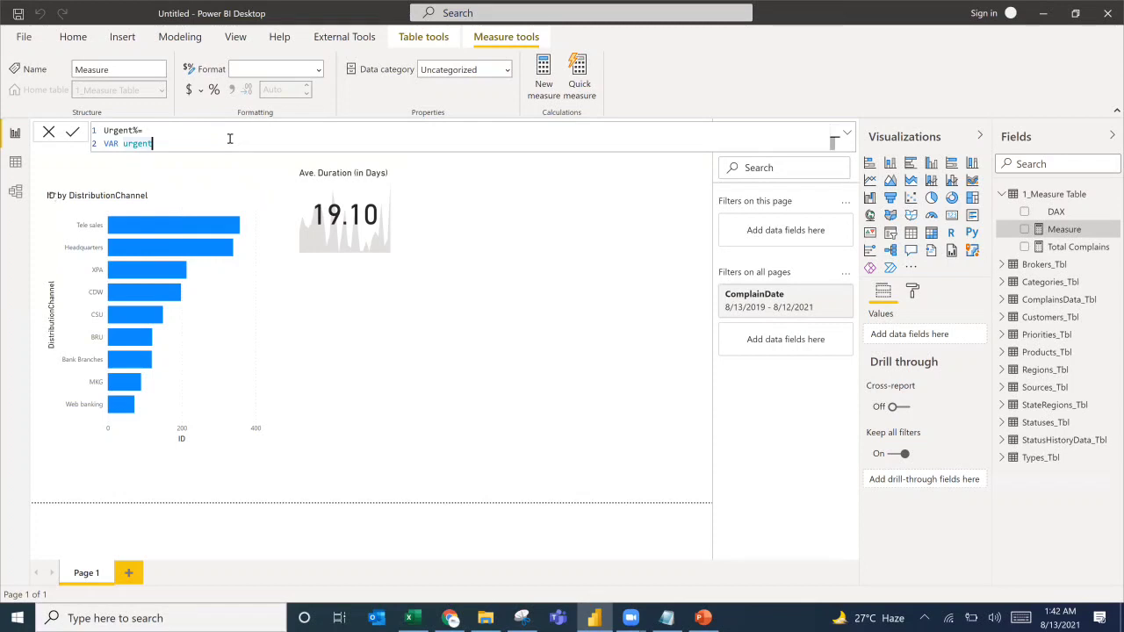
left_click(848, 137)
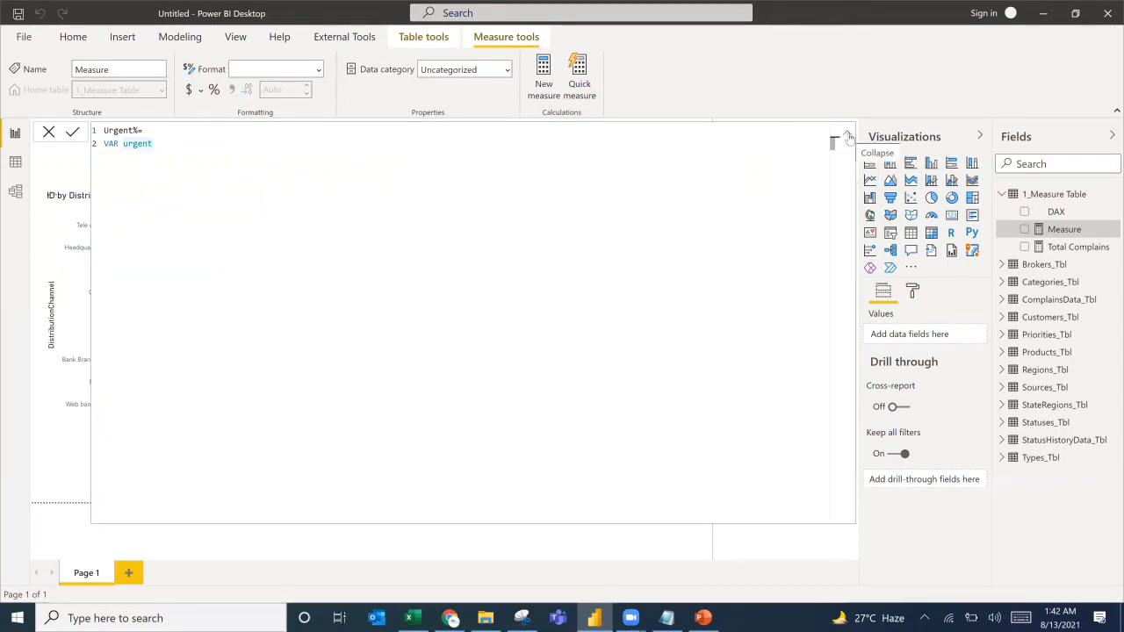
left_click(848, 137)
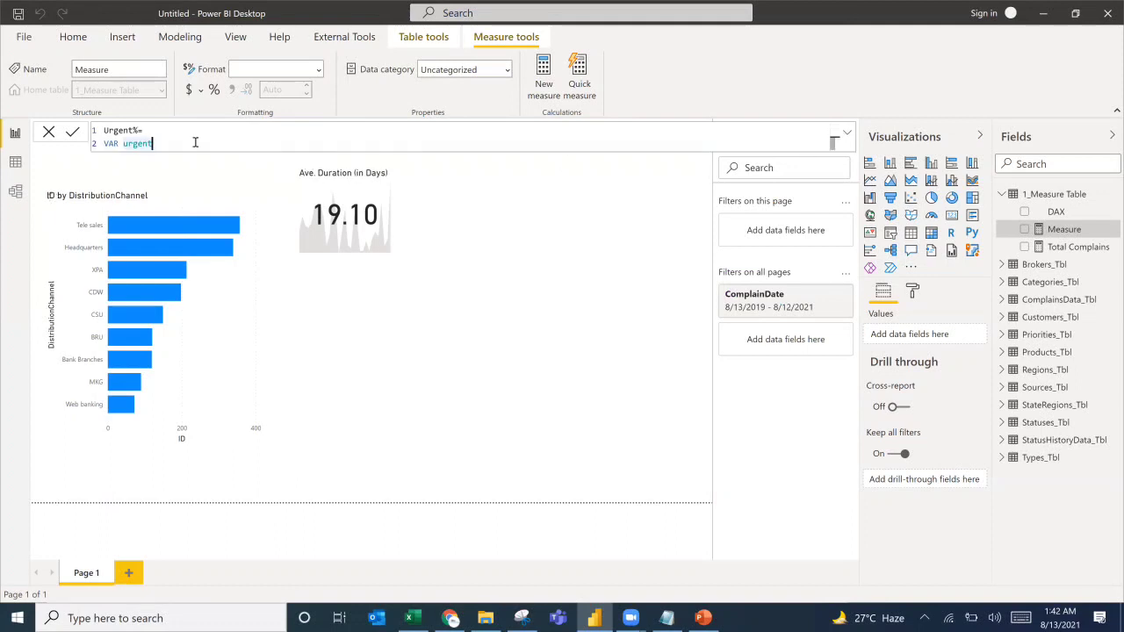
Assign the urgent variable a CALCULATE function with [Total Complains] as its expression.
type("=CALCULATE(")
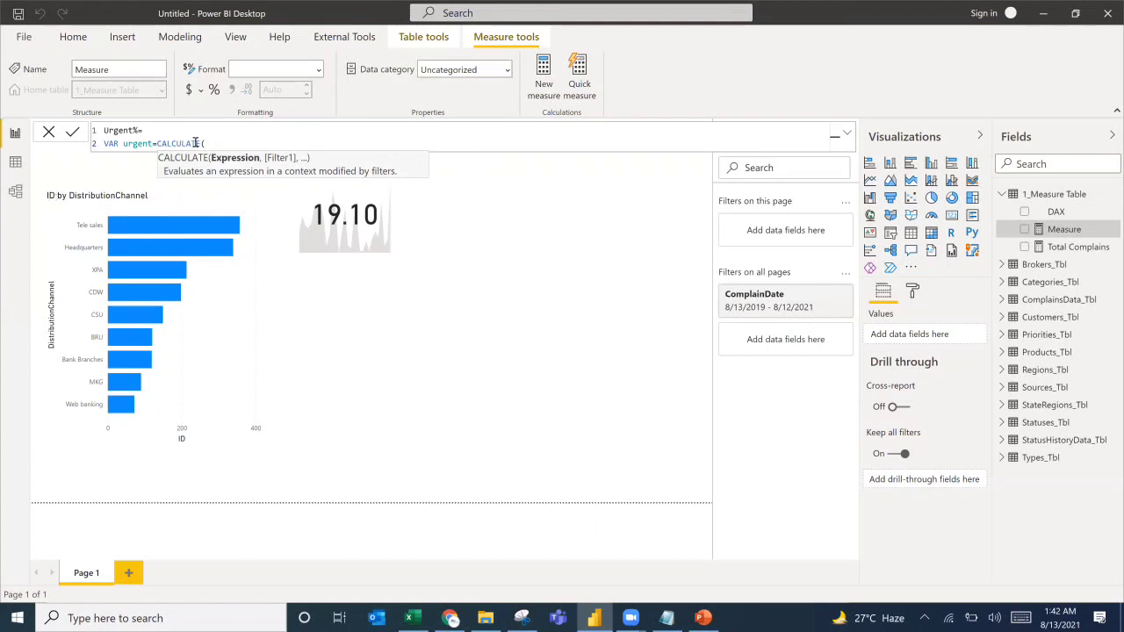
type("total")
key("Tab")
type(",")
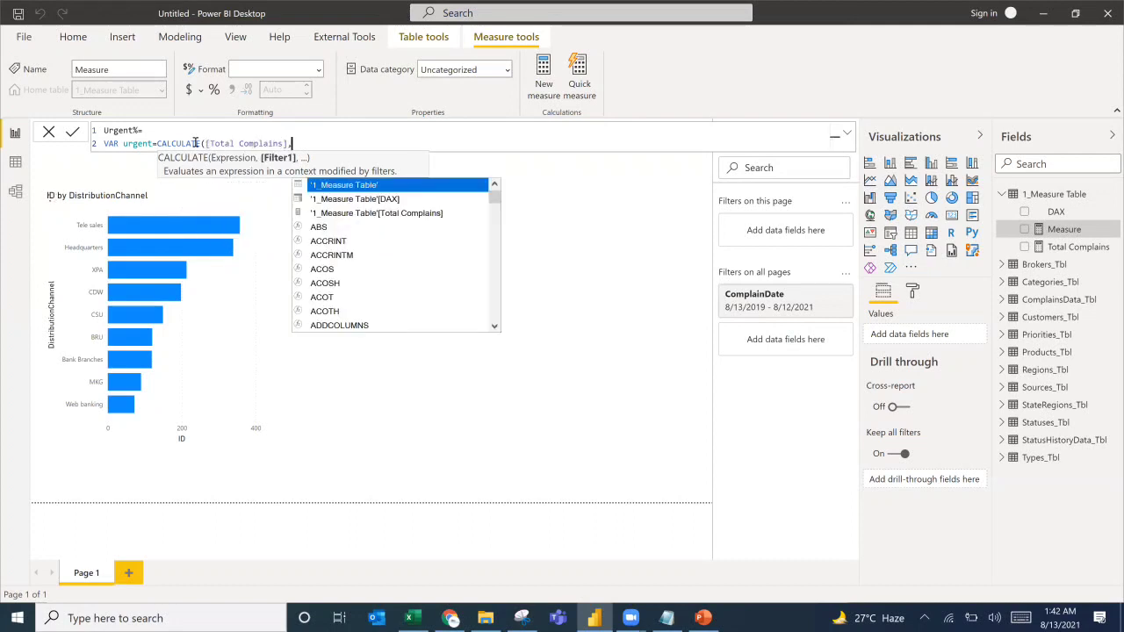
Check the Description column on the Priorities sheet of the Excel workbook, and return to the Power BI formula.
key("Escape")
key("alt+Tab")
key("alt+Tab")
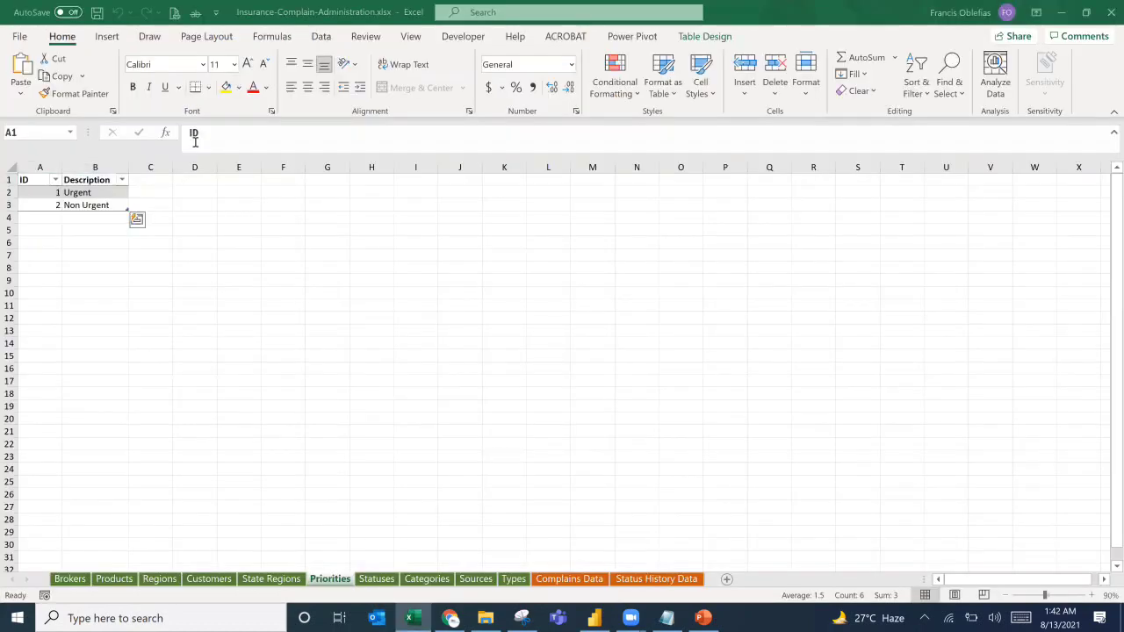
key("alt+Tab")
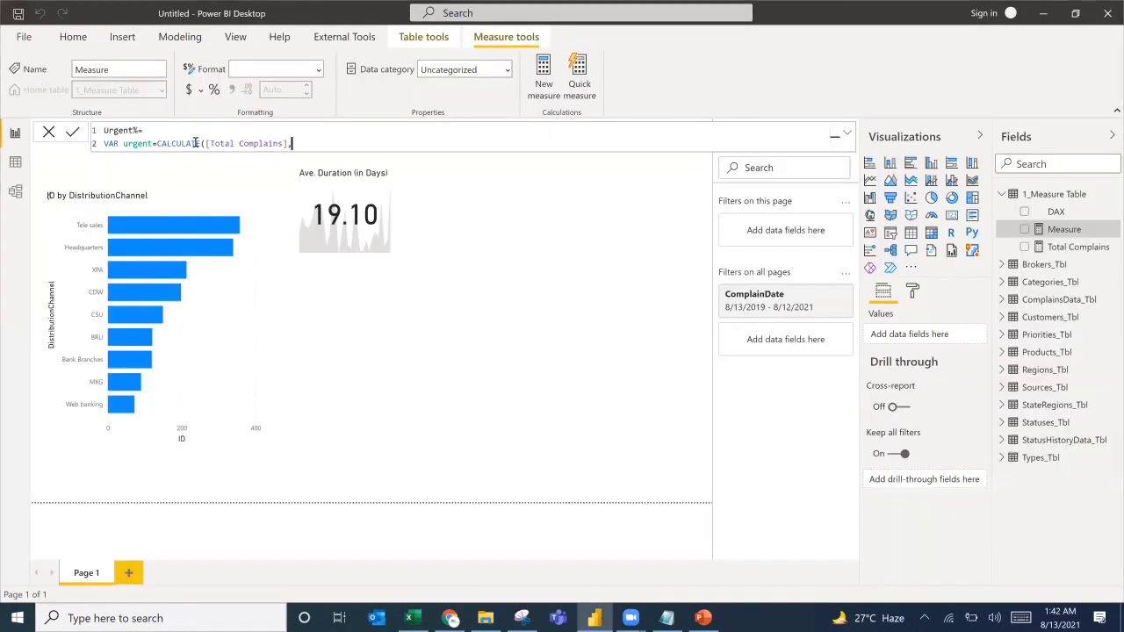
key("alt+Tab")
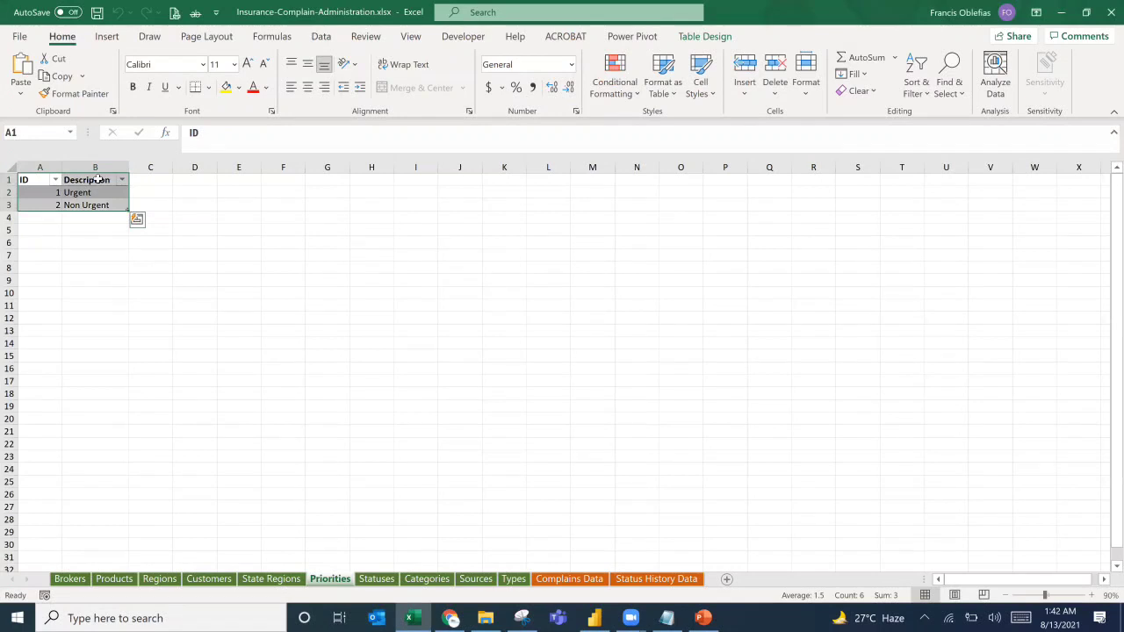
left_click(98, 179)
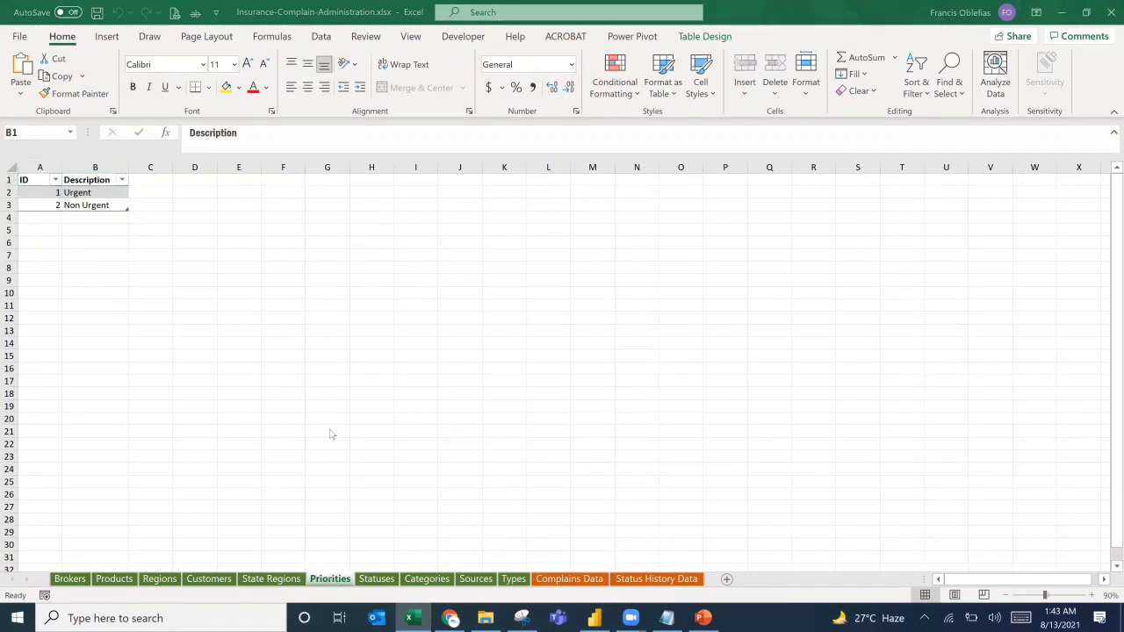
key("alt+Tab")
Add the filter Priorities_Tbl[Description]="Urgent" to the CALCULATE function, checking the wording against the Excel Priorities sheet.
type("des")
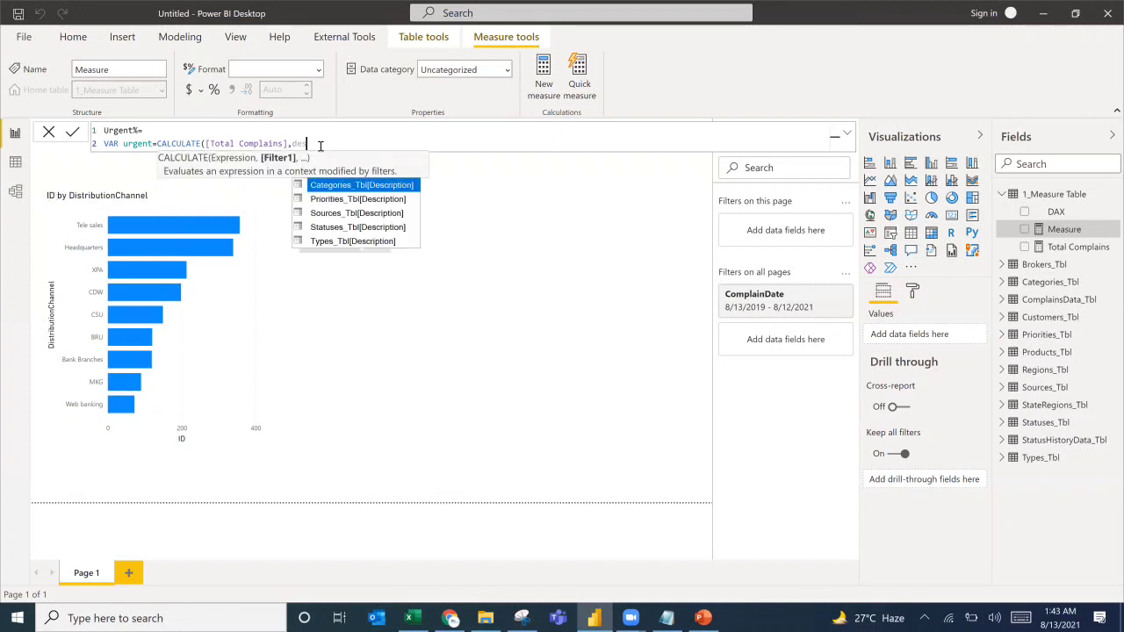
key("Down")
key("Tab")
type("=\"")
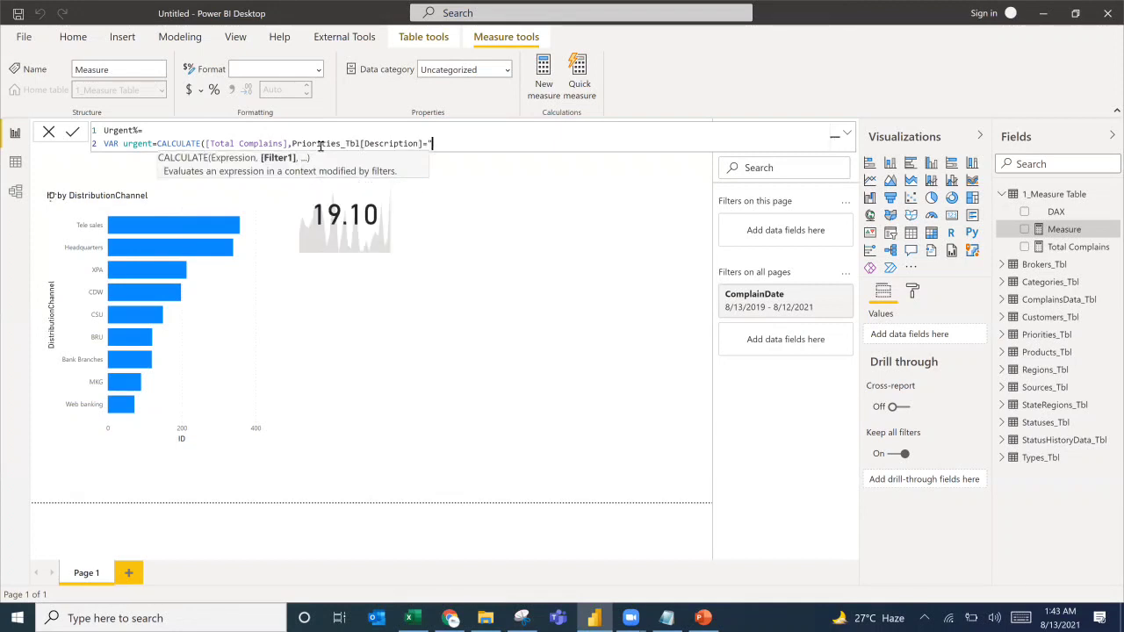
type("Urgent")
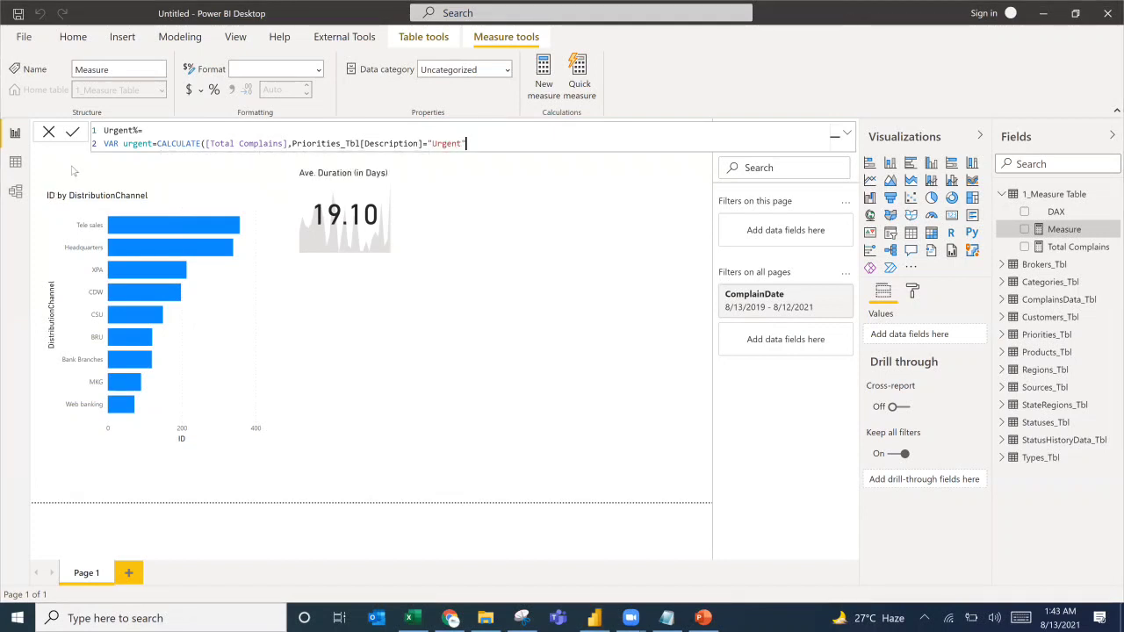
key("alt+Tab")
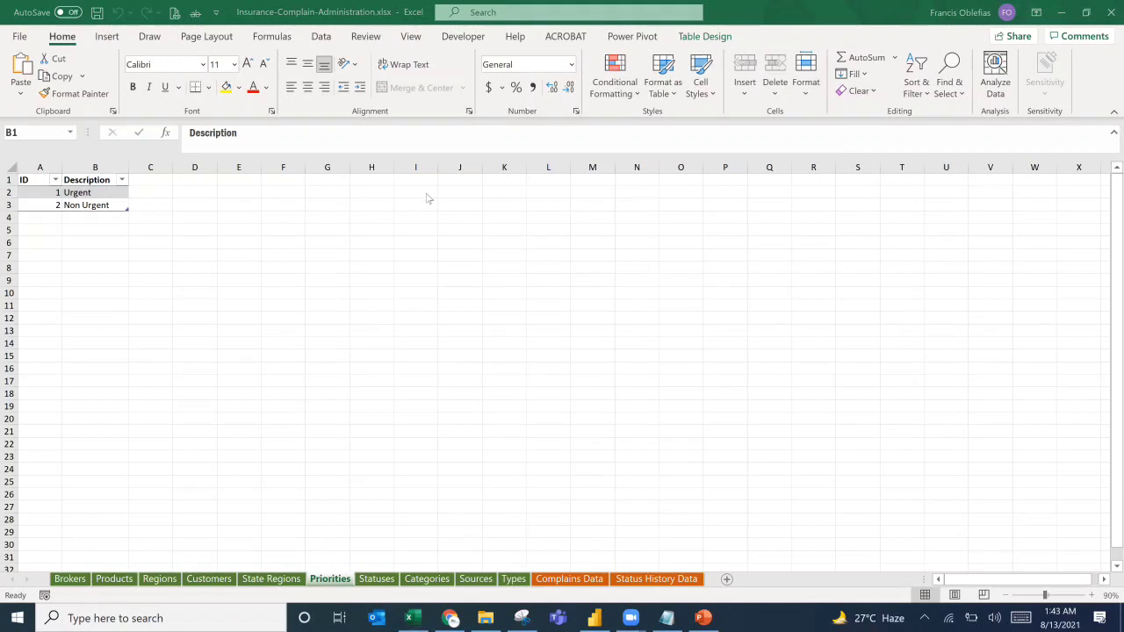
key("alt+Tab")
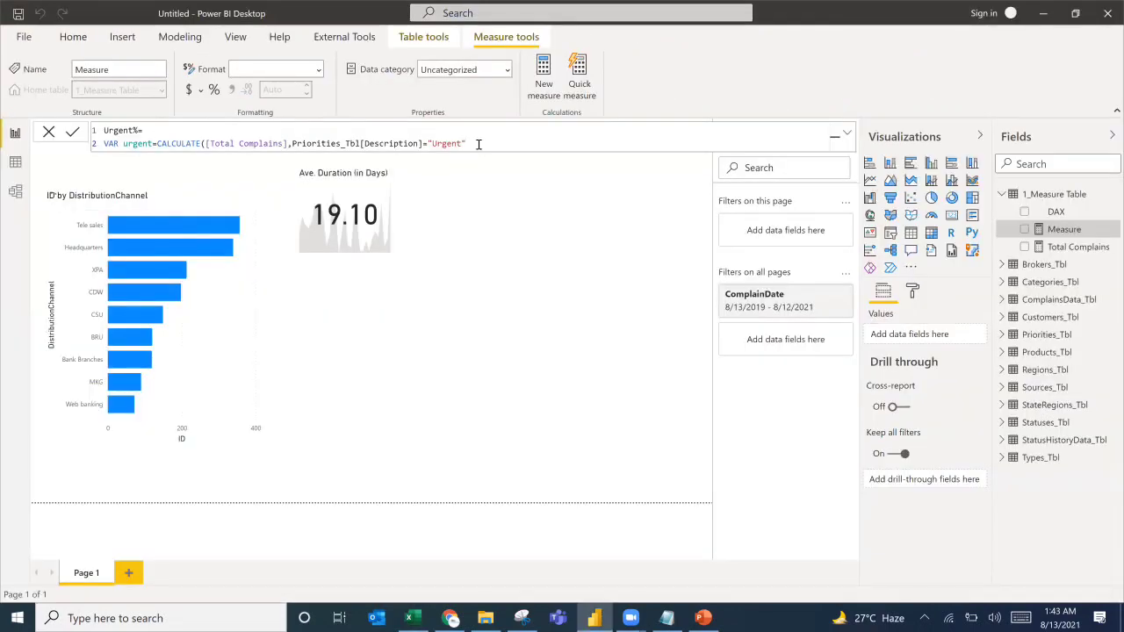
Add a RETURN line below the urgent variable and close the CALCULATE function with its missing parenthesis.
key("shift+Return")
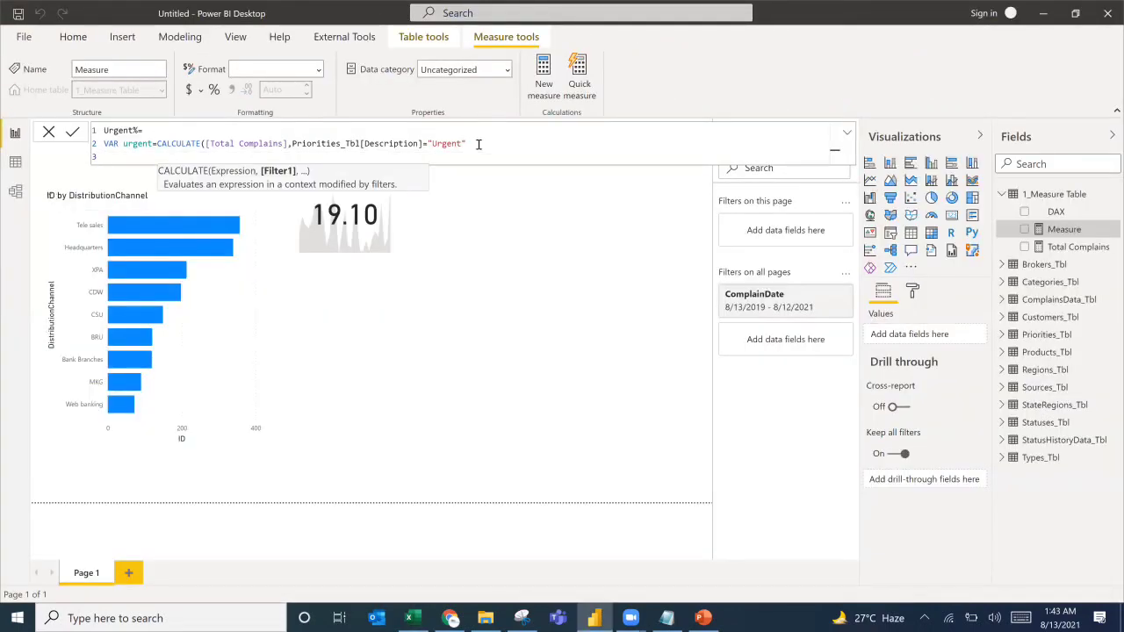
type("RETU")
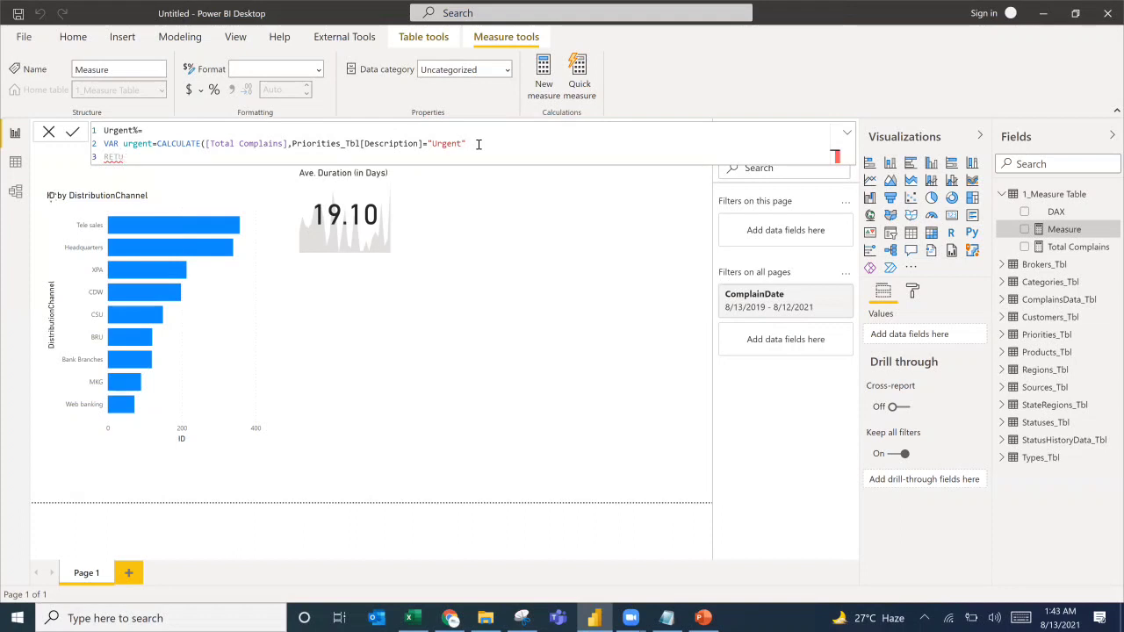
type("RN")
key("shift+Return")
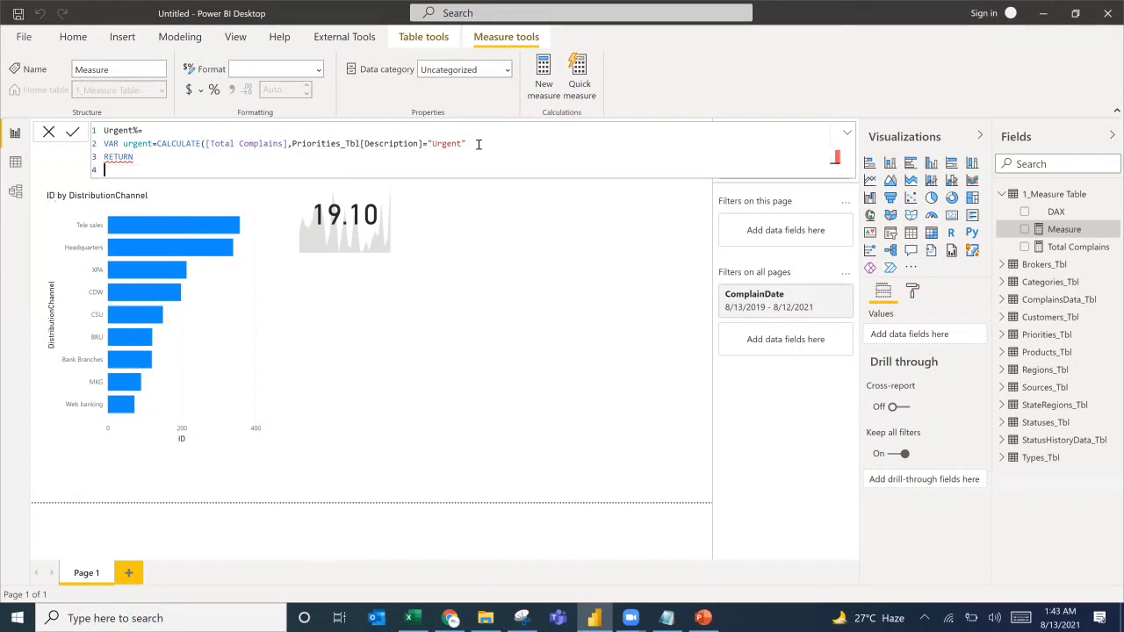
type("div")
key("BackSpace")
key("BackSpace")
key("BackSpace")
left_click(478, 145)
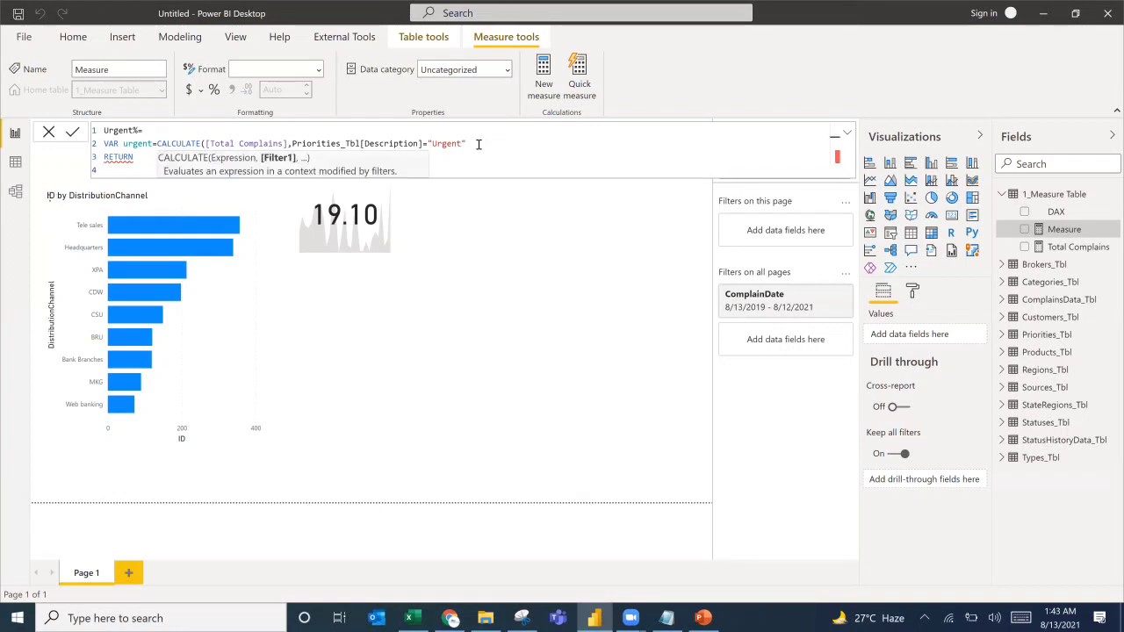
type(")")
Return DIVIDE(urgent,[Total Complains]) on the fourth line and commit the Urgent% measure.
left_click(154, 171)
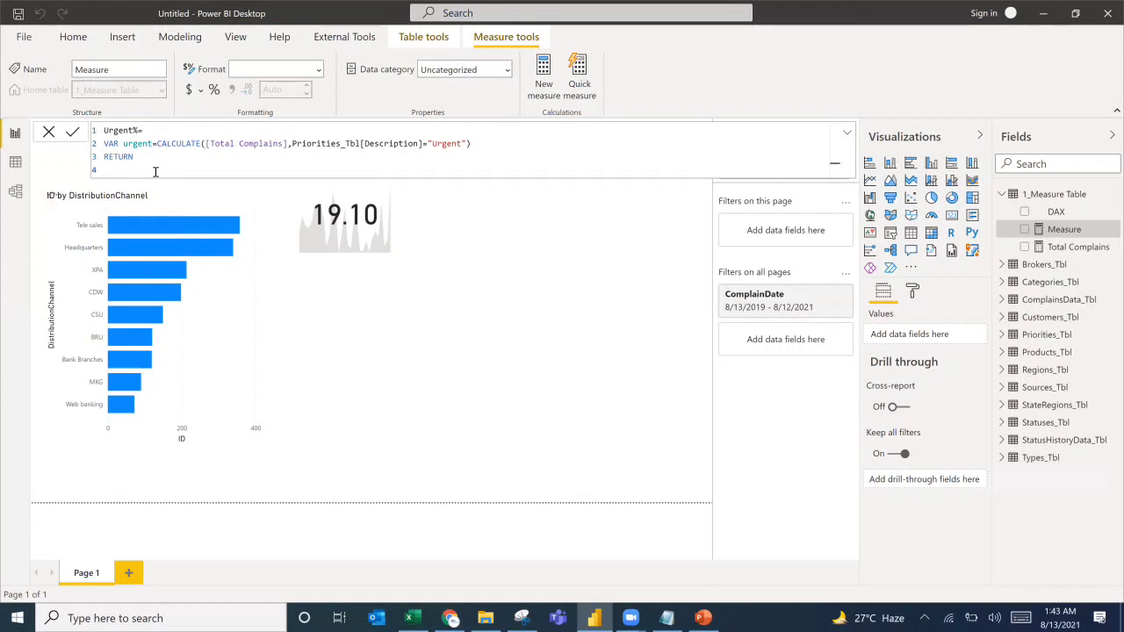
type("div")
key("Tab")
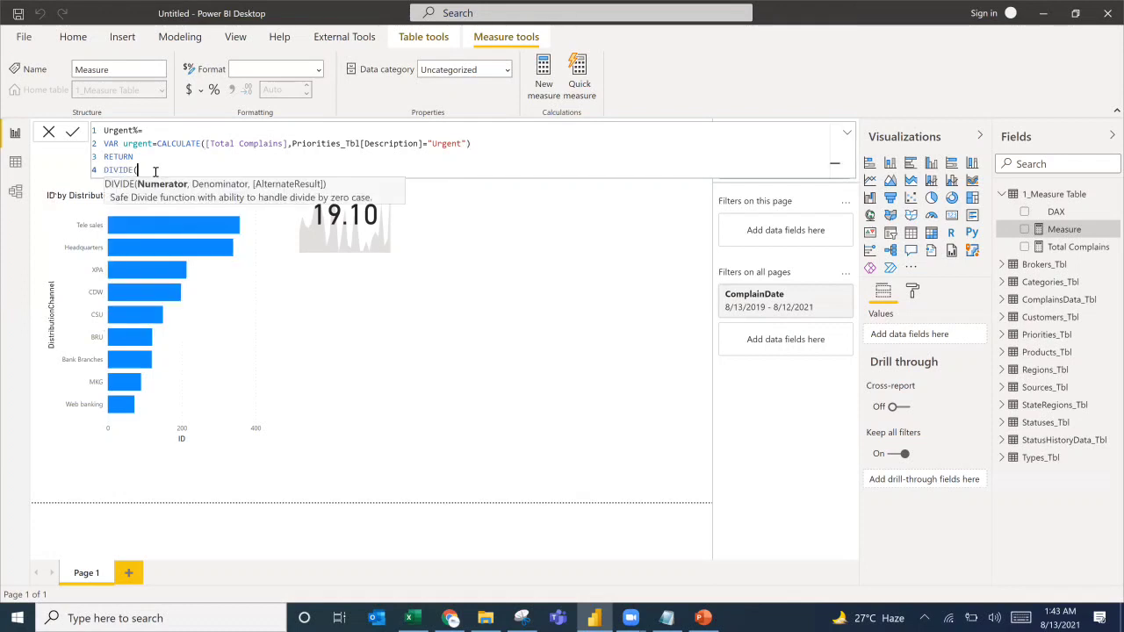
type("urgent,total")
key("Tab")
type(")")
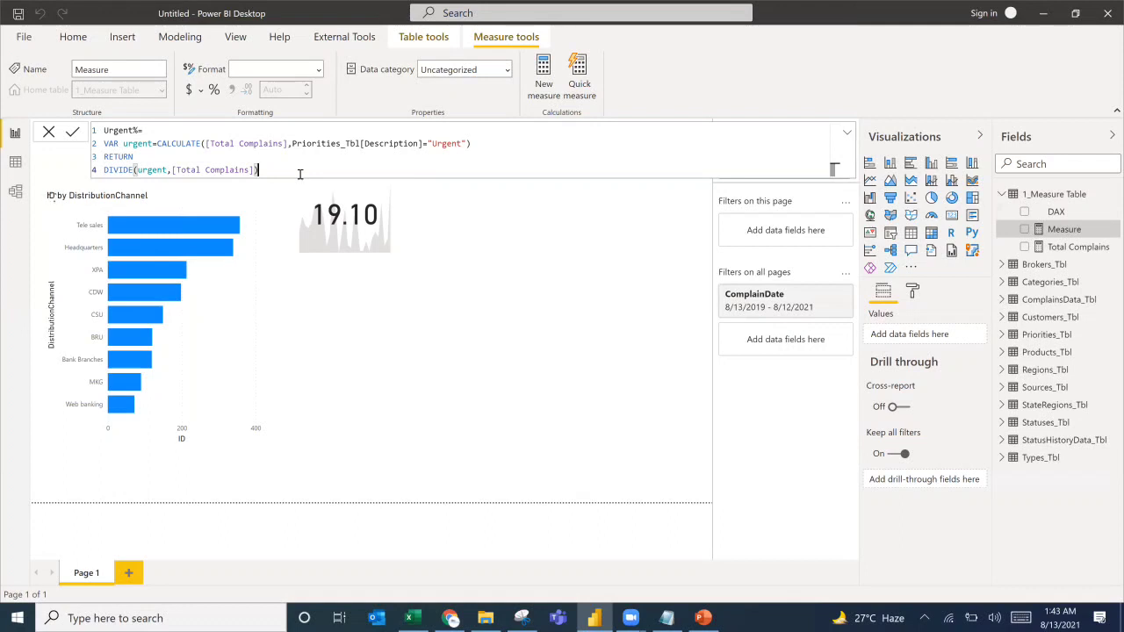
key("Return")
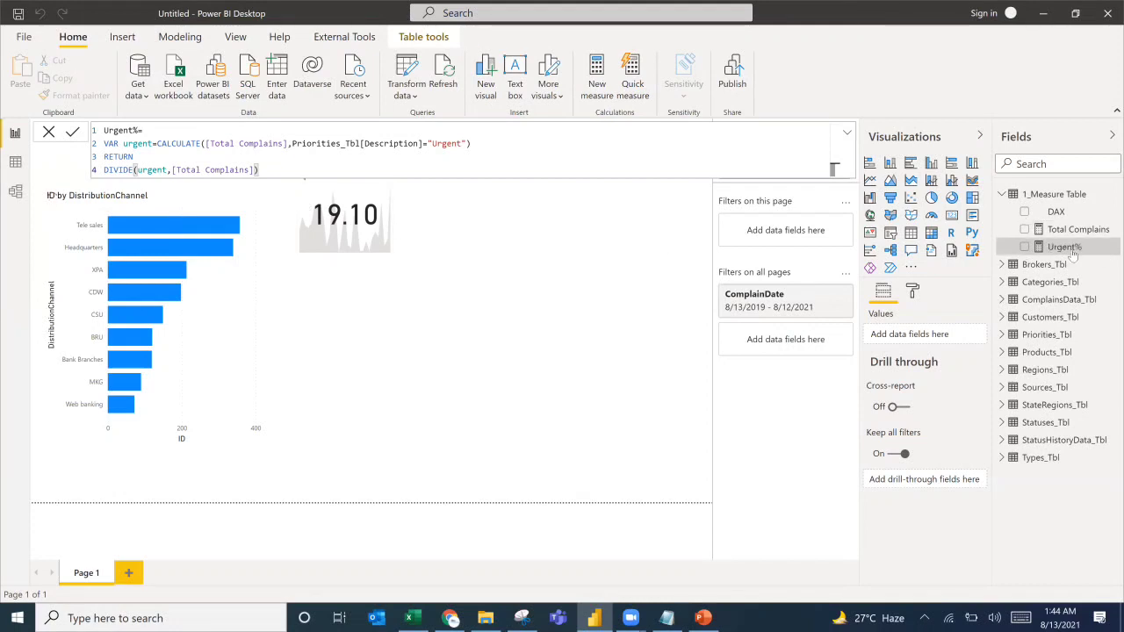
Format the Urgent% measure as a percentage and leave the measure's formula.
left_click(1066, 247)
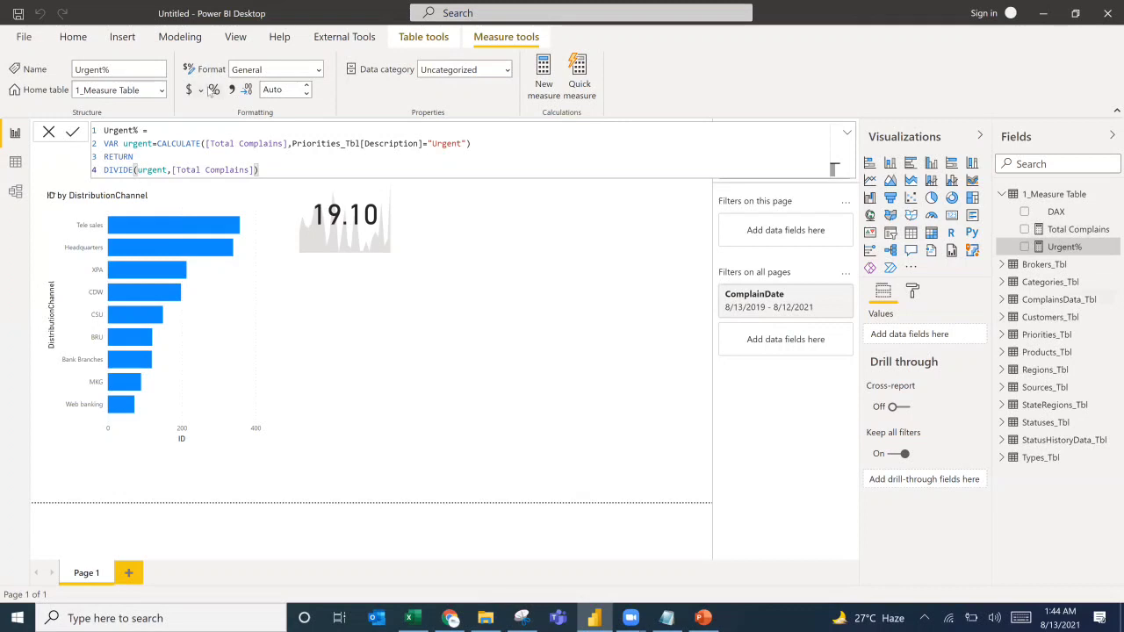
left_click(211, 90)
left_click(345, 220)
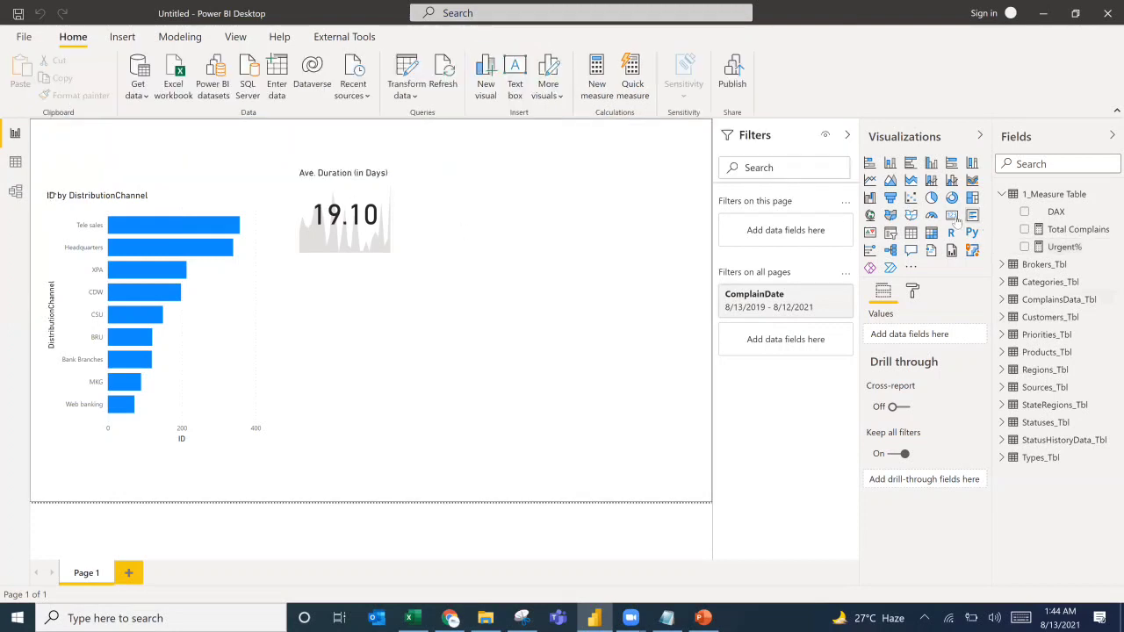
Add a card visual showing the Urgent% measure and place it directly beside the Ave. Duration card.
left_click(954, 218)
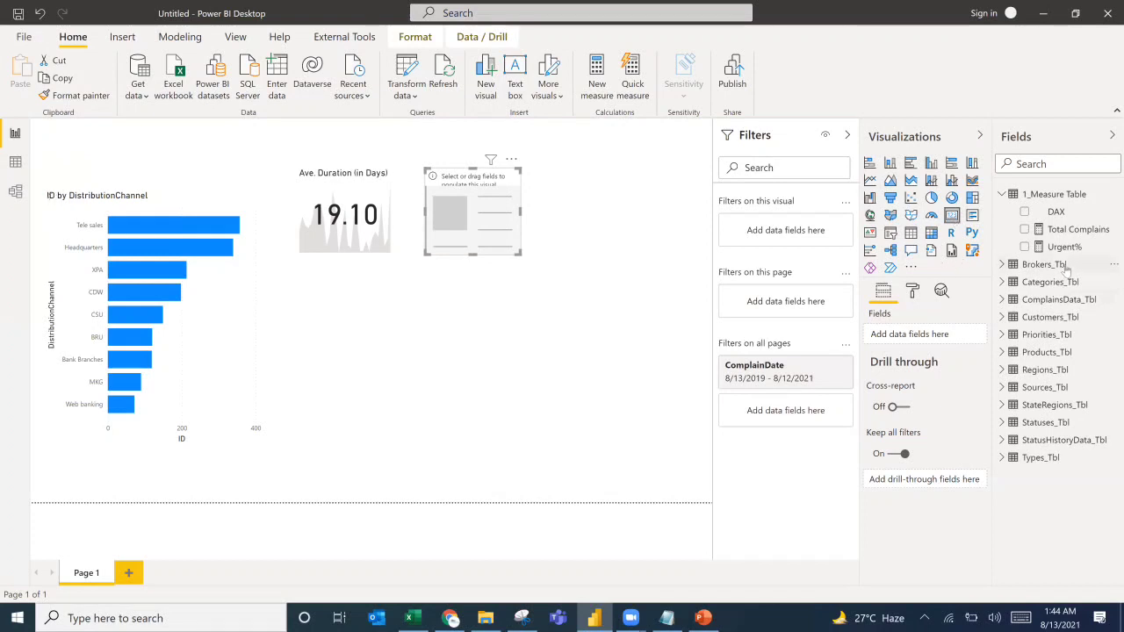
left_click(1024, 247)
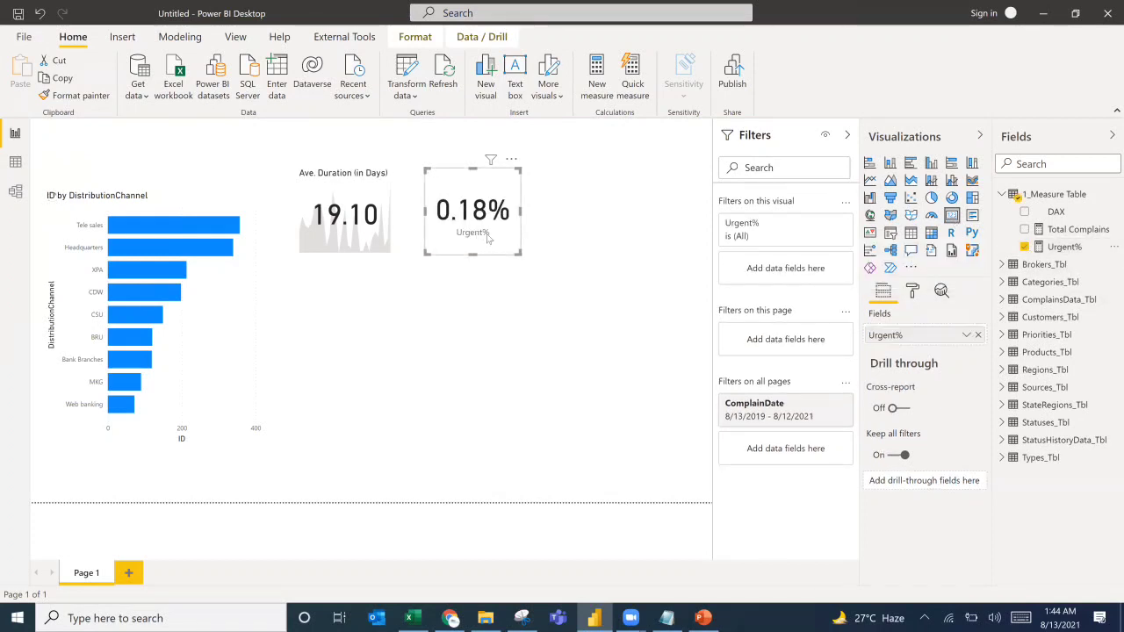
left_click_drag(487, 237, 455, 235)
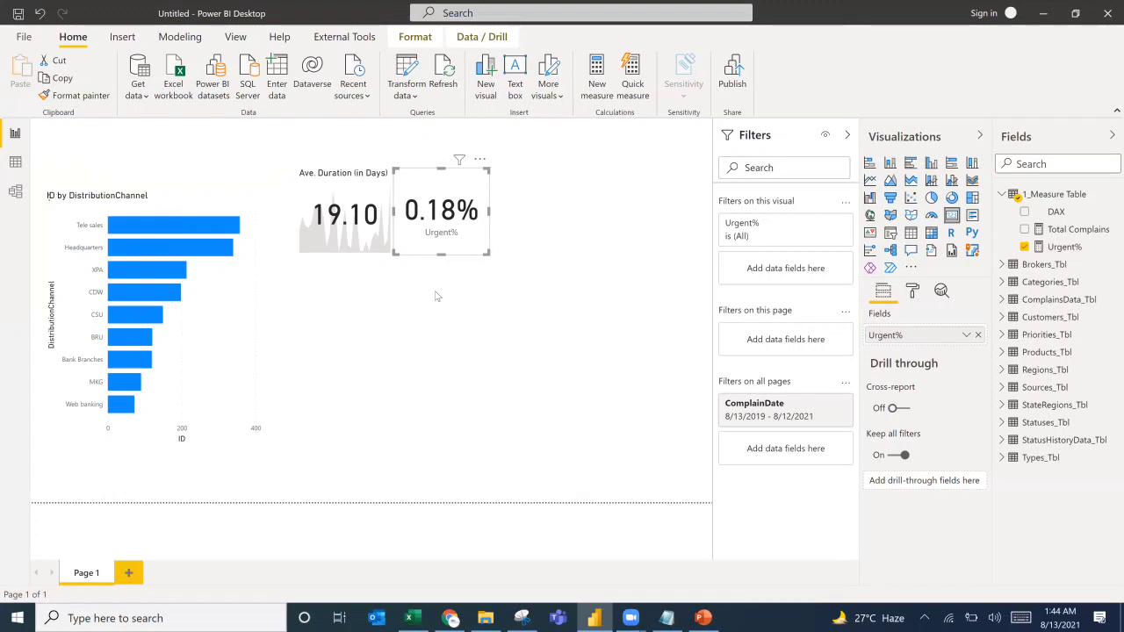
left_click(433, 368)
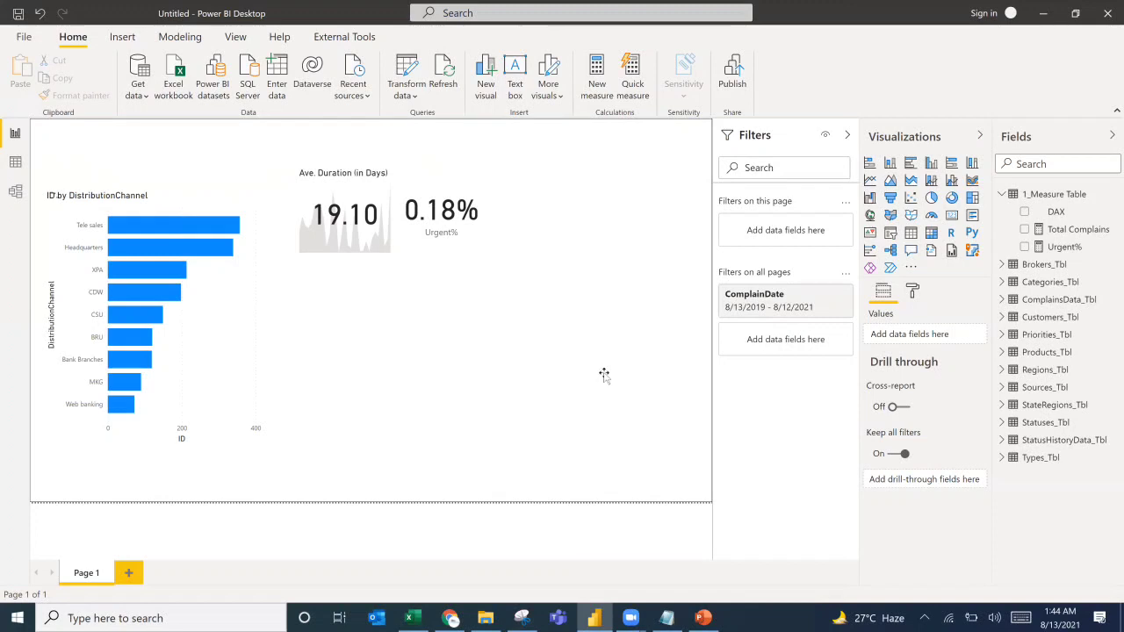
Compare the report with the reference dashboard in PowerPoint and review the Urgent% measure's formula in Power BI.
key("alt+Tab")
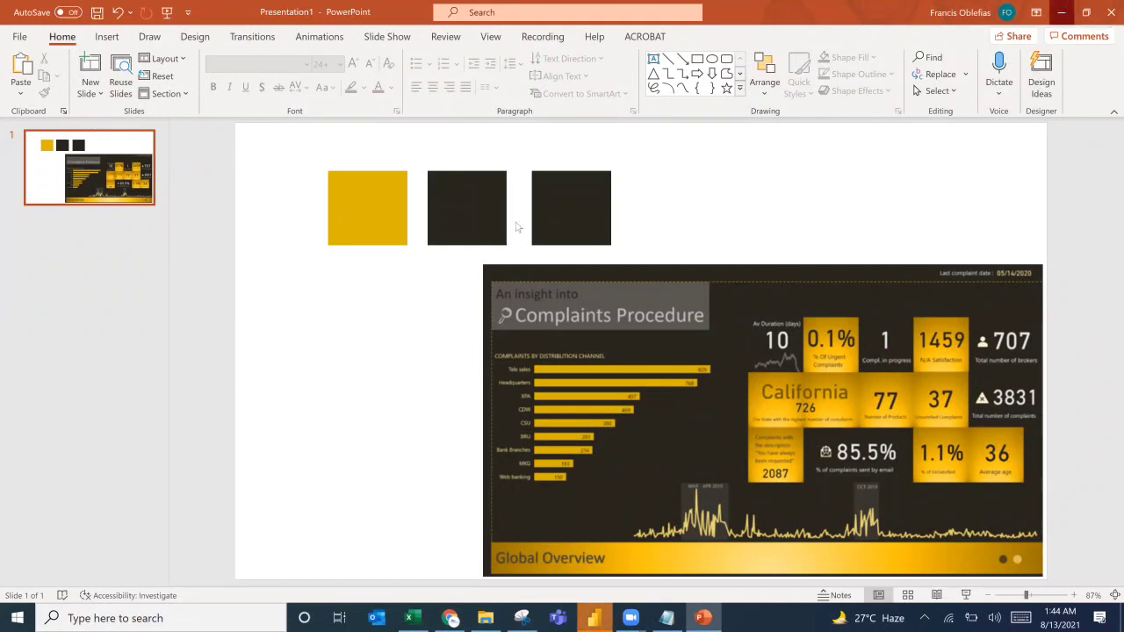
key("alt+Tab")
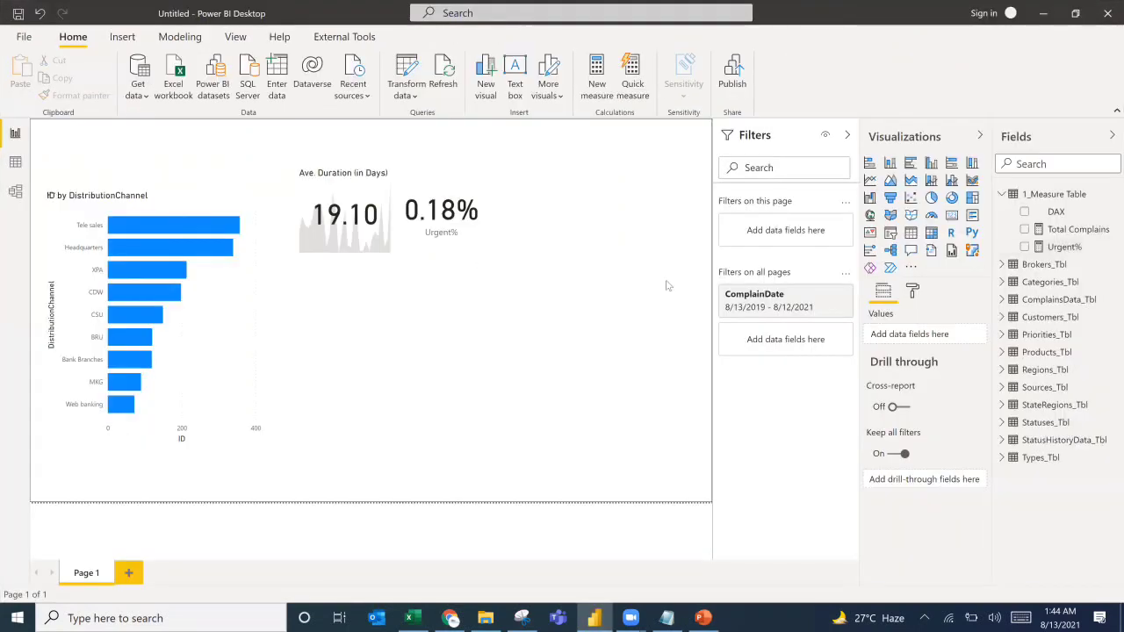
left_click(1064, 247)
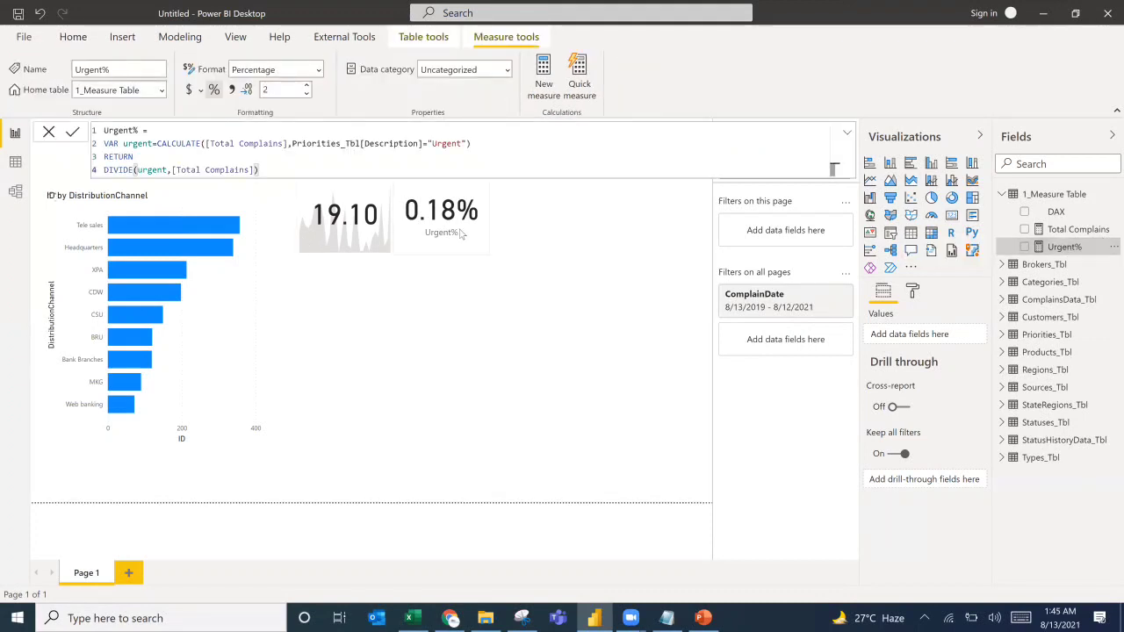
key("alt+Tab")
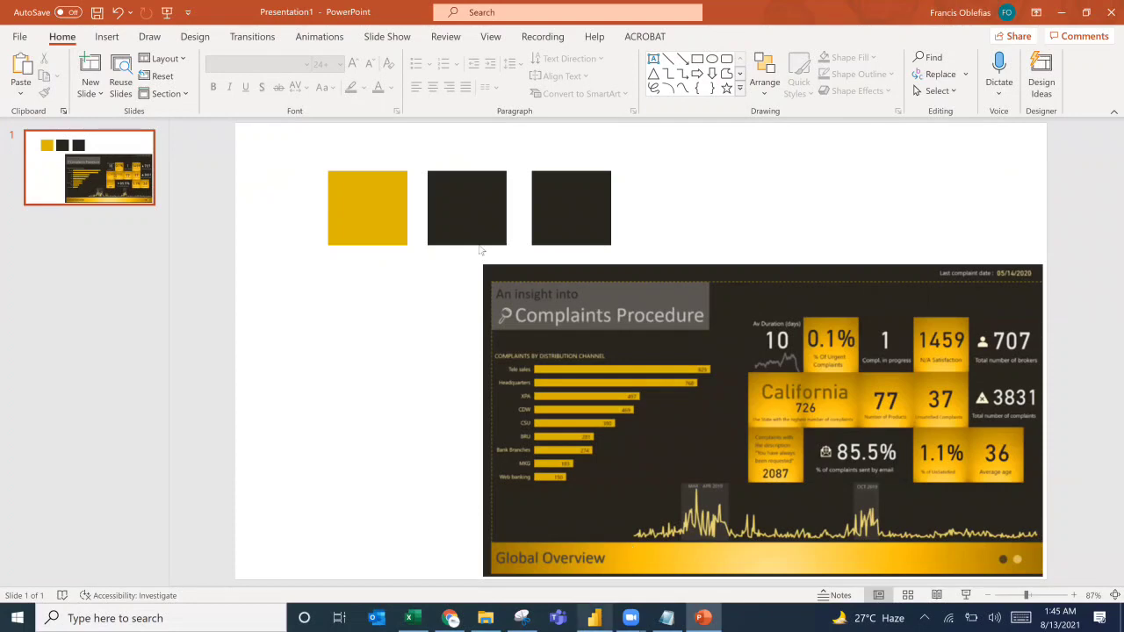
left_click(594, 618)
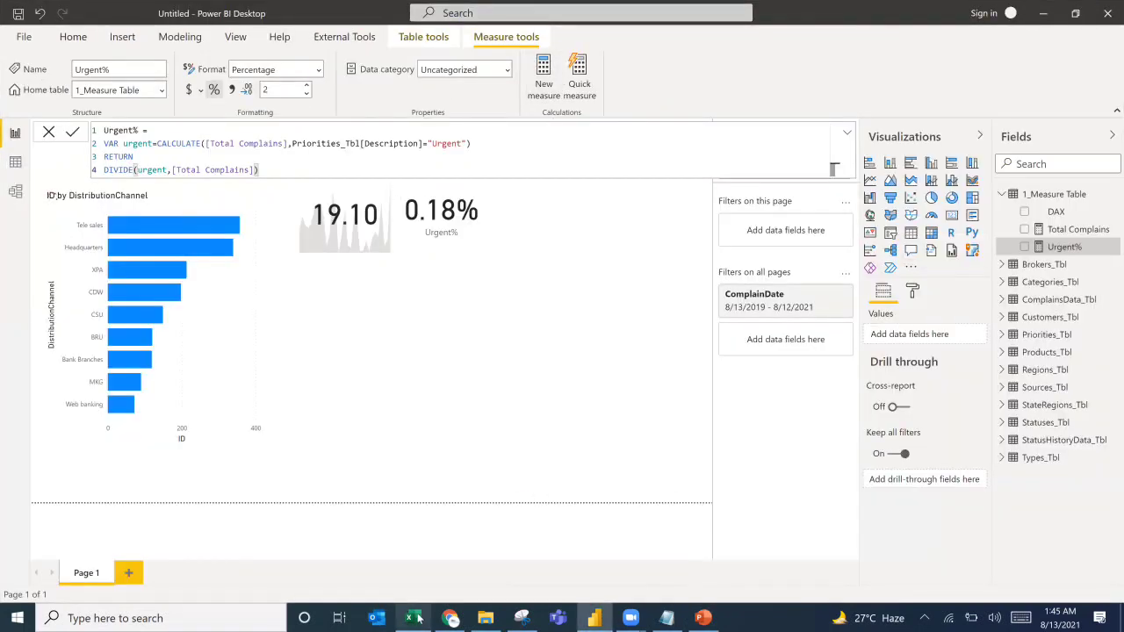
Switch to the Excel workbook and check the spelling of the in-progress description on the Statuses sheet.
key("alt+Tab")
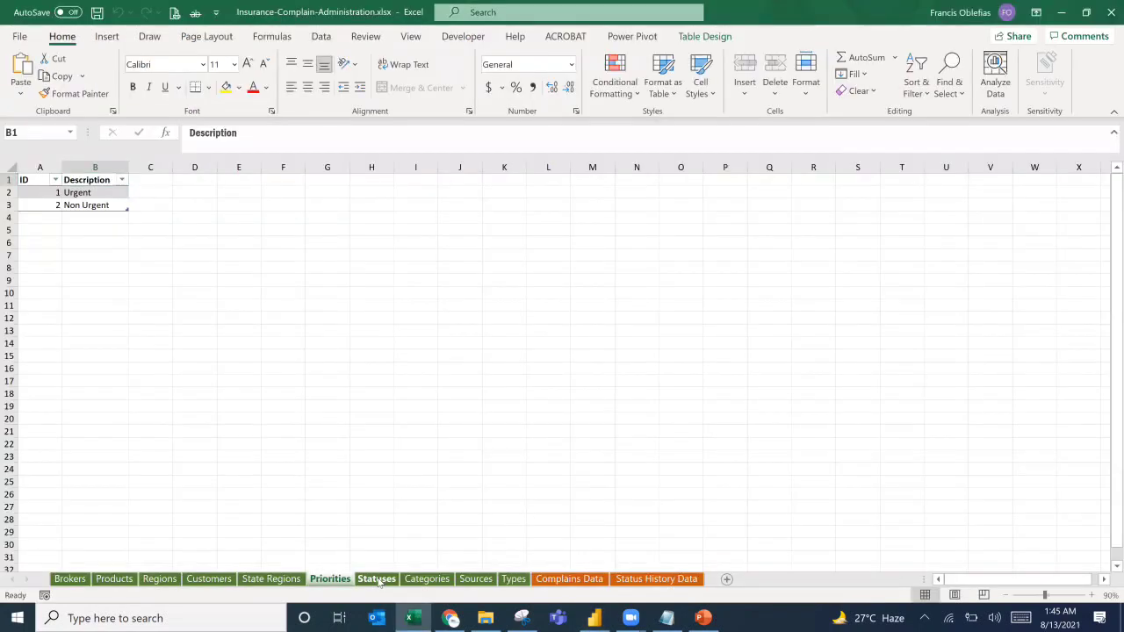
left_click(377, 579)
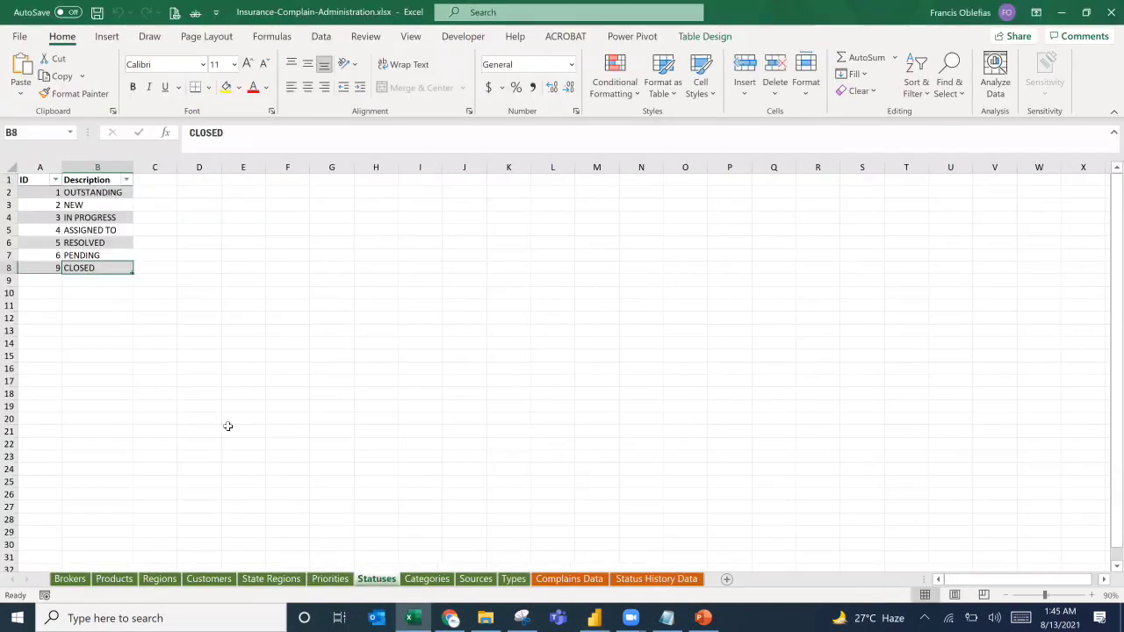
left_click(94, 218)
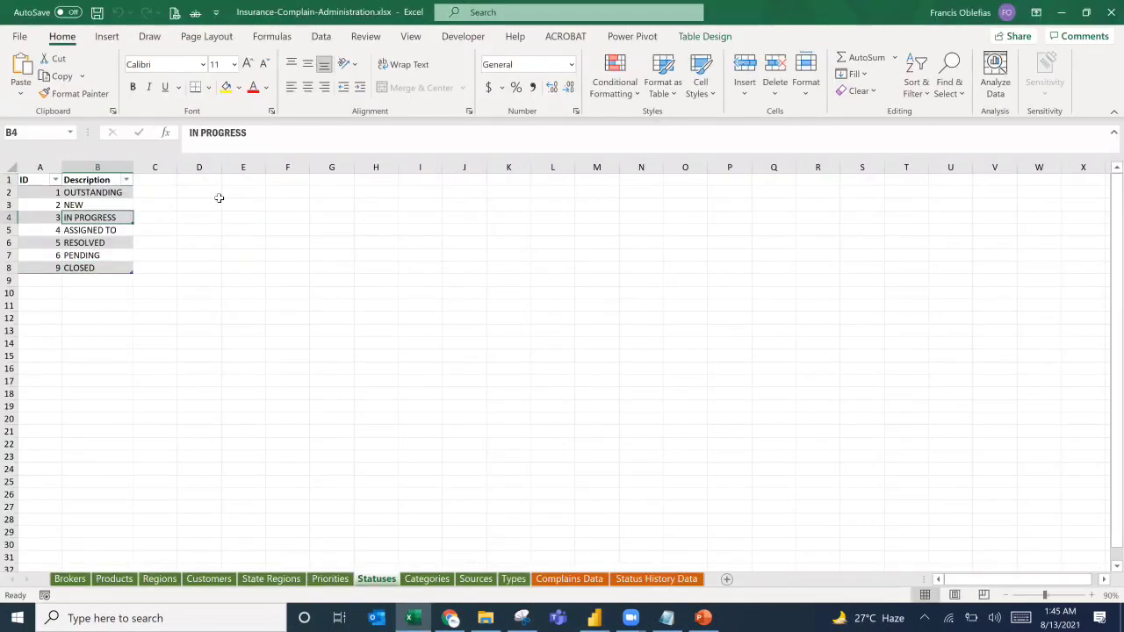
key("alt+Tab")
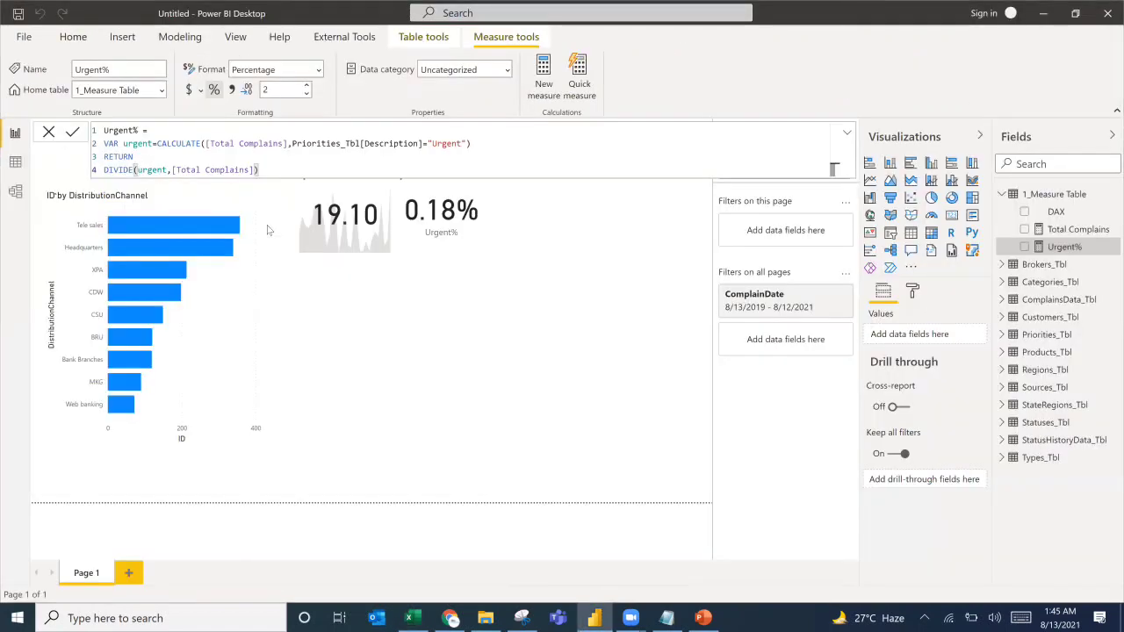
key("alt+Tab")
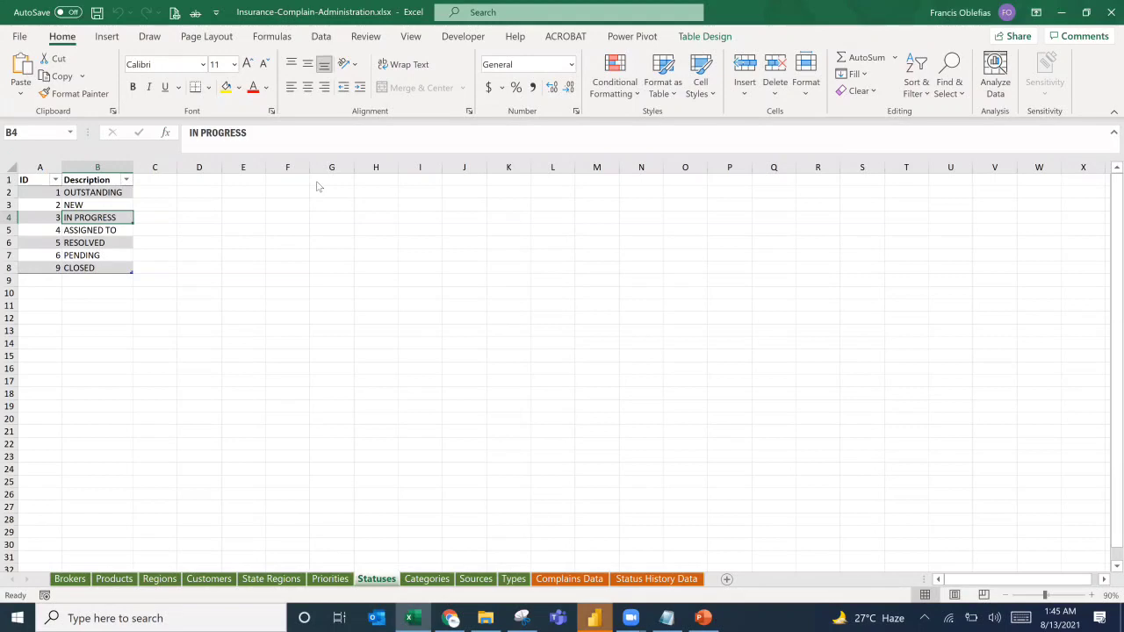
Back in Power BI, start a new measure named In Progress with CALCULATE([Total Complains], as its expression.
key("alt+Tab")
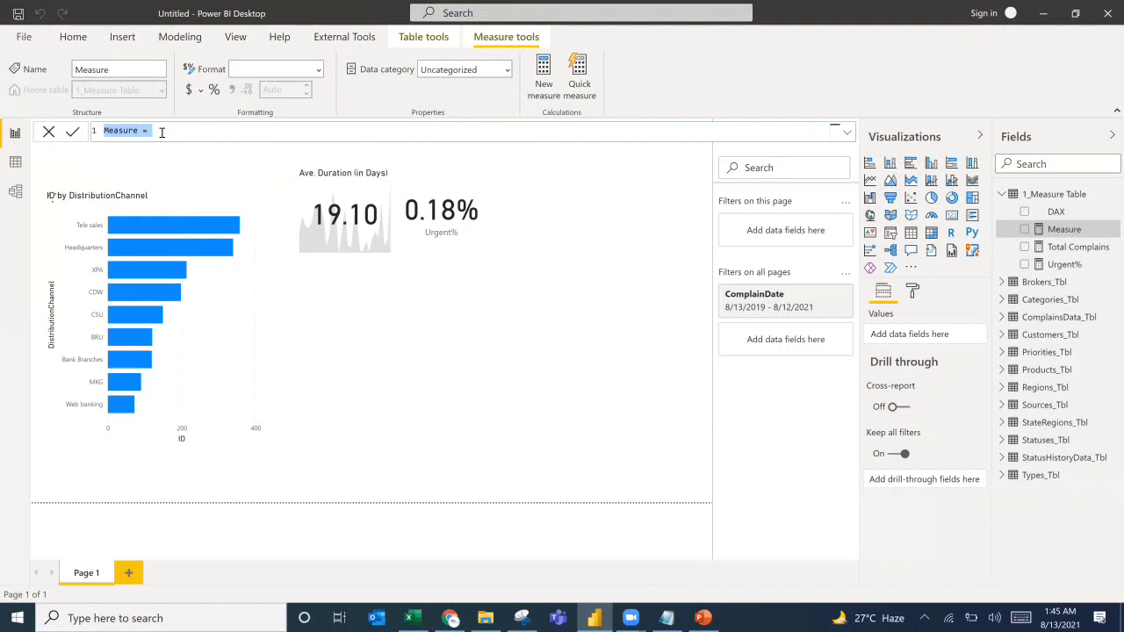
type("In Progress=Cal")
key("Tab")
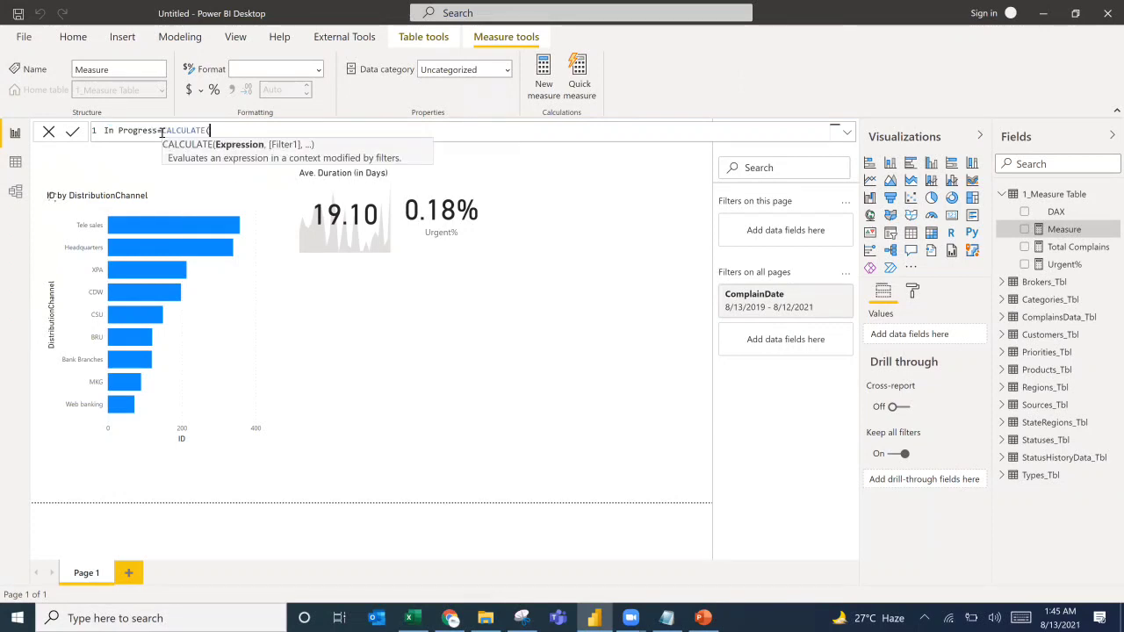
type("total c")
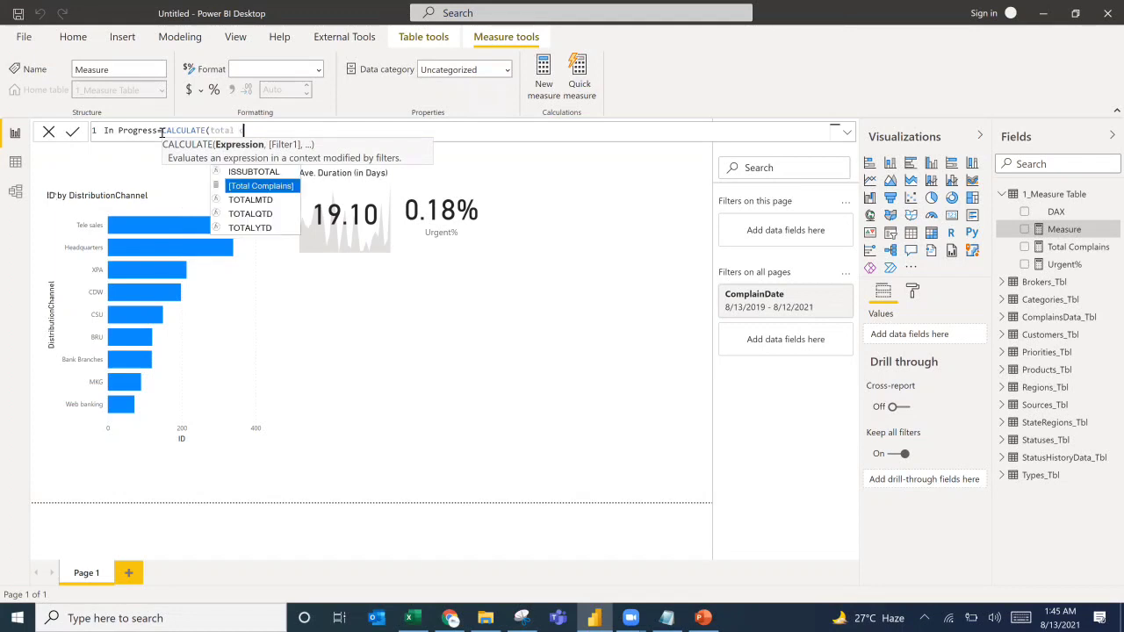
key("Tab")
type(",")
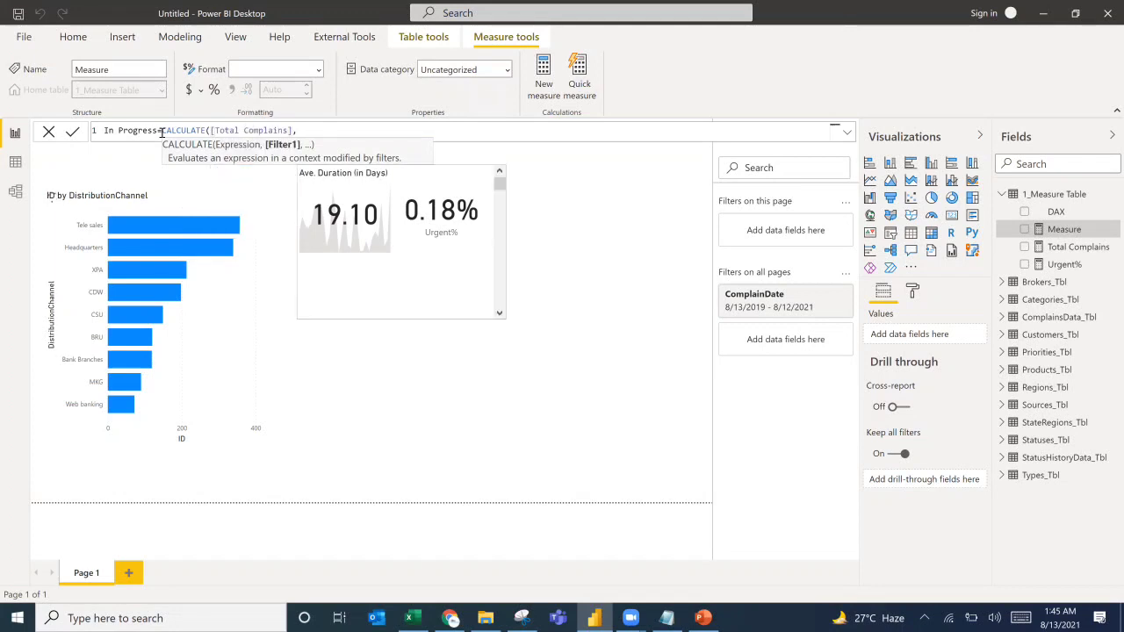
Complete the In Progress measure with the filter Statuses_Tbl[Description]="IN PROGRESS" and commit it.
type("desc")
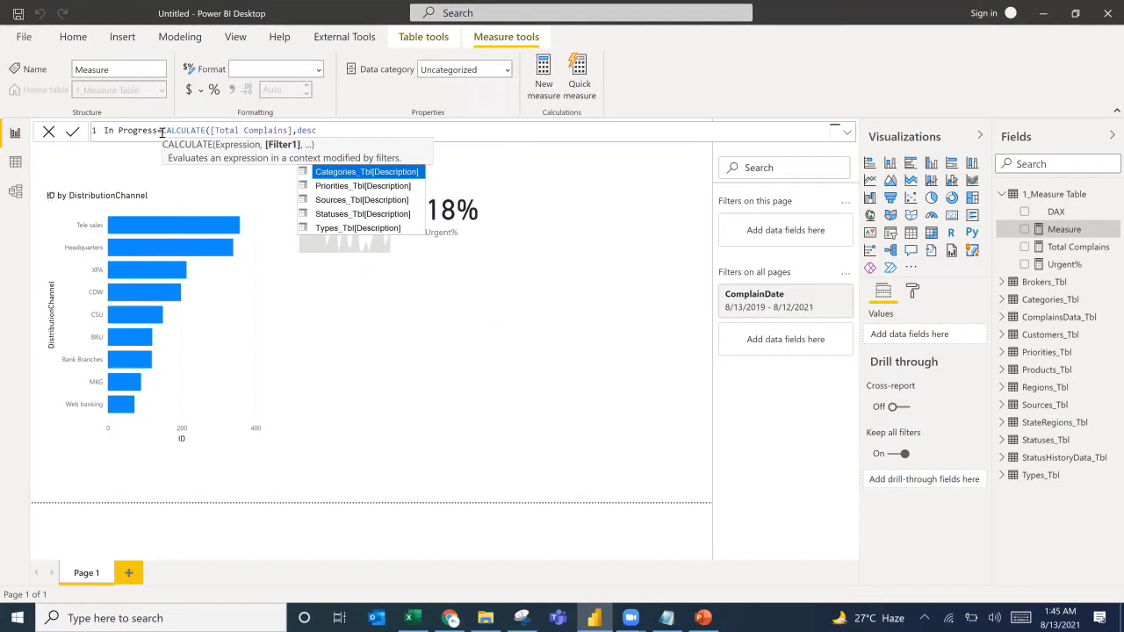
key("Down")
key("Down")
key("Down")
key("Tab")
type(",")
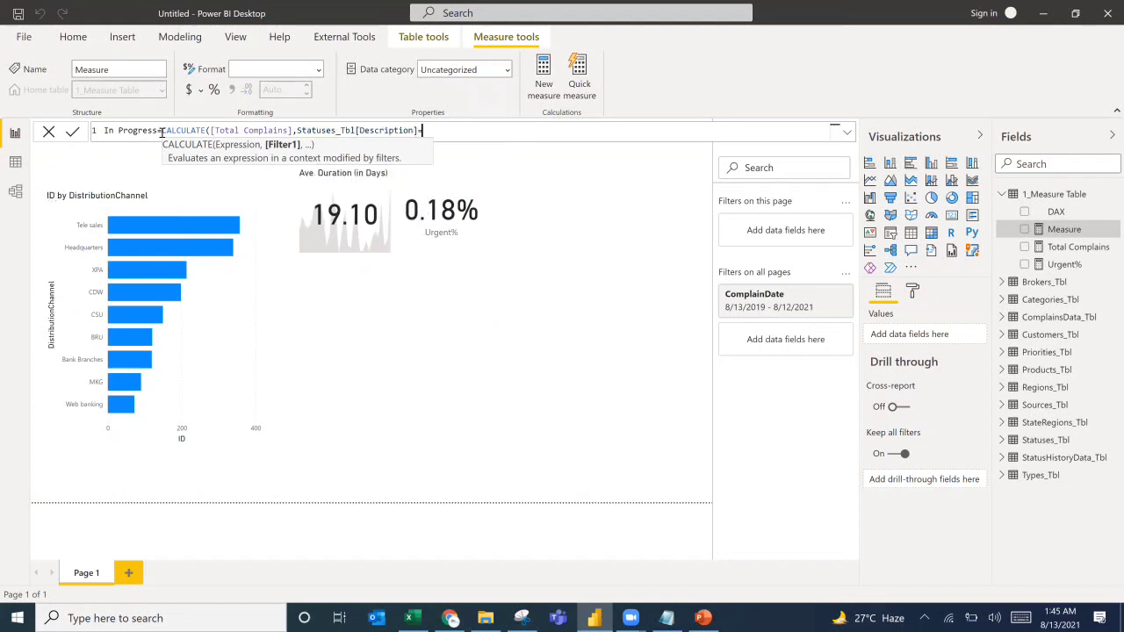
type("C:\\Users\\foblefias\\Desktop\\To Get\\2021\\Power BI\\Dashboard Replication\\5 - Insurance Complaints")
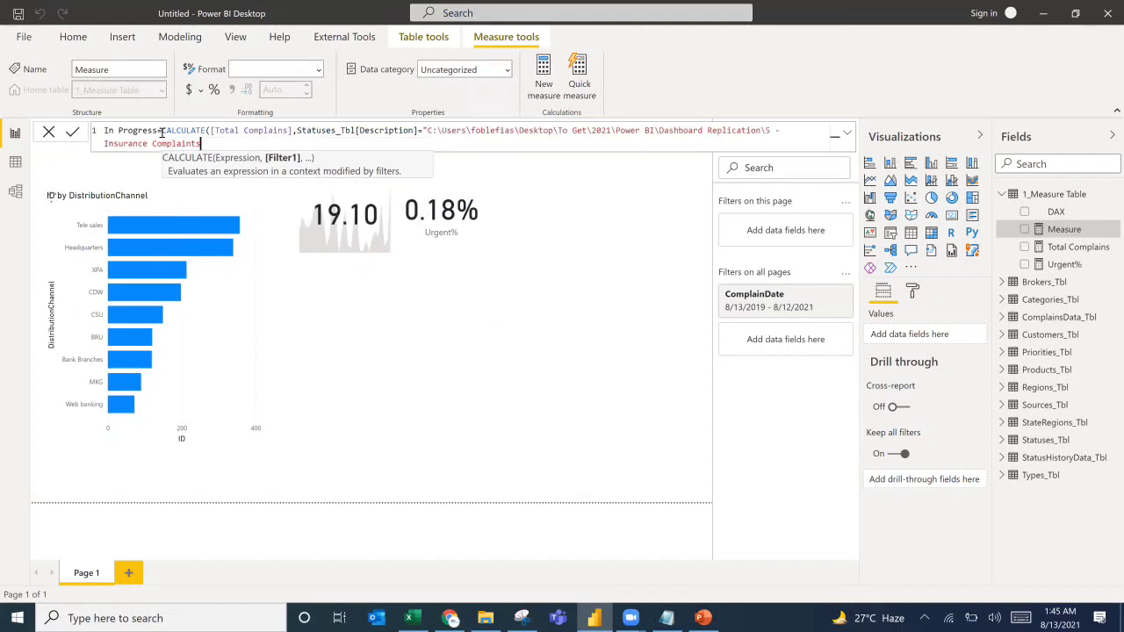
key("ctrl+z")
type("IN PR")
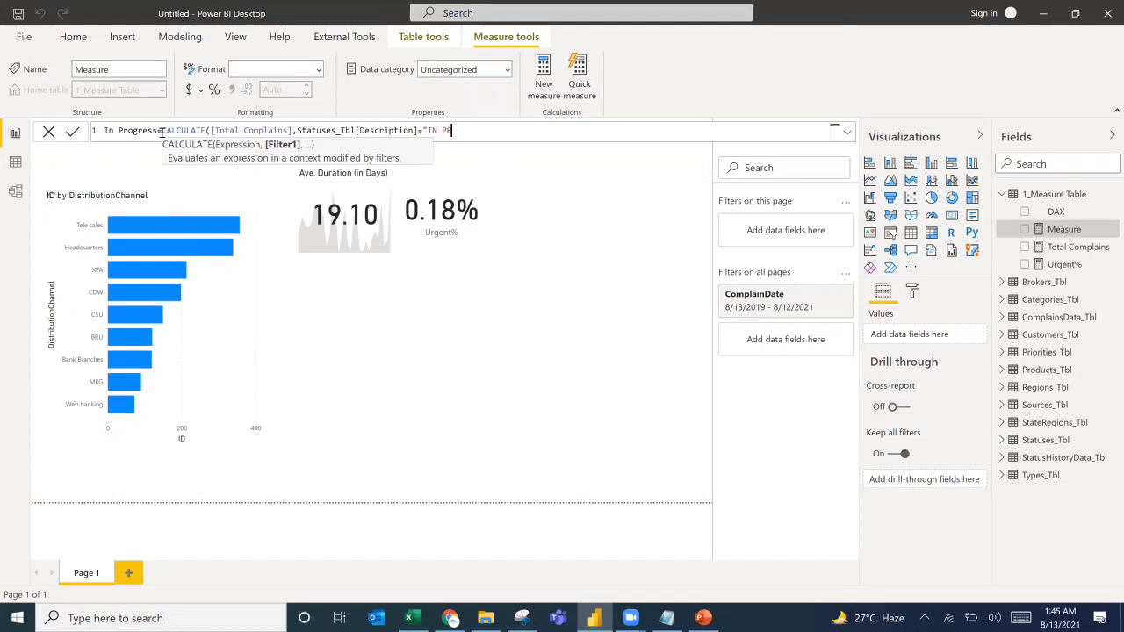
type("OGRESS\")")
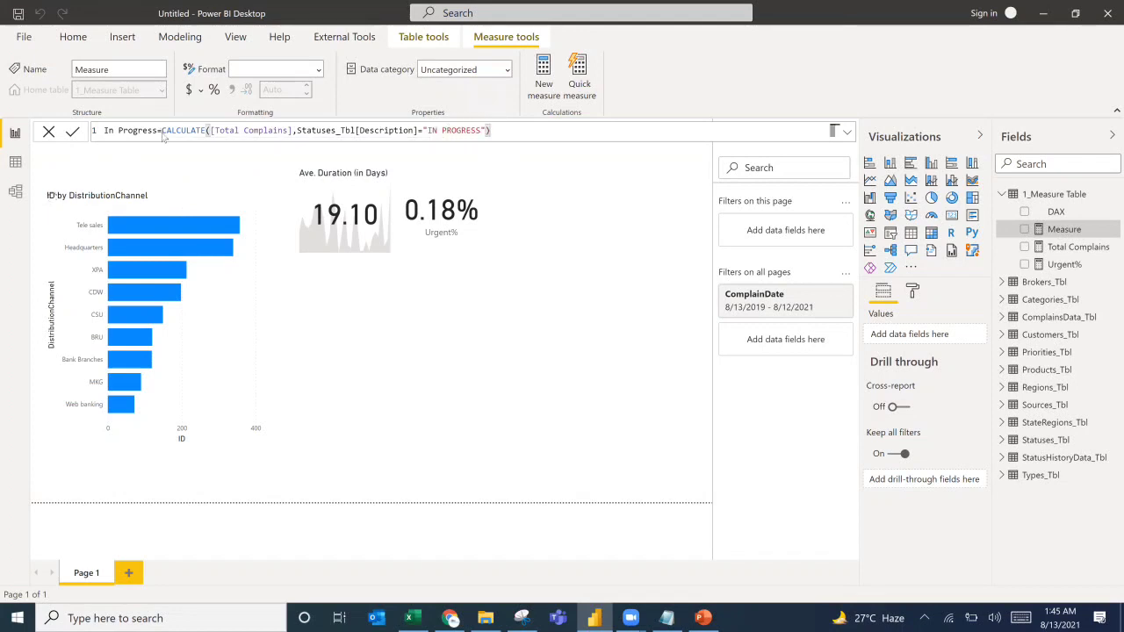
key("Return")
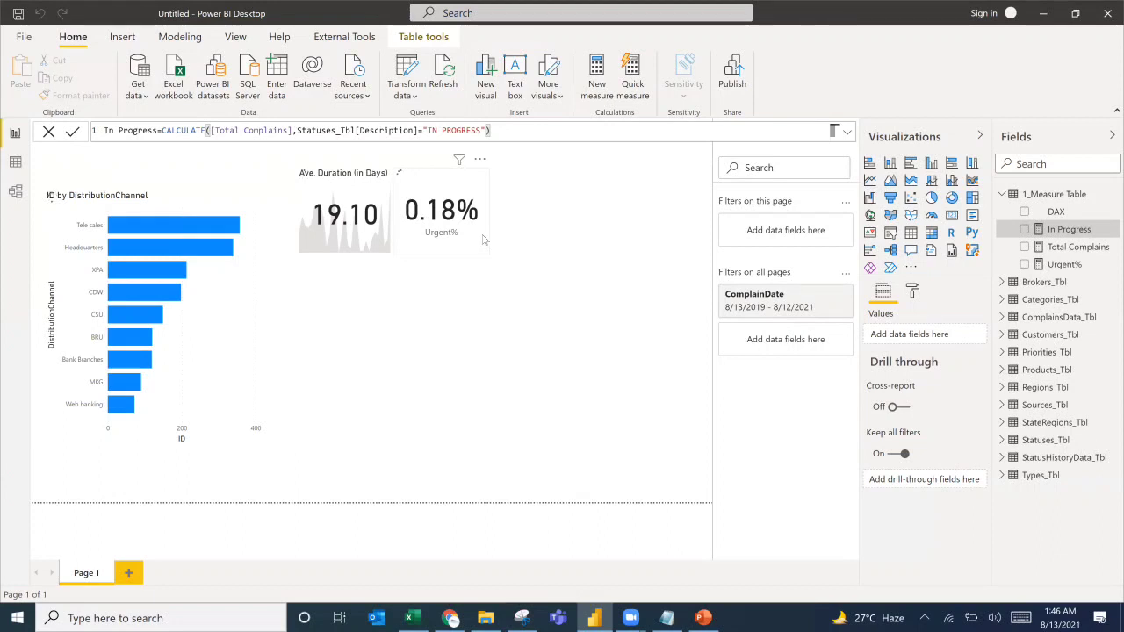
Duplicate the Urgent% card, place the copy beside the original and replace its field with the In Progress measure.
left_click(453, 181)
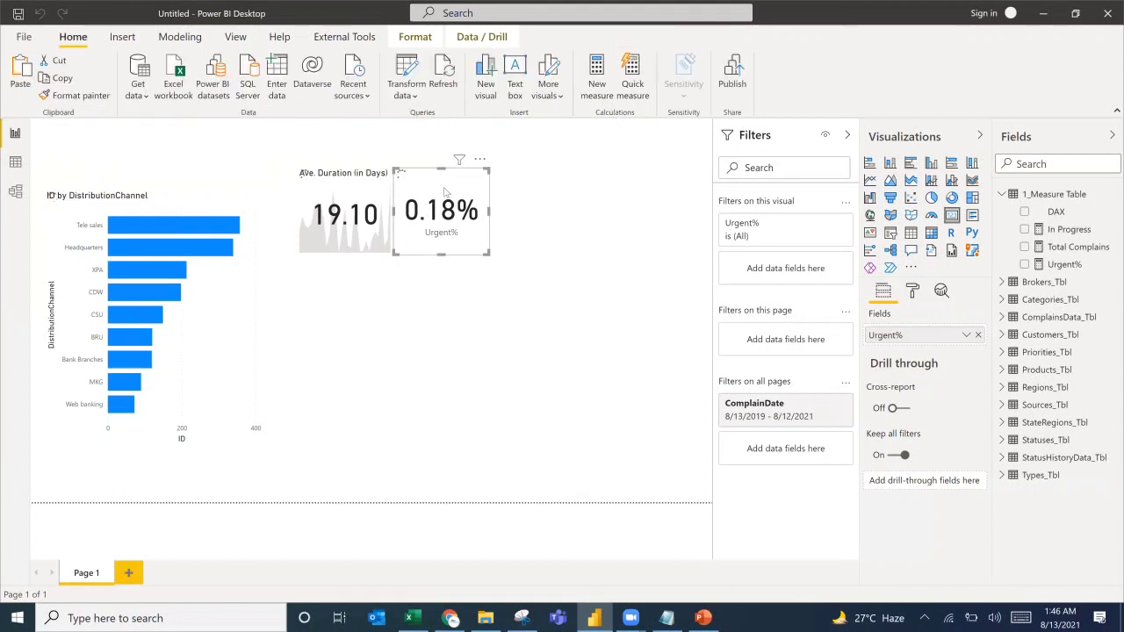
key("ctrl+v")
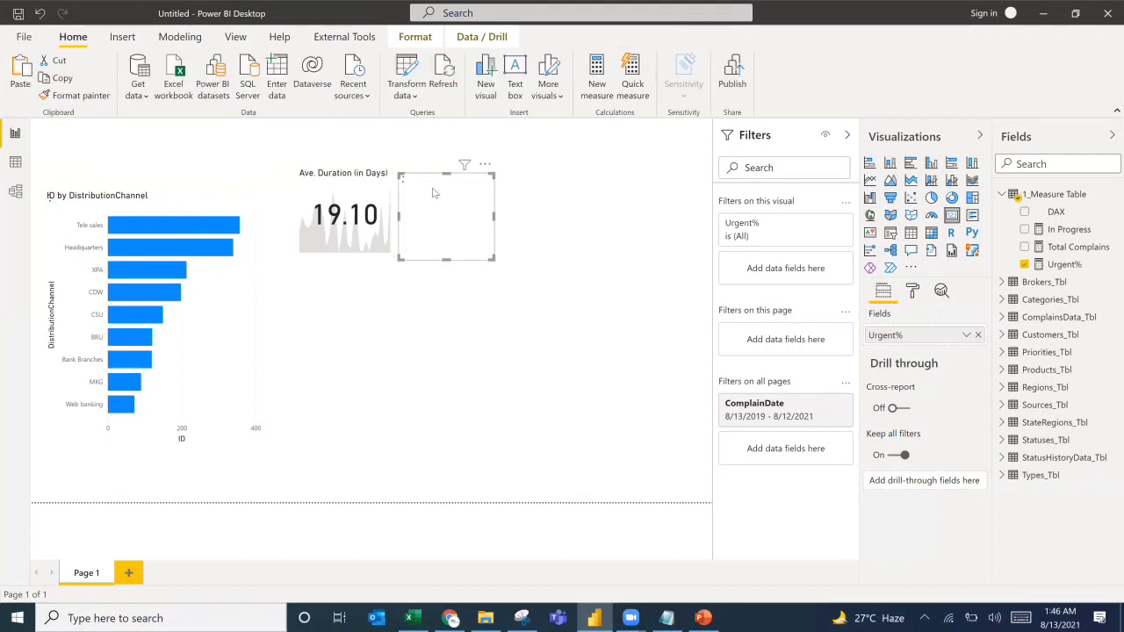
left_click_drag(428, 194, 518, 185)
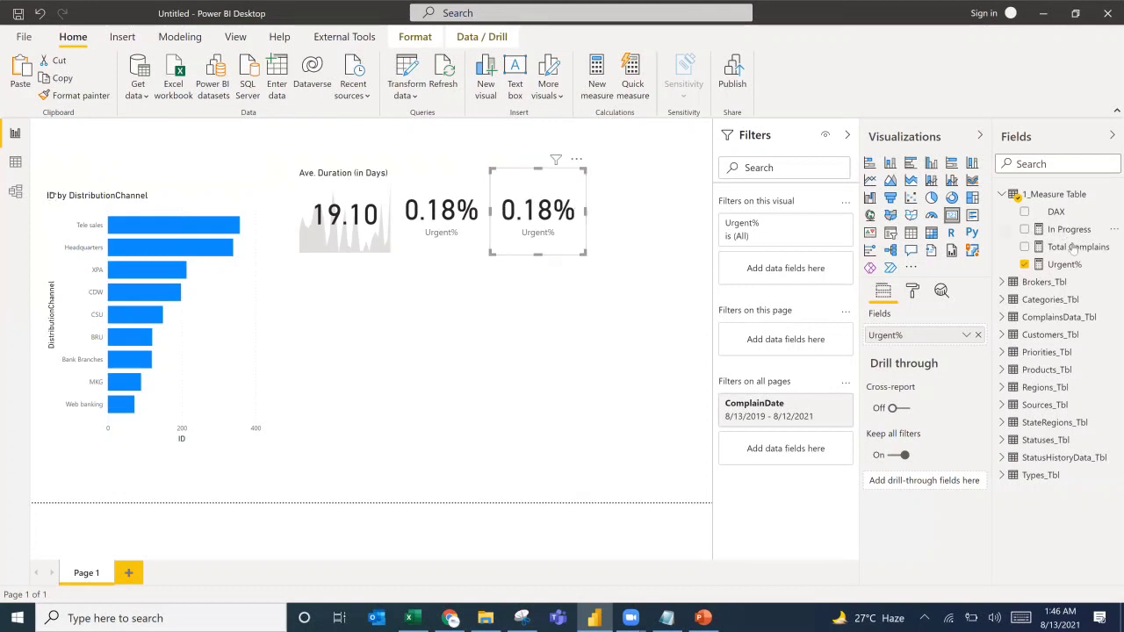
left_click_drag(1066, 231, 894, 340)
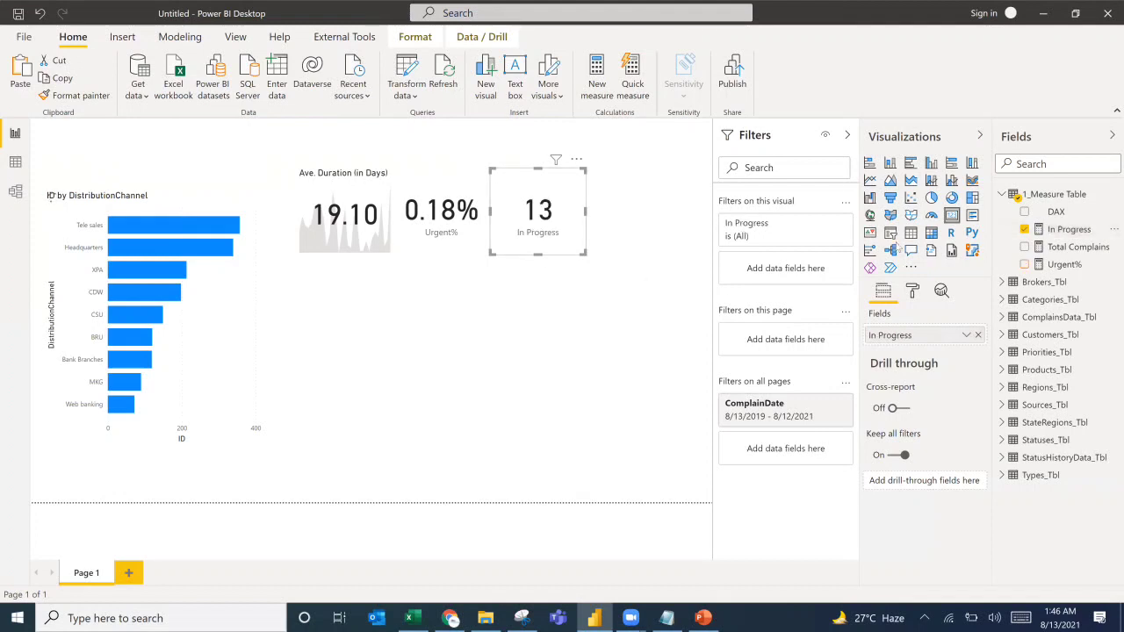
left_click(580, 342)
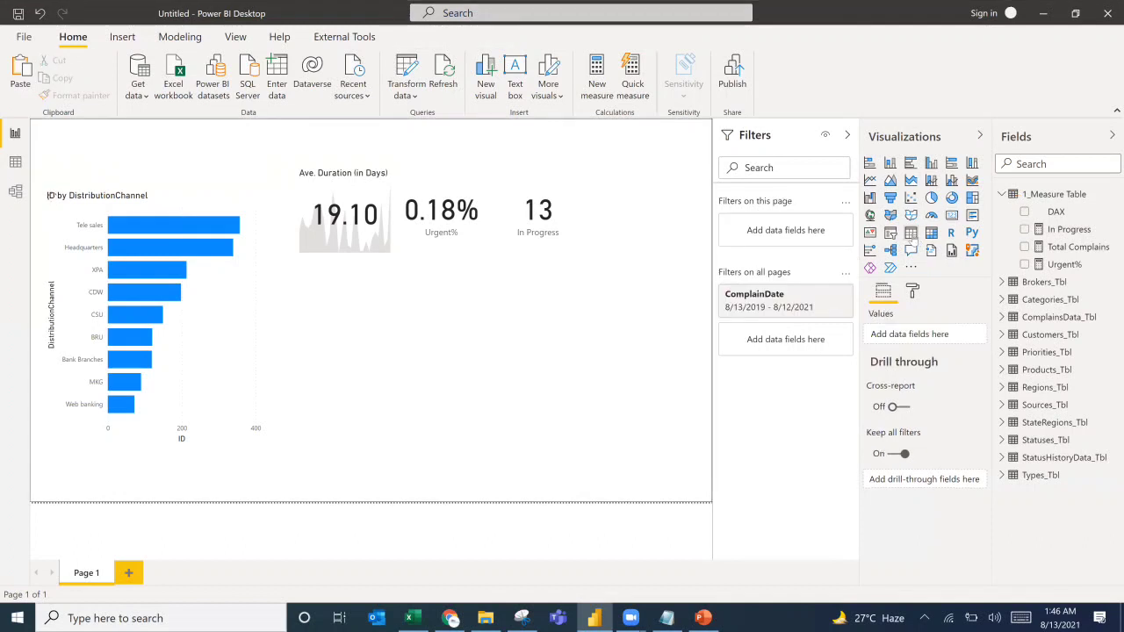
Add a second blank page to the report and open it.
left_click(133, 575)
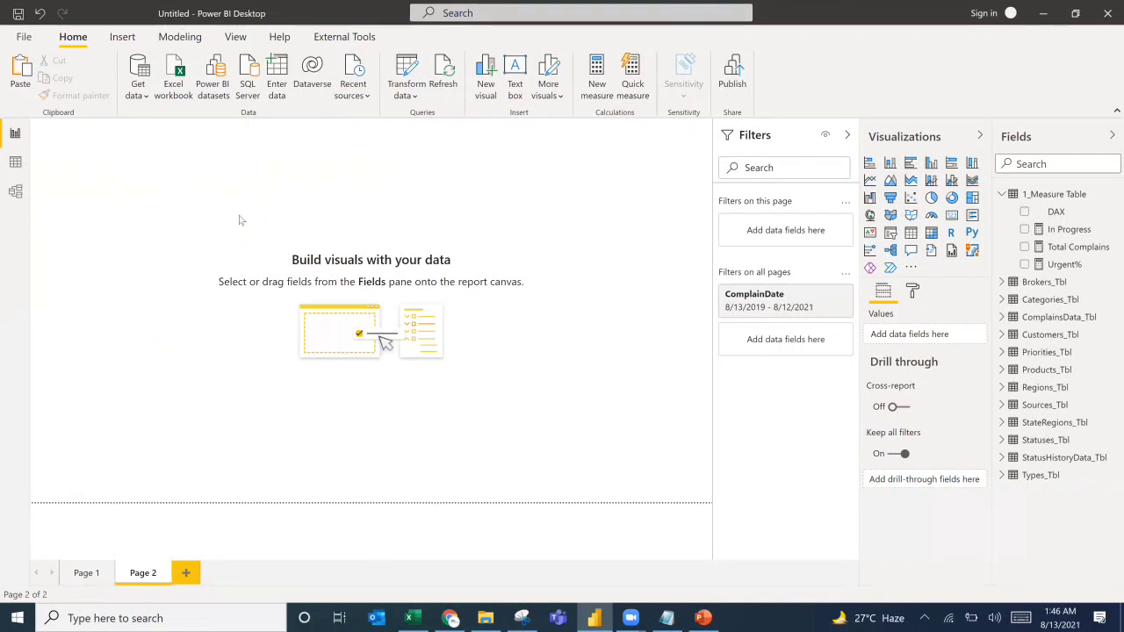
left_click(86, 573)
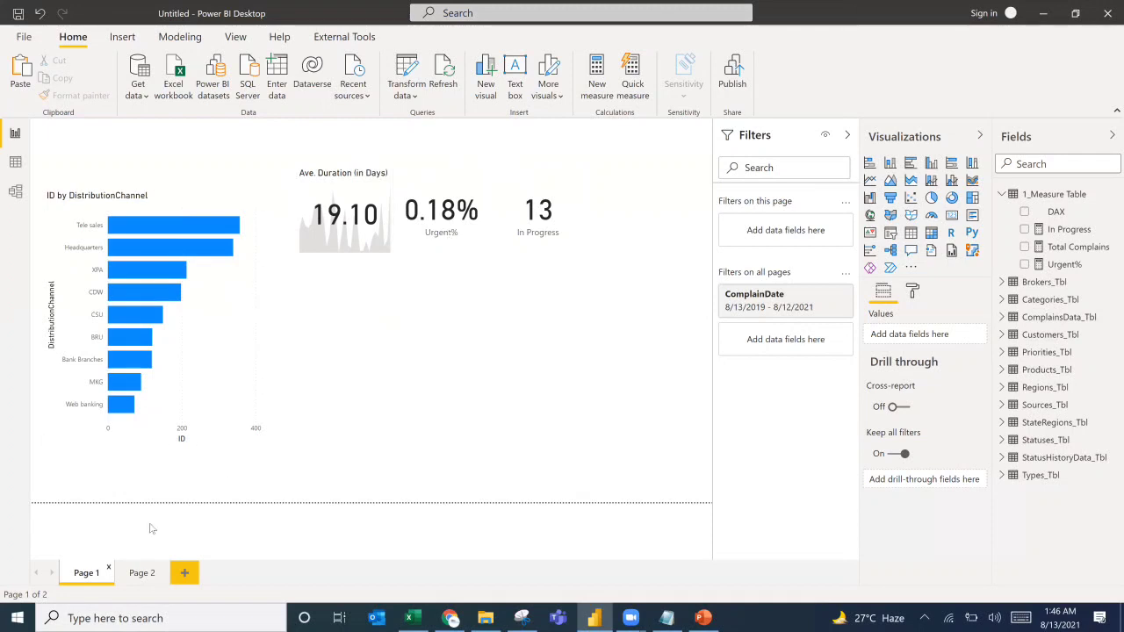
left_click(140, 574)
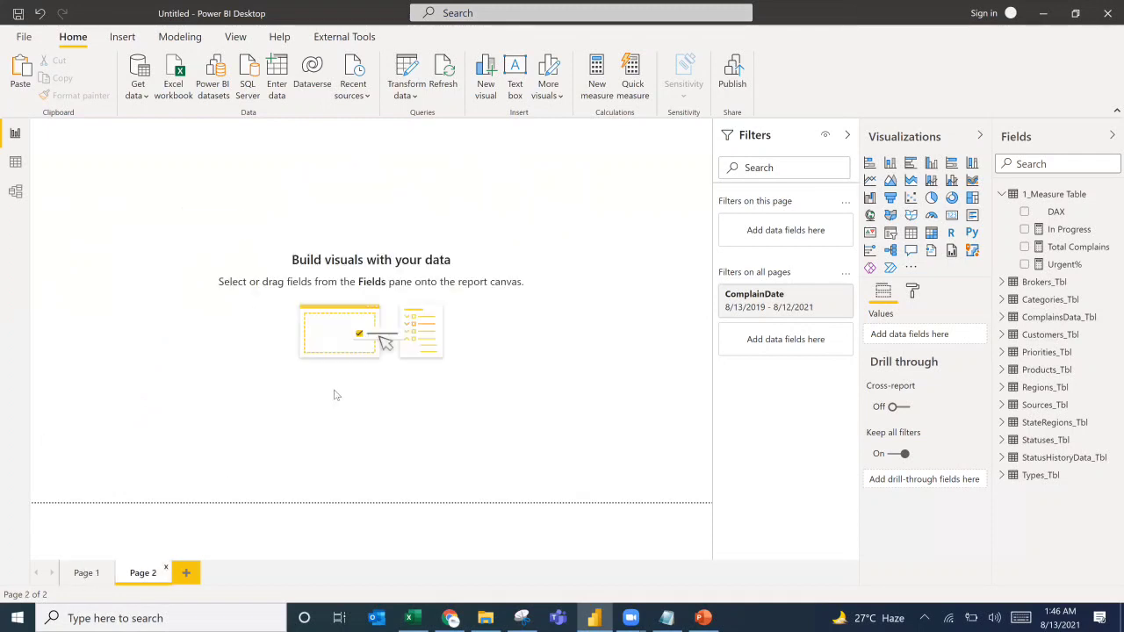
Create a table visual of the Priorities_Tbl Description field on Page 2 and resize it wider and shorter.
left_click(1001, 352)
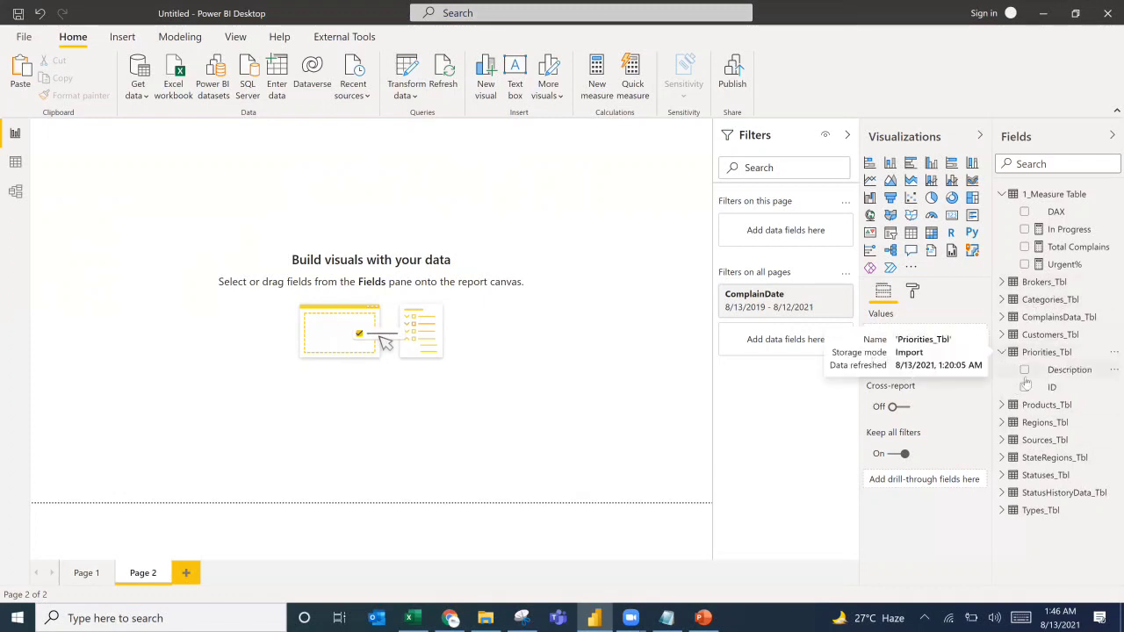
left_click(911, 233)
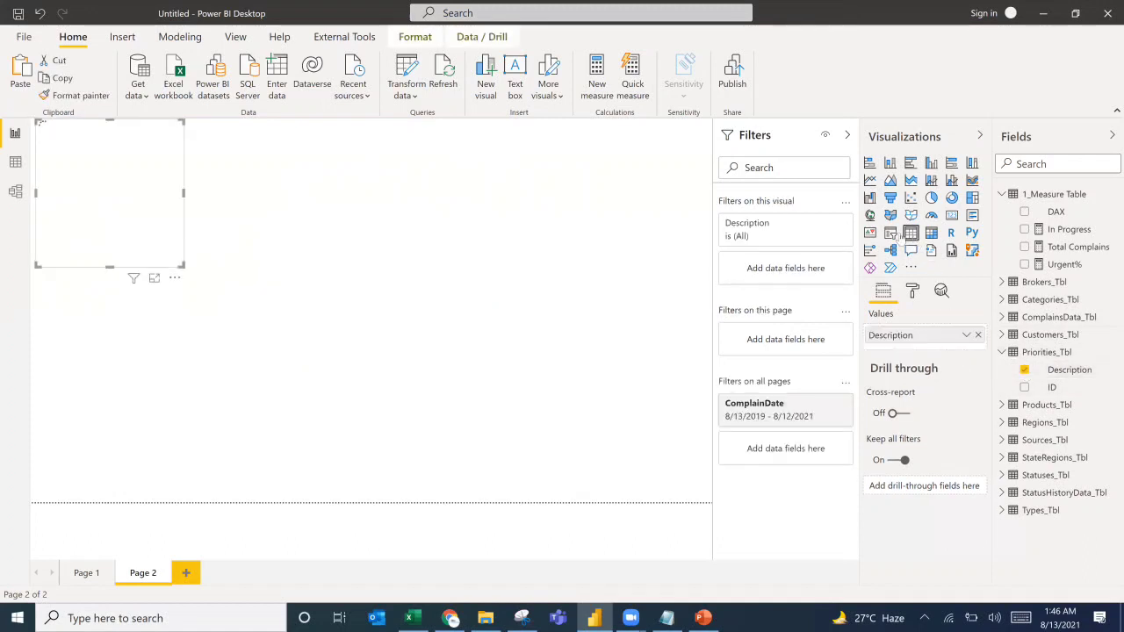
left_click_drag(182, 264, 216, 175)
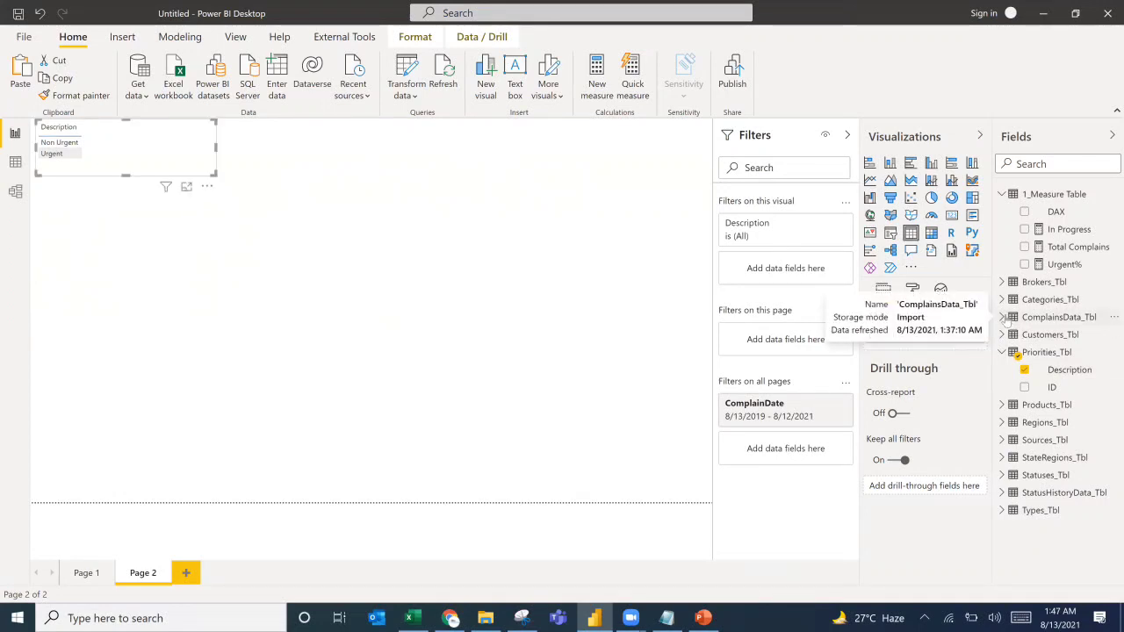
Add the ComplainsData_Tbl ID field to the priorities table and check which aggregation it uses.
left_click(1003, 318)
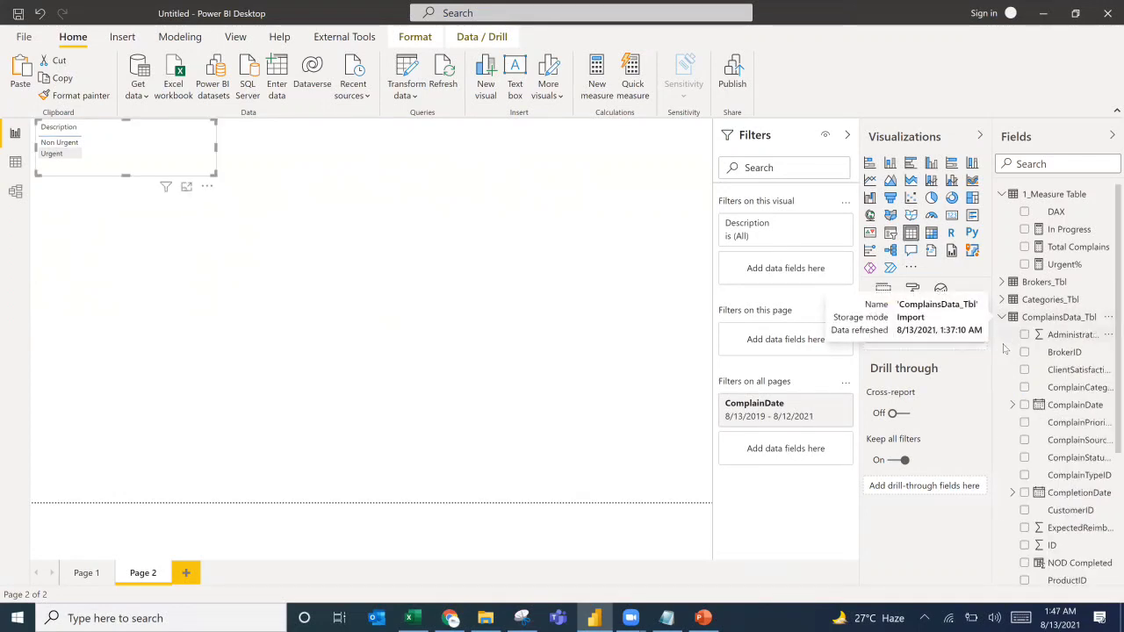
left_click(1024, 545)
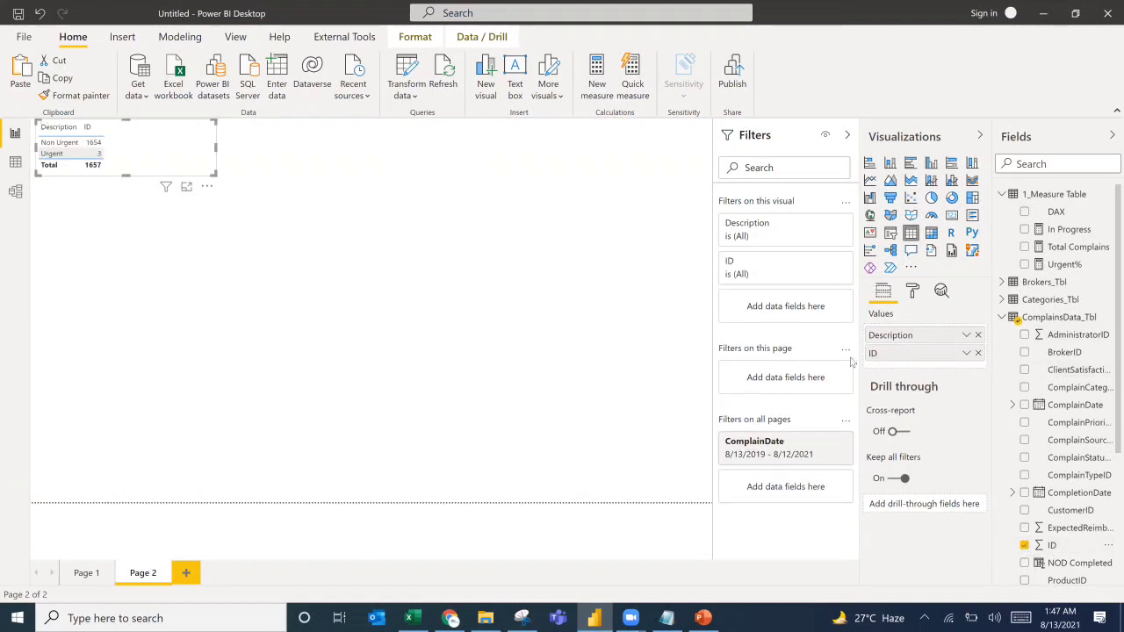
left_click(967, 353)
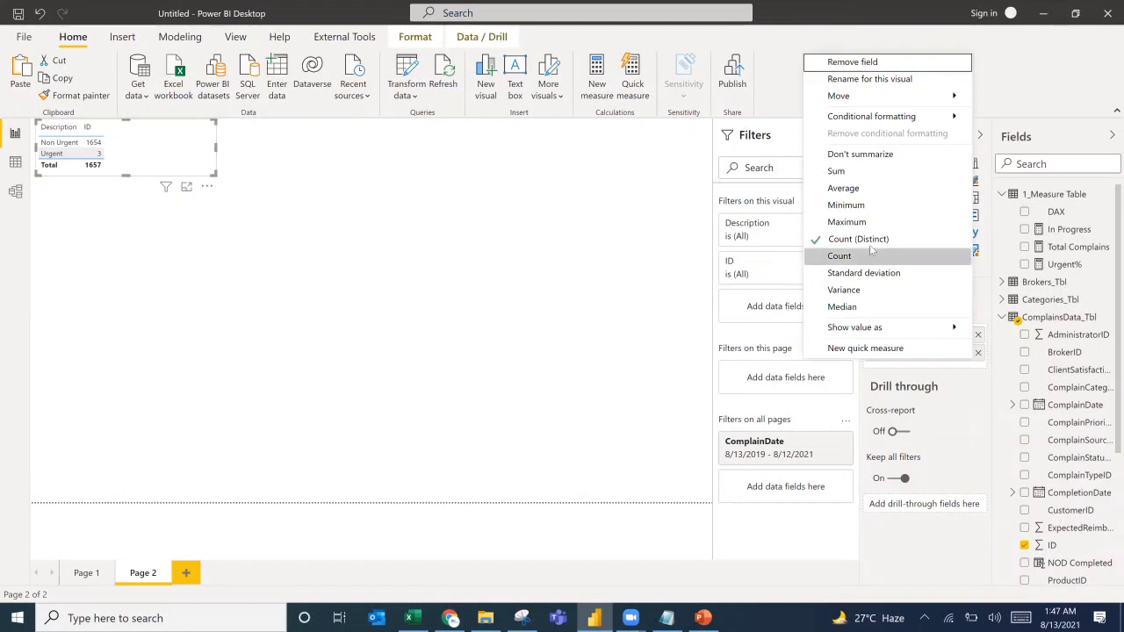
left_click(519, 332)
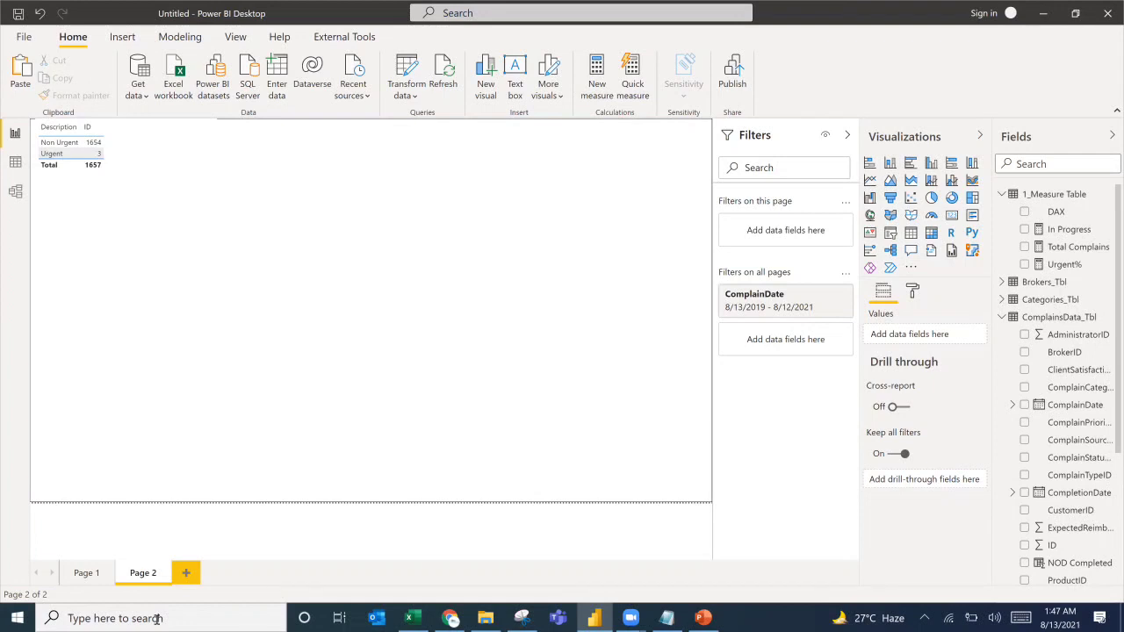
Open the Windows Calculator, divide 3 by 1654 to check the urgent percentage, and return to the Power BI report.
left_click(156, 618)
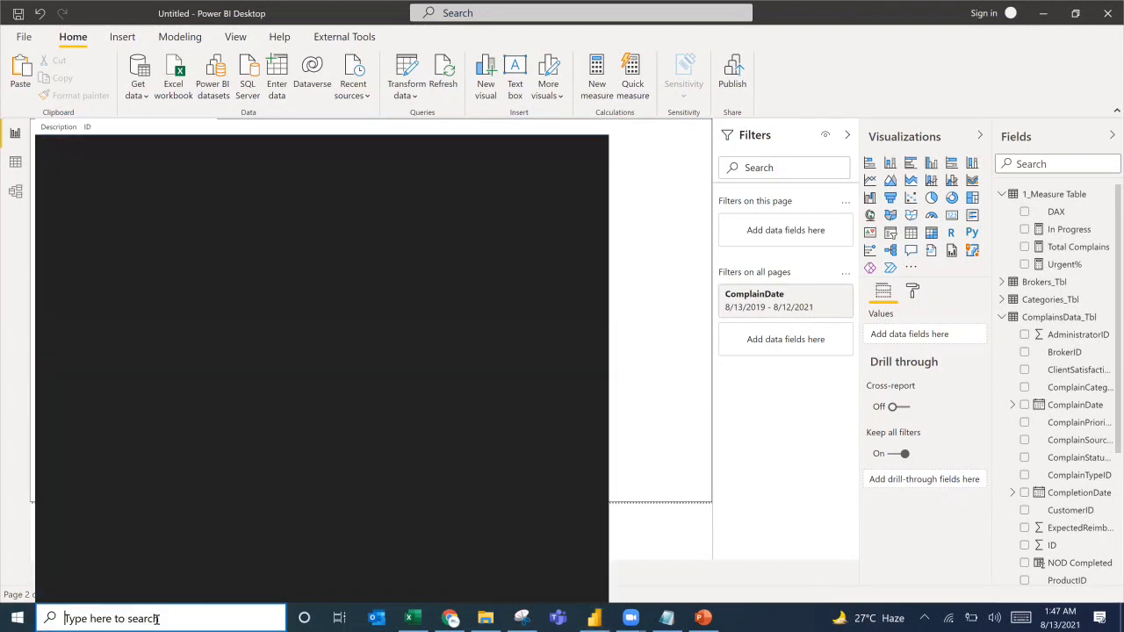
type("calcul")
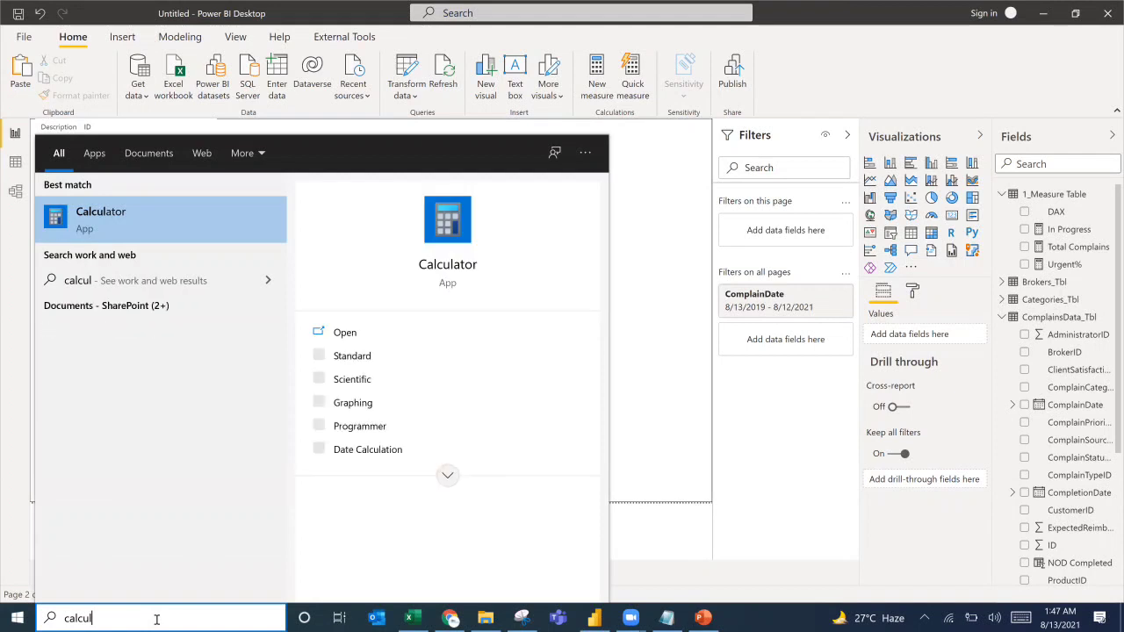
key("Return")
type("3")
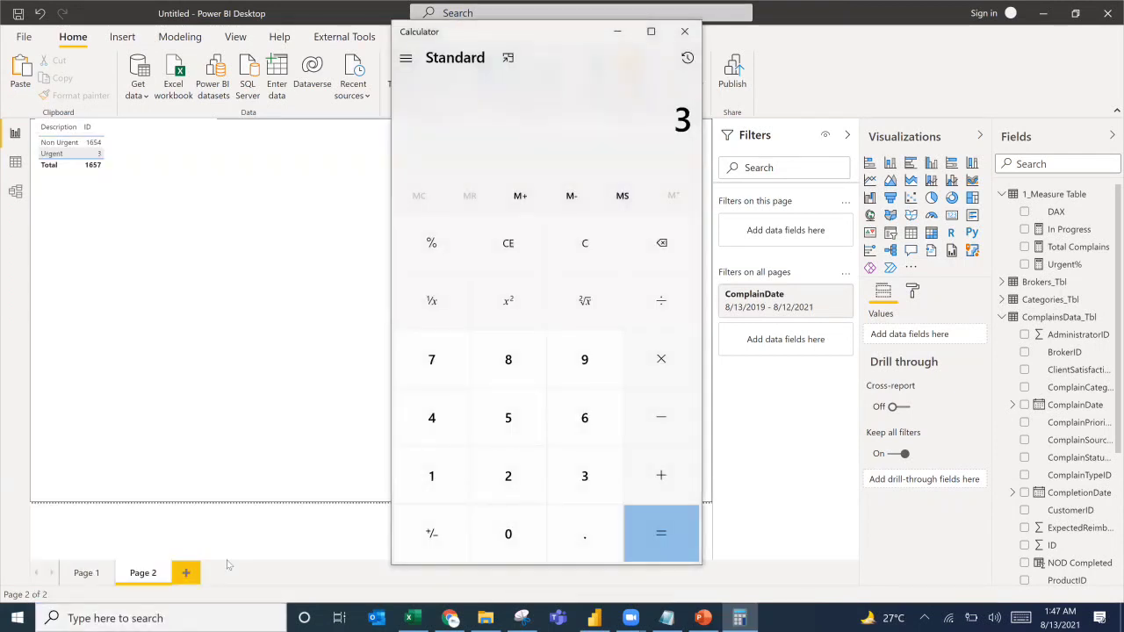
type(" ÷ 1654")
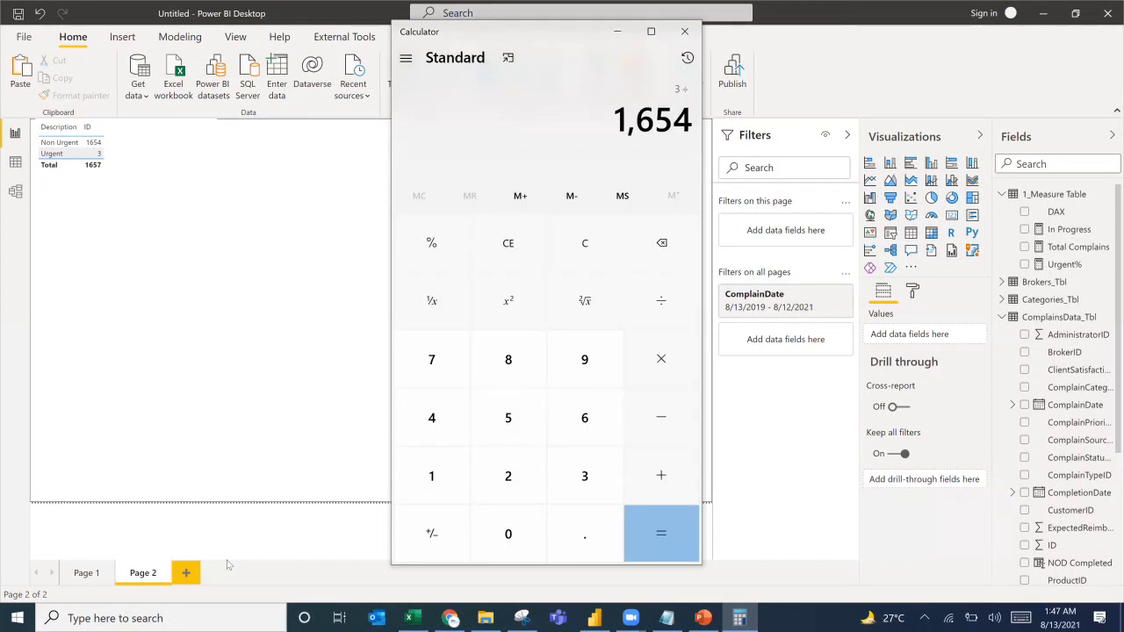
key("Return")
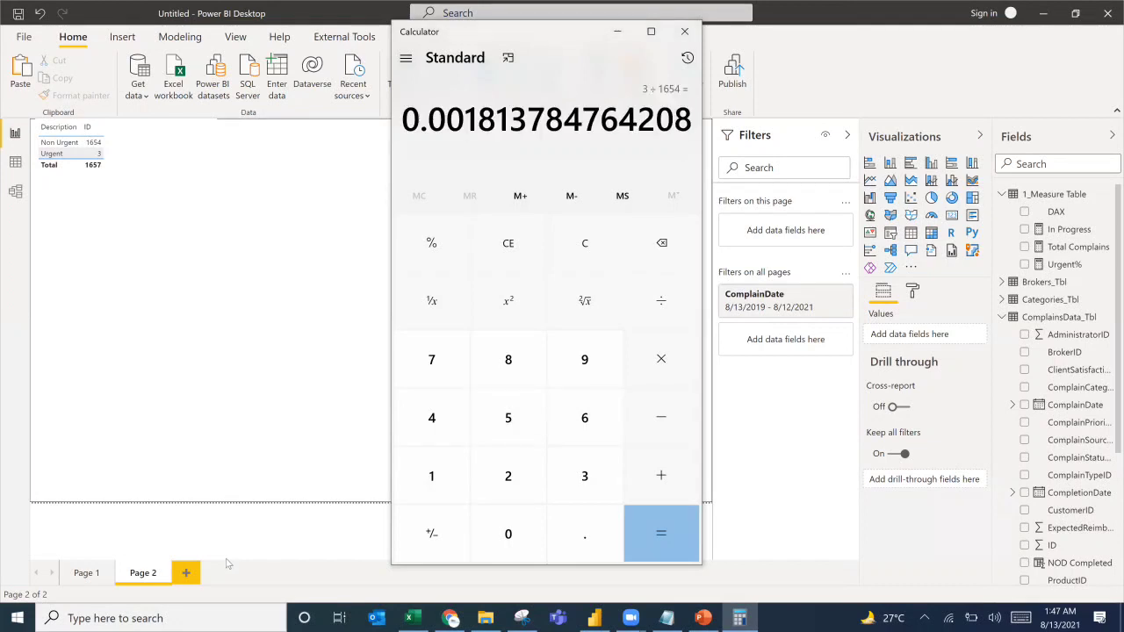
left_click(226, 191)
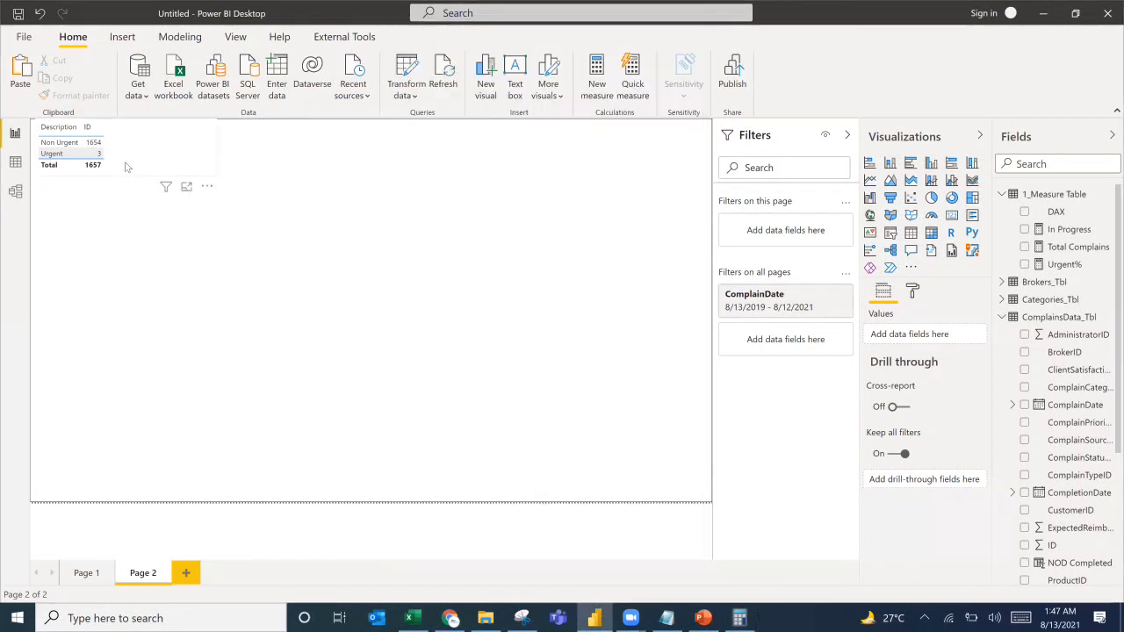
Narrow the priorities table, duplicate it and place the copy directly beside the original.
left_click_drag(218, 147, 127, 151)
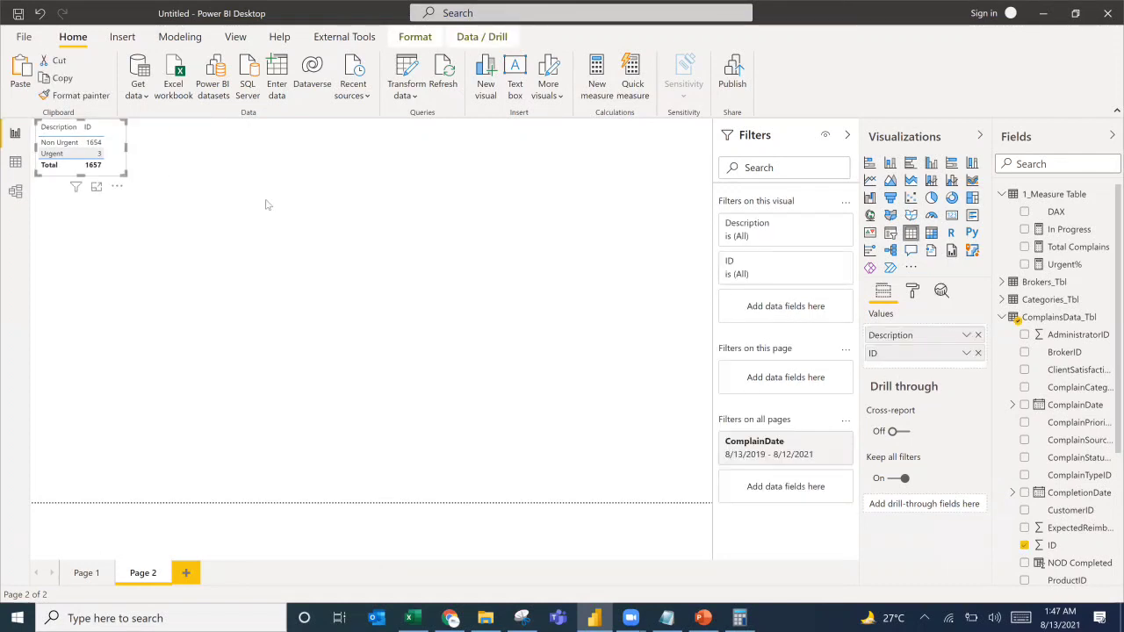
key("ctrl+v")
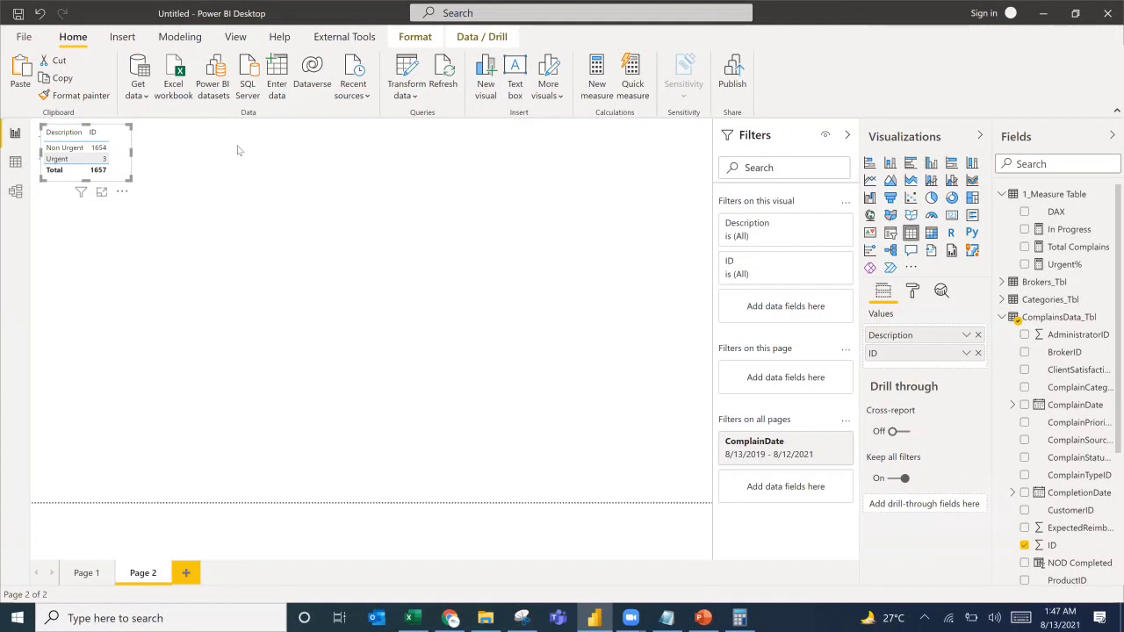
left_click(261, 223)
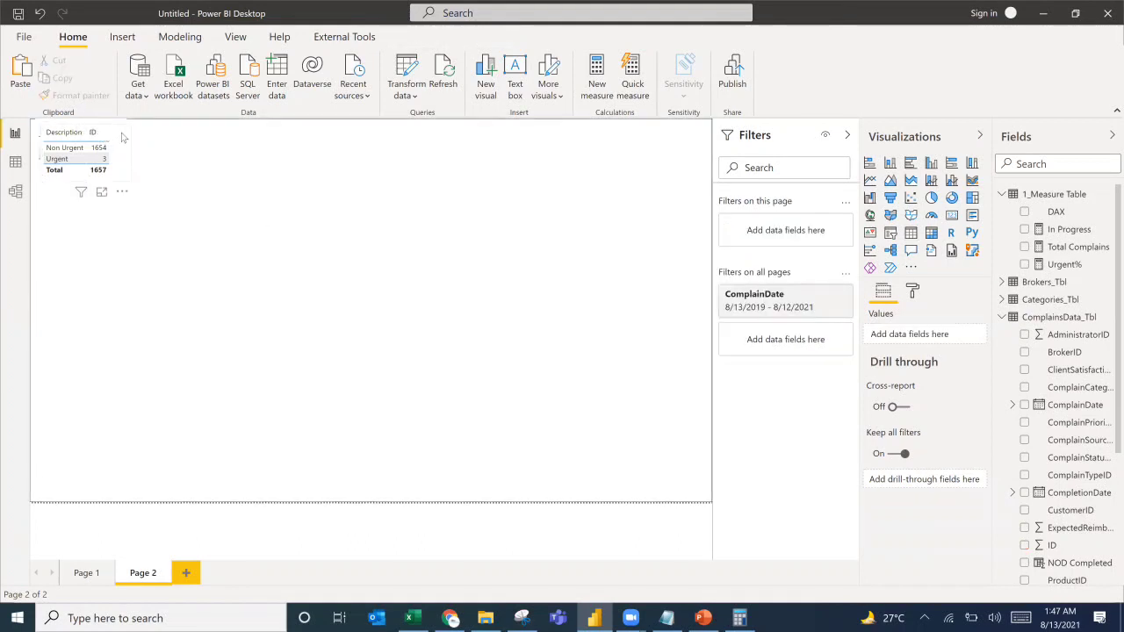
left_click(131, 150)
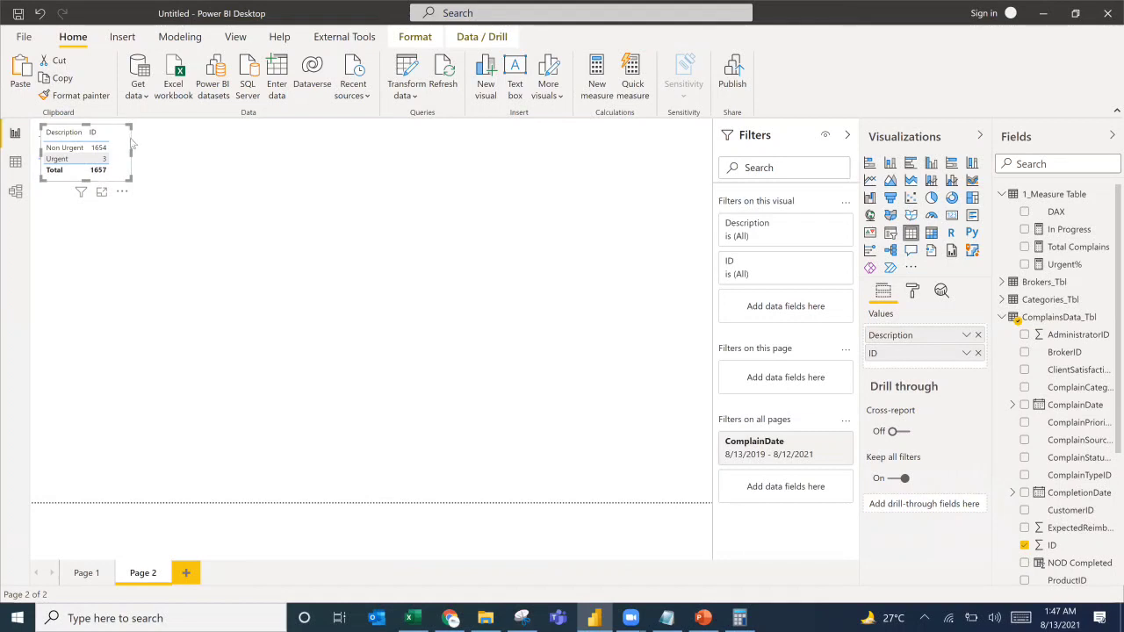
left_click_drag(132, 144, 222, 139)
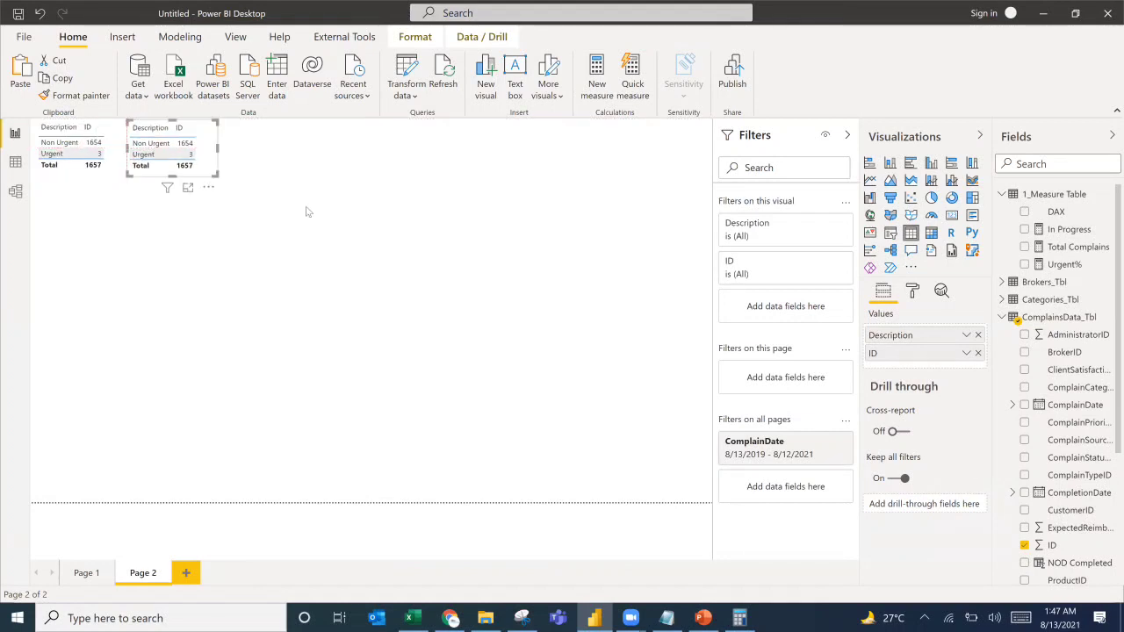
Replace the copied table's Description with the Statuses_Tbl Description field and enlarge the table to fit all its rows.
left_click(1004, 318)
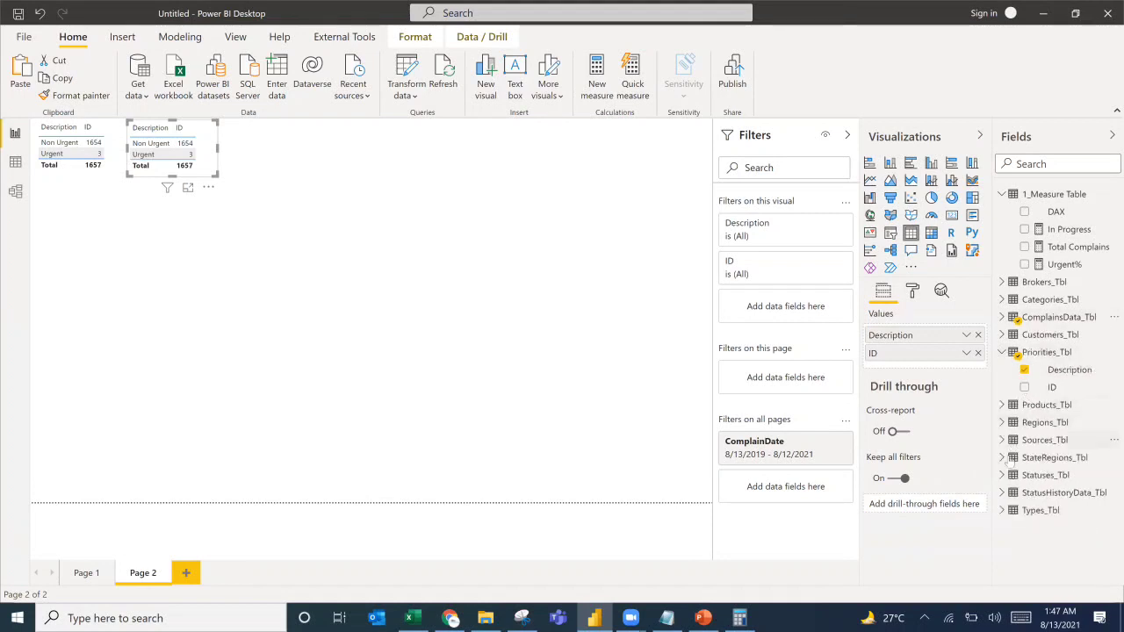
left_click(1003, 477)
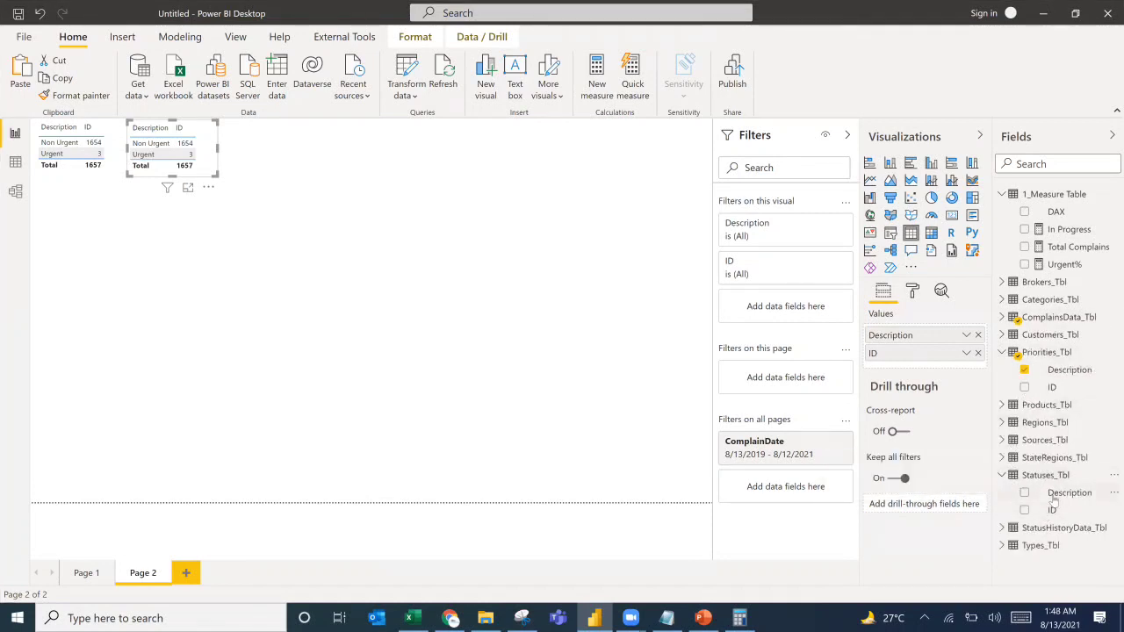
left_click_drag(1069, 493, 977, 338)
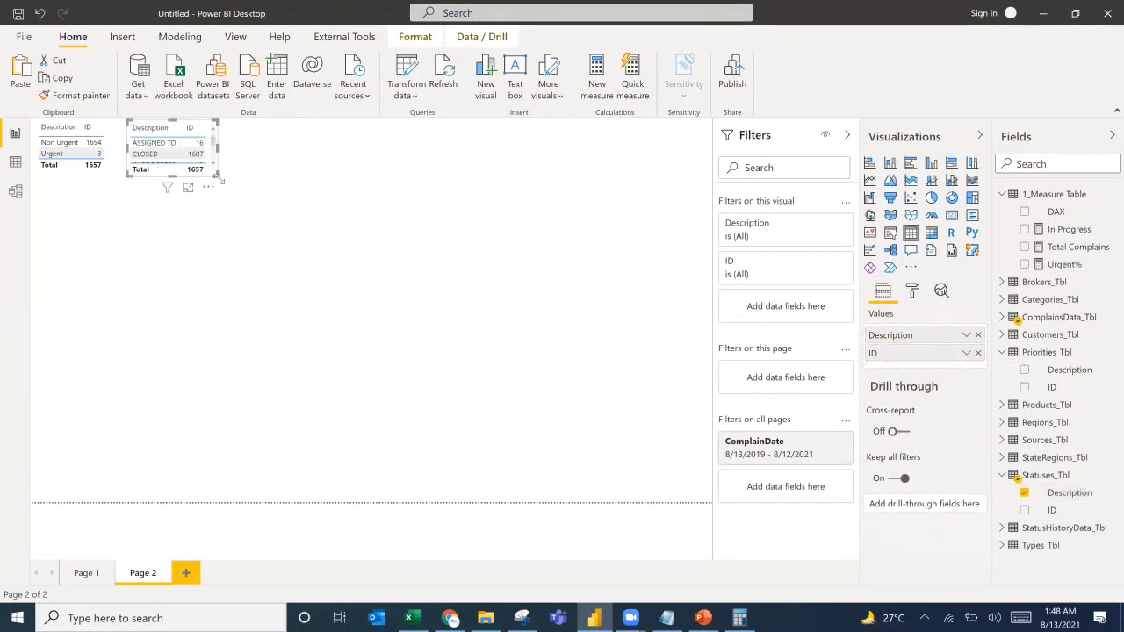
left_click_drag(217, 175, 252, 244)
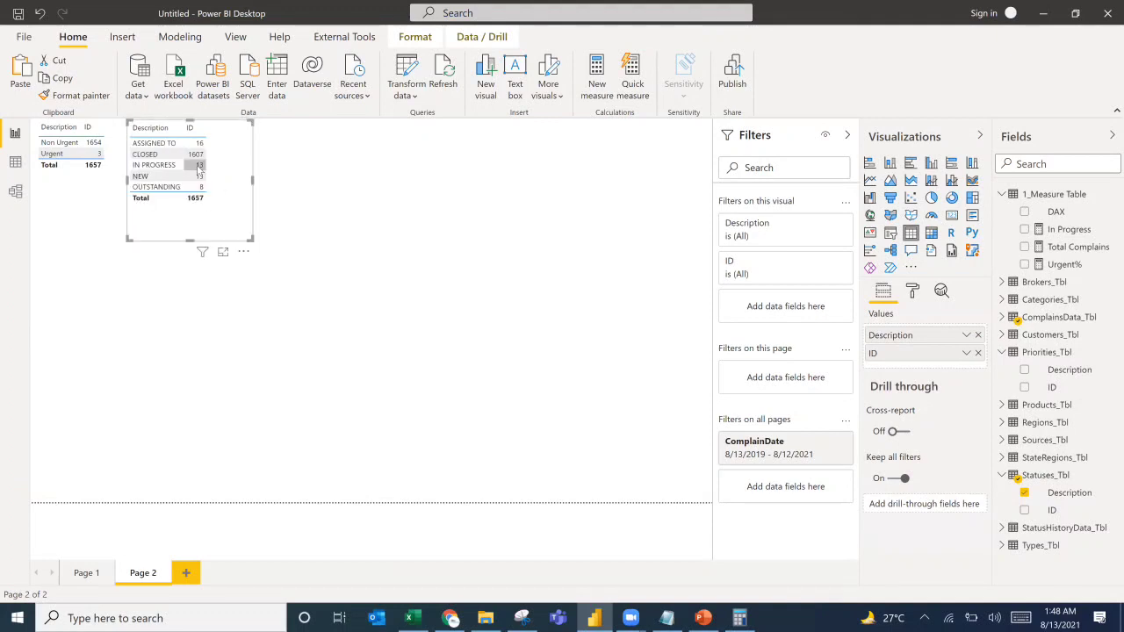
Return to Page 1 and save the report as Insurance Complaints in the 5 - Insurance Complaints folder.
left_click(81, 573)
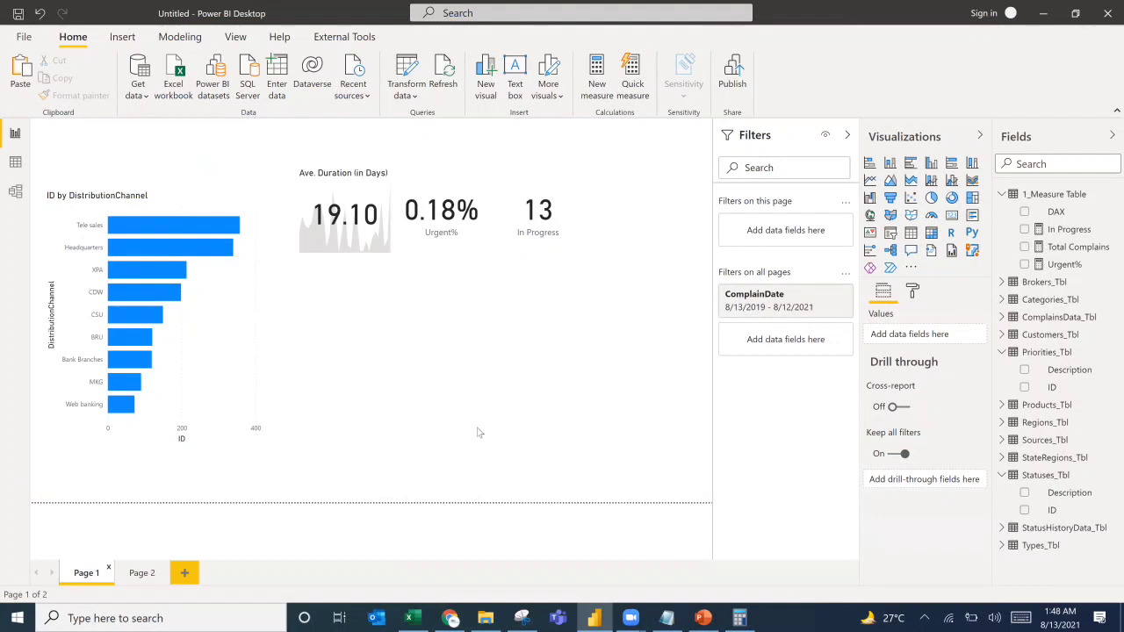
left_click(24, 38)
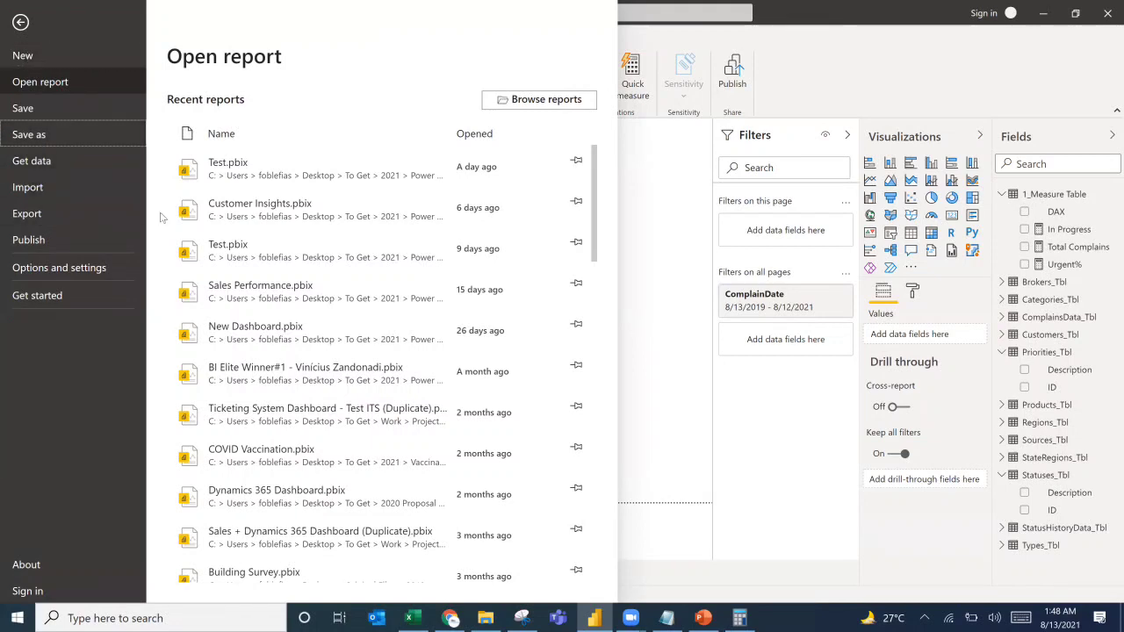
key("Escape")
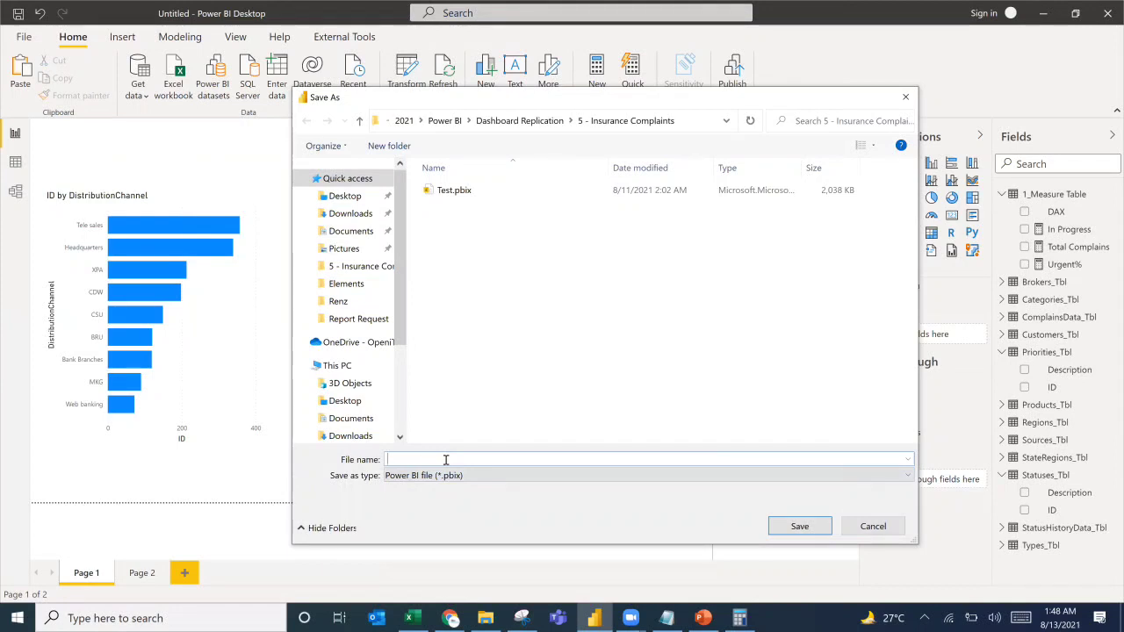
type("Insurance Compl")
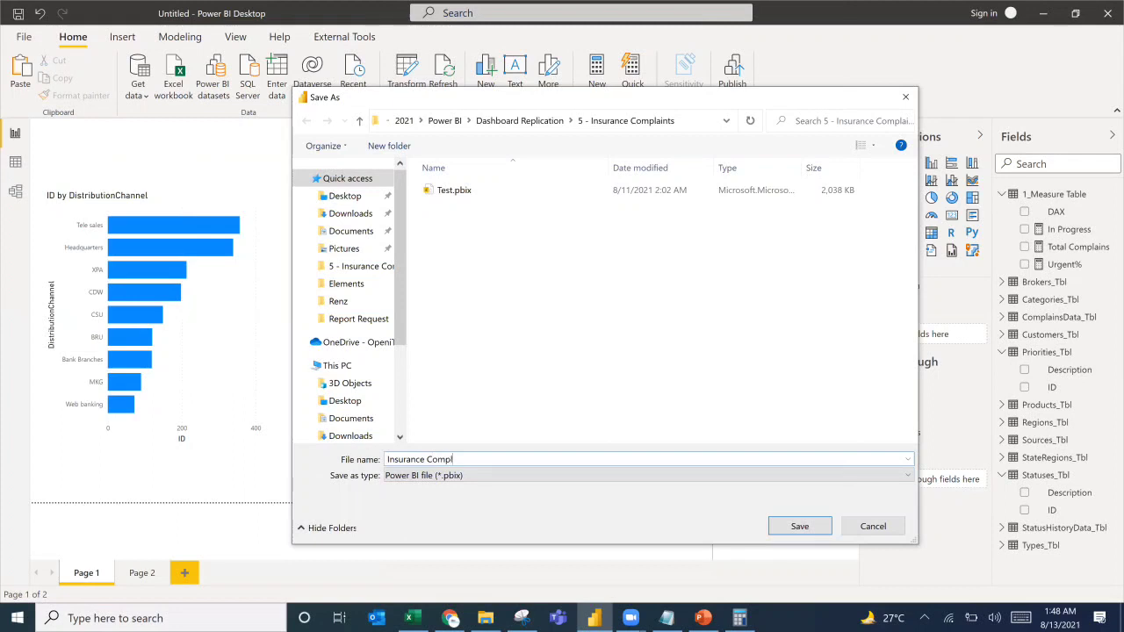
type("aints")
key("Return")
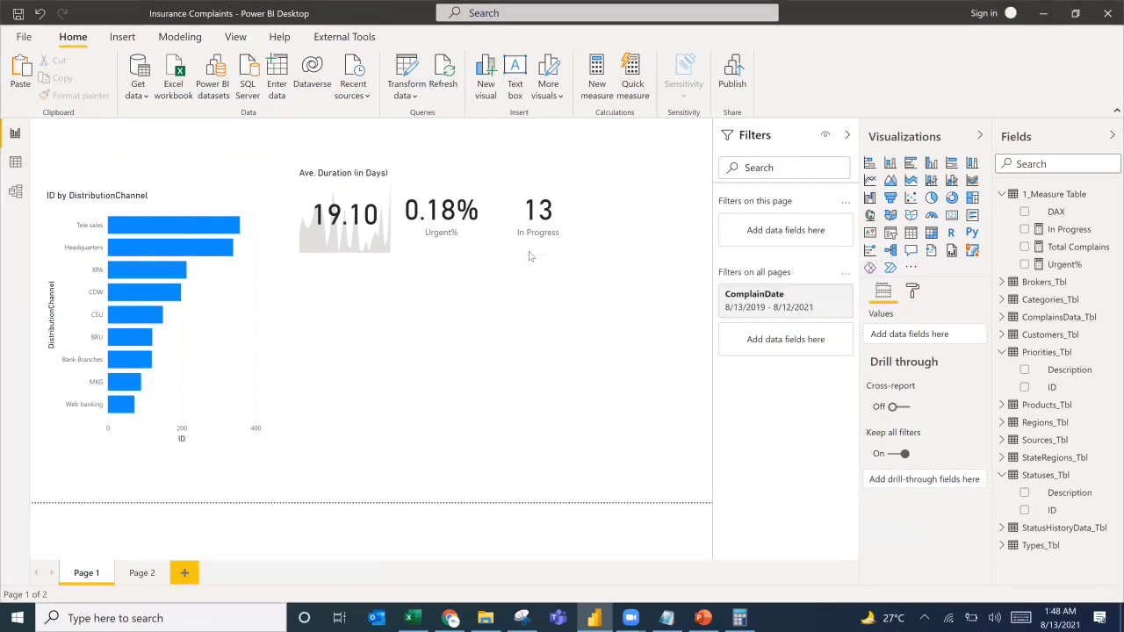
Look at the reference Complaints Procedure dashboard in the browser and return to the Power BI report.
left_click(449, 618)
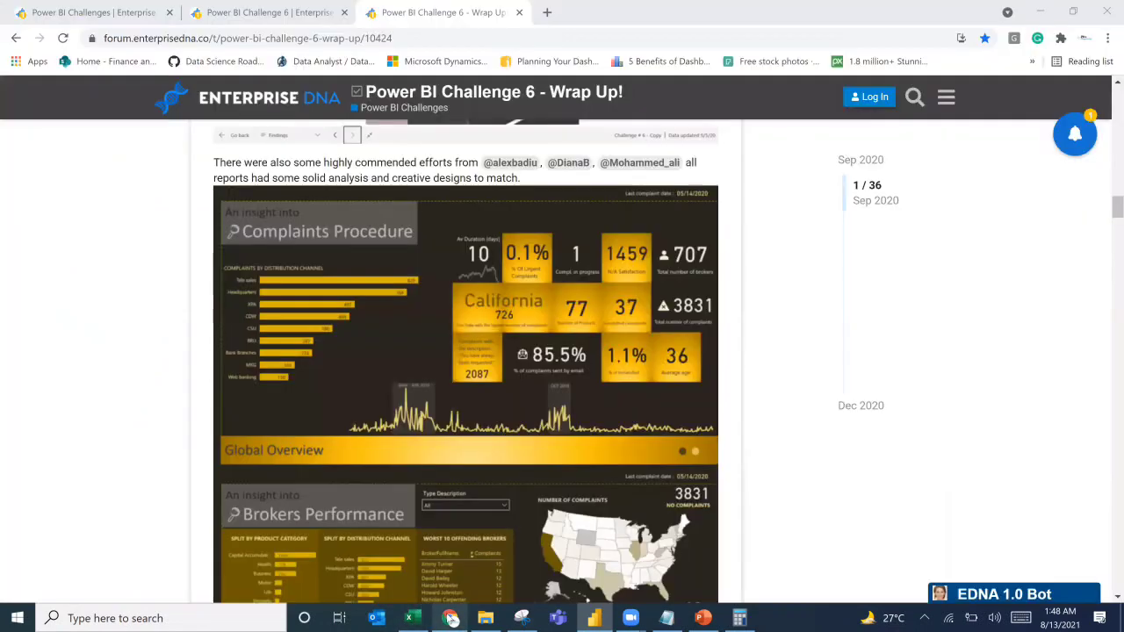
left_click(594, 618)
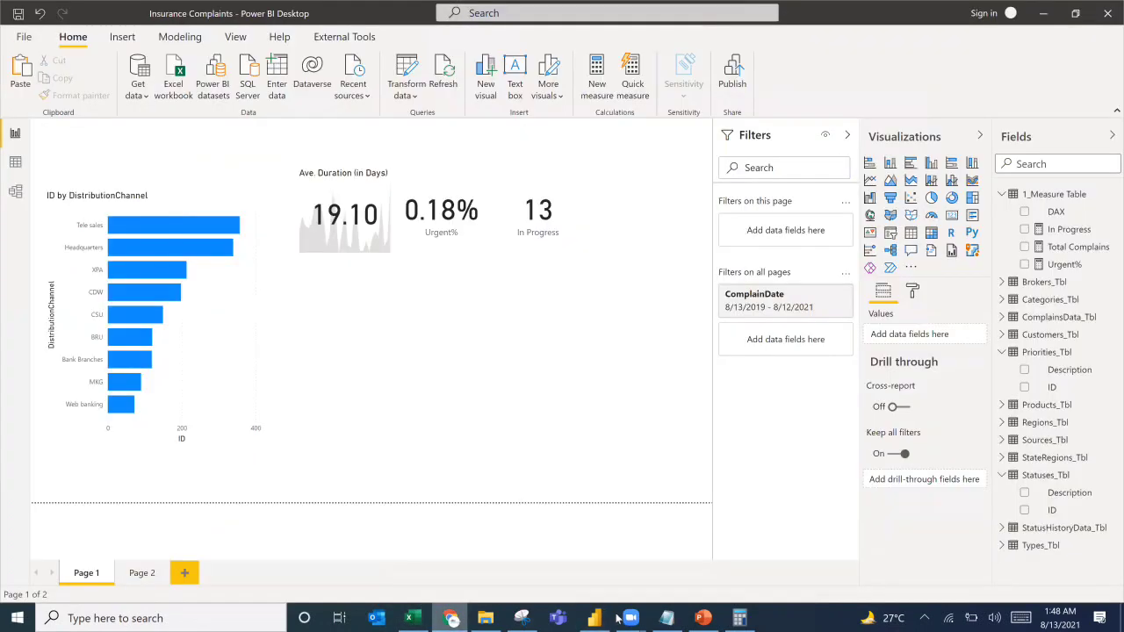
left_click(685, 619)
left_click(667, 618)
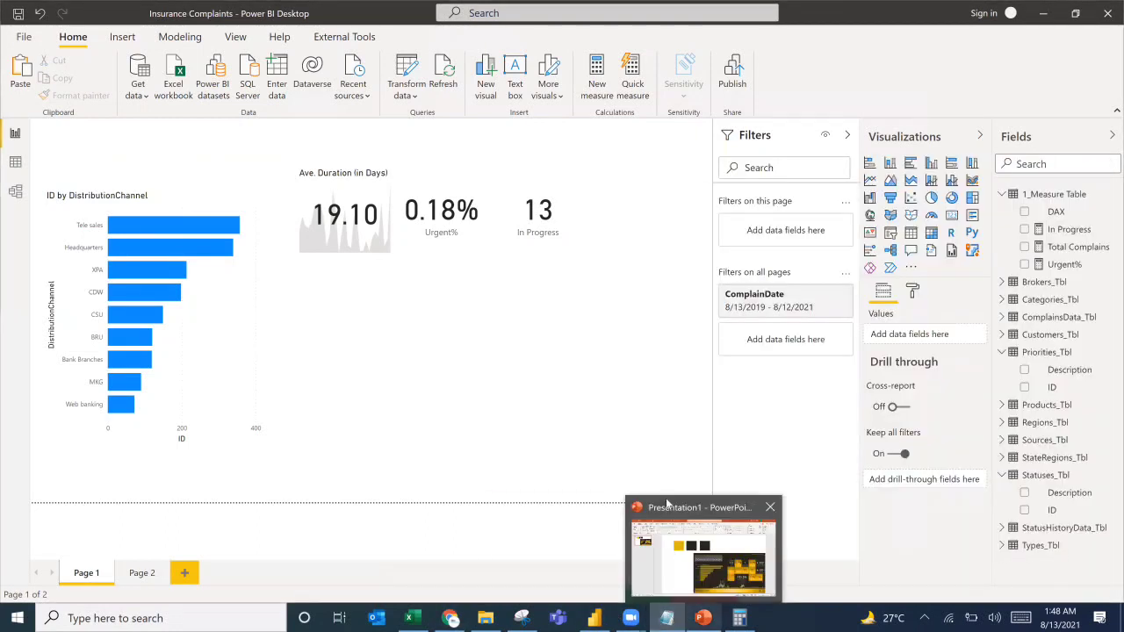
Duplicate the In Progress card and place the copy directly below the original.
left_click(532, 203)
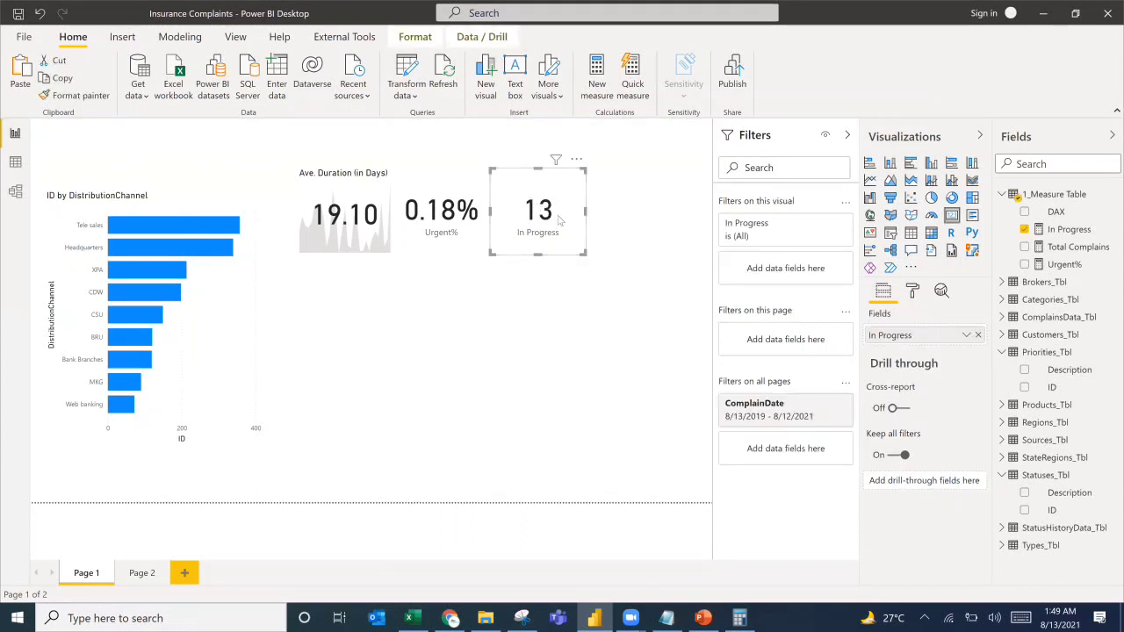
left_click(585, 271)
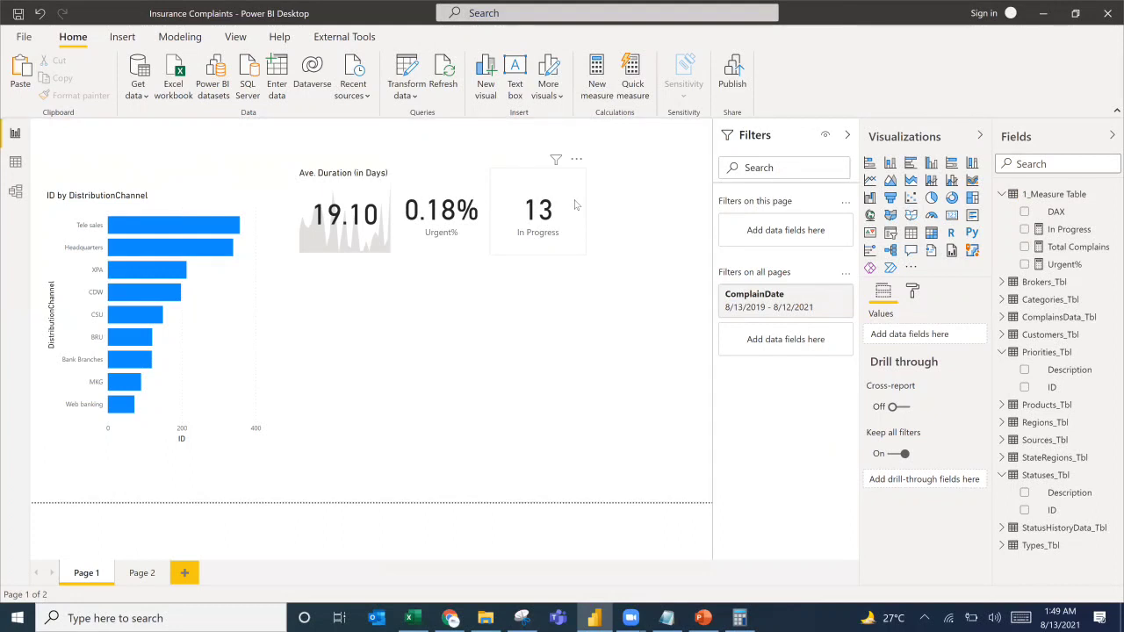
left_click(571, 220)
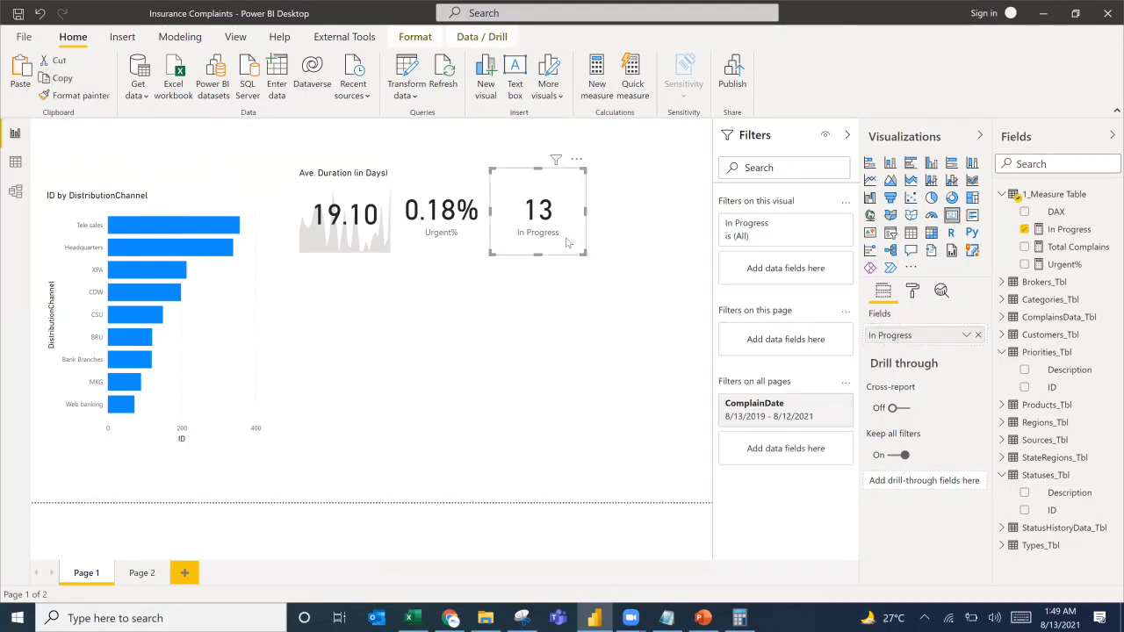
left_click(700, 234)
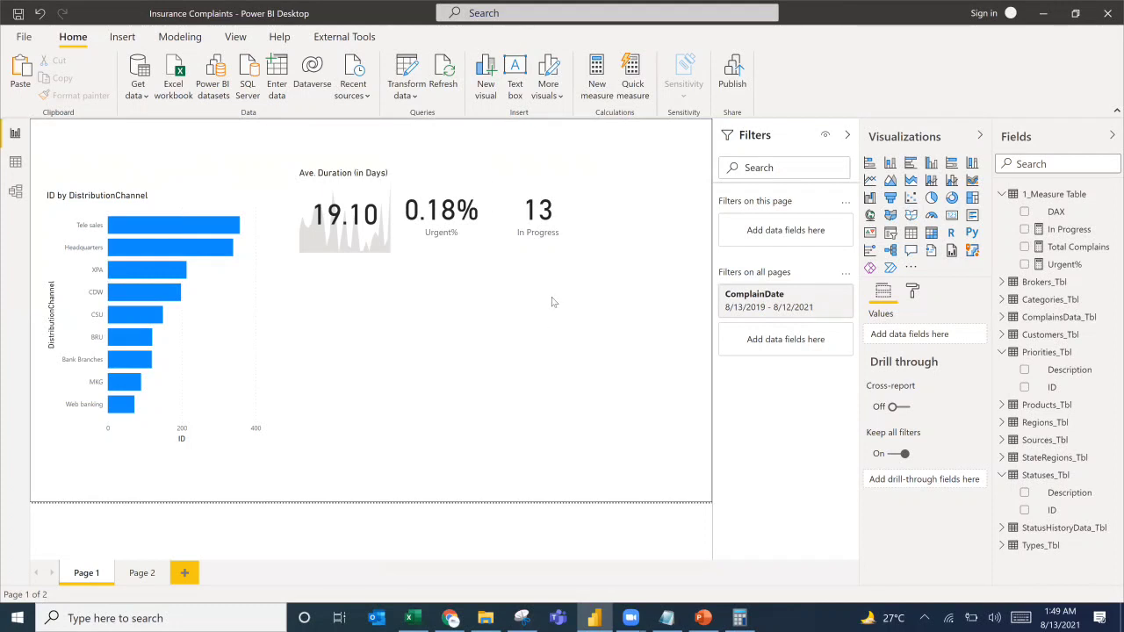
key("ctrl+v")
left_click_drag(552, 190, 569, 306)
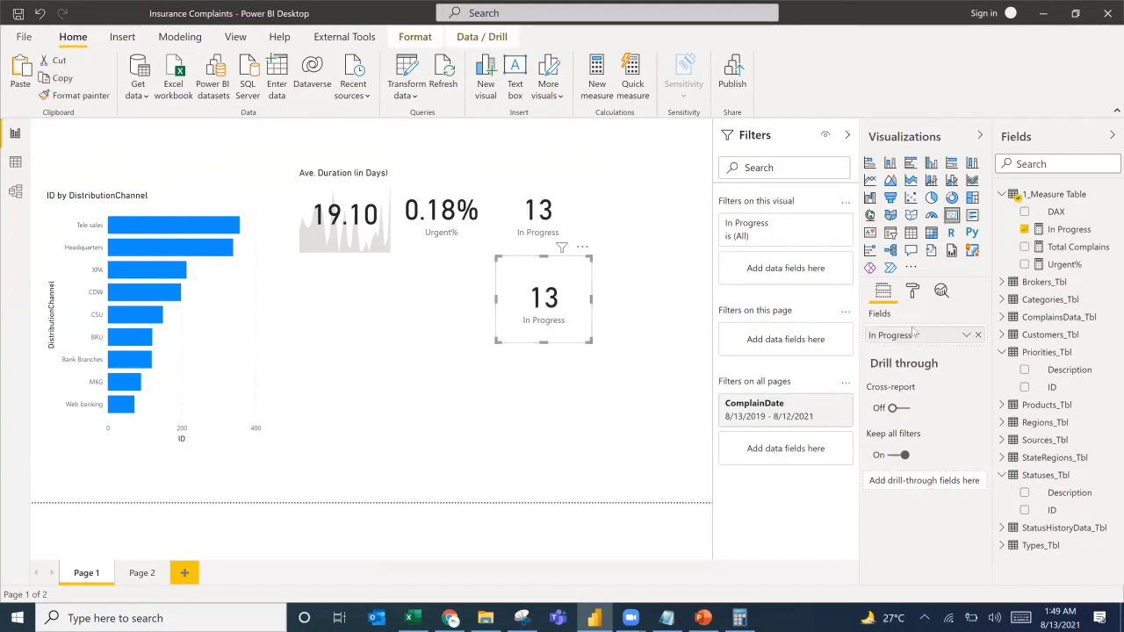
Replace the copied card's field with the Total Complains measure and filter it by the Statuses_Tbl Description IN PROGRESS.
left_click(978, 335)
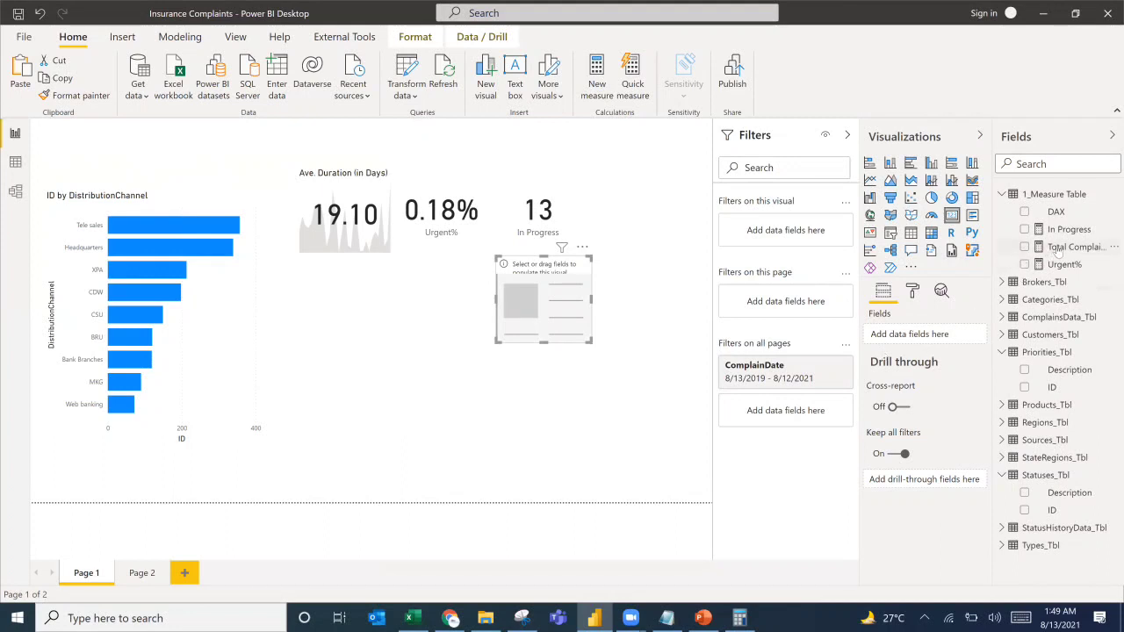
left_click_drag(1064, 248, 913, 338)
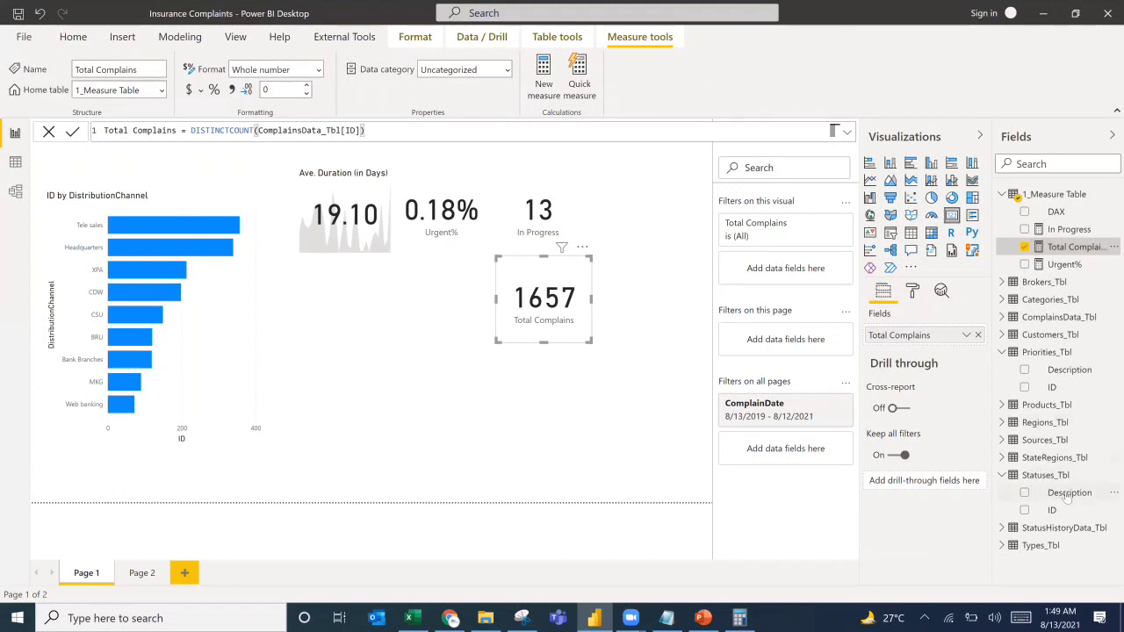
left_click_drag(1067, 497, 740, 211)
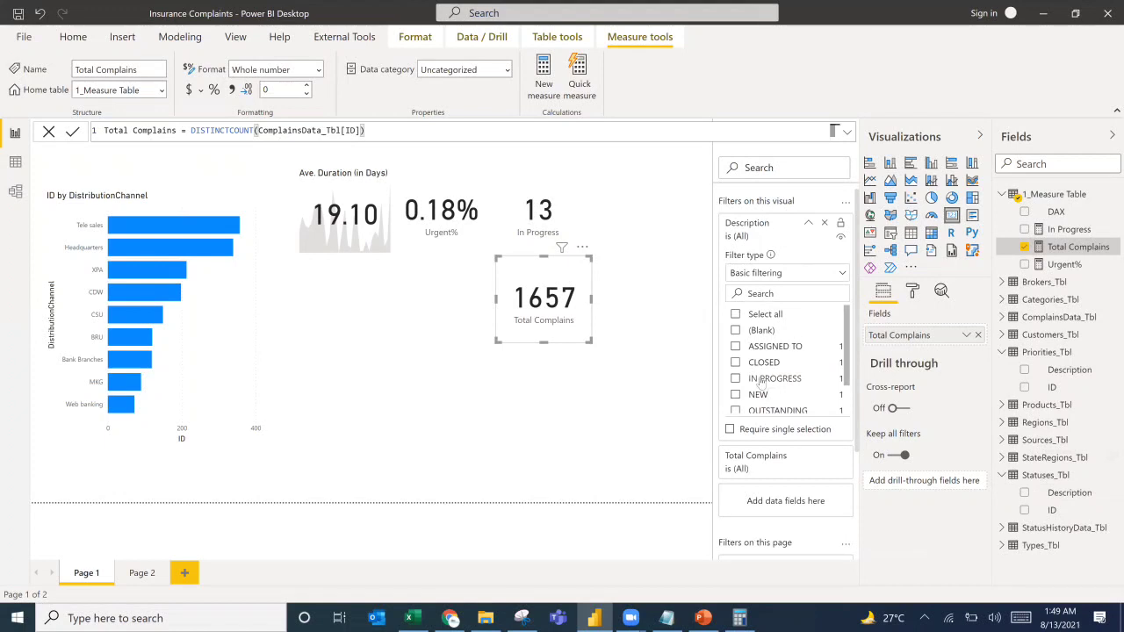
left_click(760, 380)
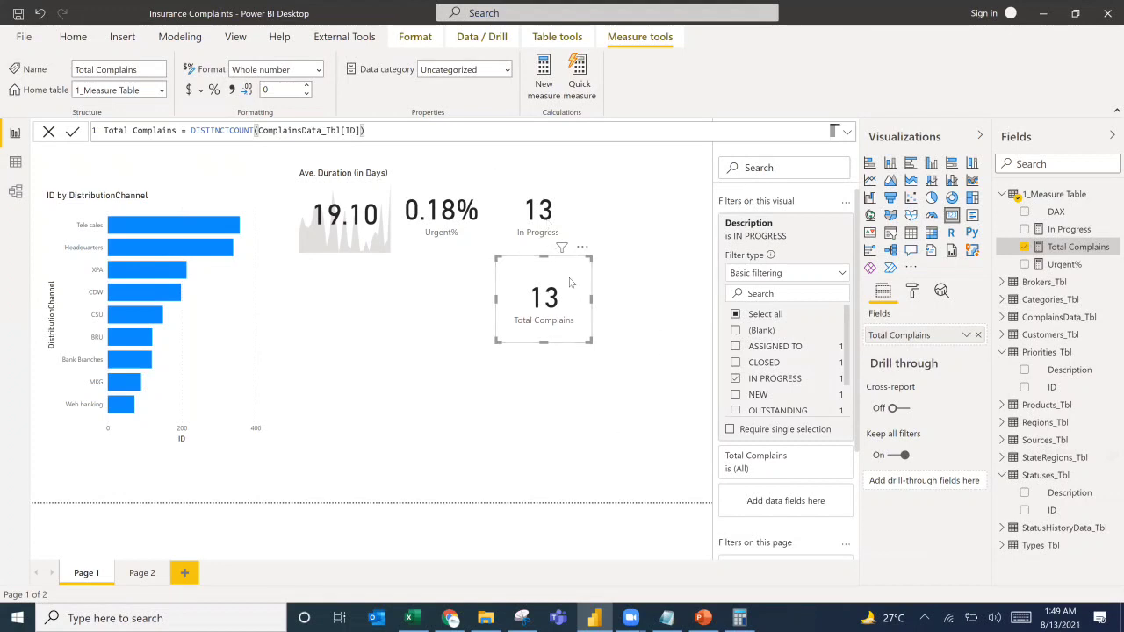
Delete the check card showing Total Complains below the In Progress card.
key("Escape")
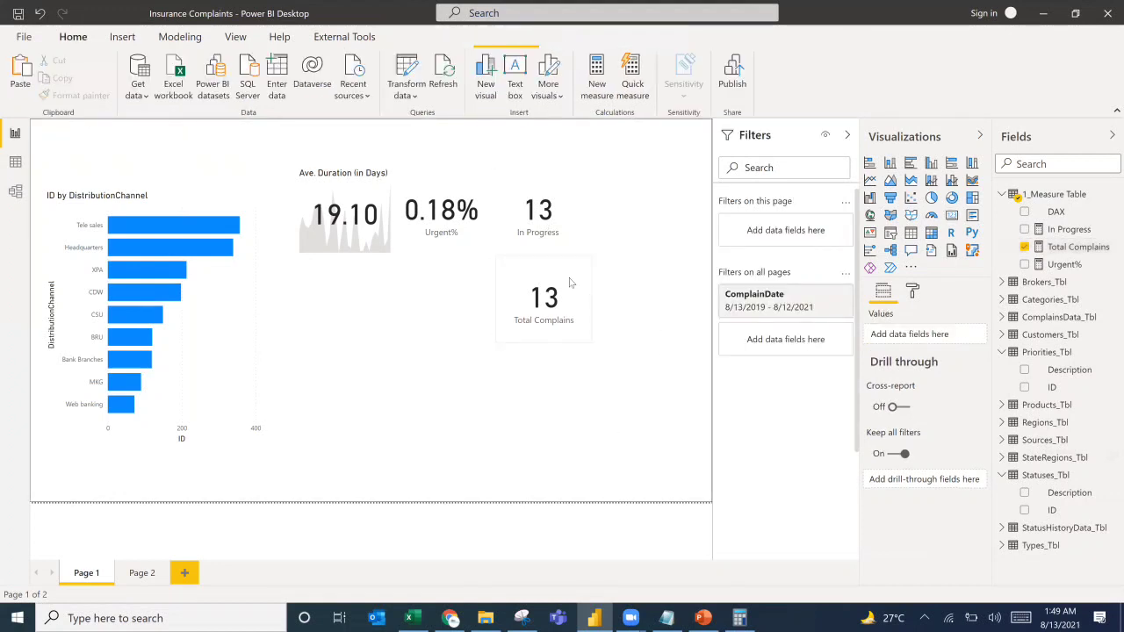
left_click(569, 282)
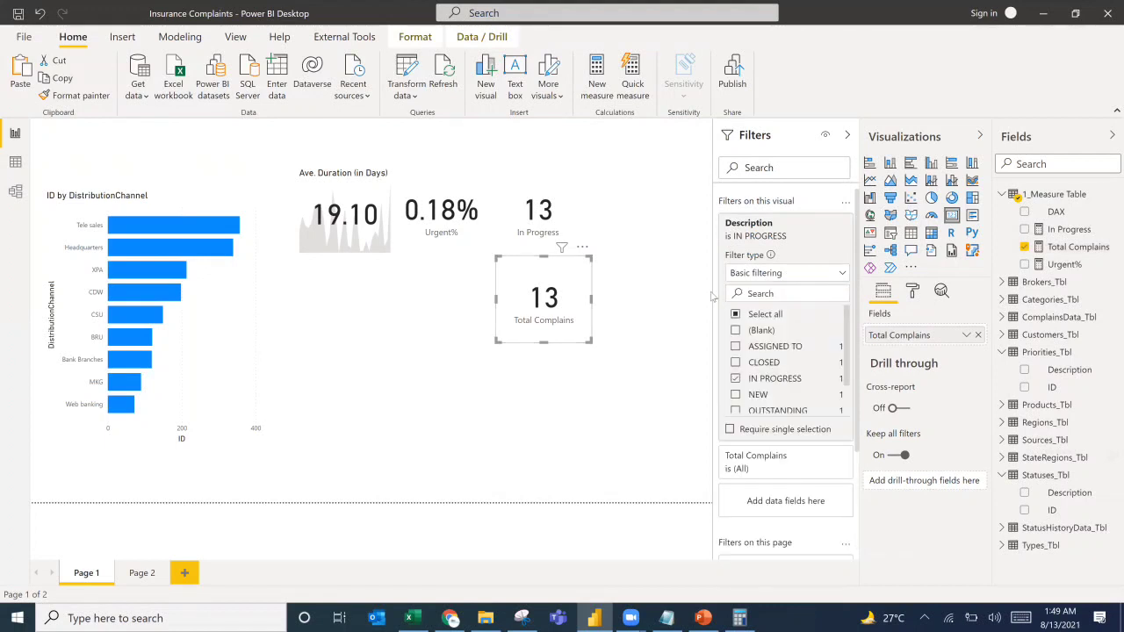
key("Delete")
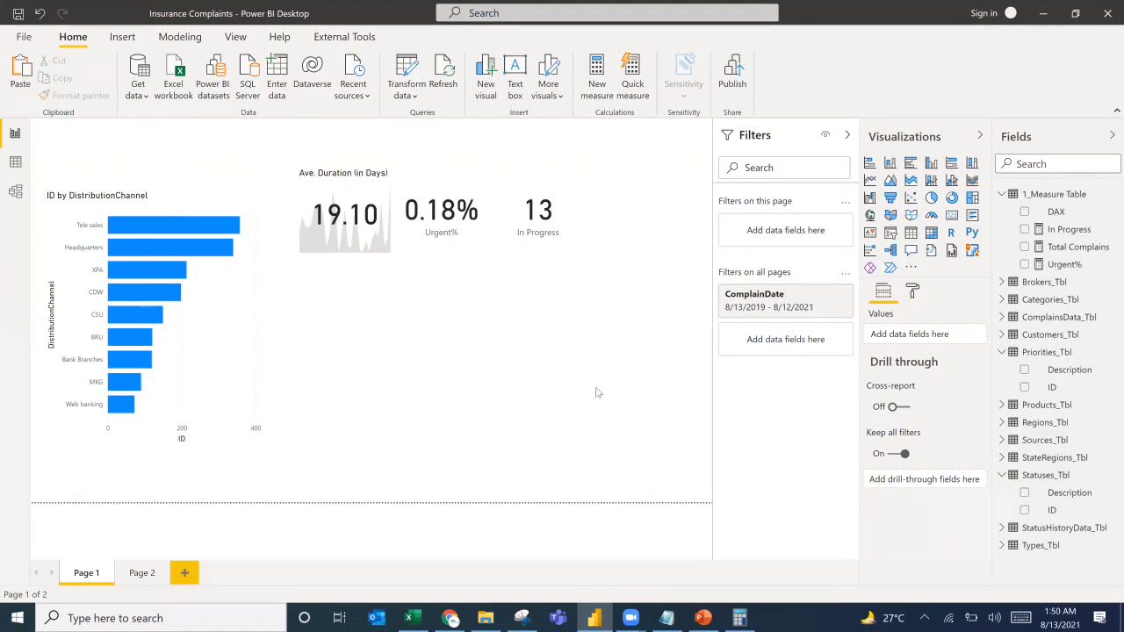
Check the status spelling in the Excel Statuses sheet and change the In Progress measure's filter text to "in progress".
left_click(1076, 235)
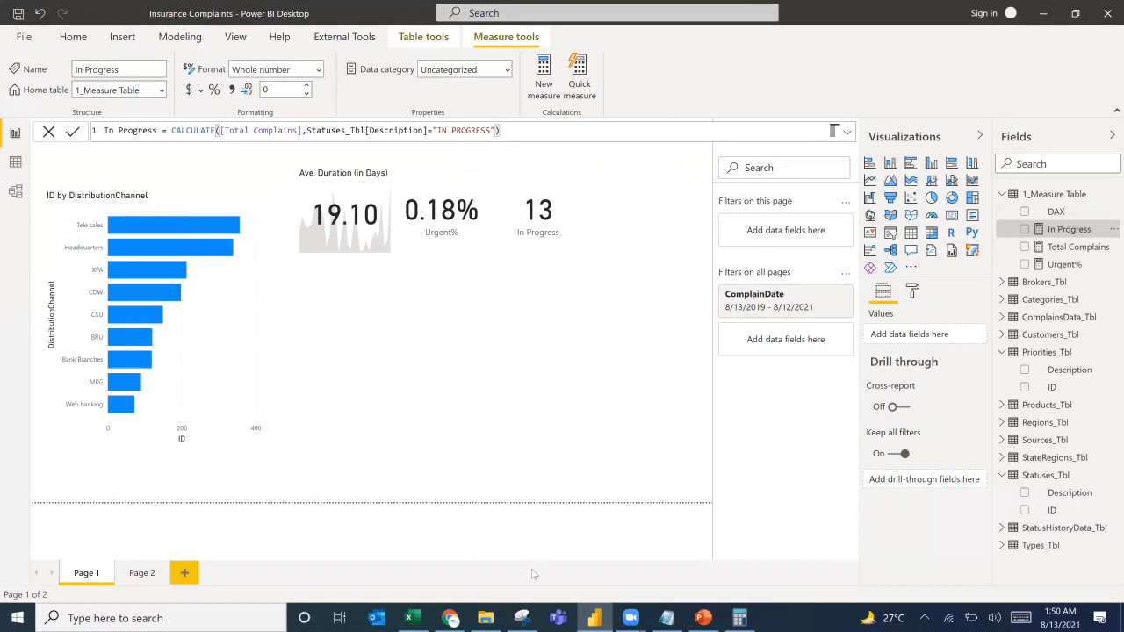
left_click(408, 618)
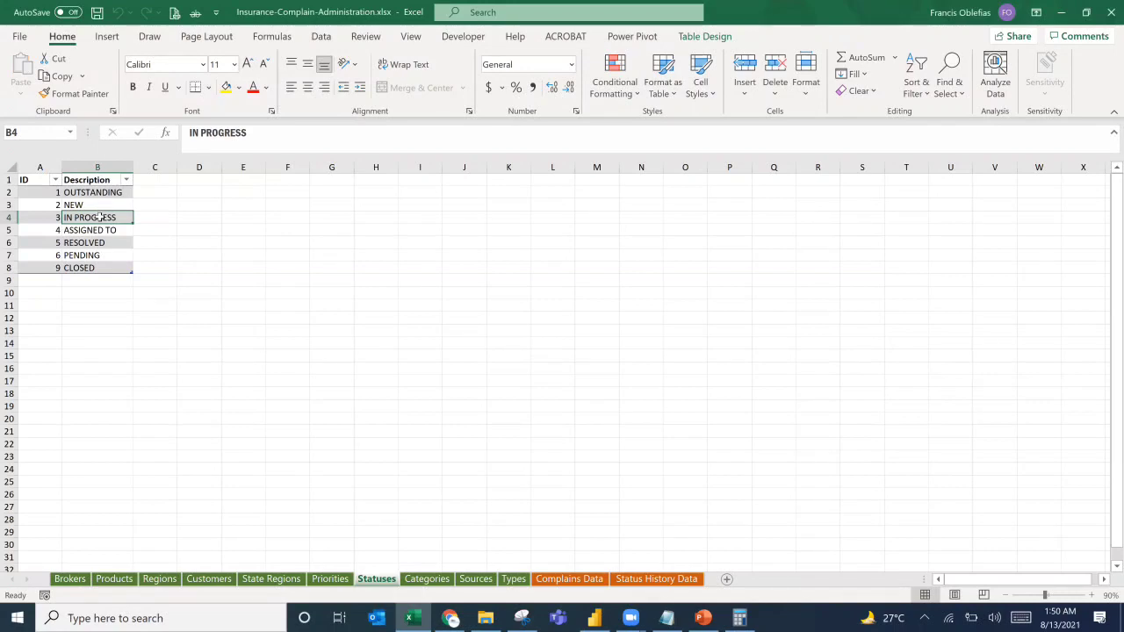
key("alt+Tab")
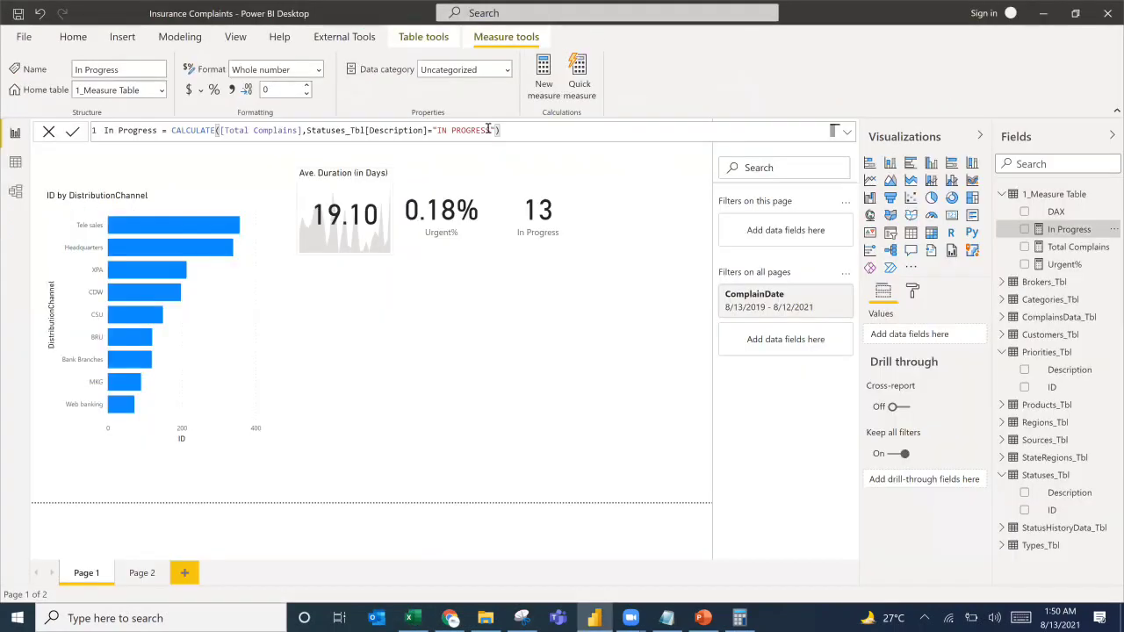
left_click_drag(489, 130, 440, 130)
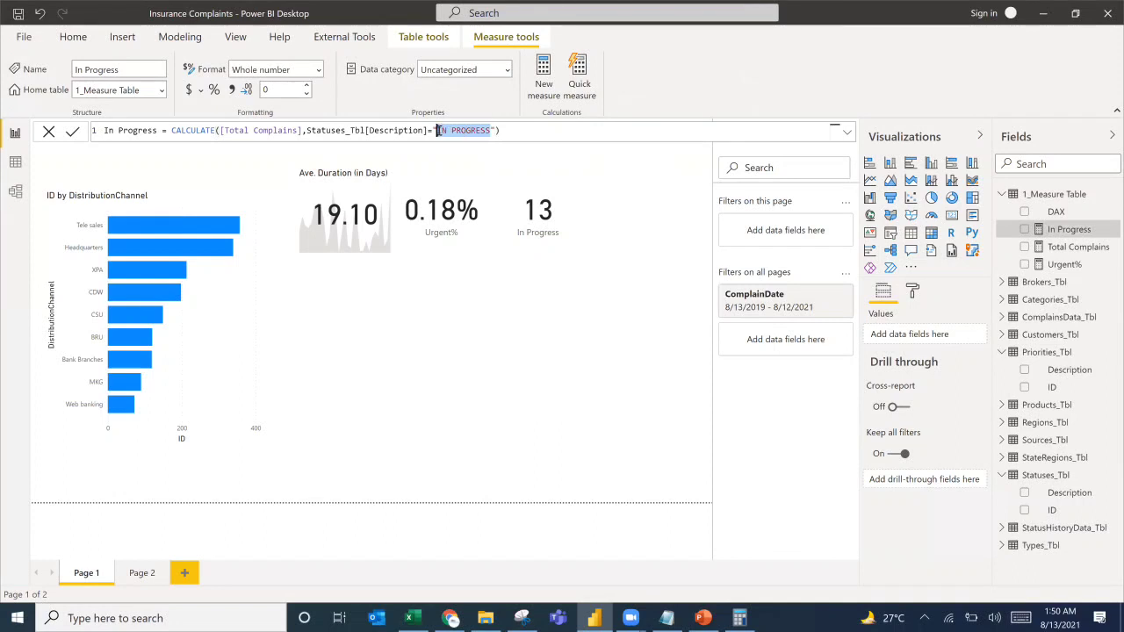
type("In progr")
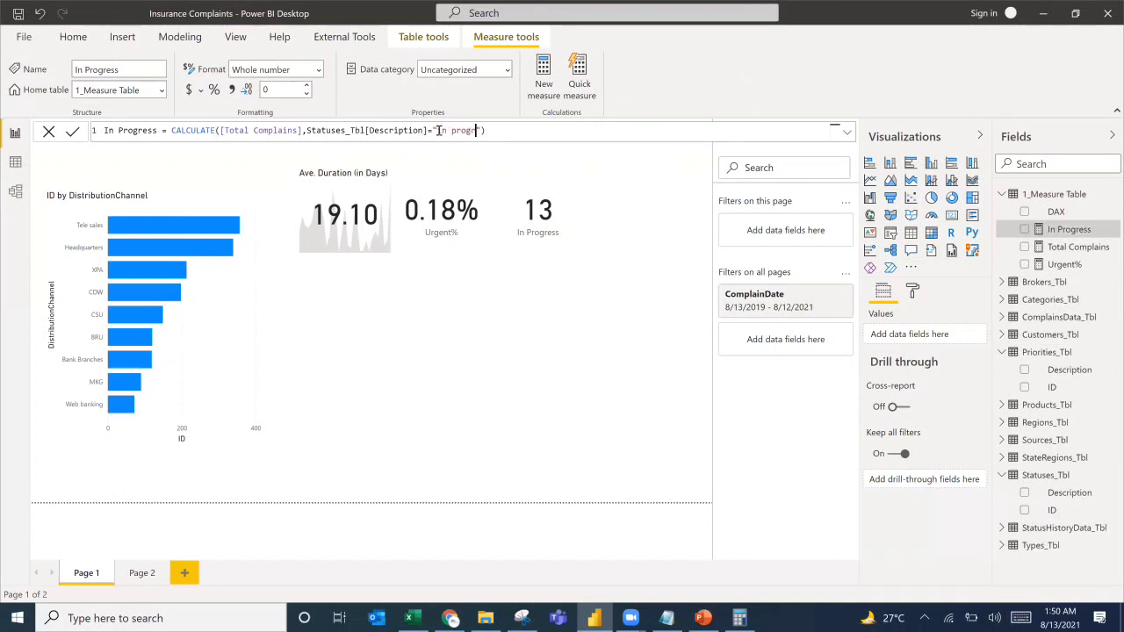
type("ess")
key("Return")
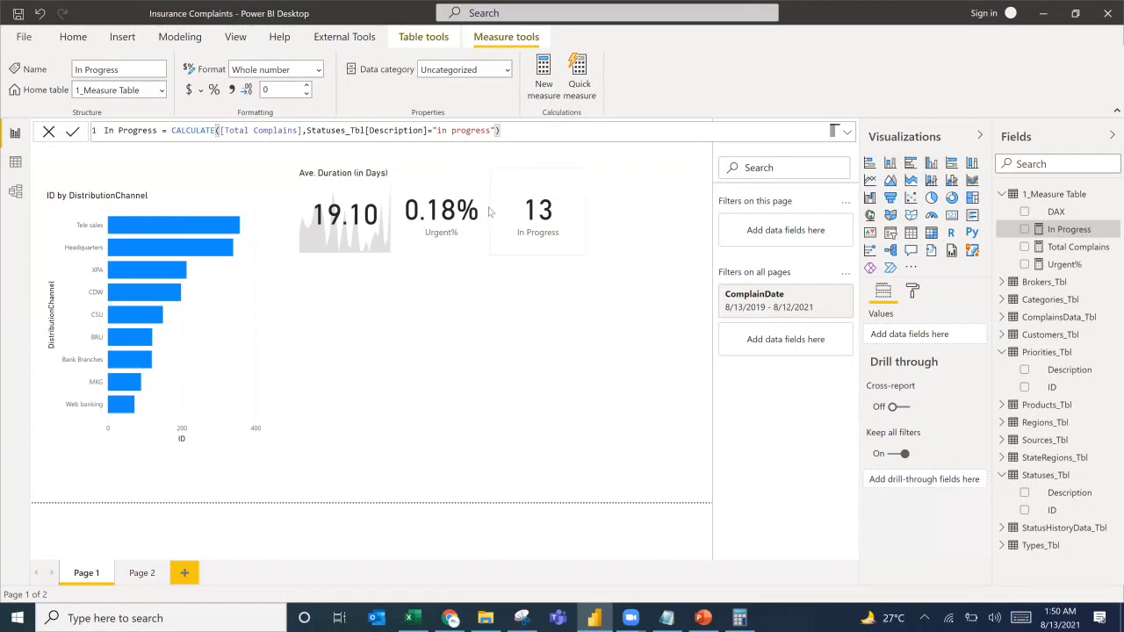
Look at the reference Complaints Procedure dashboard picture in PowerPoint and return to the Power BI report.
mouse_move(458, 165)
left_click(703, 618)
key("alt+Tab")
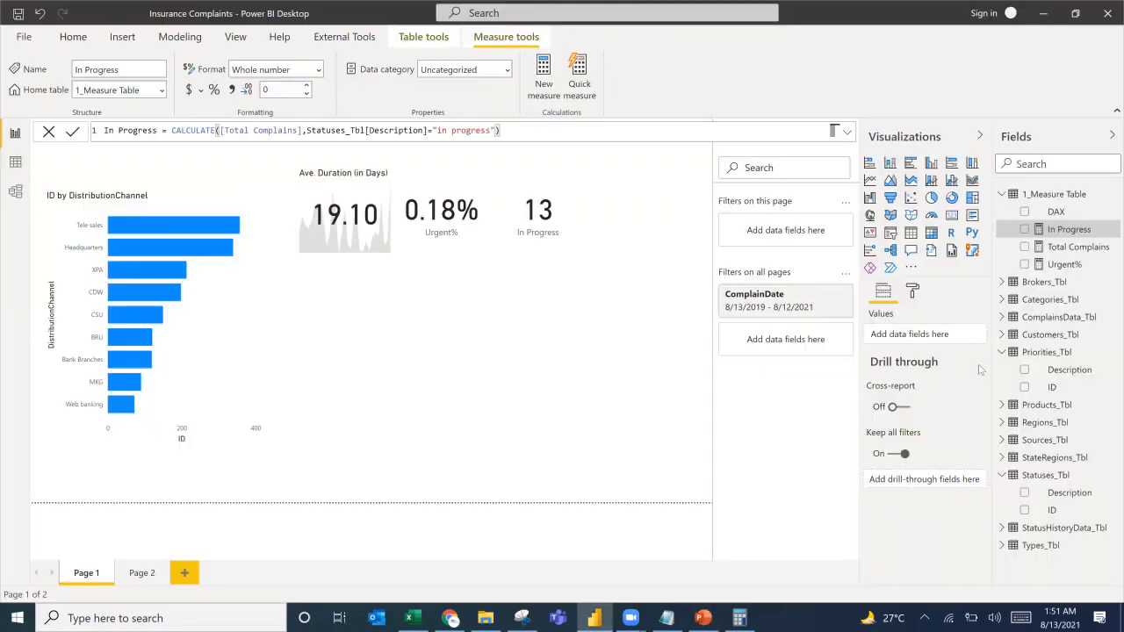
left_click(695, 617)
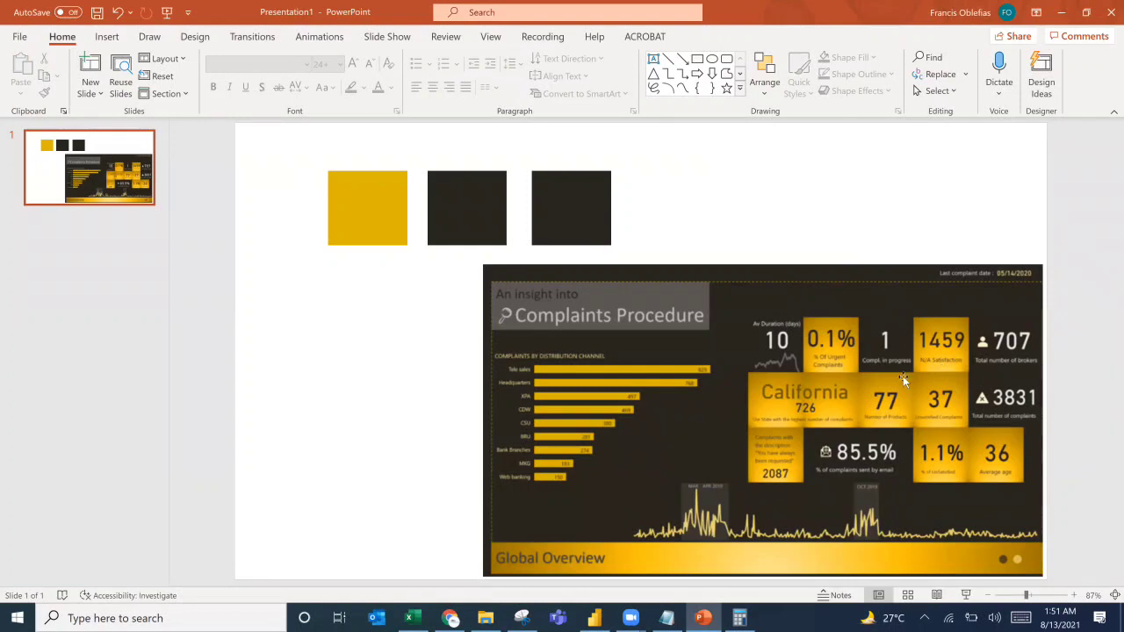
left_click(1061, 13)
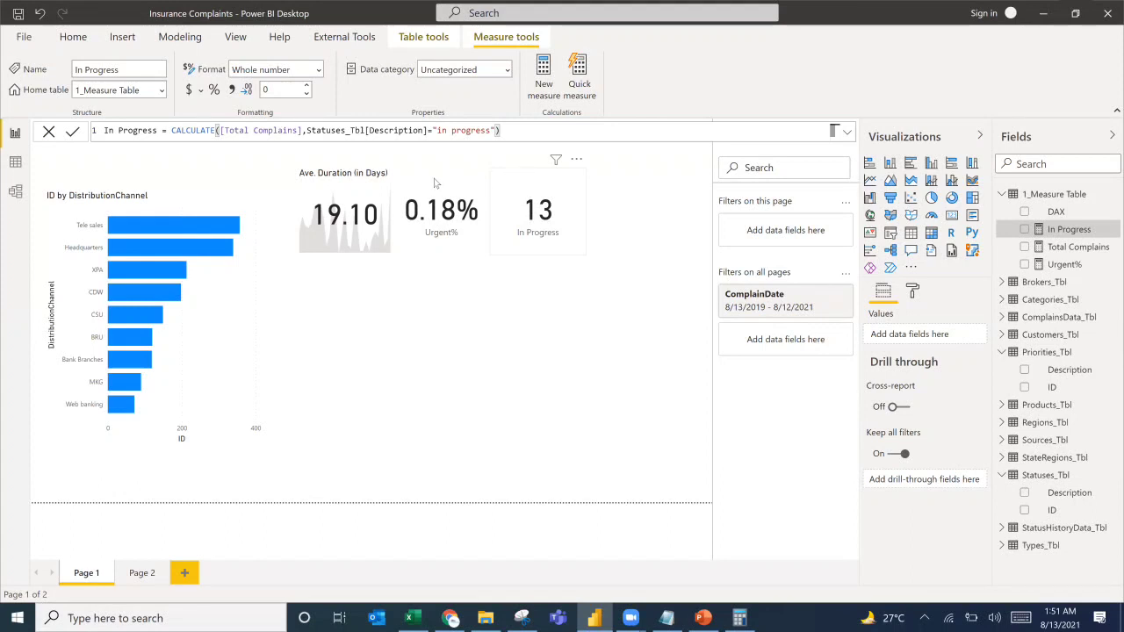
Duplicate the In Progress card, place the copy directly to its right and replace its field with Total Complains.
key("Return")
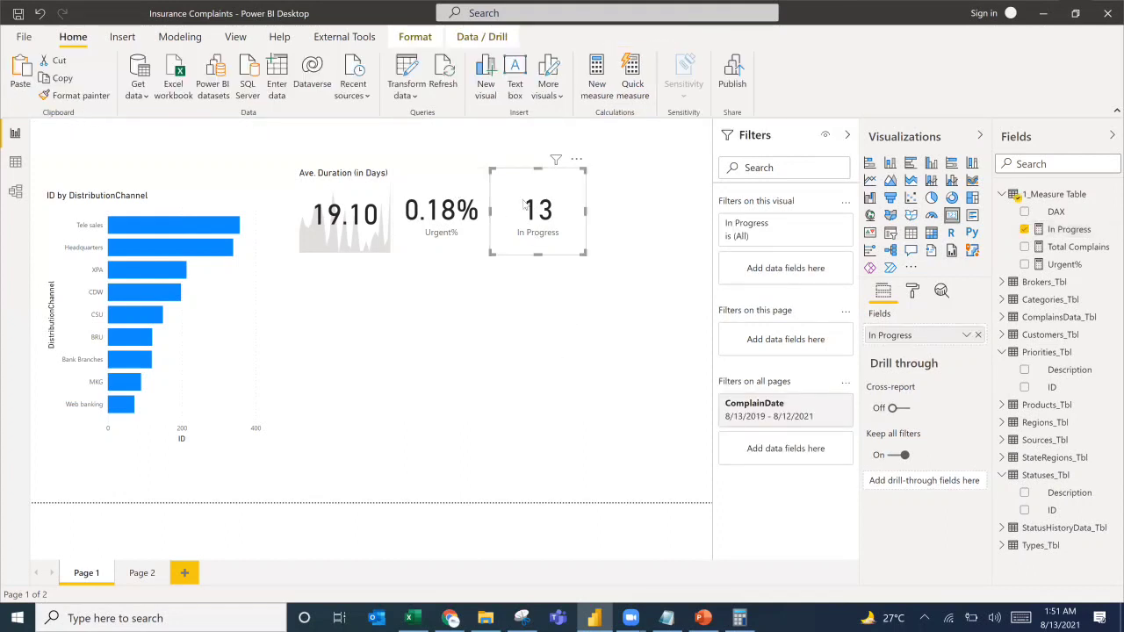
left_click_drag(524, 204, 612, 181)
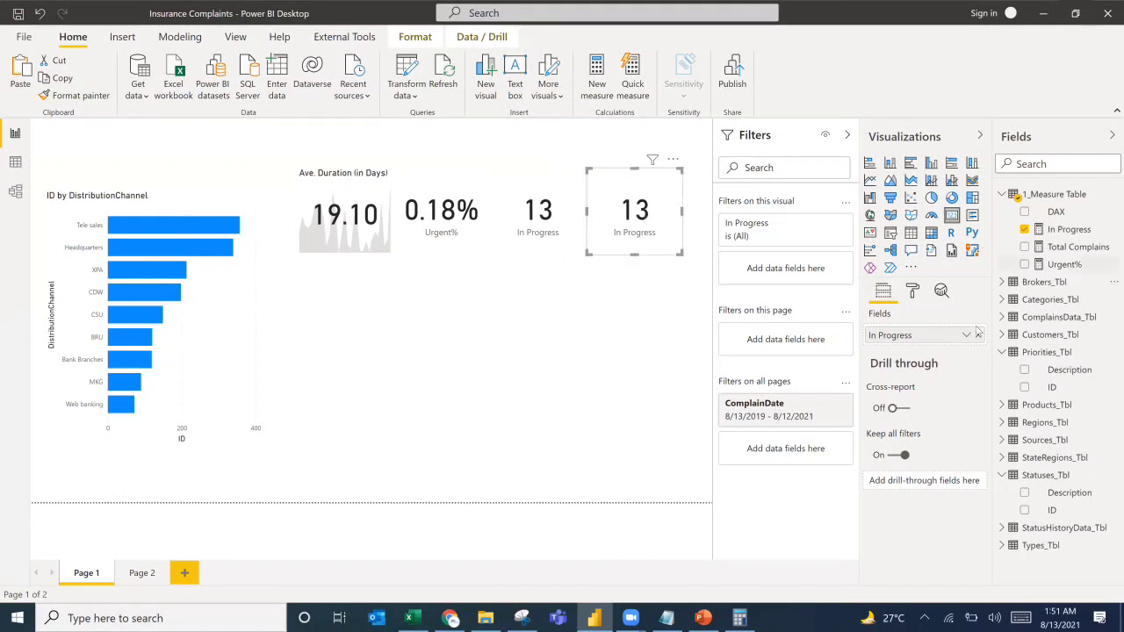
left_click_drag(1062, 246, 936, 340)
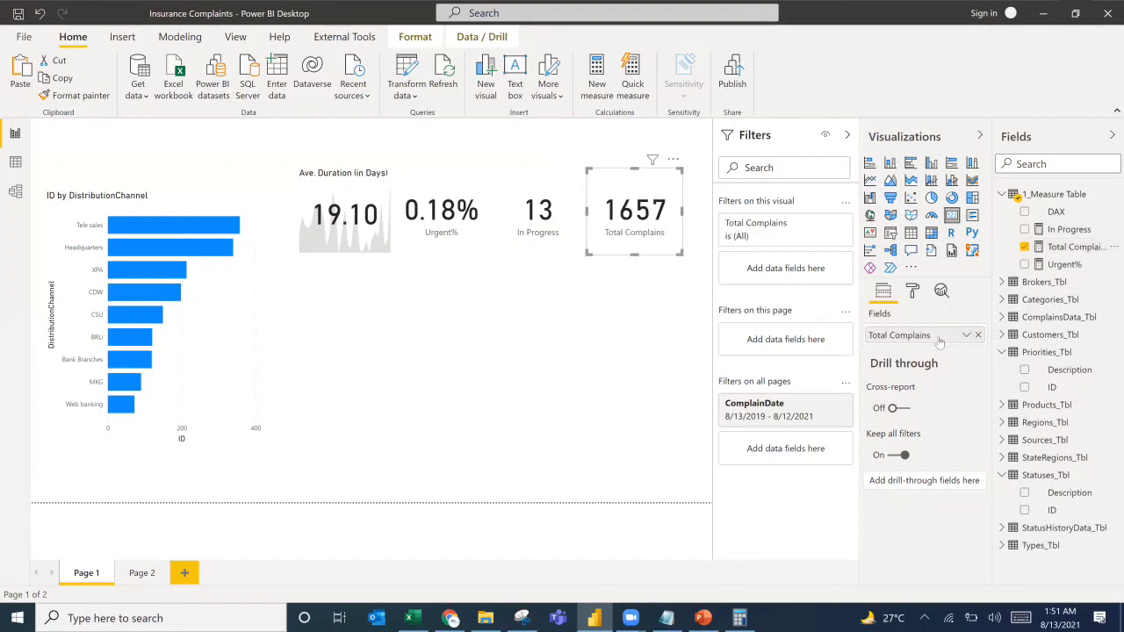
Add the ComplainsData_Tbl ClientSatisfaction field as a visual-level filter on the Total Complains card and restrict it to N/A.
left_click(1010, 475)
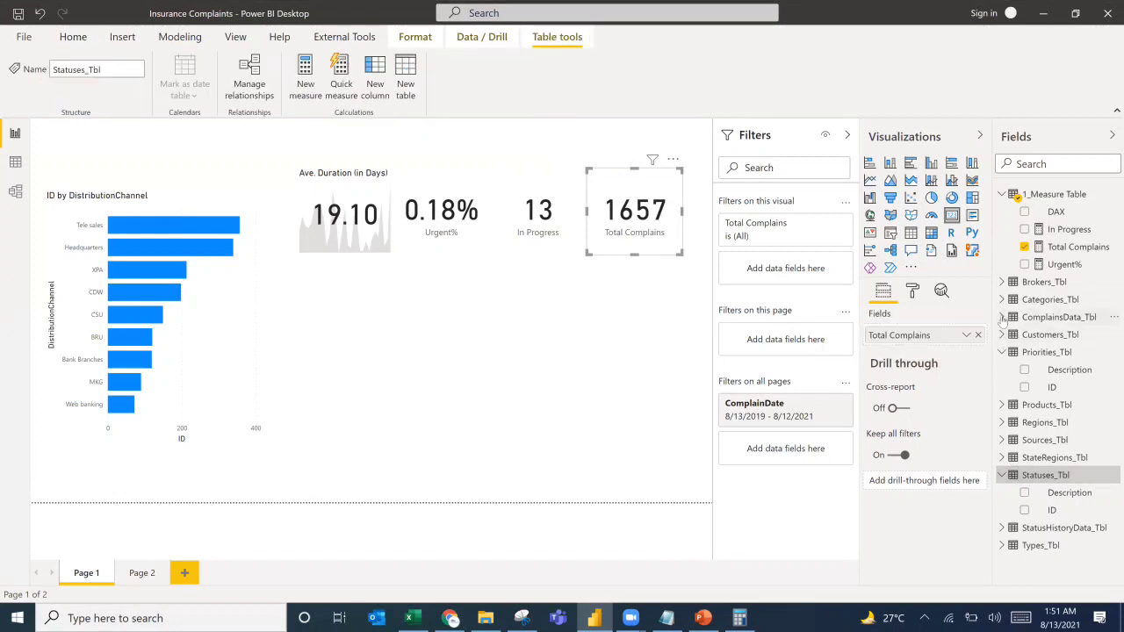
left_click(1001, 317)
scroll(1036, 461, "down", 2)
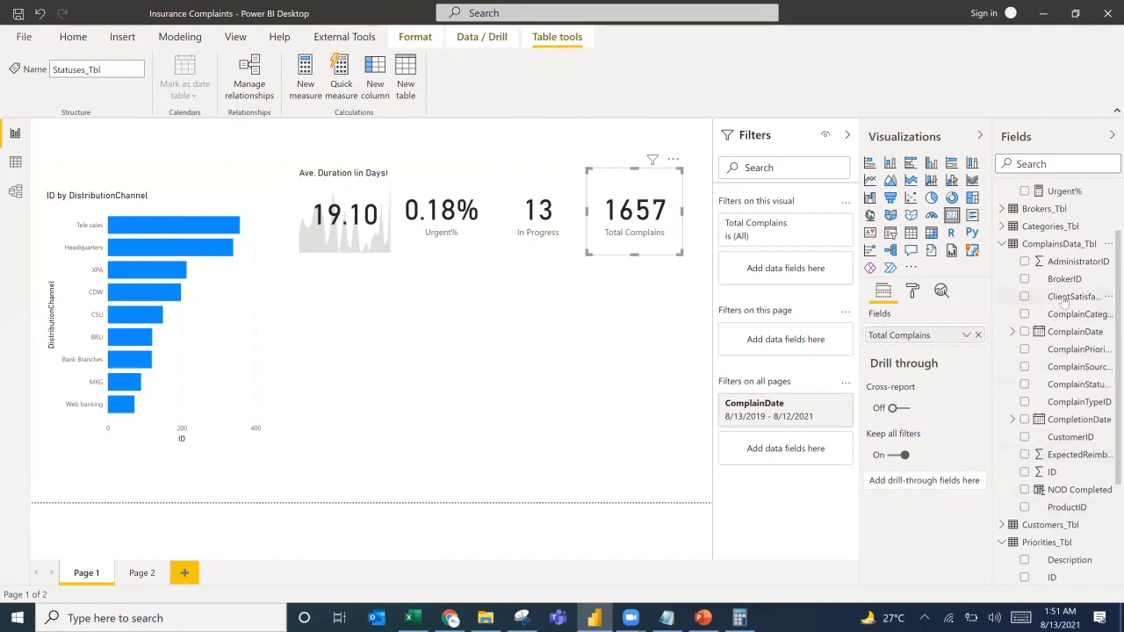
left_click_drag(1064, 298, 752, 265)
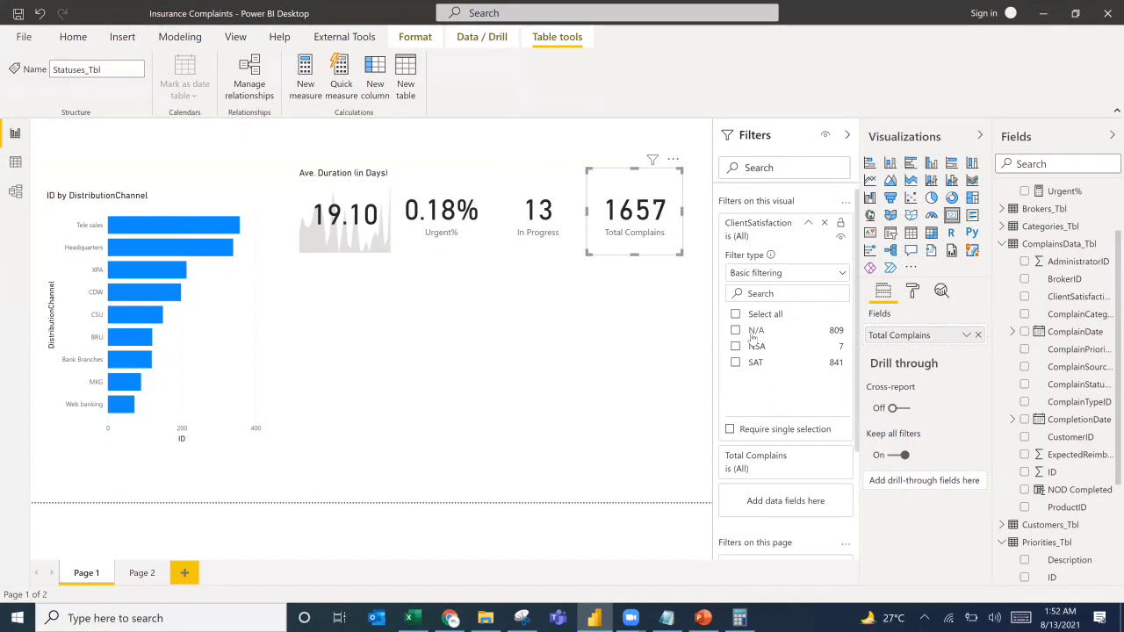
left_click(755, 330)
left_click(797, 226)
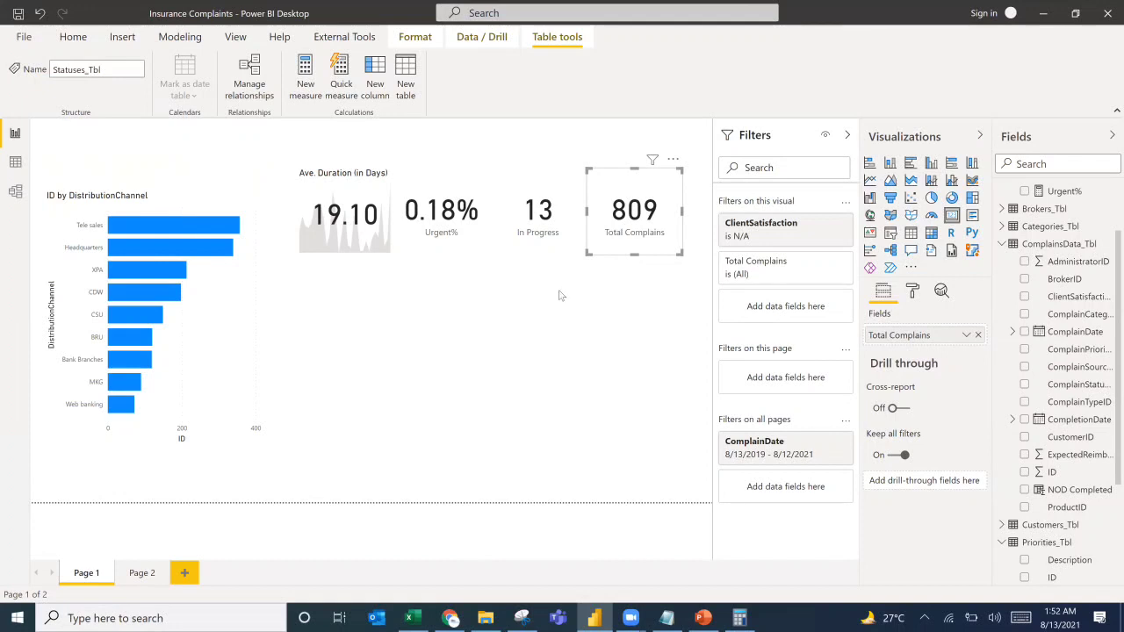
Move the row of four KPI cards left together so it sits right beside the distribution channel bar chart.
left_click(263, 143)
left_click_drag(257, 139, 691, 277)
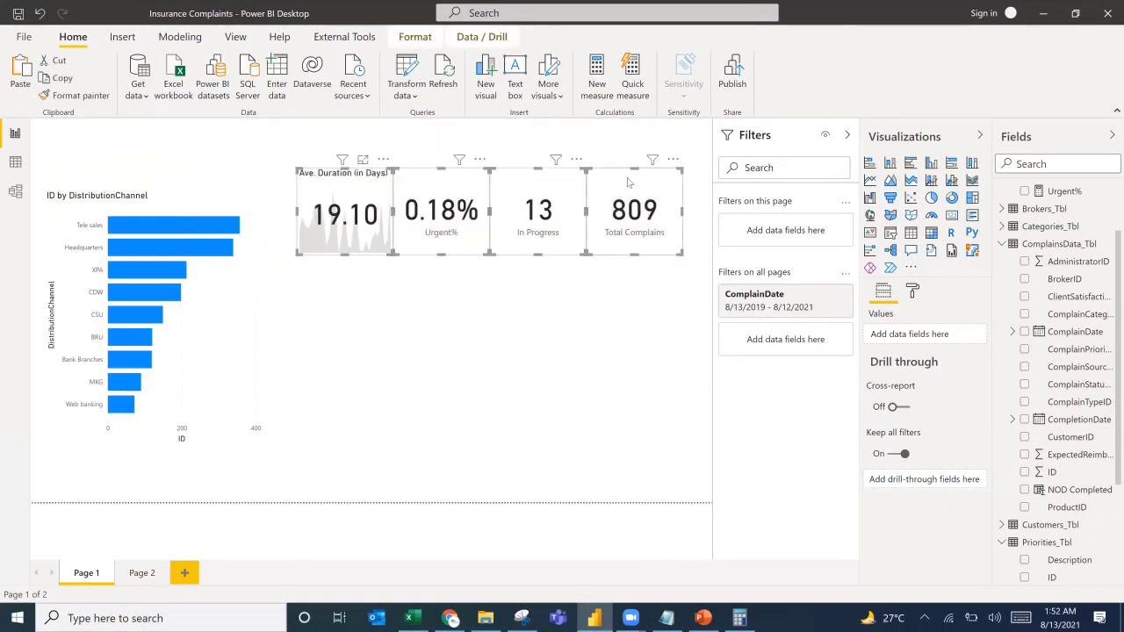
left_click_drag(615, 182, 601, 183)
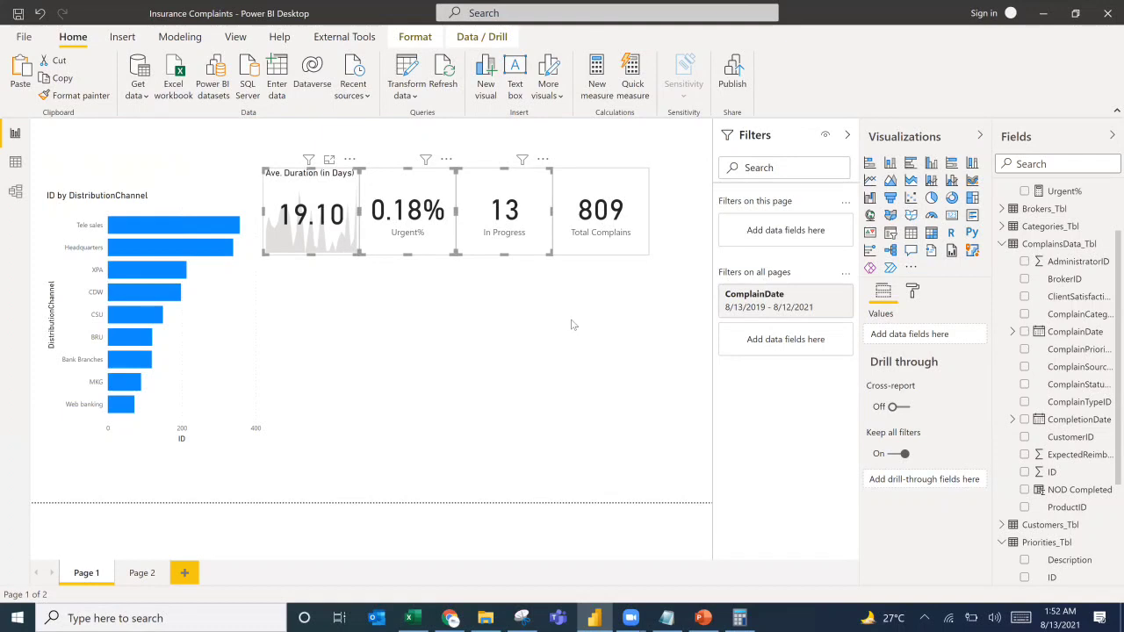
left_click(307, 367)
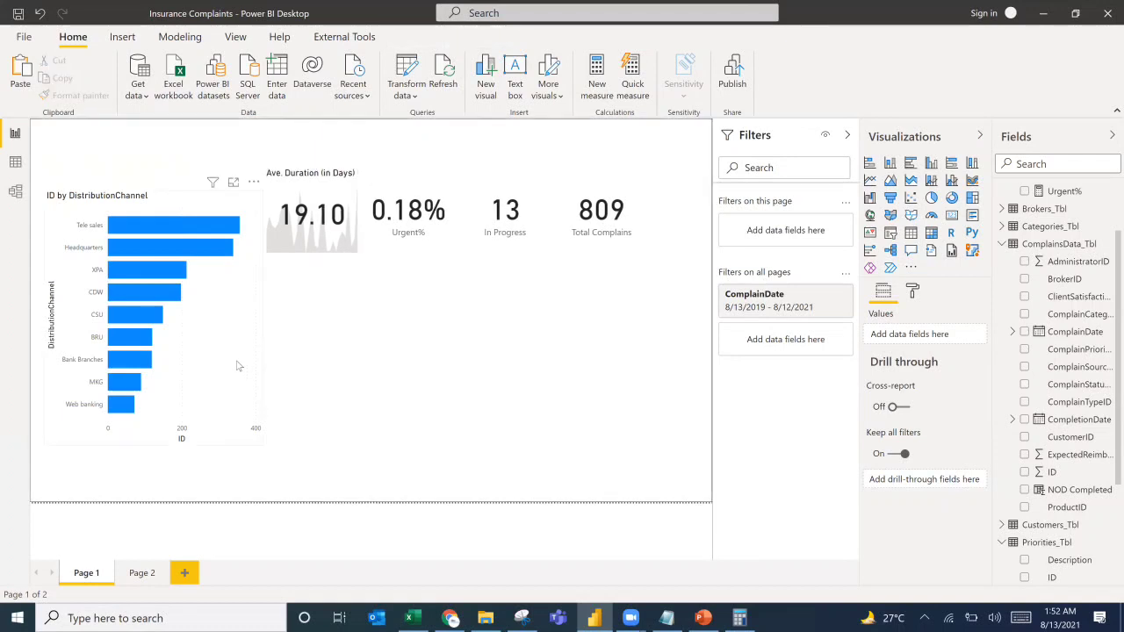
Try to open shared format settings for all four KPI cards selected together.
left_click(329, 183)
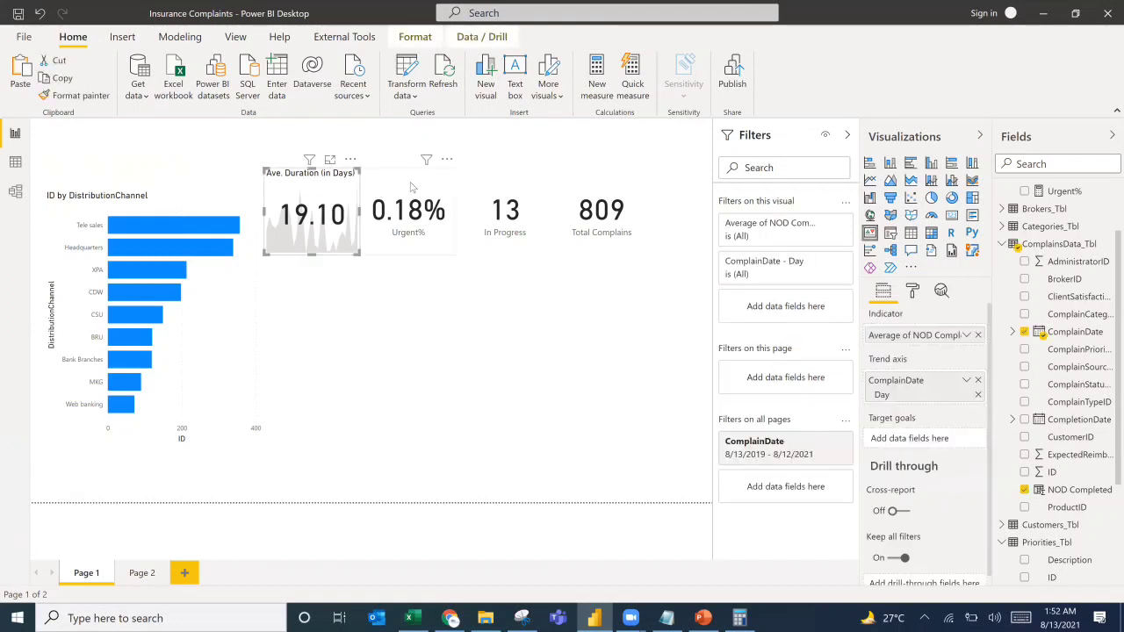
left_click(413, 186, "ctrl")
left_click(519, 185, "ctrl")
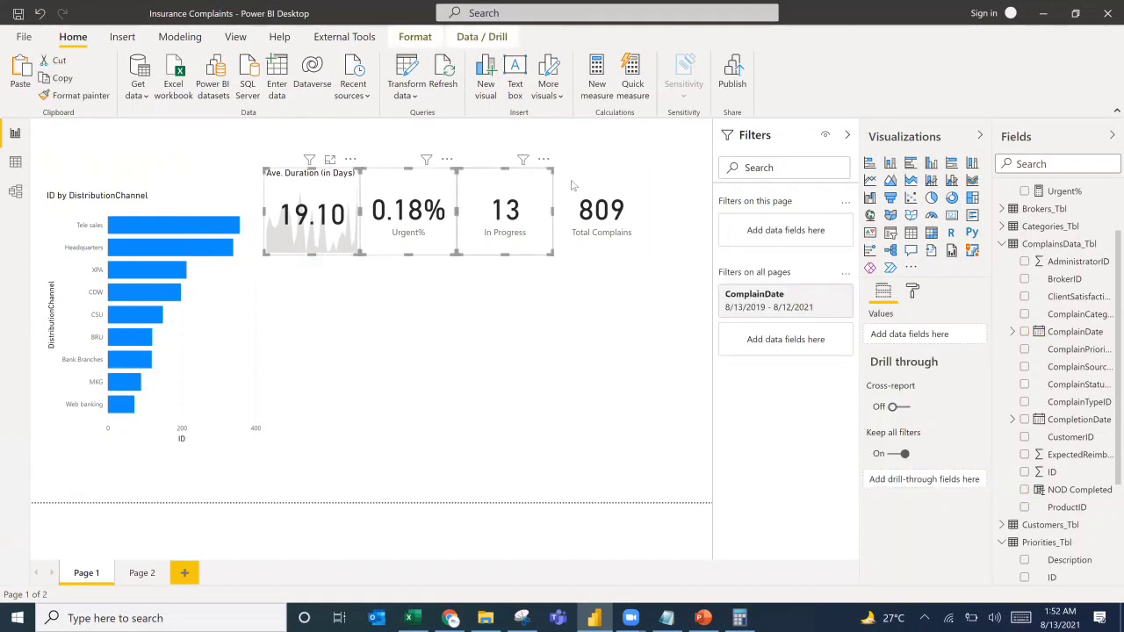
left_click(578, 186, "ctrl")
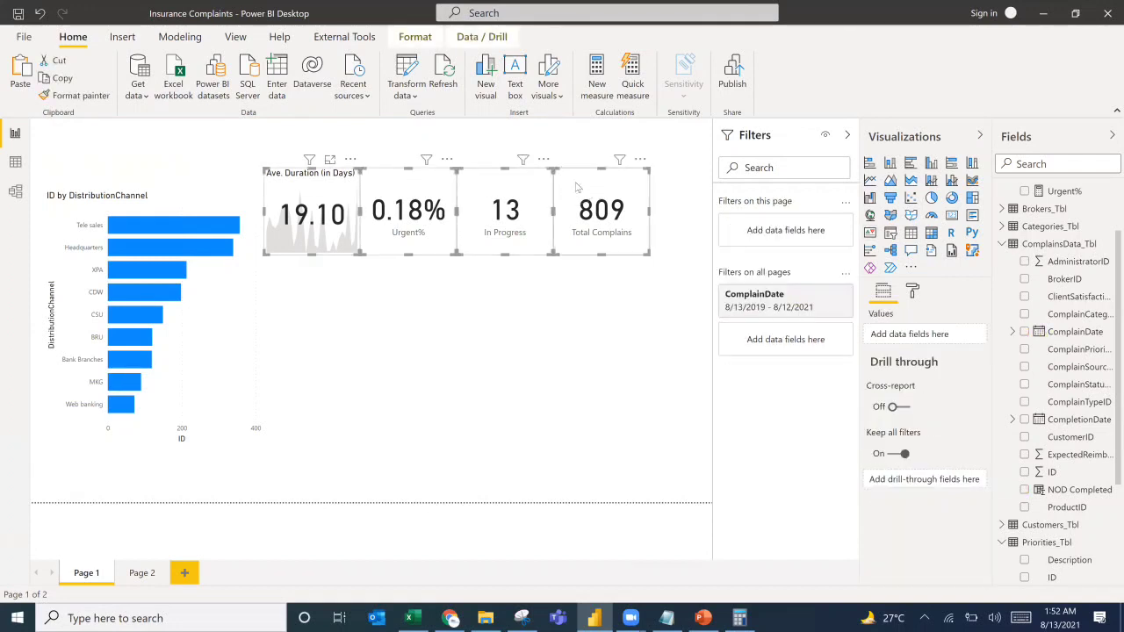
left_click(912, 291)
left_click(532, 305)
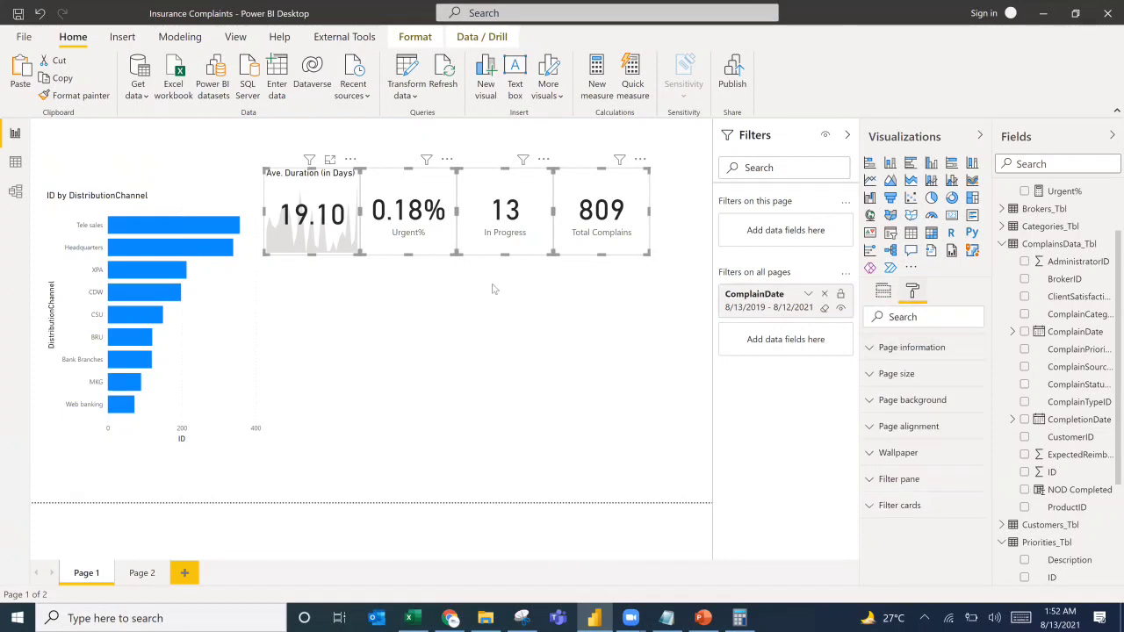
Shrink the Ave. Duration card to about 162 wide by 137 high and show its General size settings.
left_click(353, 252)
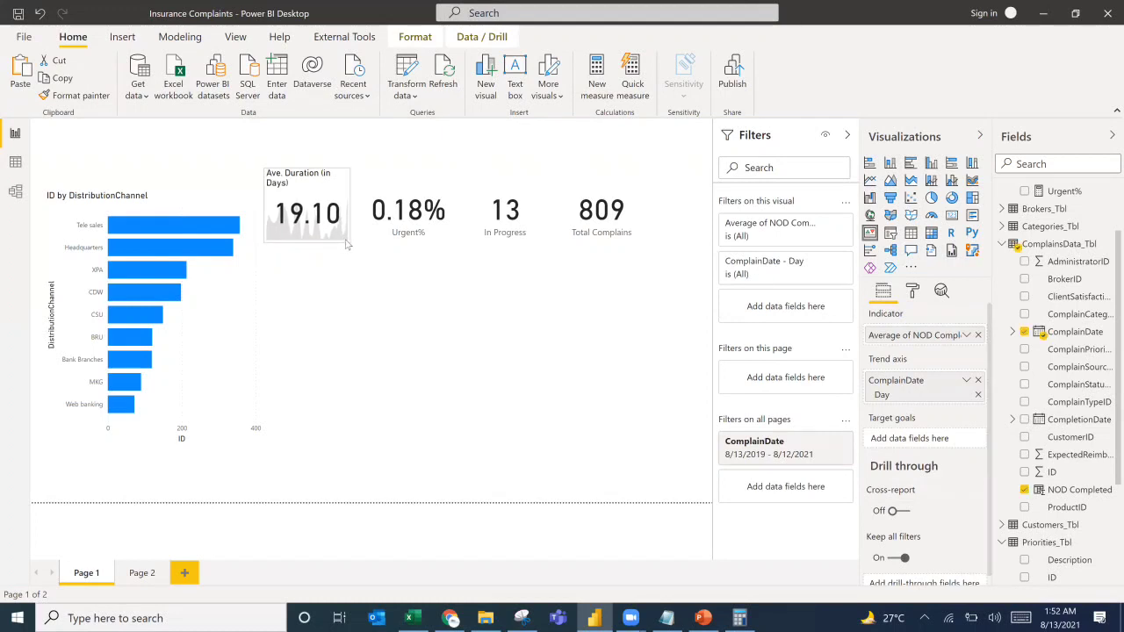
left_click_drag(346, 239, 344, 238)
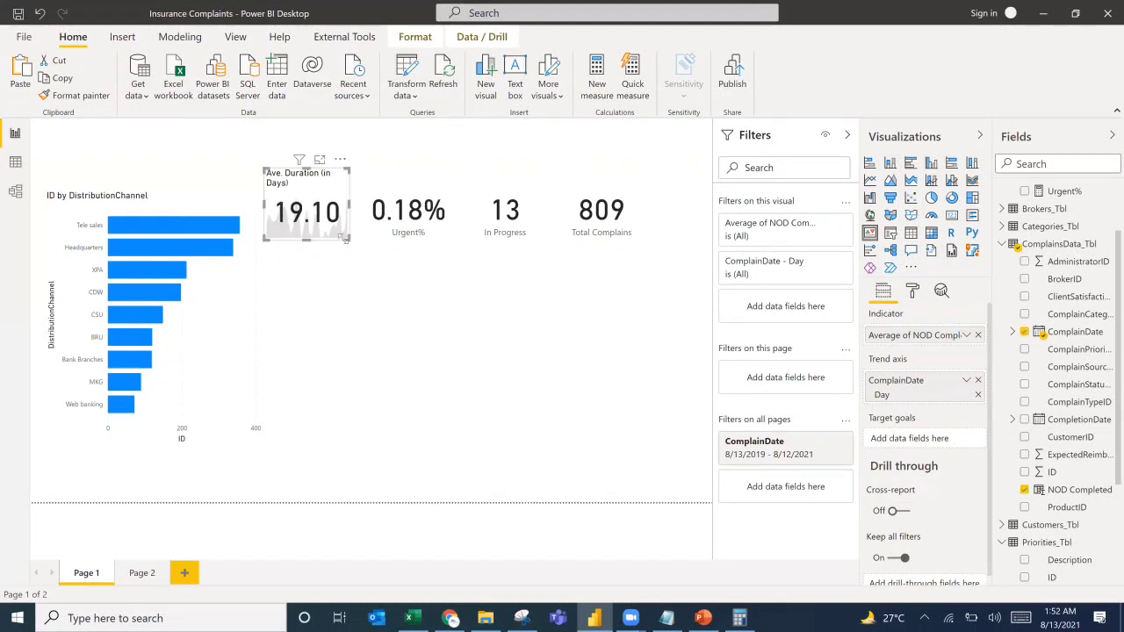
left_click(911, 293)
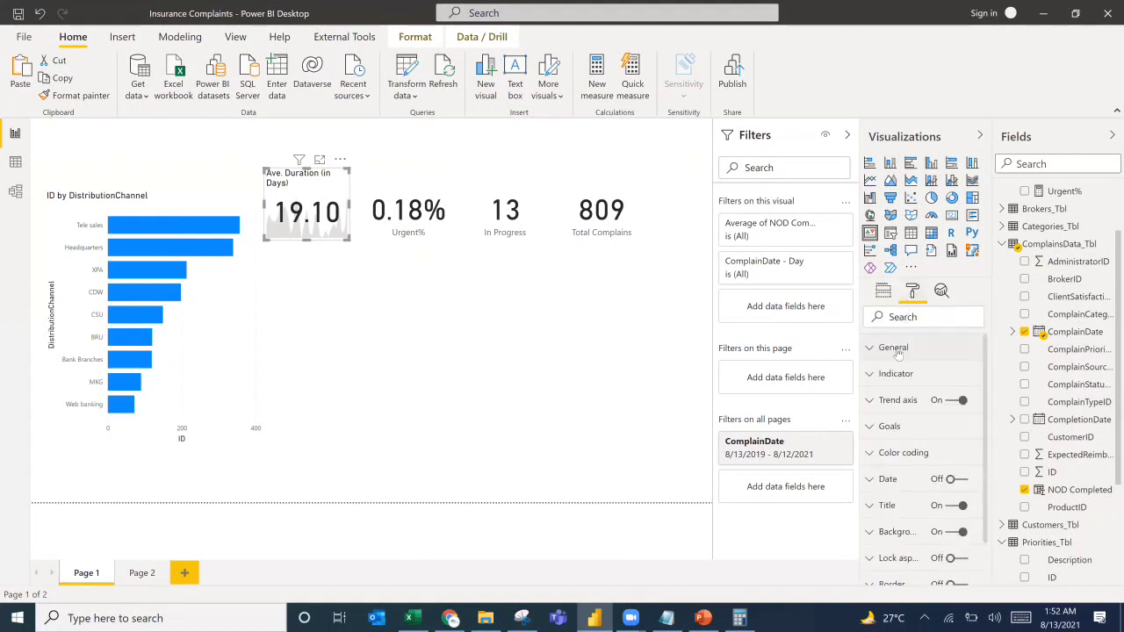
left_click(894, 347)
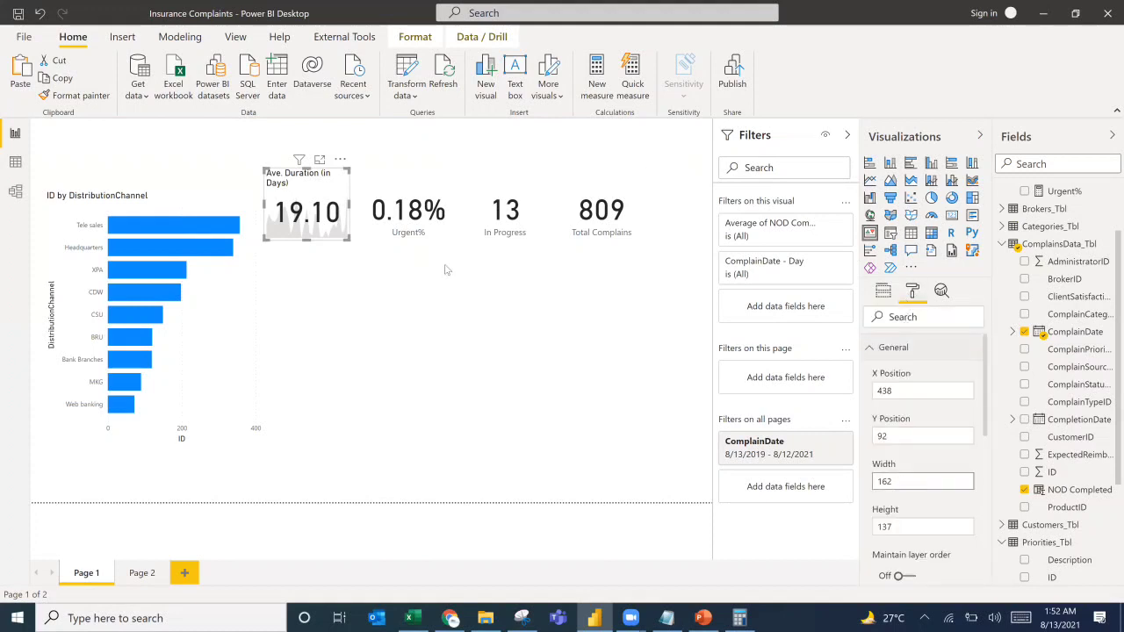
Set the Urgent%, In Progress and Total Complains cards together to 162 wide by 137 high.
left_click(519, 185, "ctrl")
left_click(575, 183, "ctrl")
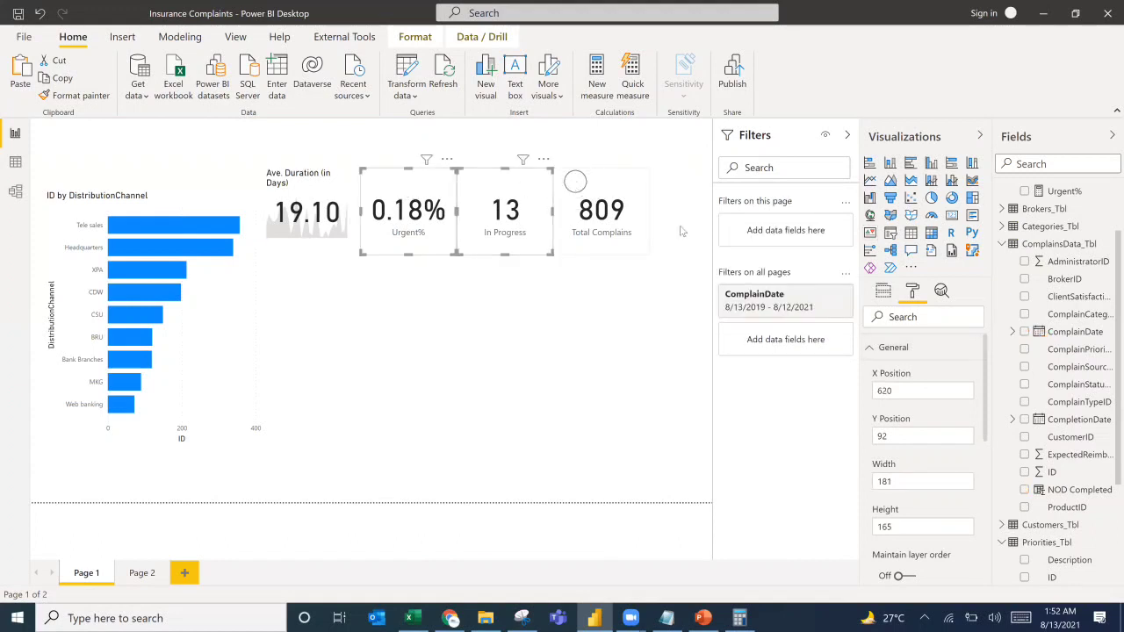
left_click(888, 481)
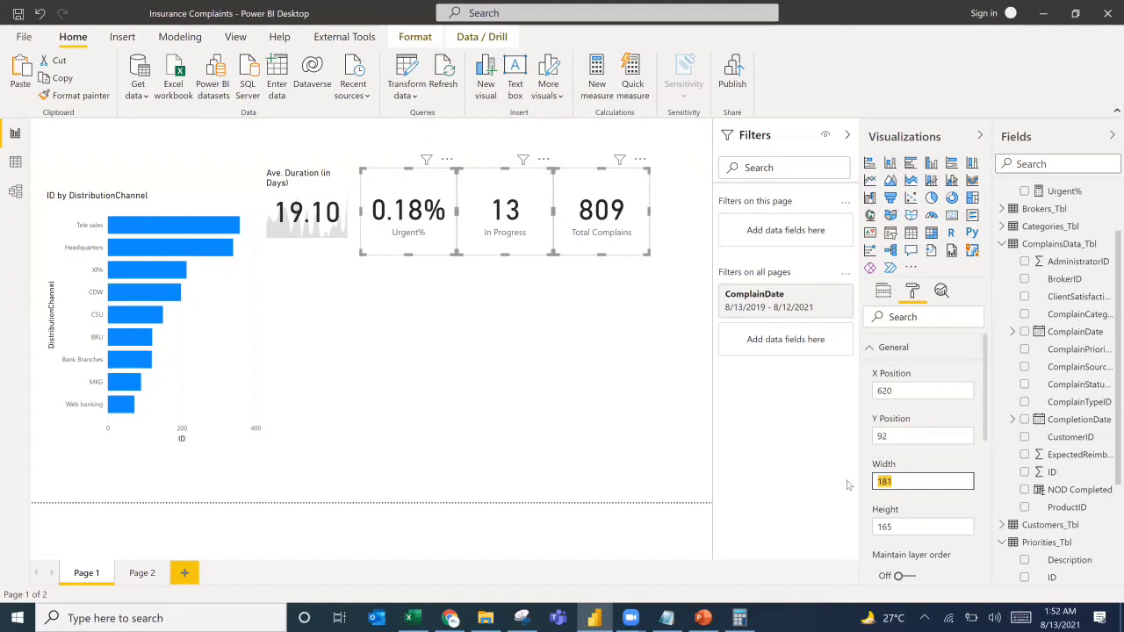
type("162")
key("Tab")
type("137")
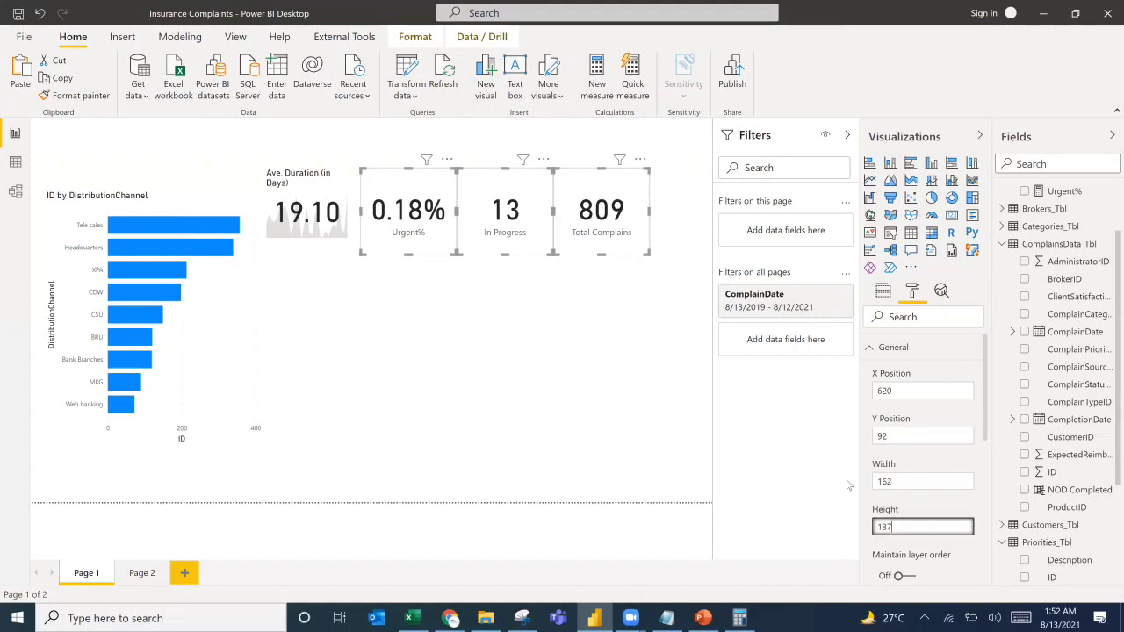
left_click(393, 184)
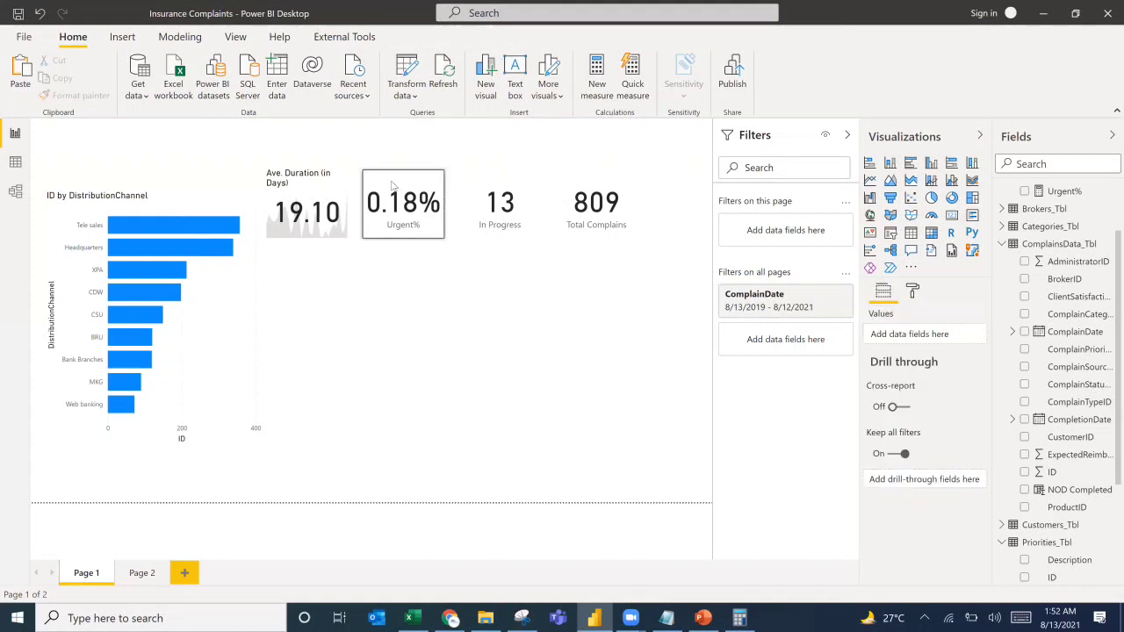
Move the Urgent%, In Progress and Total Complains cards so they sit edge to edge in a row beside the Ave. Duration card.
left_click_drag(389, 184, 387, 182)
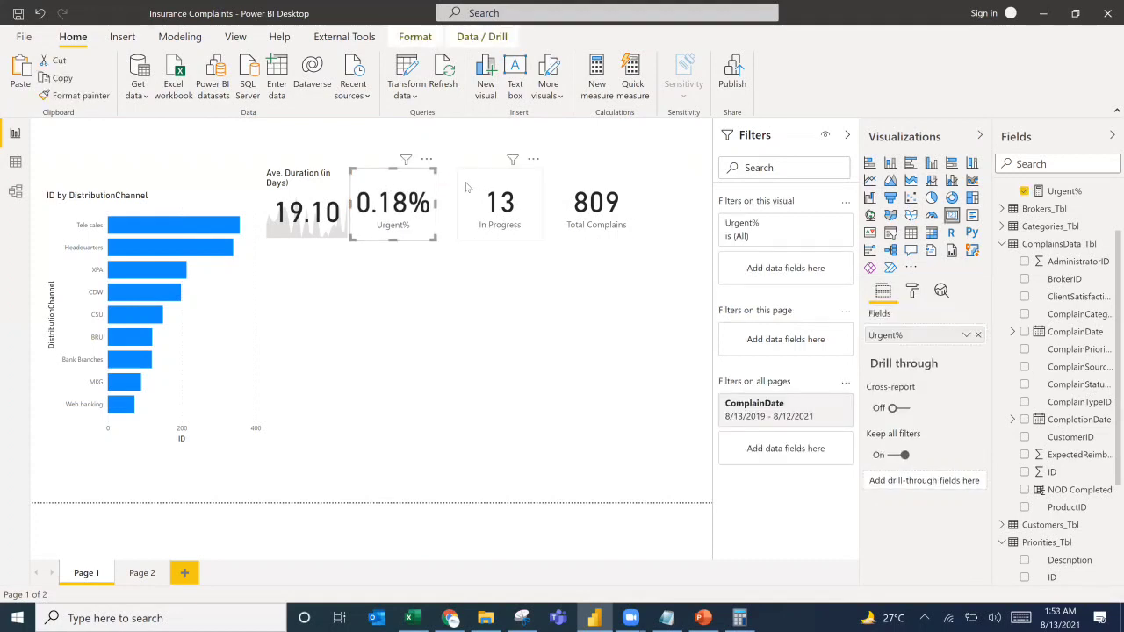
left_click_drag(471, 187, 463, 187)
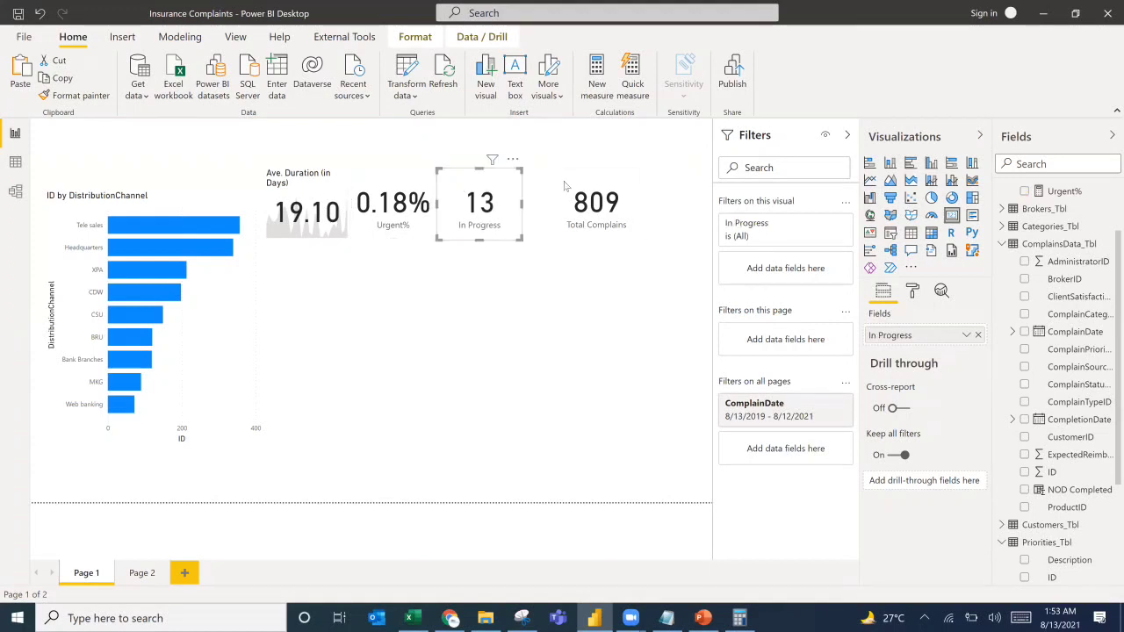
left_click_drag(568, 187, 538, 187)
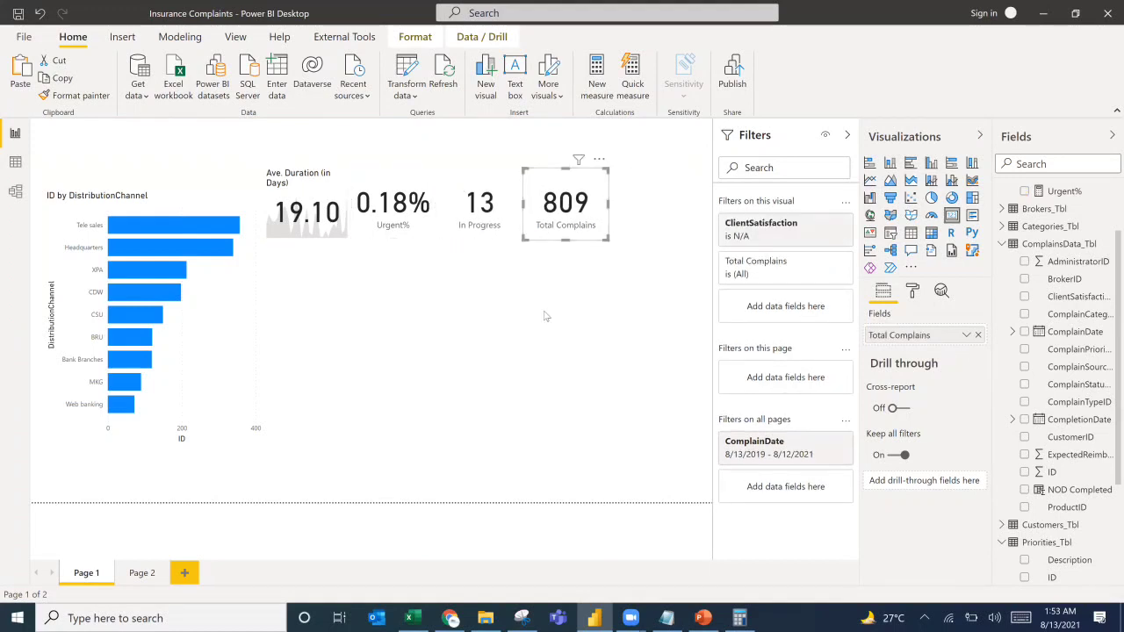
left_click(553, 314)
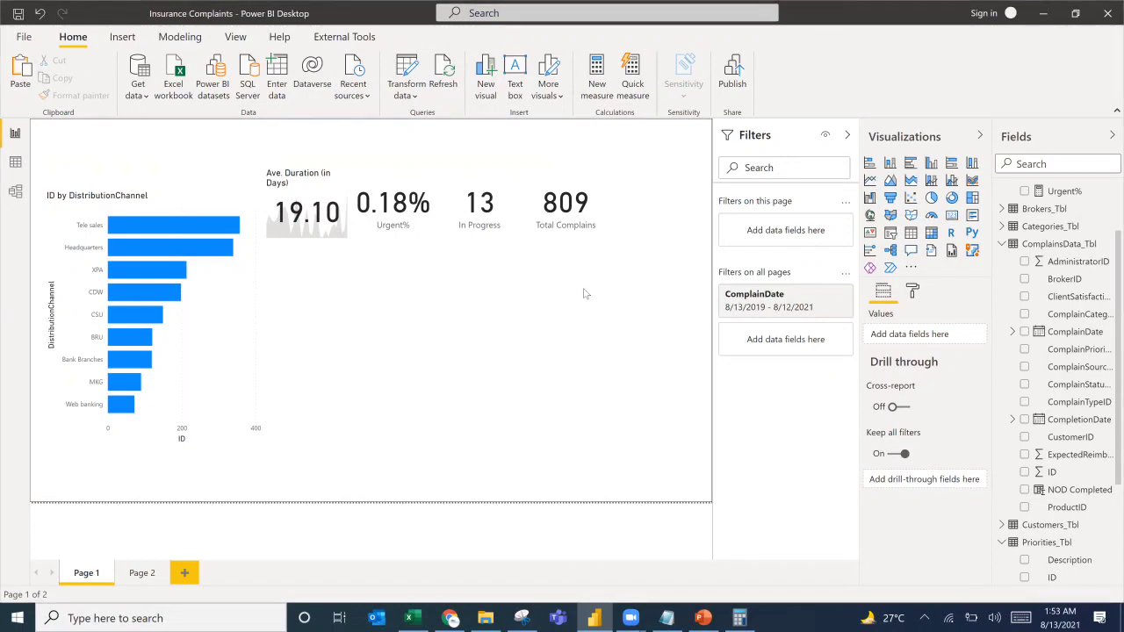
Check the reference dashboard in PowerPoint, then duplicate the Total Complains card in Power BI and place the copy at the right end of the row.
key("alt+Tab")
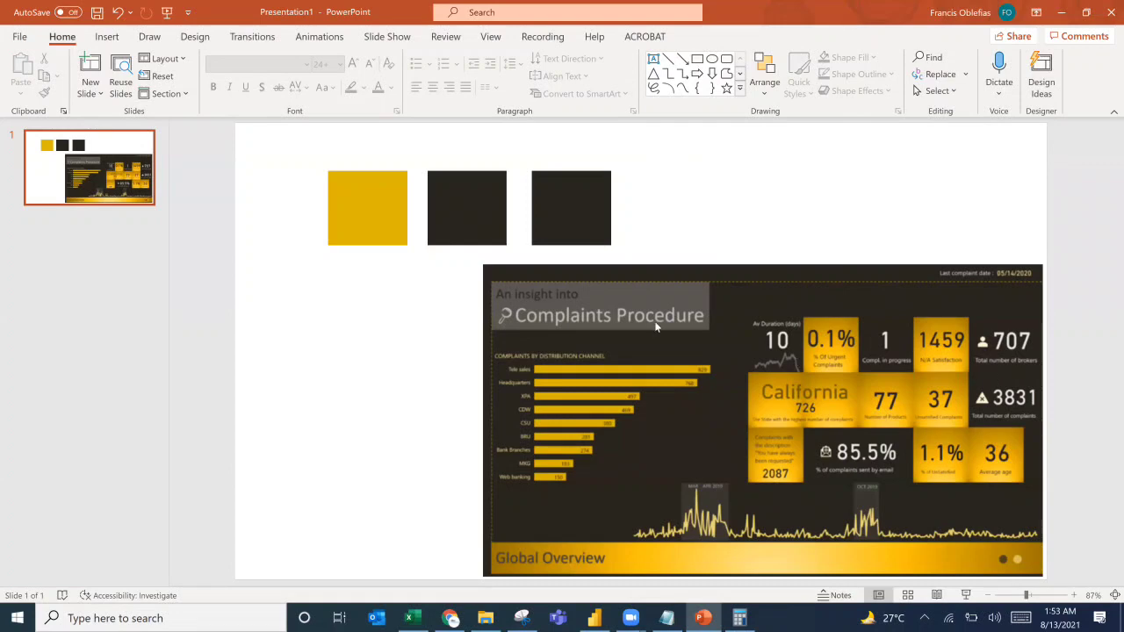
key("alt+Tab")
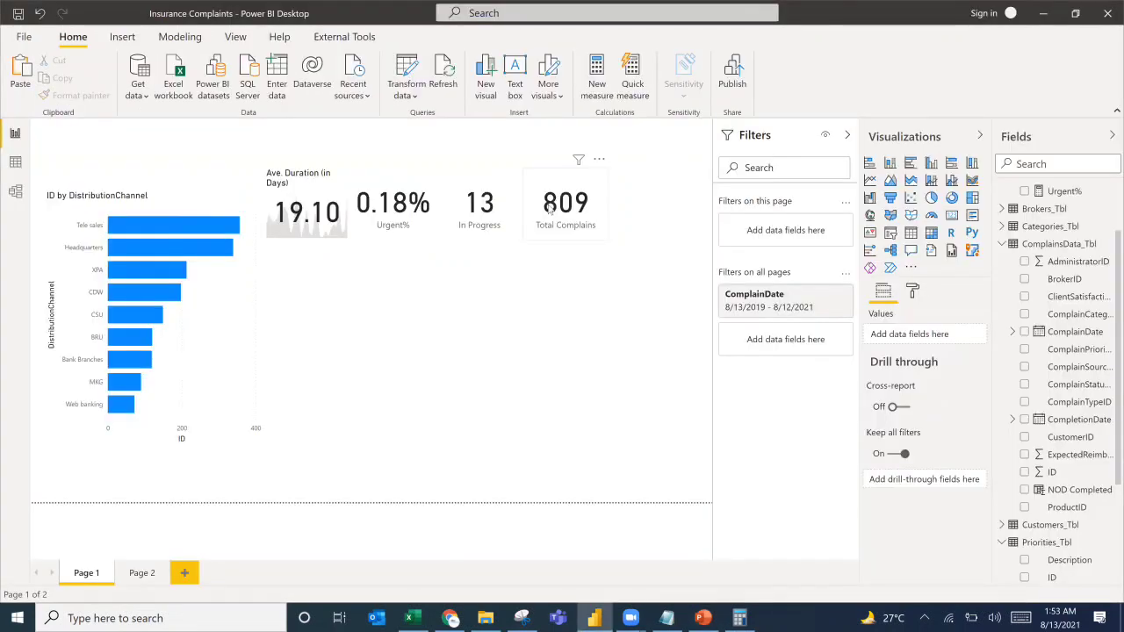
left_click(553, 211)
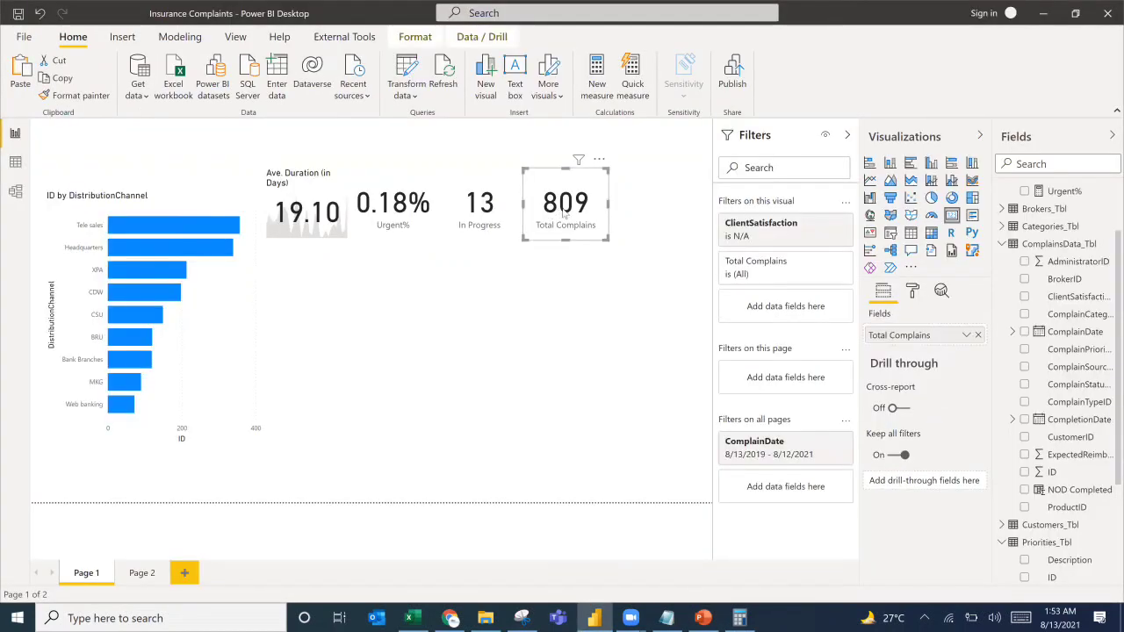
key("ctrl+v")
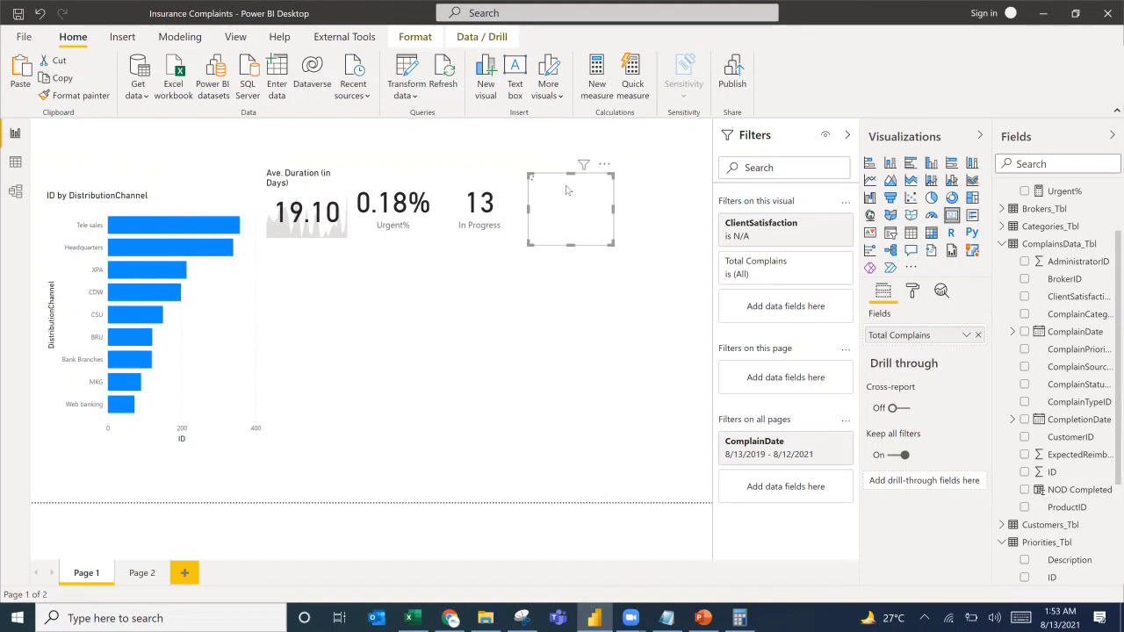
left_click_drag(566, 190, 650, 185)
Replace the copied card's value with the count of BrokerID from Brokers_Tbl and remove its ClientSatisfaction filter.
scroll(1014, 269, "up", 2)
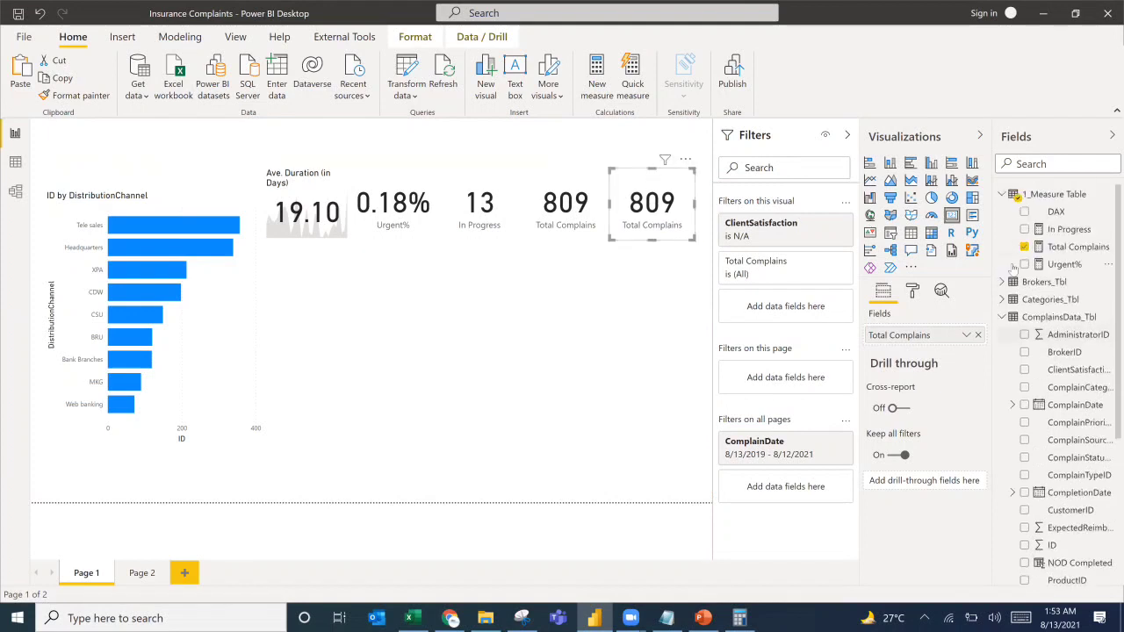
left_click(1002, 281)
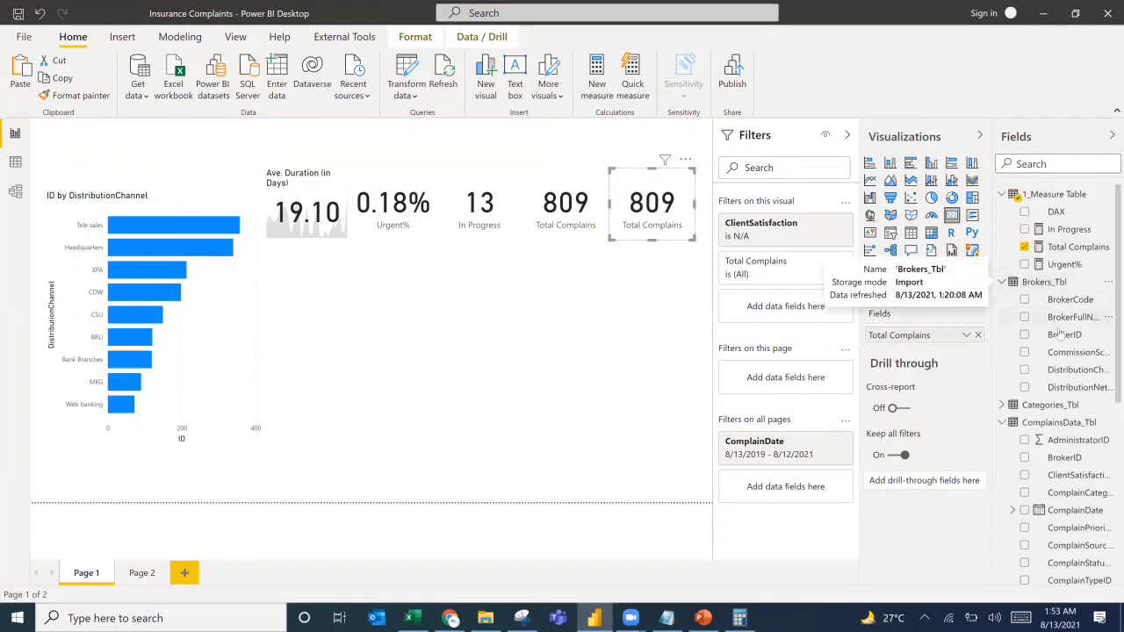
left_click_drag(1060, 334, 898, 334)
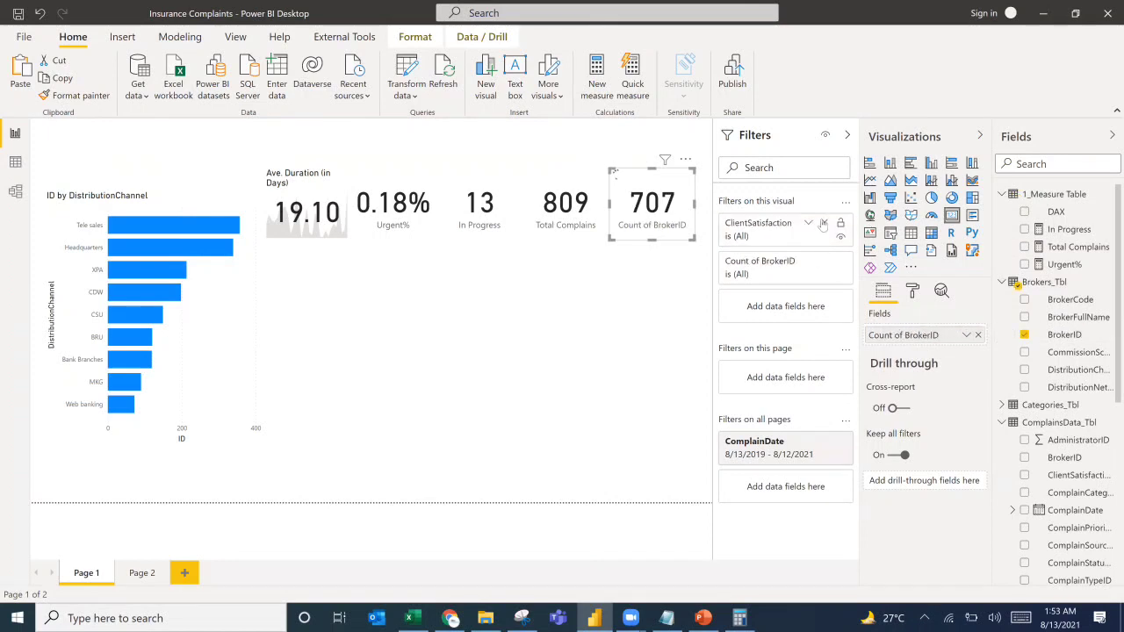
left_click(824, 223)
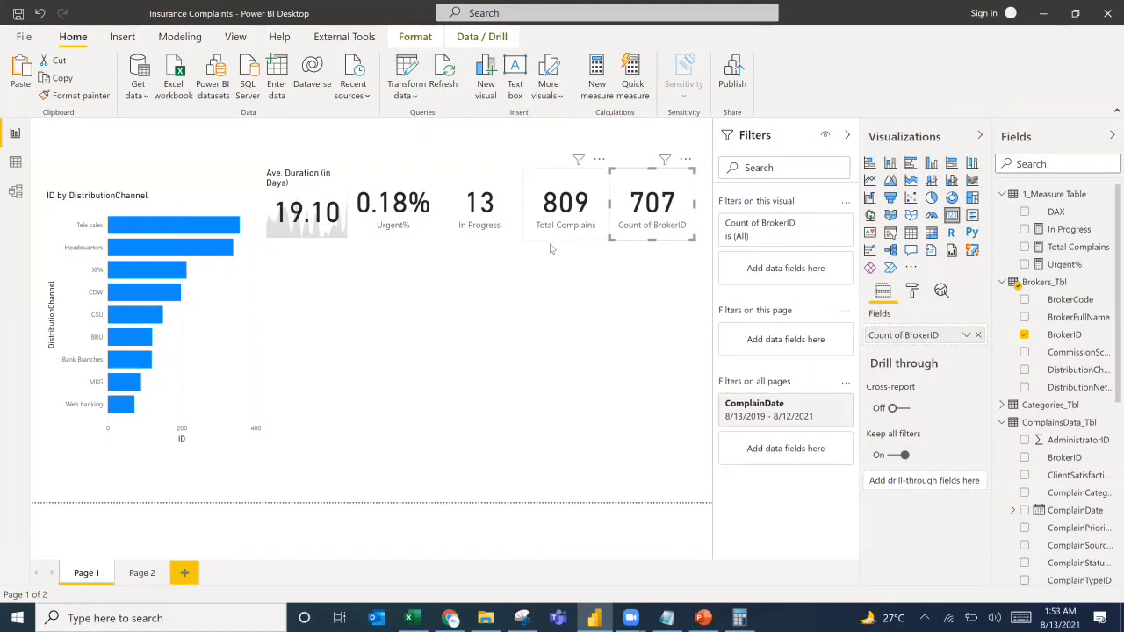
Rename the Count of BrokerID value on the new card to Total Brokers.
double_click(892, 339)
type("To")
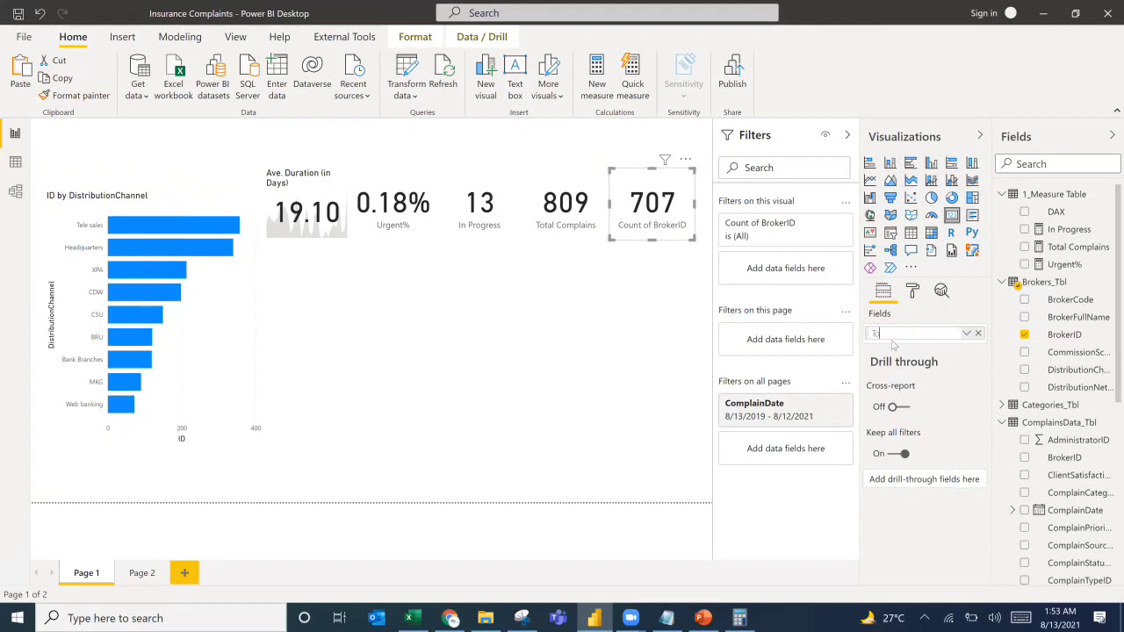
type("tal Brokers")
key("Return")
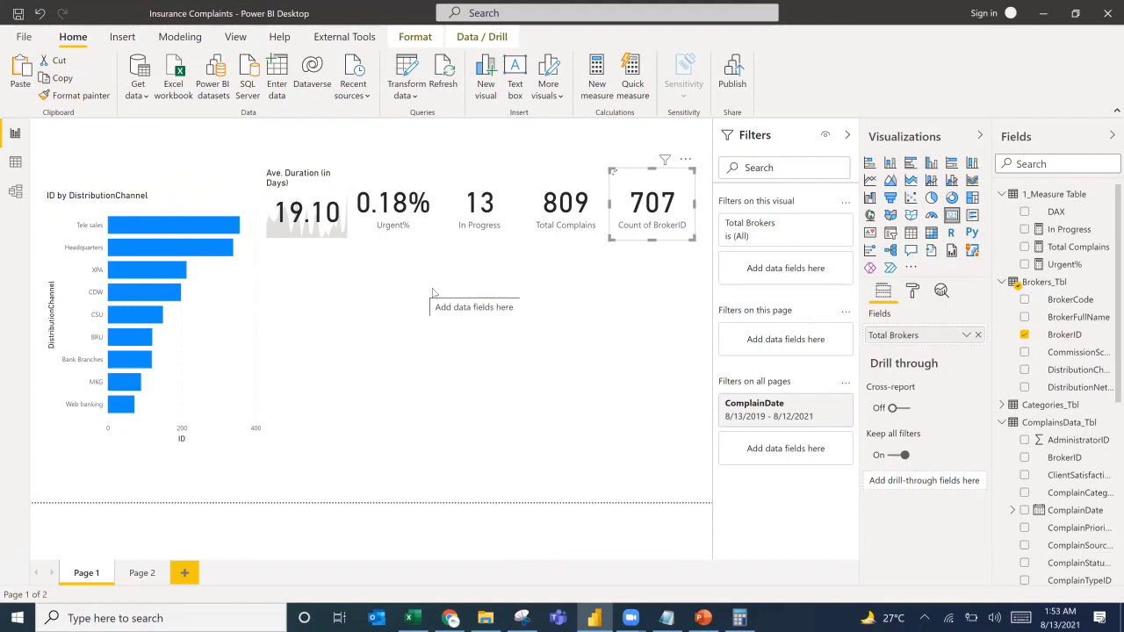
left_click(455, 344)
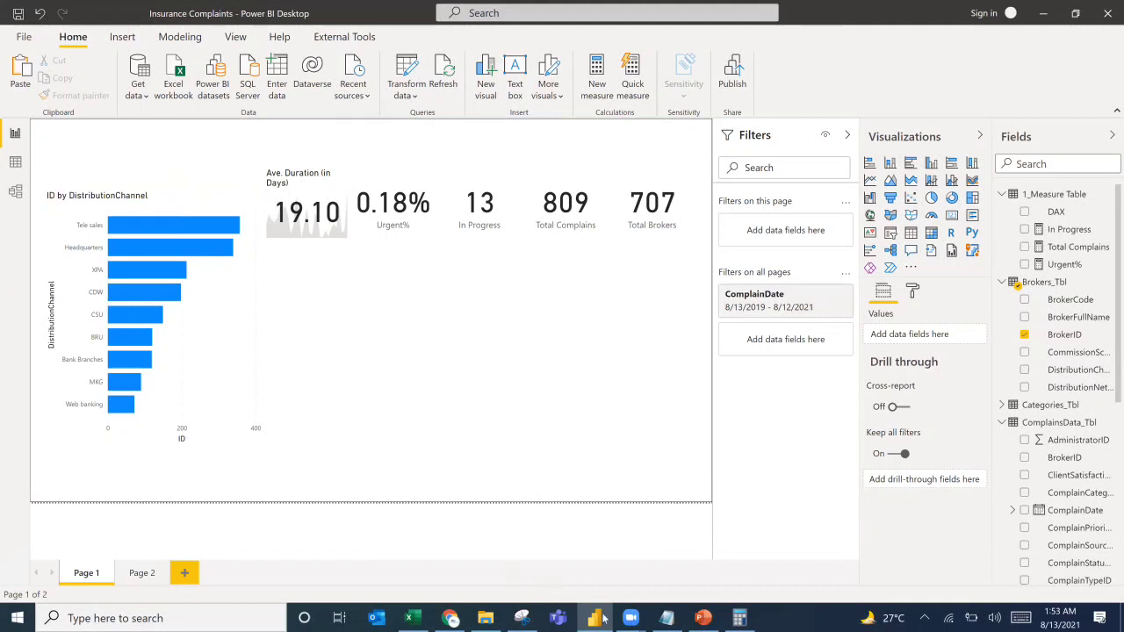
Check the reference dashboard in PowerPoint for the state card, then add an empty table visual to Page 2 in Power BI.
key("alt+Tab")
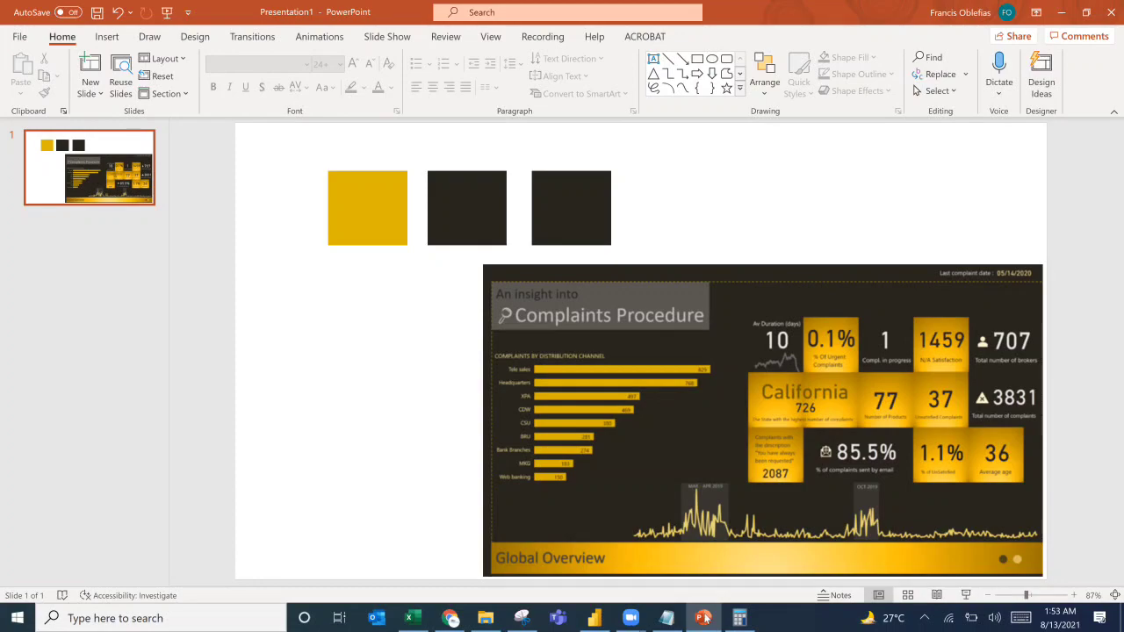
left_click(590, 618)
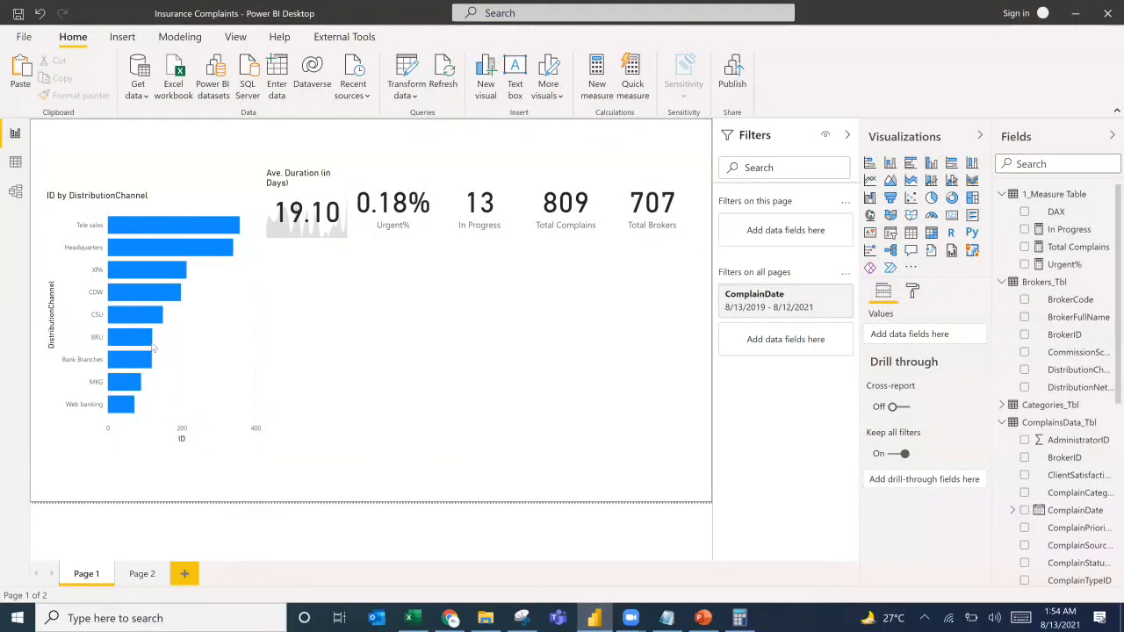
left_click(143, 573)
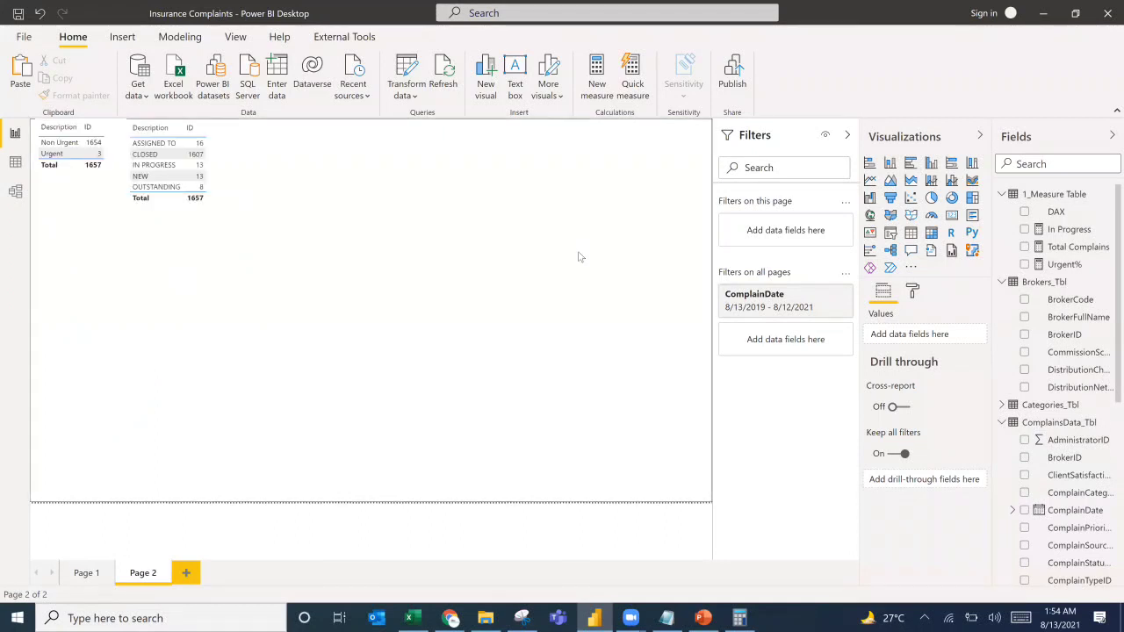
left_click(965, 251)
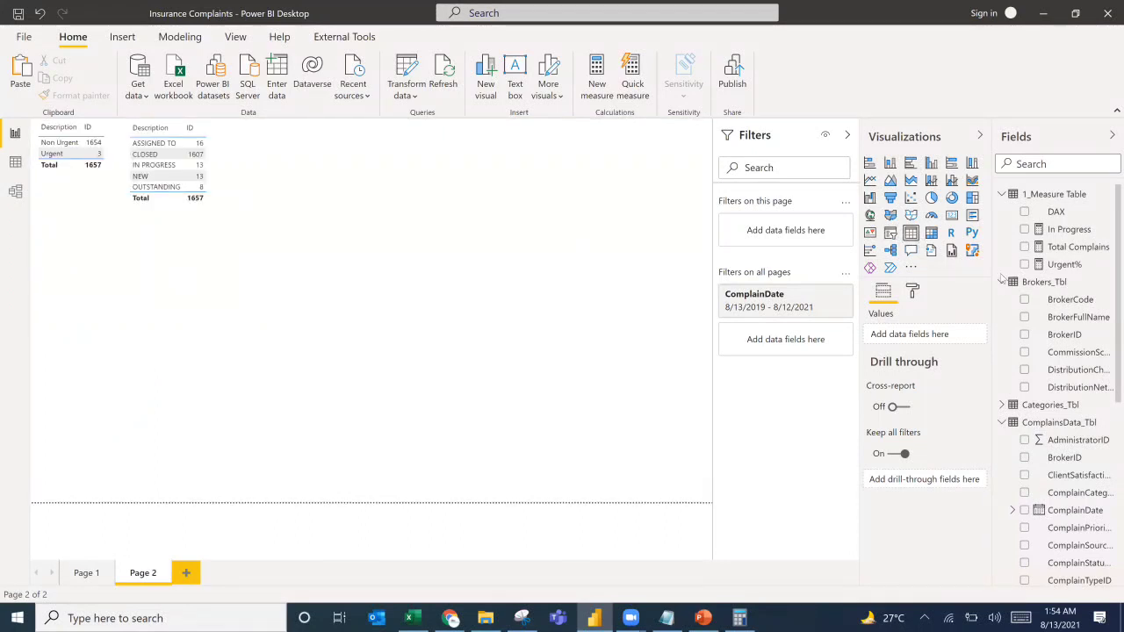
Search the fields for state and add State from StateRegions_Tbl to the new table.
left_click(1001, 281)
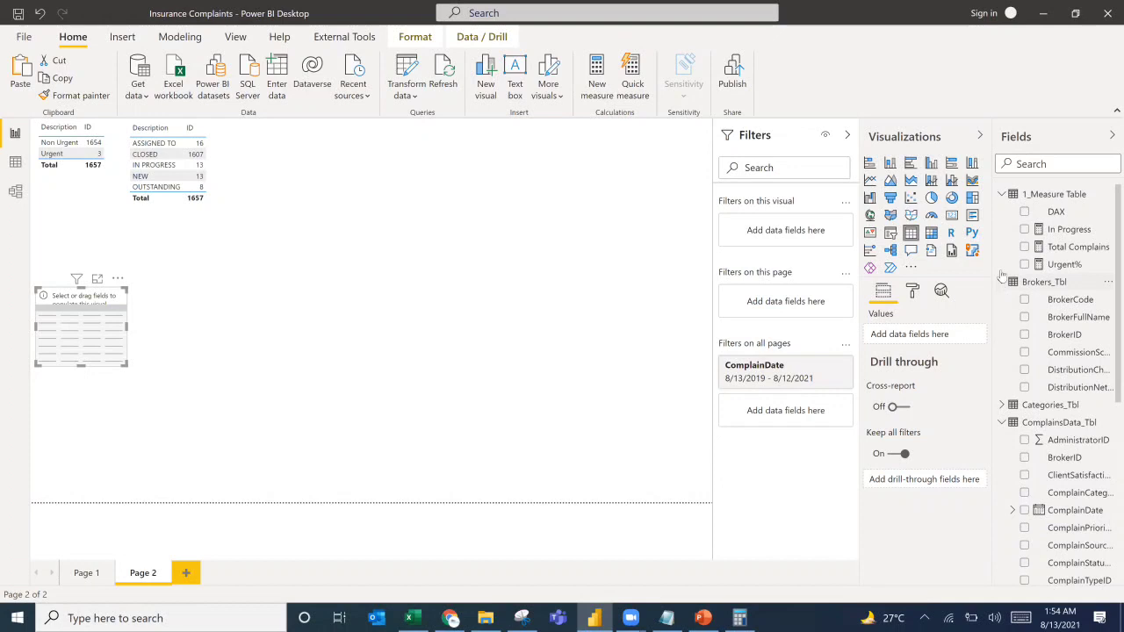
left_click(1002, 194)
left_click(1034, 164)
type("s")
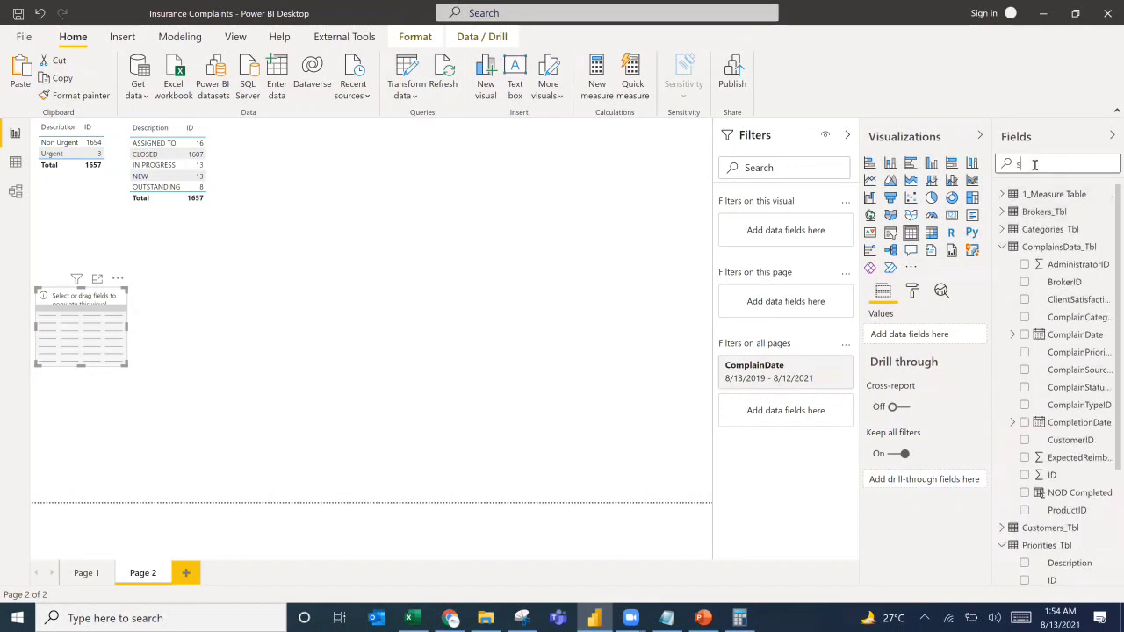
type("tate")
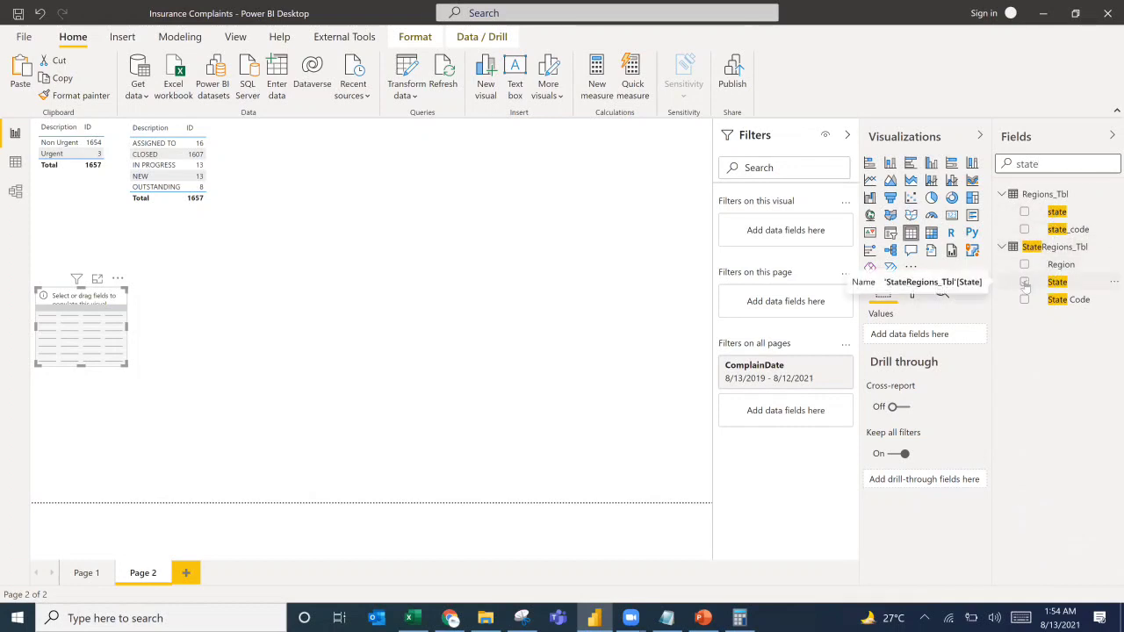
left_click(1024, 282)
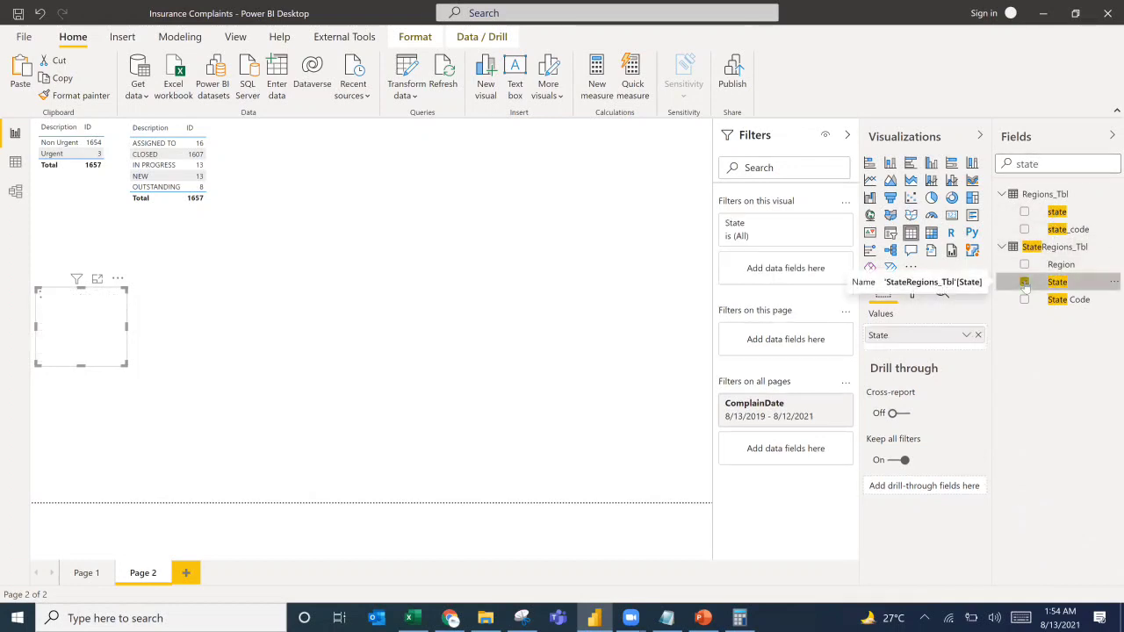
Clear the field search and add the Total Complains measure to the state table.
left_click_drag(1041, 164, 995, 165)
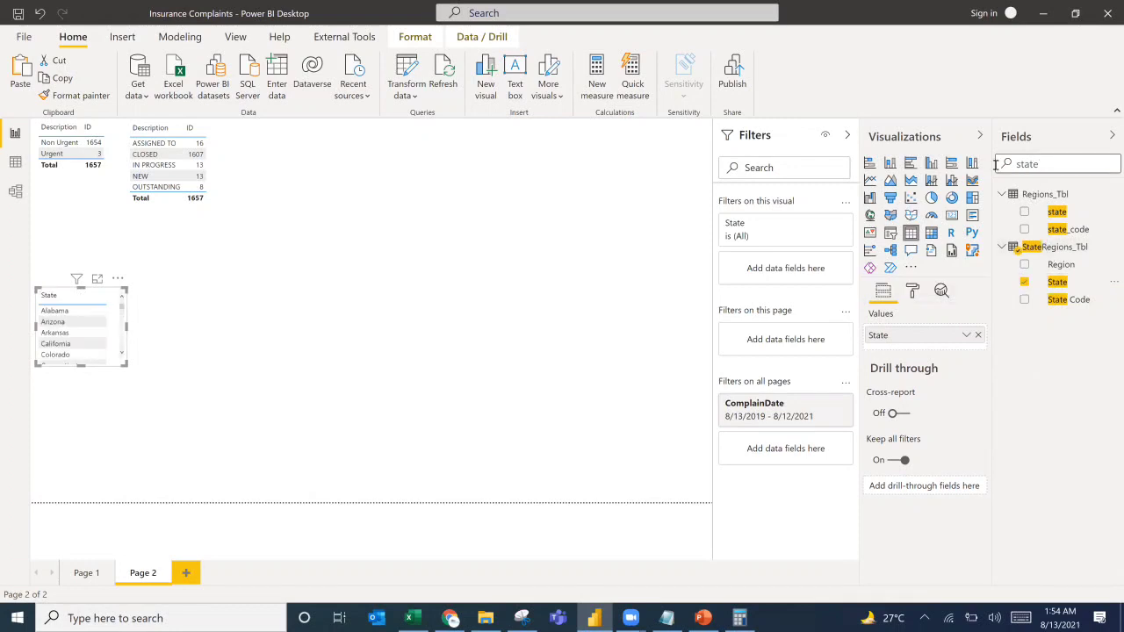
key("BackSpace")
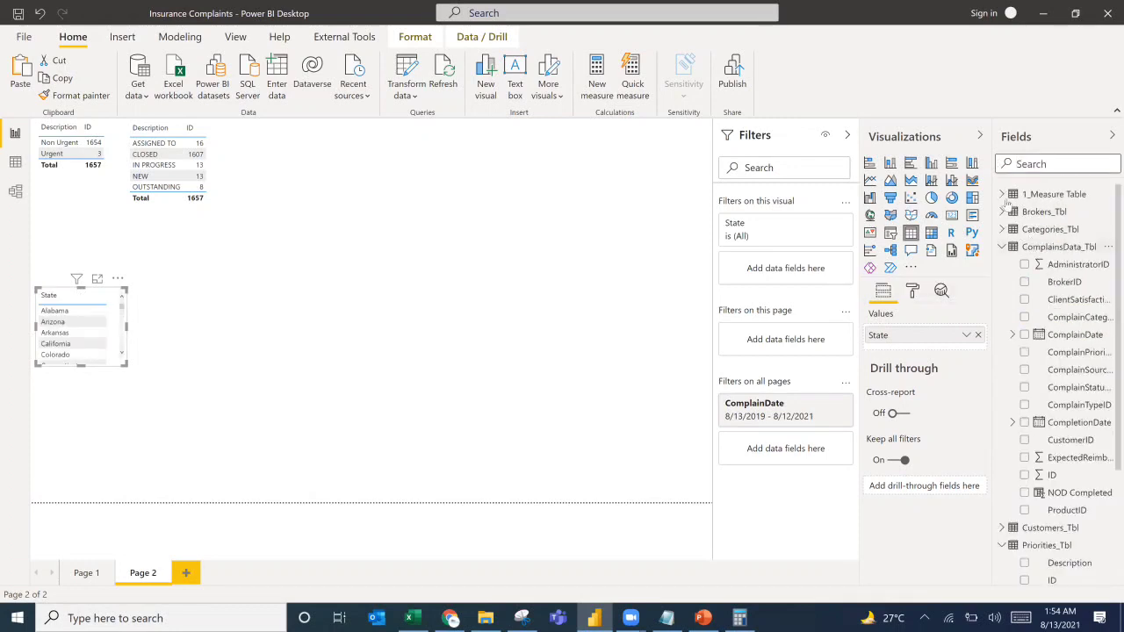
left_click(1001, 194)
left_click_drag(1062, 252, 908, 347)
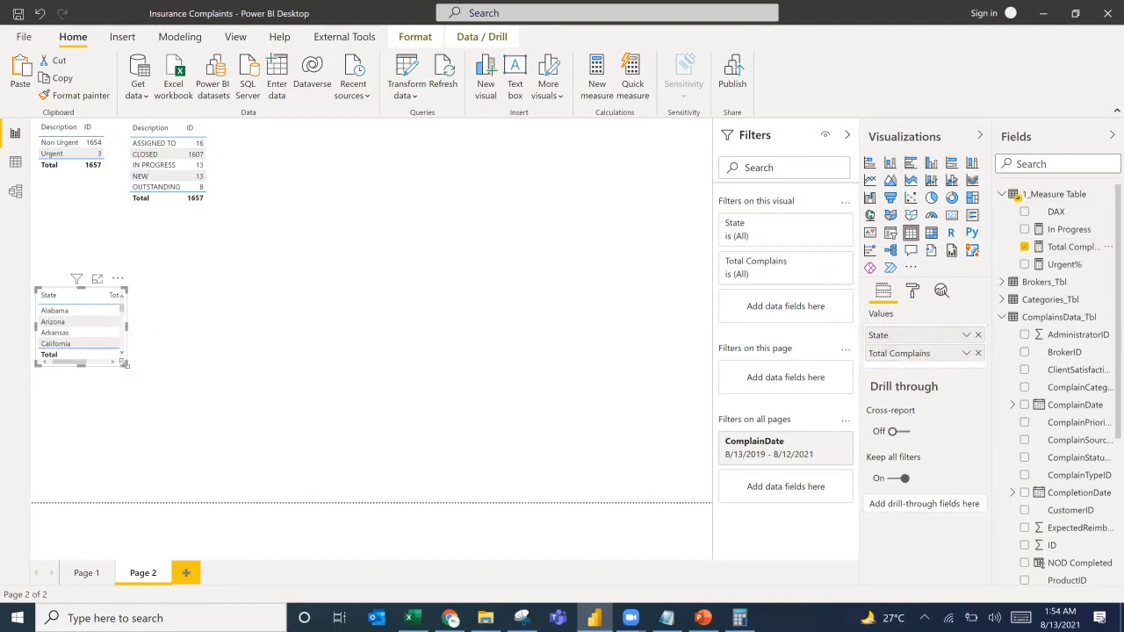
Enlarge and reposition the state table on Page 2, sorting it by Total Complains in descending order.
left_click_drag(127, 368, 205, 507)
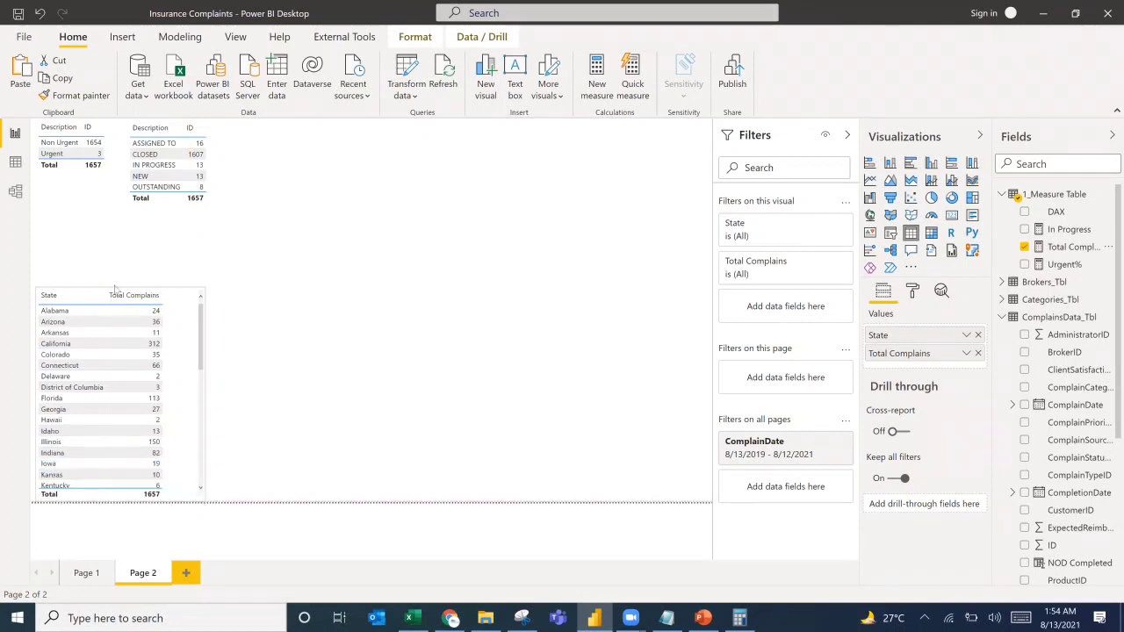
left_click(132, 297)
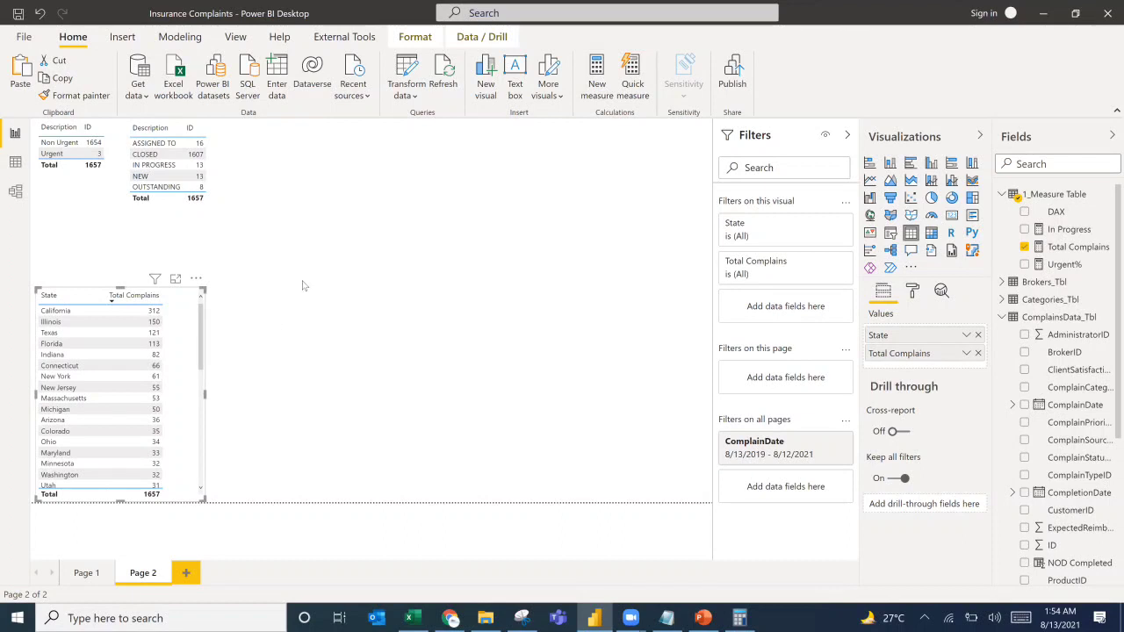
left_click_drag(184, 351, 289, 316)
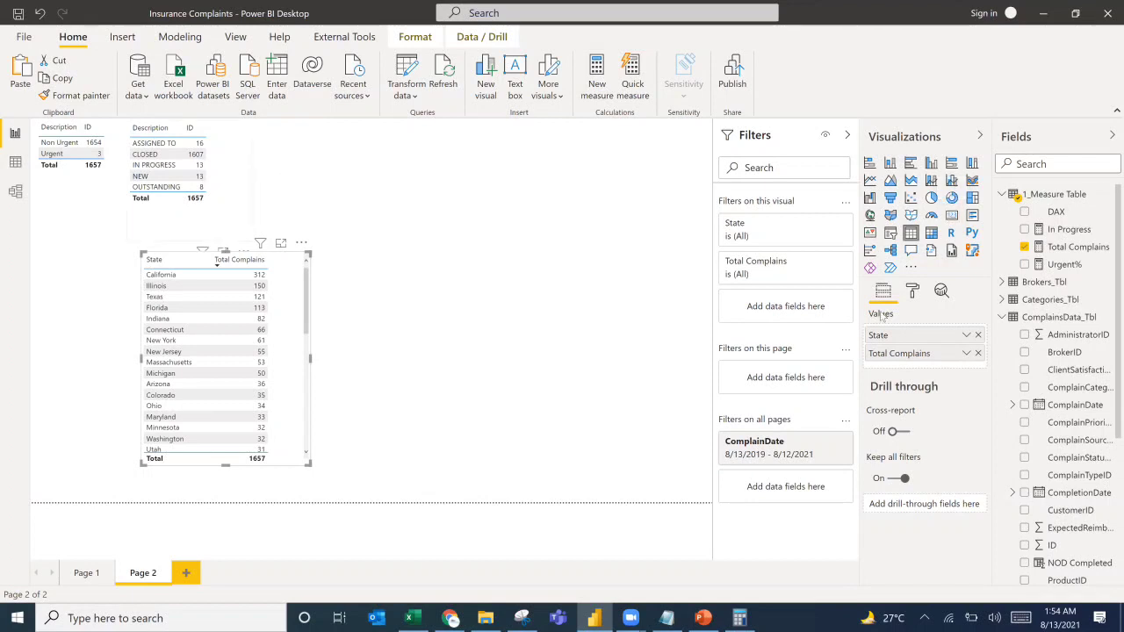
Convert the state table to a card and replace its Total Complains field with State from StateRegions_Tbl.
left_click(952, 216)
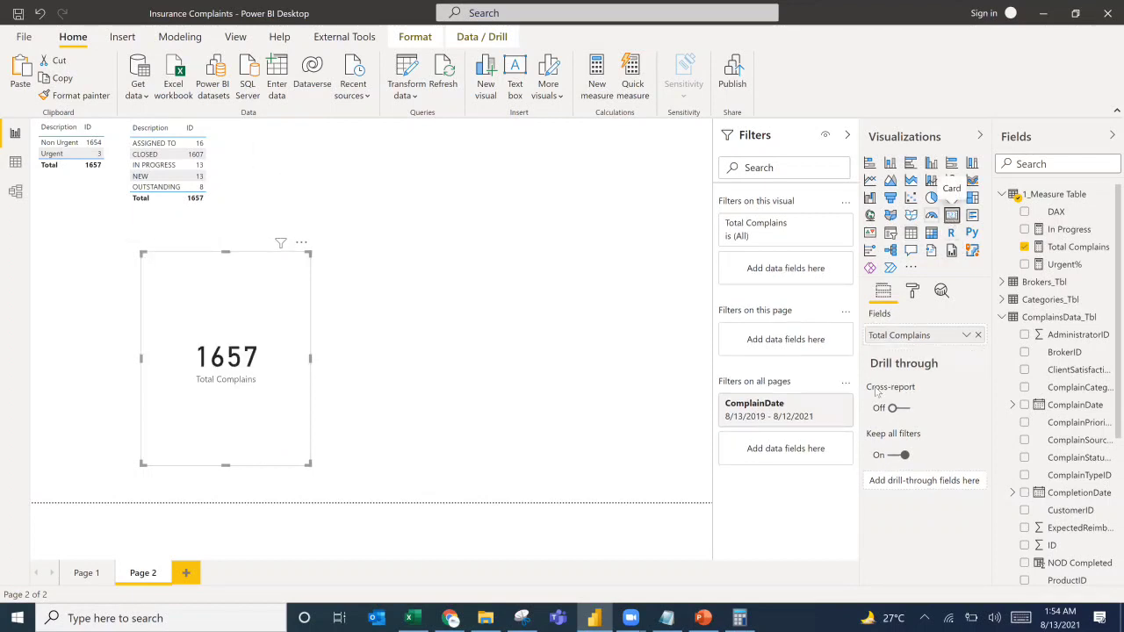
left_click(1047, 163)
type("s")
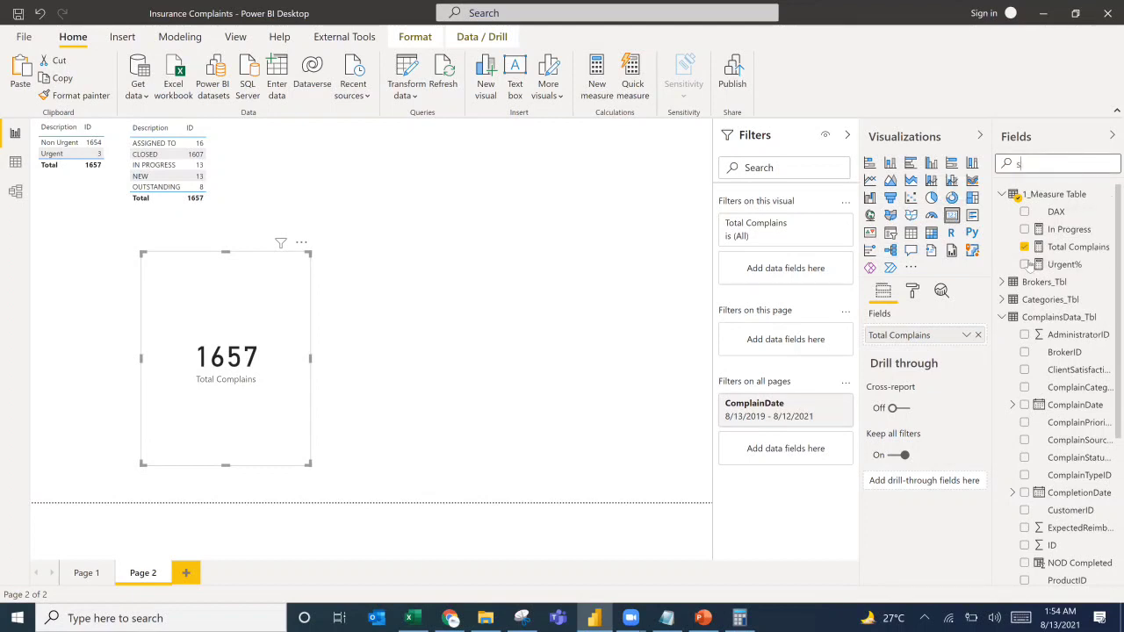
type("tate")
left_click_drag(1057, 282, 896, 338)
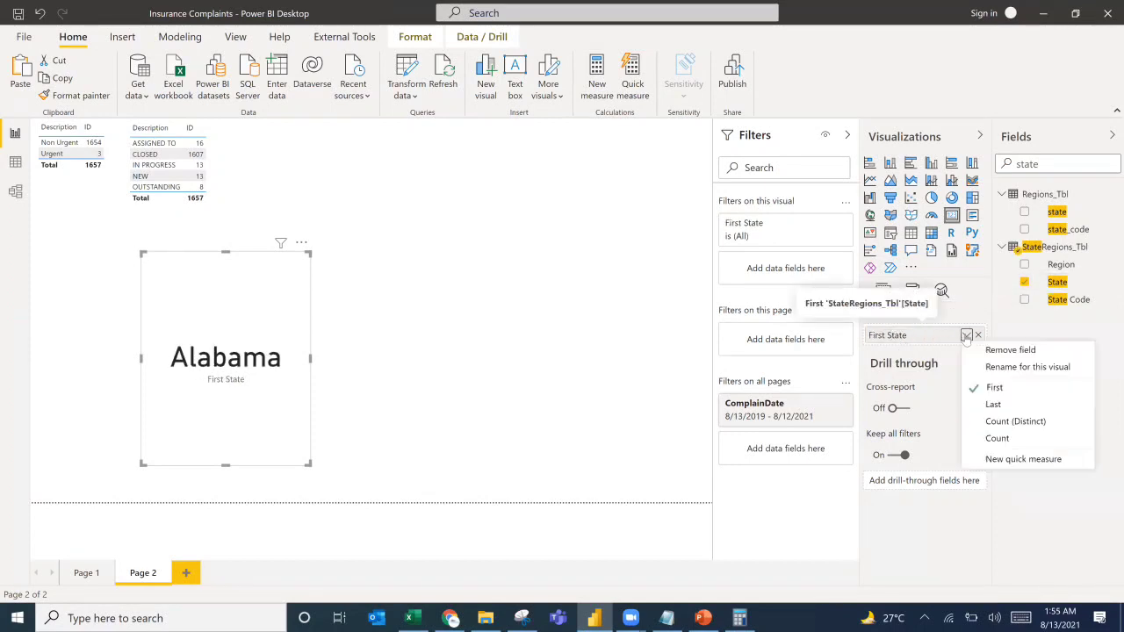
Examine the aggregation choices and the visual-level filter options for the card's First State field.
left_click(966, 336)
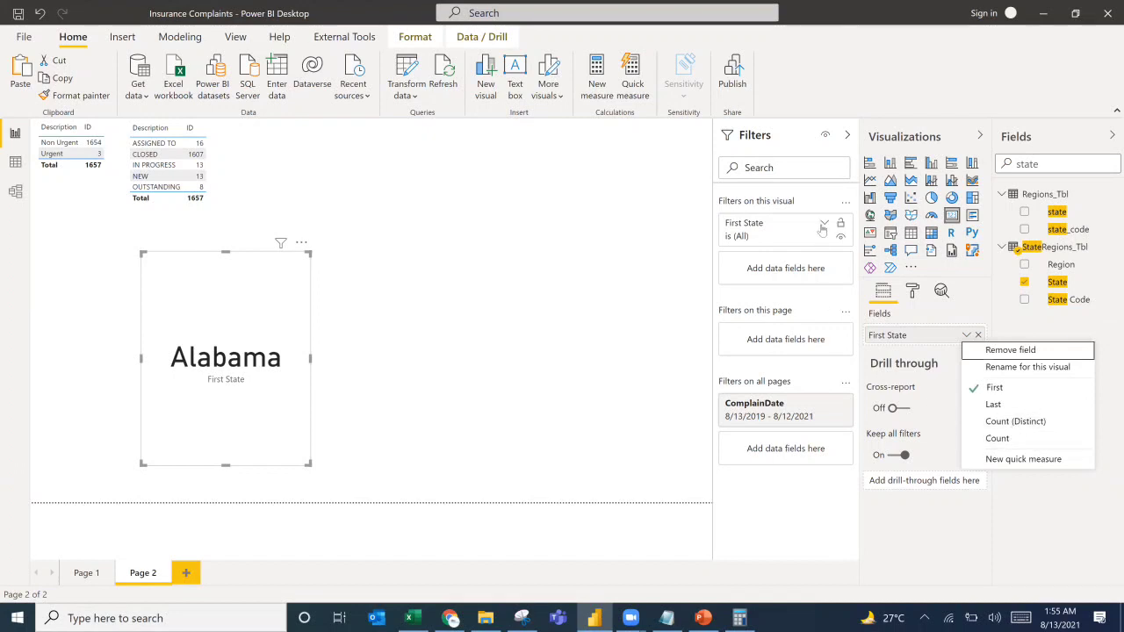
left_click(821, 228)
left_click(822, 227)
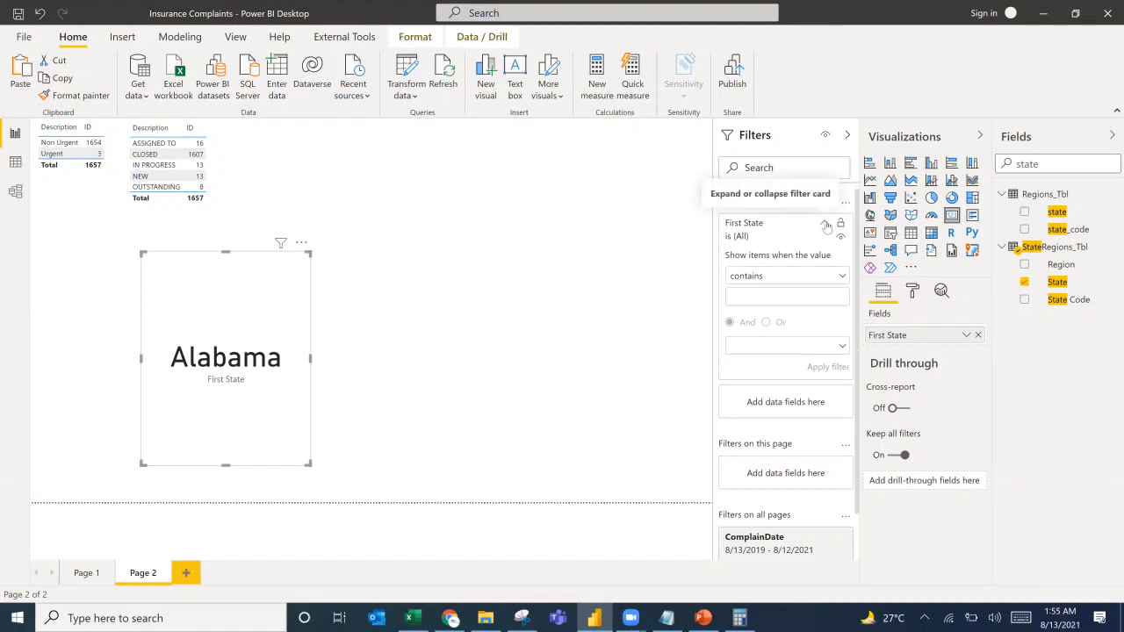
left_click(826, 226)
Clear the field search and collapse all expanded tables in the field list.
left_click_drag(1041, 164, 1007, 165)
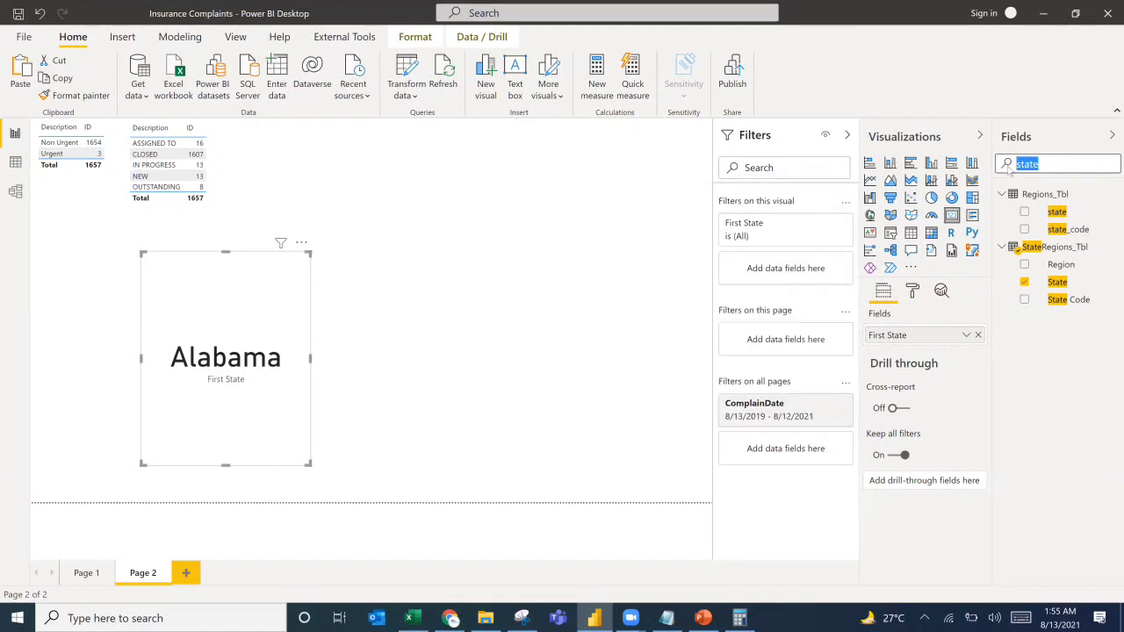
key("BackSpace")
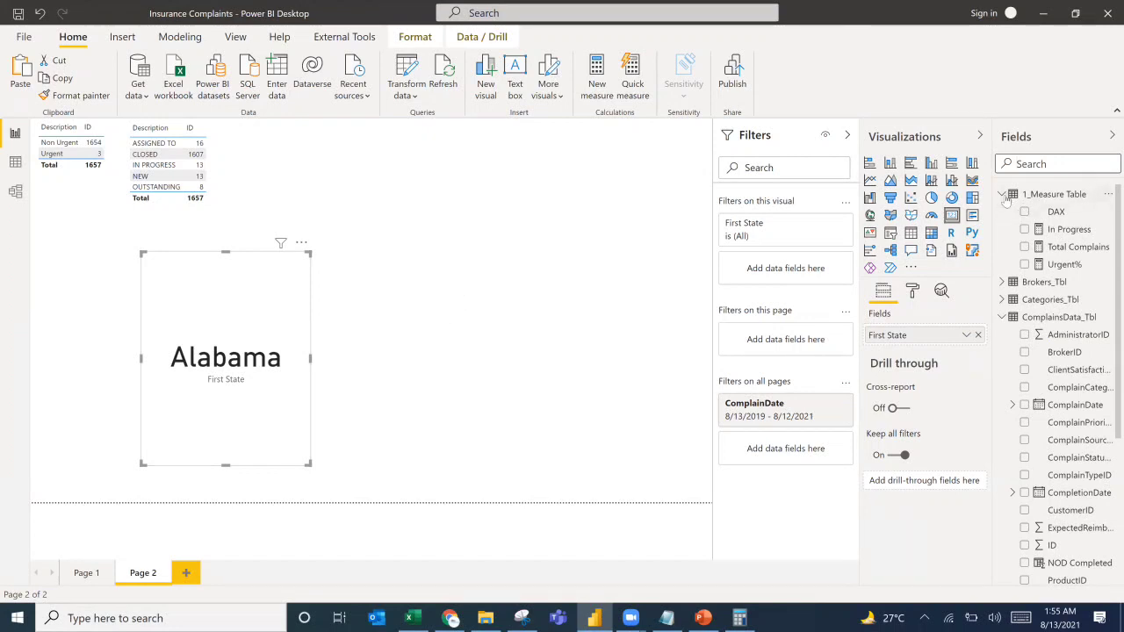
left_click(1003, 196)
left_click(1002, 249)
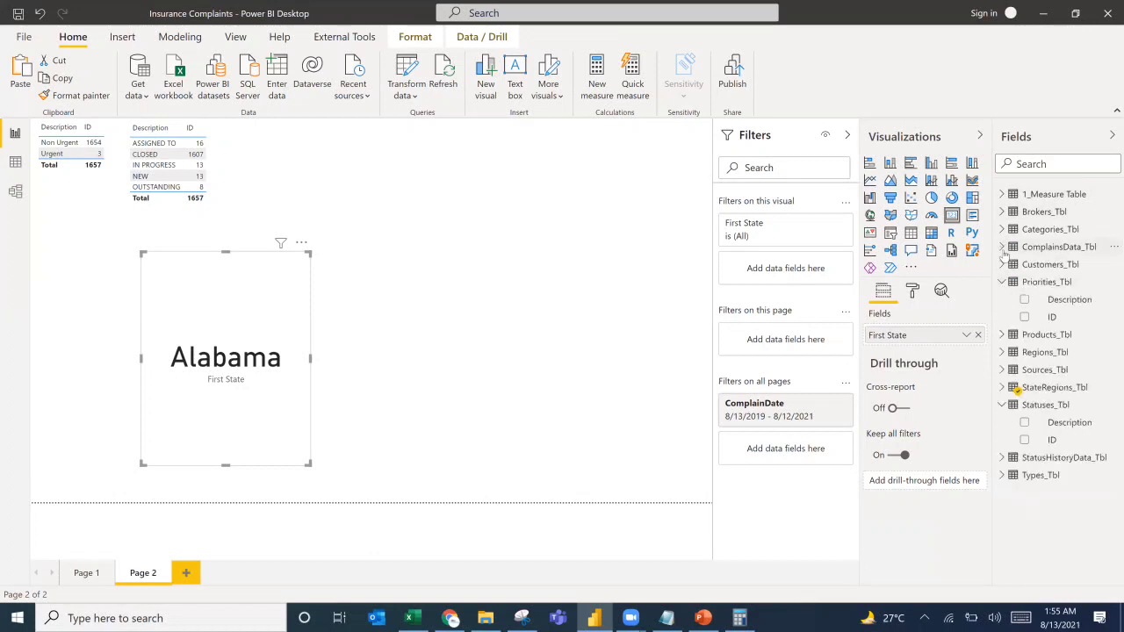
left_click(1001, 282)
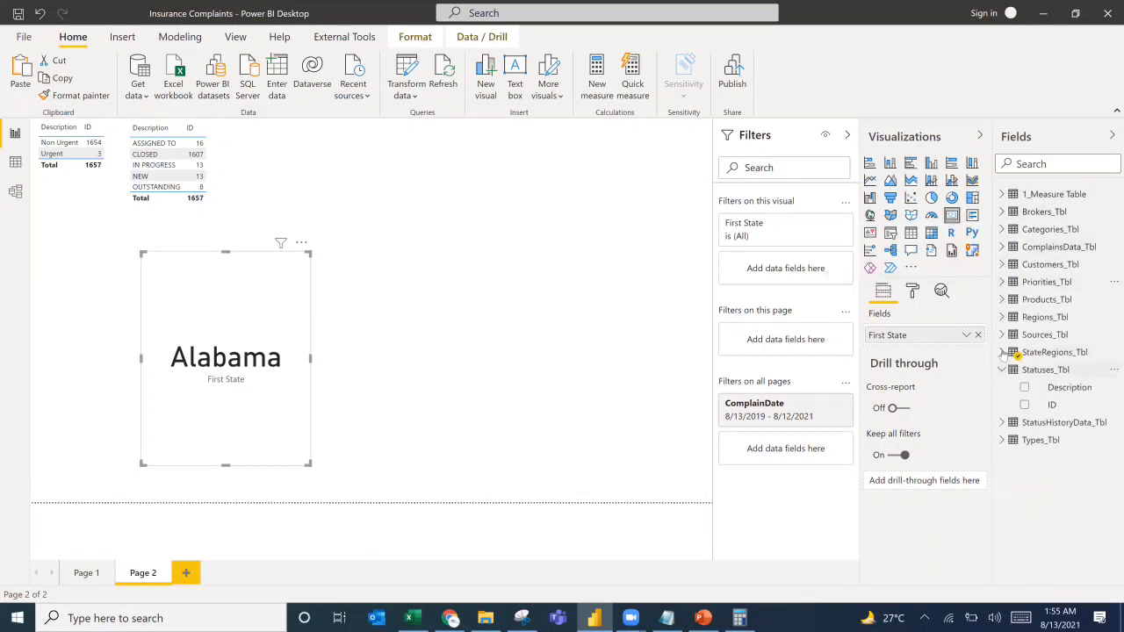
left_click(1003, 352)
left_click(1002, 352)
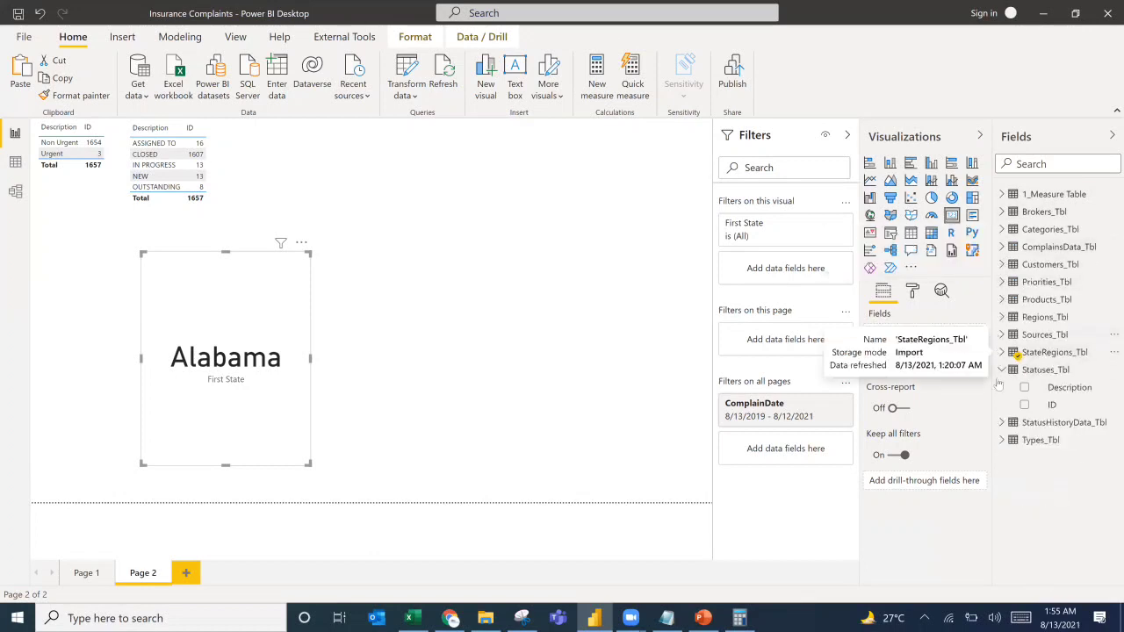
left_click(1001, 370)
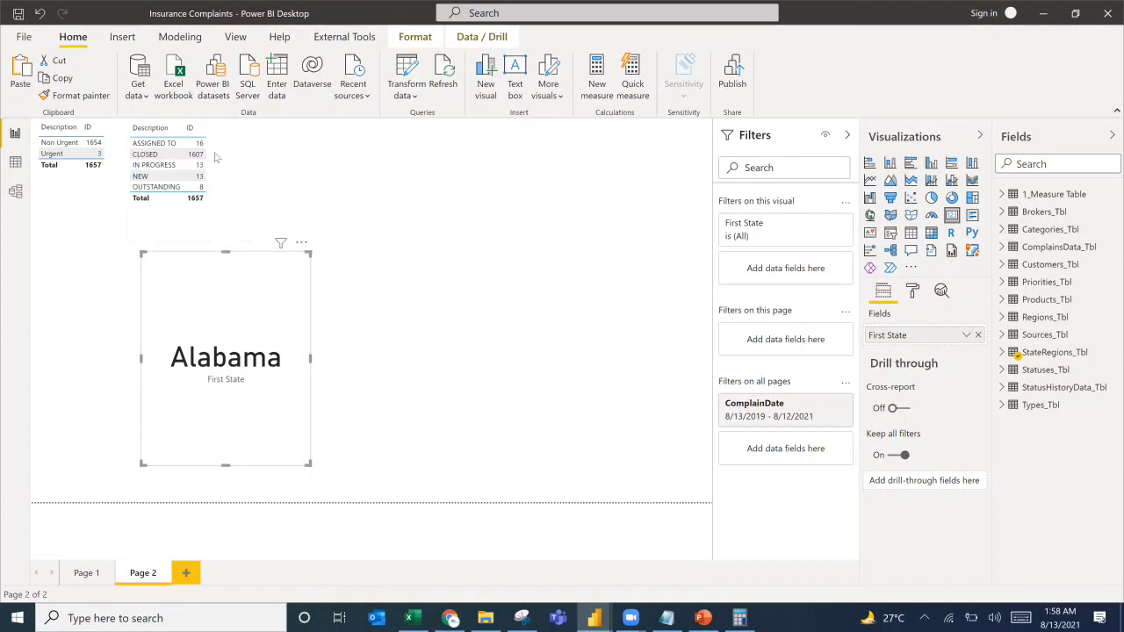
Create a calculated table with the formula Top 1 by State = TOPN(1,StateRegions_Tbl,[Total Complains],DESC).
left_click(198, 44)
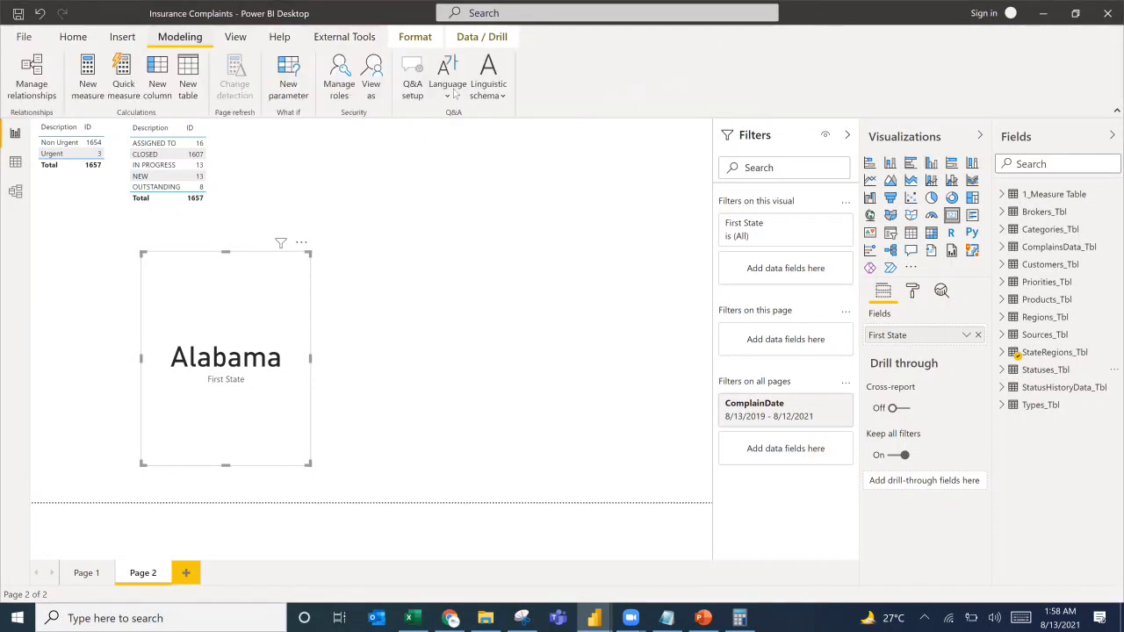
left_click(190, 89)
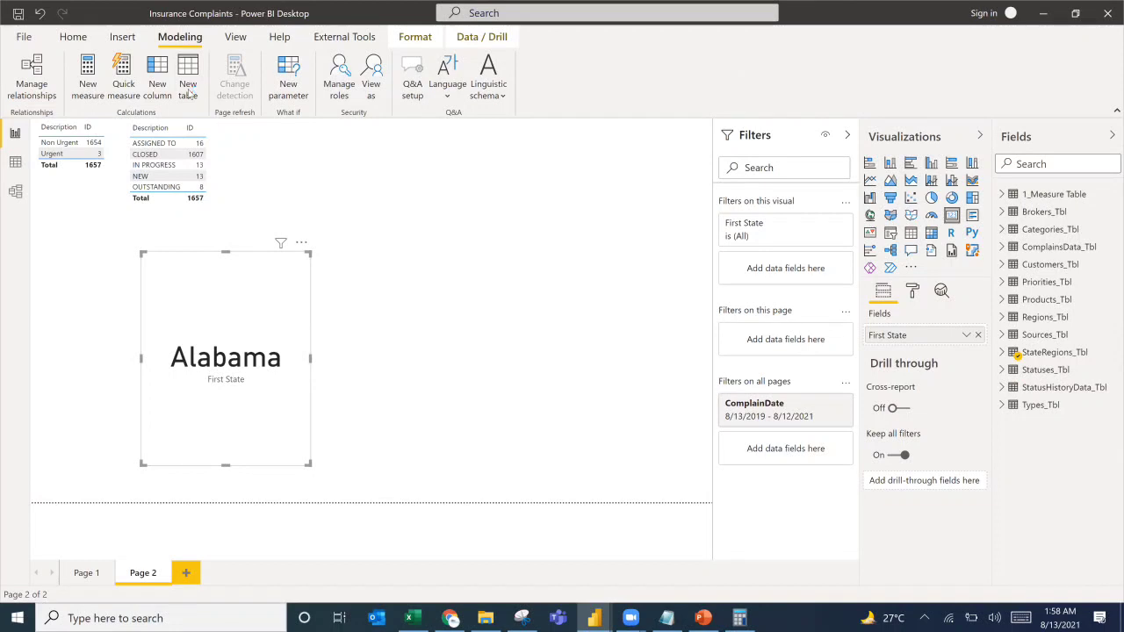
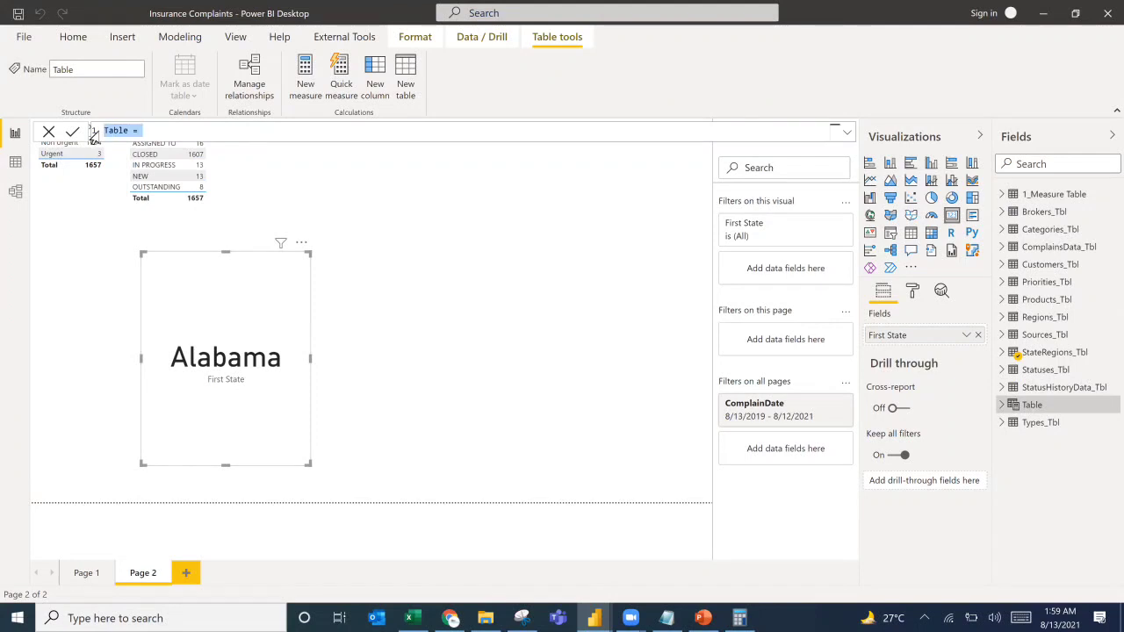
type("Top")
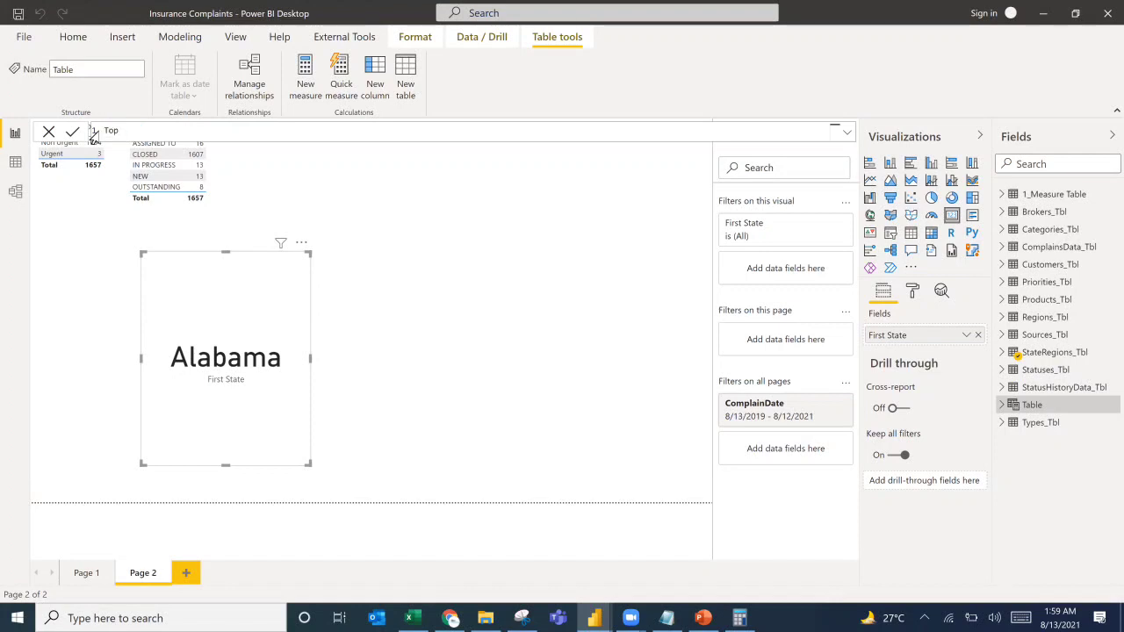
type(" 1 by State=TOPN(")
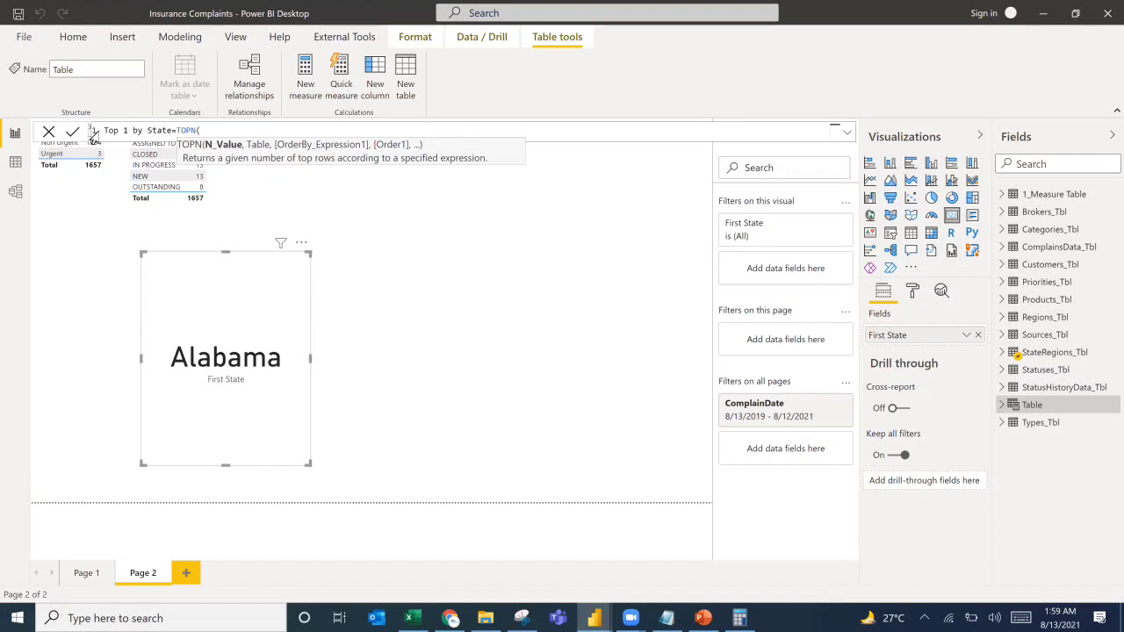
type("1,")
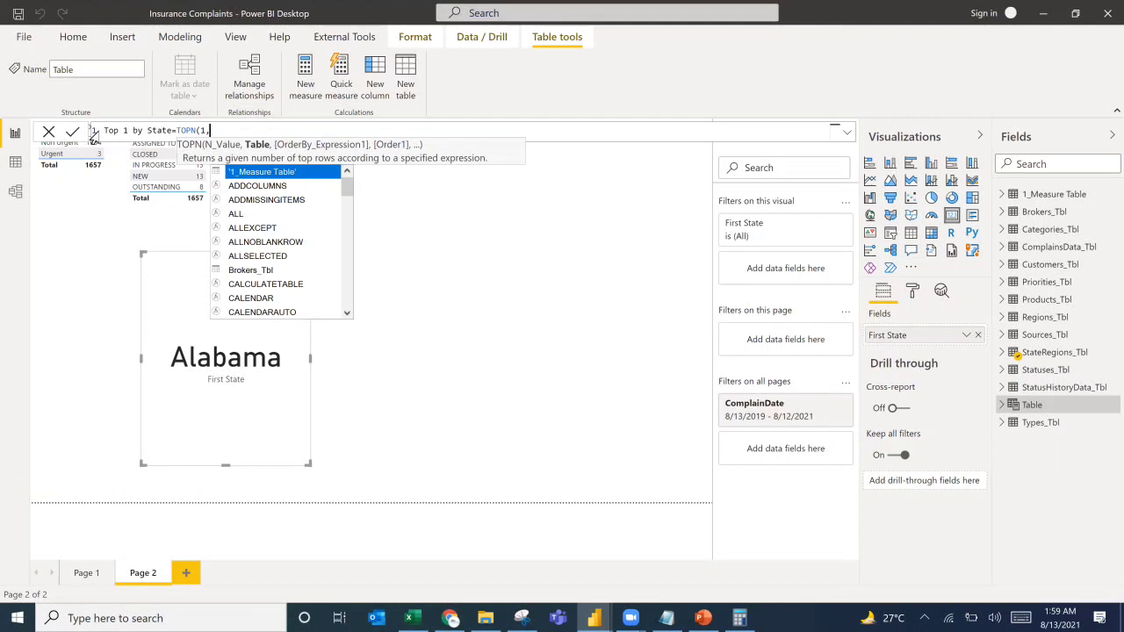
type("state")
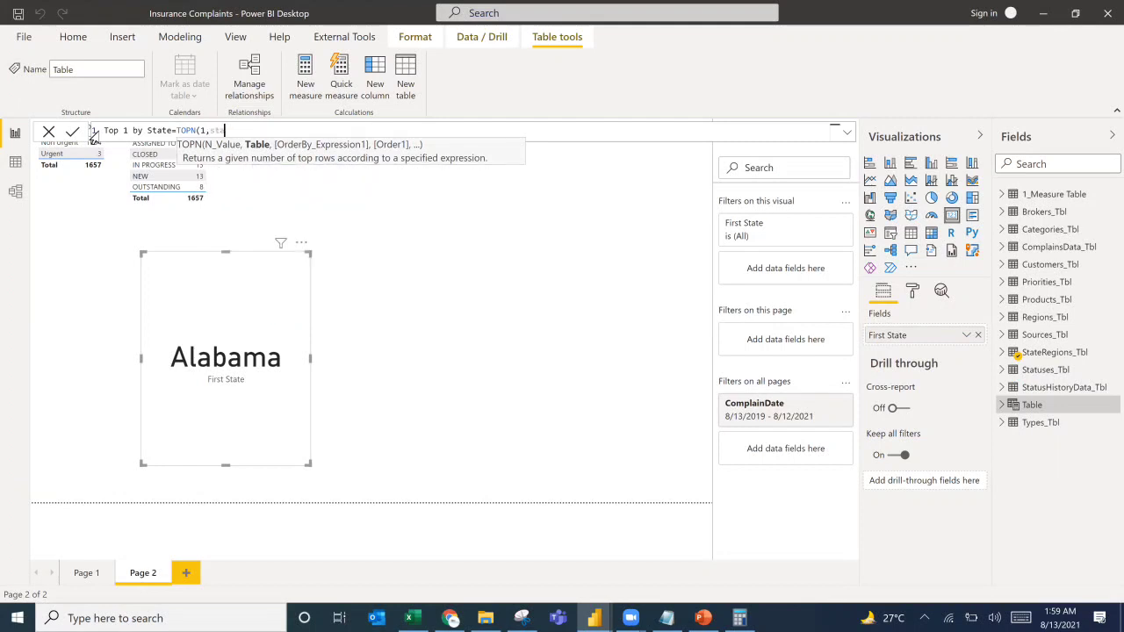
key("Tab")
type(",")
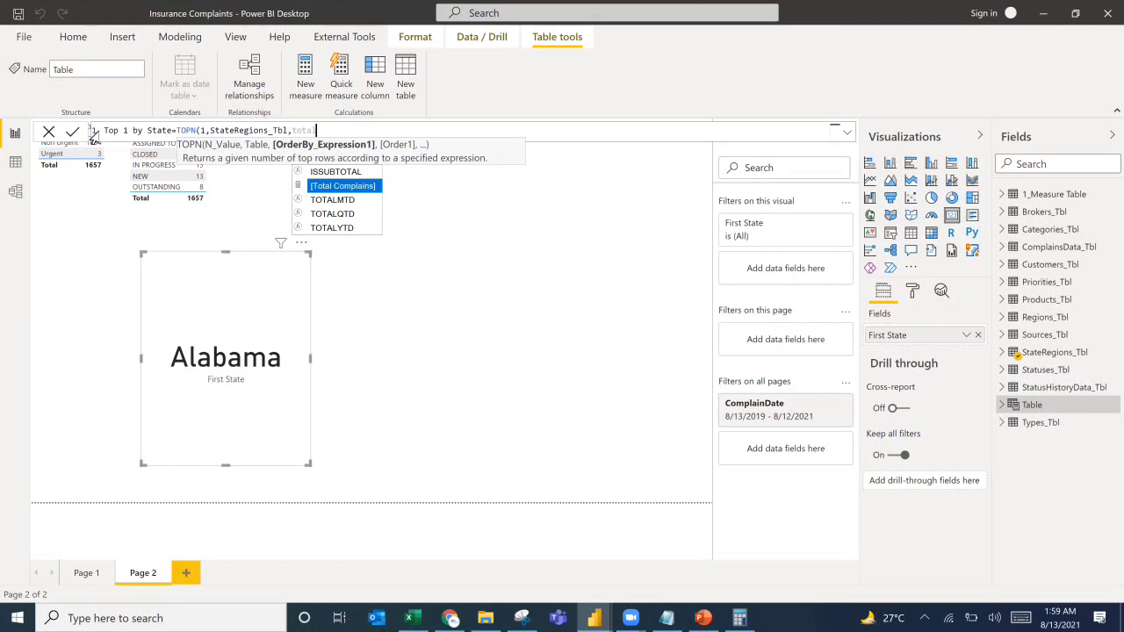
key("Tab")
type(",")
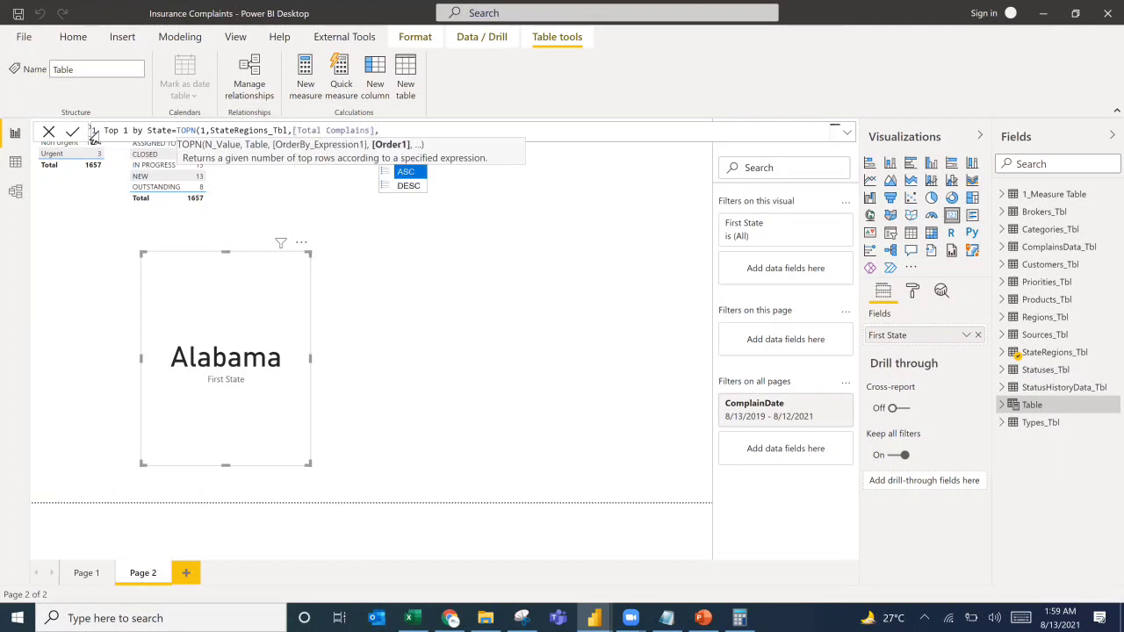
key("Down")
key("Tab")
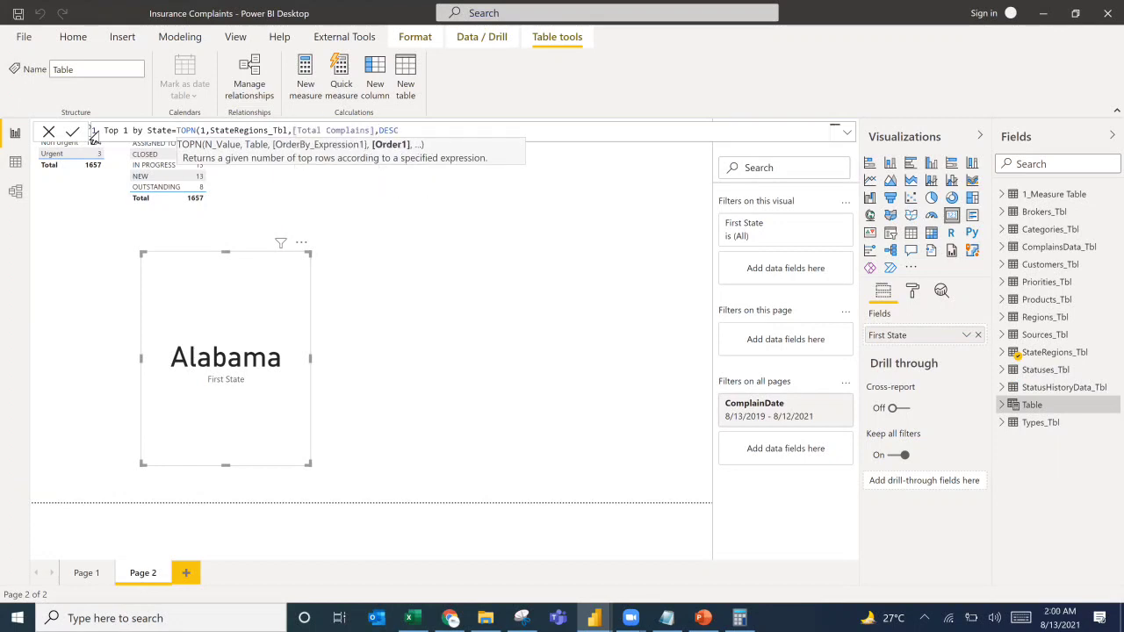
type(")")
key("Return")
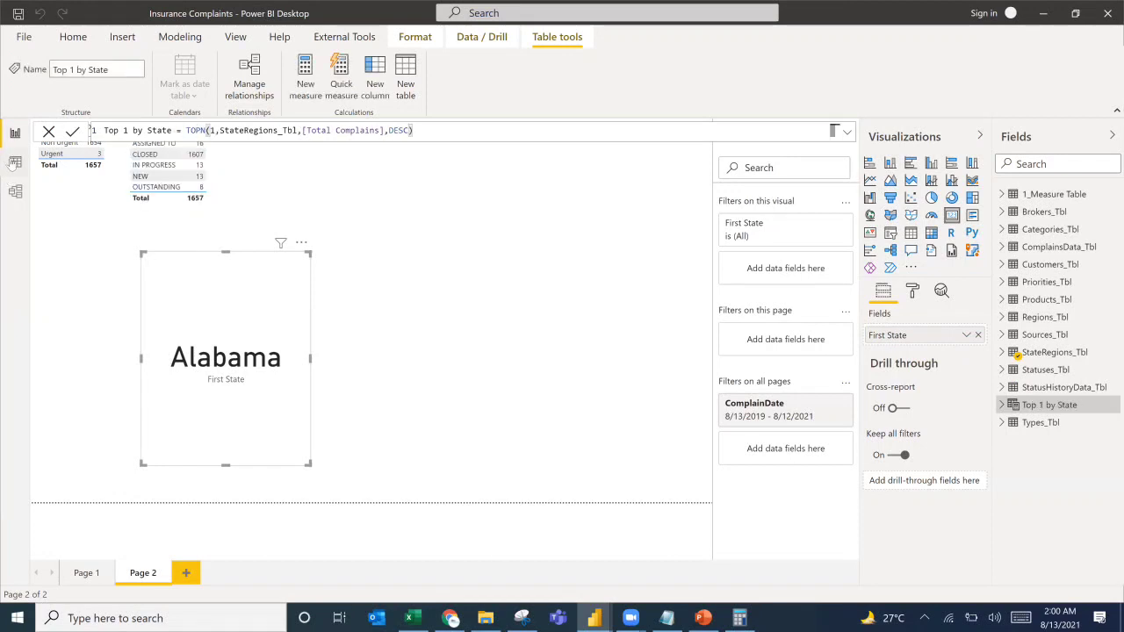
Open the Top 1 by State table in the data view and examine its columns and the parts of its formula.
left_click(15, 162)
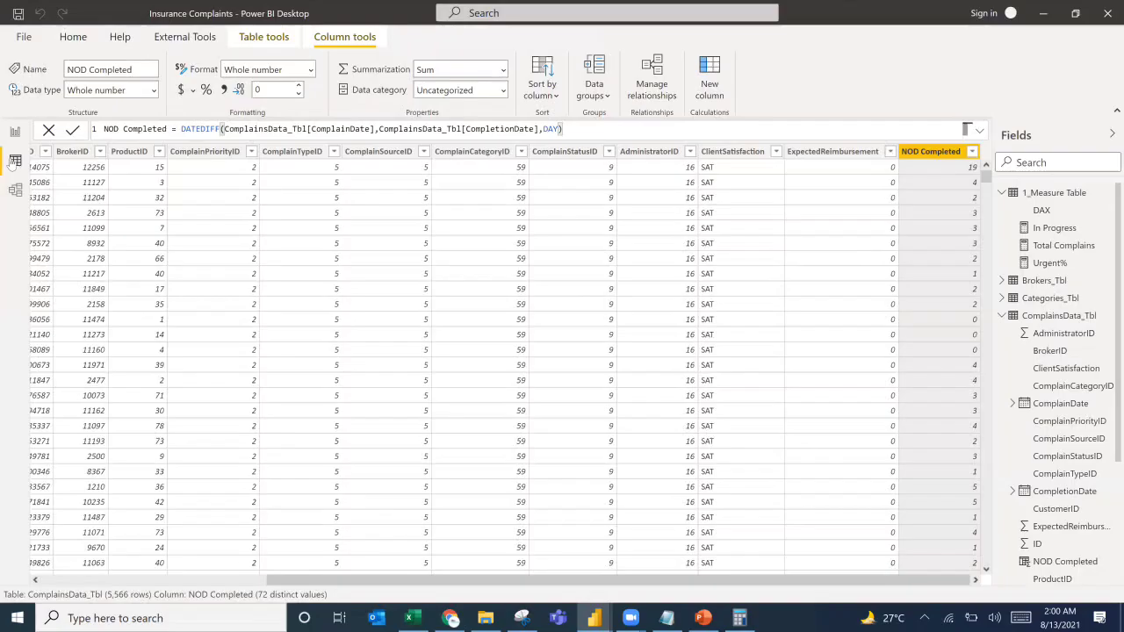
left_click(1005, 316)
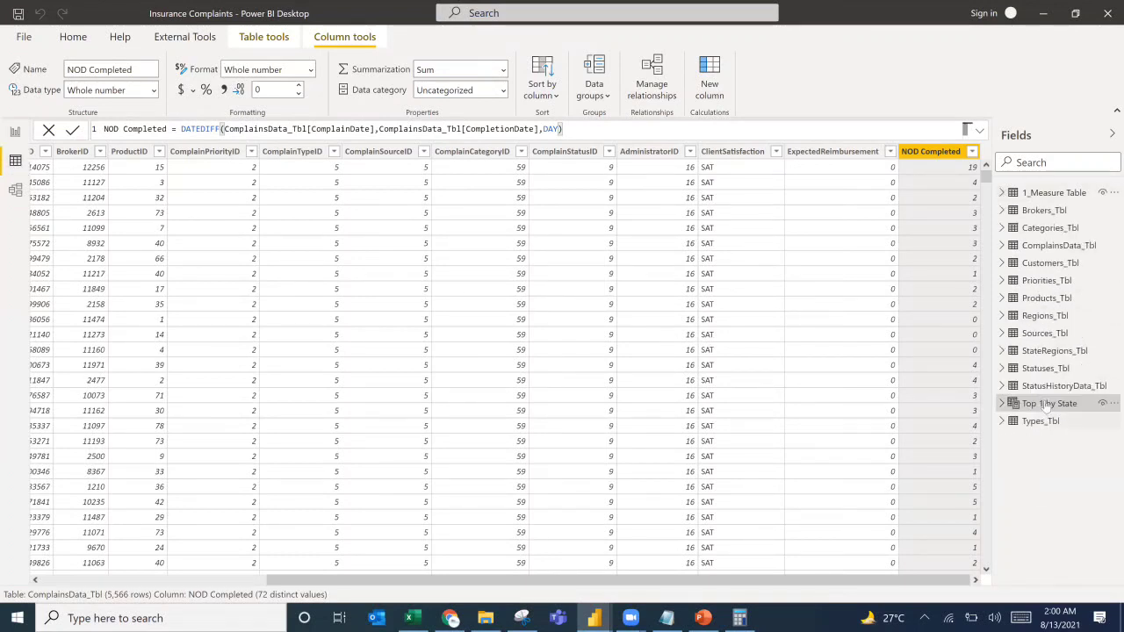
left_click(1046, 404)
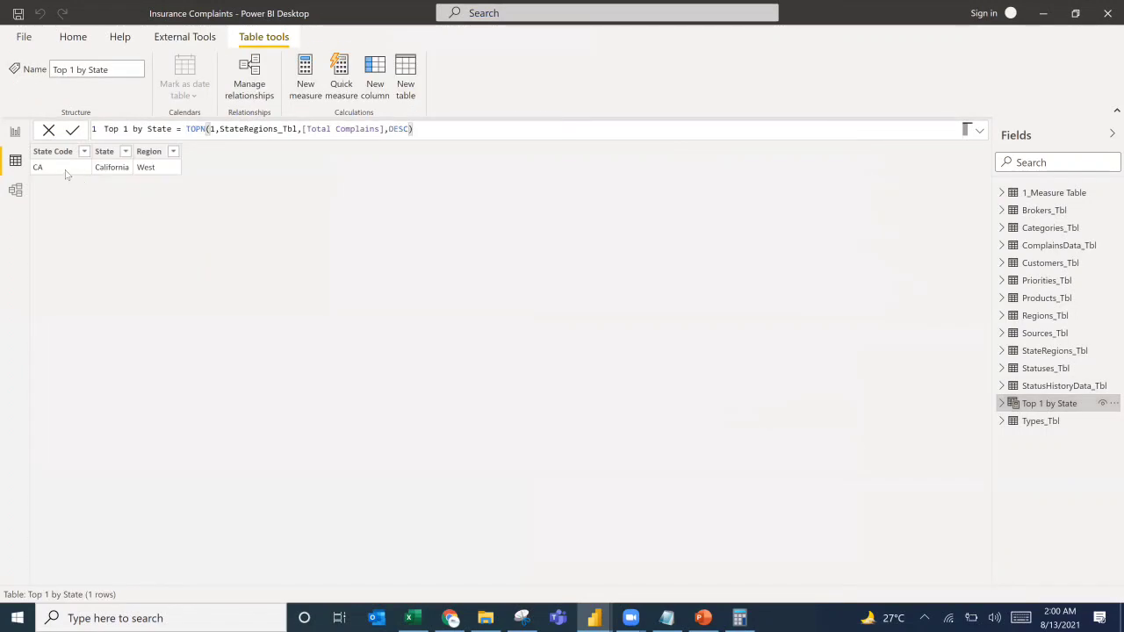
left_click(88, 173)
left_click(129, 173)
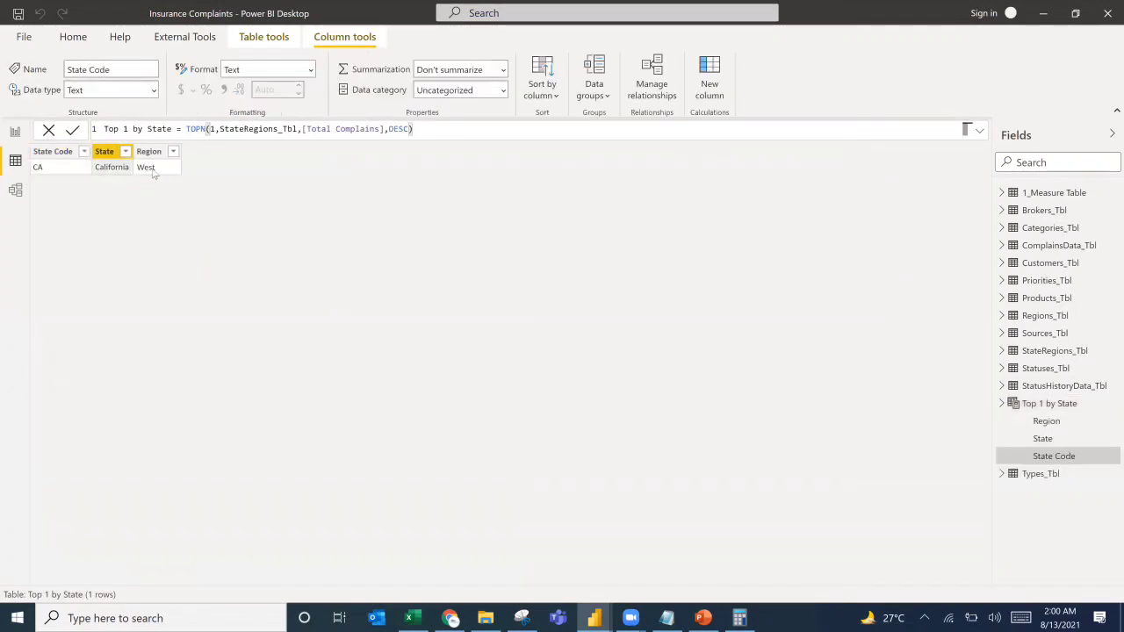
left_click(153, 172)
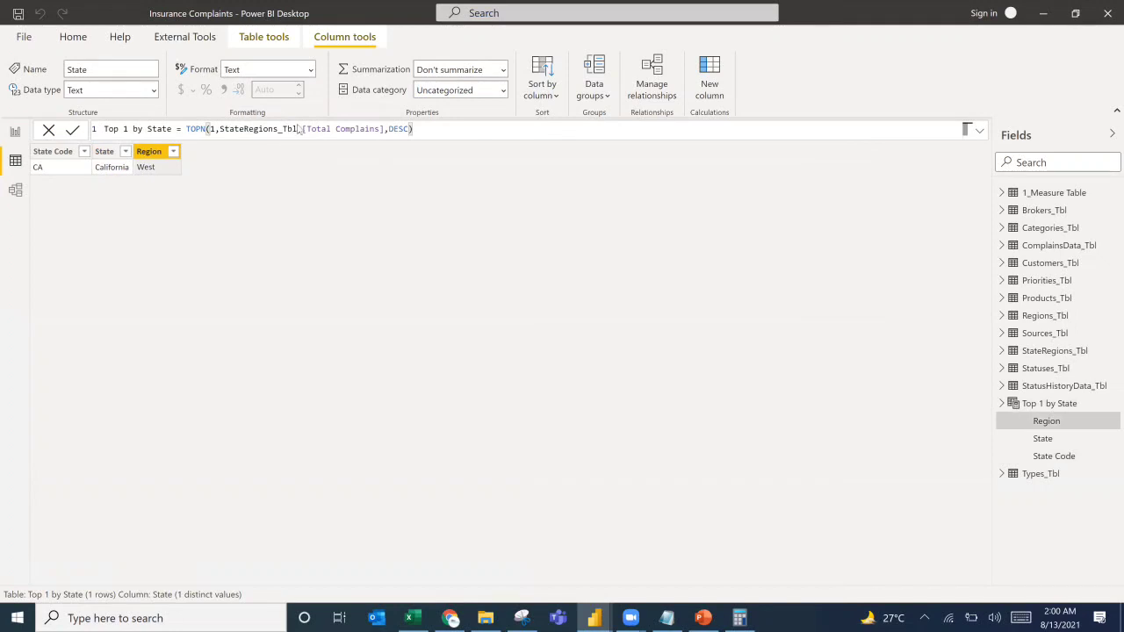
left_click_drag(297, 129, 220, 130)
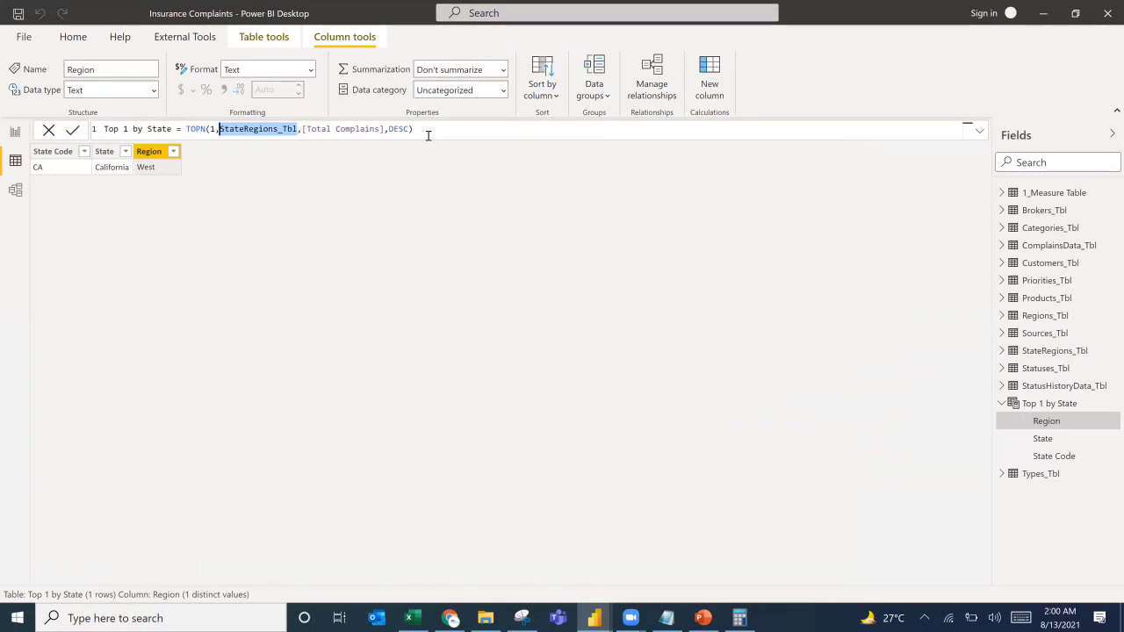
left_click_drag(435, 130, 102, 129)
left_click_drag(212, 134, 306, 130)
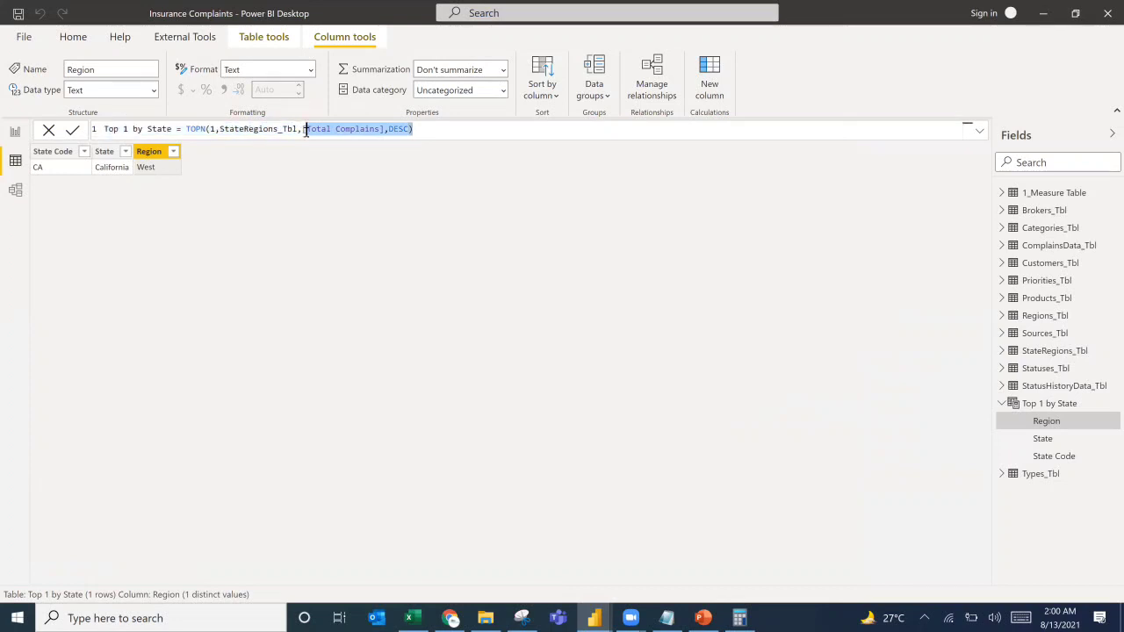
Back on report Page 2, convert the card to a table, set State to Don't summarize and add the Total Complains measure.
left_click(15, 131)
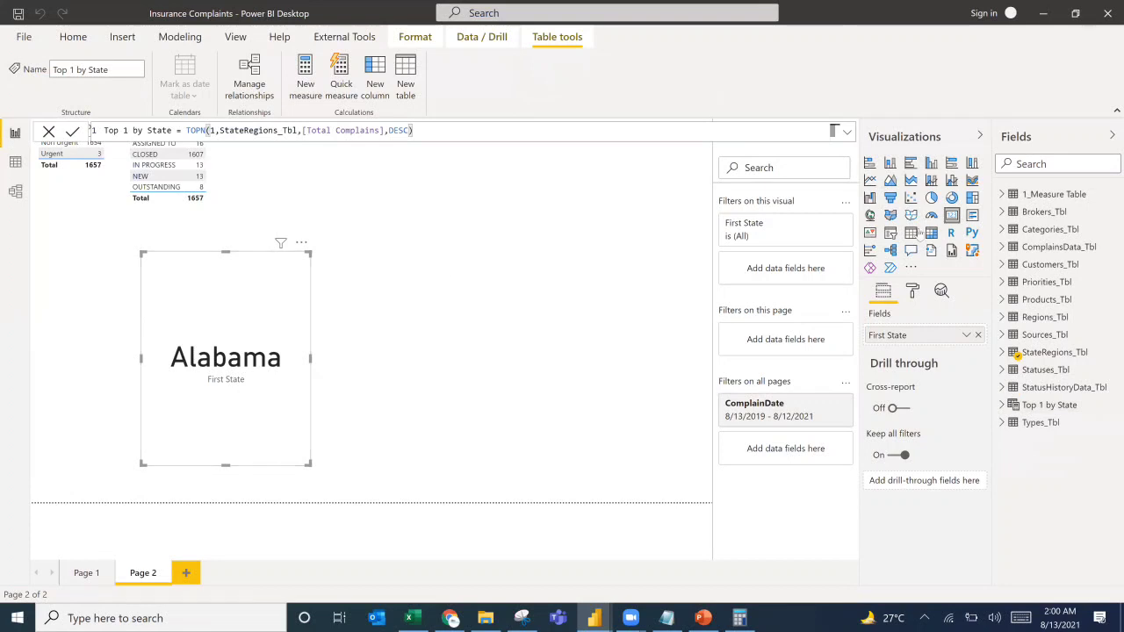
left_click(910, 232)
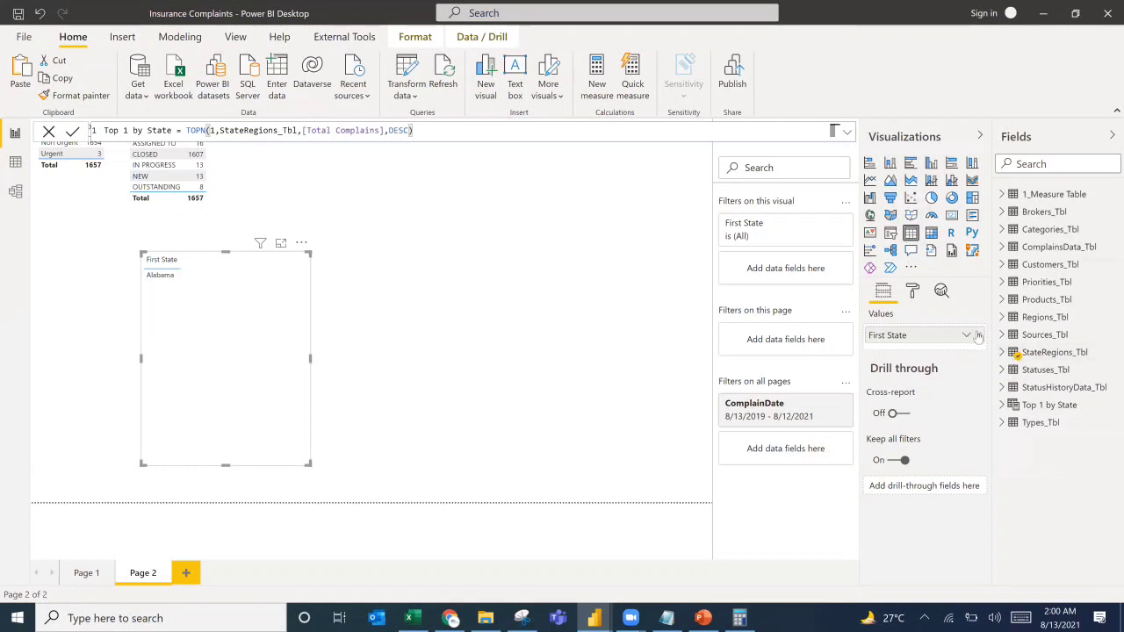
left_click(966, 336)
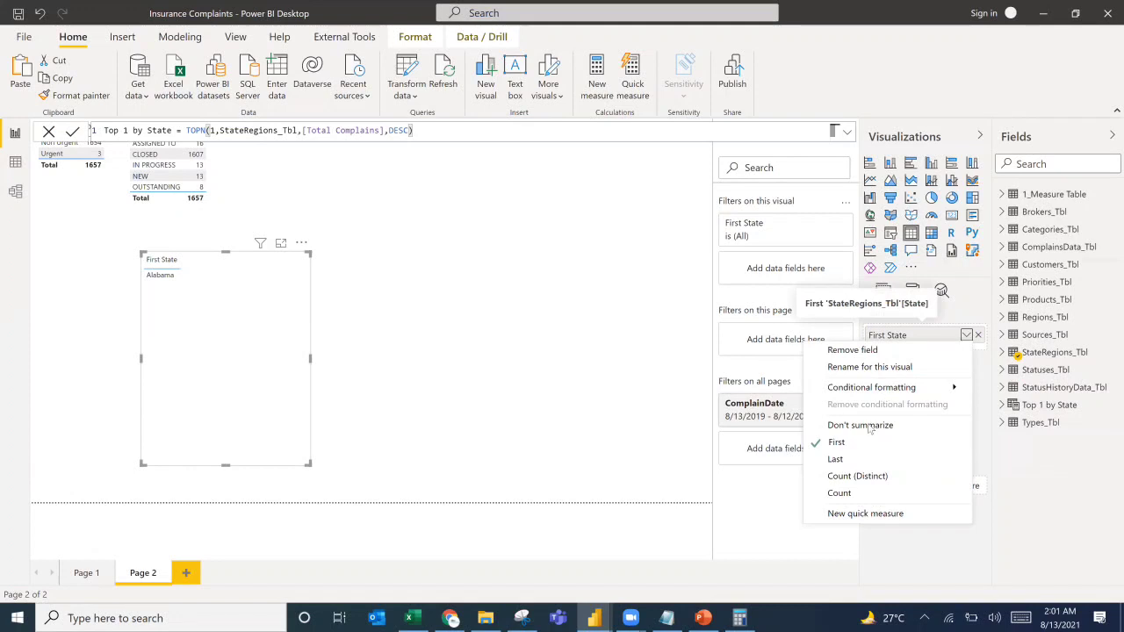
left_click(870, 429)
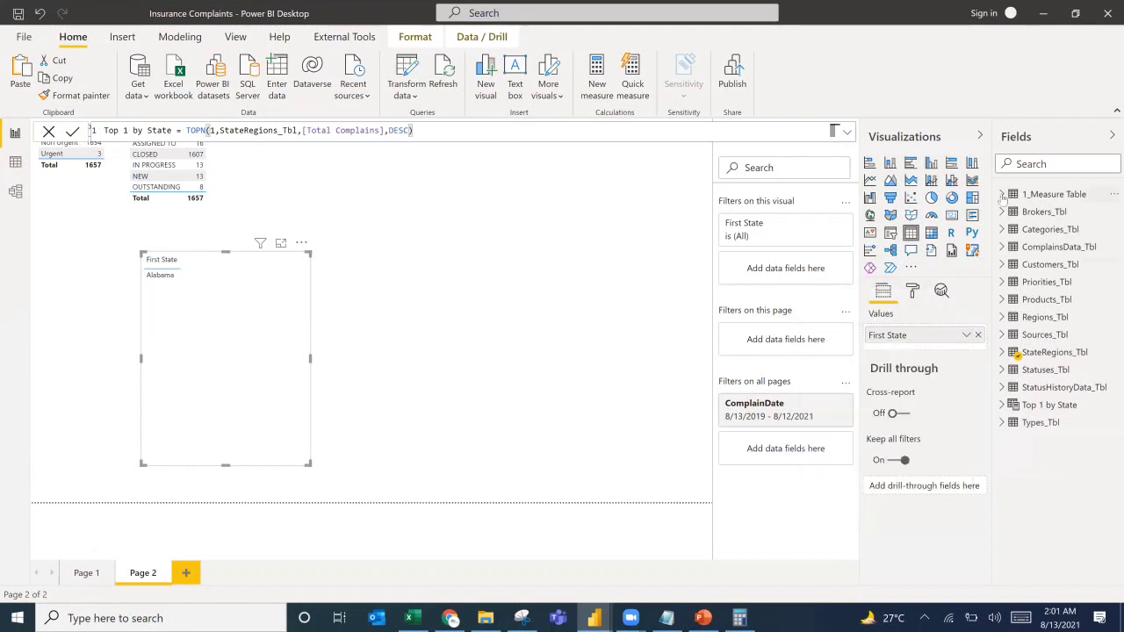
left_click(1002, 194)
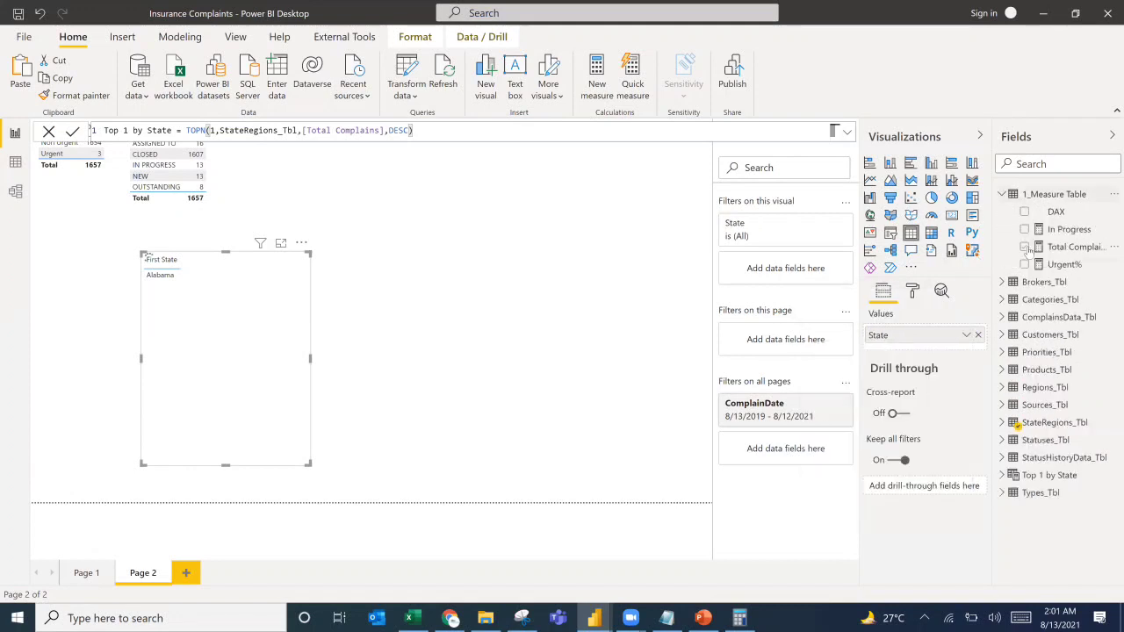
left_click(1024, 248)
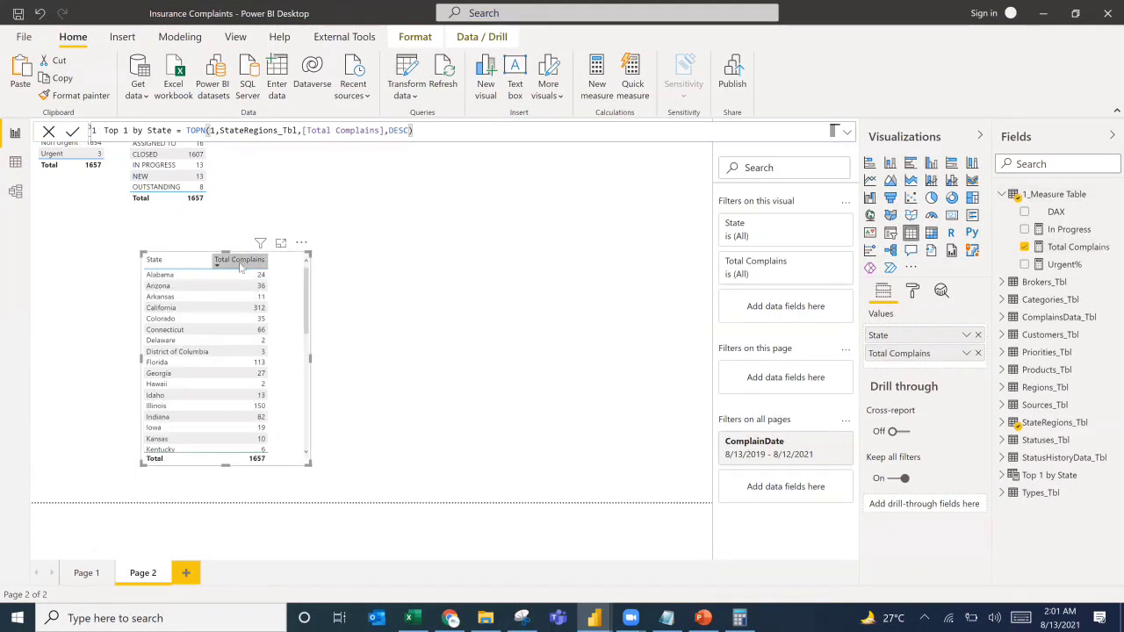
Sort the state table by Total Complains in descending order and compare the Top 1 by State and StateRegions_Tbl tables in the data view.
left_click(246, 265)
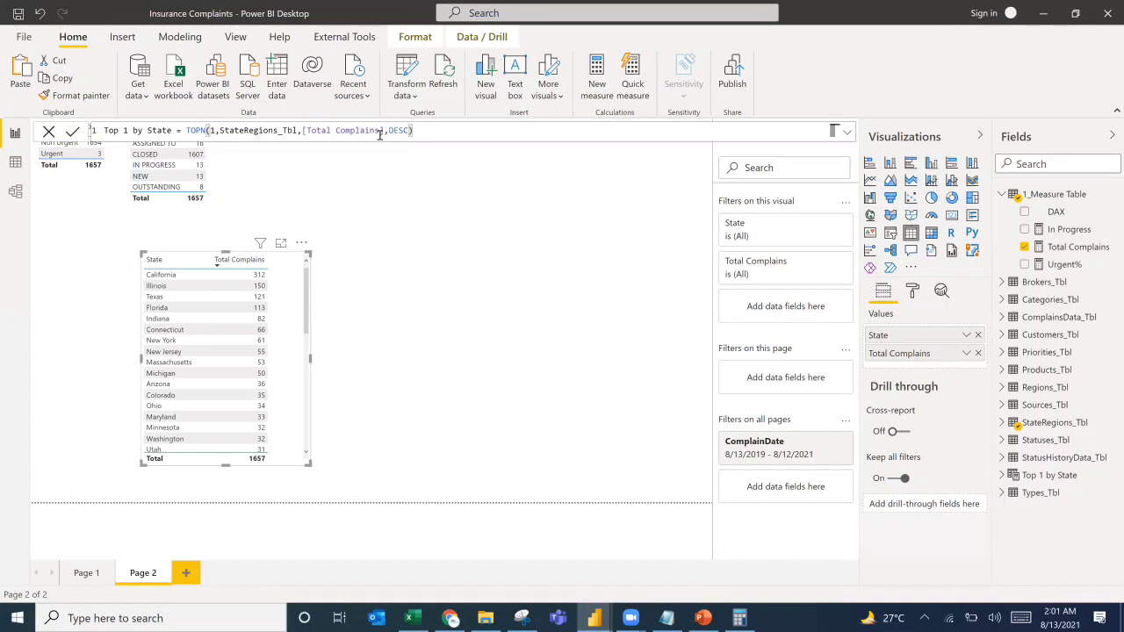
double_click(212, 130)
left_click(14, 161)
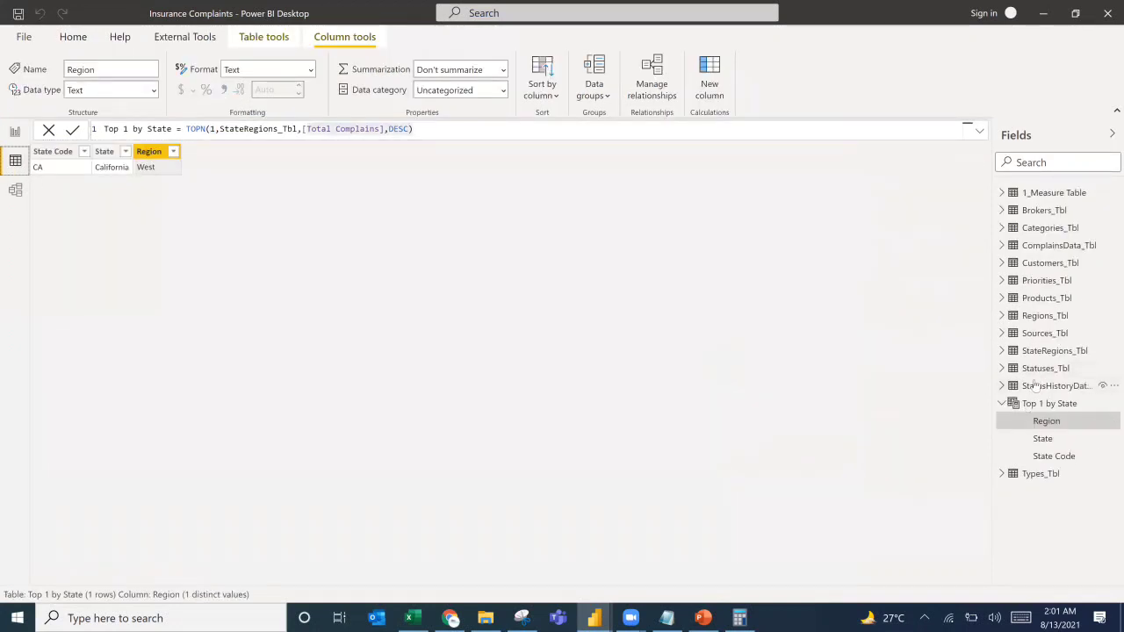
left_click(1037, 353)
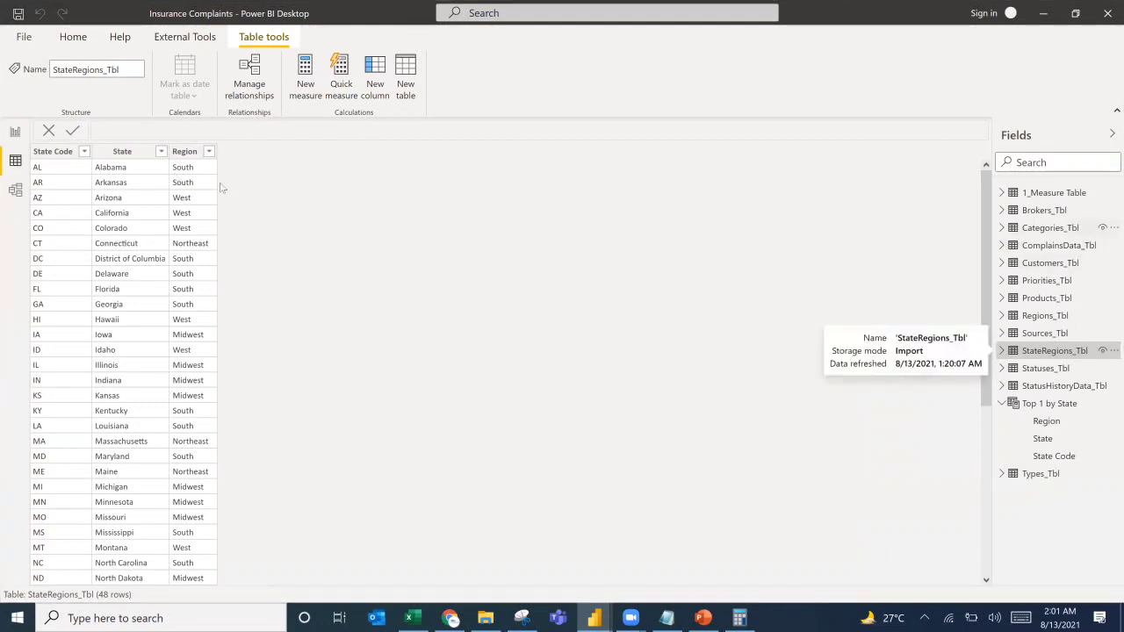
On report Page 1, add a card showing State from the Top 1 by State table, resized to about 324 wide and 130 high.
left_click(16, 132)
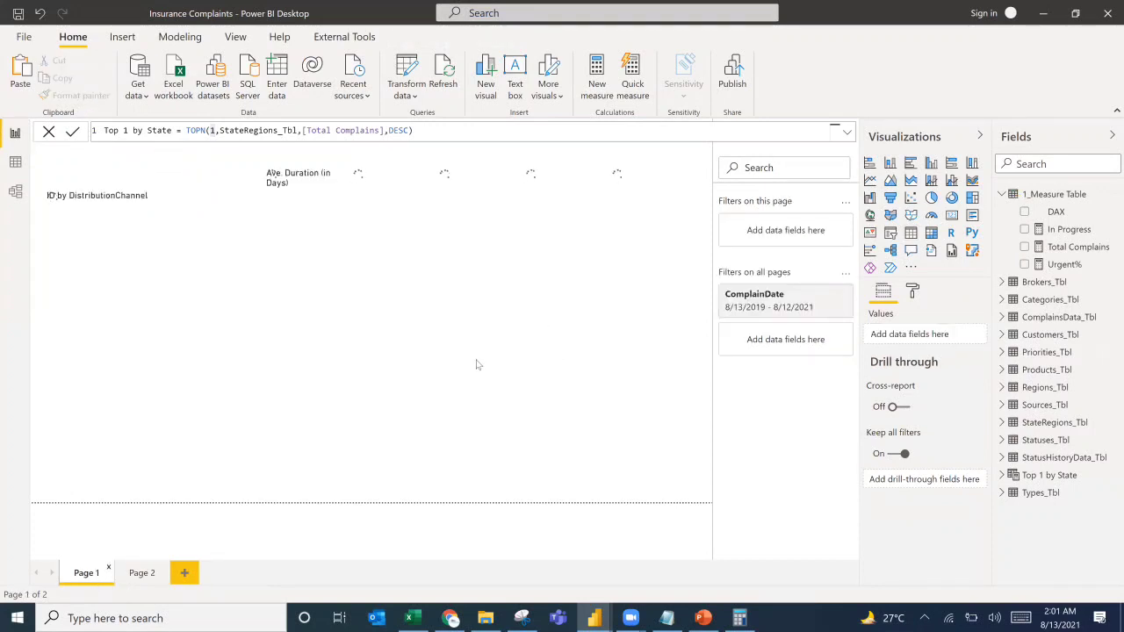
left_click(951, 217)
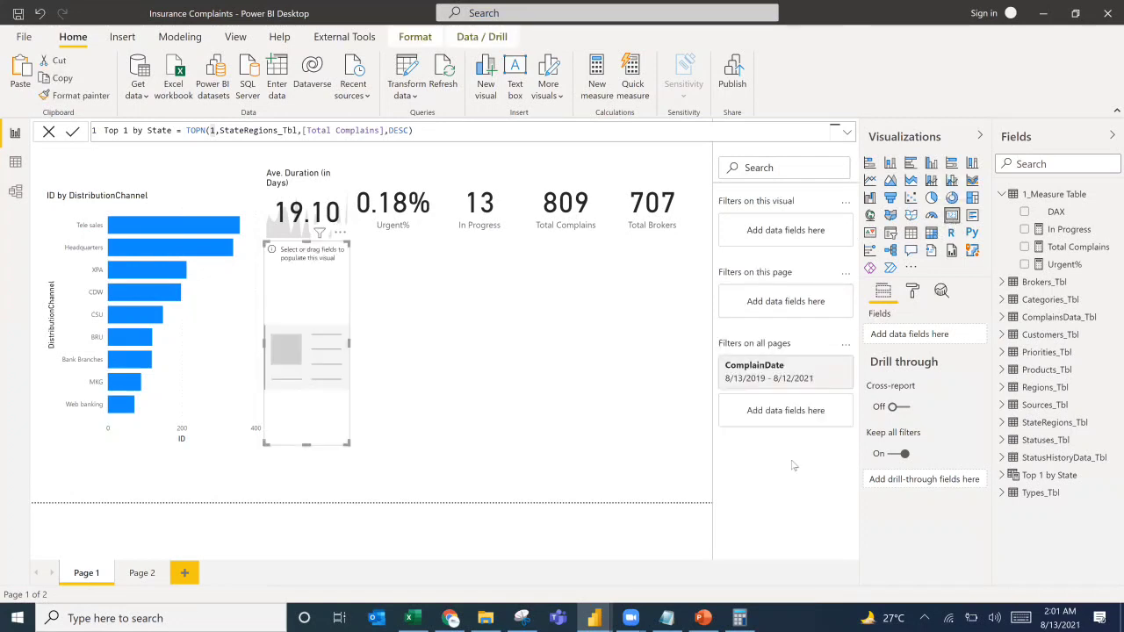
left_click(1003, 475)
left_click(1024, 511)
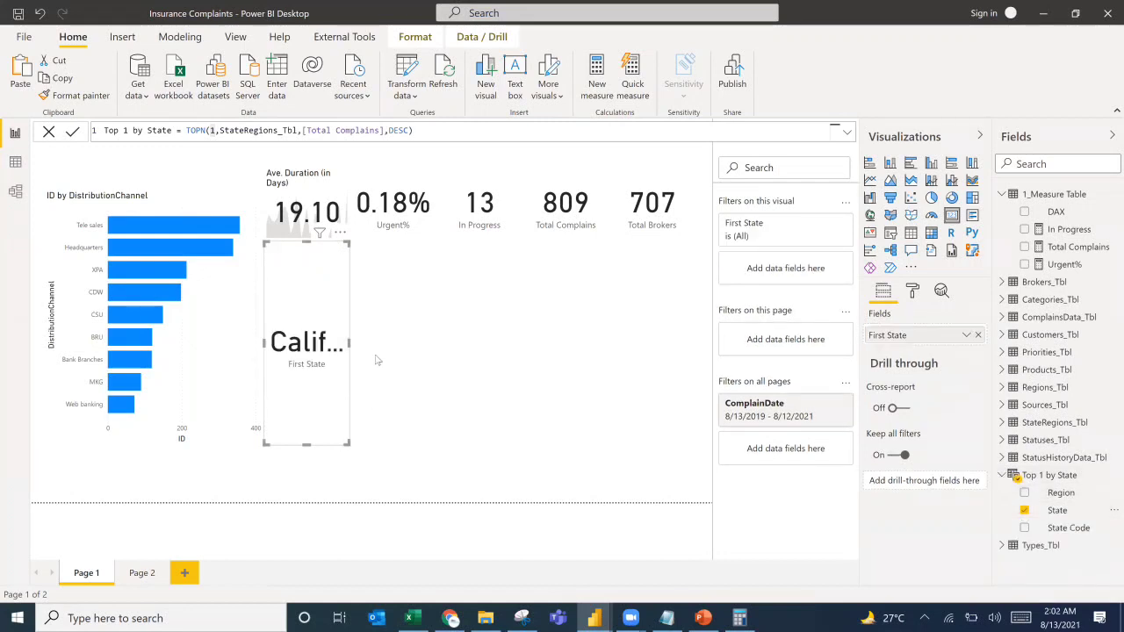
left_click_drag(349, 445, 435, 304)
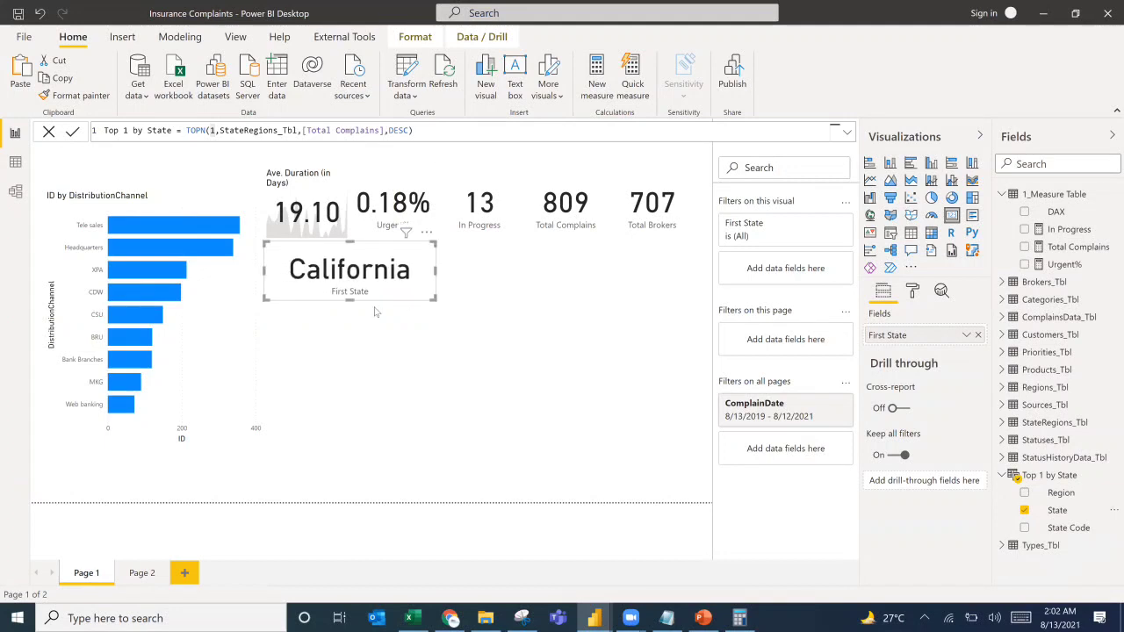
left_click_drag(348, 311, 349, 308)
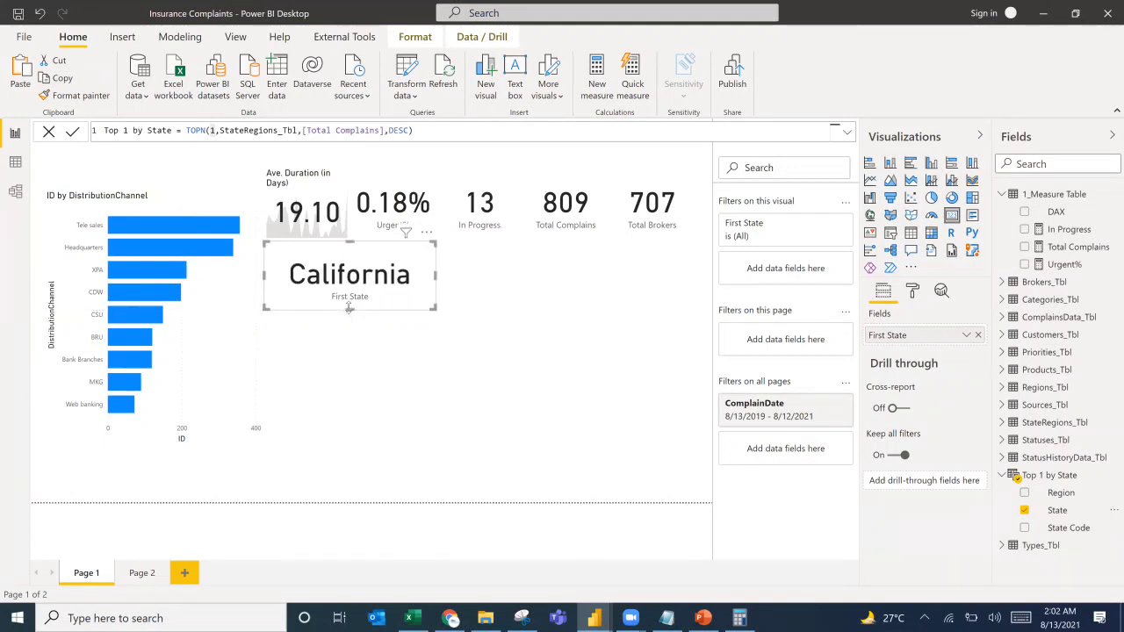
Check the Urgent% card's height in its general settings and set the California card's height to 137 to match.
left_click(403, 189)
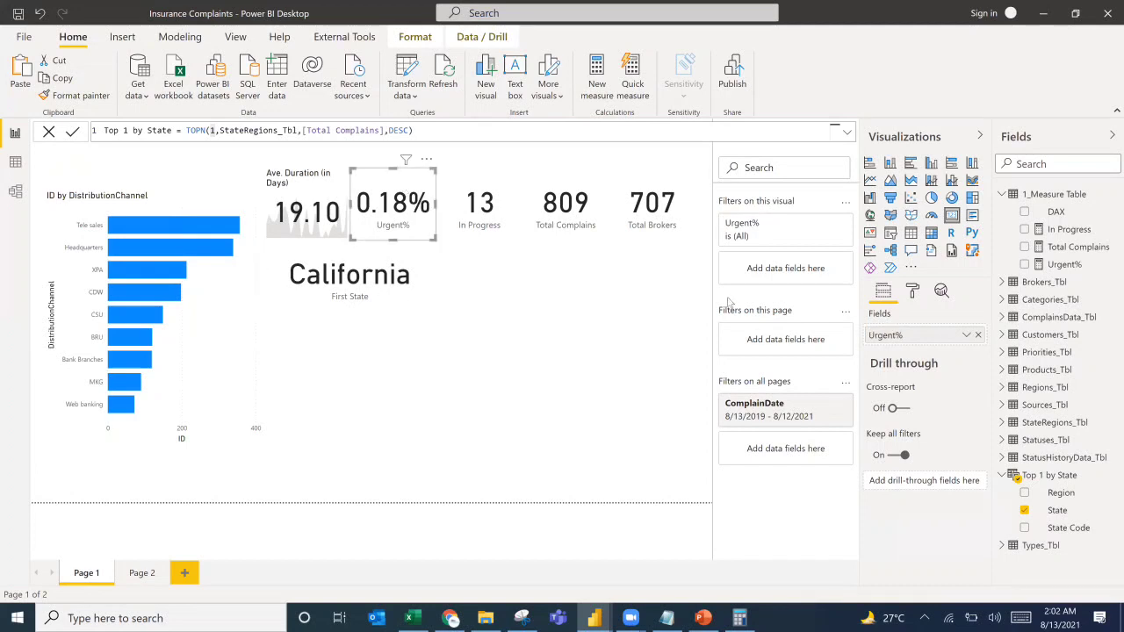
left_click(912, 291)
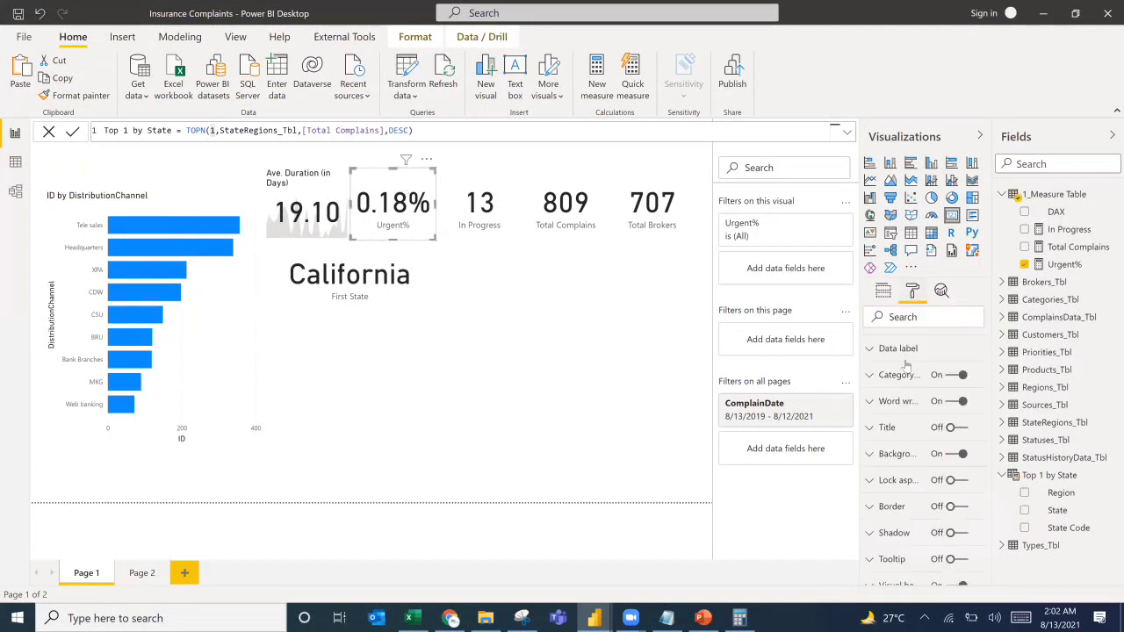
left_click(893, 348)
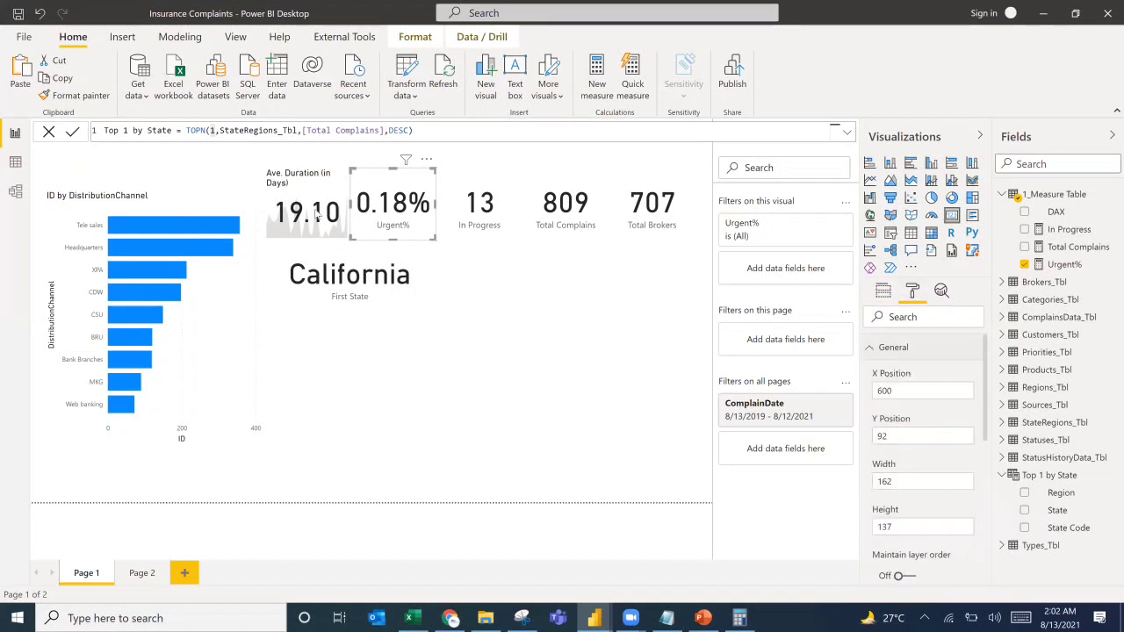
left_click(351, 290)
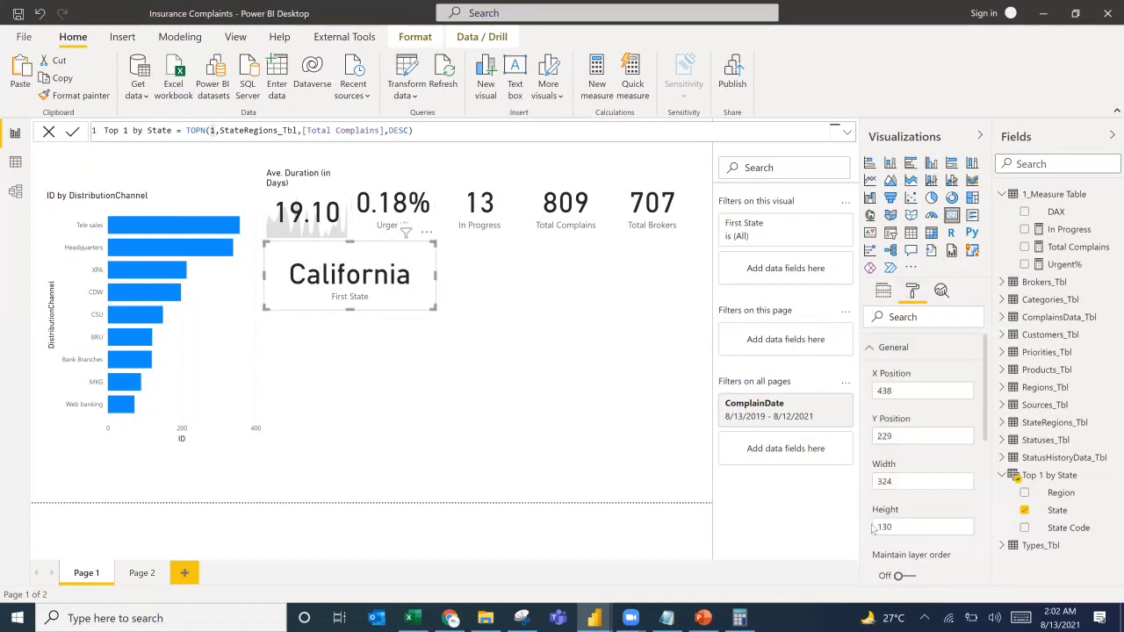
left_click(895, 527)
type("137")
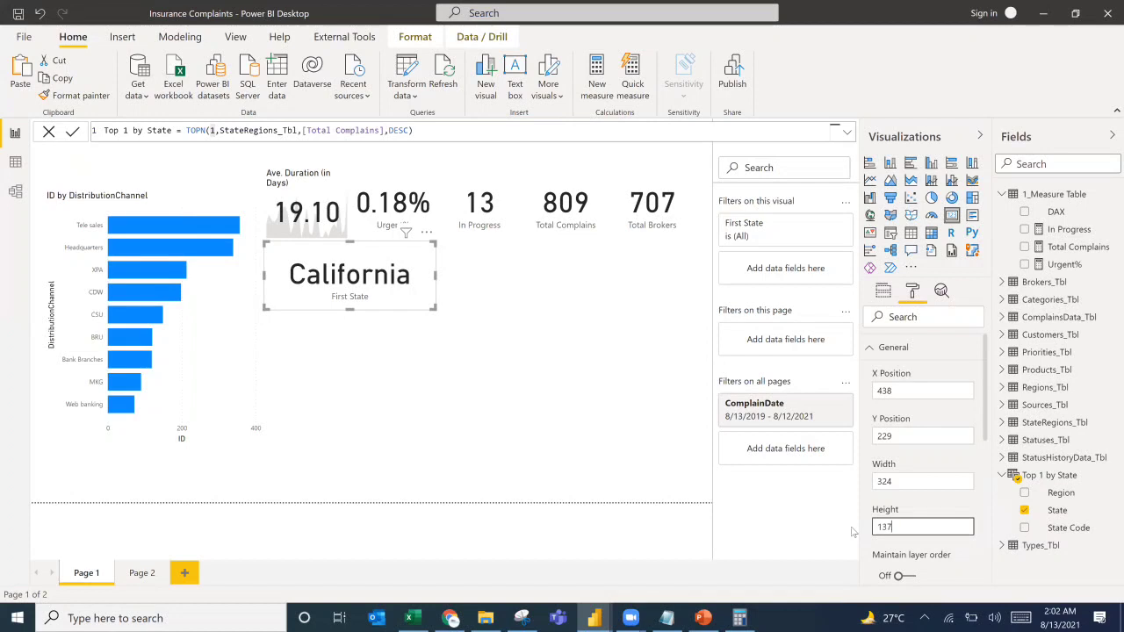
left_click(885, 349)
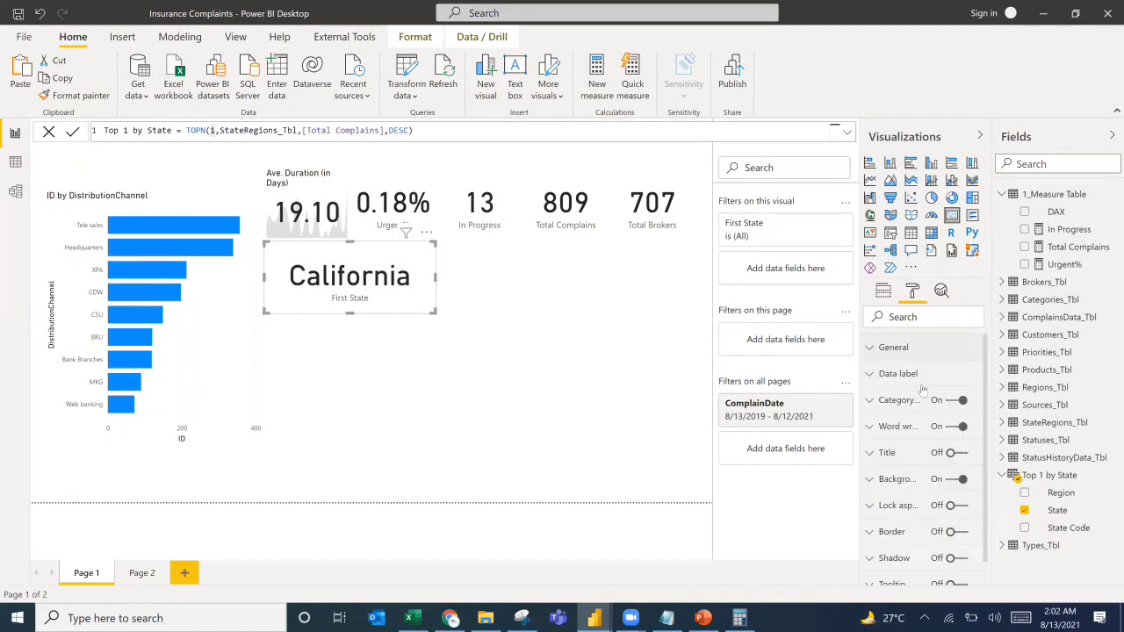
left_click(955, 401)
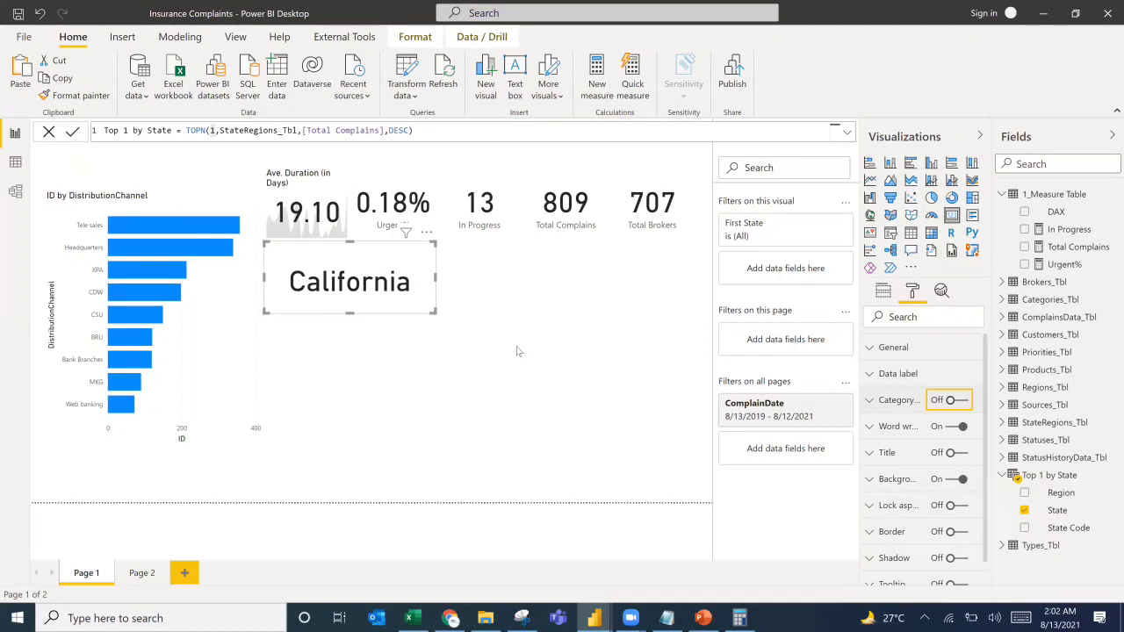
left_click(955, 401)
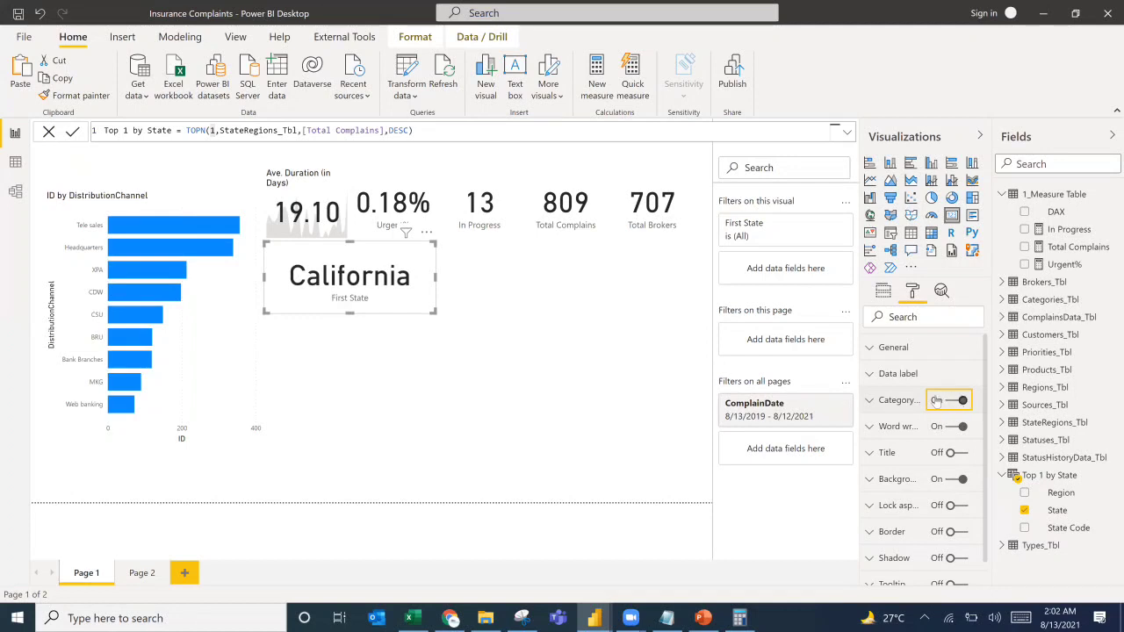
left_click(883, 292)
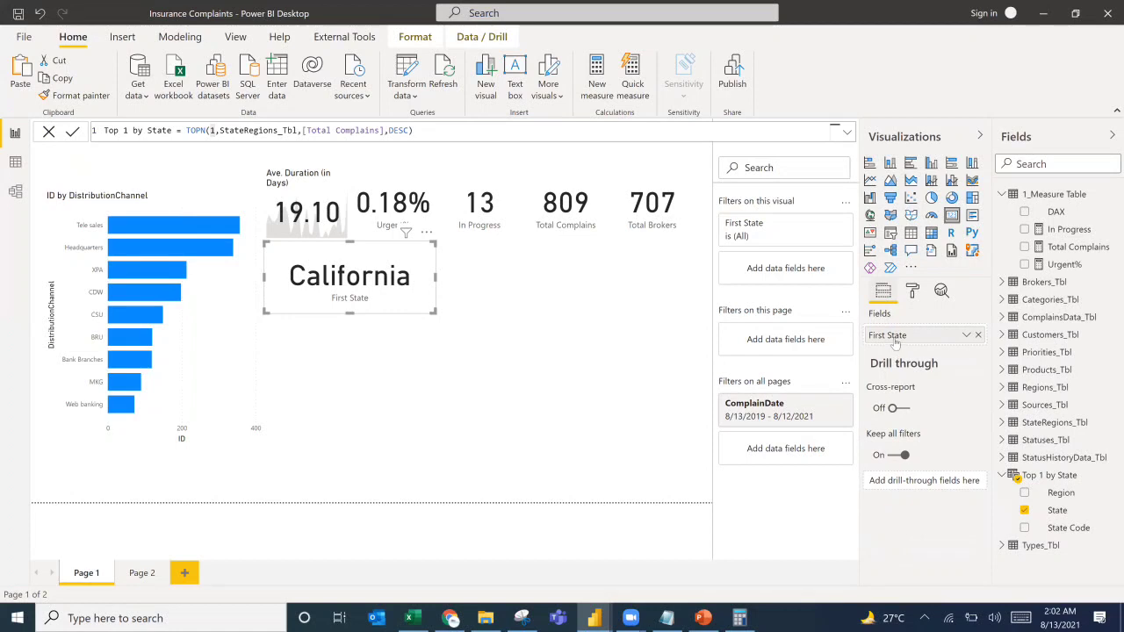
double_click(894, 336)
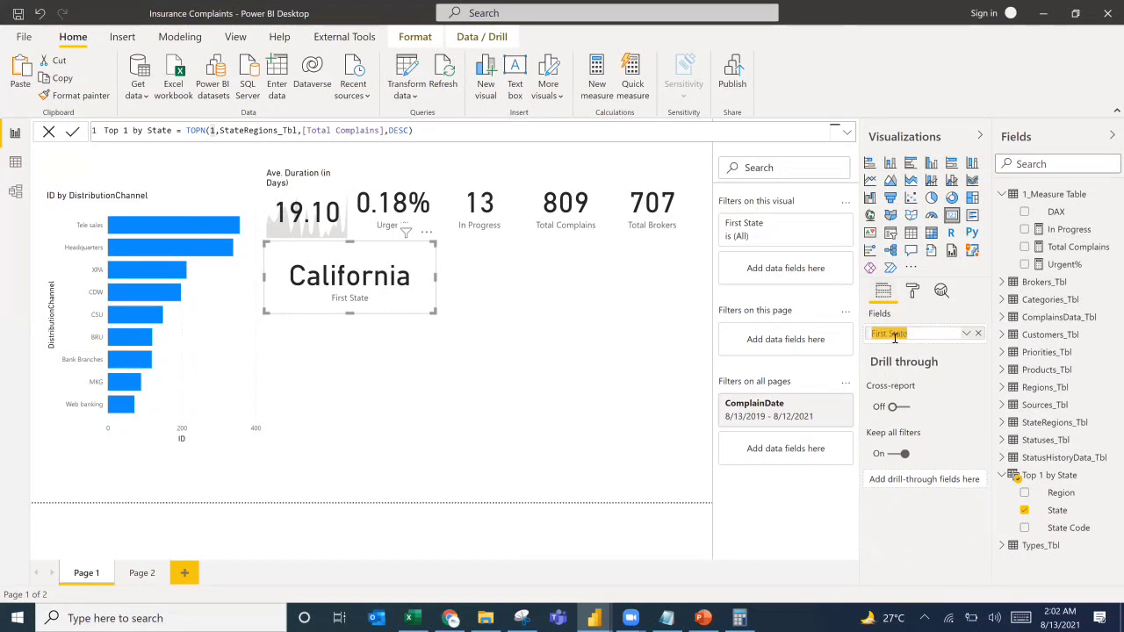
key("BackSpace")
key("Escape")
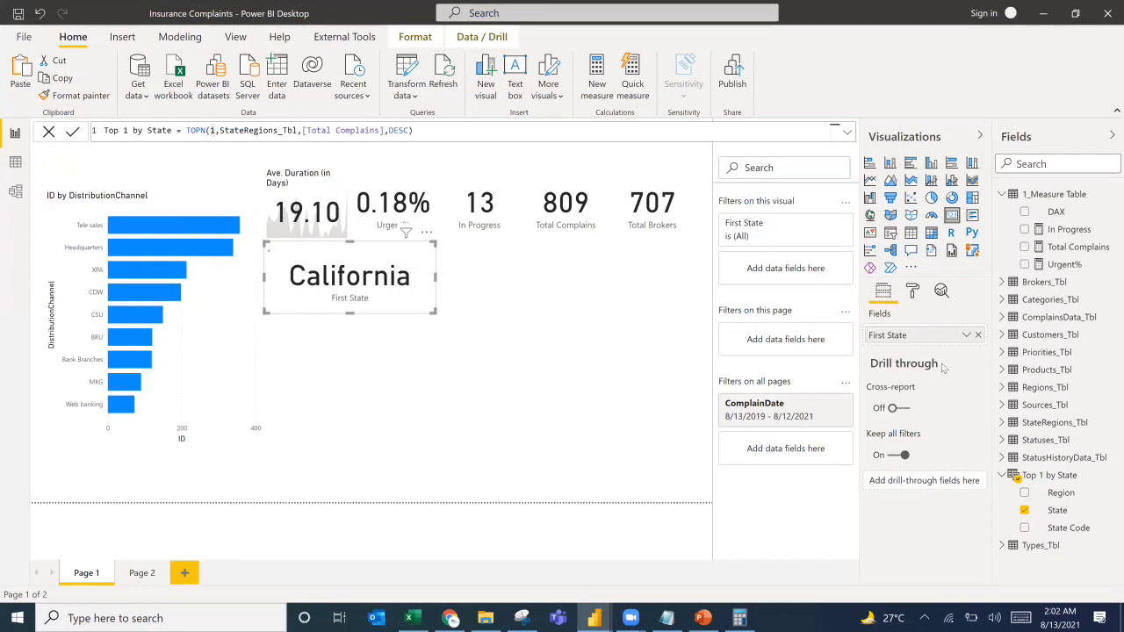
Turn off the category label on the California card.
left_click(913, 289)
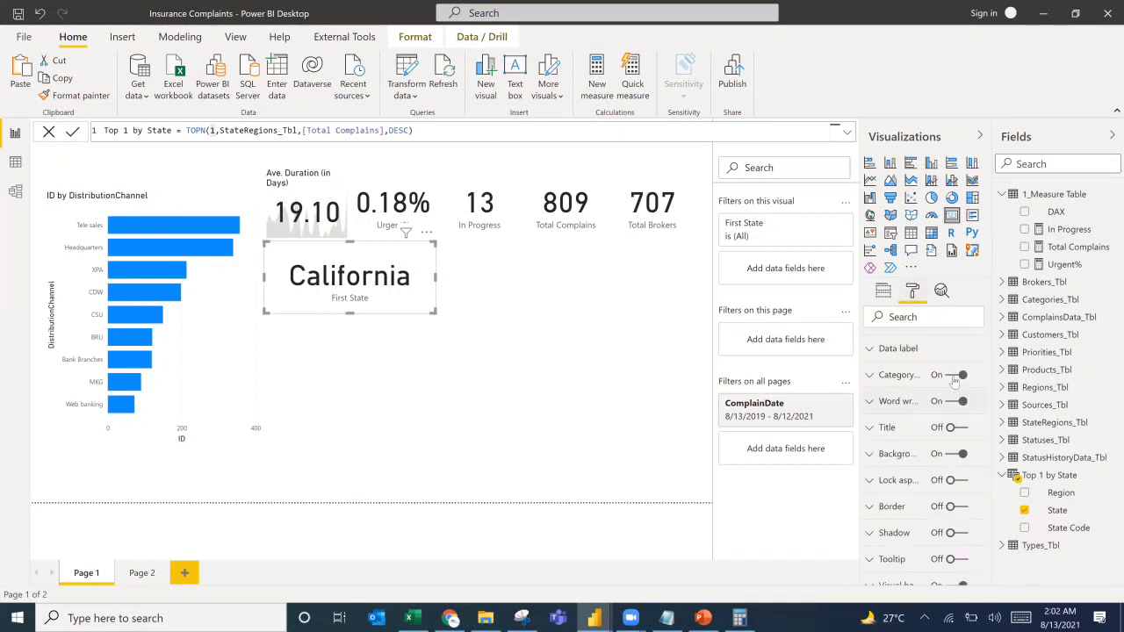
left_click(957, 400)
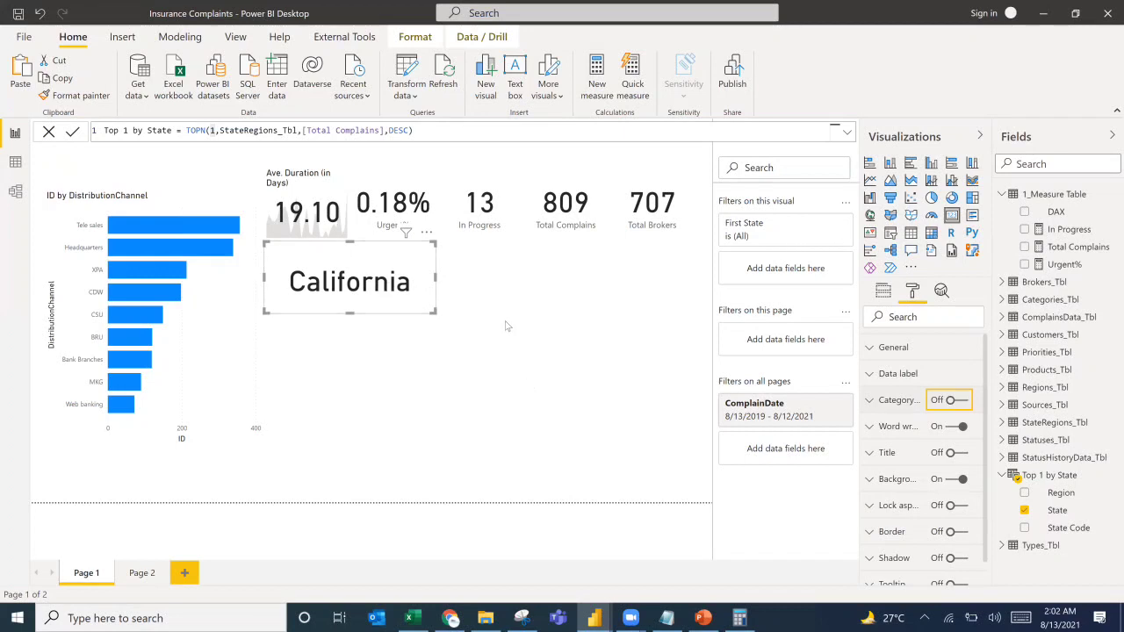
Add another card below the California card and populate it with the Total Complains measure.
left_click(951, 218)
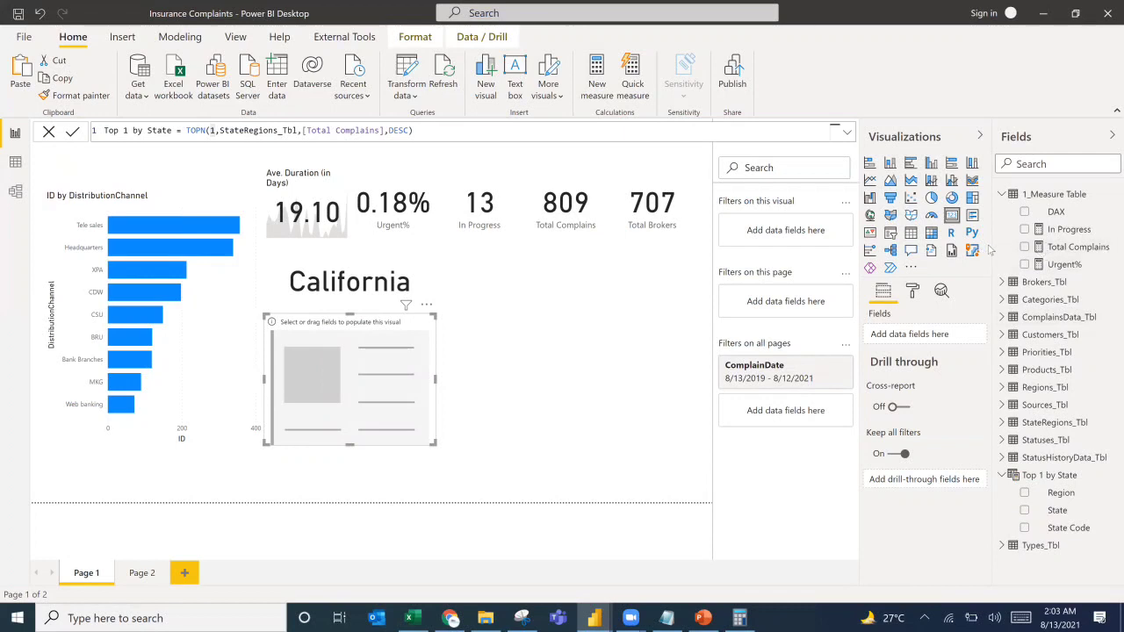
left_click_drag(1054, 252, 910, 344)
left_click_drag(915, 345, 912, 338)
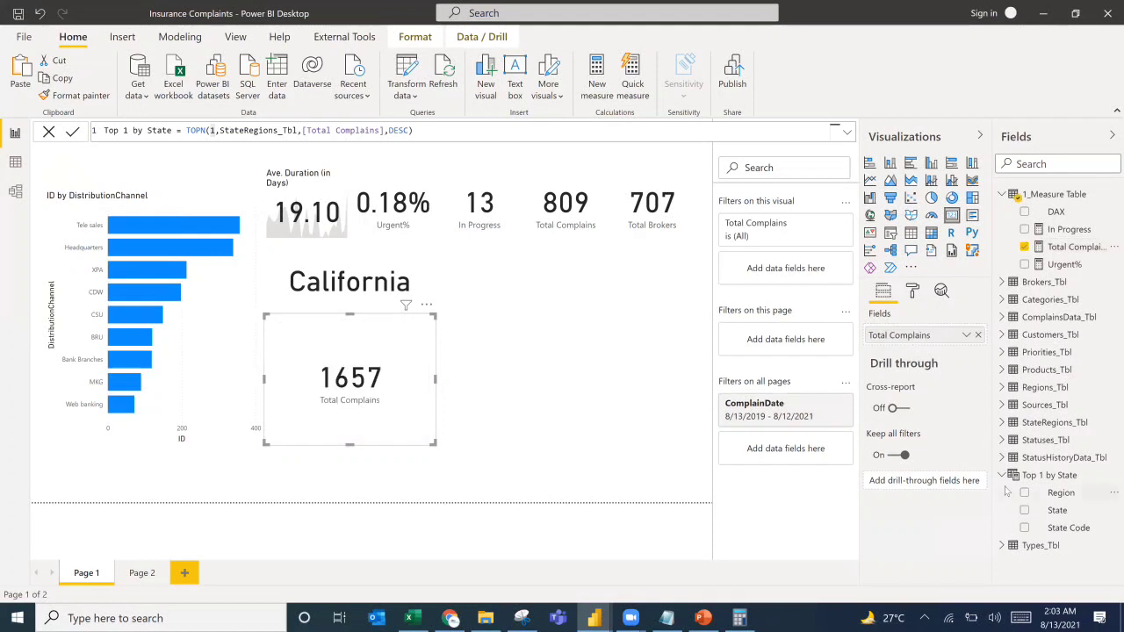
Try filtering the Total Complains card to California using State from the Top 1 by State table, and remove that filter.
left_click_drag(744, 221, 746, 226)
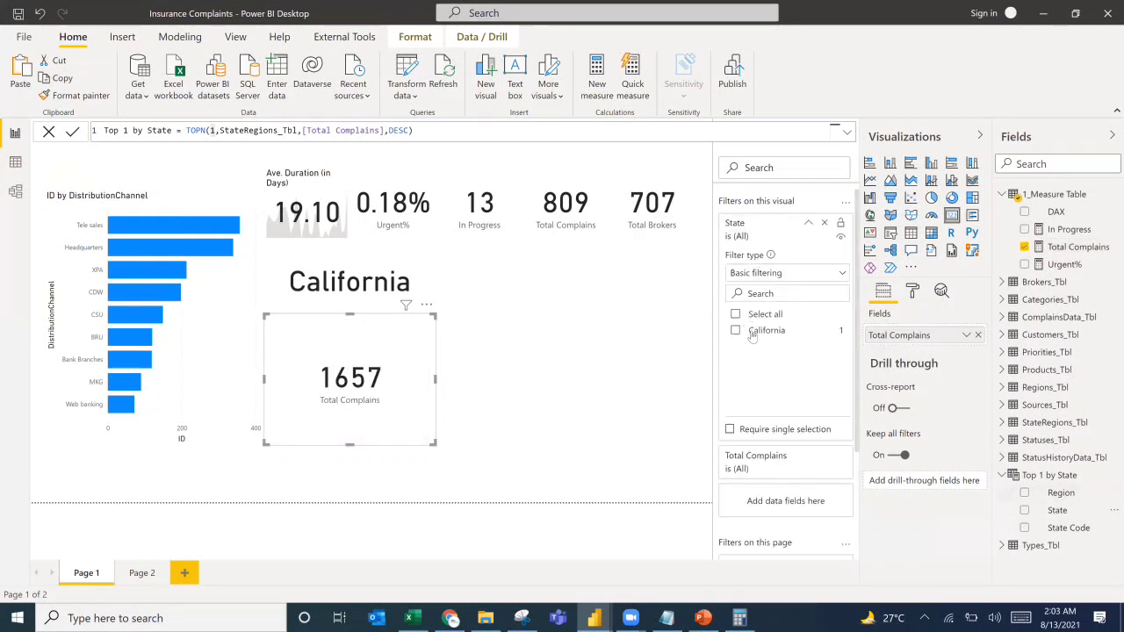
left_click(751, 333)
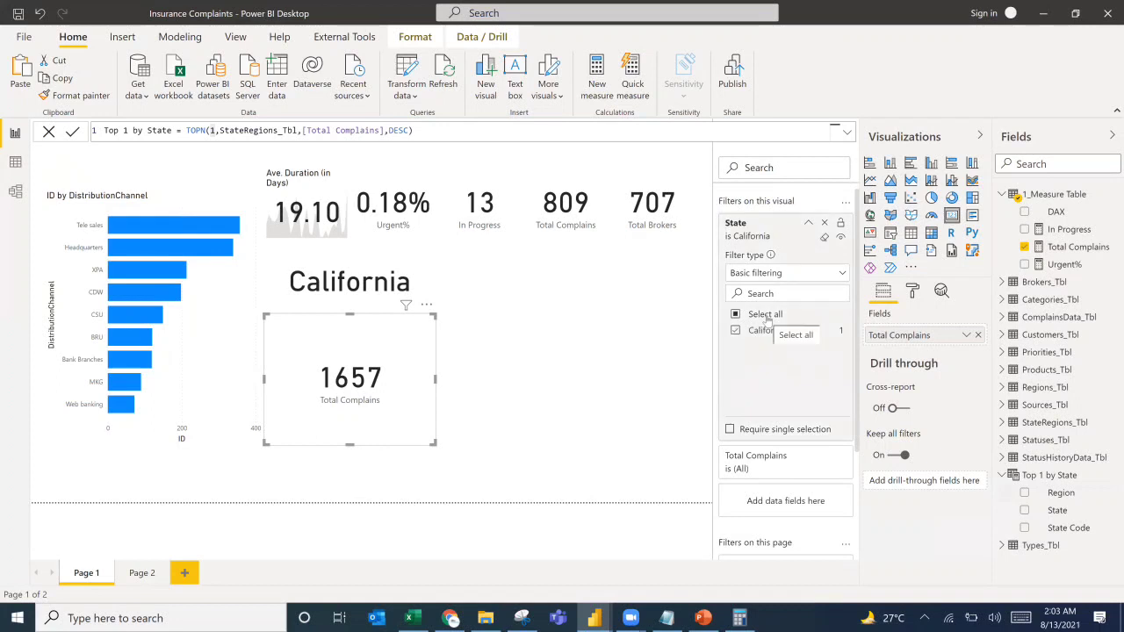
left_click(825, 233)
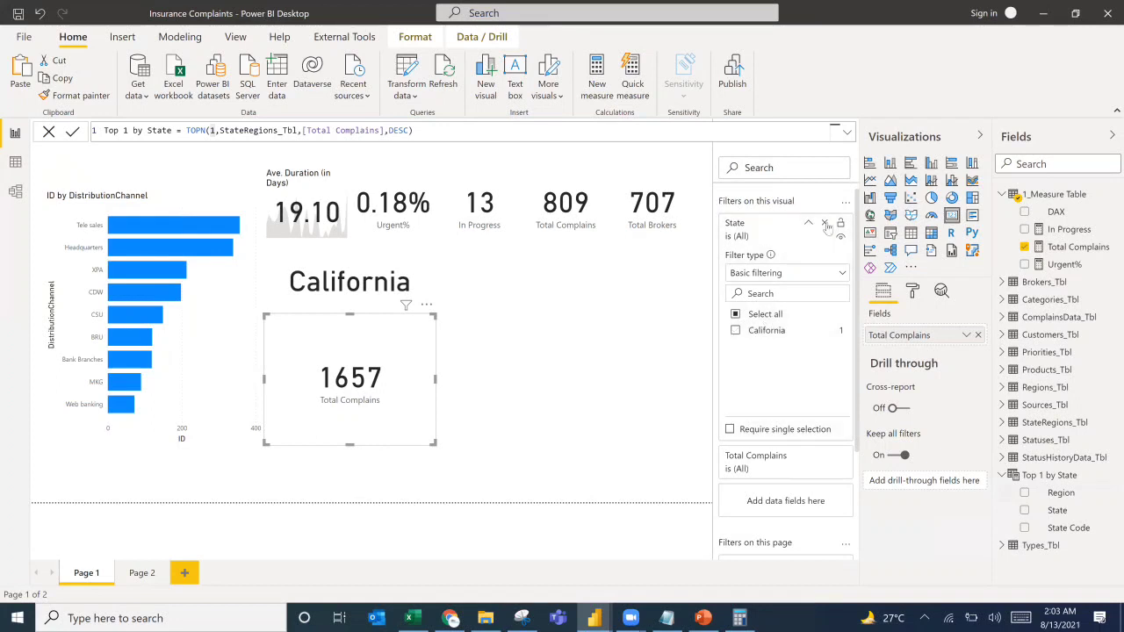
left_click(826, 227)
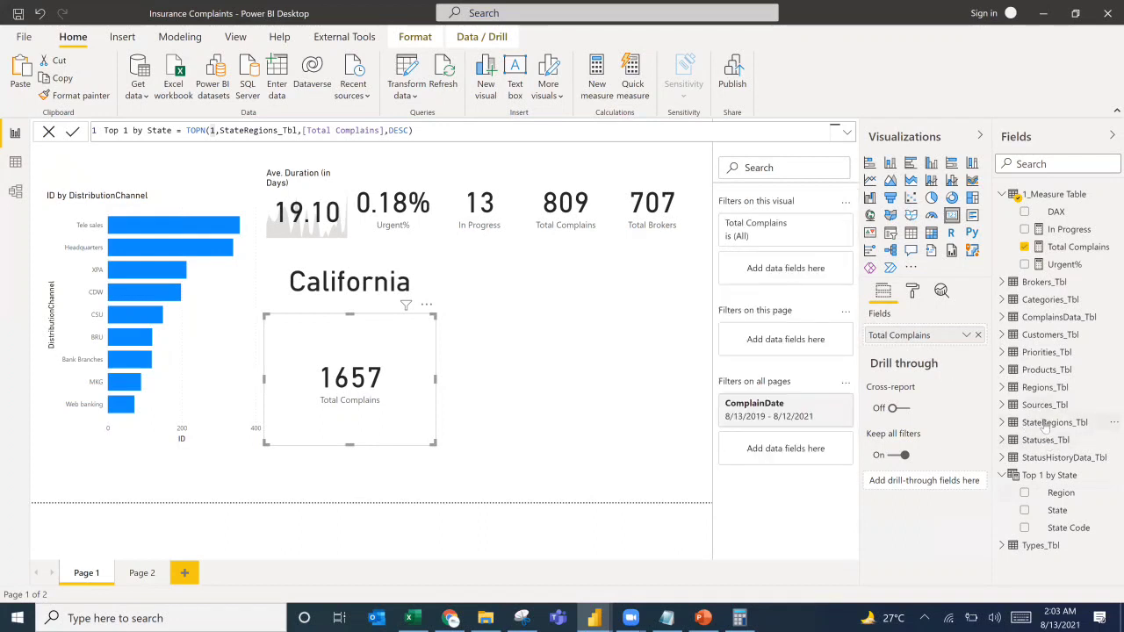
Filter the new Total Complains card to California using the State field from StateRegions_Tbl.
left_click(1049, 423)
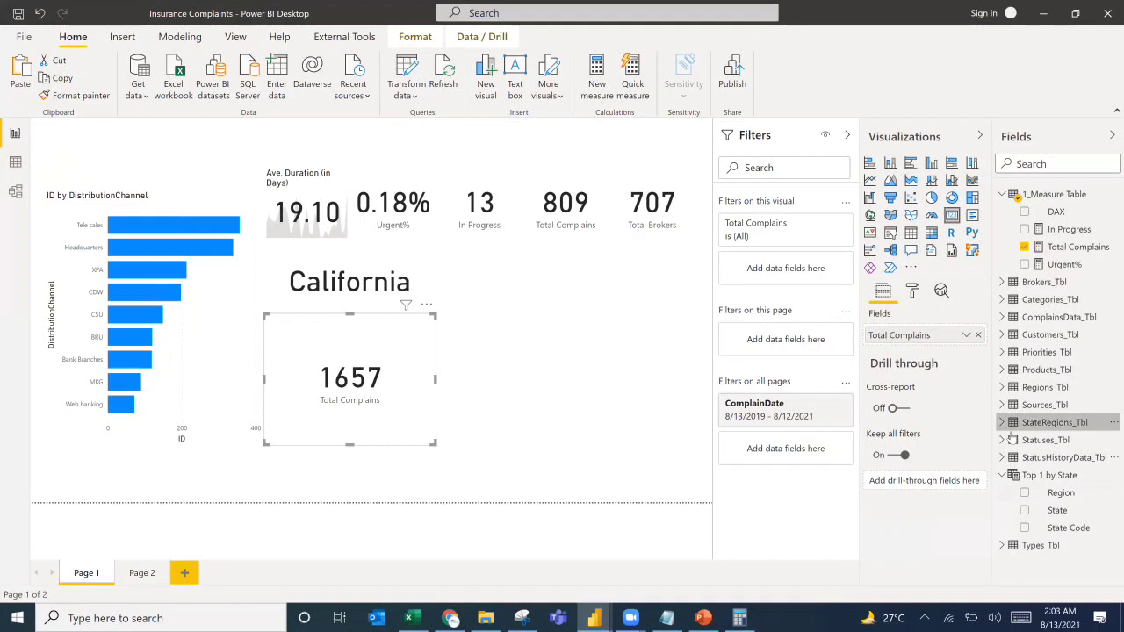
left_click(1001, 422)
left_click_drag(1057, 457, 756, 273)
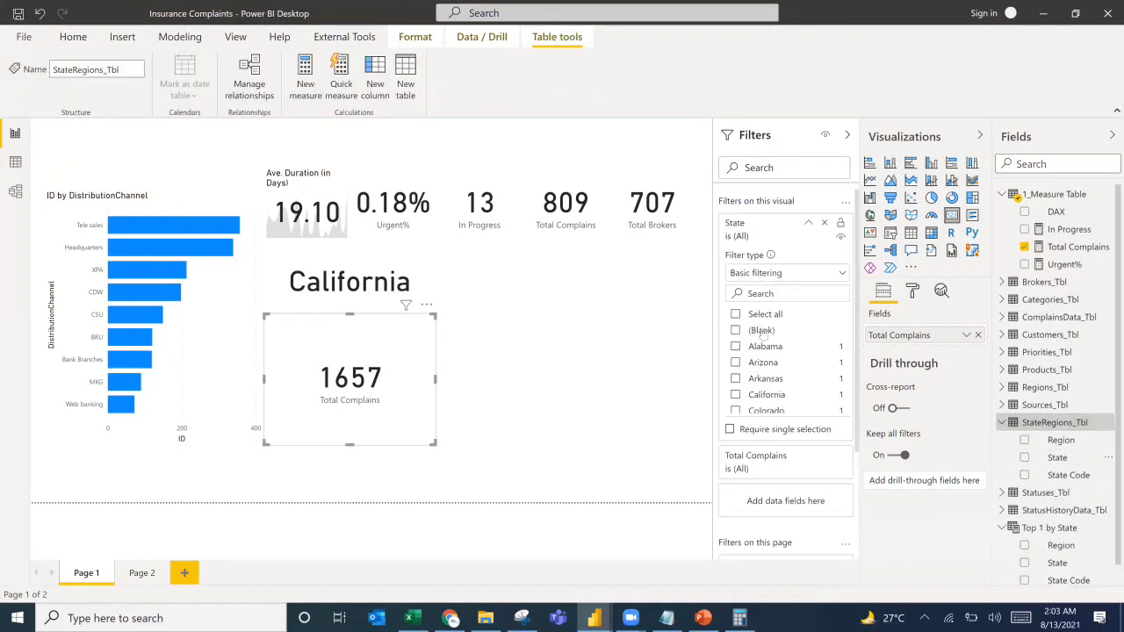
left_click(760, 396)
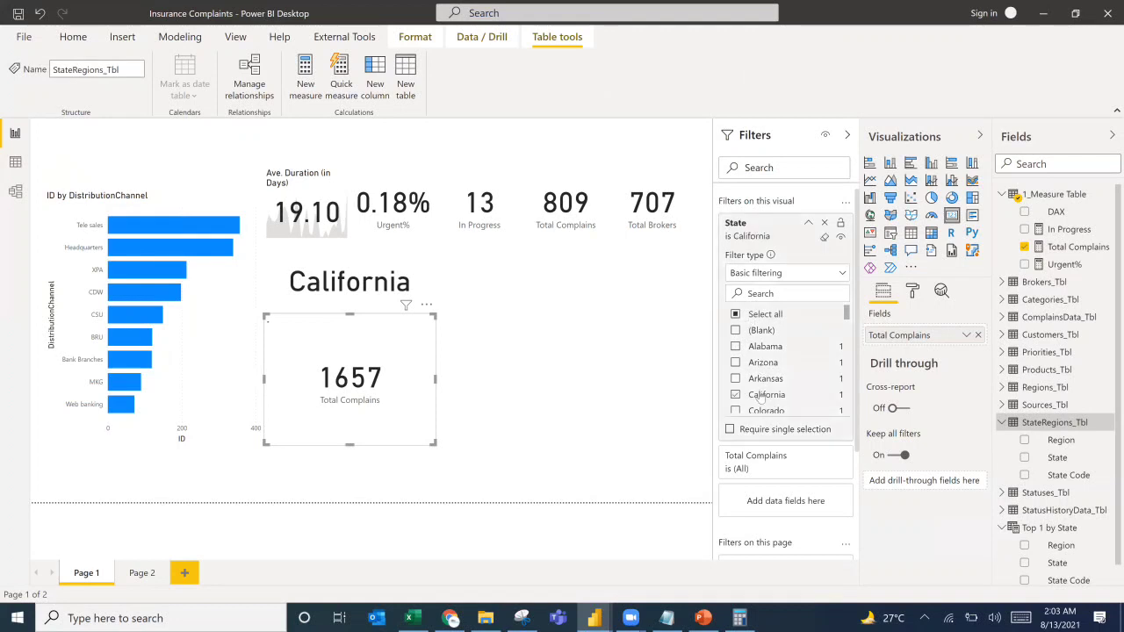
left_click(807, 222)
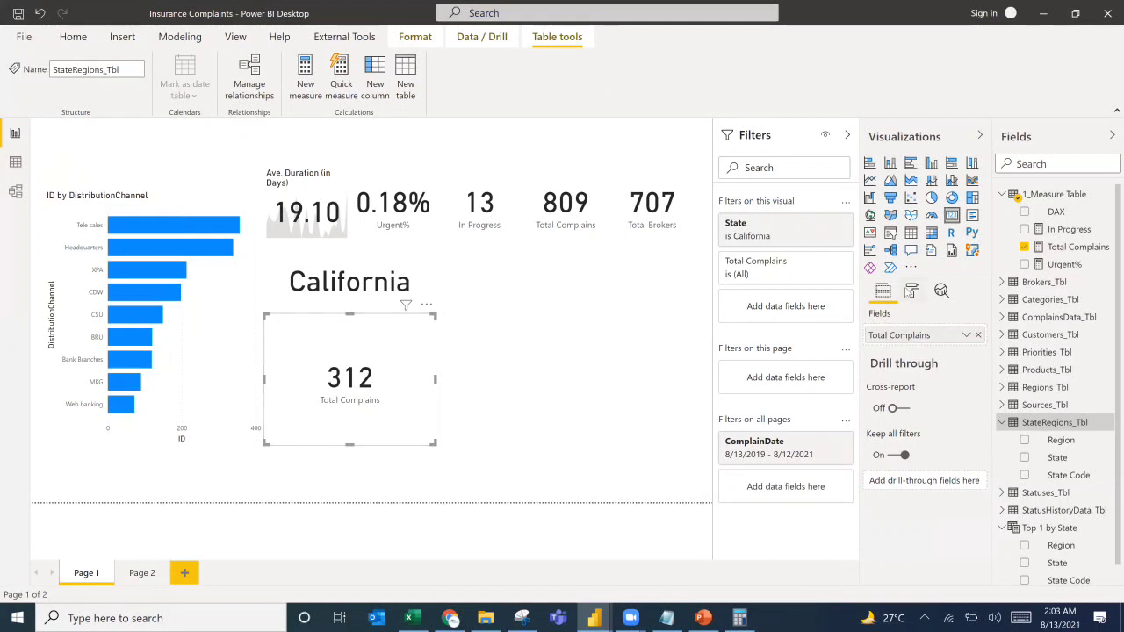
Turn off the category label and background of the California complaints count card and shorten it to fit the number.
left_click(956, 375)
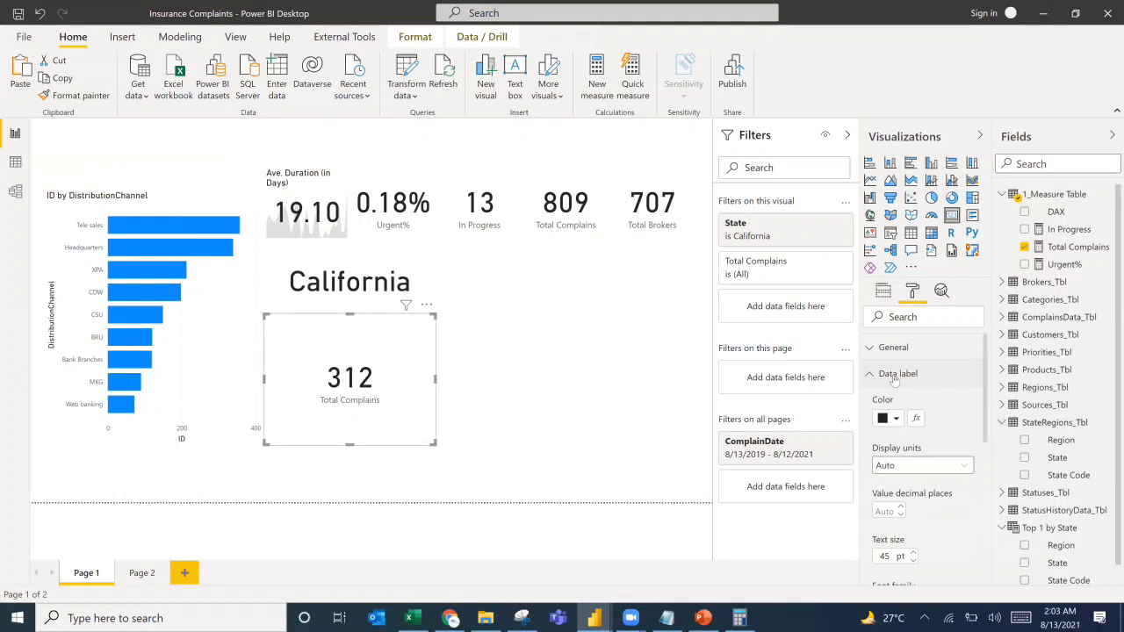
left_click(949, 401)
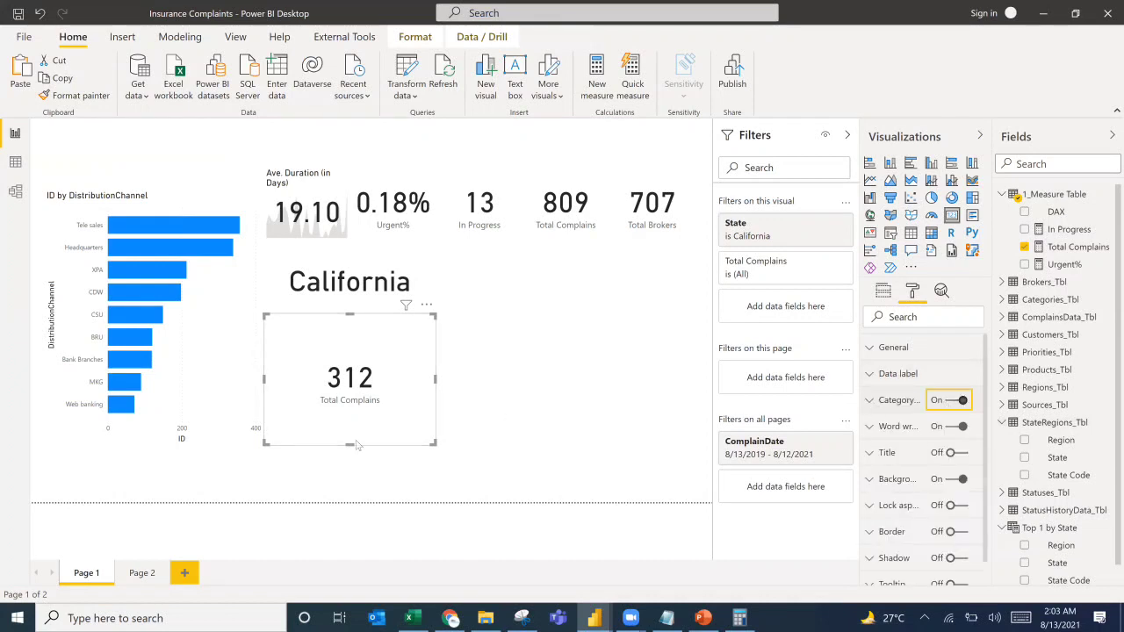
left_click_drag(350, 444, 367, 369)
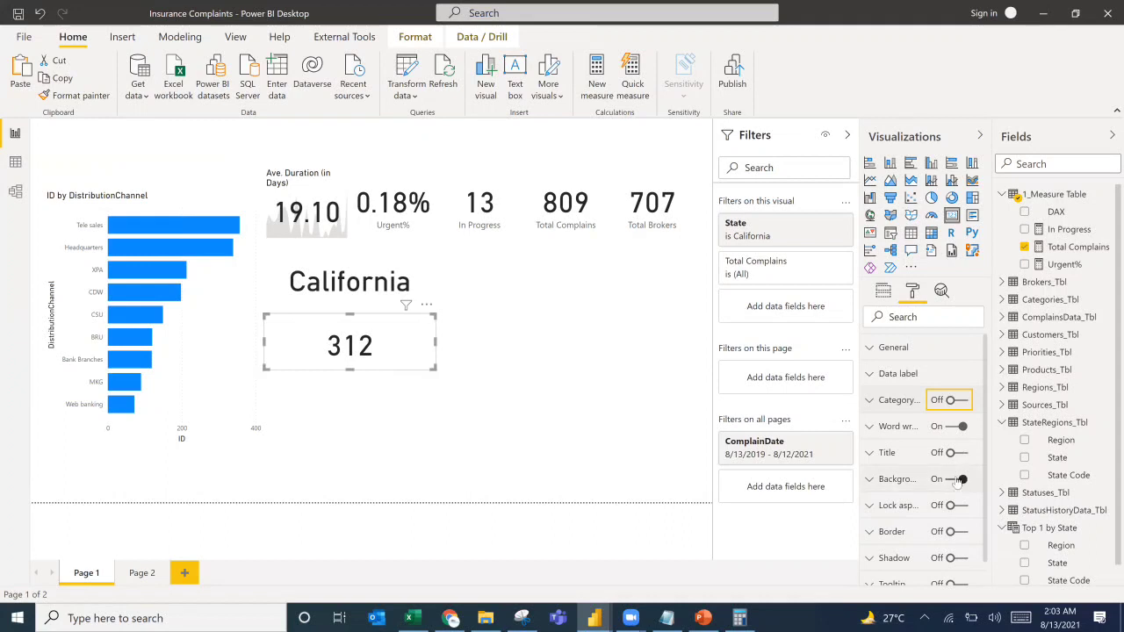
key("space")
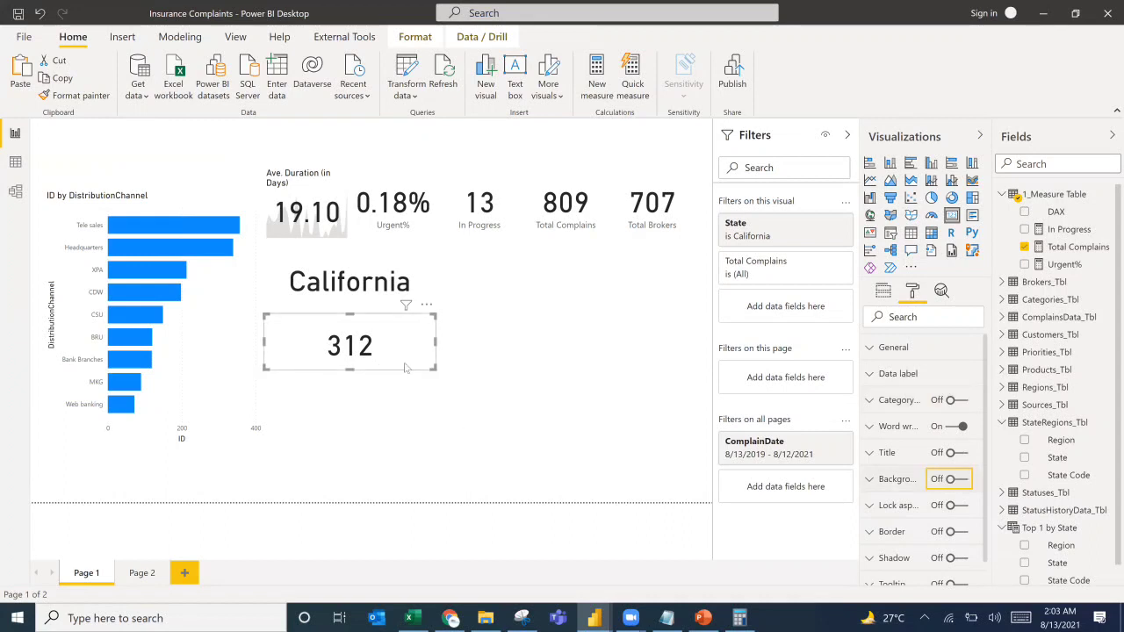
Shrink the California complaints count card and place it directly beneath the state name.
left_click_drag(436, 348, 418, 301)
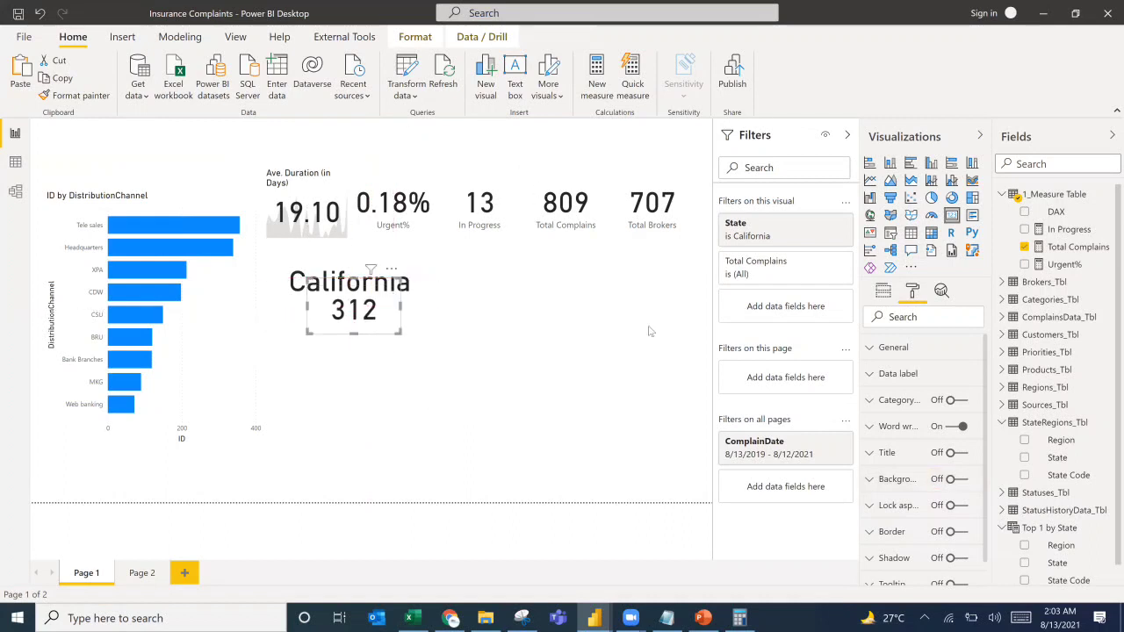
left_click(409, 389)
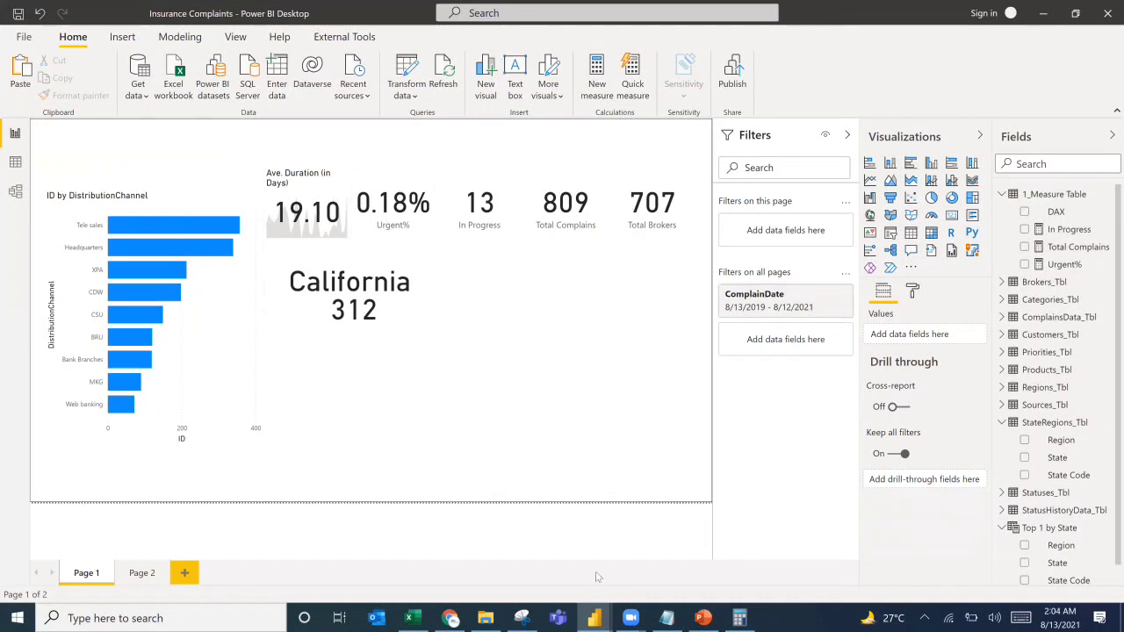
Switch to PowerPoint and copy the hex code of the middle dark square's fill colour.
left_click(703, 618)
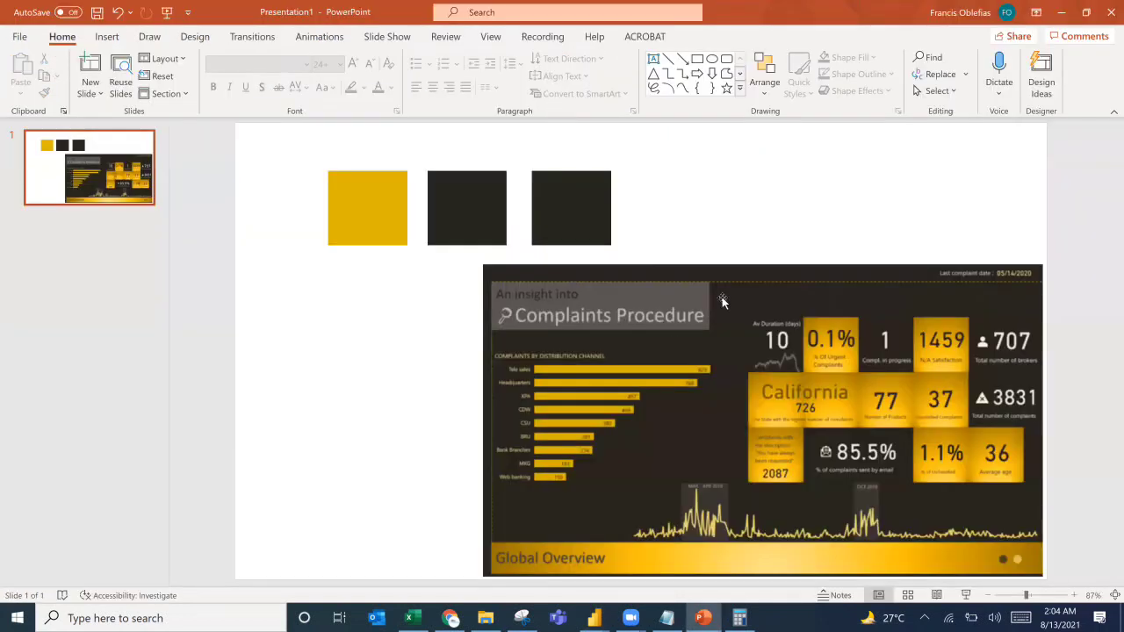
left_click(450, 197)
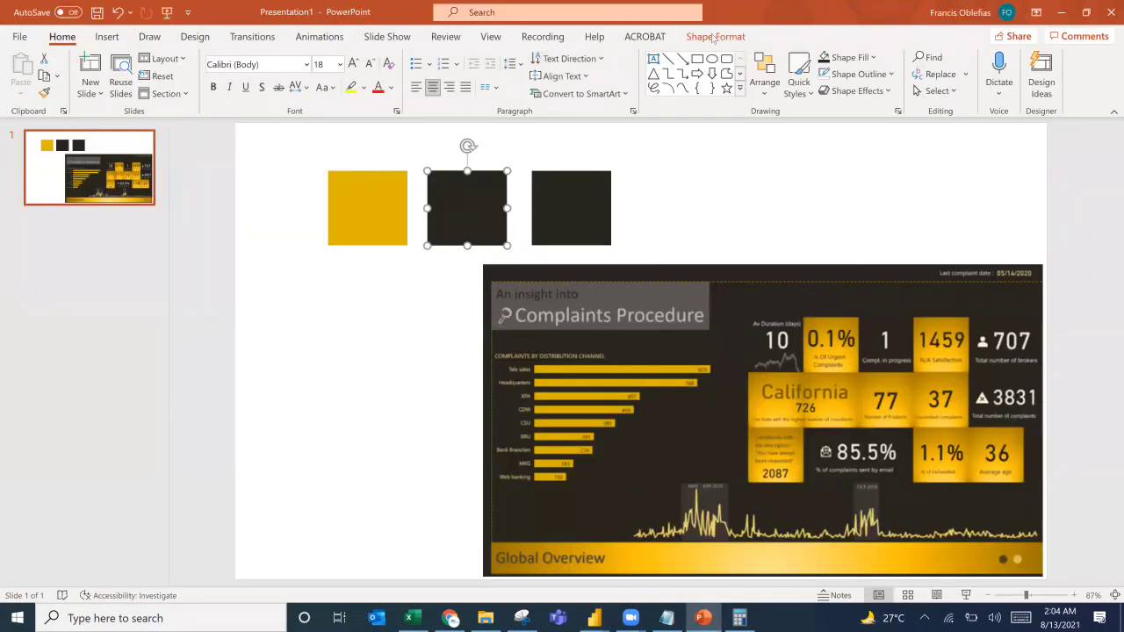
scroll(500, 87, "down", 12)
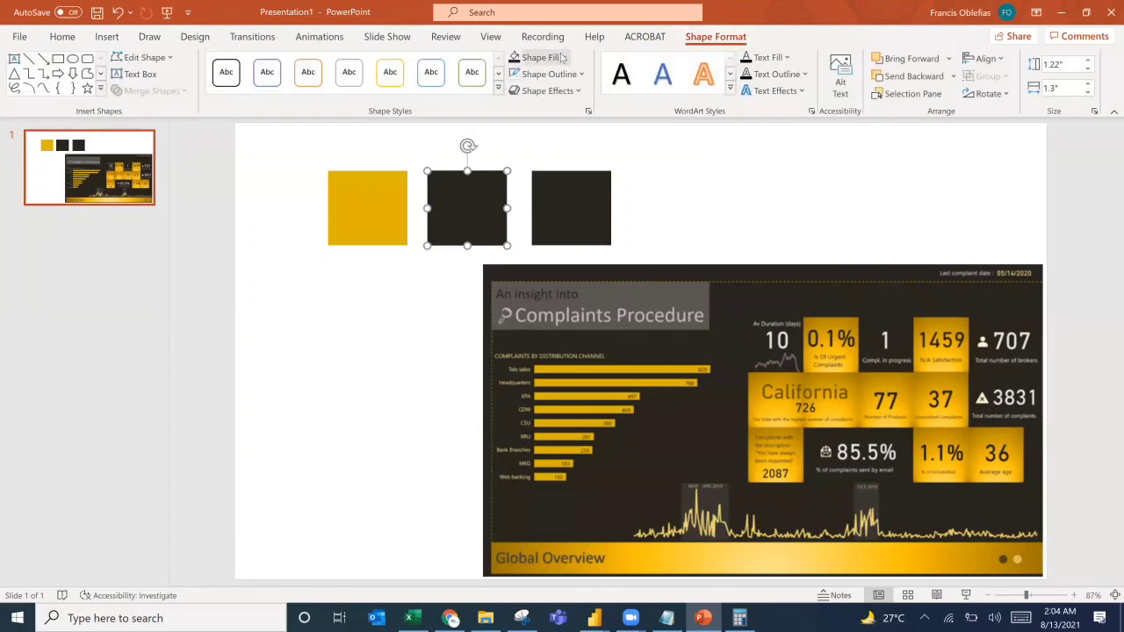
left_click(564, 57)
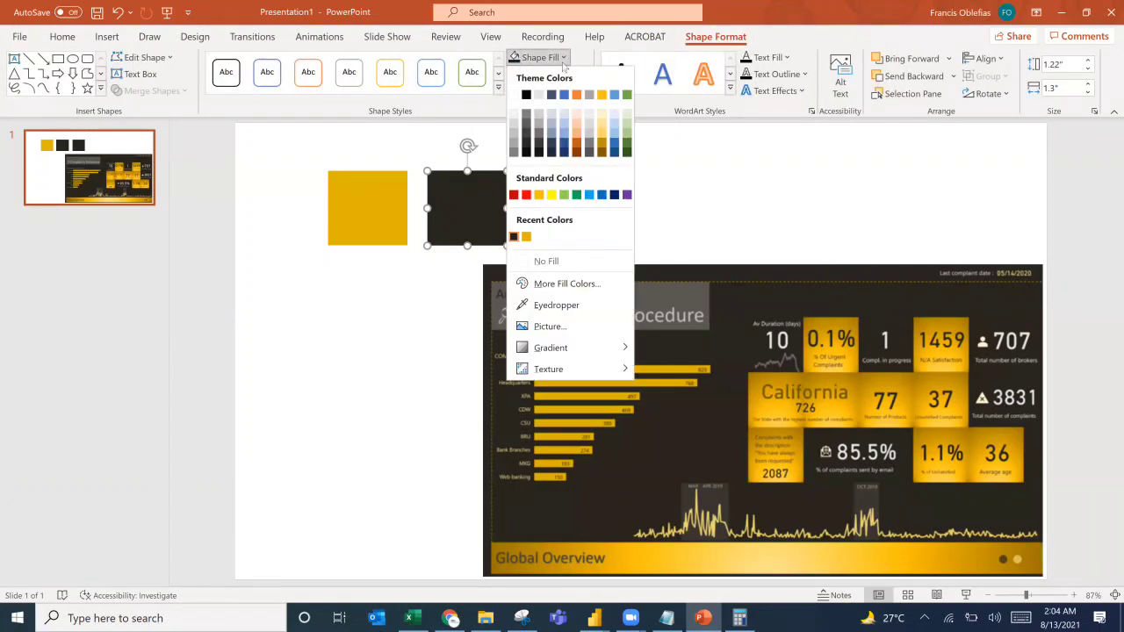
left_click(567, 283)
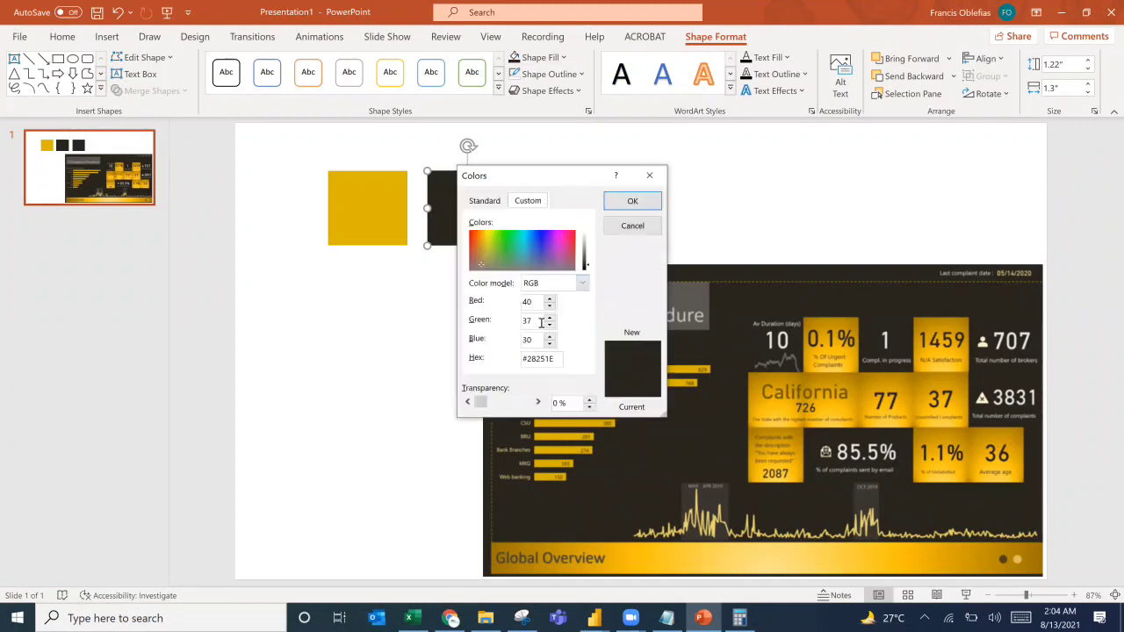
double_click(570, 359)
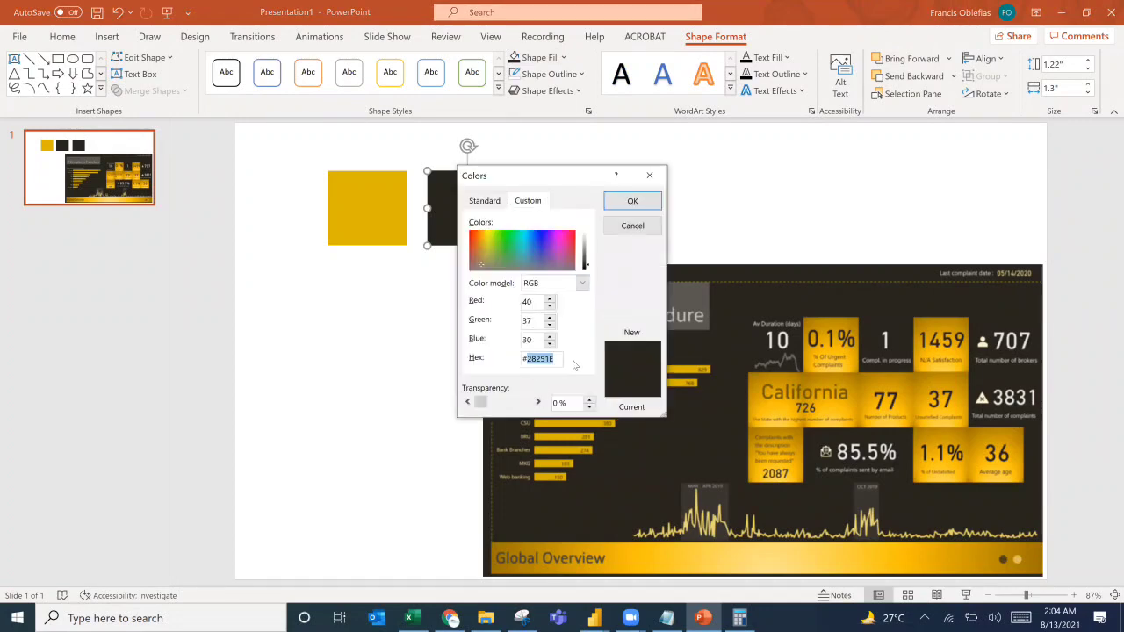
key("Return")
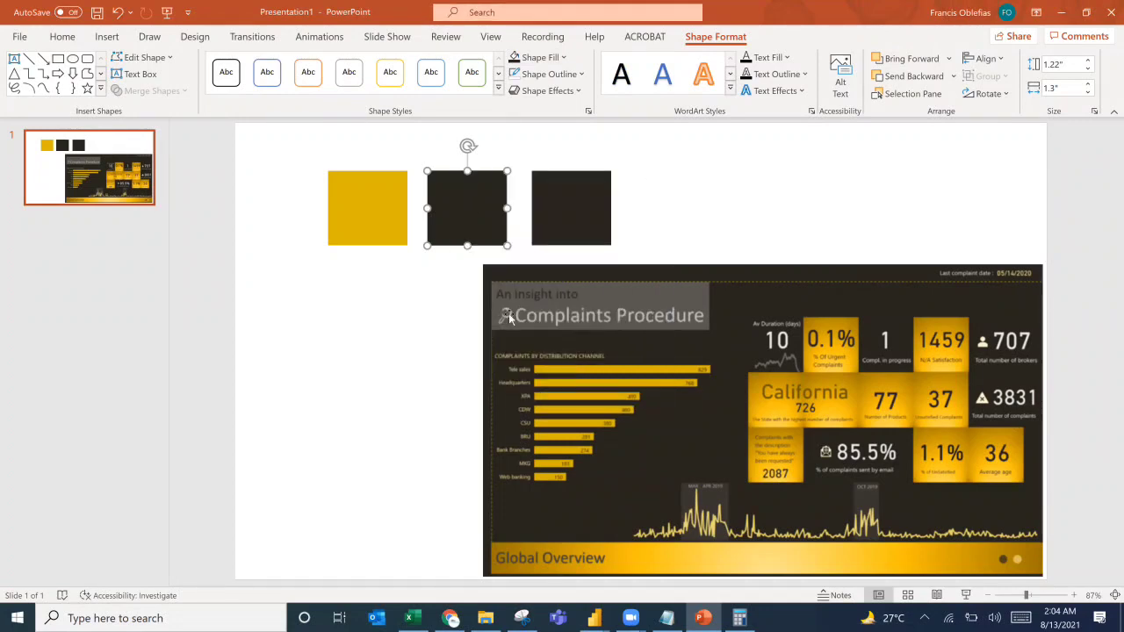
Switch back to Power BI and set the page background colour to #28251E with 79% transparency.
key("alt+Tab")
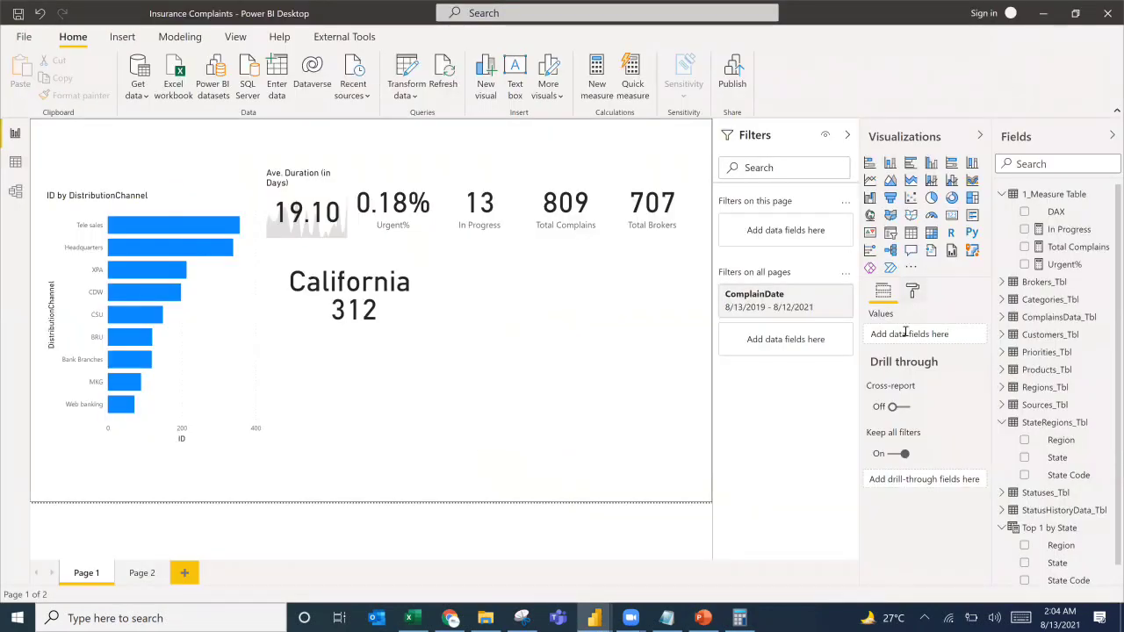
left_click(912, 292)
left_click(890, 449)
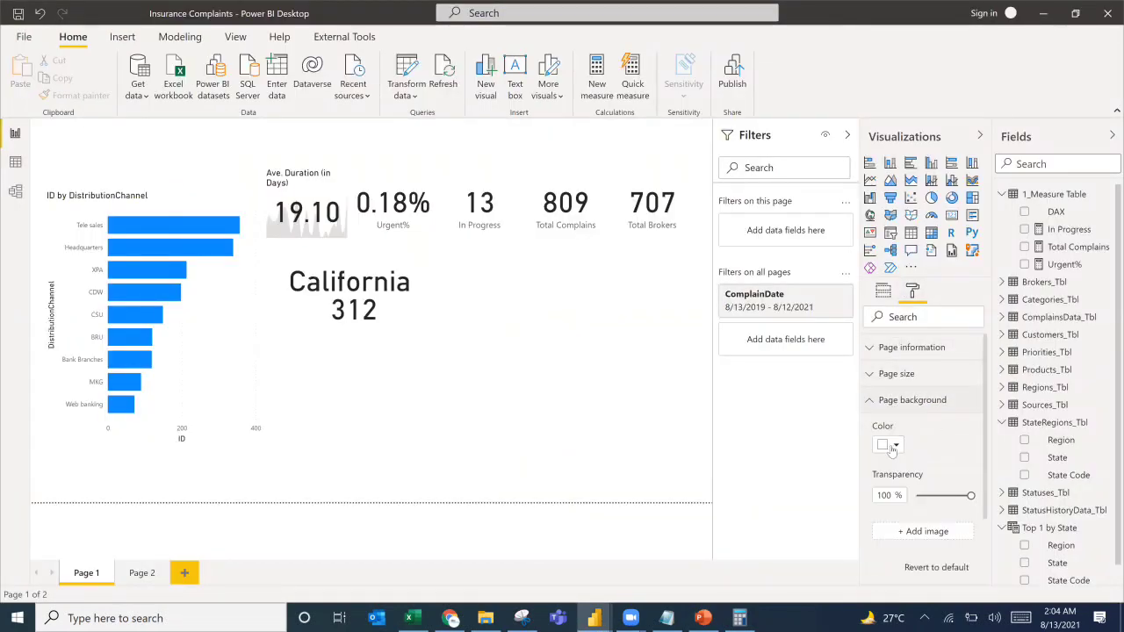
left_click(888, 445)
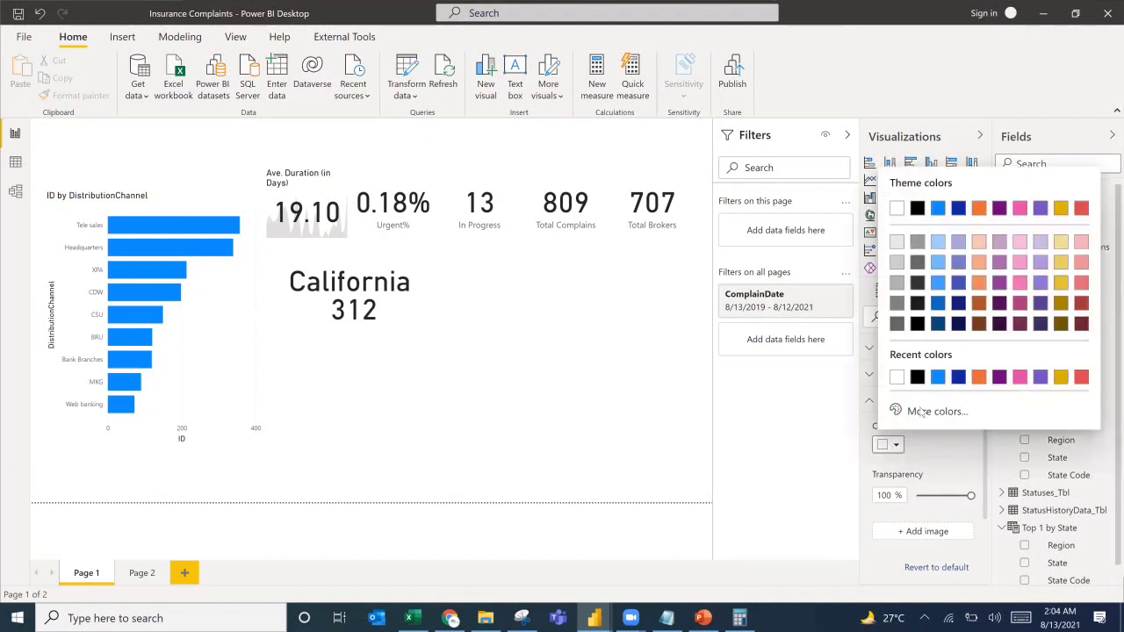
left_click(919, 412)
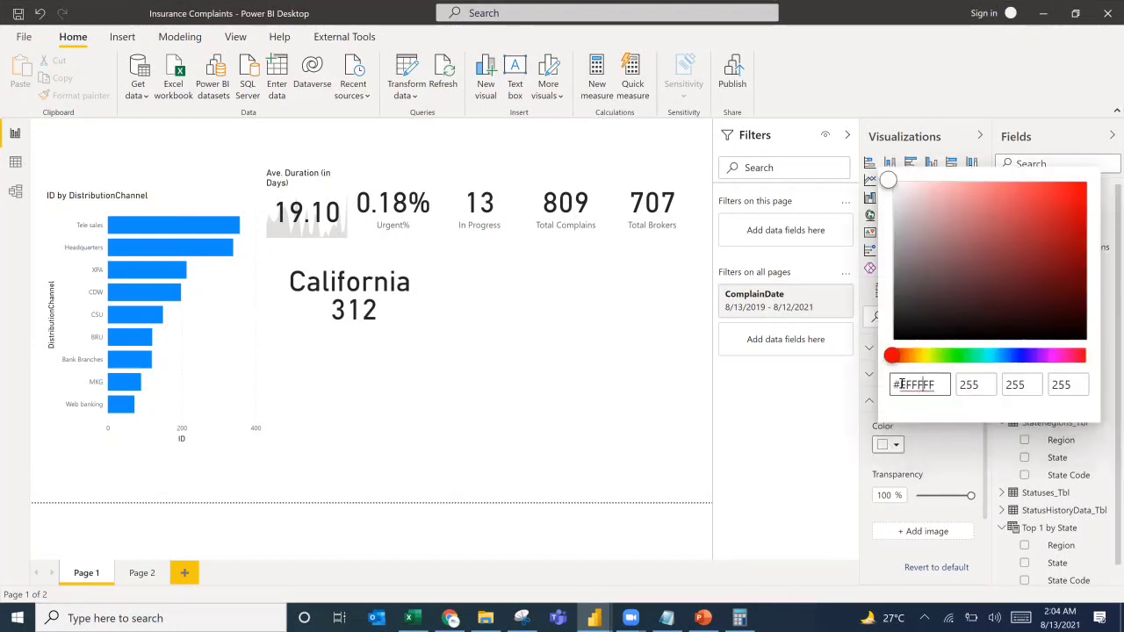
type("28251E")
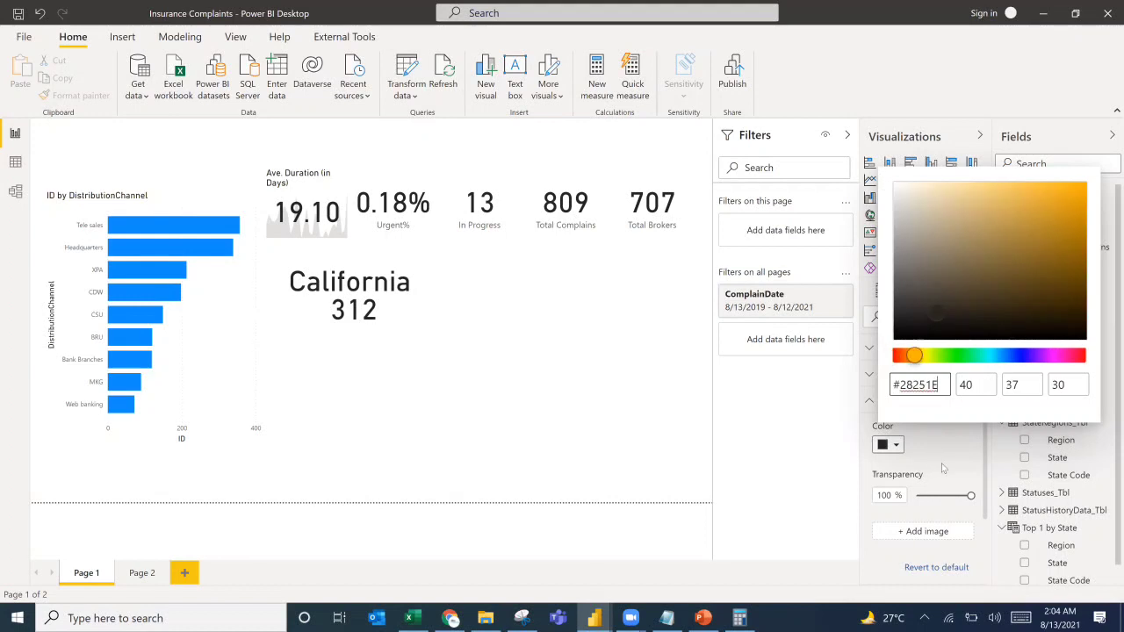
left_click(948, 491)
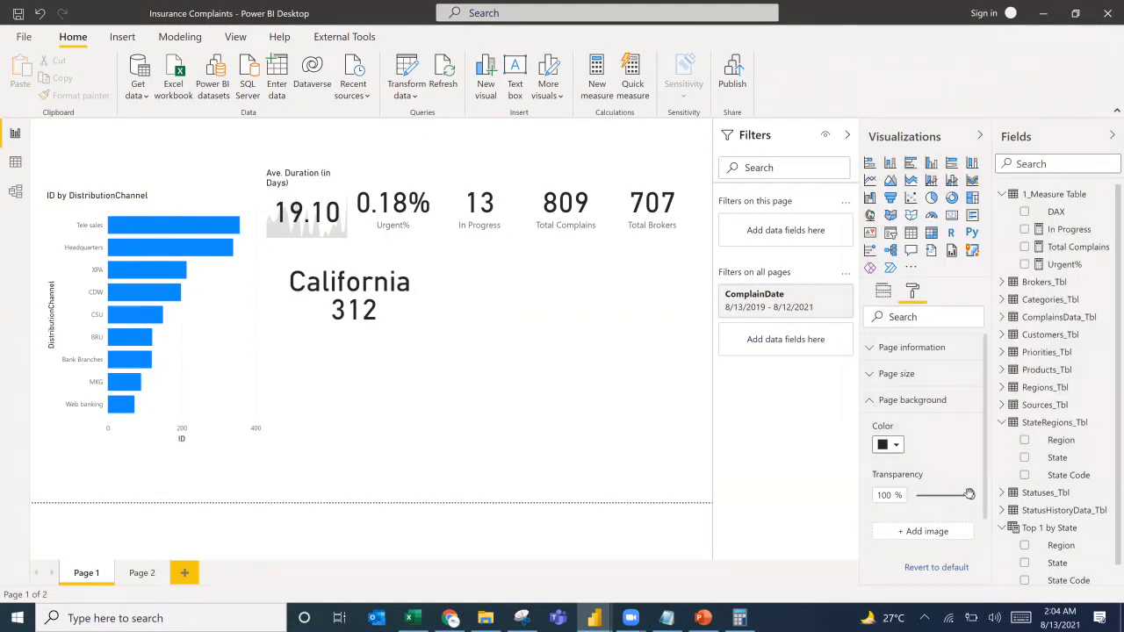
left_click_drag(969, 494, 960, 494)
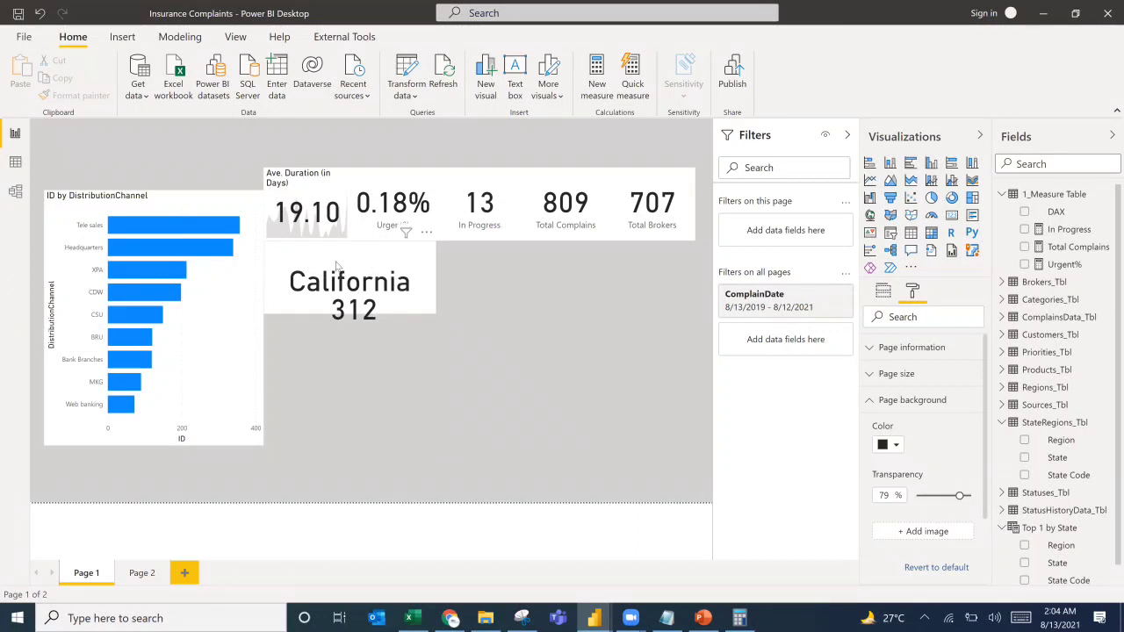
Set the California complaints count's data label to 25 pt and shrink the card to sit centred just below the state name.
left_click(357, 320)
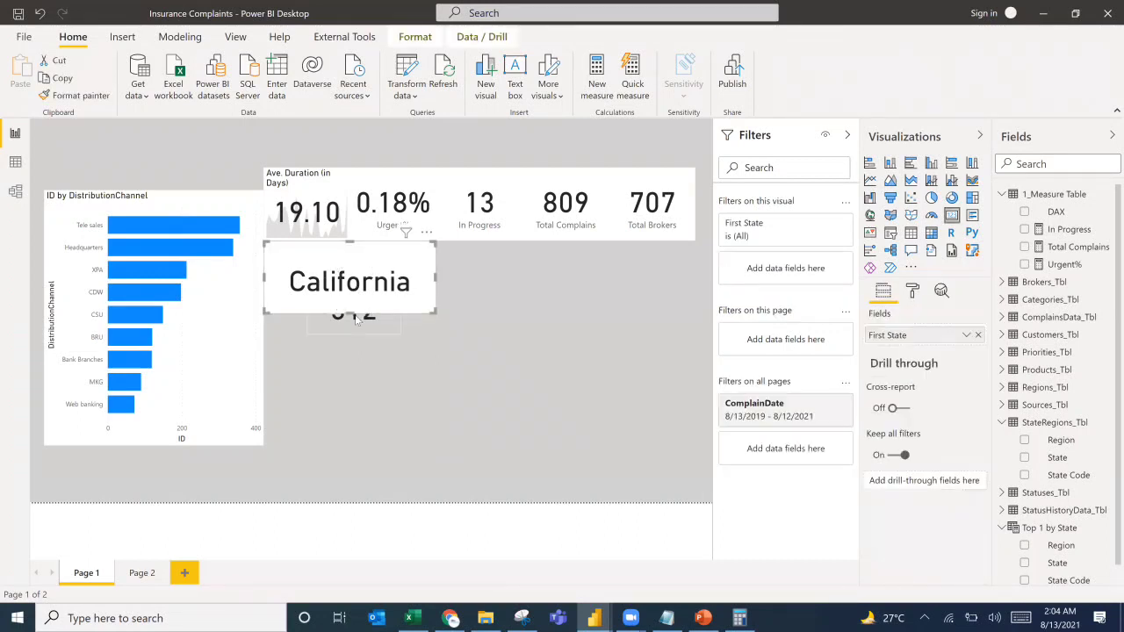
left_click(363, 334)
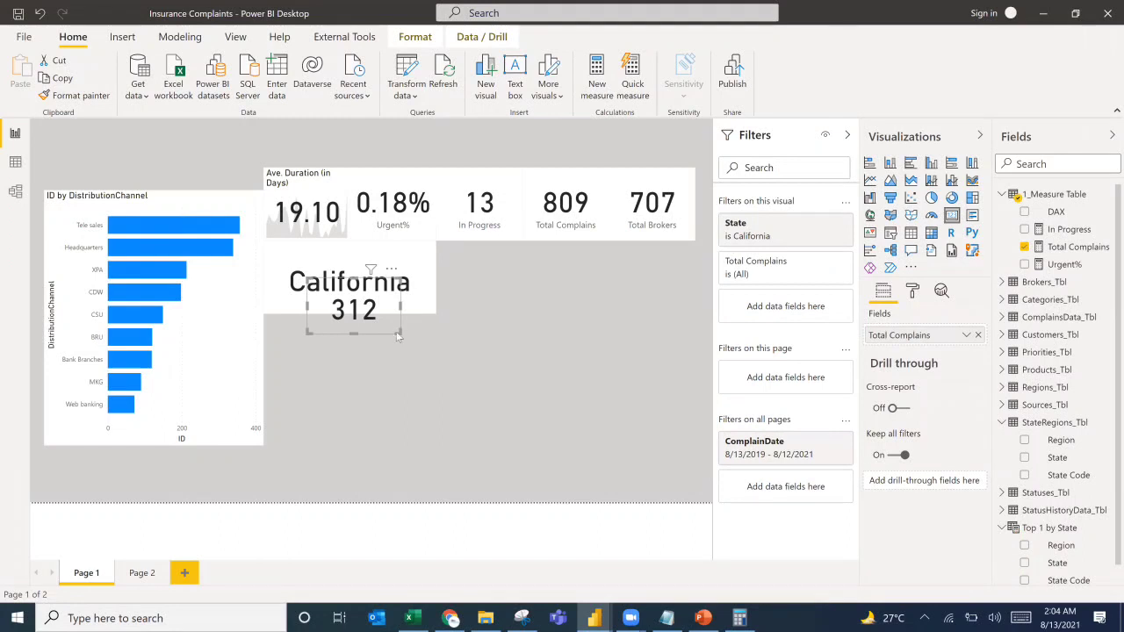
left_click_drag(398, 337, 379, 314)
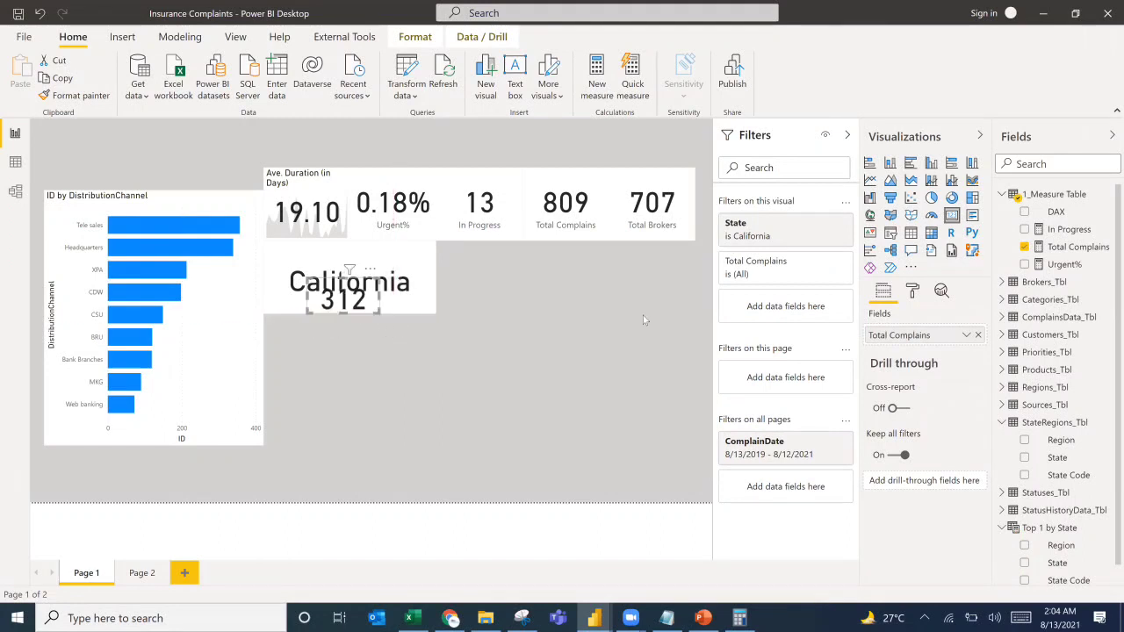
left_click(911, 291)
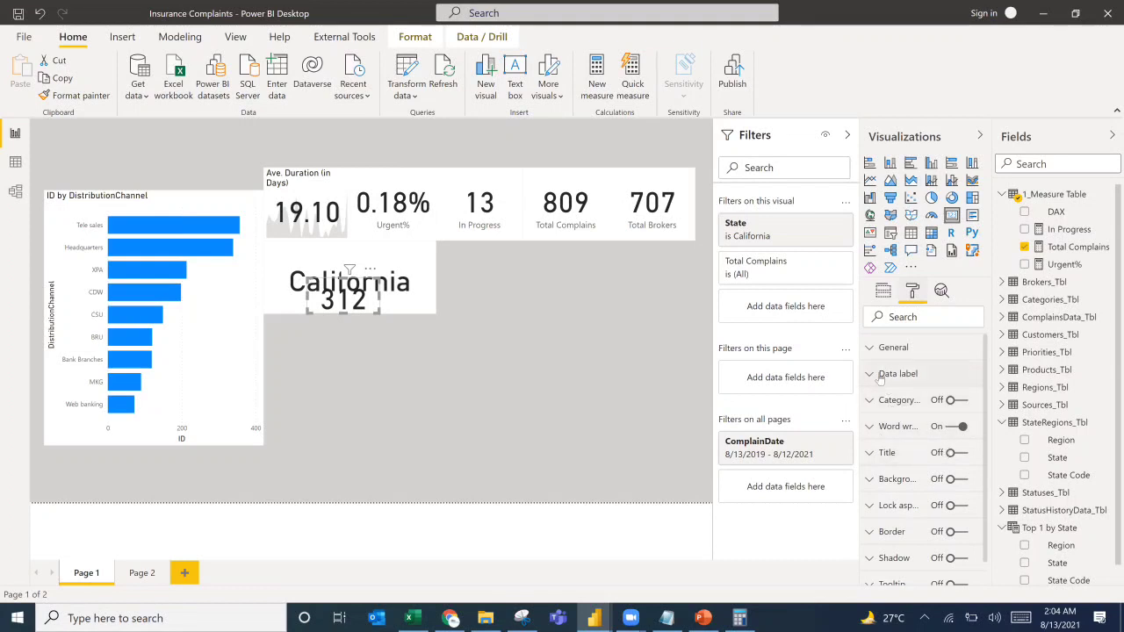
left_click(882, 375)
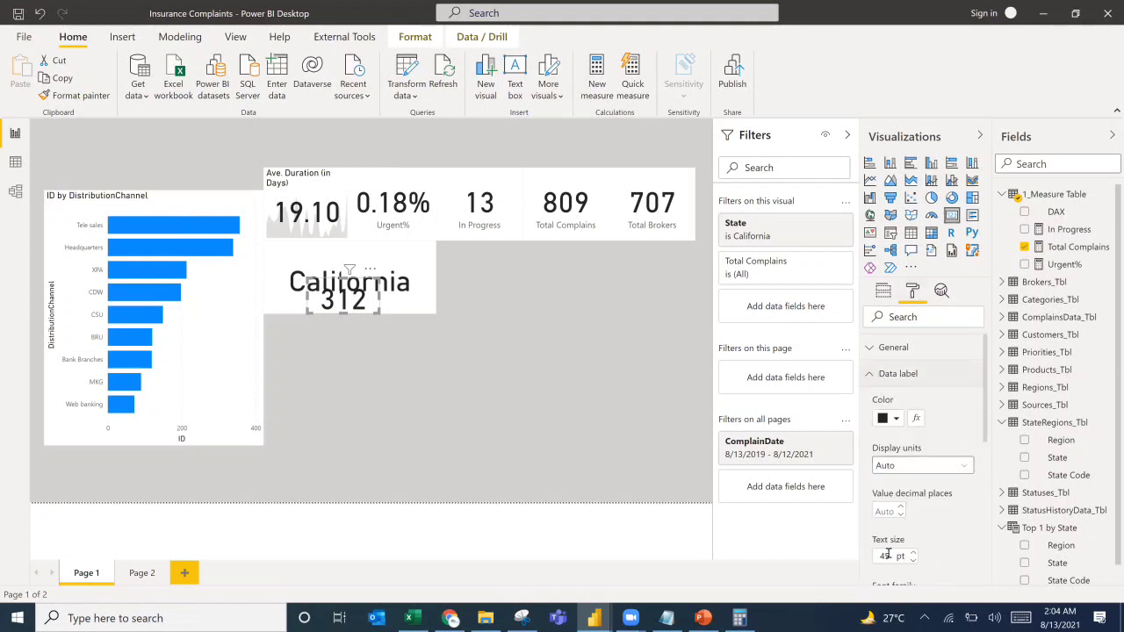
left_click_drag(887, 554, 877, 553)
type("25")
key("Return")
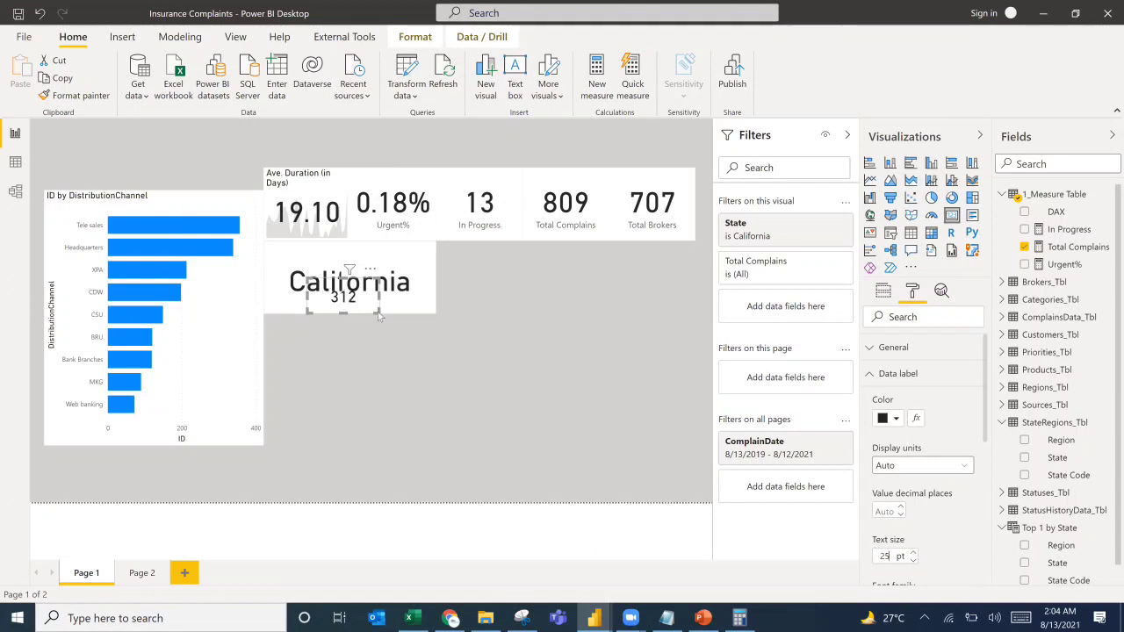
mouse_move(377, 311)
left_mouse_down()
mouse_move(344, 300)
mouse_move(360, 315)
left_mouse_up()
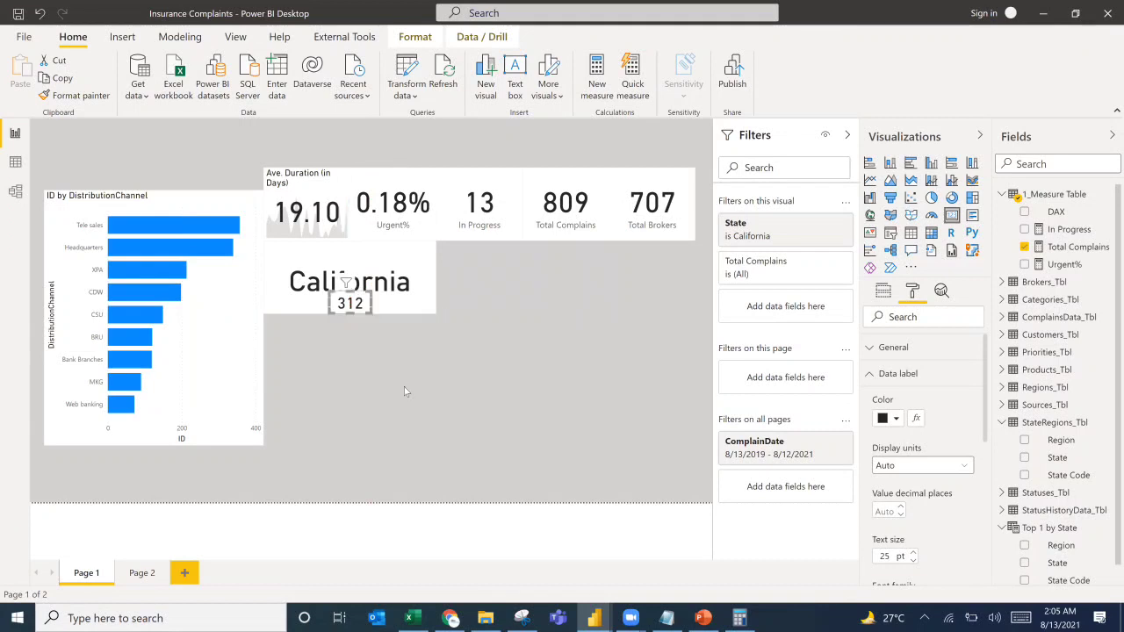
left_click(508, 315)
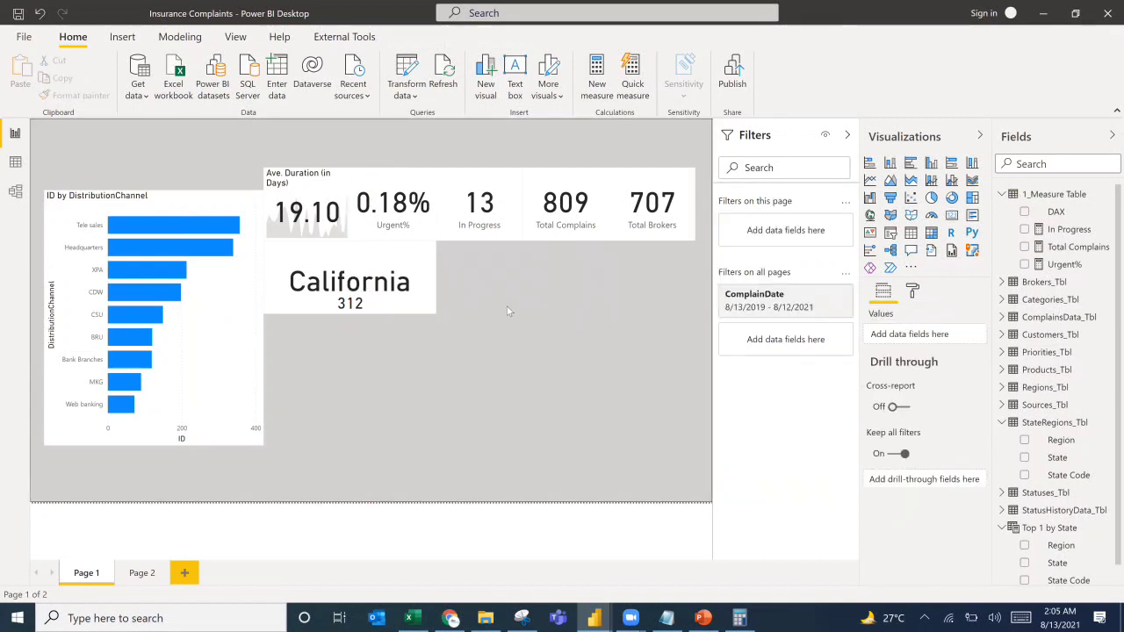
Check the reference dashboard in PowerPoint and add a one-line text box reading "State with the highest complains" below the complaints count.
left_click(704, 618)
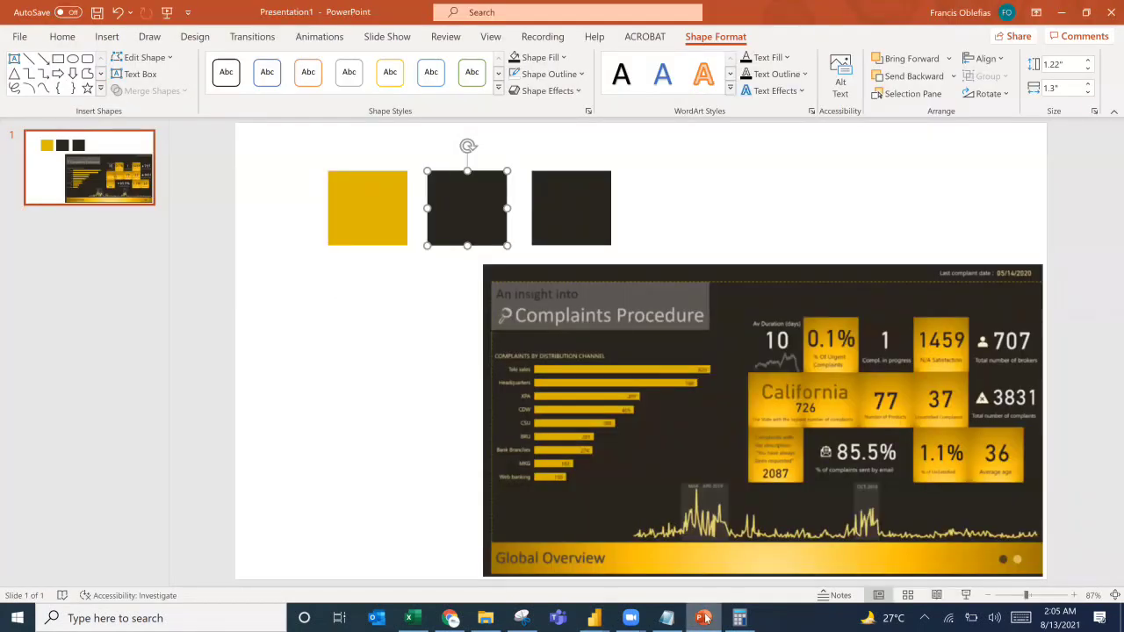
left_click(704, 618)
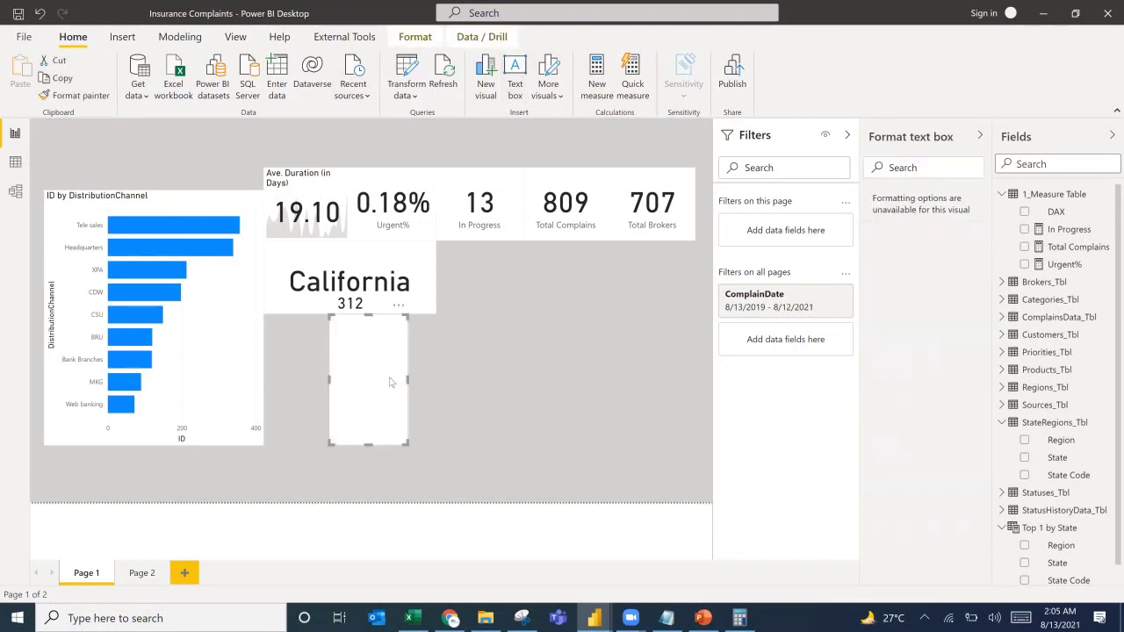
left_click(369, 353)
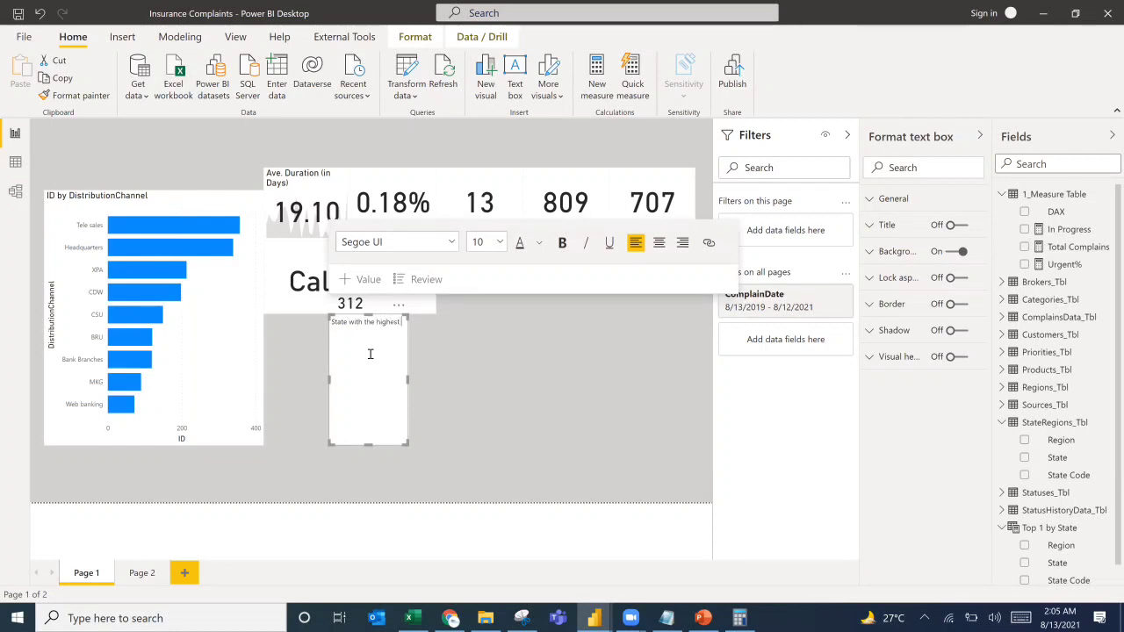
type("ains")
left_click_drag(432, 403, 446, 329)
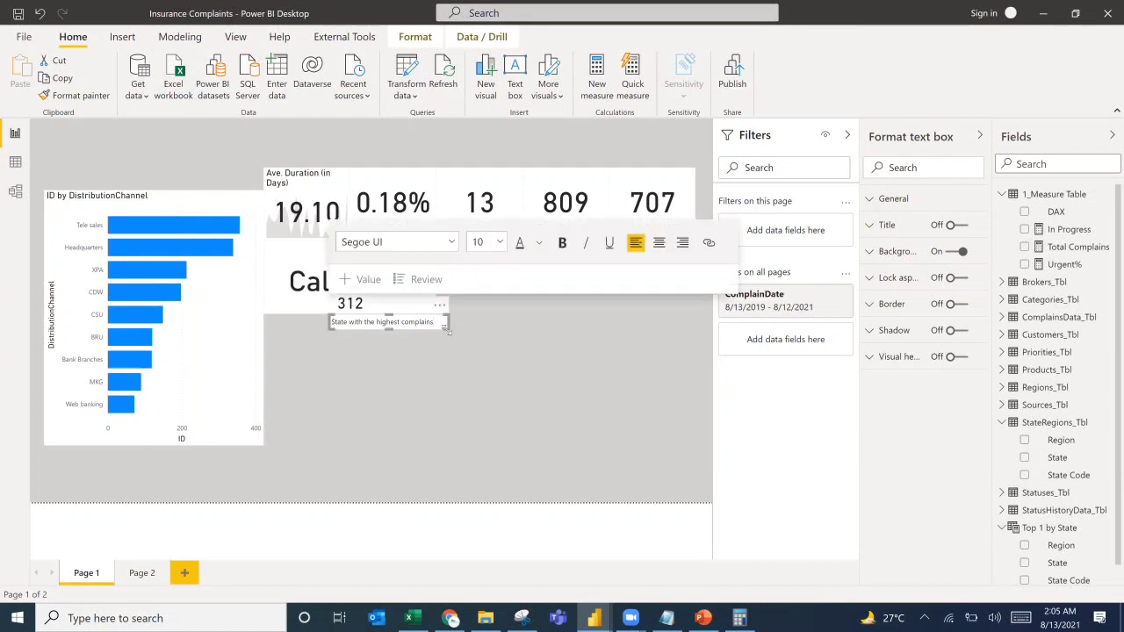
Search Google in Chrome for "complains or complaints" and return to the caption text box in Power BI.
left_click(449, 618)
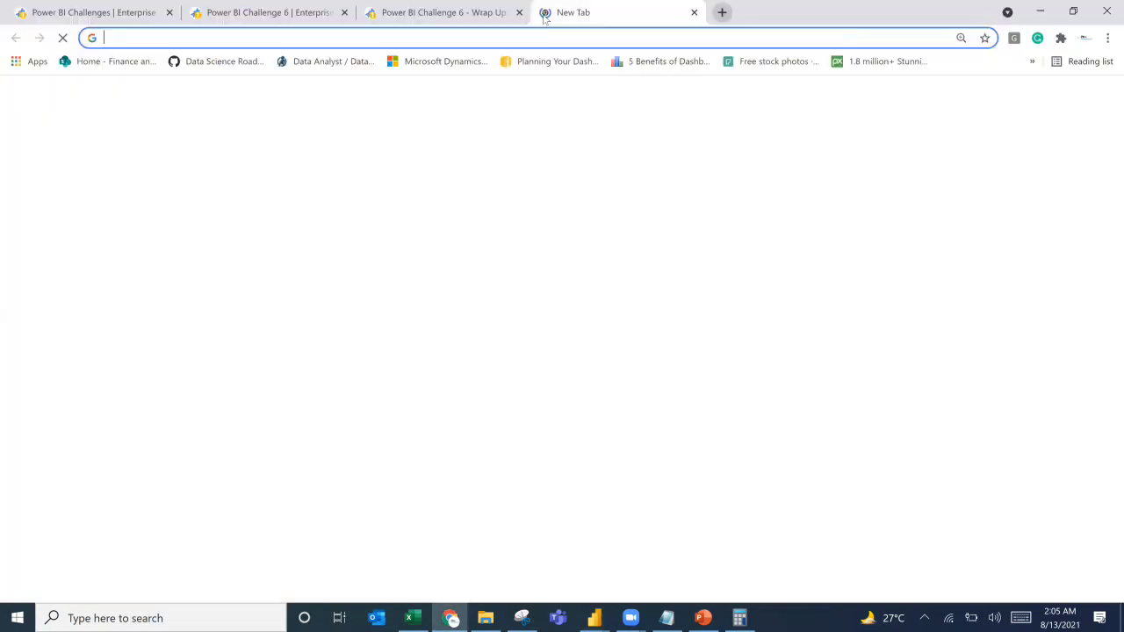
type("comp")
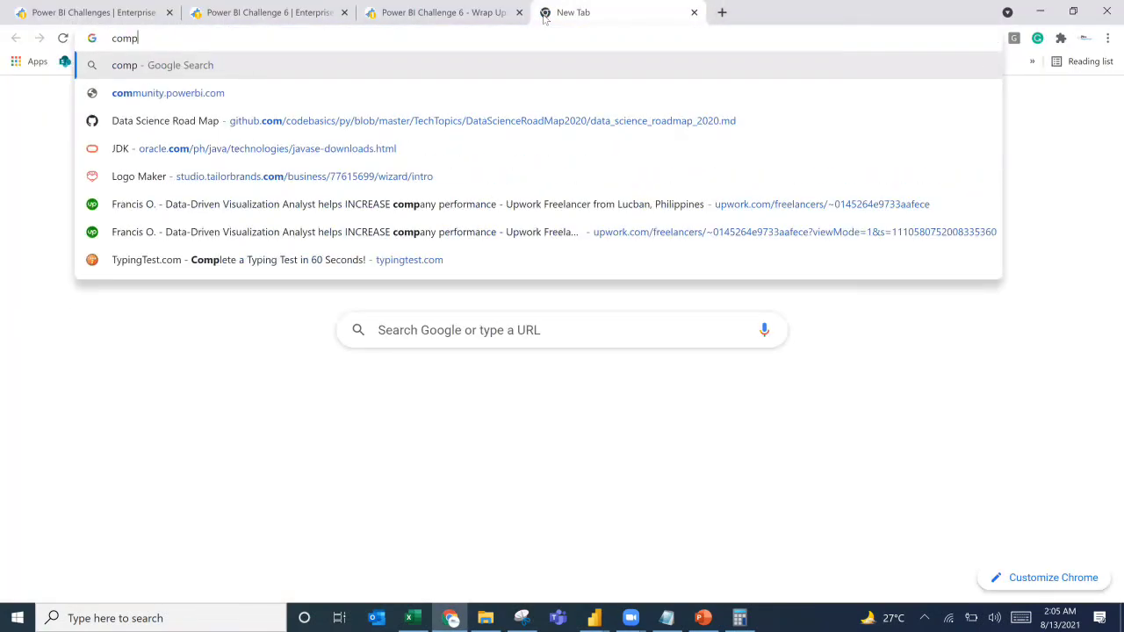
type("lain")
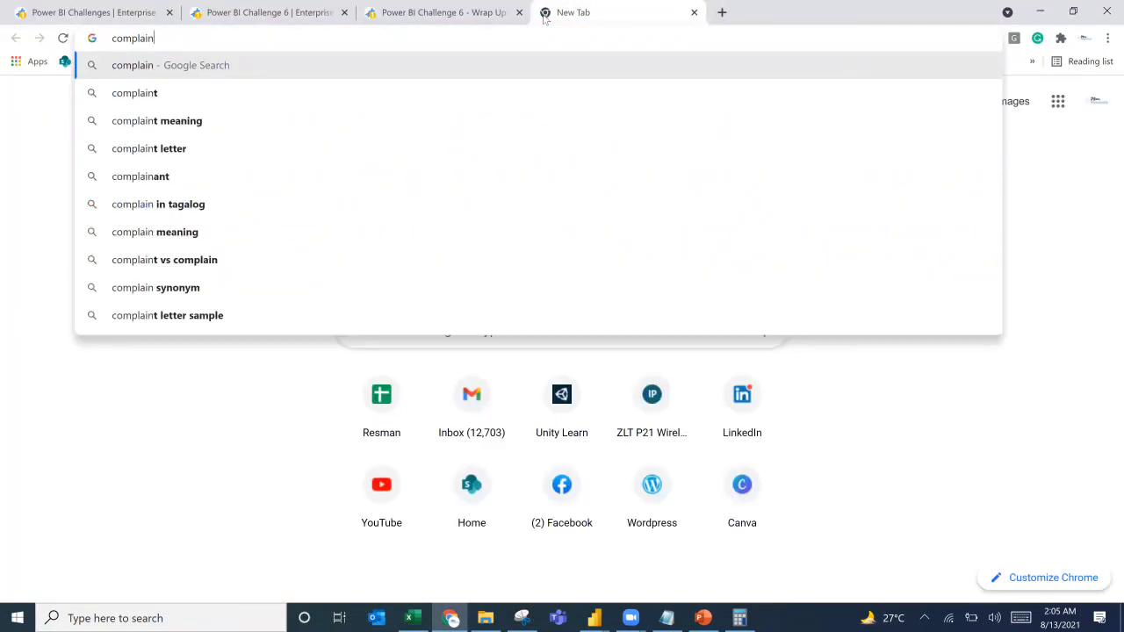
type("s")
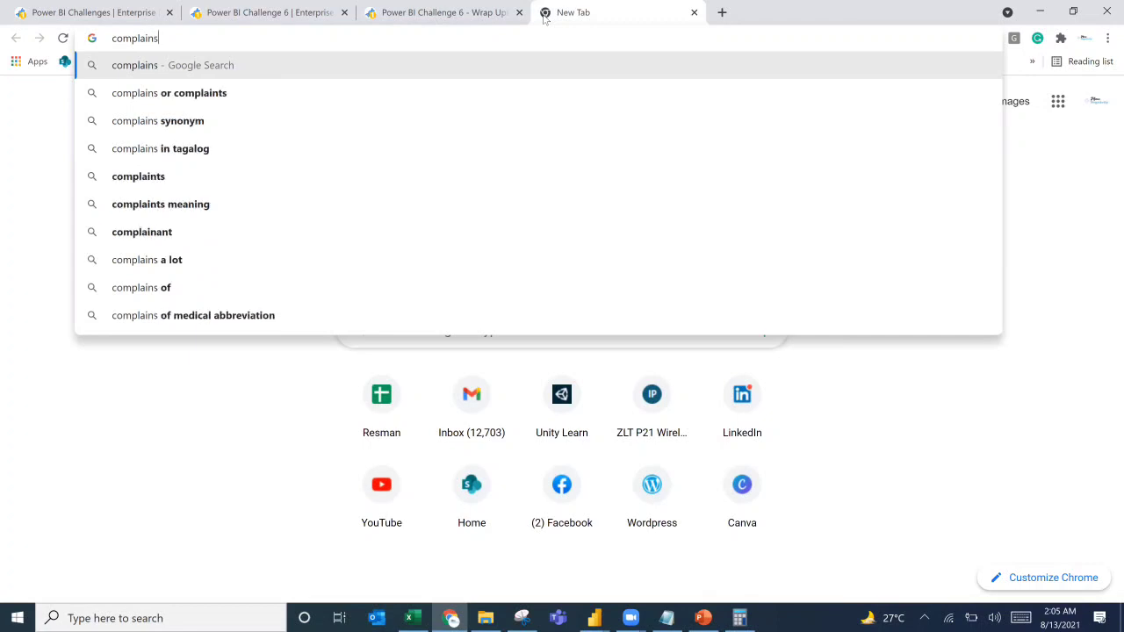
key("Down")
key("Return")
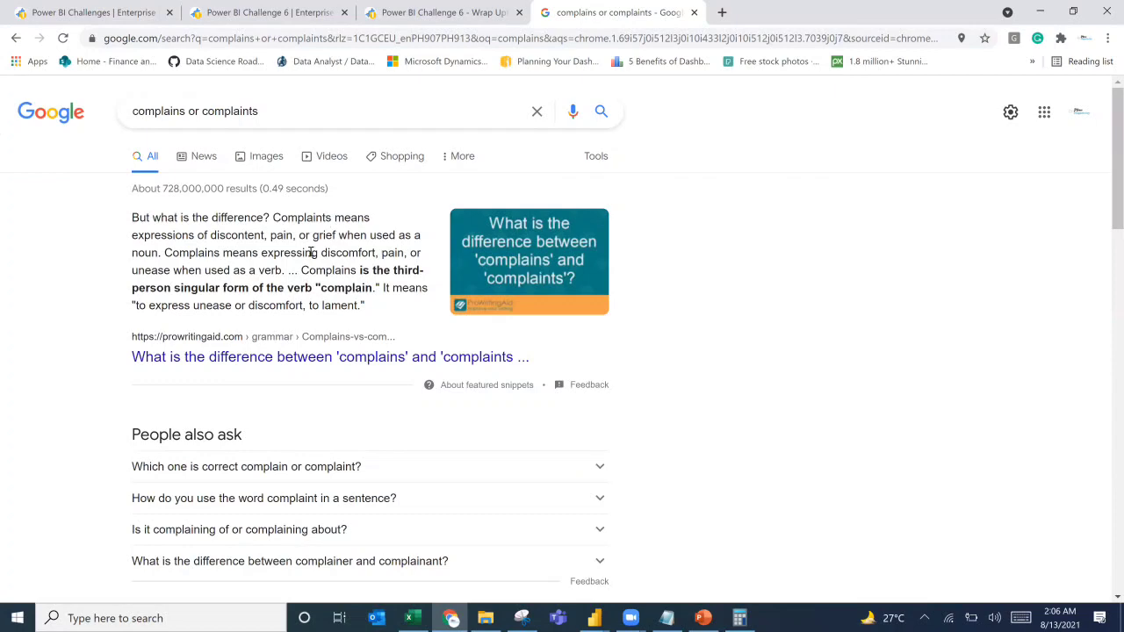
left_click(1039, 12)
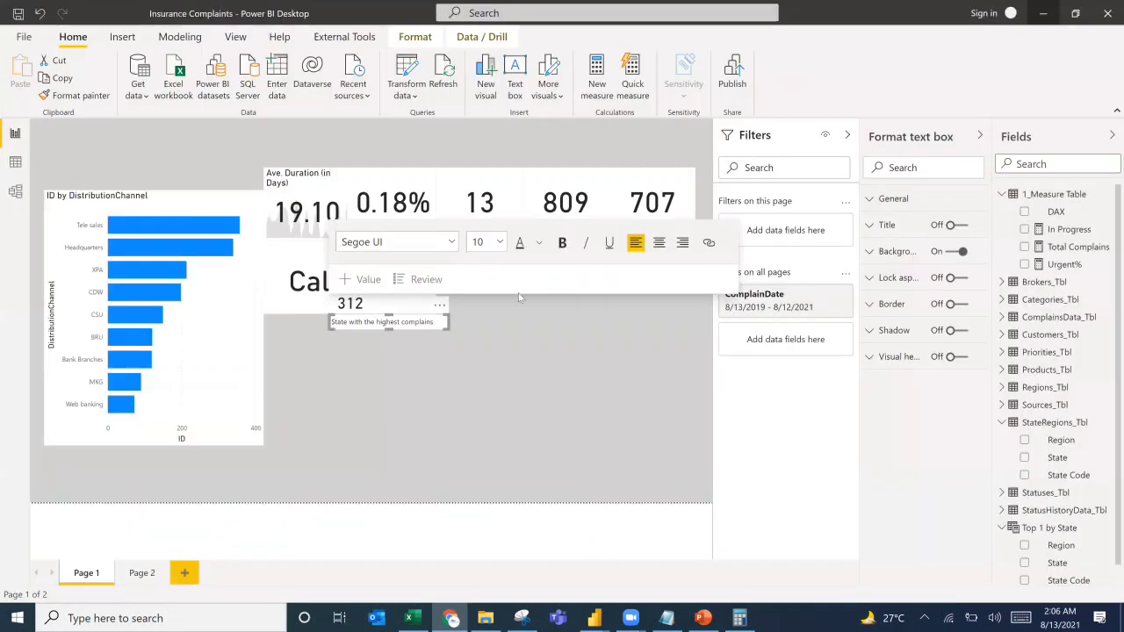
left_click(407, 331)
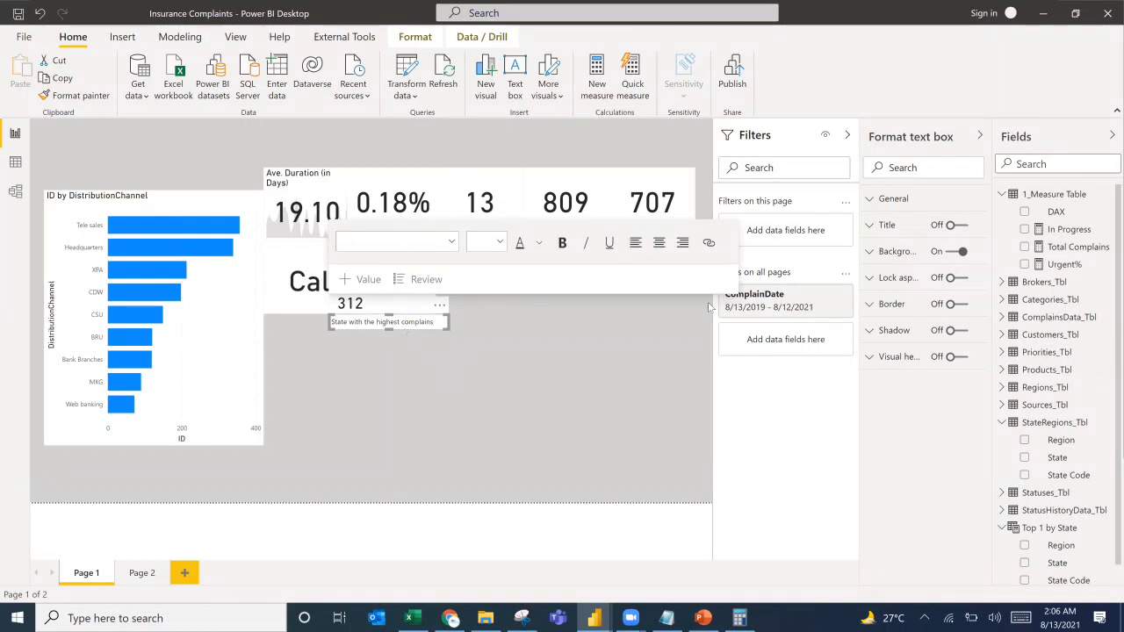
Turn off the caption text box's background, move it just above the California state name and centre its text.
left_click(956, 252)
left_click_drag(416, 329, 382, 267)
left_click(363, 256)
key("ctrl+a")
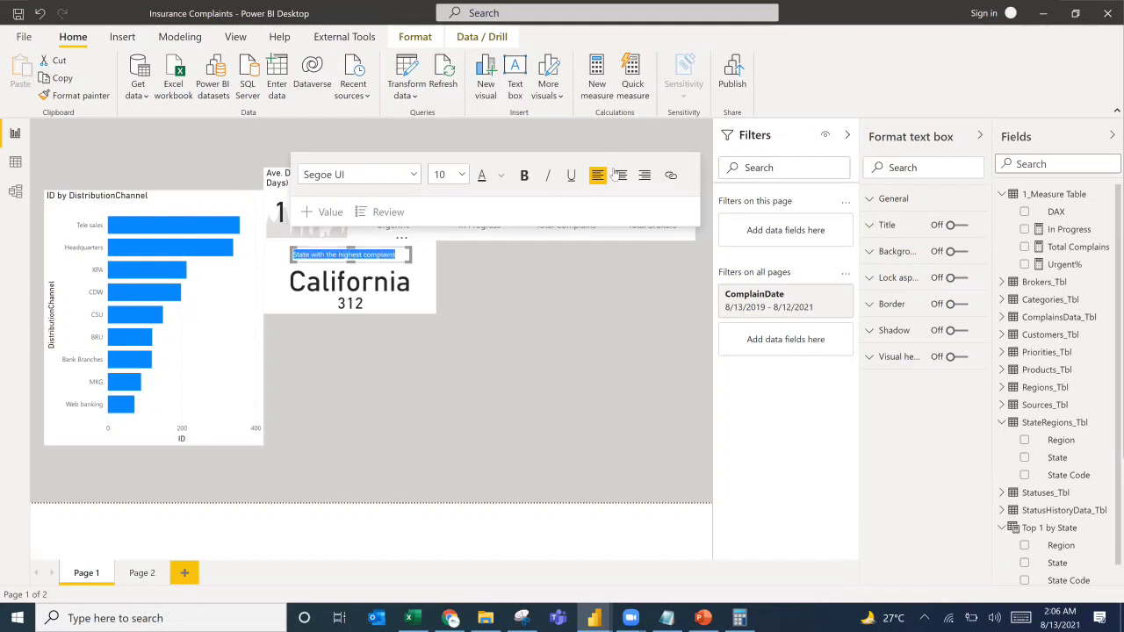
left_click(621, 174)
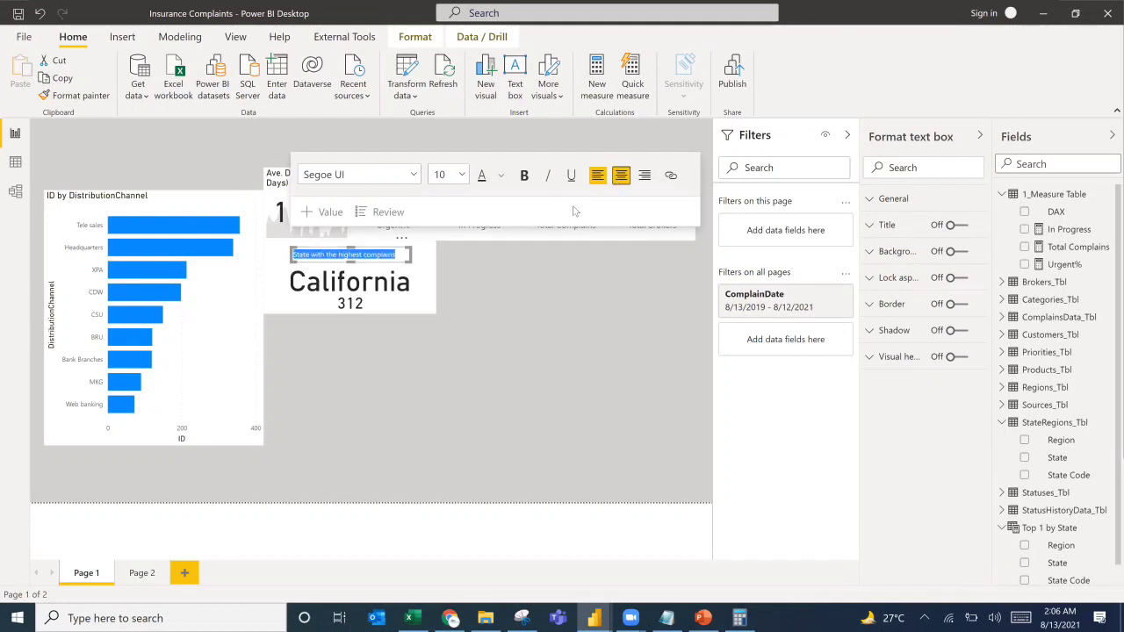
left_click(524, 362)
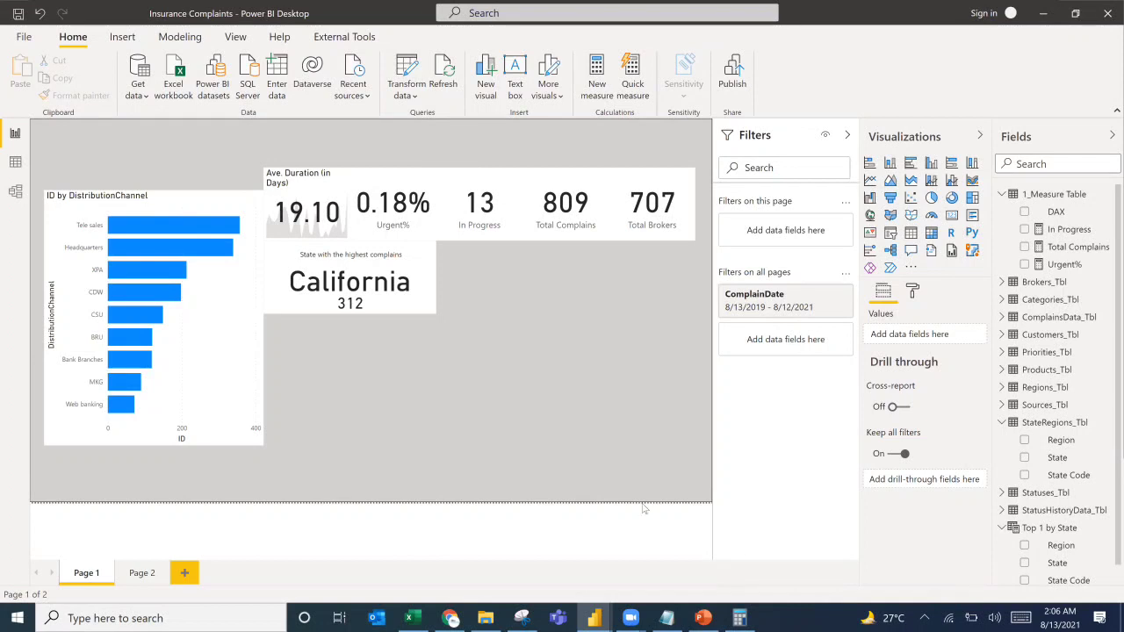
Duplicate the In Progress card directly below the original and narrow the distribution channel bar chart to leave a gap beside the cards.
left_click(702, 618)
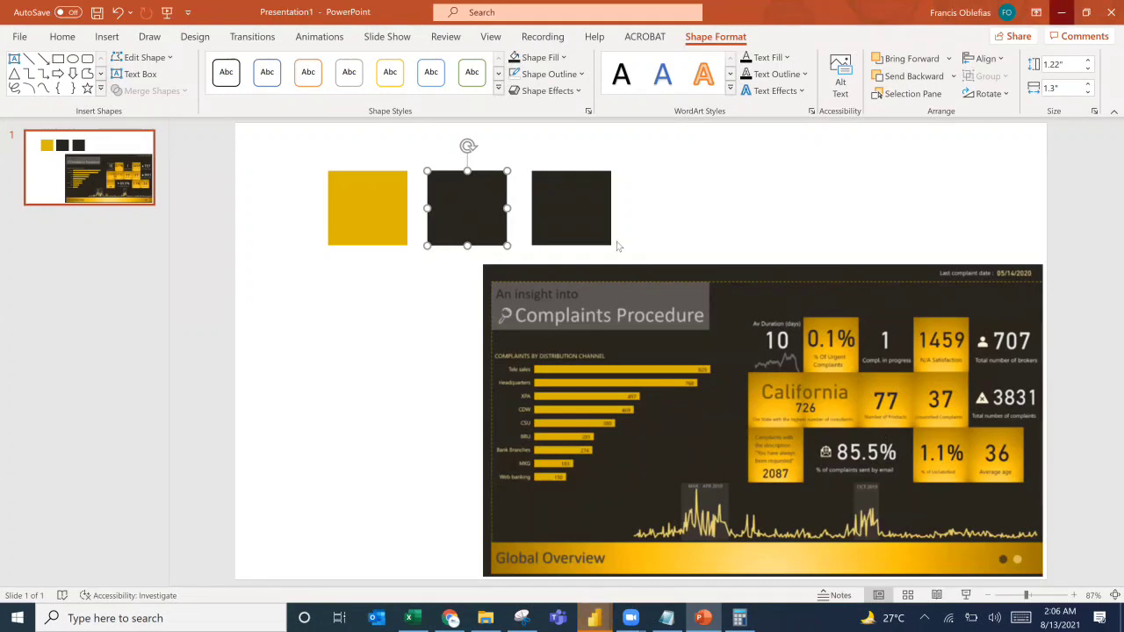
key("alt+Tab")
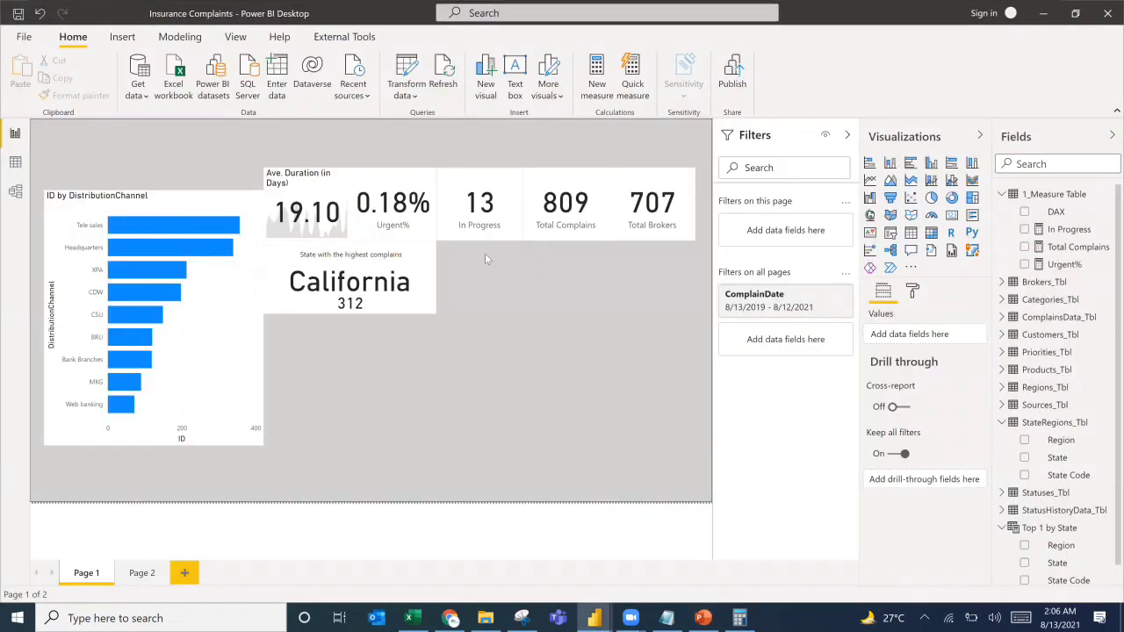
left_click(478, 187)
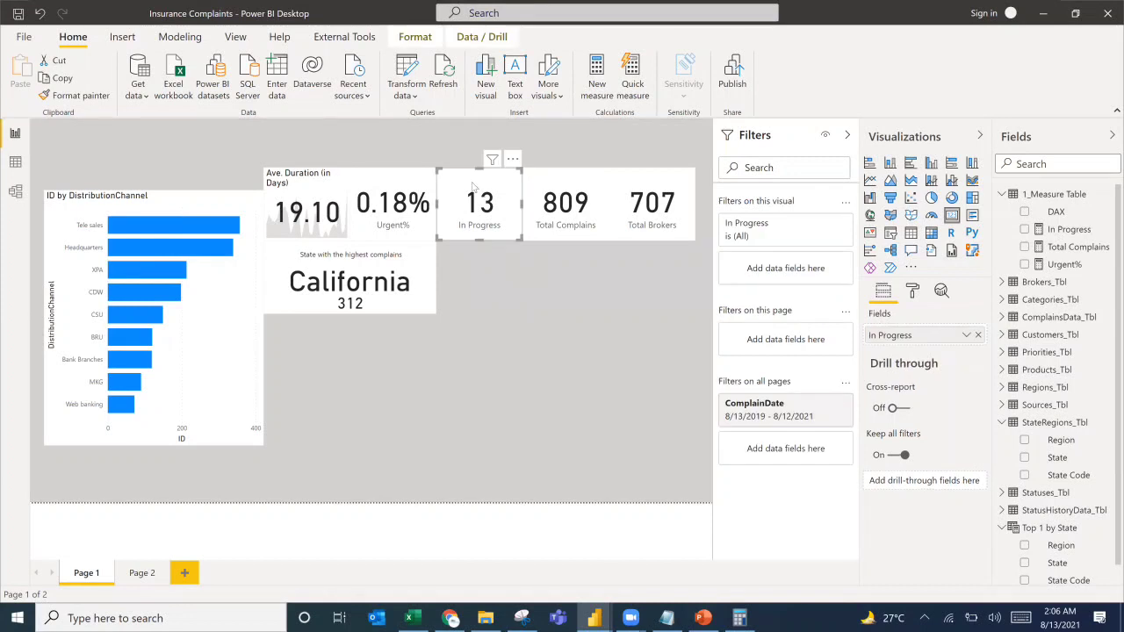
key("ctrl+c")
key("ctrl+v")
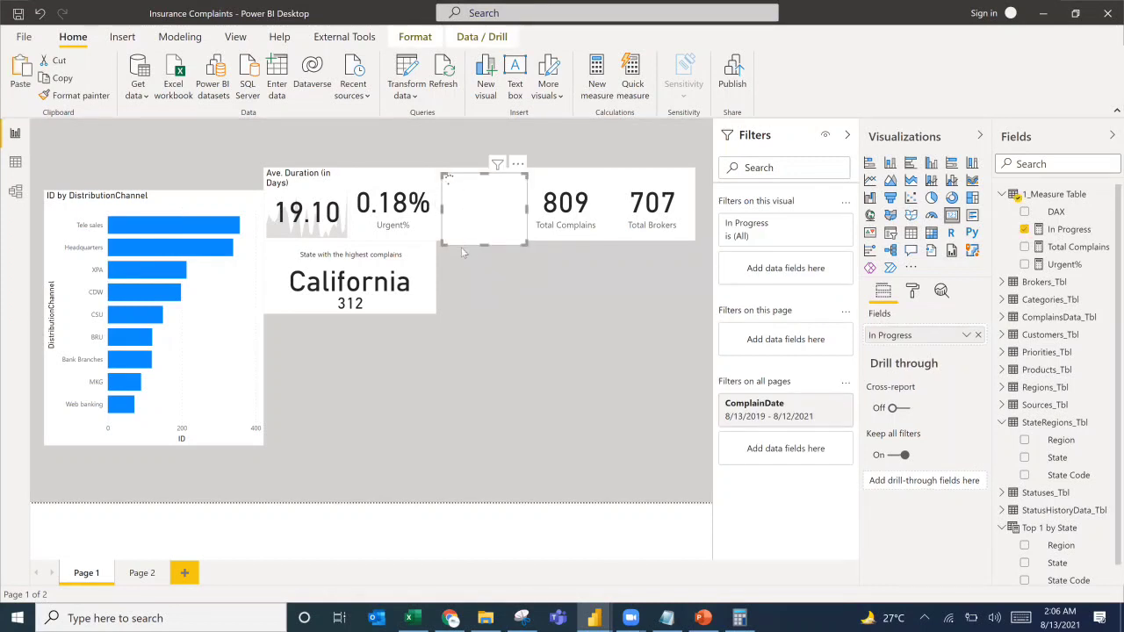
left_click_drag(482, 177, 477, 247)
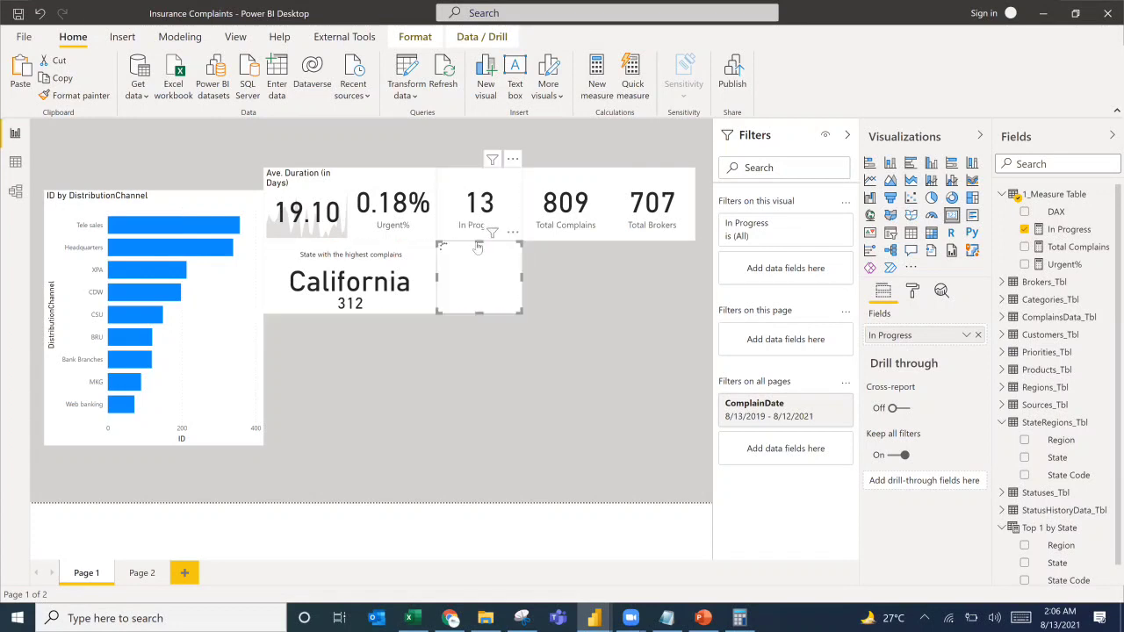
left_click(262, 317)
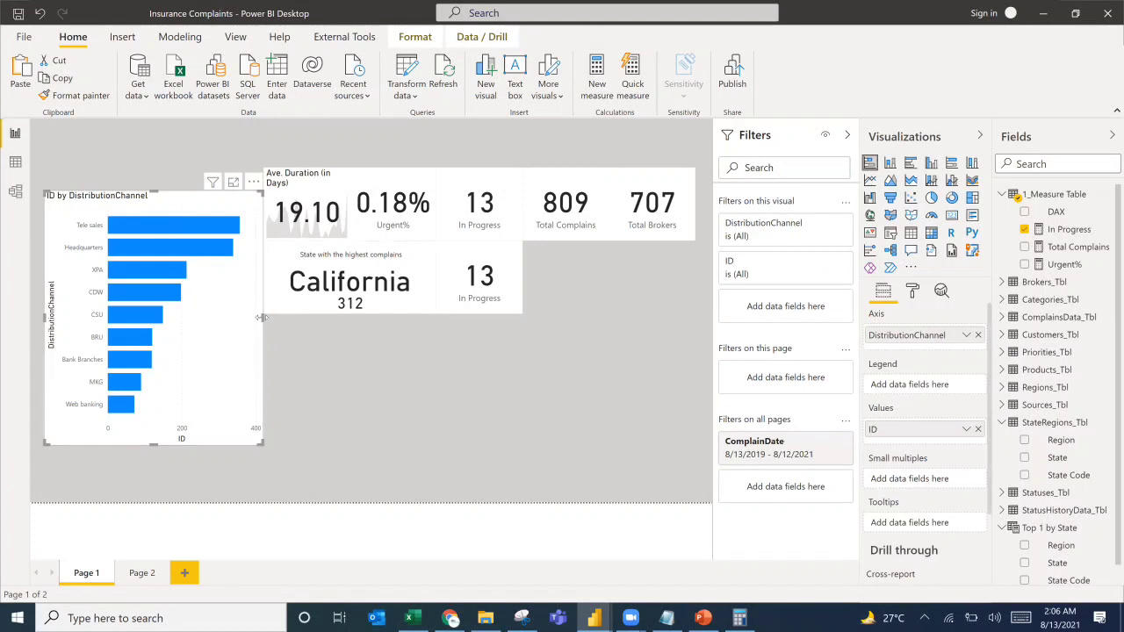
left_click_drag(249, 323, 250, 322)
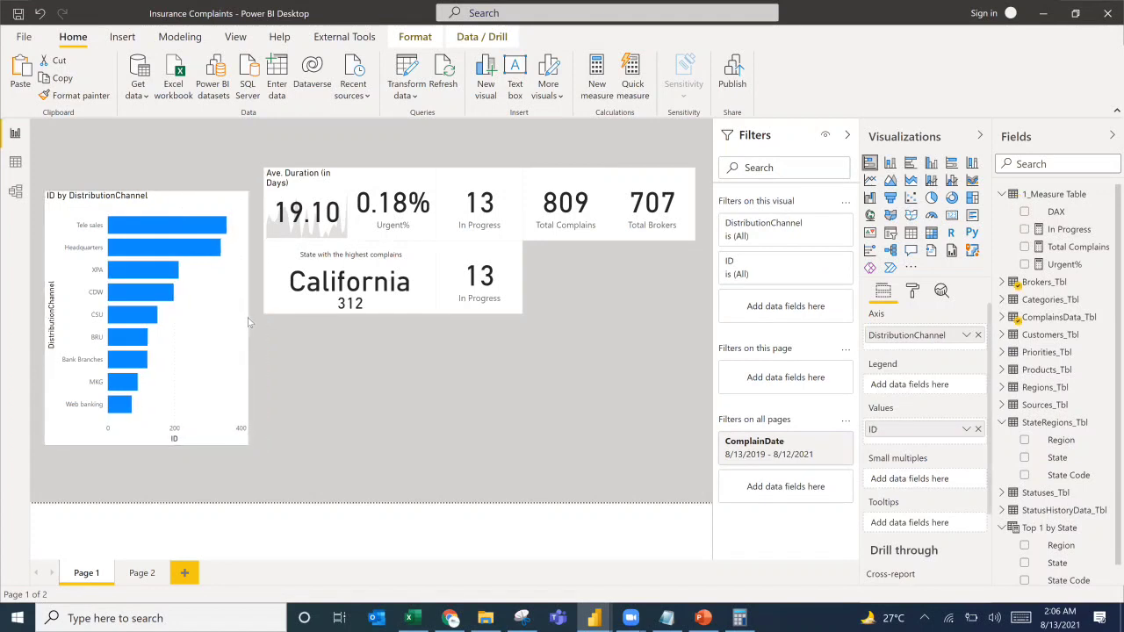
Replace the duplicated In Progress card's field with the count of ProductID from Products_Tbl.
left_click(494, 255)
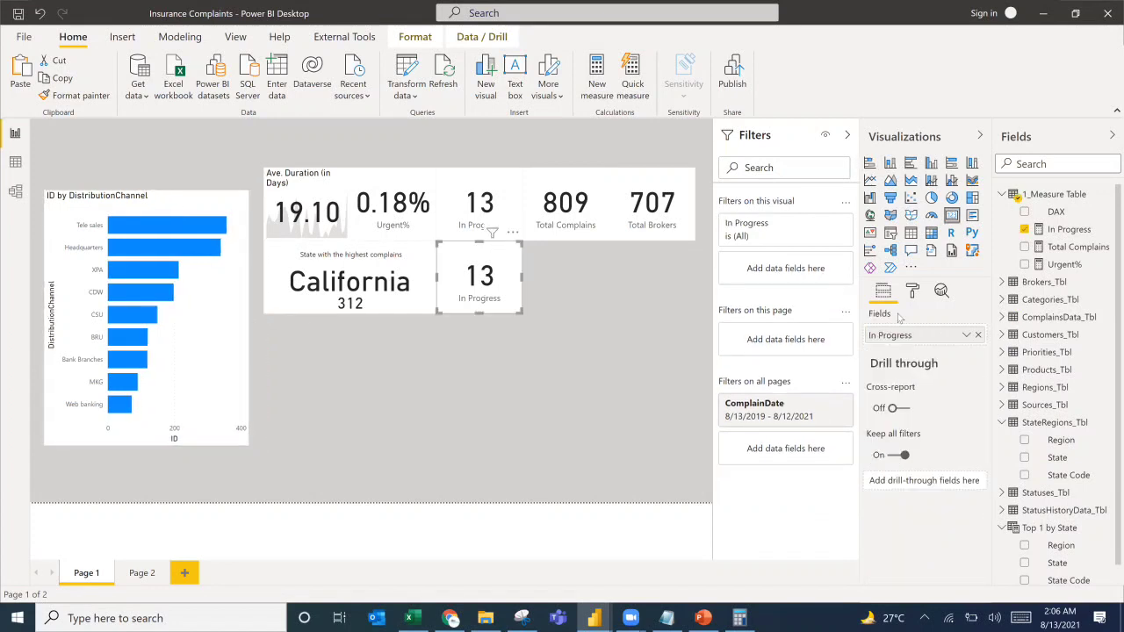
left_click(1001, 194)
left_click(1001, 300)
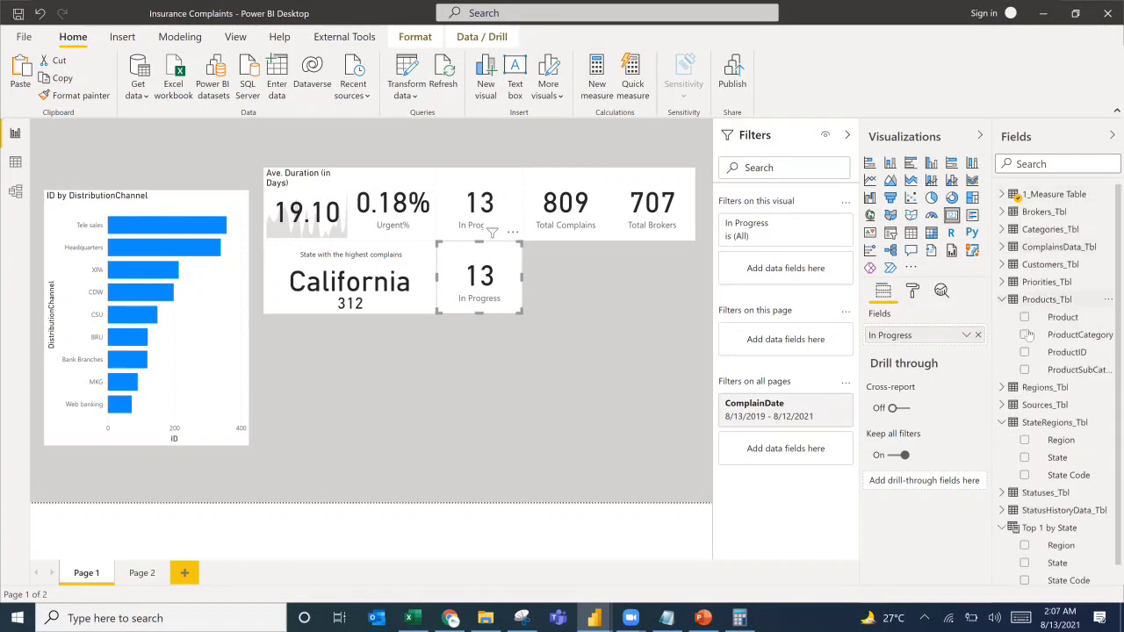
left_click_drag(1062, 358, 906, 335)
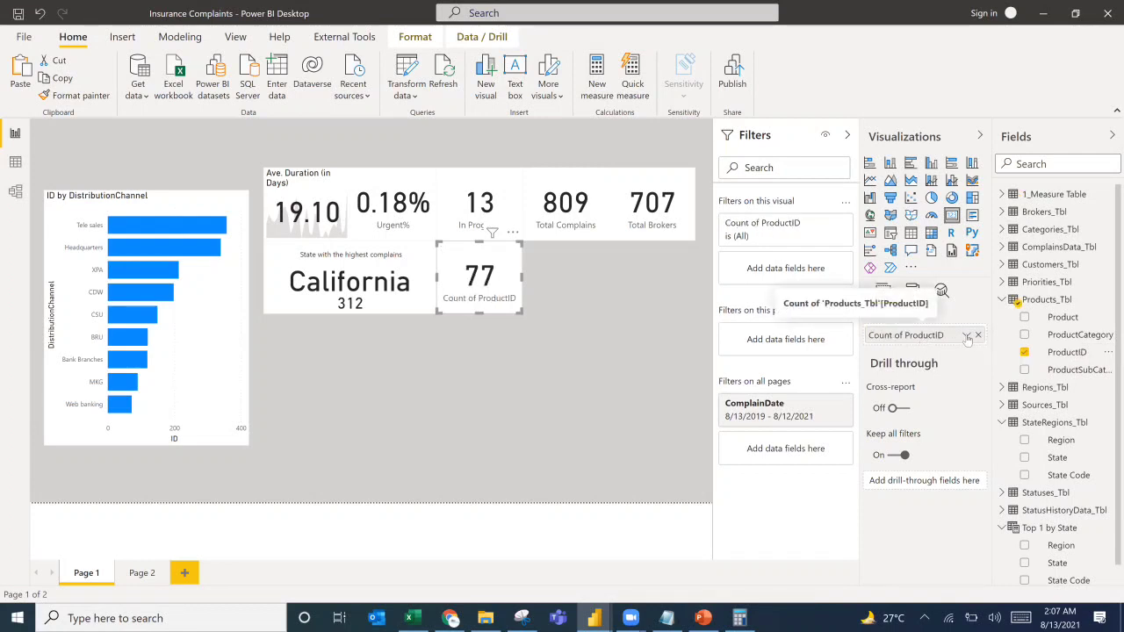
left_click(966, 335)
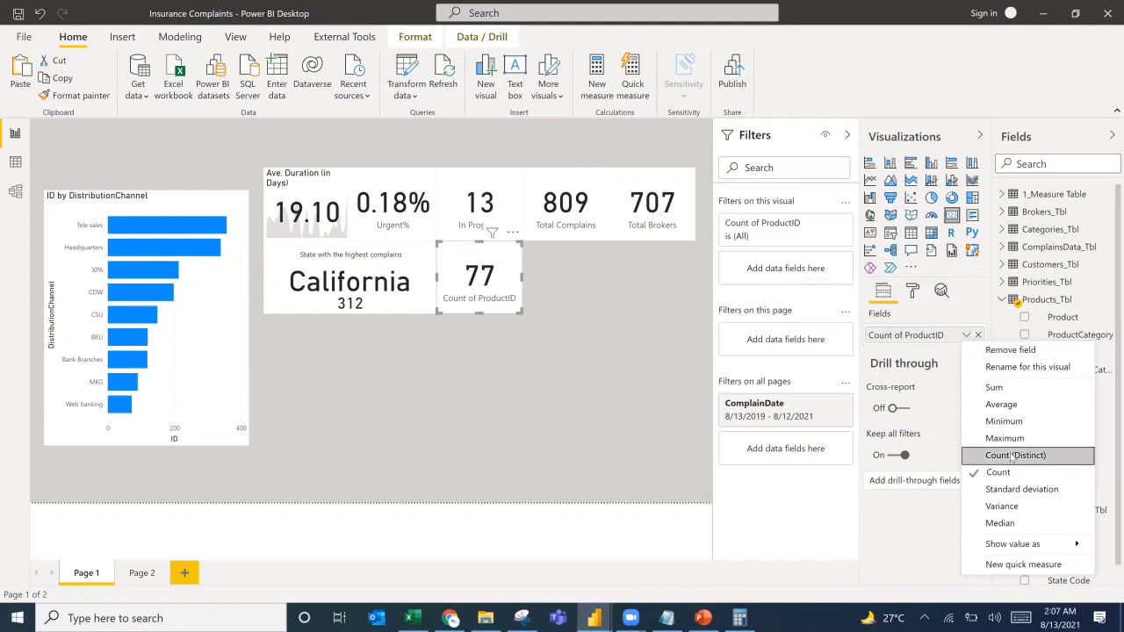
left_click(576, 355)
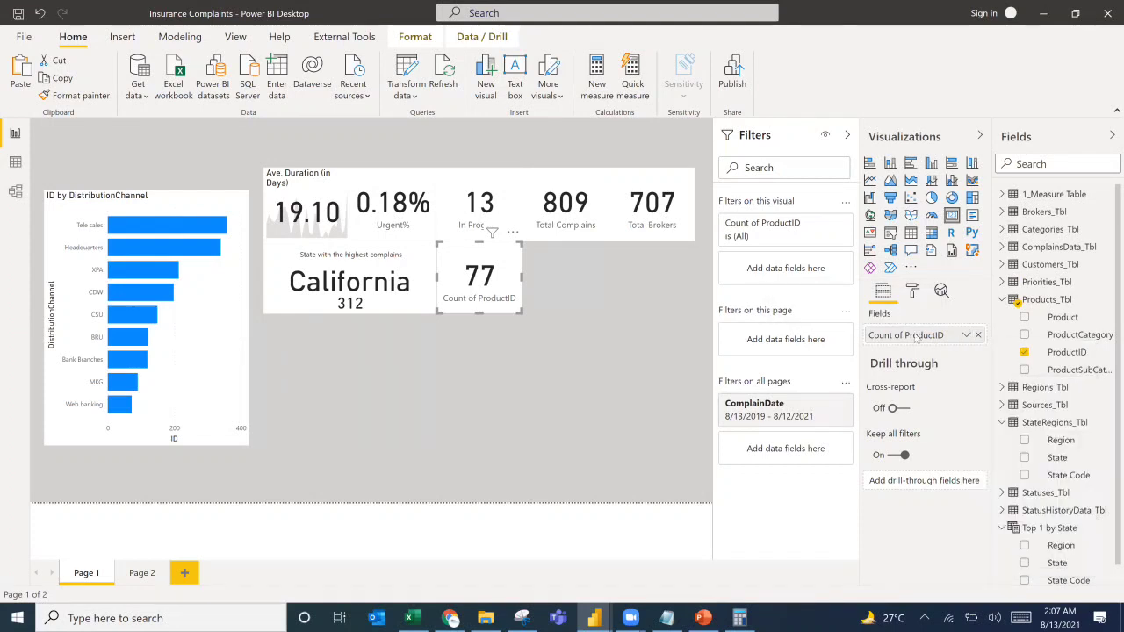
Rename the ProductID count field on this card as "Number of Products".
left_click_drag(913, 342, 923, 352)
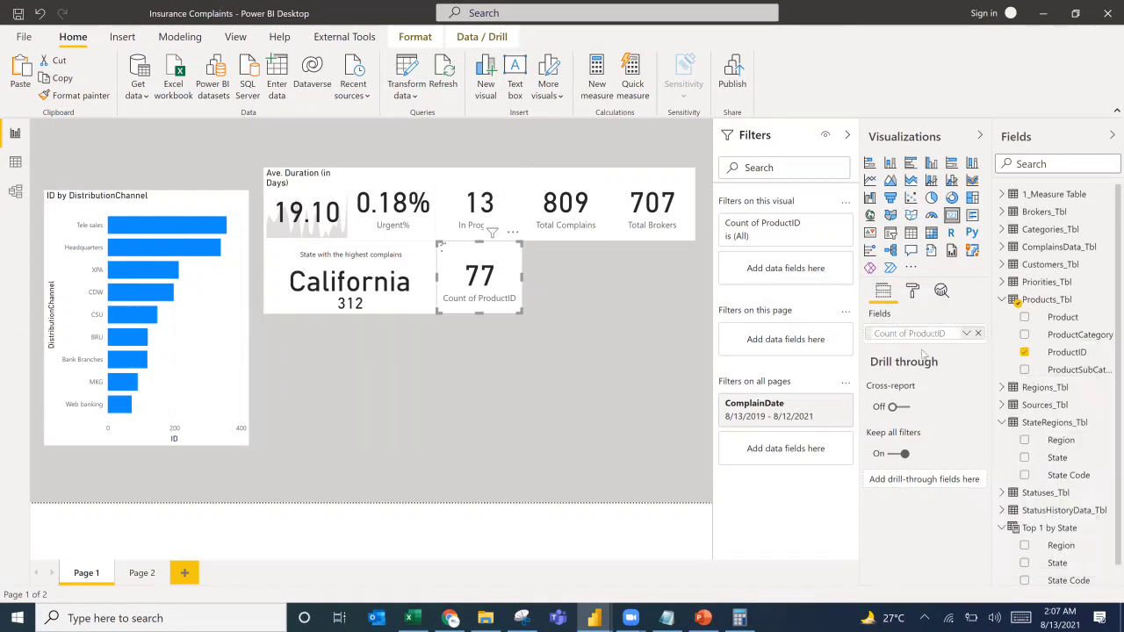
double_click(926, 344)
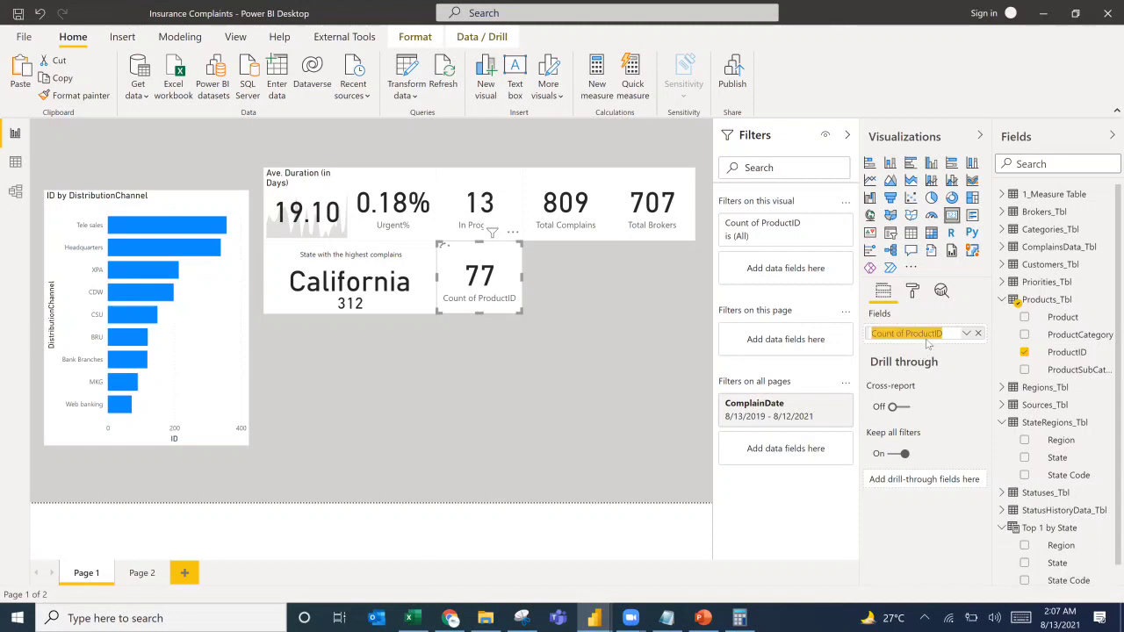
left_click(926, 344)
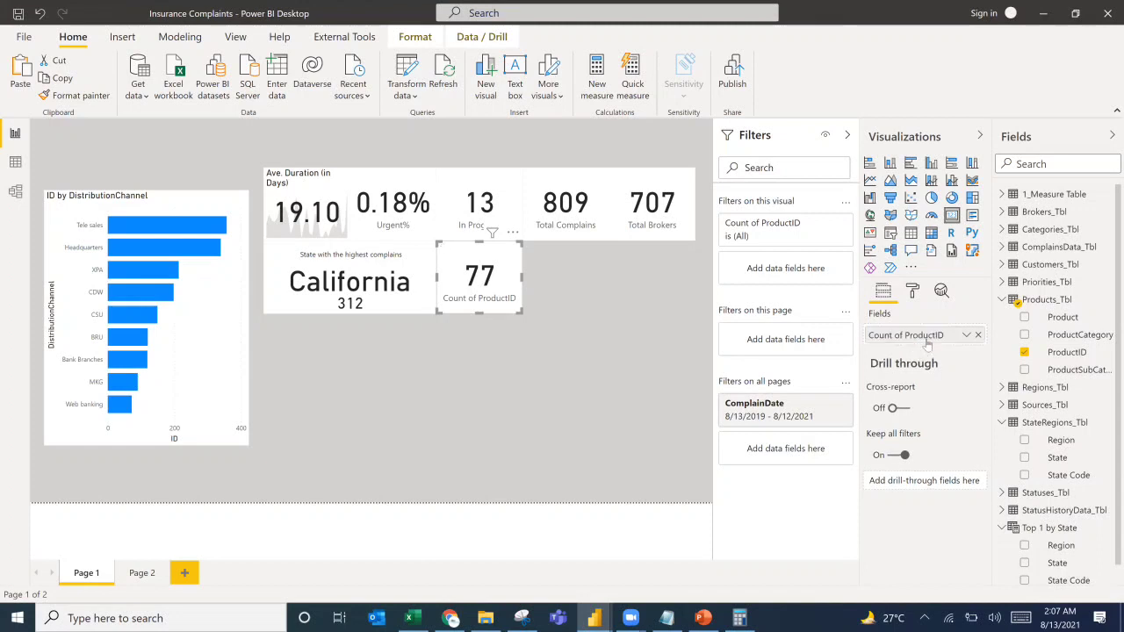
double_click(926, 343)
type("Number")
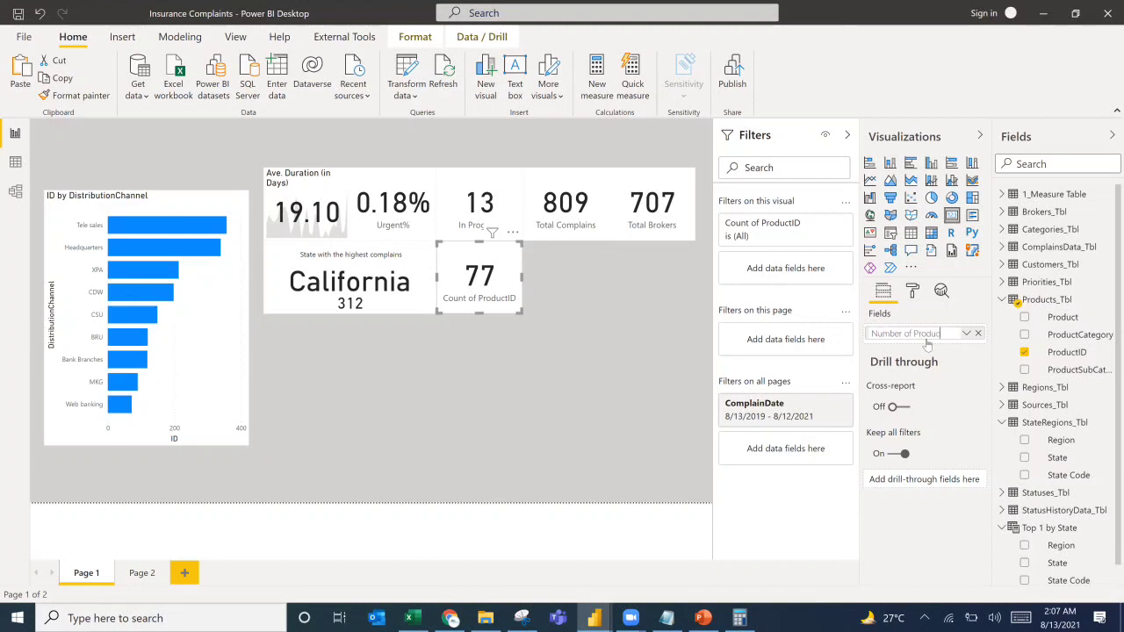
key("Return")
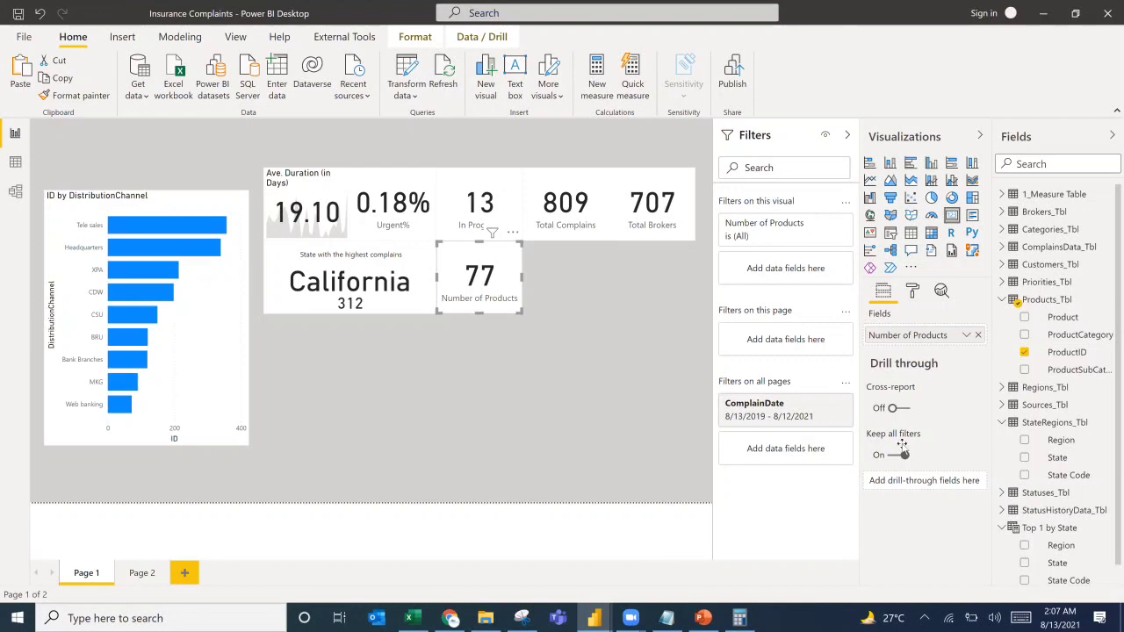
Duplicate the Total Complains card directly below the original and filter the copy's ClientSatisfaction to NSA only.
key("alt+Tab")
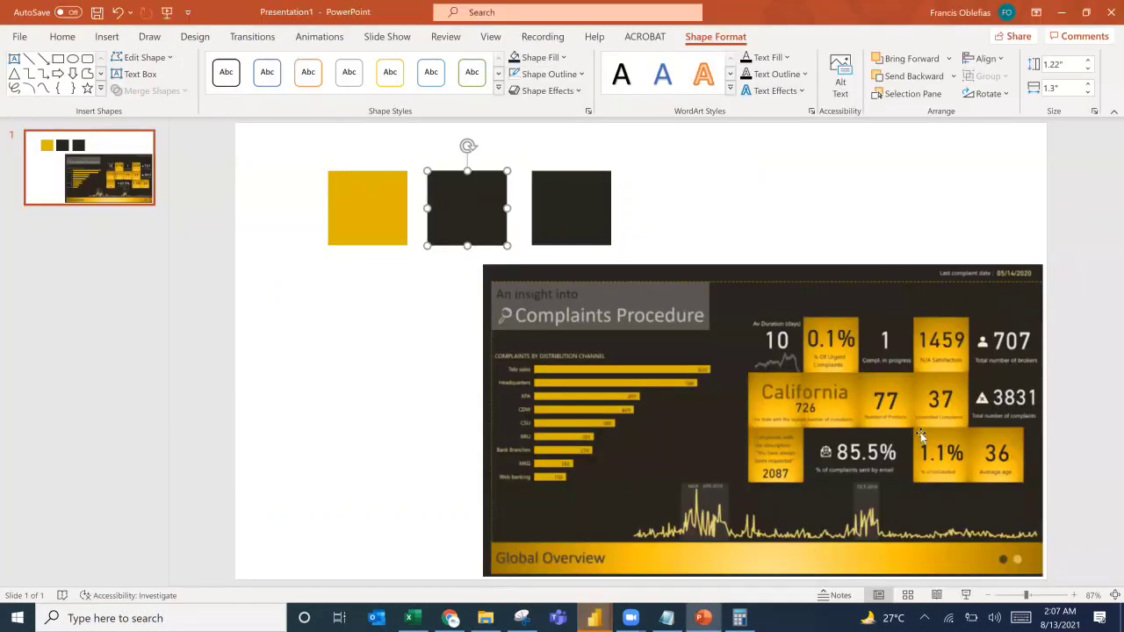
key("alt+Tab")
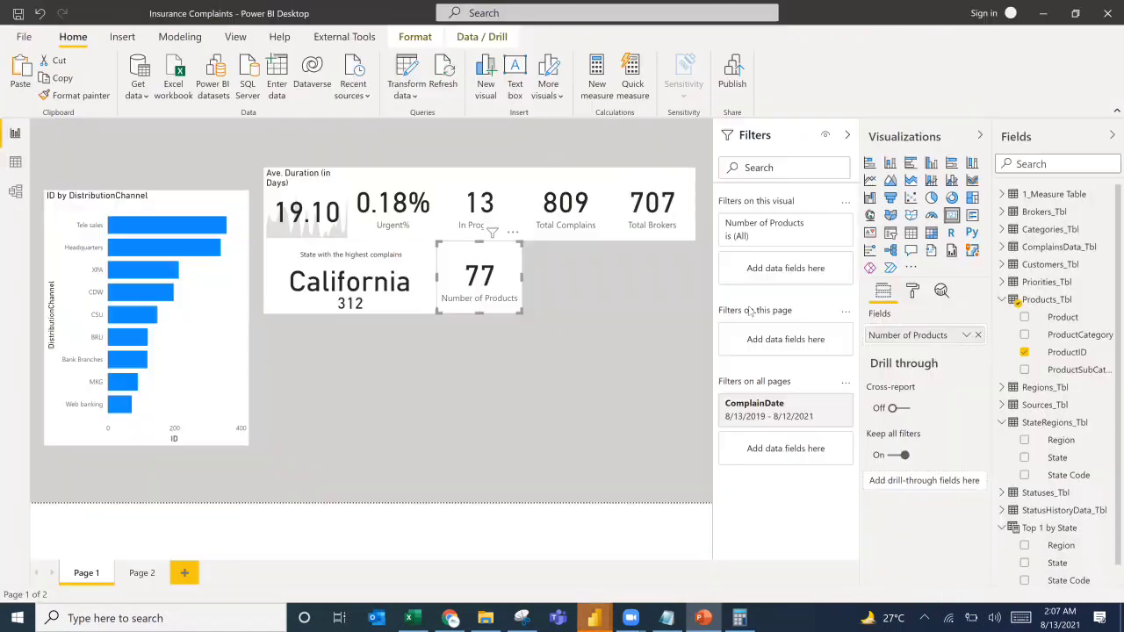
left_click(576, 221)
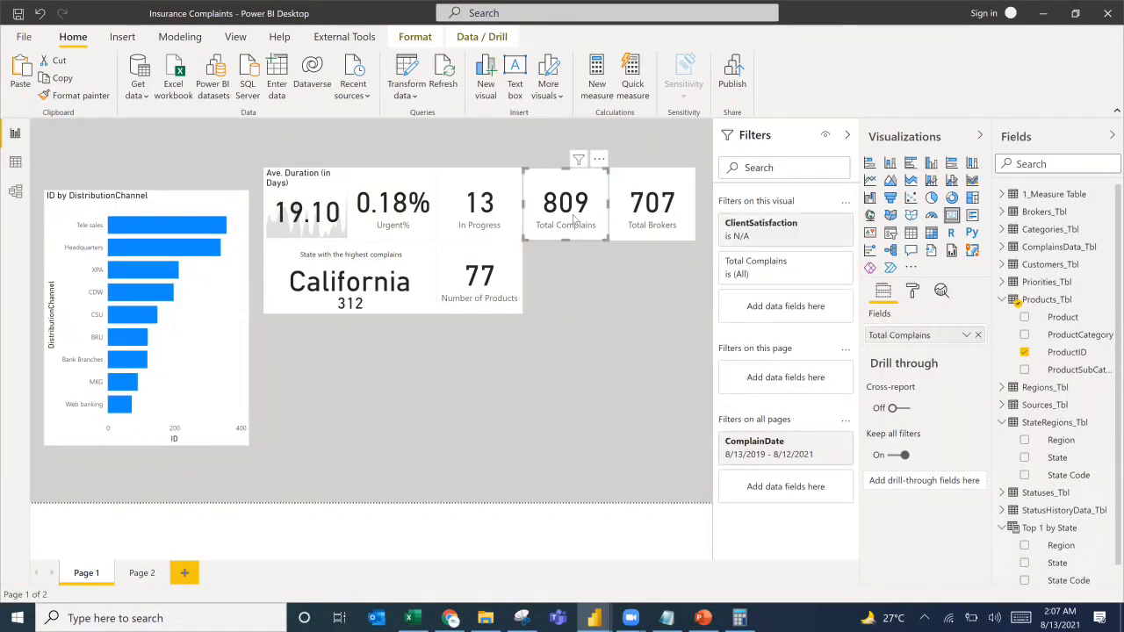
key("ctrl+v")
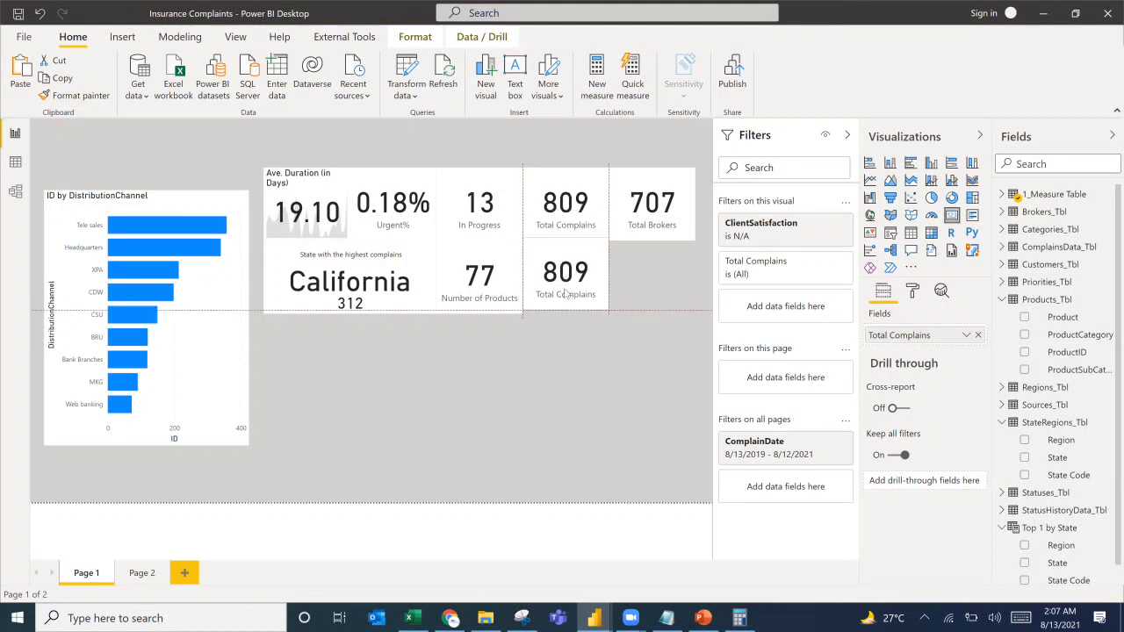
left_click_drag(566, 292, 565, 287)
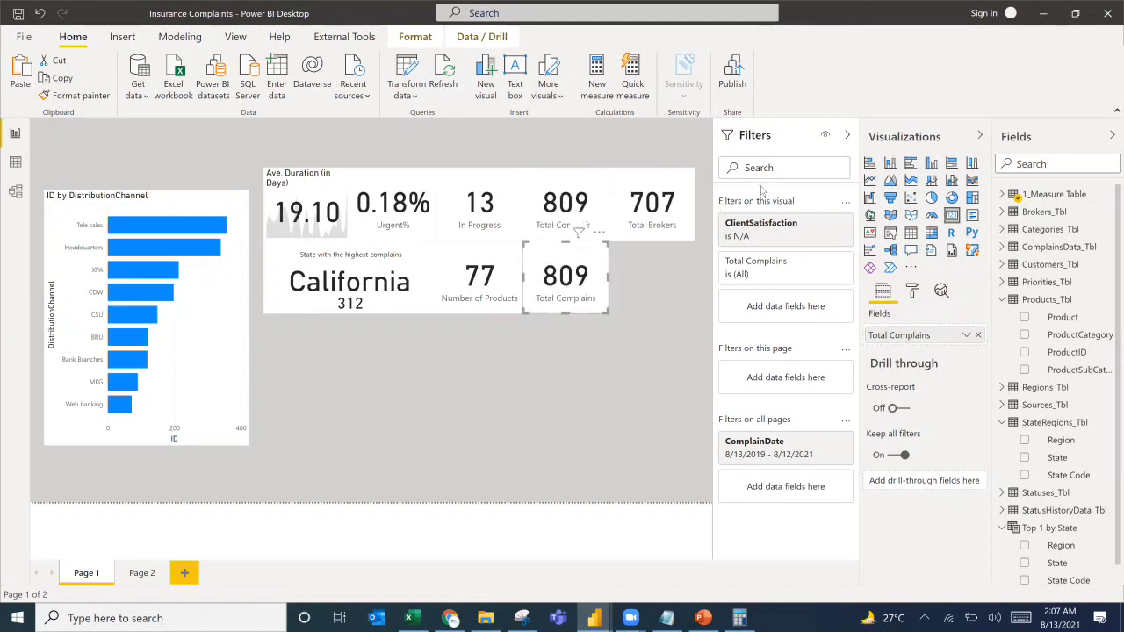
left_click(780, 247)
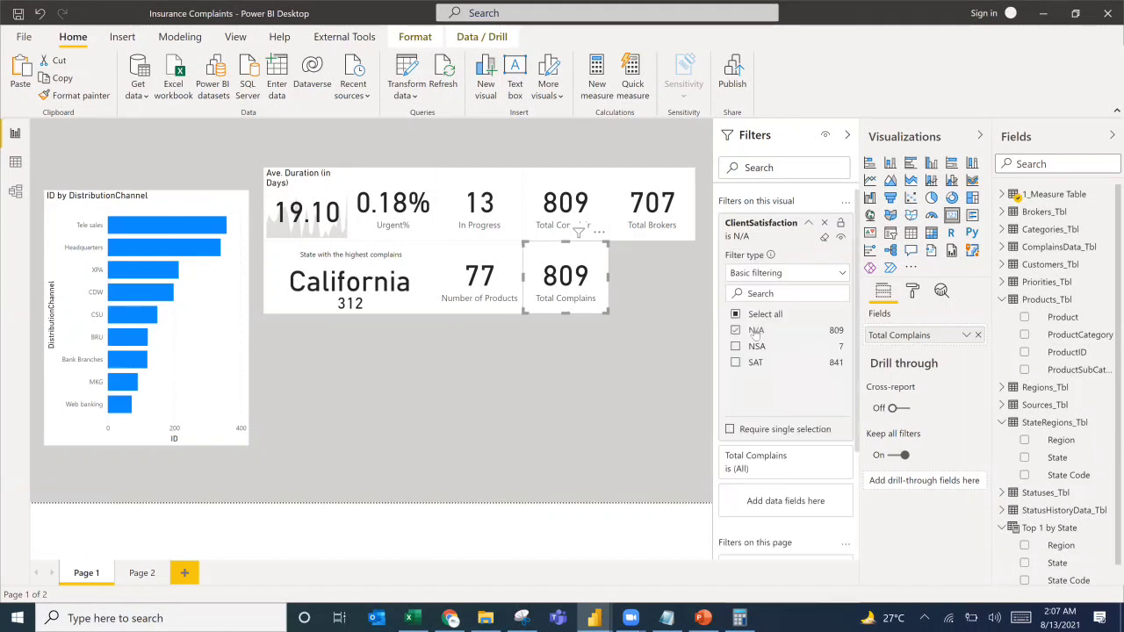
left_click(736, 346)
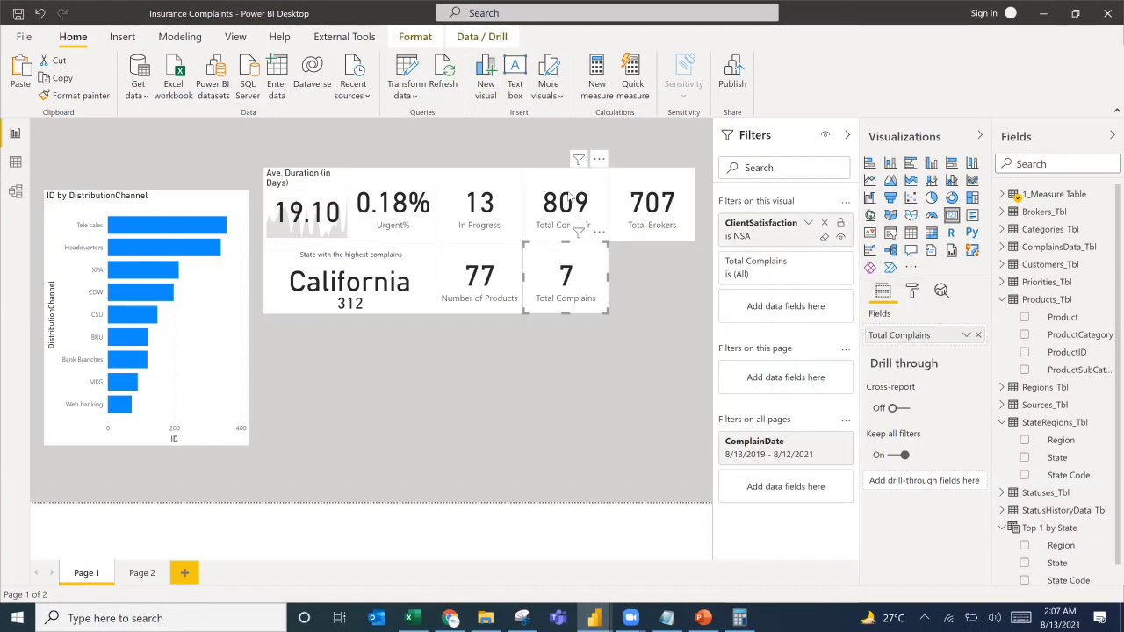
Check the reference dashboard in PowerPoint and rename the upper Total Complains card's field as "N/A Satisfaction" in Power BI.
mouse_move(569, 198)
left_click(570, 197)
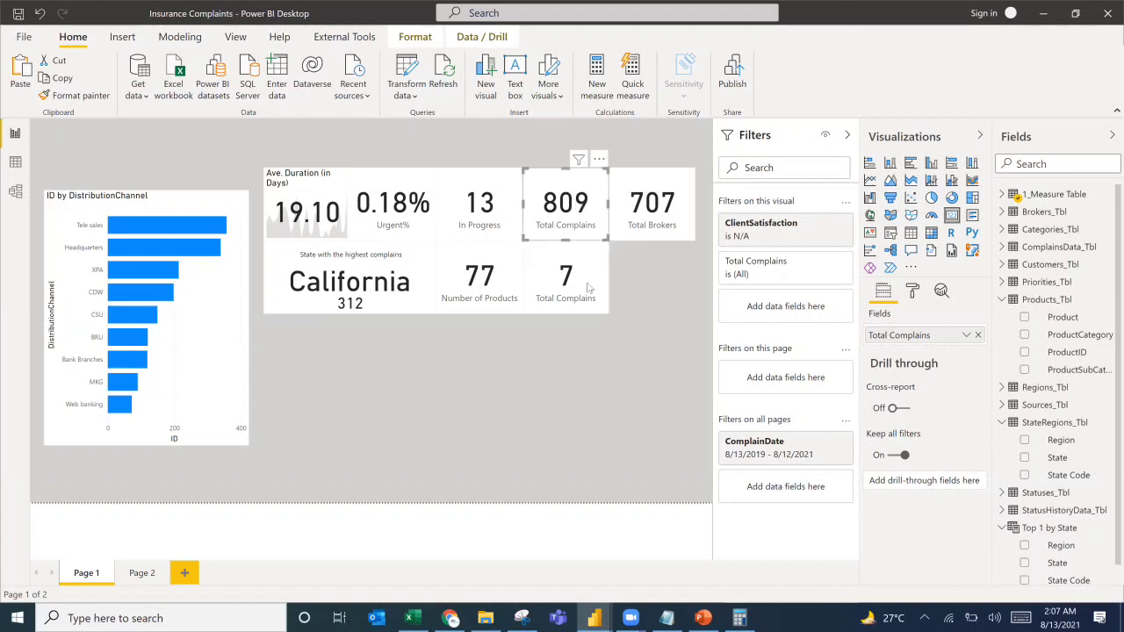
left_click(703, 618)
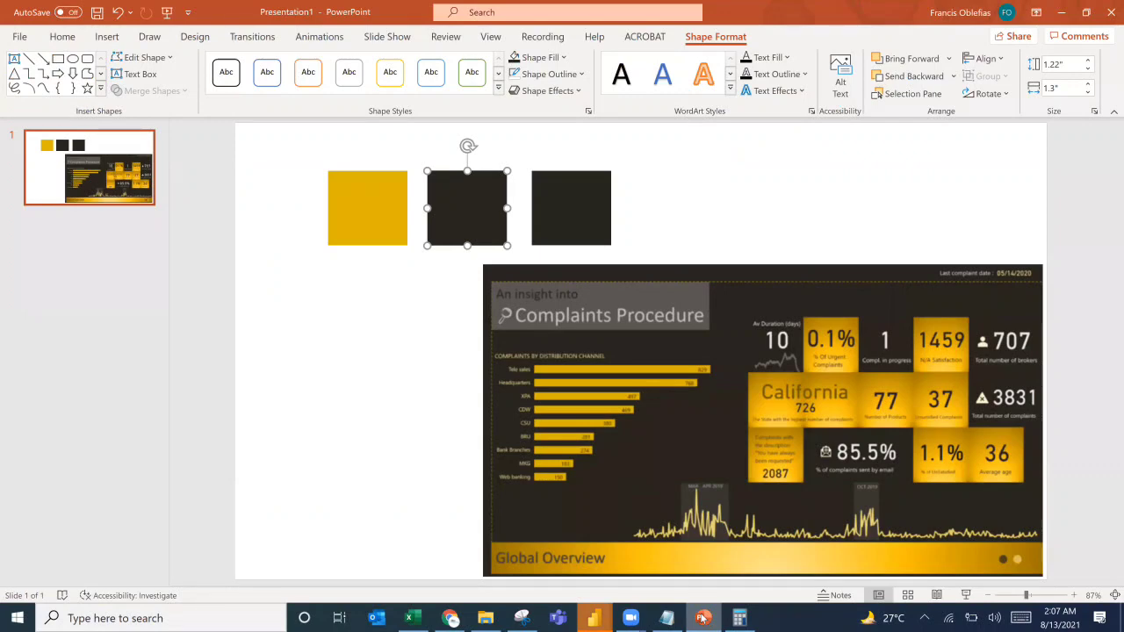
left_click(702, 618)
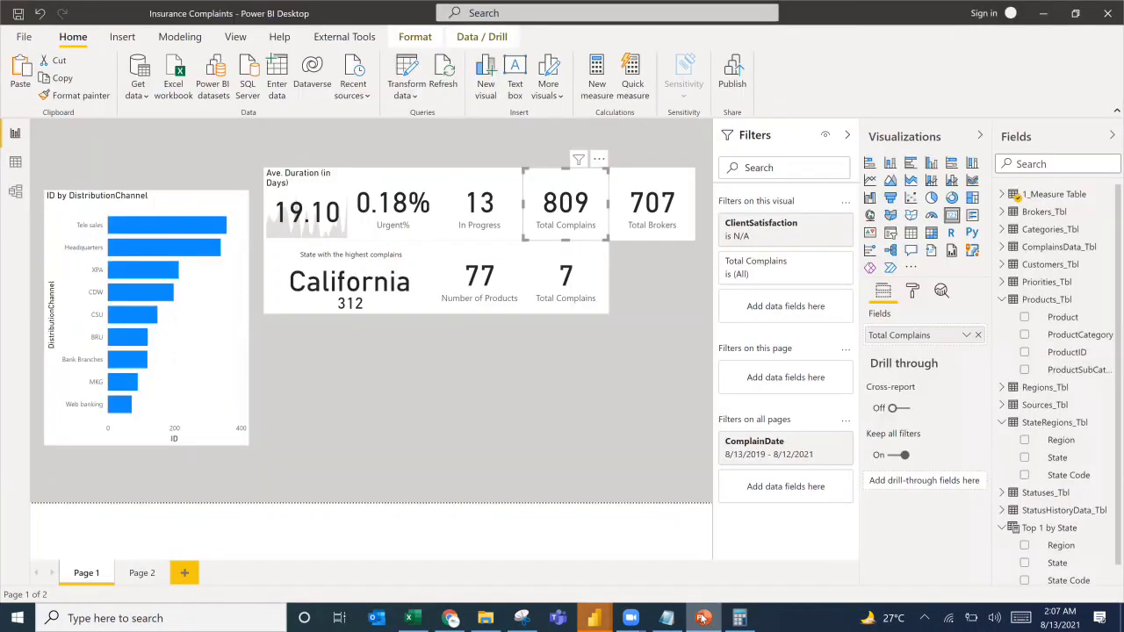
left_click_drag(923, 345, 923, 344)
double_click(924, 344)
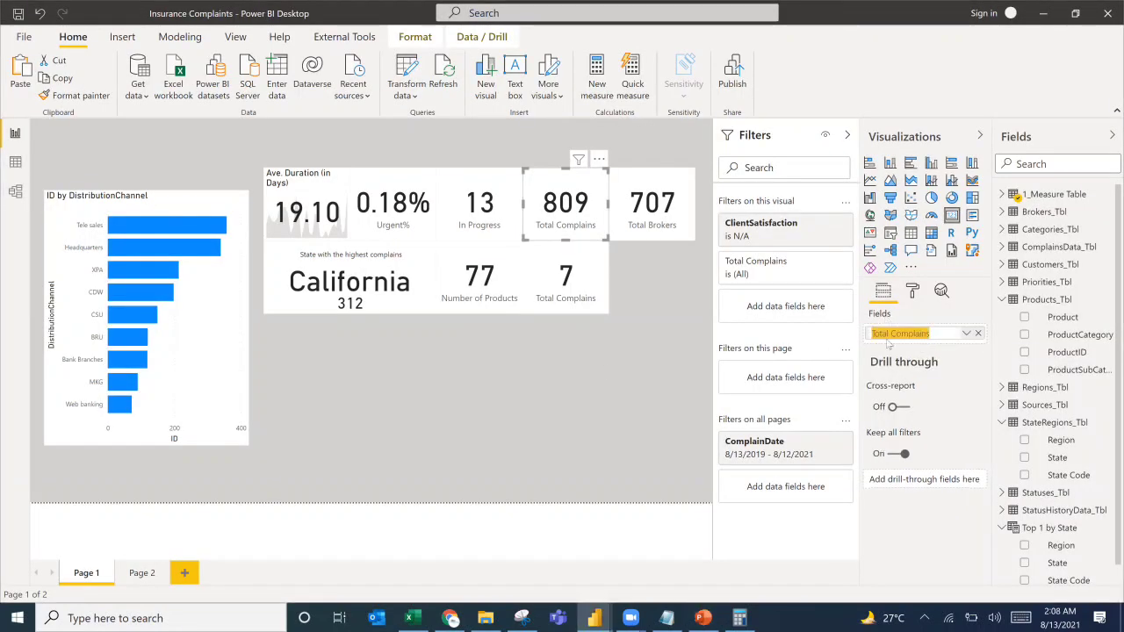
type("N?A")
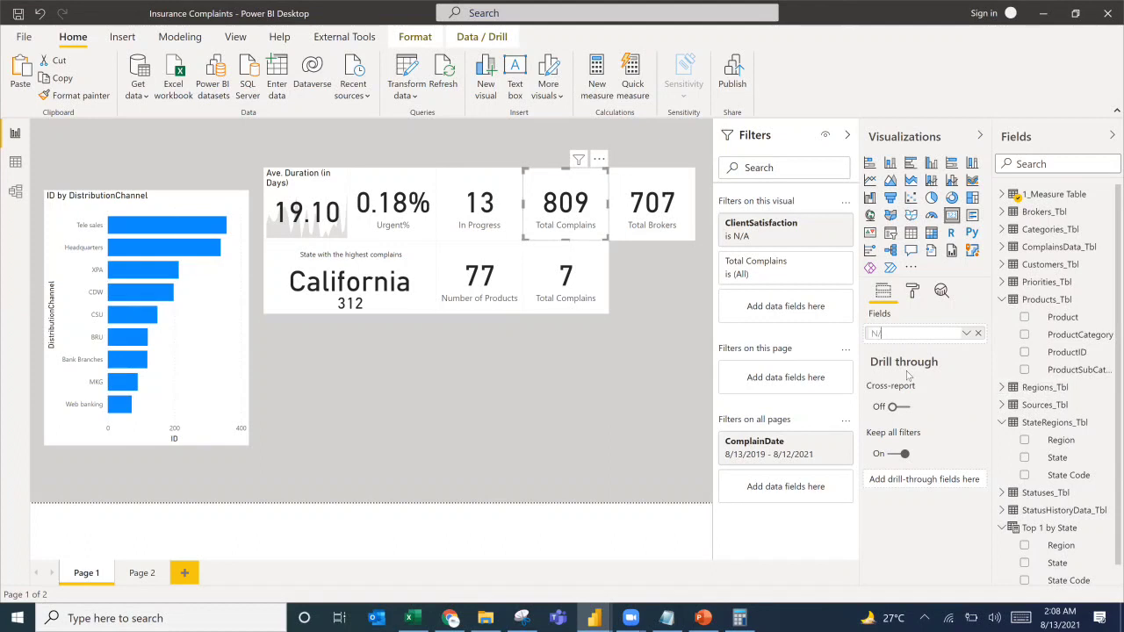
type(" Satisfaction")
key("Return")
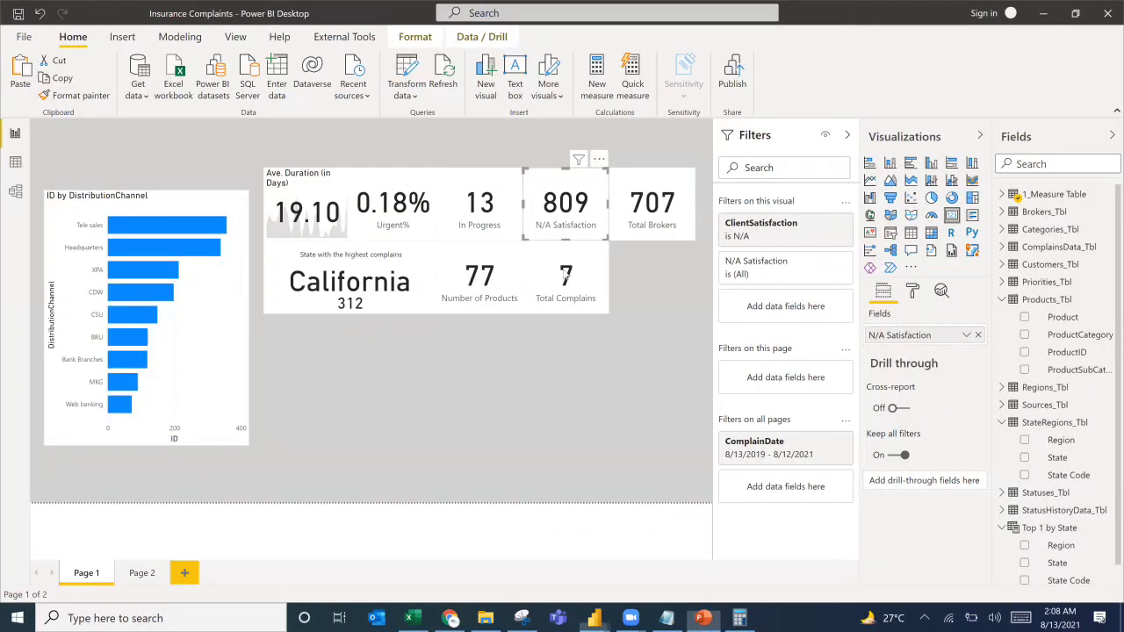
Rename the field on the card filtered to NSA as "Unsatisfied Complains".
left_click(566, 275)
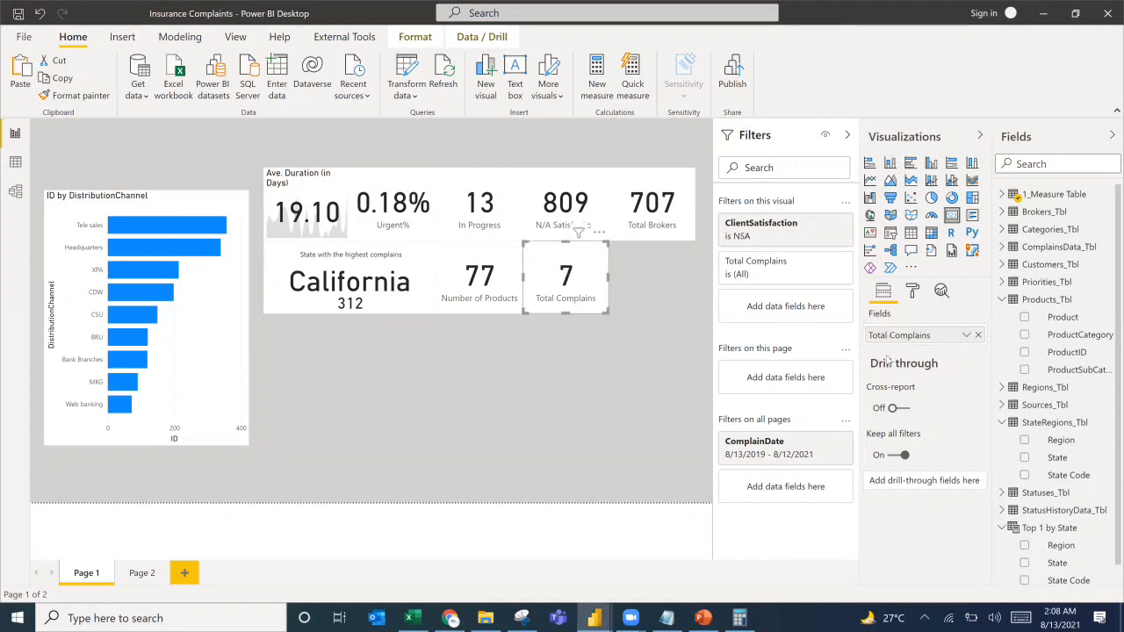
double_click(887, 334)
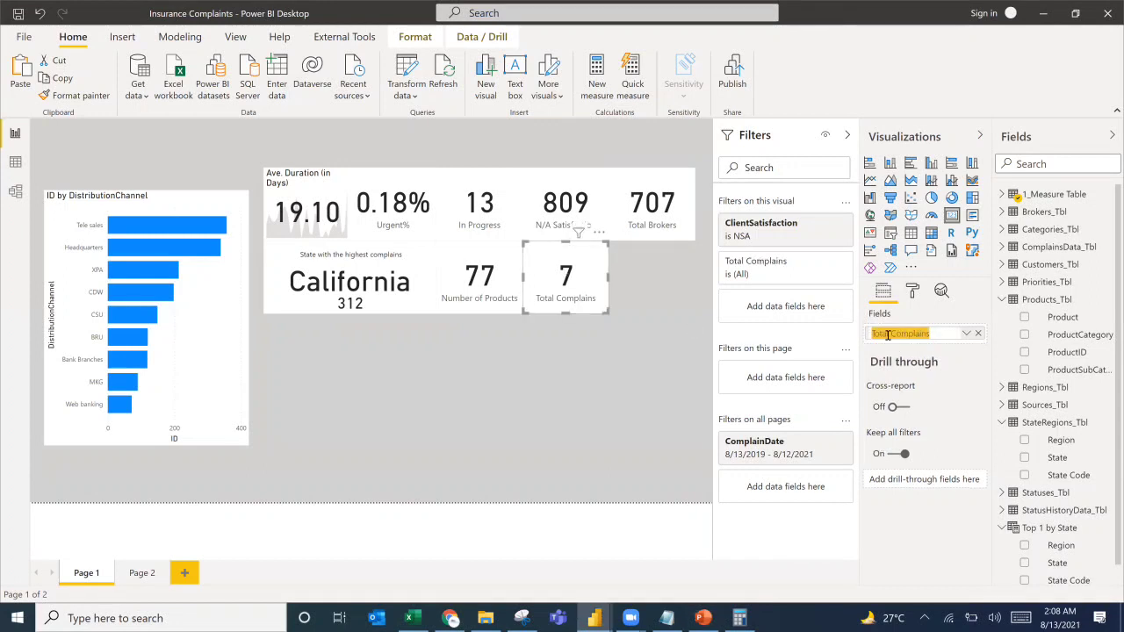
left_click(887, 332)
left_click_drag(889, 332, 852, 336)
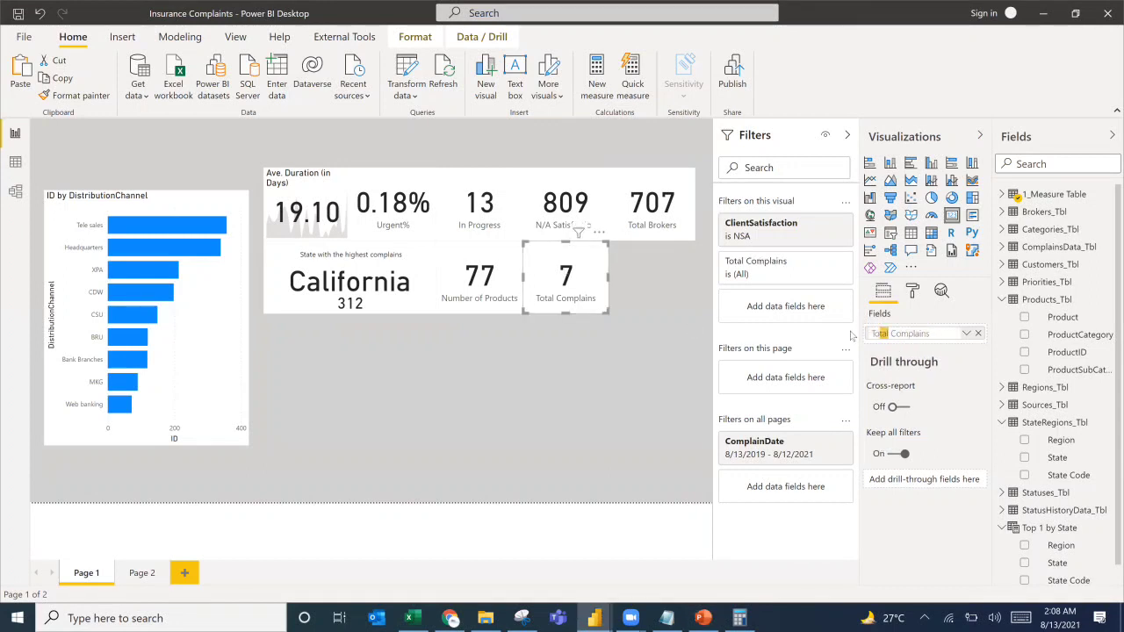
type("Unsatisfied")
key("Return")
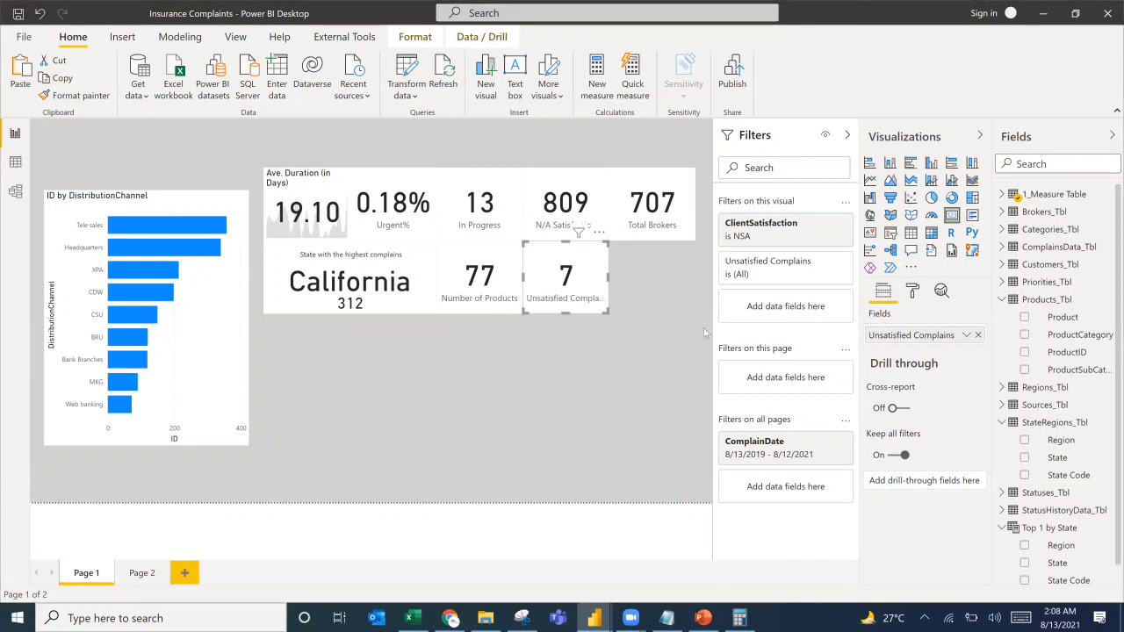
Reduce the Unsatisfied Complains card's category label text size to 11 pt.
left_click(913, 294)
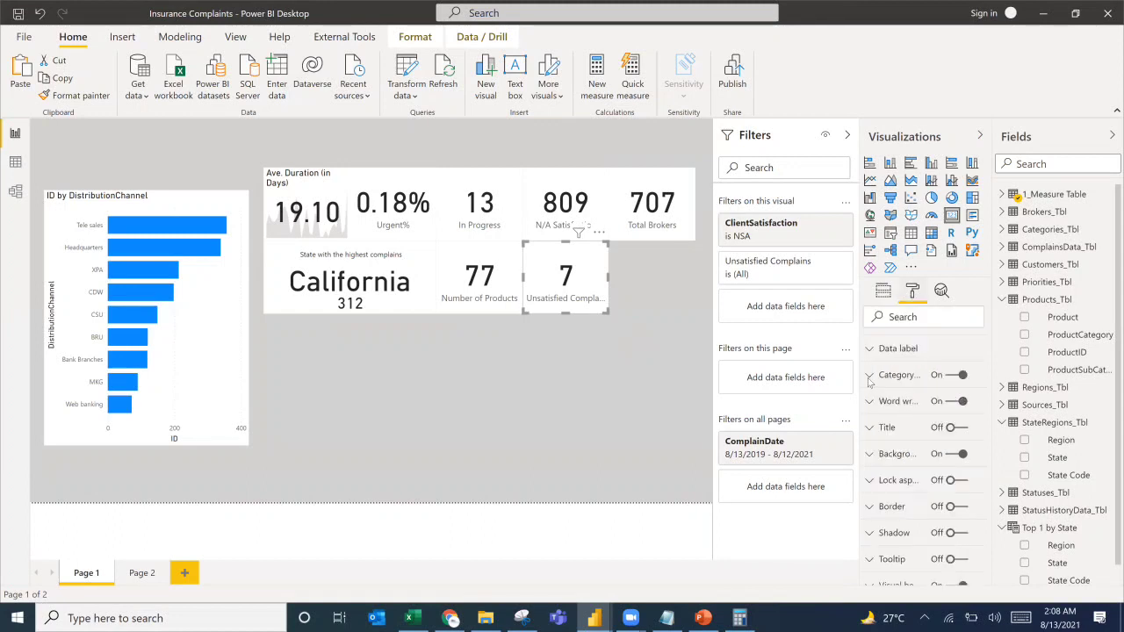
left_click(868, 377)
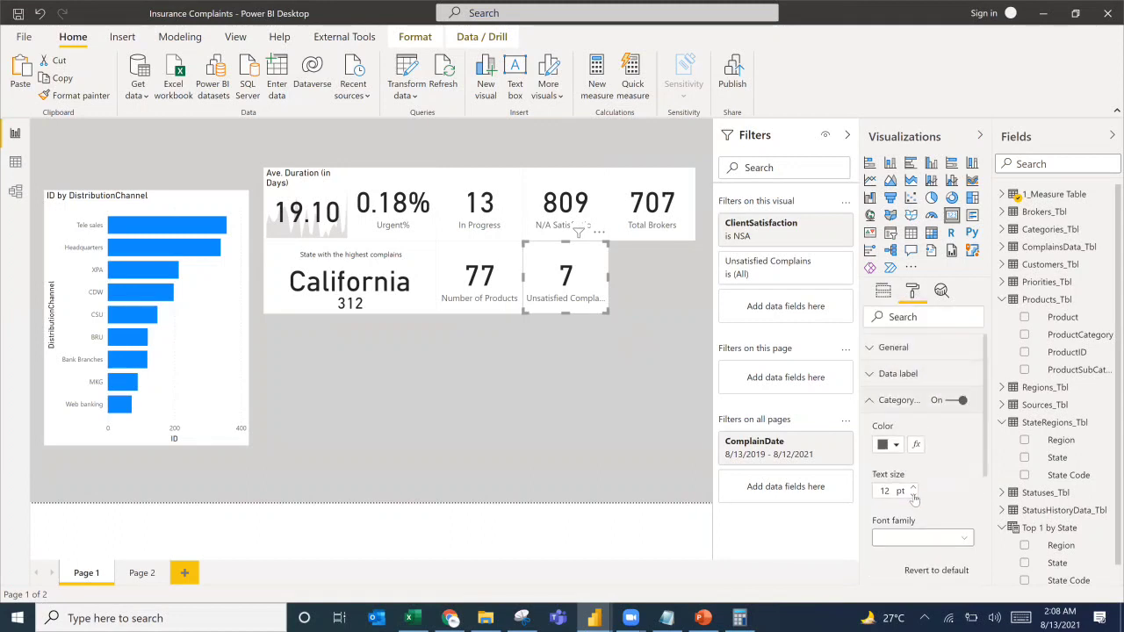
left_click(913, 496)
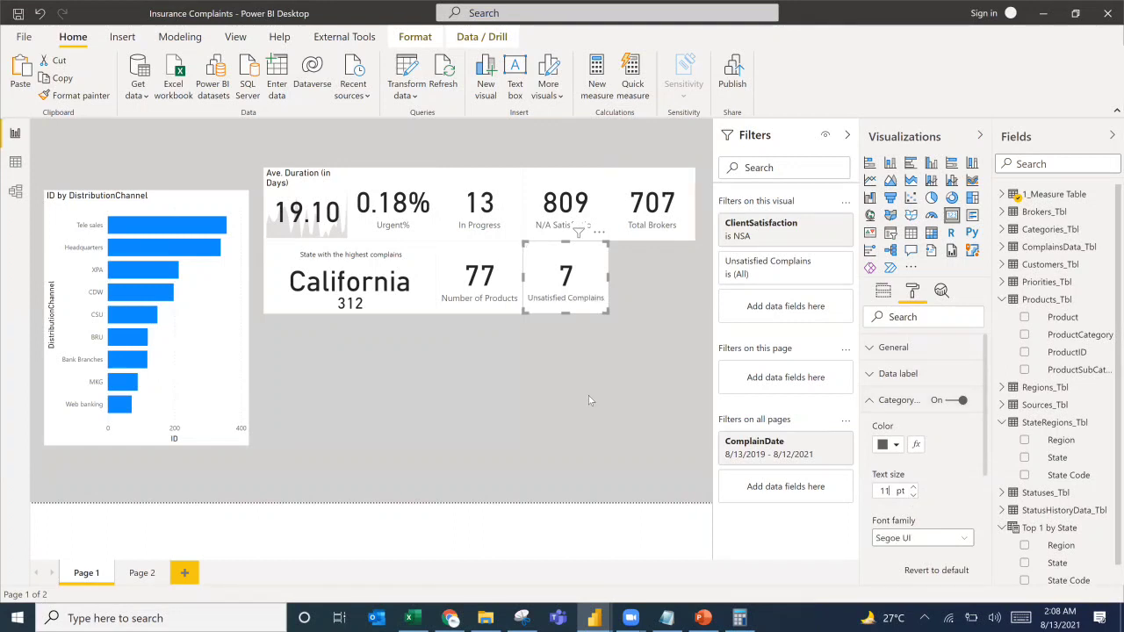
Check the reference dashboard in PowerPoint and duplicate the Total Brokers card directly below the original in Power BI.
left_click(702, 618)
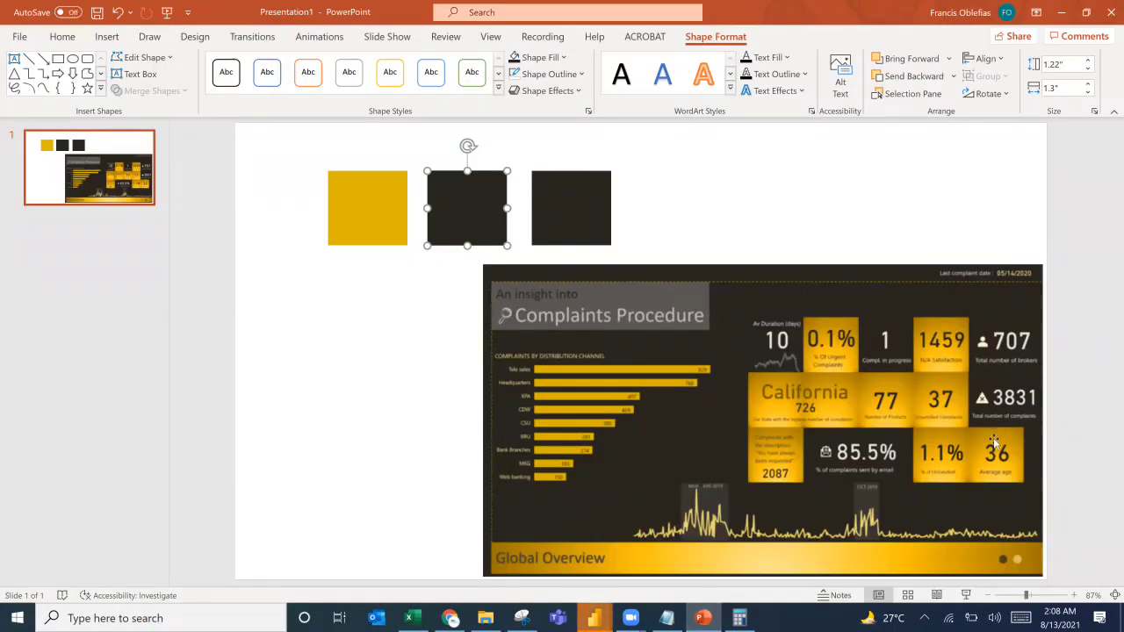
left_click(1060, 13)
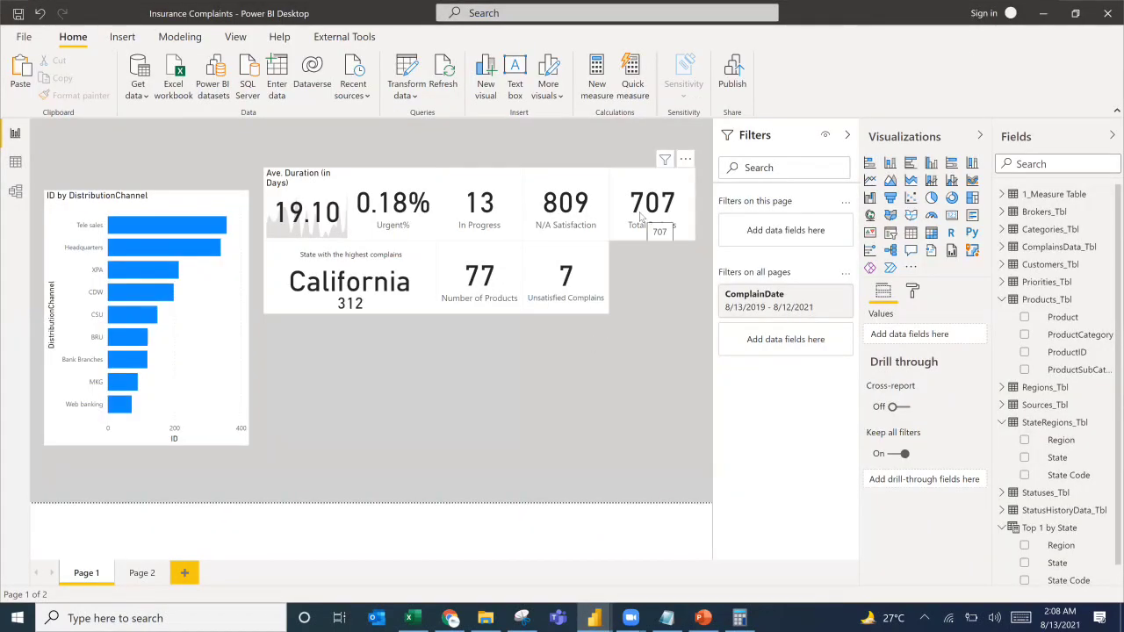
left_click(641, 217)
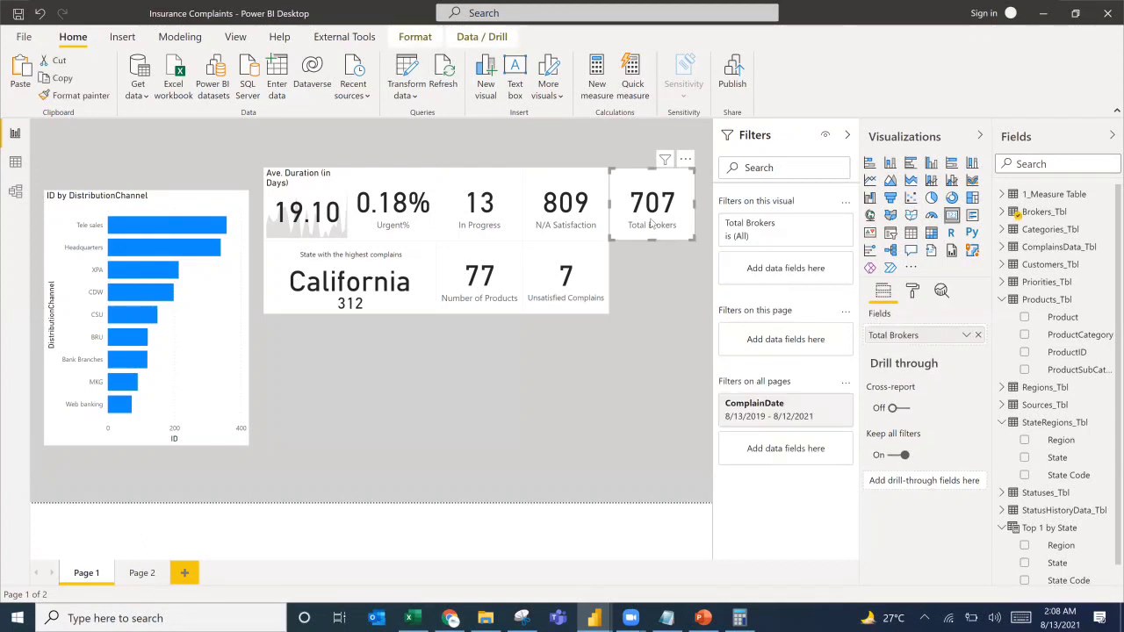
left_click_drag(651, 223, 663, 219)
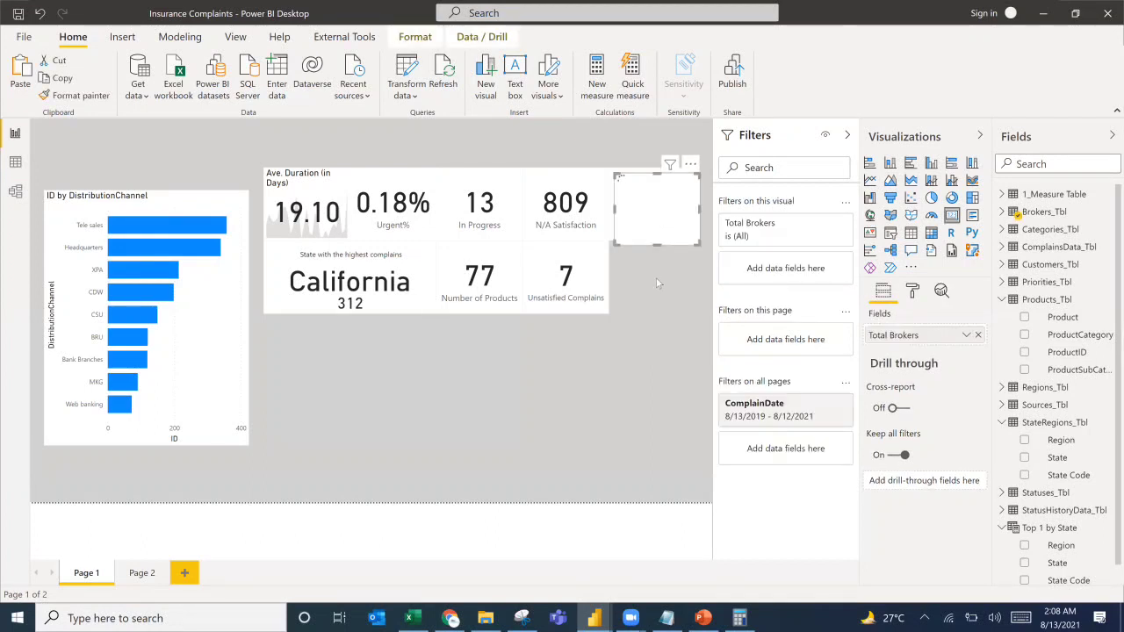
left_click_drag(656, 279, 657, 293)
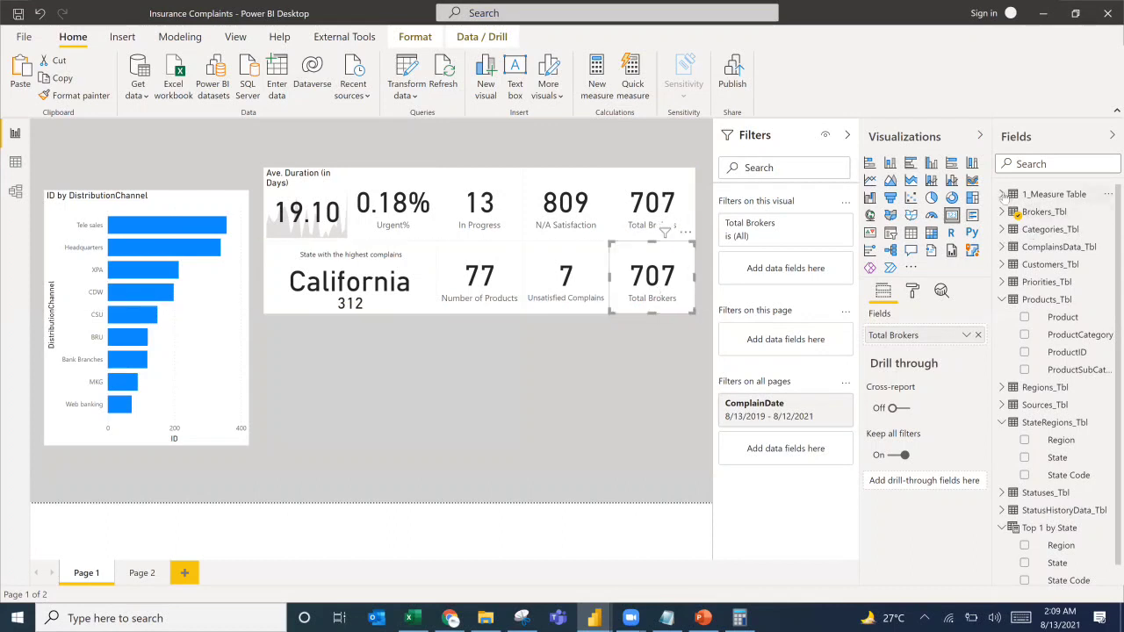
Replace the duplicated Total Brokers card's field with the Total Complains measure from 1_Measure Table.
left_click(1044, 194)
left_click_drag(1058, 246, 898, 333)
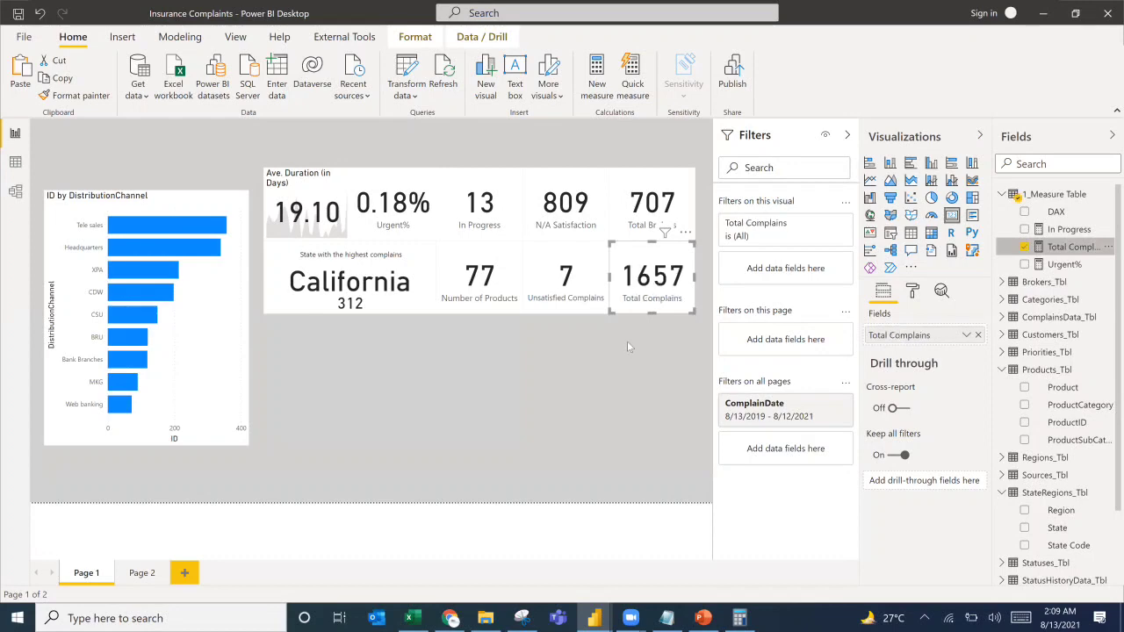
left_click(547, 347)
Switch to PowerPoint and examine the third row of cards in the reference dashboard.
left_click(702, 617)
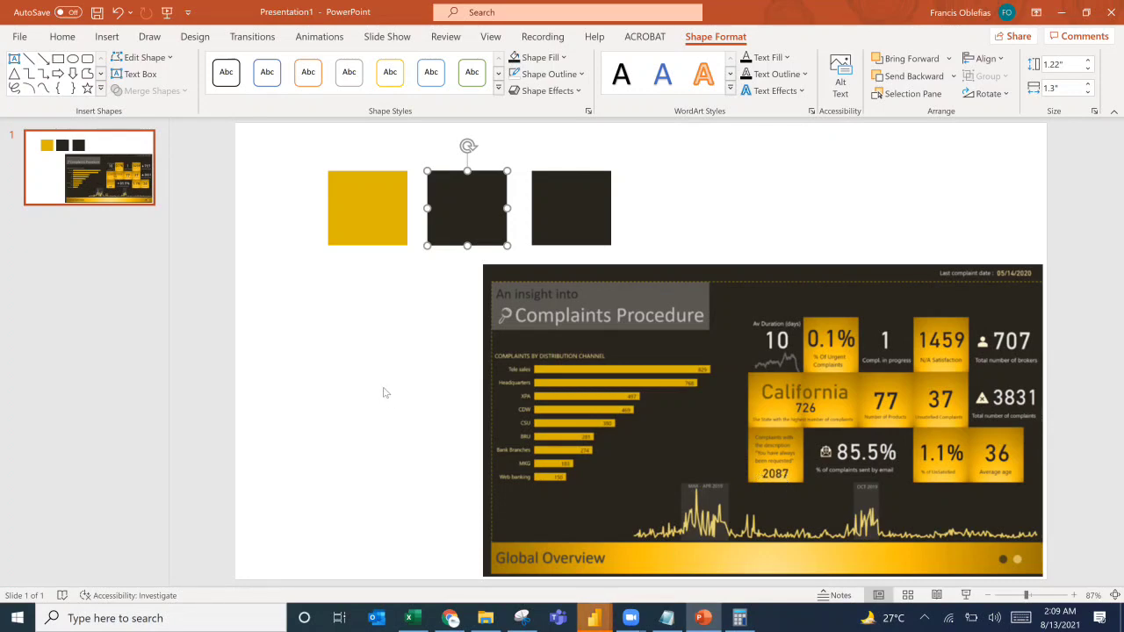
left_click(382, 392)
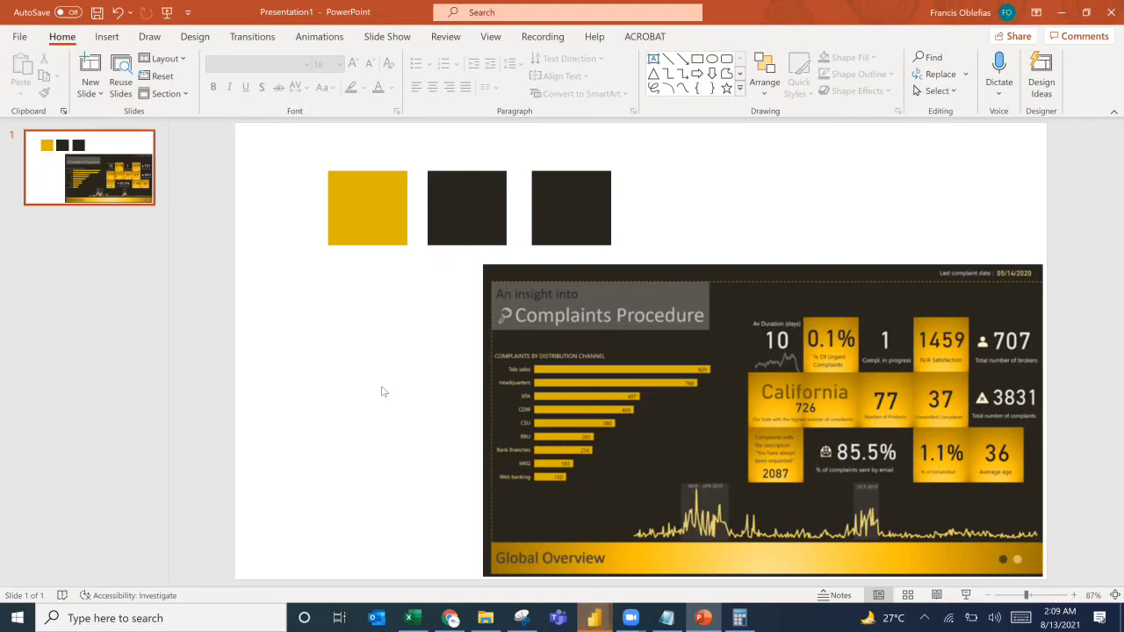
key("alt+Tab")
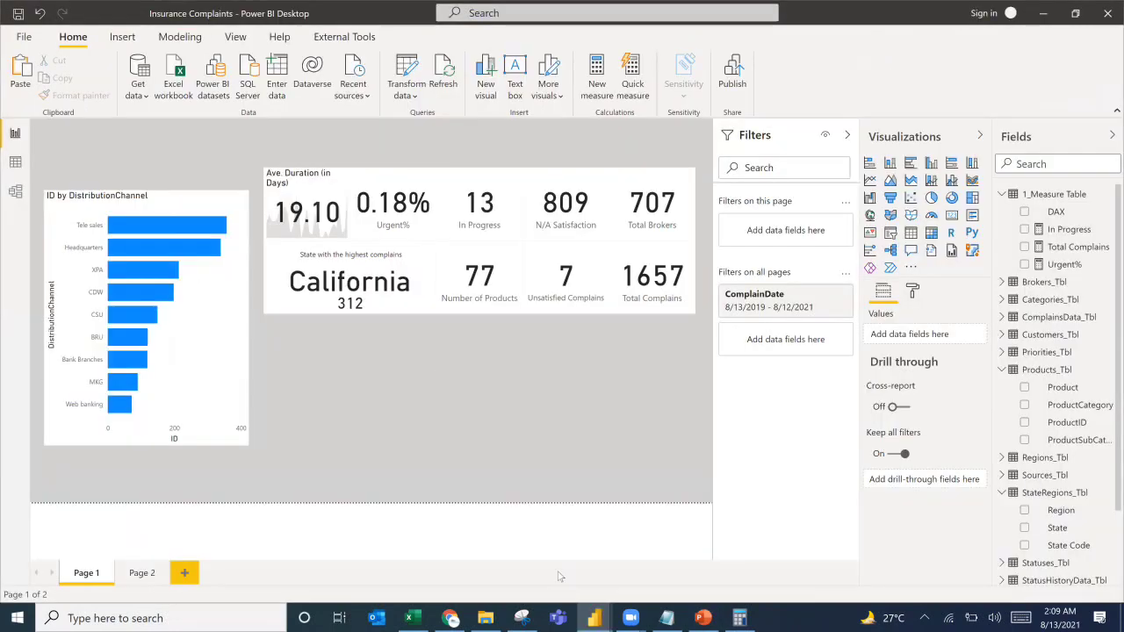
Look up the "YOU HAVE ALWAYS BEEN REQUESTED" description in the Excel workbook's Categories sheet and return to Power BI.
left_click(413, 618)
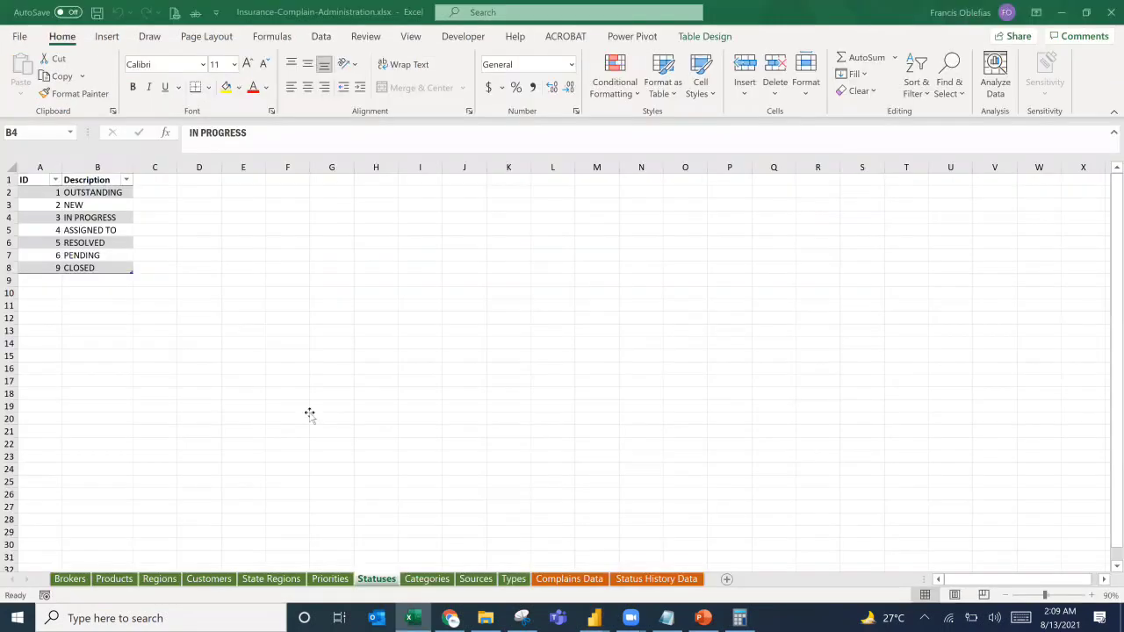
left_click(288, 419)
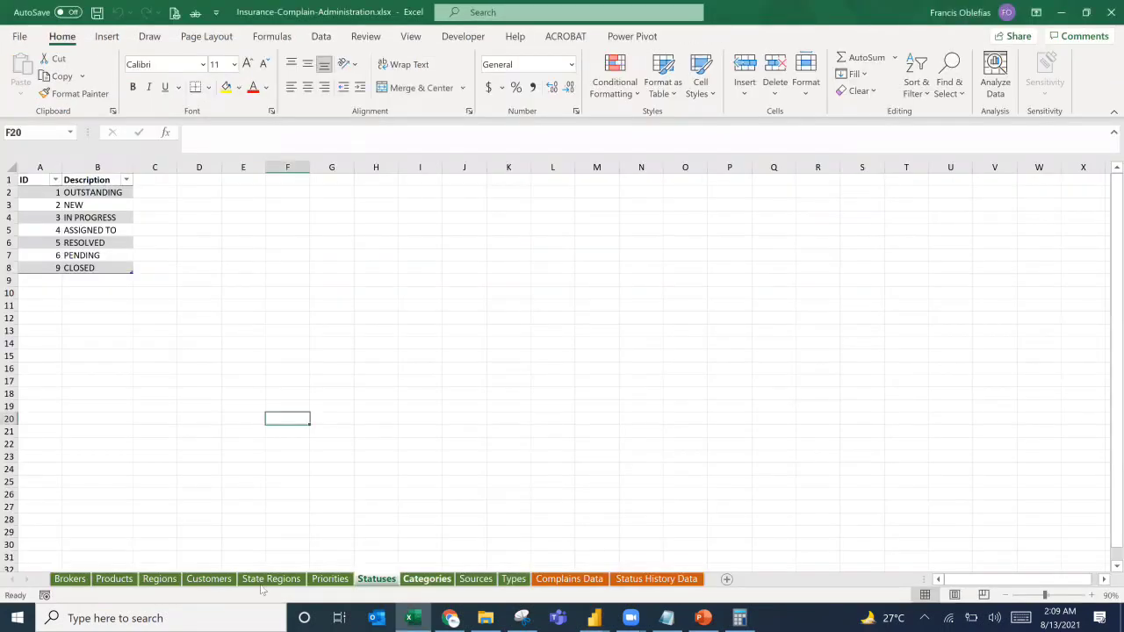
left_click(427, 579)
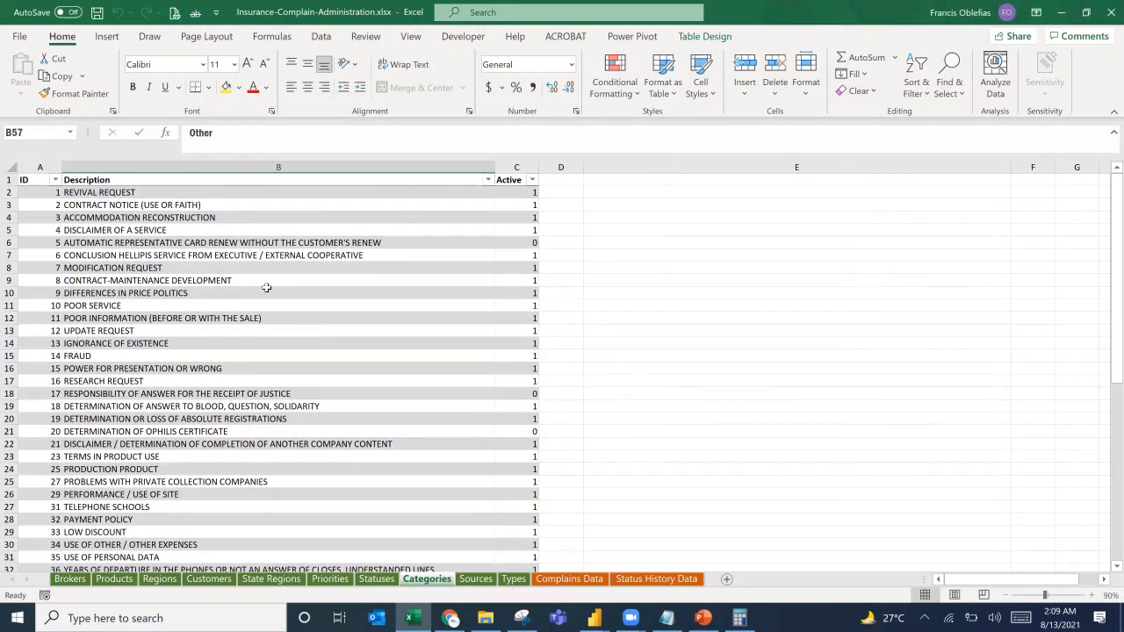
scroll(266, 287, "down", 10)
scroll(266, 287, "down", 2)
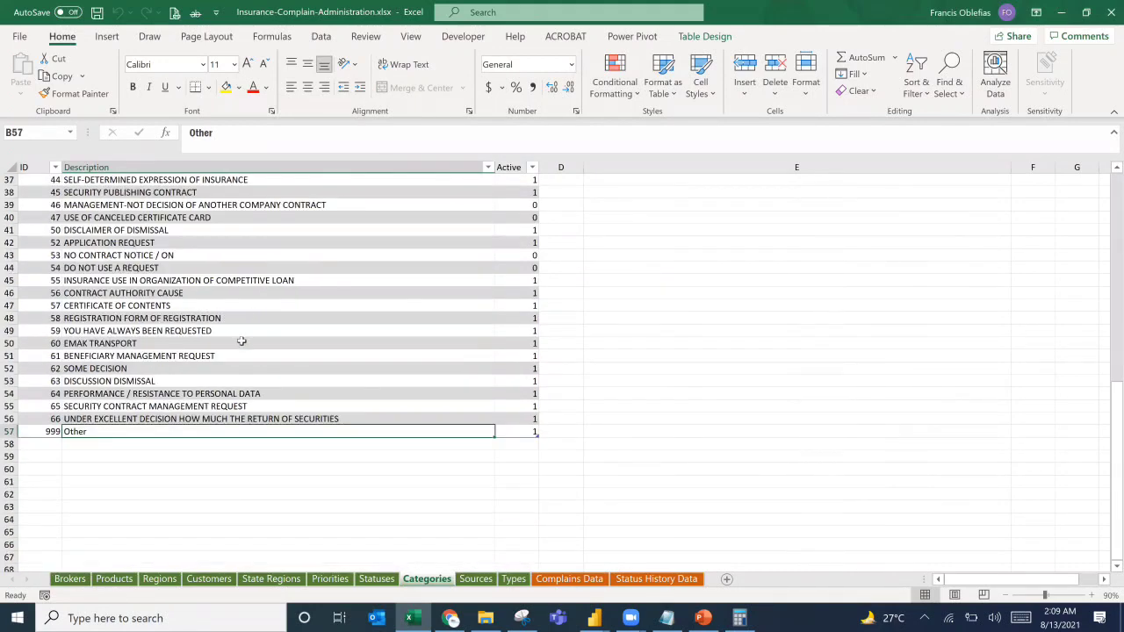
left_click(117, 407)
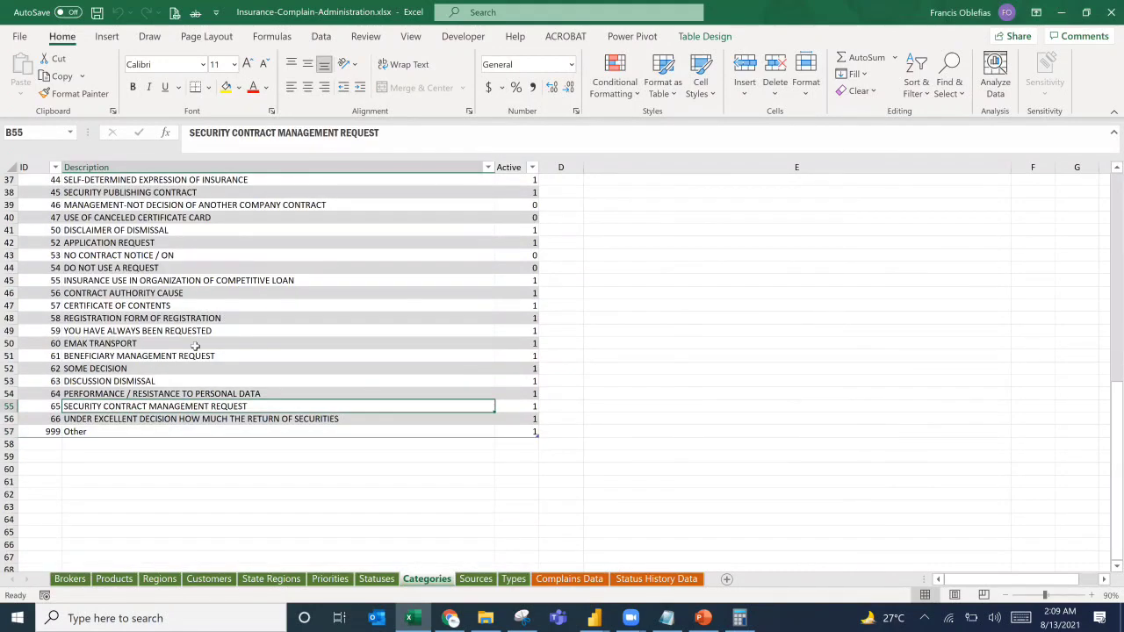
left_click(184, 330)
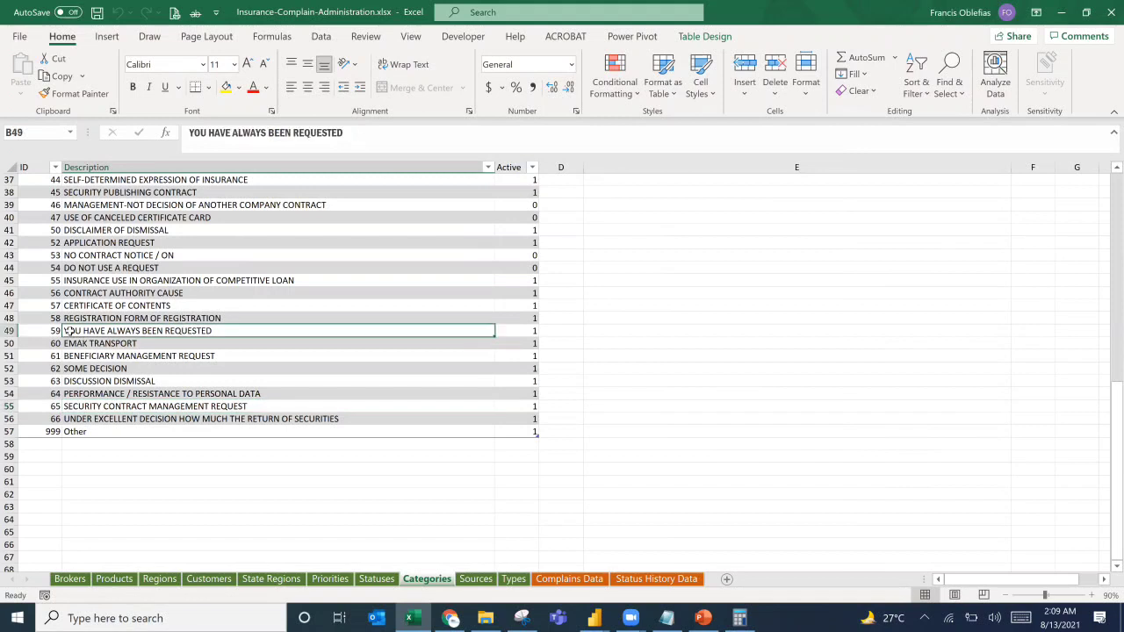
left_click(8, 330)
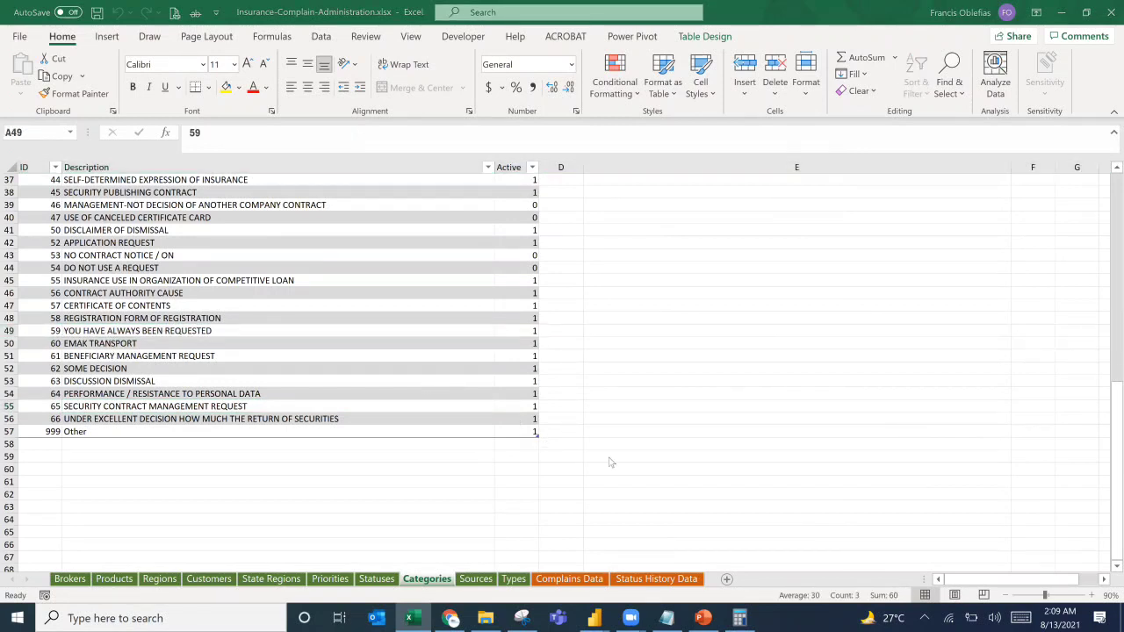
key("alt+Tab")
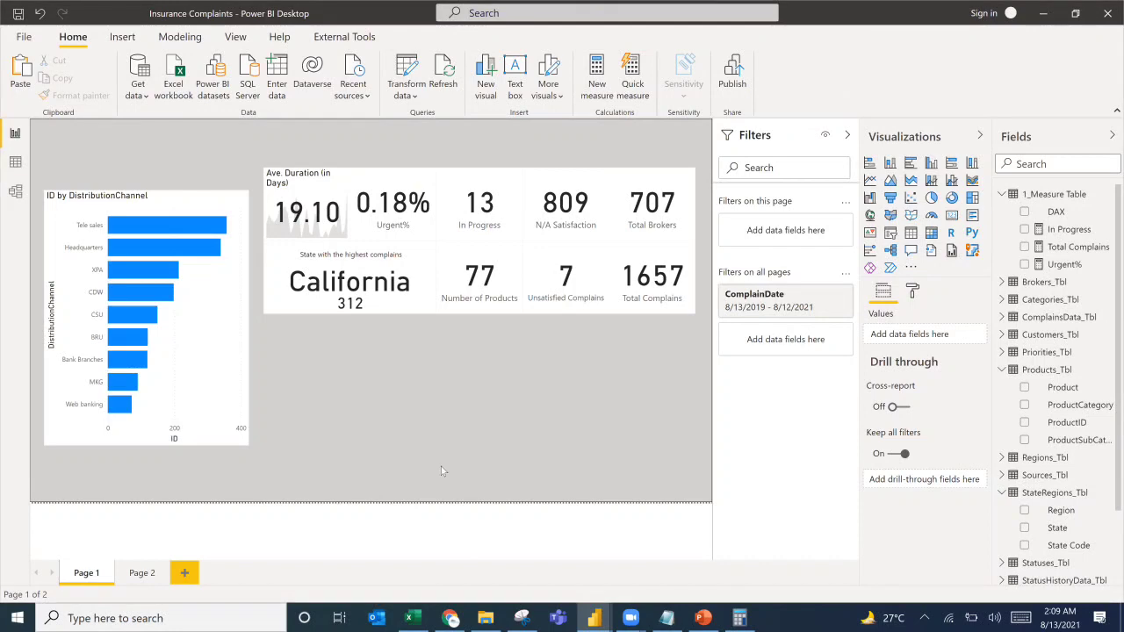
key("alt+Tab")
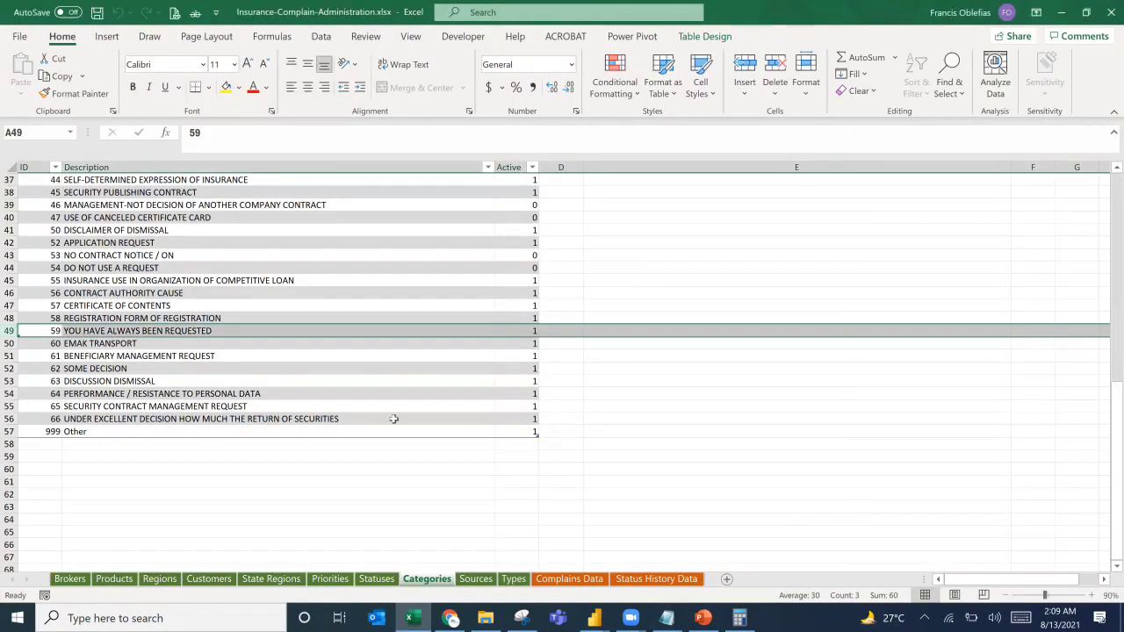
key("alt+Tab")
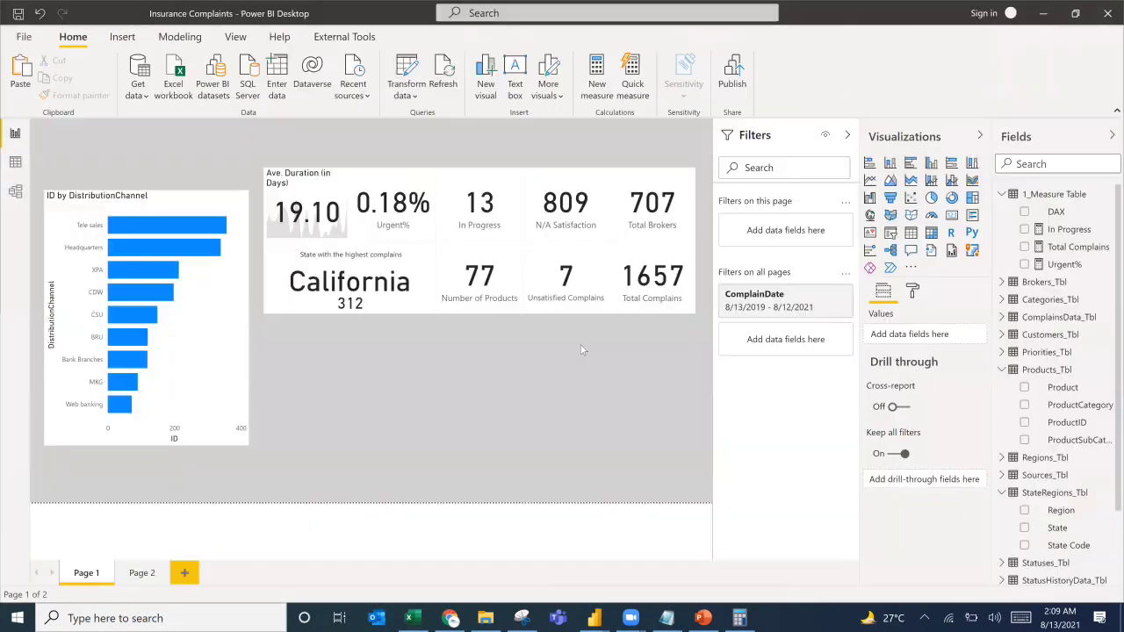
Duplicate the Total Complains card and place the copy directly below the California card, aligned with its left edge.
left_click(656, 283)
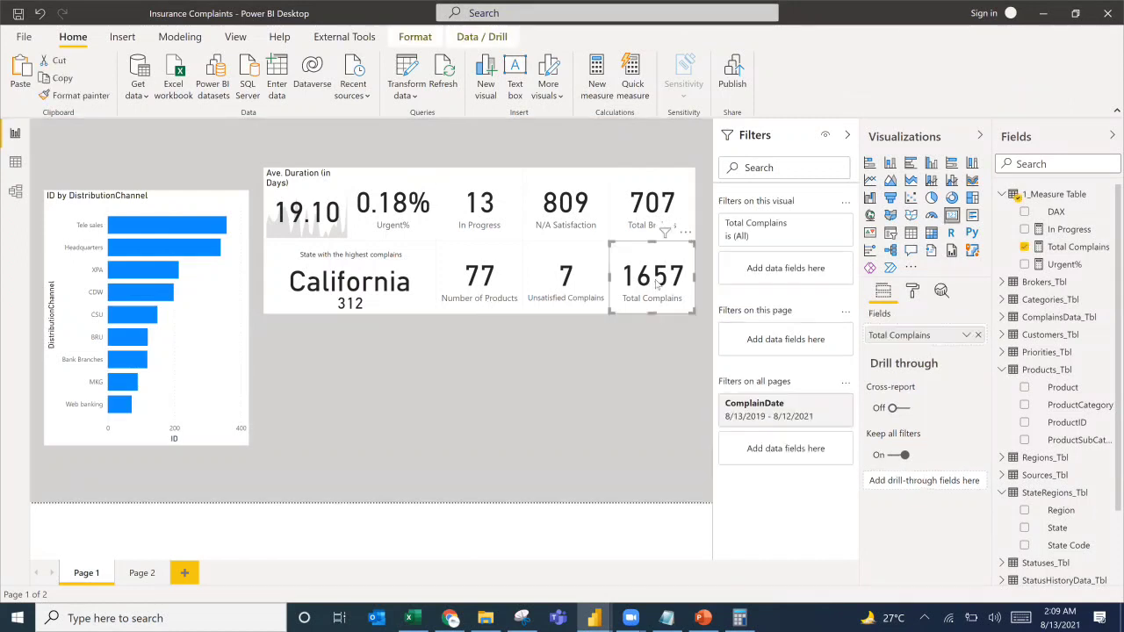
key("ctrl+v")
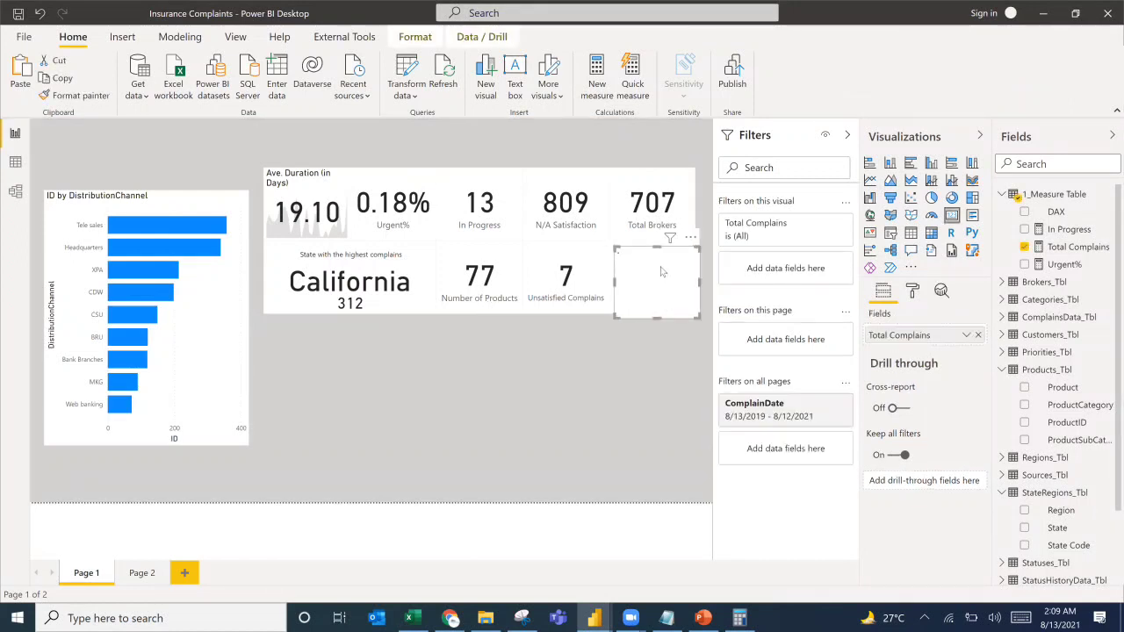
left_click_drag(657, 265, 411, 360)
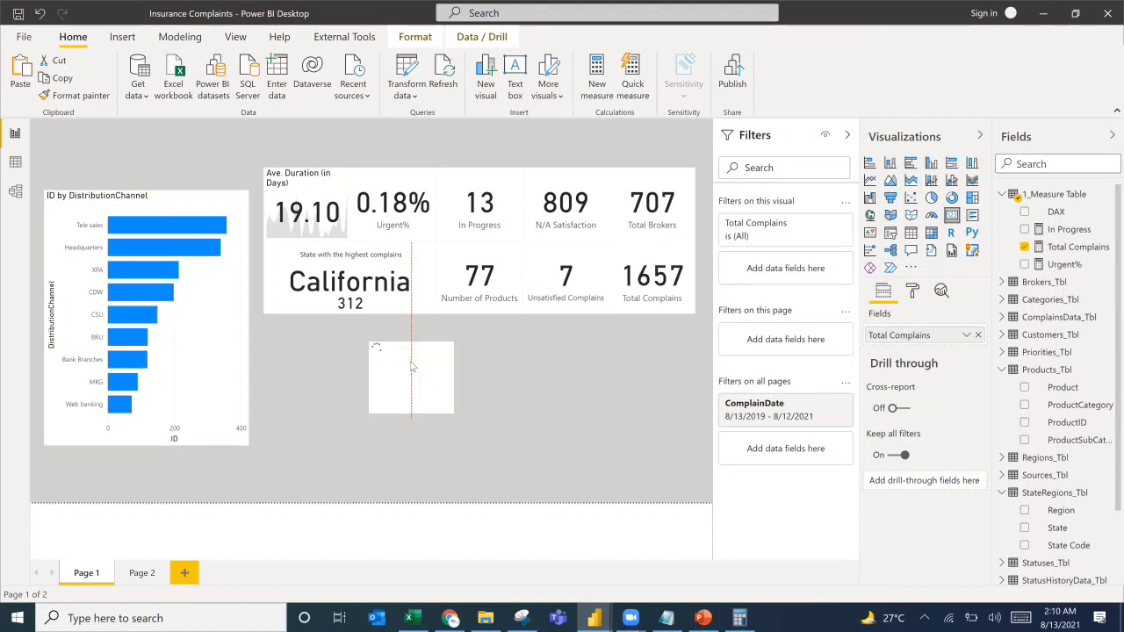
left_click_drag(316, 331, 311, 344)
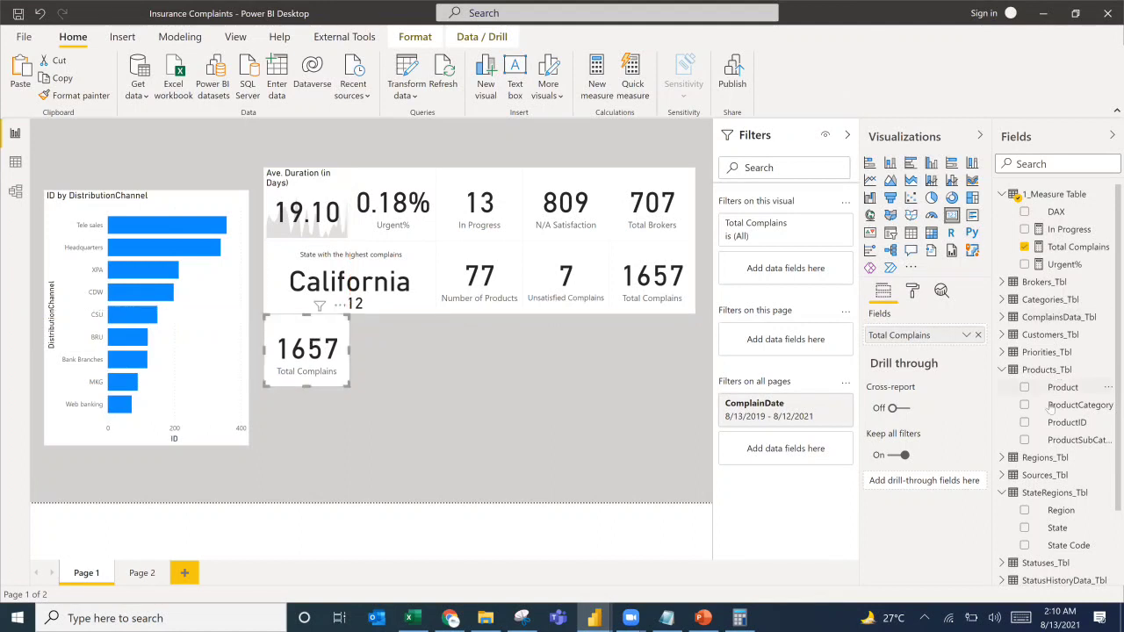
Filter the copied Total Complains card by Categories_Tbl Description to "YOU HAVE ALWAYS BEEN REQUESTED" and extend the card downward.
left_click(1003, 370)
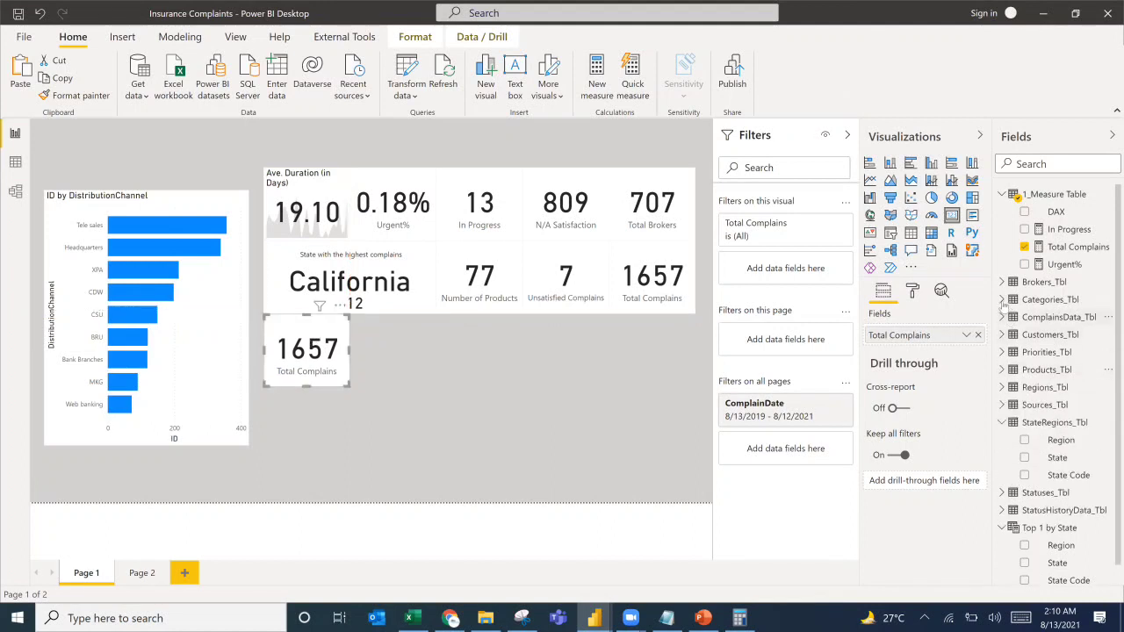
left_click(1003, 300)
left_click_drag(1061, 338, 798, 302)
left_click(764, 294)
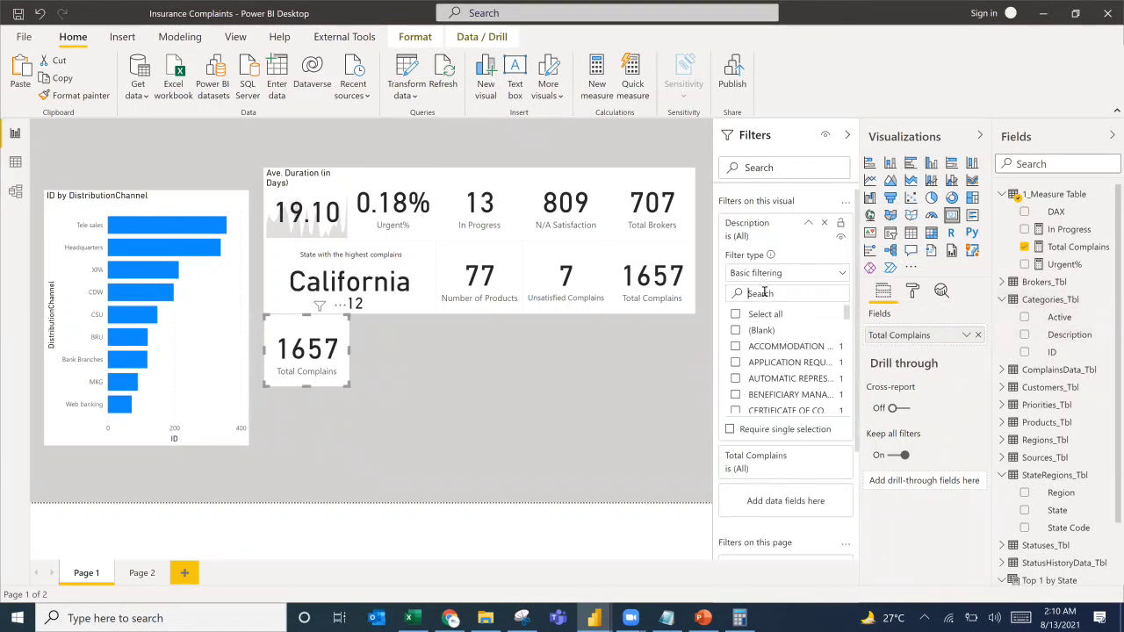
type("requested")
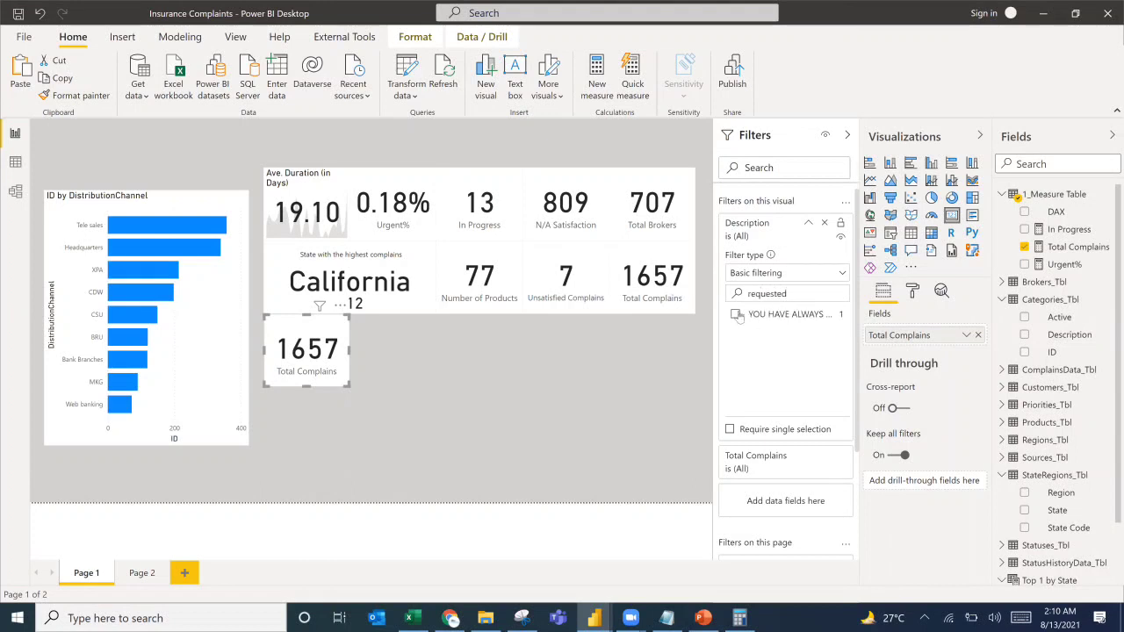
left_click(778, 318)
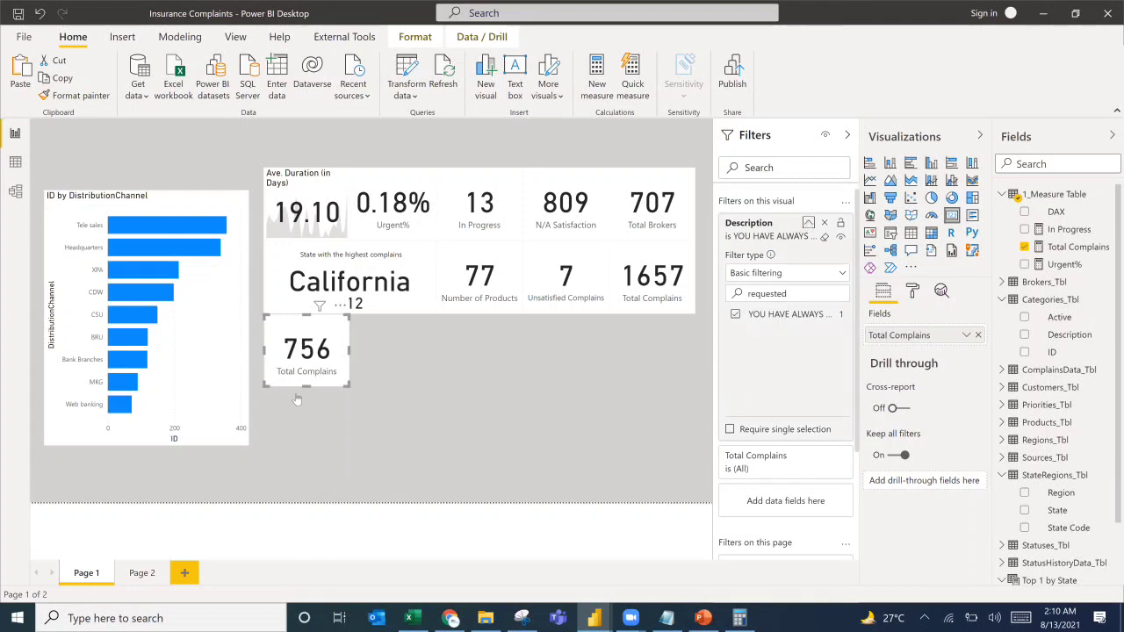
left_click_drag(307, 386, 307, 417)
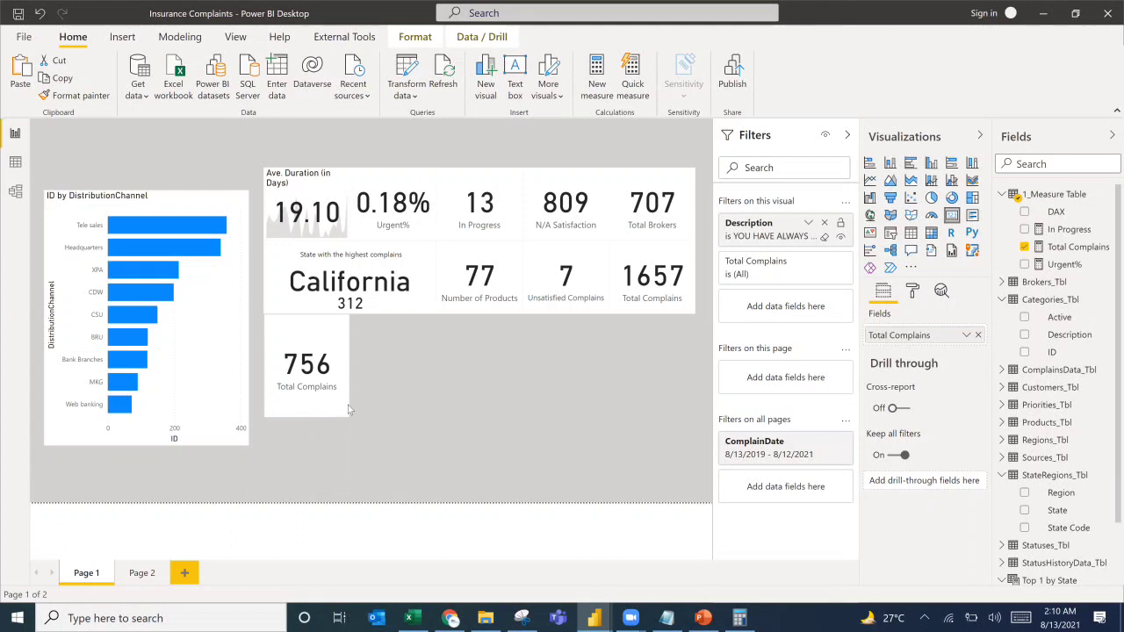
Turn off the category label and turn on the title of the Total Complains card below the California card.
left_click(912, 291)
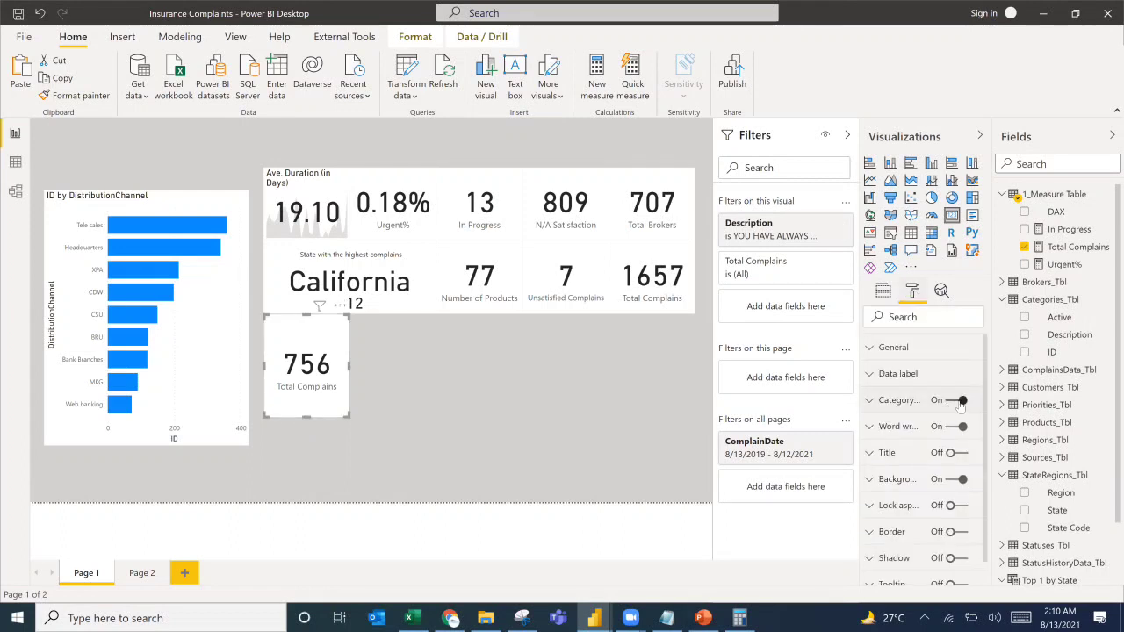
left_click(957, 400)
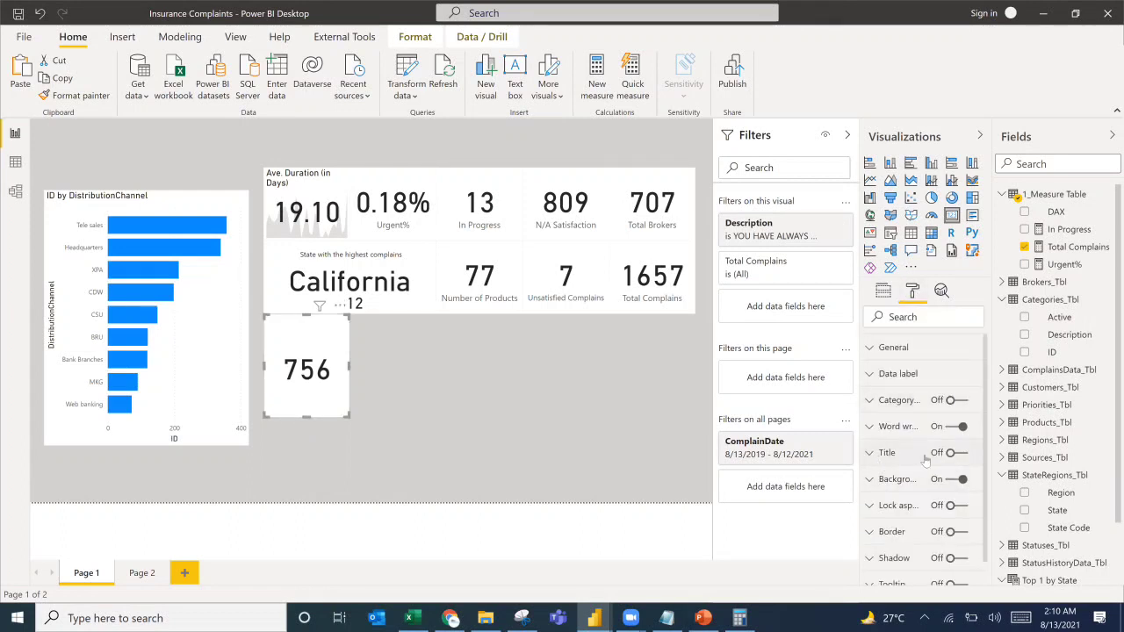
left_click(957, 453)
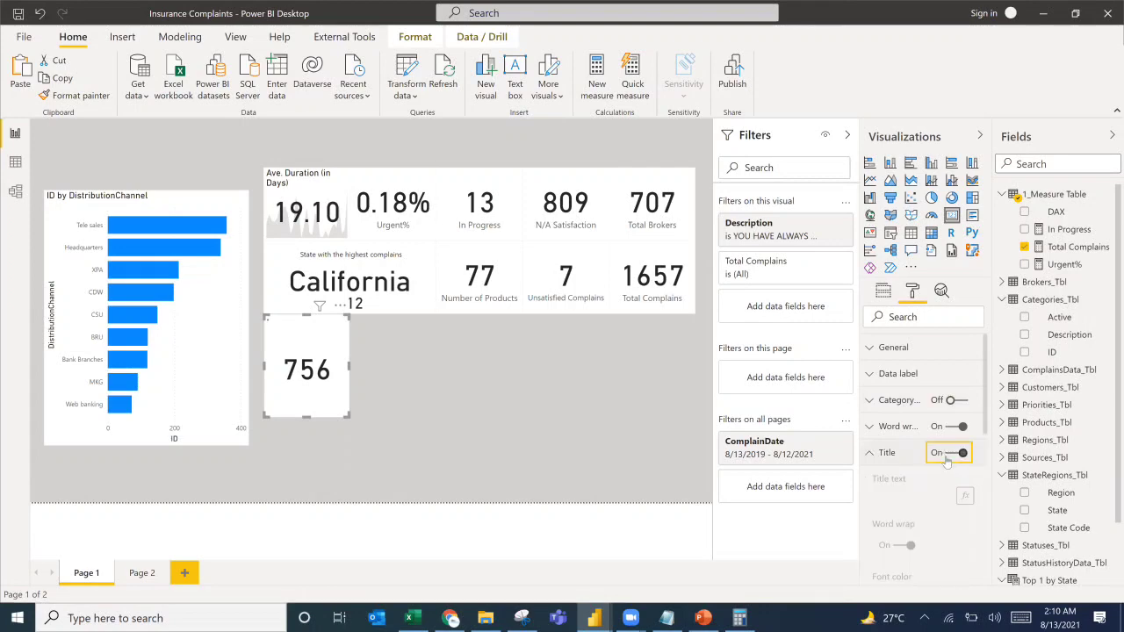
Check the card's wording in the PowerPoint reference and set its title to 'Total Complains with description "You have always been requested"'.
left_click(705, 618)
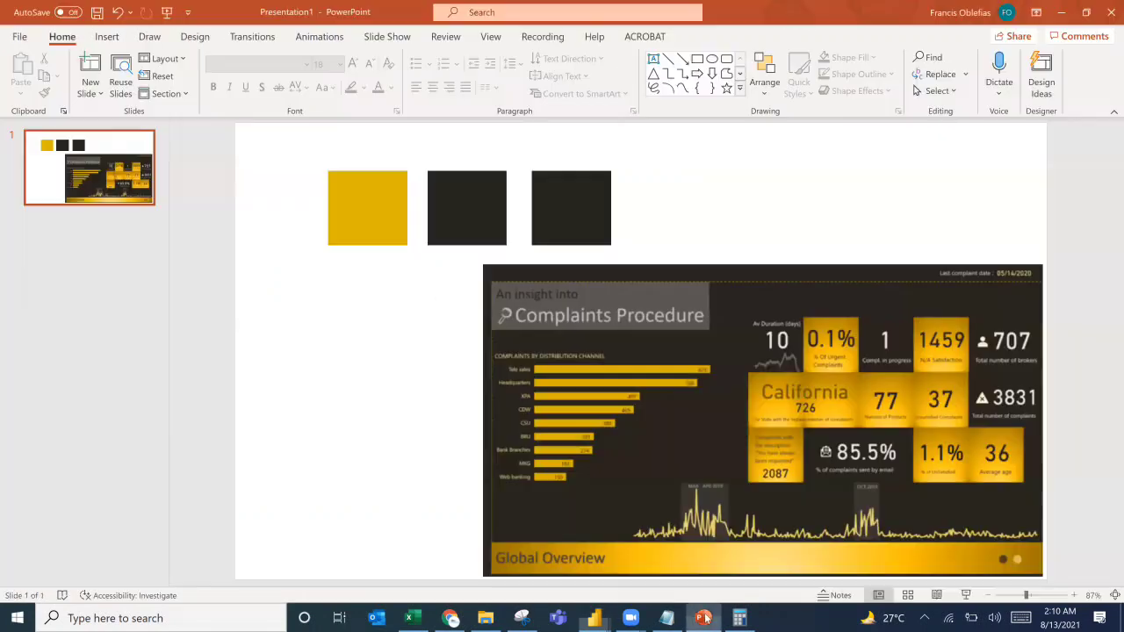
left_click(705, 618)
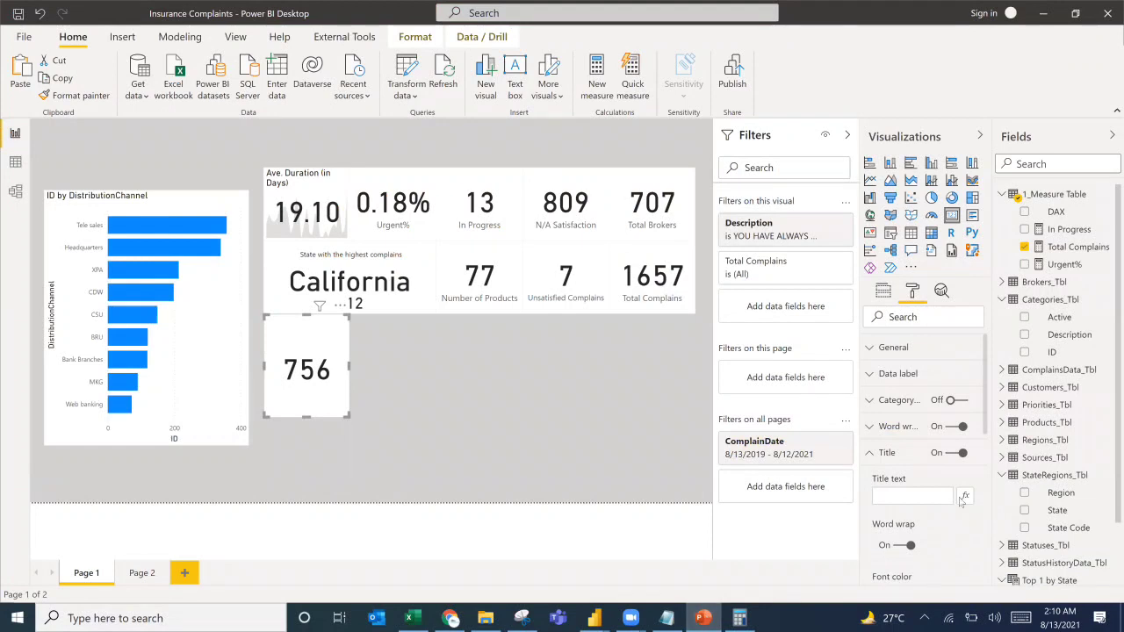
left_click(913, 496)
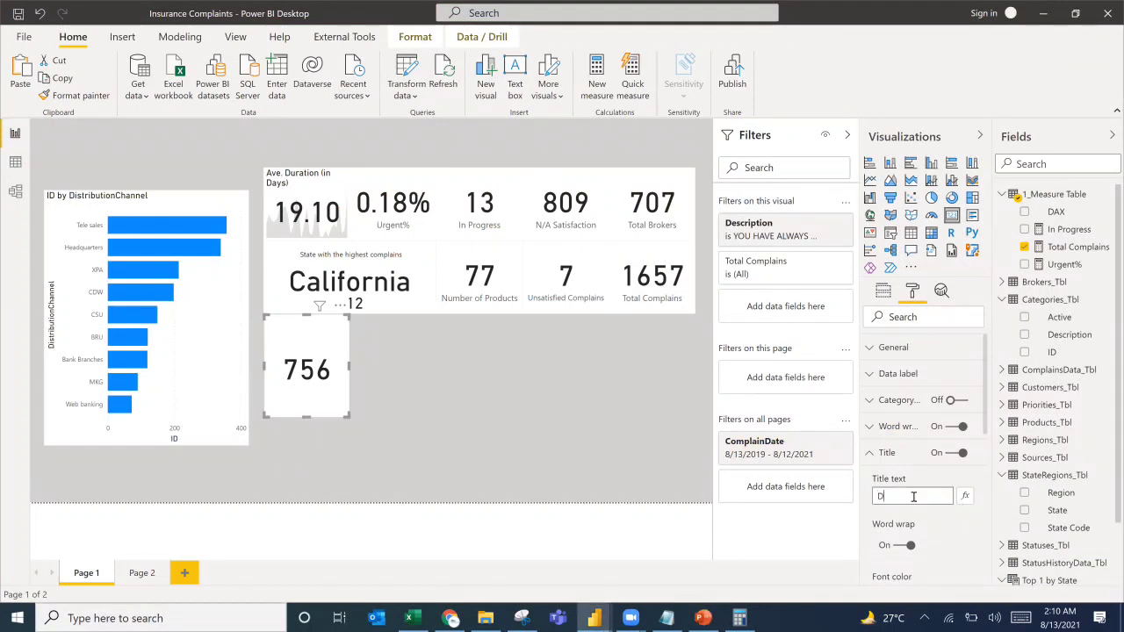
type("D")
key("BackSpace")
type("Total Comp")
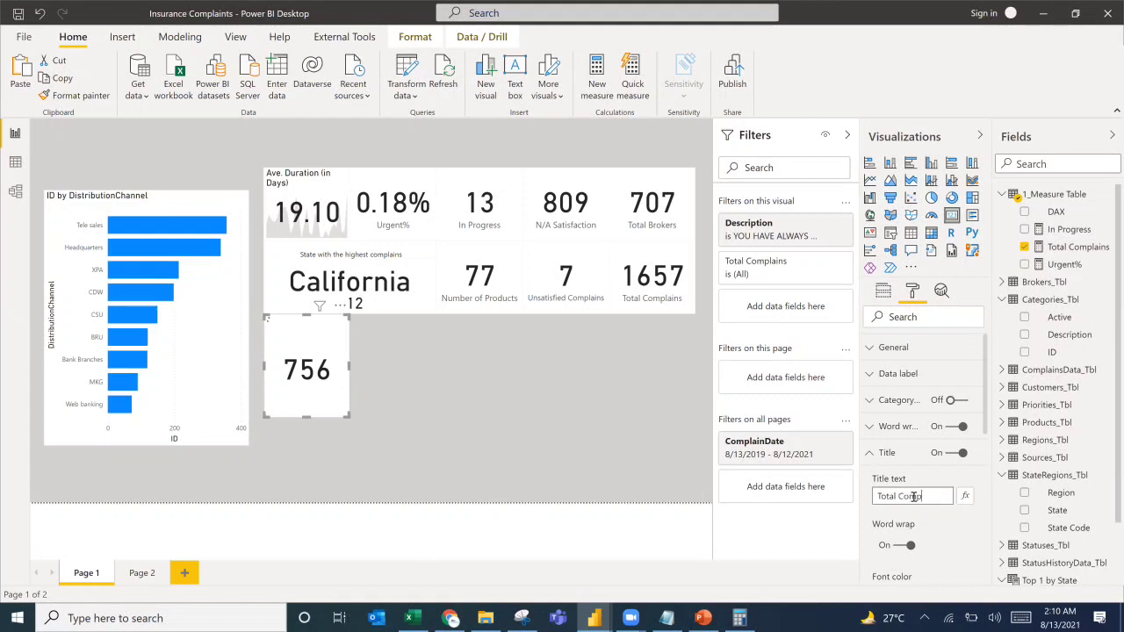
type("lains with")
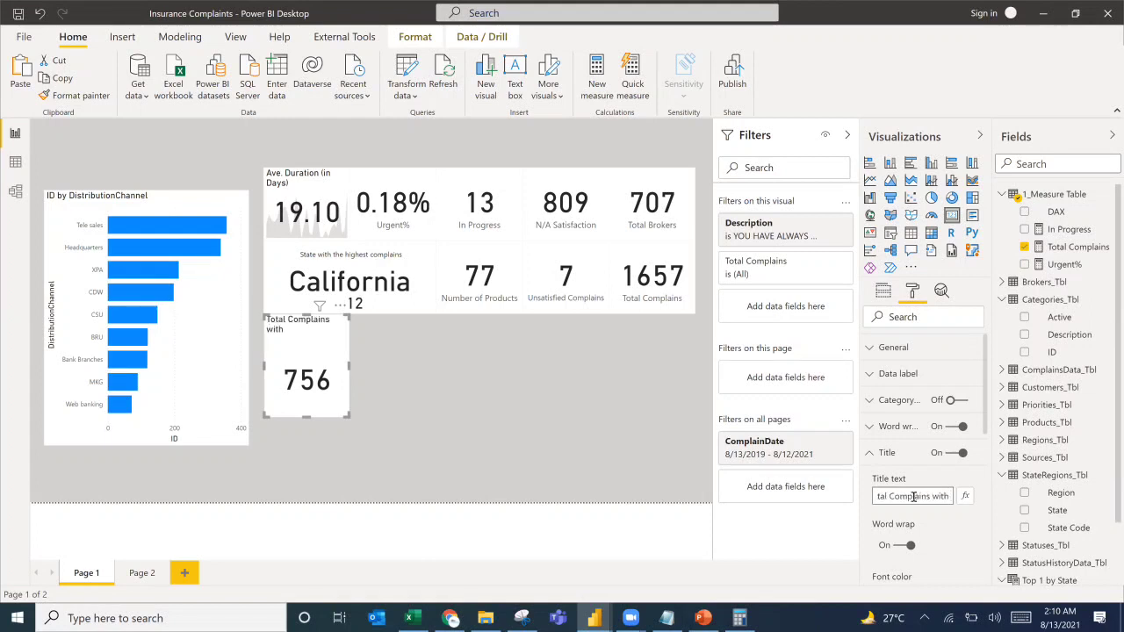
type(" description")
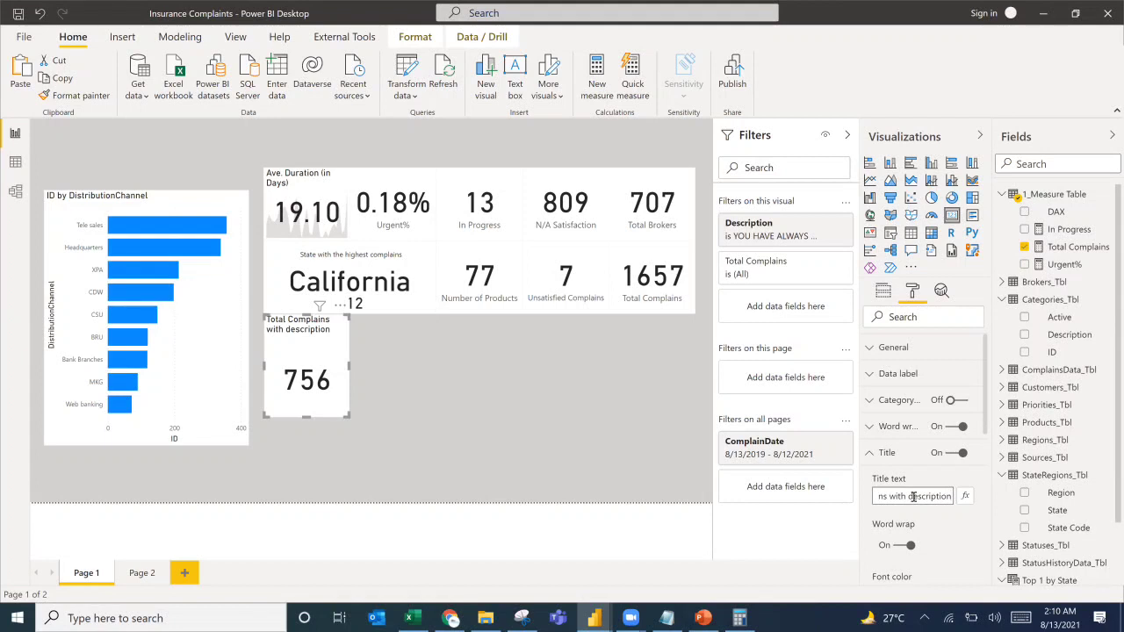
type(" \"You have always b")
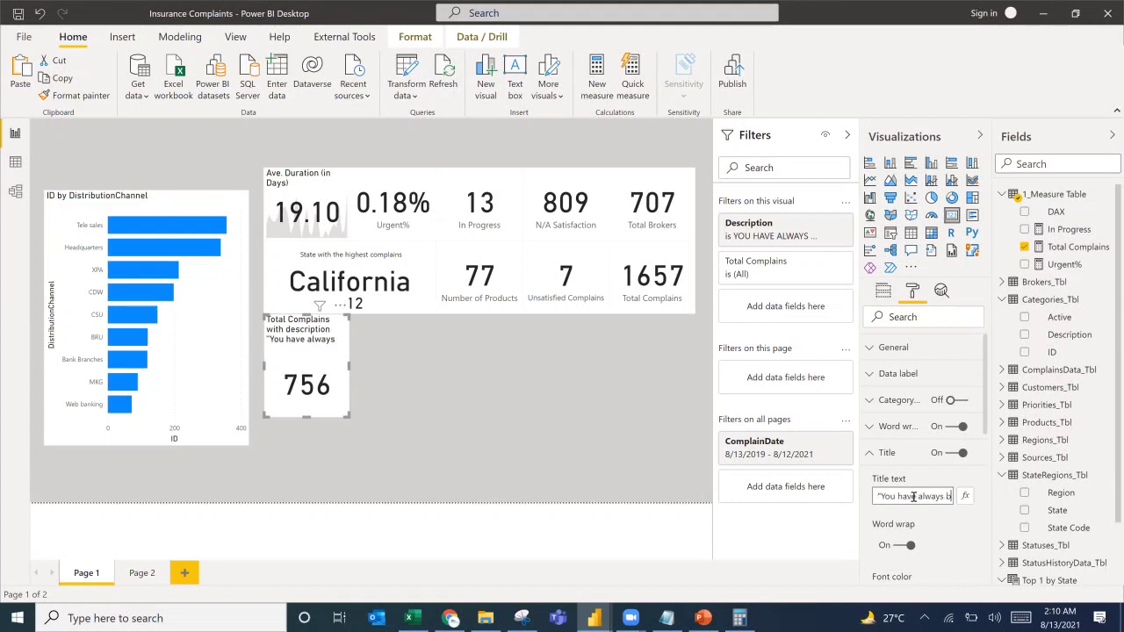
type("een requested\"")
Center the card's title and set its text size to 11 pt.
scroll(917, 545, "down", 5)
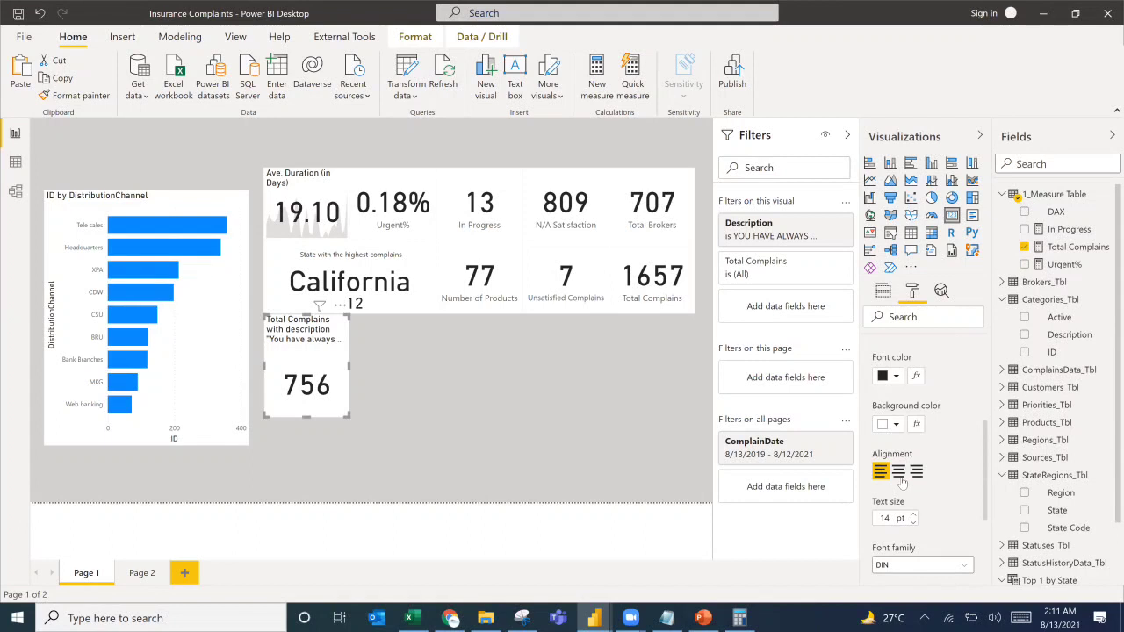
left_click(898, 473)
left_click(912, 524)
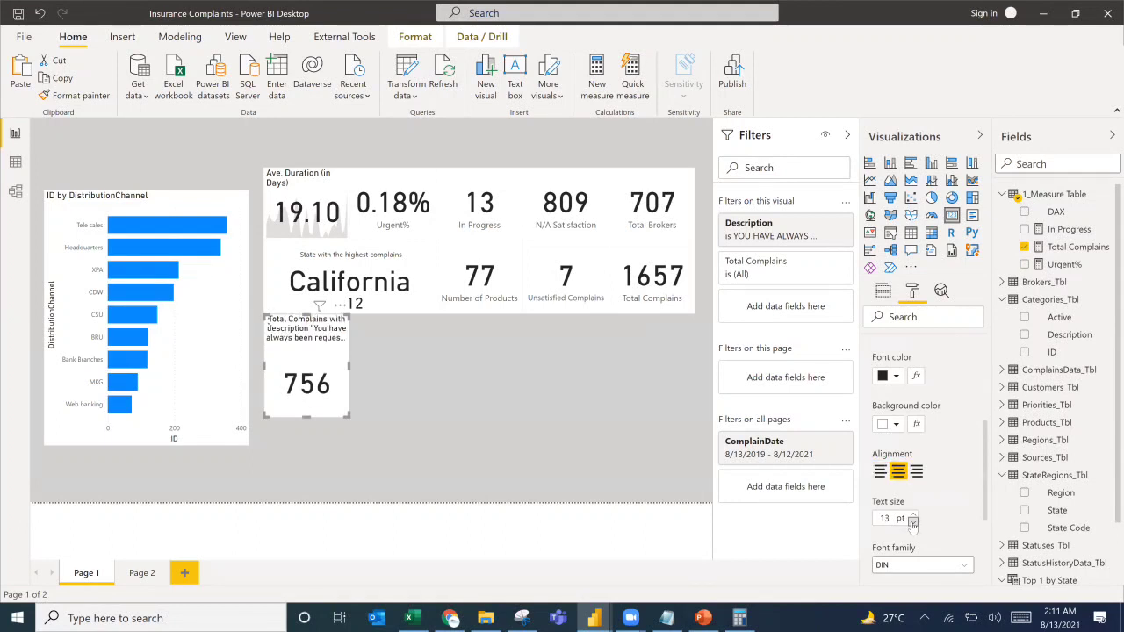
left_click(912, 523)
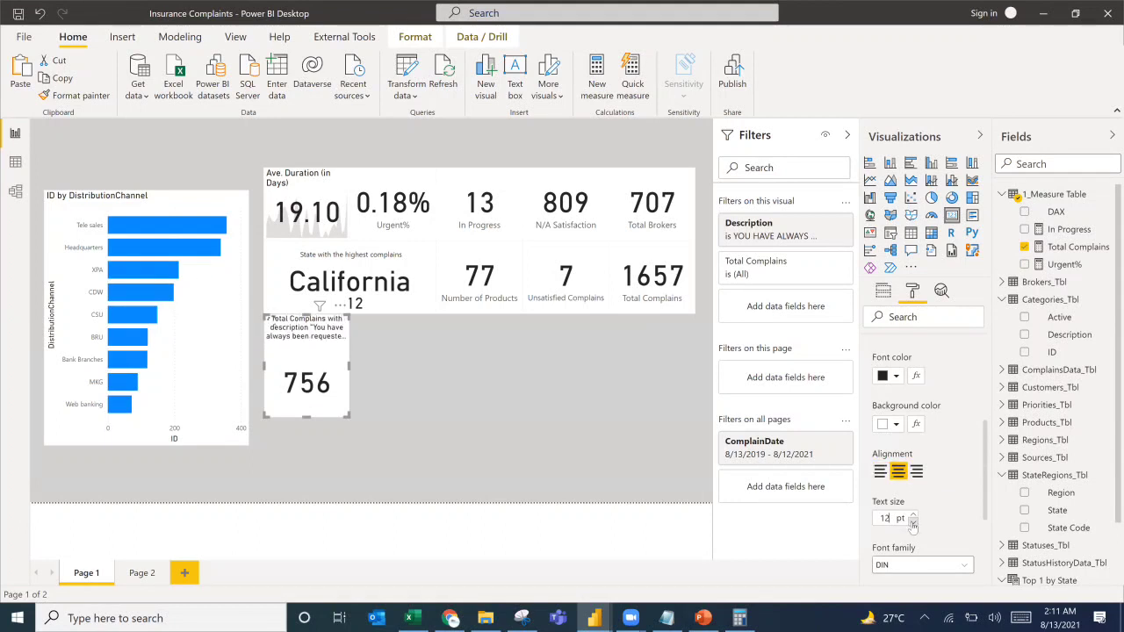
left_click(912, 524)
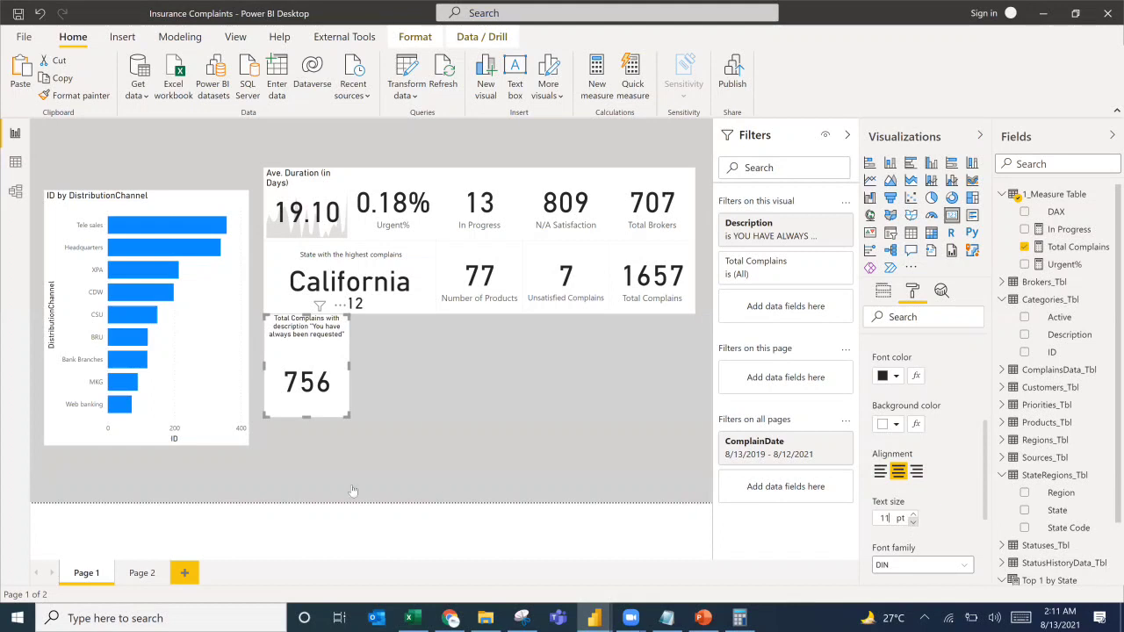
Check the Number of Products card's height and set the "You have always been requested" card's height to match at 137.
left_click(475, 297)
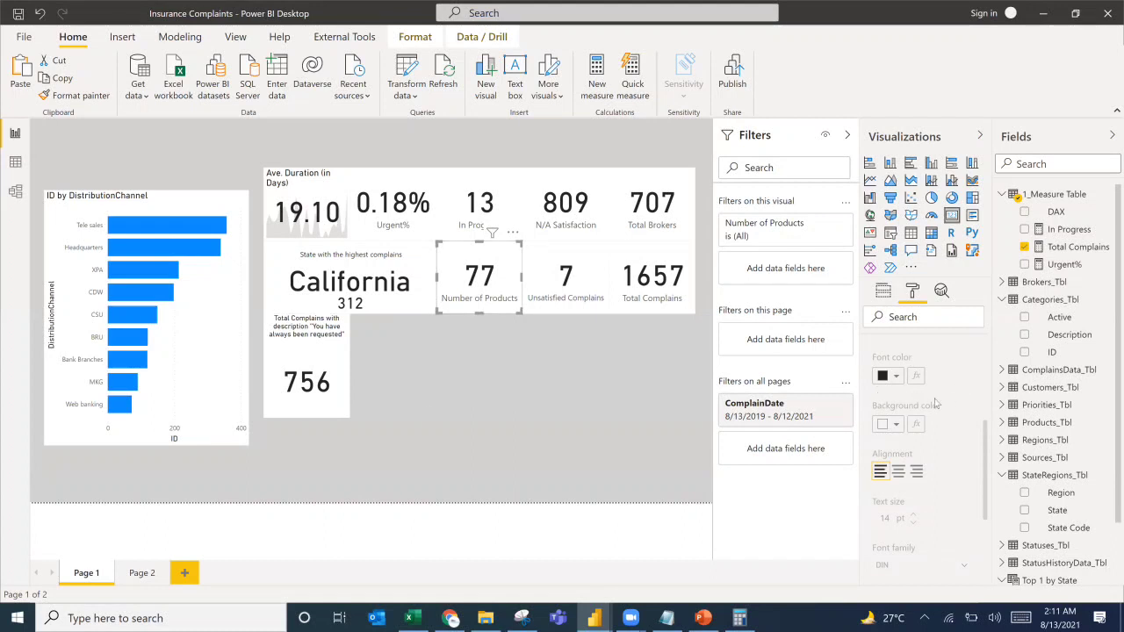
scroll(917, 417, "up", 3)
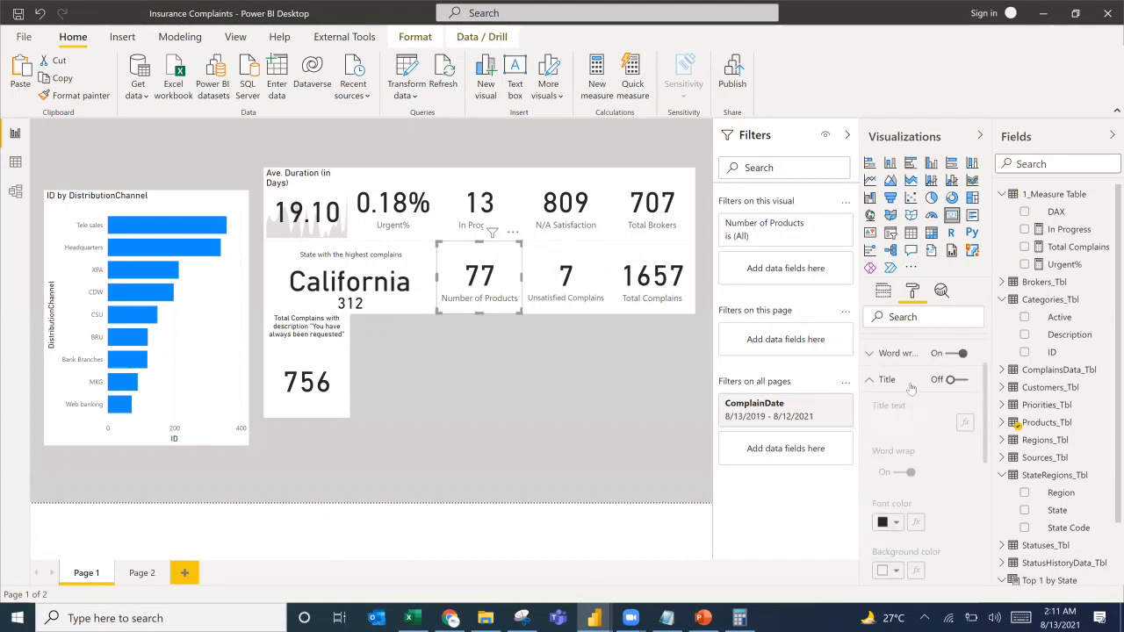
left_click(890, 351)
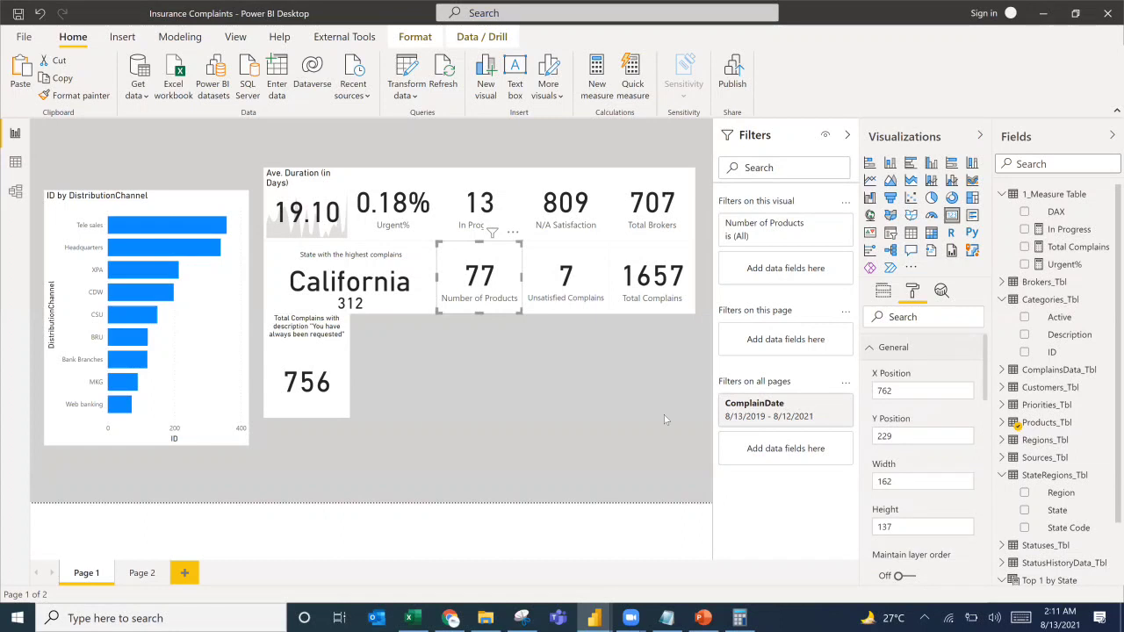
left_click(305, 343)
scroll(896, 387, "up", 3)
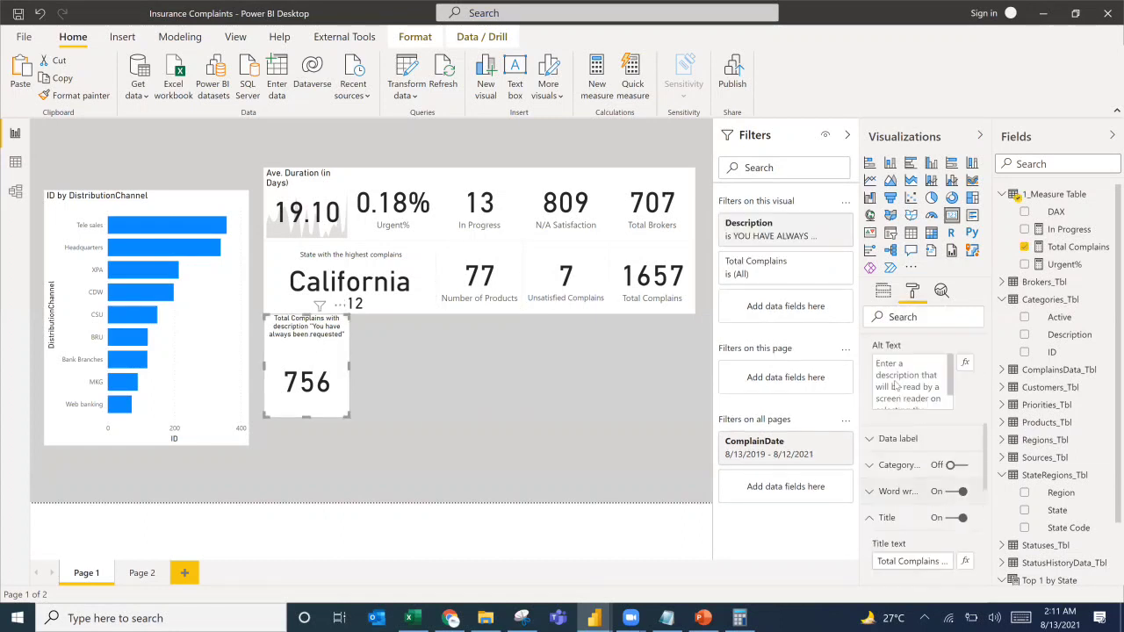
scroll(895, 387, "up", 3)
left_click(896, 520)
left_click_drag(896, 525, 869, 525)
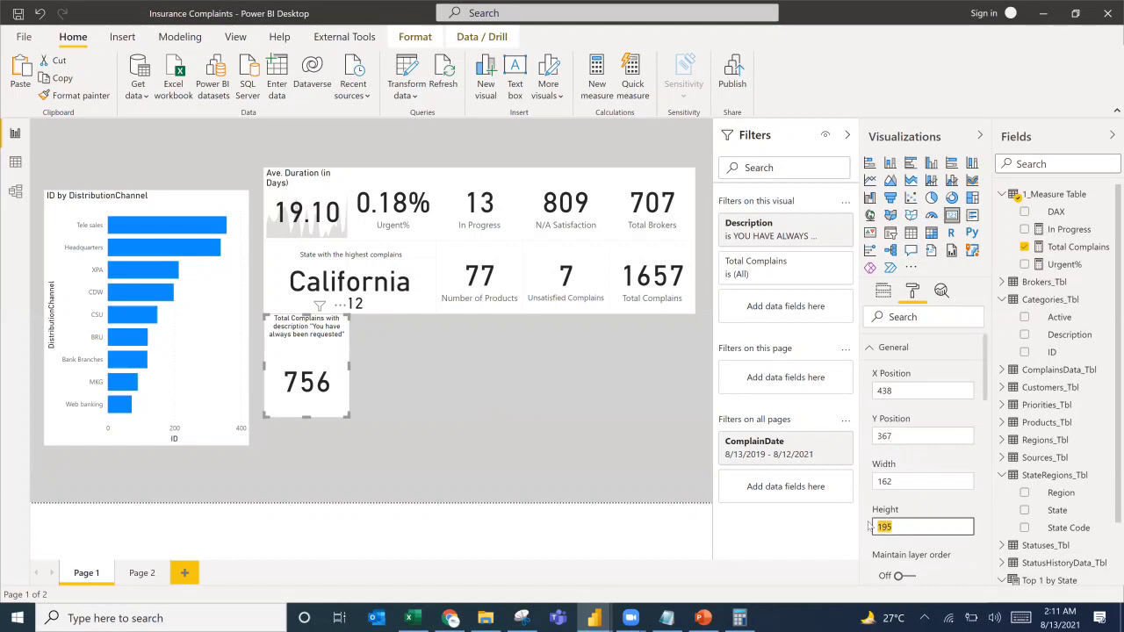
type("137")
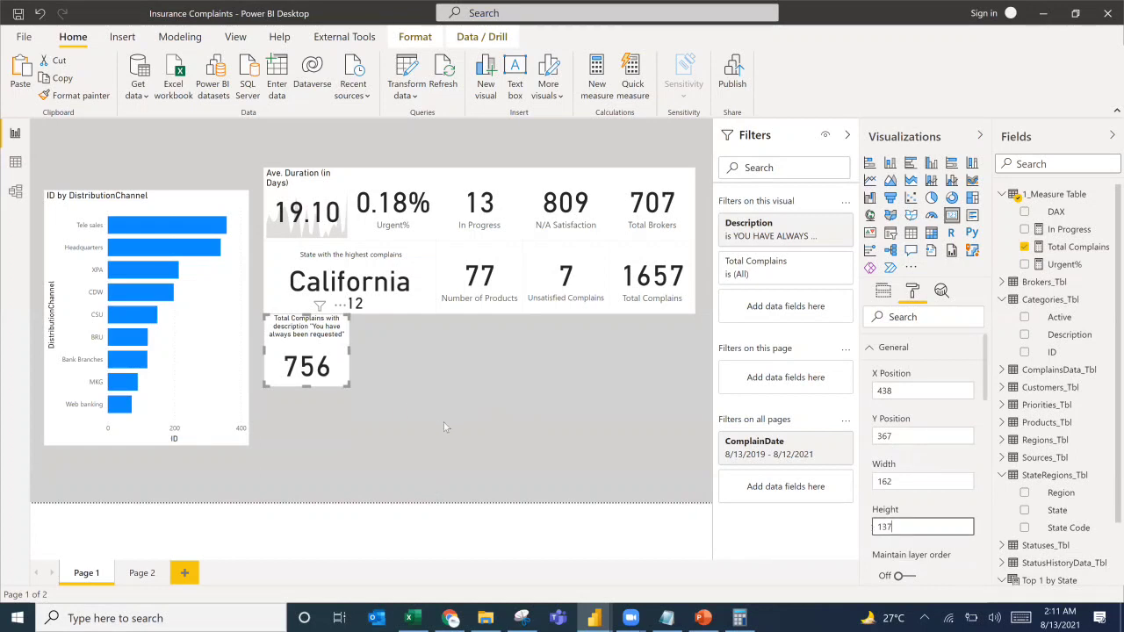
left_click(525, 456)
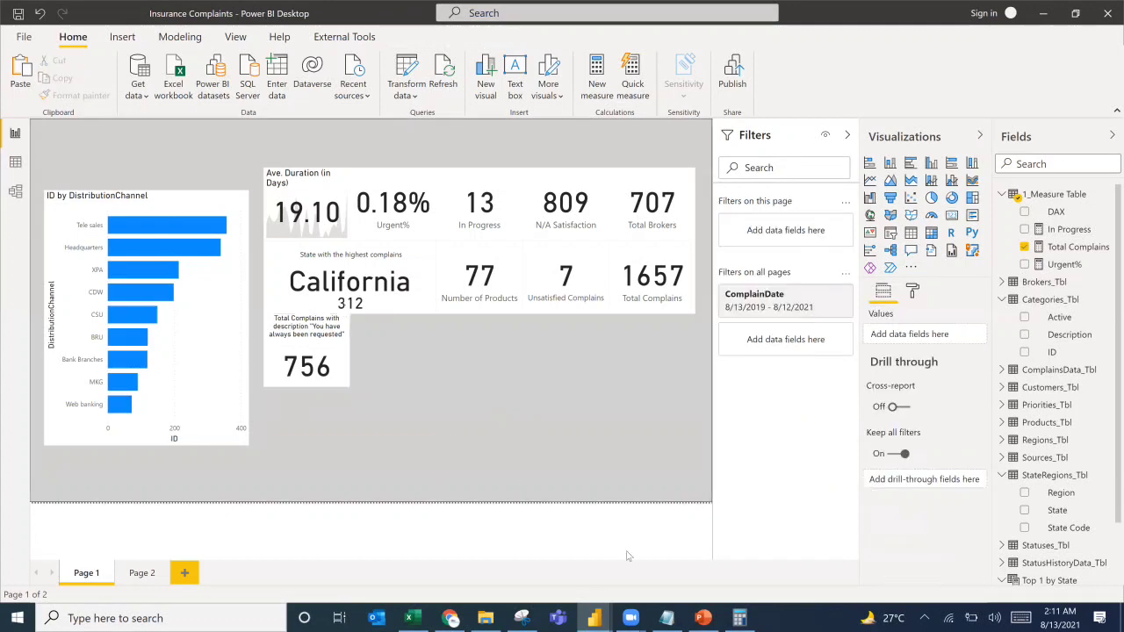
Switch to PowerPoint, examine the "% of complaints sent by email" card in the reference dashboard, and return to Power BI.
left_click(703, 618)
key("ctrl+v")
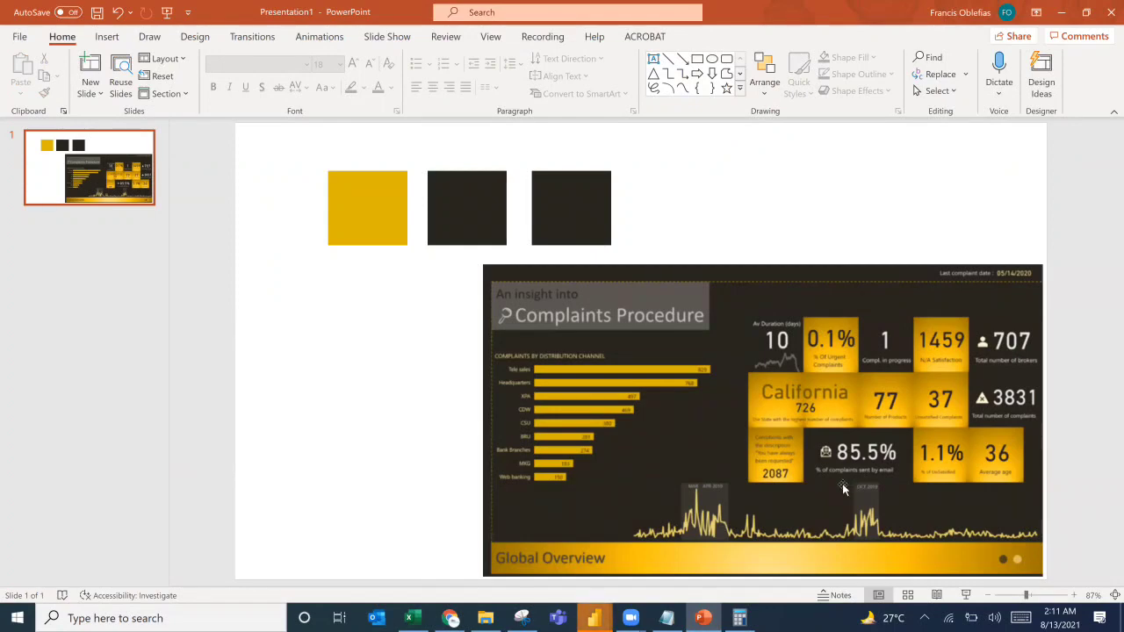
left_click(1061, 13)
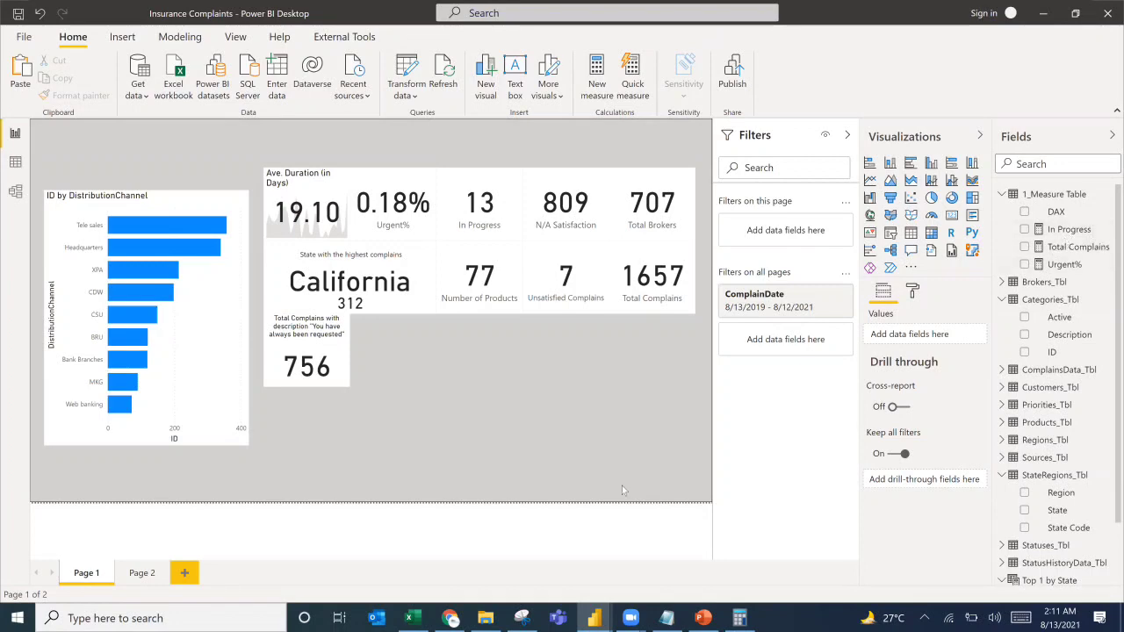
Look through the Excel workbook's Sources and Types sheets for the Email description and return to Power BI.
left_click(414, 618)
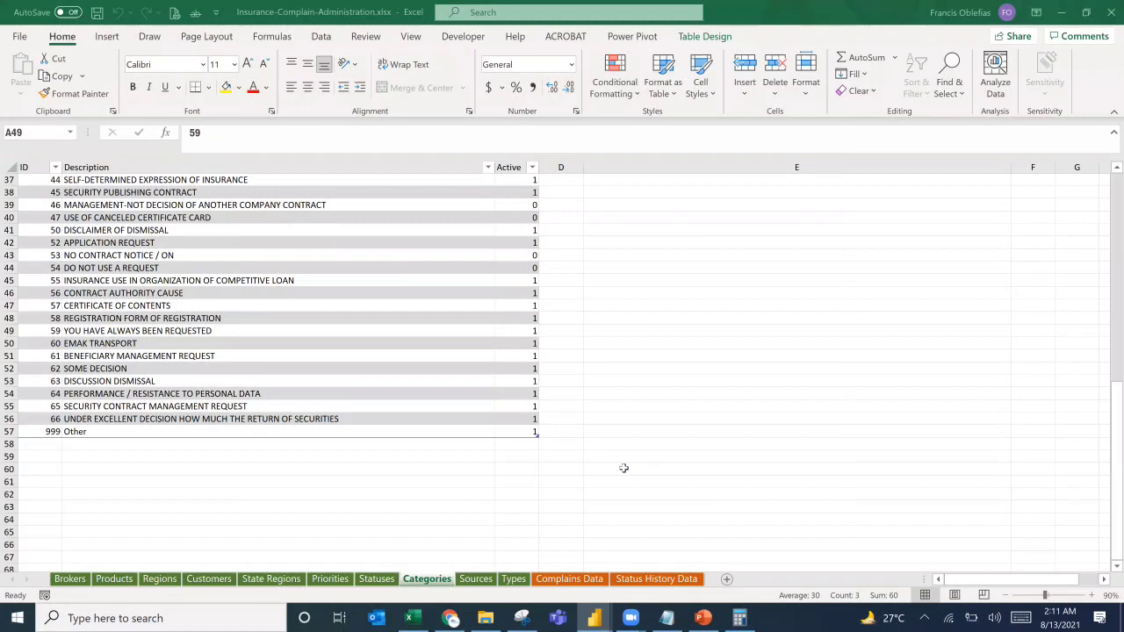
left_click(476, 578)
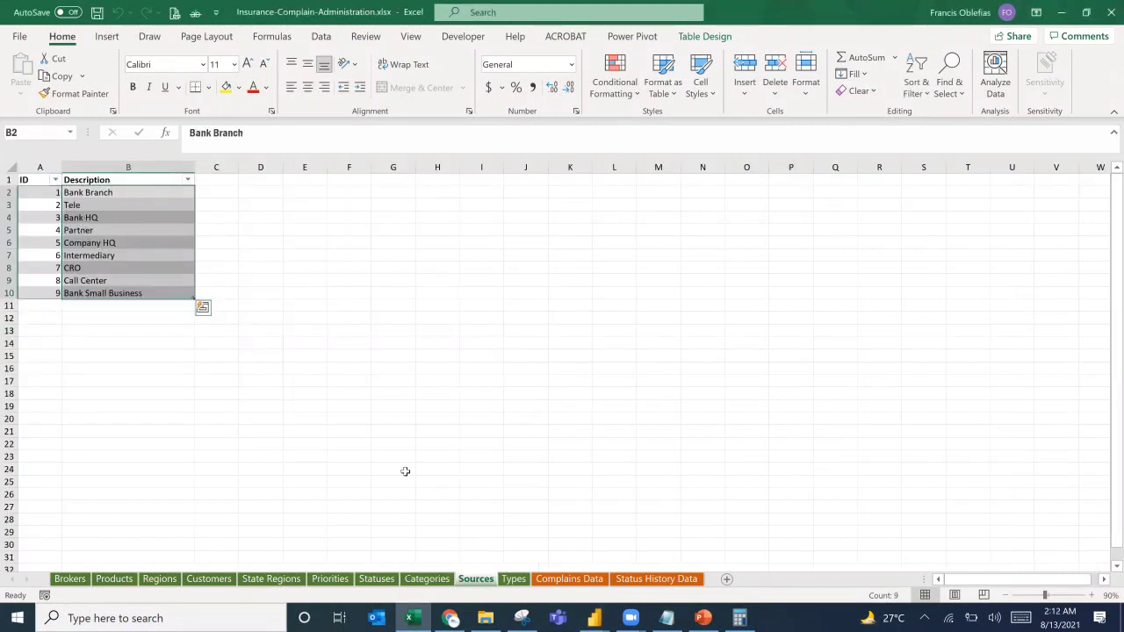
left_click(514, 578)
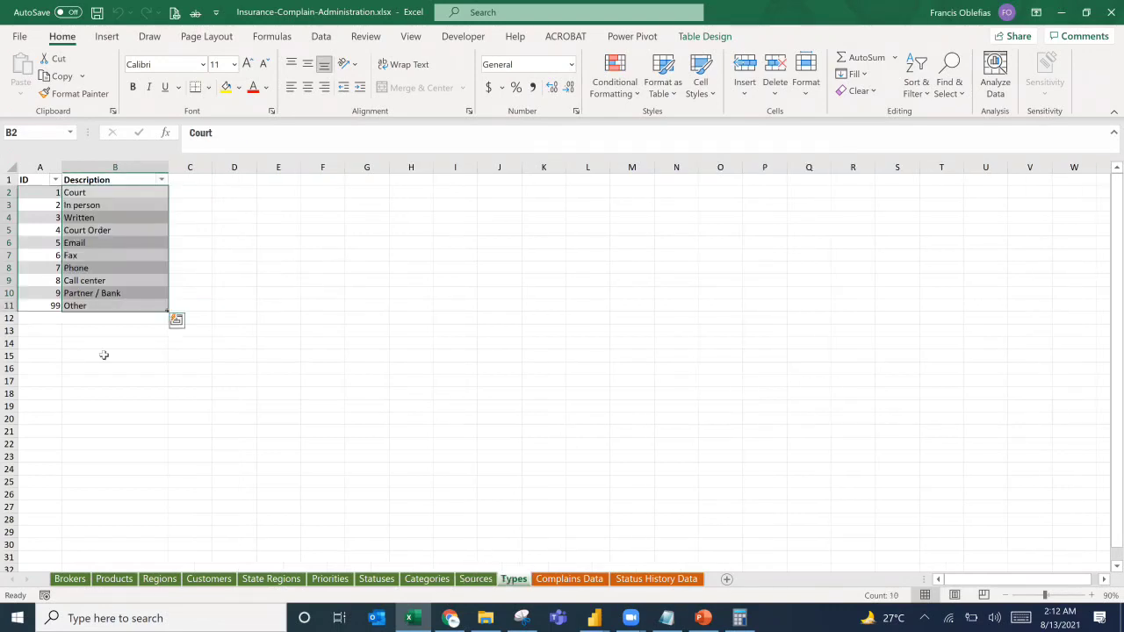
left_click(79, 243)
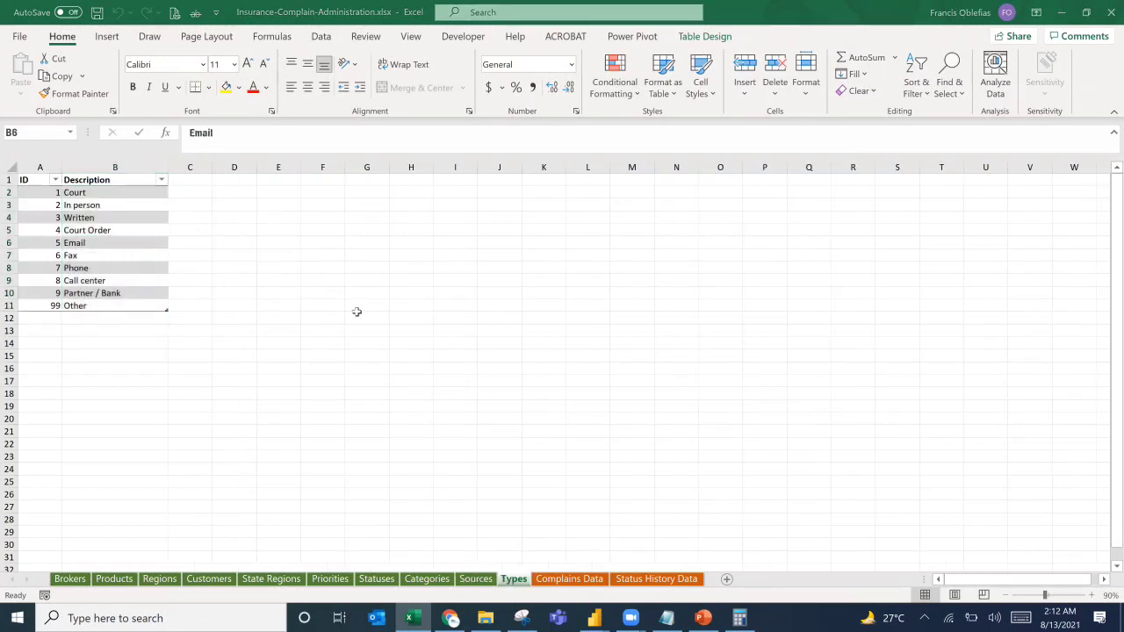
key("alt+Tab")
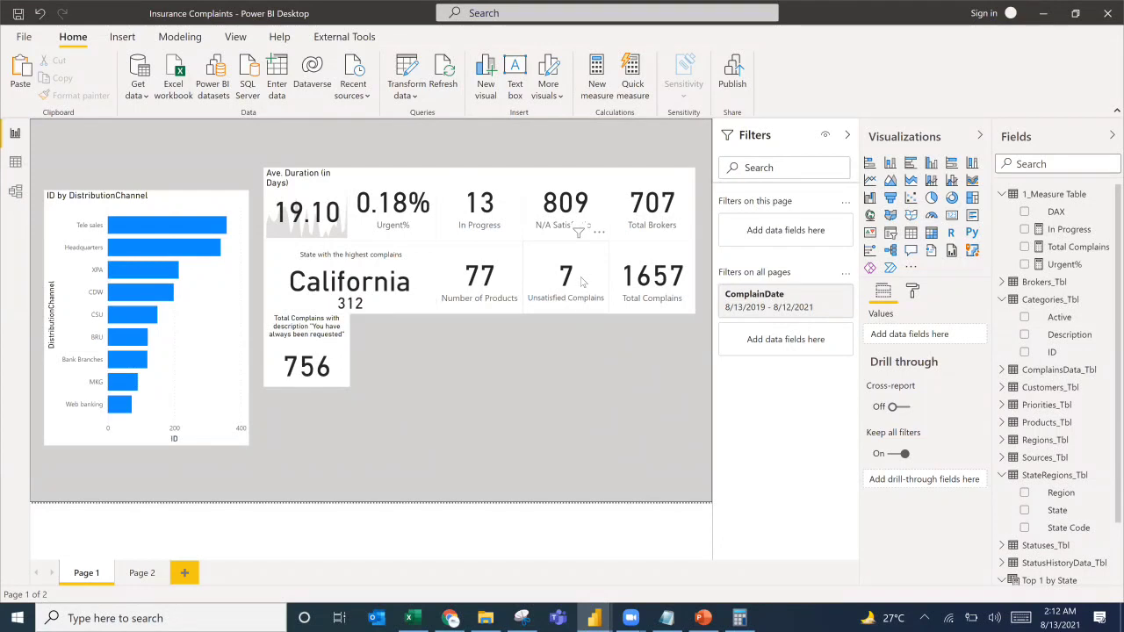
Duplicate the Unsatisfied Complains card, place the copy beside the "You have always been requested" card, and widen it to the Number of Products card's right edge.
left_click(590, 305)
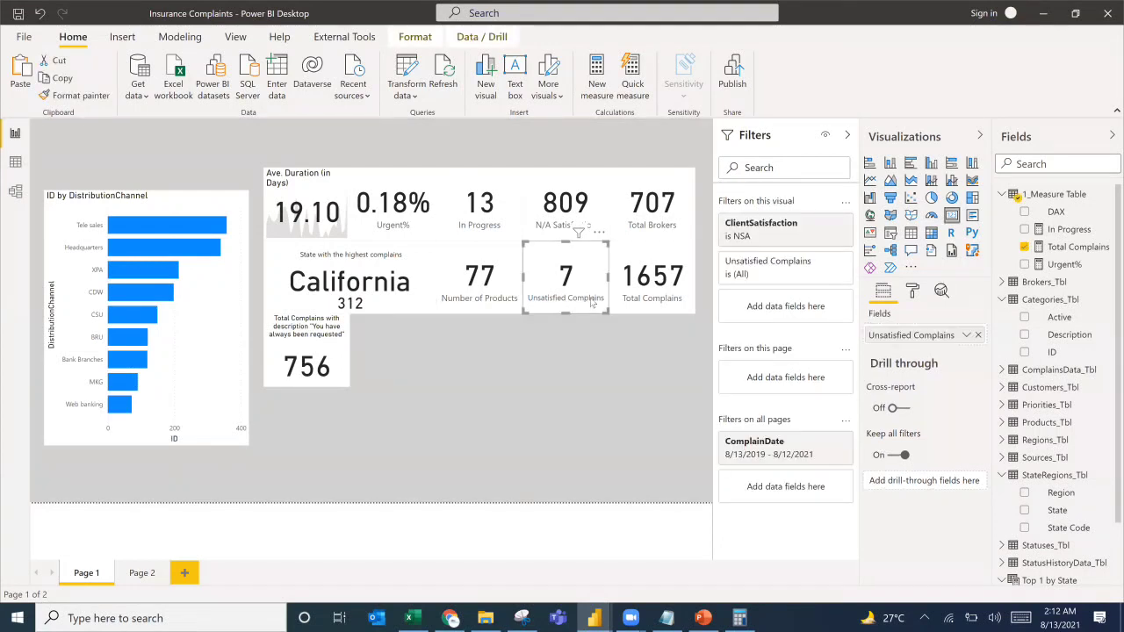
key("ctrl+v")
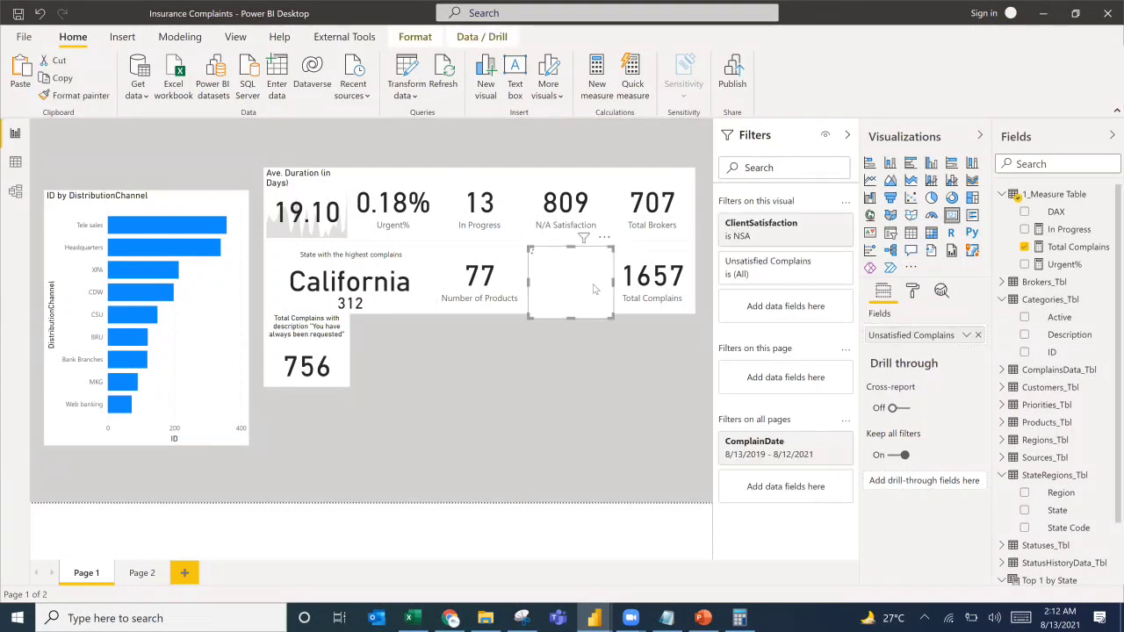
left_click_drag(469, 356, 416, 354)
left_click_drag(504, 362, 520, 362)
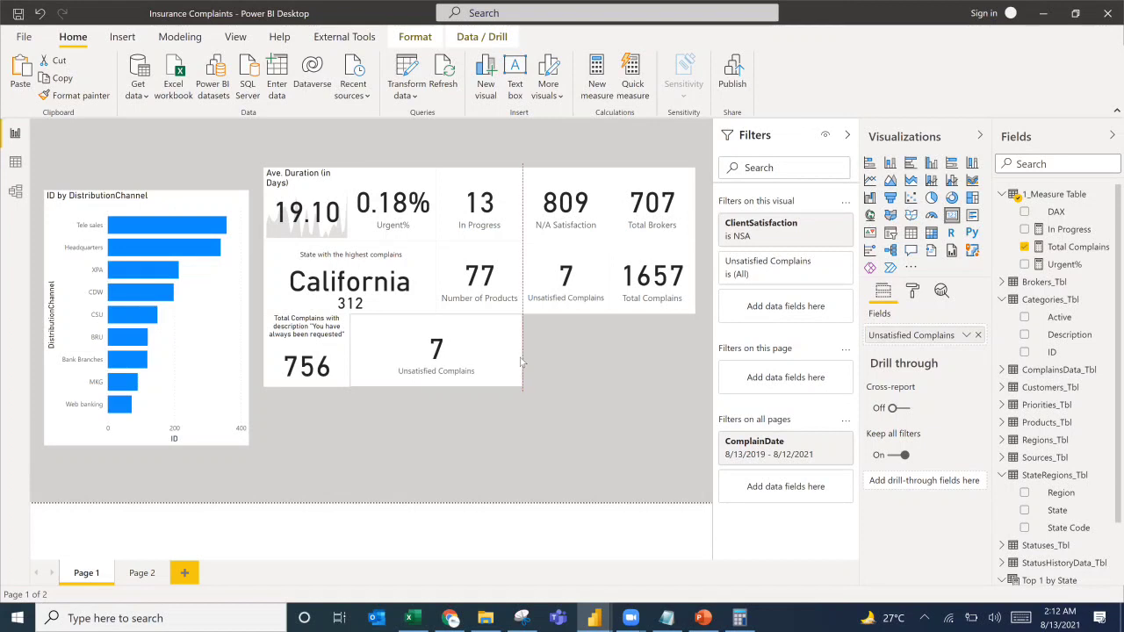
Remove the ClientSatisfaction filter from the copied Unsatisfied Complains card and expand Types_Tbl to show its fields.
left_click(826, 234)
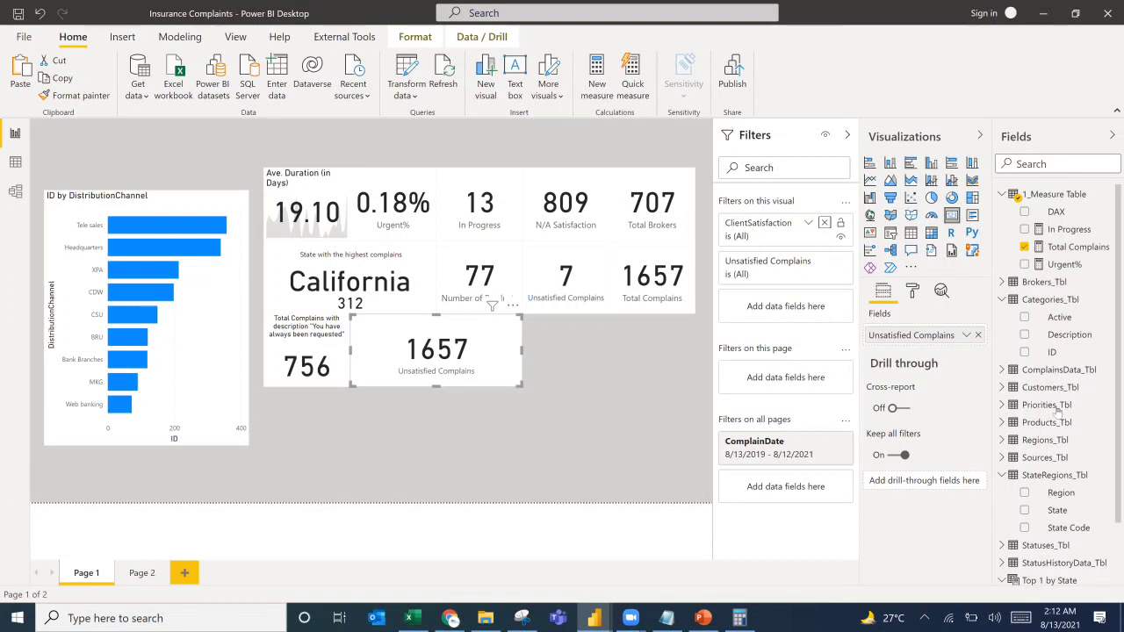
scroll(1042, 455, "down", 2)
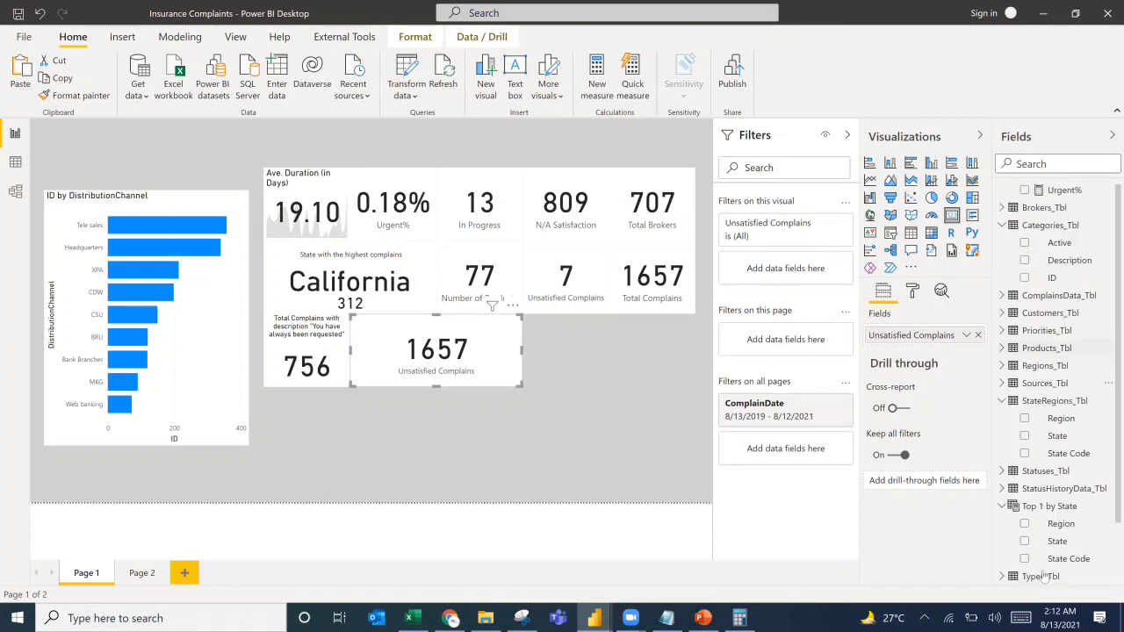
scroll(1005, 562, "up", 1)
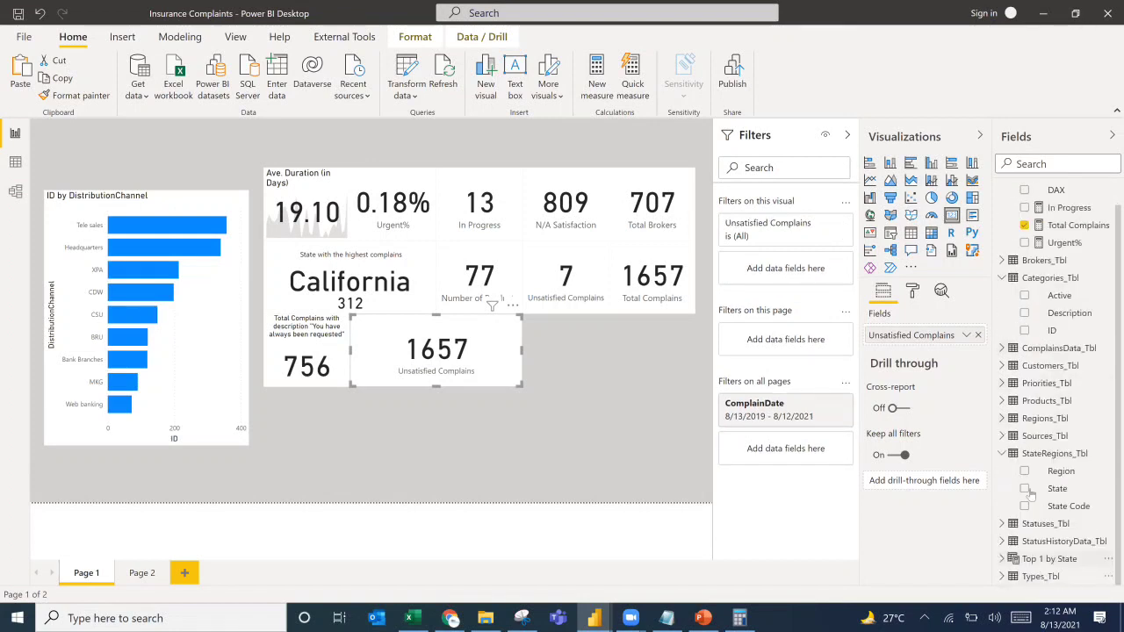
left_click(1002, 576)
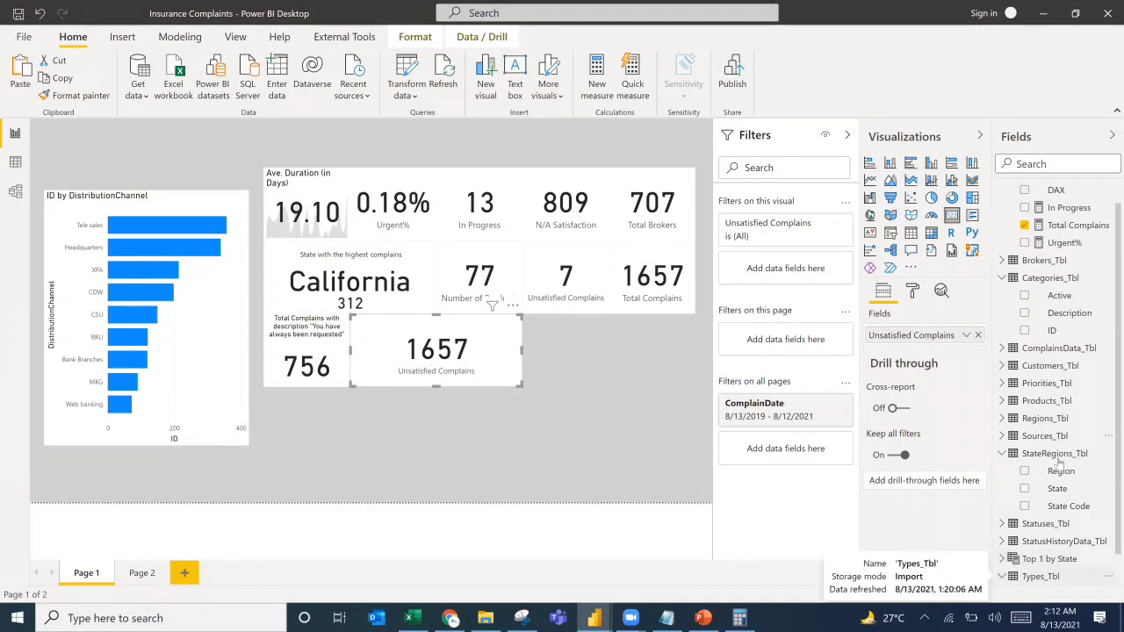
scroll(1058, 544, "down", 1)
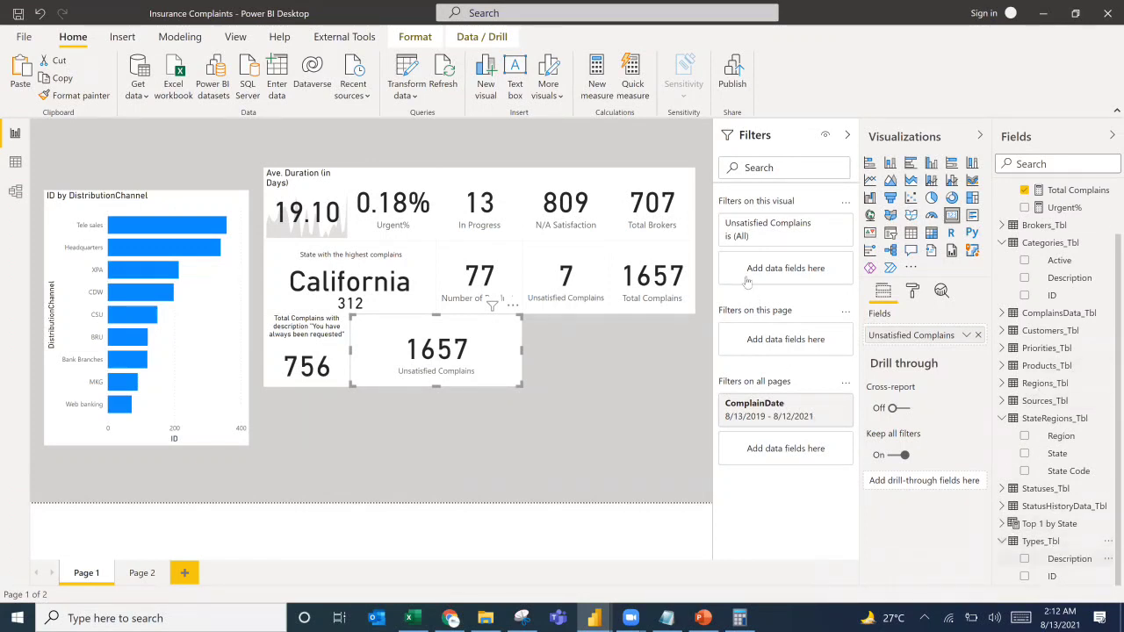
Filter the selected card by the Types_Tbl Description field with only Email chosen.
left_click_drag(746, 281, 747, 272)
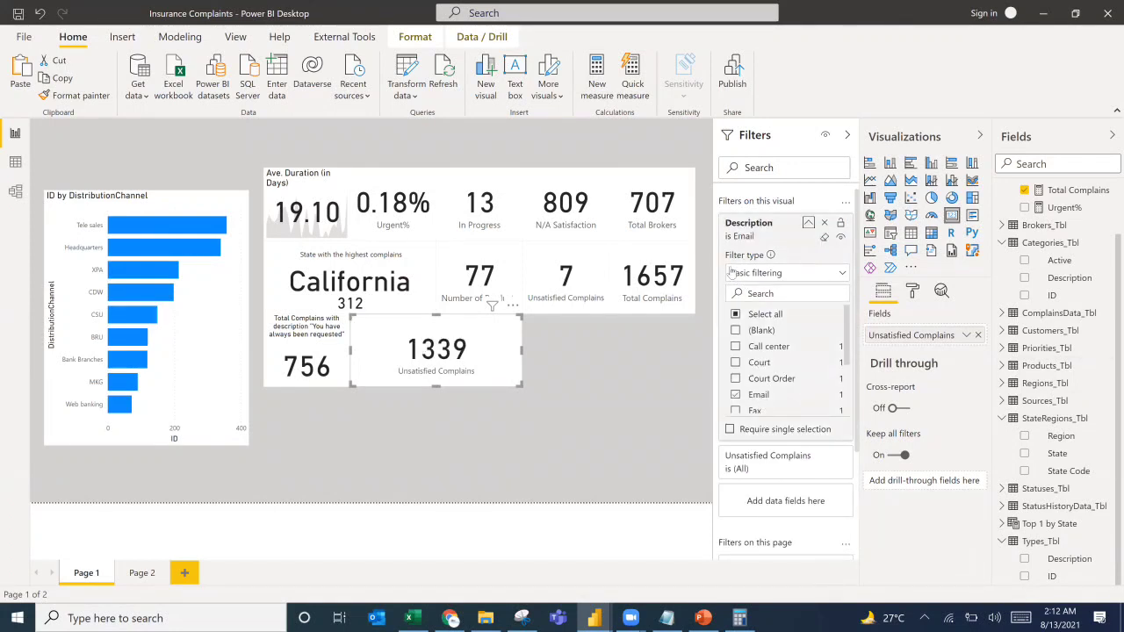
left_click(808, 223)
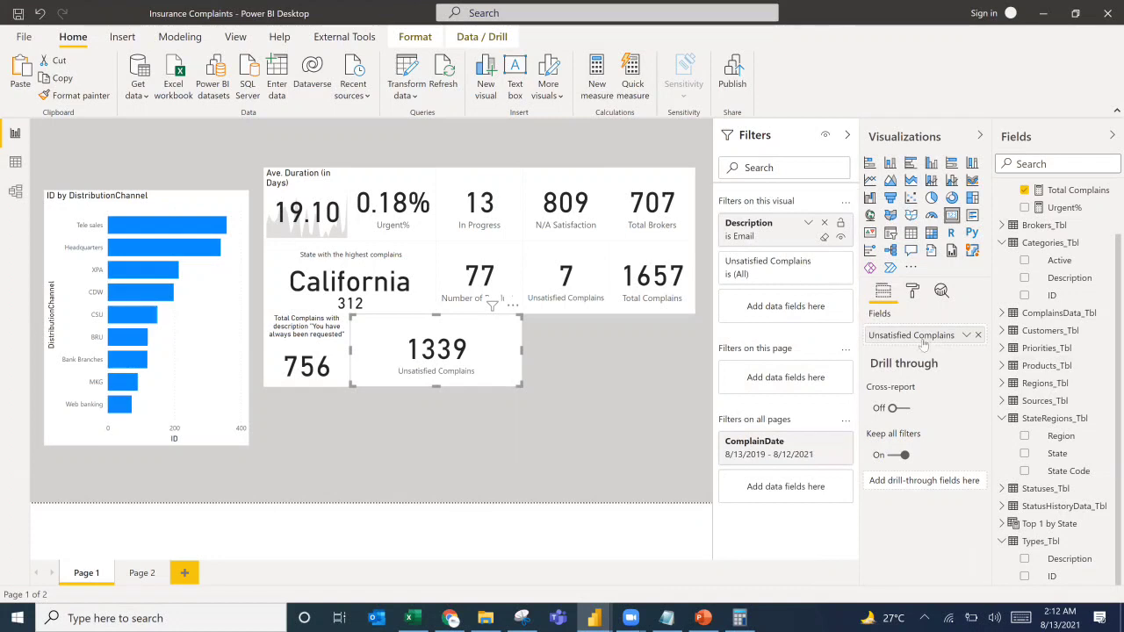
Hide the card's category label and give it a centred title reading "Total Complains sent by Email".
left_click(913, 292)
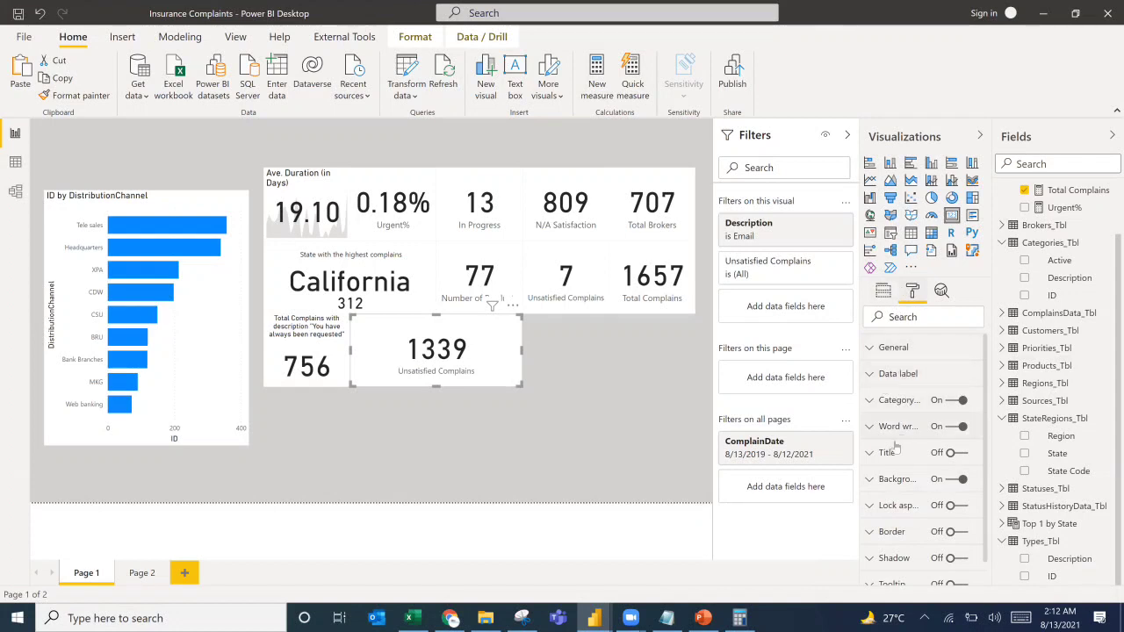
left_click(955, 453)
left_click(950, 400)
left_click(885, 454)
left_click(905, 496)
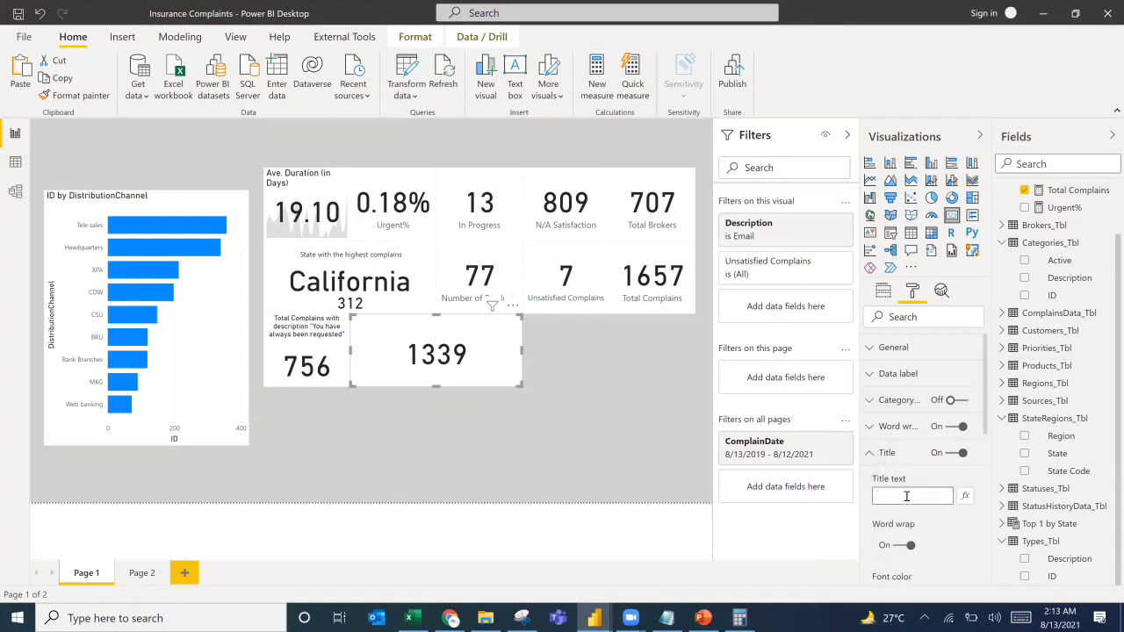
type("Total ")
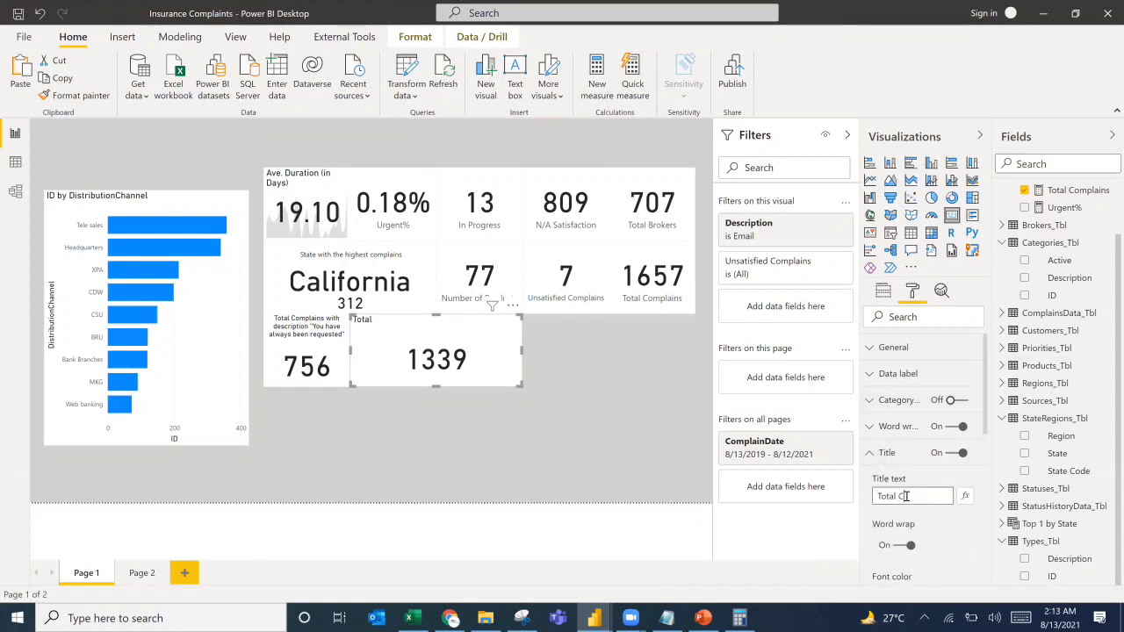
type("Complains sent by Em")
type("ail")
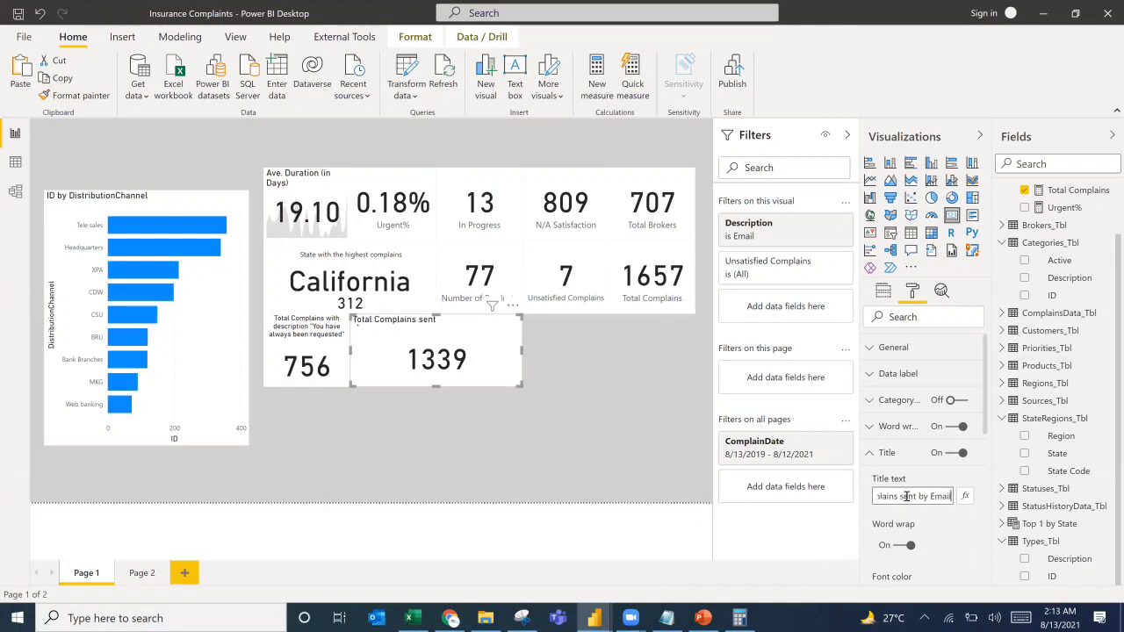
scroll(906, 548, "down", 2)
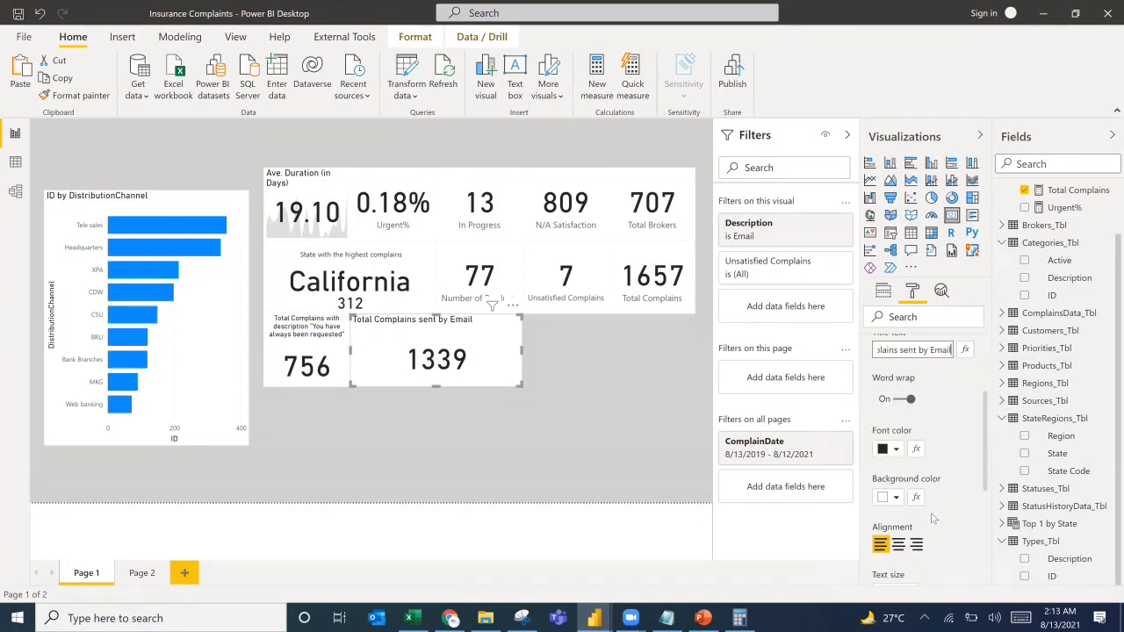
left_click(899, 545)
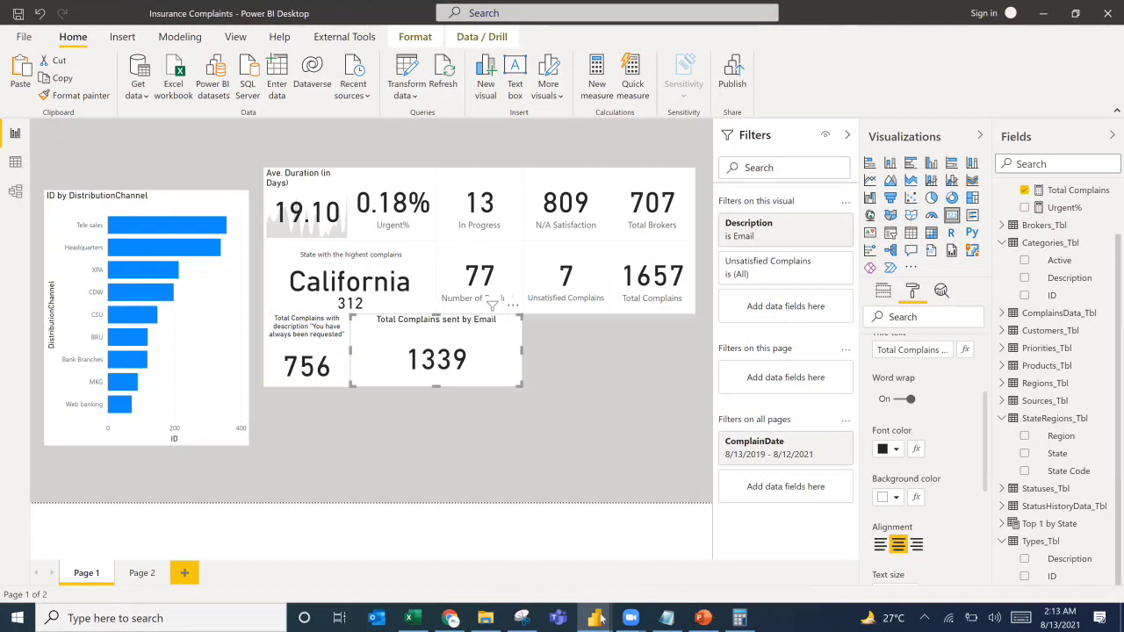
Consult the reference dashboard in PowerPoint and return to the email complaints card in Power BI.
left_click(700, 617)
left_click(700, 618)
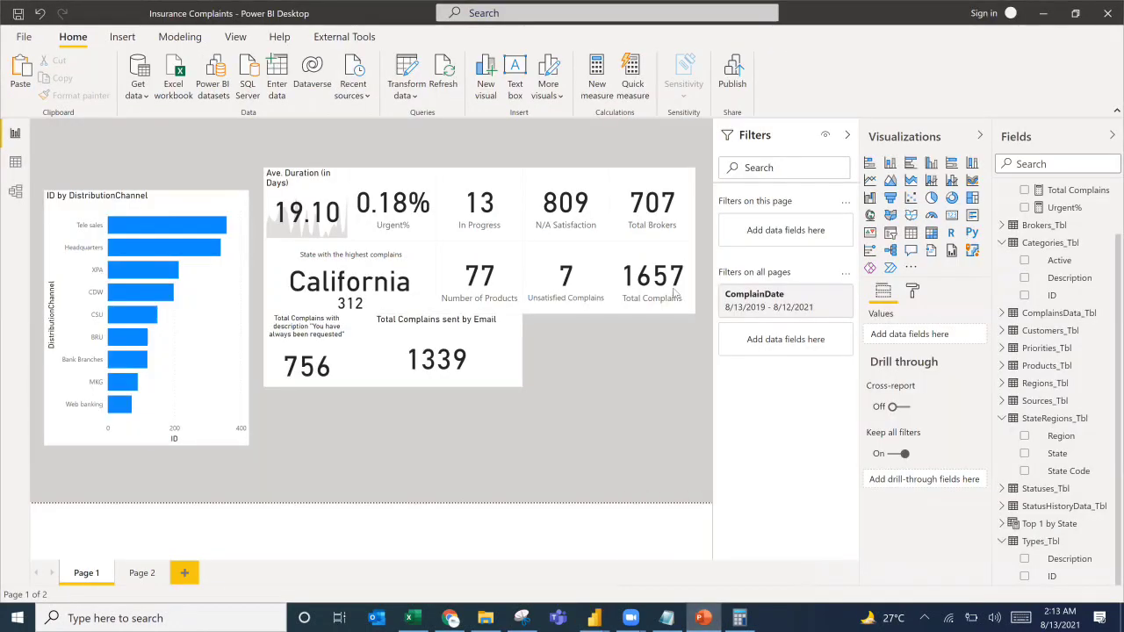
left_click(437, 324)
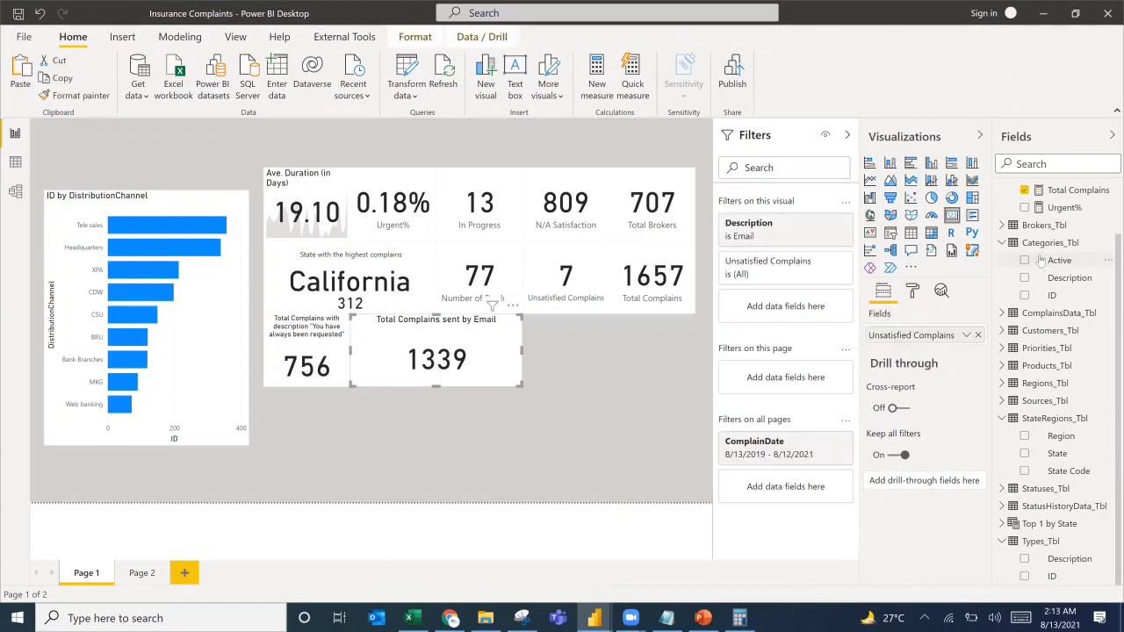
Create a new measure in 1_Measure Table and name it Email%.
scroll(1040, 260, "up", 2)
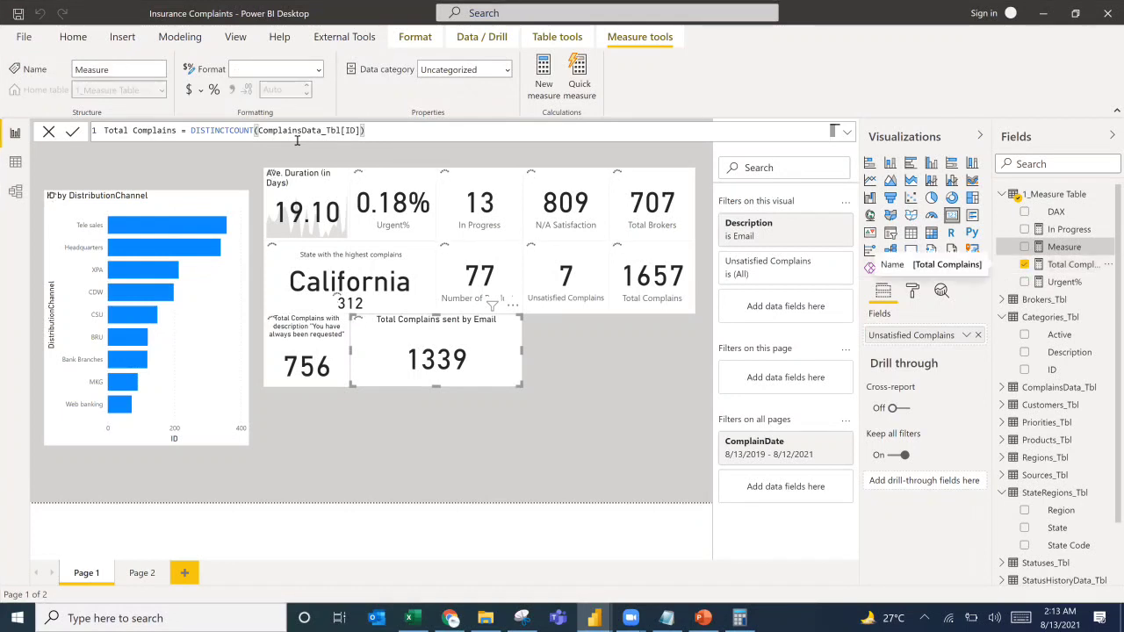
left_click(179, 130)
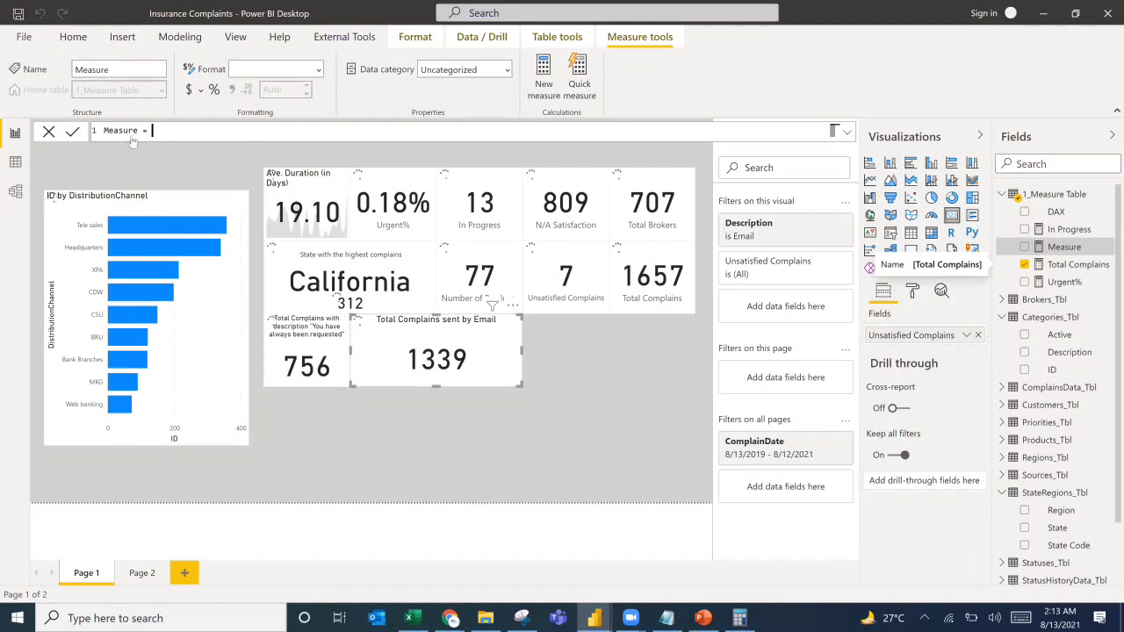
left_click_drag(103, 130, 160, 130)
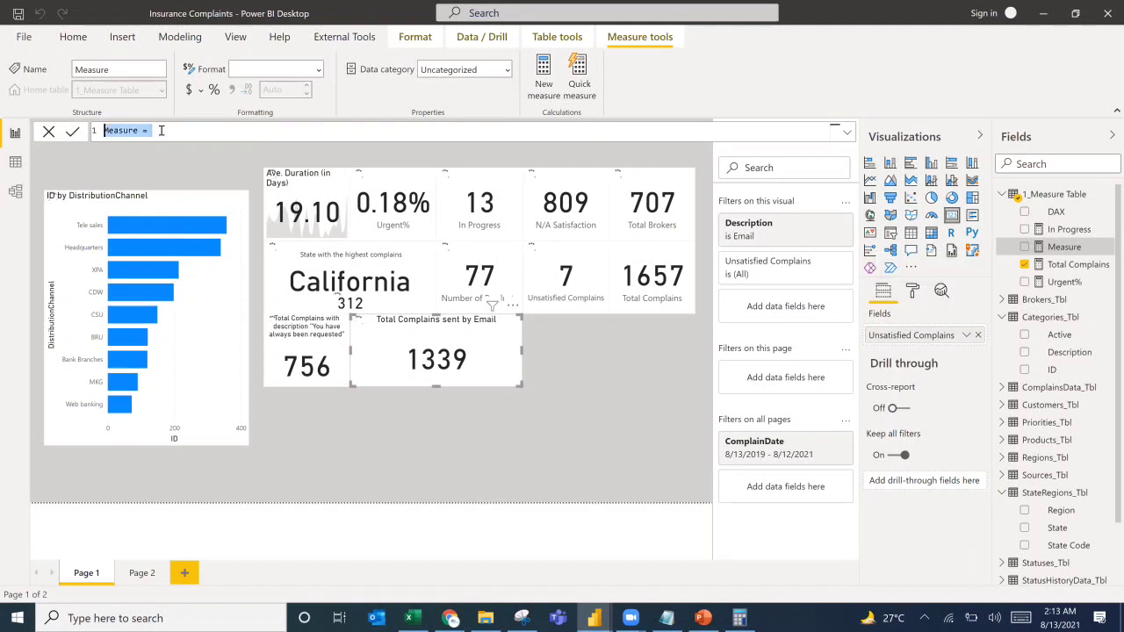
type("Email%=")
key("shift+Return")
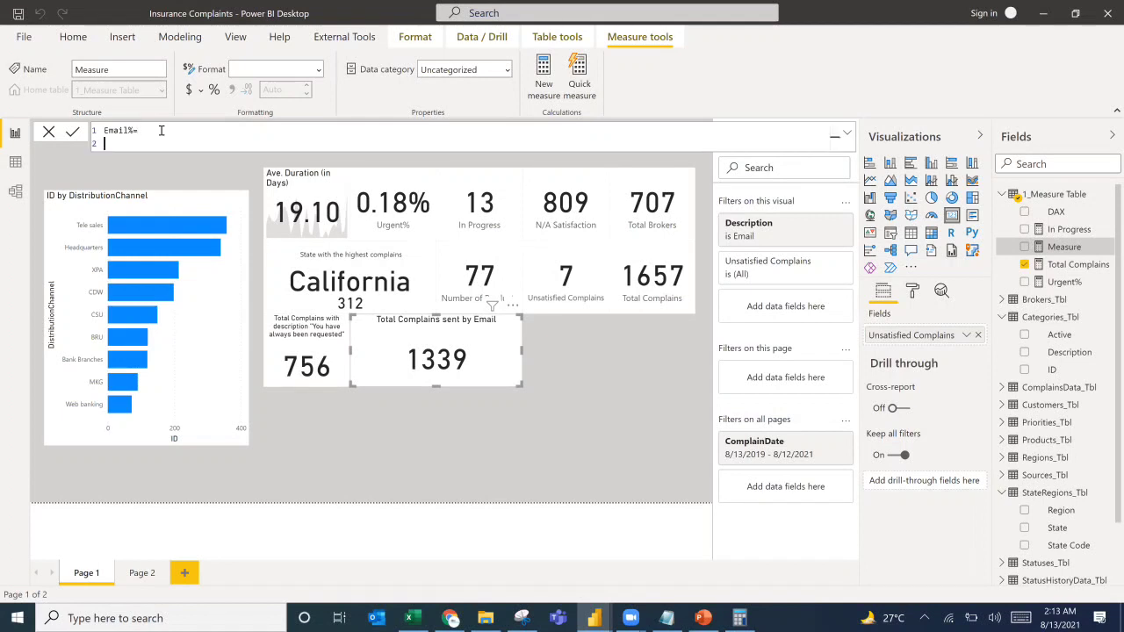
Define the measure's variable as VAR email=CALCULATE([Total Complains],Types_Tbl[Description]="Email").
type("VAR email=CALCULATE(")
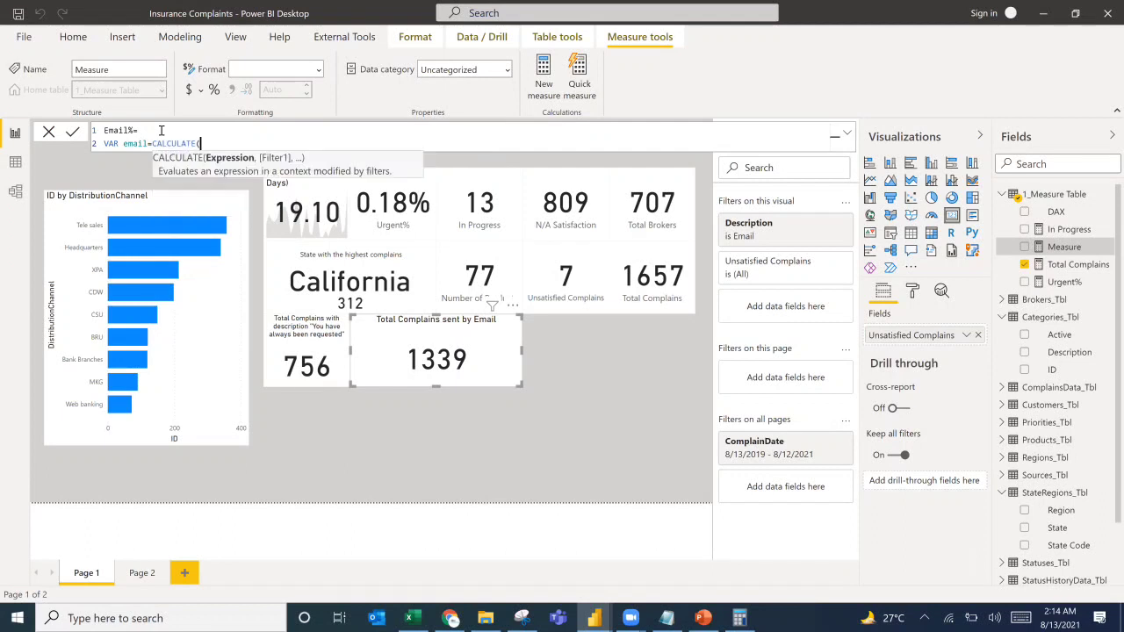
type("total com")
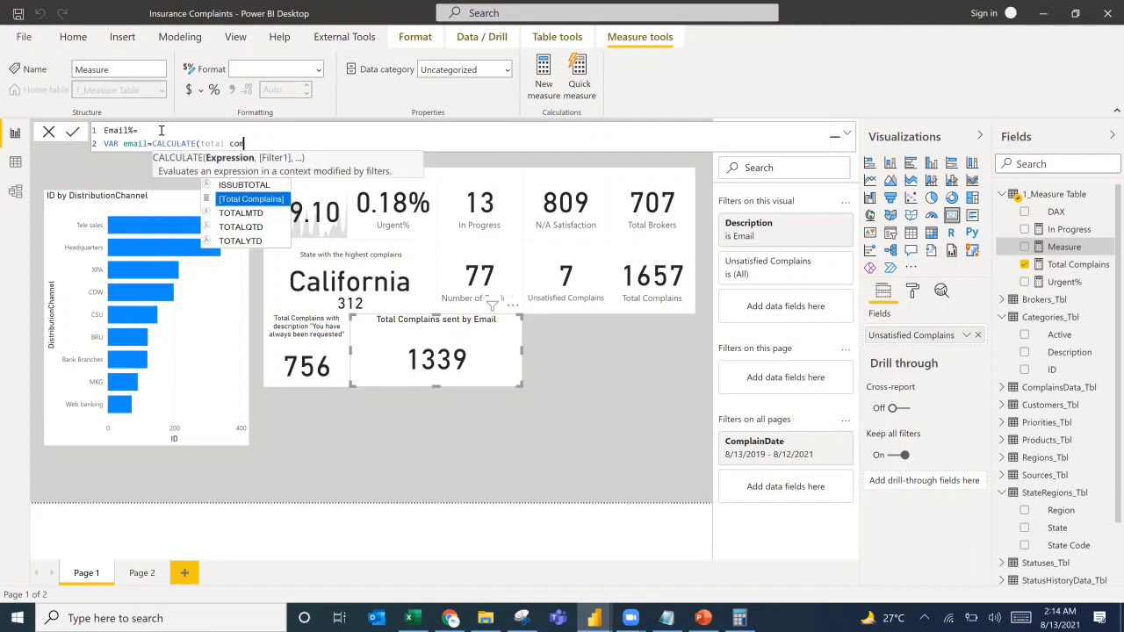
key("Tab")
type(",")
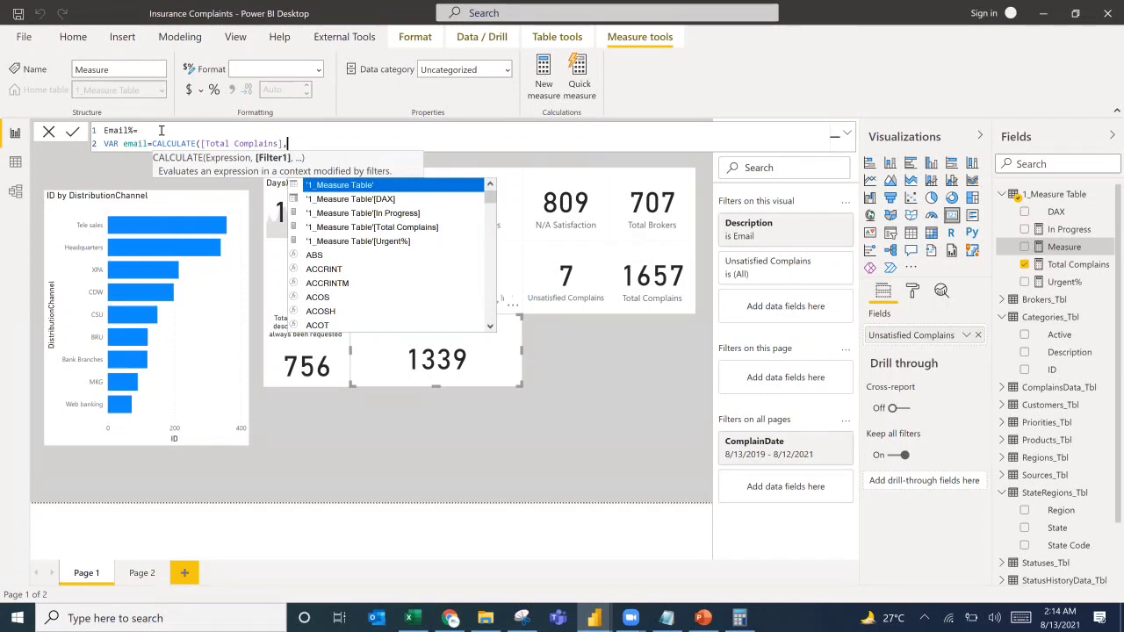
type("typ")
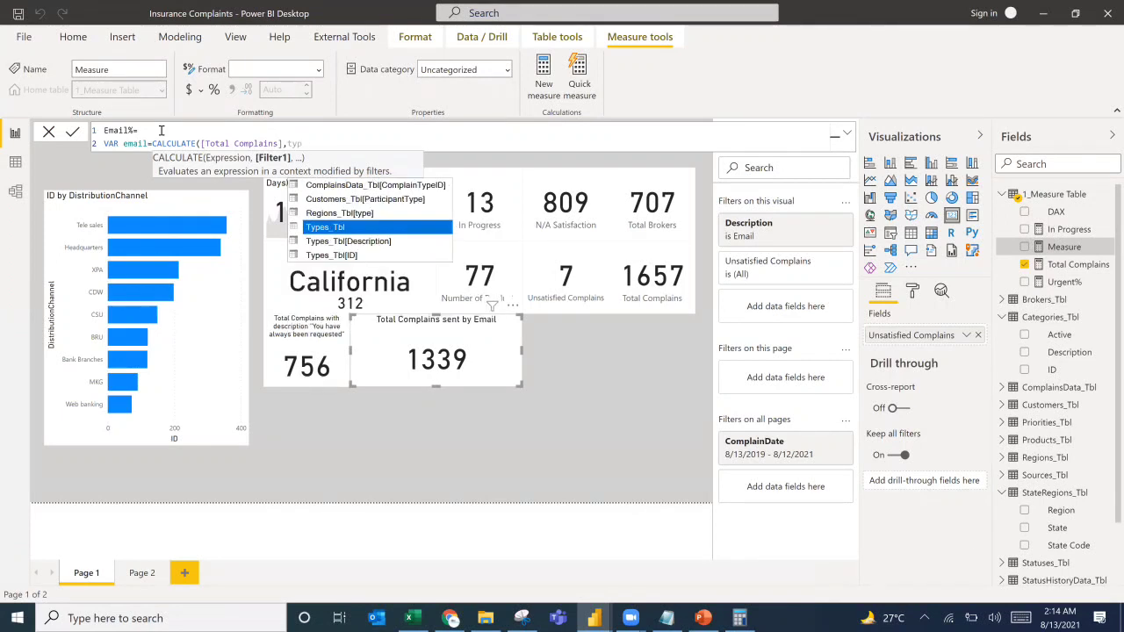
key("Down")
key("Tab")
type("=\"Email\"")
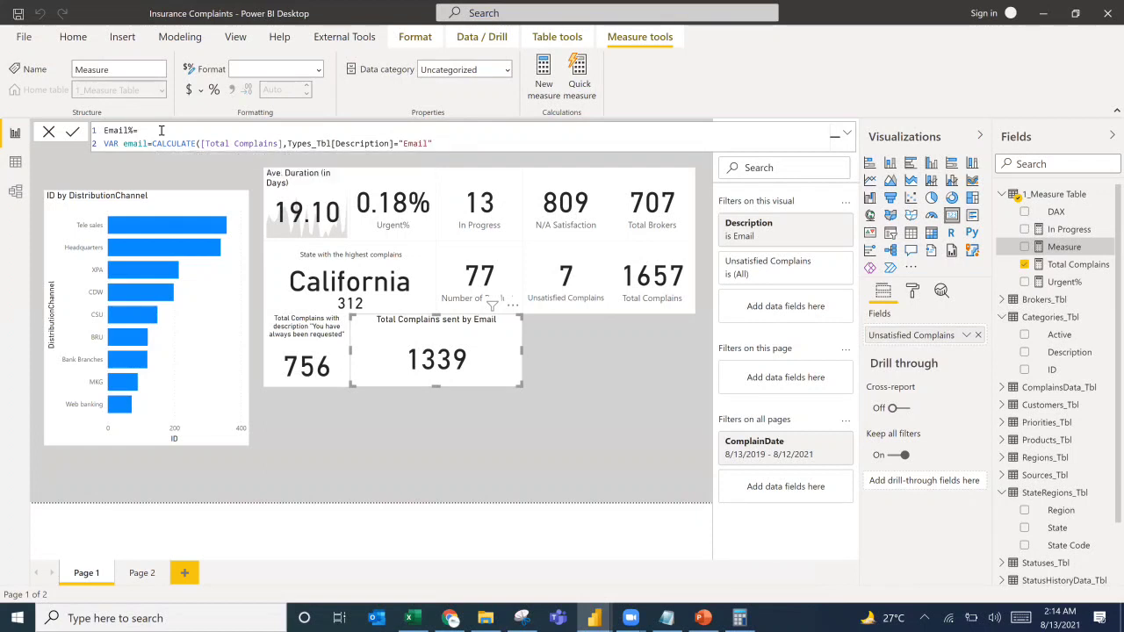
type(")")
Complete the measure with a RETURN of DIVIDE(email,[Total Complains]).
key("shift+Return")
type("RETURN")
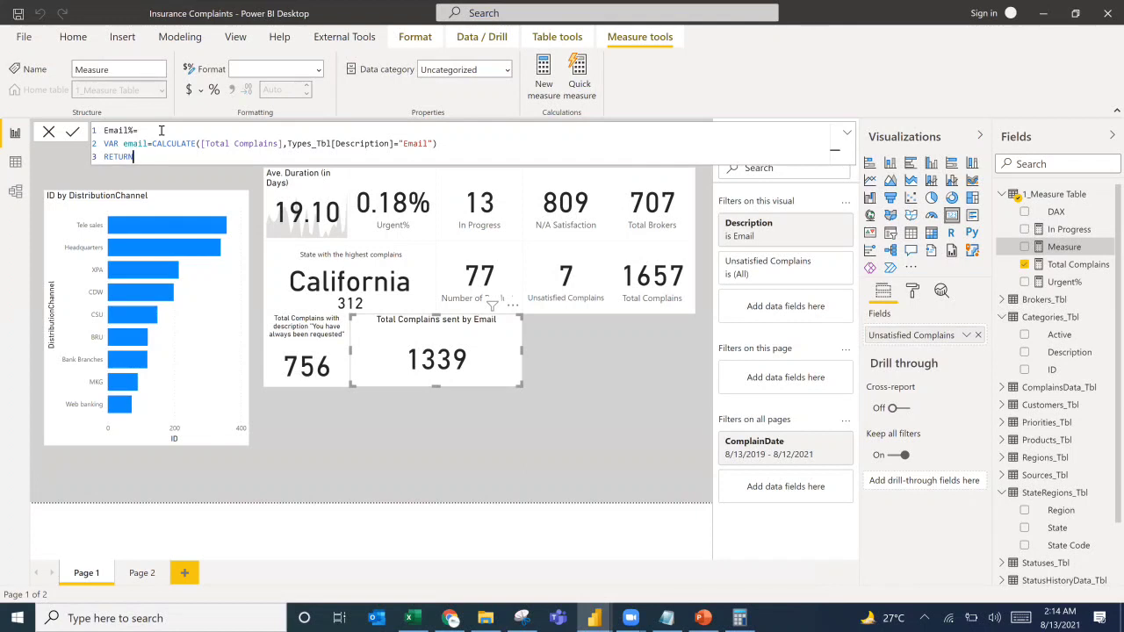
key("shift+Return")
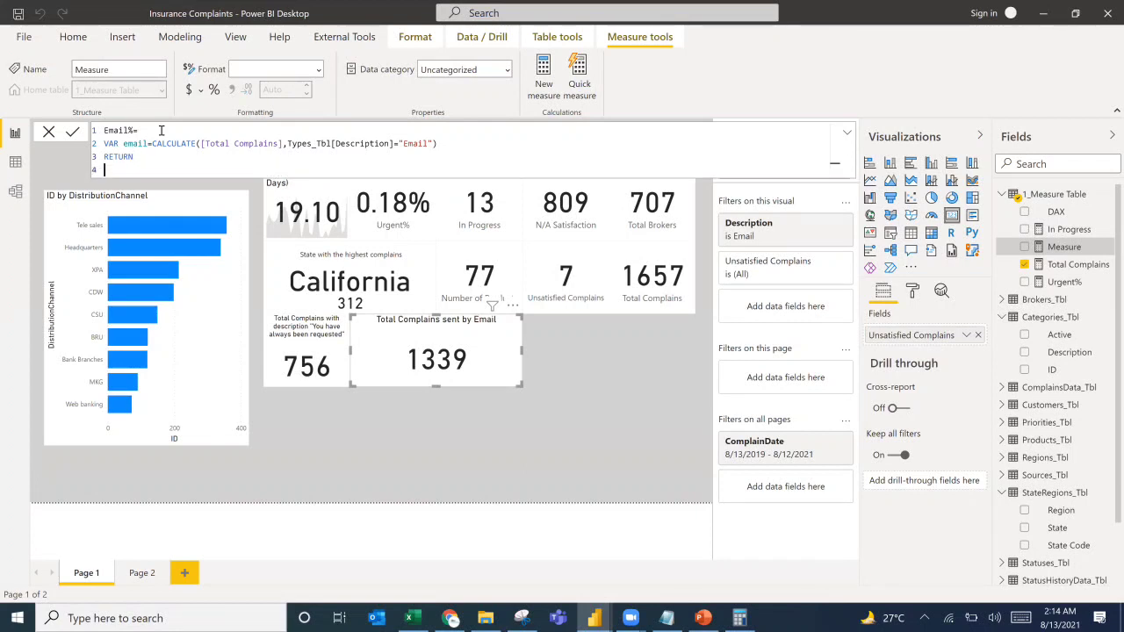
type("DIVIDE(")
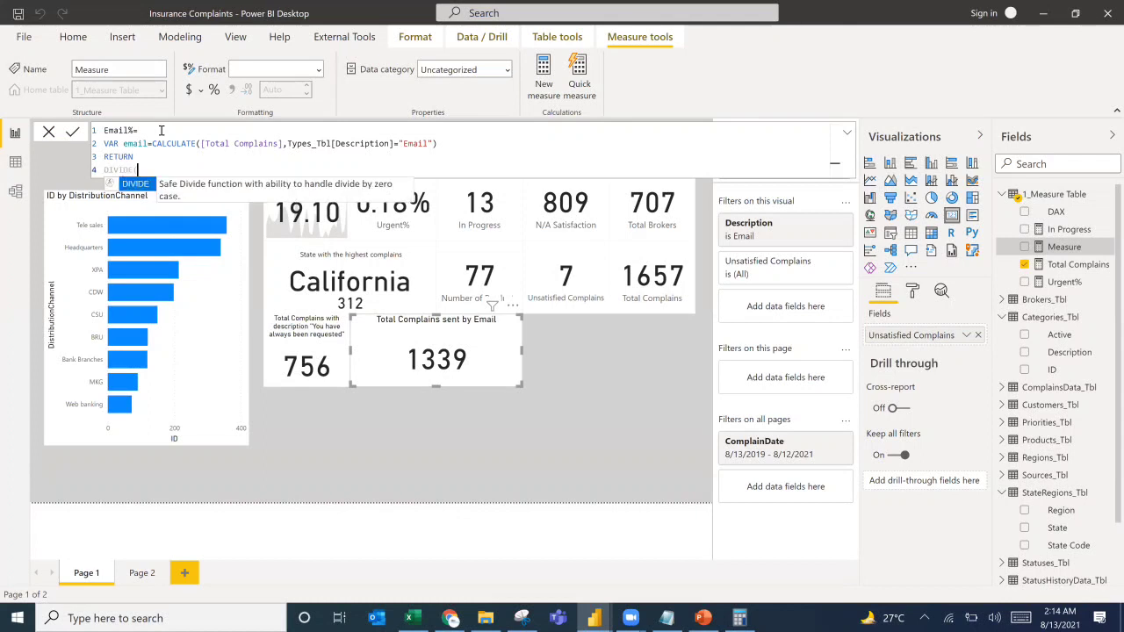
type("email")
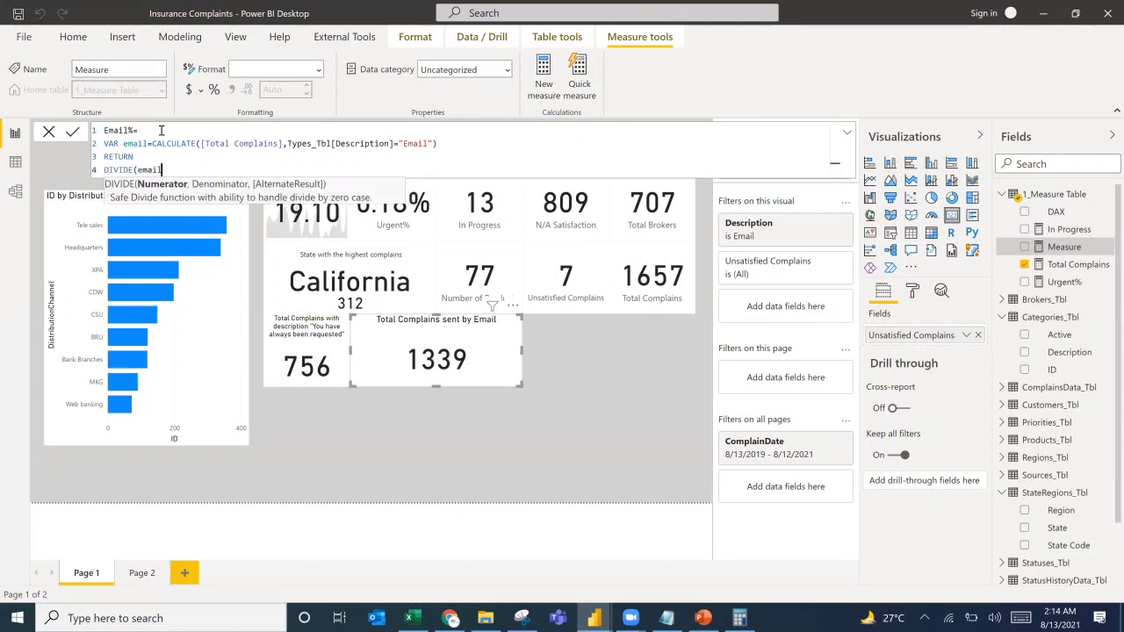
type(",")
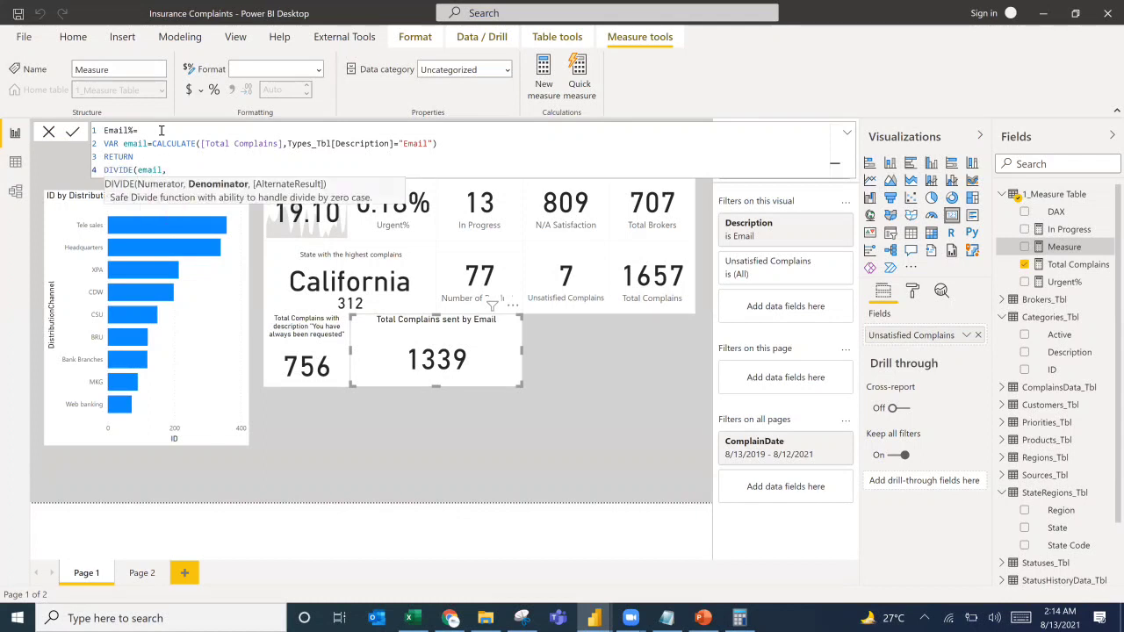
type("total")
key("Tab")
type(")")
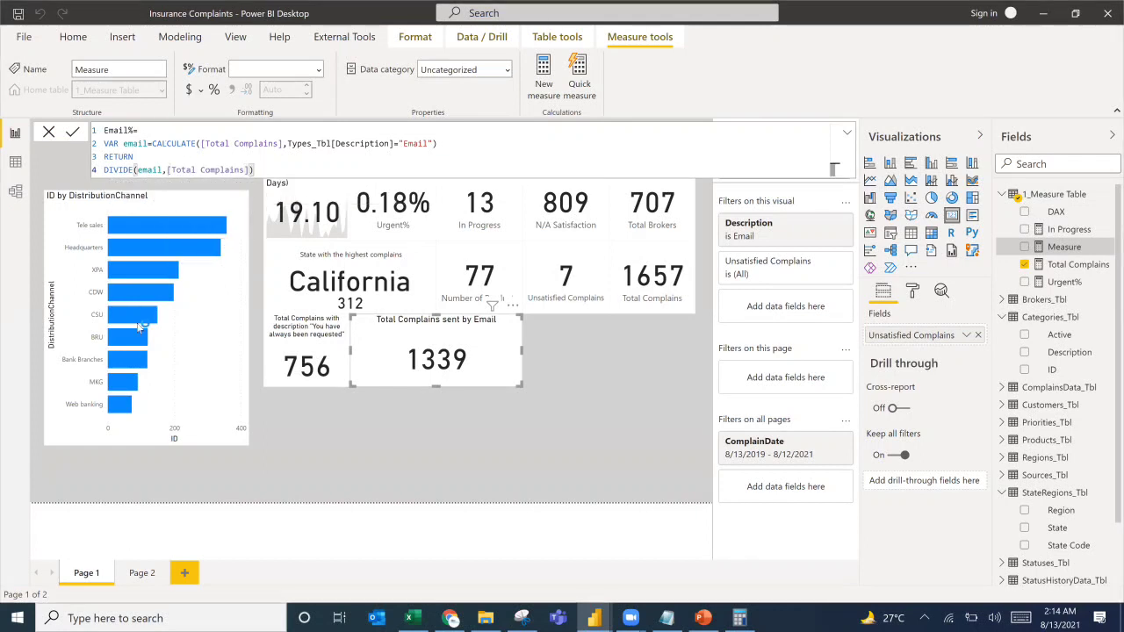
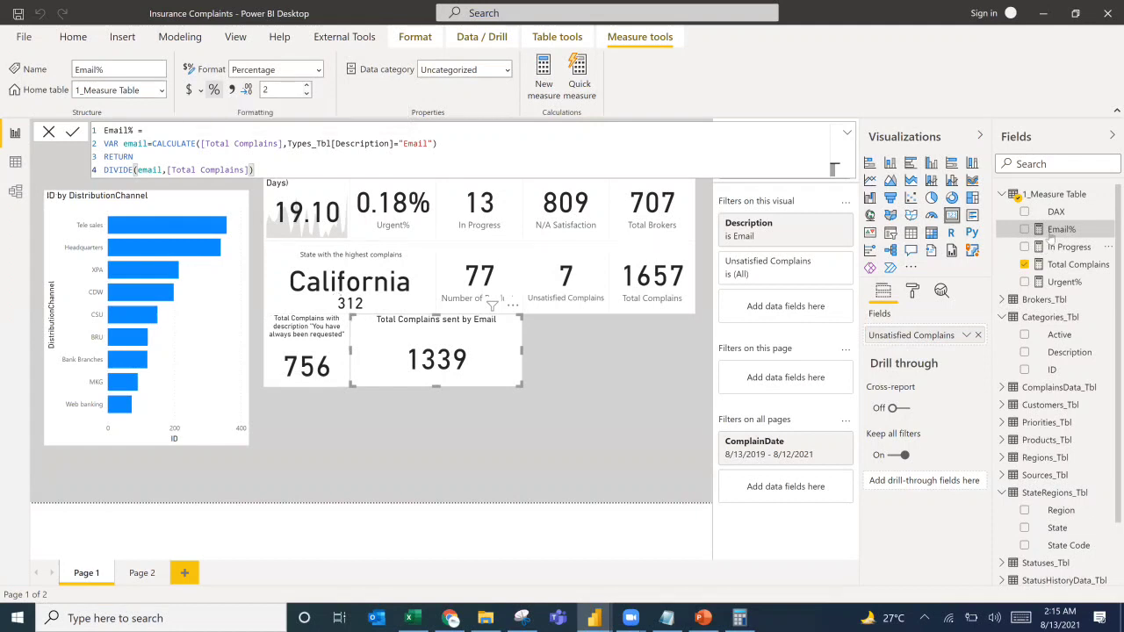
Replace the email card's field with the Email% measure and clear its Description filter.
left_click_drag(1050, 231, 895, 337)
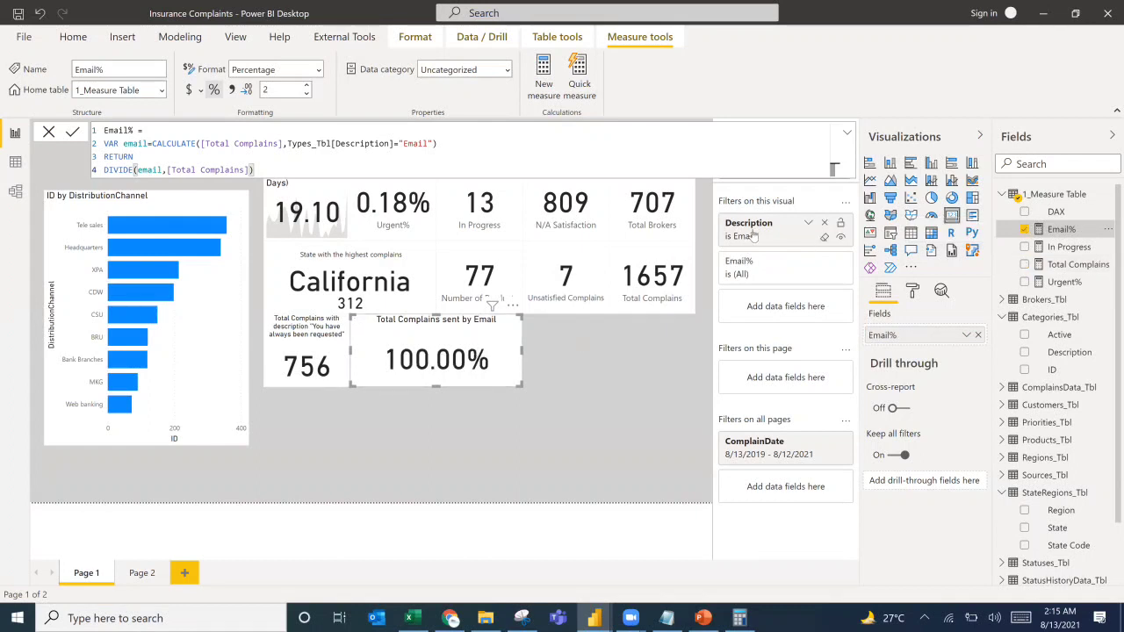
left_click(823, 238)
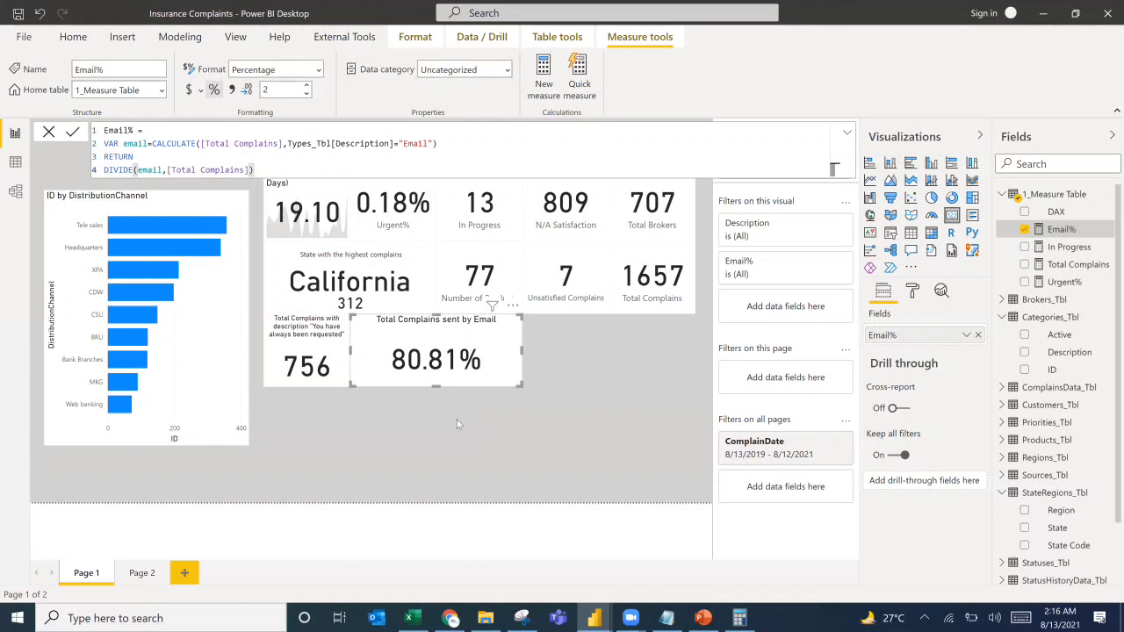
left_click(488, 460)
left_click(505, 437)
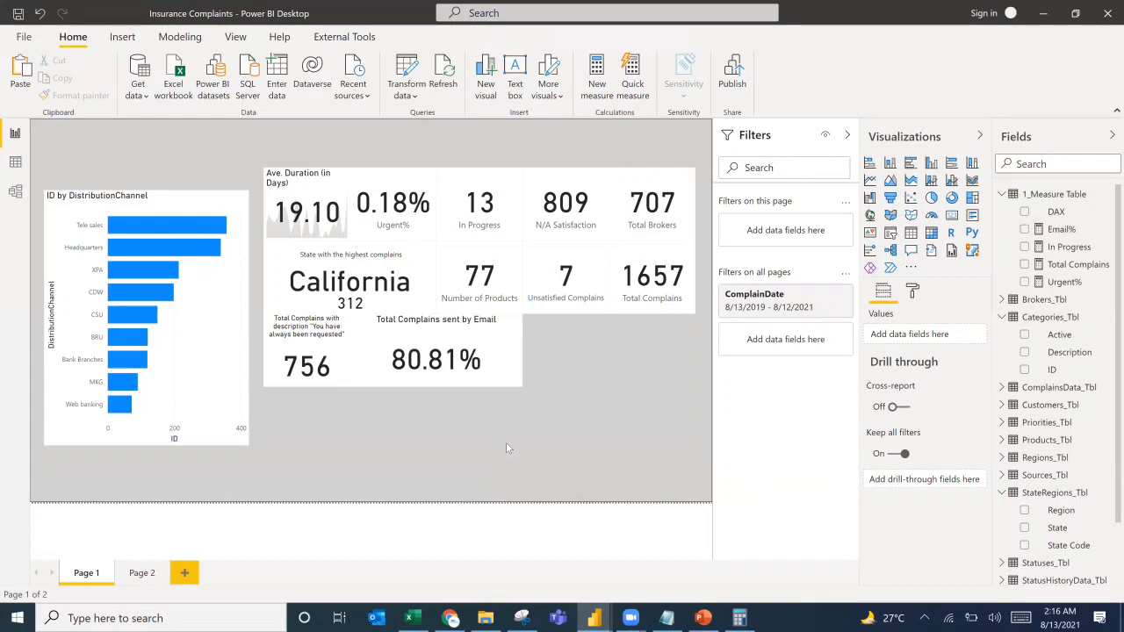
Switch to PowerPoint to examine the remaining cards in the reference dashboard image, and return to Power BI.
left_click(703, 618)
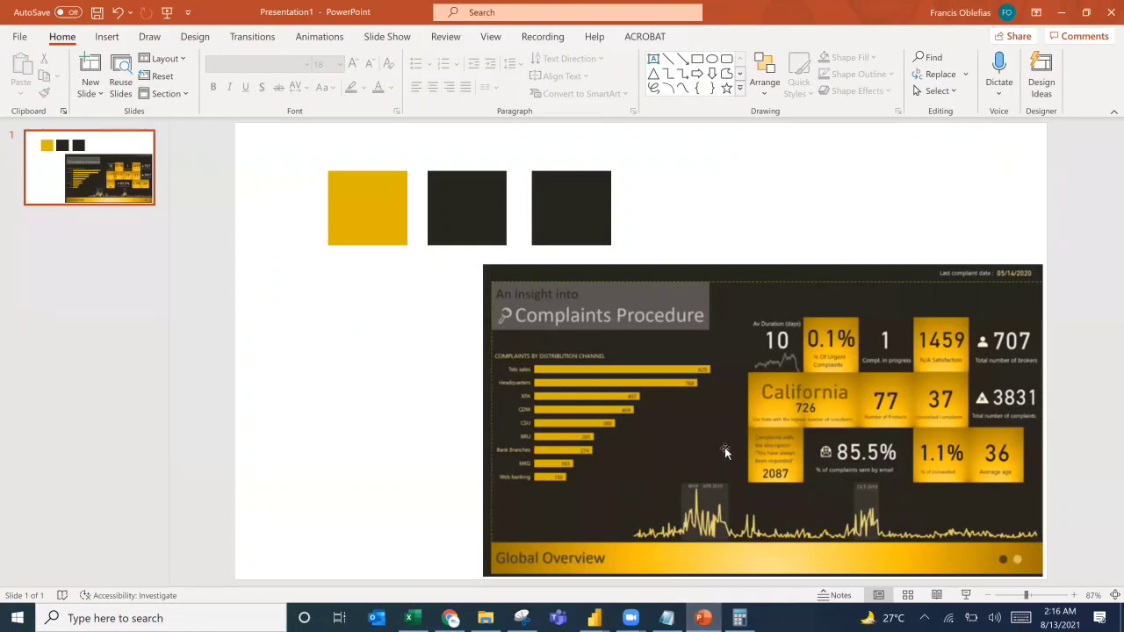
left_click_drag(725, 451, 709, 444)
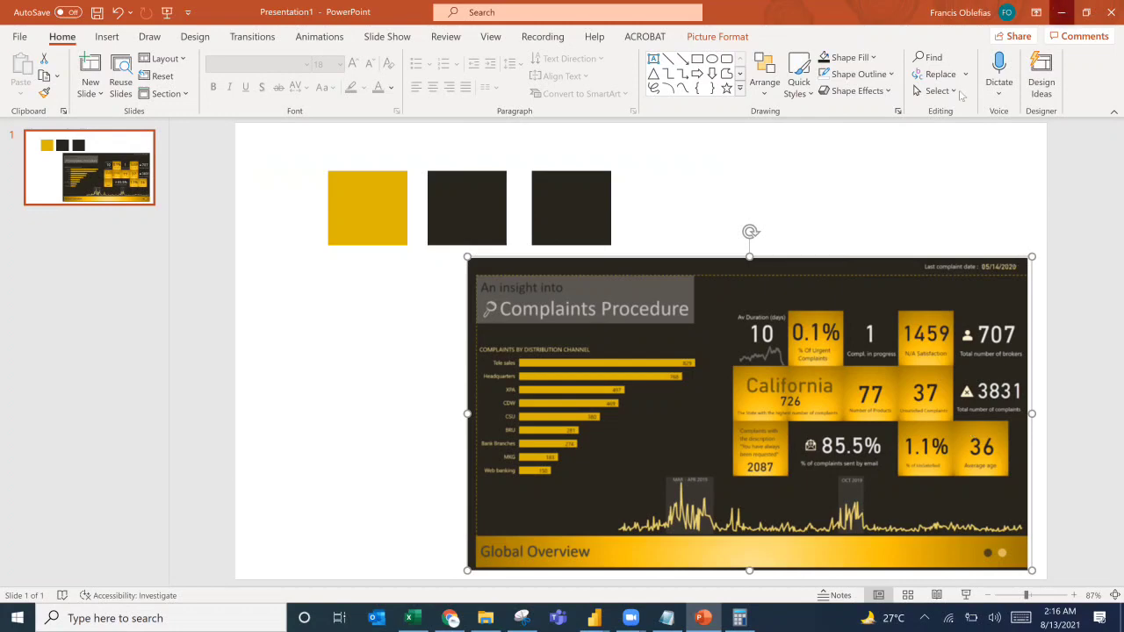
left_click(1058, 10)
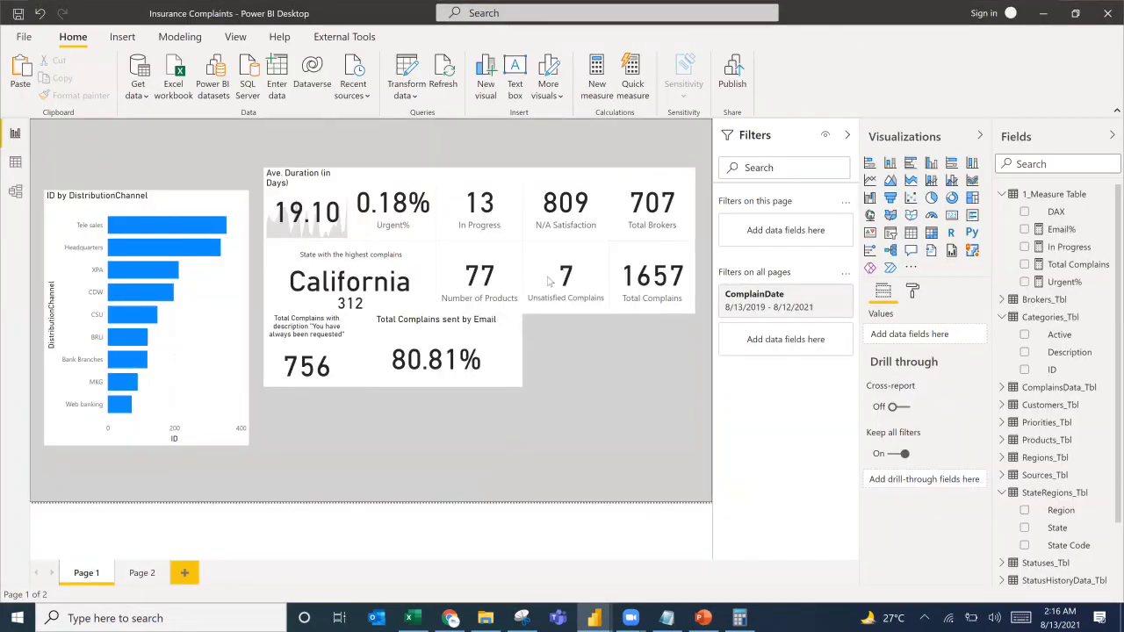
Review the Unsatisfied Complains card's filter and the Email% formula, and start a new measure named NSA in 1_Measure Table.
left_click(600, 291)
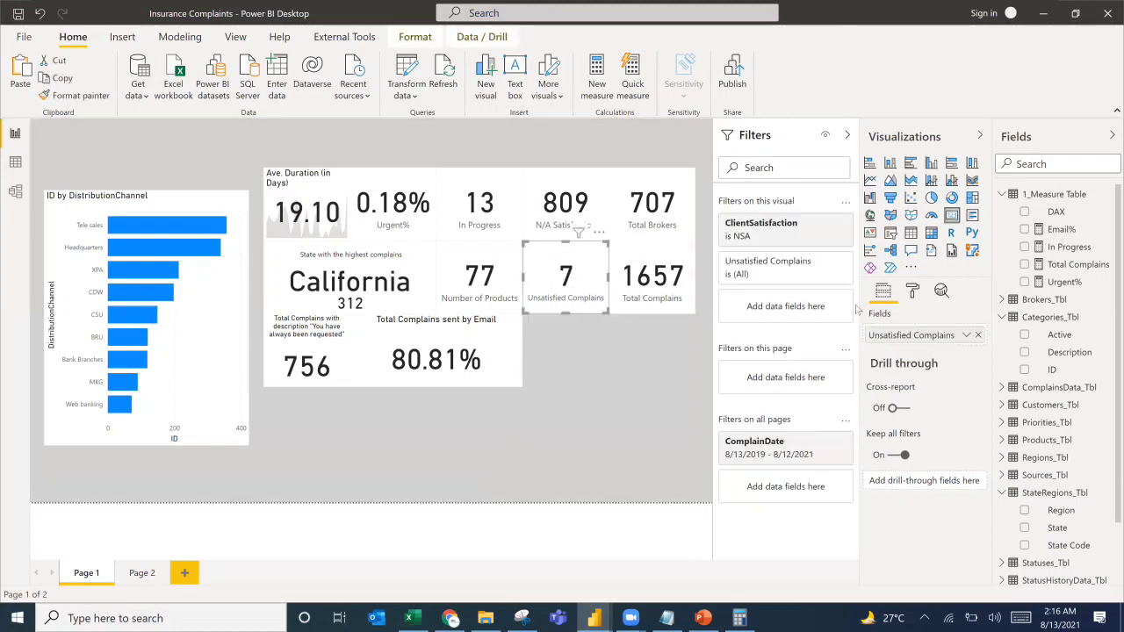
left_click(1060, 230)
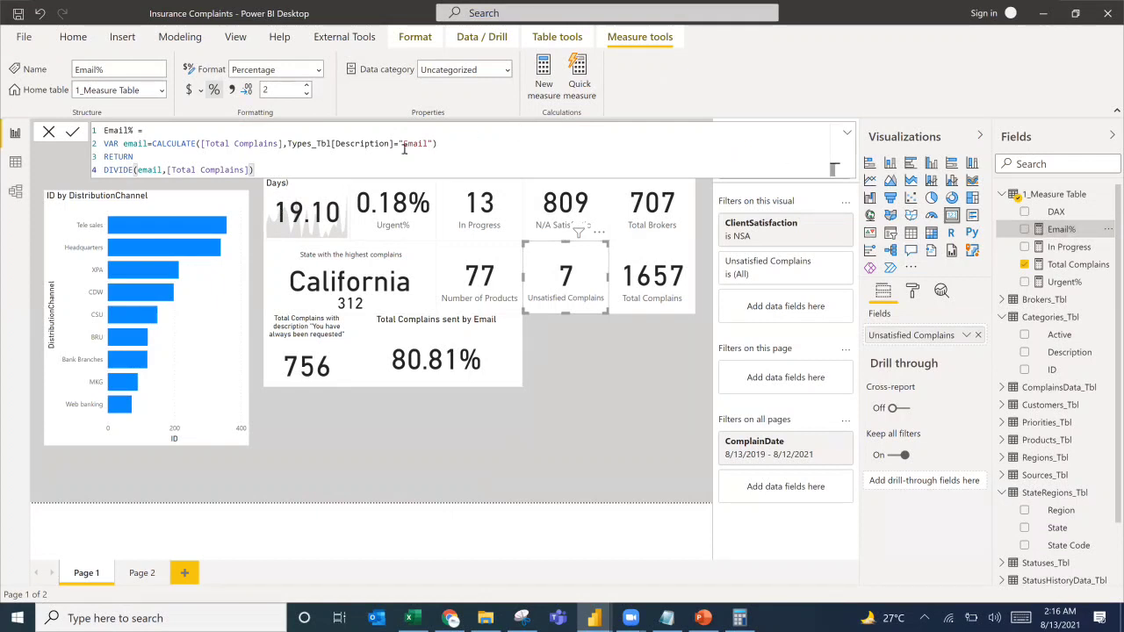
left_click(546, 77)
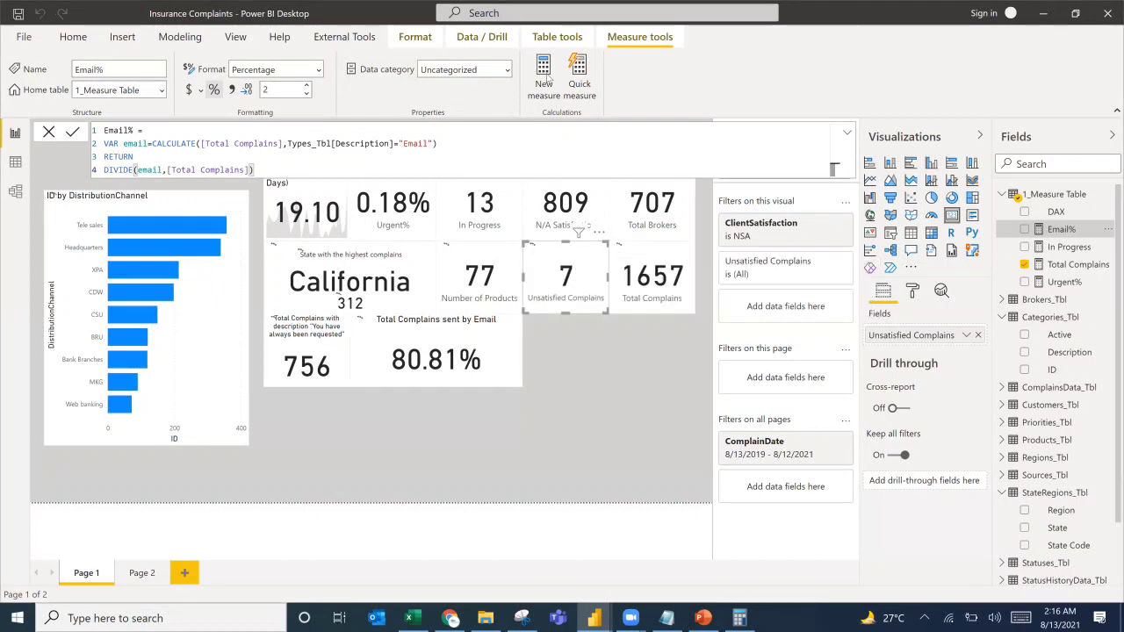
left_click(545, 77)
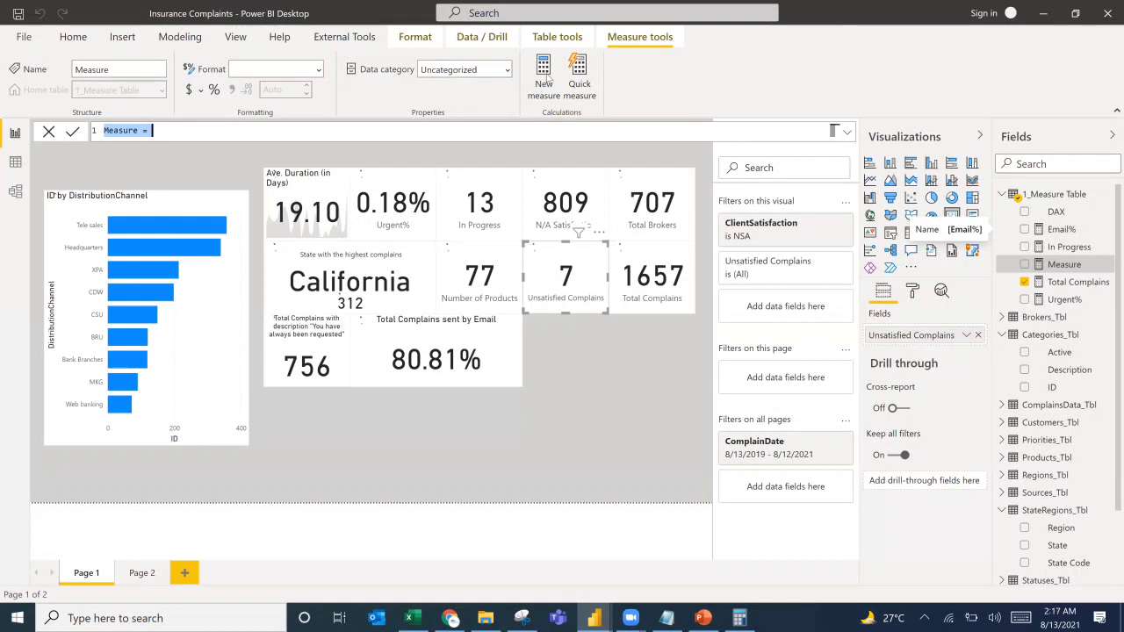
type("NSA")
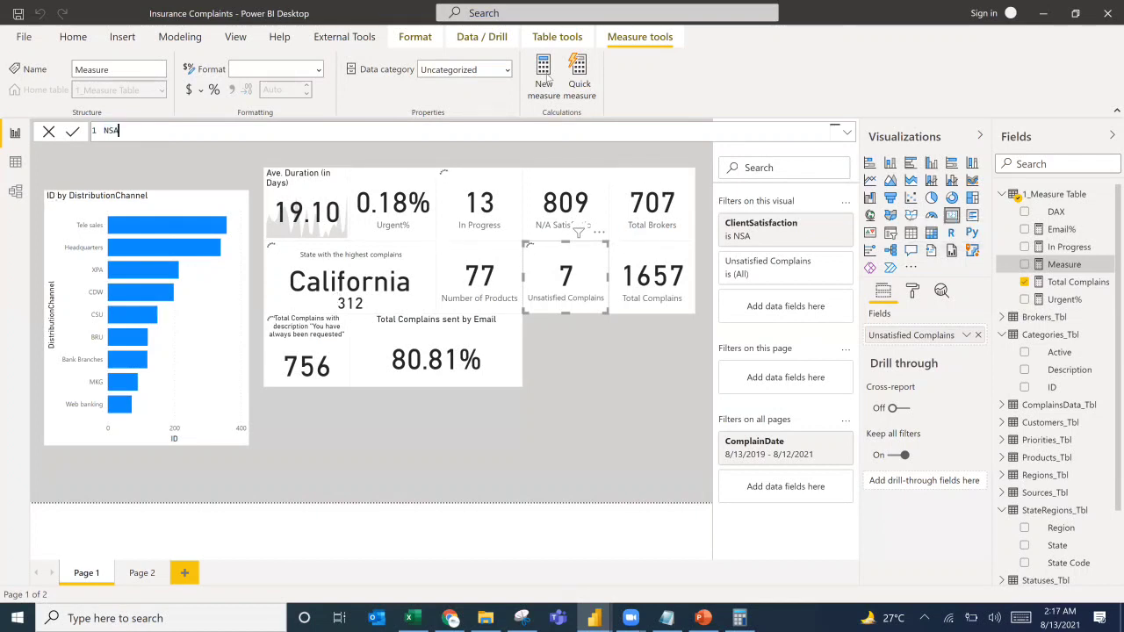
type("=")
key("shift+Return")
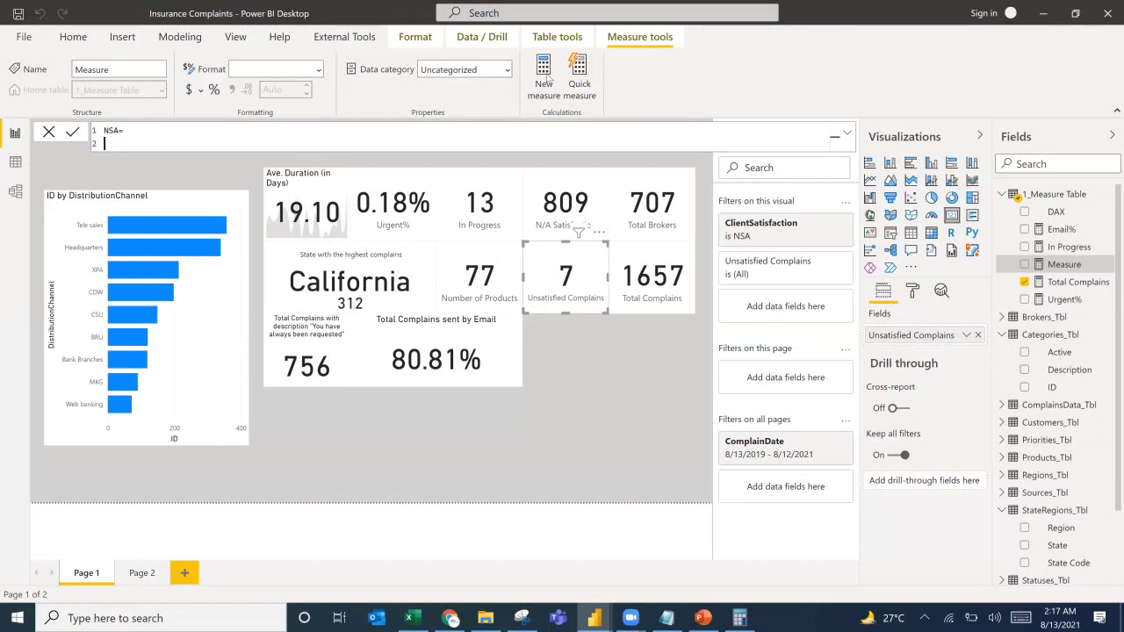
Define the measure's variable as VAR nsa=CALCULATE([Total Complains],ComplainsData_Tbl[ClientSatisfaction]="NSA").
type("VAR nsa=CALCULATE(")
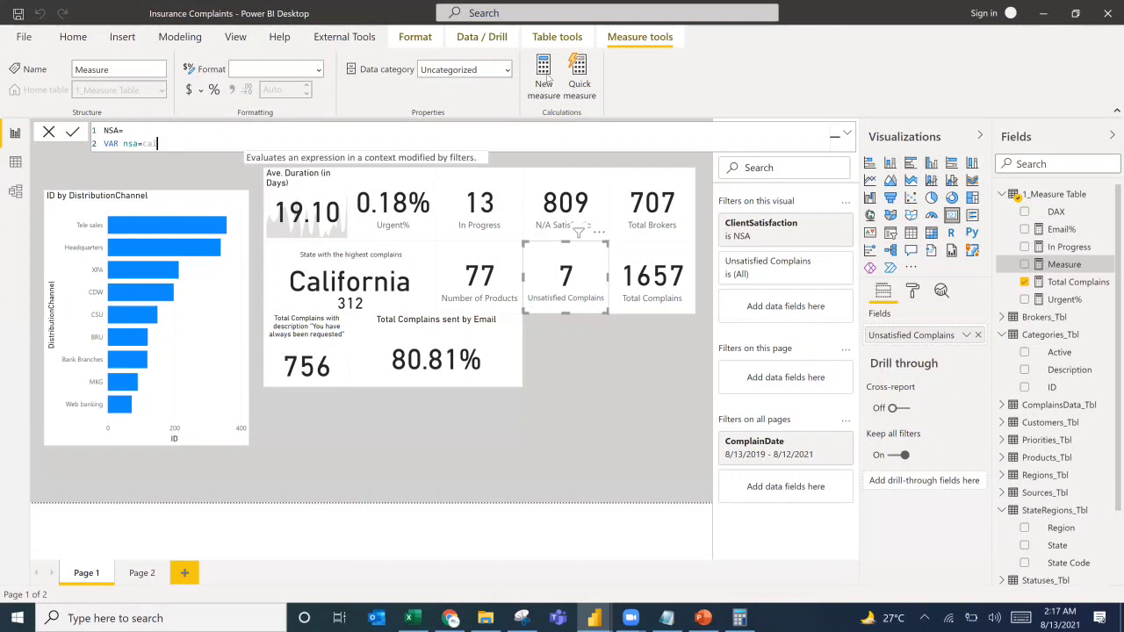
type("[Total")
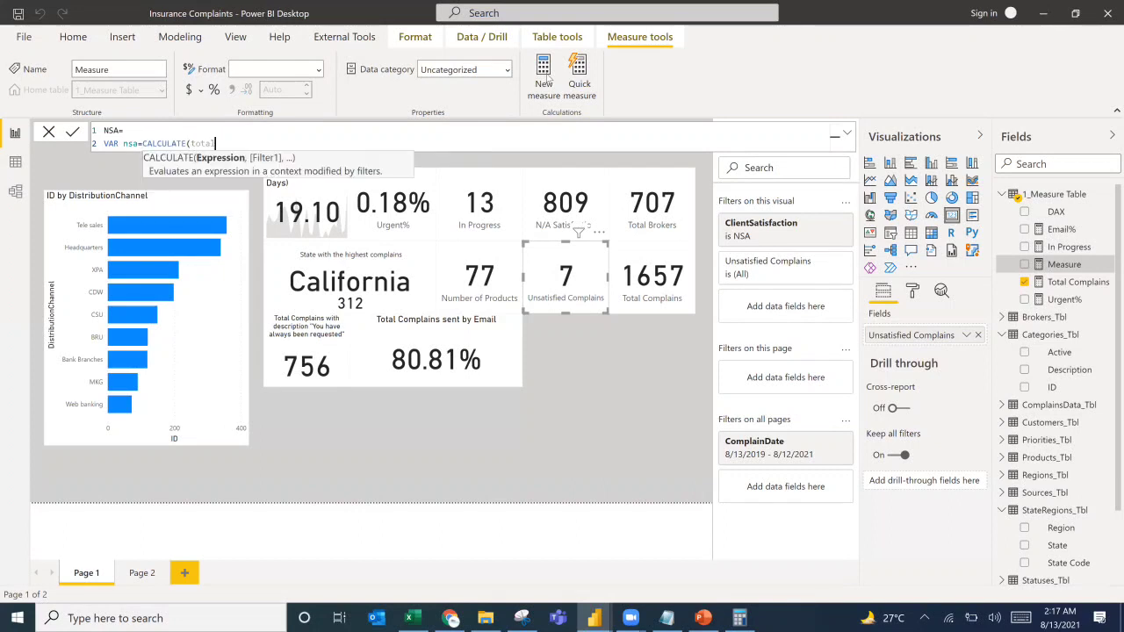
key("Tab")
type(",")
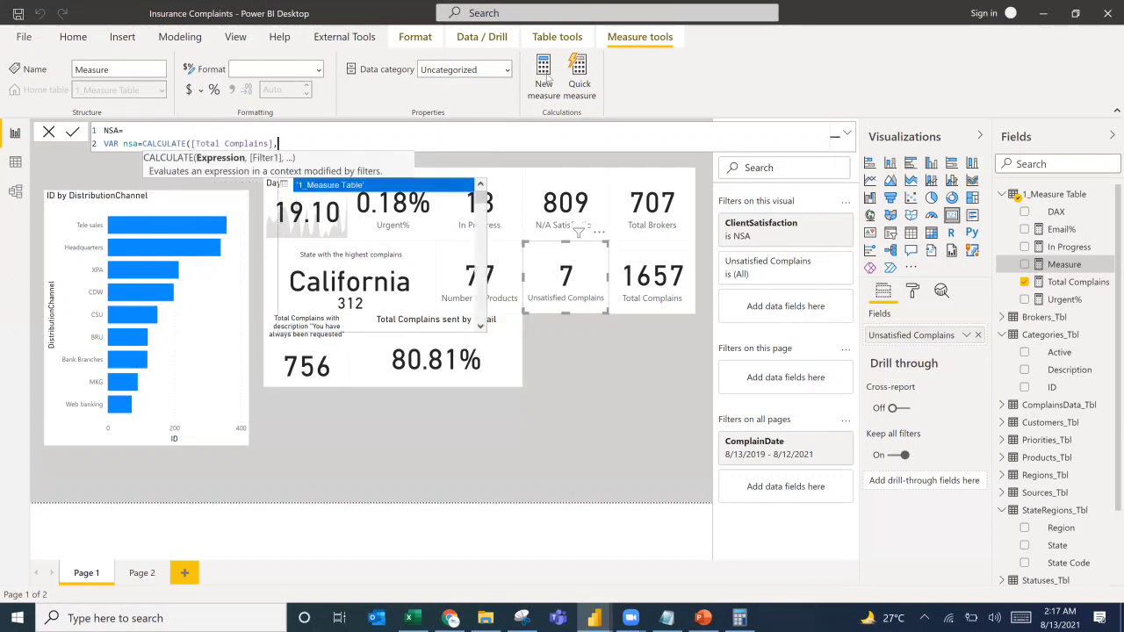
type("s")
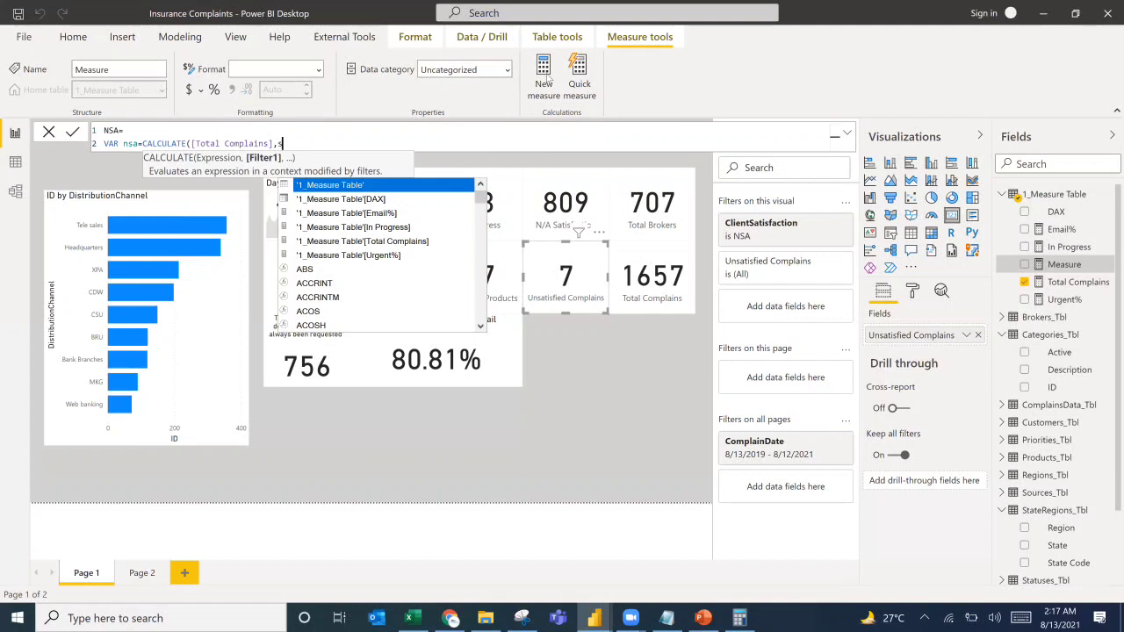
type("at")
key("Tab")
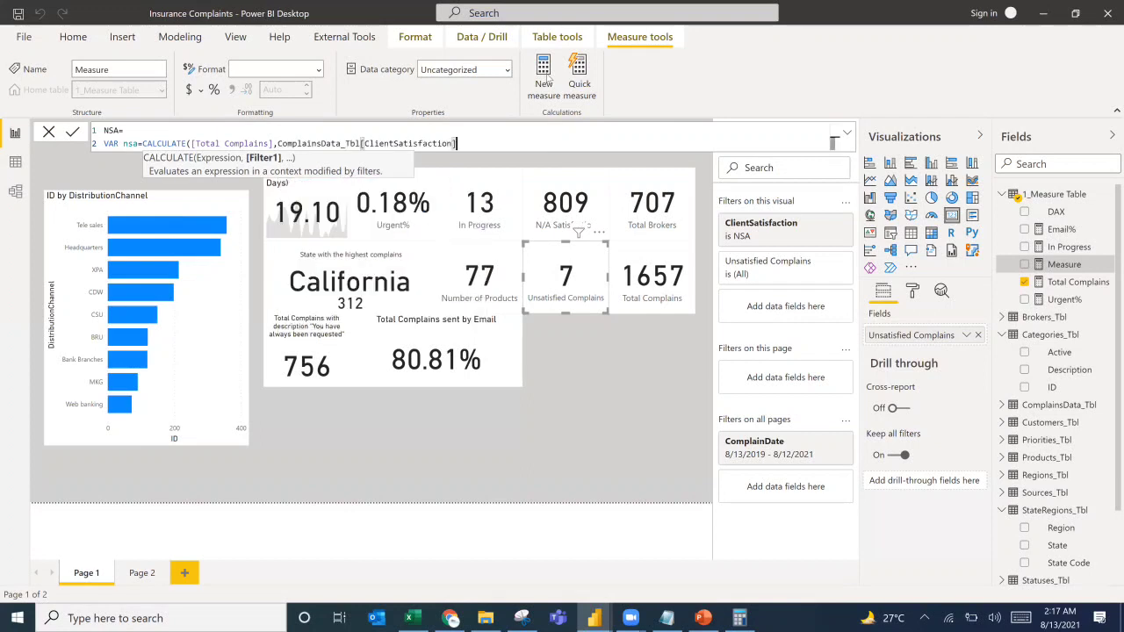
type("=\"NSA\")")
Complete the NSA measure with a RETURN of DIVIDE(nsa,[Total Complains]) and commit it.
key("shift+Return")
type("RET")
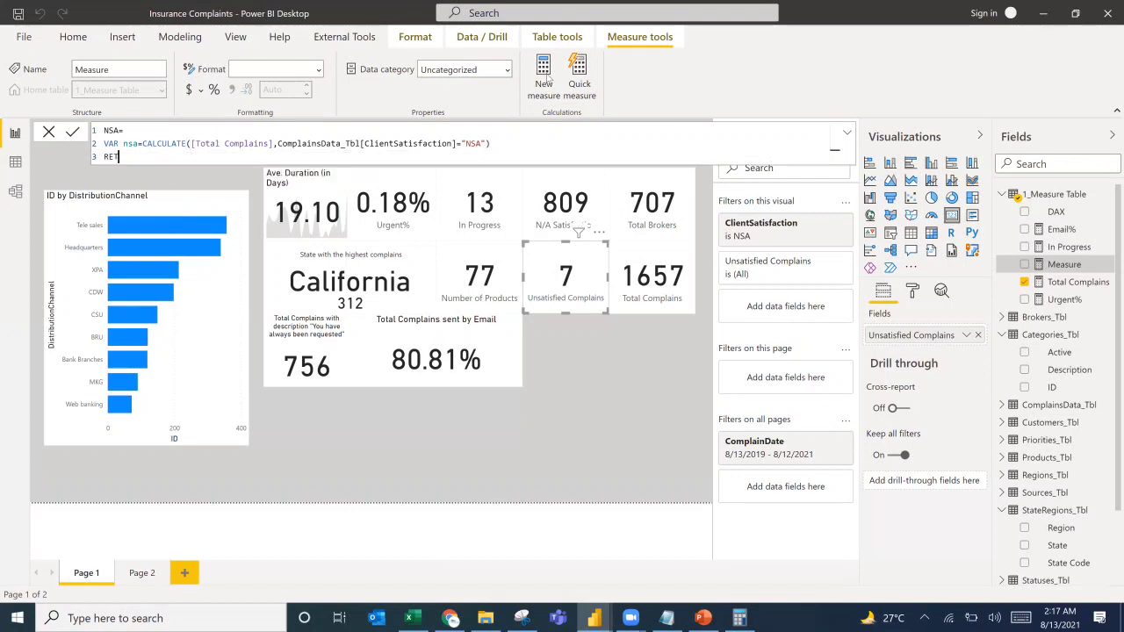
type("URN")
key("shift+Return")
type("D")
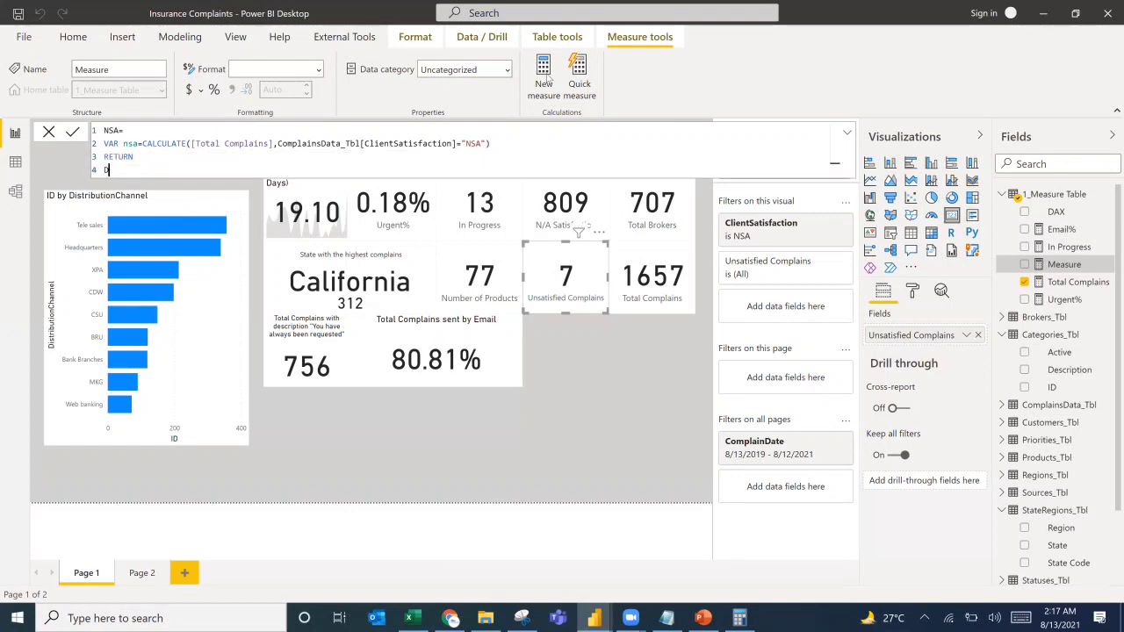
type("IVIDE(")
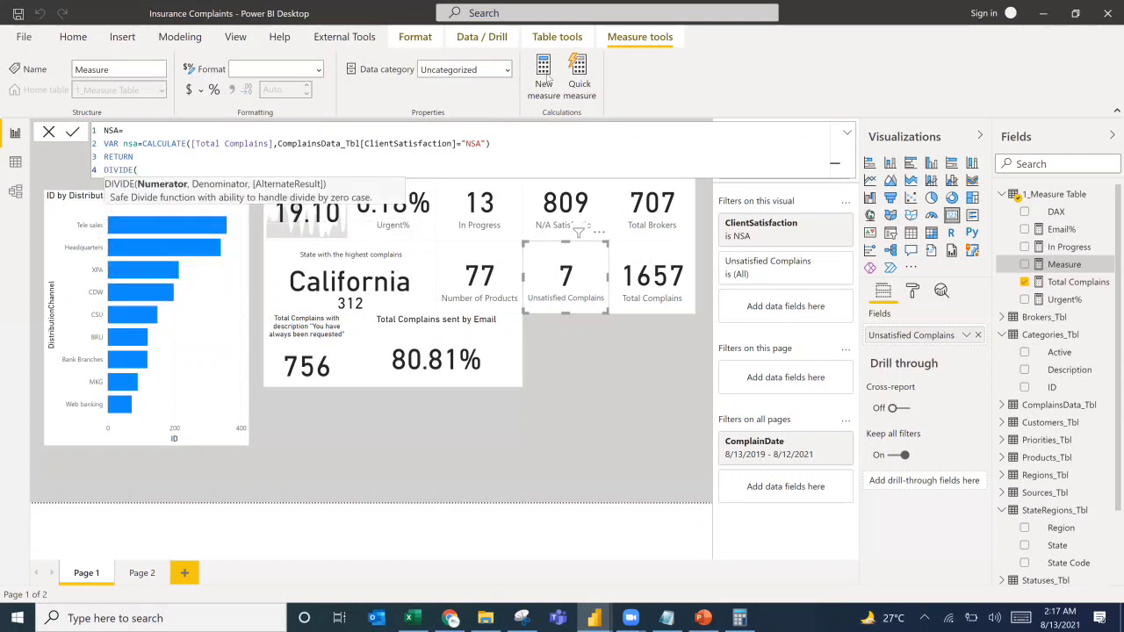
type("nsa,total")
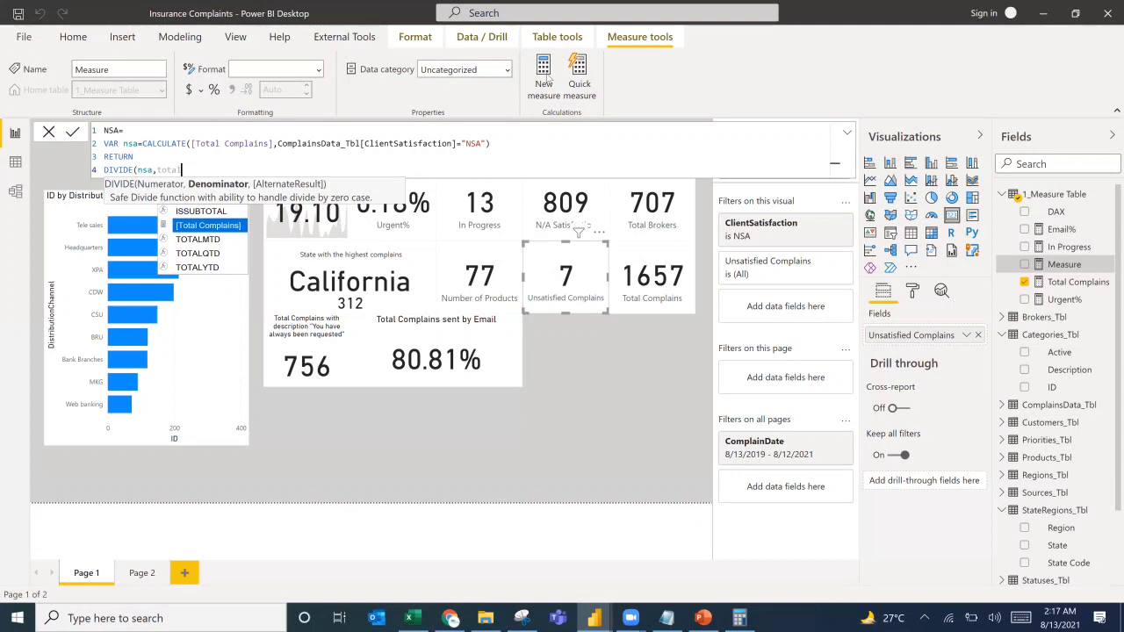
key("Tab")
type(")")
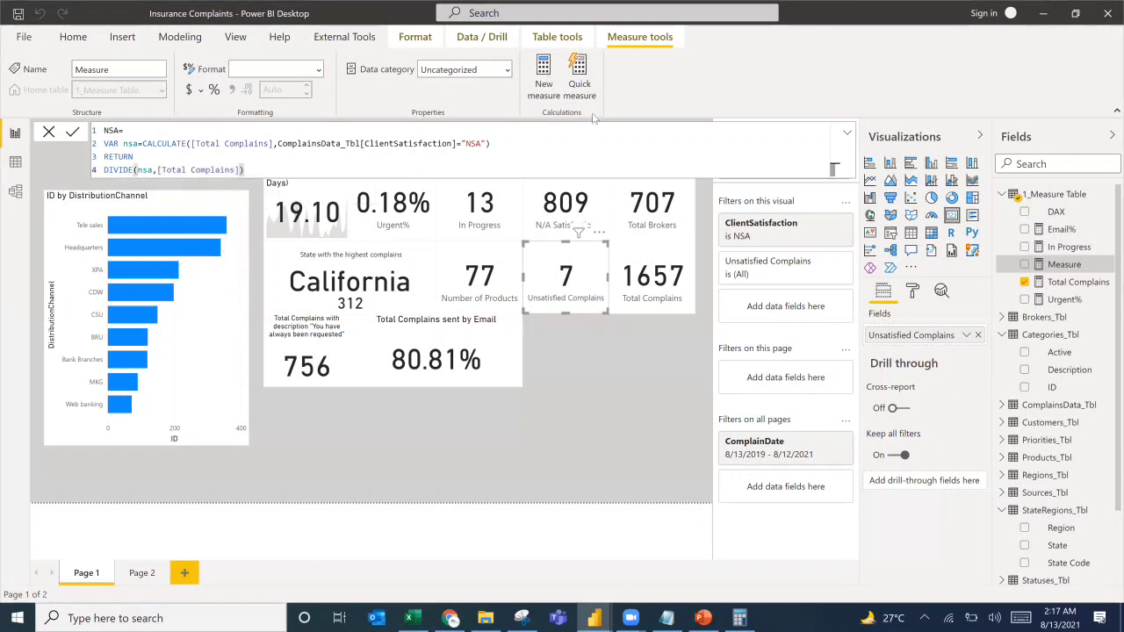
key("Return")
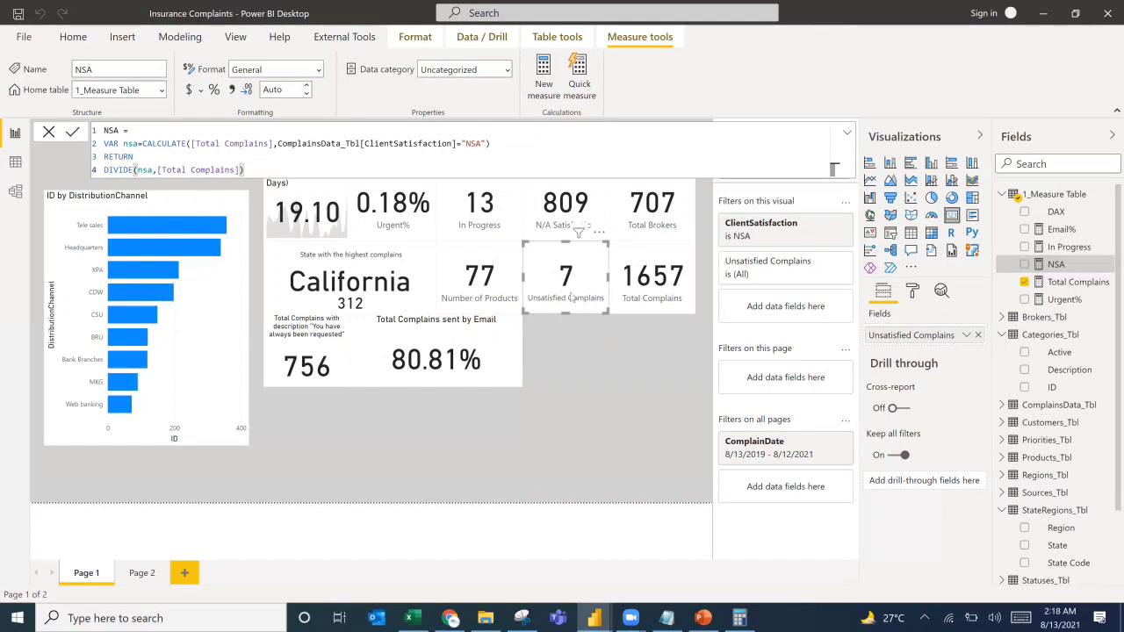
key("Escape")
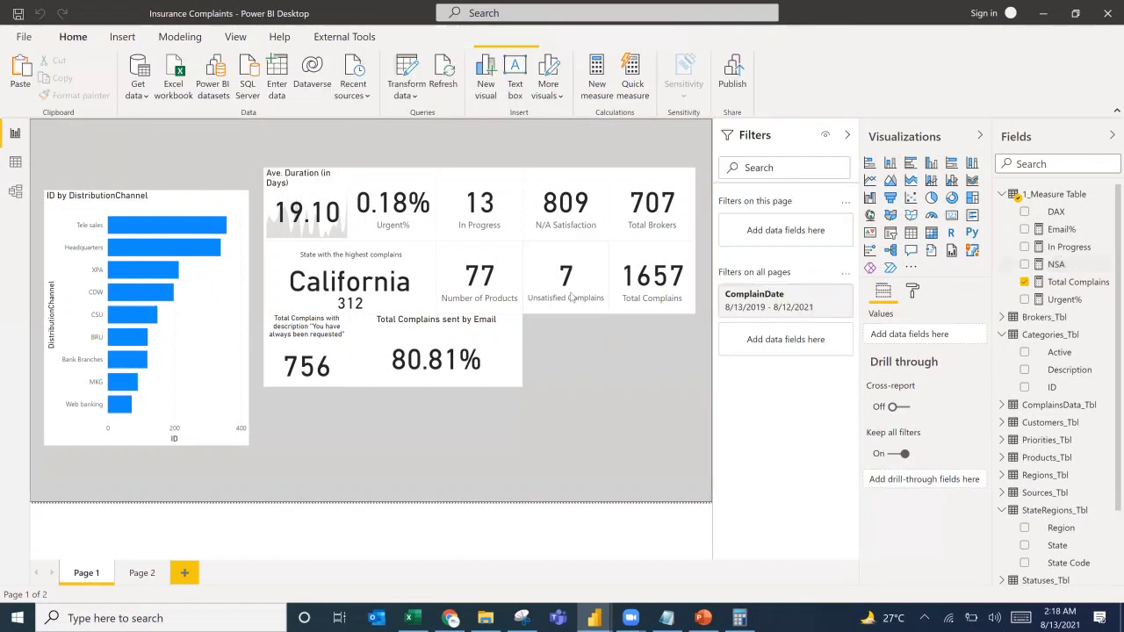
Duplicate the Unsatisfied Complains card and place the copy directly below the original, beside the email percentage card.
left_click(571, 297)
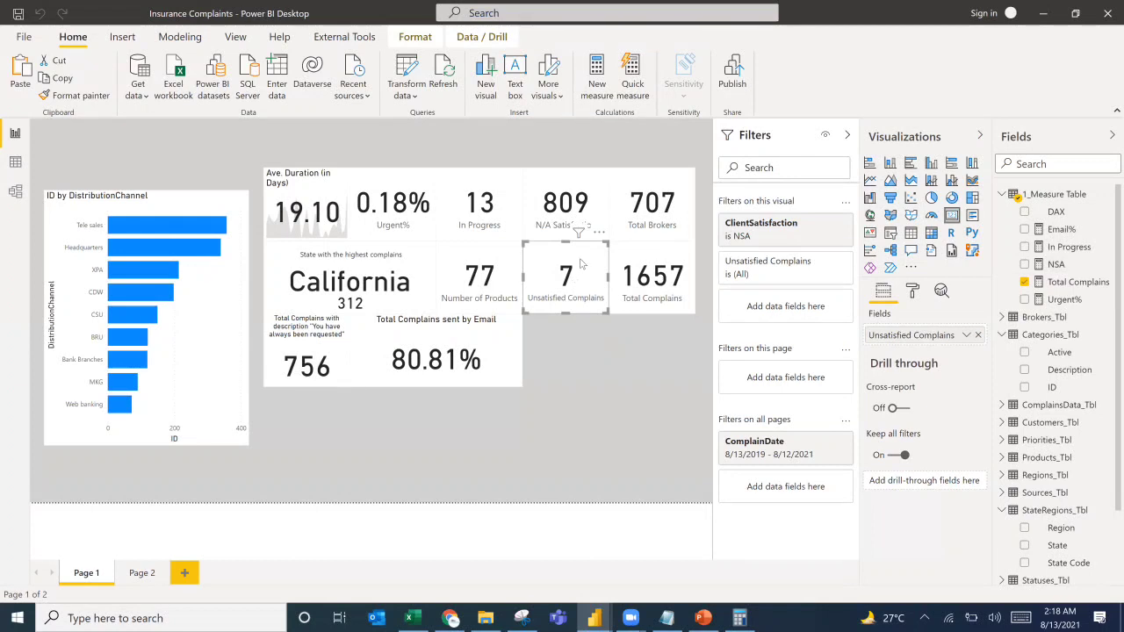
key("ctrl+c")
key("ctrl+v")
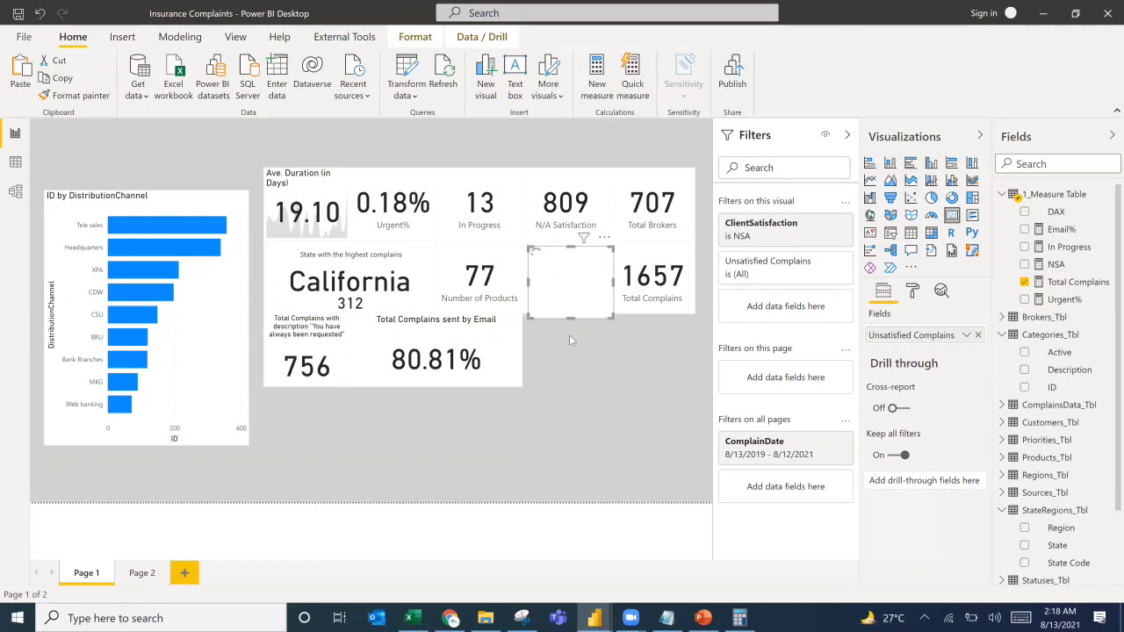
left_click_drag(580, 265, 579, 330)
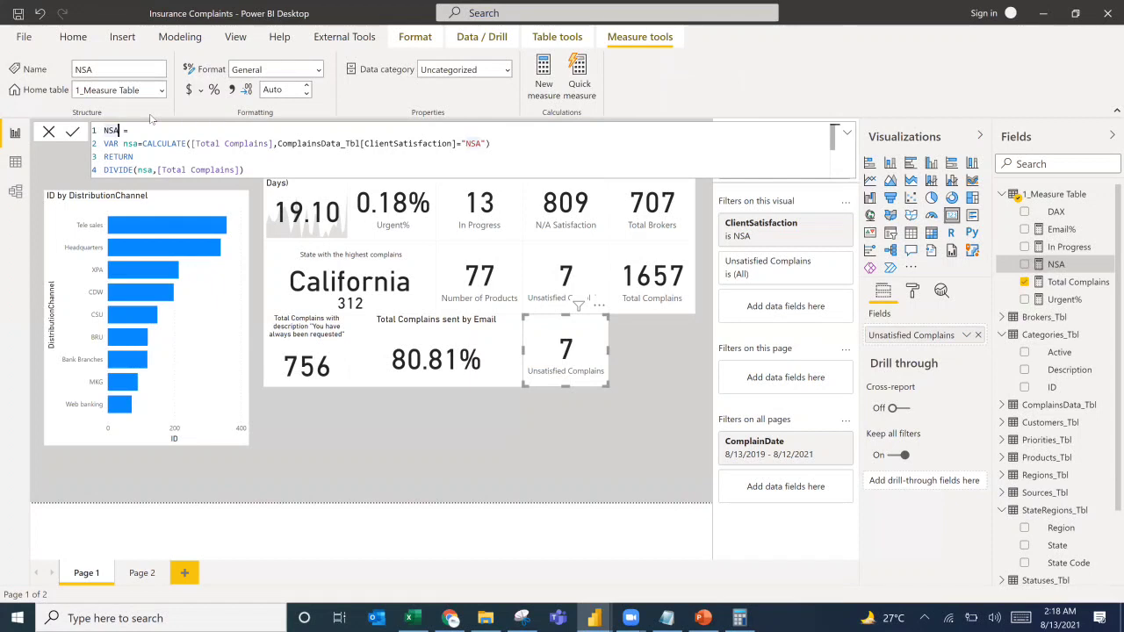
Rename the NSA measure to NSA% and format it as a percentage.
type("%")
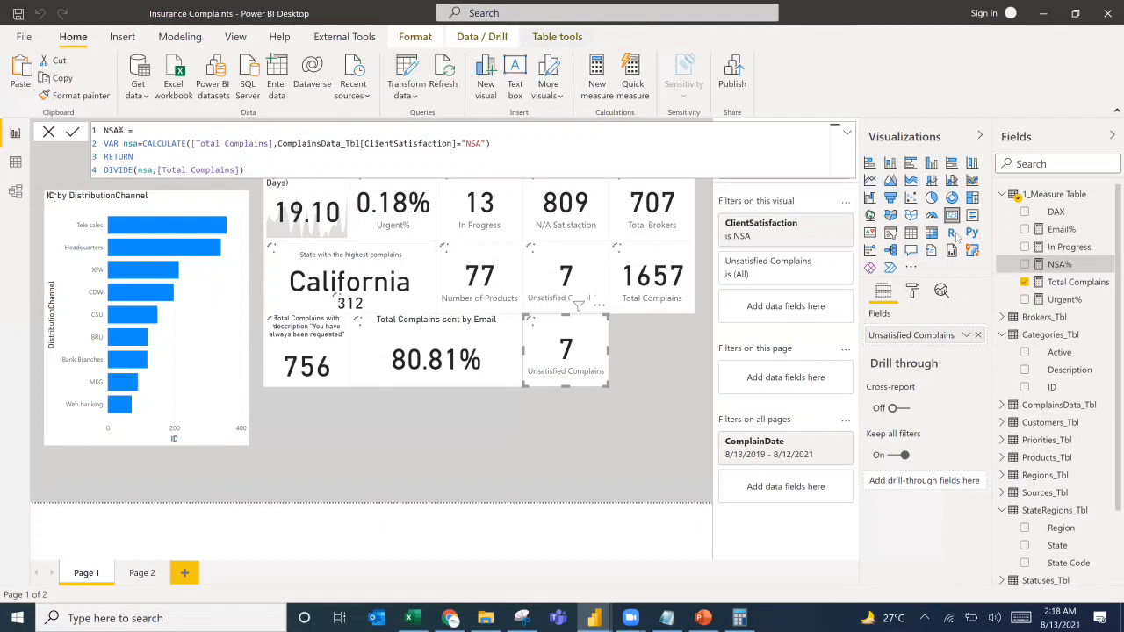
left_click(1060, 265)
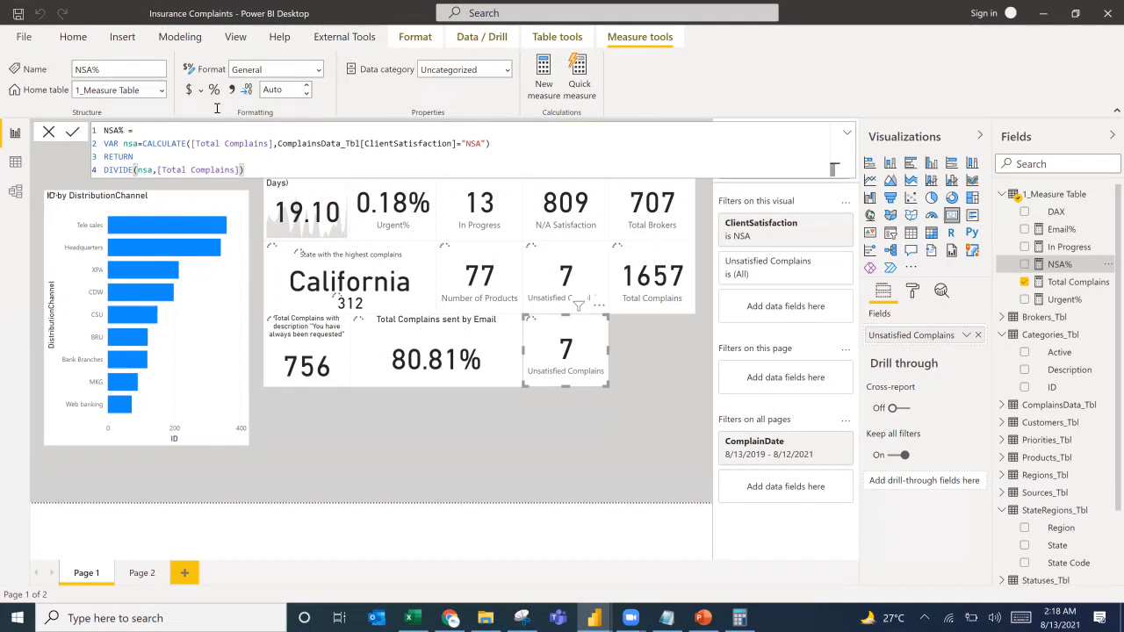
left_click(213, 89)
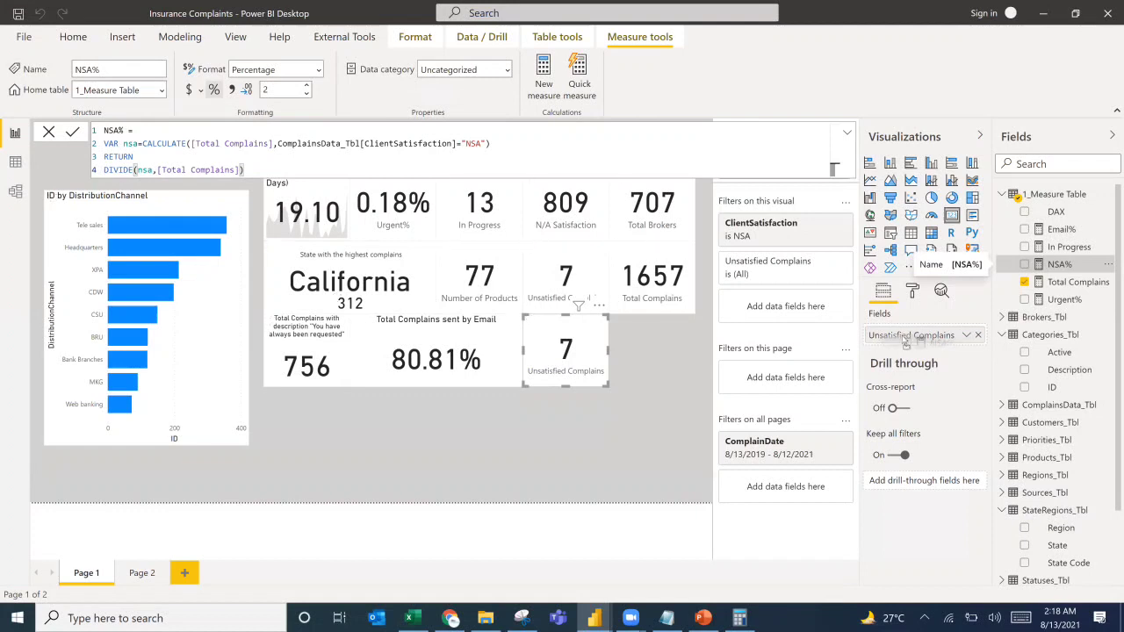
Replace the copied card's field with the NSA% measure and clear its ClientSatisfaction filter.
left_click_drag(882, 332, 868, 343)
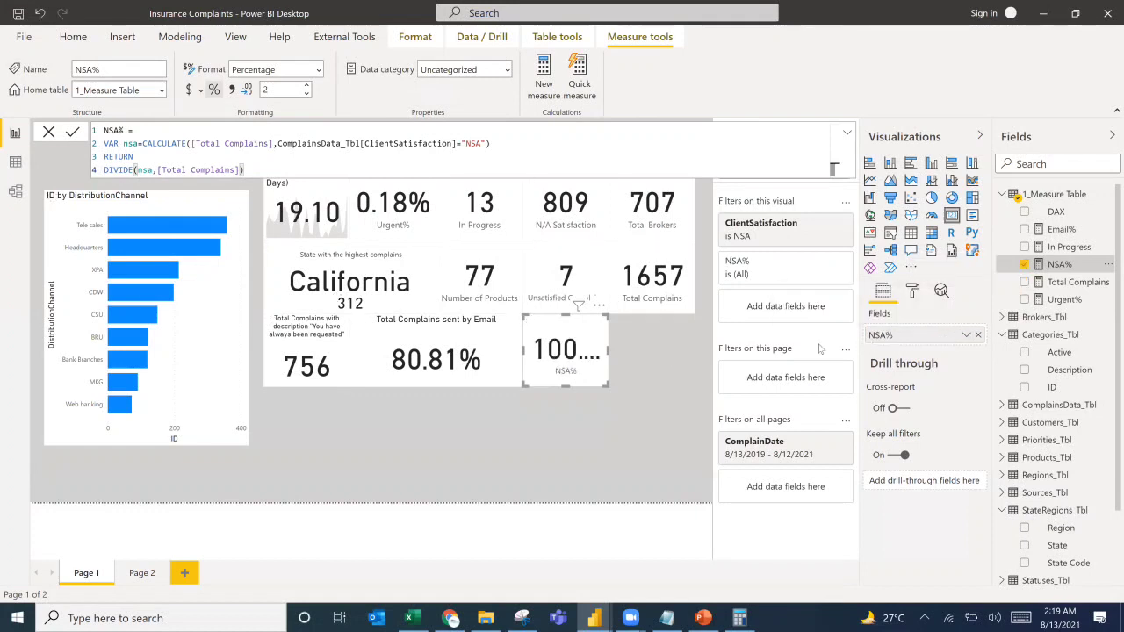
mouse_move(608, 351)
left_mouse_down()
mouse_move(625, 357)
mouse_move(608, 351)
left_mouse_up()
left_click(825, 237)
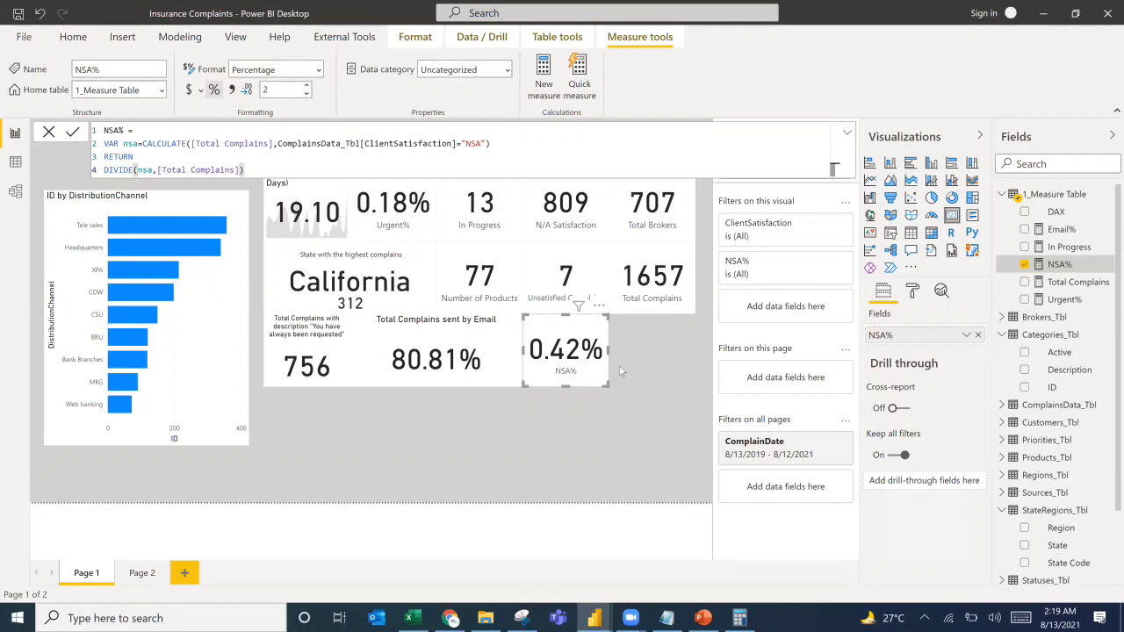
left_click(580, 424)
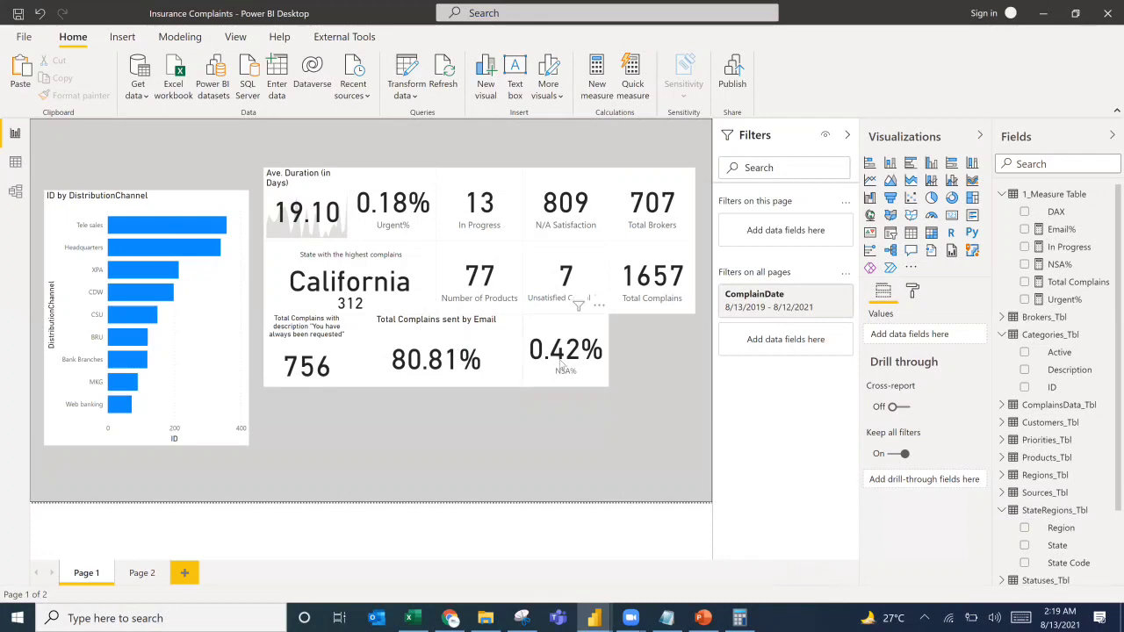
Check the reference dashboard in PowerPoint for remaining cards, and show the Statuses sheet of the complaints workbook in Excel.
left_click(702, 618)
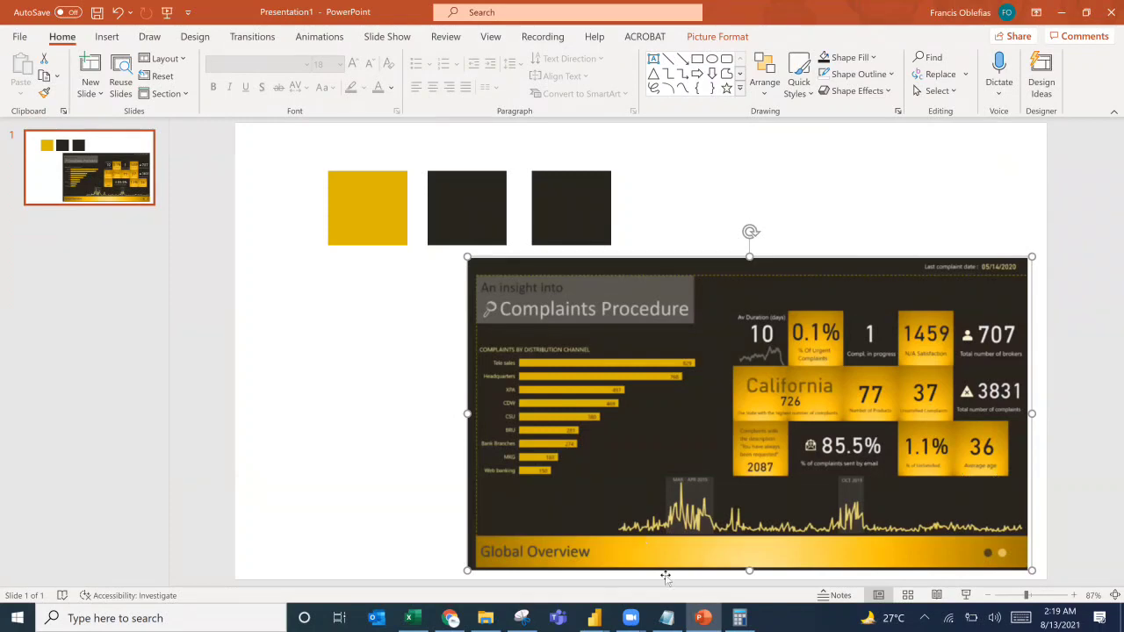
left_click(700, 618)
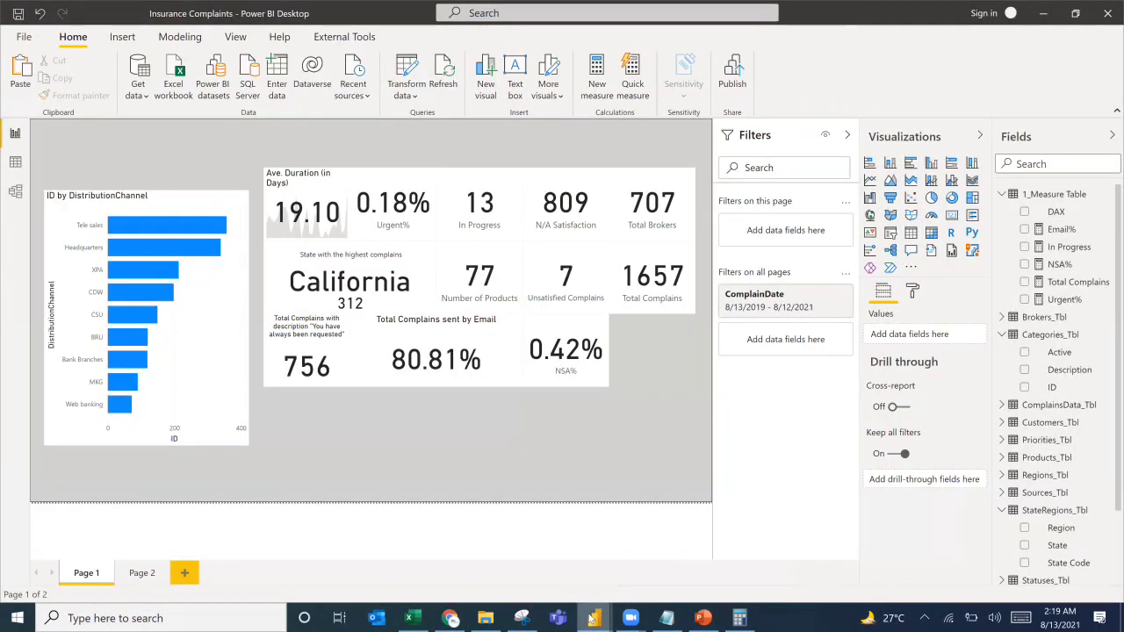
left_click(409, 618)
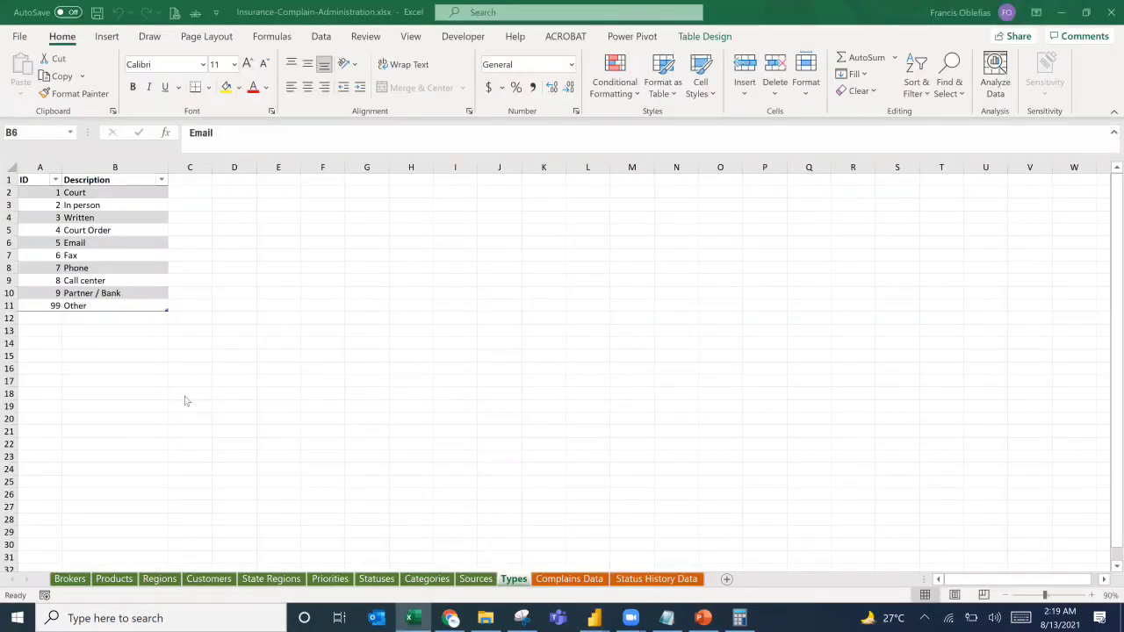
key("ctrl+Page_Up")
key("ctrl+Page_Up")
key("ctrl+Page_Up")
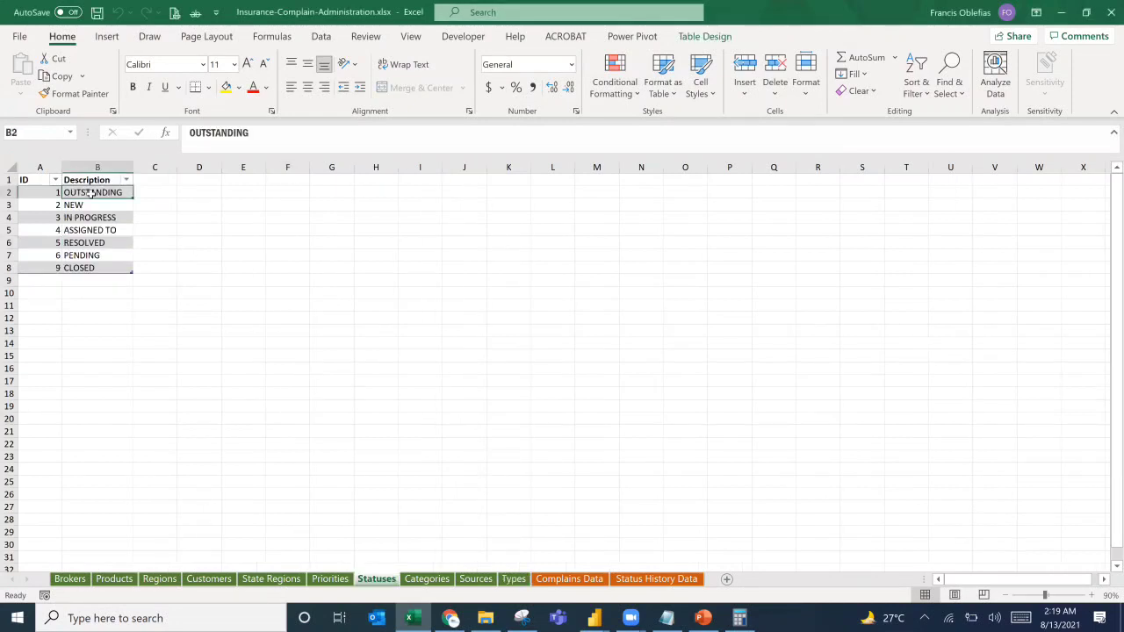
Examine the RESOLVED, PENDING and CLOSED entries in the Statuses table, and return to the Insurance Complaints report in Power BI.
left_click(84, 244)
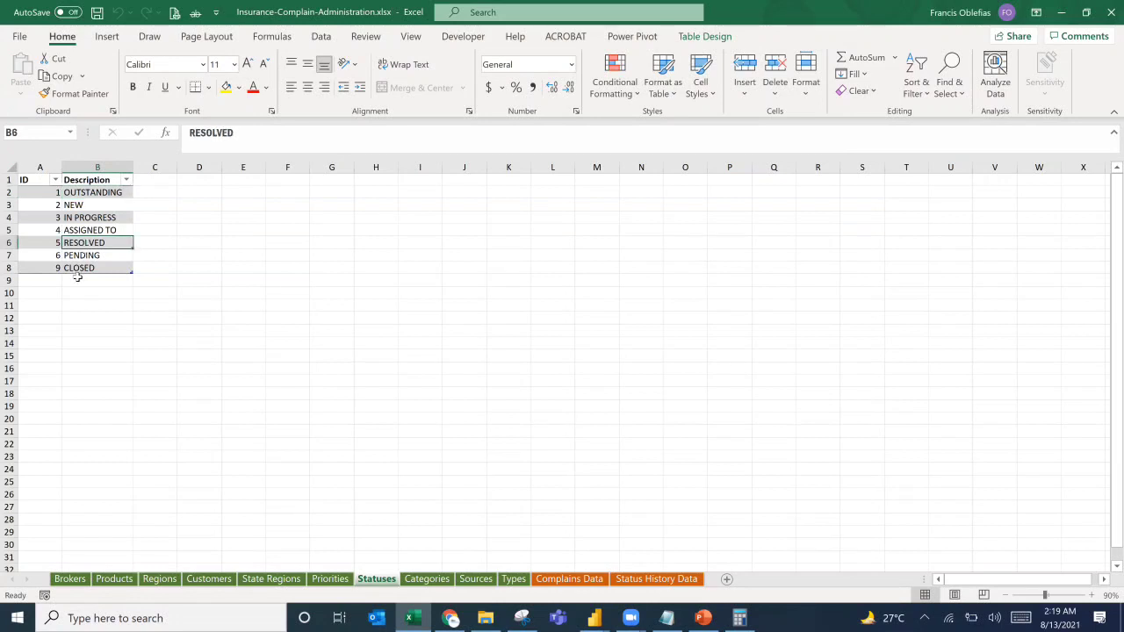
left_click(79, 270)
left_click(87, 244)
left_click(84, 268)
left_click(88, 244)
left_click(83, 268)
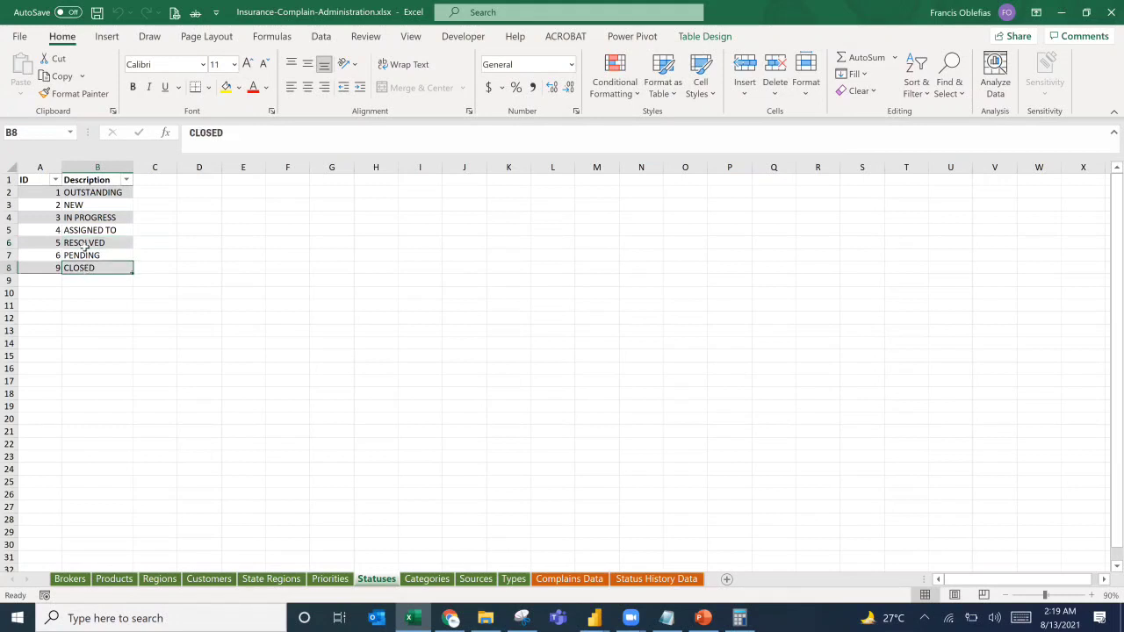
left_click(84, 247)
left_click_drag(82, 256, 80, 266)
left_click(81, 267)
left_click(84, 246)
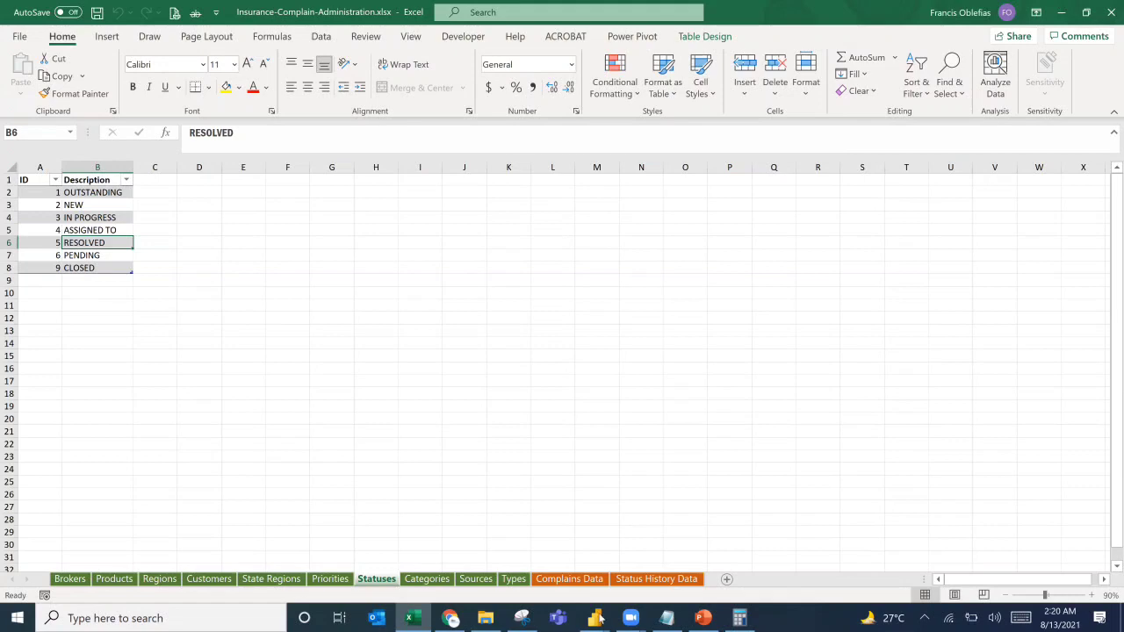
mouse_move(597, 618)
left_click(496, 568)
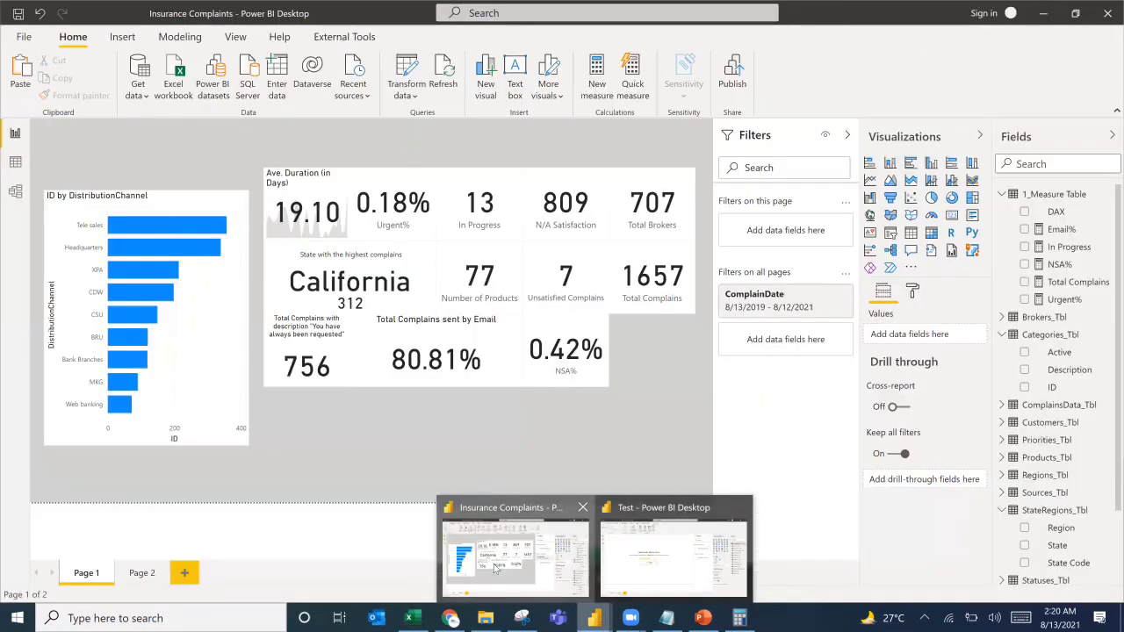
Display the ComplainsData_Tbl records in the data view.
left_click(15, 162)
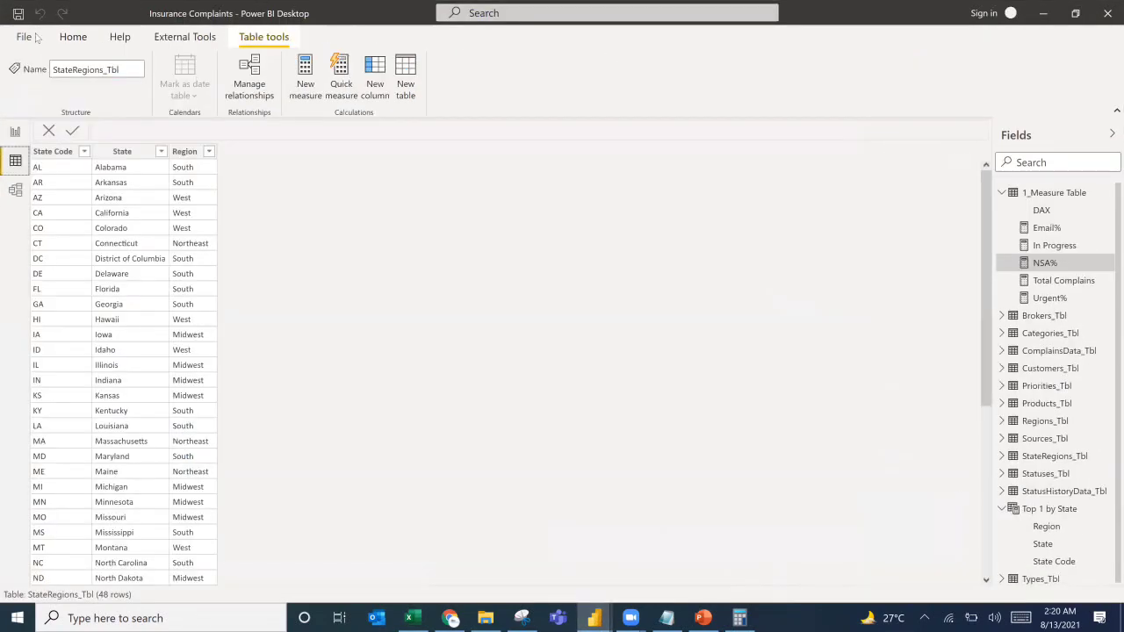
left_click(1003, 352)
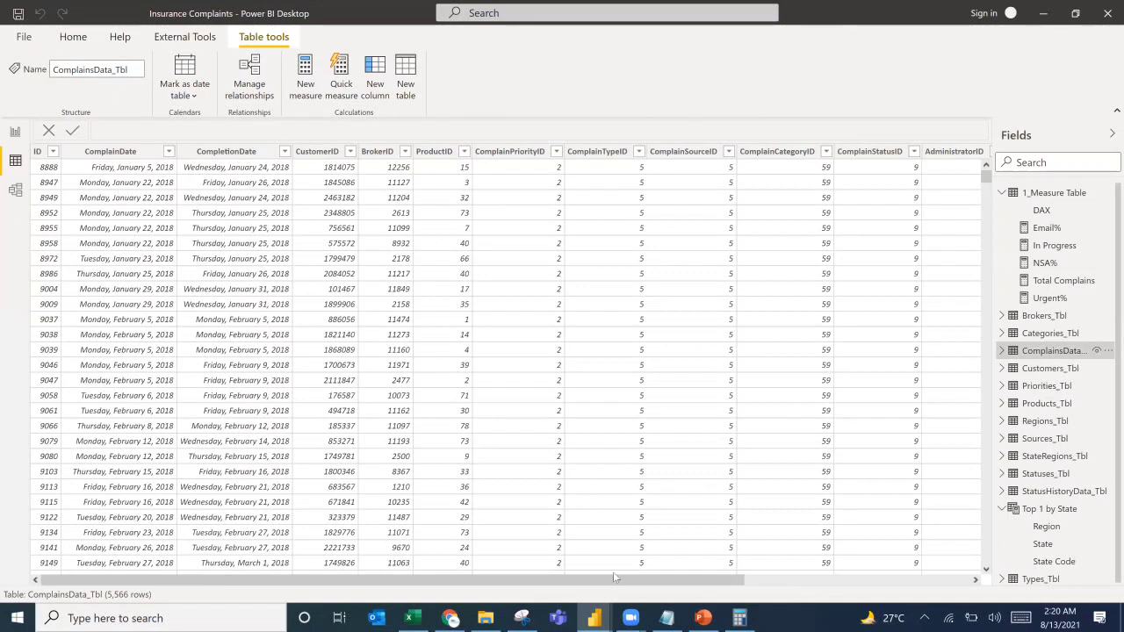
mouse_move(594, 619)
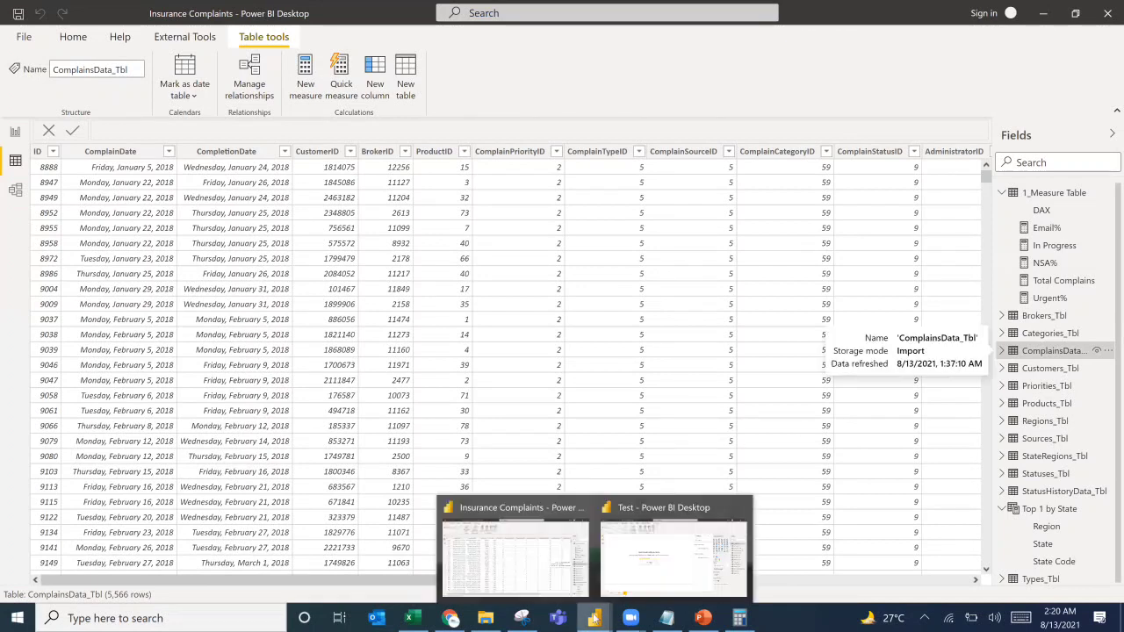
Check the RESOLVED and CLOSED IDs on the Statuses sheet in Excel, and return to the Insurance Complaints data in Power BI.
left_click(409, 618)
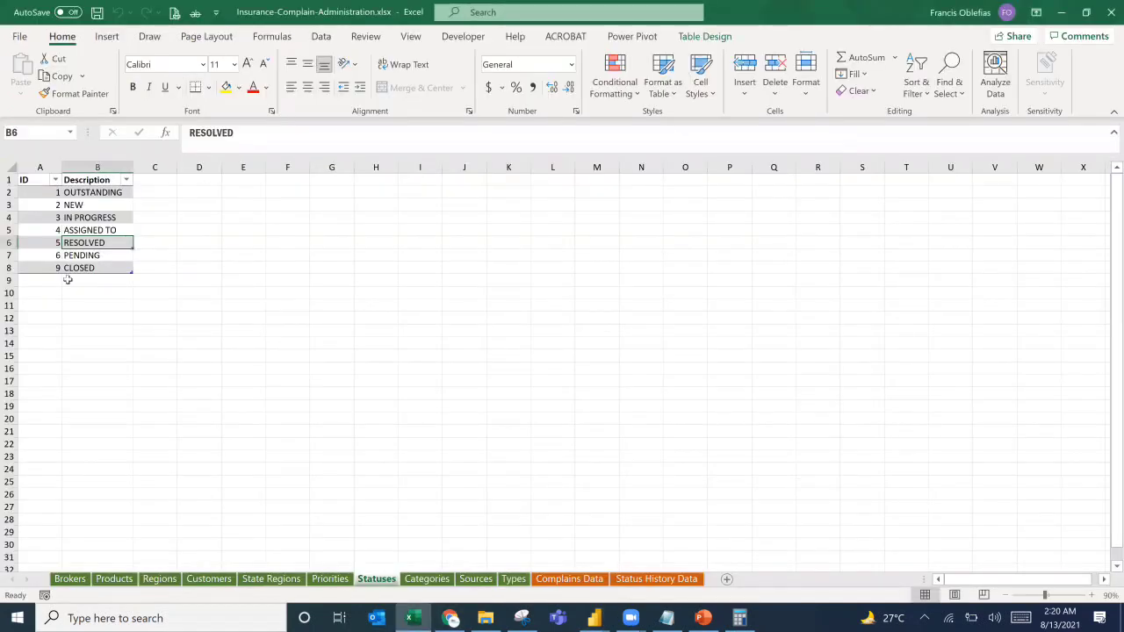
left_click_drag(49, 243, 103, 243)
left_click_drag(42, 268, 98, 268)
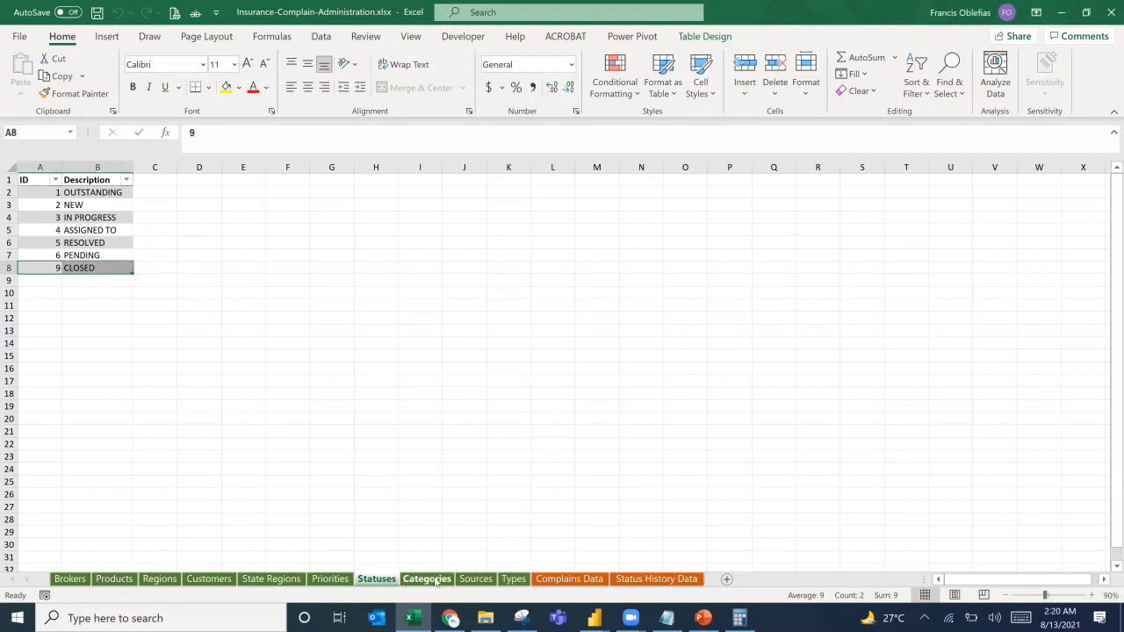
left_click(594, 618)
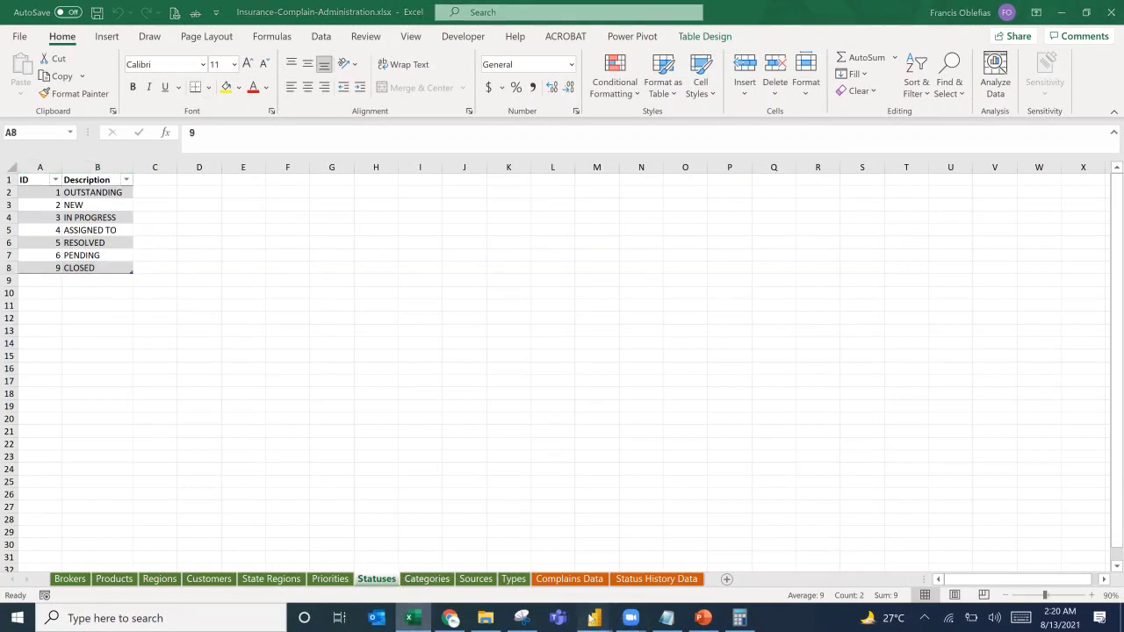
left_click(528, 591)
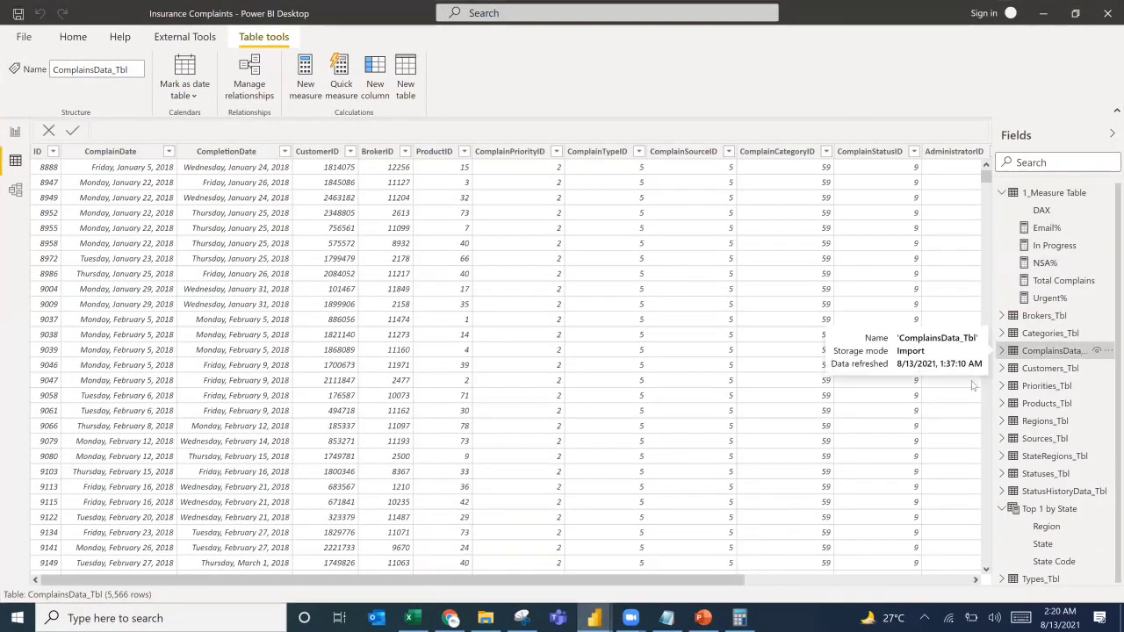
Add a calculated column named Aging to ComplainsData_Tbl, after the NOD Completed column.
left_click(974, 579)
left_click(974, 579)
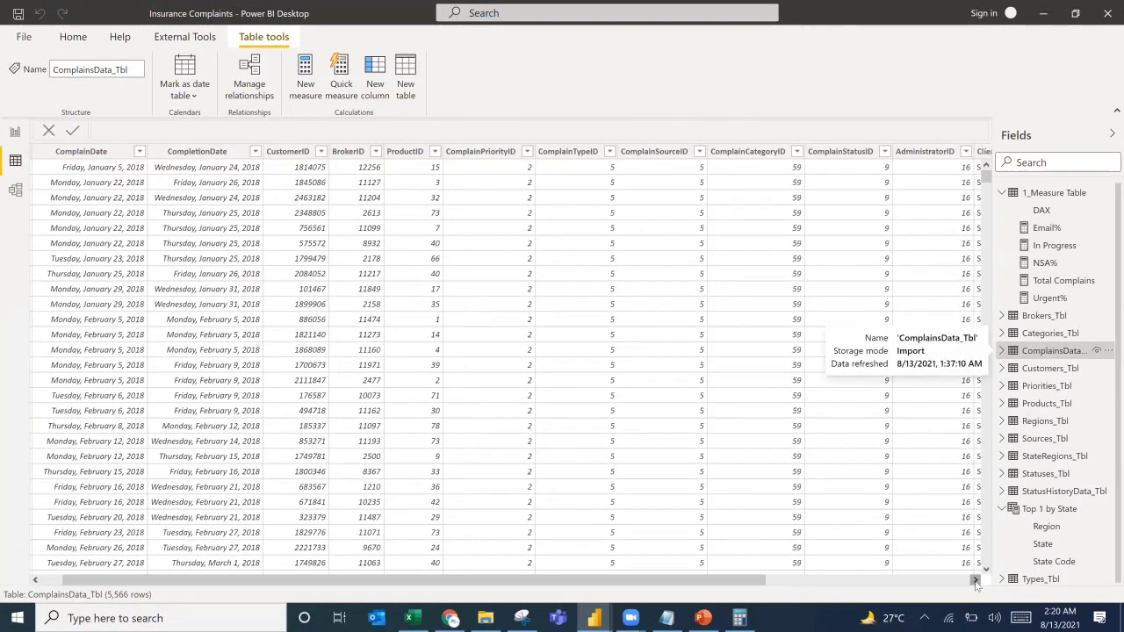
left_click(975, 579)
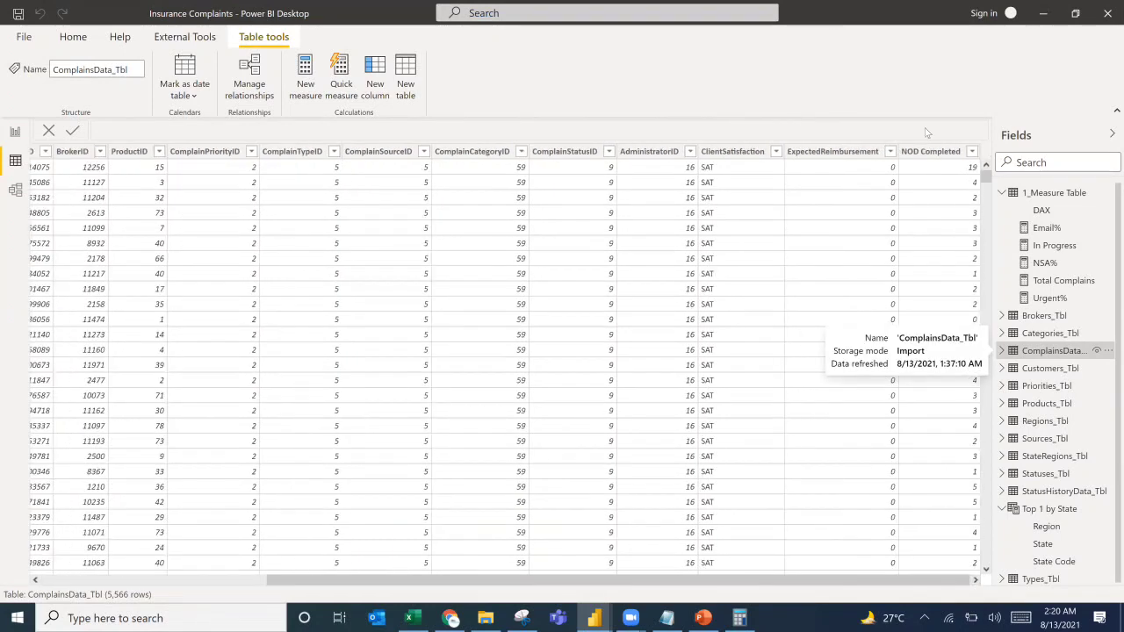
left_click(377, 83)
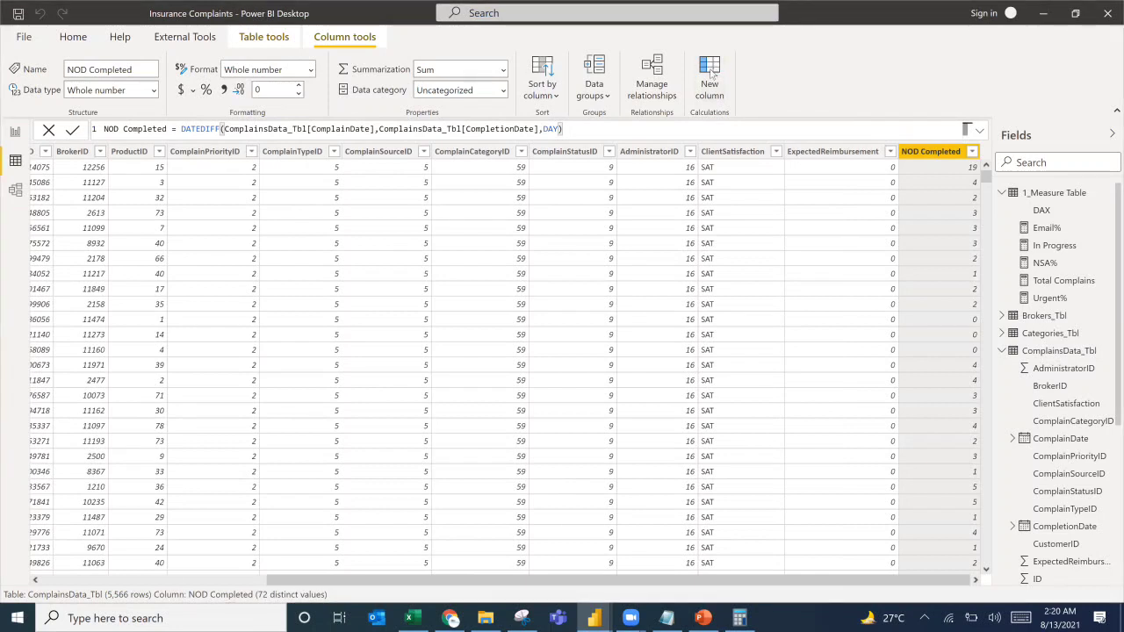
left_click(709, 77)
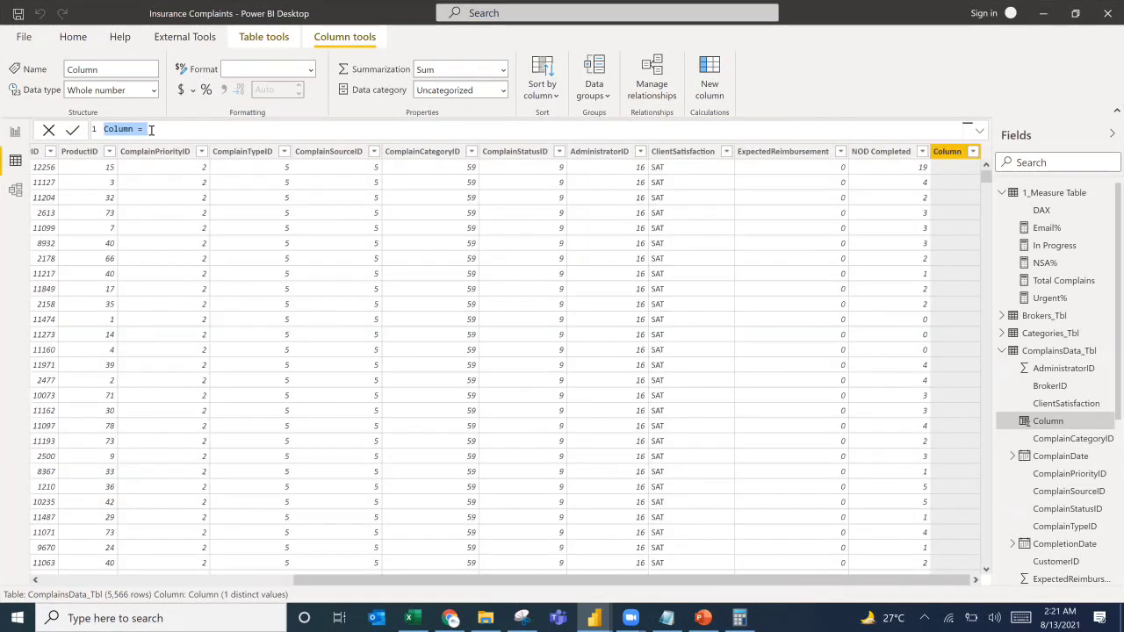
left_click(153, 129)
left_click_drag(155, 129, 75, 130)
type("Aging=")
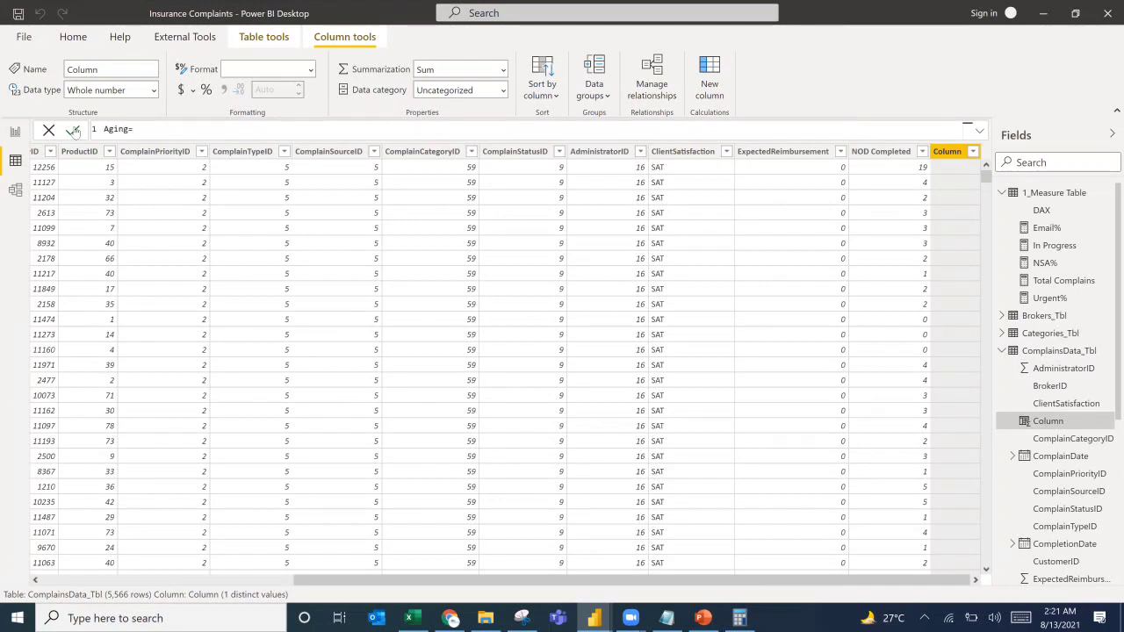
Begin the Aging formula with an IF that tests whether ComplainsData_Tbl[ComplainStatusID] equals 9.
type("IF(")
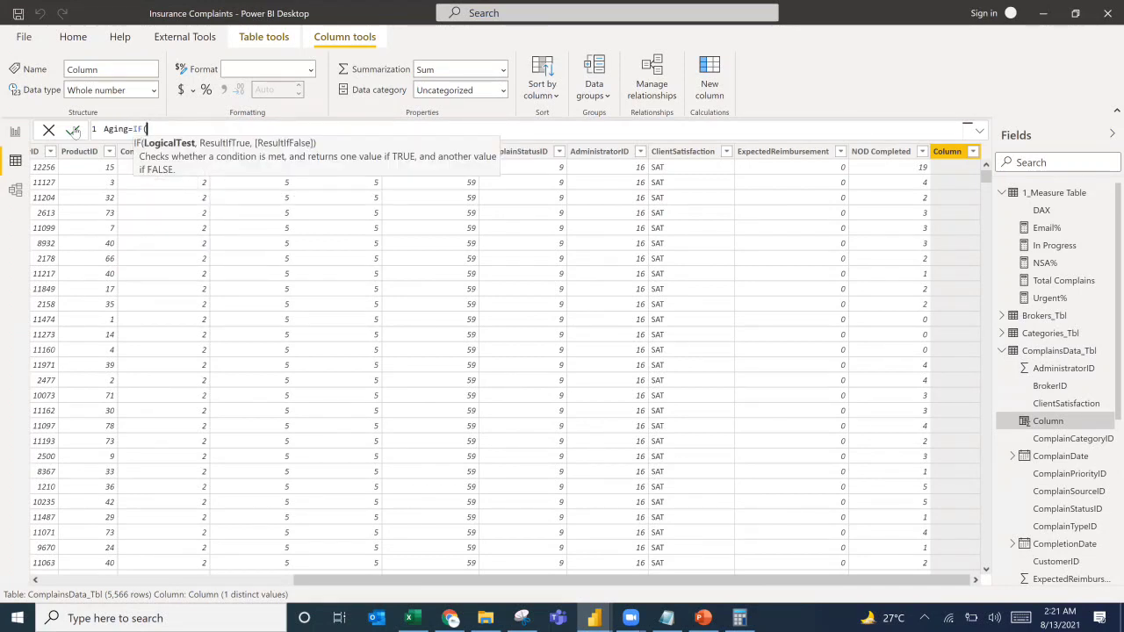
type("stat")
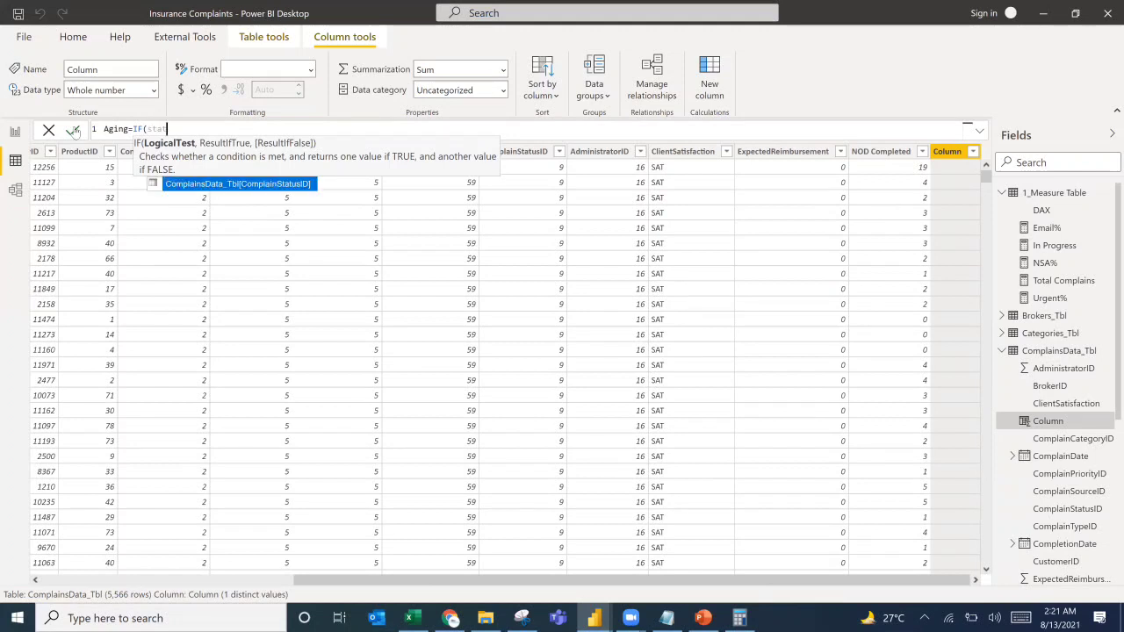
key("Tab")
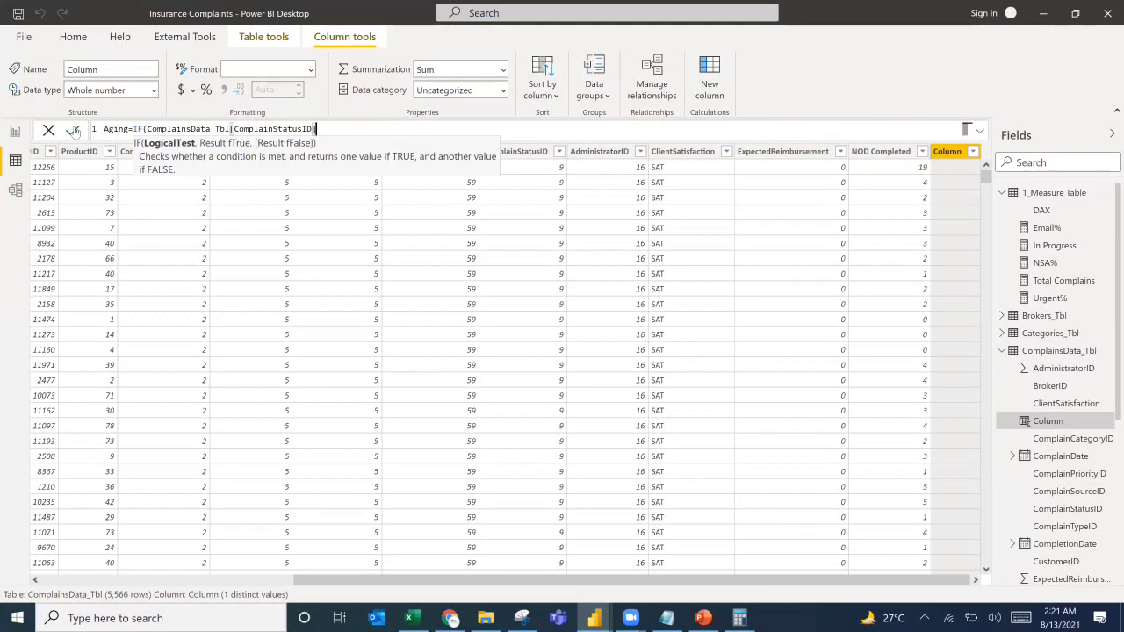
type("=9")
Wrap the IF condition in OR, add ComplainsData_Tbl[ComplainStatusID]=5 as the second test, and use BLANK() as the true result.
left_click(148, 129)
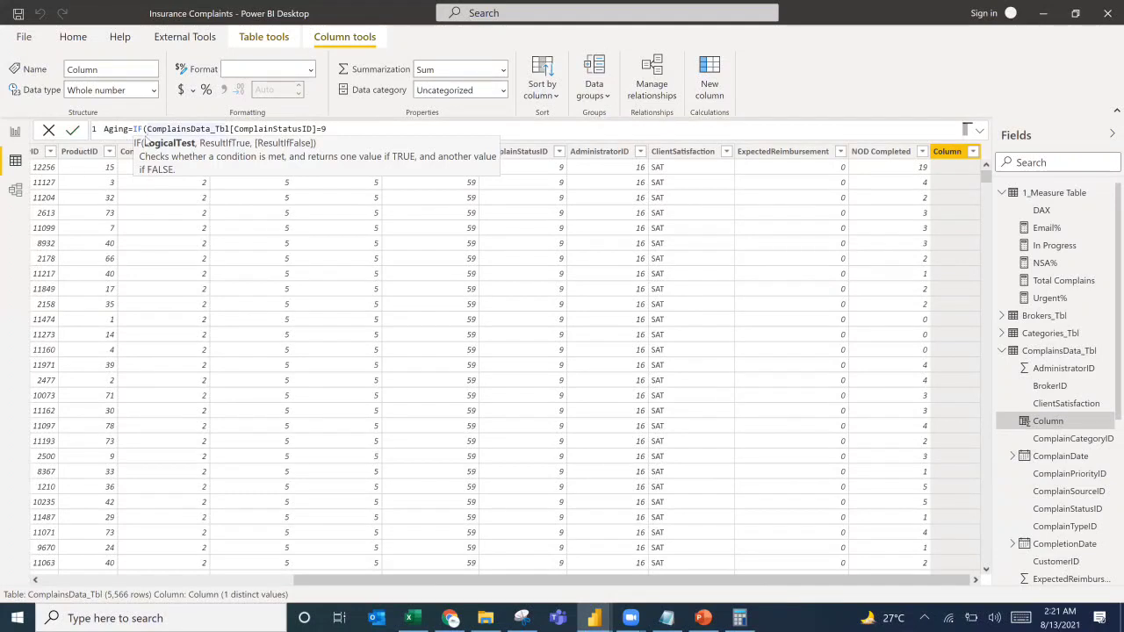
type("(OR")
key("Right")
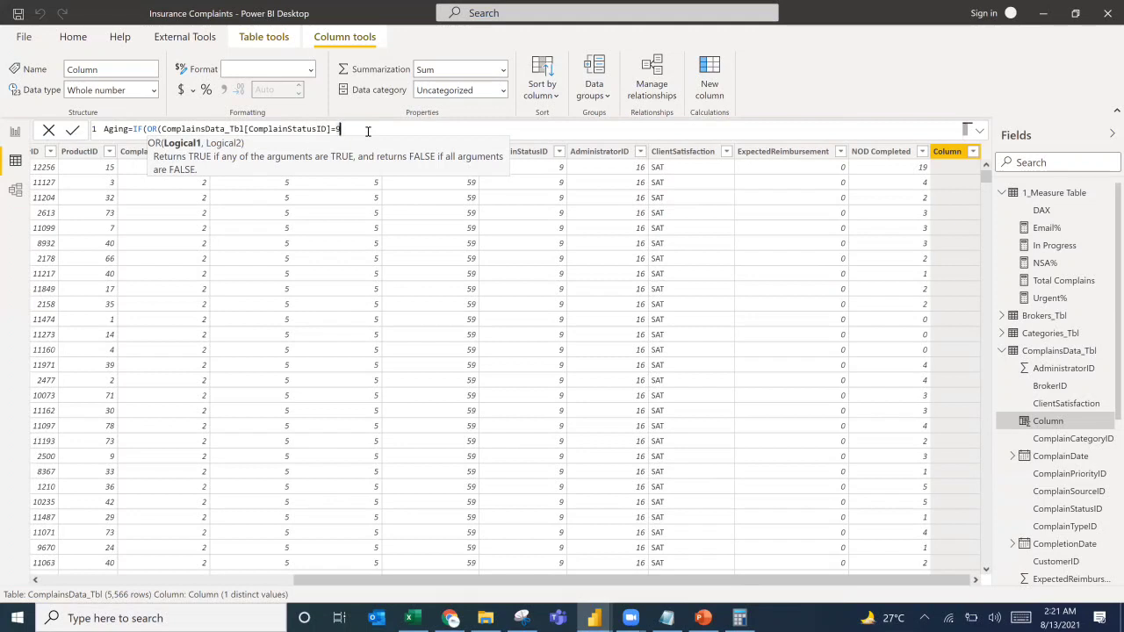
type(",")
type("stat")
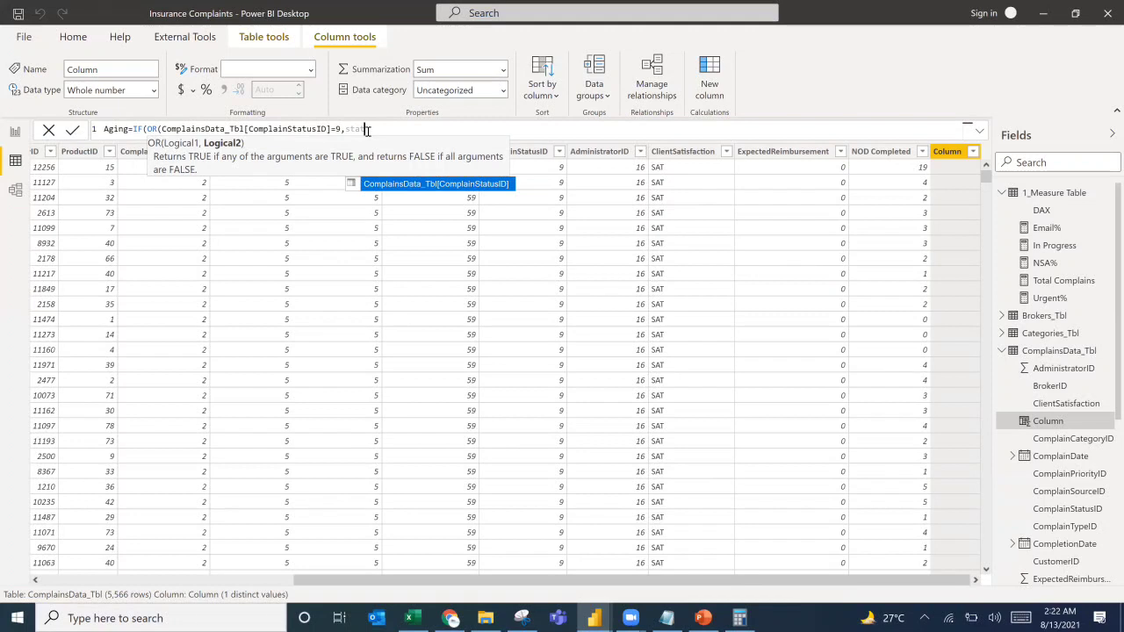
key("Tab")
type("=5")
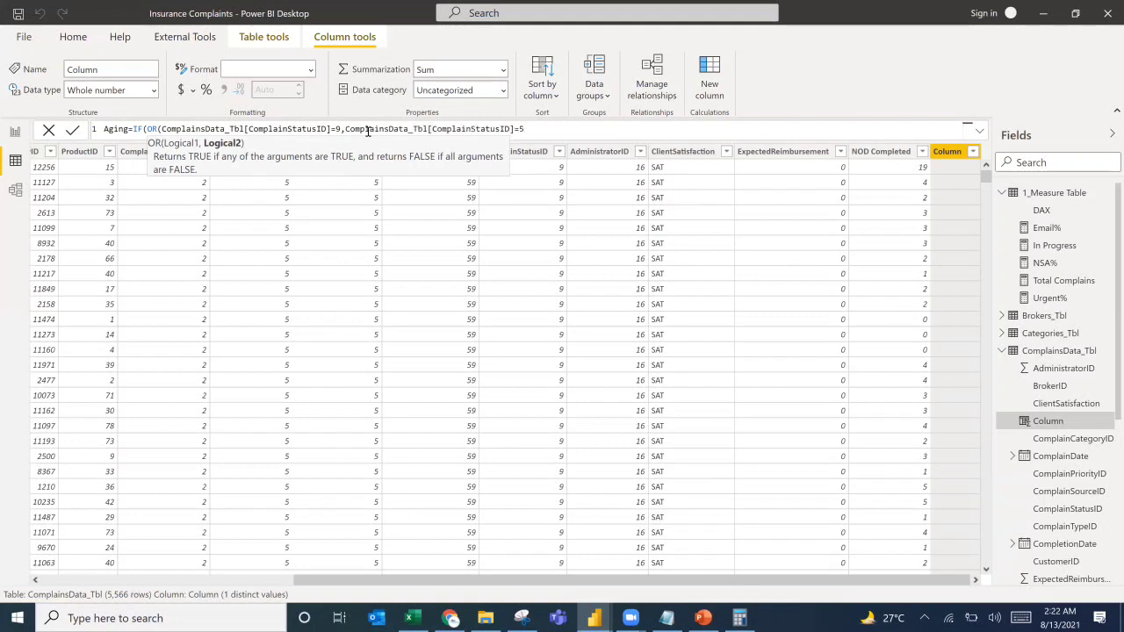
type("),")
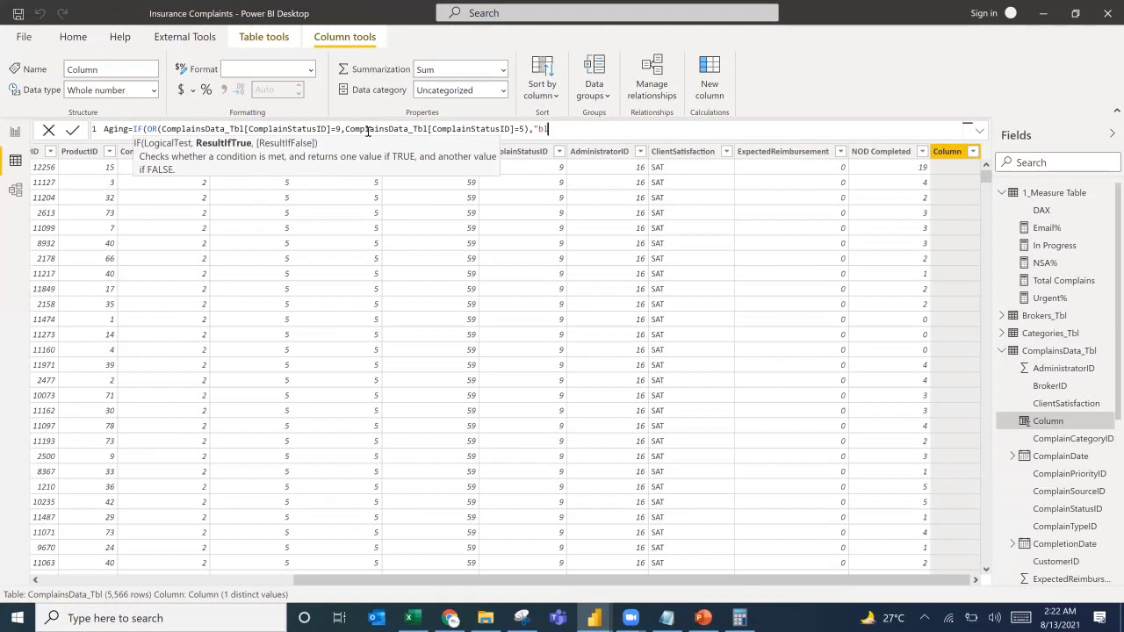
type("BLANK()")
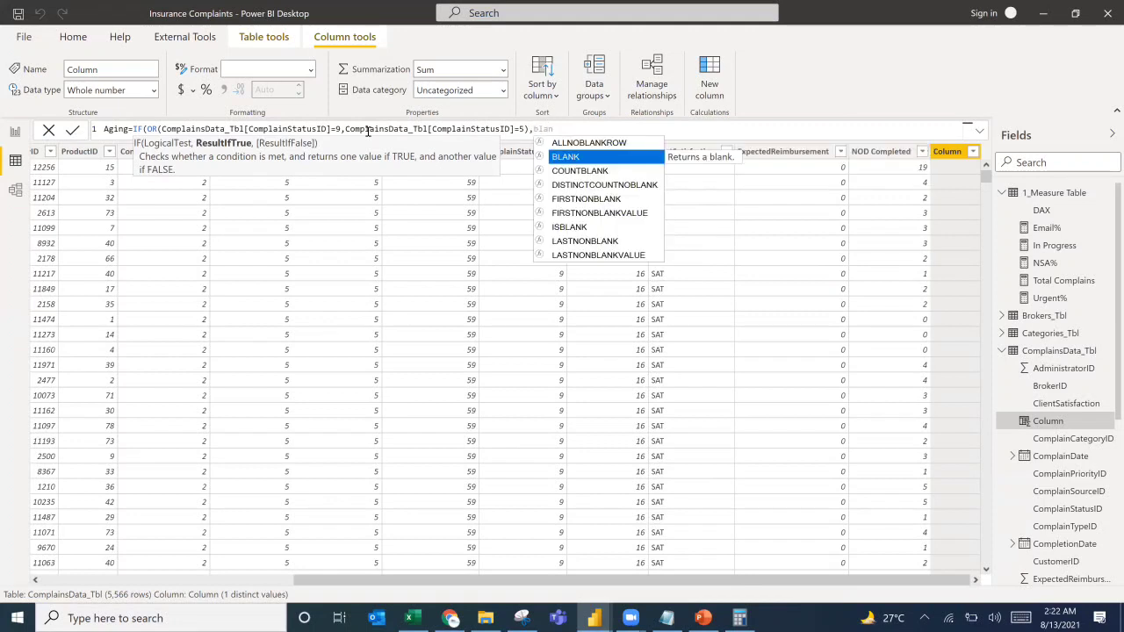
type(",")
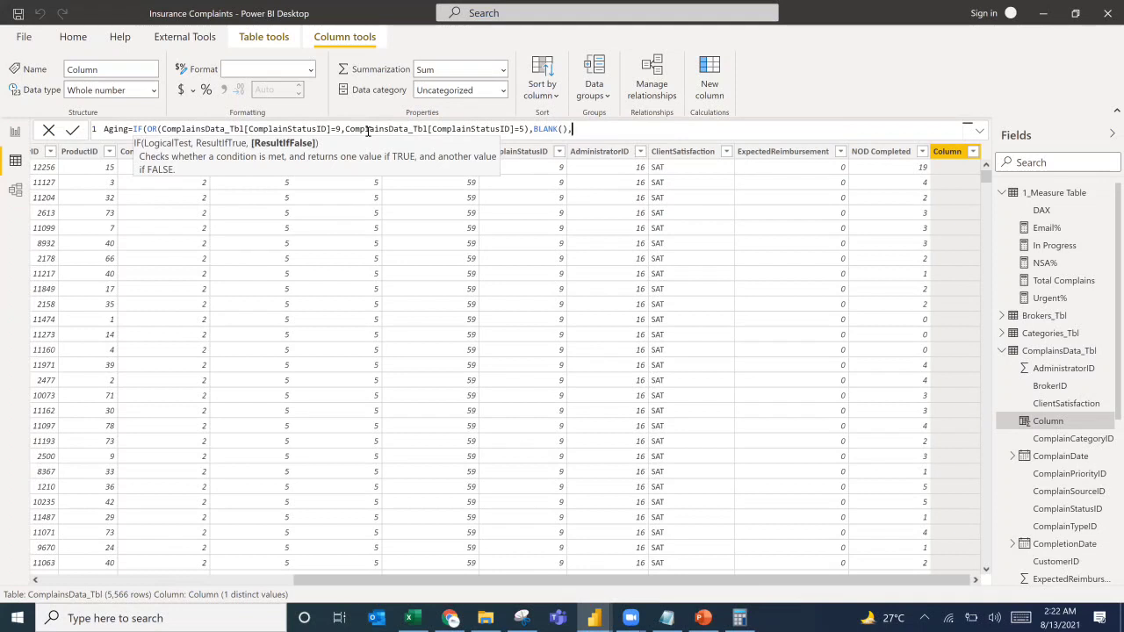
Set the IF's false result to DATEDIFF(ComplainsData_Tbl[ComplainDate],TODAY(),DAY) and commit the Aging formula.
type("datediff")
key("Tab")
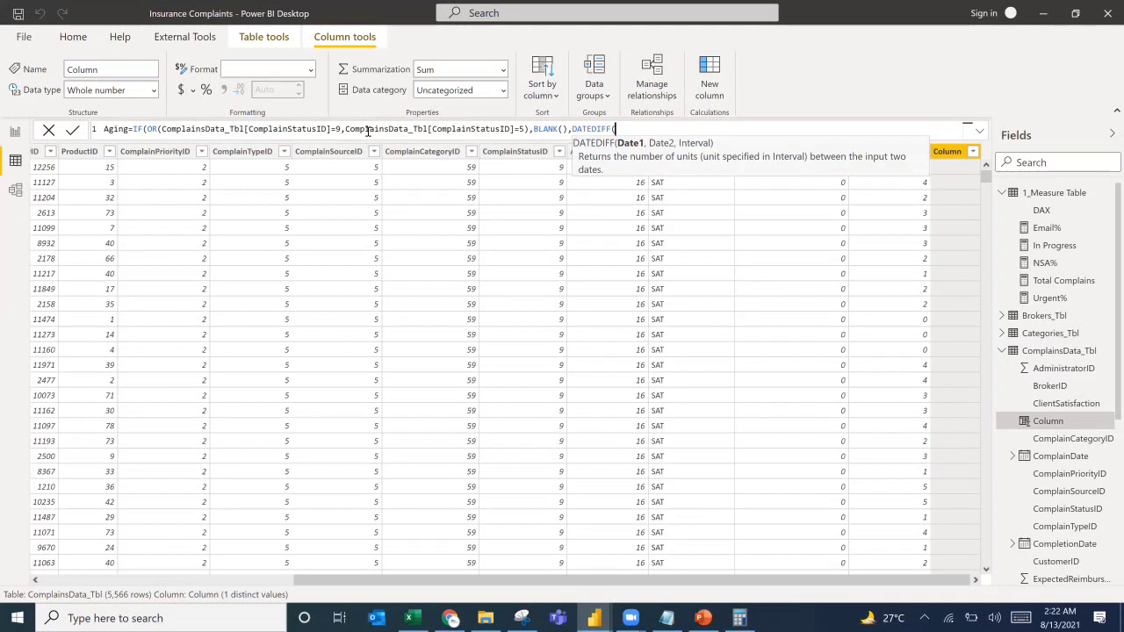
type("complai")
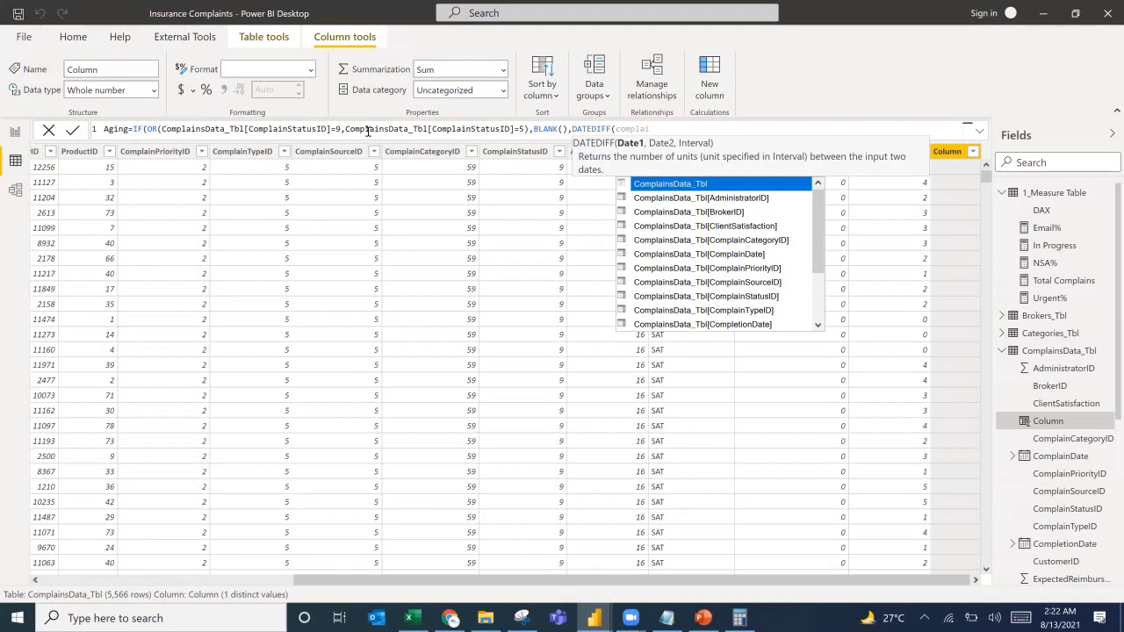
key("Down")
key("Down")
key("Down")
key("Down")
key("Down")
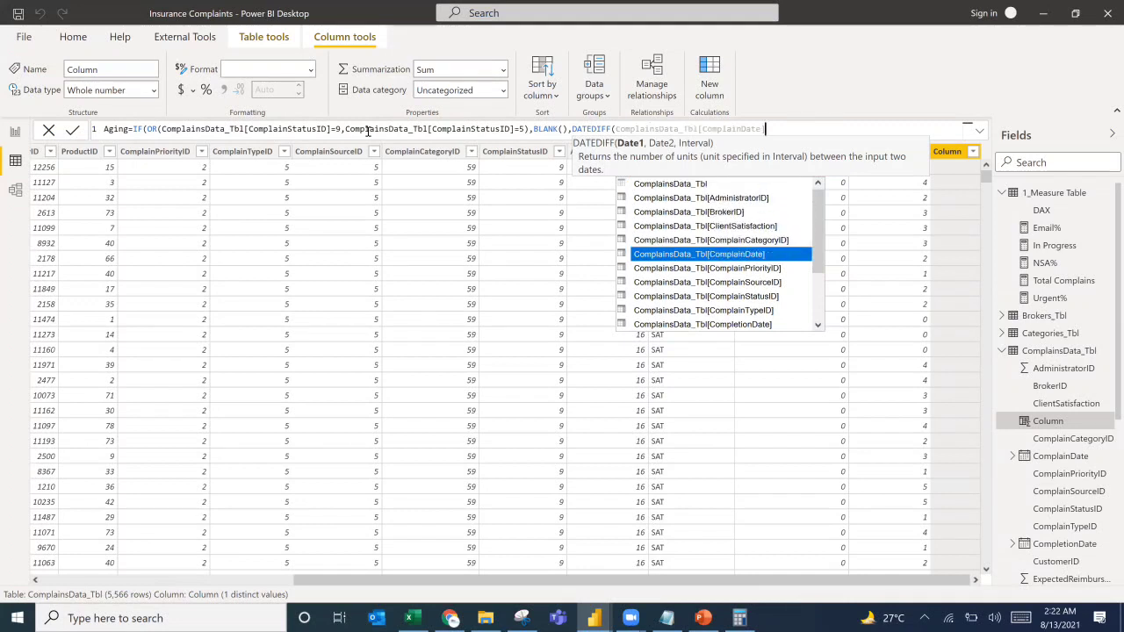
key("Tab")
type(",")
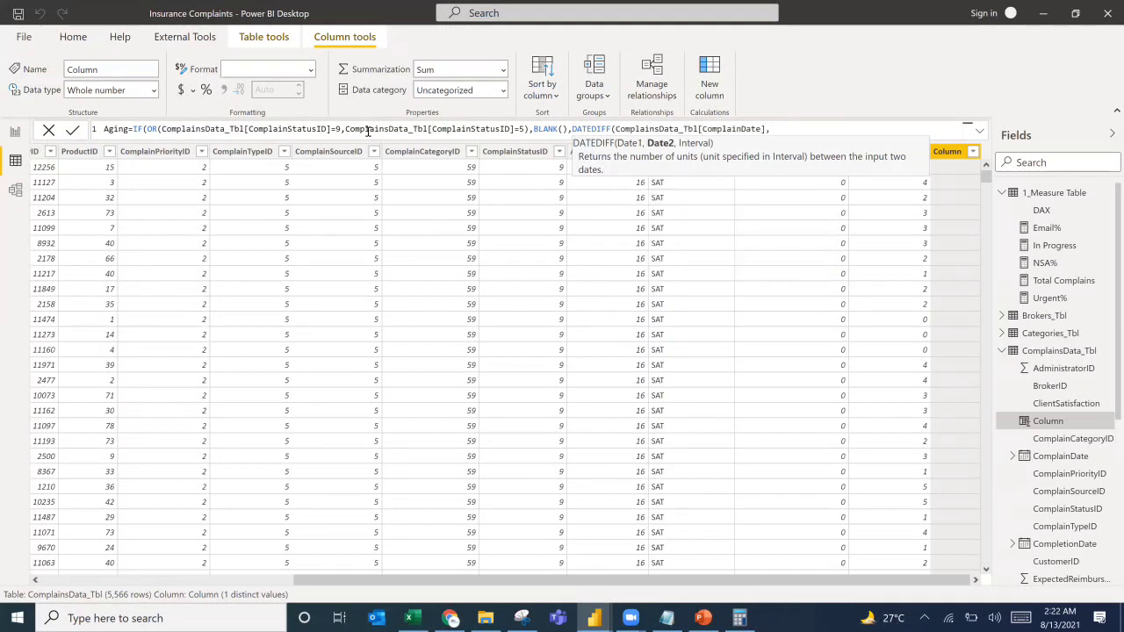
type("today(),DAY")
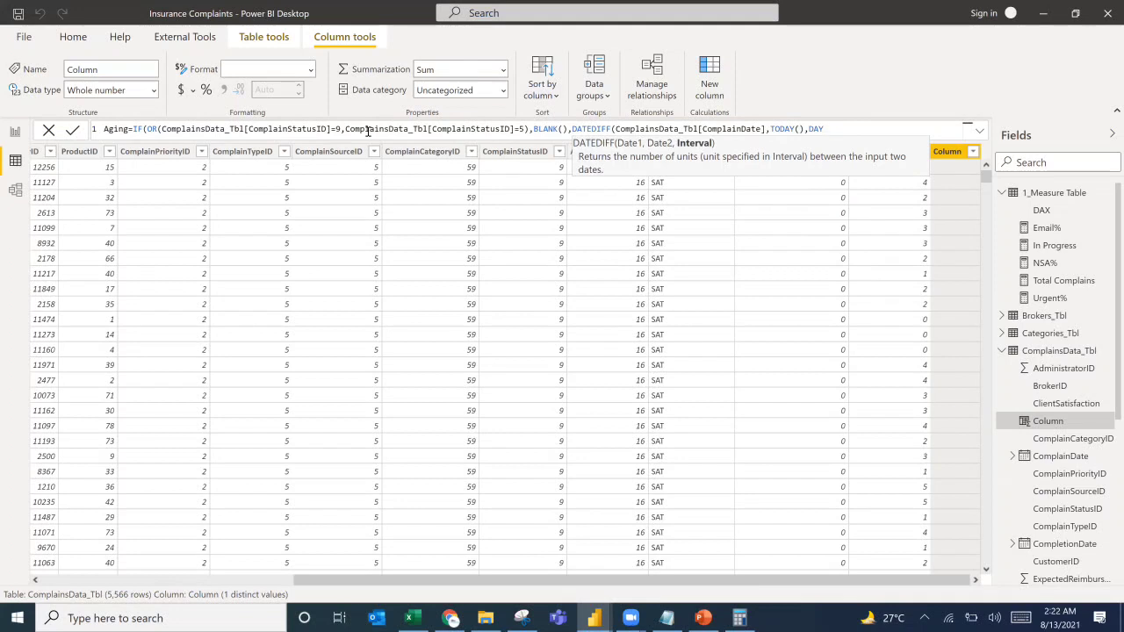
type("))")
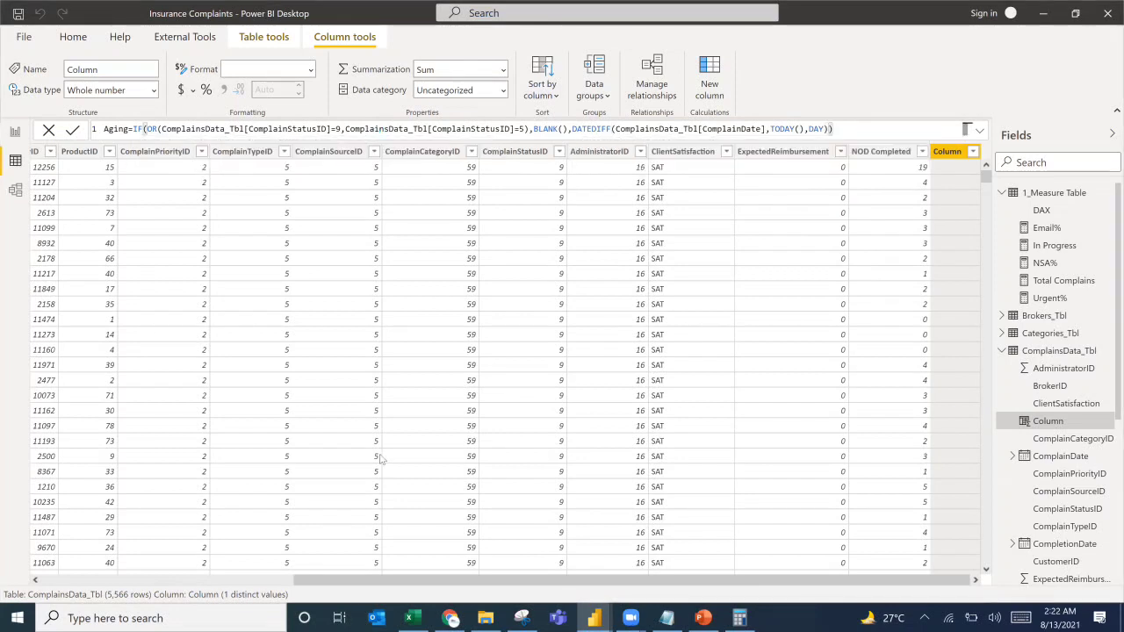
key("Return")
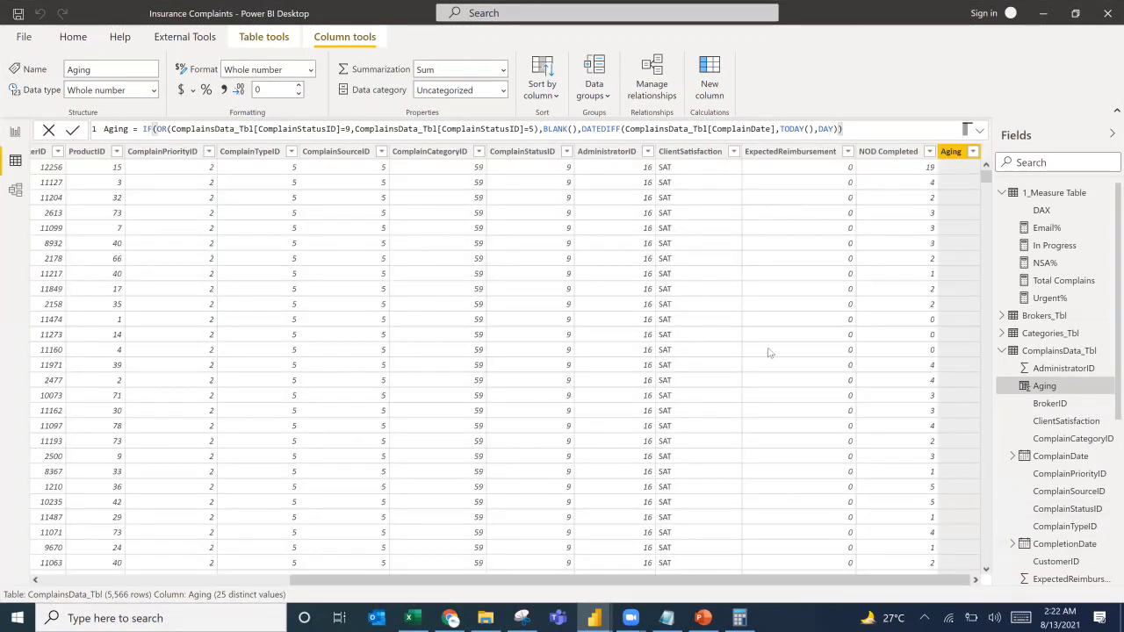
Filter ComplainStatusID to show only 9, and check the values listed for the Aging column.
left_click(565, 152)
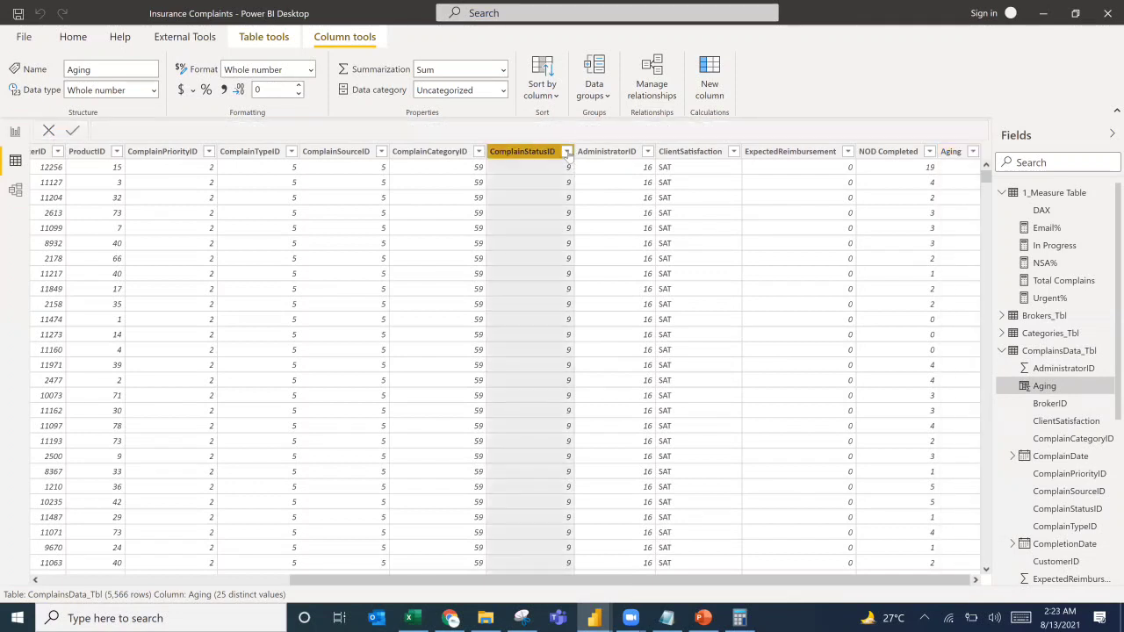
left_click(567, 153)
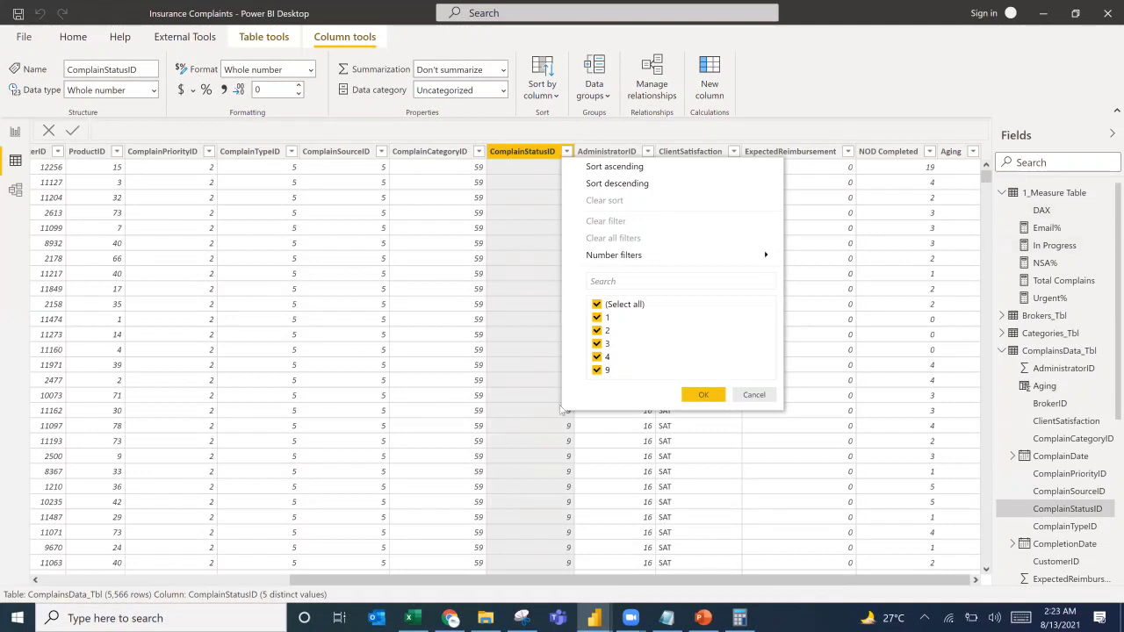
left_click(596, 305)
left_click(597, 370)
left_click(702, 395)
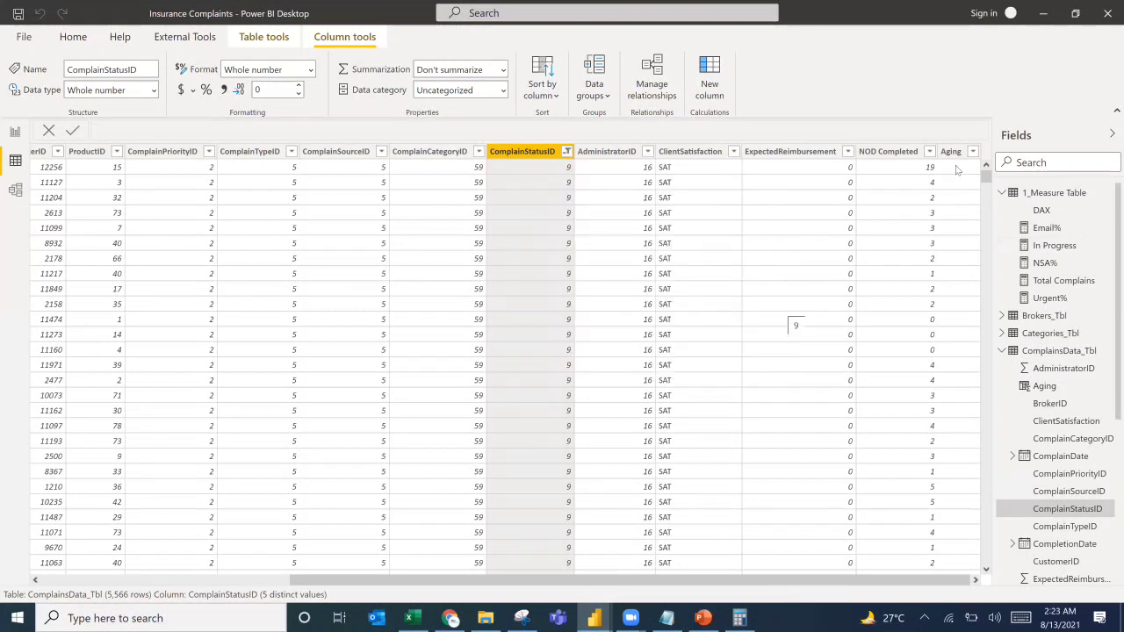
left_click(973, 154)
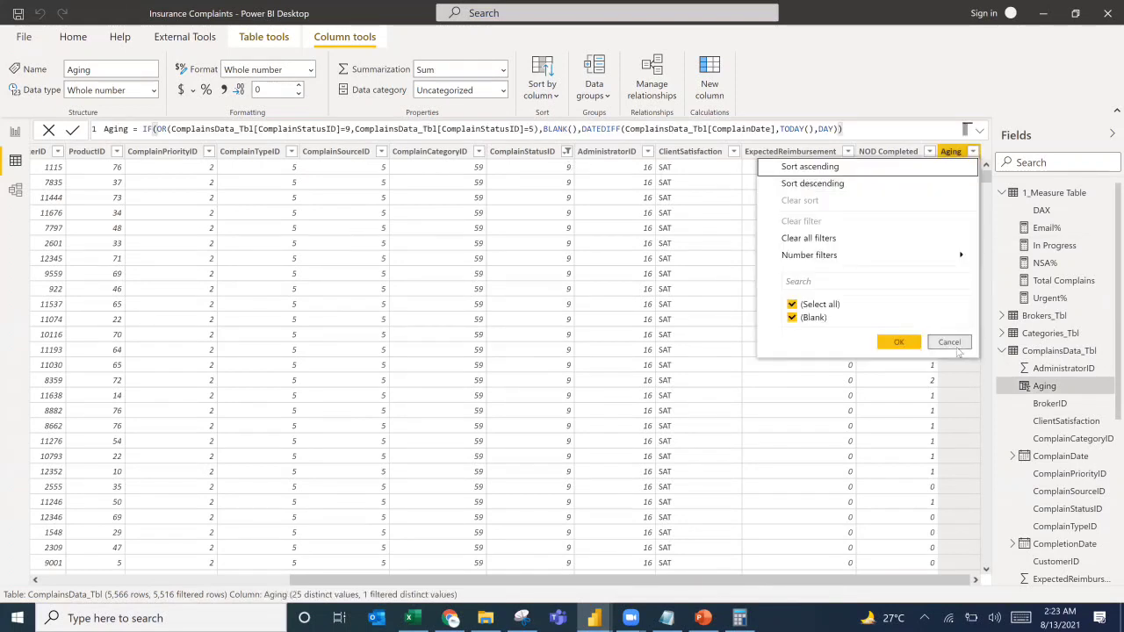
Filter ComplainStatusID to show every value except 9, and check the Aging values of the remaining rows.
left_click(568, 155)
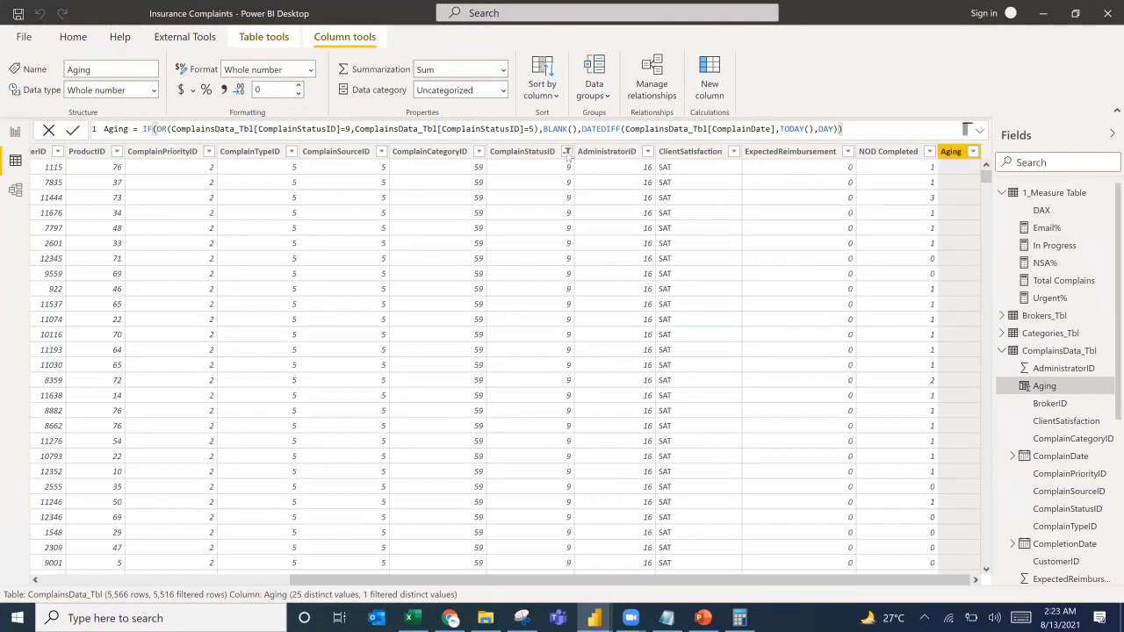
left_click(566, 155)
left_click(566, 154)
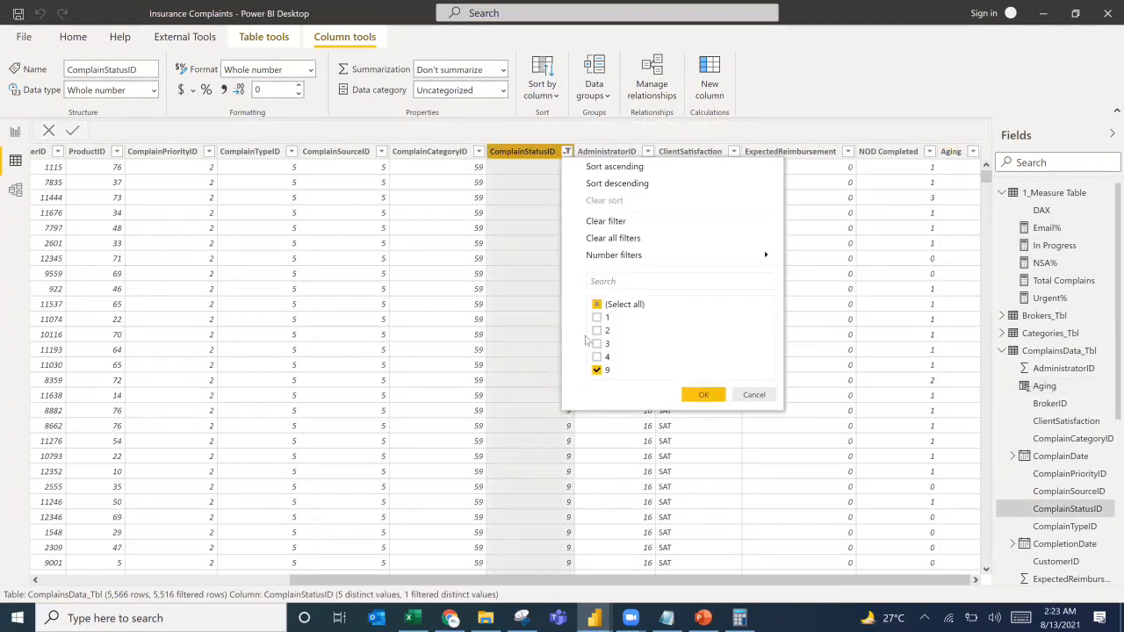
left_click(597, 304)
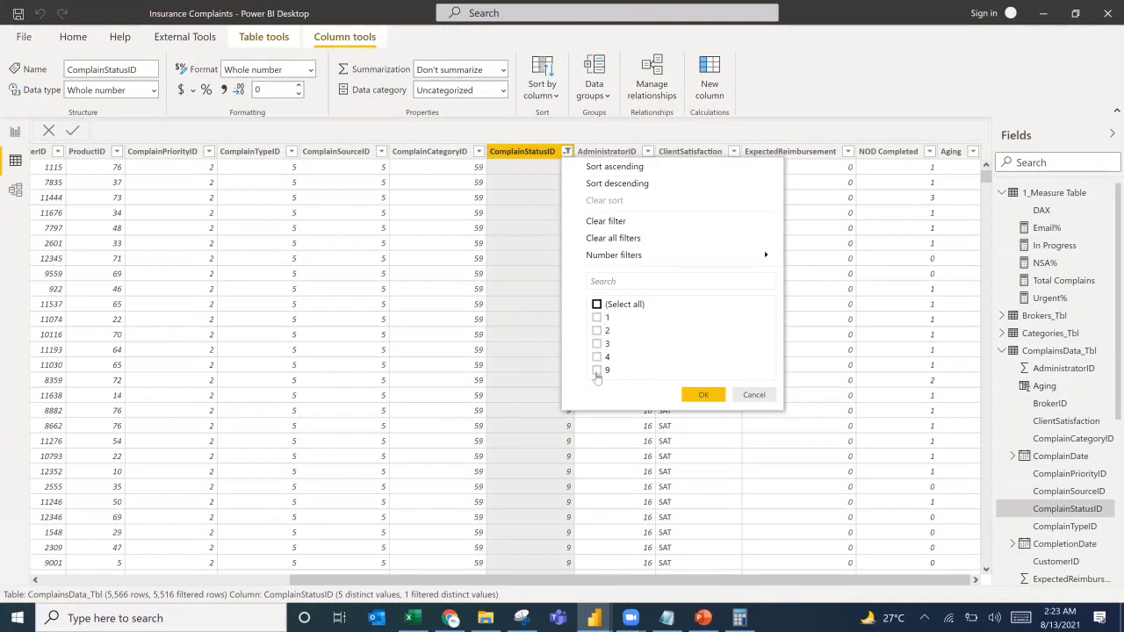
left_click(597, 305)
left_click(597, 371)
left_click(703, 397)
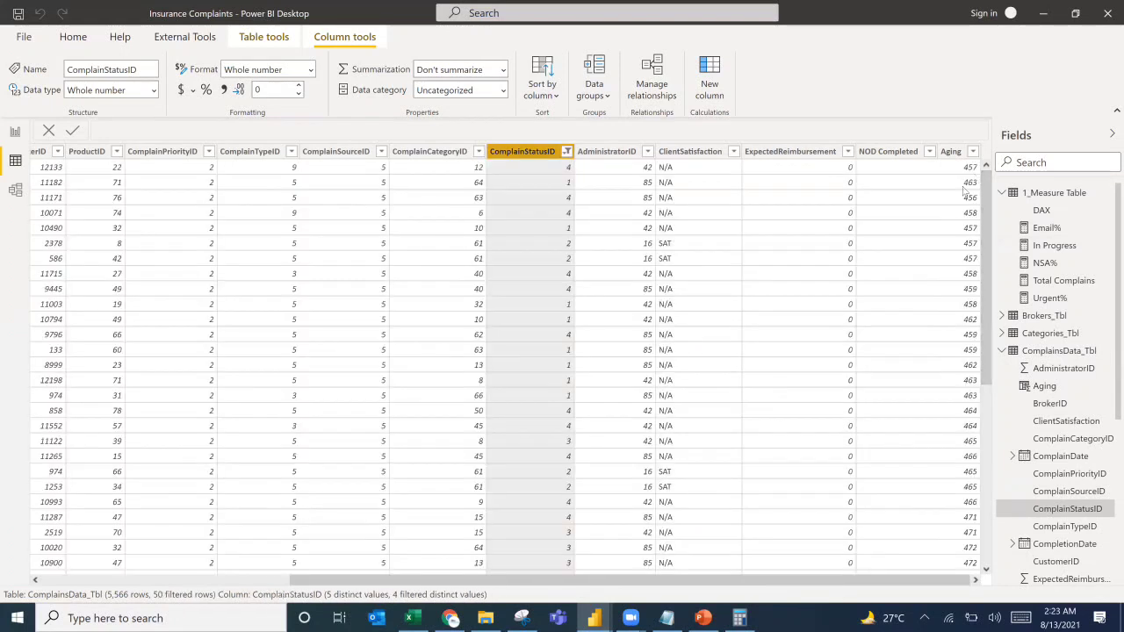
left_click(973, 152)
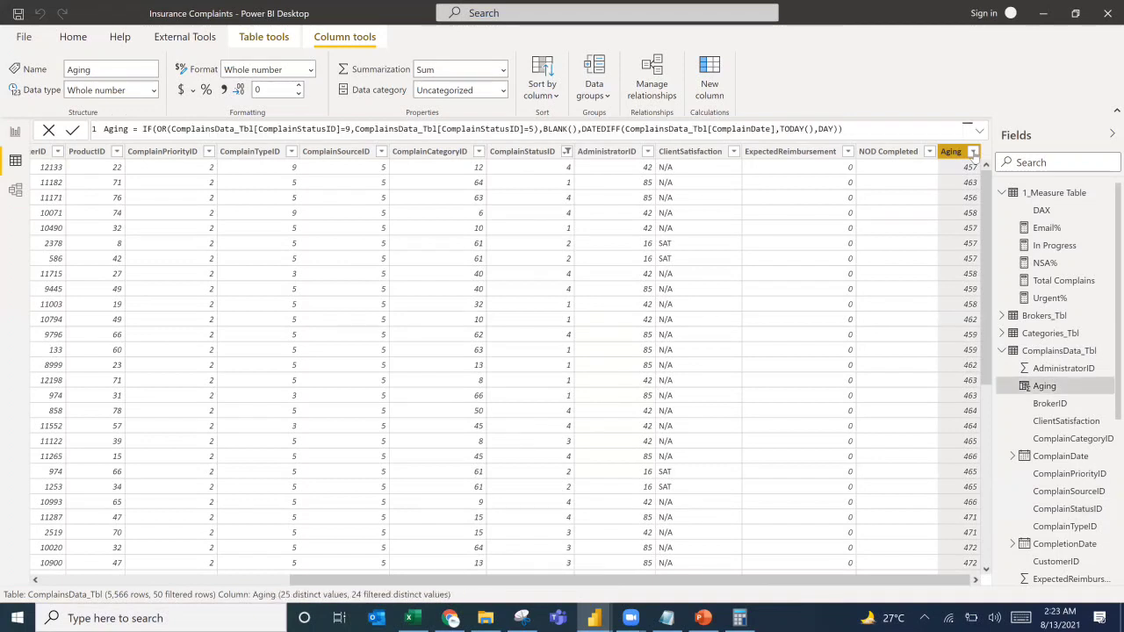
left_click(731, 224)
Clear the ComplainStatusID filter and select the Aging column to display its formula.
left_click(565, 152)
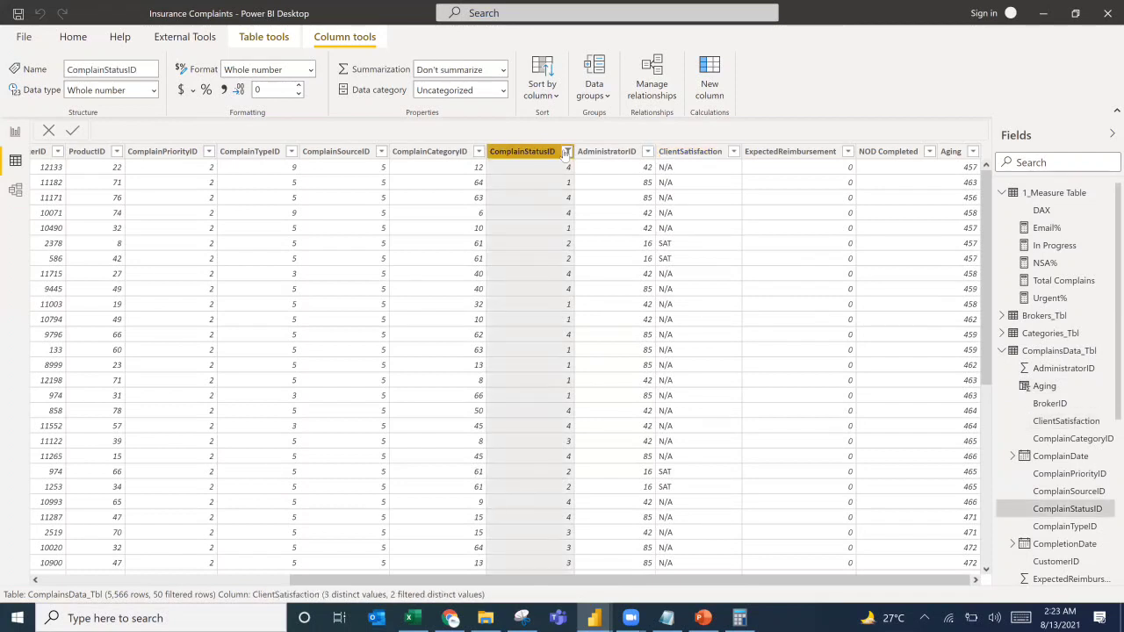
left_click(605, 222)
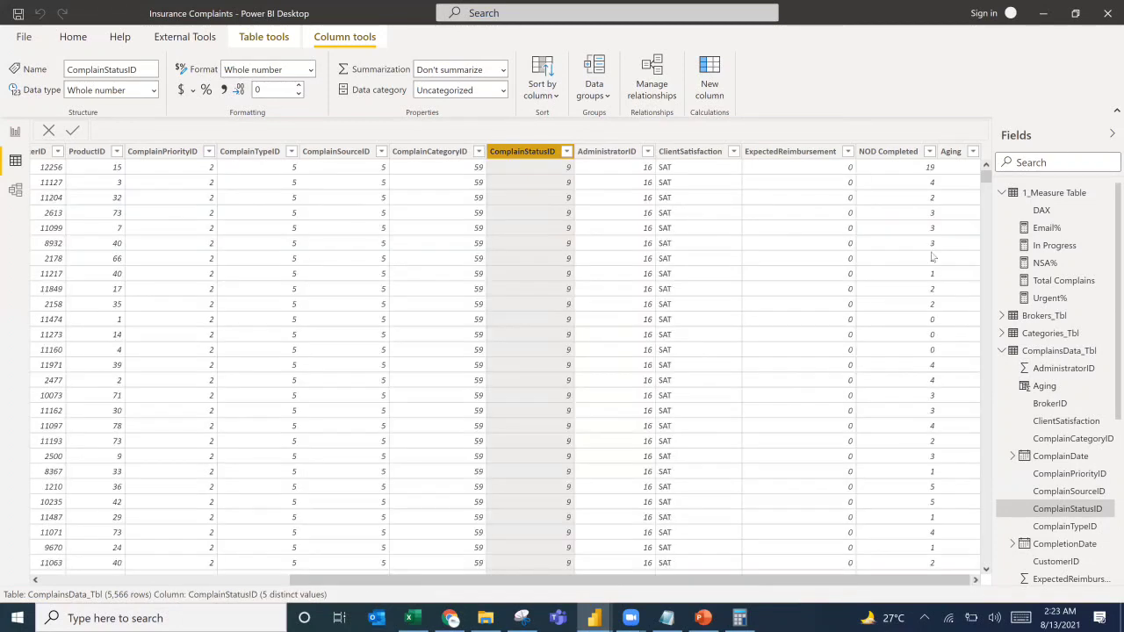
left_click(953, 153)
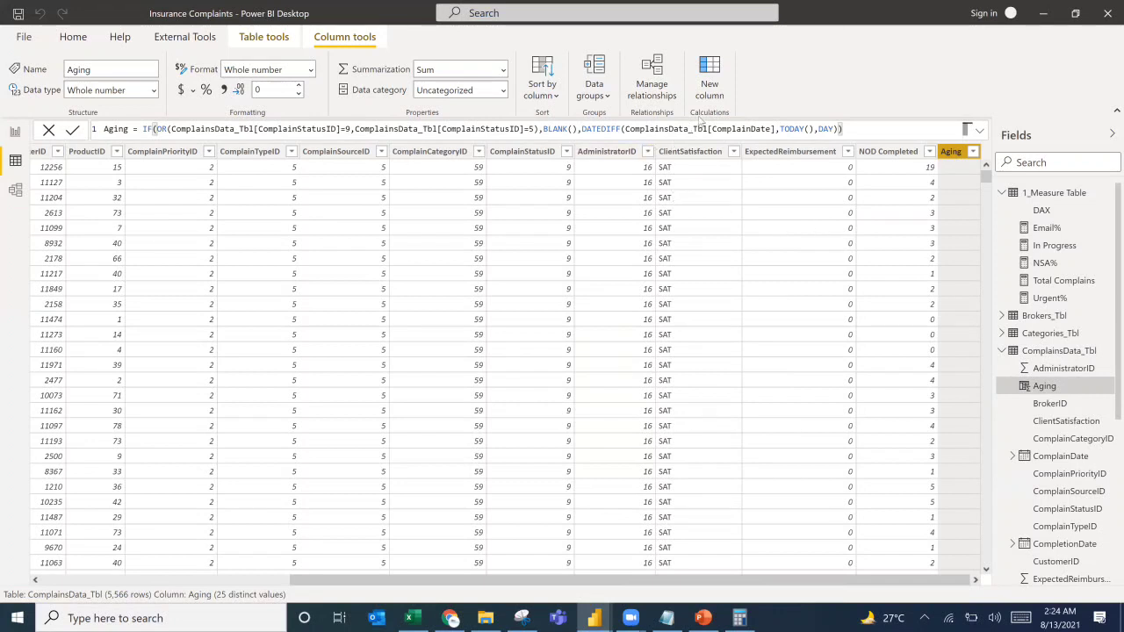
Add a calculated column named Aging (option), starting with an IF that tests whether ComplainsData_Tbl[ComplainStatusID] equals 5.
left_click(713, 77)
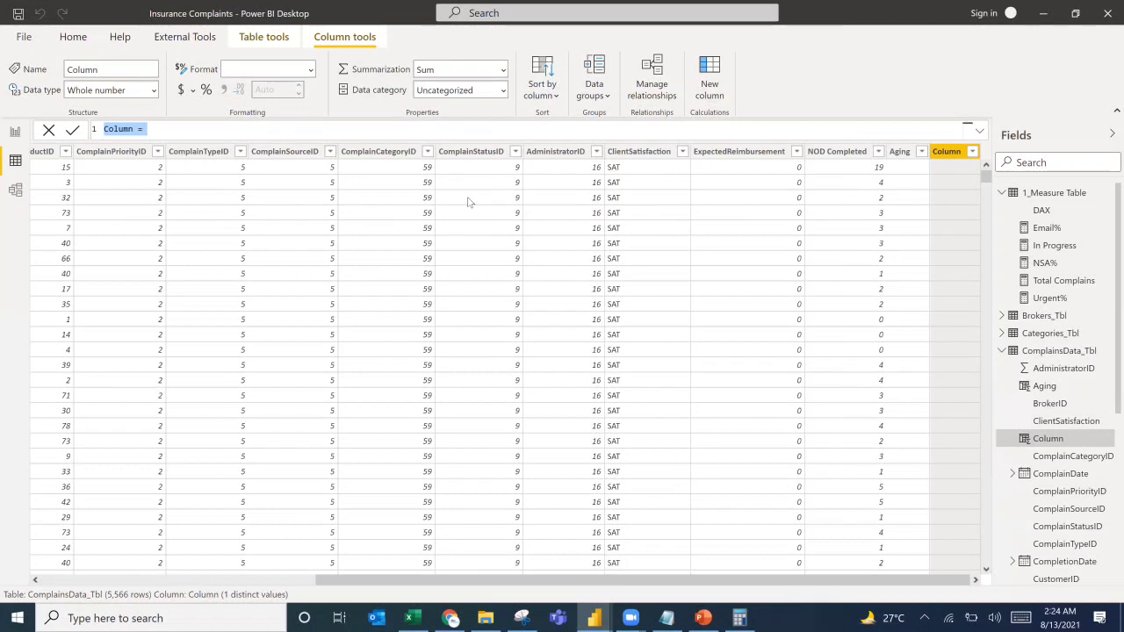
type("Aging (option)")
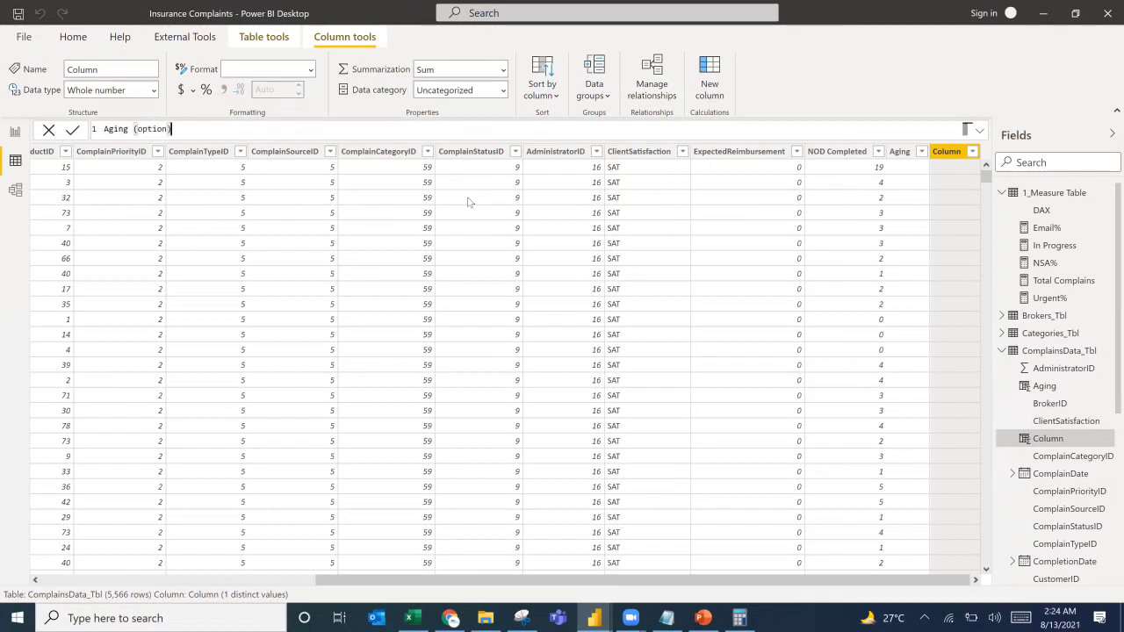
type("=if")
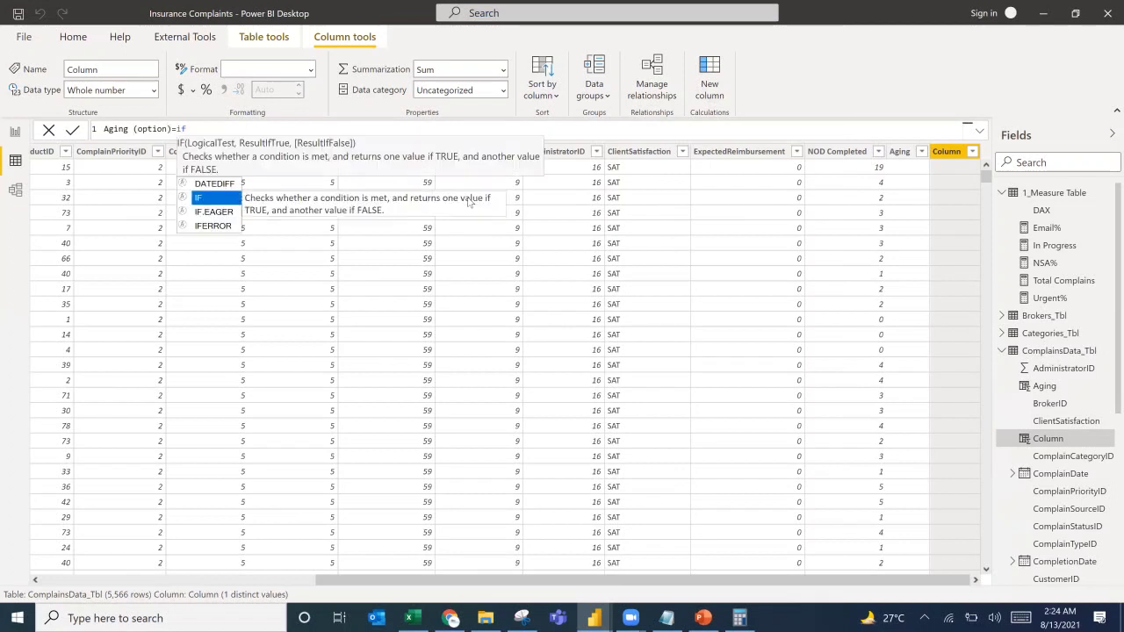
key("Tab")
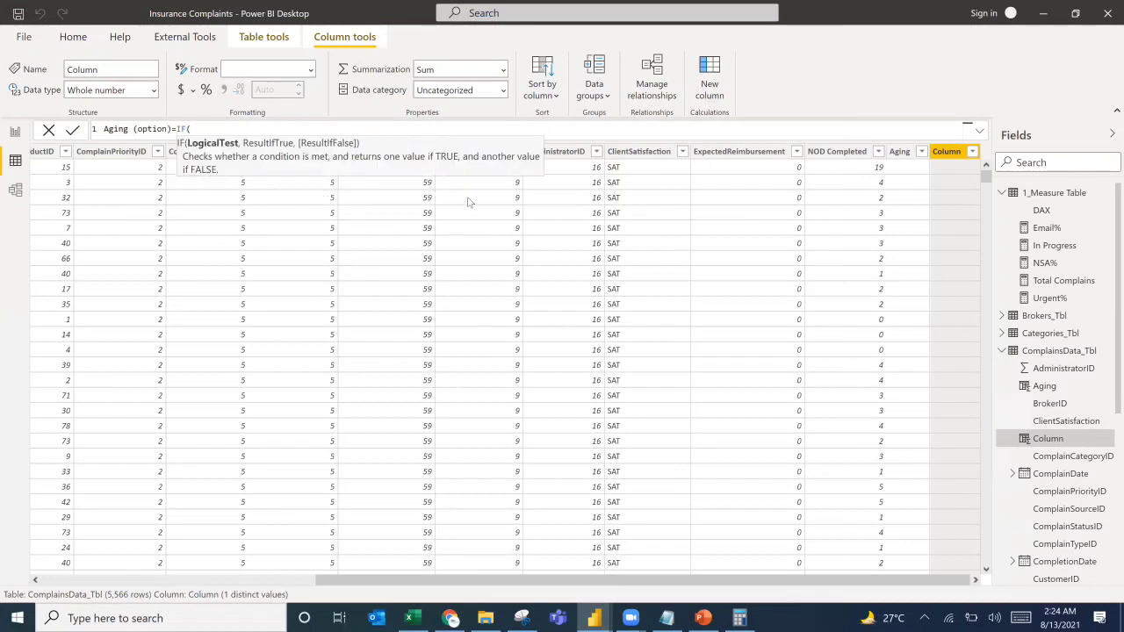
type("status")
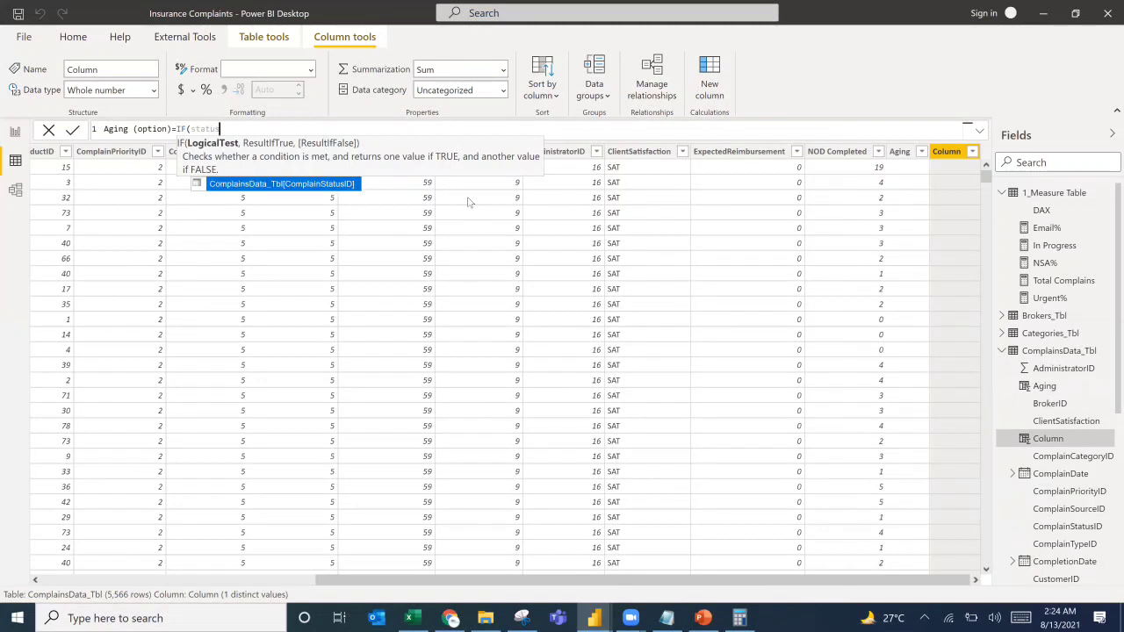
key("Tab")
type("=5")
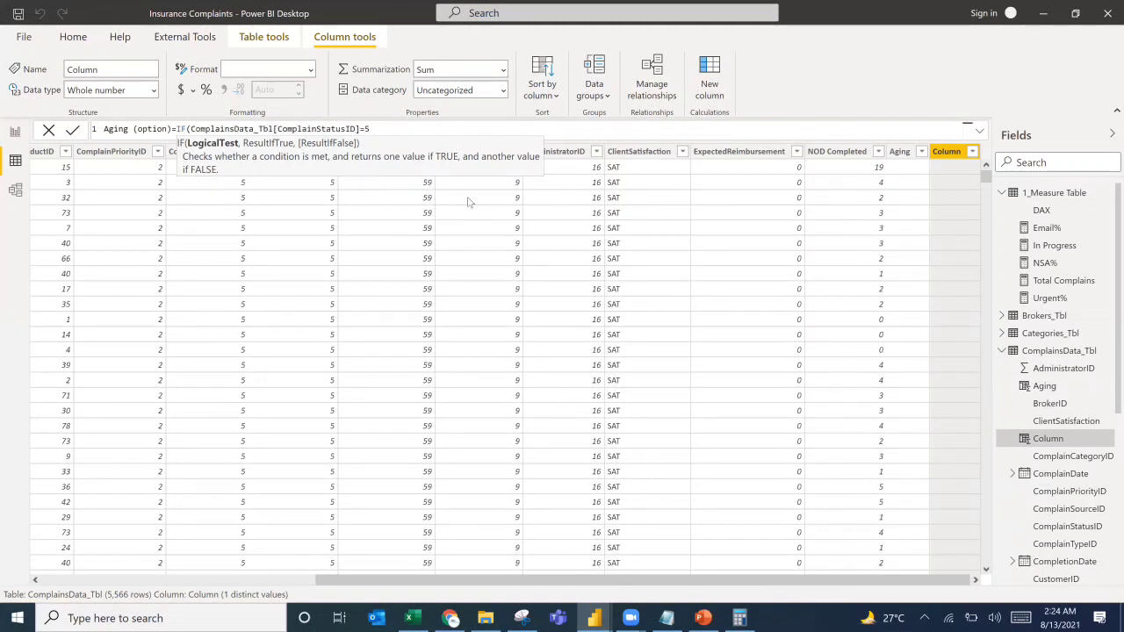
Add ComplainsData_Tbl[ComplainStatusID]=9 as an alternative test in the IF condition, using the || operator.
type("||")
type("&&")
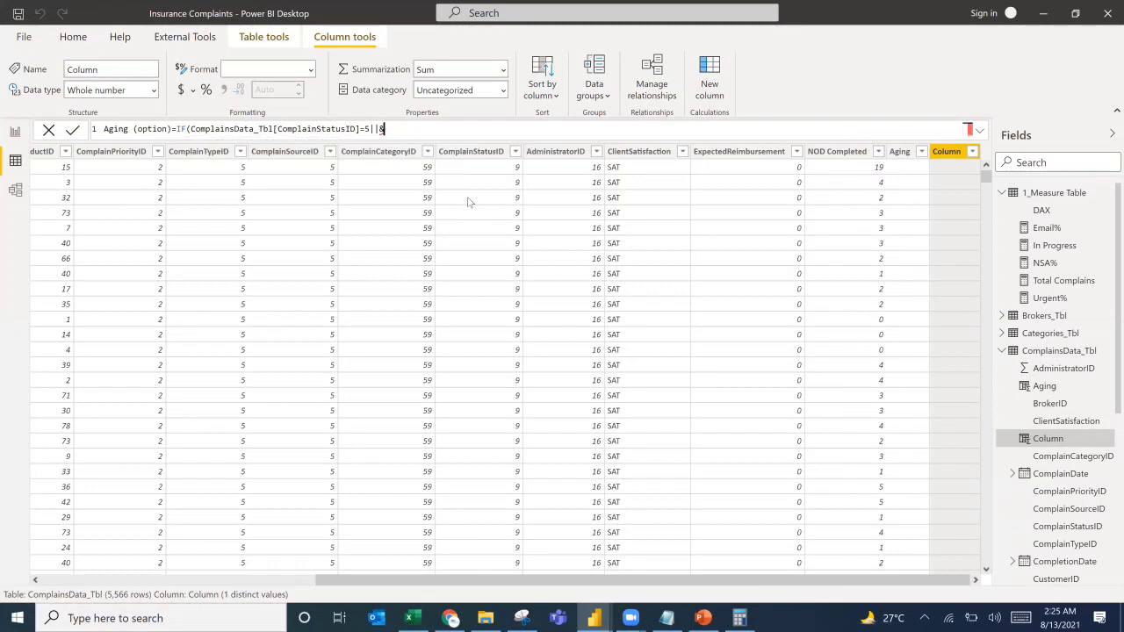
key("BackSpace")
key("BackSpace")
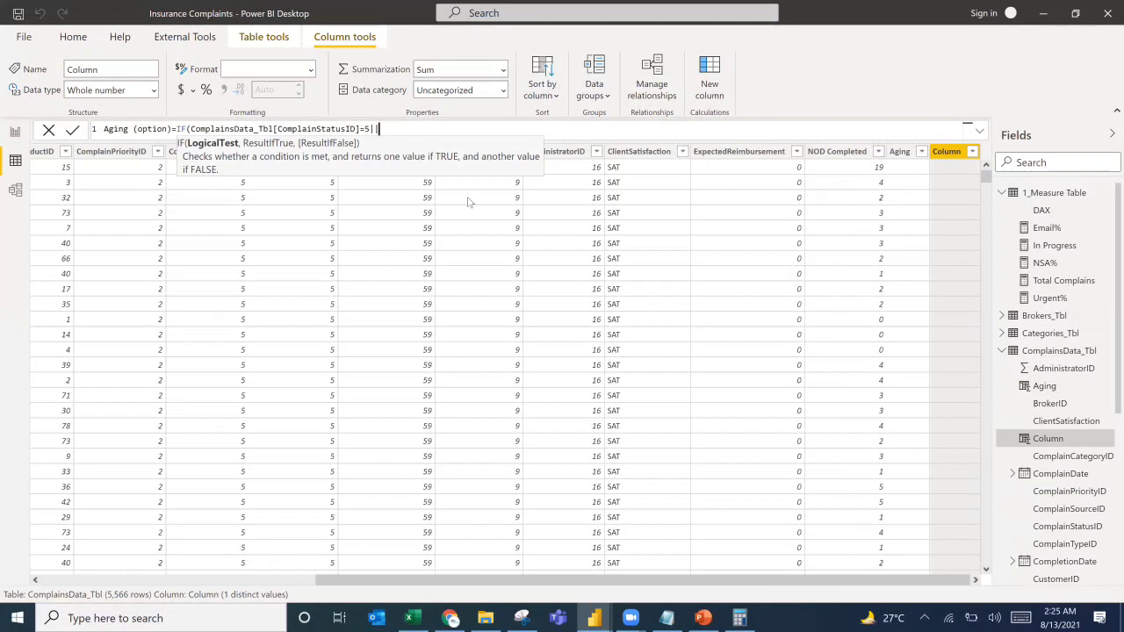
type("statu")
key("Tab")
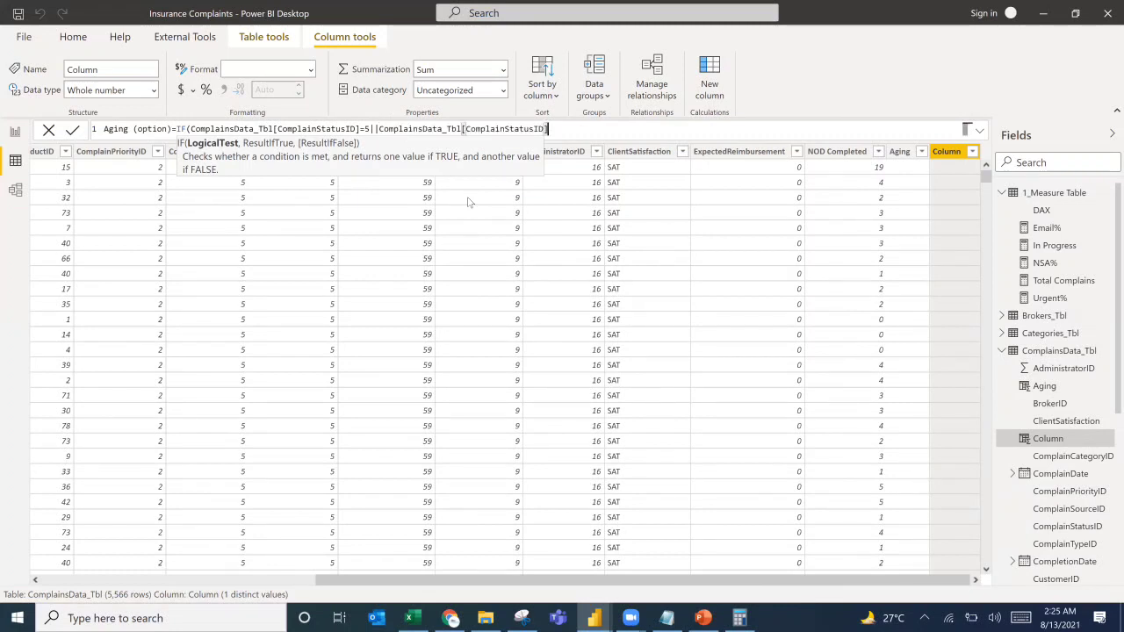
type("=9,")
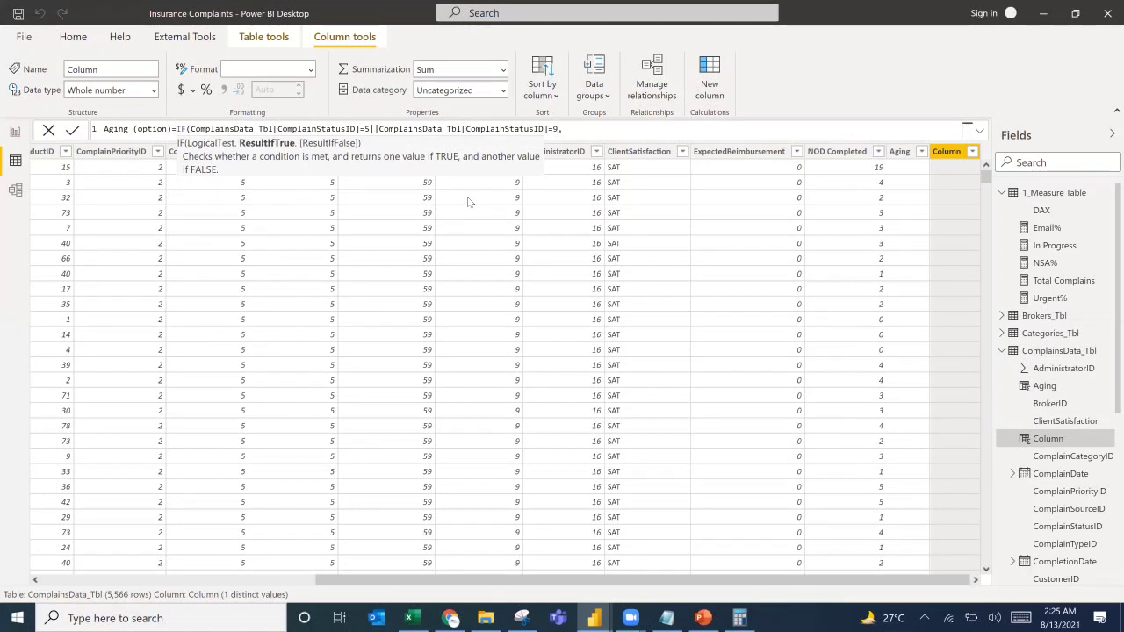
Enclose the two status tests of the IF condition in their own pair of parentheses.
left_click(190, 129)
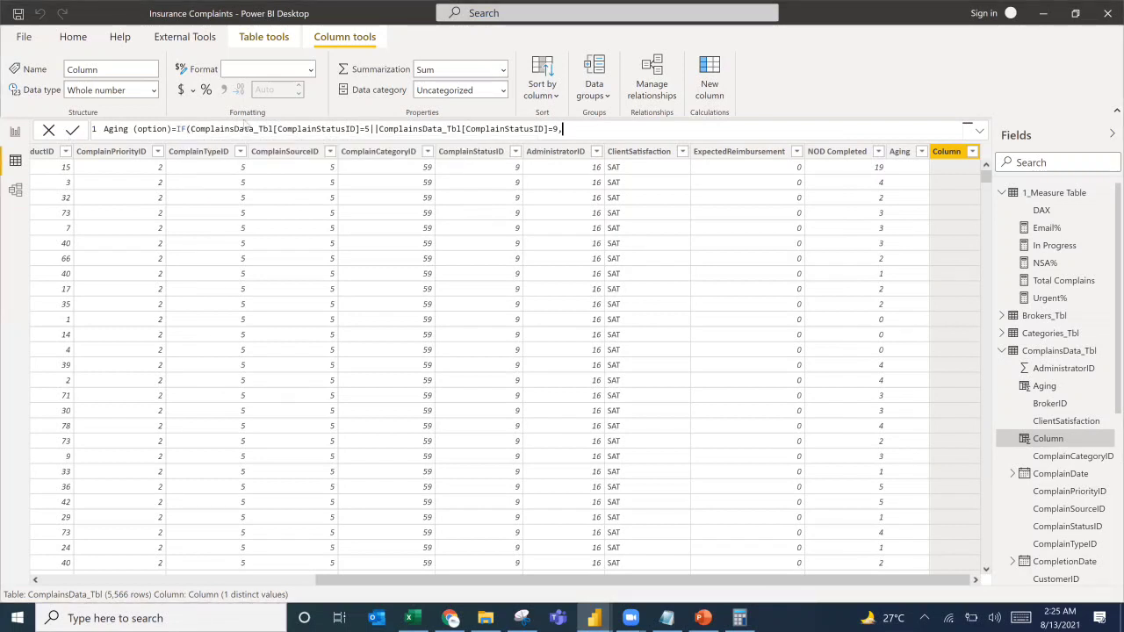
type("(")
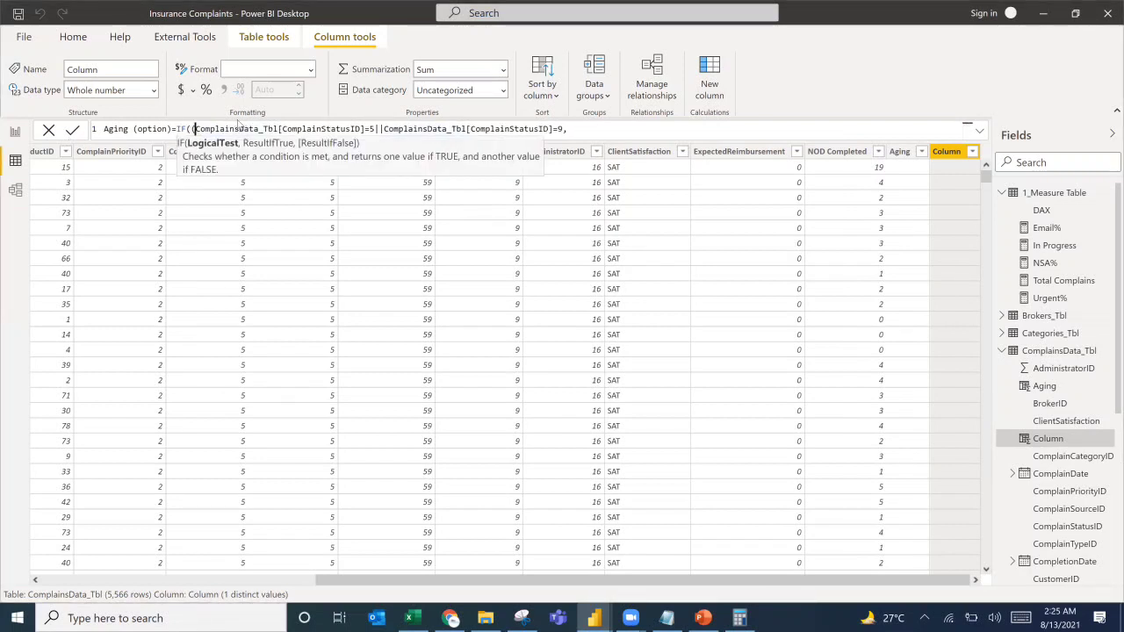
left_click(565, 129)
type(")")
left_click(579, 129)
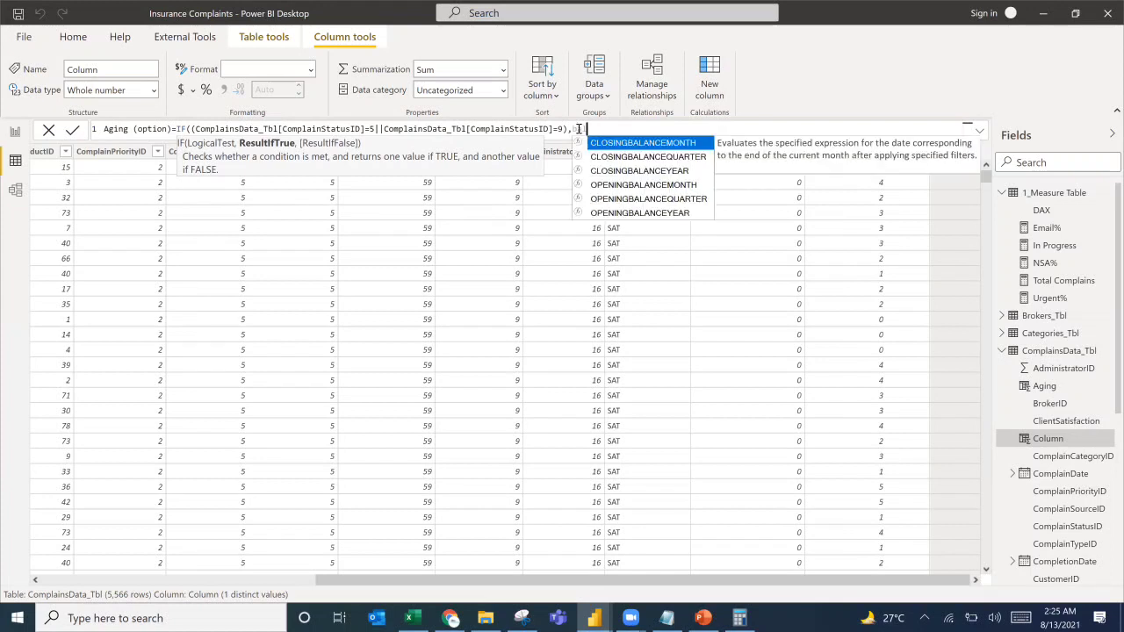
type("BL")
key("Tab")
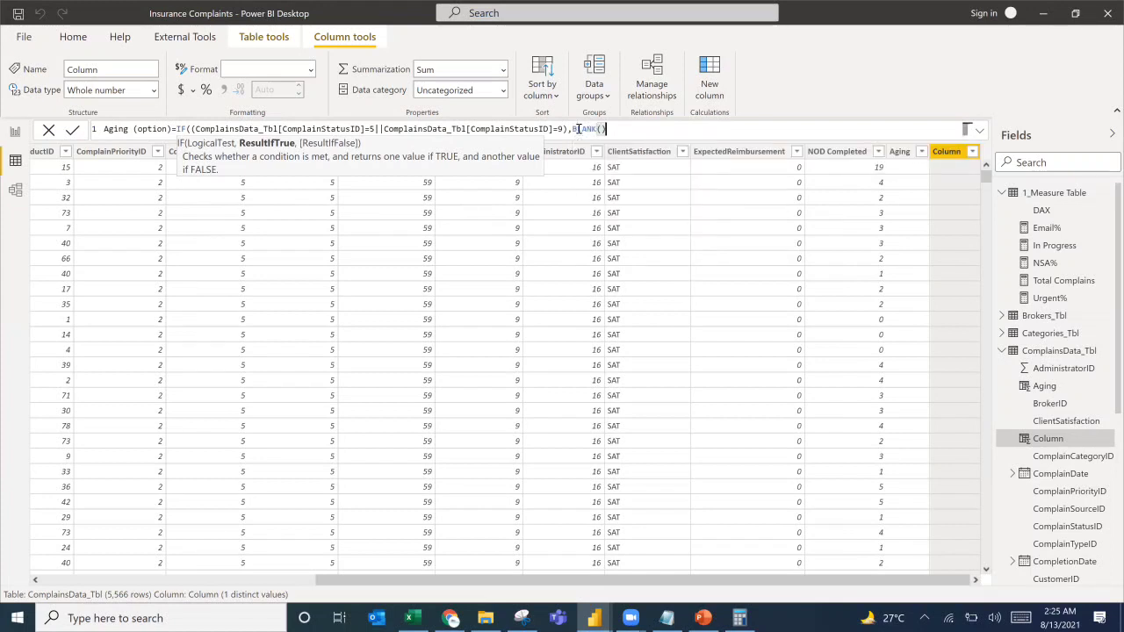
type(",")
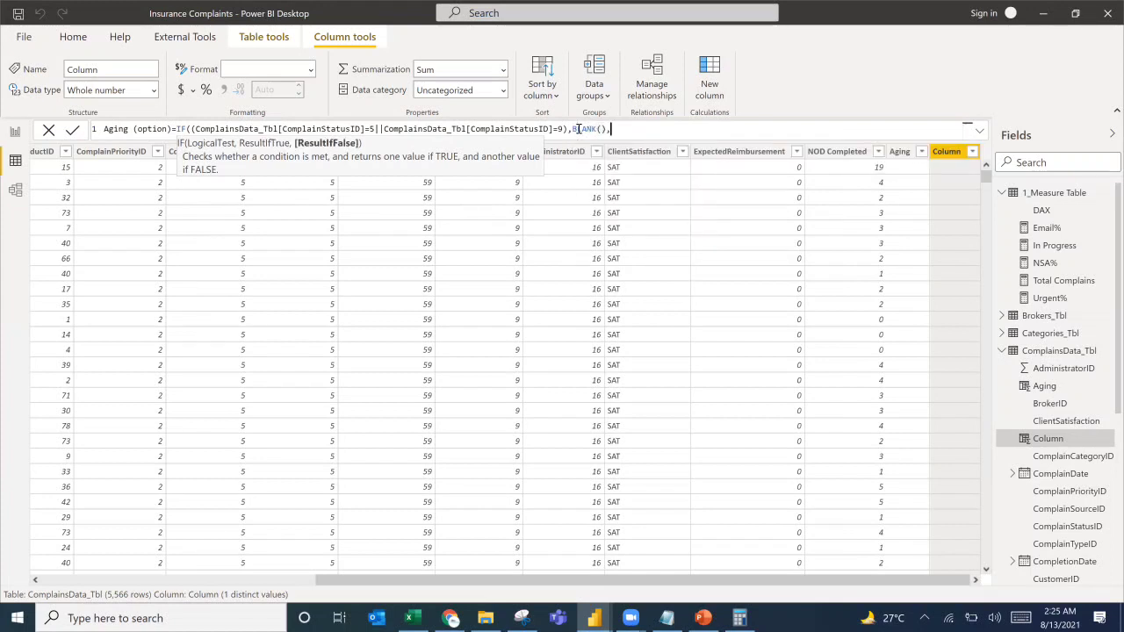
type("datedif")
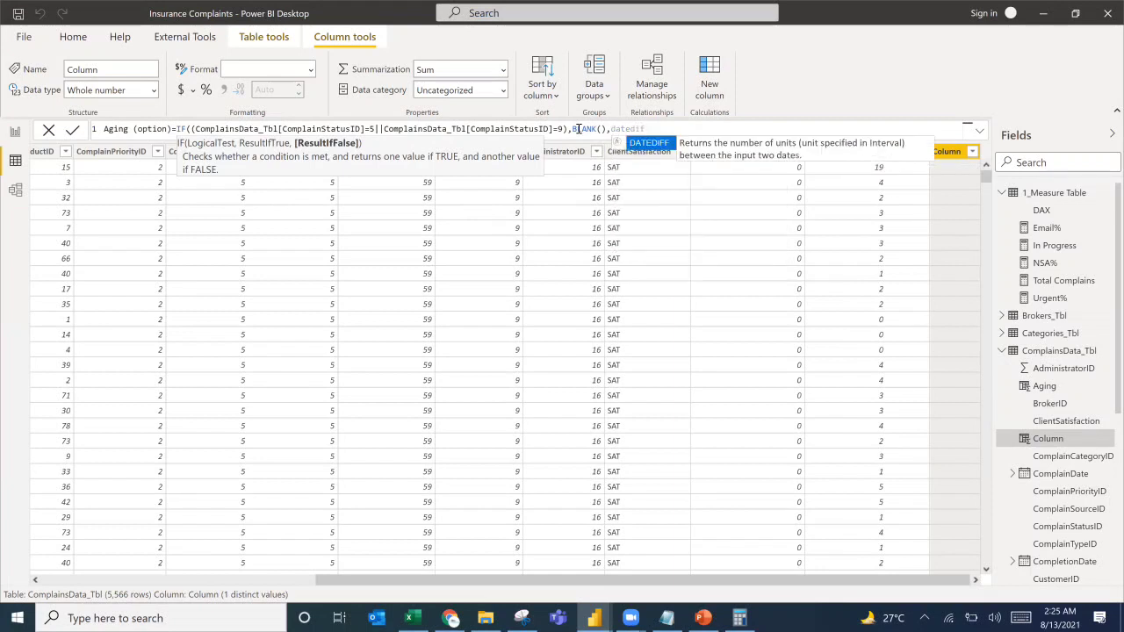
key("Tab")
type("compl")
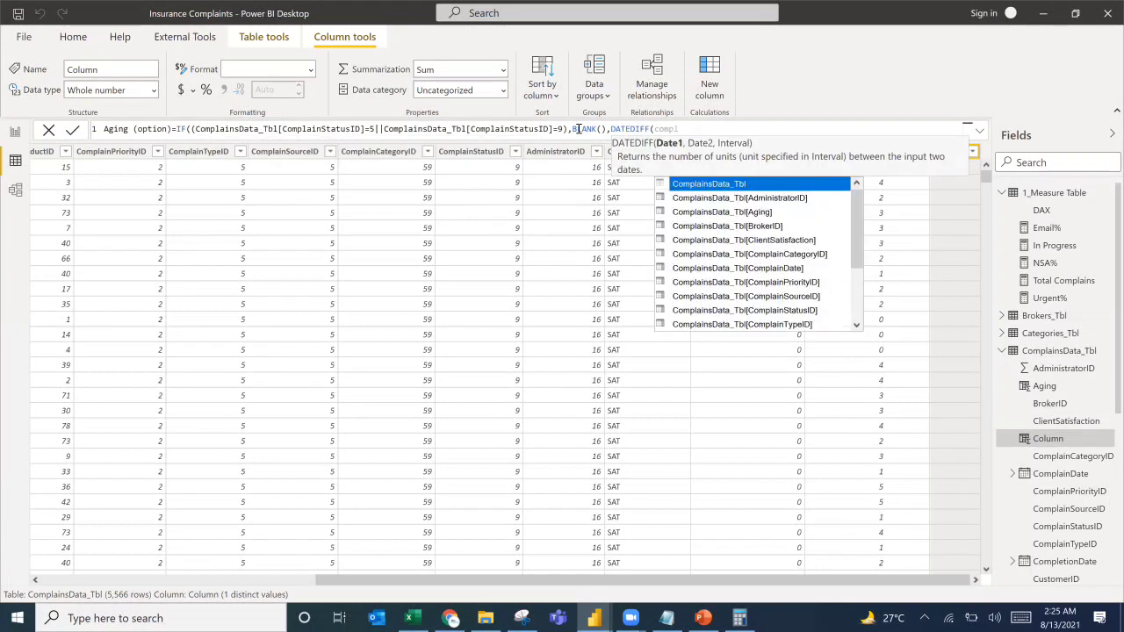
key("Down")
key("Down")
key("Down")
key("Down")
key("Down")
key("Down")
key("Down")
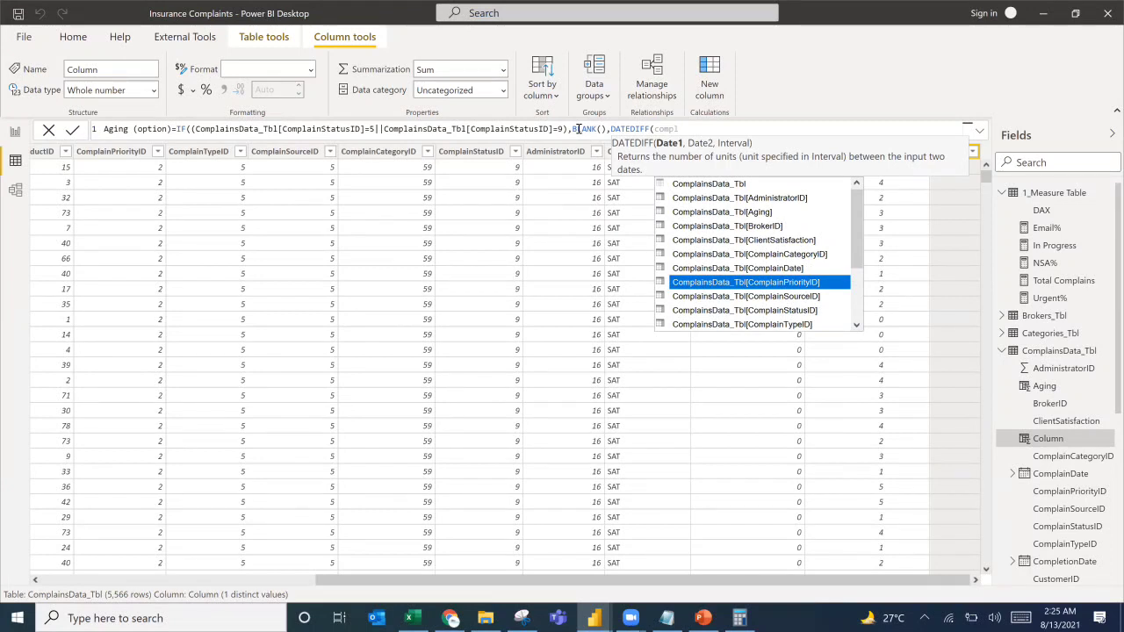
Replace the IF's result arguments with "Closed" for true and "Open" for false, and commit the formula.
left_click_drag(572, 129, 692, 129)
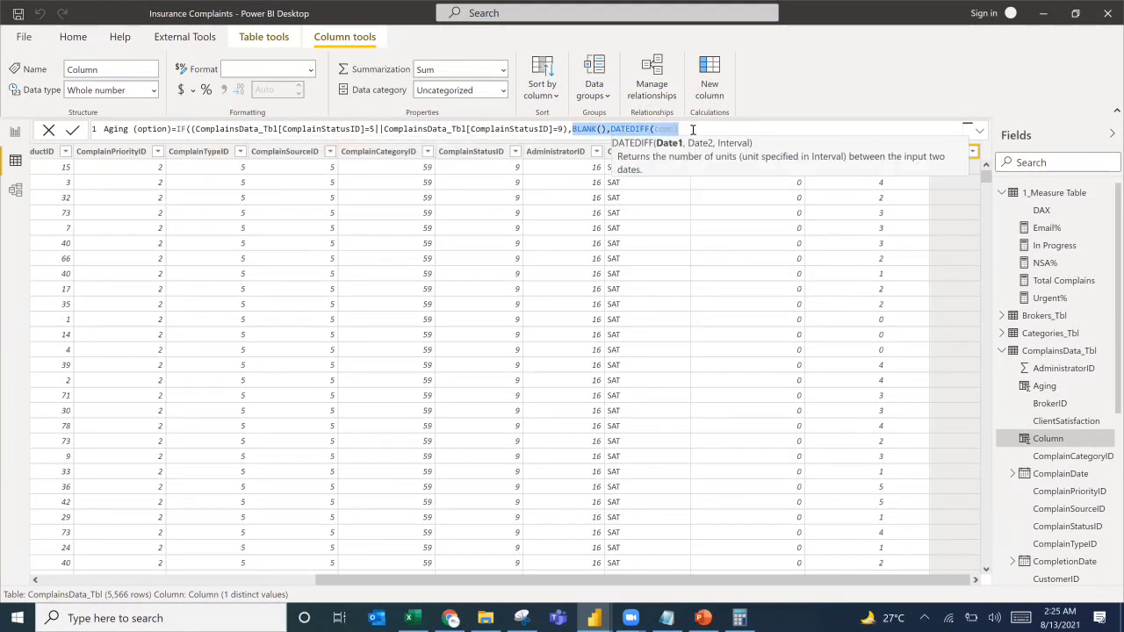
type("\"Close")
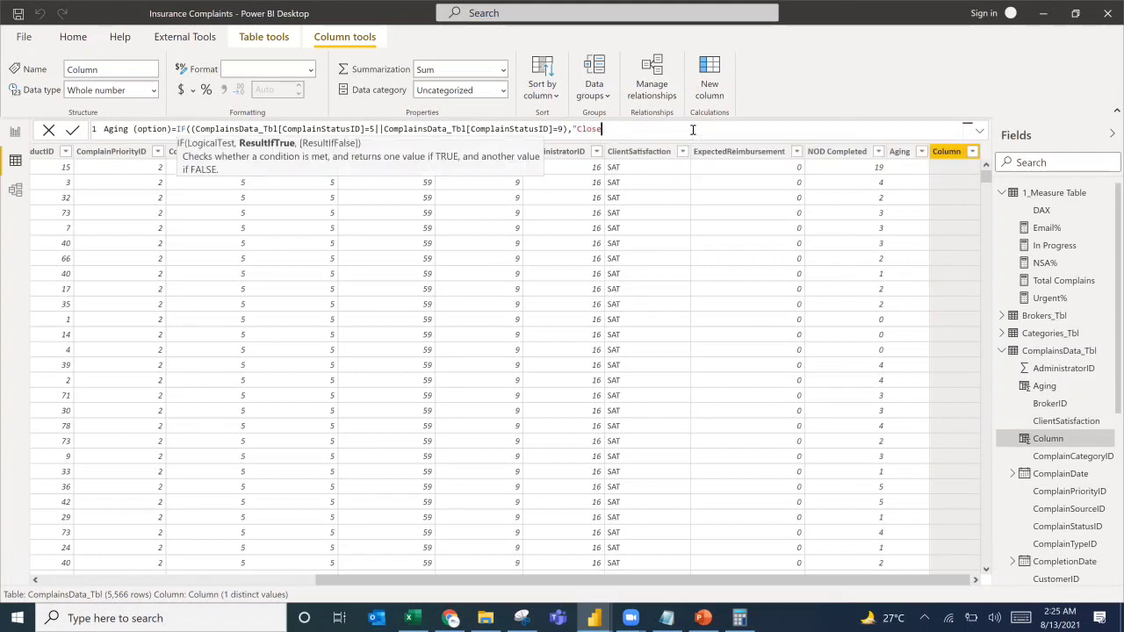
type("d\",\"")
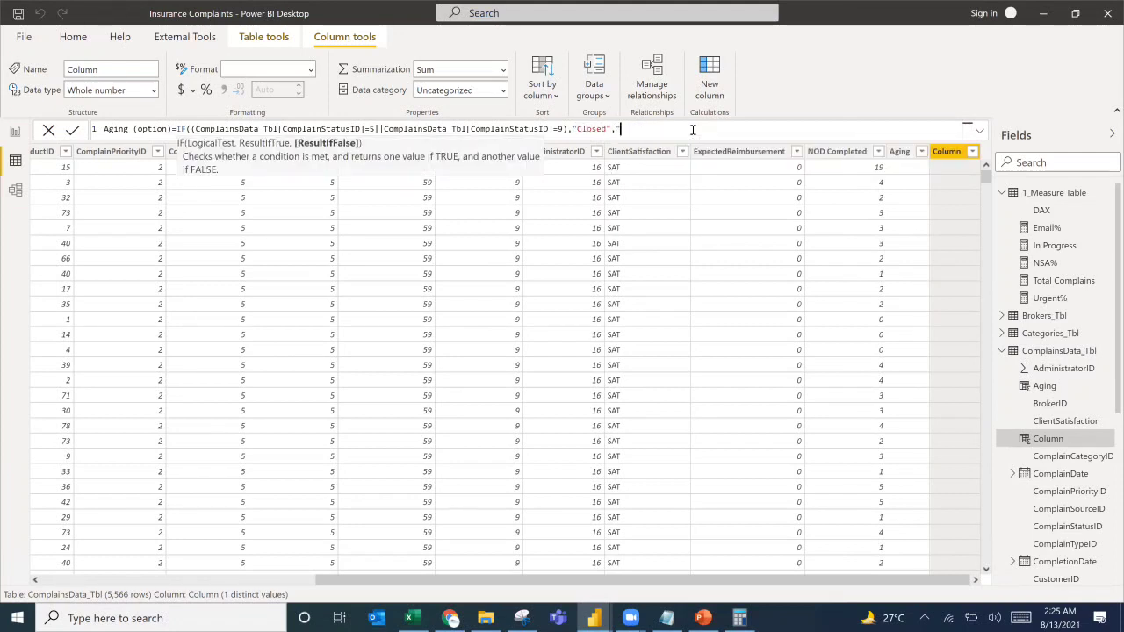
type("Open\")")
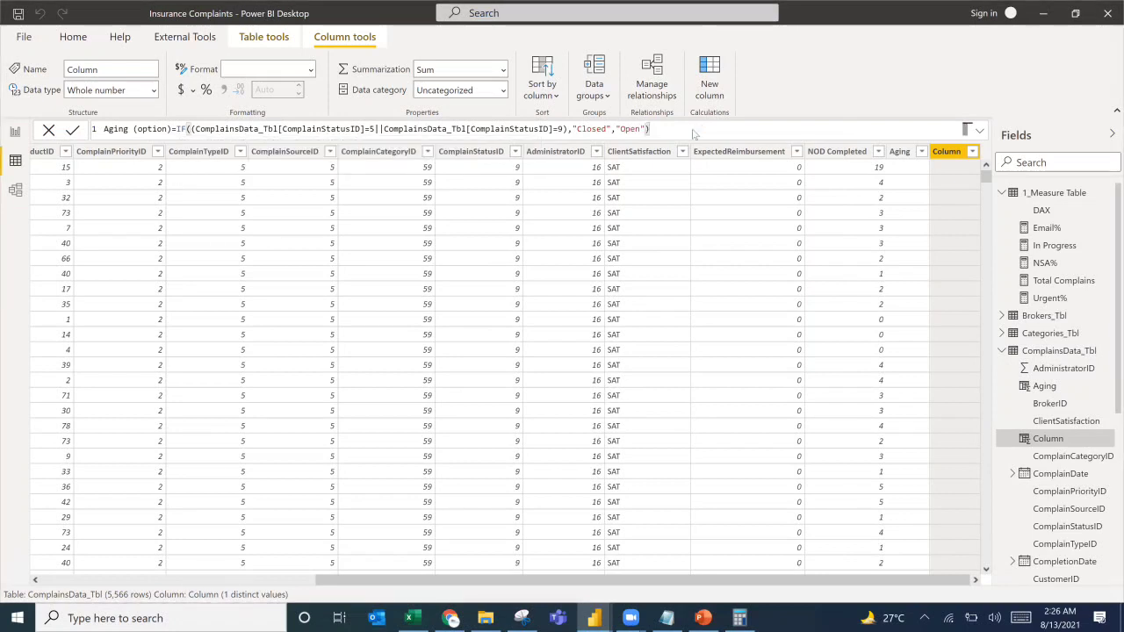
key("Return")
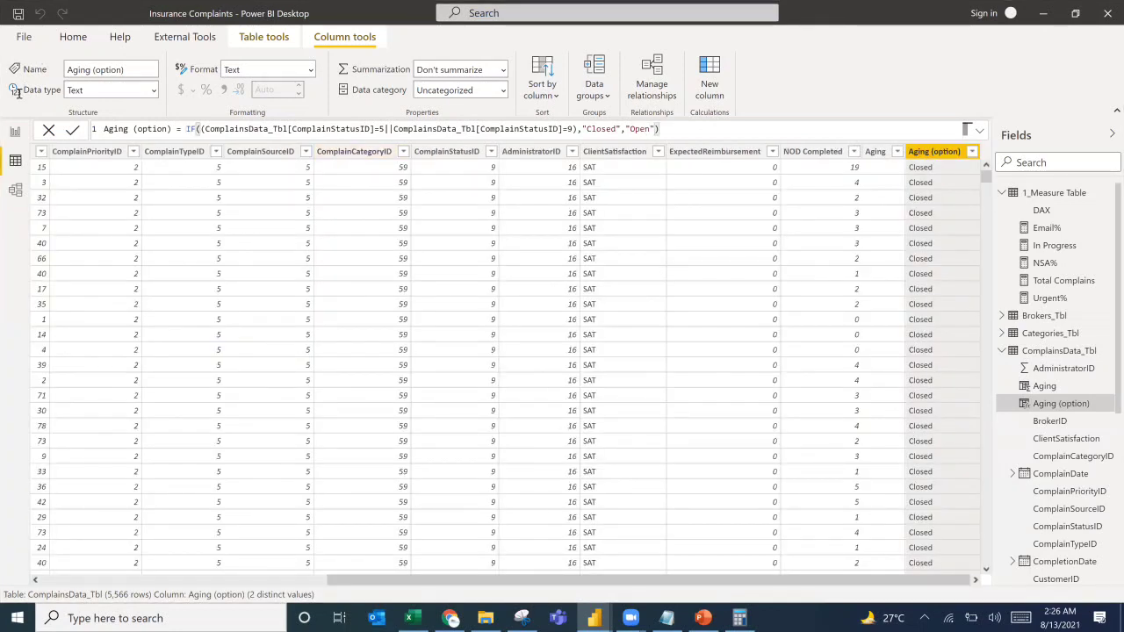
Rename the Aging (option) column to Current Status in its formula.
left_click_drag(172, 129, 88, 129)
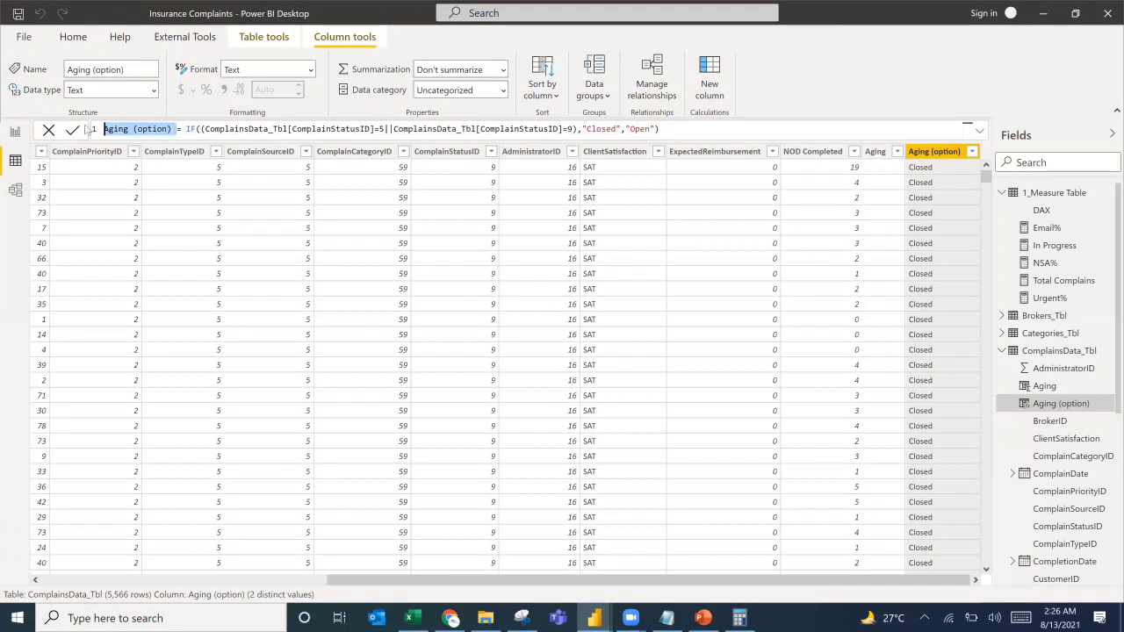
type("Current St")
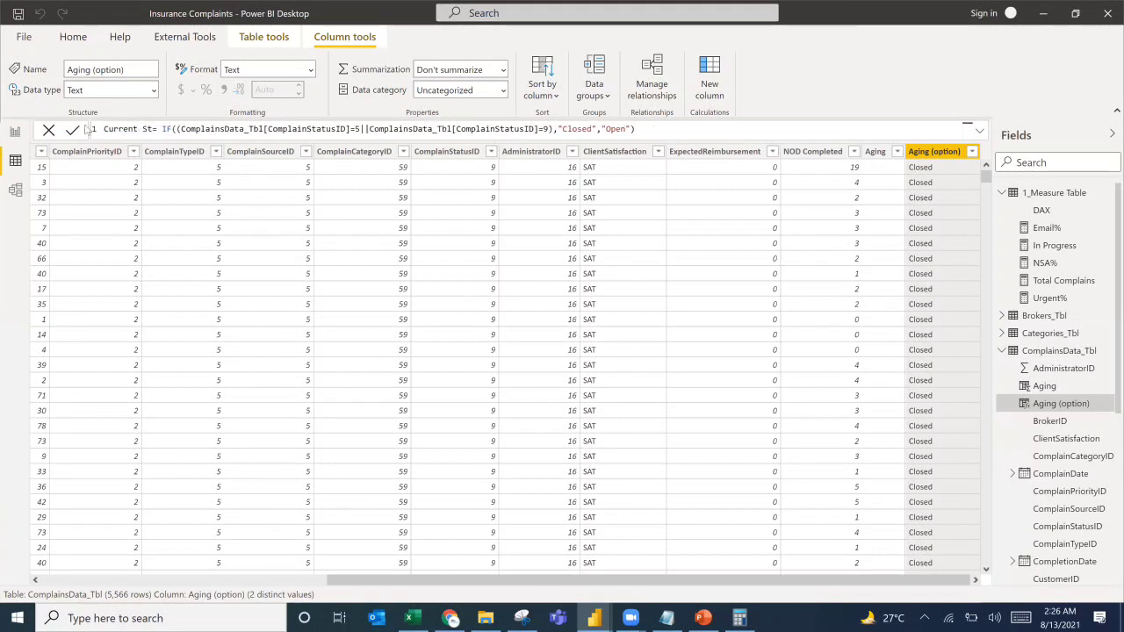
type("atus")
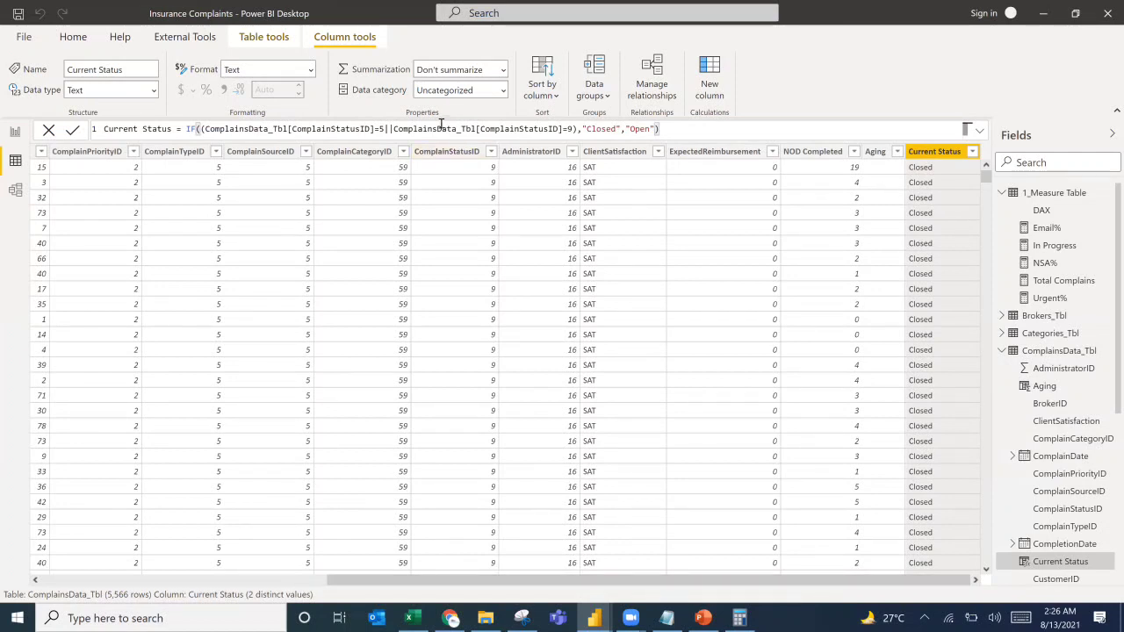
Add ComplainsData_Tbl[ComplainStatusID]=4 as a third || alternative in the Current Status IF condition and commit the formula.
left_click(572, 129)
type(")")
type("||")
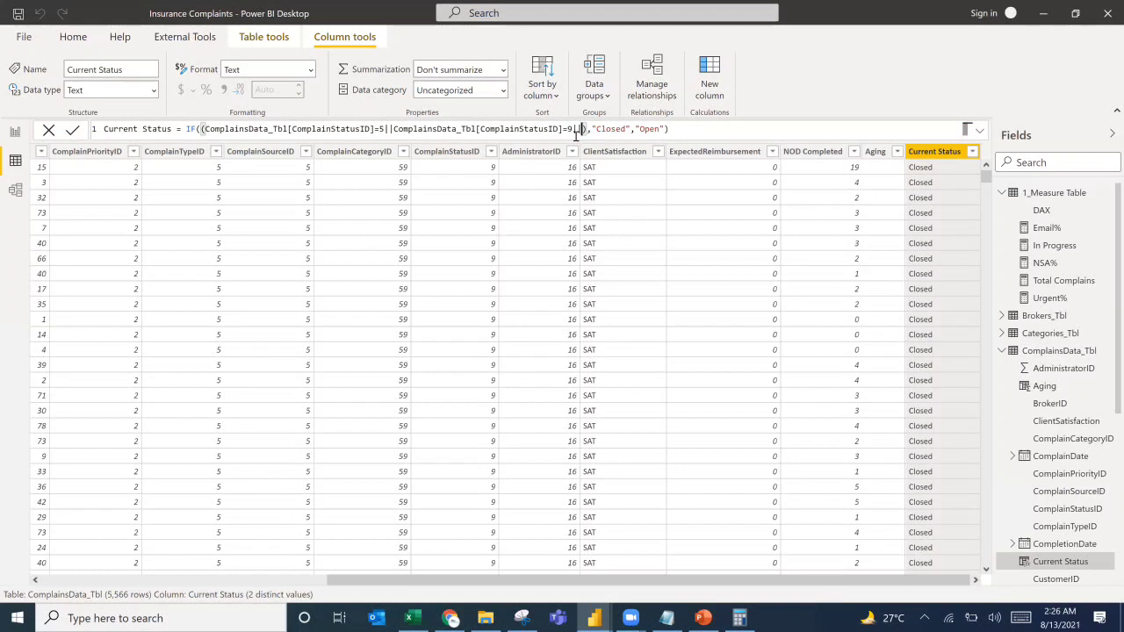
type("compla")
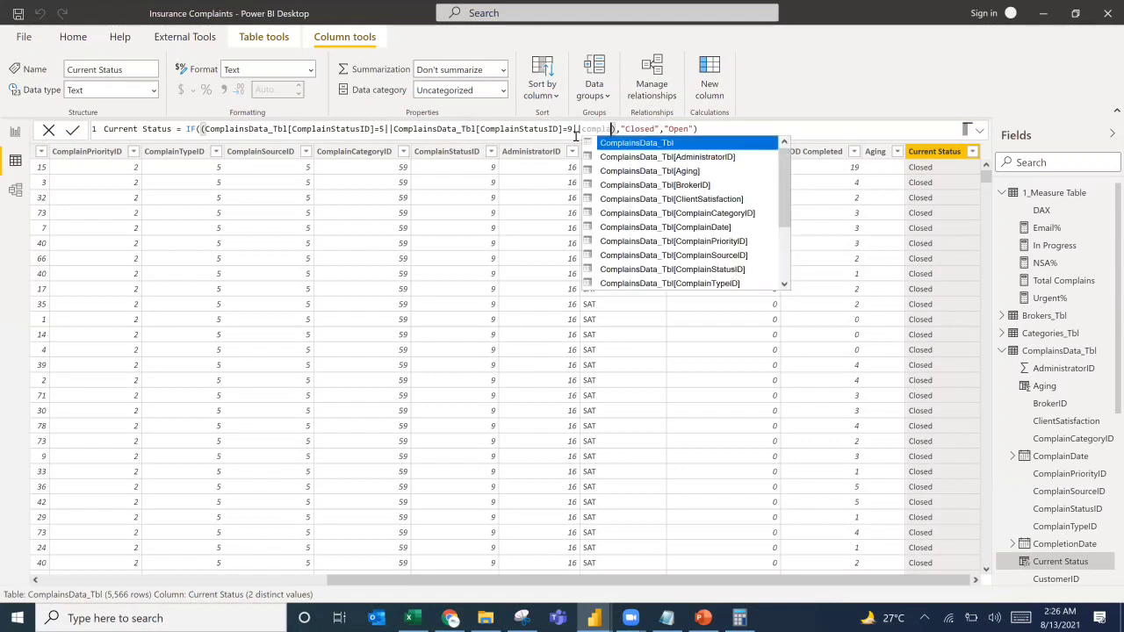
key("Down")
key("Down")
key("Down")
key("Down")
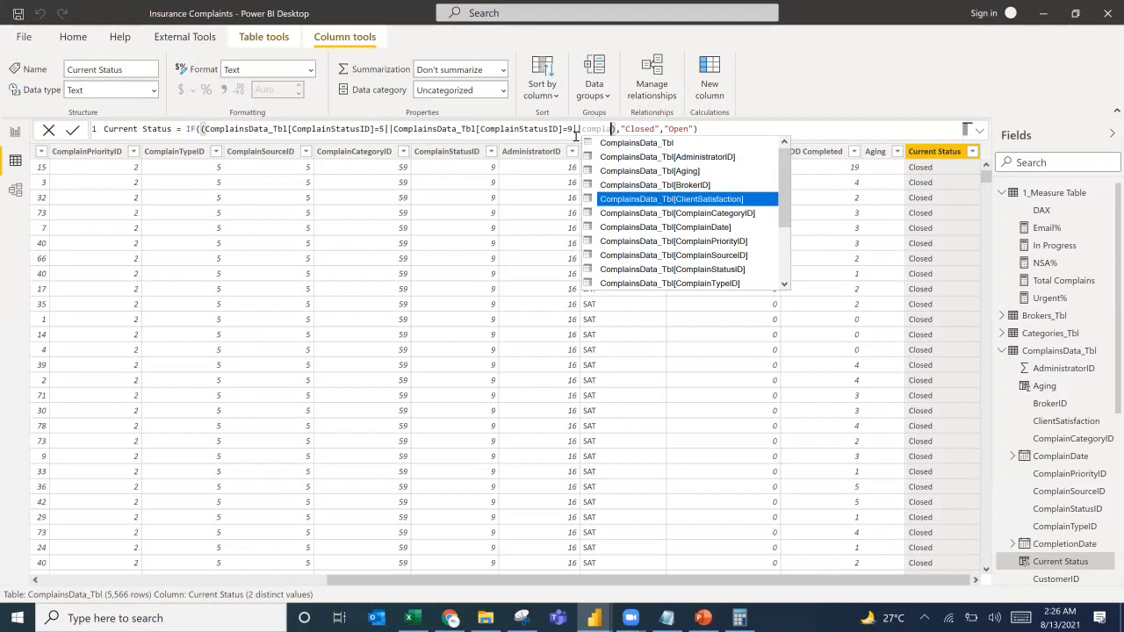
key("BackSpace")
key("BackSpace")
key("BackSpace")
key("BackSpace")
key("BackSpace")
key("BackSpace")
type("stat")
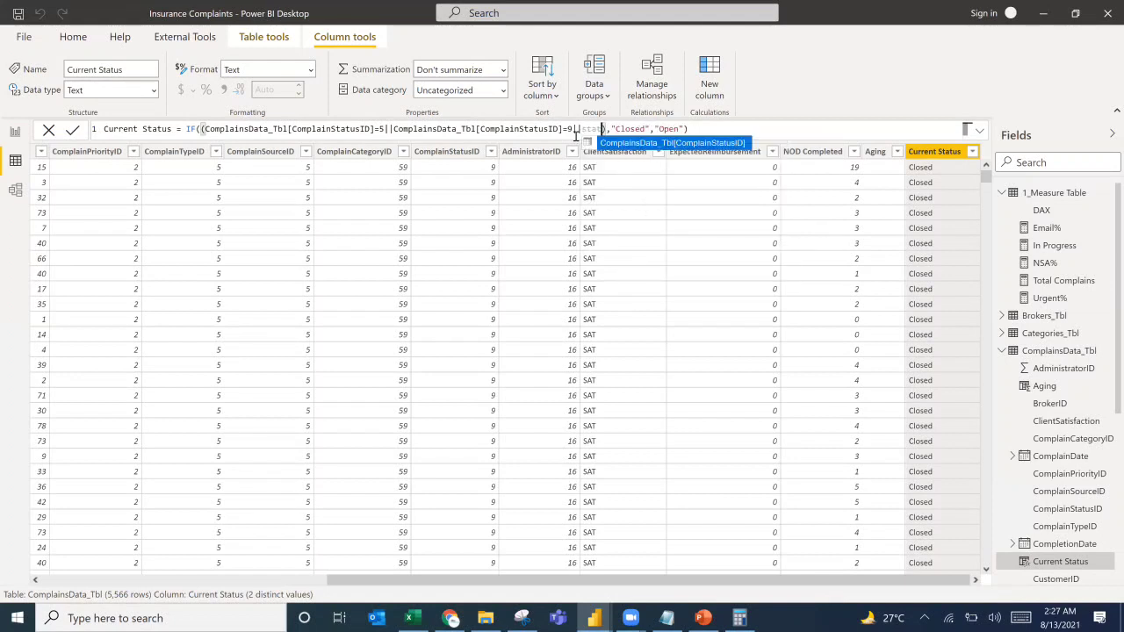
key("Tab")
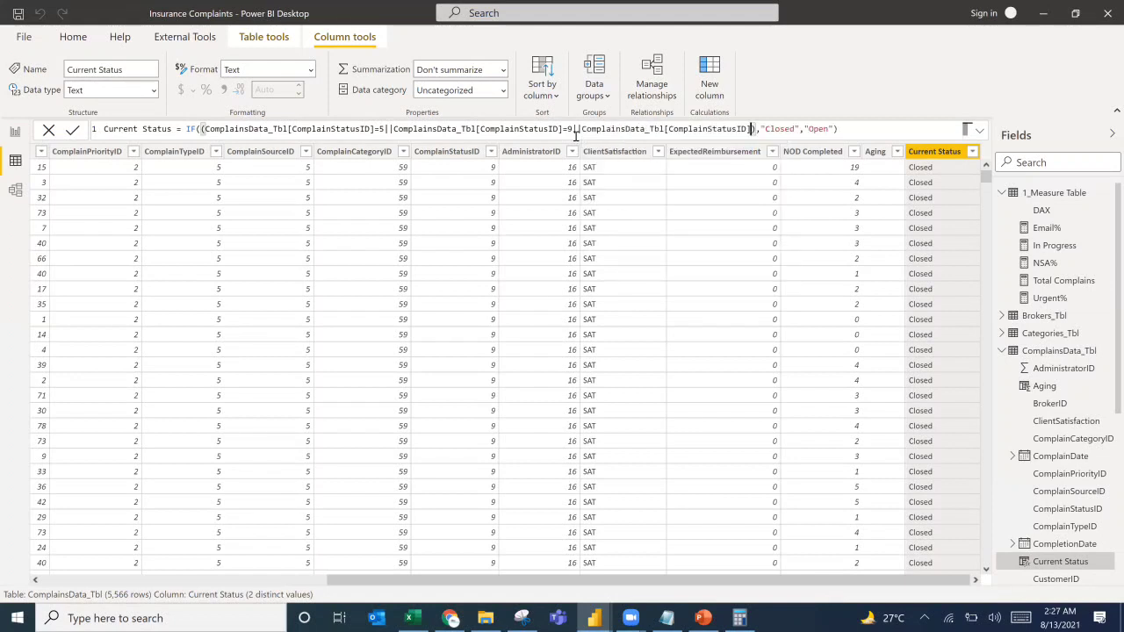
type("=4")
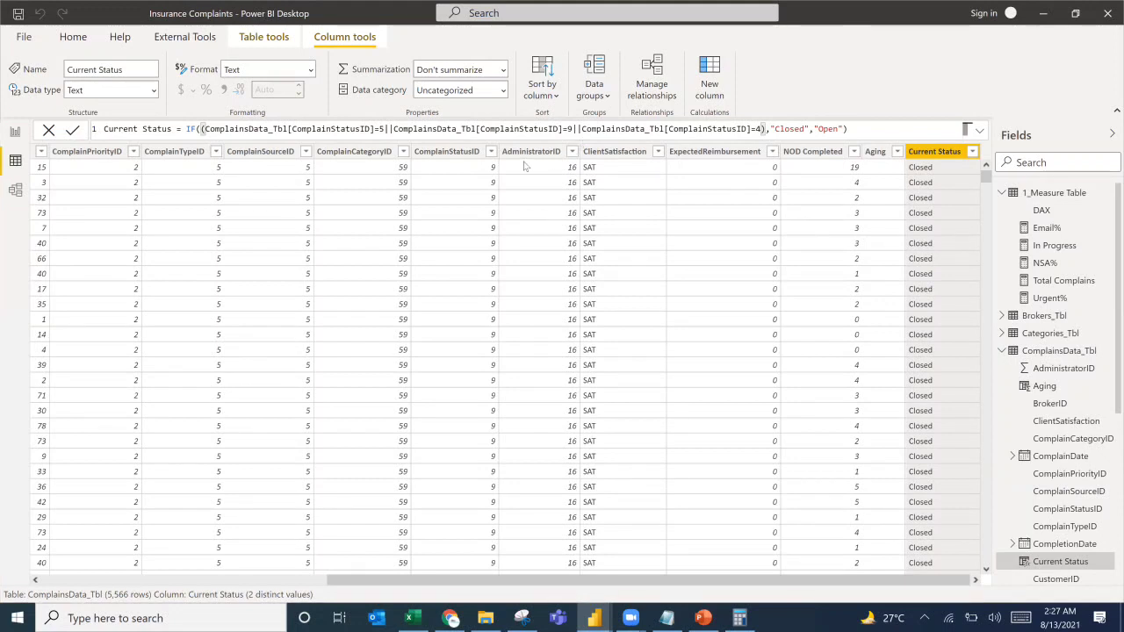
key("Return")
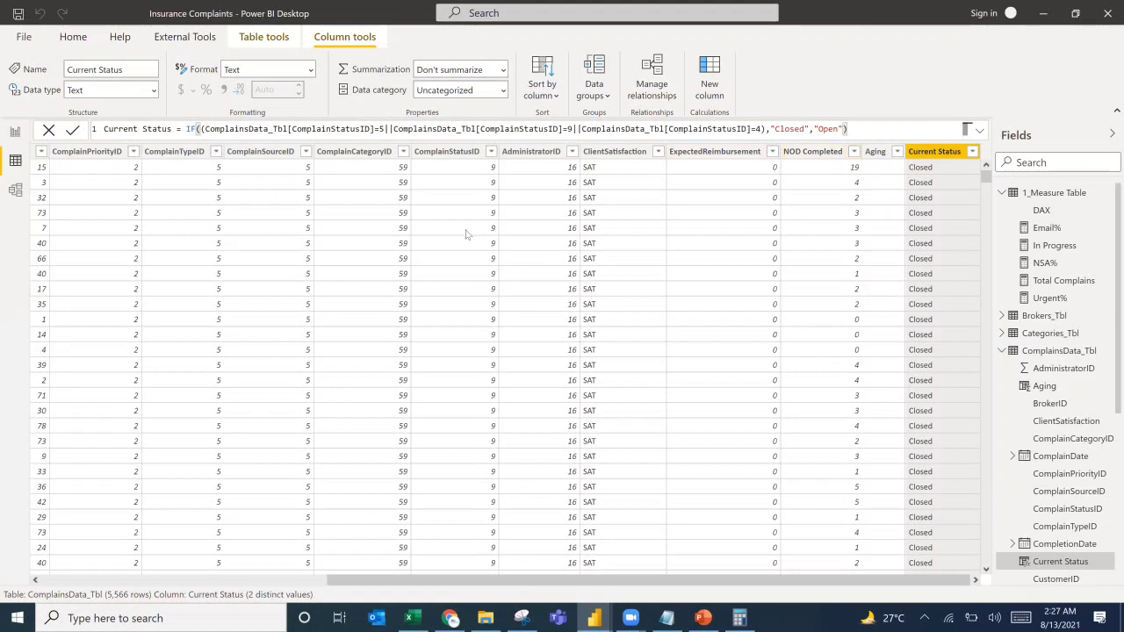
Filter the ComplainStatusID column to values 4 and 9 and check which values the Current Status column offers.
left_click(492, 151)
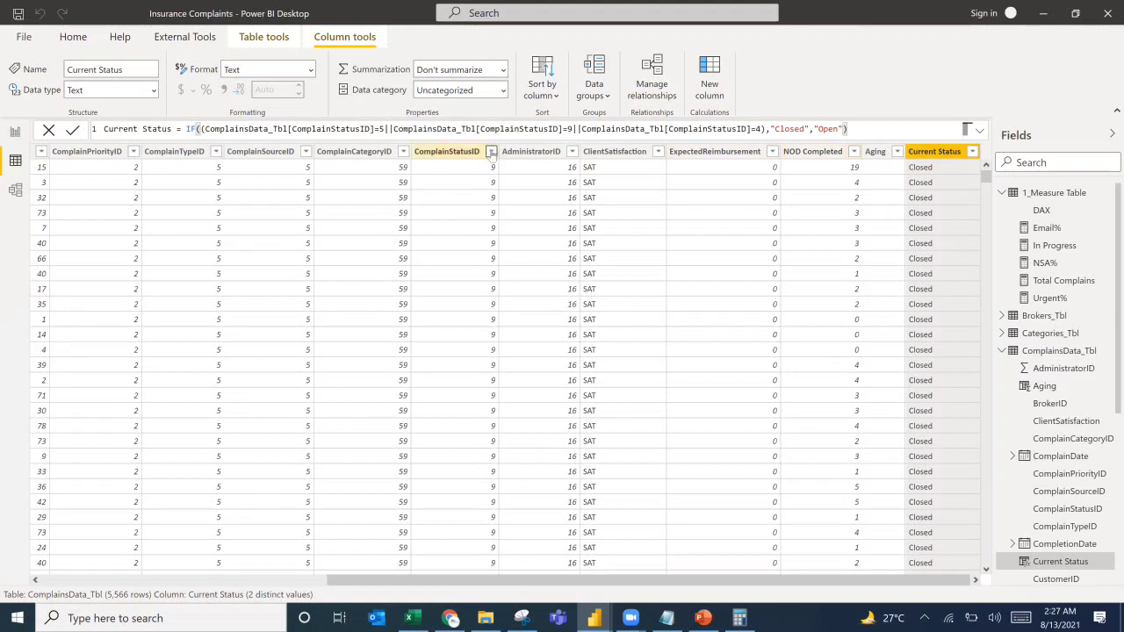
left_click(491, 151)
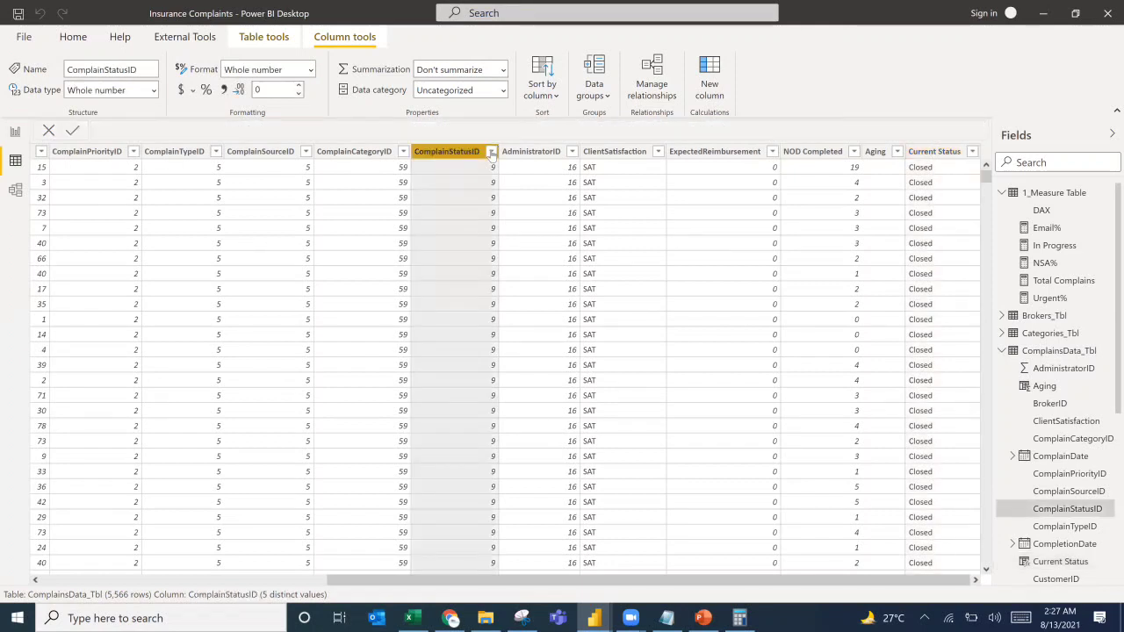
left_click(492, 152)
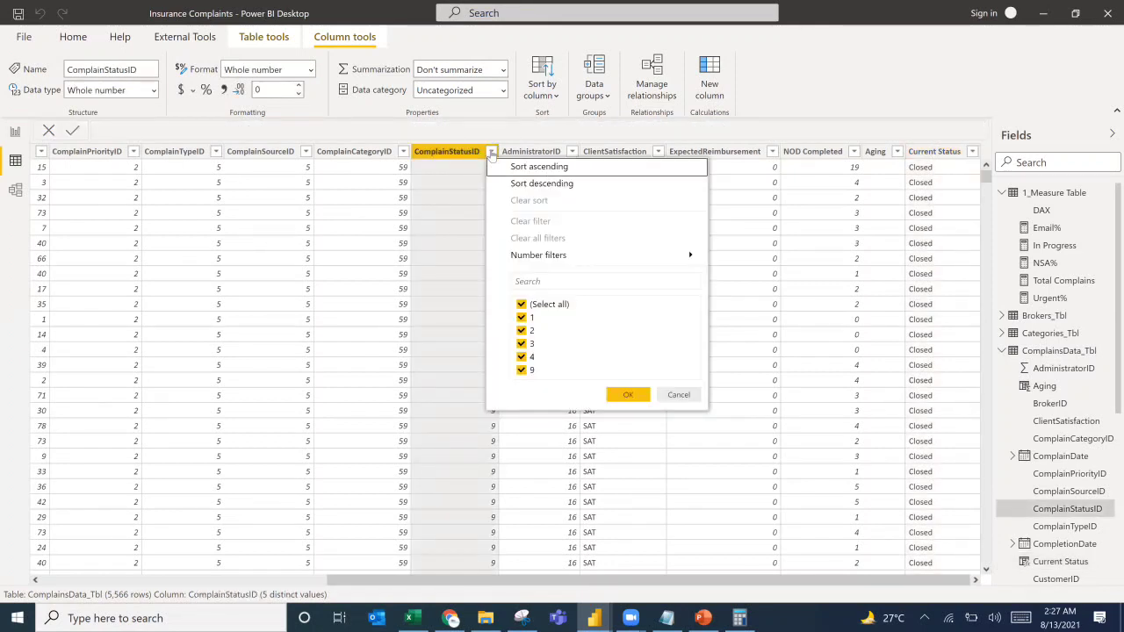
left_click(521, 318)
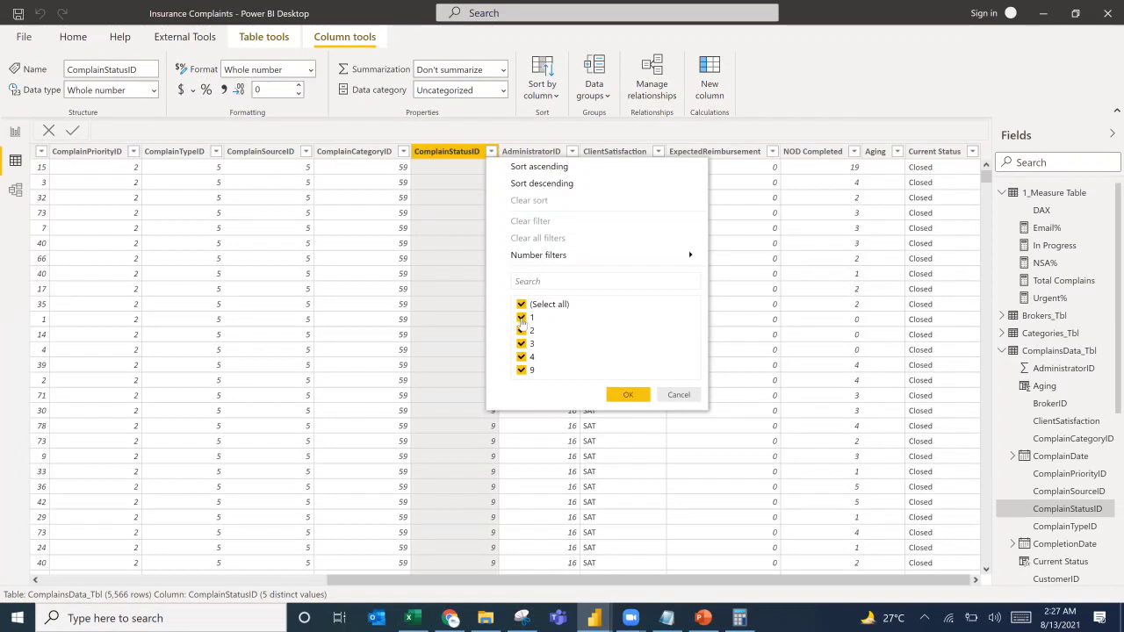
left_click(521, 330)
left_click(521, 344)
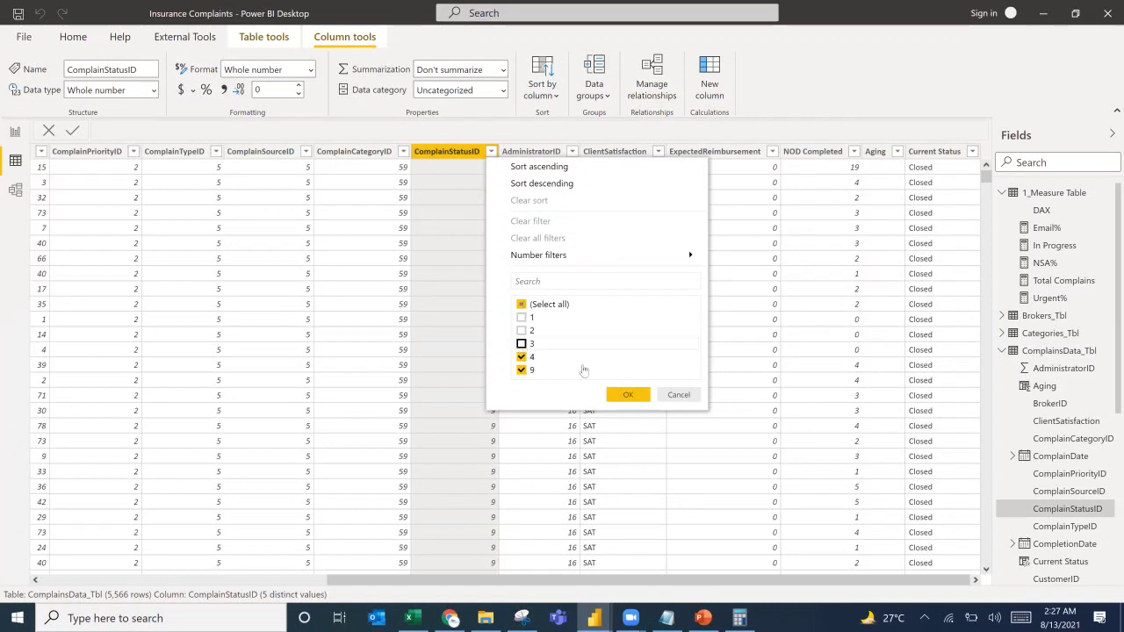
left_click(627, 397)
left_click(627, 395)
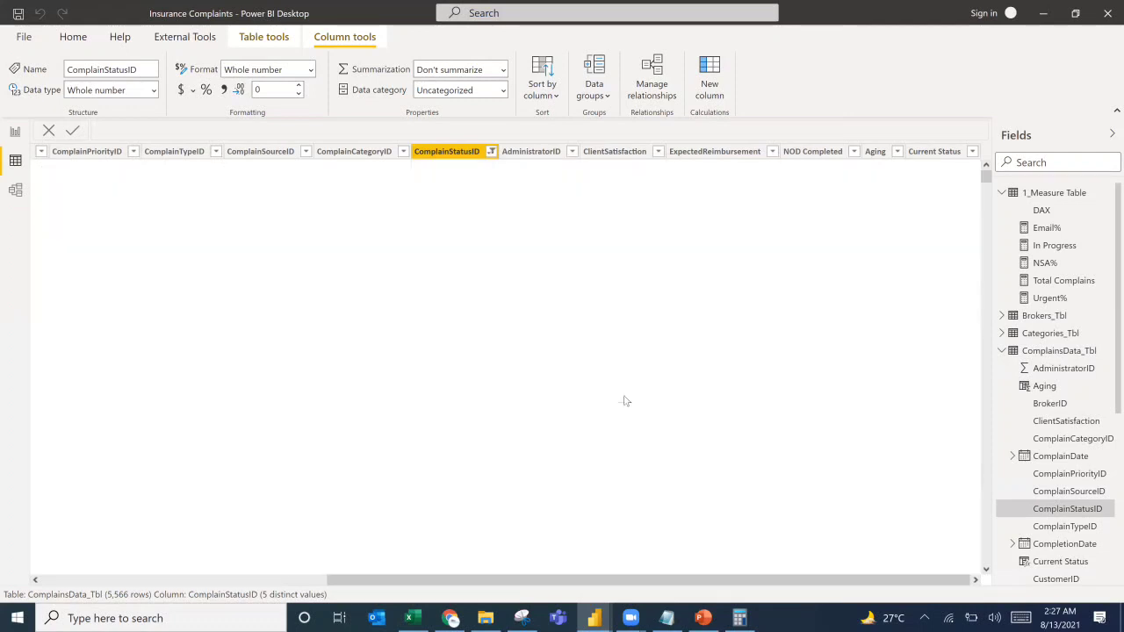
left_click(974, 154)
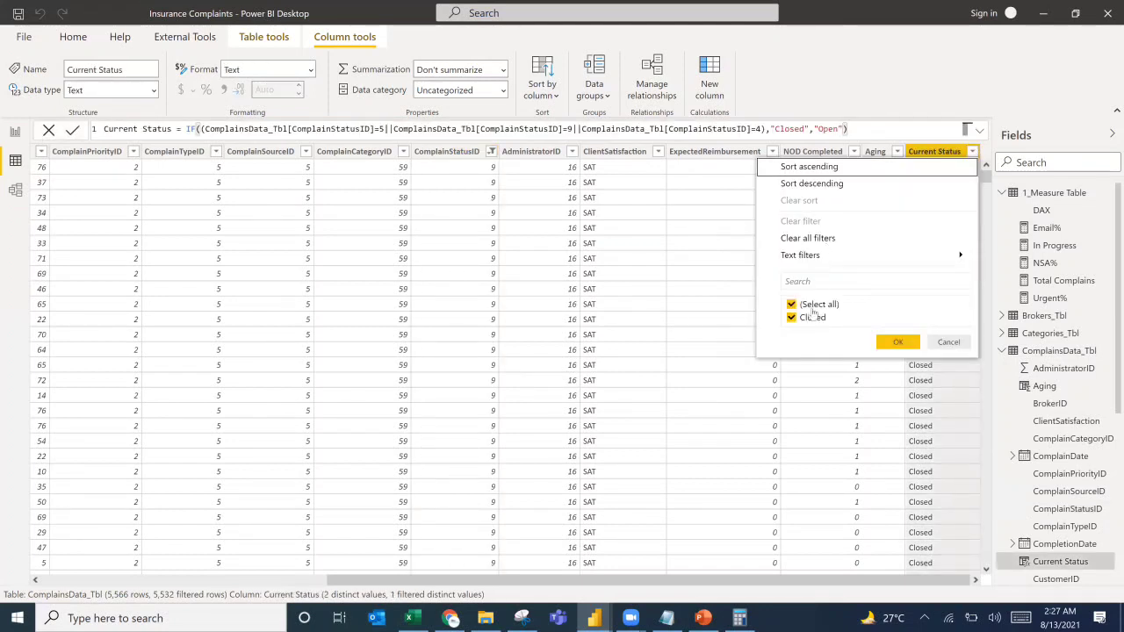
Narrow the ComplainStatusID filter to value 4 only and inspect the Current Status and Aging column formulas.
left_click(492, 155)
left_click(488, 155)
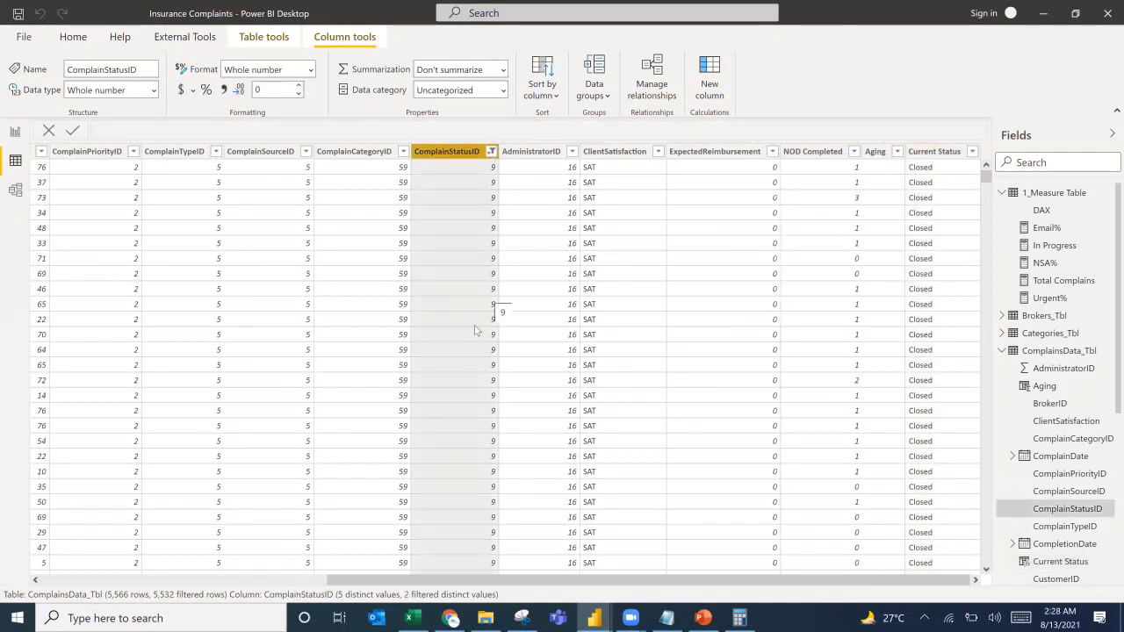
left_click(491, 151)
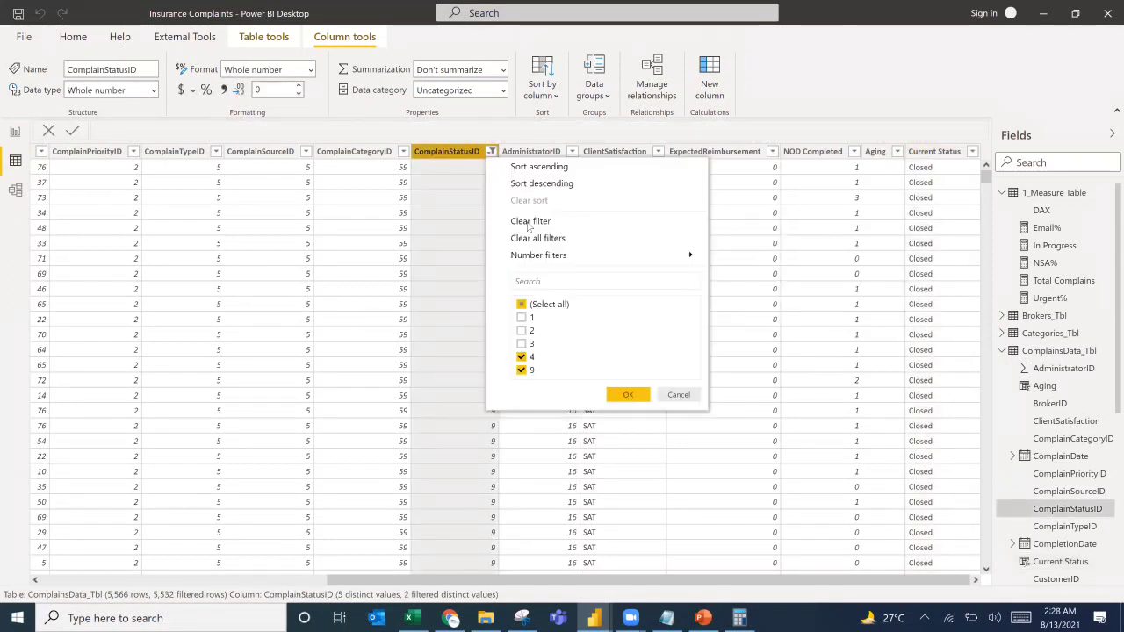
left_click(617, 400)
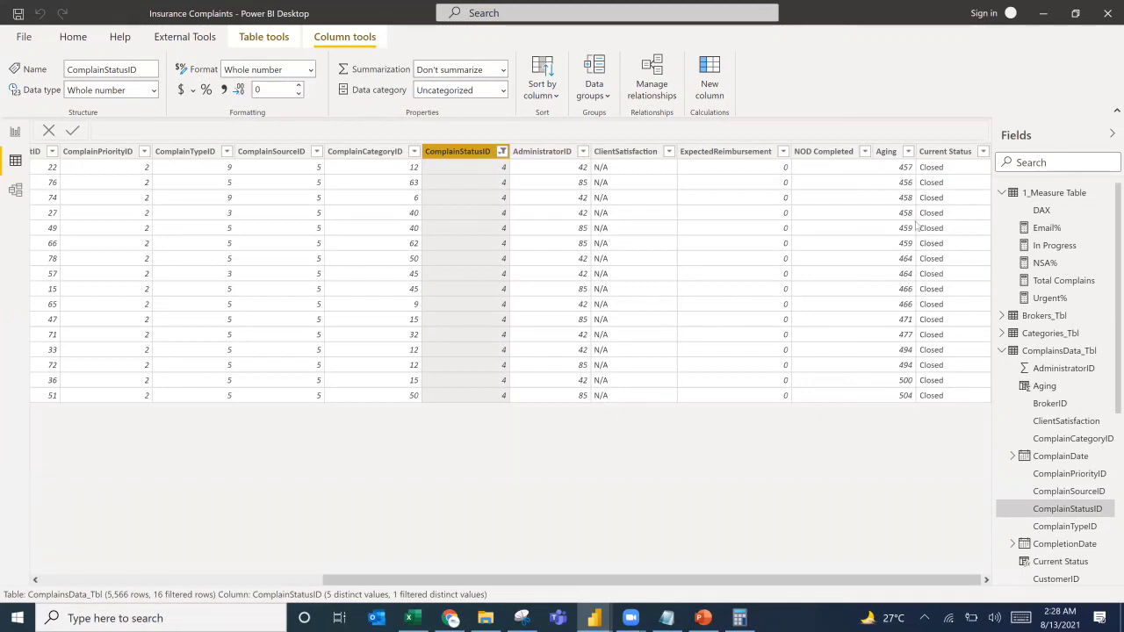
left_click(945, 153)
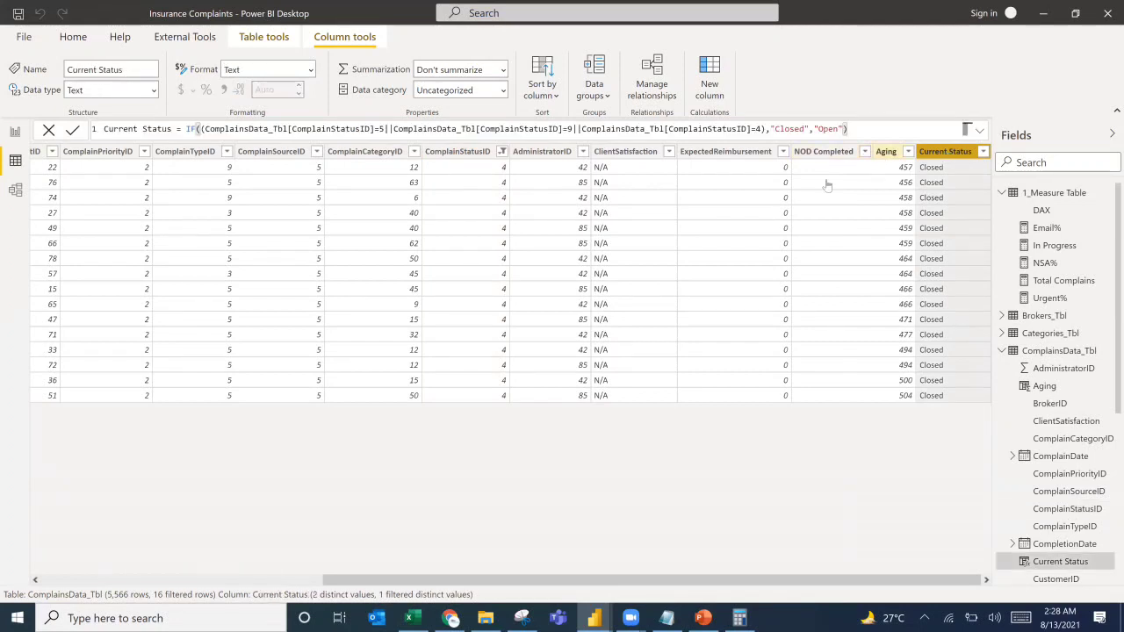
left_click(883, 158)
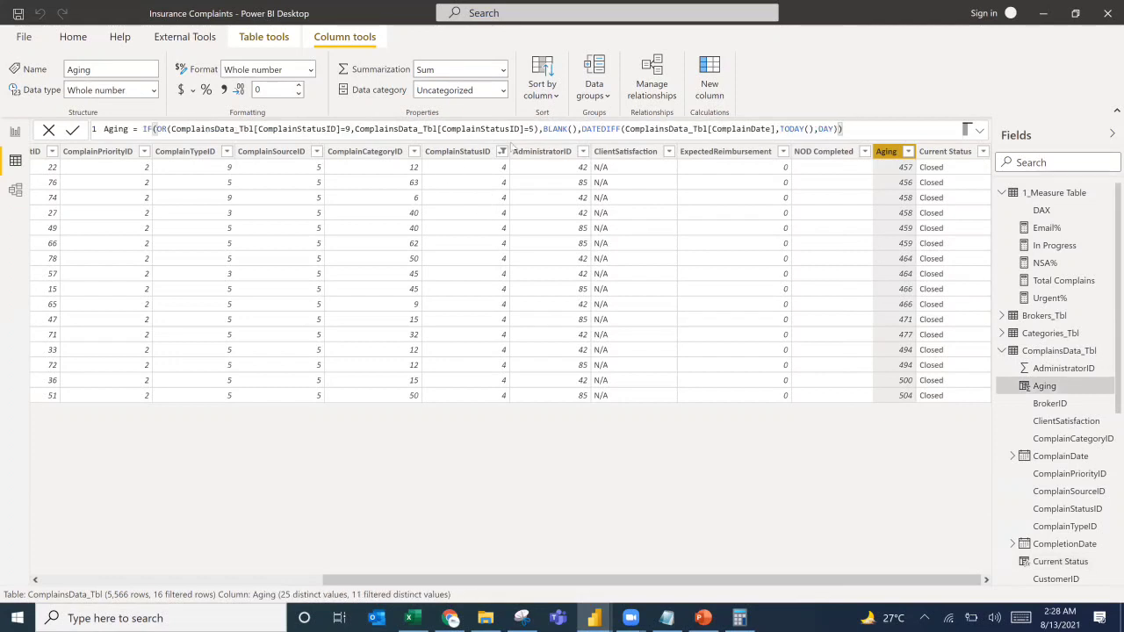
Remove the ||ComplainsData_Tbl[ComplainStatusID]=4 test from the Current Status formula and commit it.
left_click(943, 158)
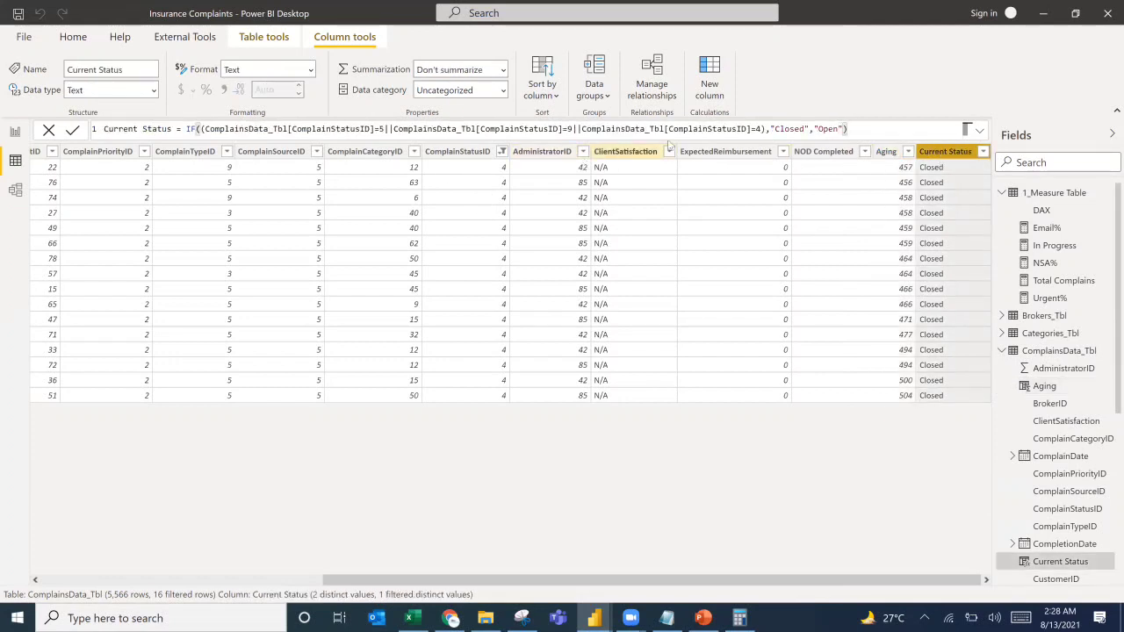
left_click_drag(760, 129, 570, 129)
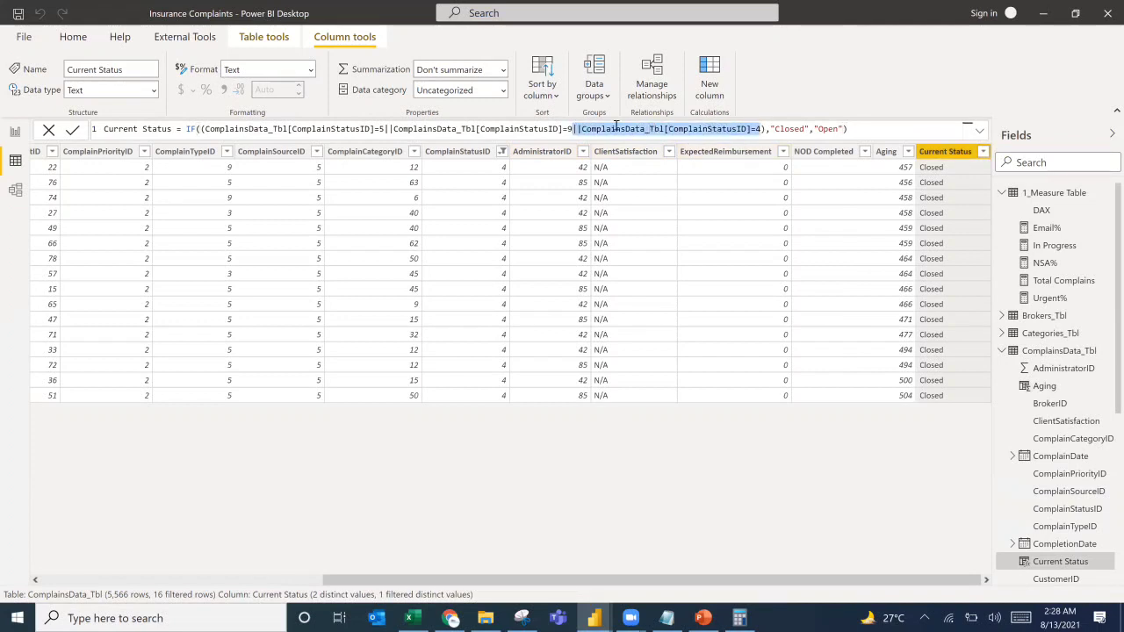
key("BackSpace")
key("Return")
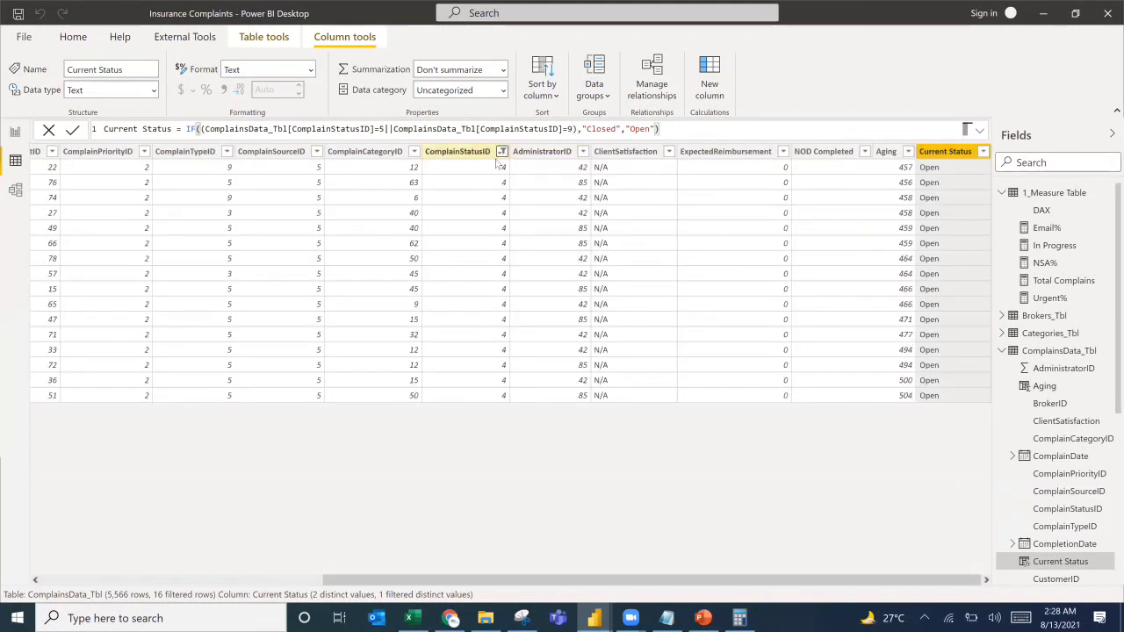
Clear the filter on the ComplainStatusID column.
left_click(481, 194)
left_click(501, 151)
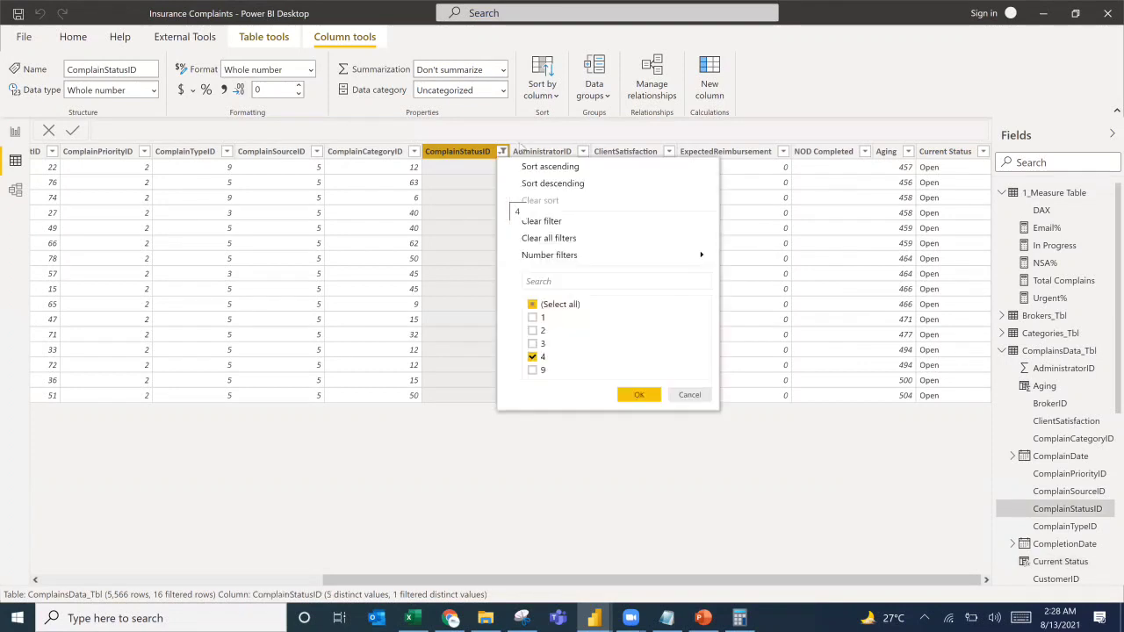
left_click(373, 225)
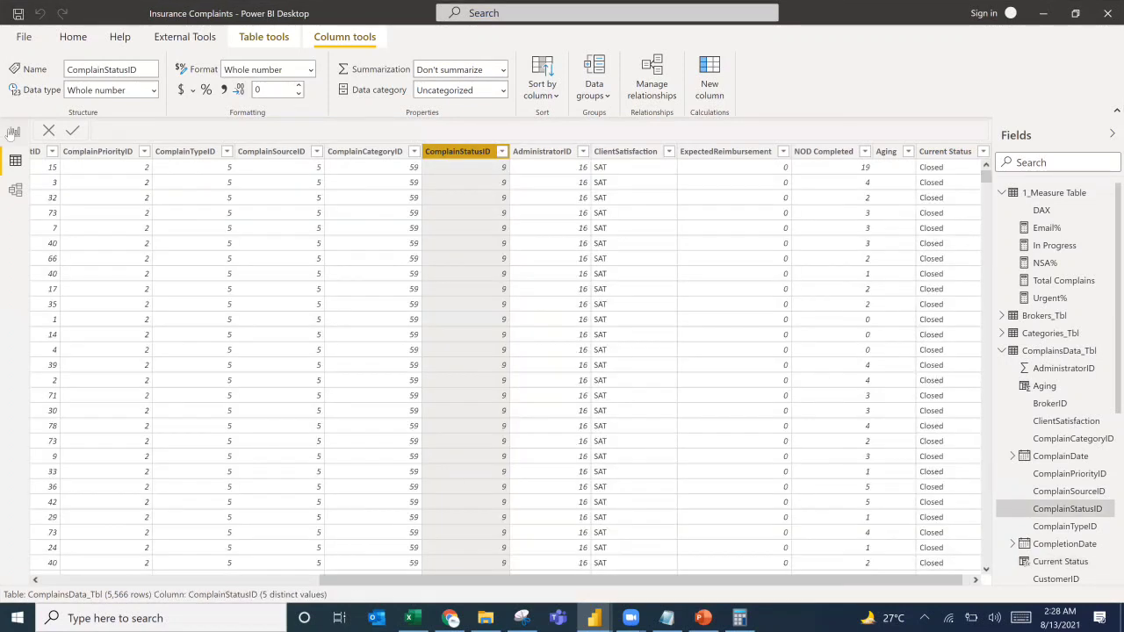
Duplicate the Total Complains card on report Page 1 and place the copy directly below the original.
left_click(14, 132)
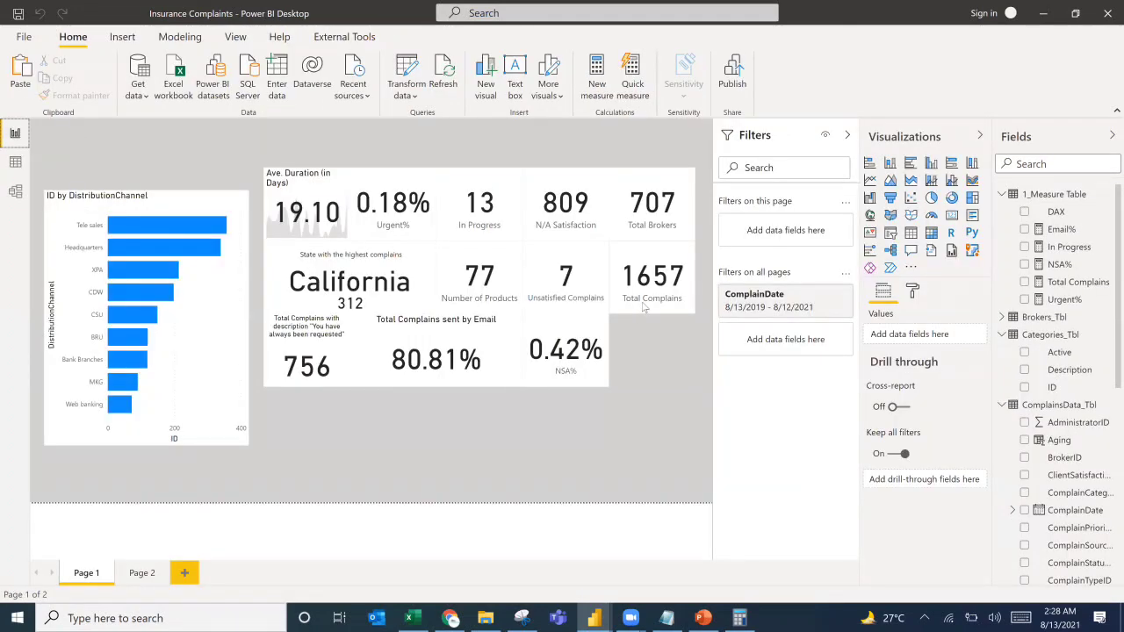
left_click(674, 275)
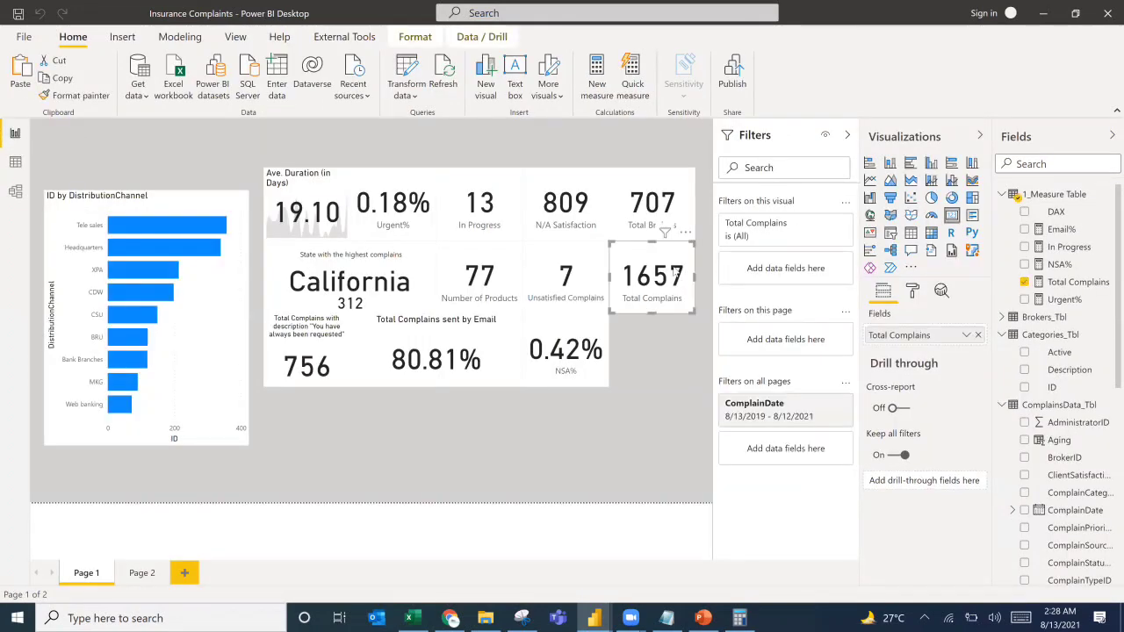
key("ctrl+v")
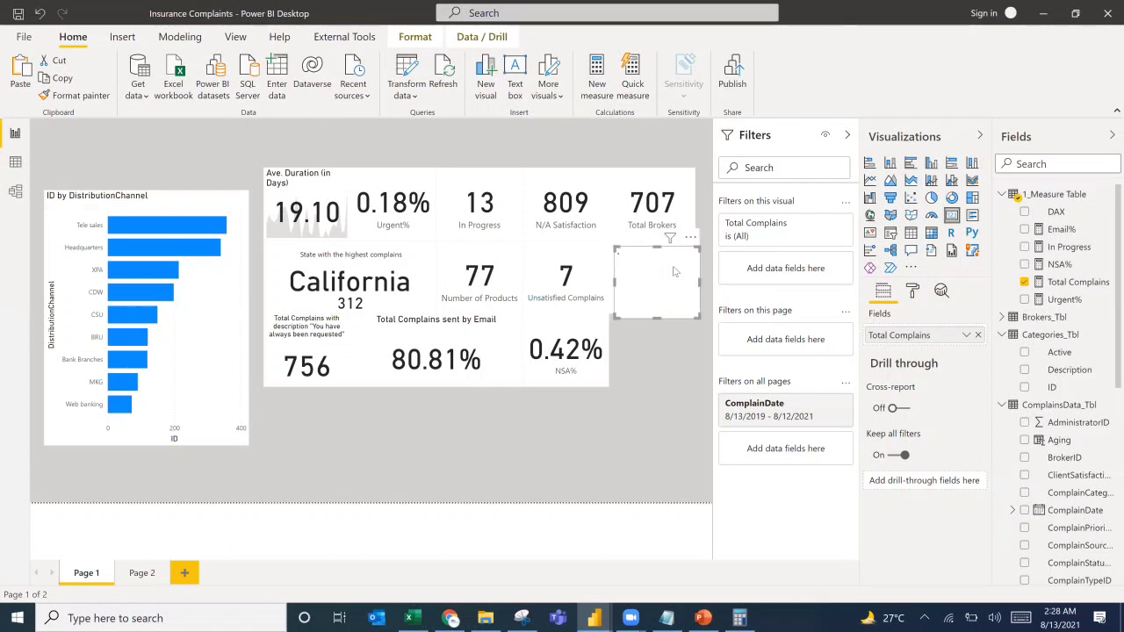
left_click_drag(671, 276, 666, 337)
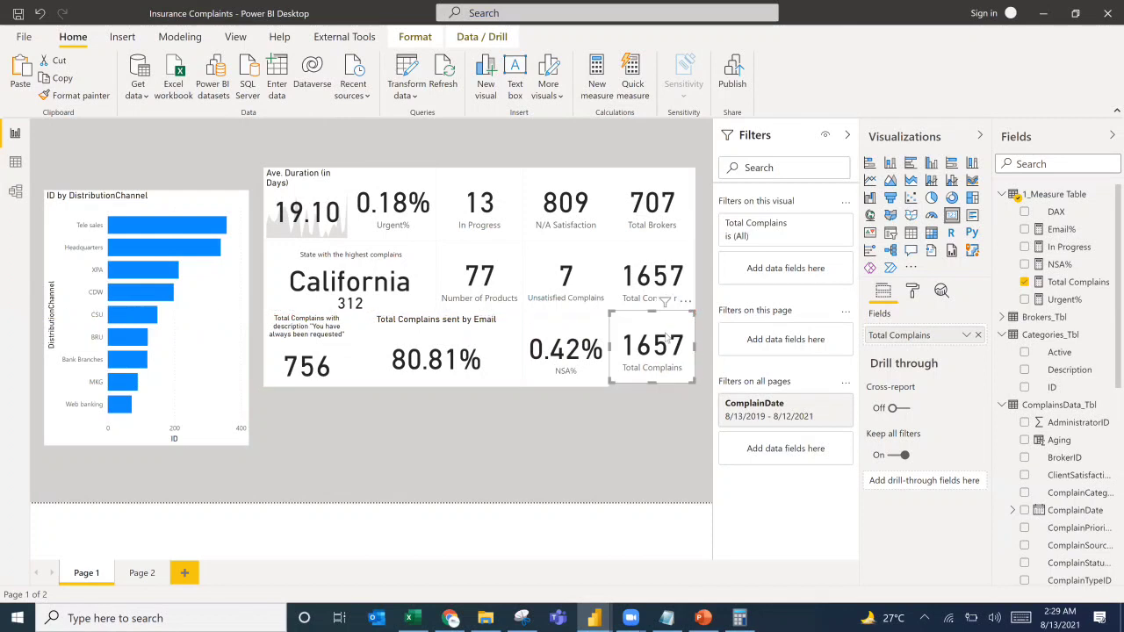
Replace the duplicated card's field with Aging from ComplainsData_Tbl and summarize it as Average.
scroll(1044, 351, "down", 3)
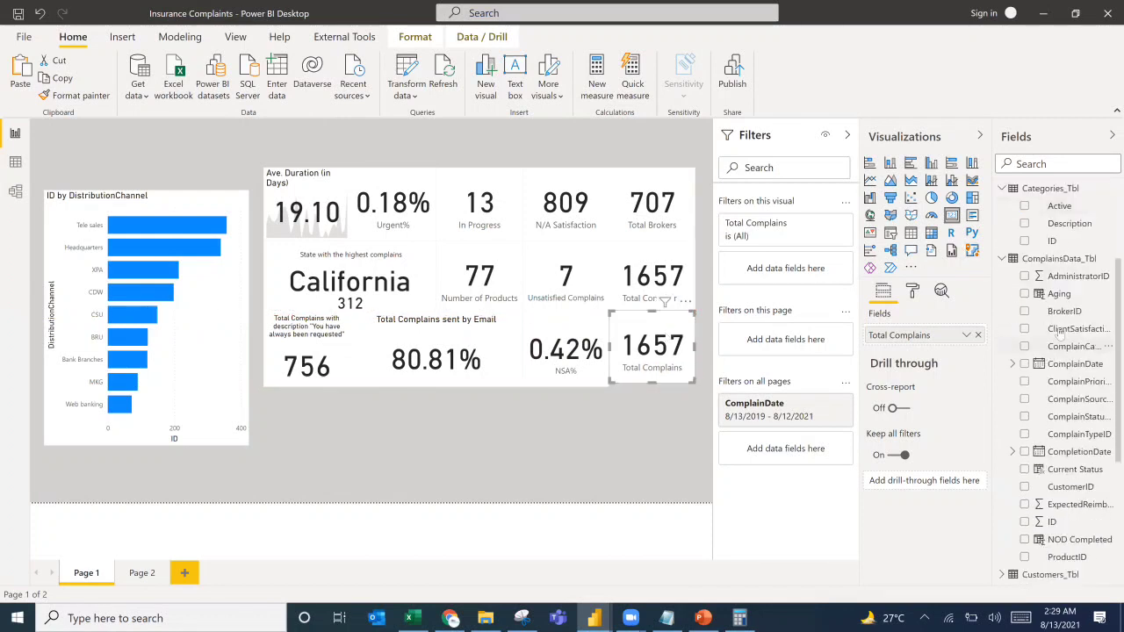
left_click_drag(1058, 293, 917, 335)
left_click(967, 335)
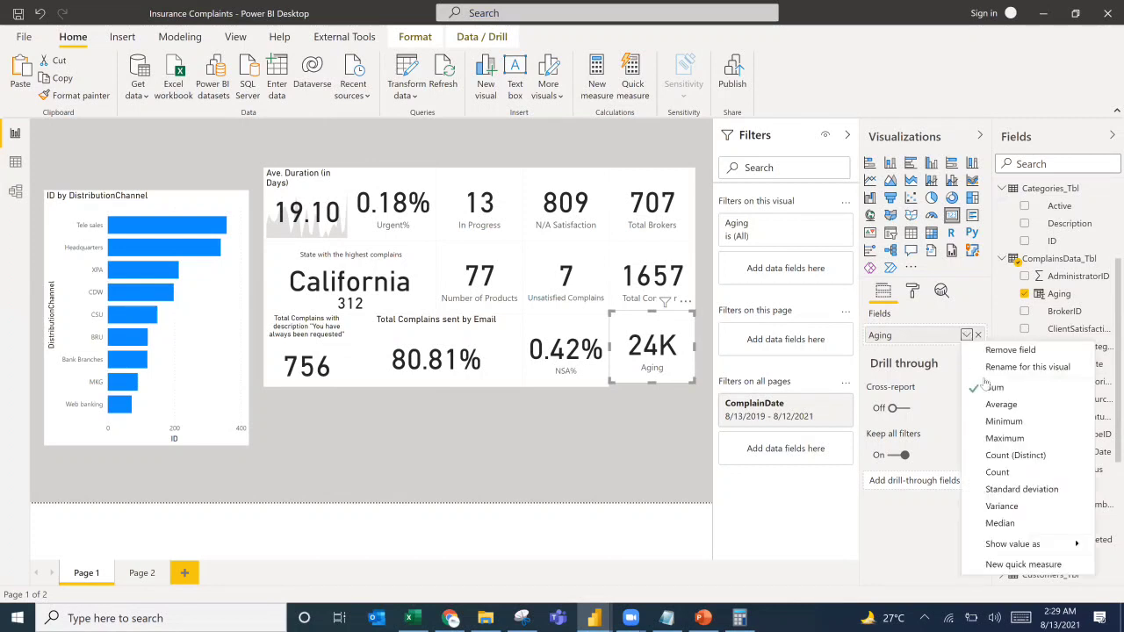
left_click(992, 404)
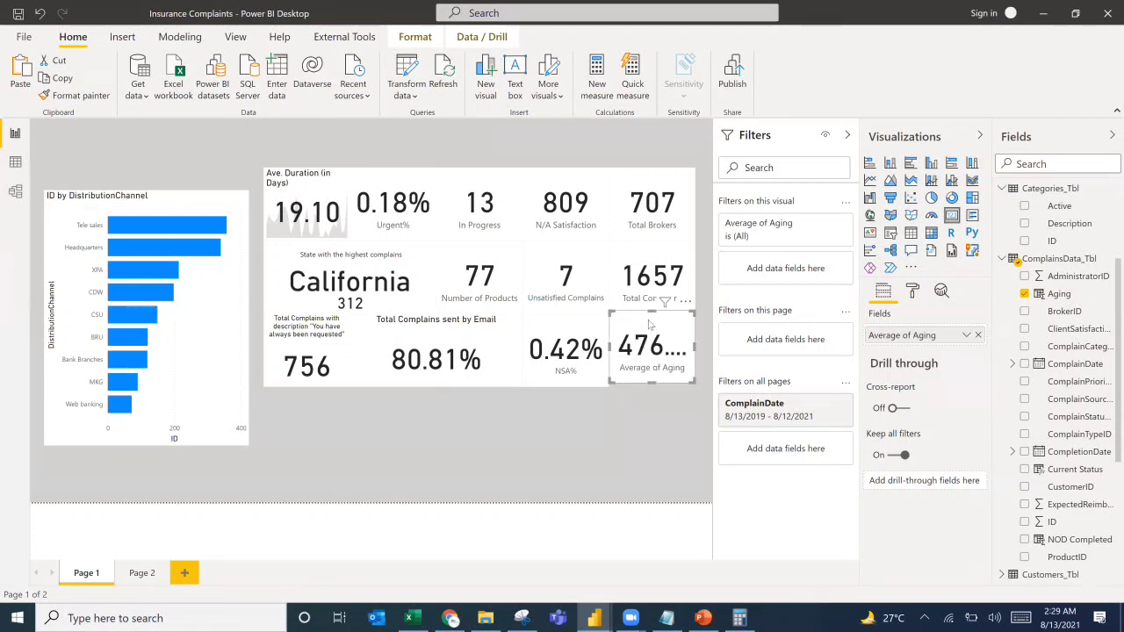
Align the Average of Aging card with the NSA% card and set its data label text size to 35 pt.
left_click_drag(647, 327, 648, 326)
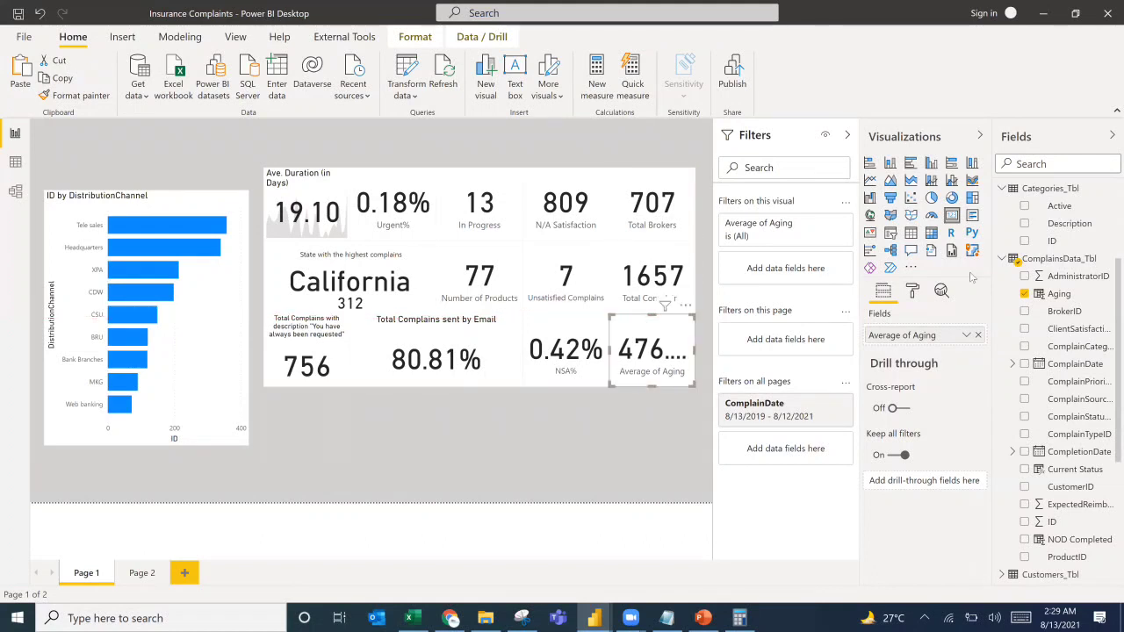
left_click(912, 292)
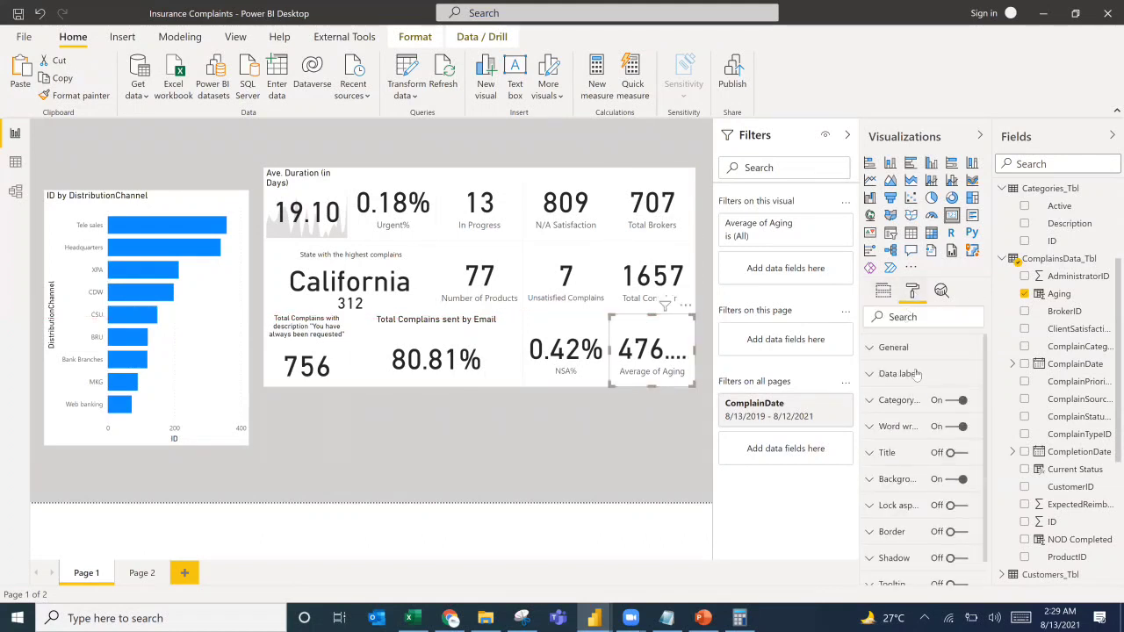
left_click(913, 374)
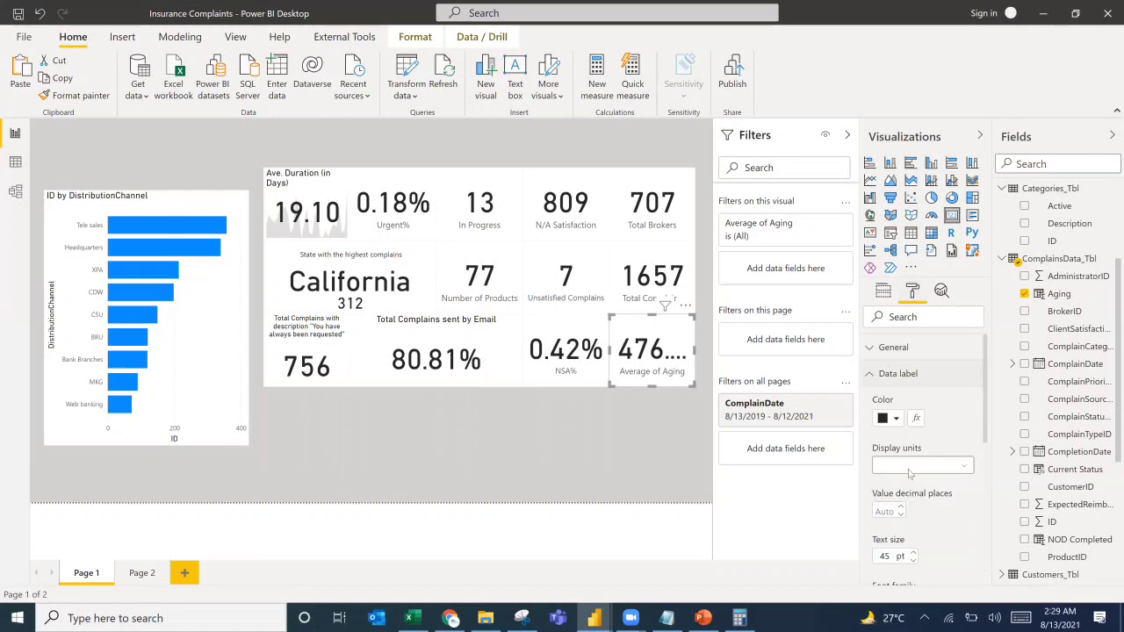
left_click_drag(889, 556, 875, 556)
type("35")
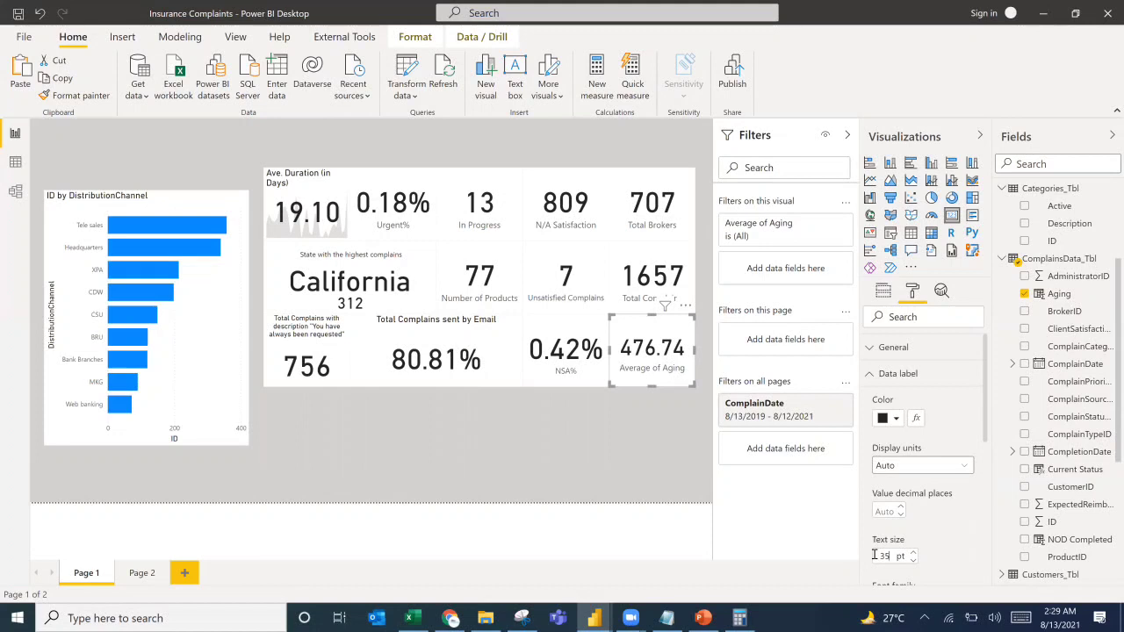
Align the ID by DistributionChannel bar chart's upper edge with the KPI cards and switch to the PowerPoint reference design.
left_click(541, 437)
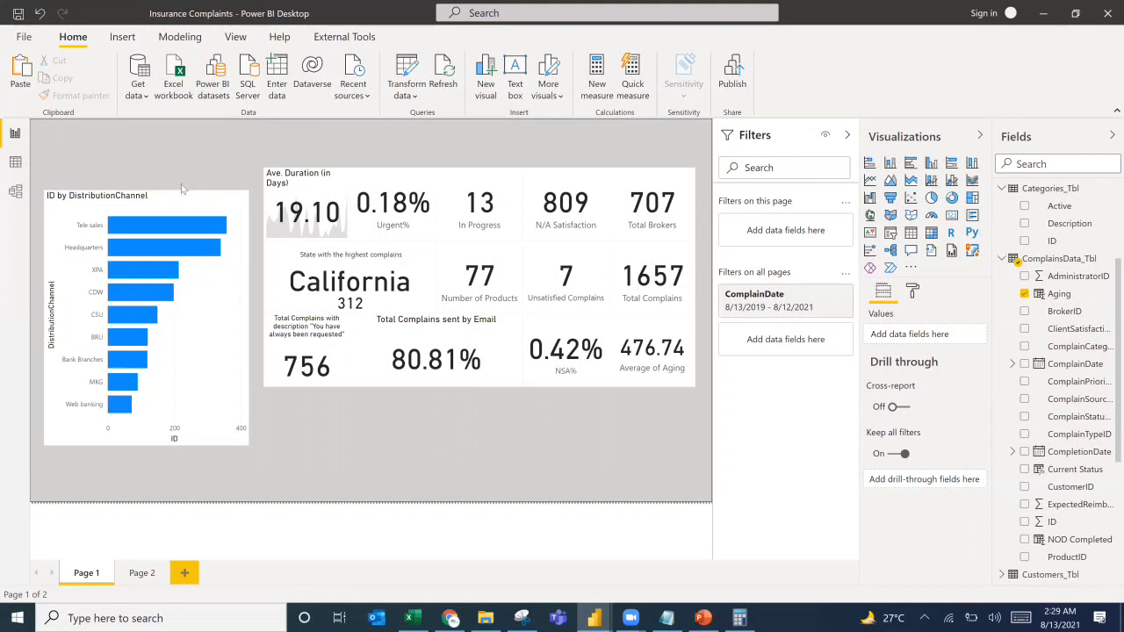
mouse_move(179, 202)
left_mouse_down()
mouse_move(181, 175)
mouse_move(175, 186)
left_mouse_up()
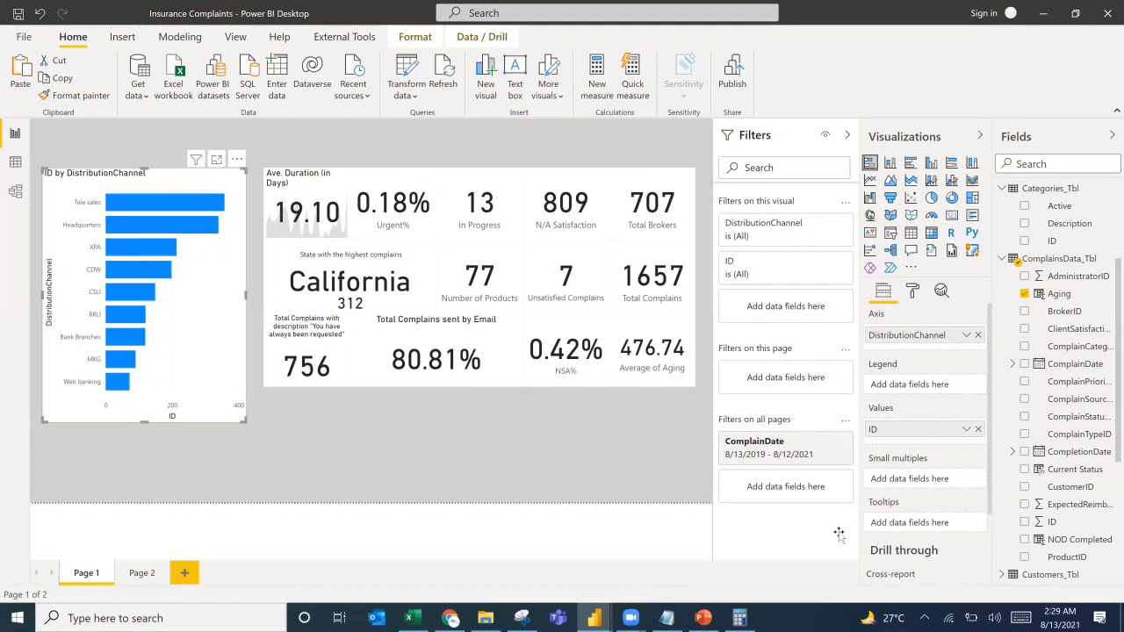
key("alt+Tab")
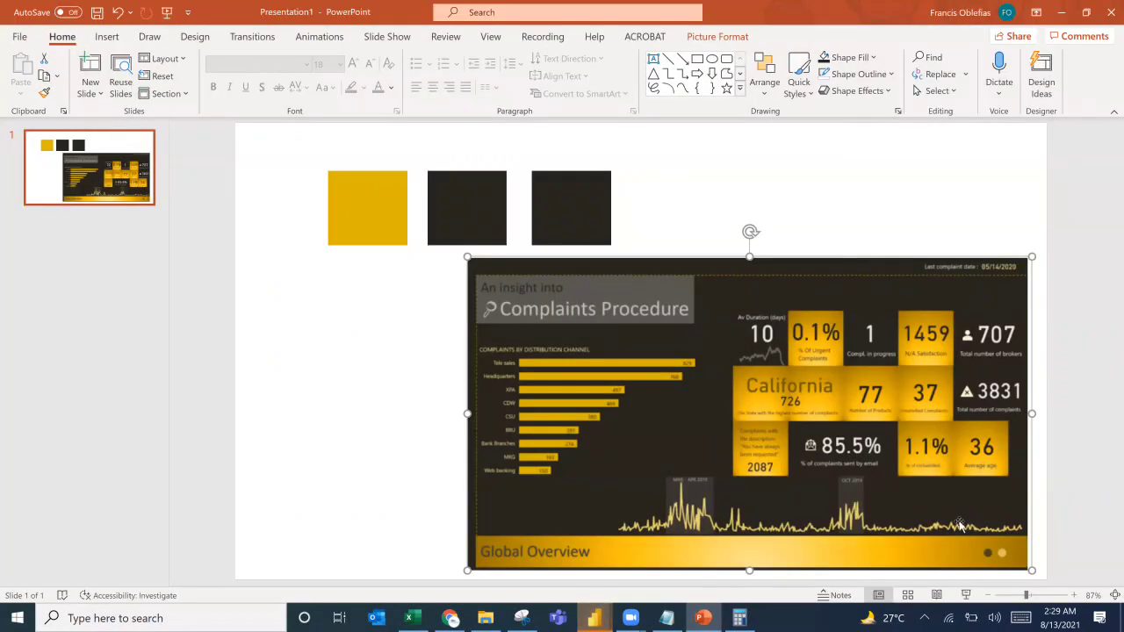
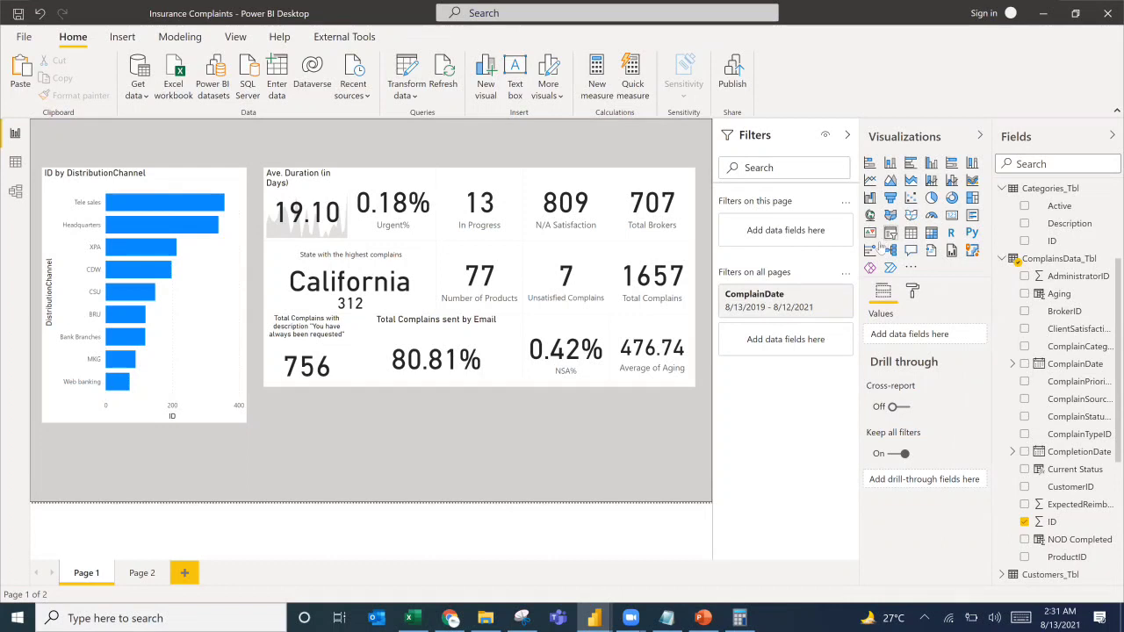
Add a line chart spanning the width beneath the KPI cards, plotting Total Complains by ComplainDate without the date hierarchy.
left_click(870, 183)
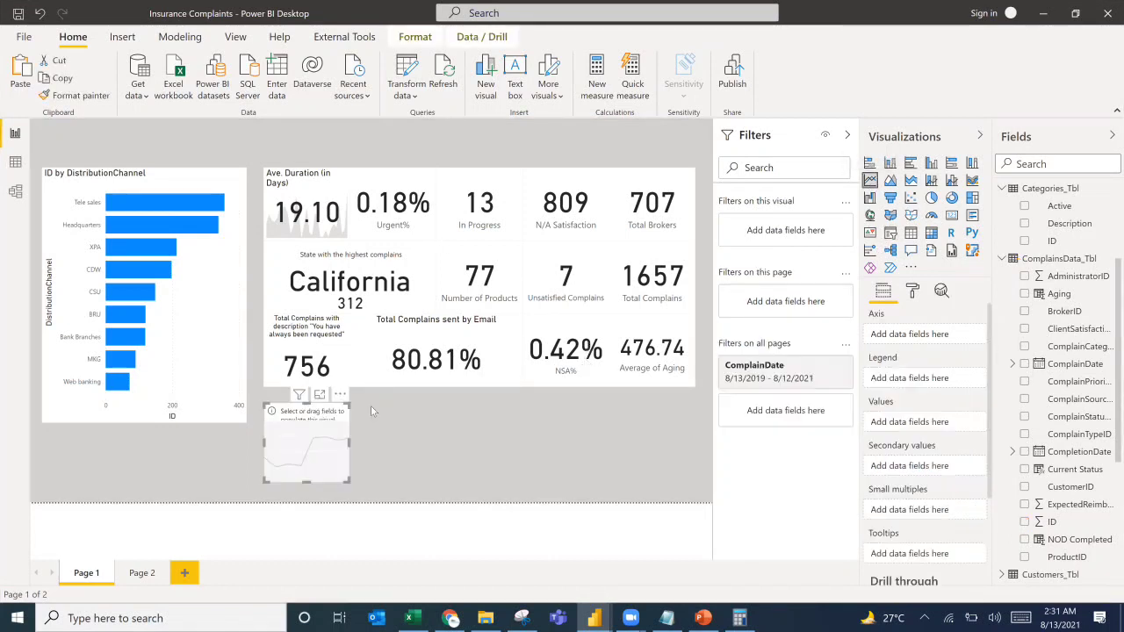
left_click_drag(348, 448, 697, 465)
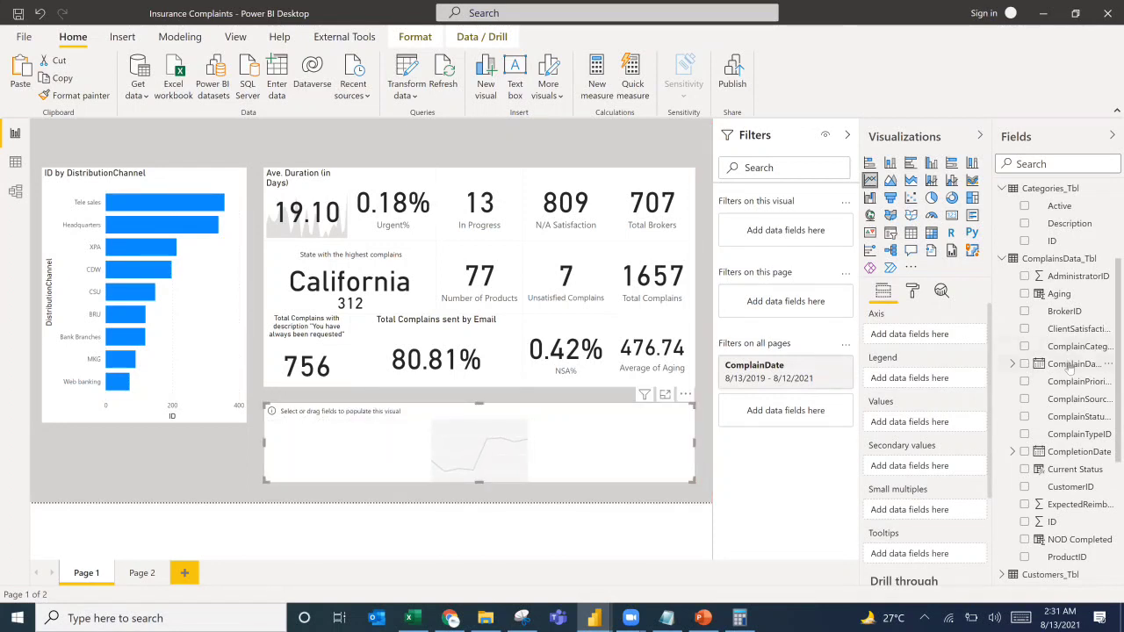
left_click_drag(1065, 369, 904, 335)
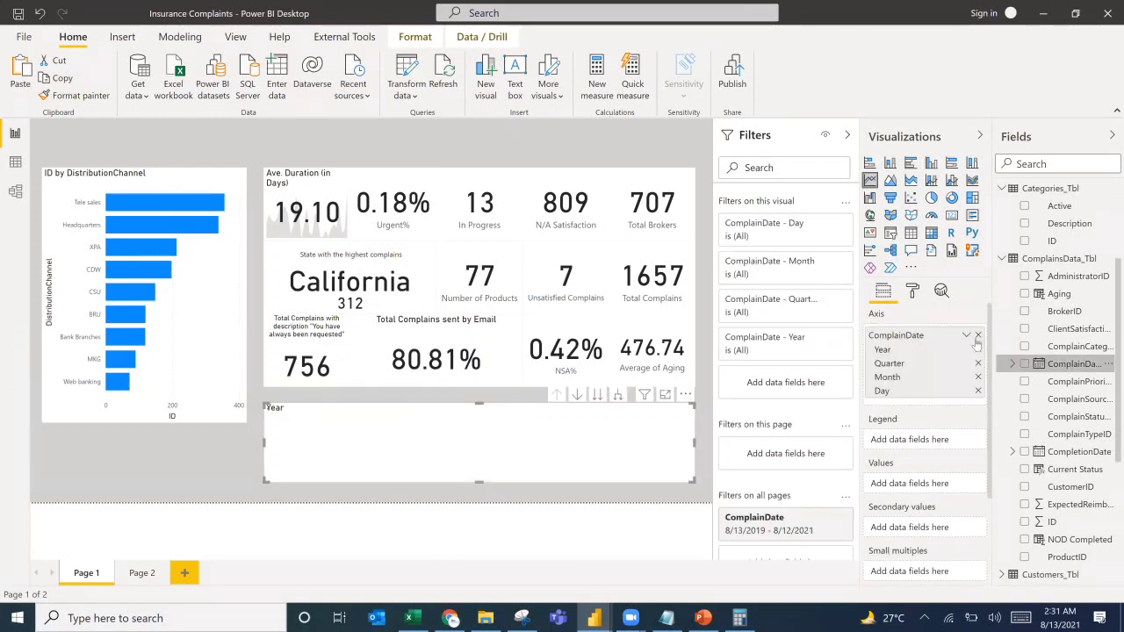
left_click(966, 336)
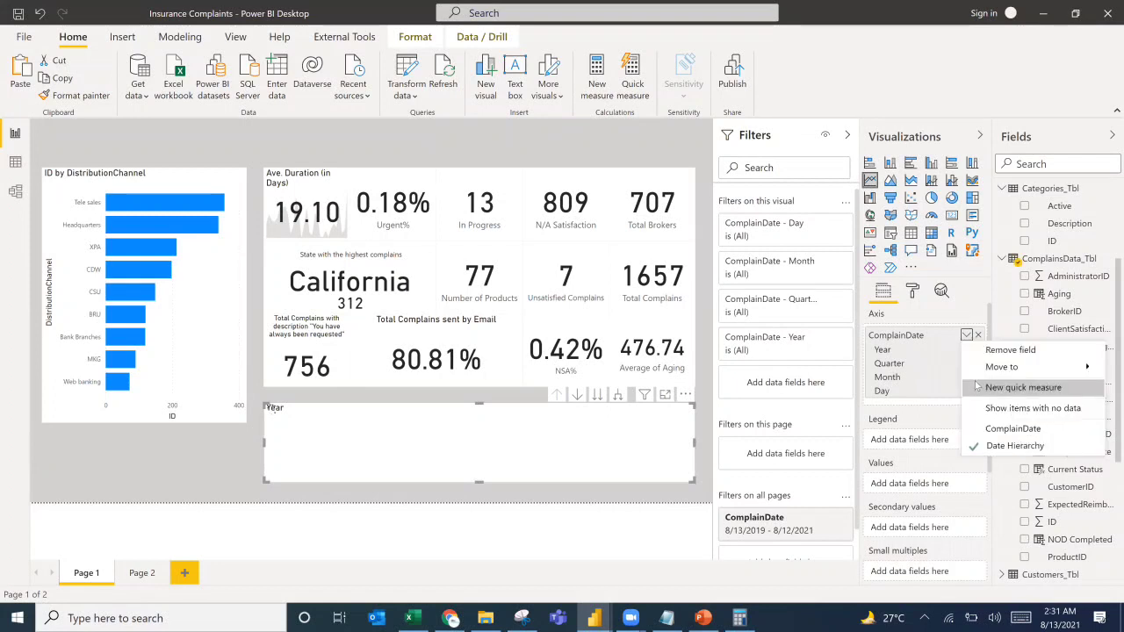
left_click(1002, 431)
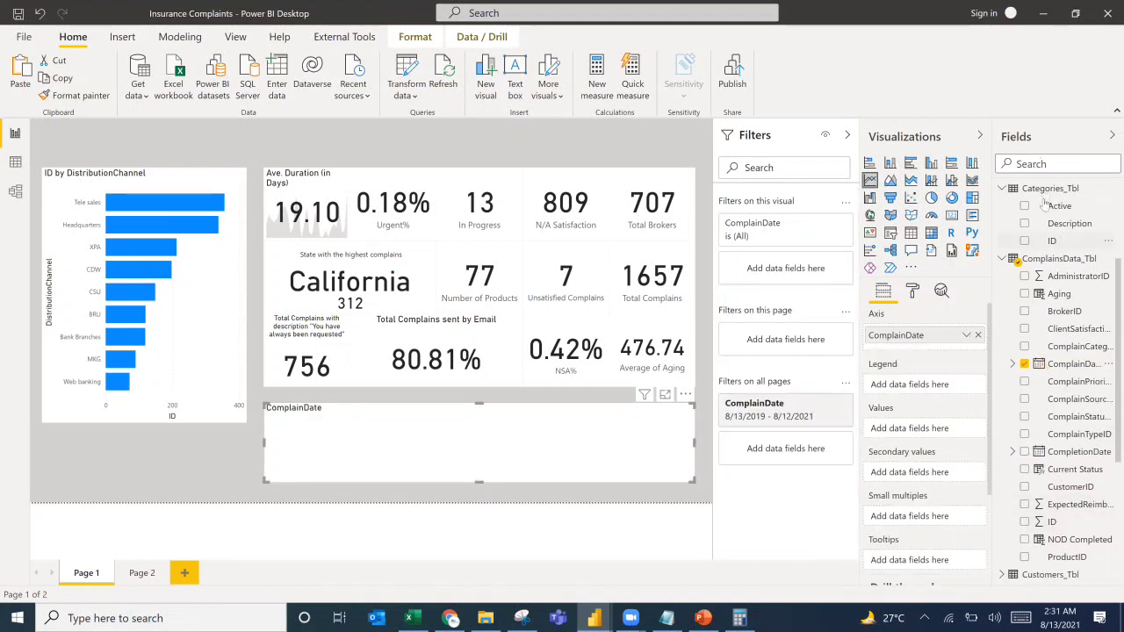
scroll(1045, 204, "up", 3)
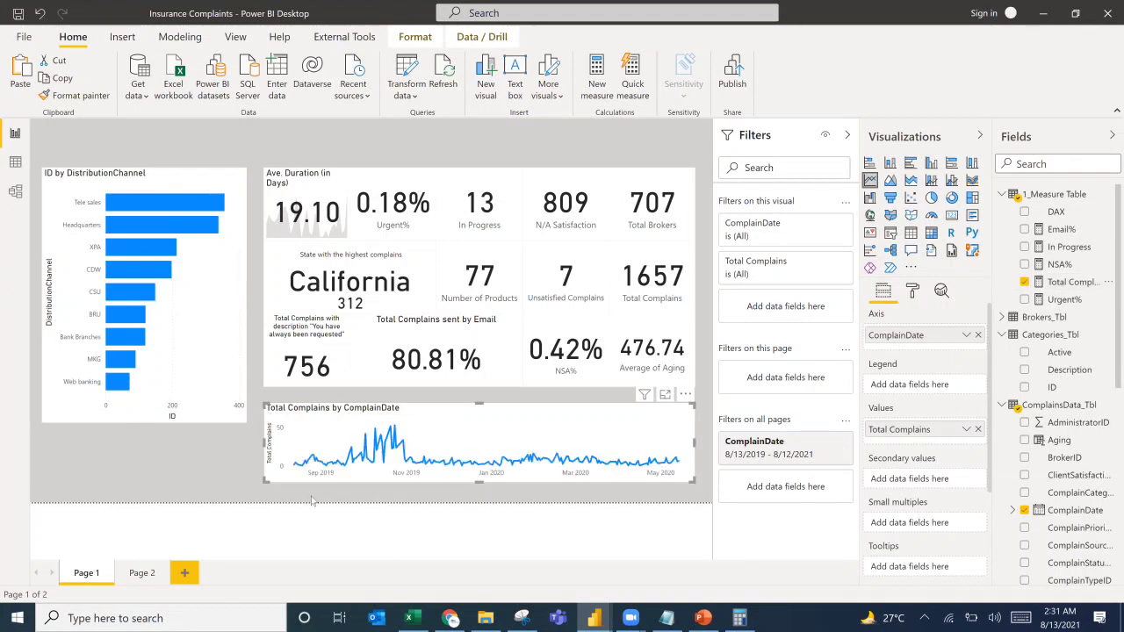
Shorten the DistributionChannel bar chart, aligning its lower edge with the KPI cards and lowering its upper edge.
left_click(113, 417)
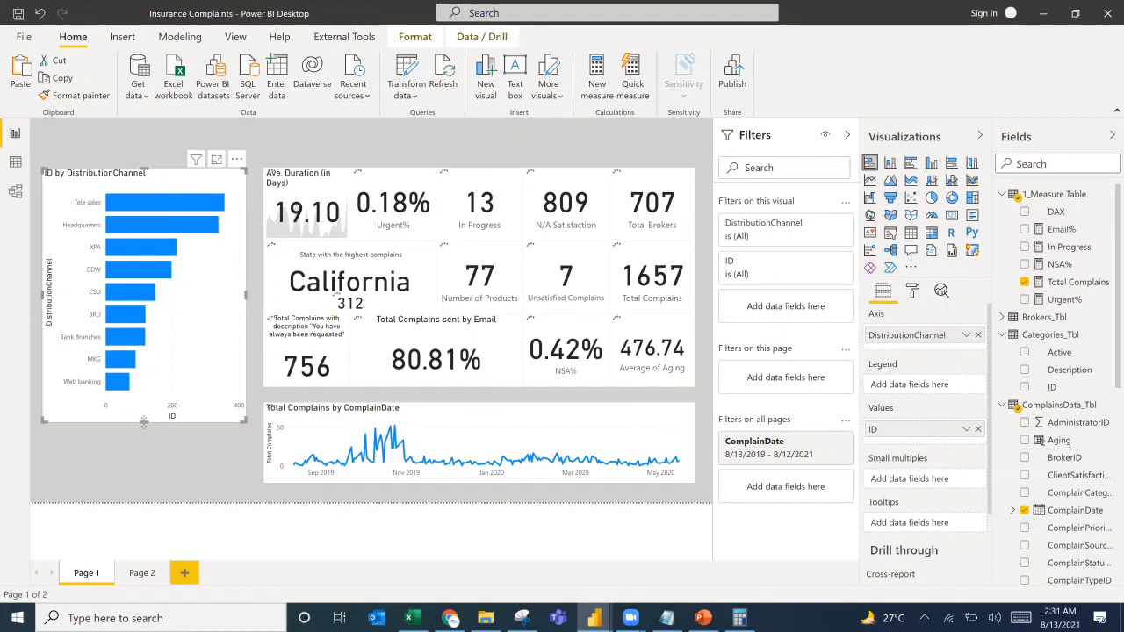
left_click_drag(149, 406, 151, 387)
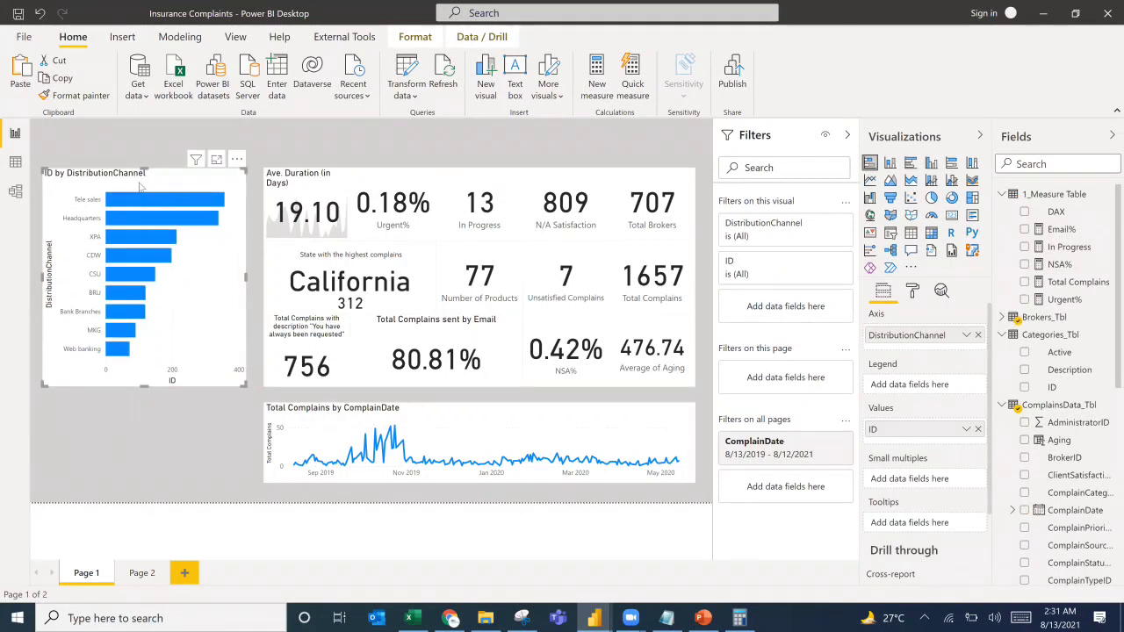
left_click_drag(140, 168, 140, 209)
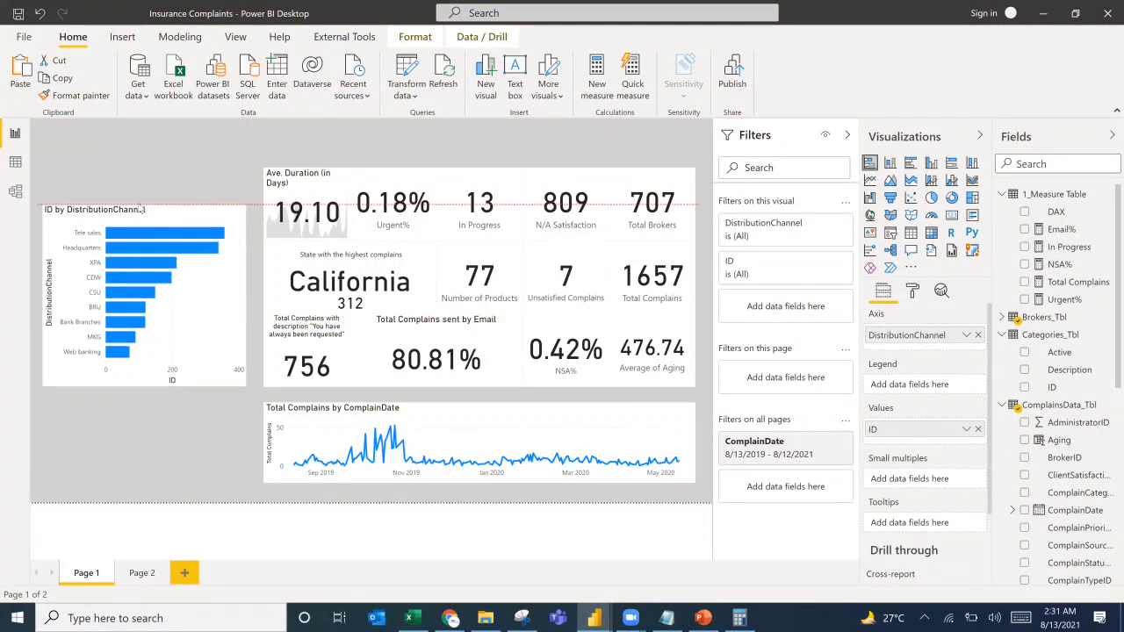
Widen the Total Complains line chart leftward beneath the middle of the bar chart and shift it slightly down.
left_click(264, 446)
left_click_drag(262, 444, 140, 444)
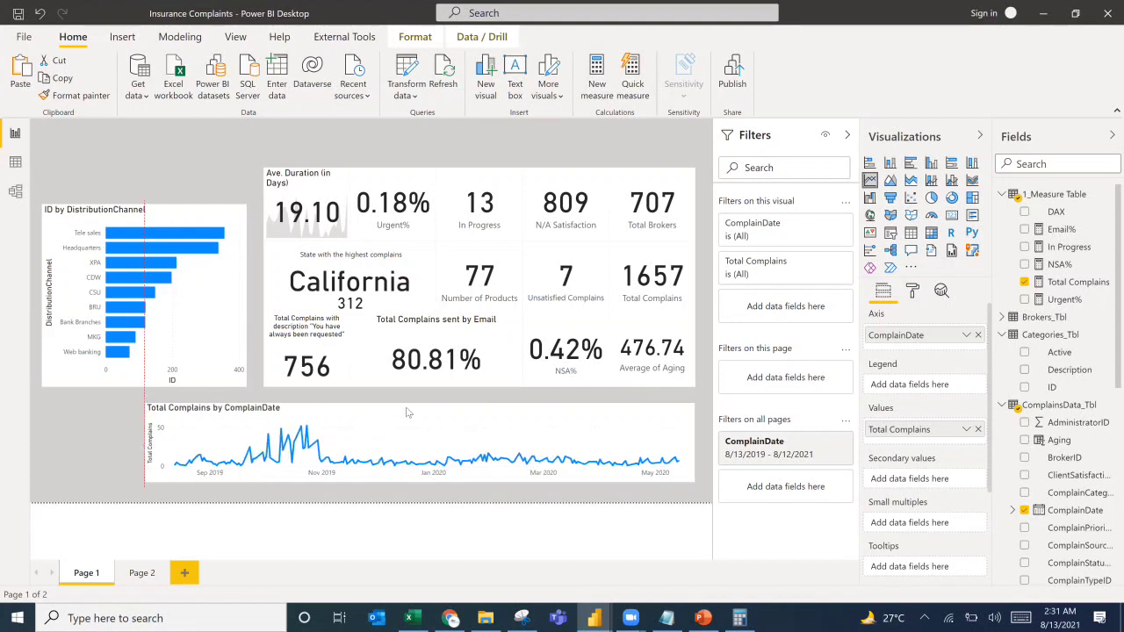
left_click_drag(407, 419, 407, 425)
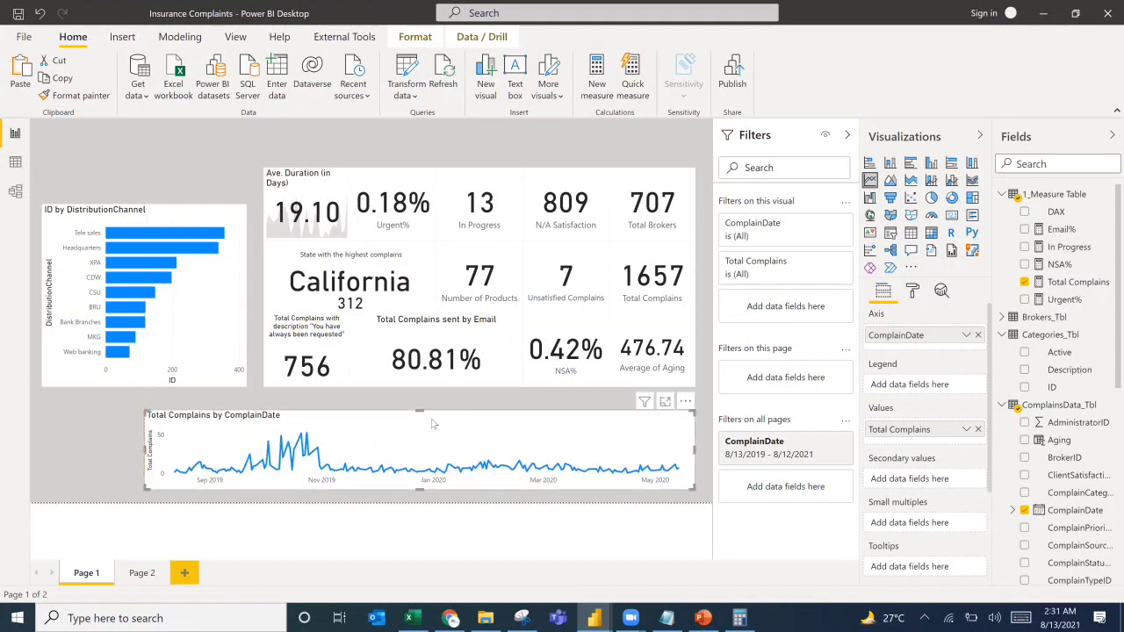
Turn off the line chart's X axis and Y axis, including the Y axis title.
left_click(913, 290)
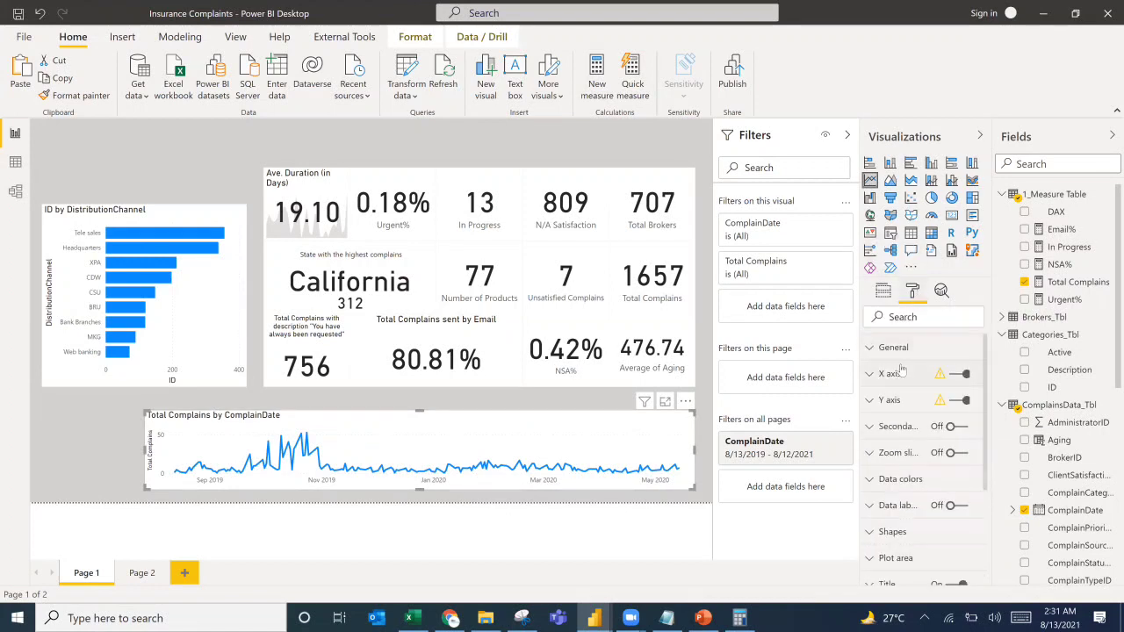
left_click(964, 375)
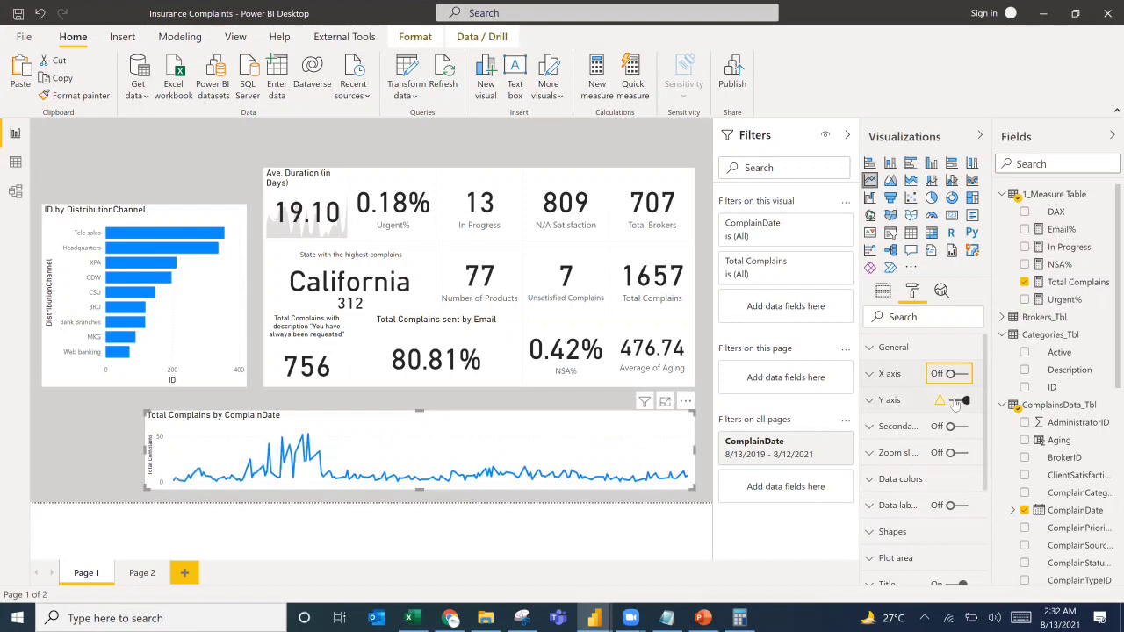
left_click(959, 400)
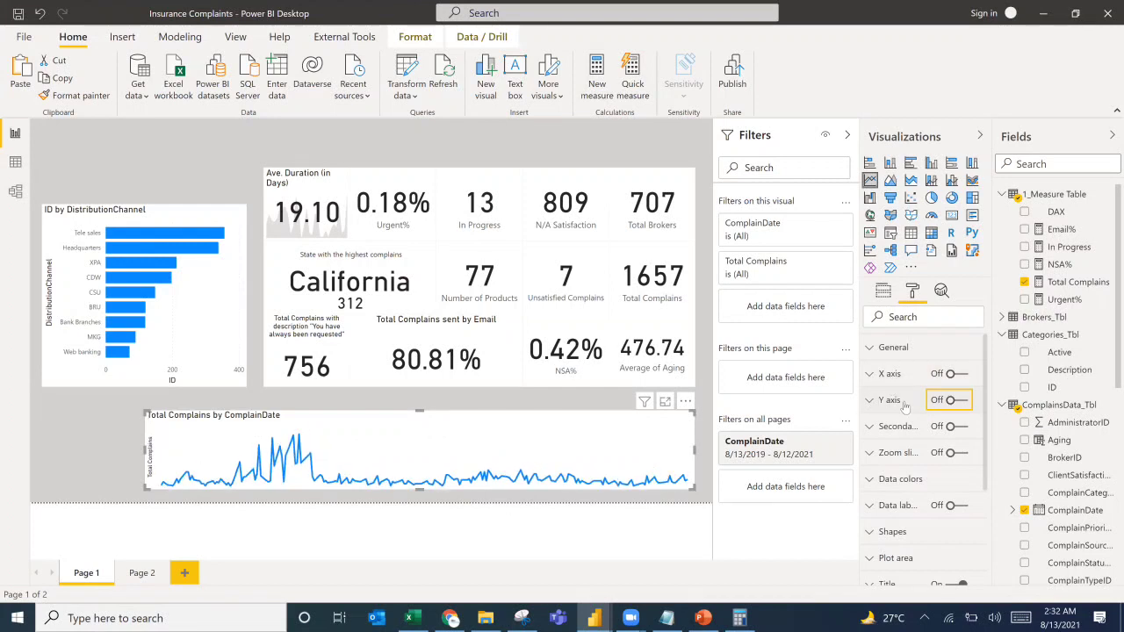
left_click(868, 401)
scroll(904, 497, "down", 5)
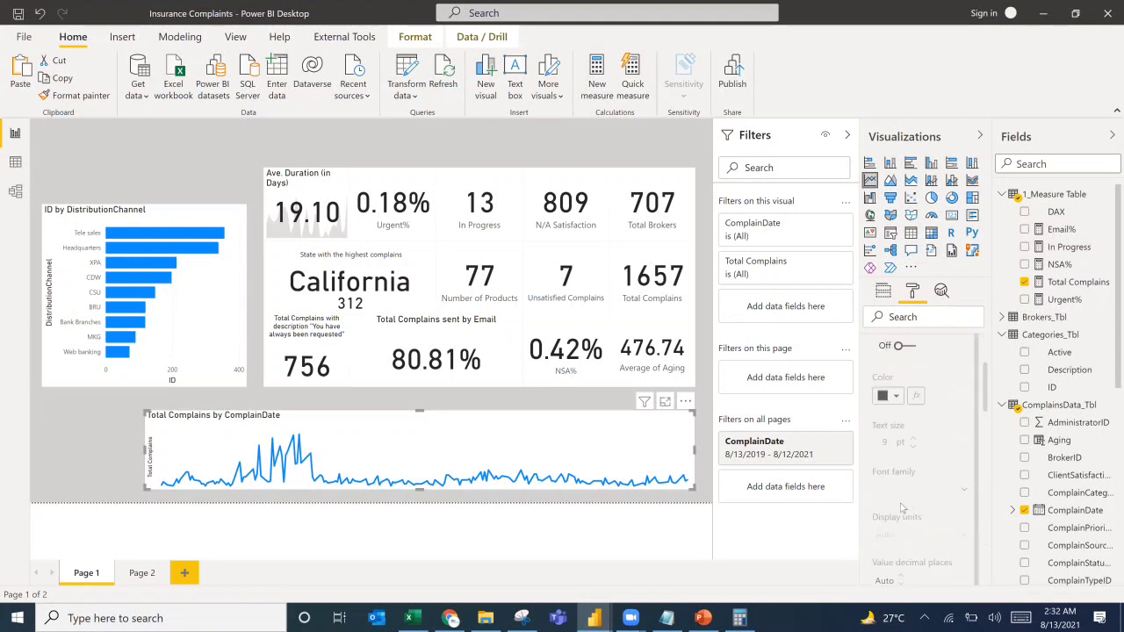
left_click(900, 487)
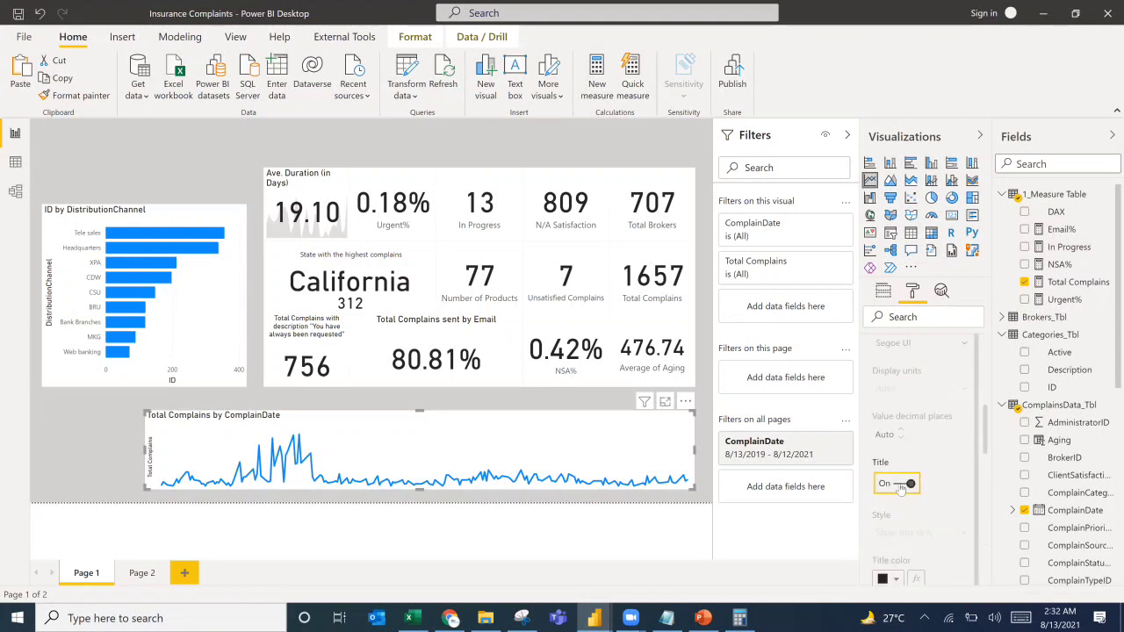
left_click(899, 486)
scroll(911, 489, "down", 3)
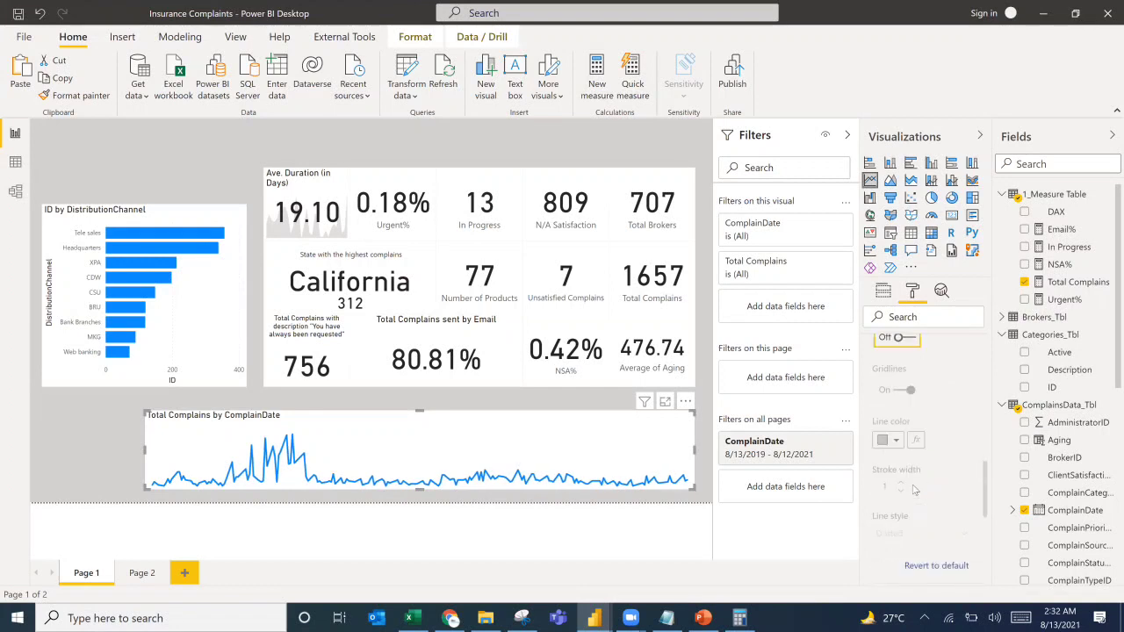
Turn off the line chart's title and background.
scroll(913, 489, "down", 5)
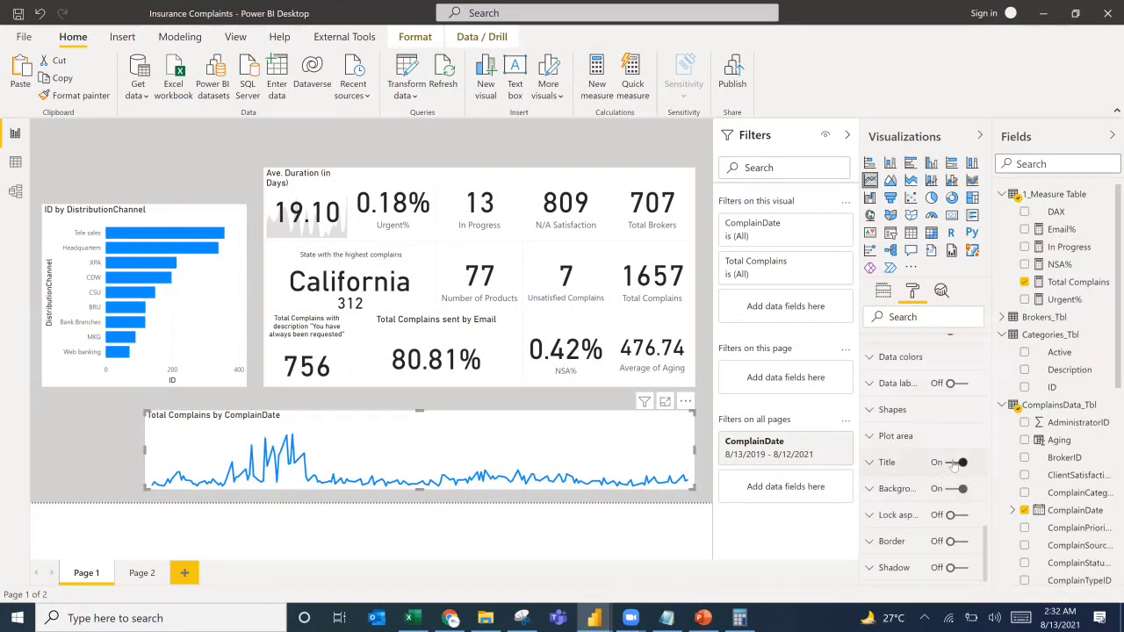
left_click(955, 462)
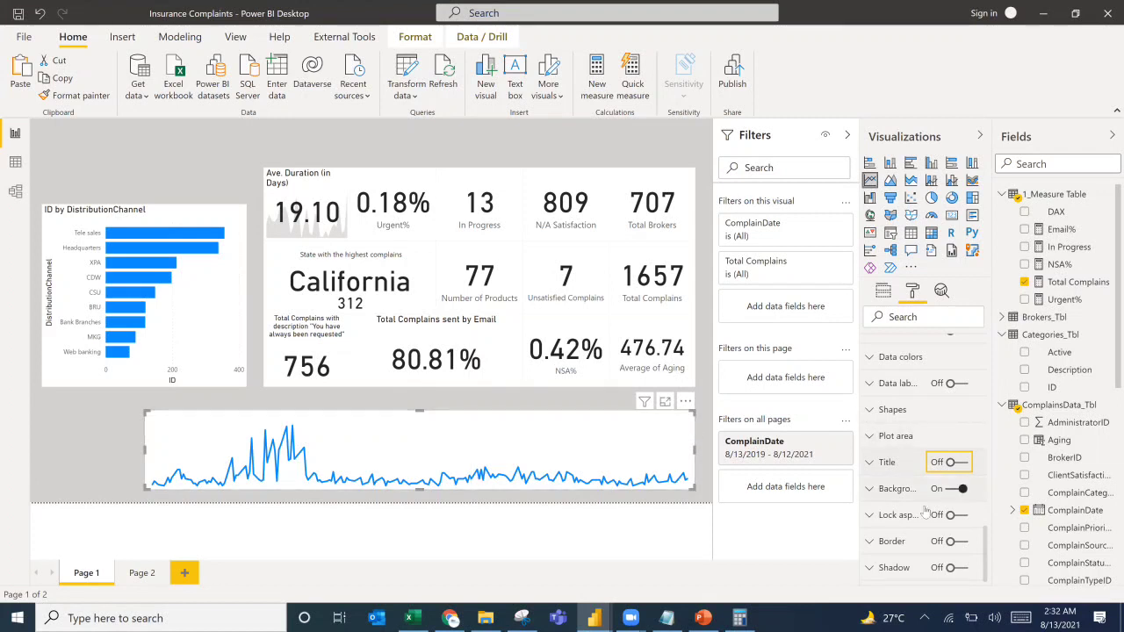
left_click(955, 489)
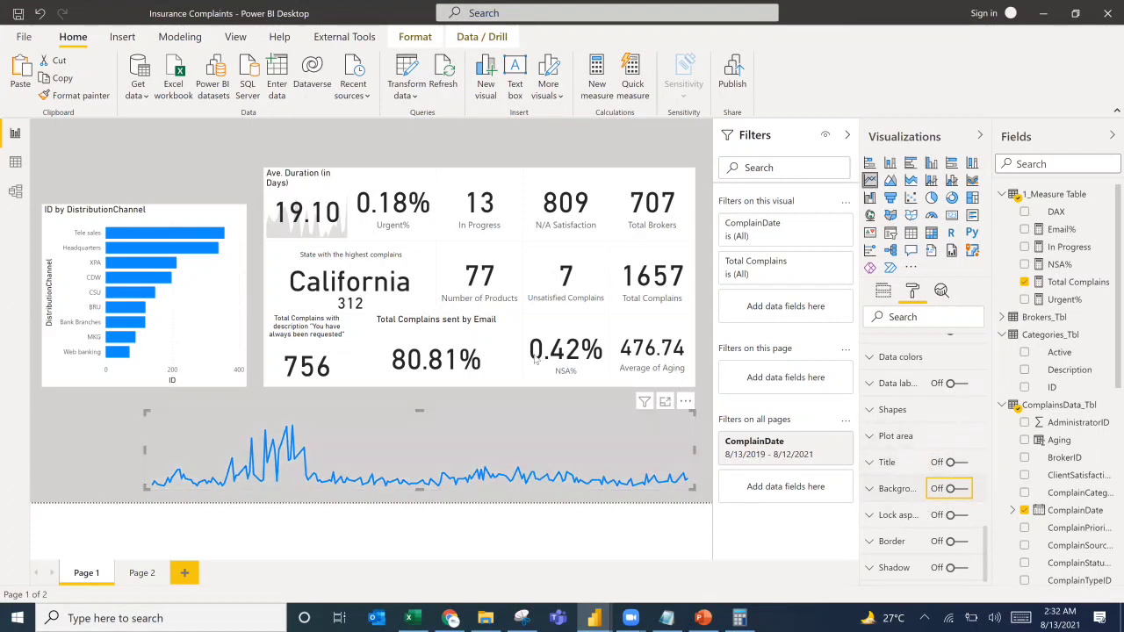
Insert a rectangle shape and resize it to cover the line chart's cluster of high peaks.
left_click(242, 176)
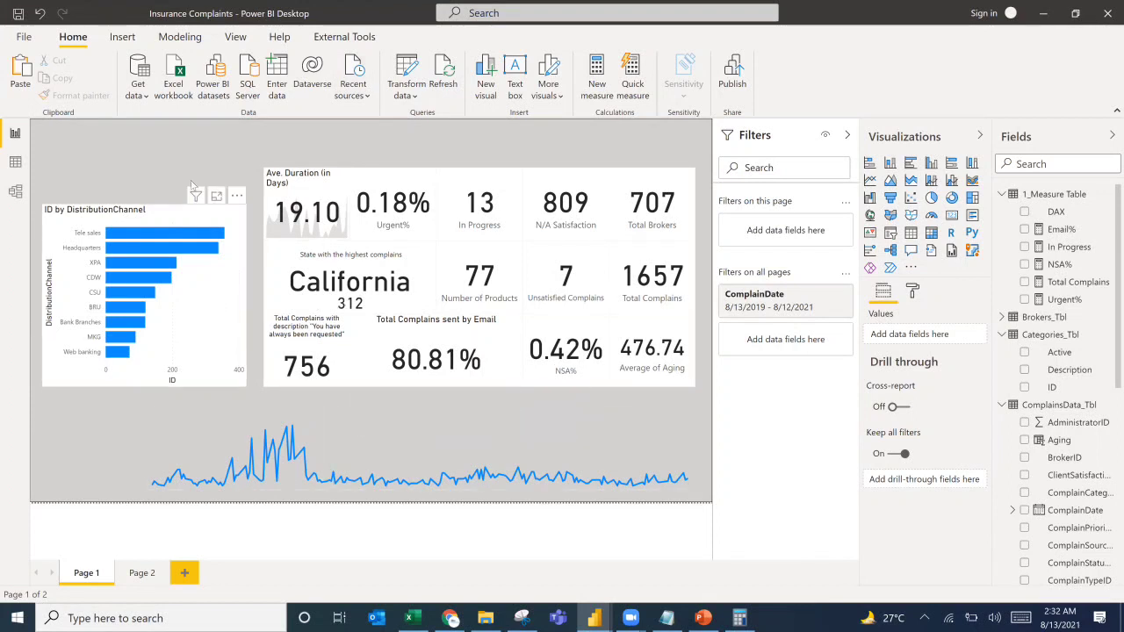
left_click(123, 38)
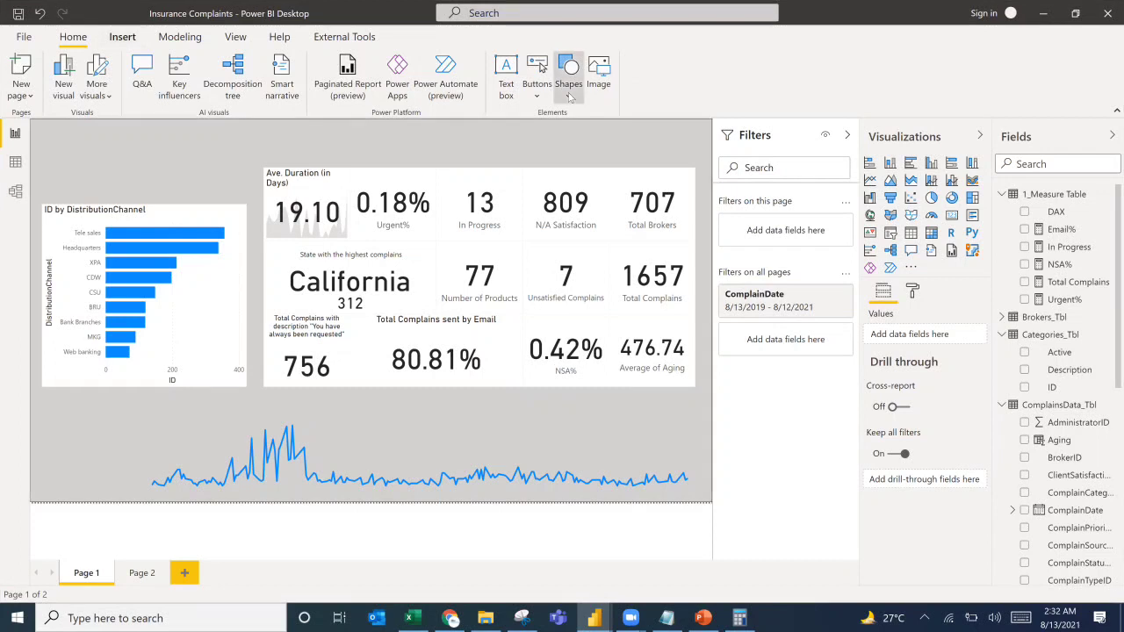
left_click(569, 93)
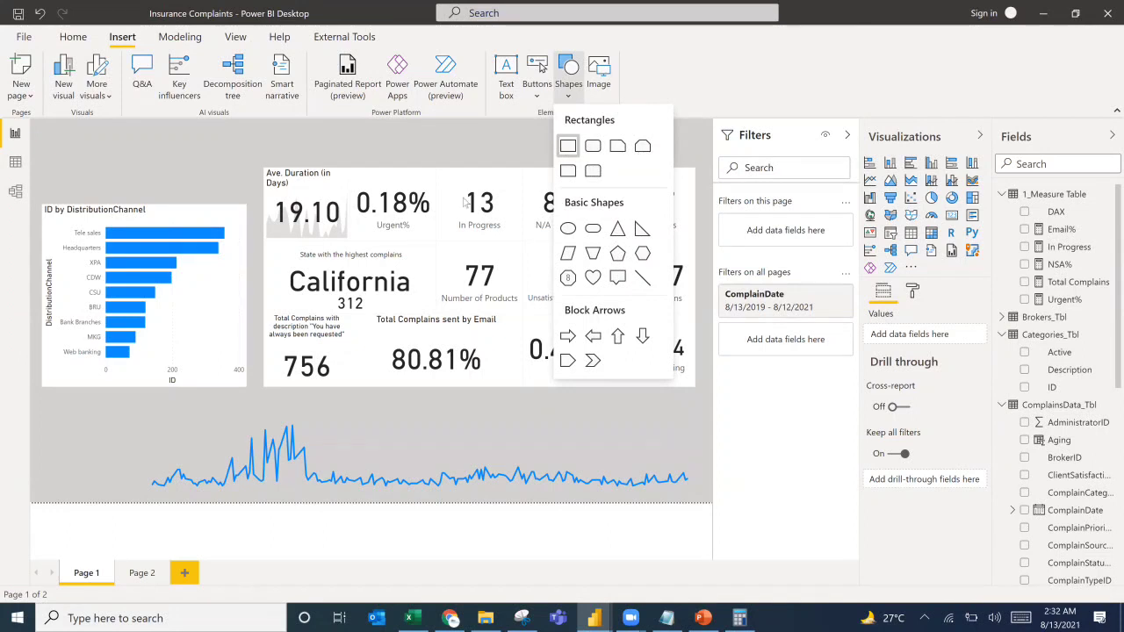
left_click(567, 144)
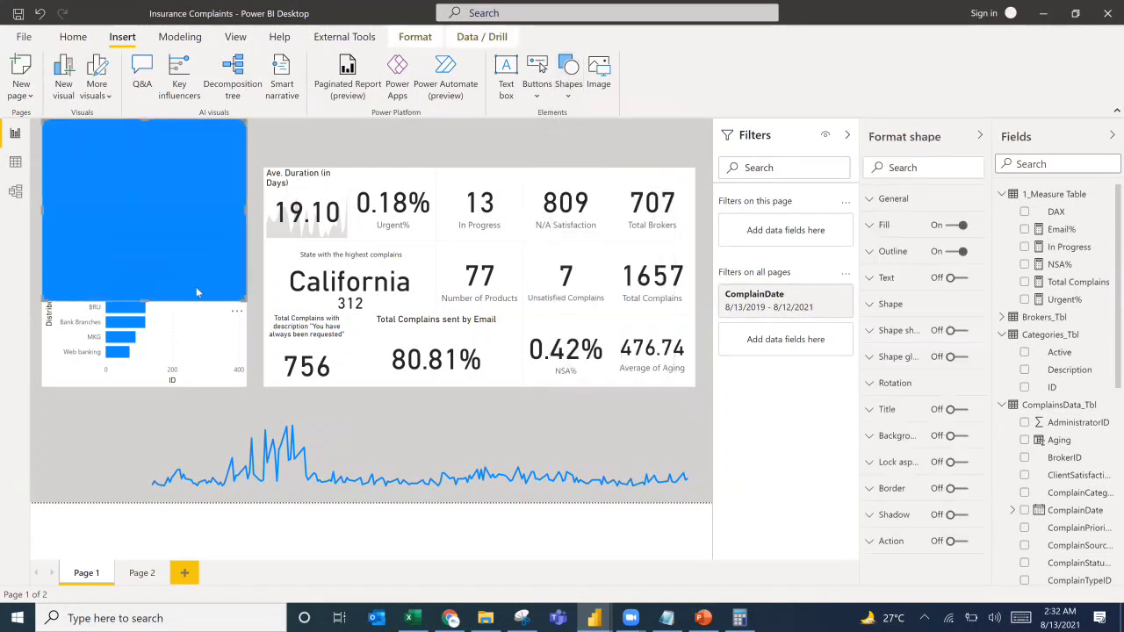
left_click_drag(197, 292, 306, 377)
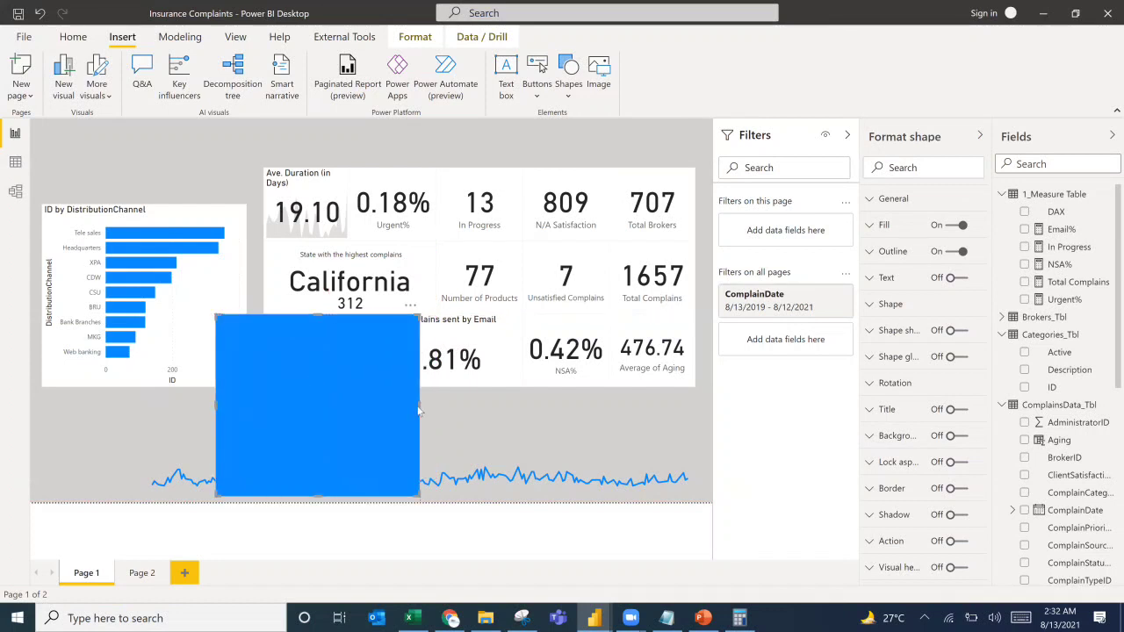
left_click_drag(418, 408, 314, 410)
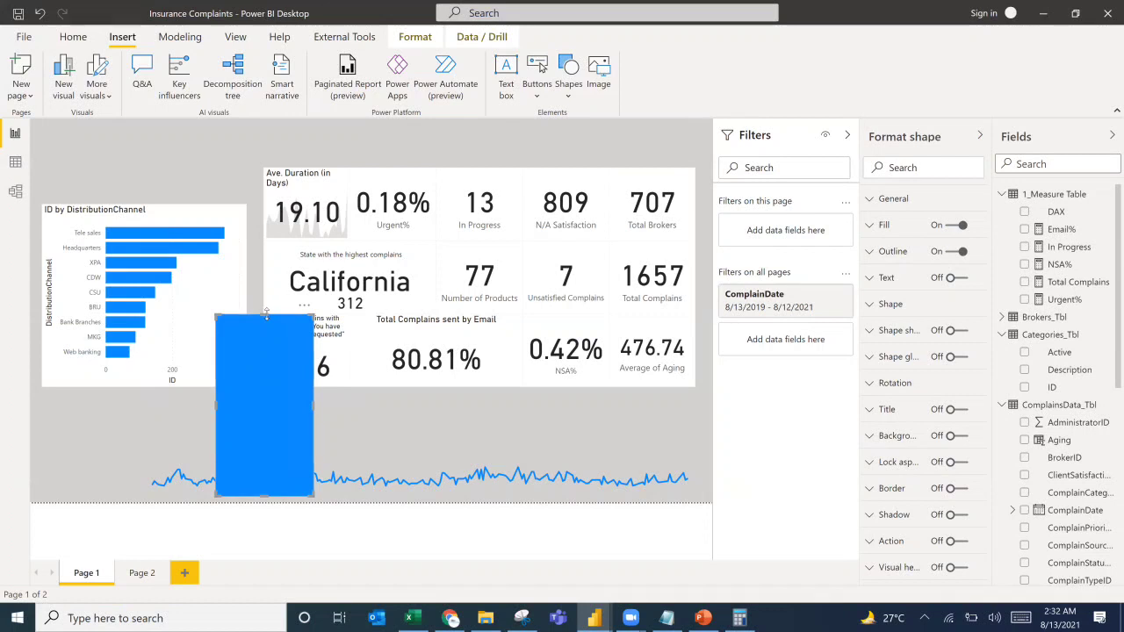
left_click_drag(264, 314, 264, 322)
mouse_move(267, 390)
left_mouse_down()
mouse_move(262, 438)
mouse_move(266, 412)
left_mouse_up()
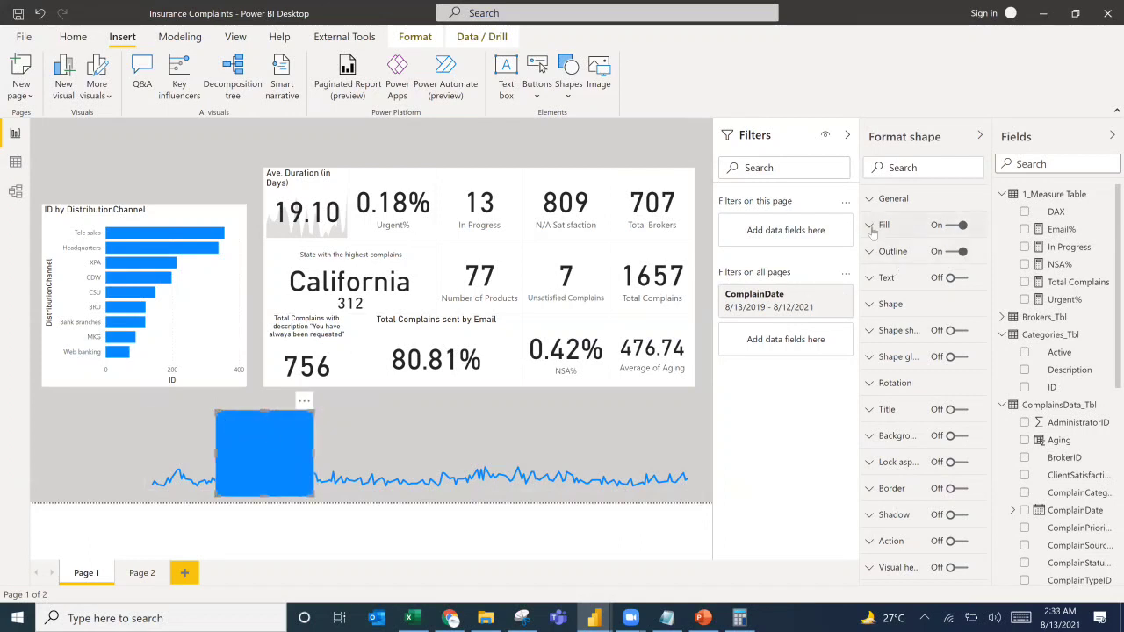
Format the rectangle with no outline and 63% fill transparency, and shift it slightly right over the line chart's peaks.
left_click(950, 255)
left_click(950, 253)
left_click(871, 227)
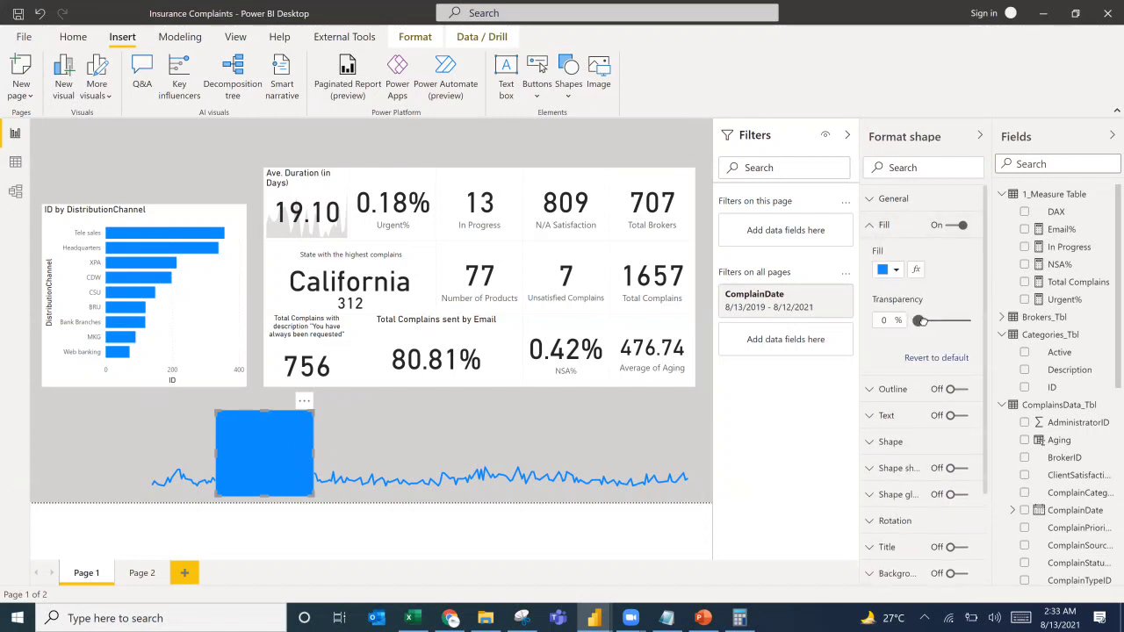
left_click_drag(920, 321, 950, 322)
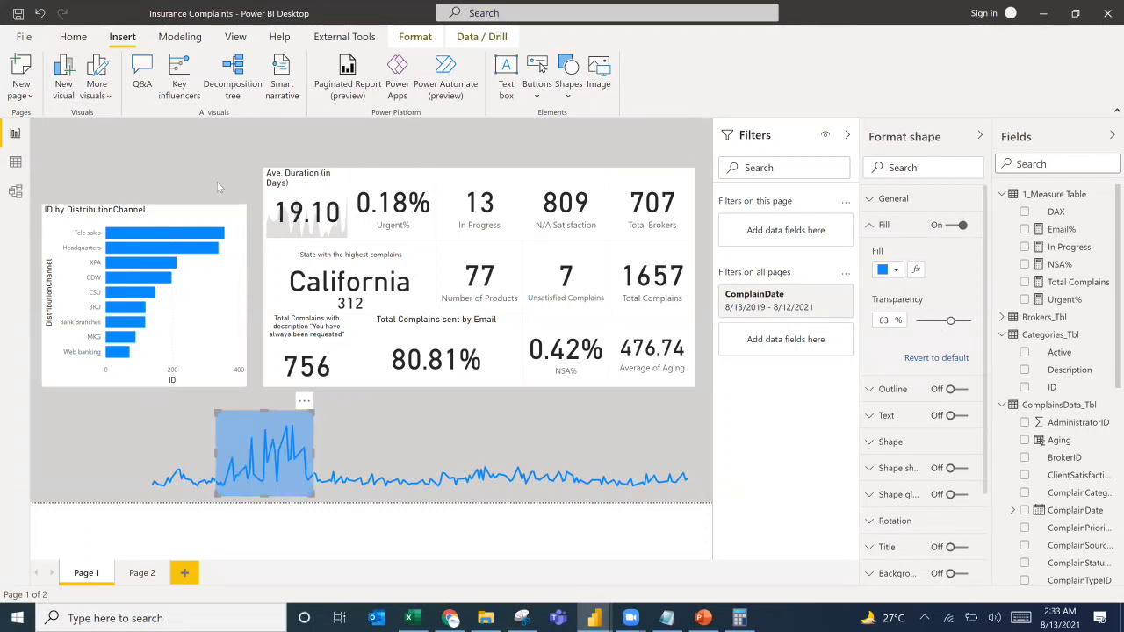
left_click(406, 444)
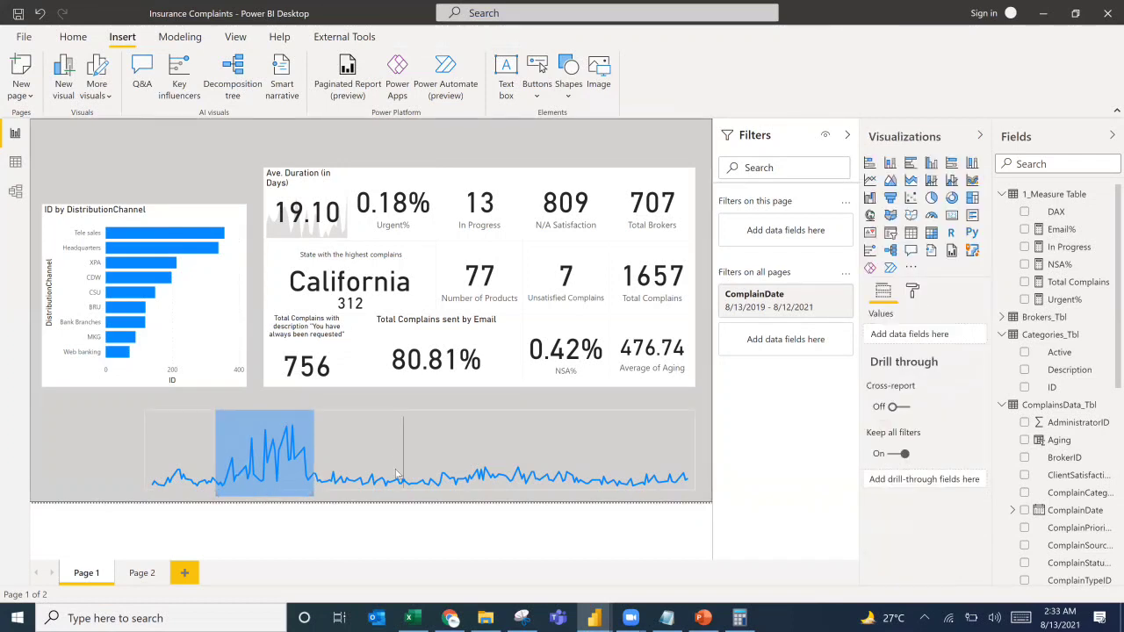
left_click(287, 475)
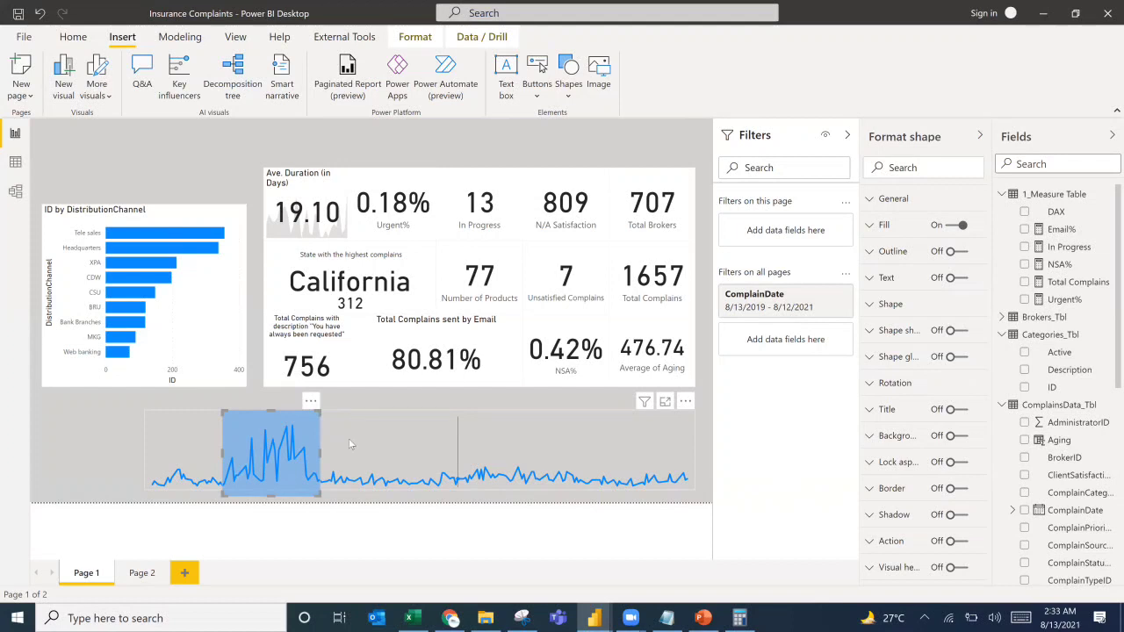
Shorten the highlight rectangle so its lower edge lines up with the bottom of the line chart.
left_click(272, 500)
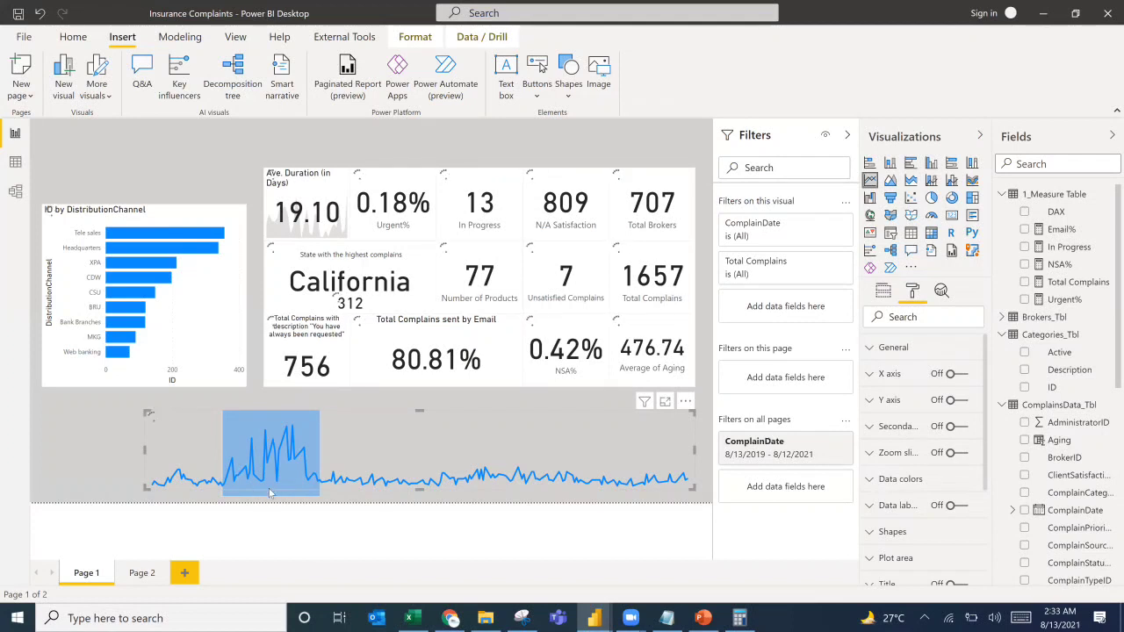
left_click(270, 492)
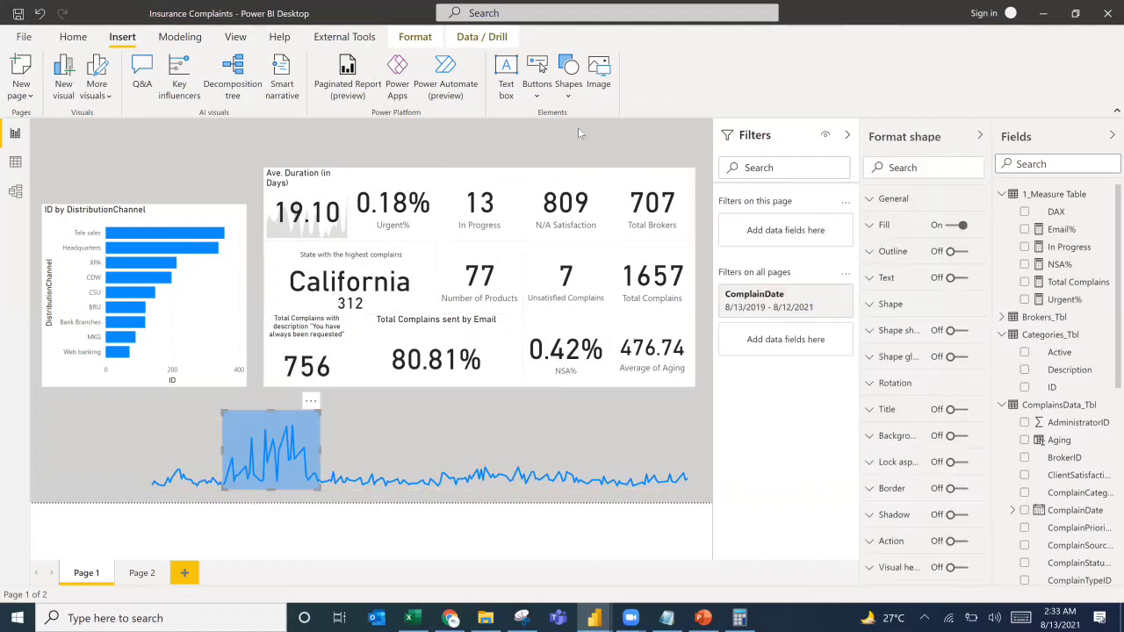
left_click(517, 160)
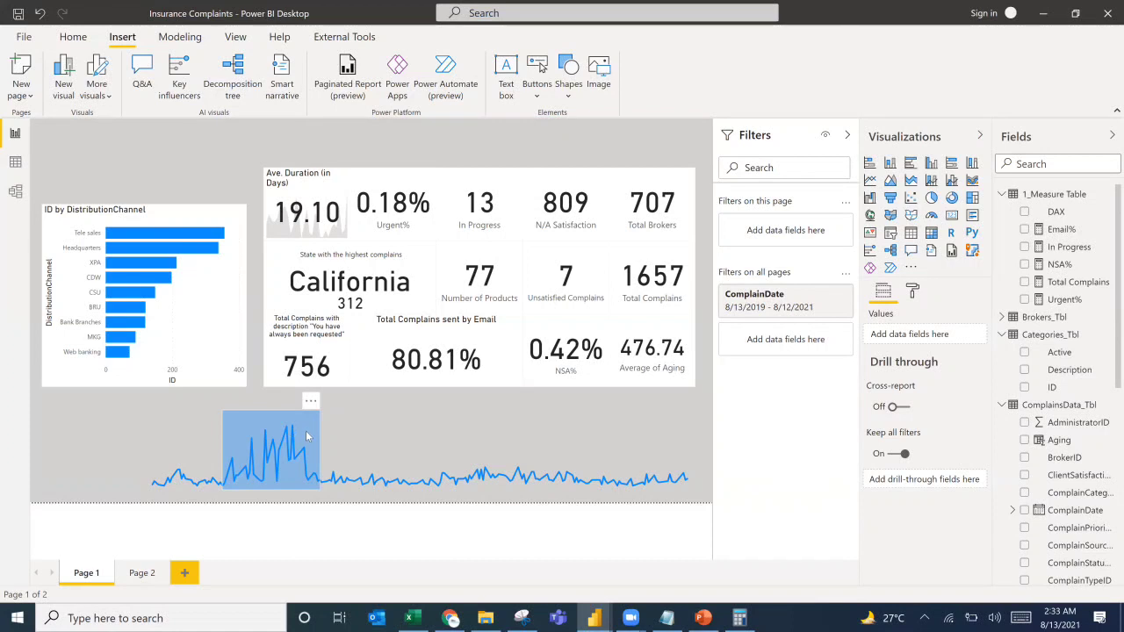
Check the dates where the line chart's high peaks start and end, and reposition and narrow the highlight rectangle to span exactly those peaks.
left_click_drag(306, 435, 364, 436)
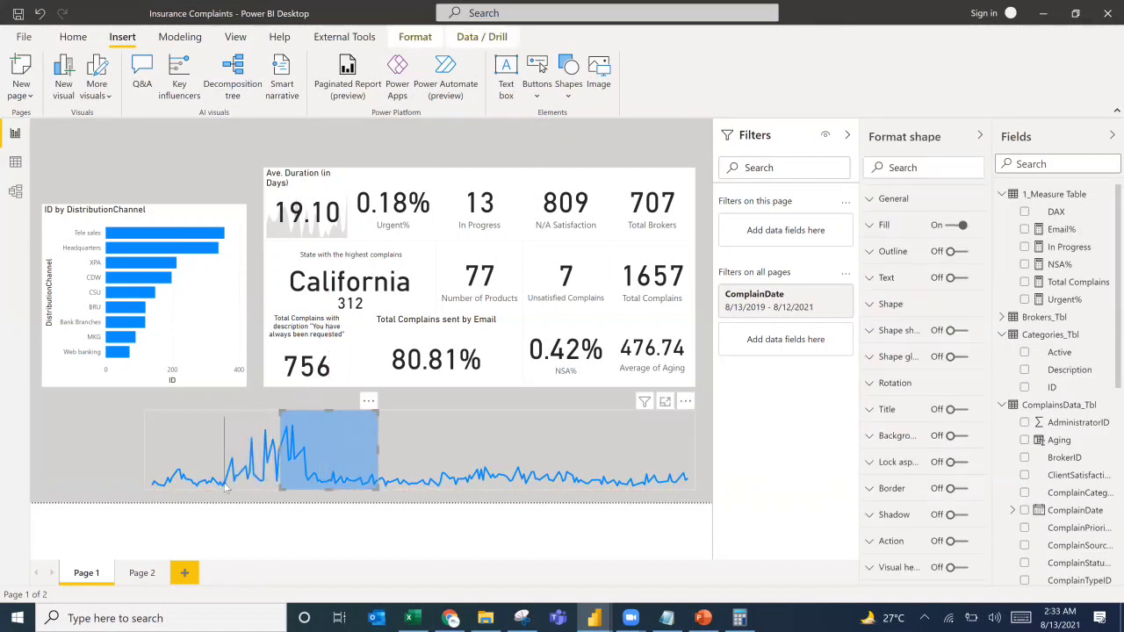
mouse_move(225, 488)
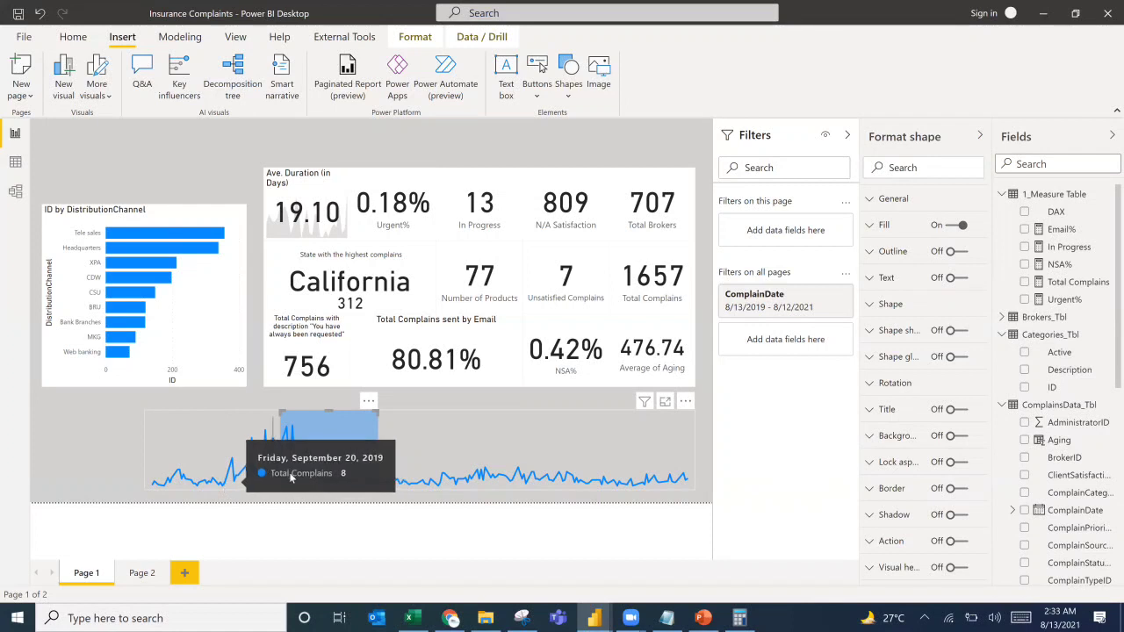
left_click_drag(343, 421, 235, 427)
mouse_move(316, 485)
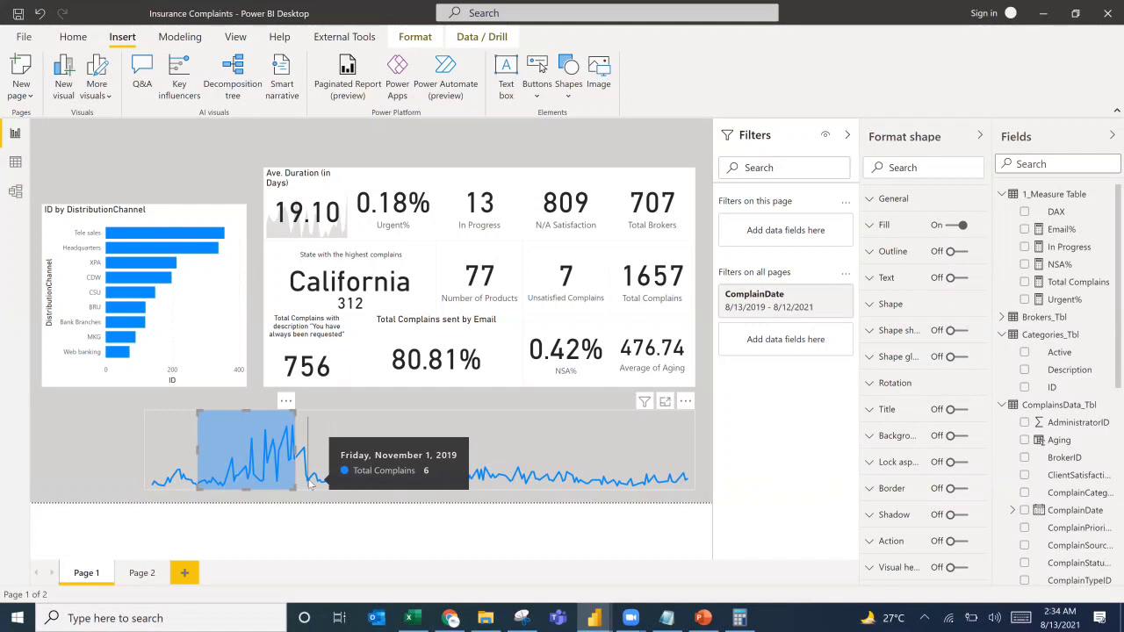
left_click_drag(268, 473, 281, 473)
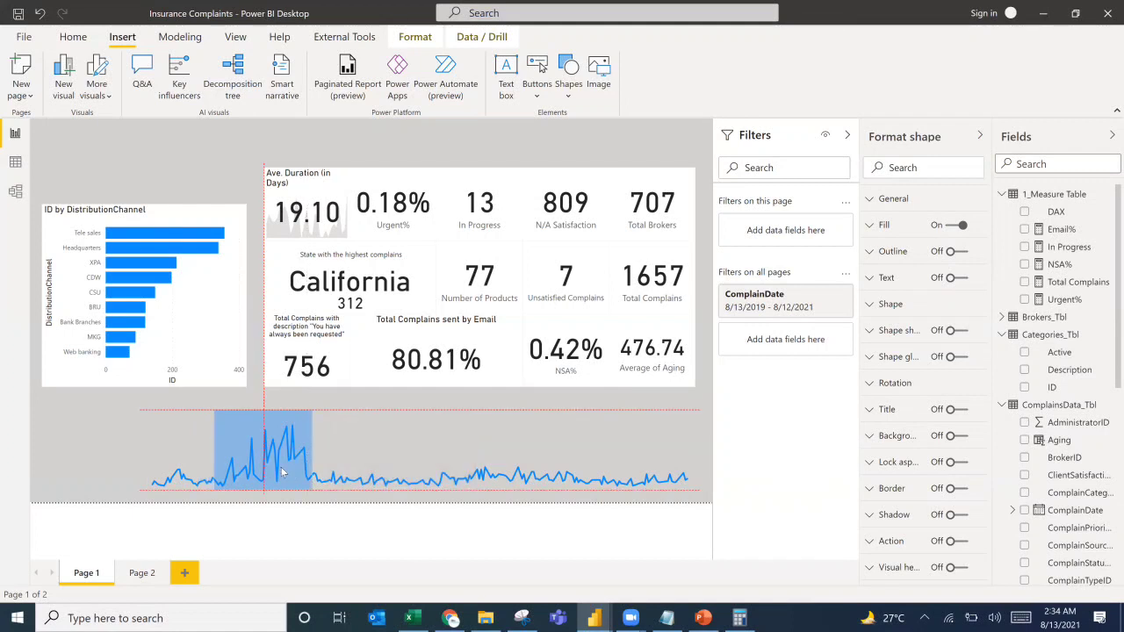
left_click_drag(239, 456, 222, 454)
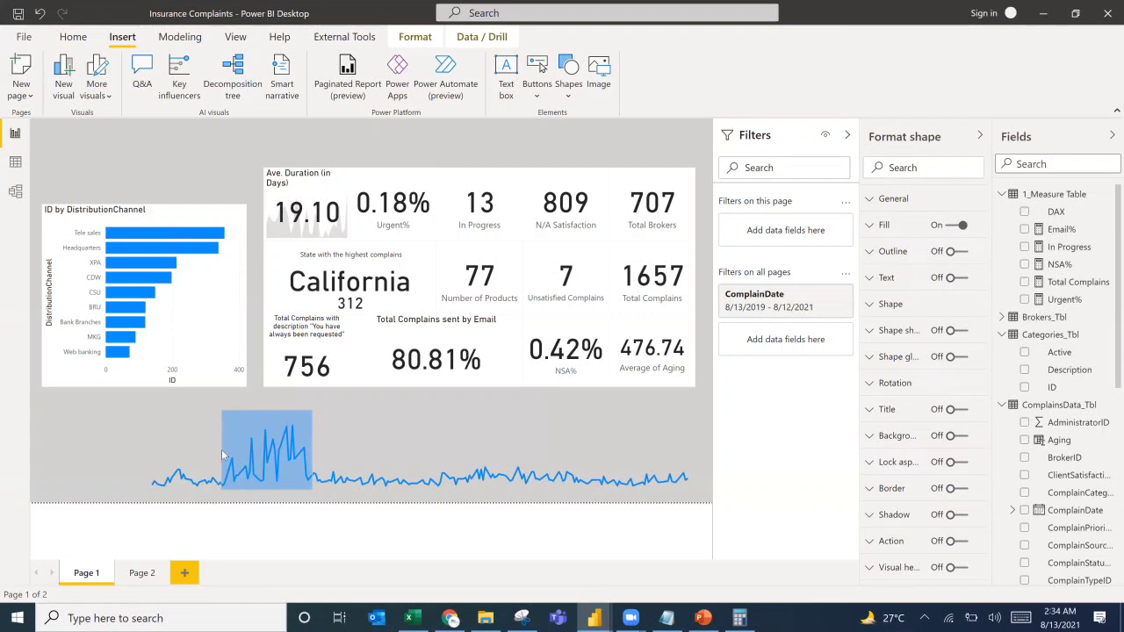
left_click(267, 462)
left_click_drag(310, 452, 308, 452)
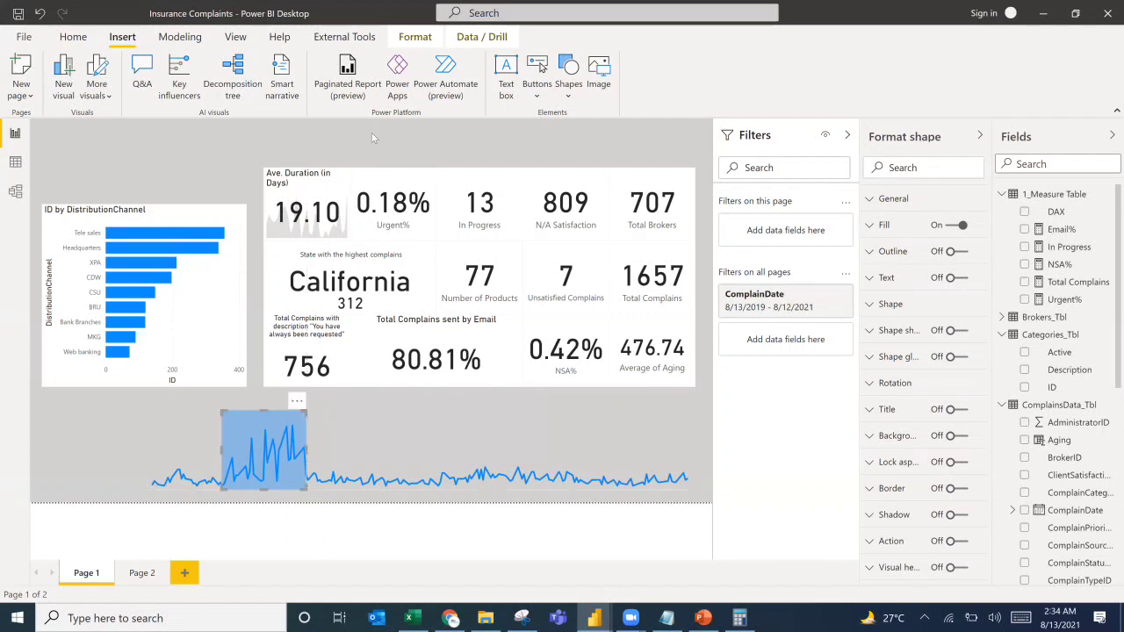
Add a small text box reading "Sept - Oct. 2019" at the top of the highlight rectangle, with its background turned off.
left_click(505, 75)
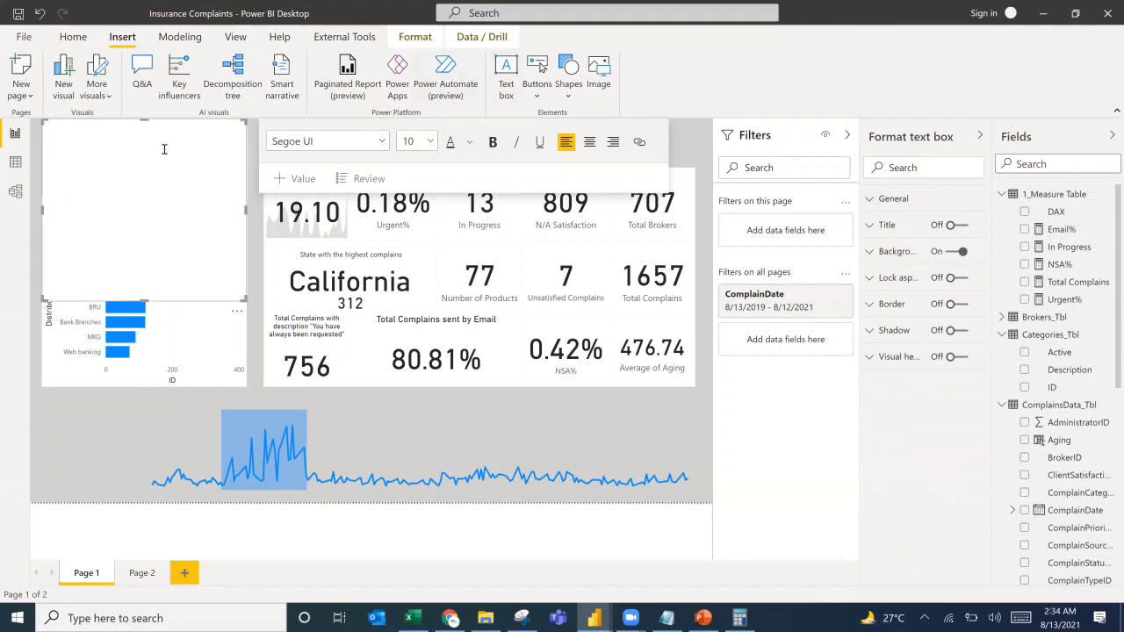
type("Sept - Oct. 2019")
left_click_drag(240, 296, 115, 143)
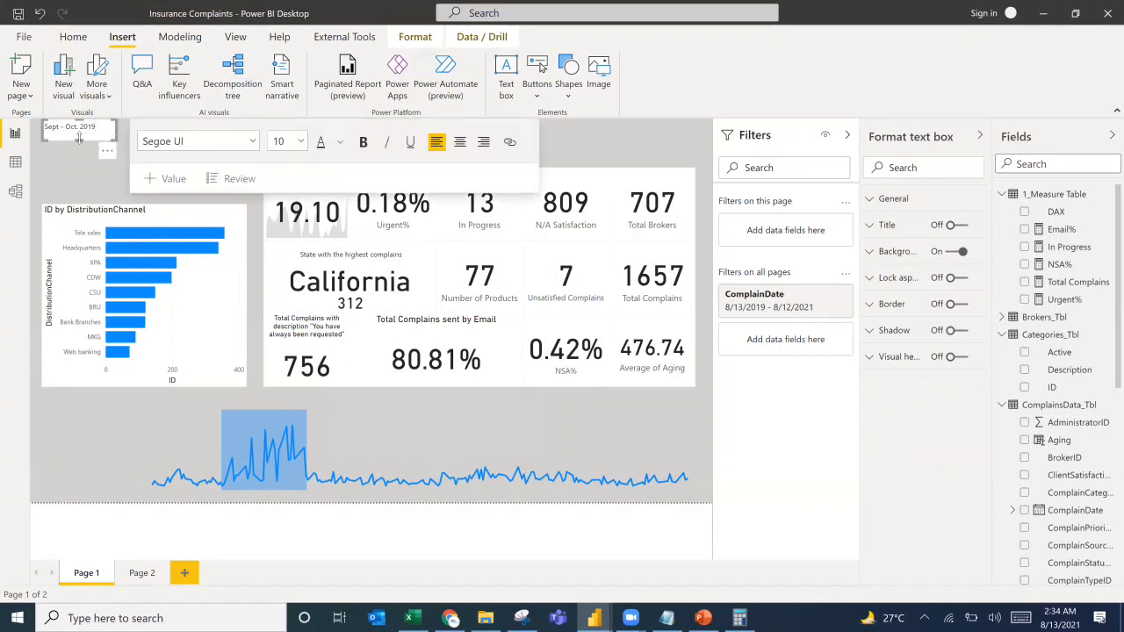
left_click_drag(81, 140, 279, 429)
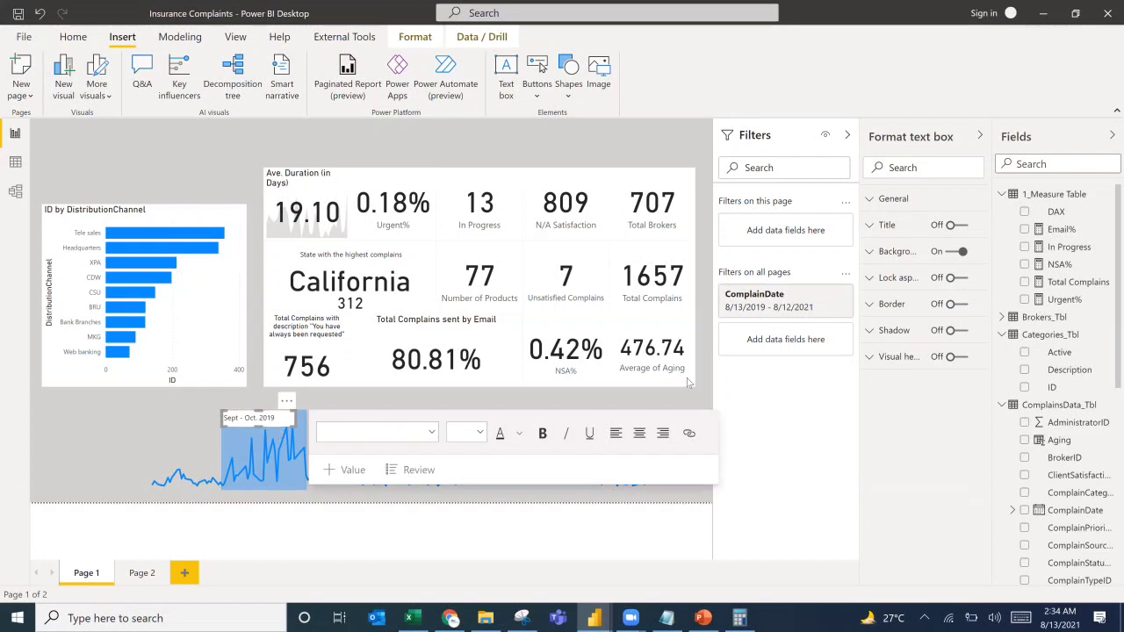
left_click(950, 251)
left_click(211, 530)
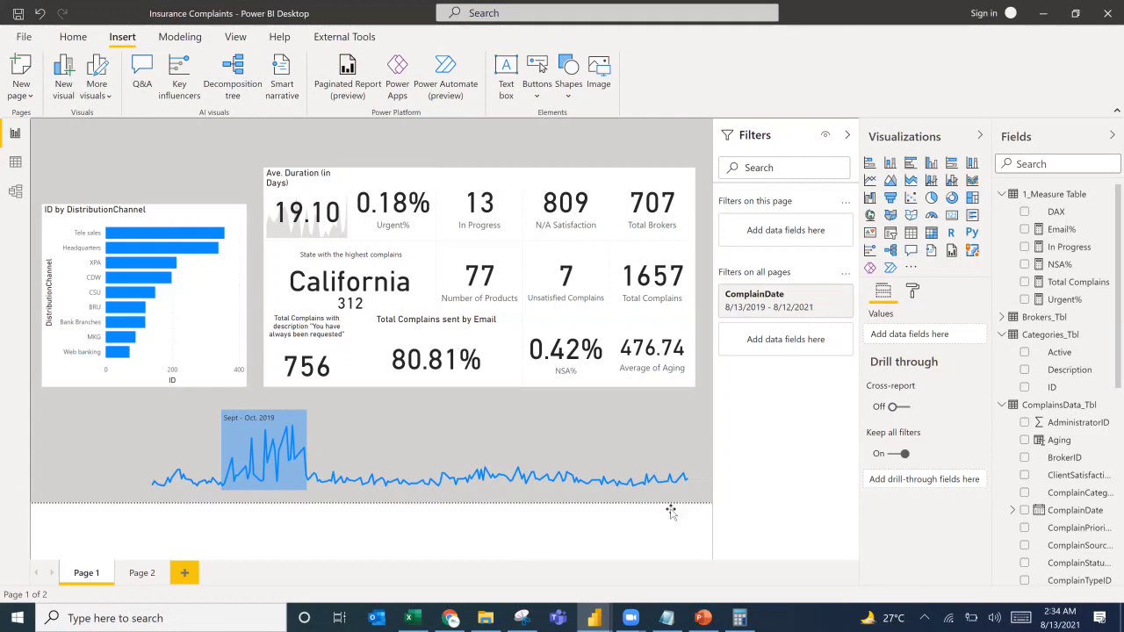
Check the reference design in PowerPoint, and in Power BI place an empty card as a thin strip above the rightmost KPI cards.
left_click(704, 618)
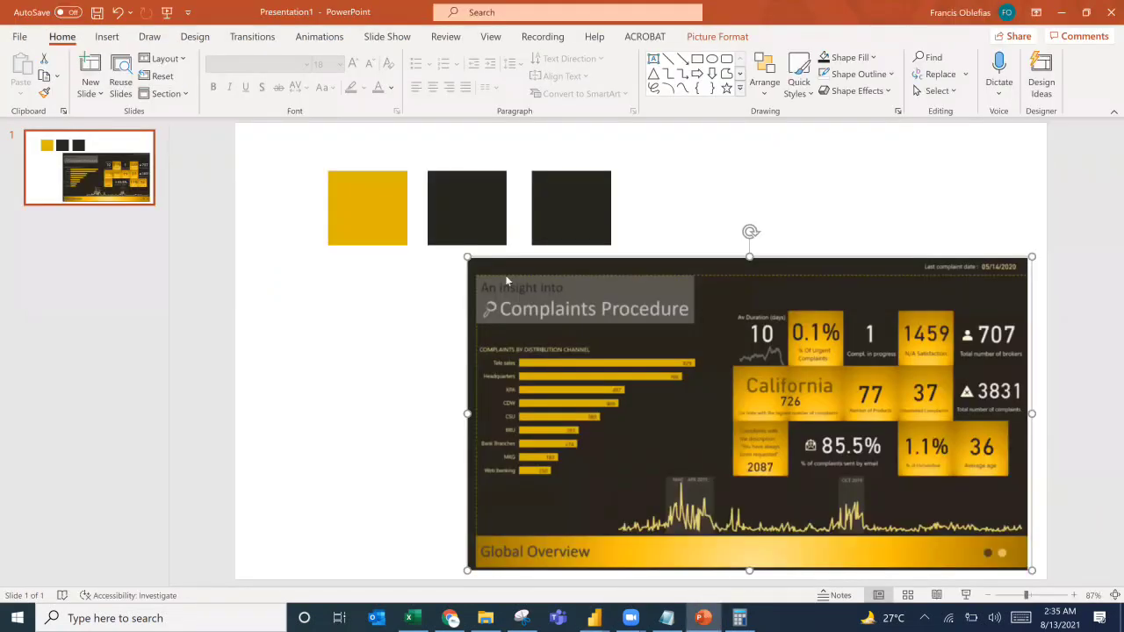
key("alt+Tab")
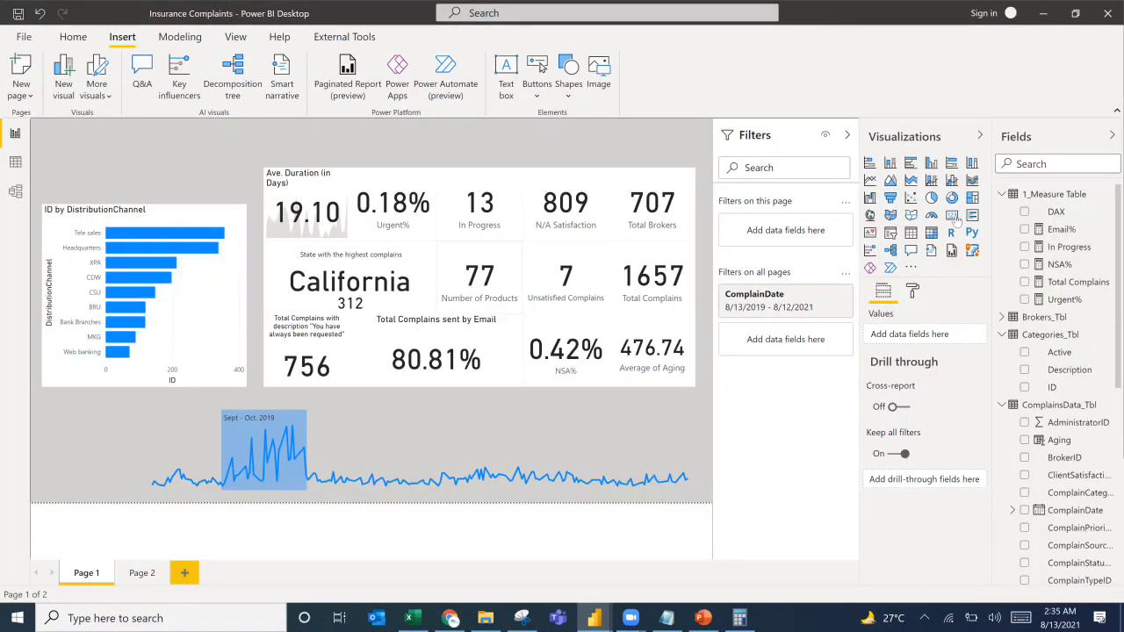
left_click(952, 216)
left_click_drag(575, 152, 649, 152)
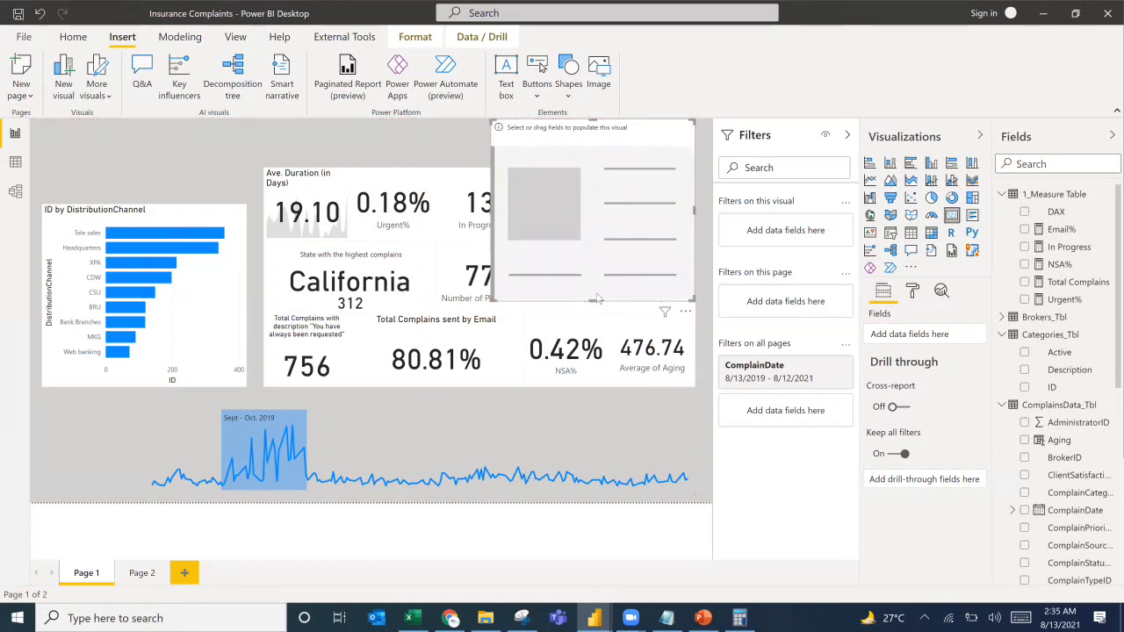
left_click_drag(593, 300, 589, 160)
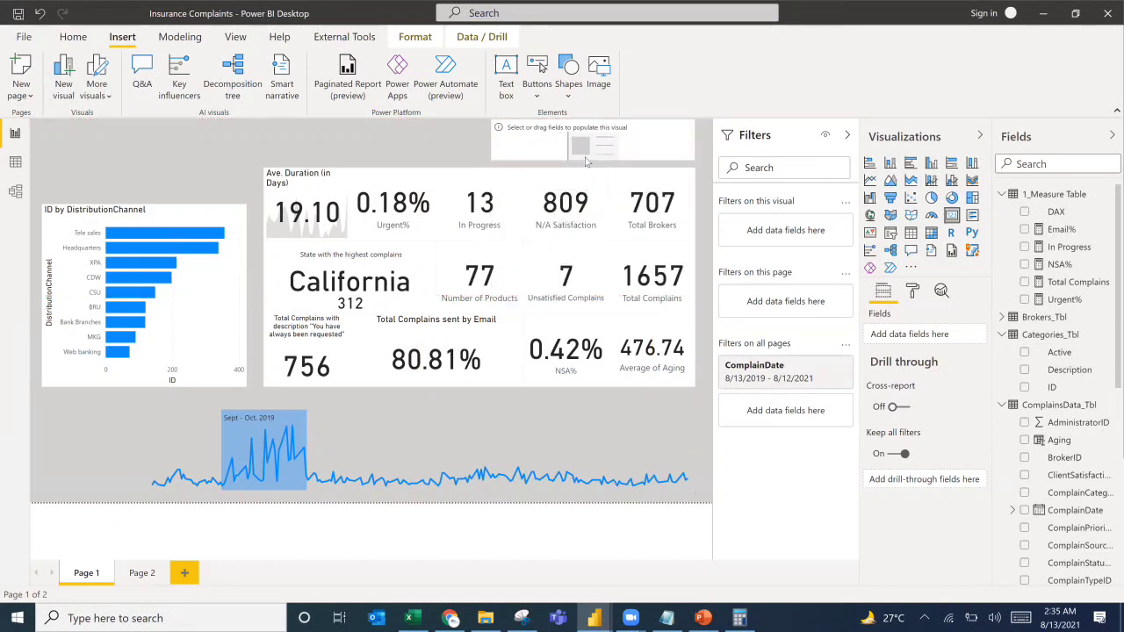
Create a measure in 1_Measure Table with the formula Latest Date = MAX(ComplainsData_Tbl[ComplainDate]).
left_click(1073, 230)
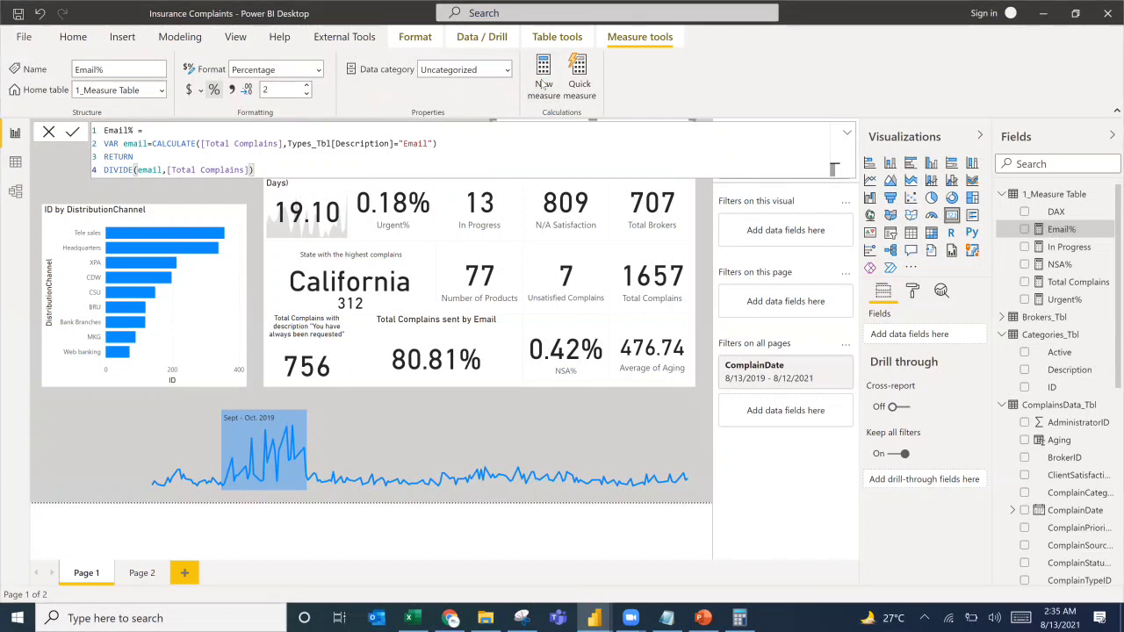
left_click(543, 85)
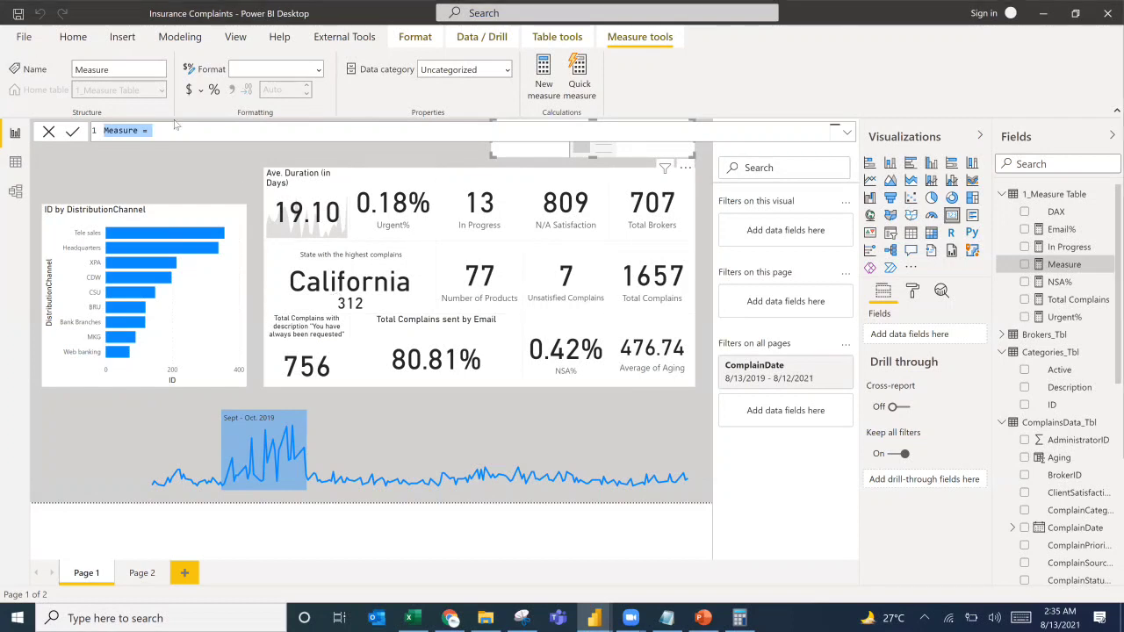
left_click_drag(163, 130, 86, 133)
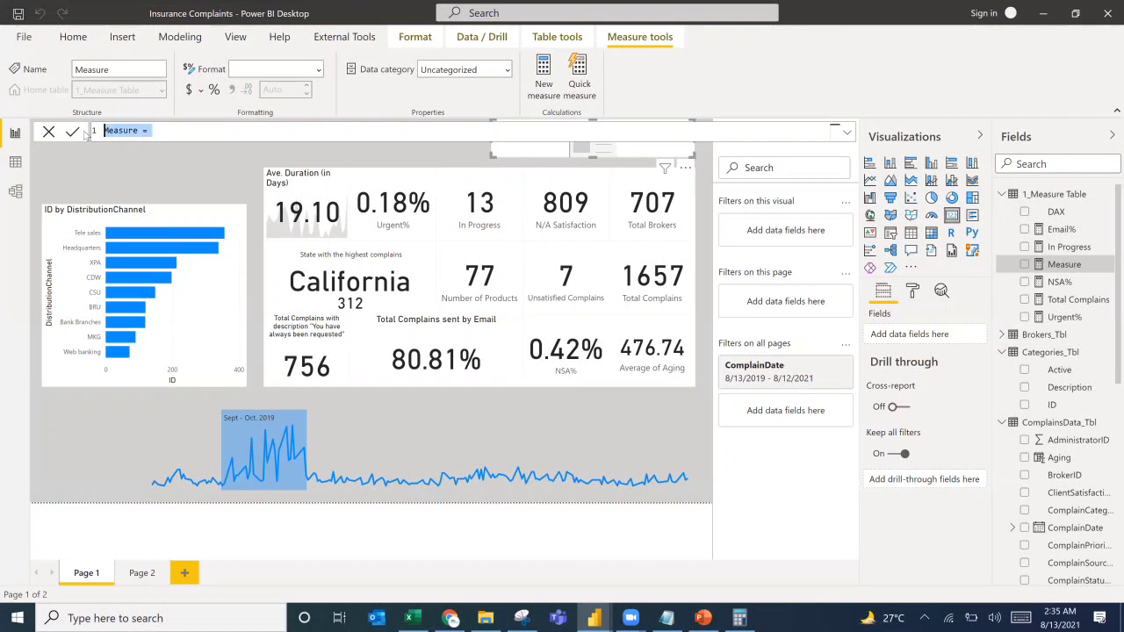
type("Latest Date=max")
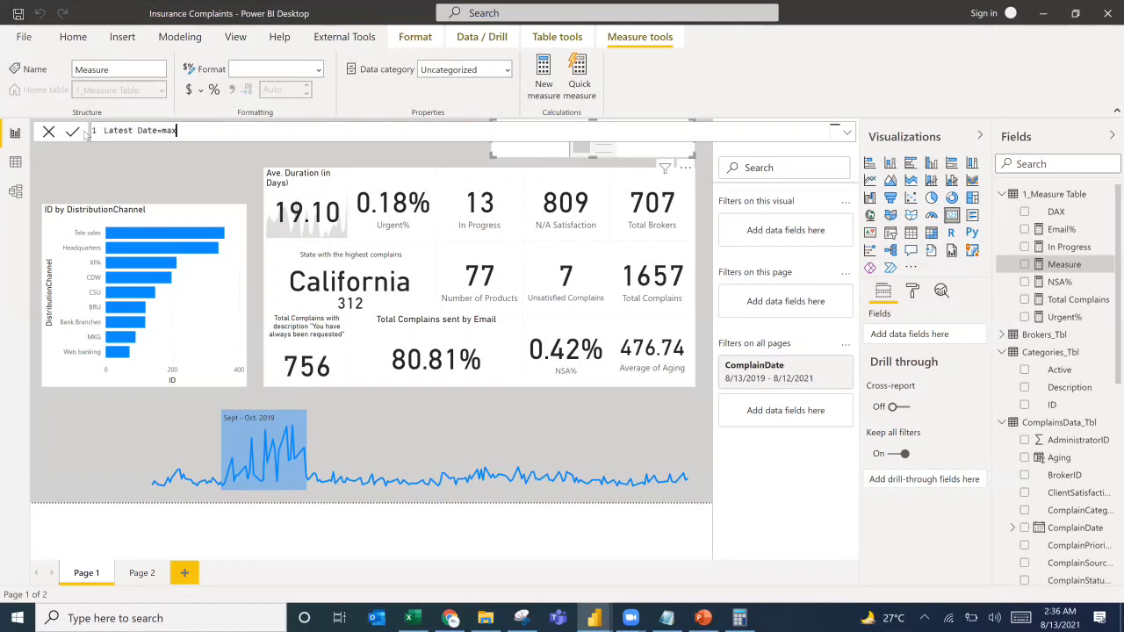
key("Tab")
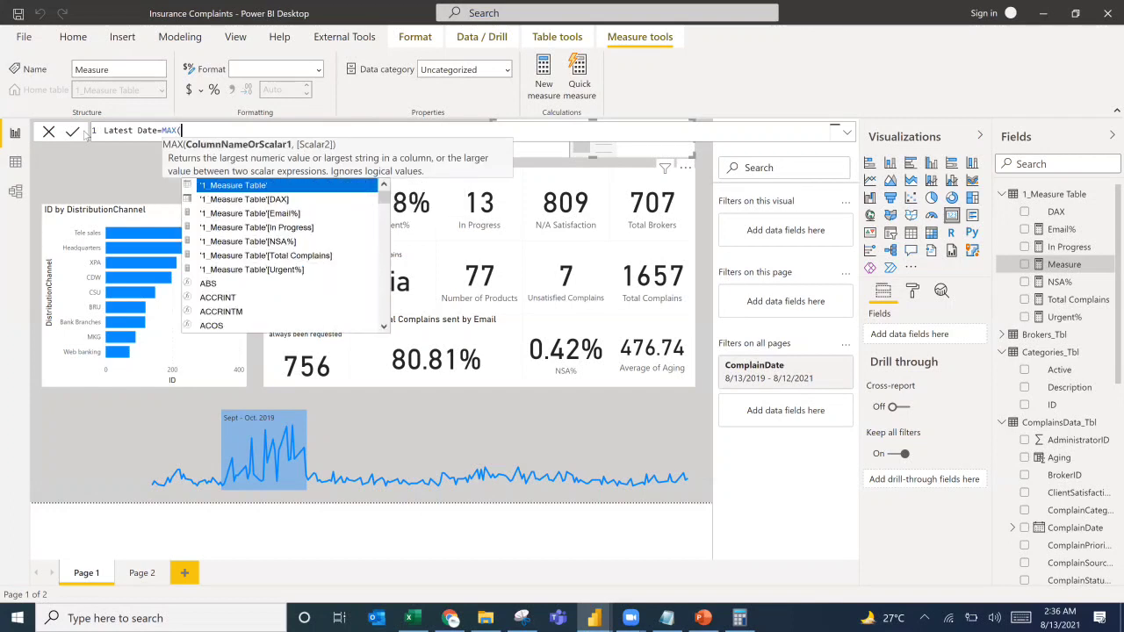
type("compa")
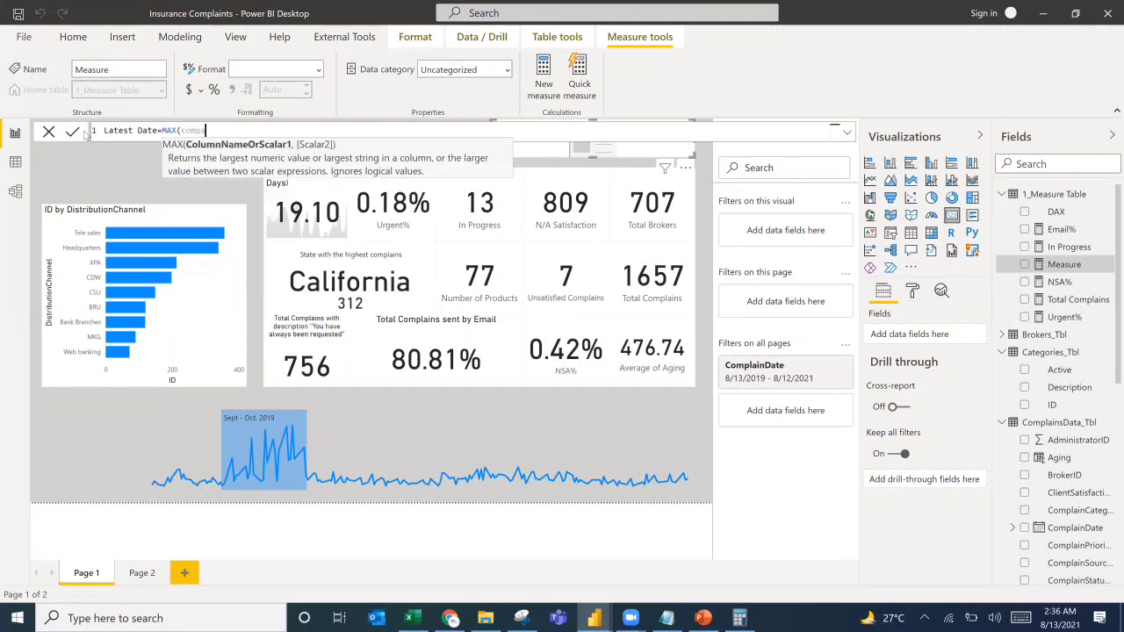
key("BackSpace")
type("la")
key("Down")
key("Down")
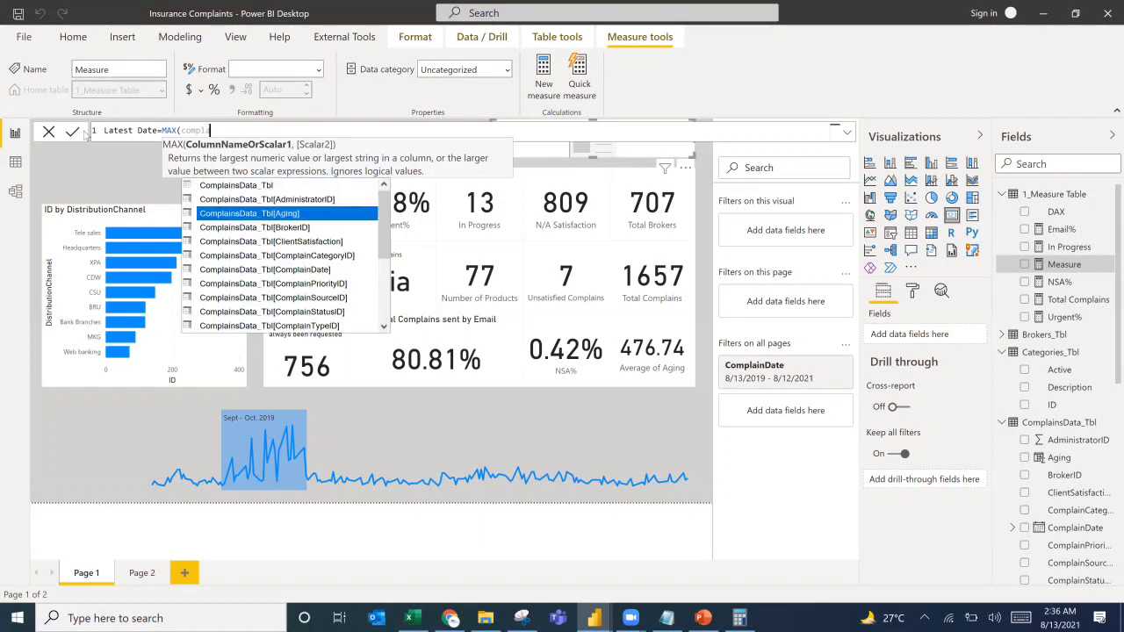
key("Down")
key("Down")
key("Down")
key("Down")
key("Tab")
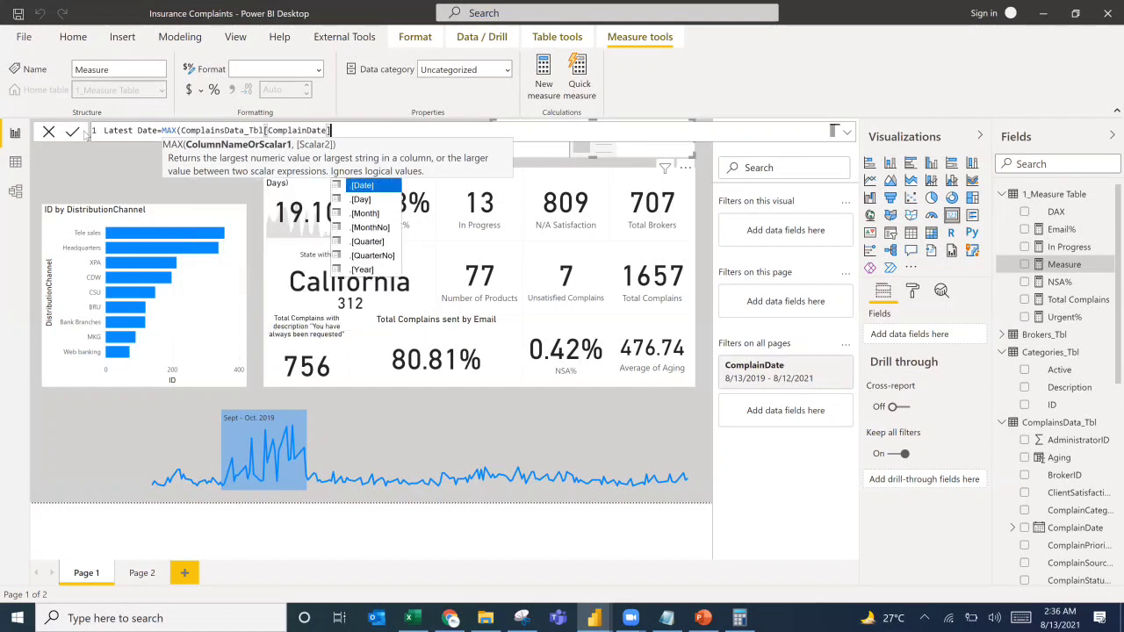
type(")")
key("Return")
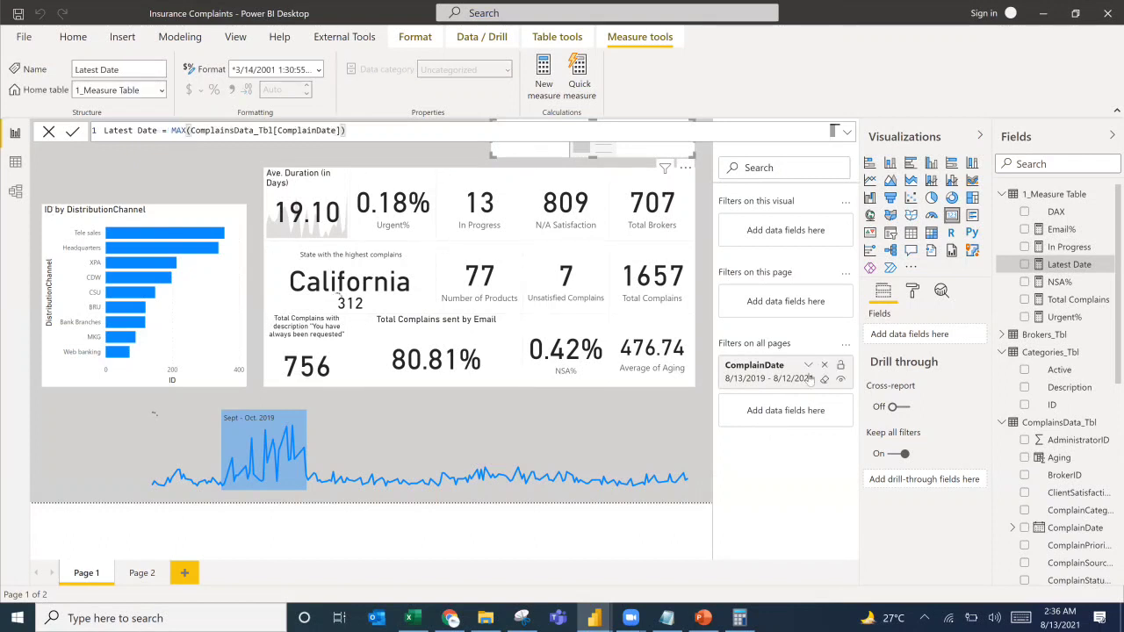
Add the Latest Date measure to the empty card above the KPI cards.
left_click_drag(1067, 268, 899, 336)
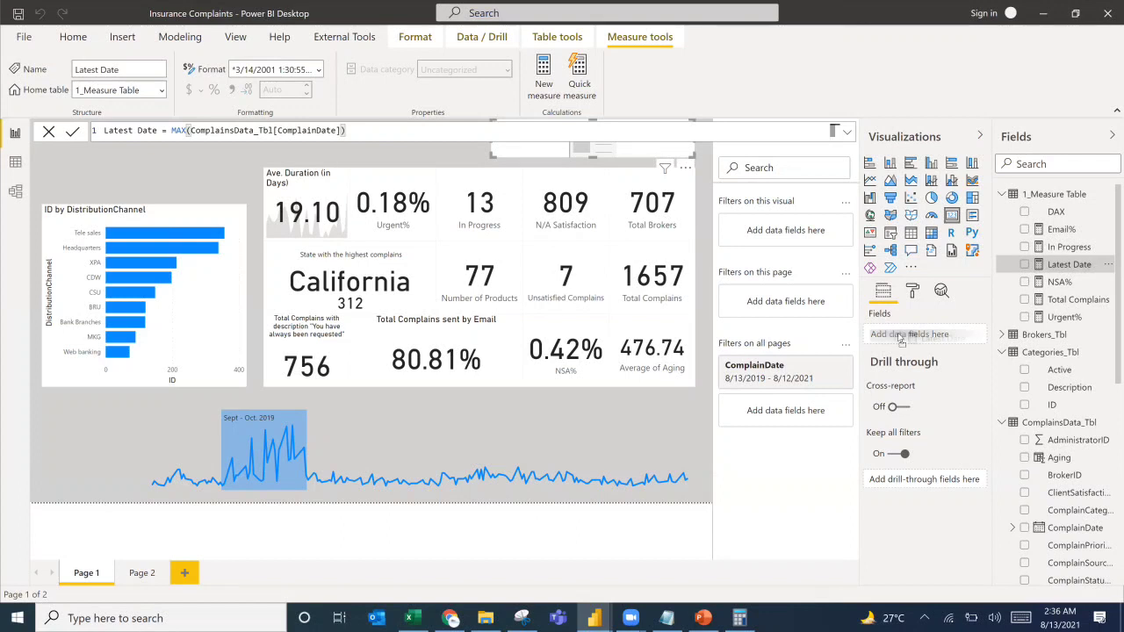
left_click_drag(898, 336, 899, 336)
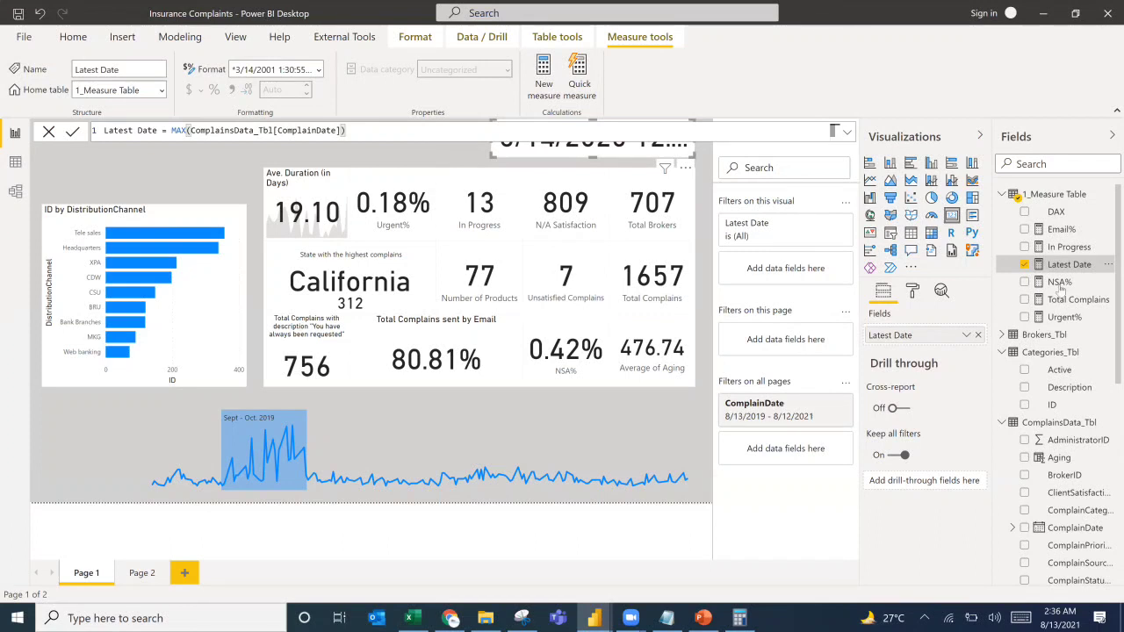
left_click(565, 168)
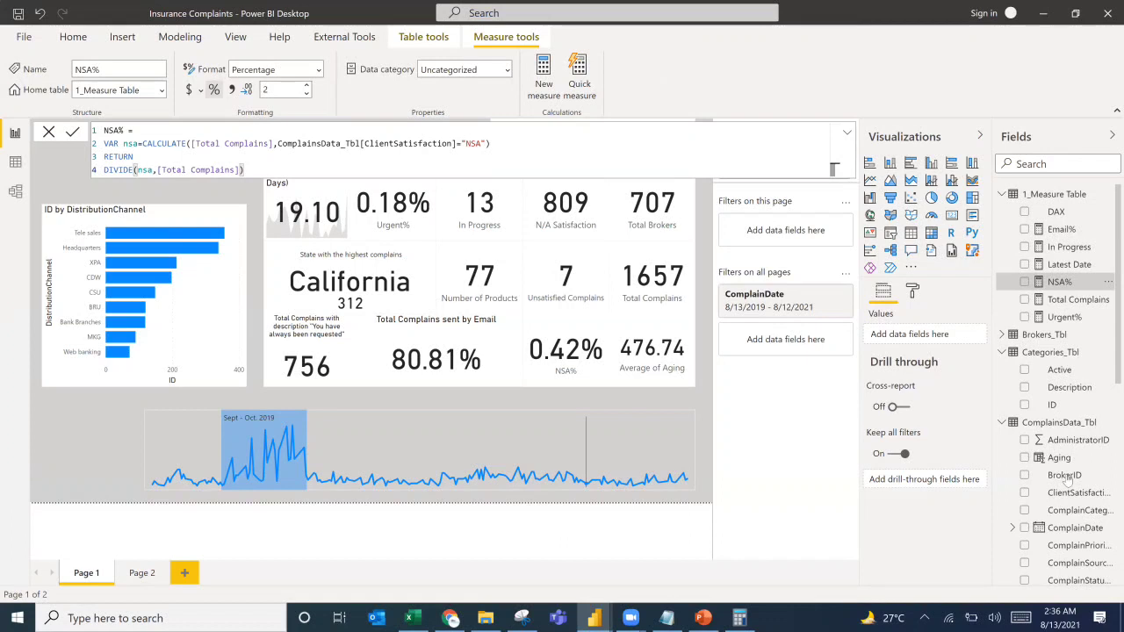
left_click(593, 449)
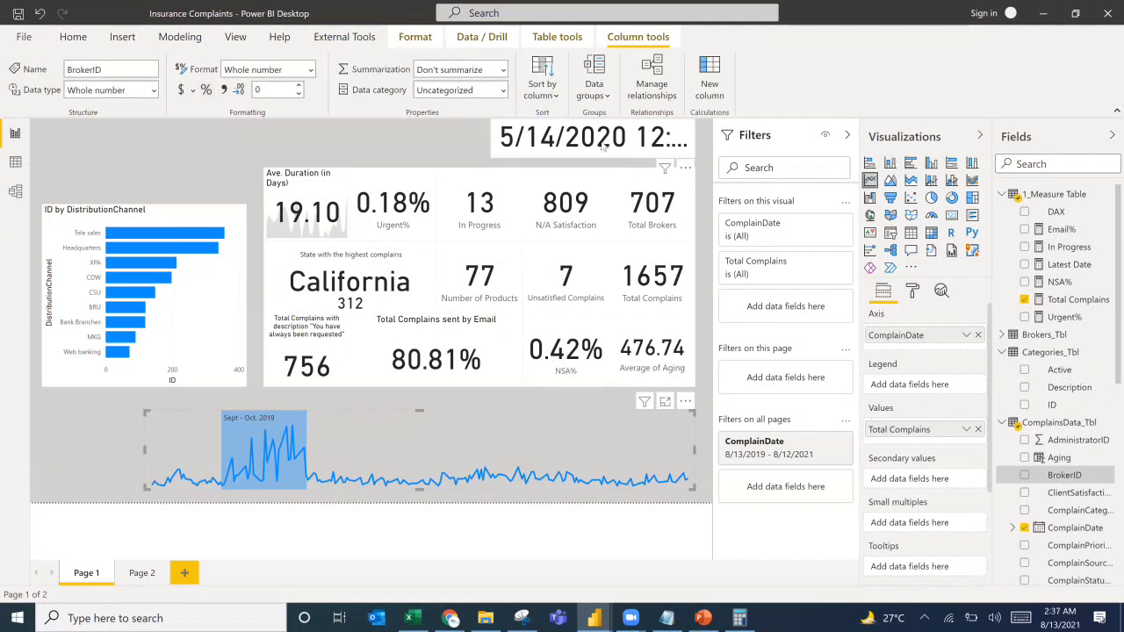
left_click(603, 146)
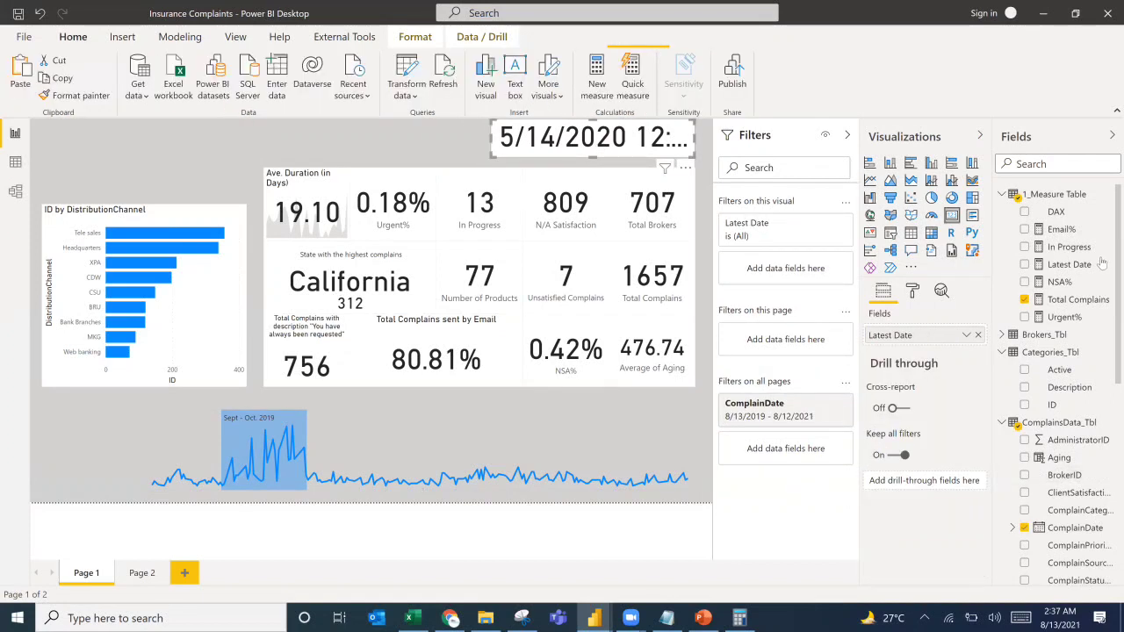
Change the Latest Date measure to "Latest Date: "&&FORMAT(MAX(ComplainsData_Tbl[ComplainDate]),"General Date").
left_click(1058, 268)
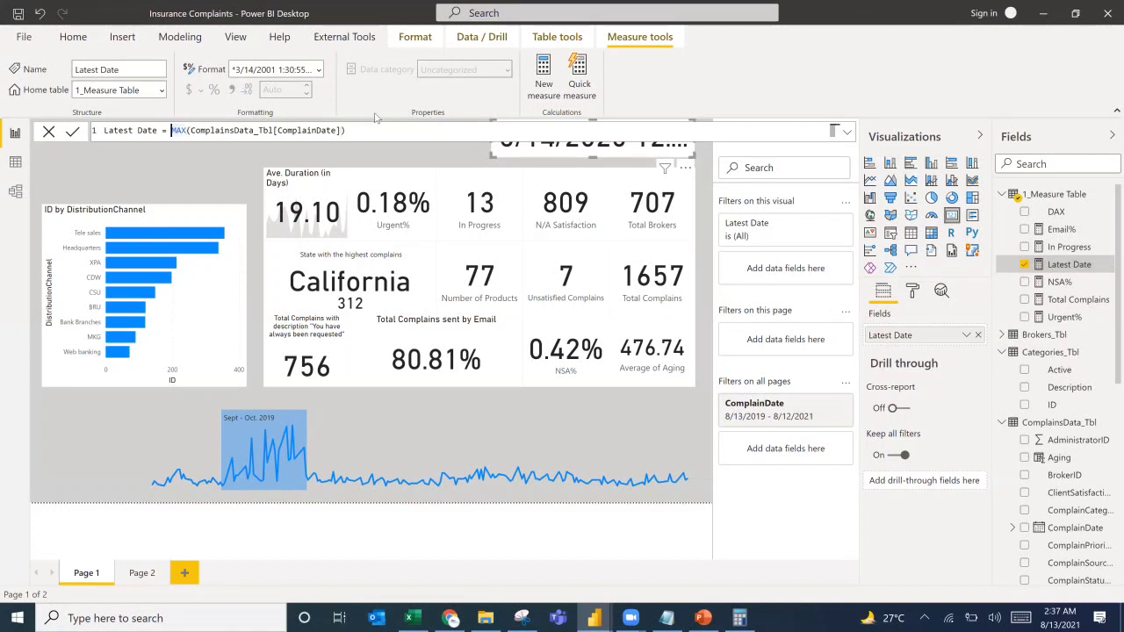
type("\"")
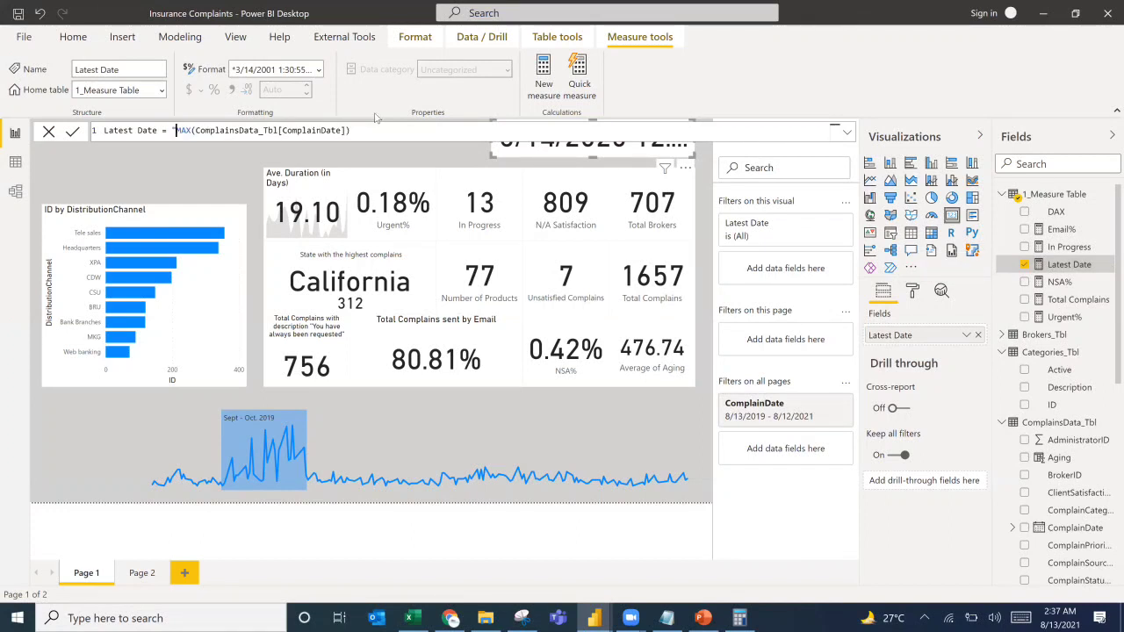
type("Latest")
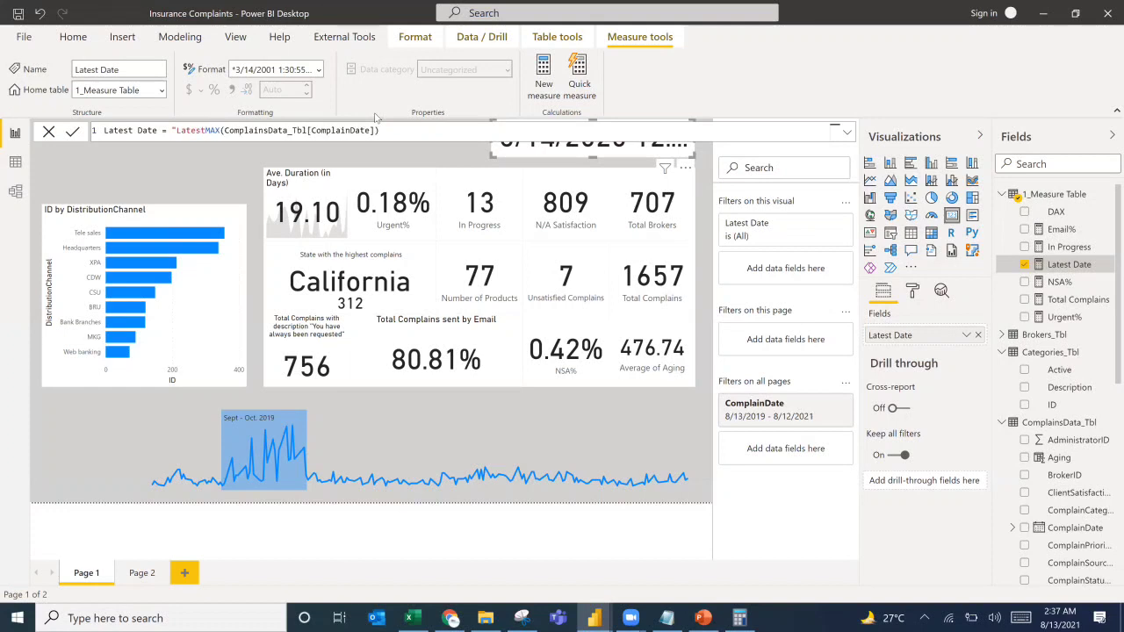
type(" Date")
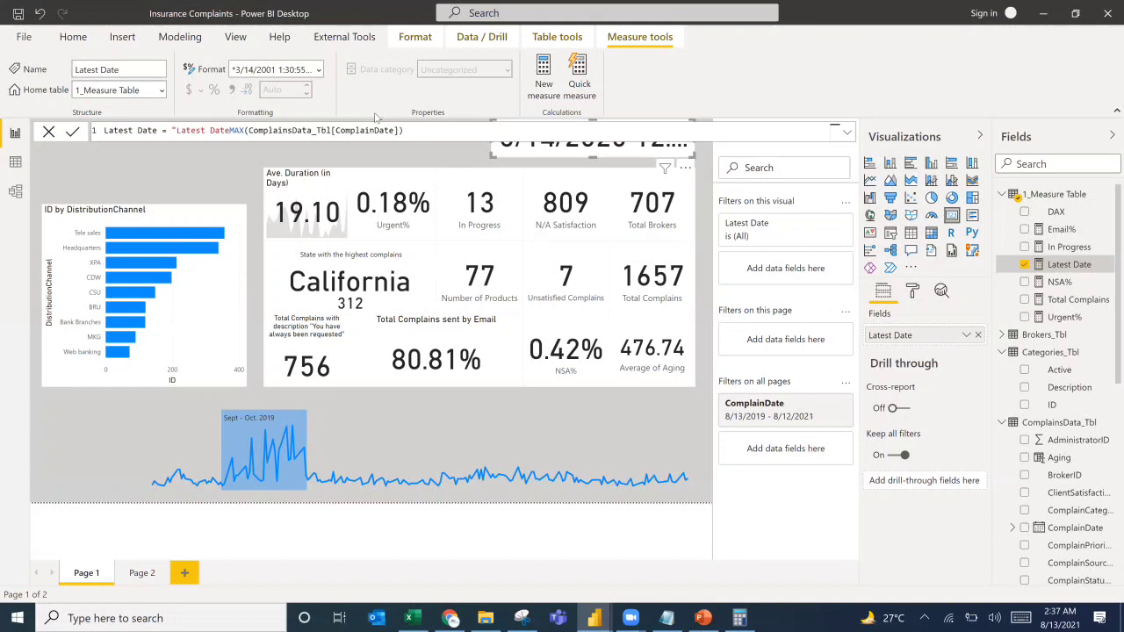
type(": \"")
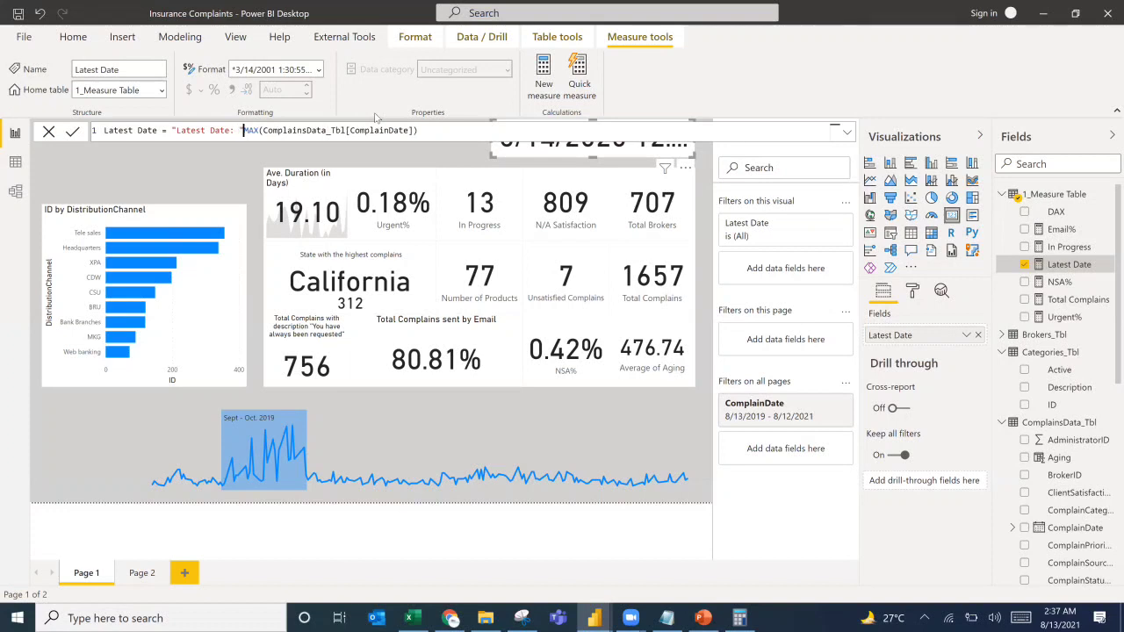
type("&&")
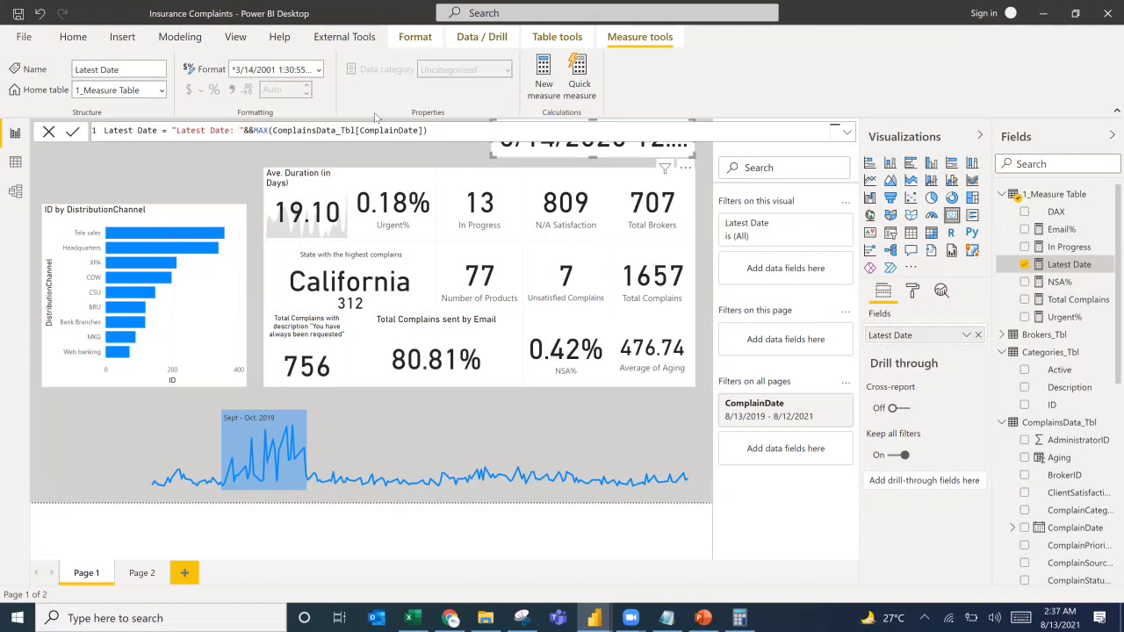
type("for")
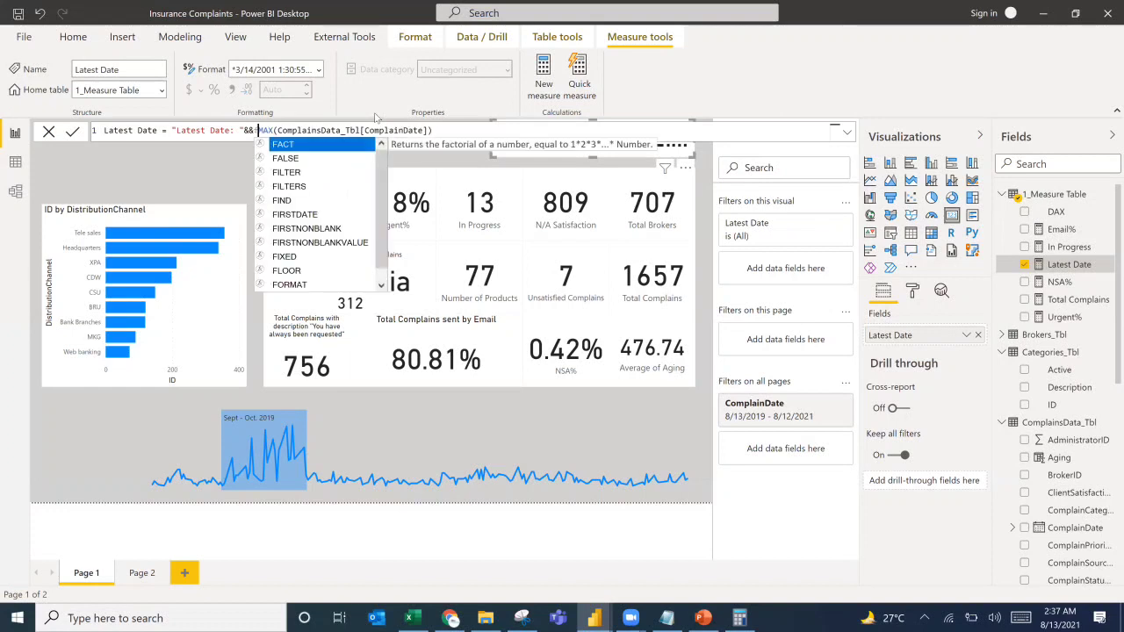
key("Tab")
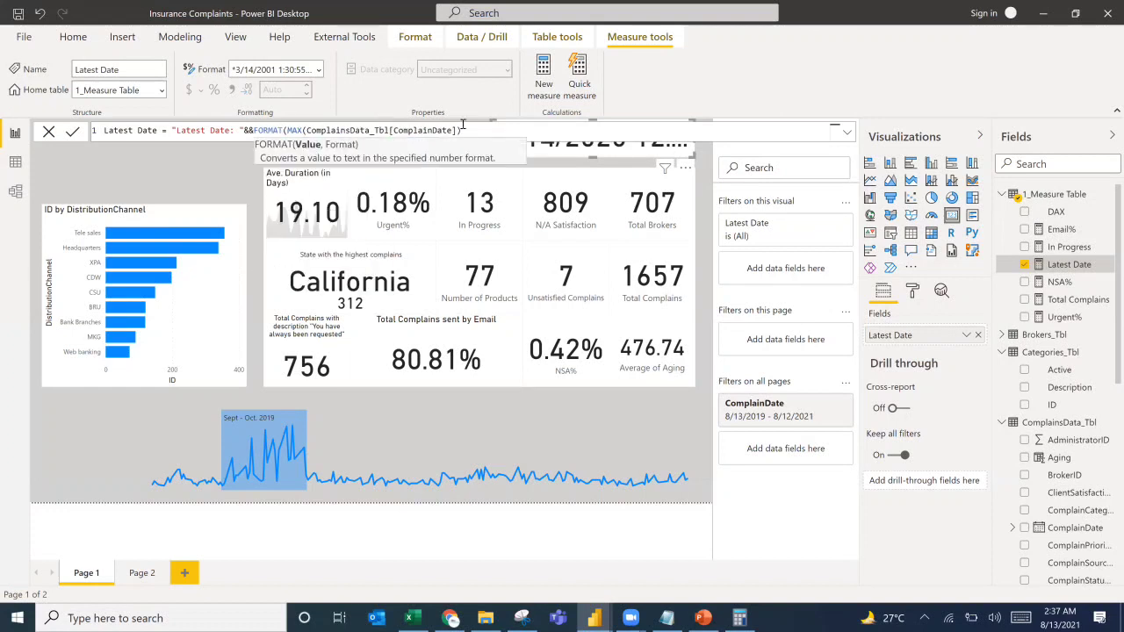
type(",\"General Date")
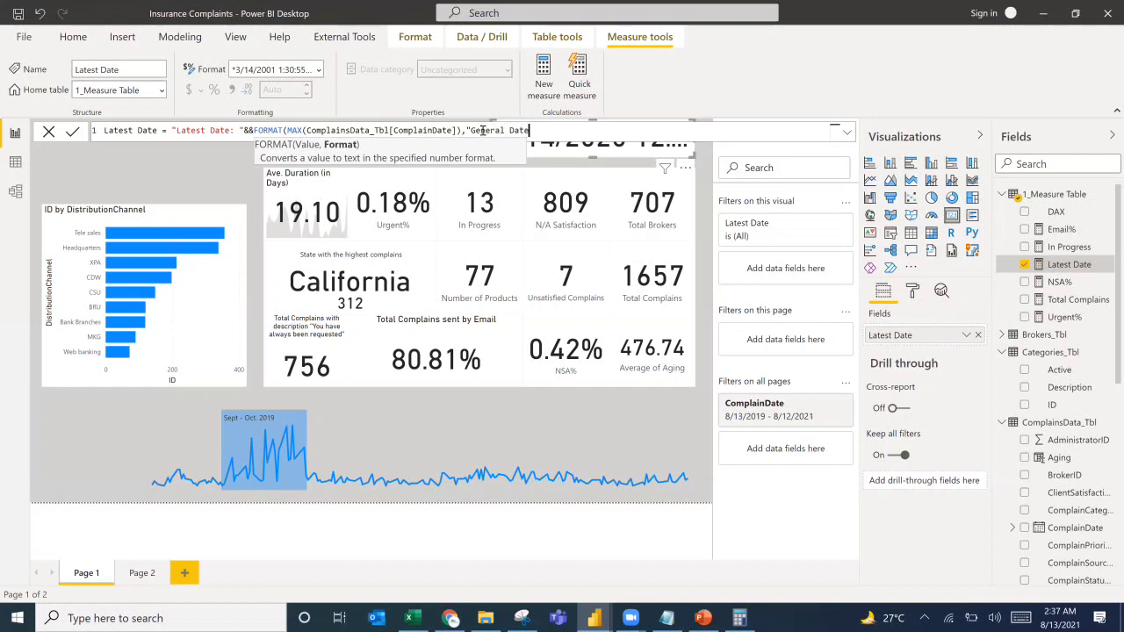
type("\")")
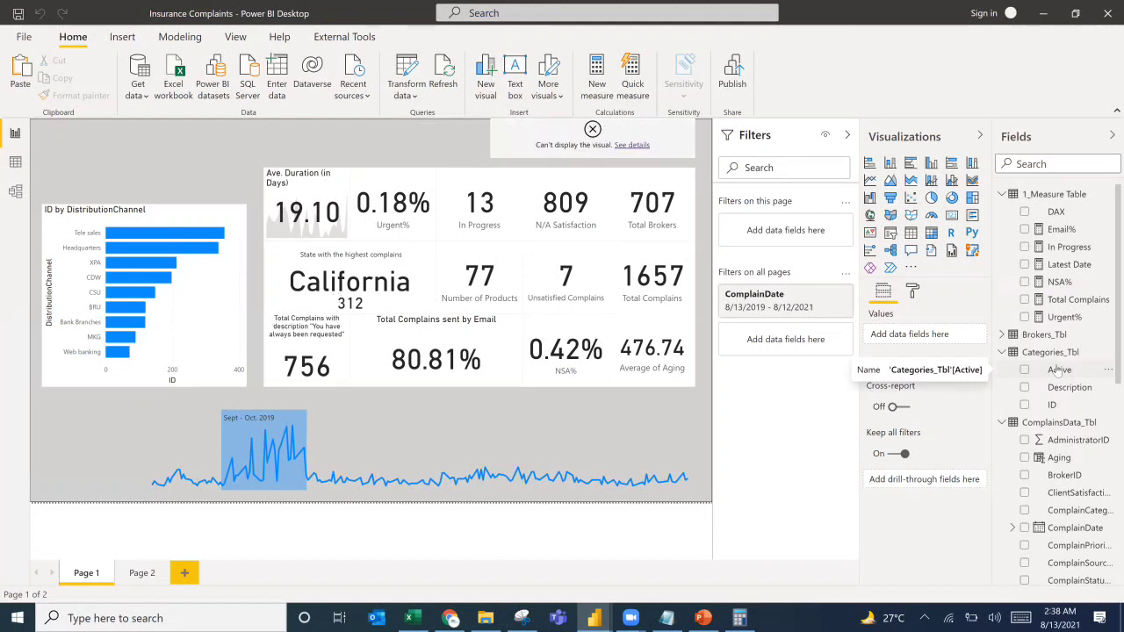
Read the date card's error details and replace && with a single & in the Latest Date measure.
left_click(633, 146)
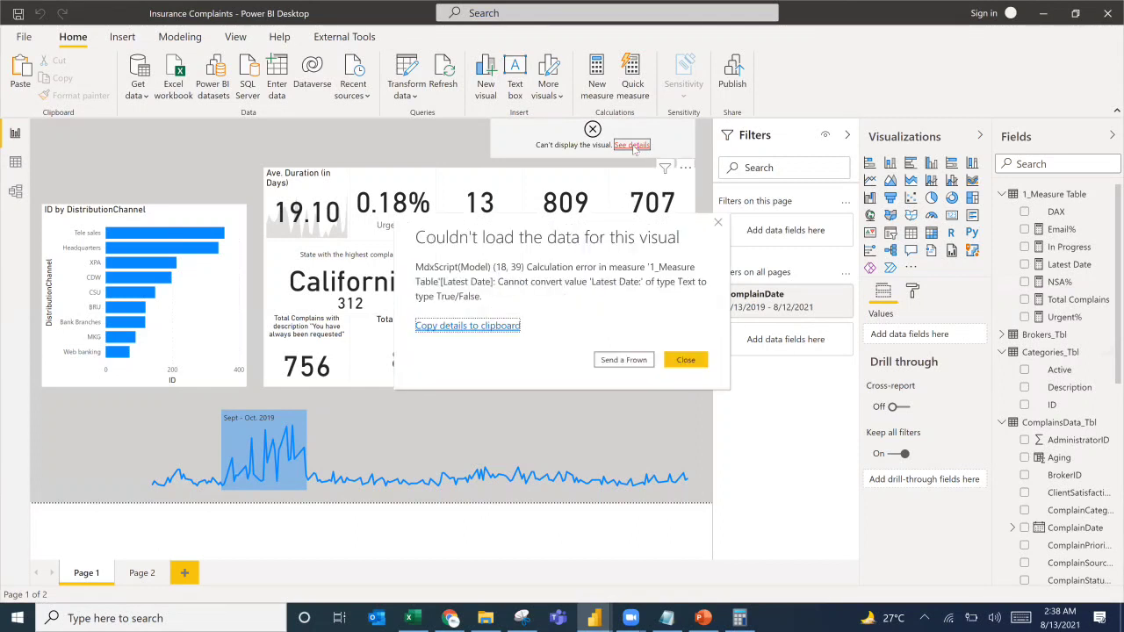
left_click(684, 359)
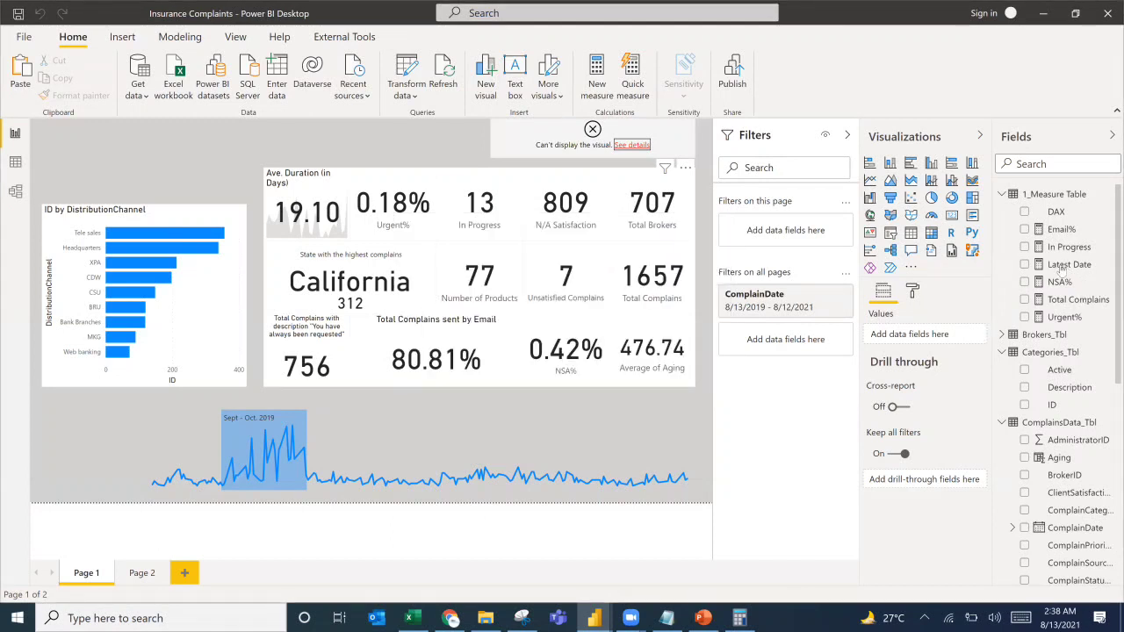
left_click(1062, 266)
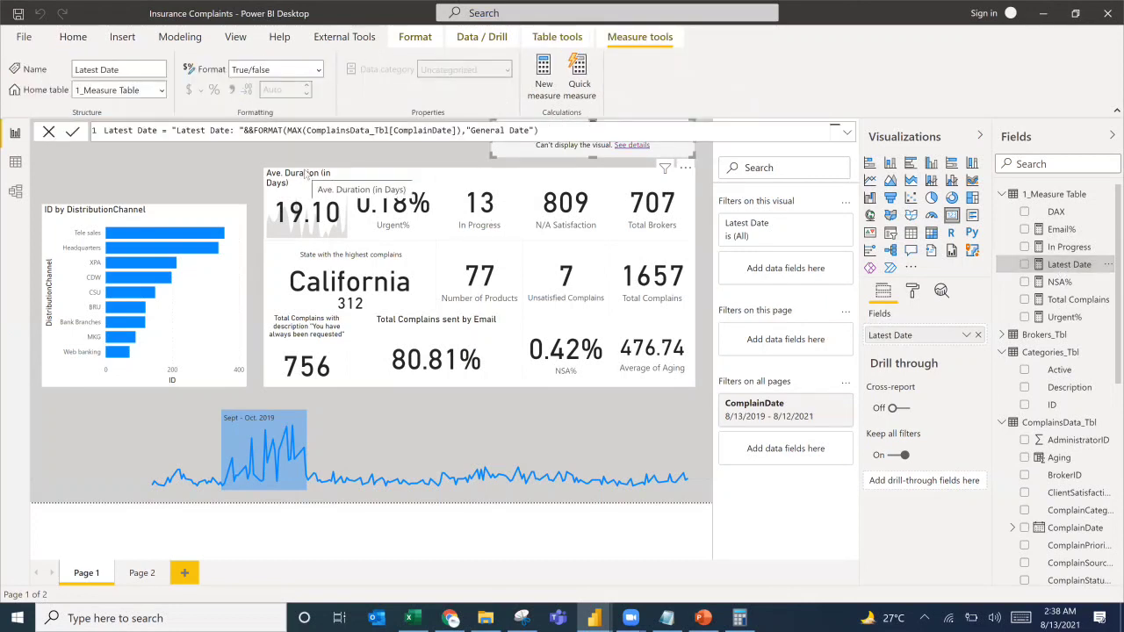
left_click(249, 132)
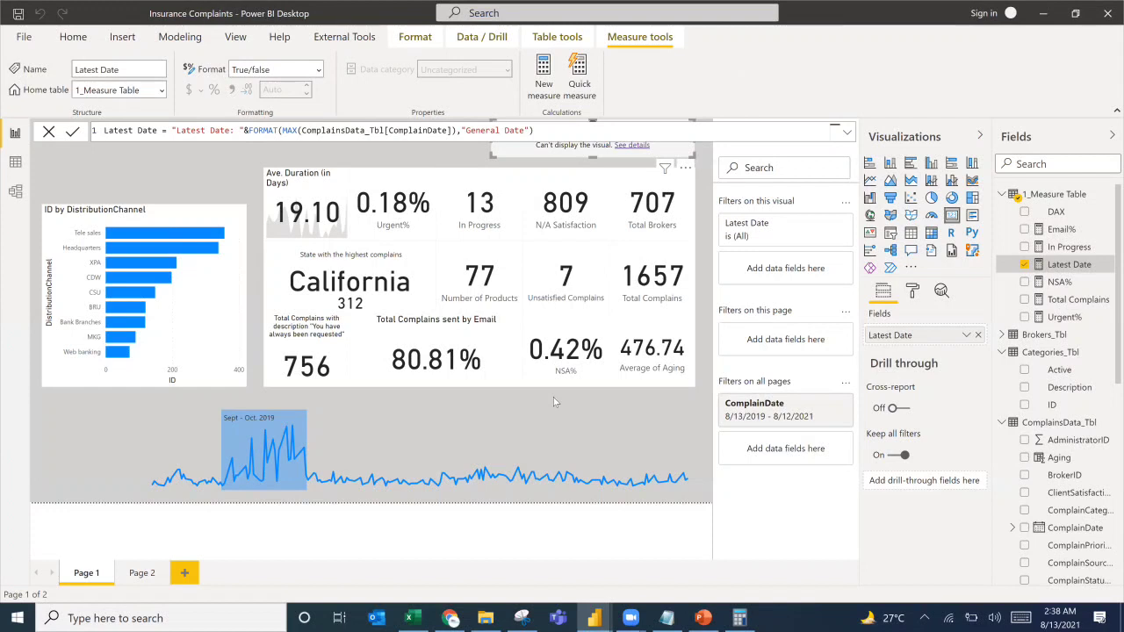
key("Return")
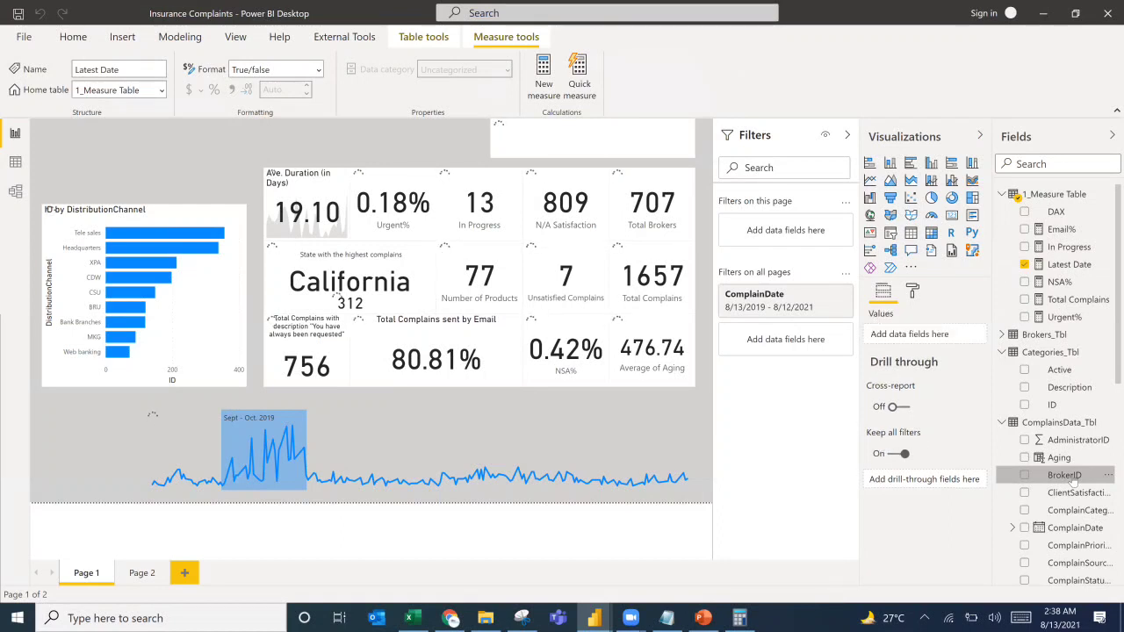
left_click(1064, 475)
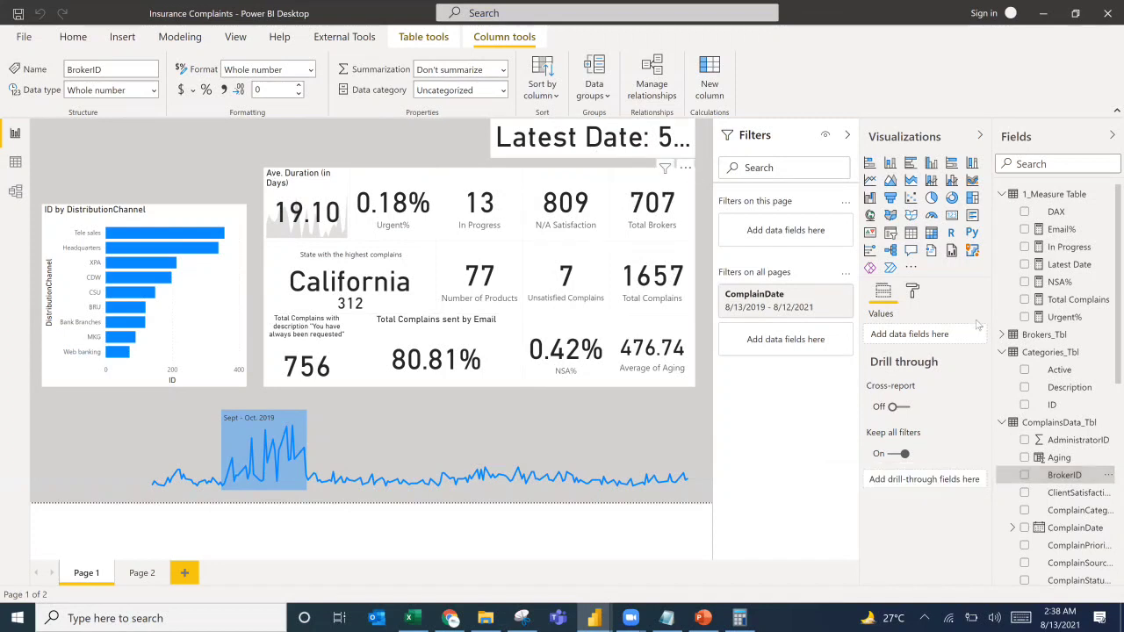
Set the data label text size of the Latest Date card to 25 pt.
left_click(612, 133)
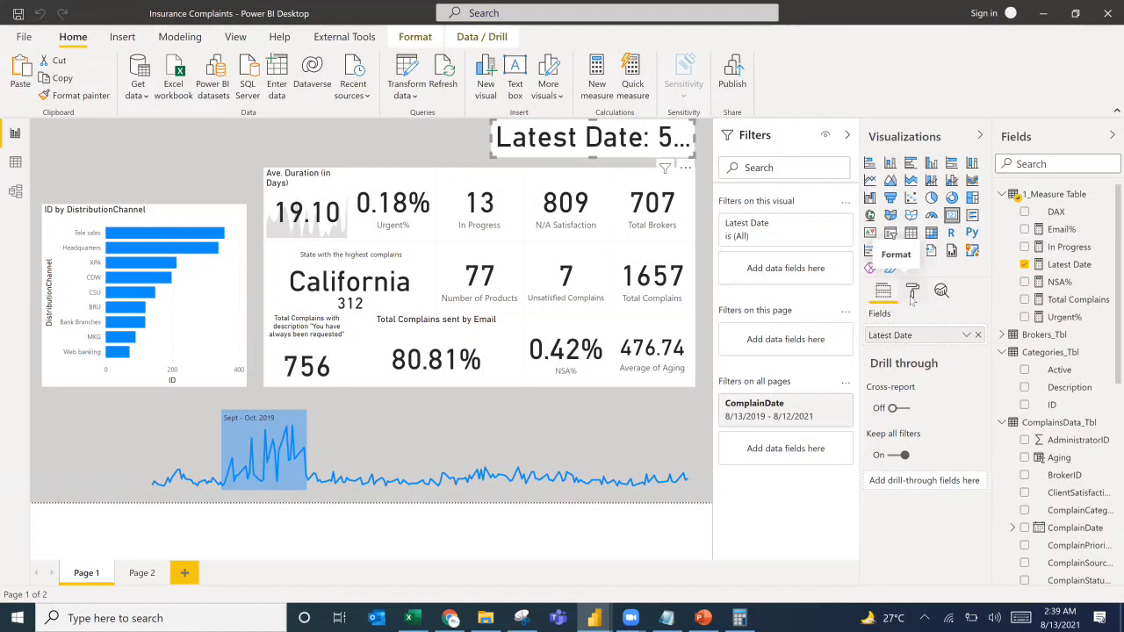
left_click(912, 292)
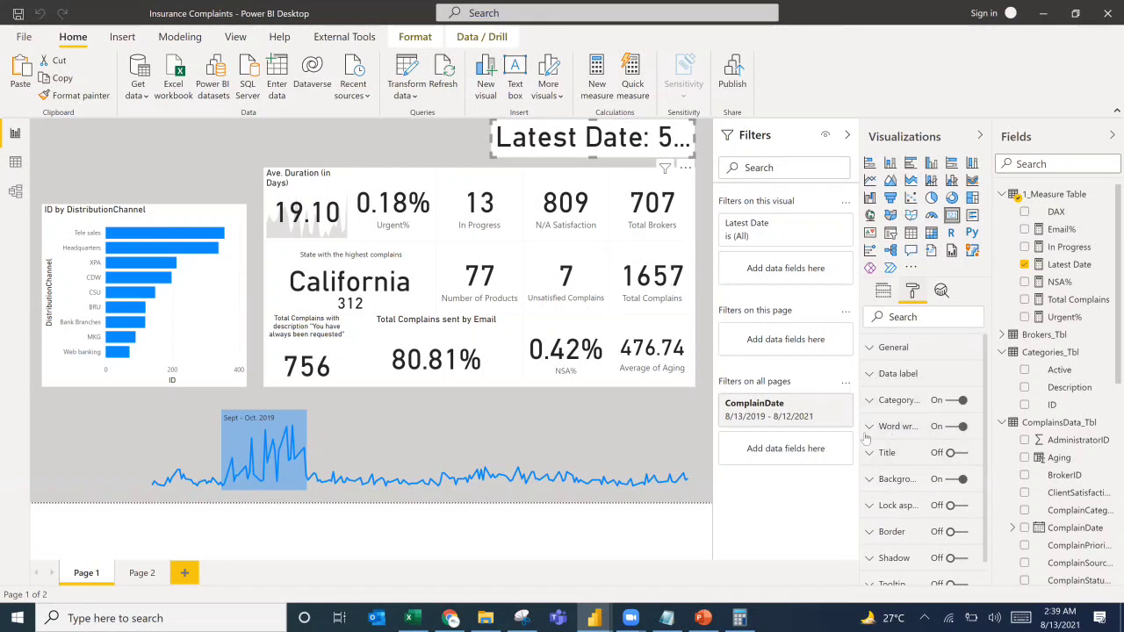
left_click(896, 373)
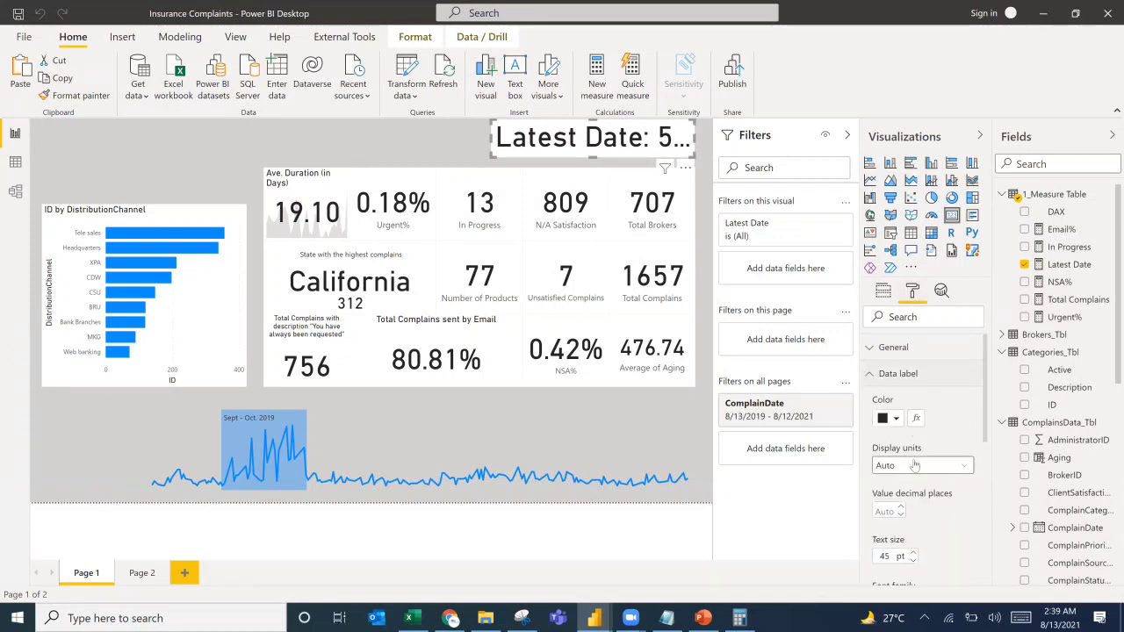
left_click_drag(891, 556, 872, 555)
type("35")
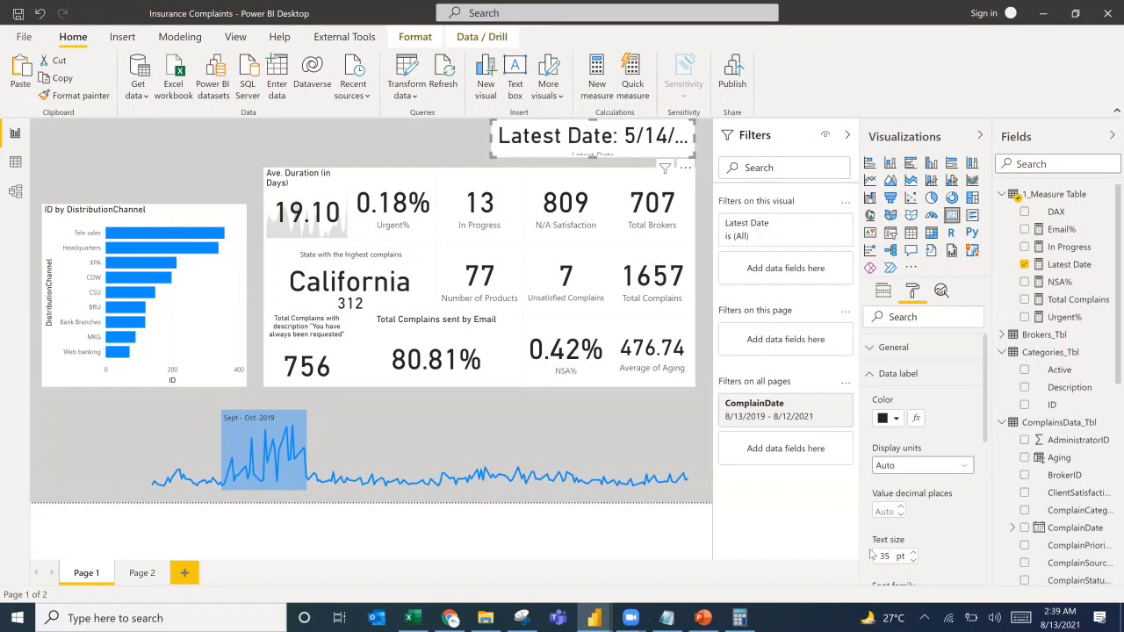
left_click_drag(891, 556, 875, 557)
type("25")
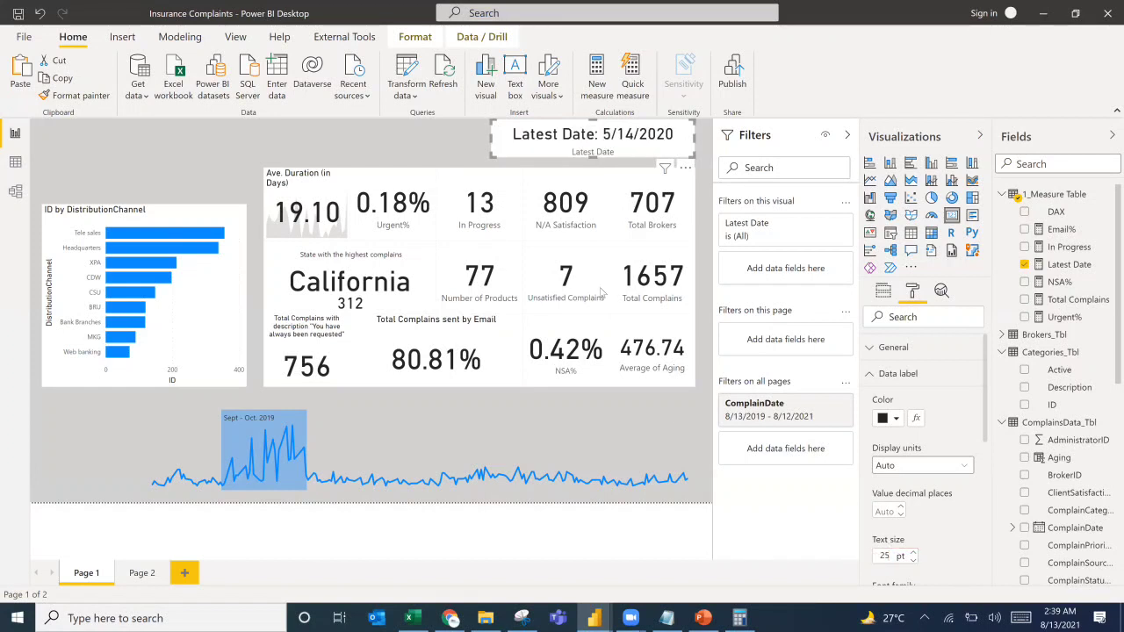
Turn off the category label of the Latest Date card.
left_click(897, 374)
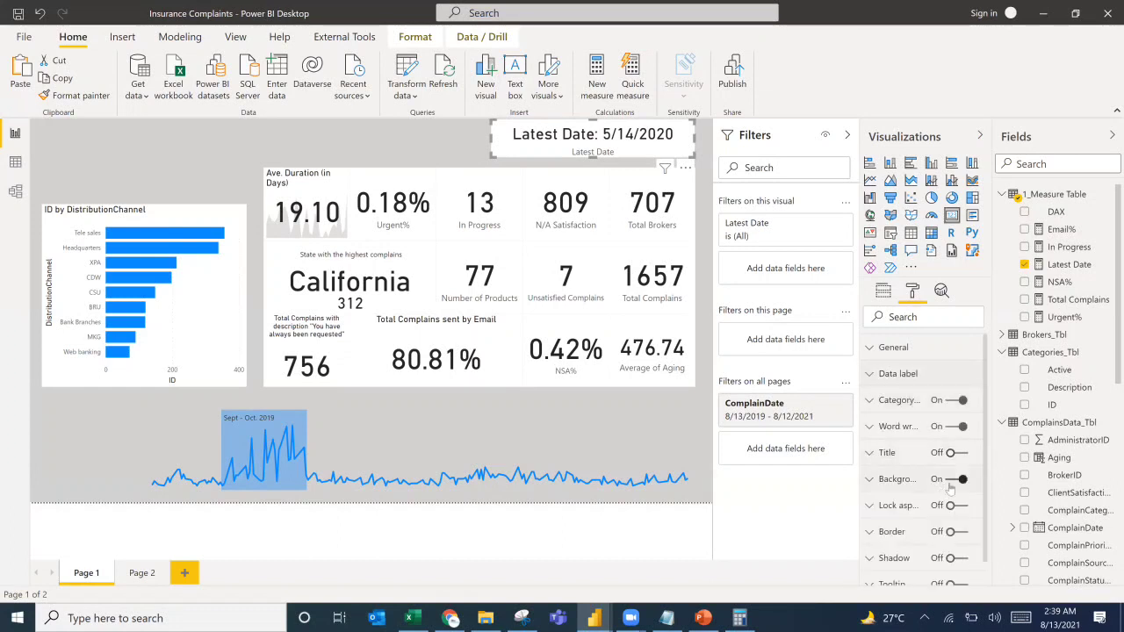
left_click(958, 401)
key("space")
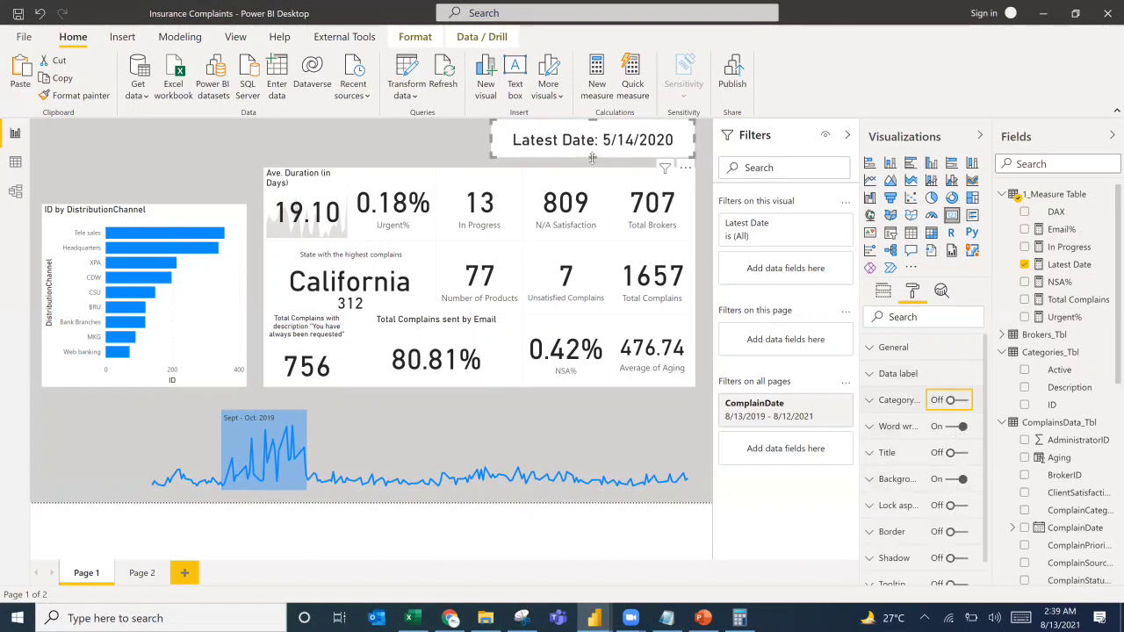
Reduce the Latest Date card's height and width to fit its text, keeping it flush with the KPI cards' outer edge.
left_click_drag(593, 151, 628, 151)
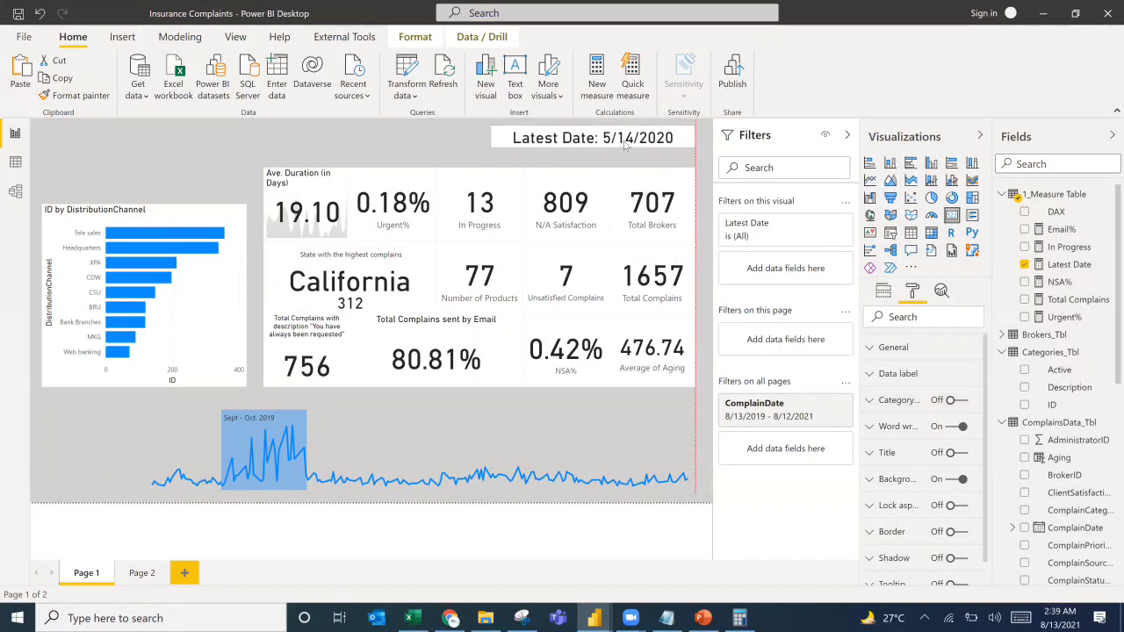
left_click(395, 141)
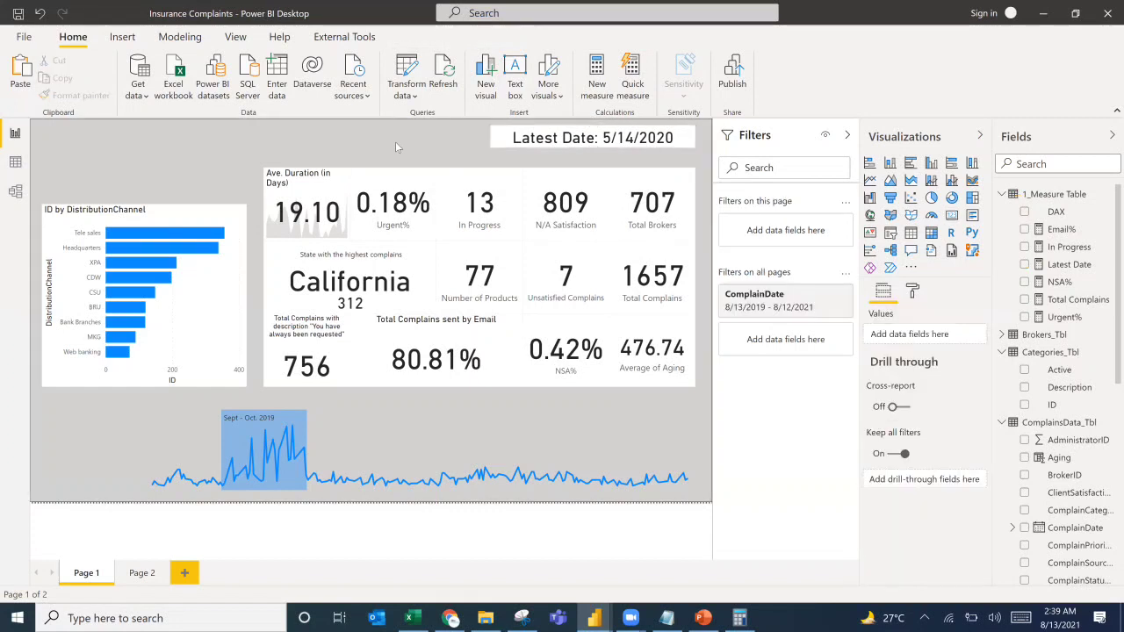
left_click(507, 148)
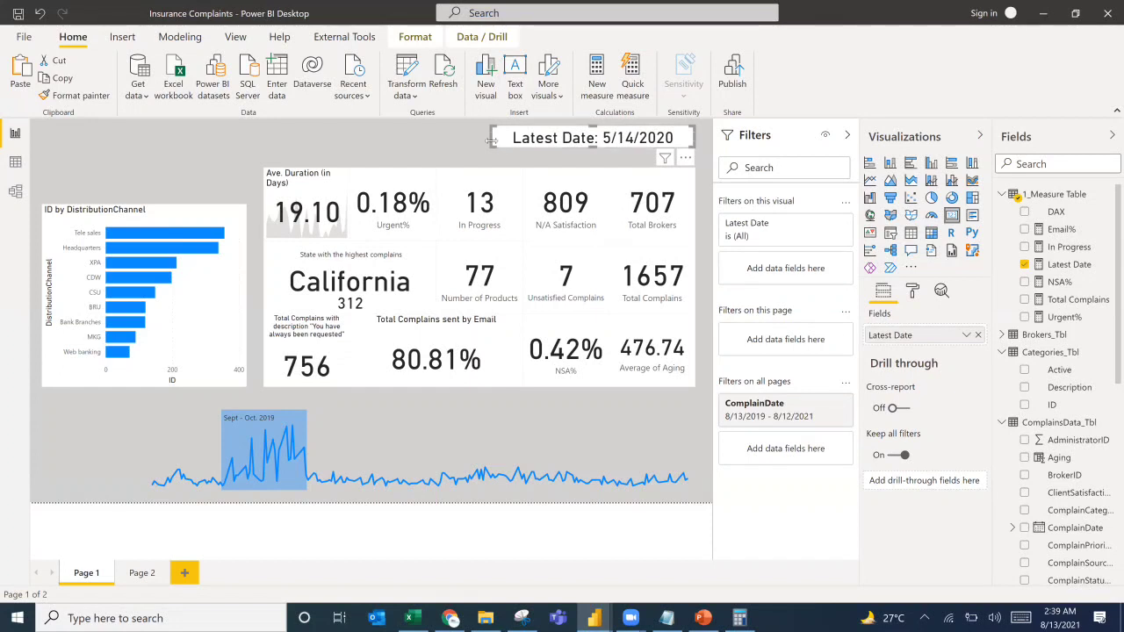
left_click_drag(492, 140, 512, 147)
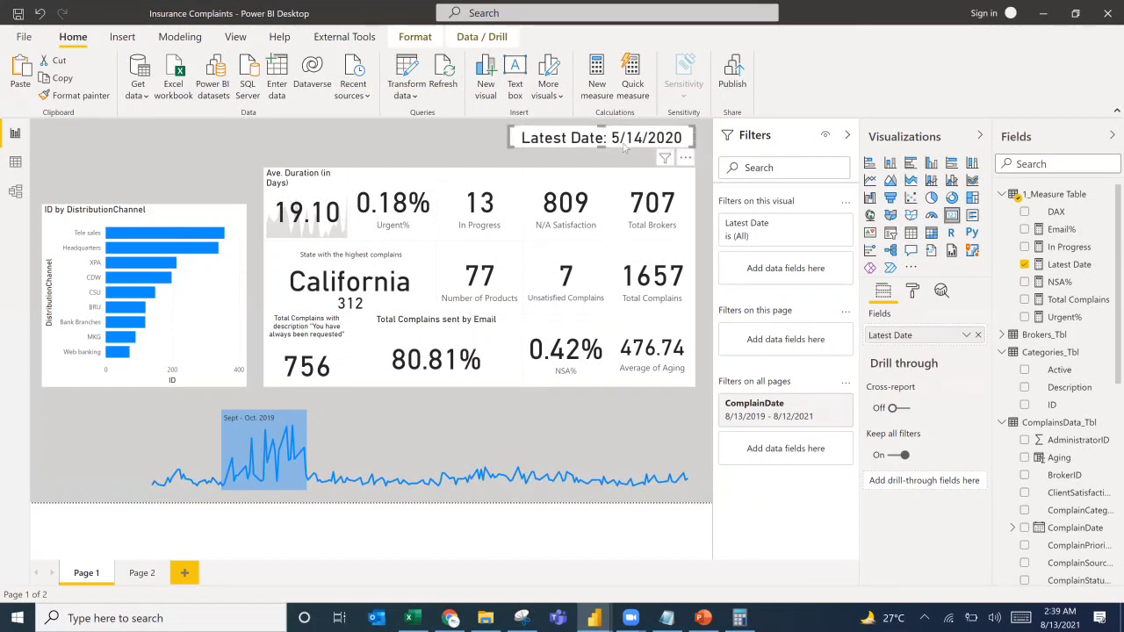
left_click(390, 141)
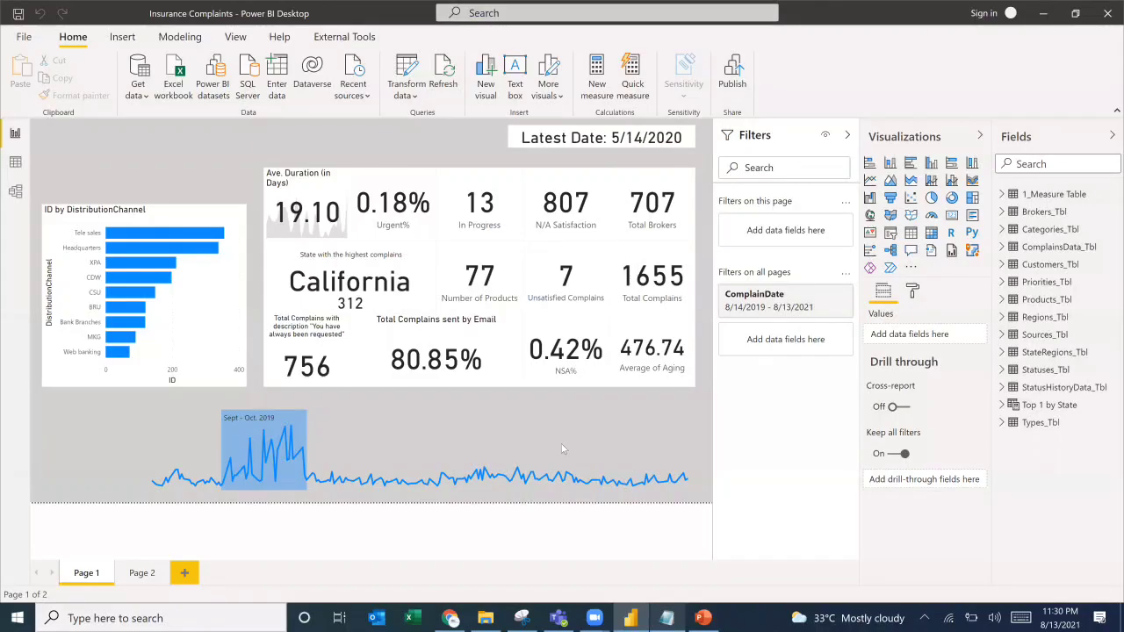
Switch to PowerPoint, enlarge the reference dashboard picture, and review the yellow, black and grey palette squares.
mouse_move(711, 619)
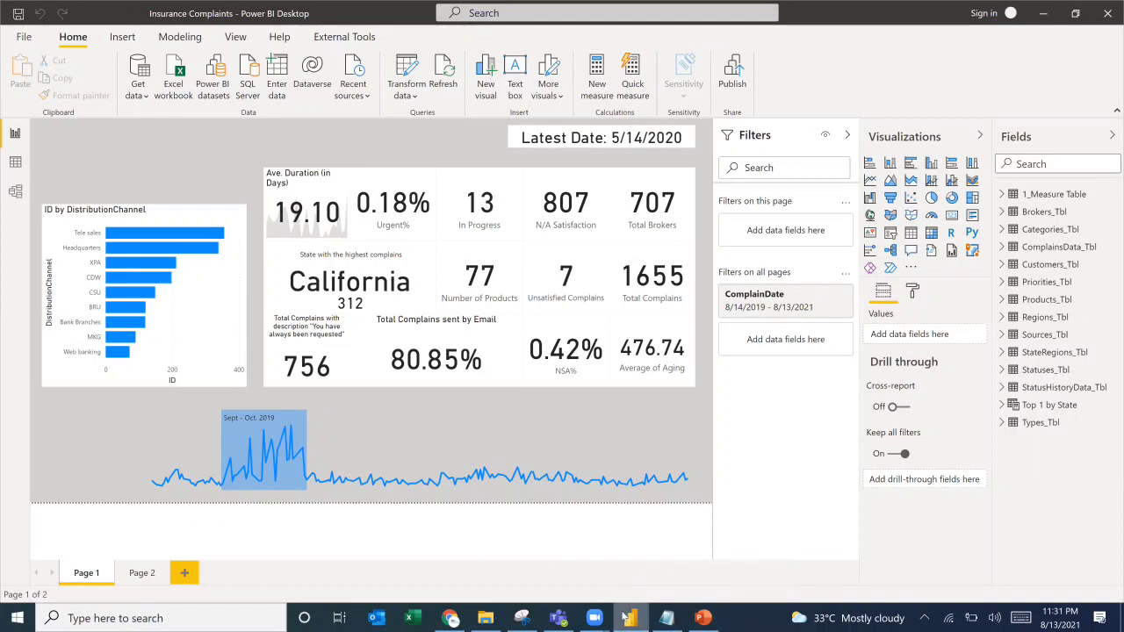
left_click(702, 618)
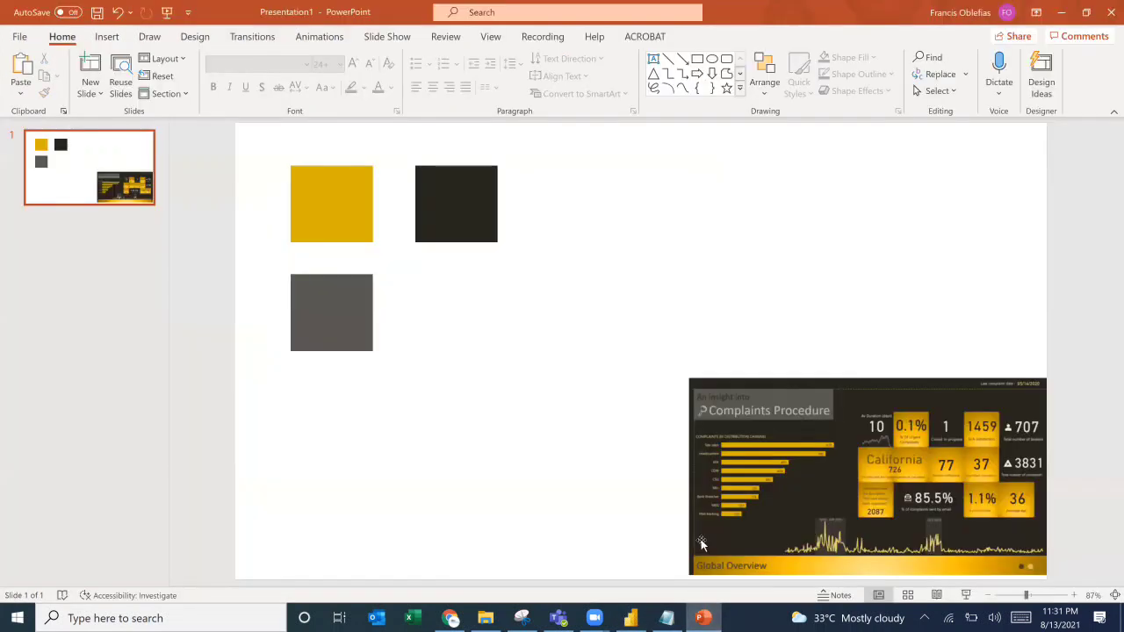
left_click(724, 454)
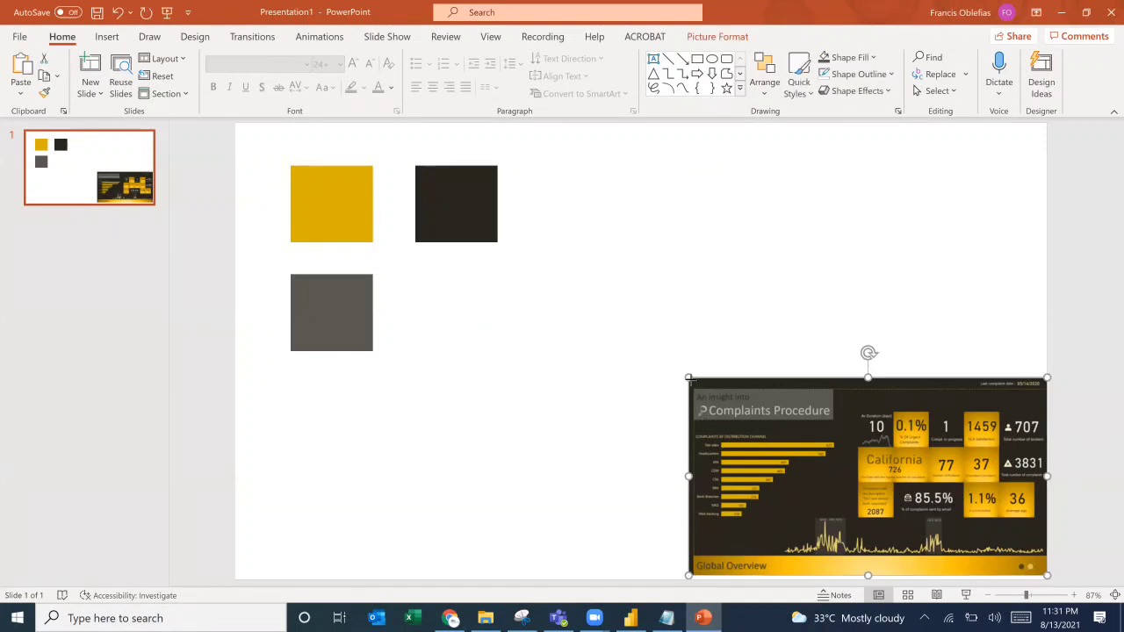
left_click_drag(687, 377, 476, 311)
left_click(356, 230)
left_click(443, 229)
left_click(343, 315)
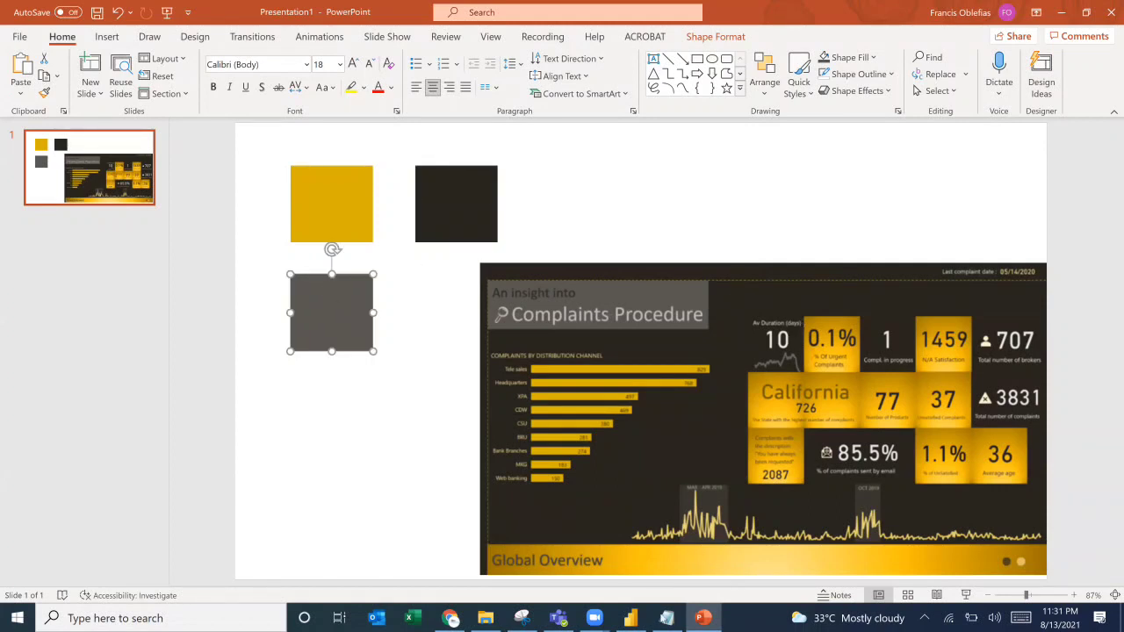
Switch to Power BI and set the page background transparency to 0%.
left_click(630, 618)
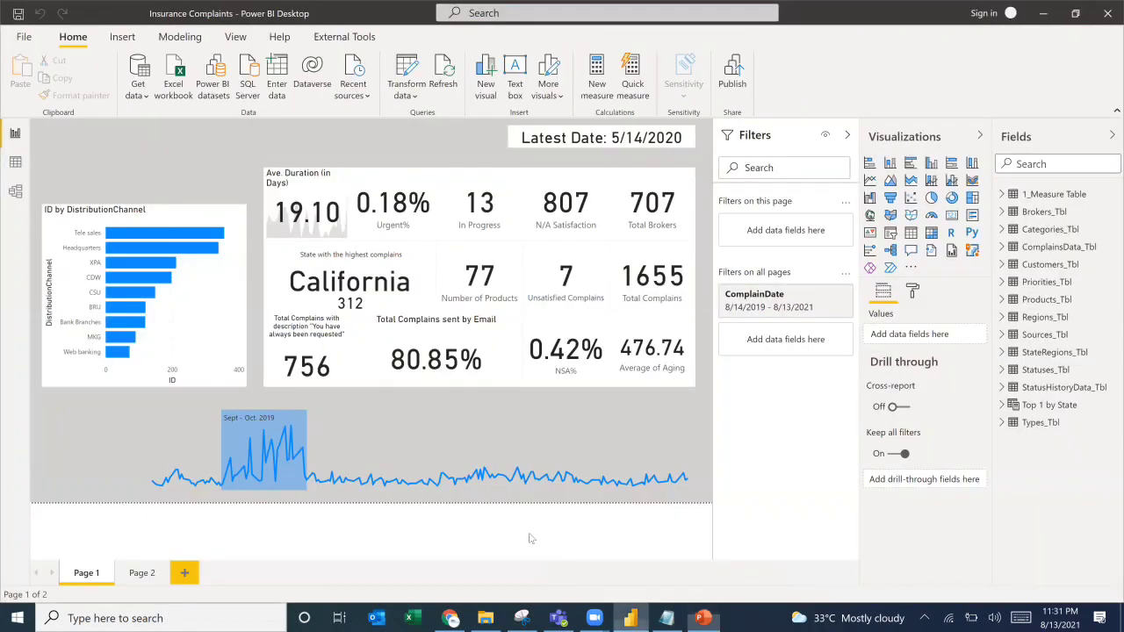
left_click(915, 295)
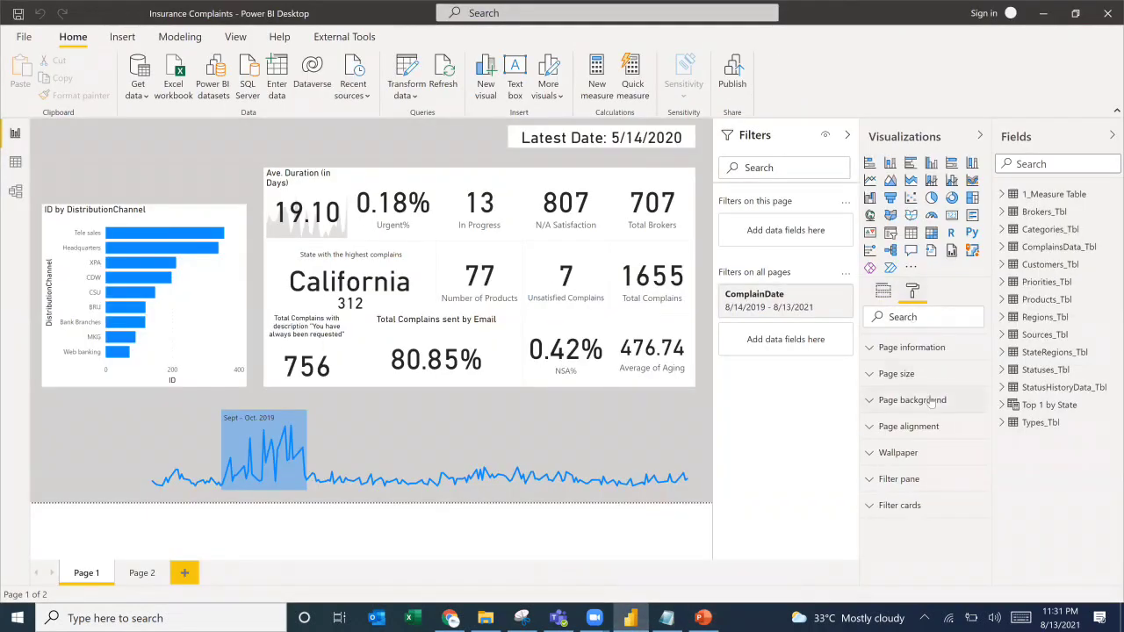
left_click(891, 401)
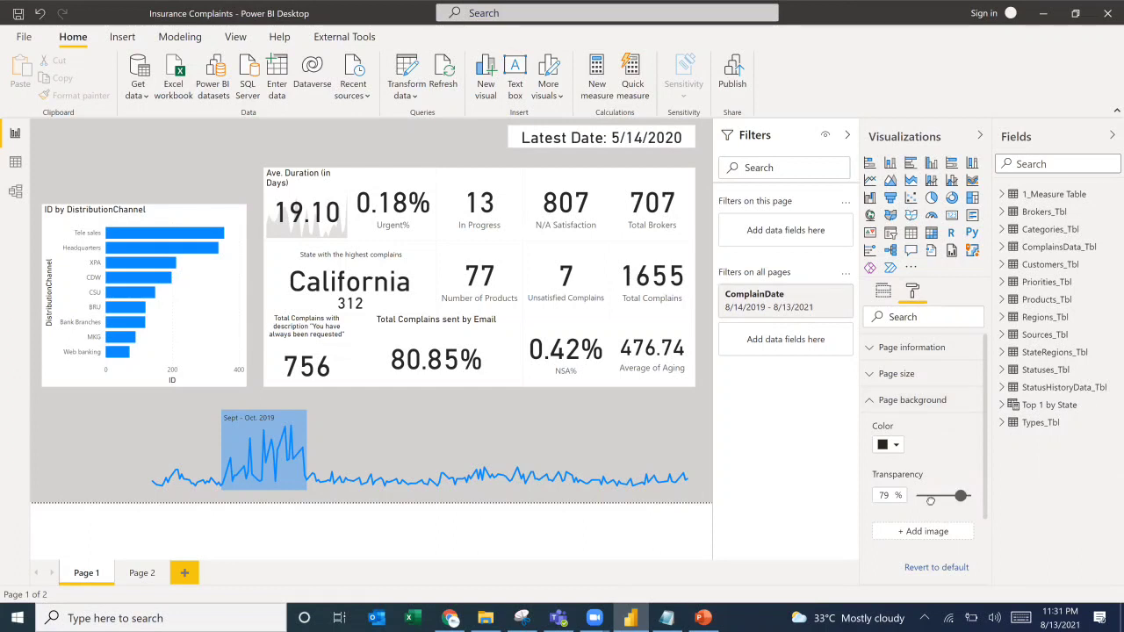
left_click_drag(931, 499, 913, 498)
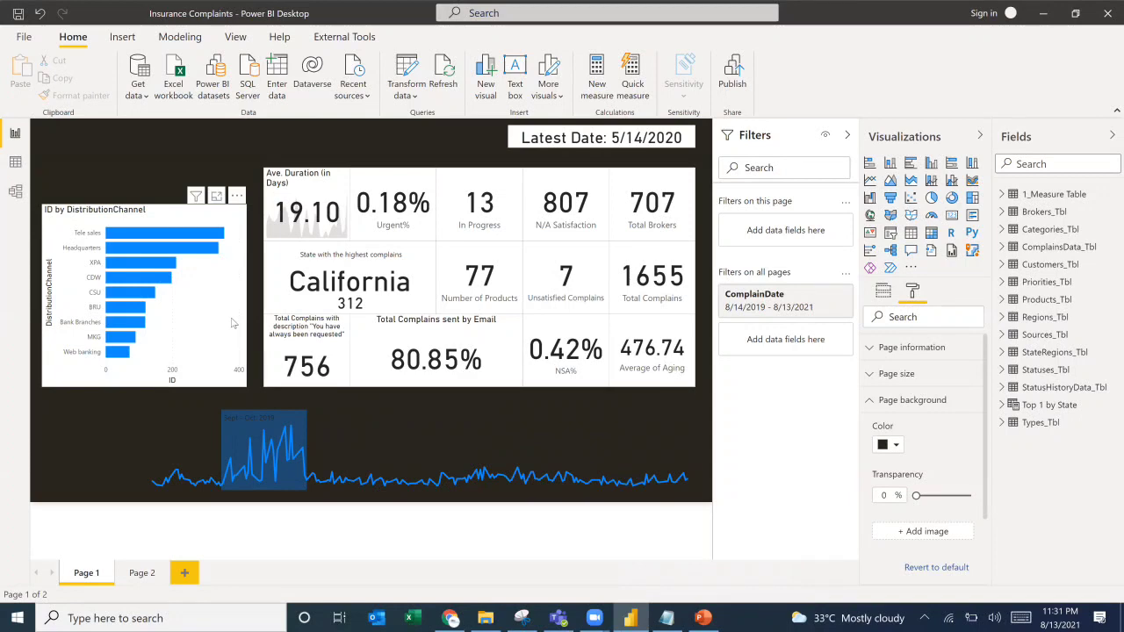
Switch to PowerPoint and copy the hex colour code of the yellow square's fill, leaving the fill as it is.
key("alt+Tab")
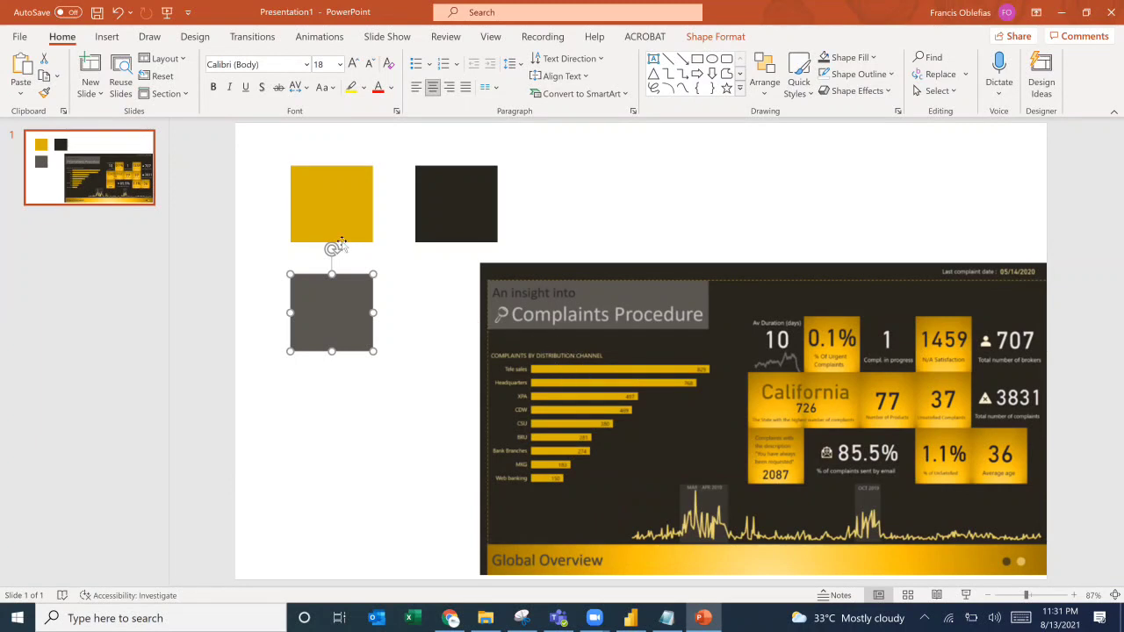
left_click(338, 200)
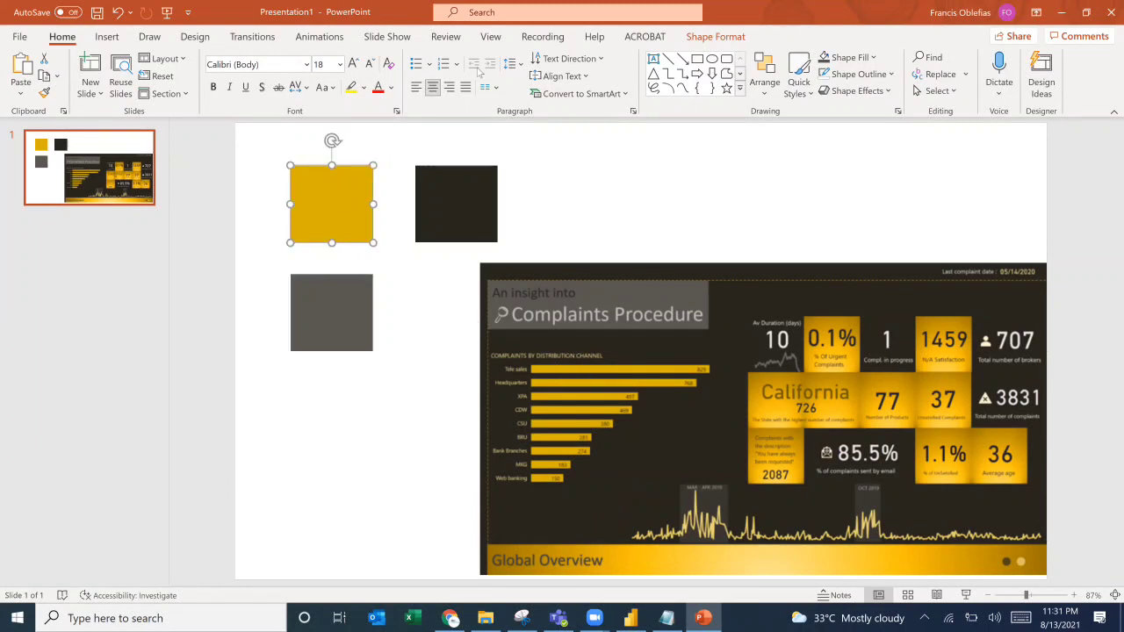
left_click(716, 36)
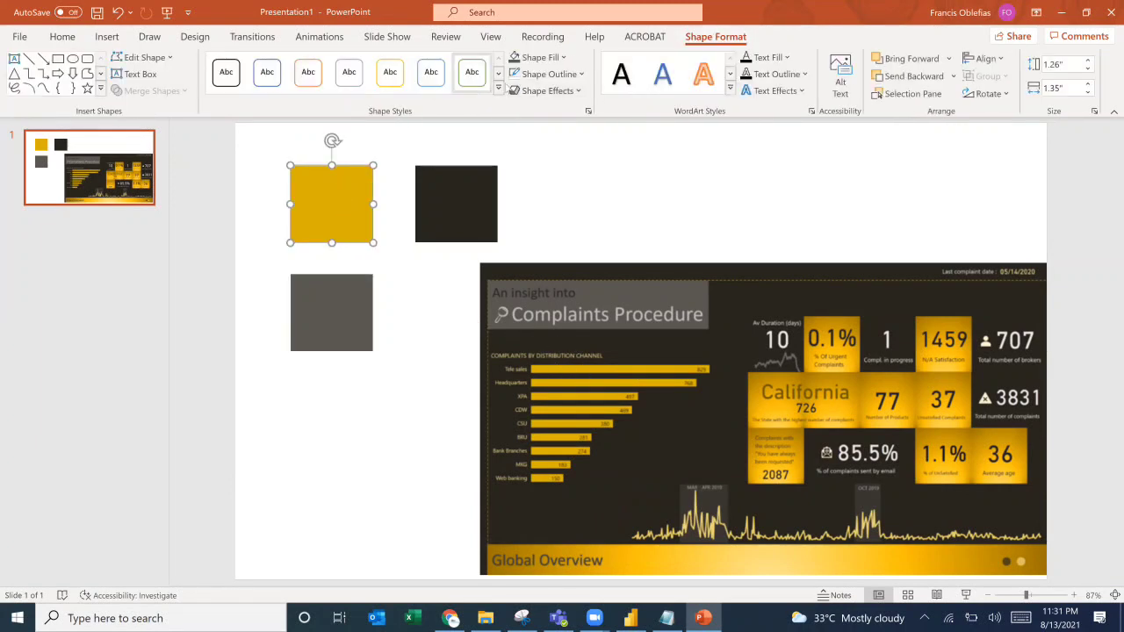
left_click(564, 57)
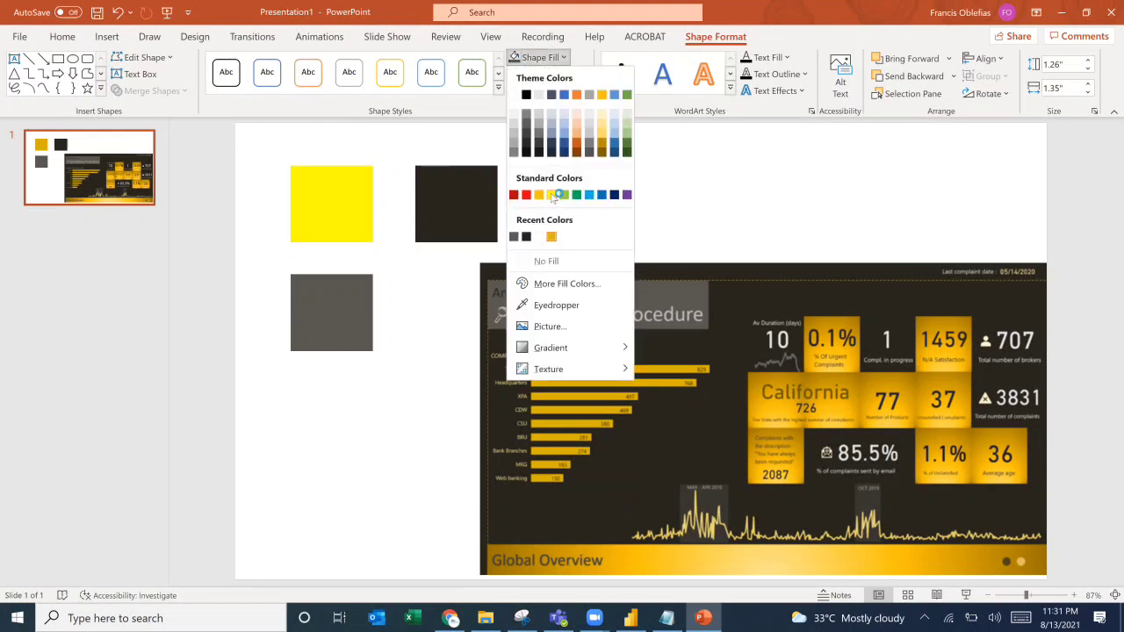
left_click(556, 283)
left_click_drag(527, 358, 567, 358)
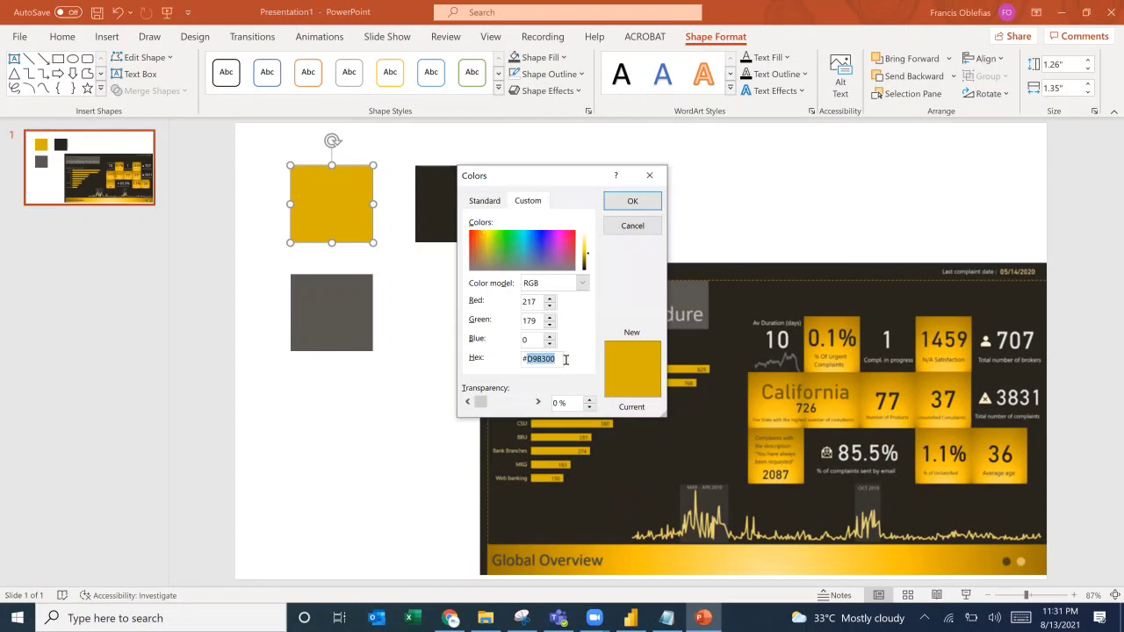
key("Escape")
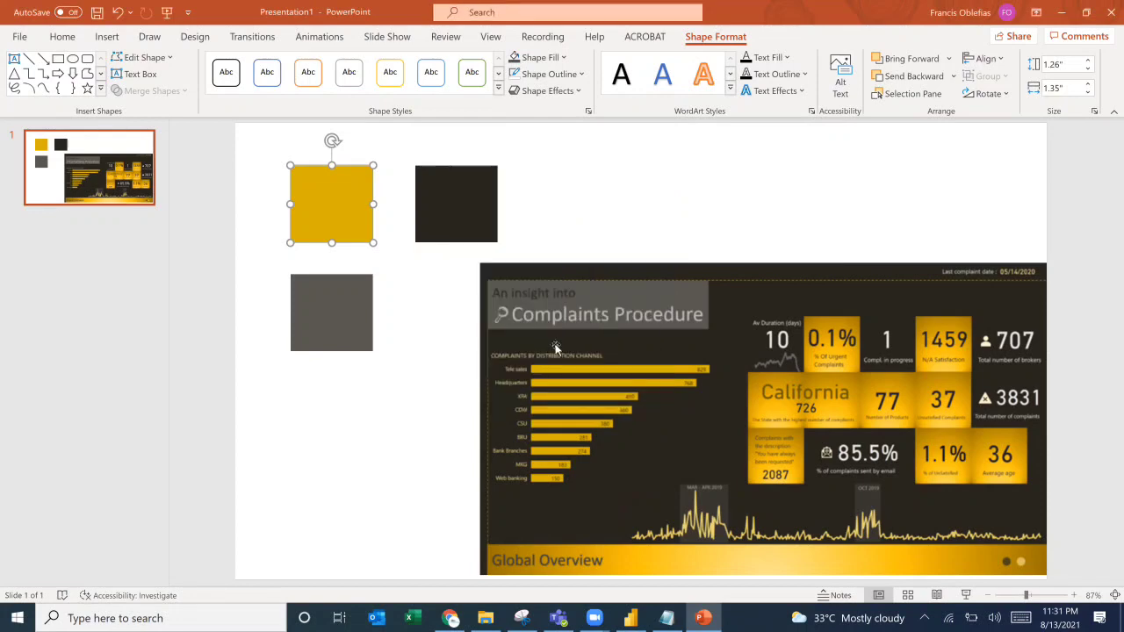
Switch to Power BI and set the default data colour of the distribution channel bar chart to #D9B300.
key("alt+Tab")
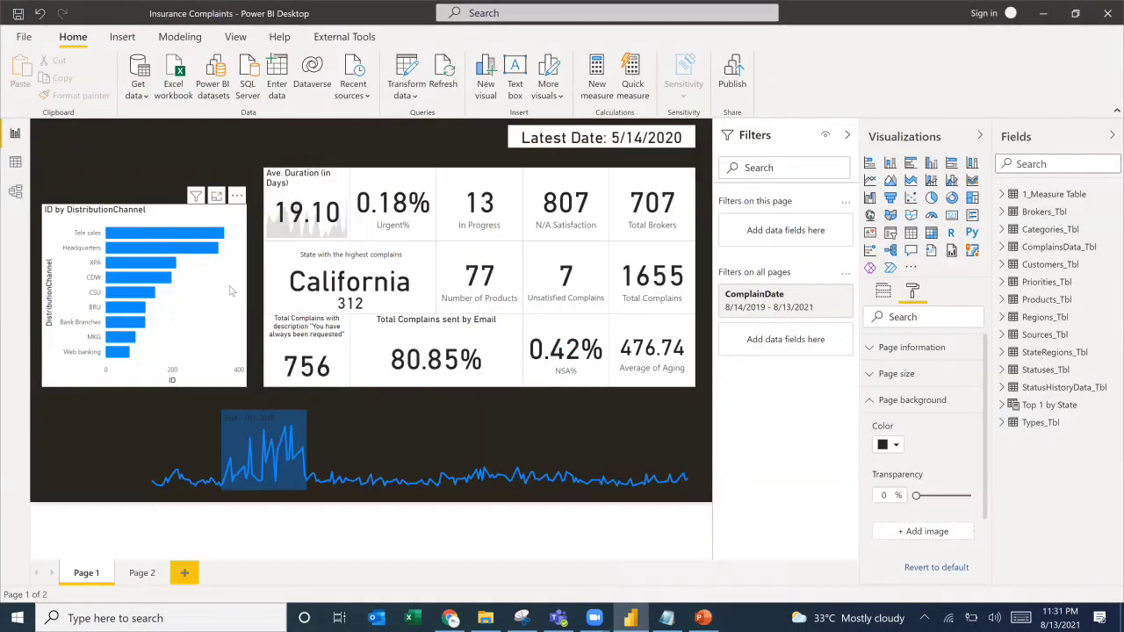
left_click(163, 220)
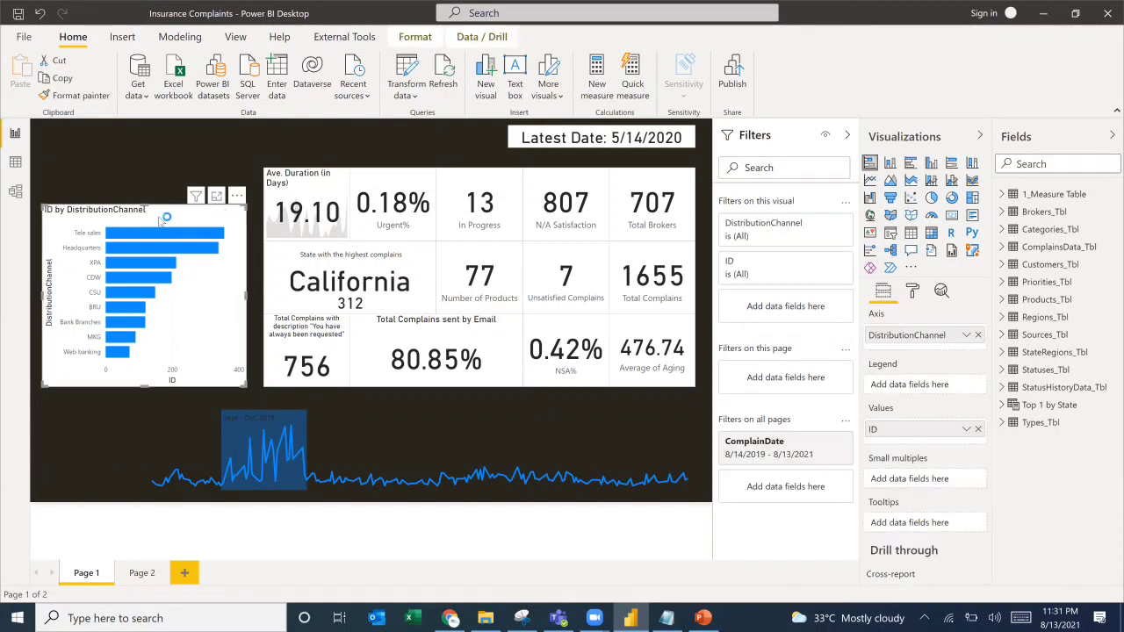
left_click(911, 292)
left_click(878, 453)
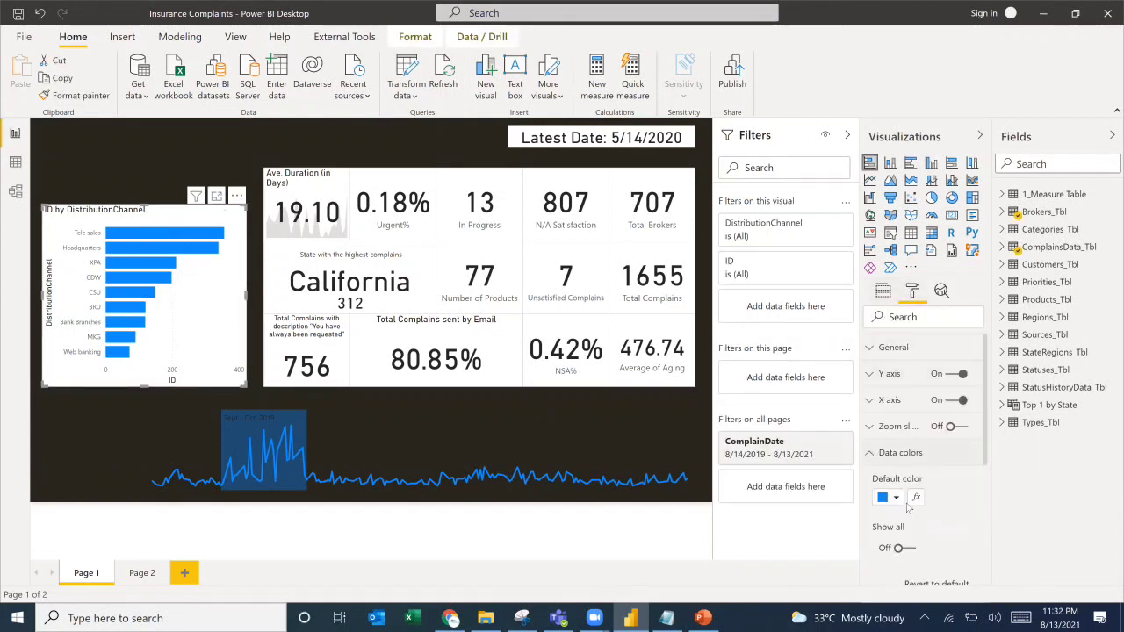
left_click(894, 497)
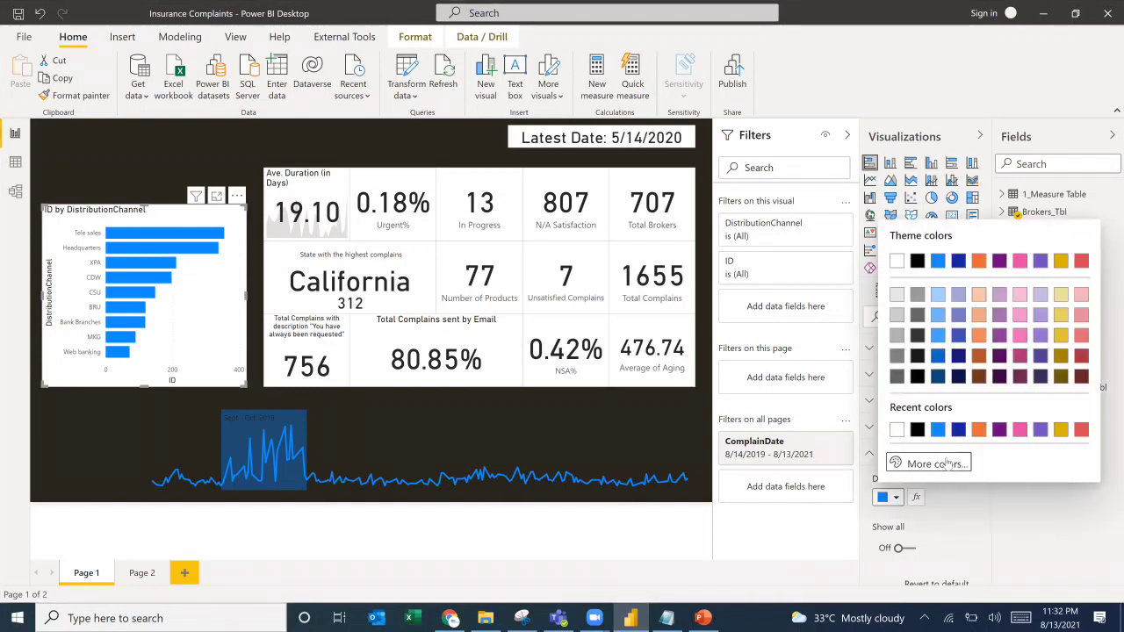
left_click(932, 463)
type("#D9B300")
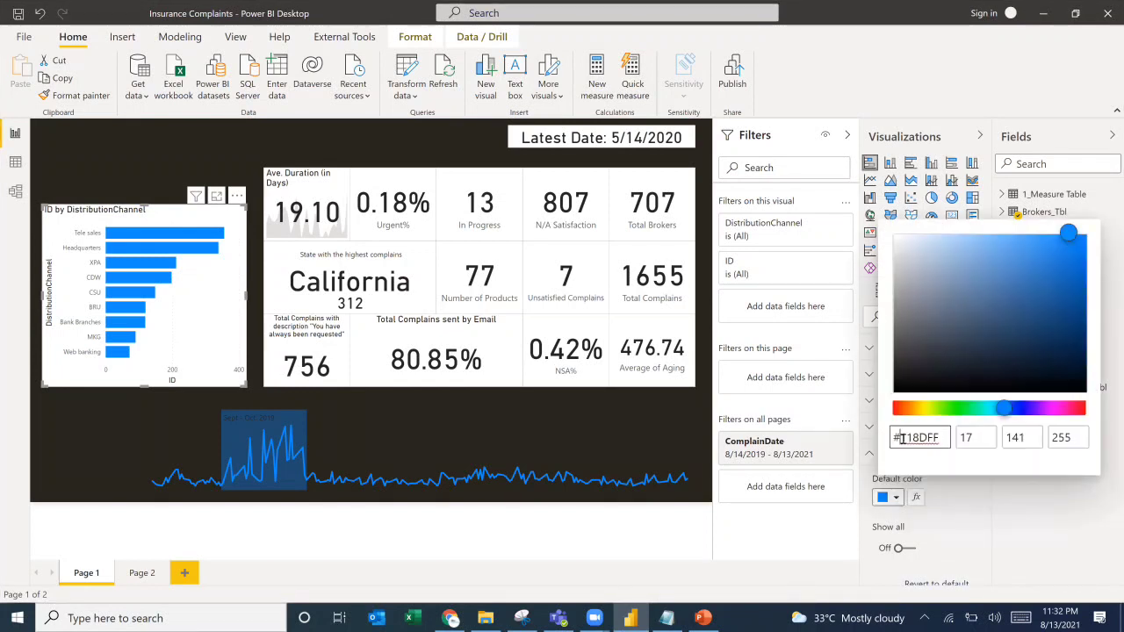
key("Return")
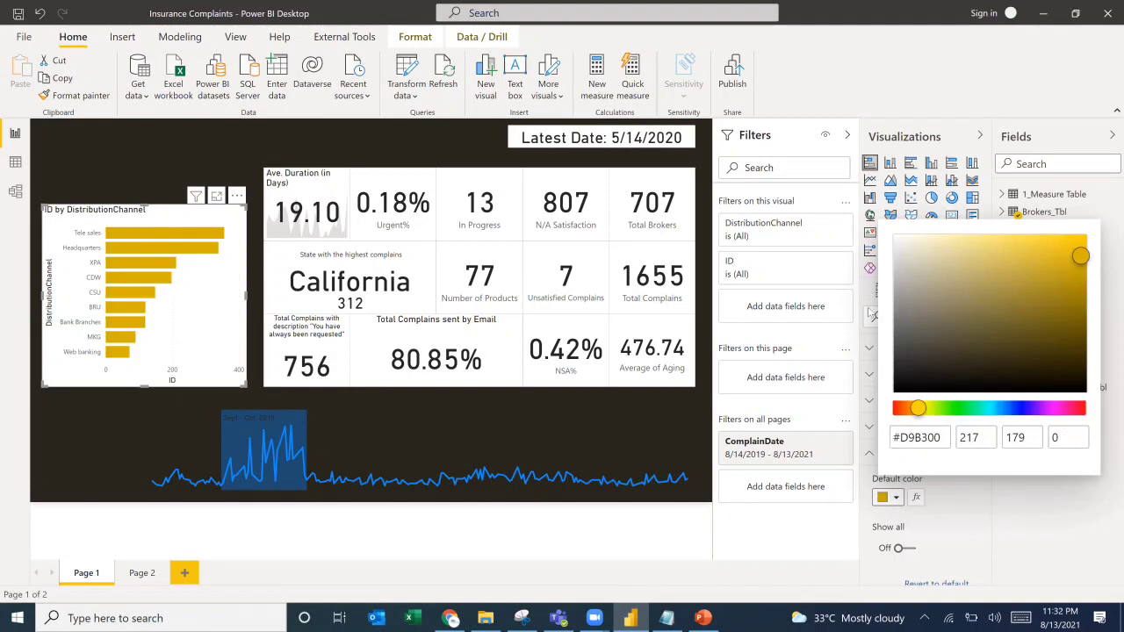
left_click(876, 351)
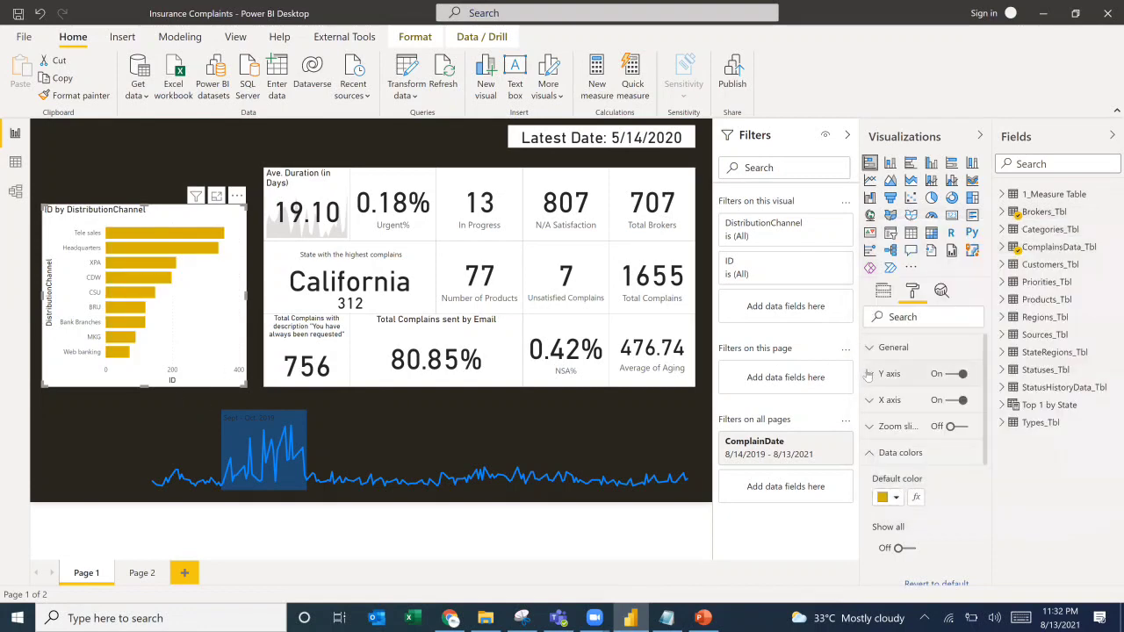
Turn off the Y axis title of the distribution channel bar chart.
left_click(868, 373)
scroll(915, 486, "down", 5)
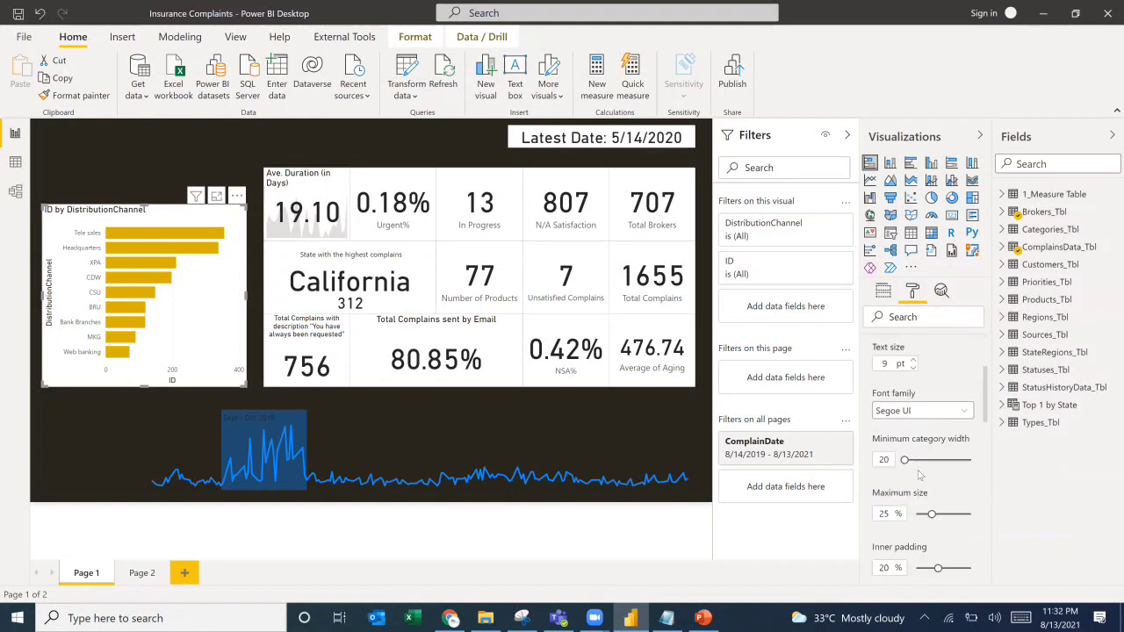
left_click(897, 404)
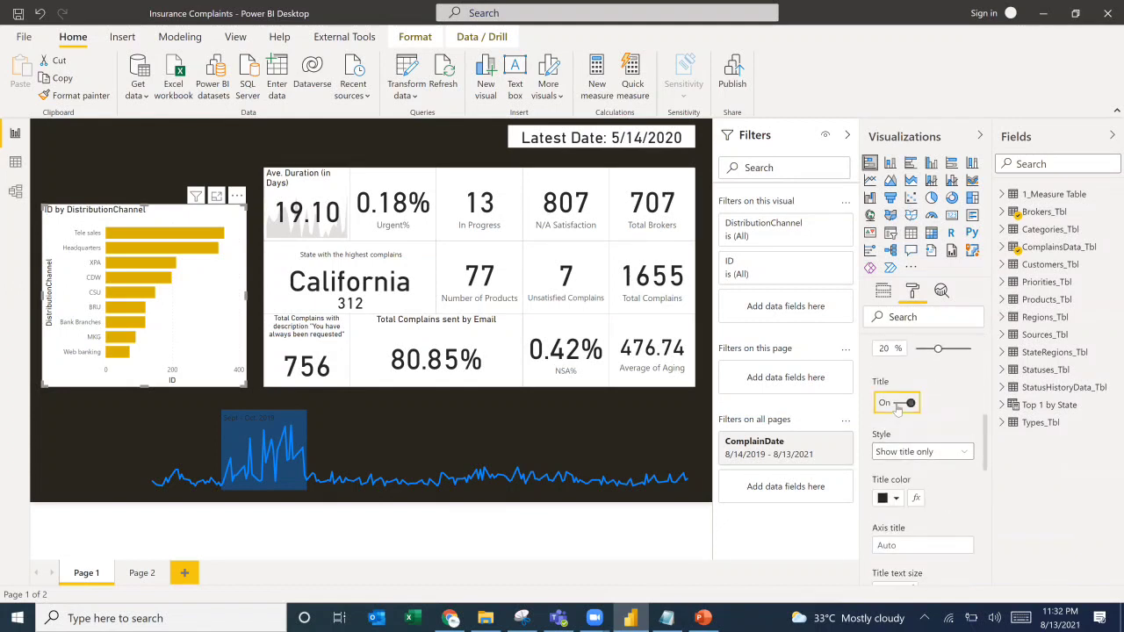
scroll(906, 443, "down", 1)
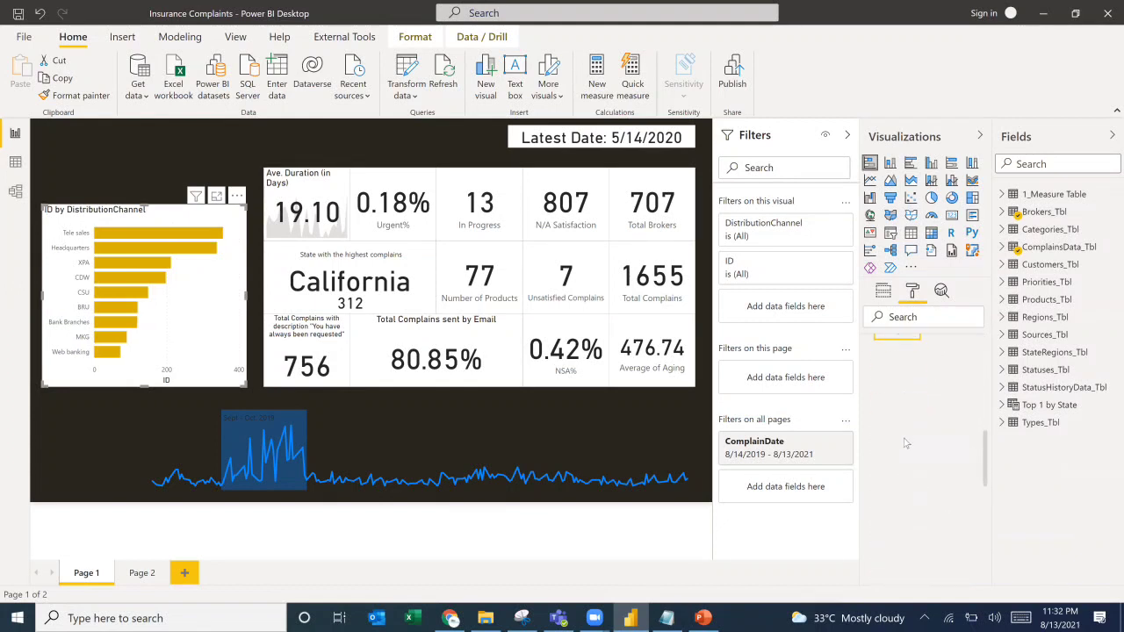
Search the bar chart's format settings for "title", turn off the X axis title, and clear the search.
scroll(904, 427, "up", 4)
left_click(897, 346)
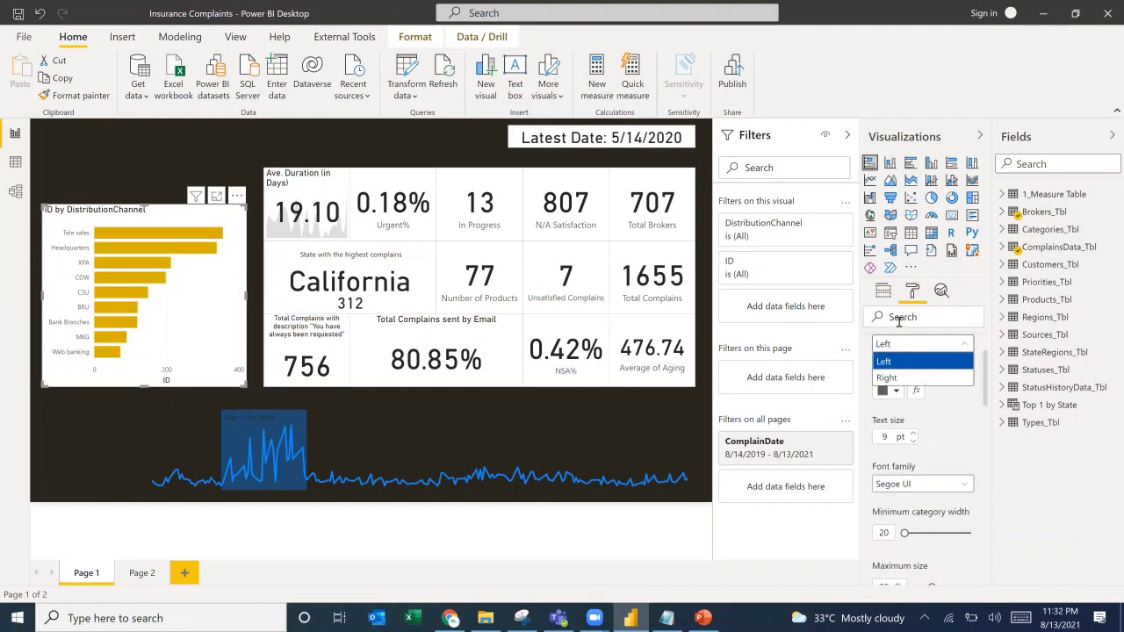
left_click(898, 322)
type("it")
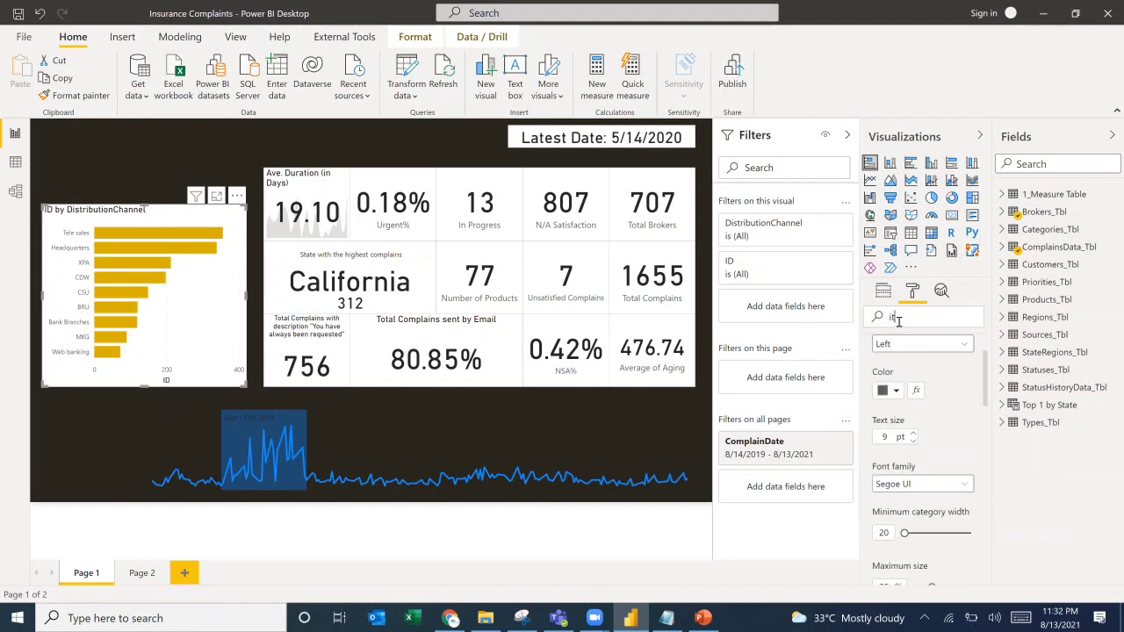
type("t")
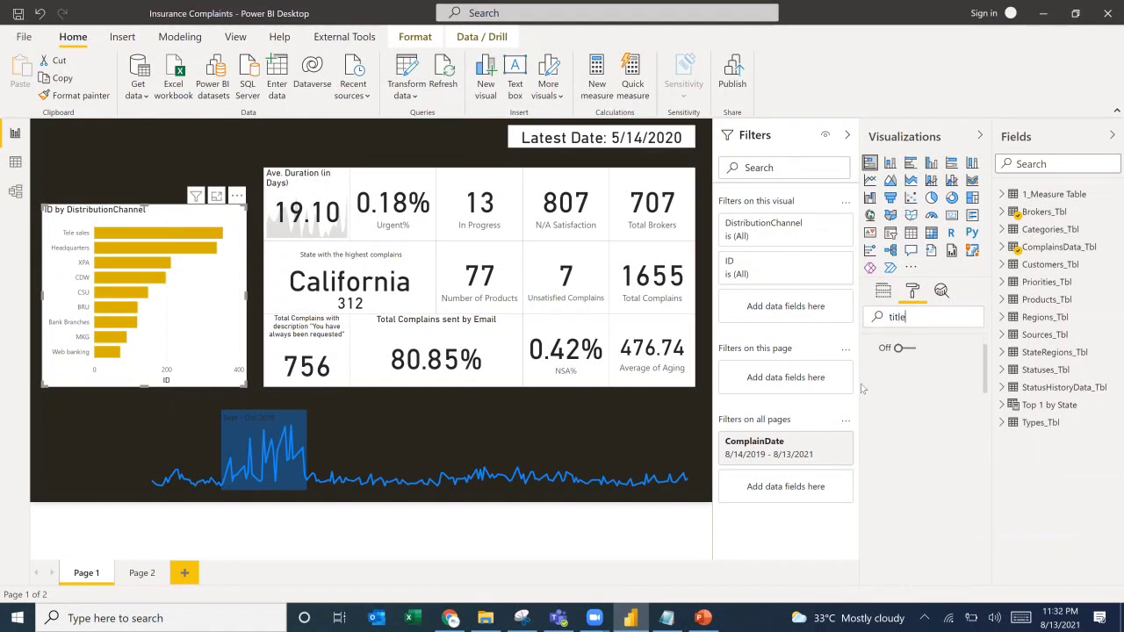
scroll(918, 379, "up", 1)
left_click(884, 350)
left_click(904, 427)
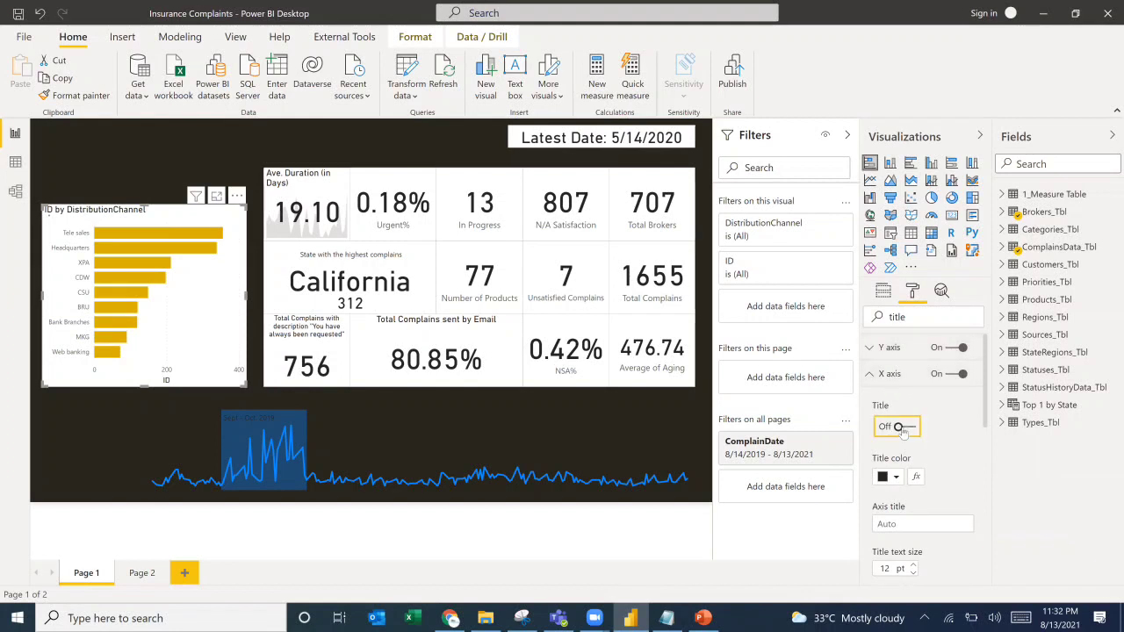
left_click_drag(916, 317, 873, 321)
key("BackSpace")
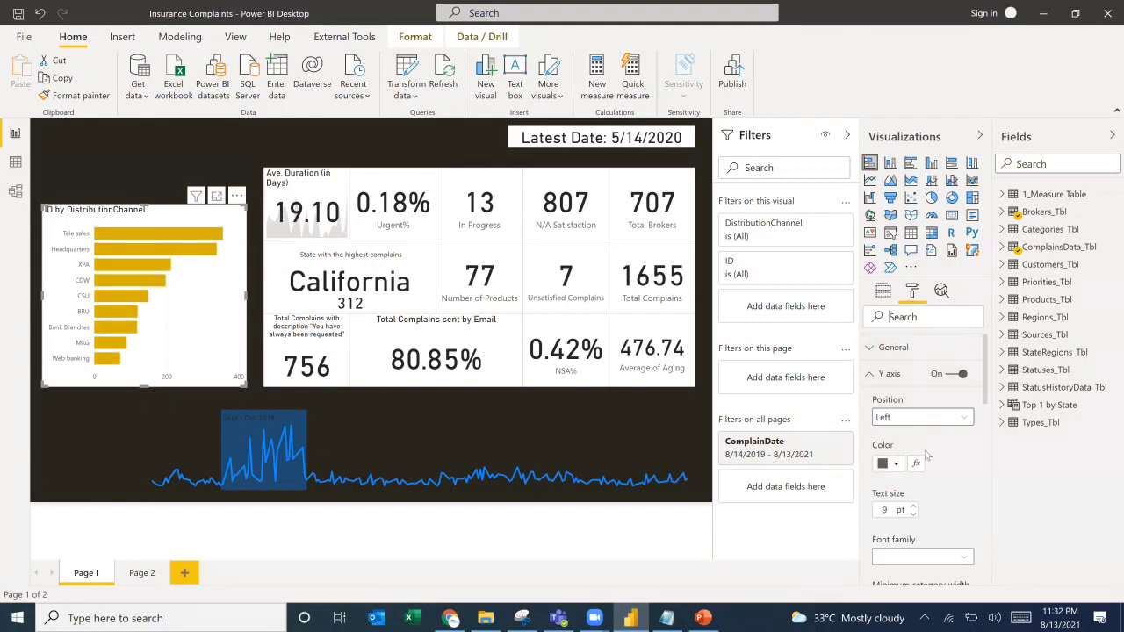
Turn on data labels for the distribution channel bar chart and turn off its X axis.
left_click(882, 376)
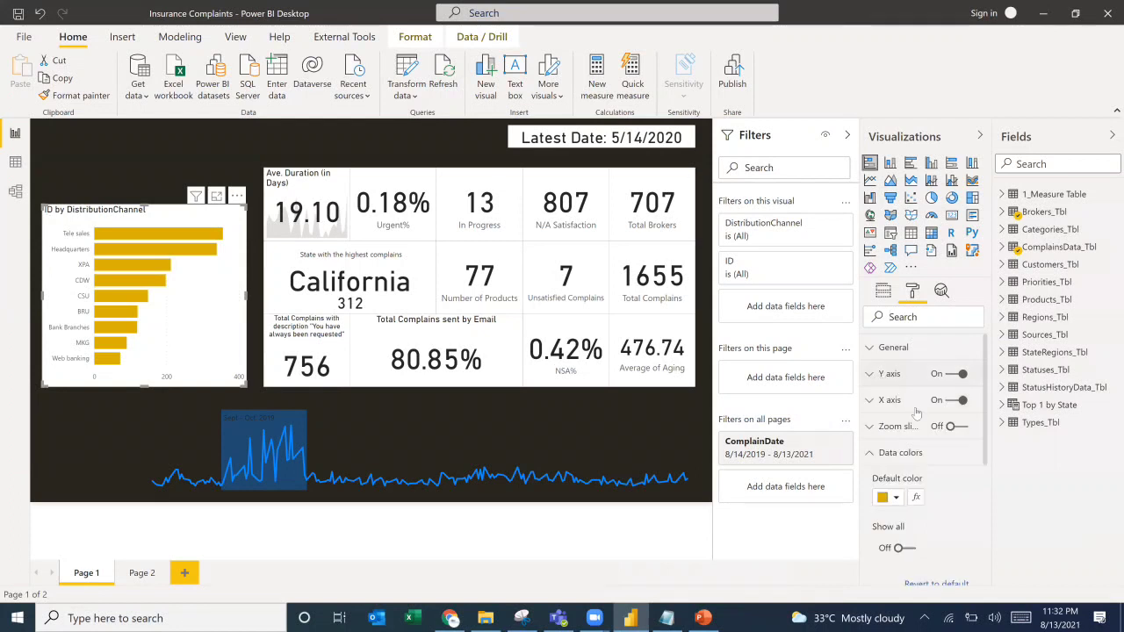
left_click(894, 453)
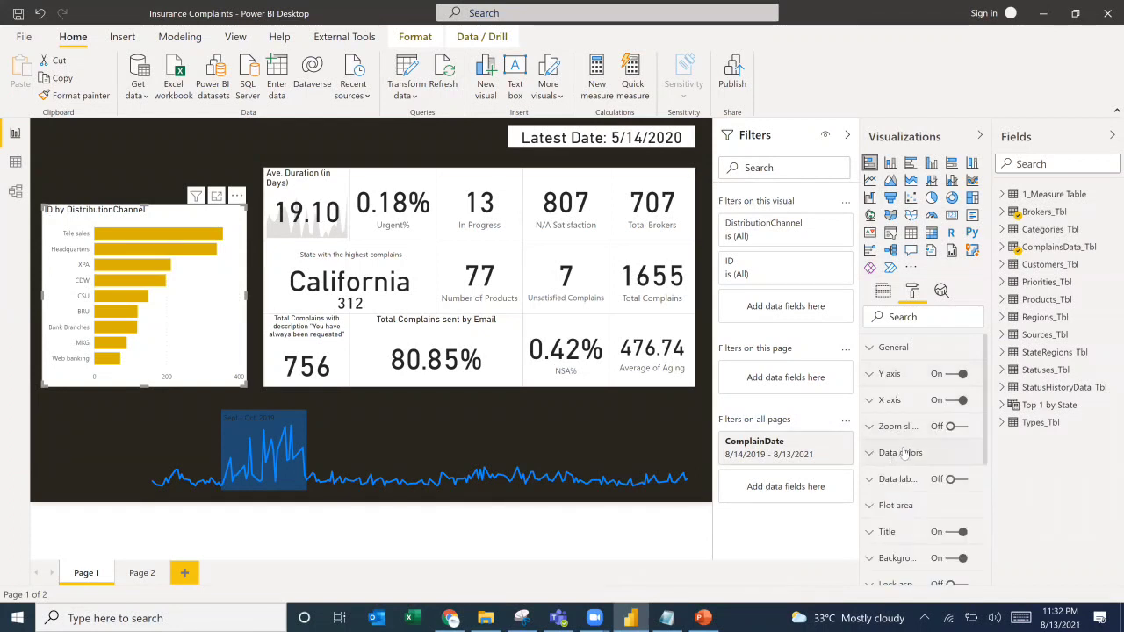
left_click(961, 480)
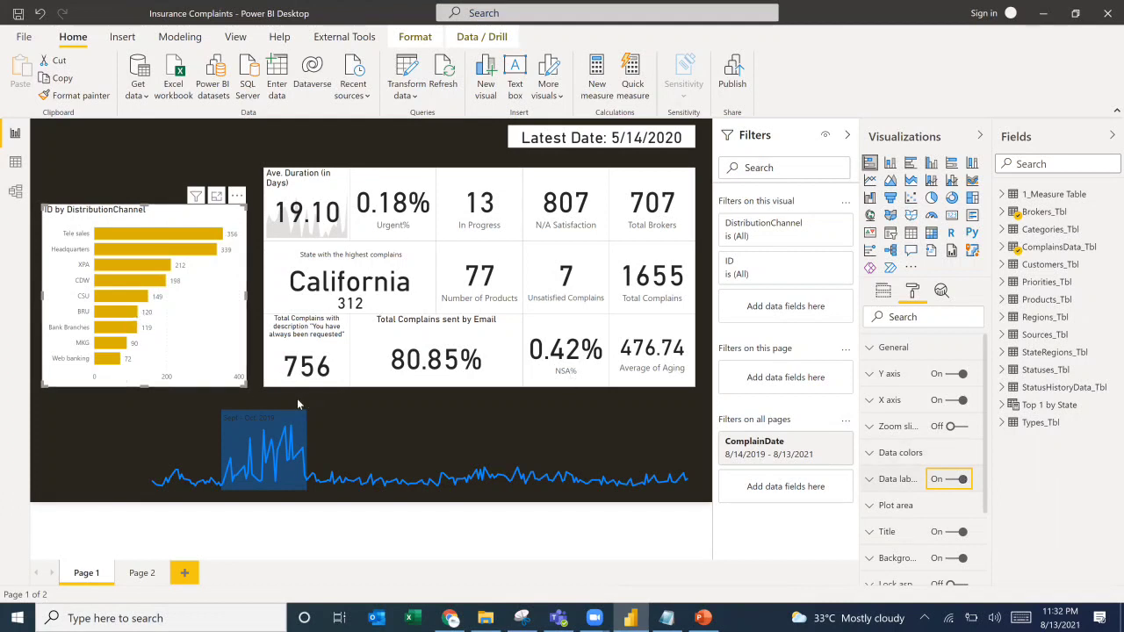
left_click(957, 400)
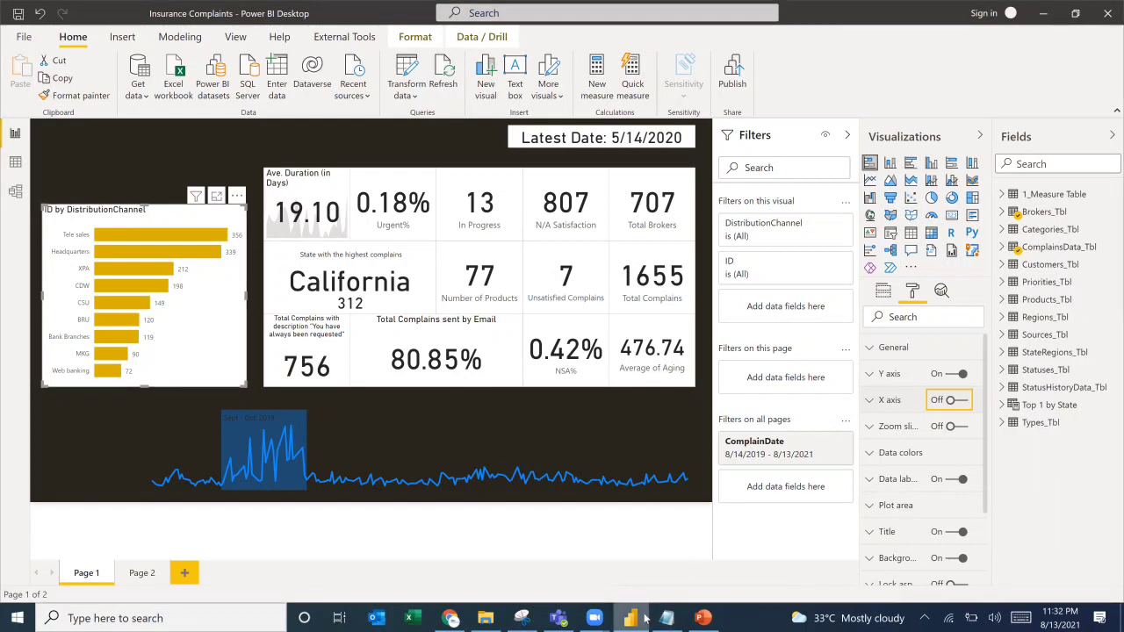
Check the reference in PowerPoint, then in Power BI retitle the bar chart "COMPLAINS BY DISTRIBUTION CHANNEL" and turn off its background.
left_click(714, 618)
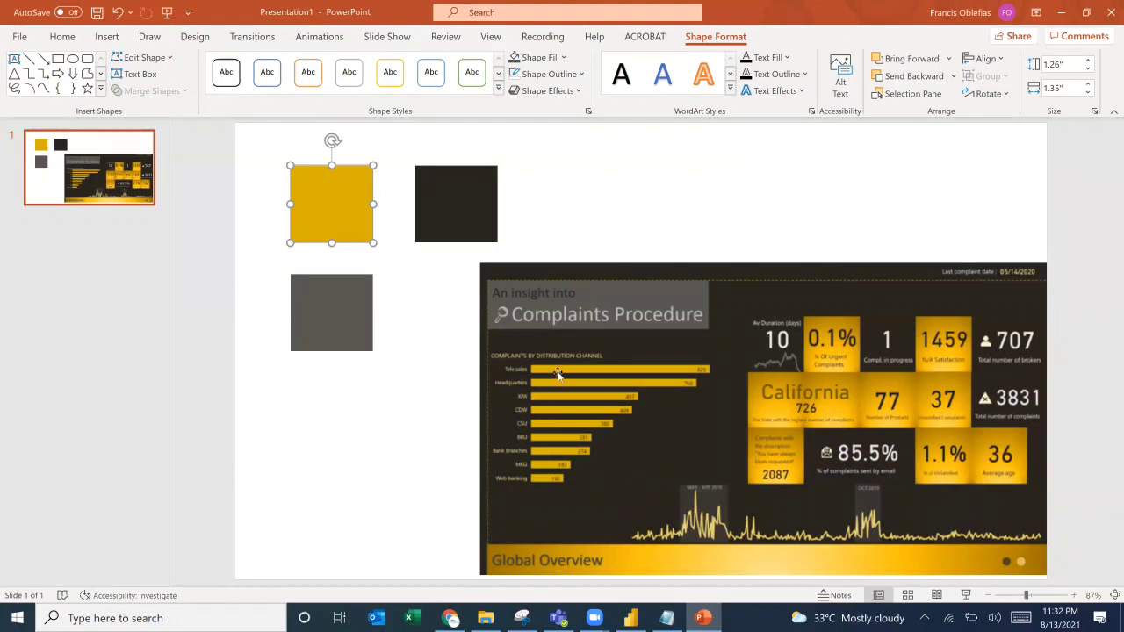
key("alt+Tab")
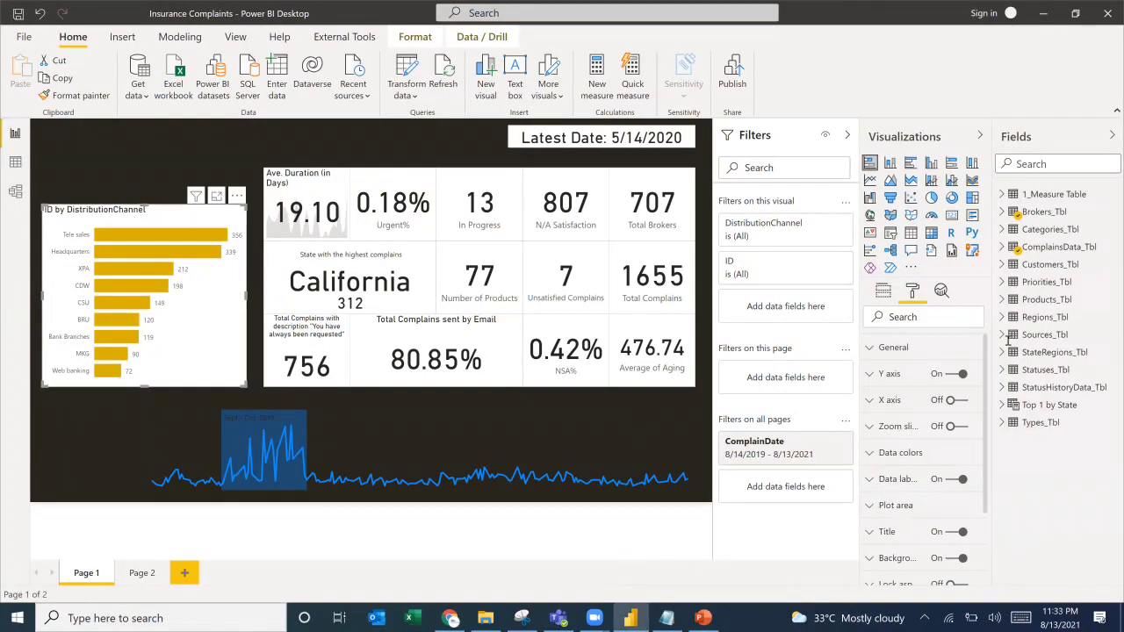
left_click(885, 531)
left_click(899, 507)
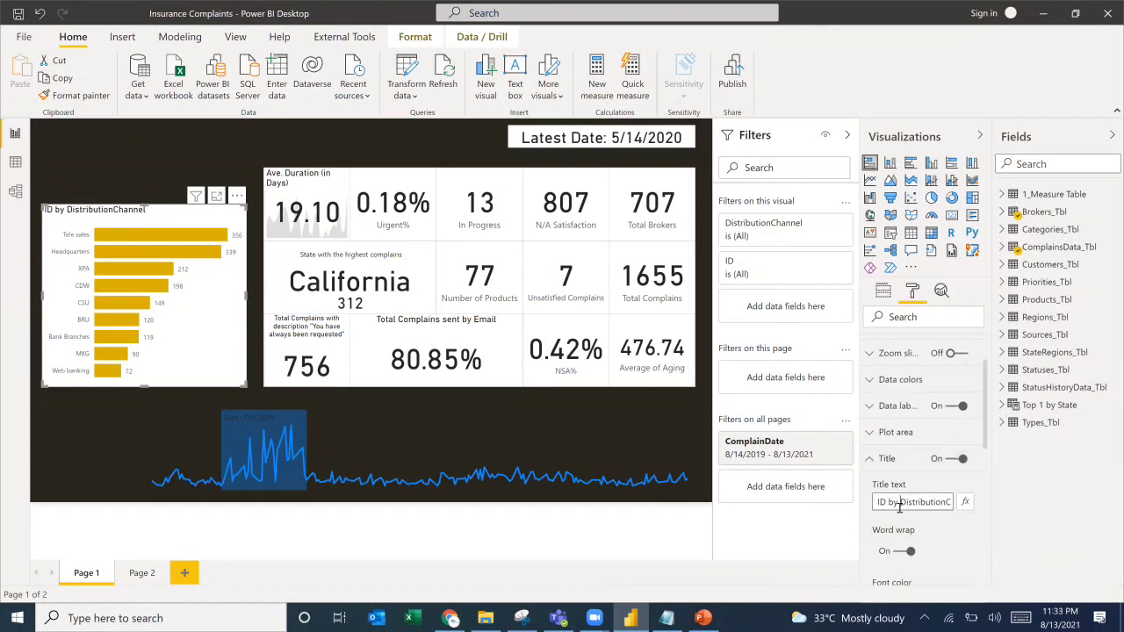
type("COMPLAINS BY DISTRIBUTION CHANNEL")
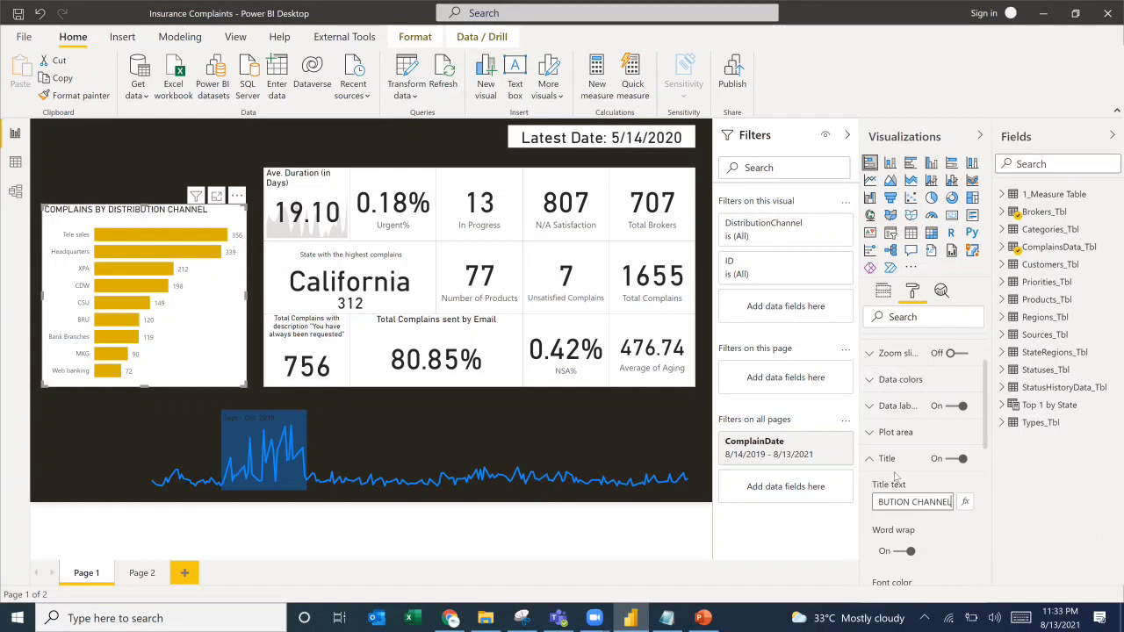
left_click(899, 463)
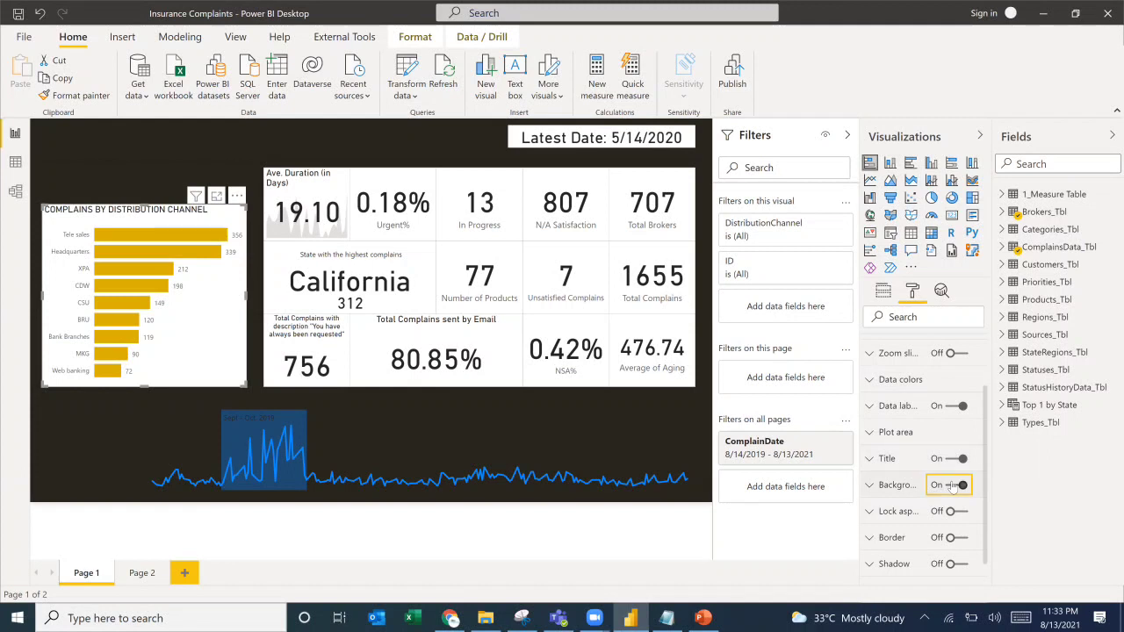
left_click(954, 486)
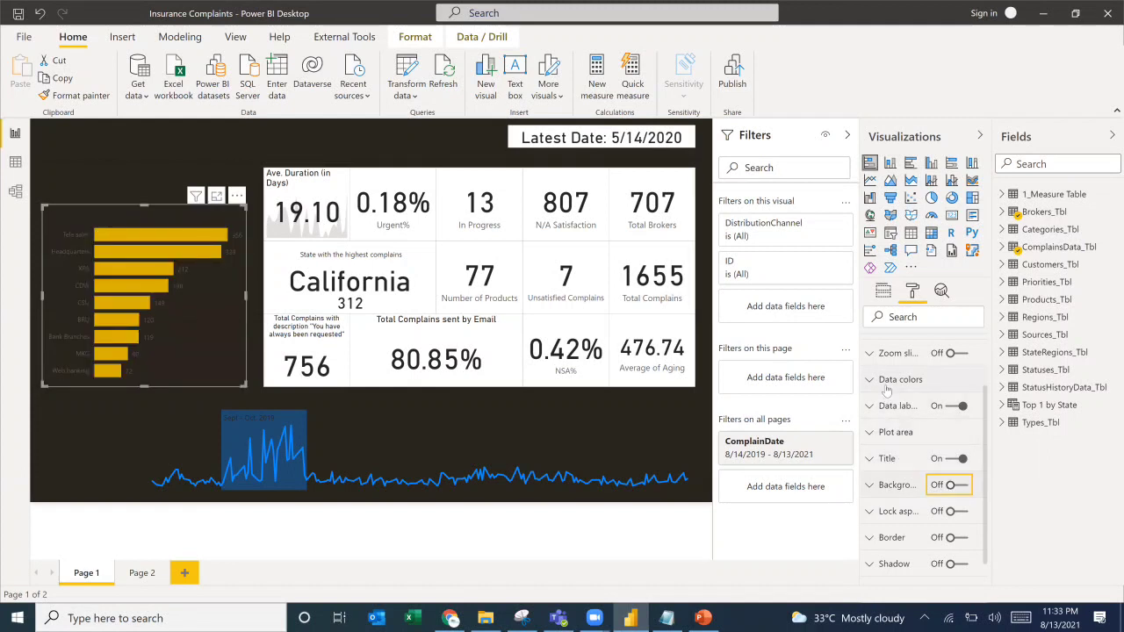
Search the distribution channel bar chart's format settings for "COLOR" and set the Y axis labels to white.
scroll(886, 404, "up", 2)
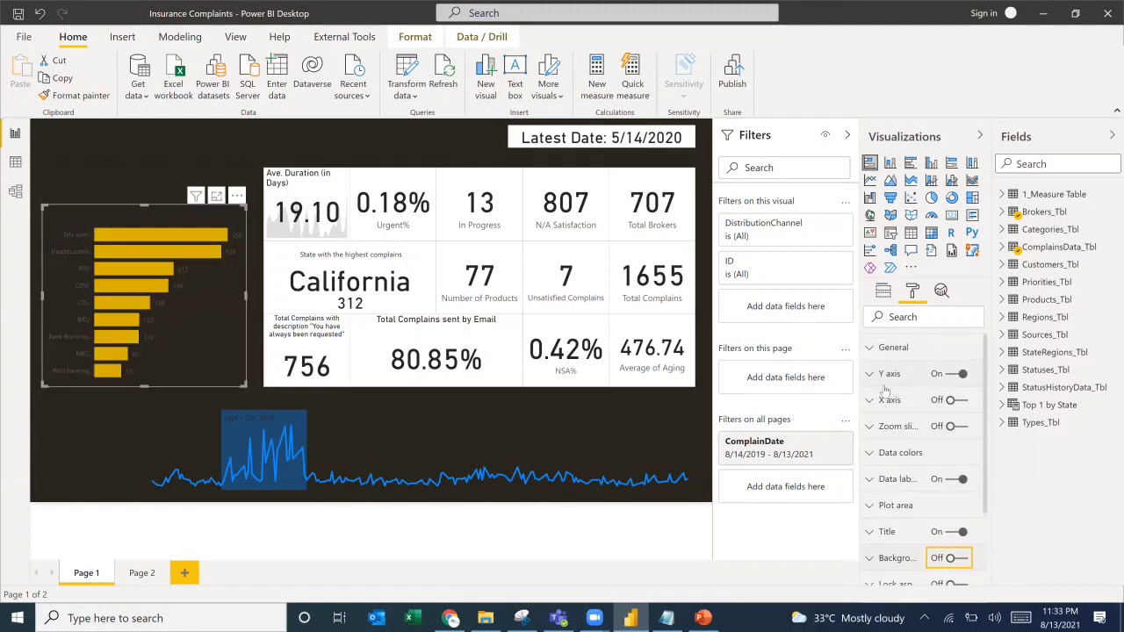
left_click(892, 317)
type("col")
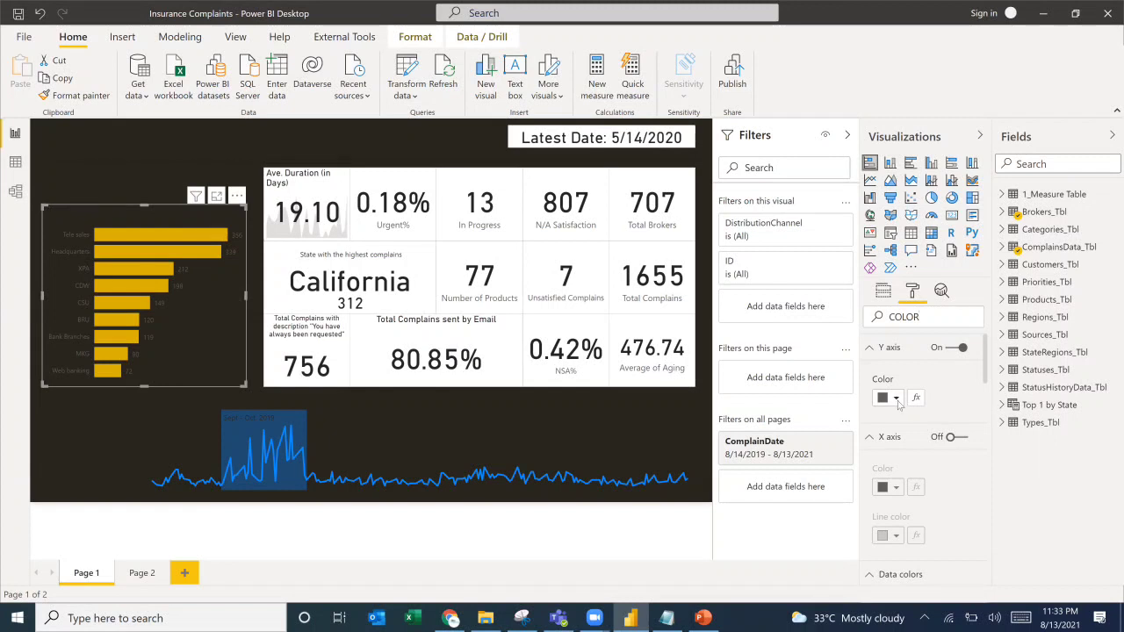
left_click(897, 403)
left_click(913, 331)
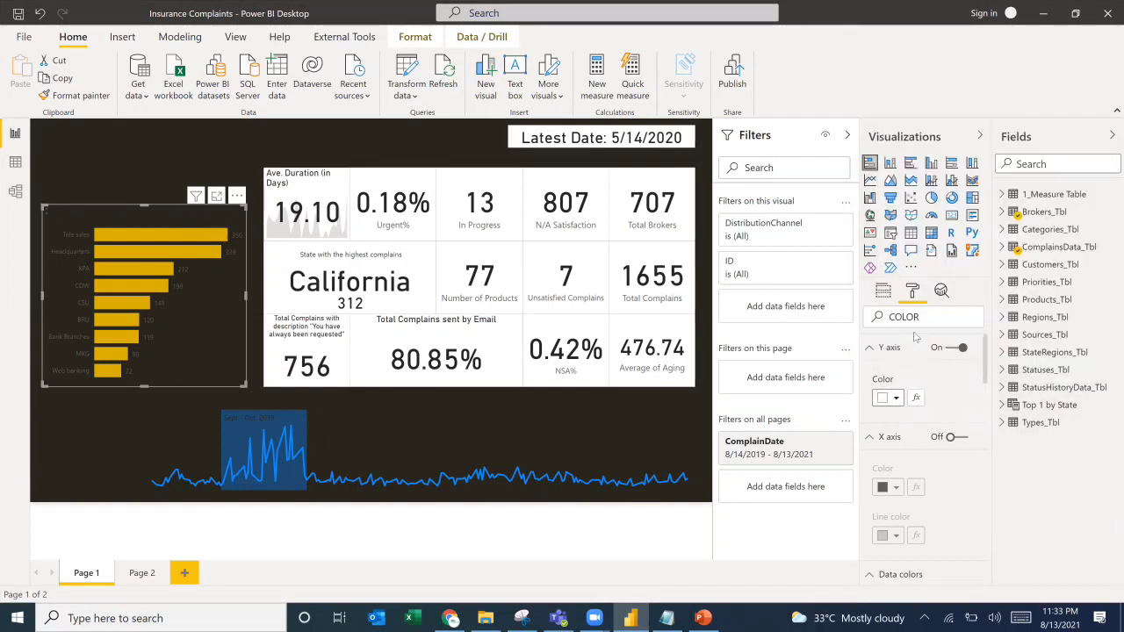
Set the bar chart's data labels and title font color to white.
scroll(902, 430, "down", 3)
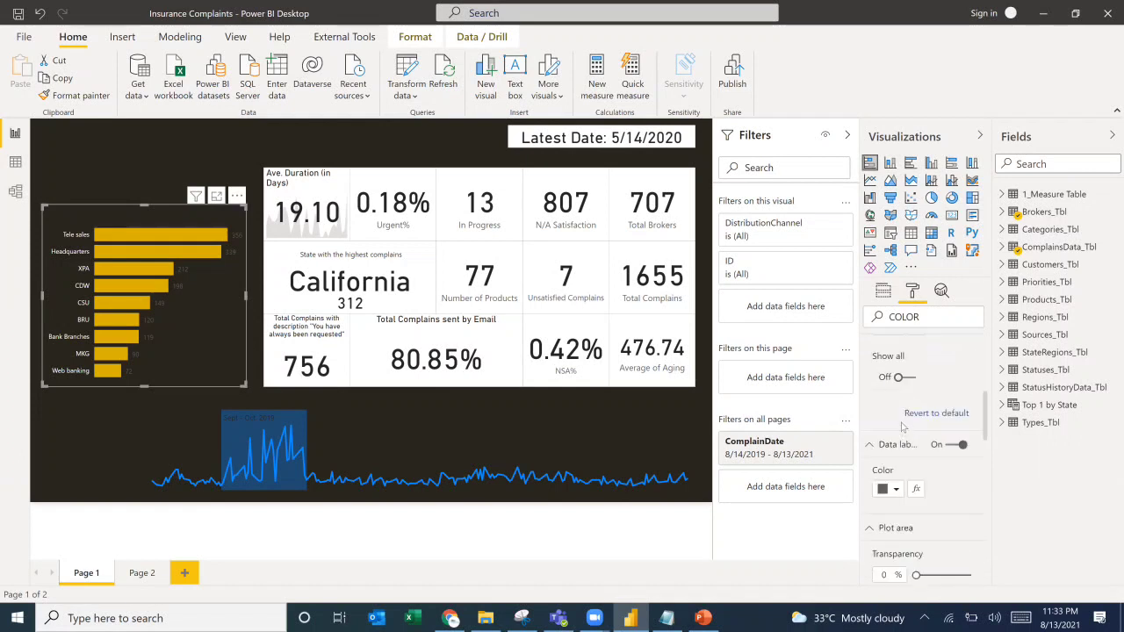
scroll(902, 426, "up", 1)
scroll(901, 427, "down", 1)
left_click(895, 489)
left_click(897, 422)
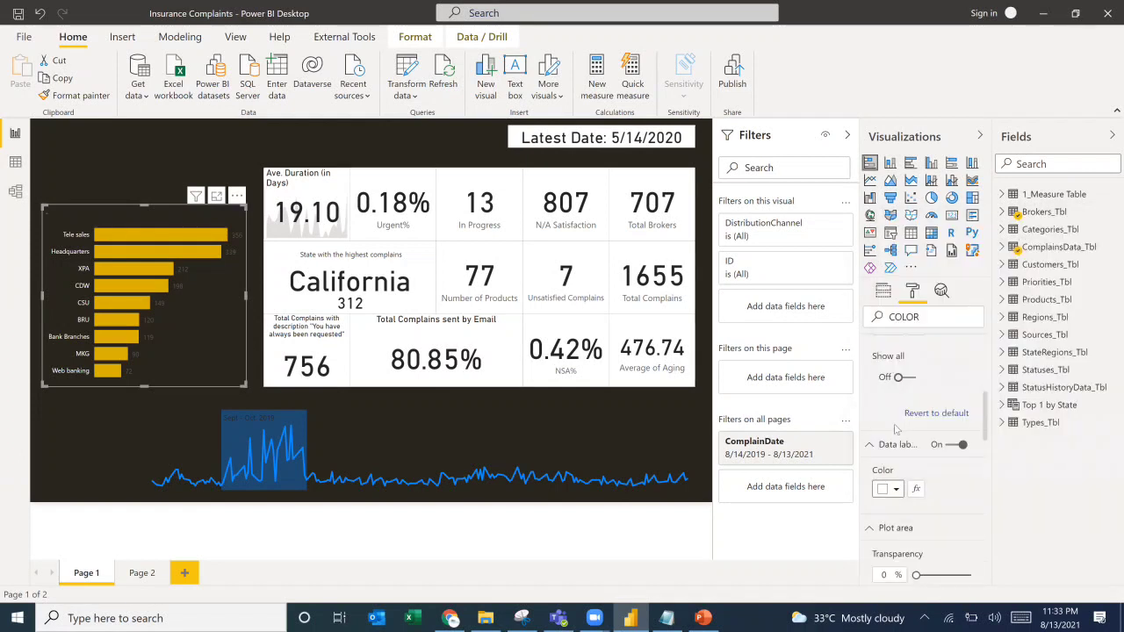
scroll(899, 474, "down", 2)
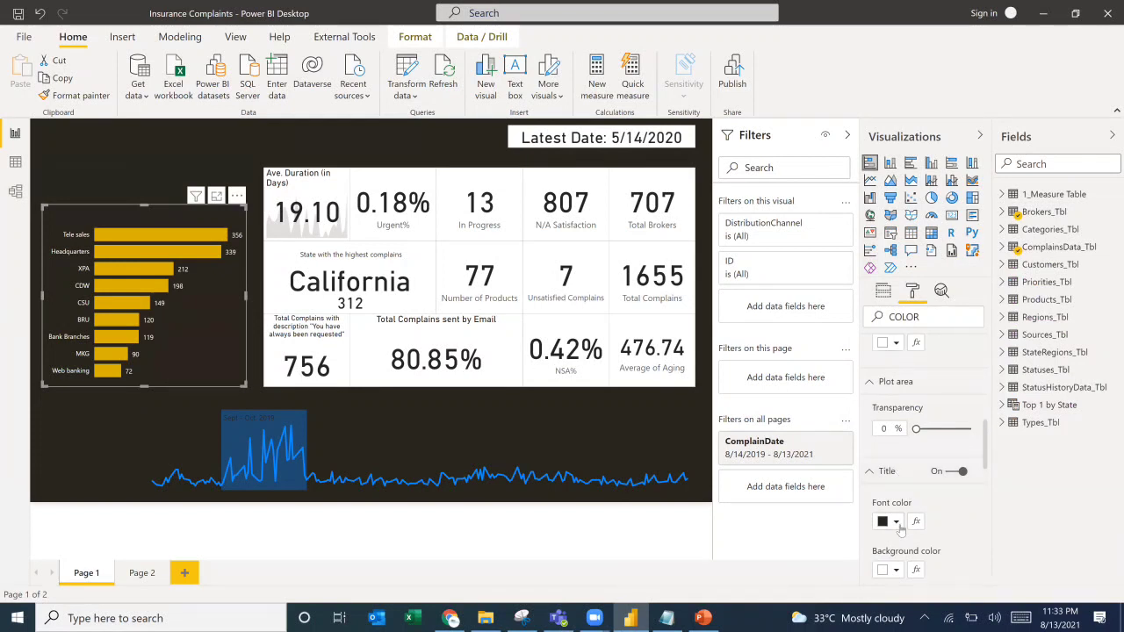
left_click(895, 522)
left_click(895, 454)
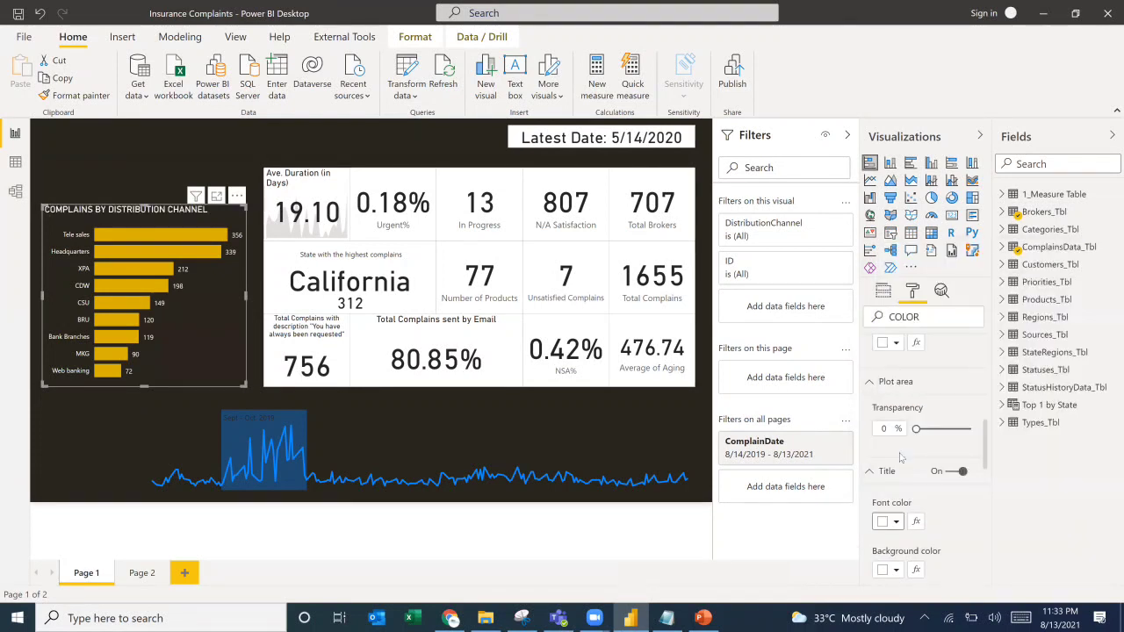
Check the reference in PowerPoint, then in Power BI set the bar chart's Y axis labels to the dashboard's yellow.
key("alt+Tab")
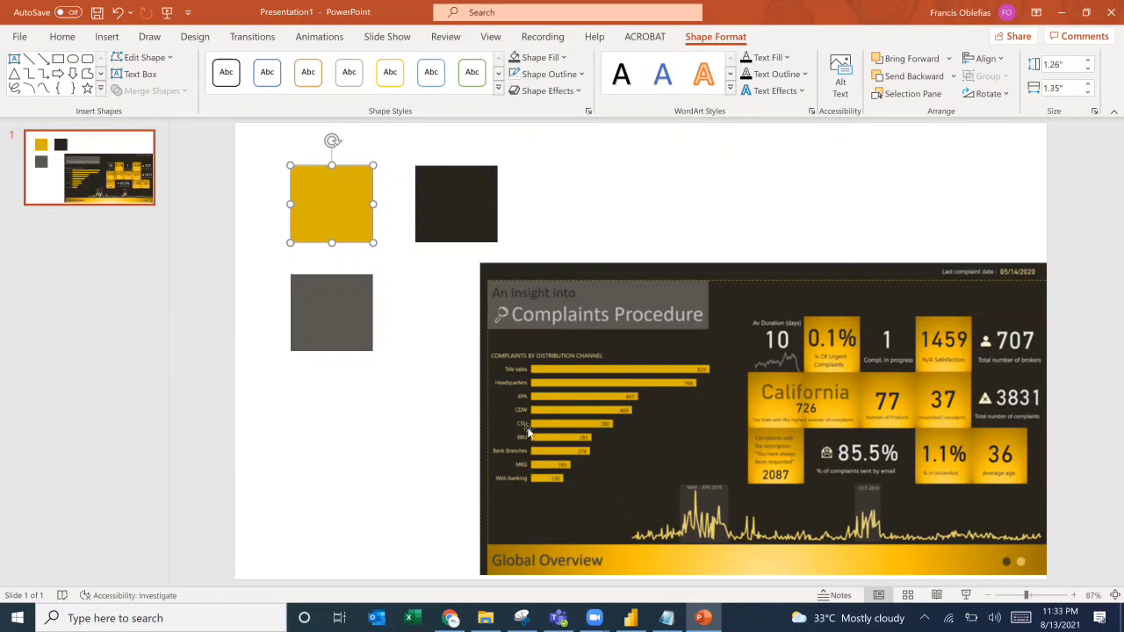
key("alt+Tab")
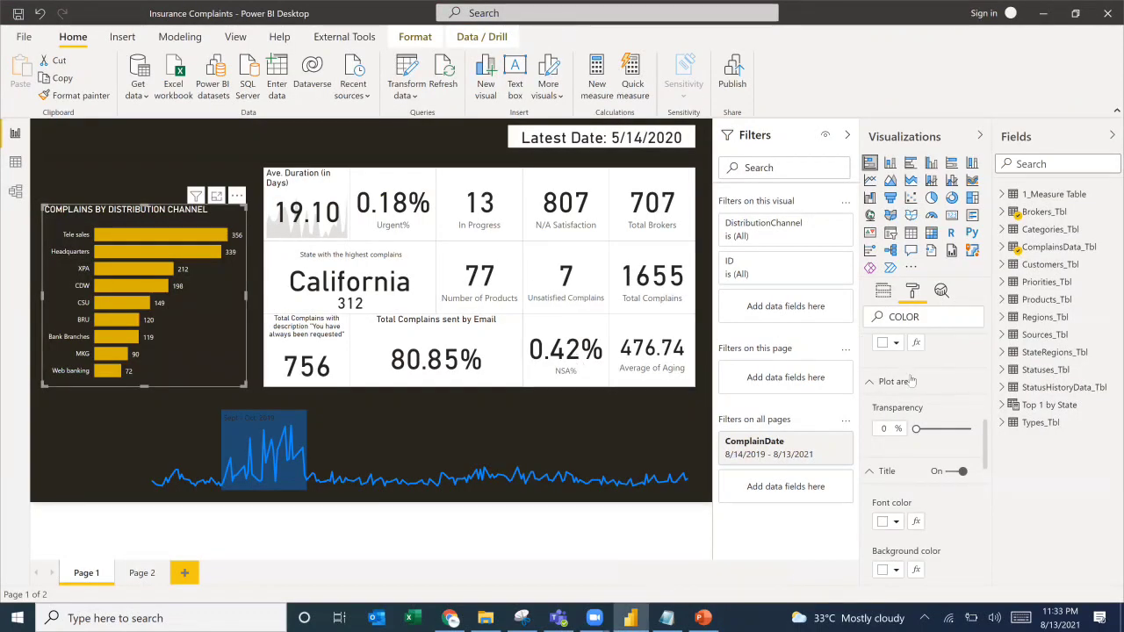
scroll(904, 397, "up", 3)
scroll(904, 397, "up", 3)
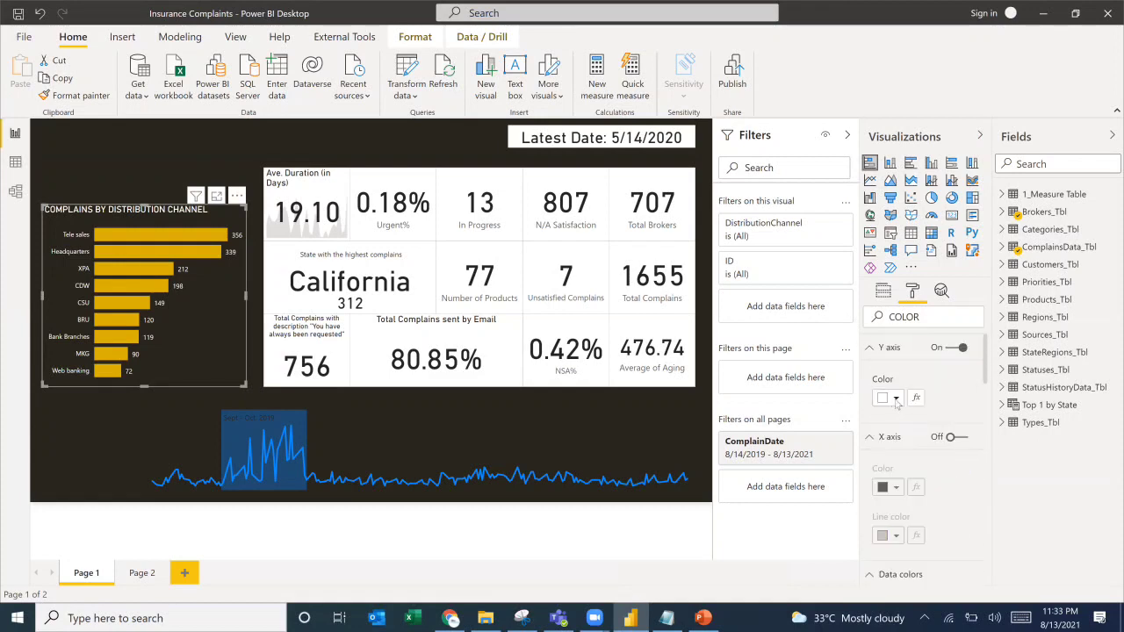
left_click(895, 398)
left_click(916, 330)
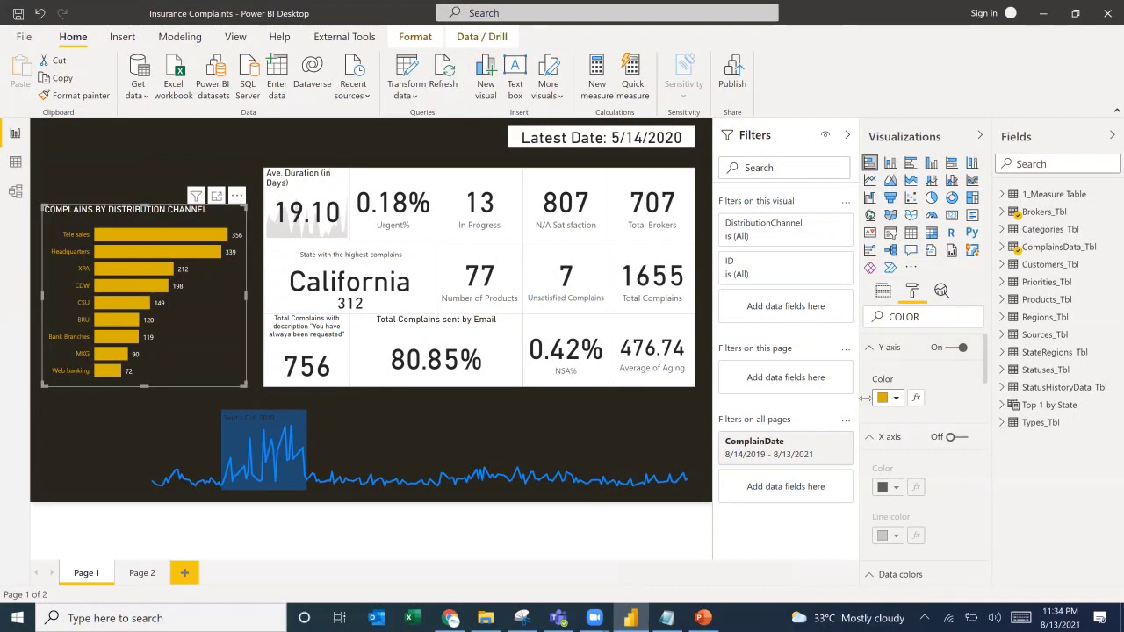
Set the bar chart's data labels and title font color to the same yellow as the bars.
scroll(895, 421, "down", 3)
scroll(910, 418, "down", 3)
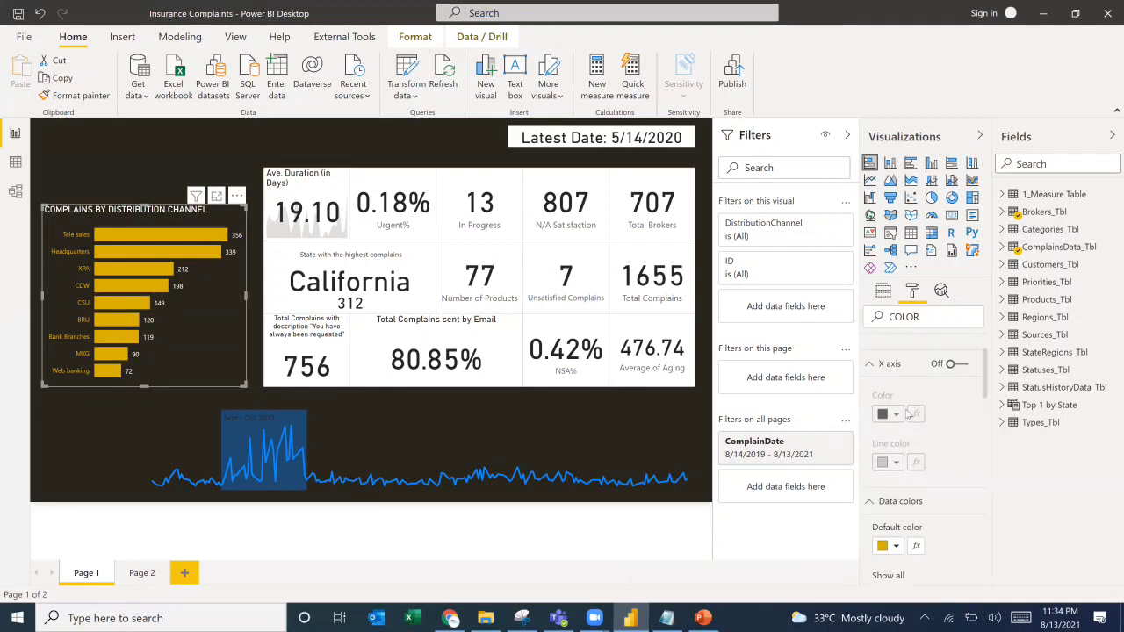
left_click(895, 490)
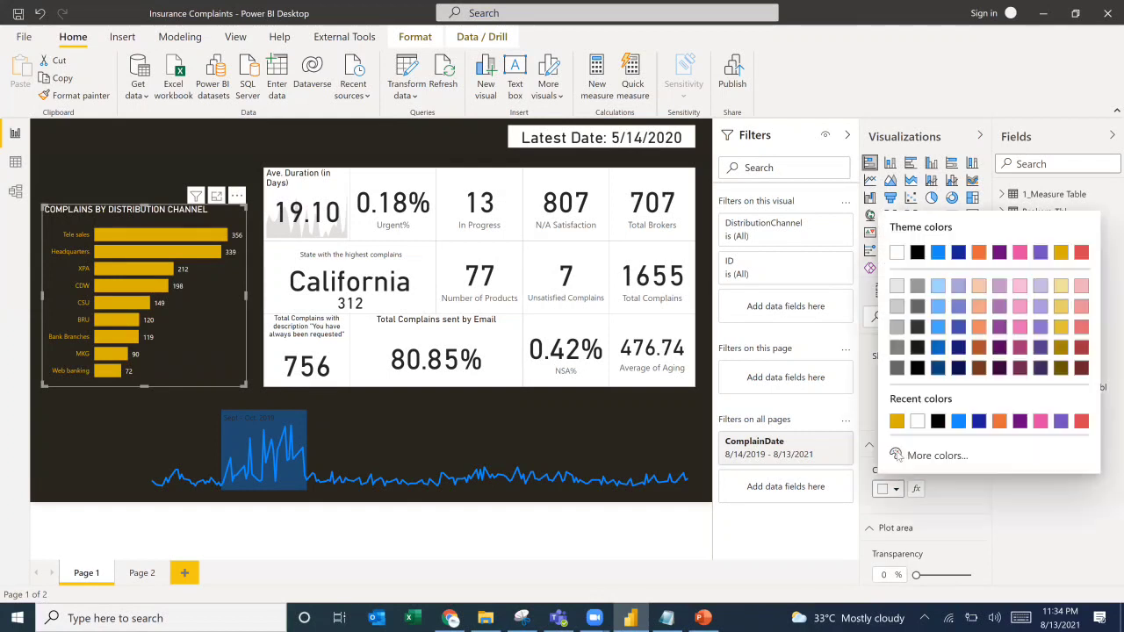
left_click(896, 422)
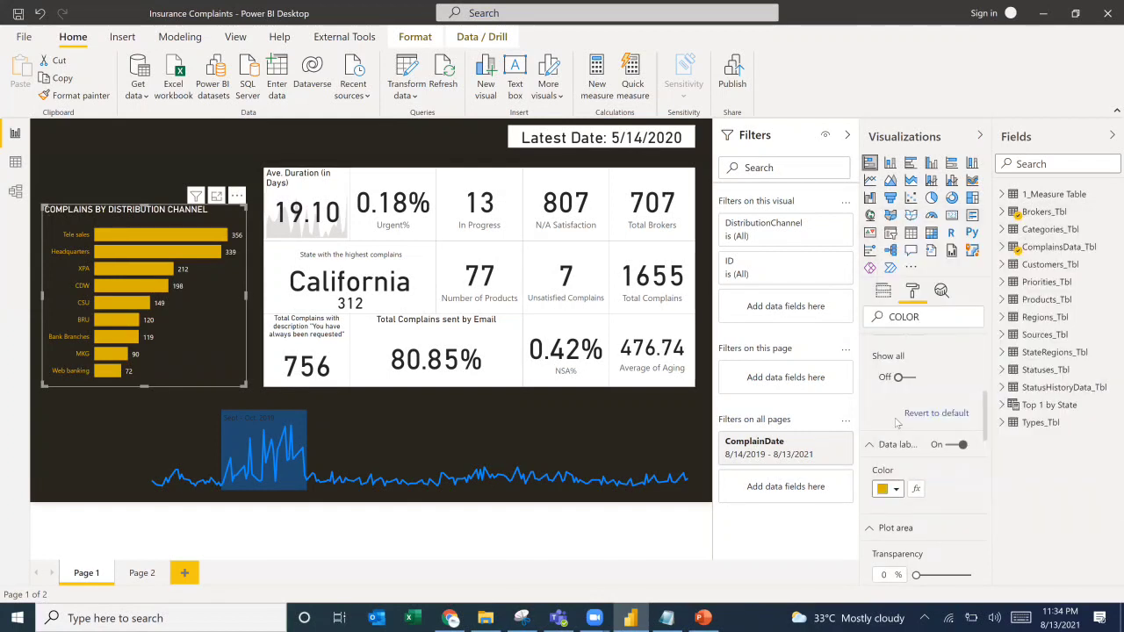
scroll(896, 427, "down", 3)
scroll(892, 450, "down", 3)
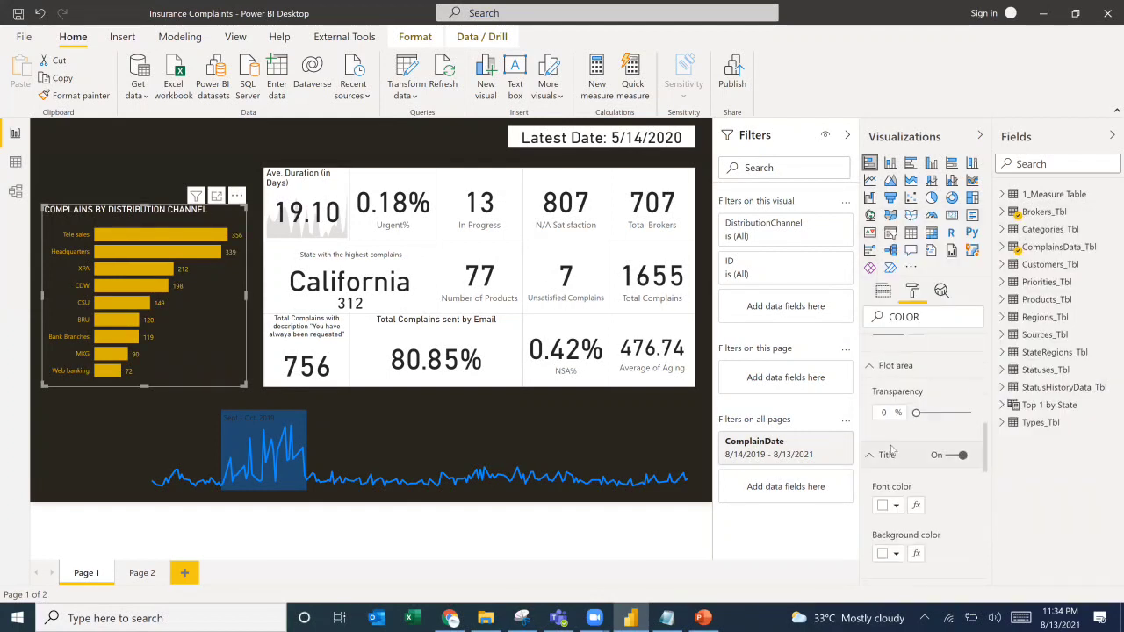
left_click(895, 376)
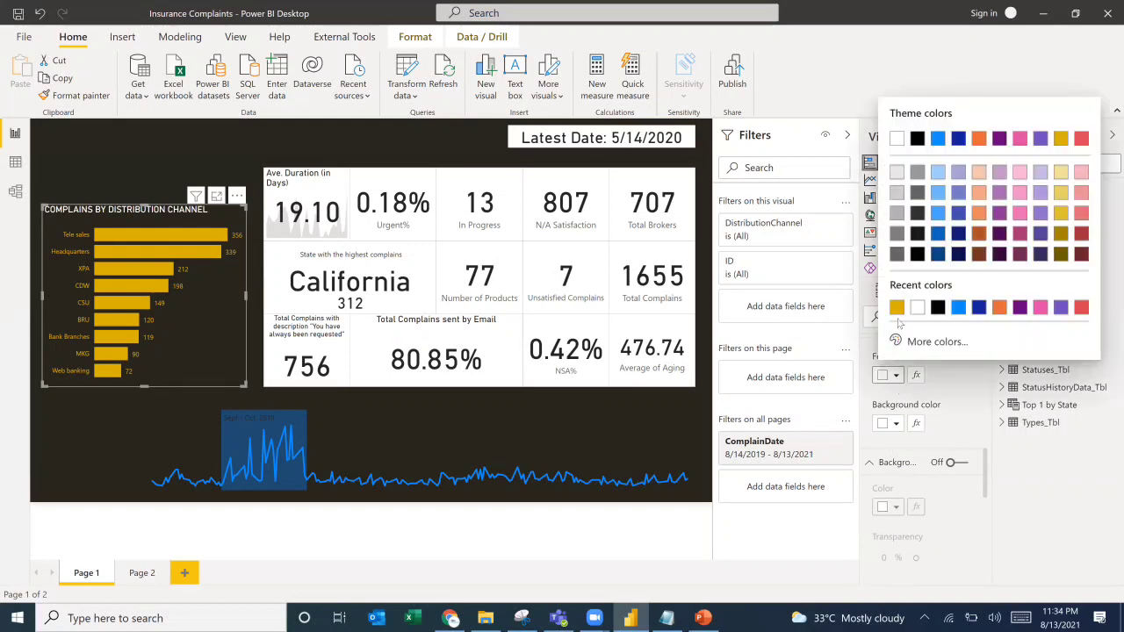
left_click(896, 308)
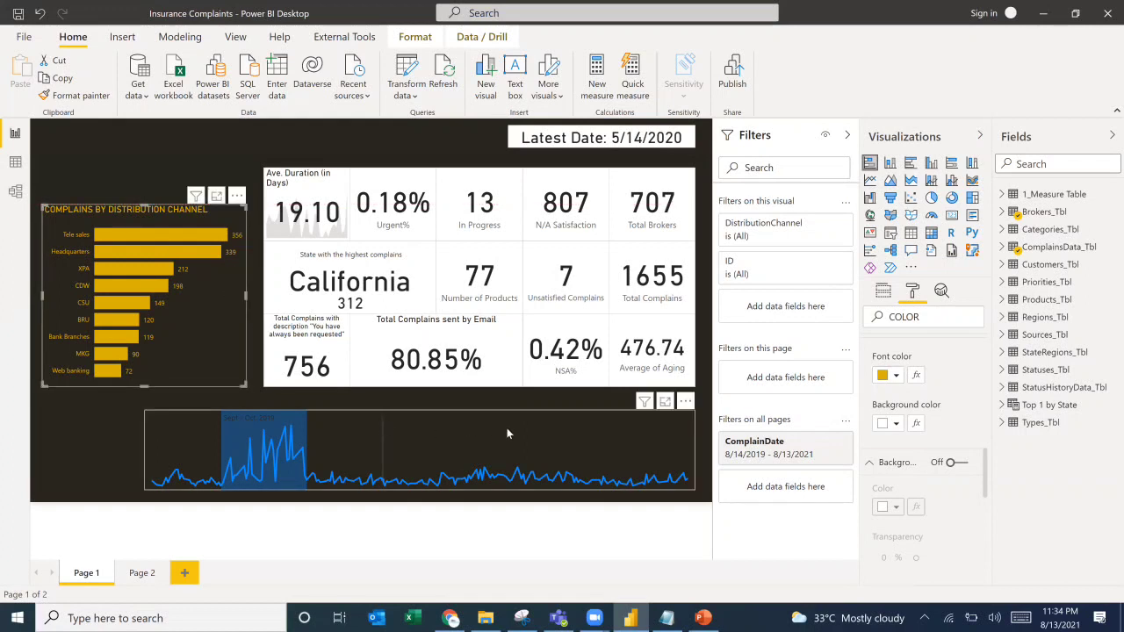
Move the complaints line chart up directly beneath the KPI cards, and reposition and shorten the blue highlight rectangle to fit the chart.
left_click(638, 420)
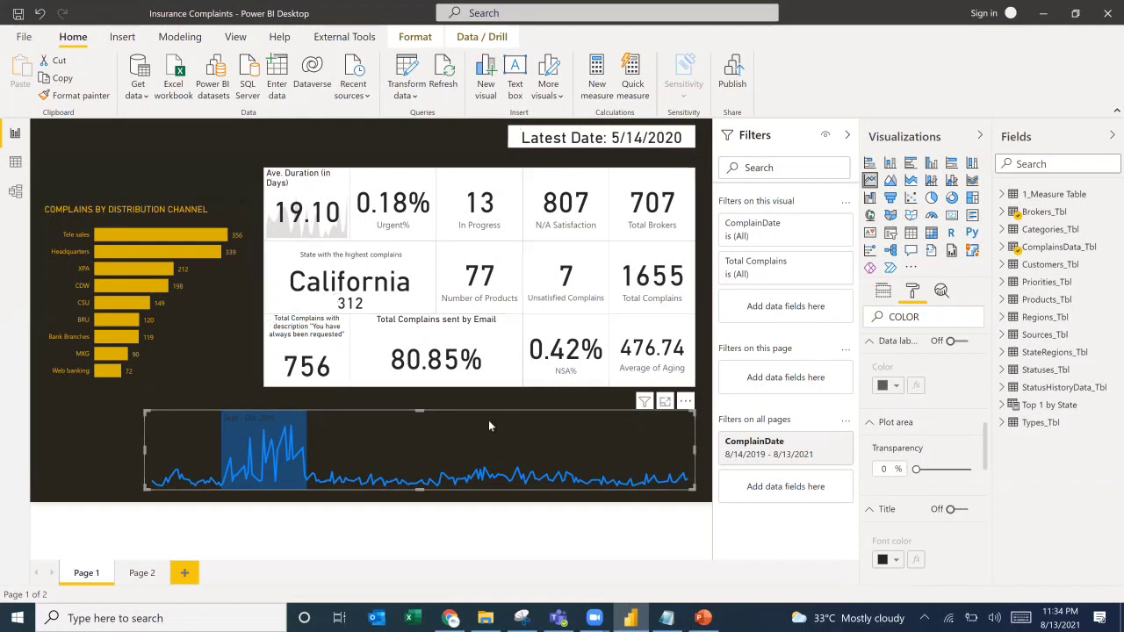
left_click_drag(475, 411, 417, 454)
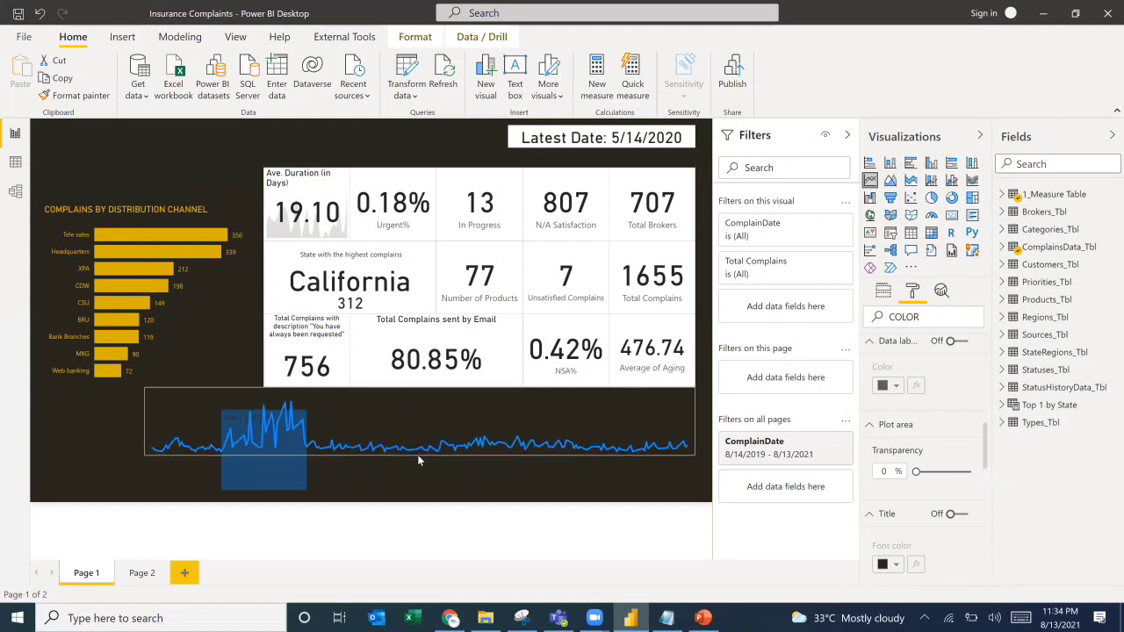
left_click(263, 455)
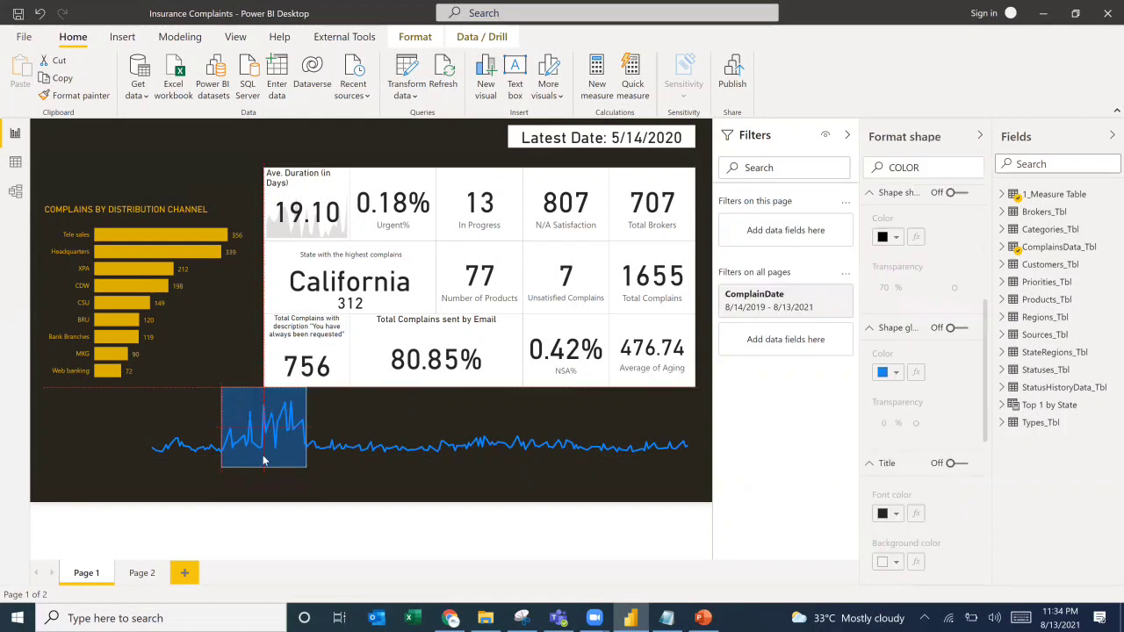
key("Up")
key("Up")
key("Up")
key("Up")
key("Up")
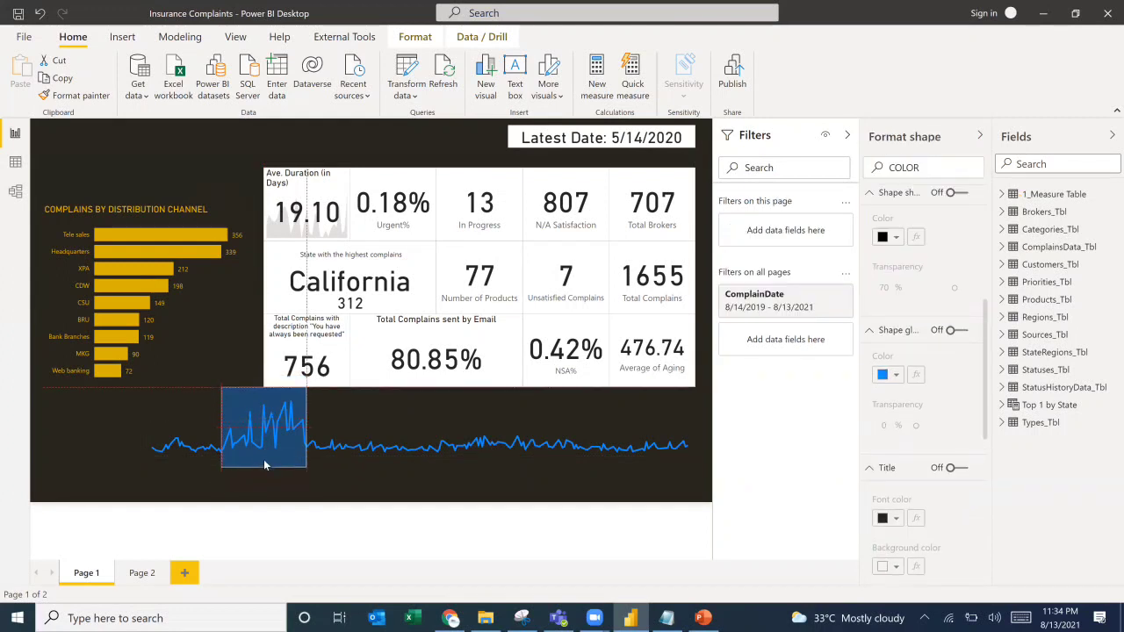
key("Down")
key("Down")
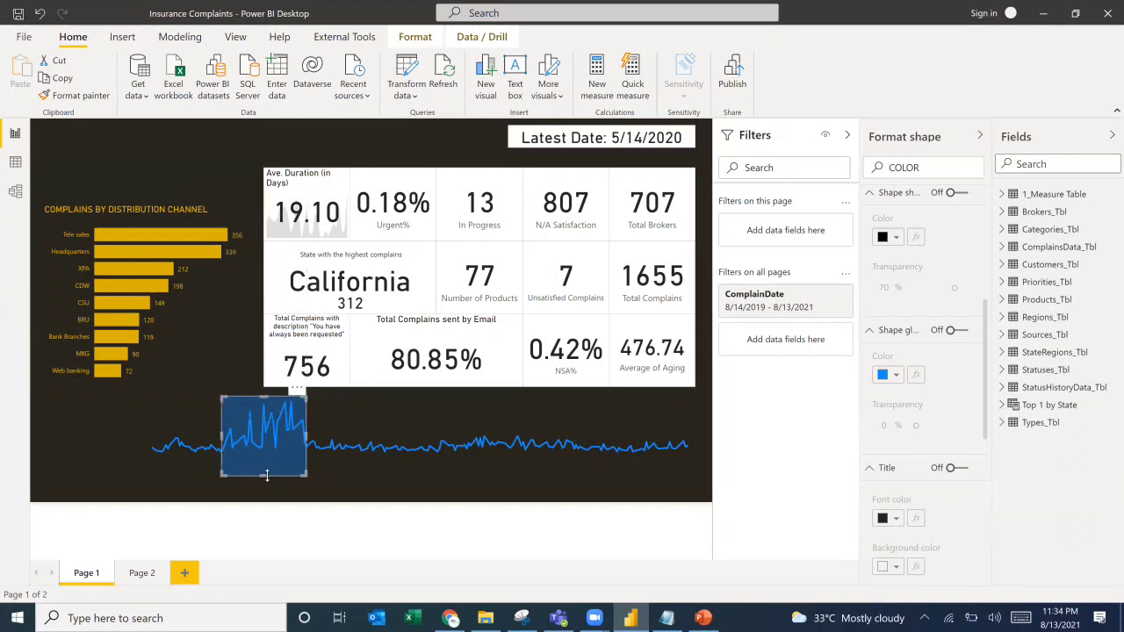
left_click_drag(264, 475, 267, 458)
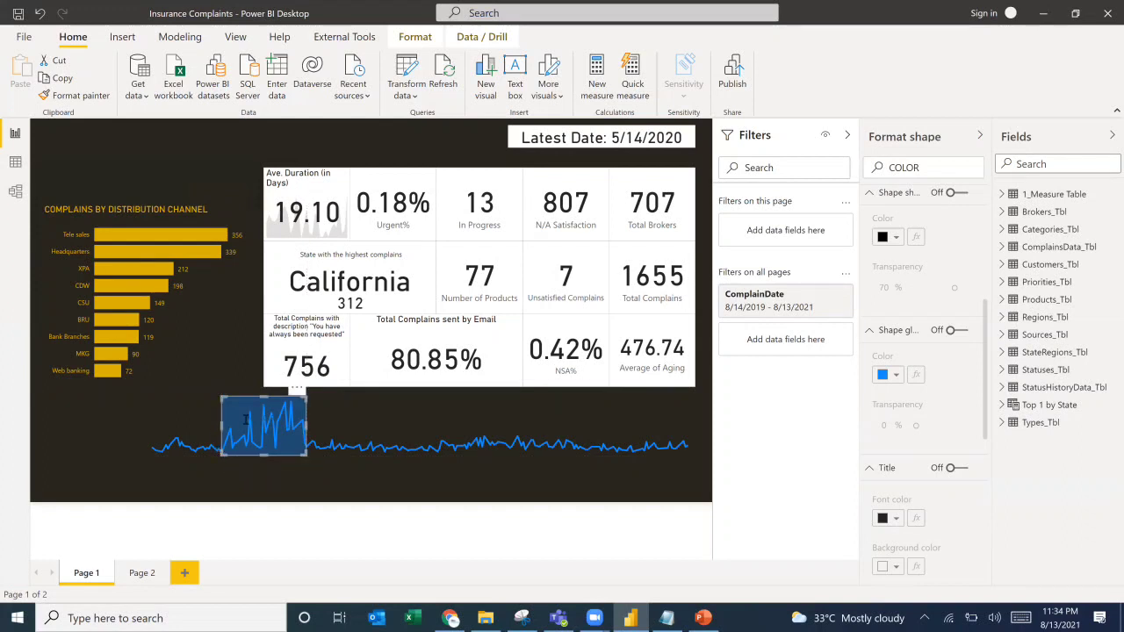
Move the "Sept - Oct. 2019" text box up to the top edge of the highlight rectangle.
left_click(247, 419)
left_click(260, 427)
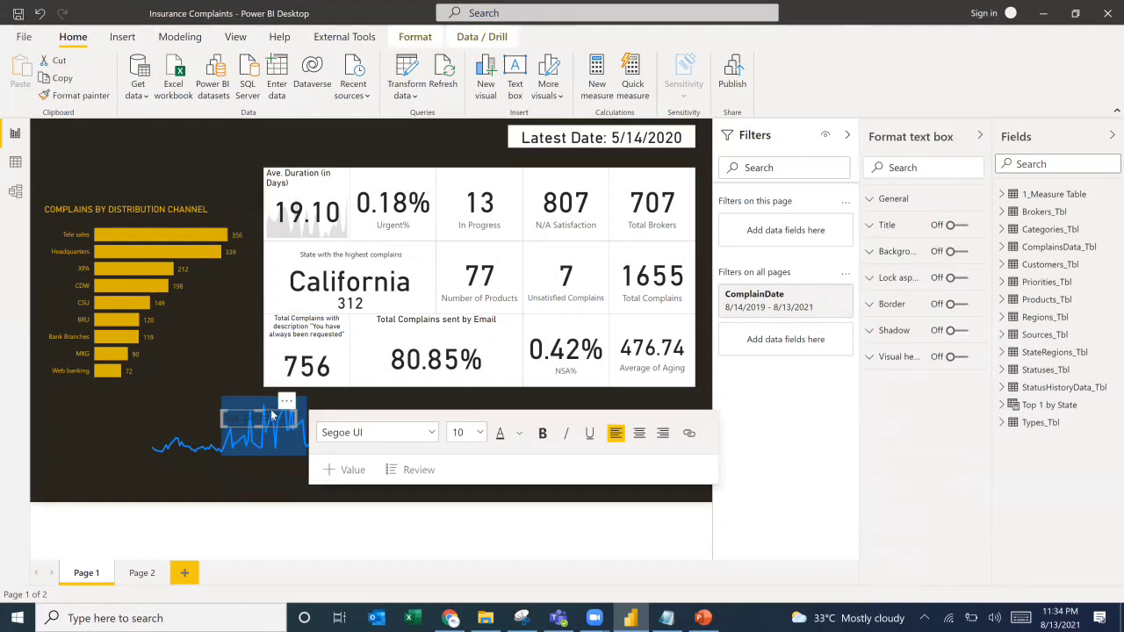
type("2019")
left_click_drag(274, 427, 274, 413)
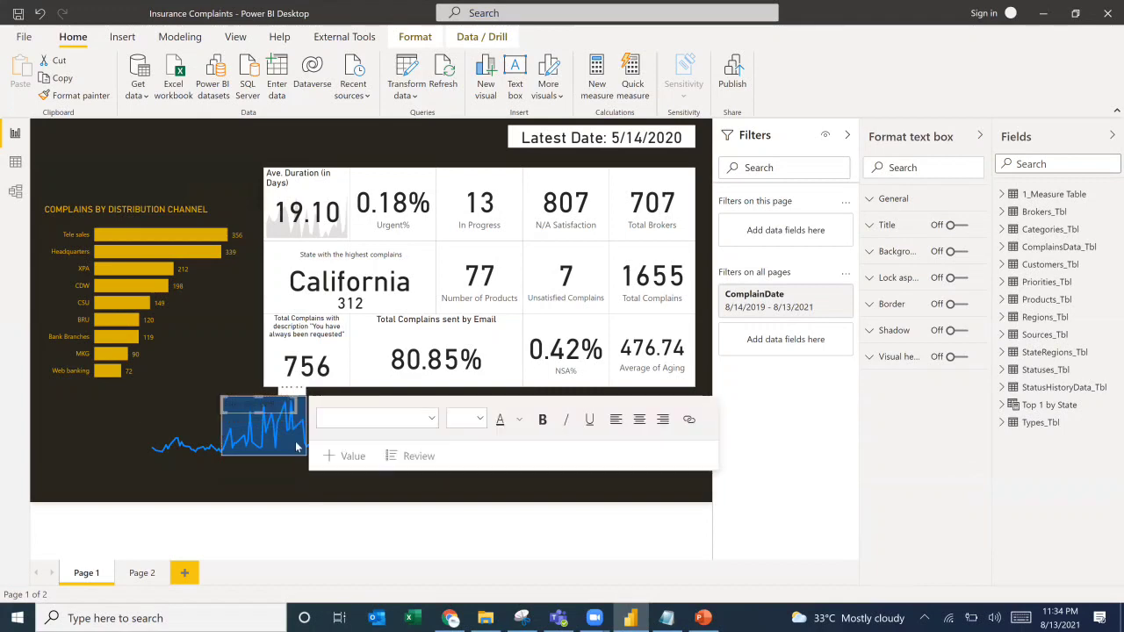
Check the reference in PowerPoint, then in Power BI widen the "Sept - Oct. 2019" text box to the highlight's width, keeping it left-aligned.
key("alt+Tab")
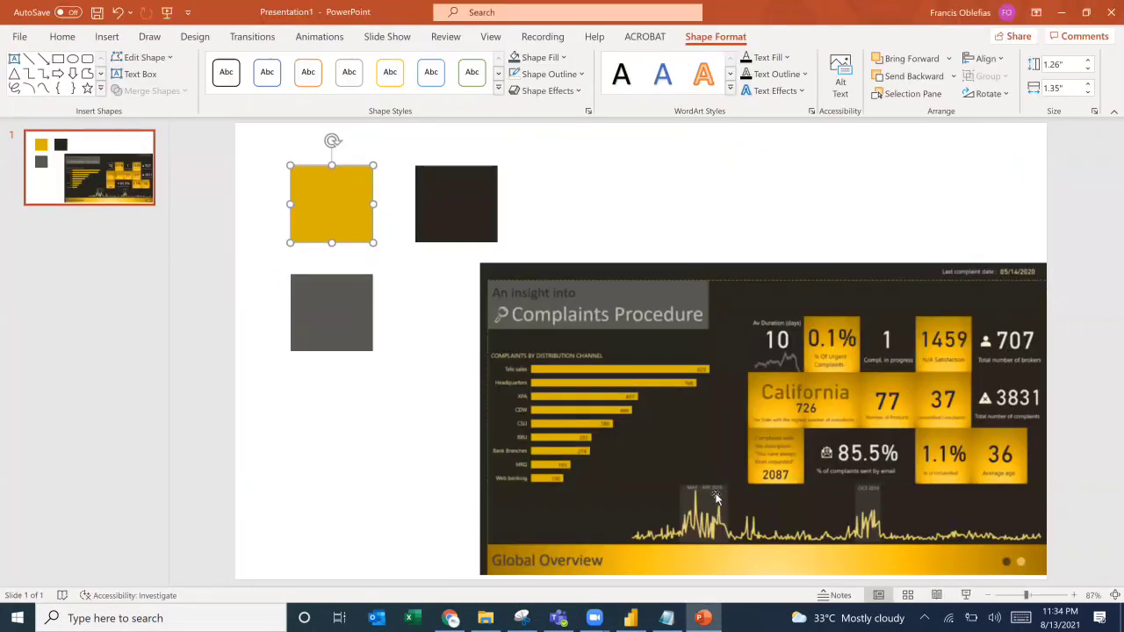
key("alt+Tab")
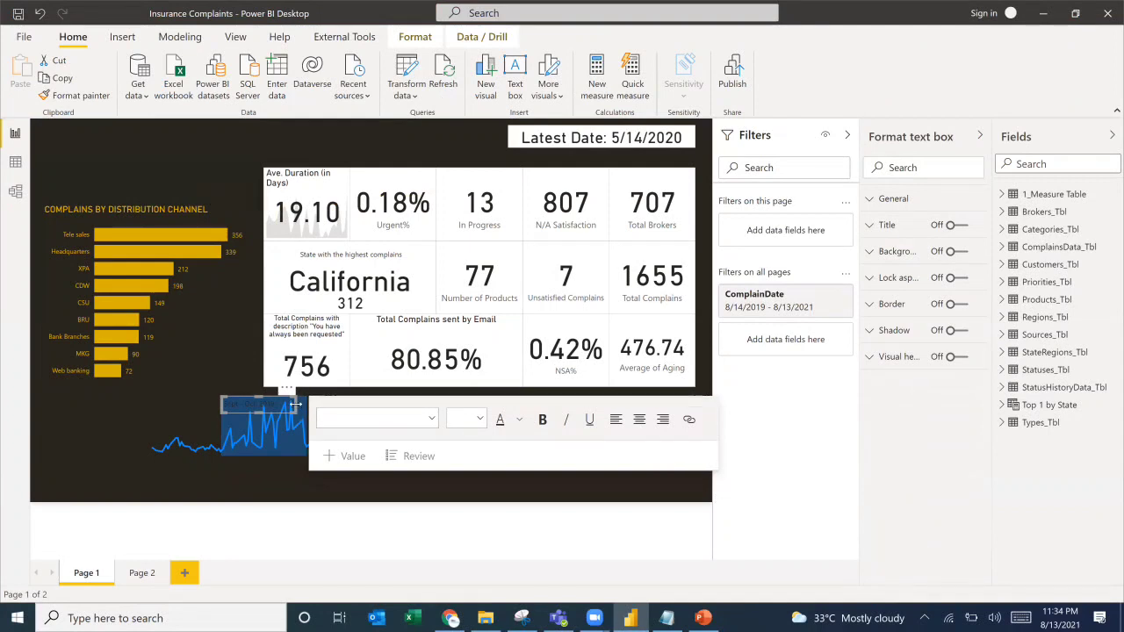
left_click_drag(302, 409, 313, 409)
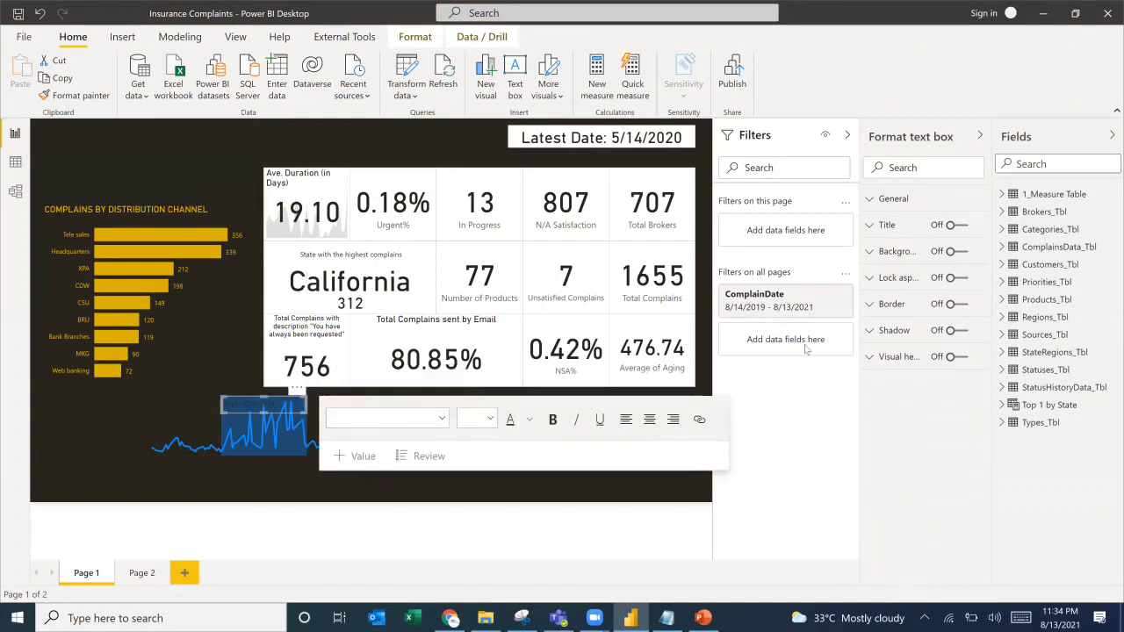
left_click(648, 420)
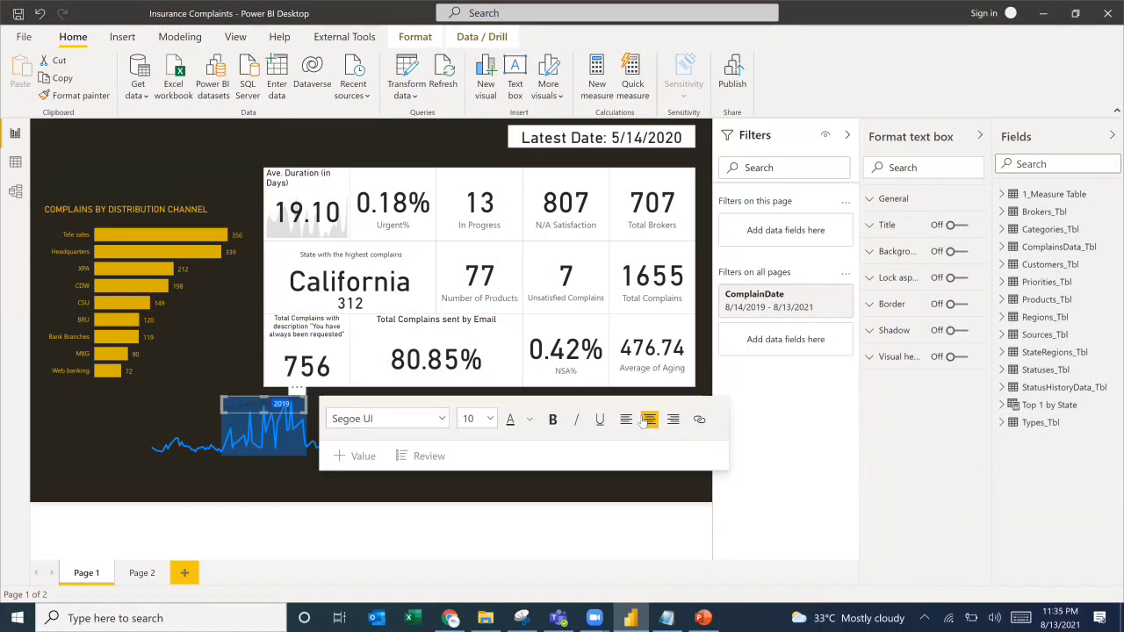
left_click(625, 421)
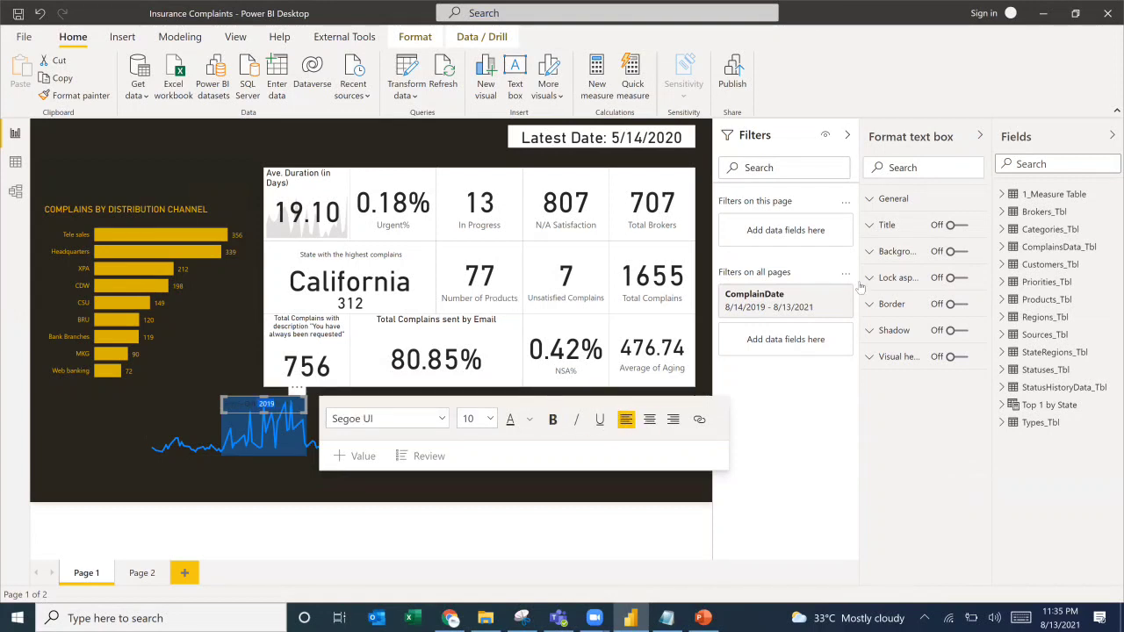
Change all the text in the "Sept - Oct. 2019" label to light gray.
left_click(291, 408)
key("ctrl+a")
left_click(530, 420)
left_click(544, 245)
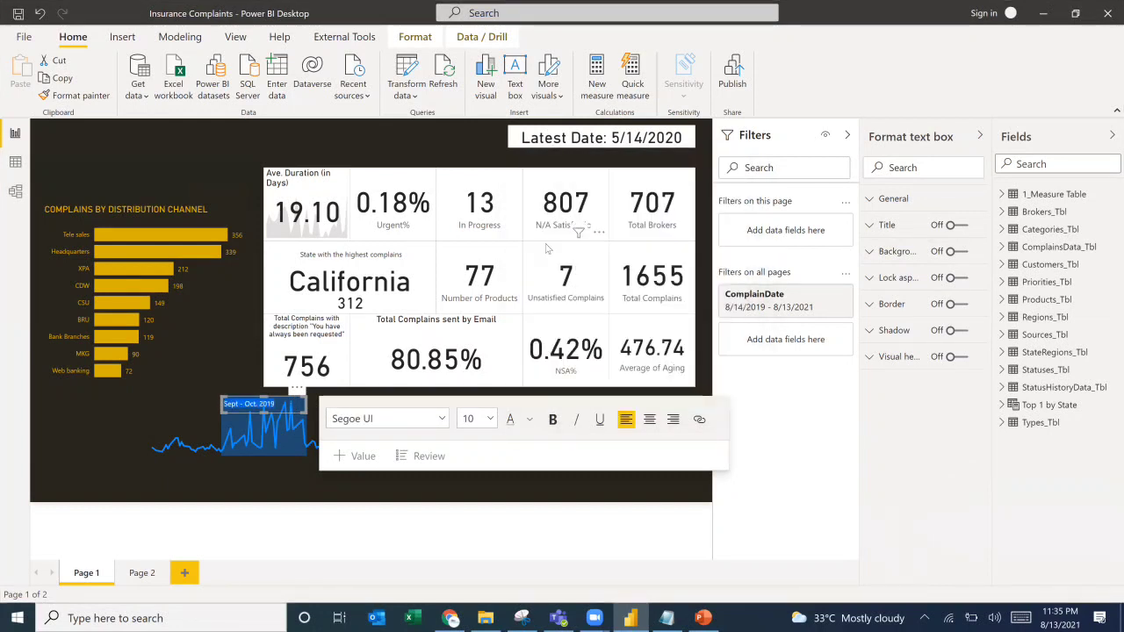
Change the fill of the highlight rectangle on the line chart to a medium gray theme color.
left_click(281, 452)
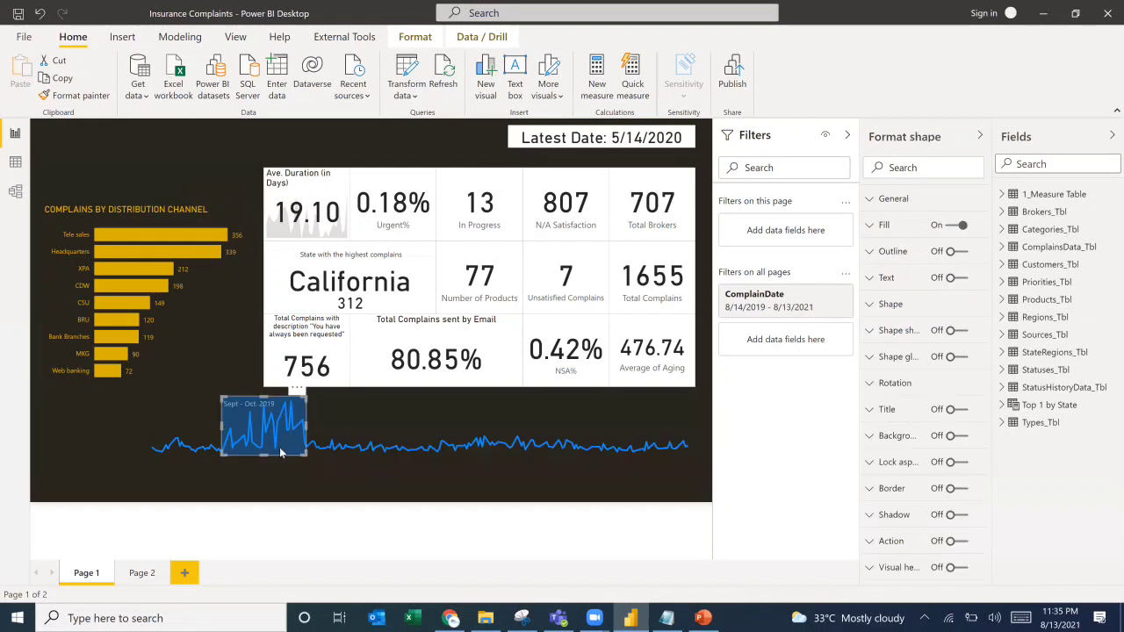
left_click(877, 225)
left_click(897, 272)
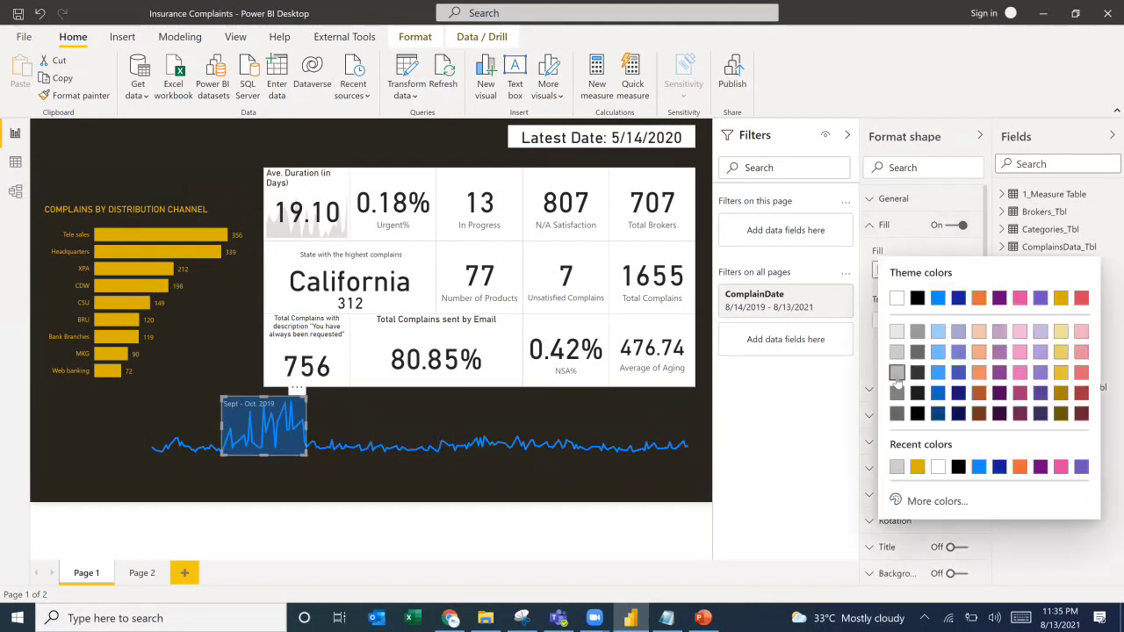
left_click(896, 372)
Change the Total Complains line color on the line chart to the dark yellow used by the bar chart.
left_click(414, 452)
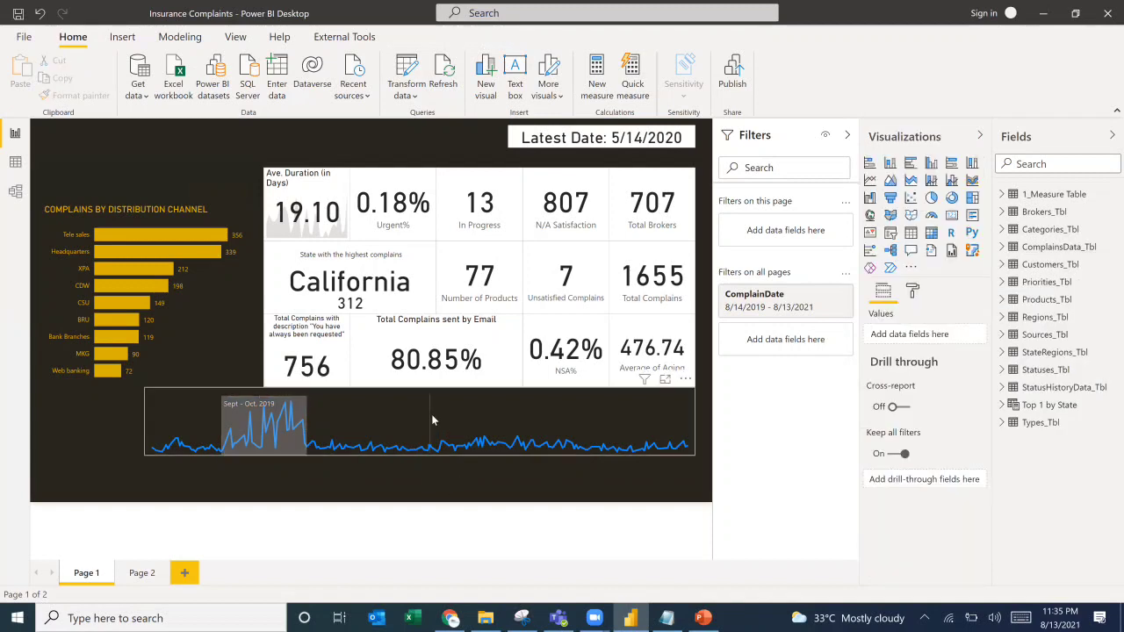
left_click(431, 420)
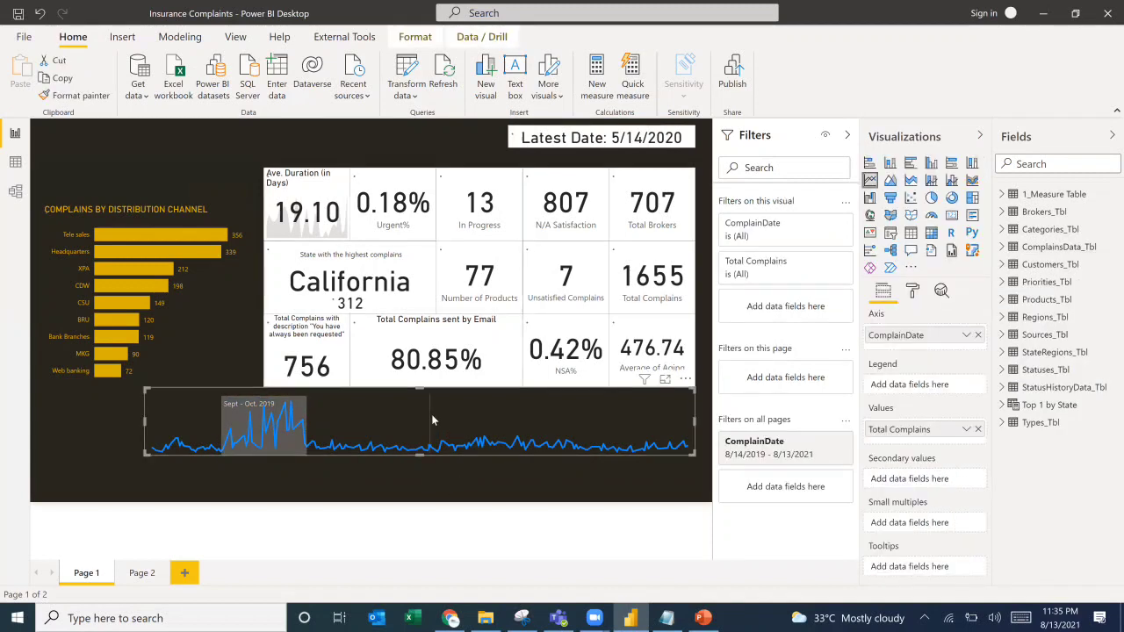
left_click(912, 291)
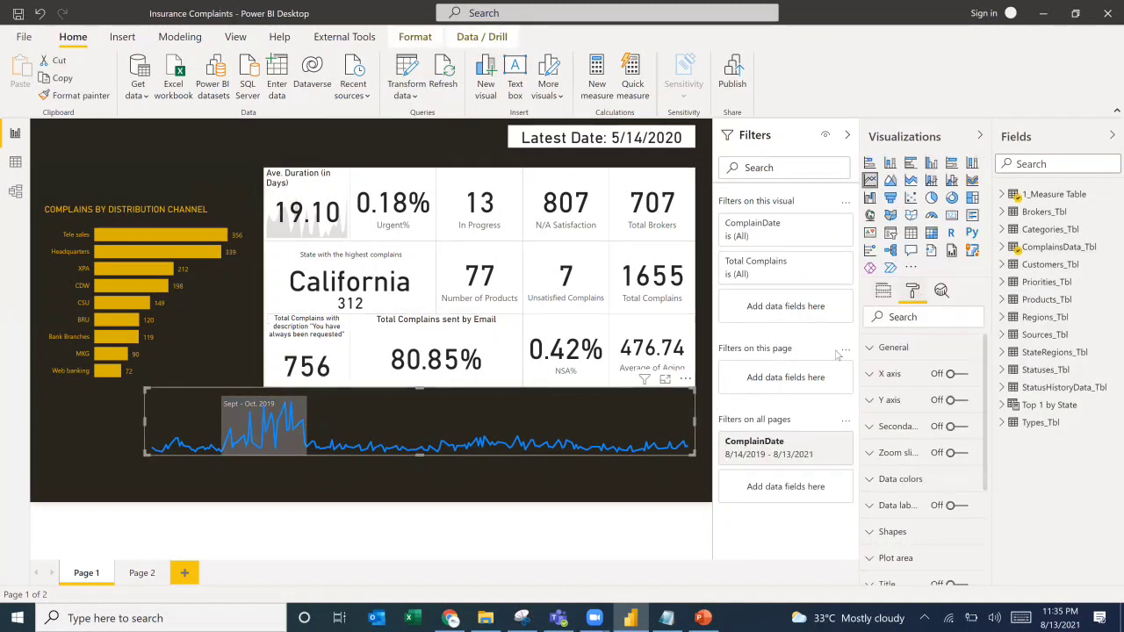
left_click(896, 480)
left_click(896, 451)
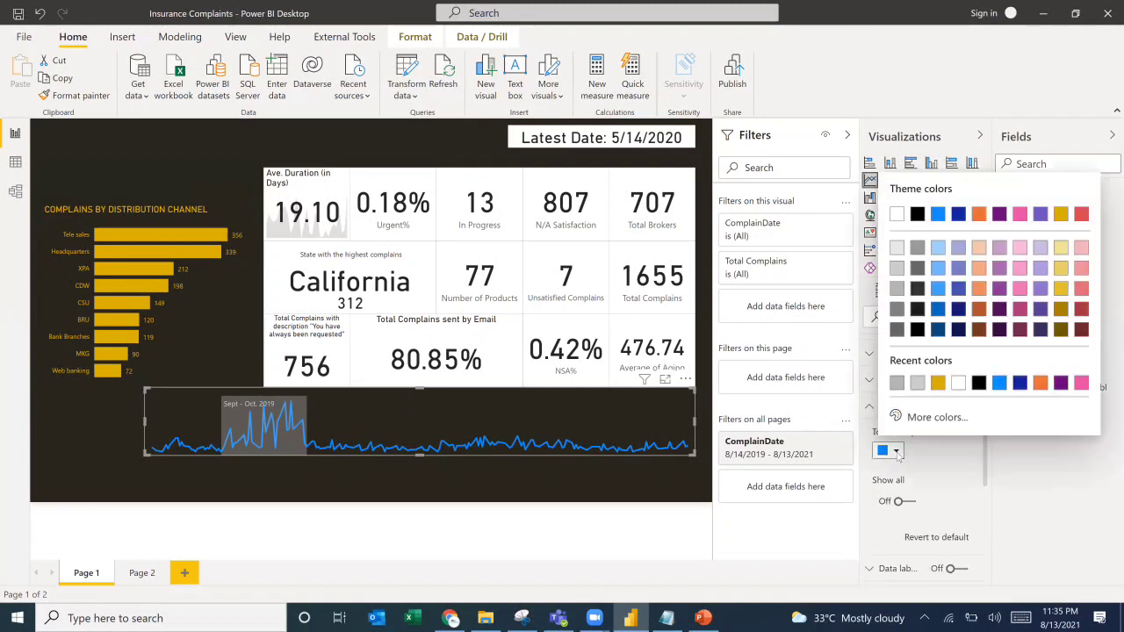
left_click(937, 383)
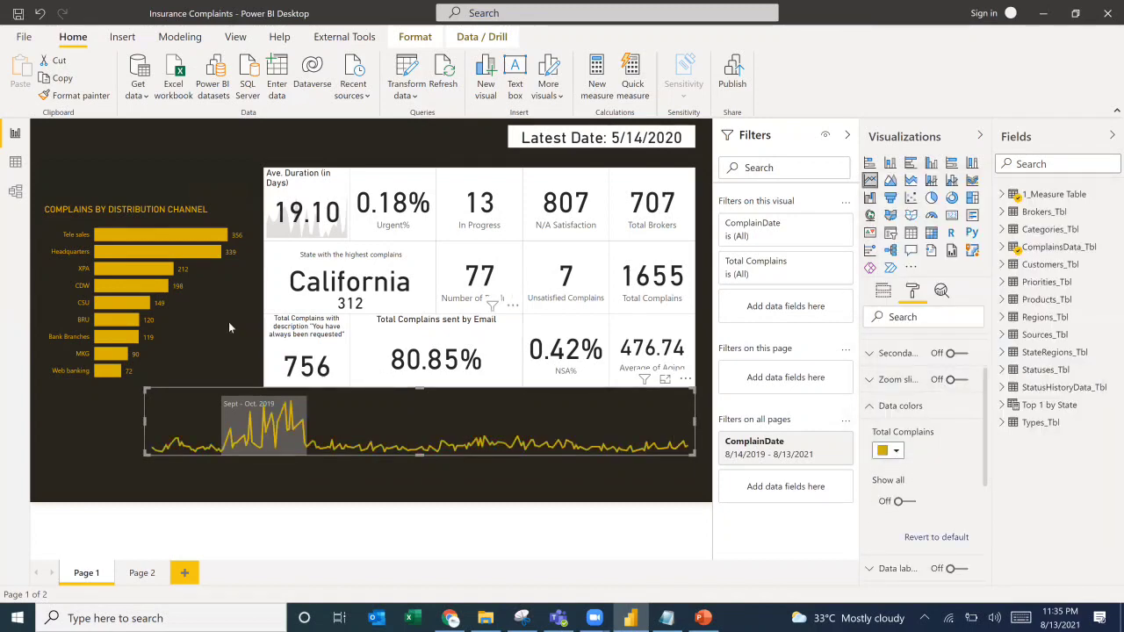
left_click(71, 401)
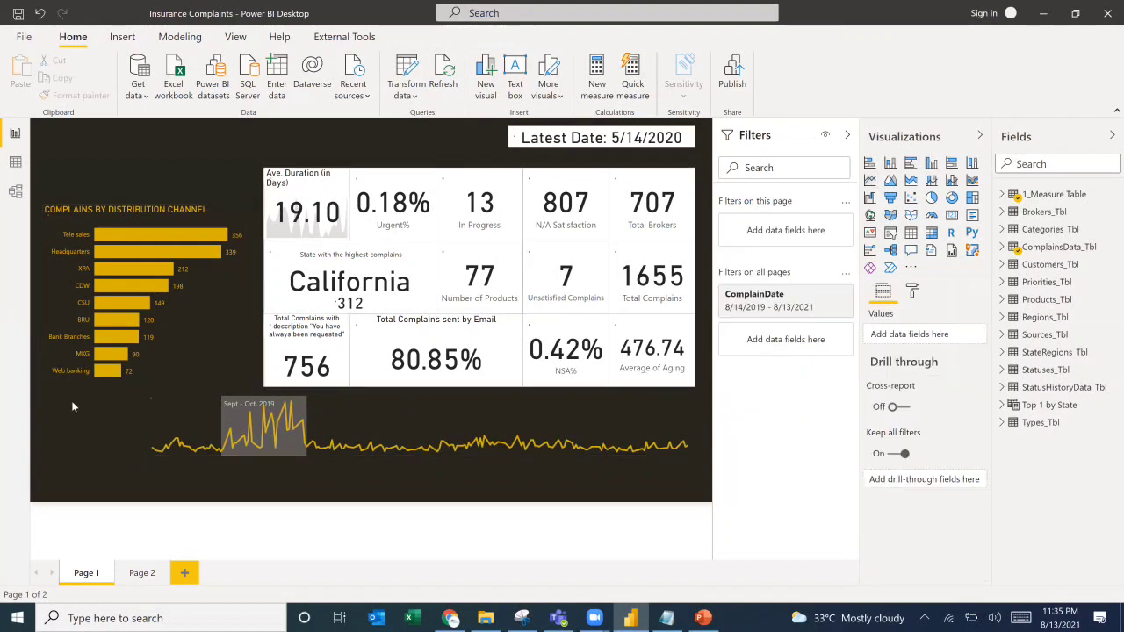
Check the KPI card styling in the PowerPoint reference, then select the "Ave. Duration (in Days)" KPI visual in Power BI.
key("alt+Tab")
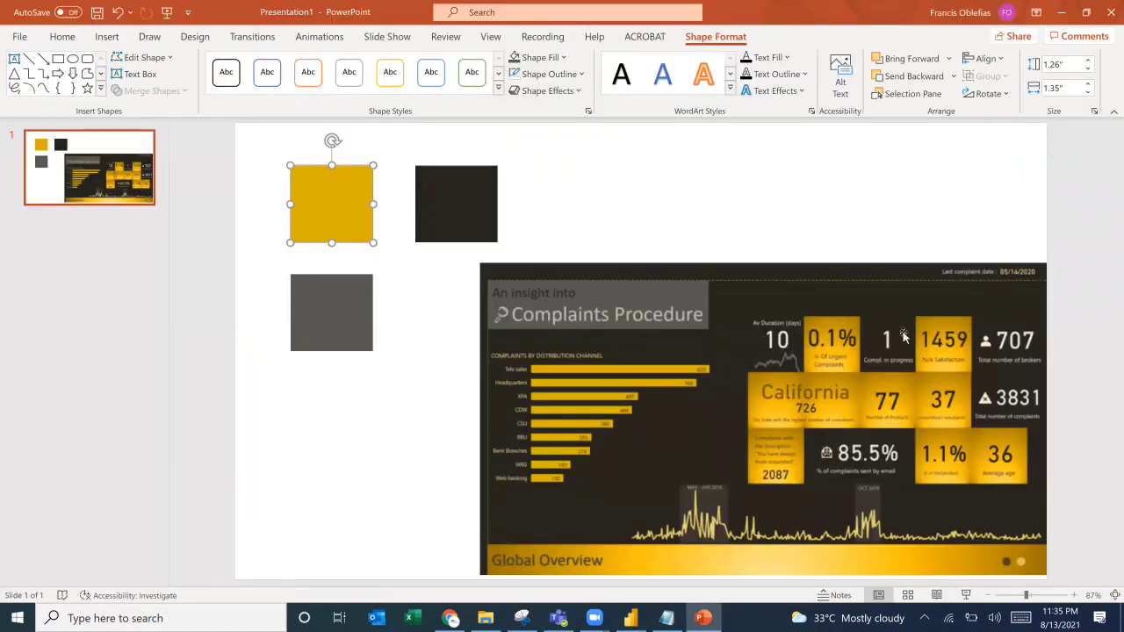
key("alt+Tab")
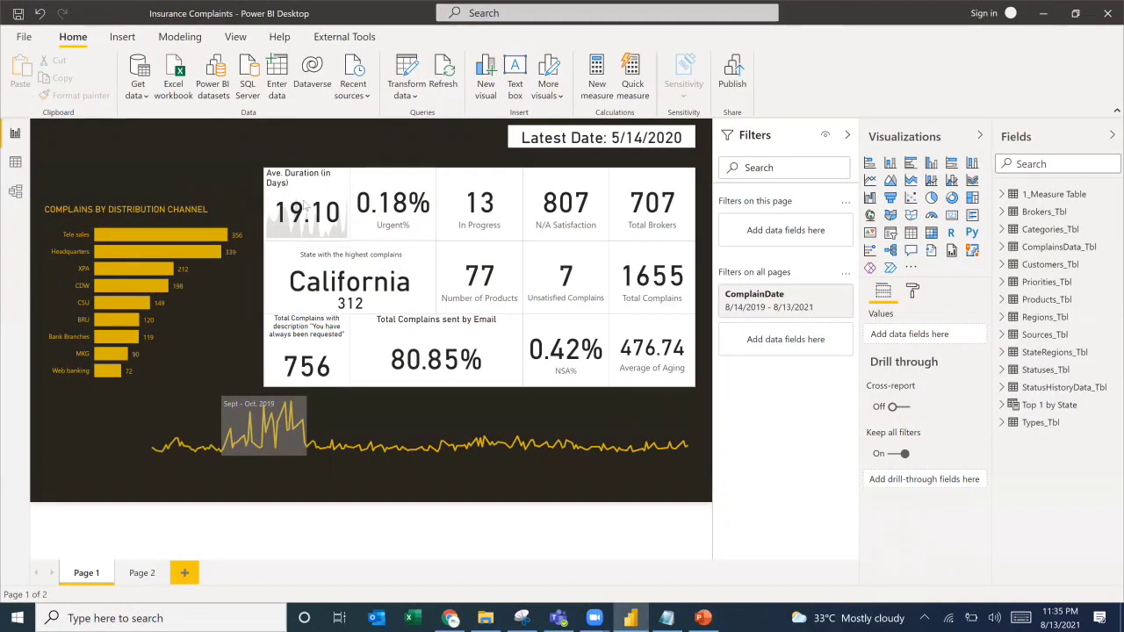
left_click(308, 183)
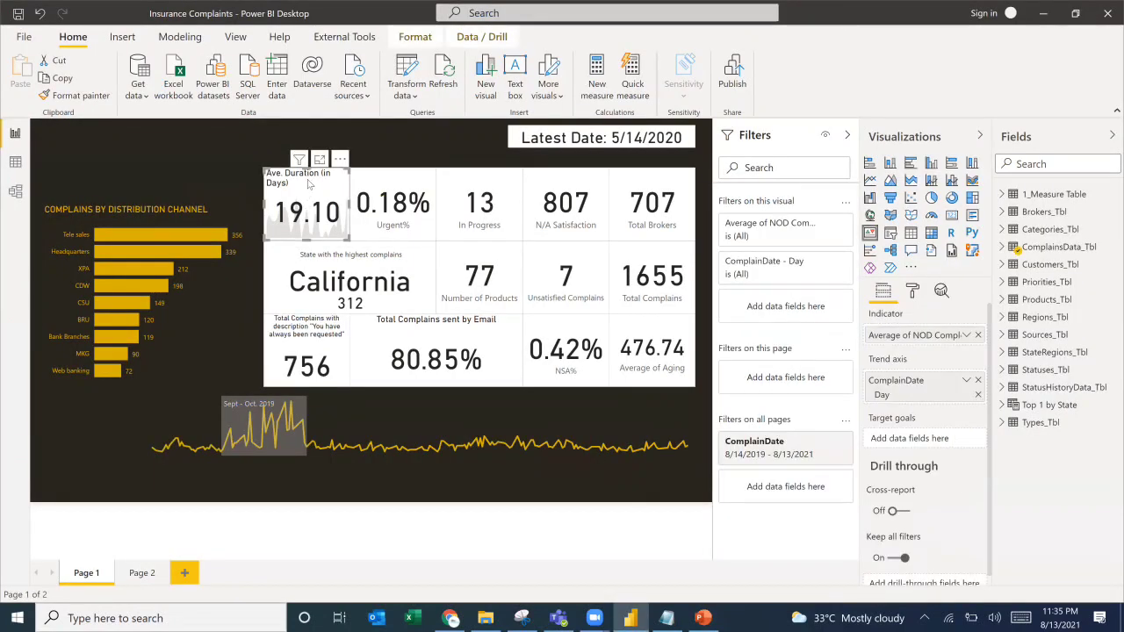
Check the reference dashboard in PowerPoint, return to Power BI, and try to format the Ave. Duration, In Progress and Total Brokers cards together.
key("alt+Tab")
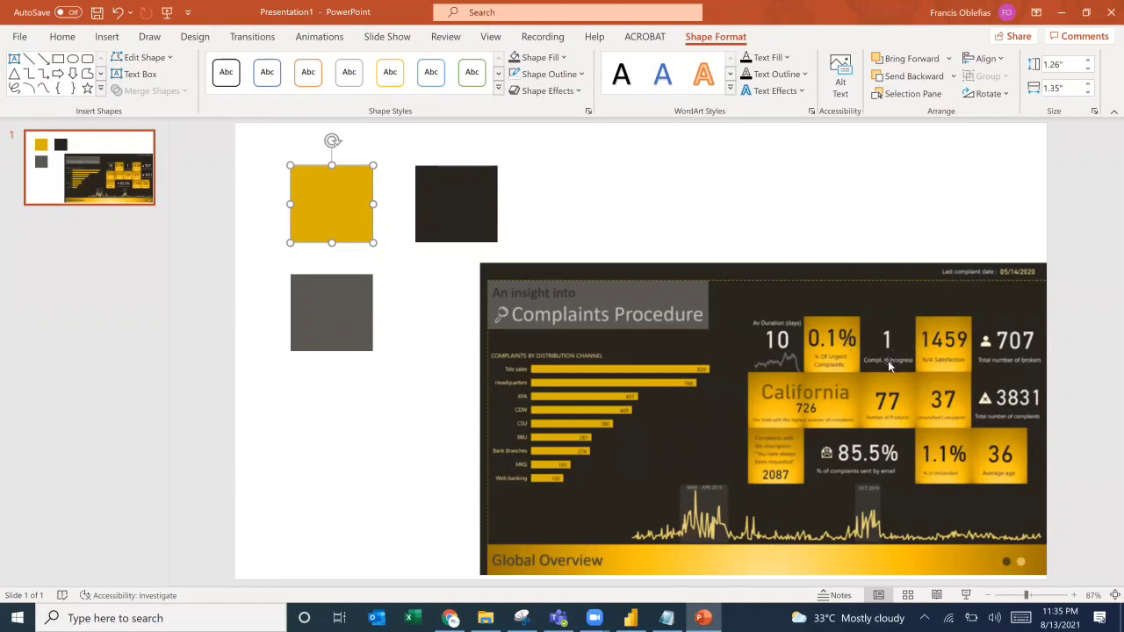
key("alt+Tab")
left_click(480, 187, "ctrl")
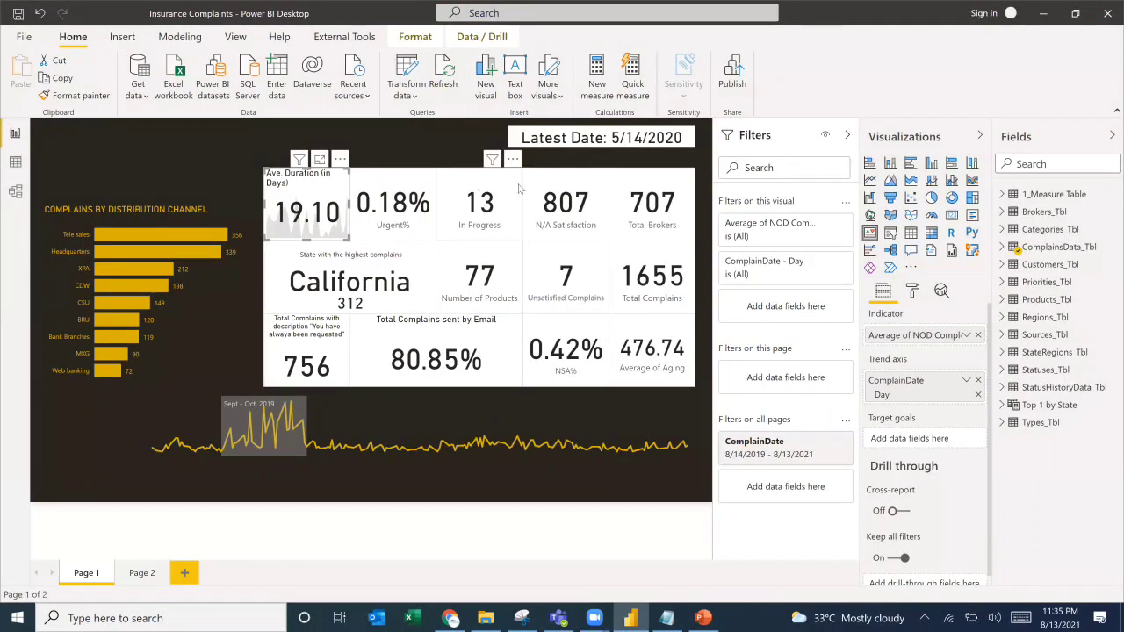
left_click(656, 183, "ctrl")
left_click(912, 293)
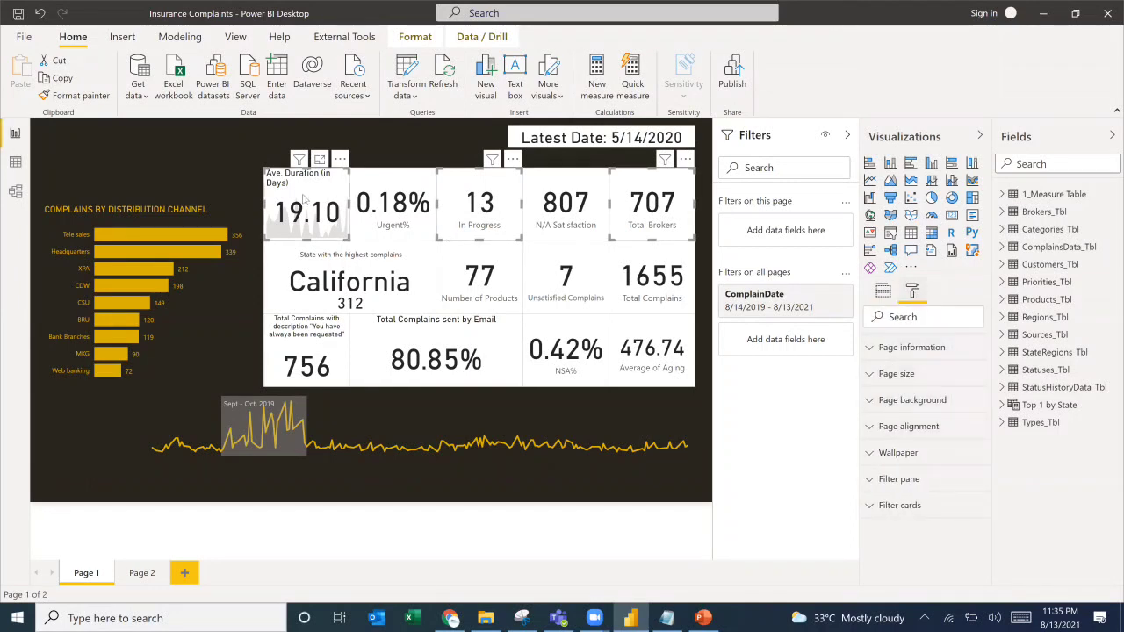
Turn off the background of the Ave. Duration (in Days) visual.
left_click(299, 190)
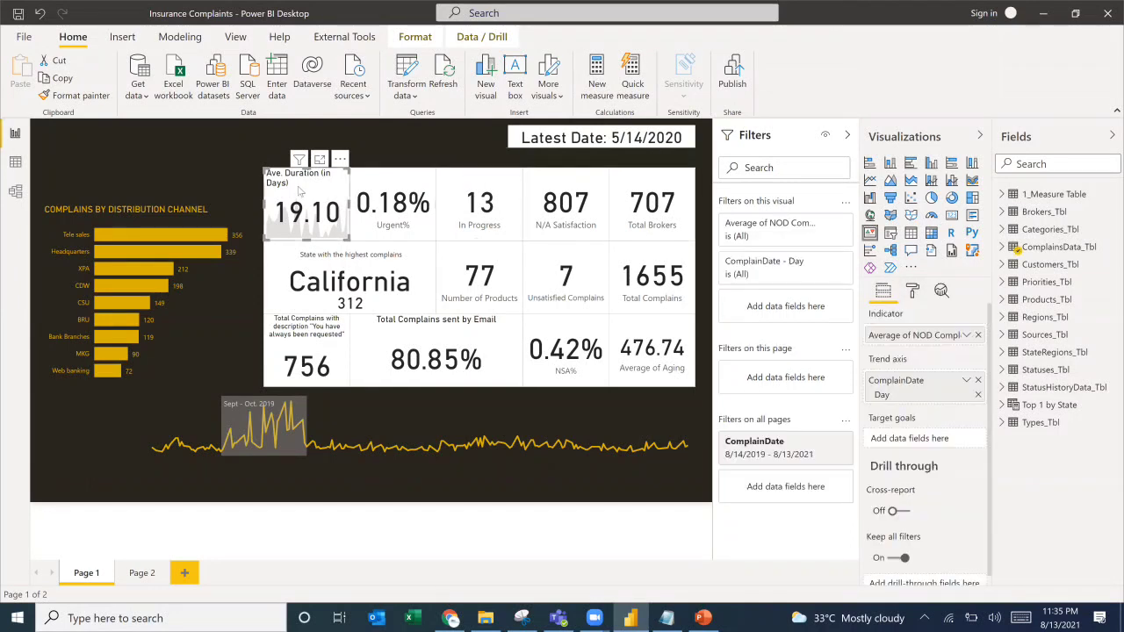
left_click(912, 293)
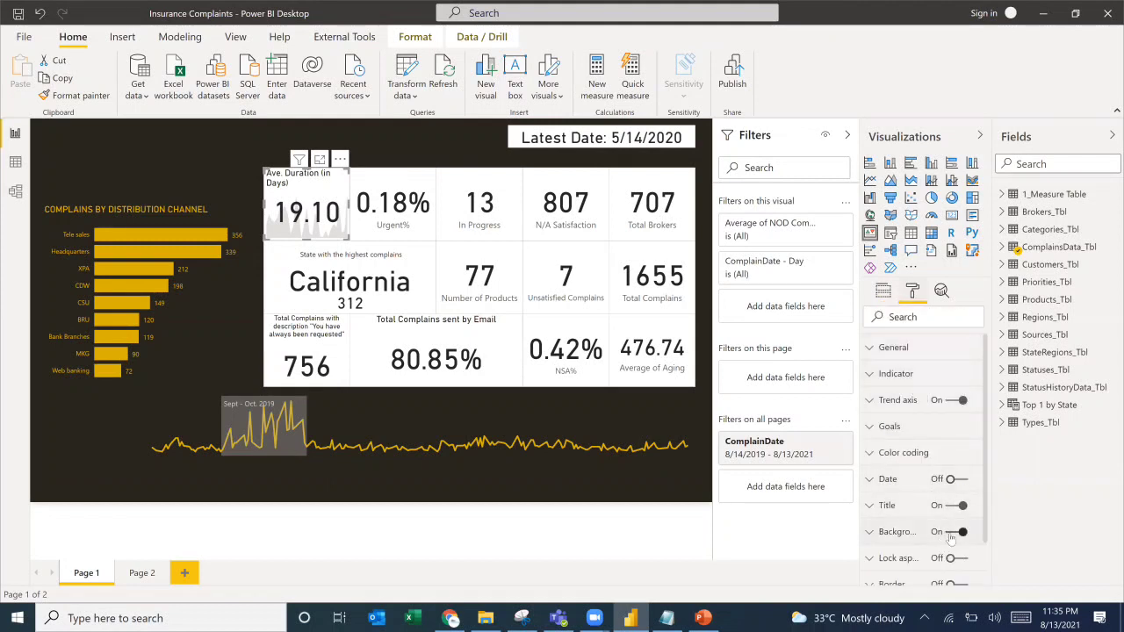
left_click(952, 534)
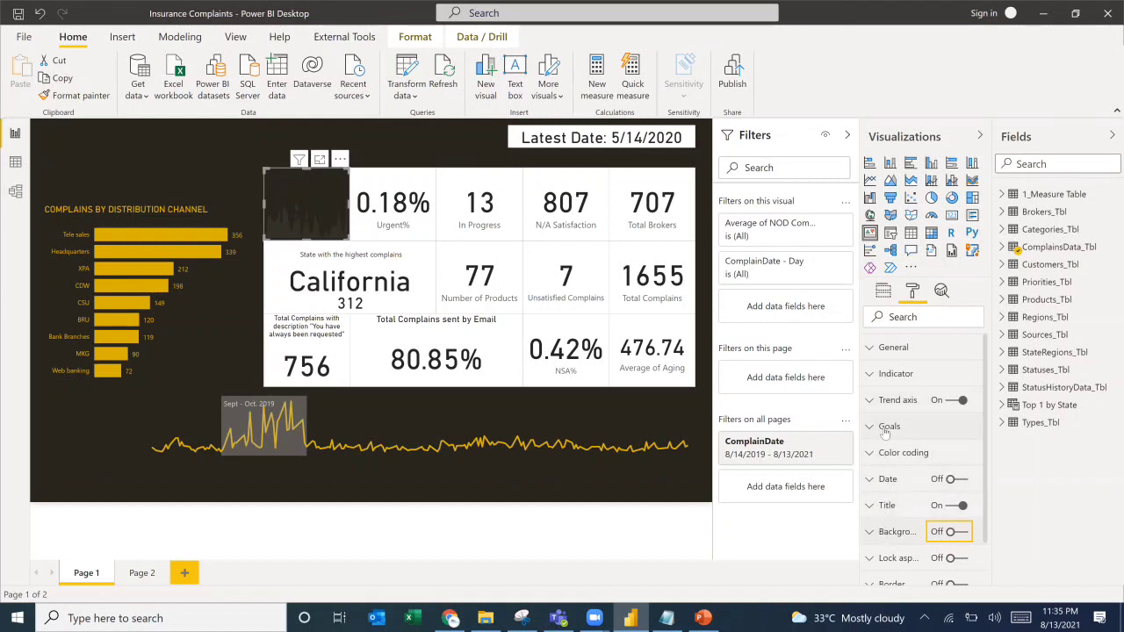
Set the indicator font color of the Ave. Duration visual to the lightest grey theme shade.
left_click(872, 375)
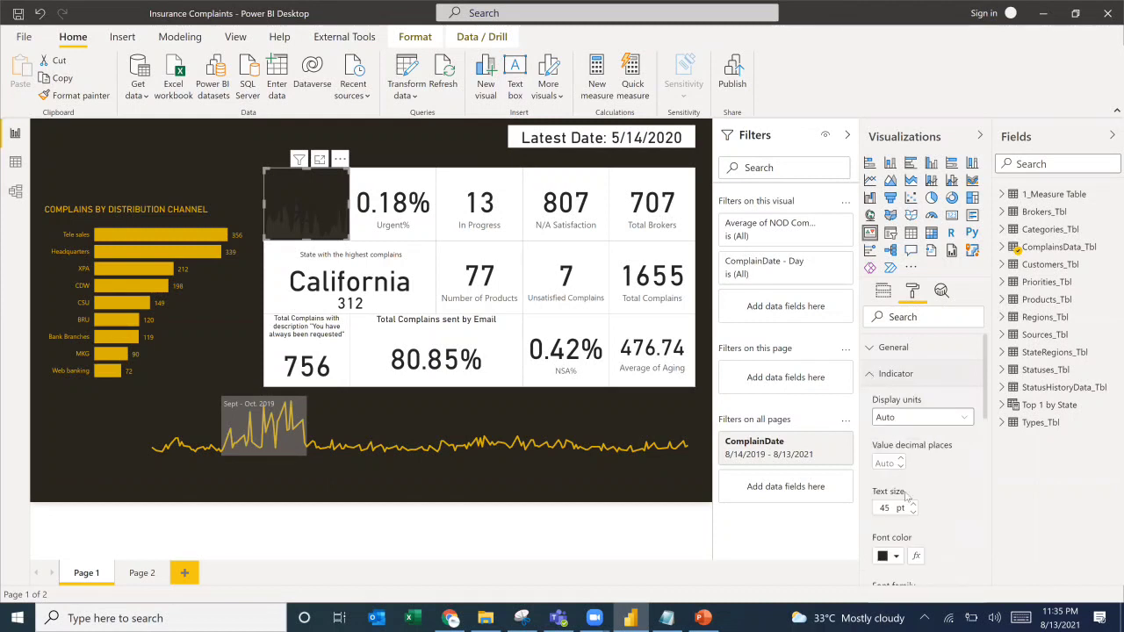
left_click(895, 557)
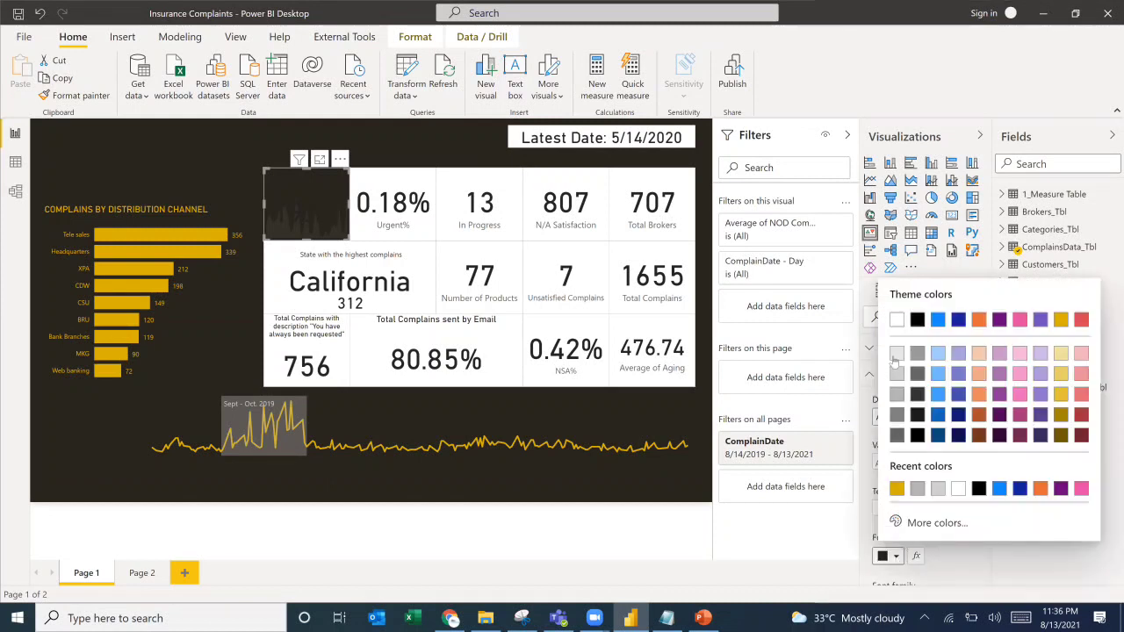
left_click(896, 354)
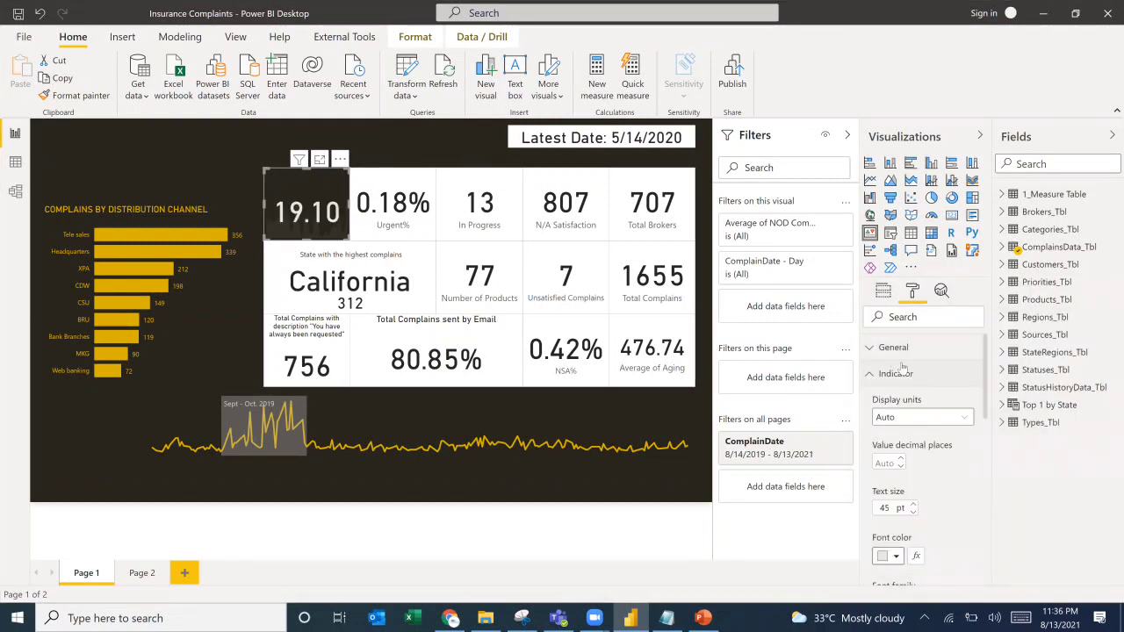
left_click(869, 373)
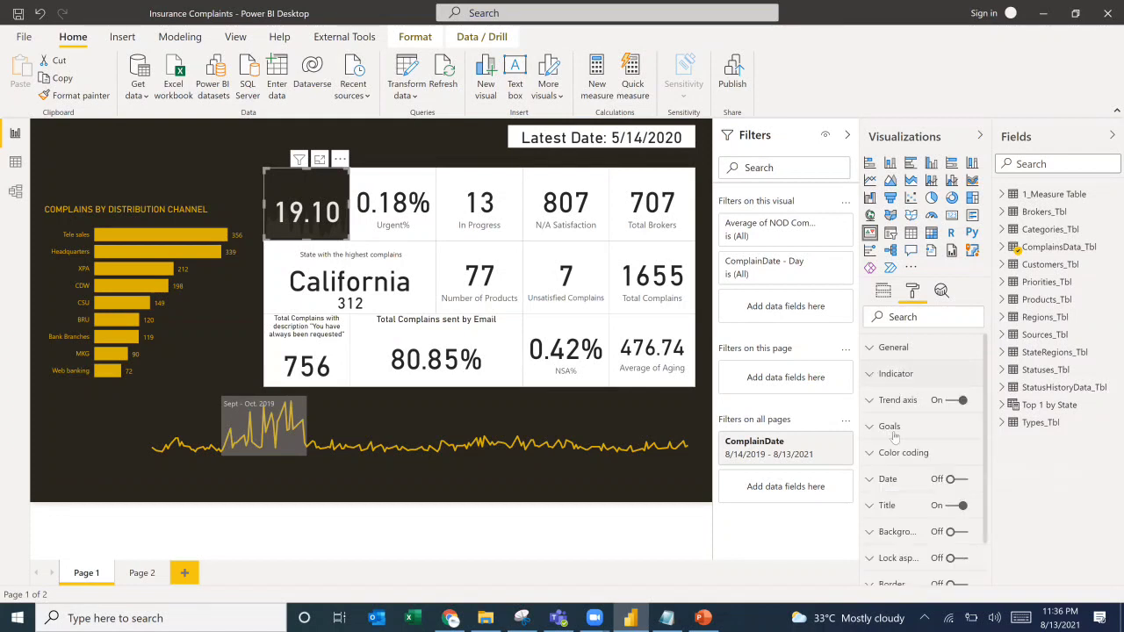
Set the title font color of the Ave. Duration visual to the lightest grey theme shade.
left_click(874, 505)
scroll(922, 512, "down", 3)
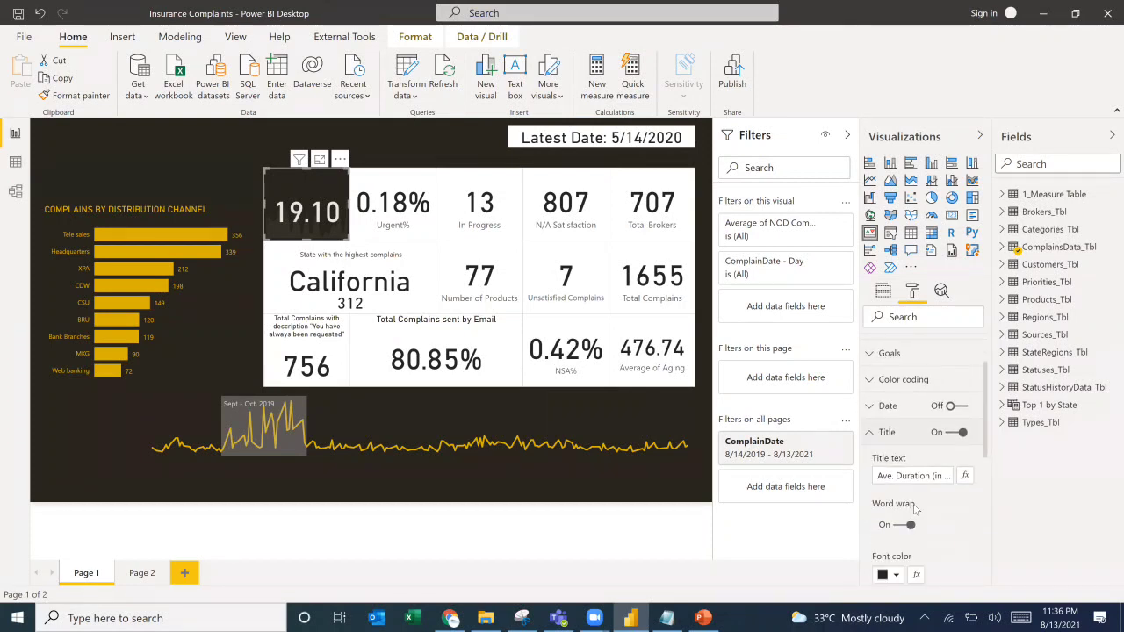
left_click(895, 502)
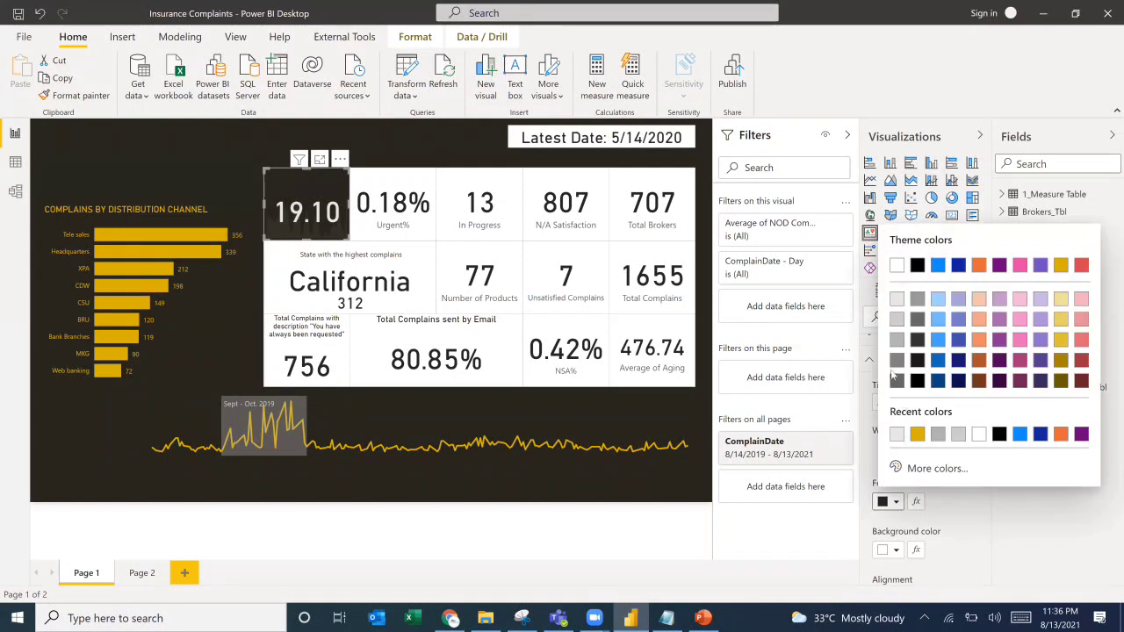
left_click(895, 299)
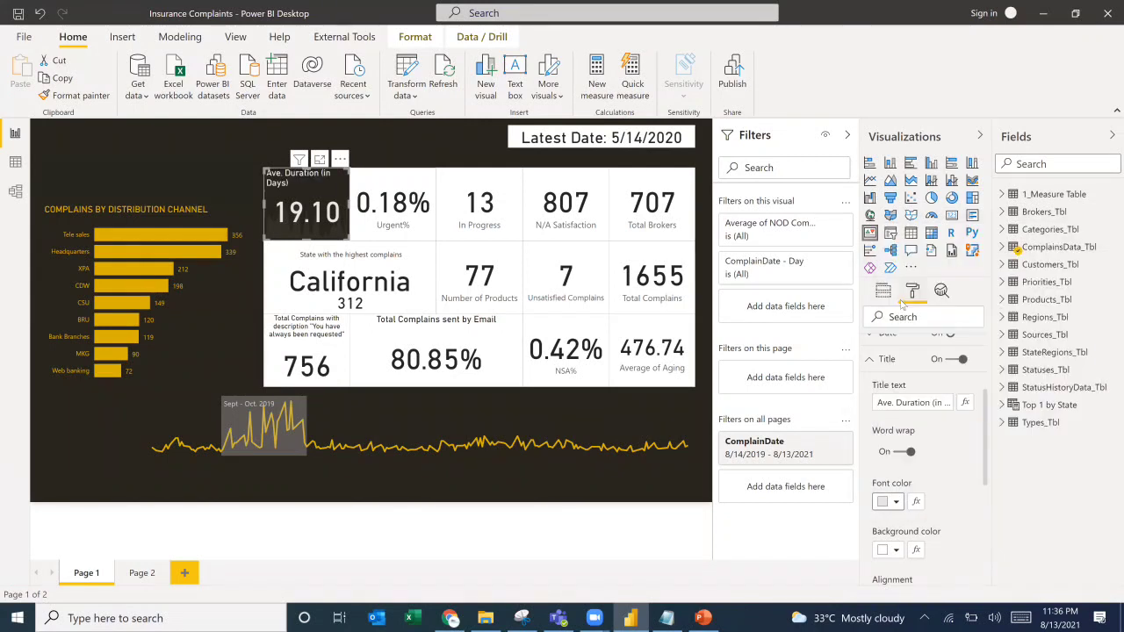
Examine the trend axis, color coding, goals and indicator formatting options of the Ave. Duration visual.
scroll(878, 404, "up", 3)
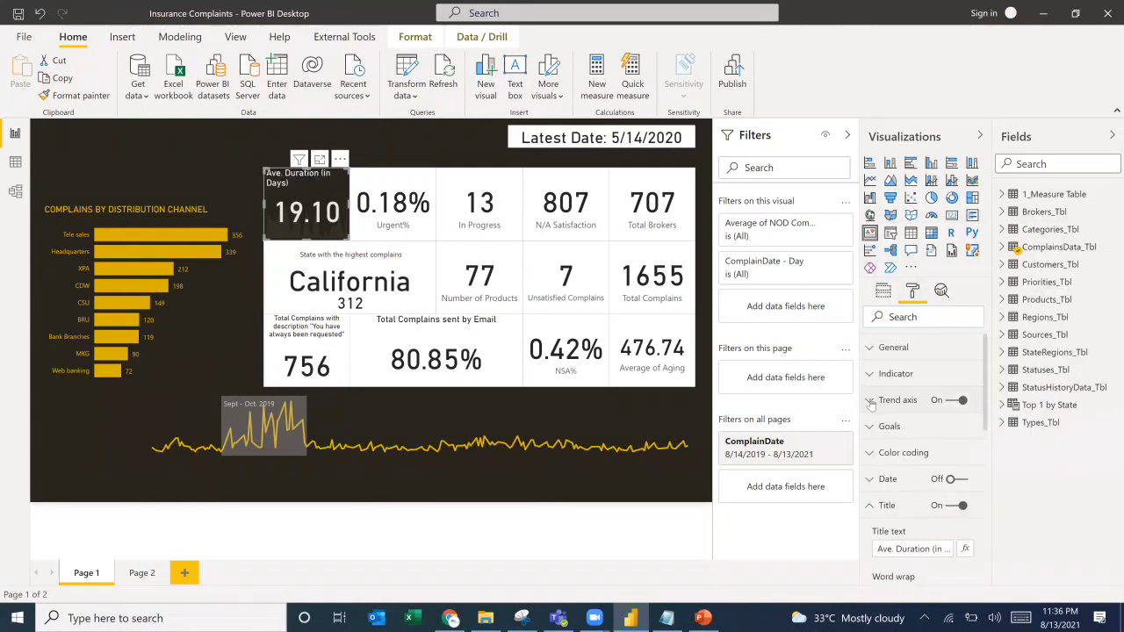
left_click(869, 400)
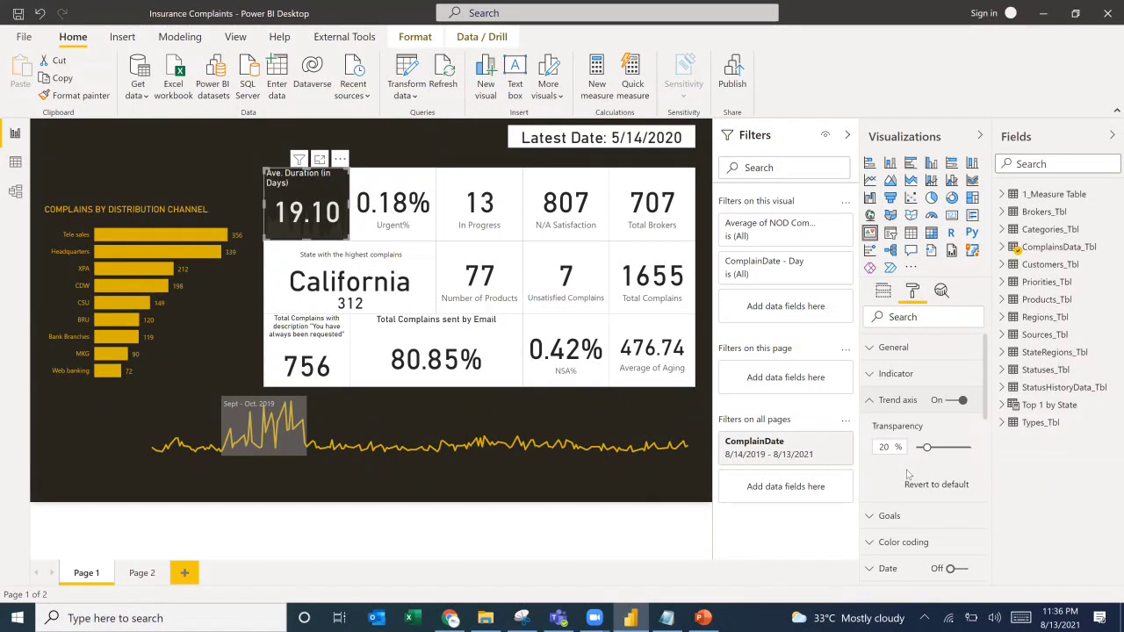
left_click(877, 402)
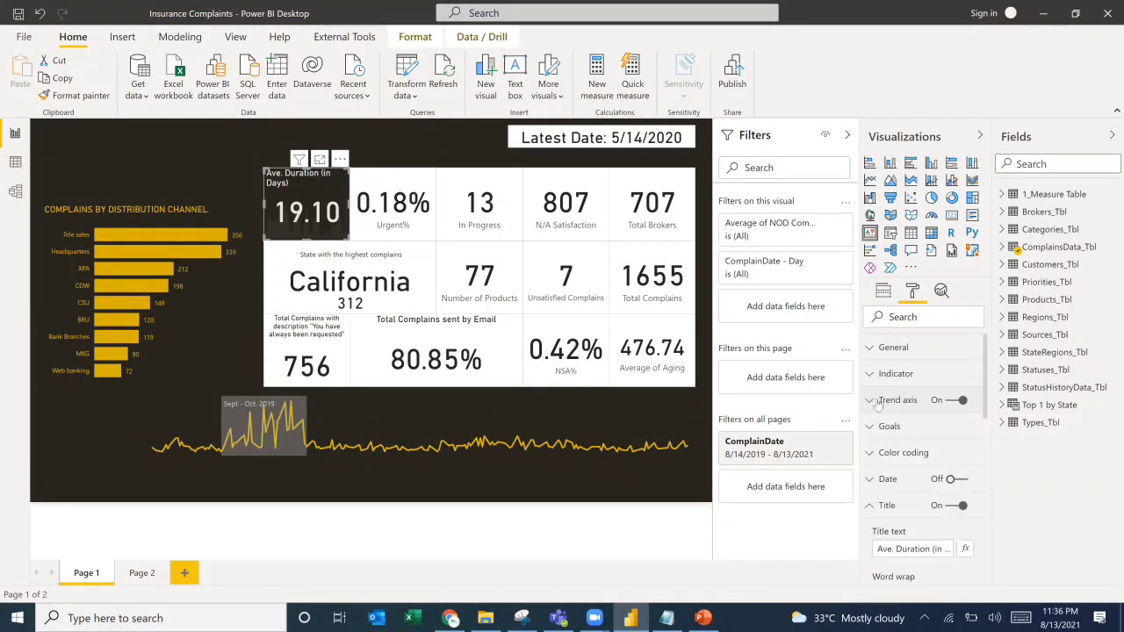
left_click(873, 455)
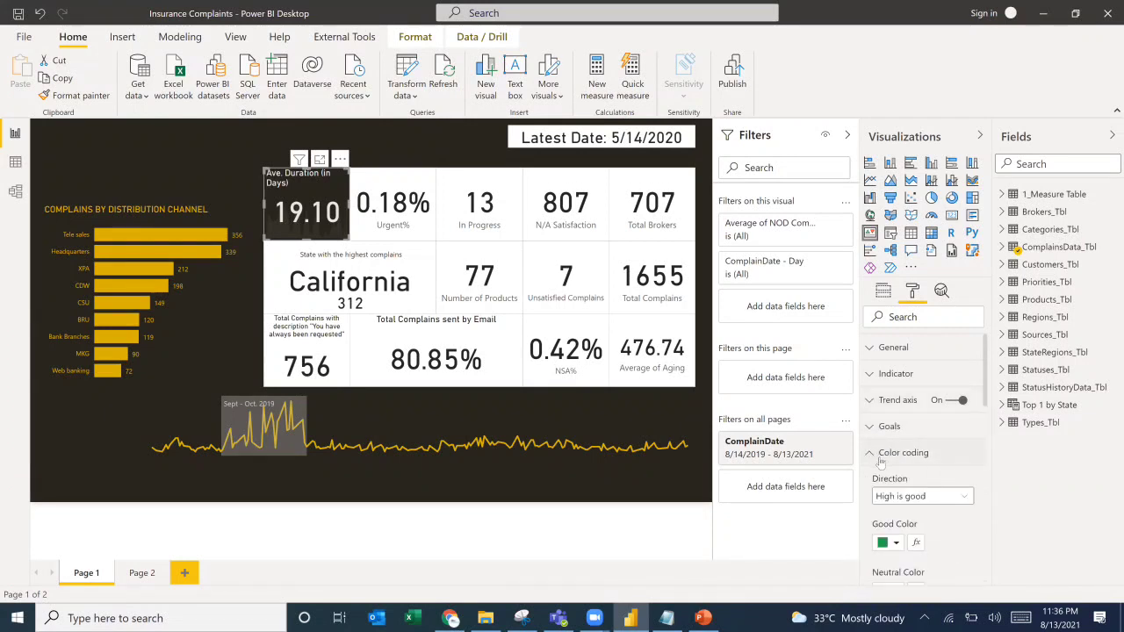
left_click(874, 453)
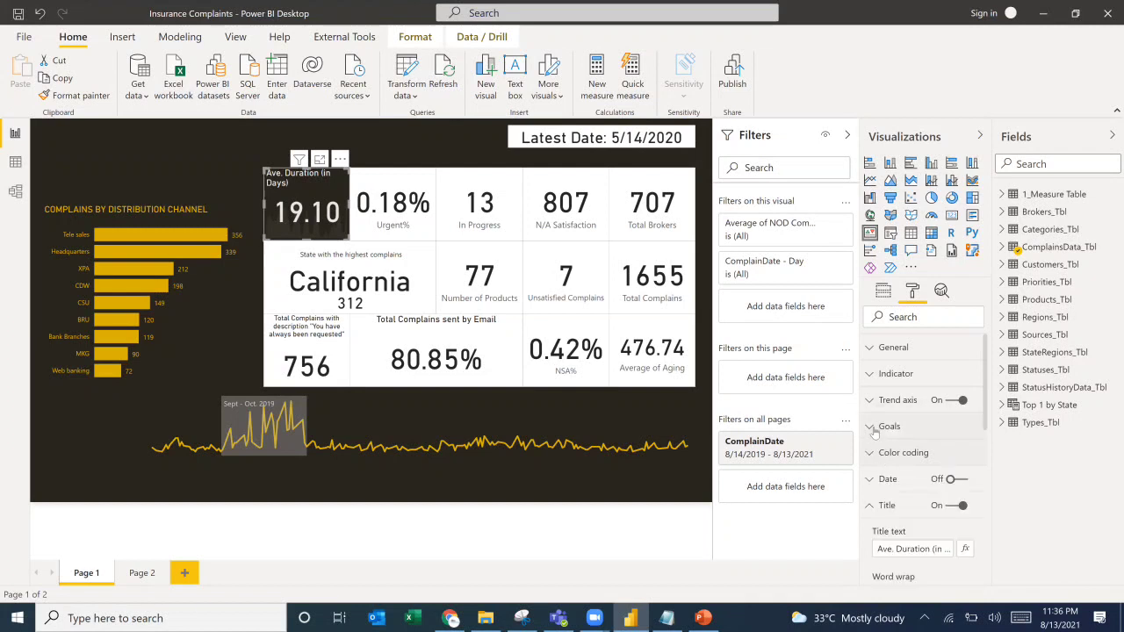
left_click(873, 507)
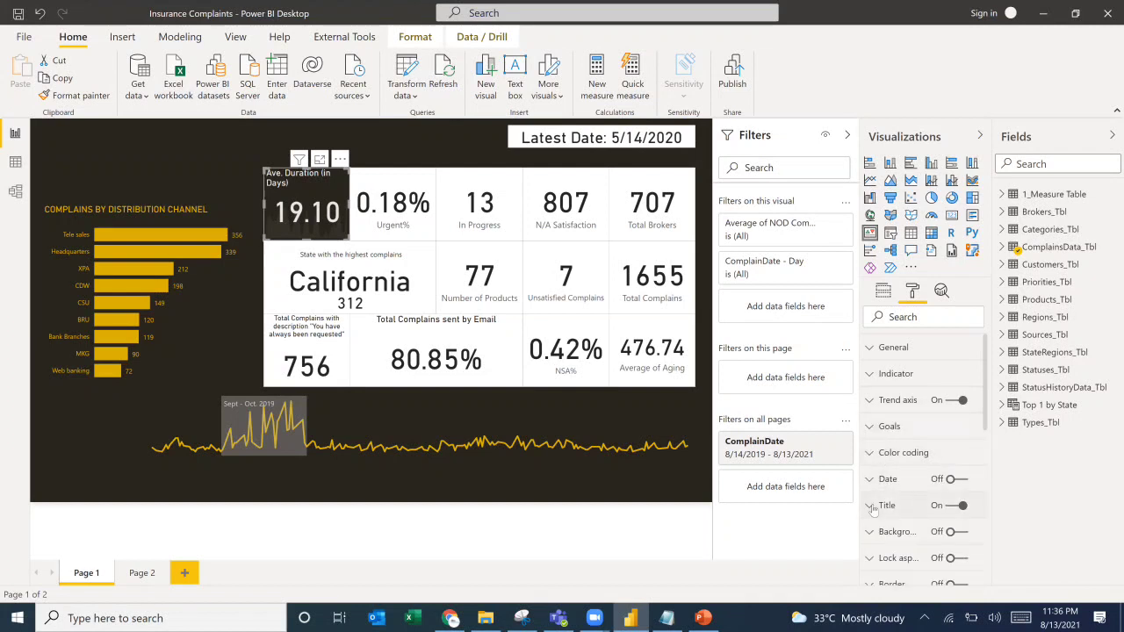
left_click(872, 427)
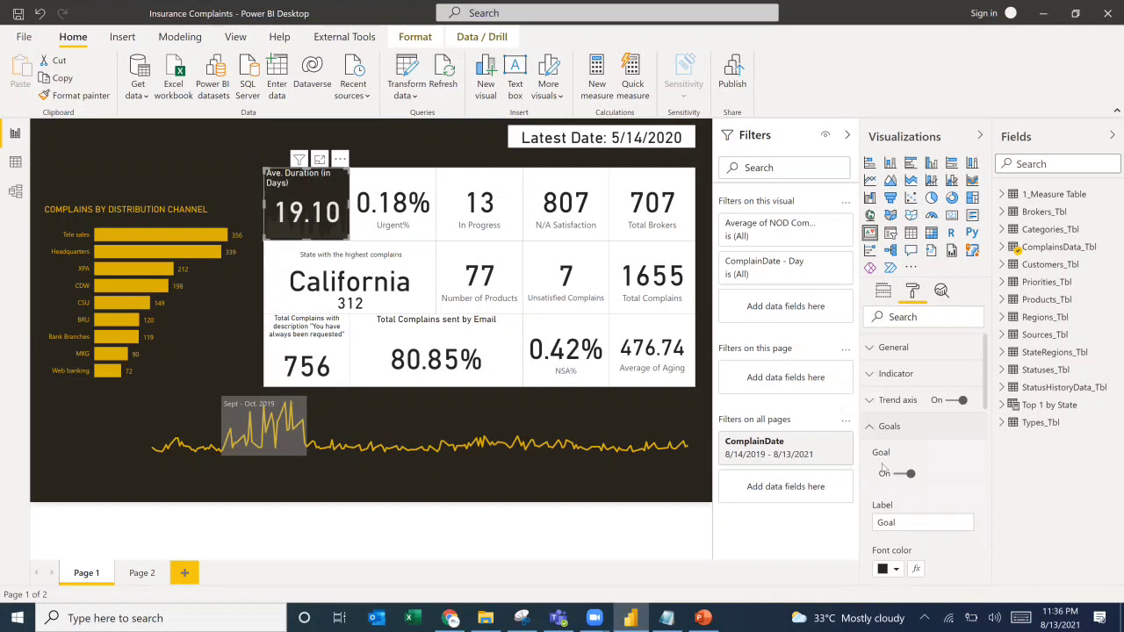
left_click(878, 429)
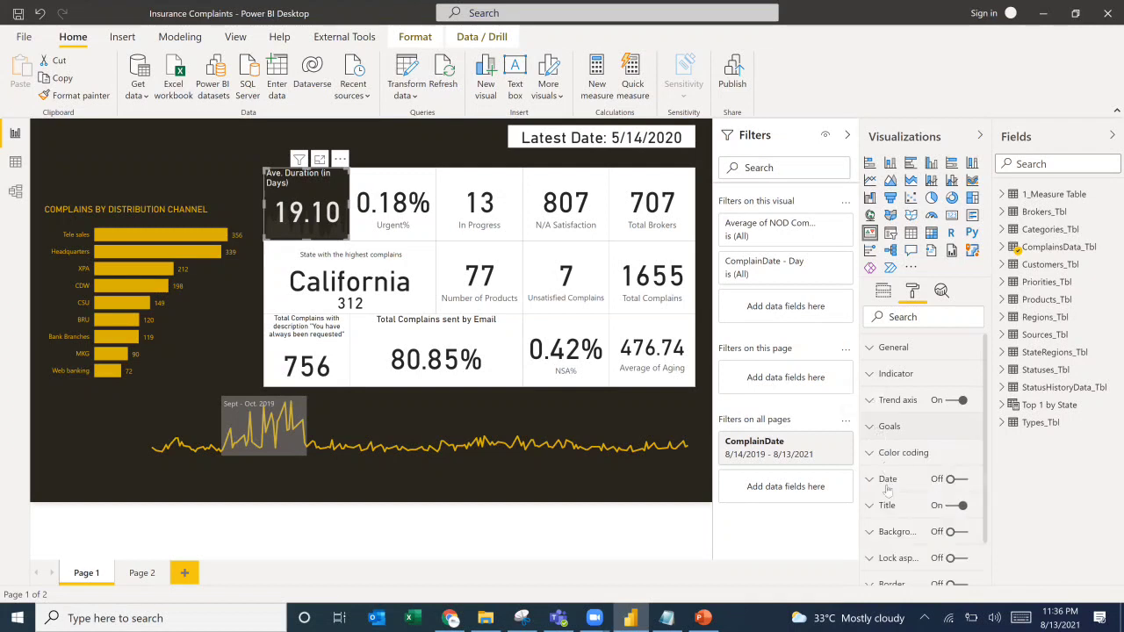
scroll(888, 495, "down", 2)
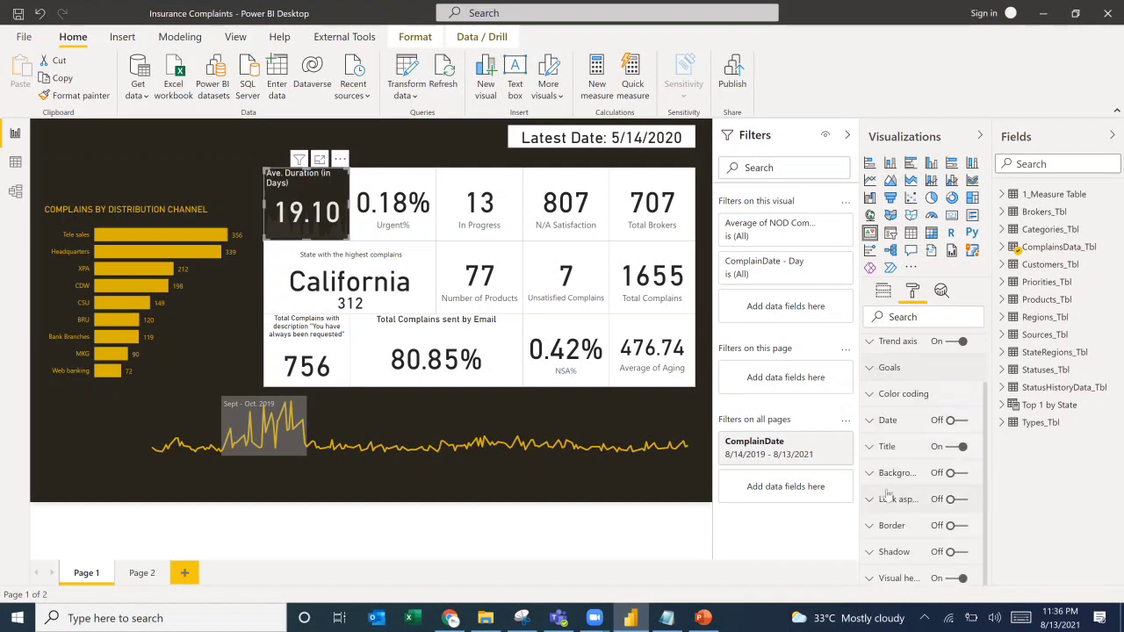
scroll(901, 480, "up", 2)
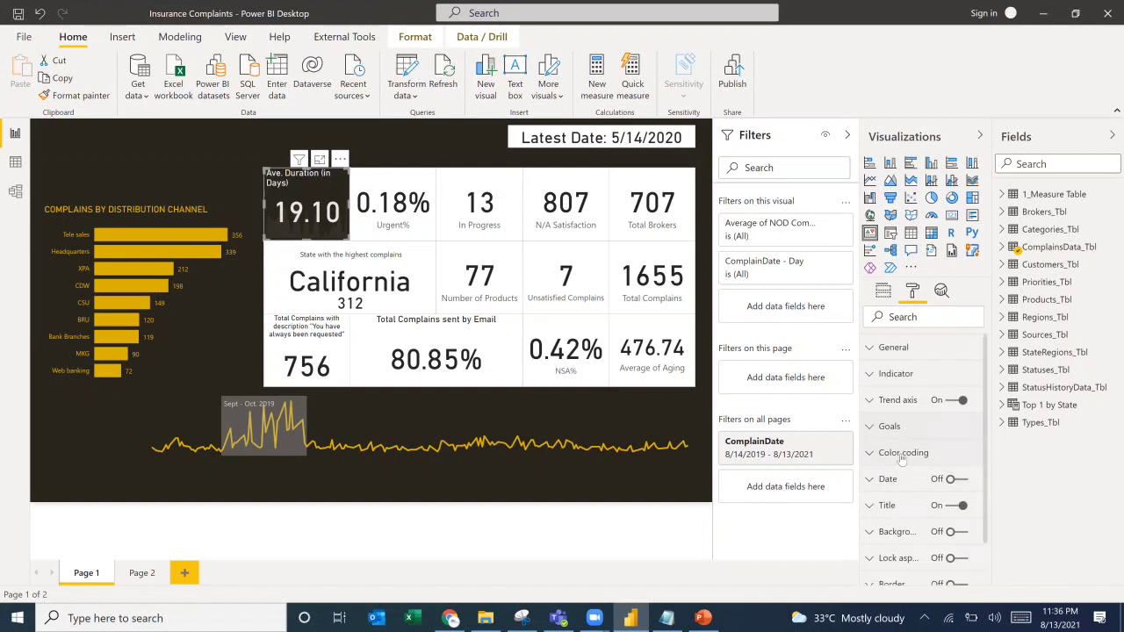
left_click(871, 374)
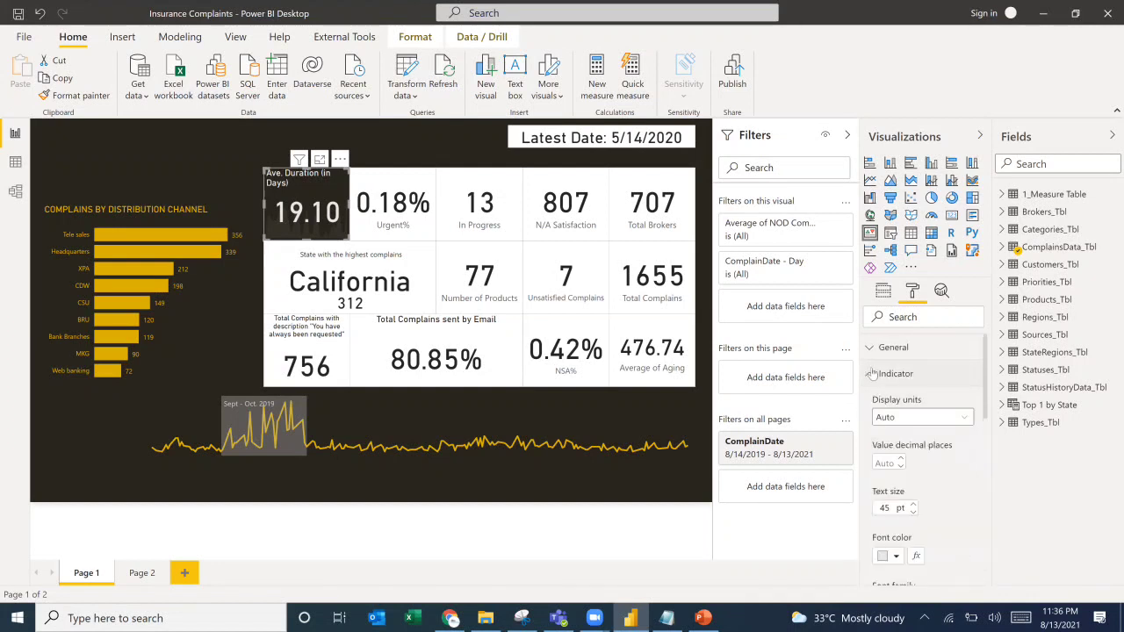
scroll(898, 495, "down", 2)
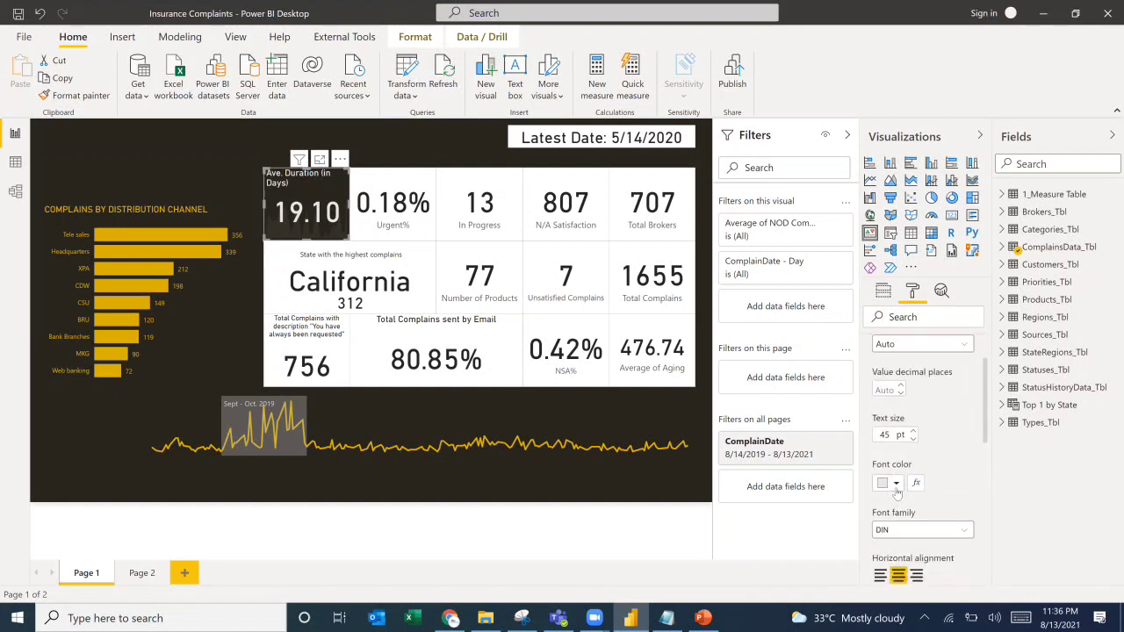
scroll(897, 494, "down", 6)
scroll(920, 481, "down", 3)
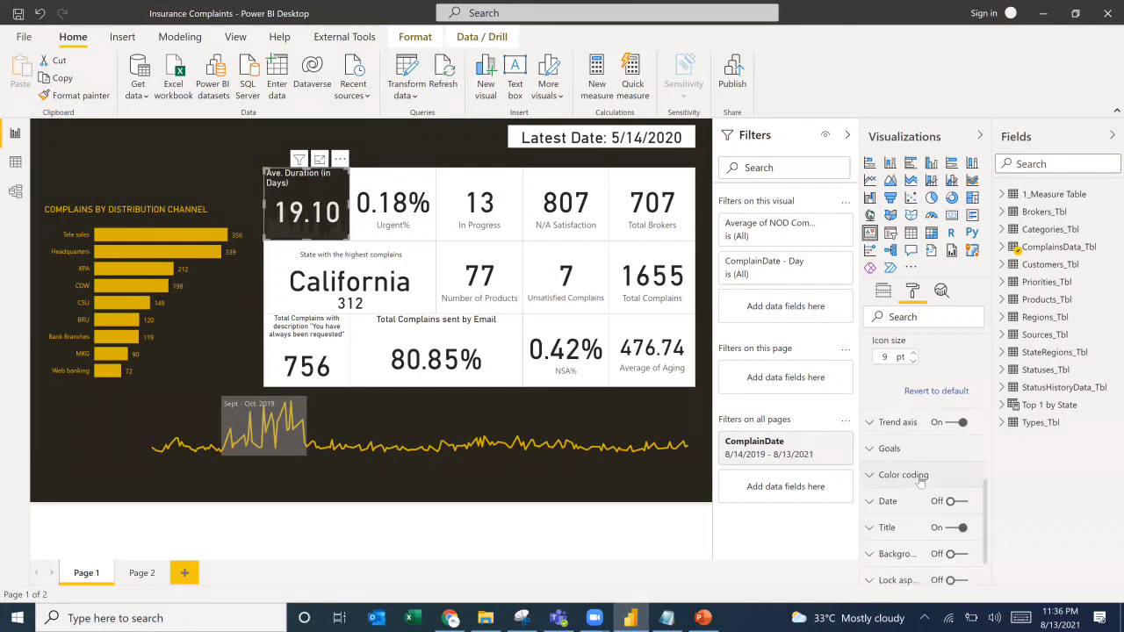
scroll(920, 474, "up", 10)
left_click(885, 385)
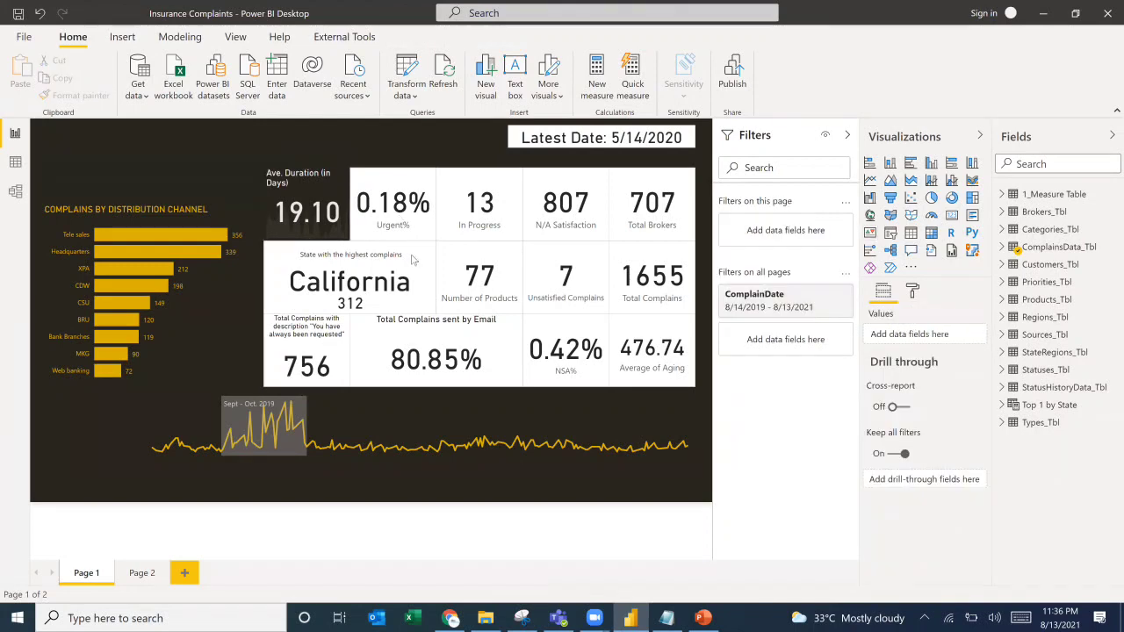
Check the card styling in the PowerPoint reference dashboard and return to the Power BI report's top row of cards.
key("alt+Tab")
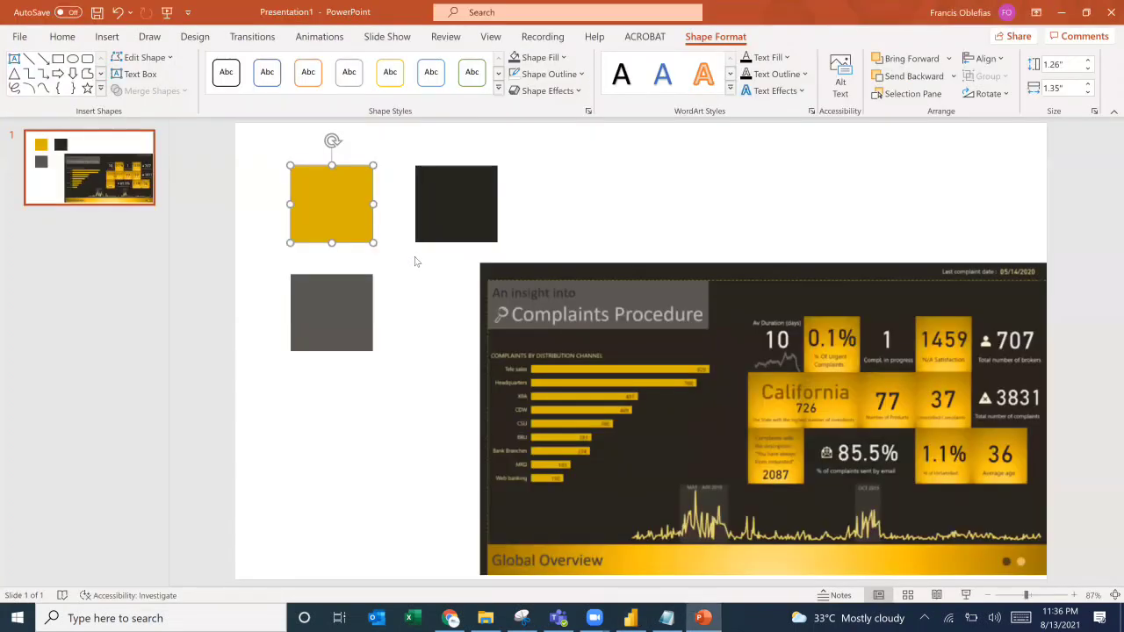
key("alt+Tab")
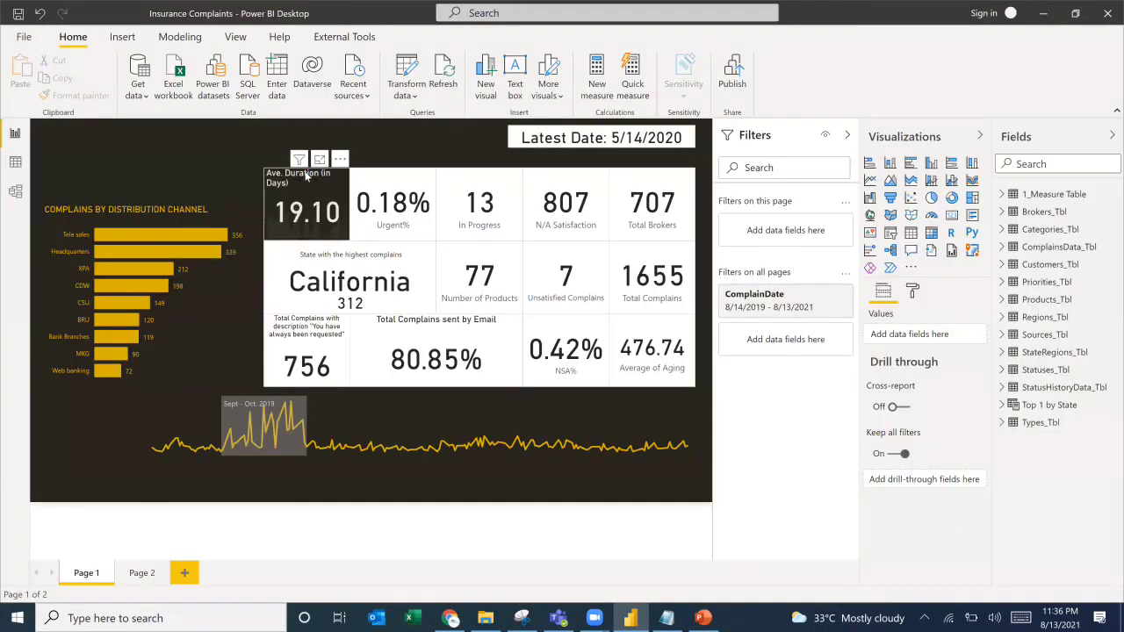
left_click(307, 173)
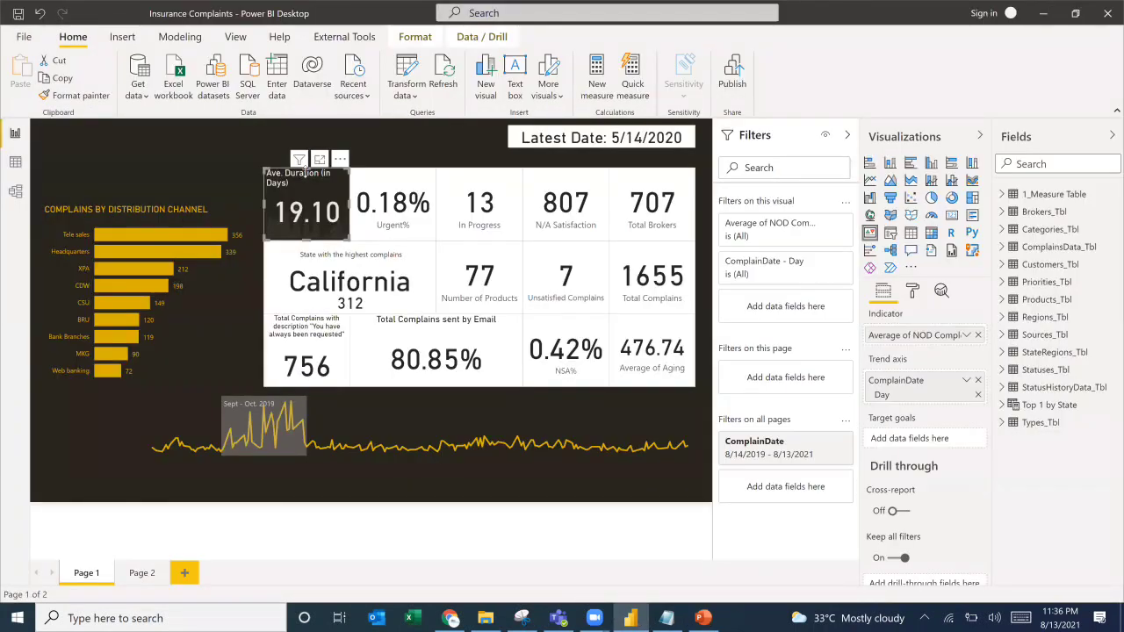
left_click(384, 183)
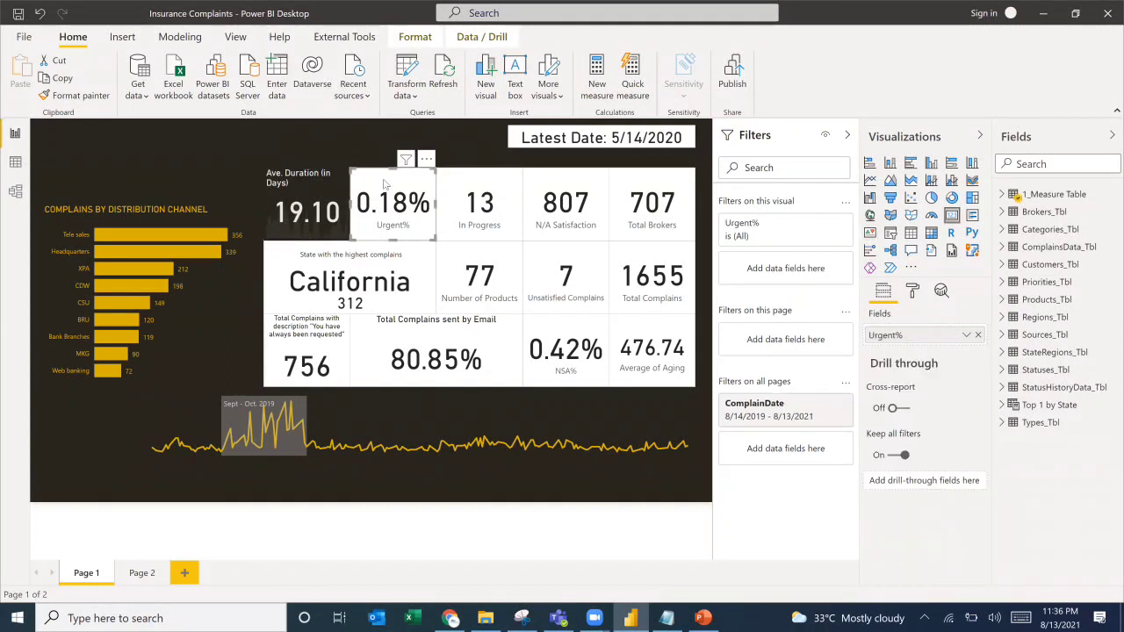
Turn off the background of the In Progress and Total Brokers cards together.
left_click(483, 185)
left_click(660, 189)
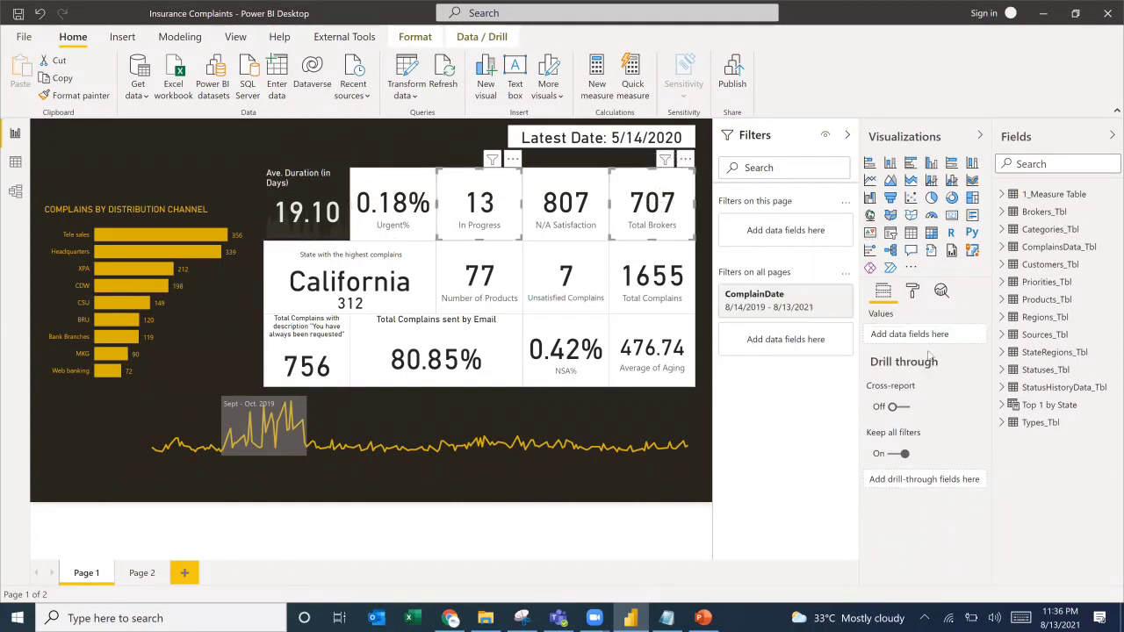
left_click(913, 292)
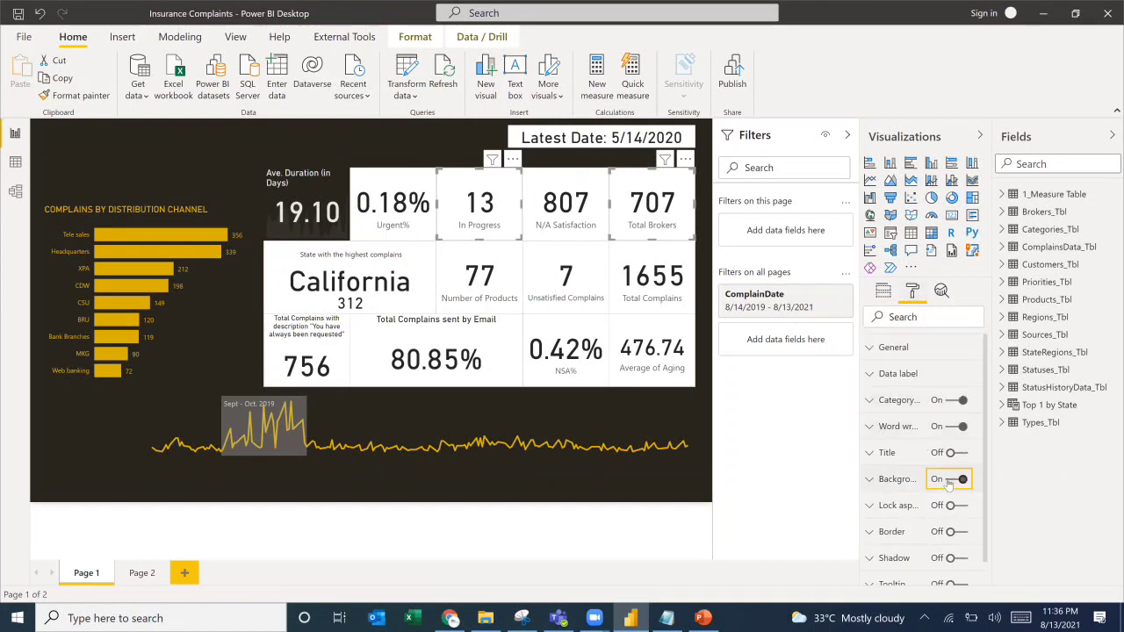
left_click(952, 479)
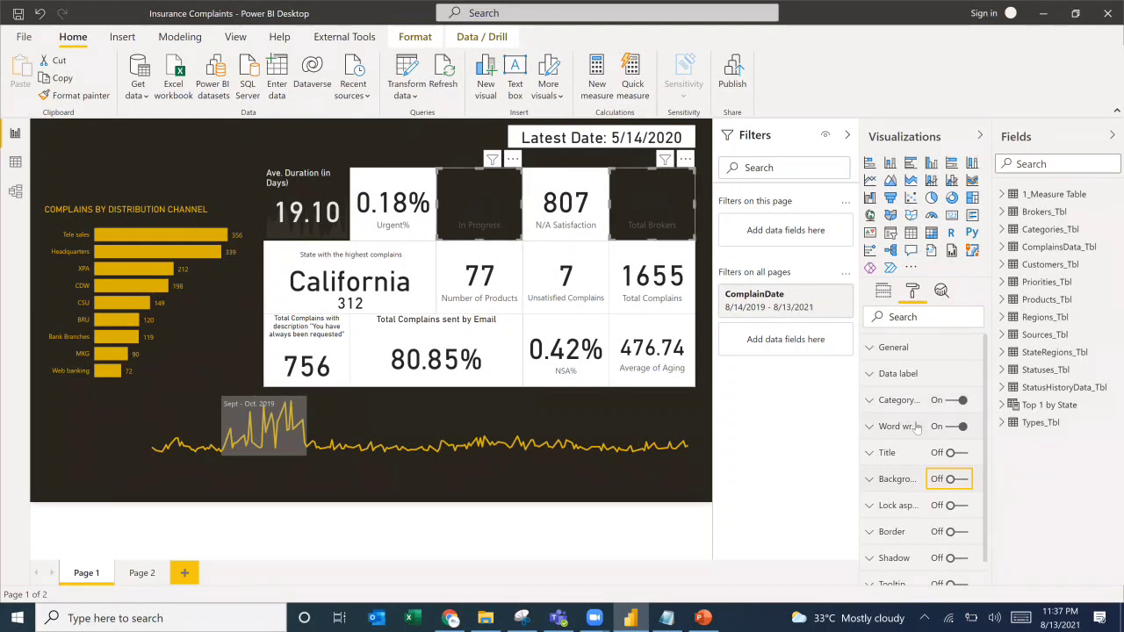
Set the data label color of the In Progress and Total Brokers cards to the lightest grey.
left_click(876, 382)
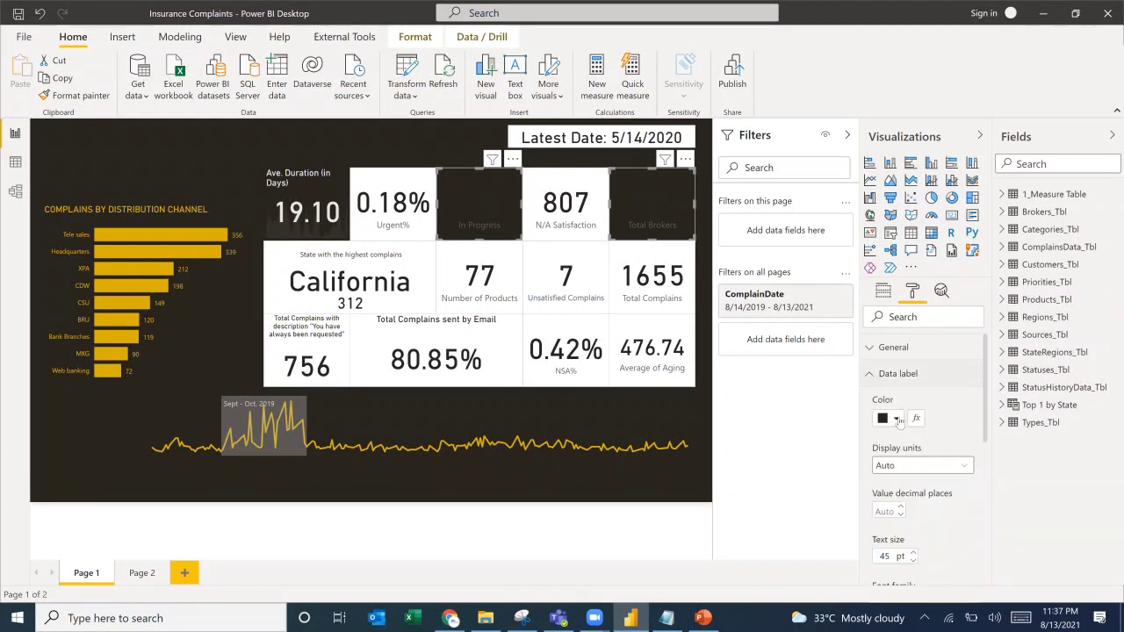
left_click(895, 419)
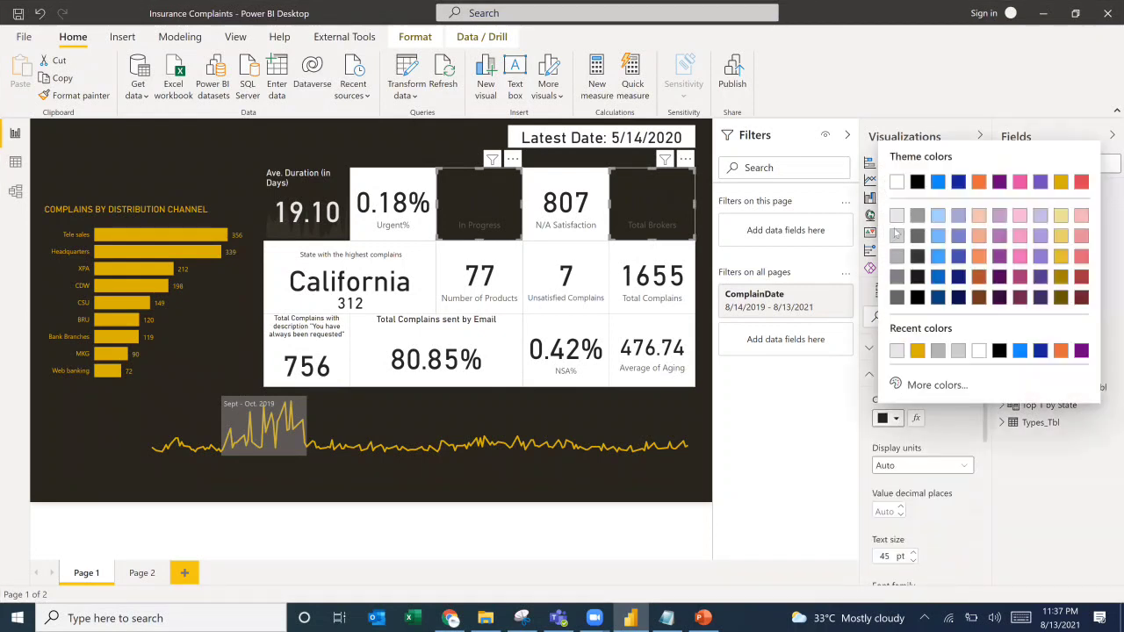
left_click(895, 351)
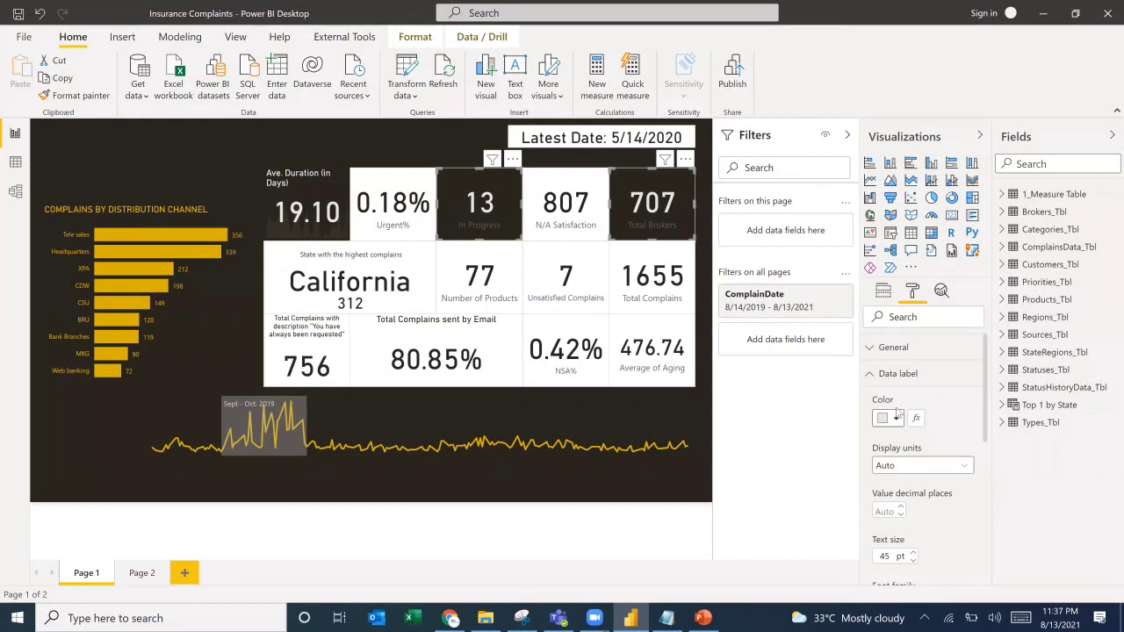
Set the category label color of the In Progress and Total Brokers cards to the middle grey theme shade.
left_click(876, 378)
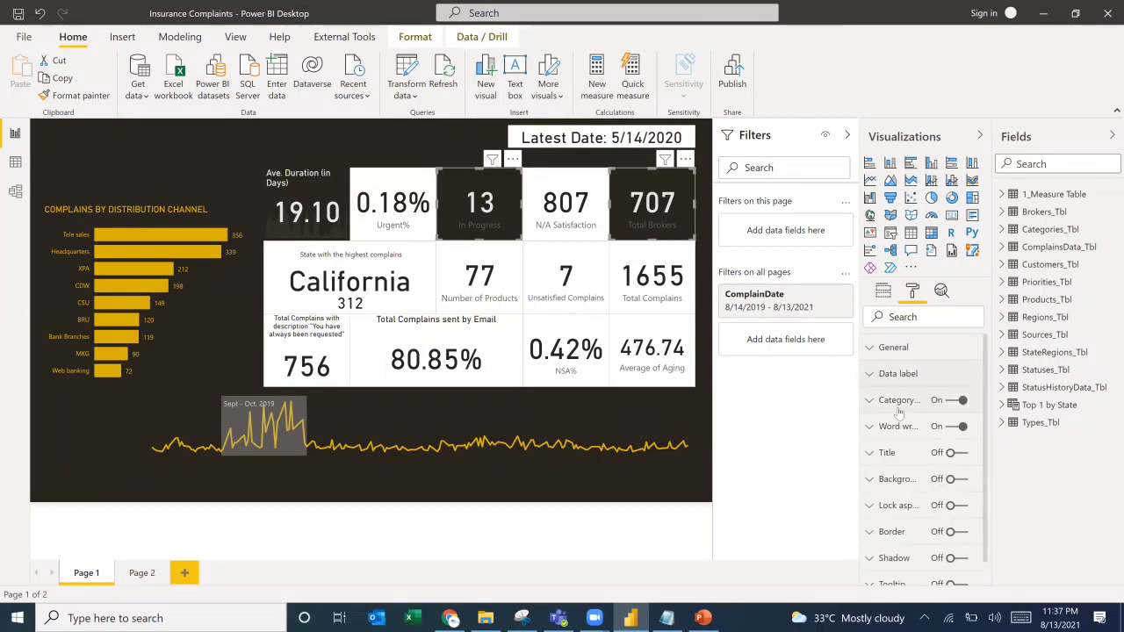
left_click(885, 401)
left_click(893, 445)
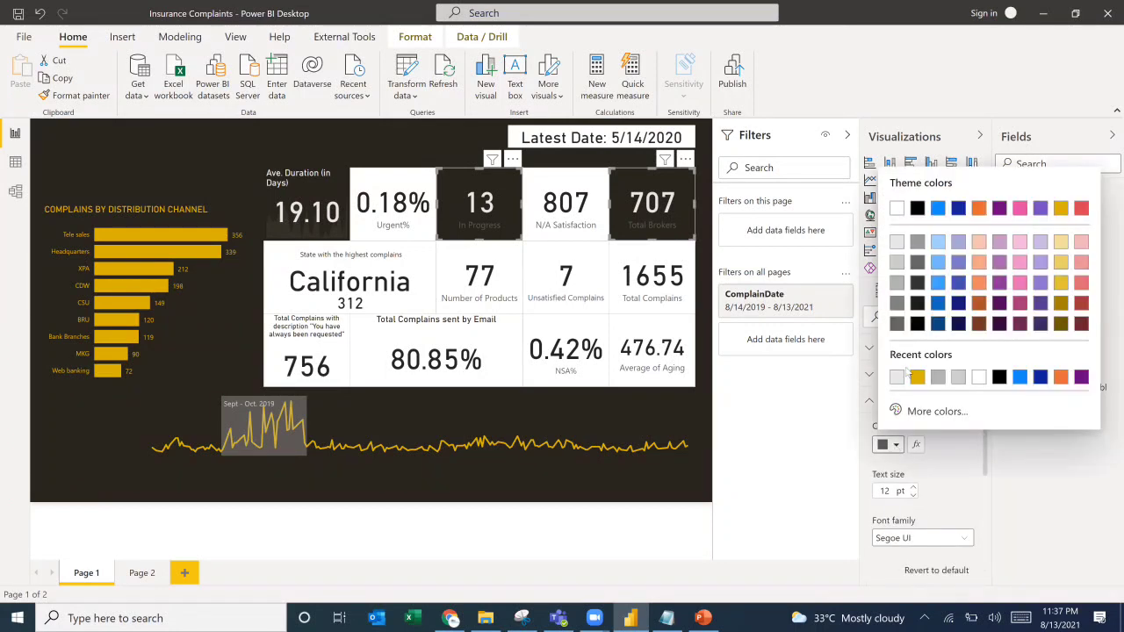
left_click(897, 283)
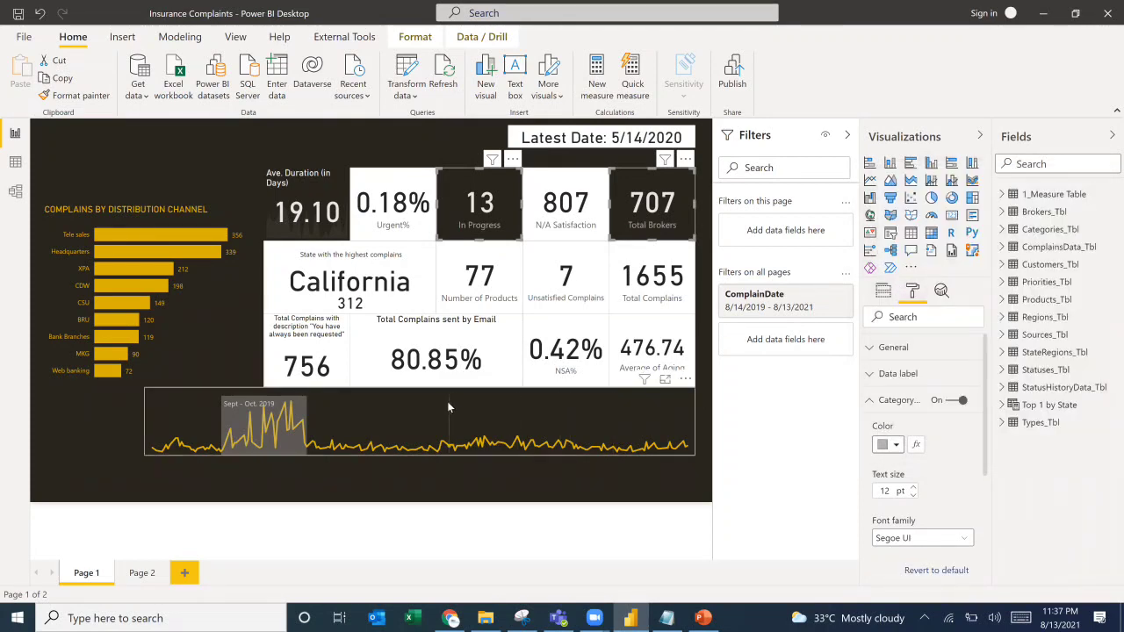
Check the PowerPoint reference dashboard and give the Urgent% and N/A Satisfaction cards in Power BI a gold background.
key("alt+Tab")
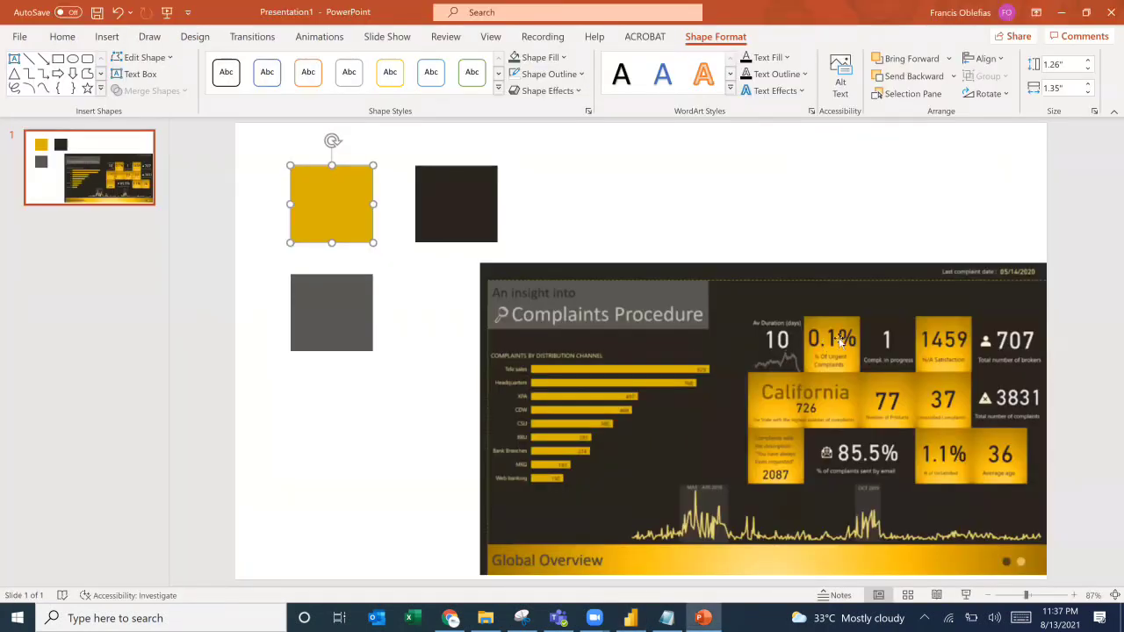
key("alt+Tab")
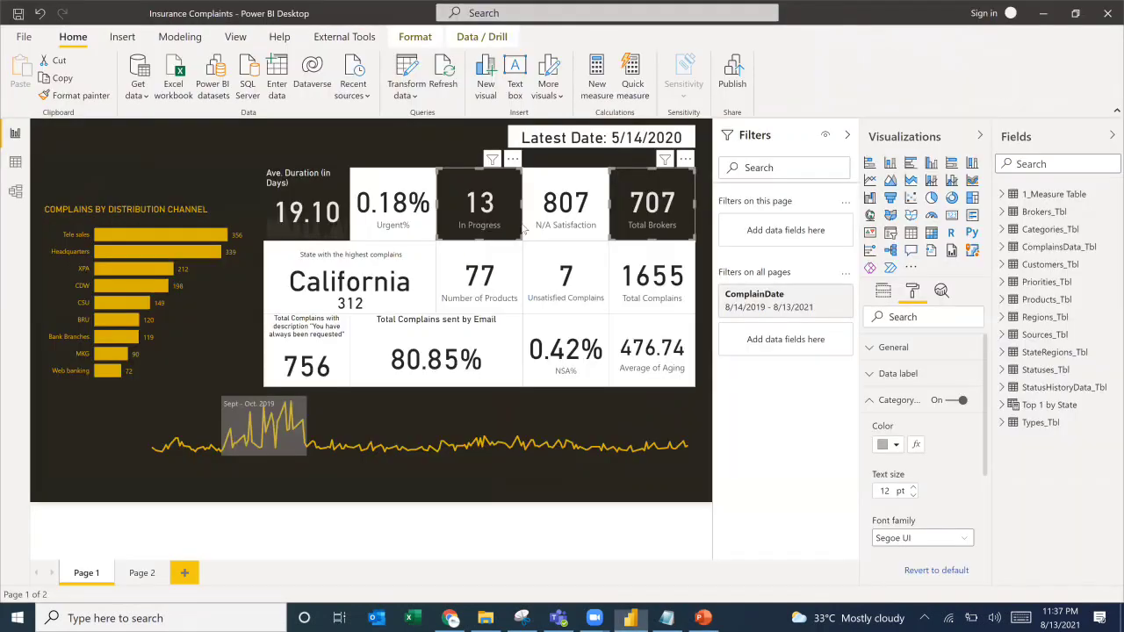
left_click(400, 195)
left_click(568, 180, "ctrl")
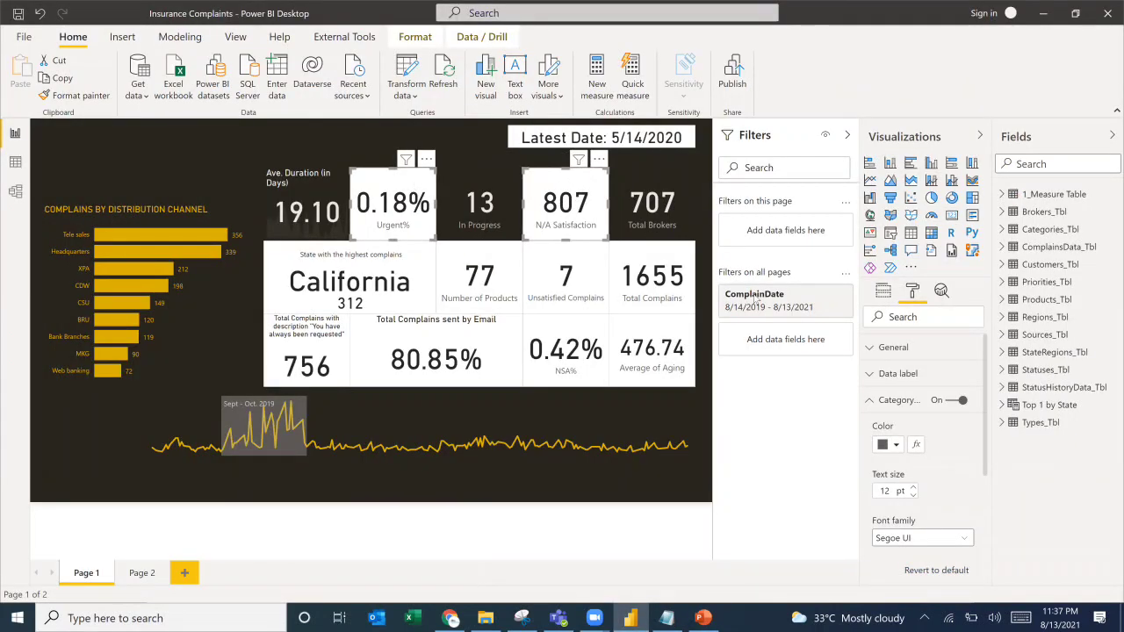
left_click(878, 401)
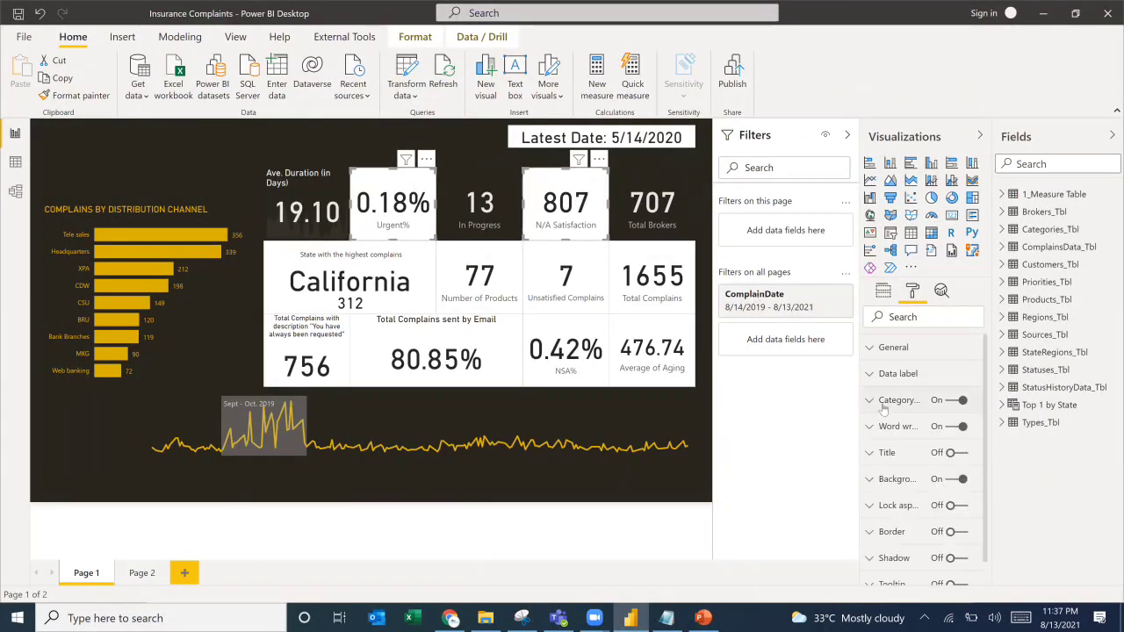
left_click(868, 480)
left_click(890, 525)
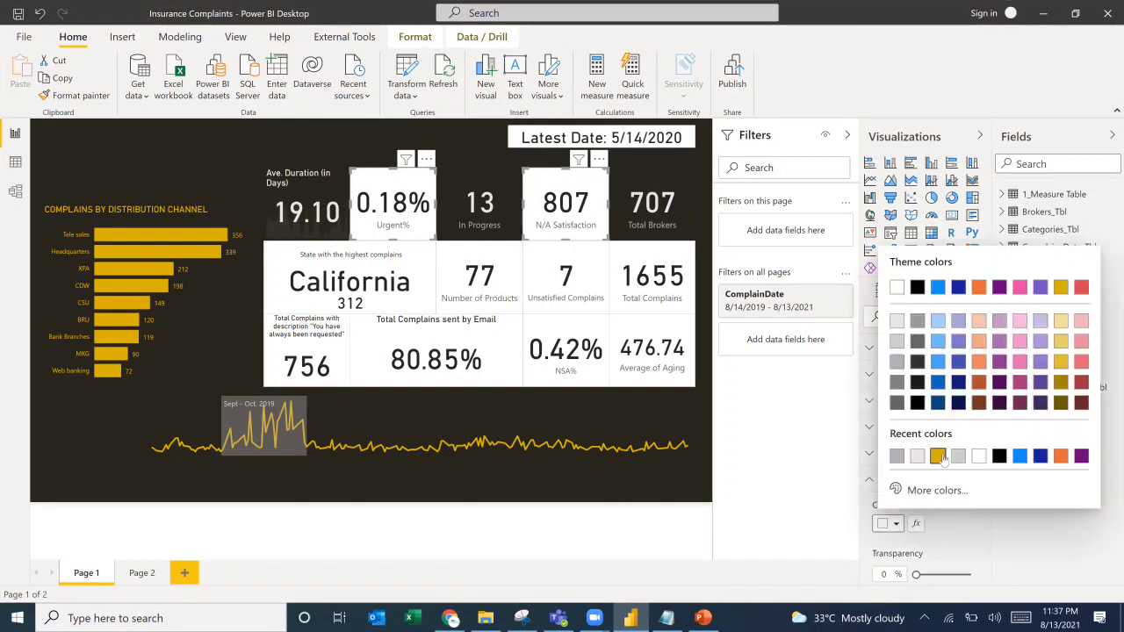
left_click(937, 456)
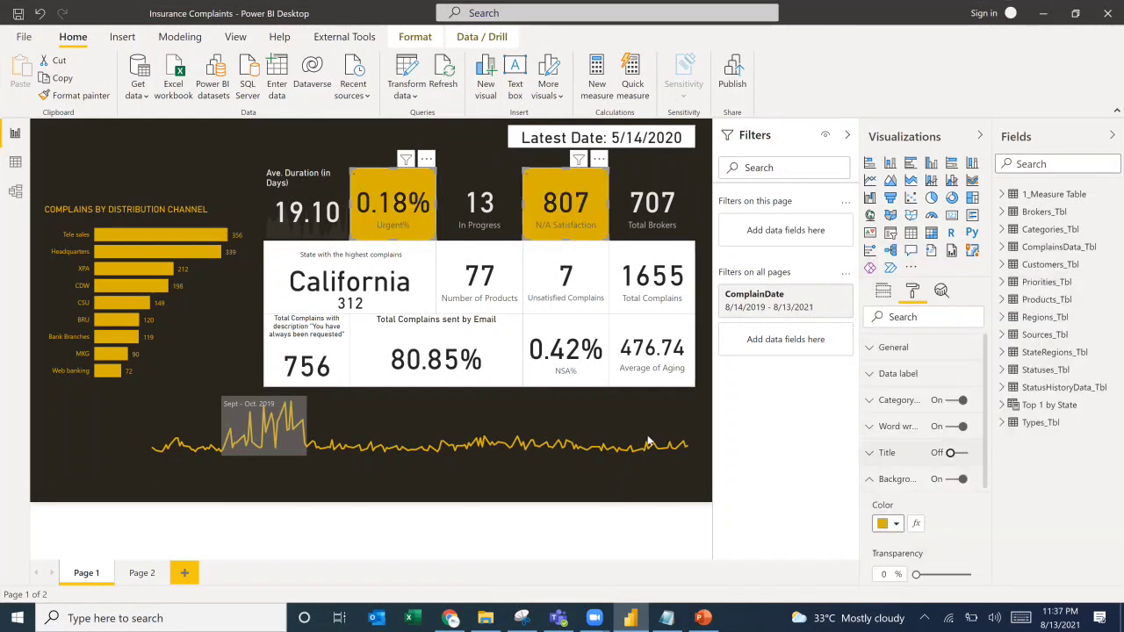
left_click(521, 481)
Recheck the PowerPoint reference and give the California, Number of Products and Unsatisfied Complains cards in Power BI a gold background.
key("alt+Tab")
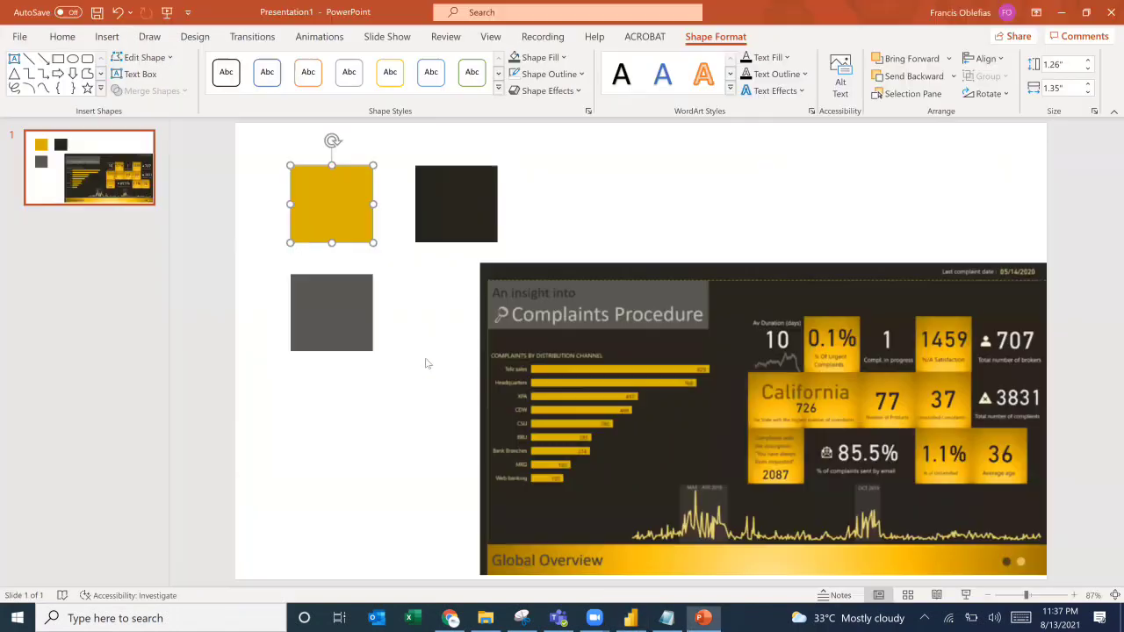
key("alt+Tab")
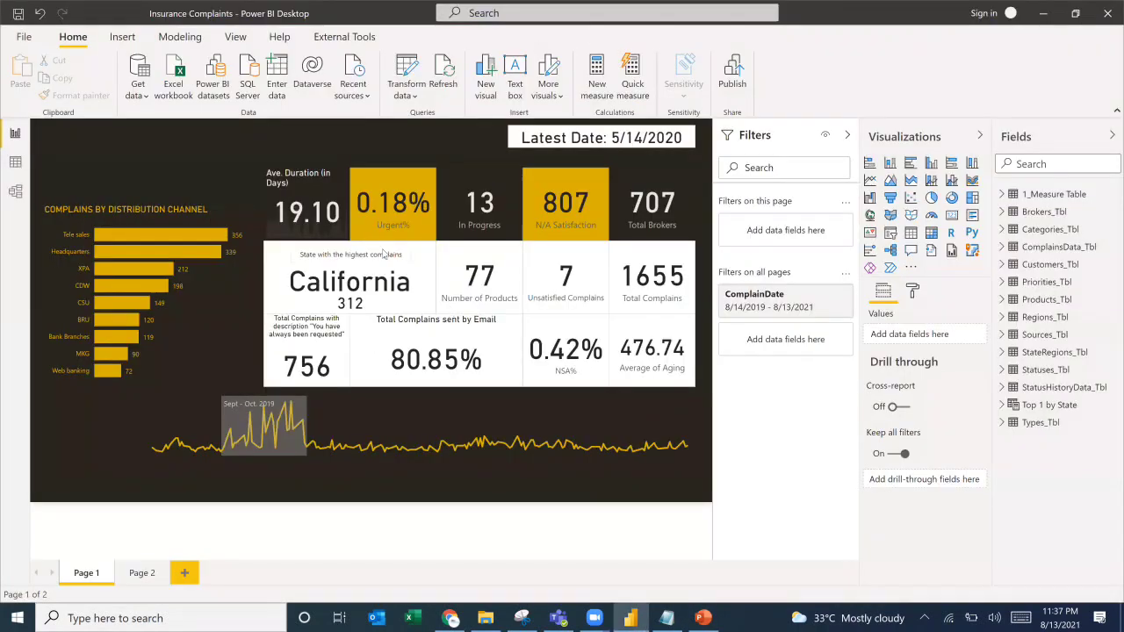
left_click(405, 258)
left_click(423, 264)
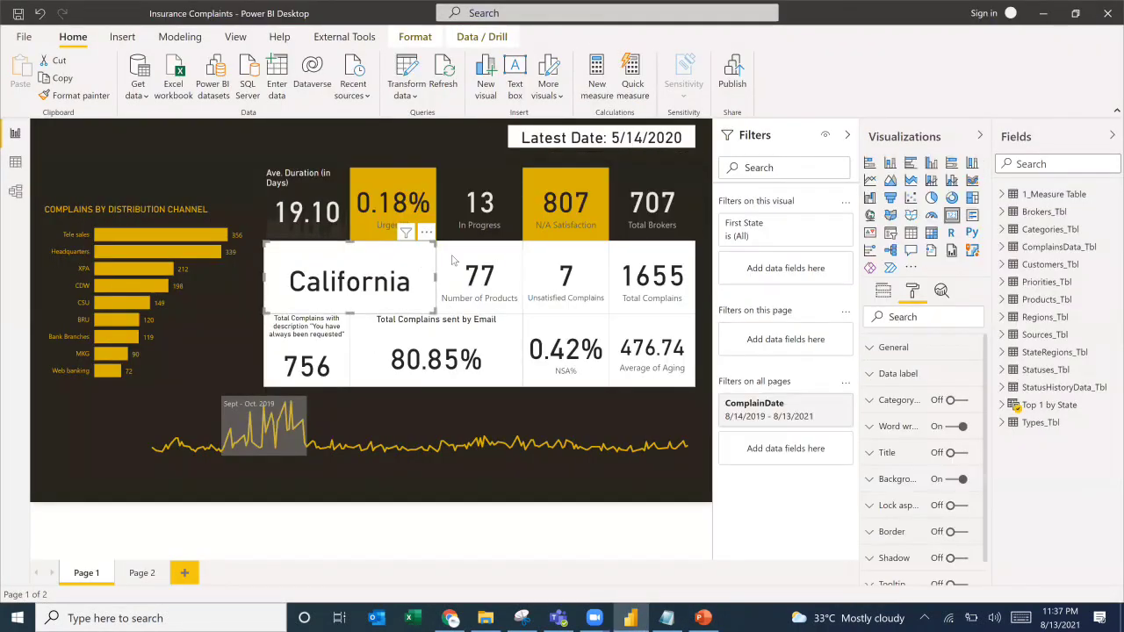
left_click(516, 258, "ctrl")
left_click(559, 261, "ctrl")
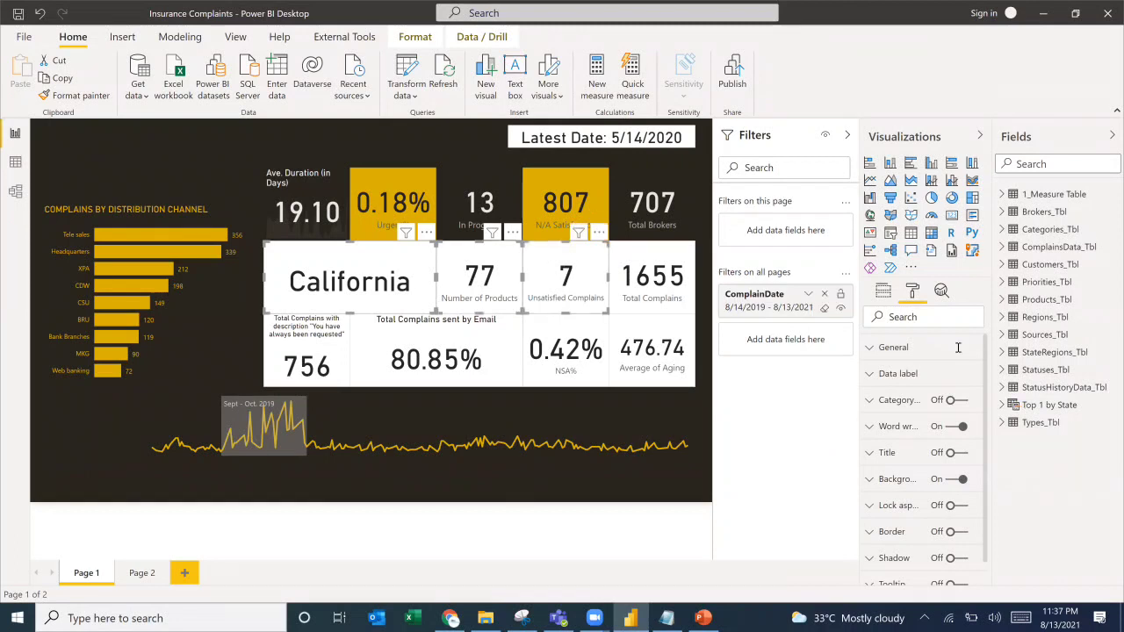
left_click(895, 479)
left_click(897, 524)
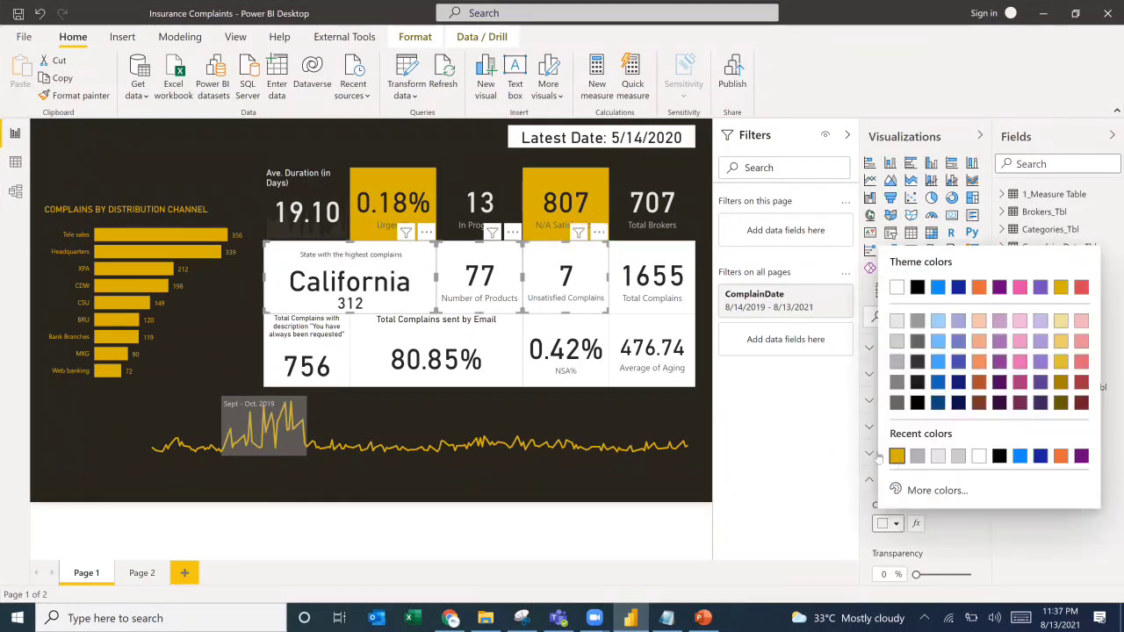
left_click(884, 454)
left_click(561, 477)
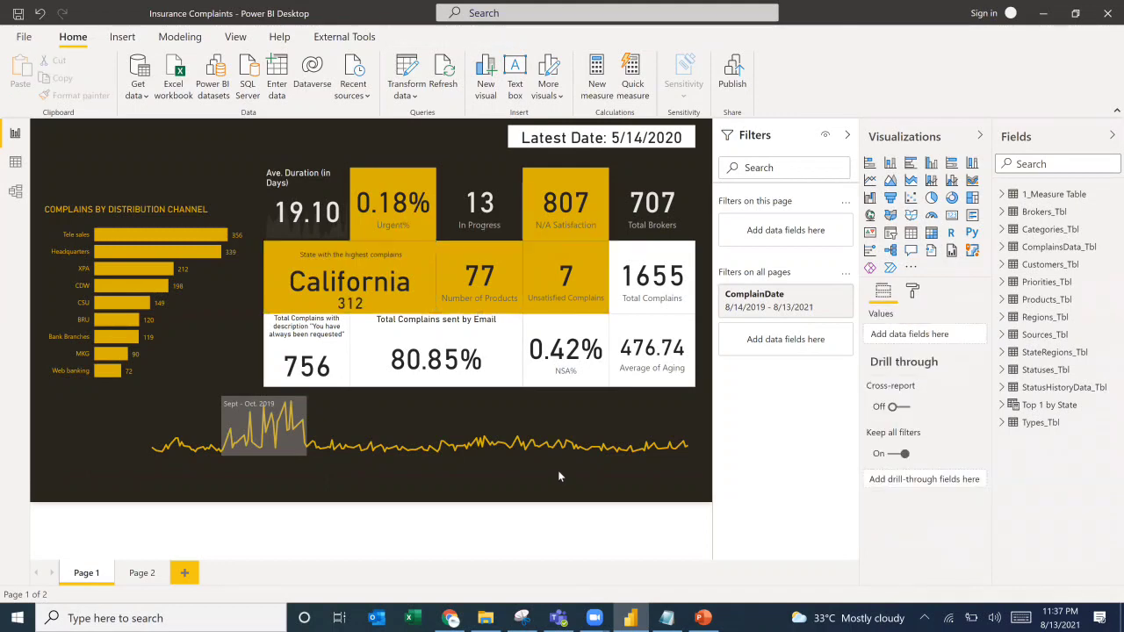
Compare with the PowerPoint reference and set the California card's data label in Power BI to the second-darkest grey under white.
key("alt+Tab")
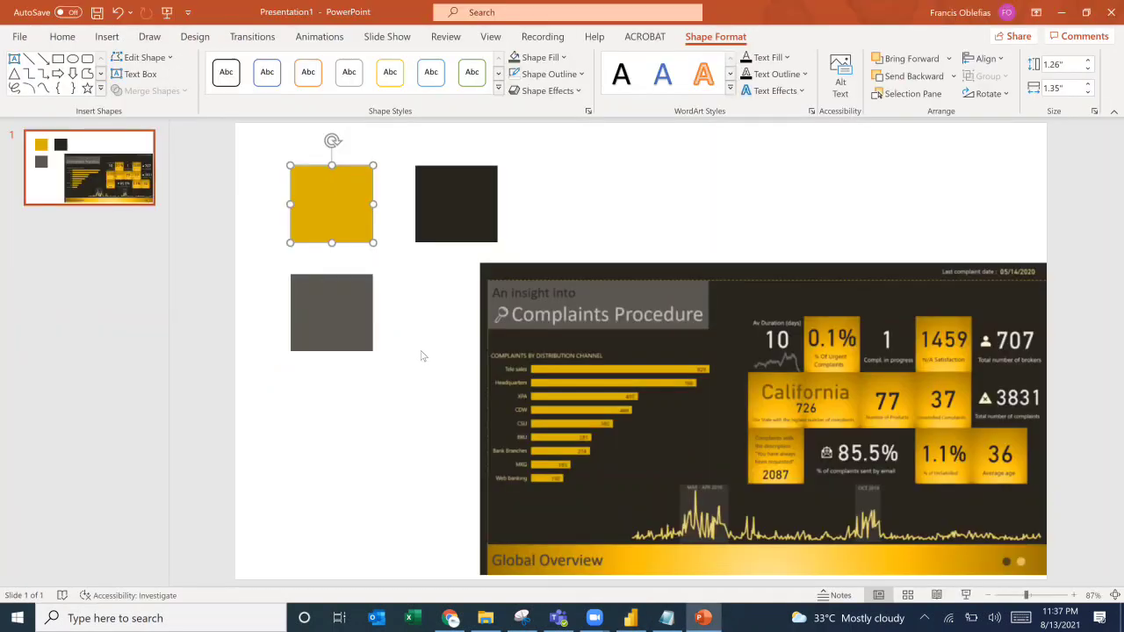
key("alt+Tab")
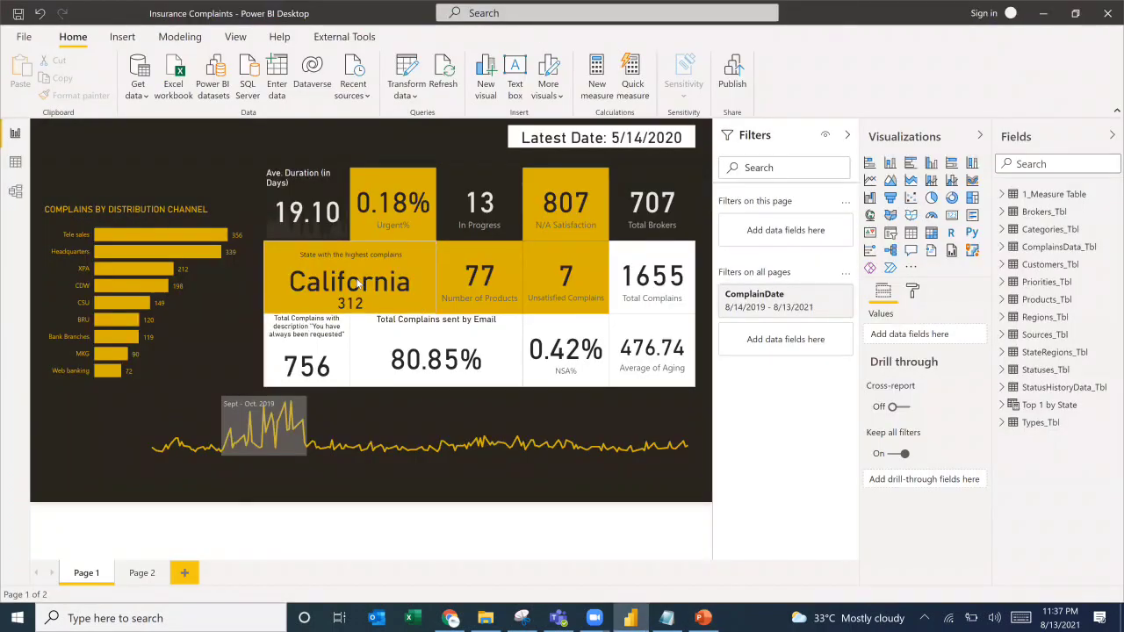
left_click(423, 290)
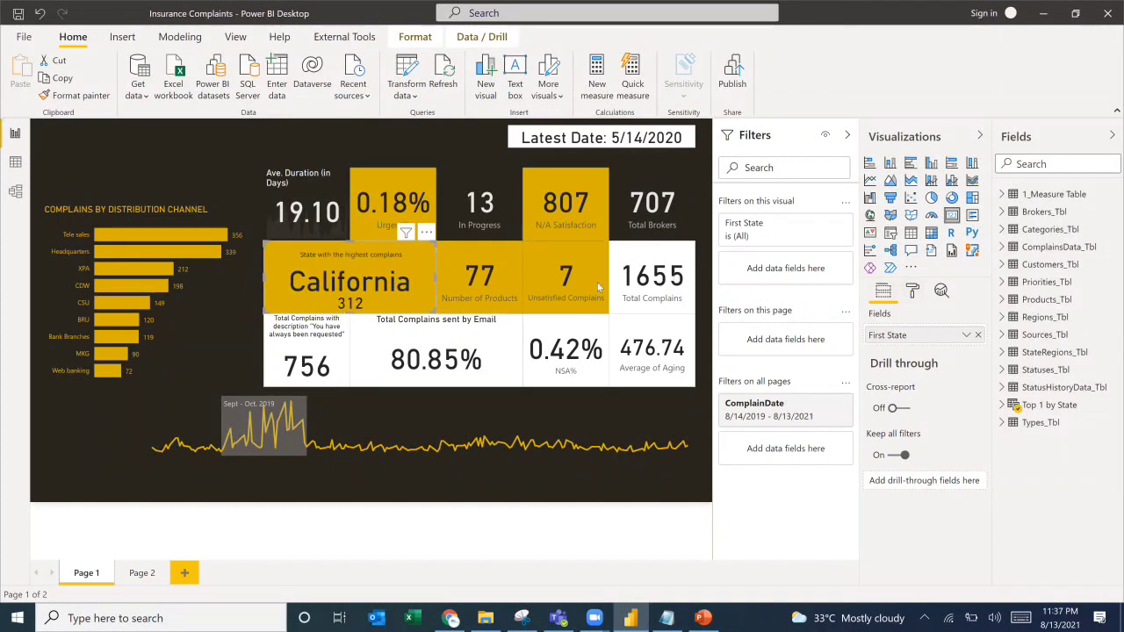
left_click(912, 291)
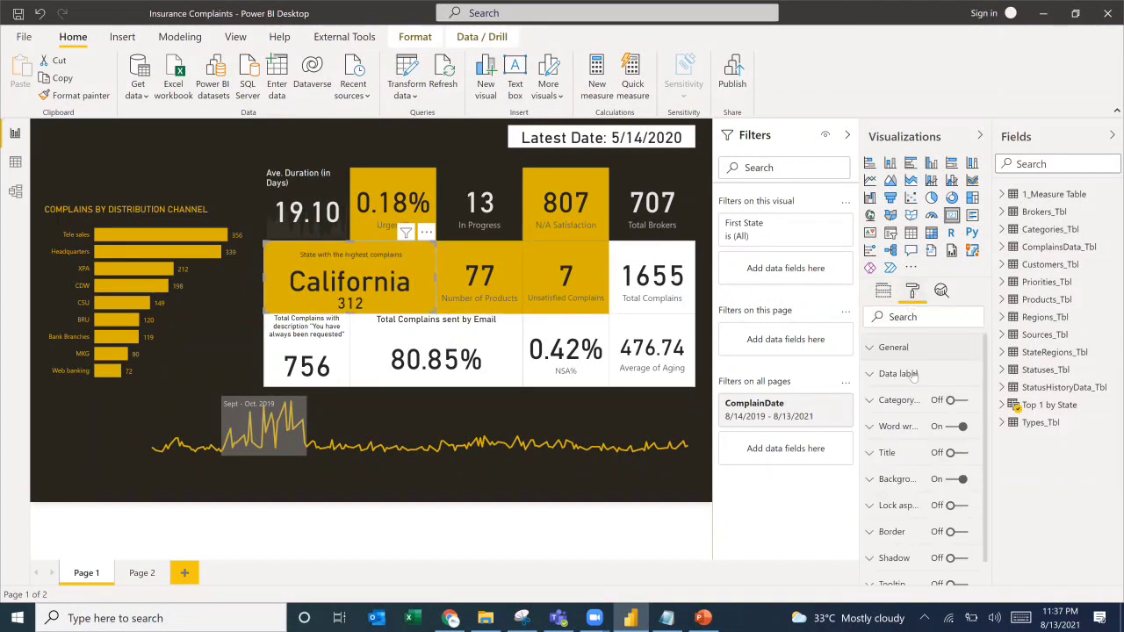
left_click(875, 373)
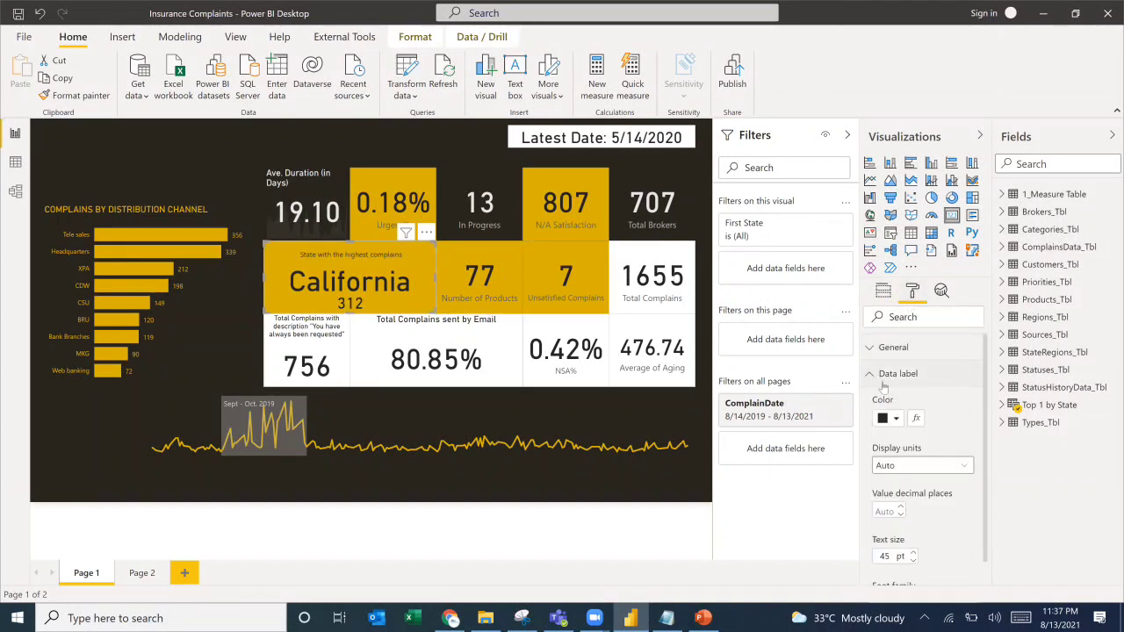
left_click(888, 418)
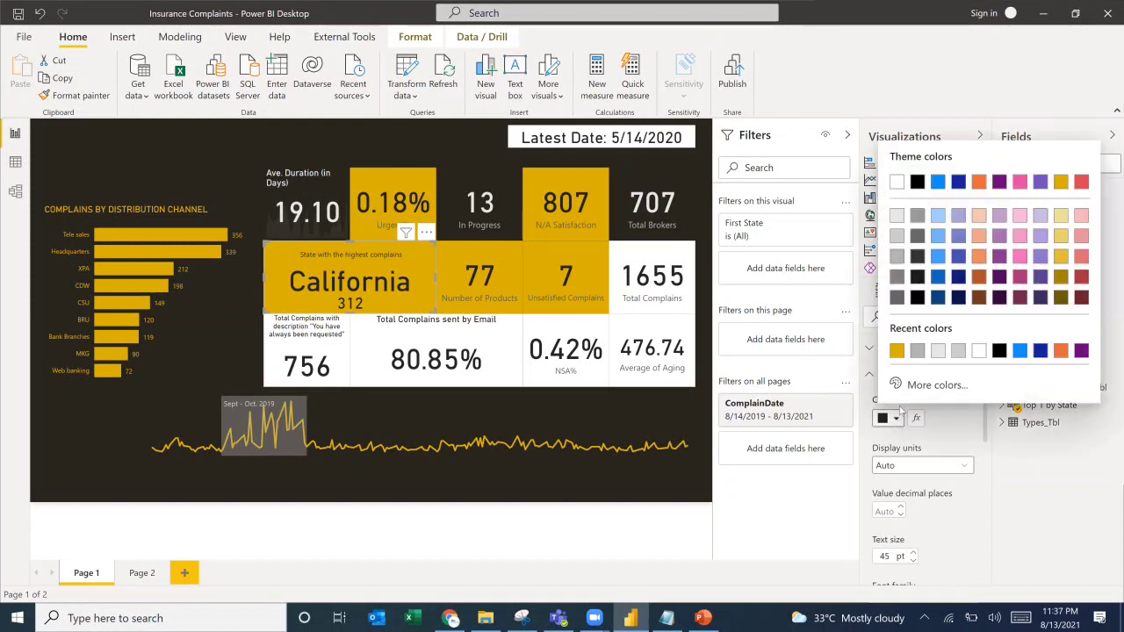
left_click(896, 257)
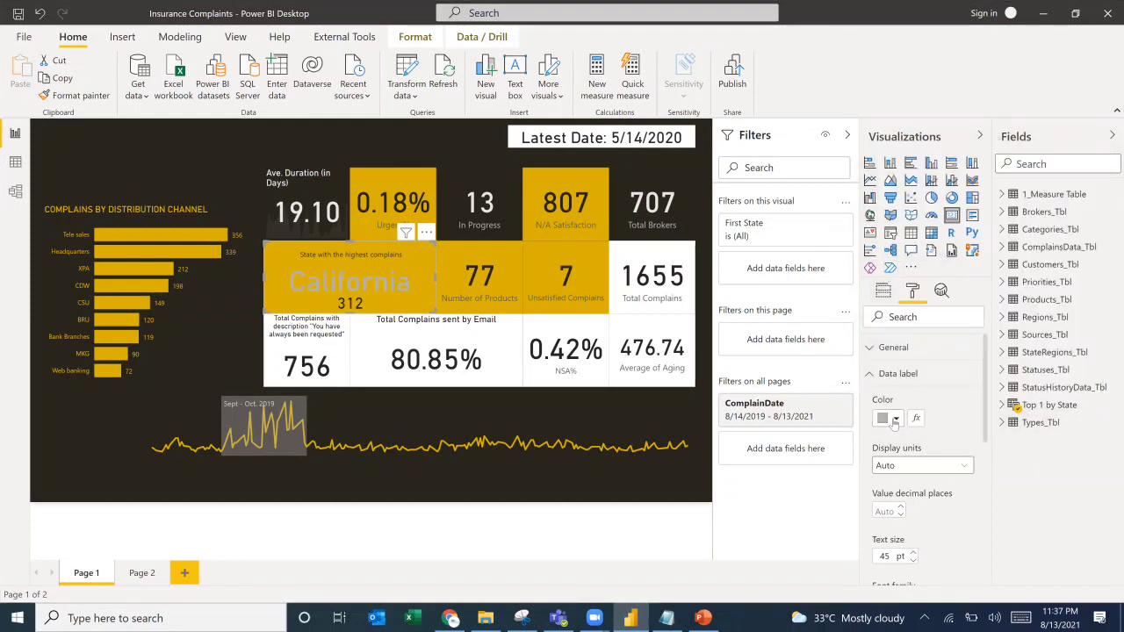
left_click(895, 420)
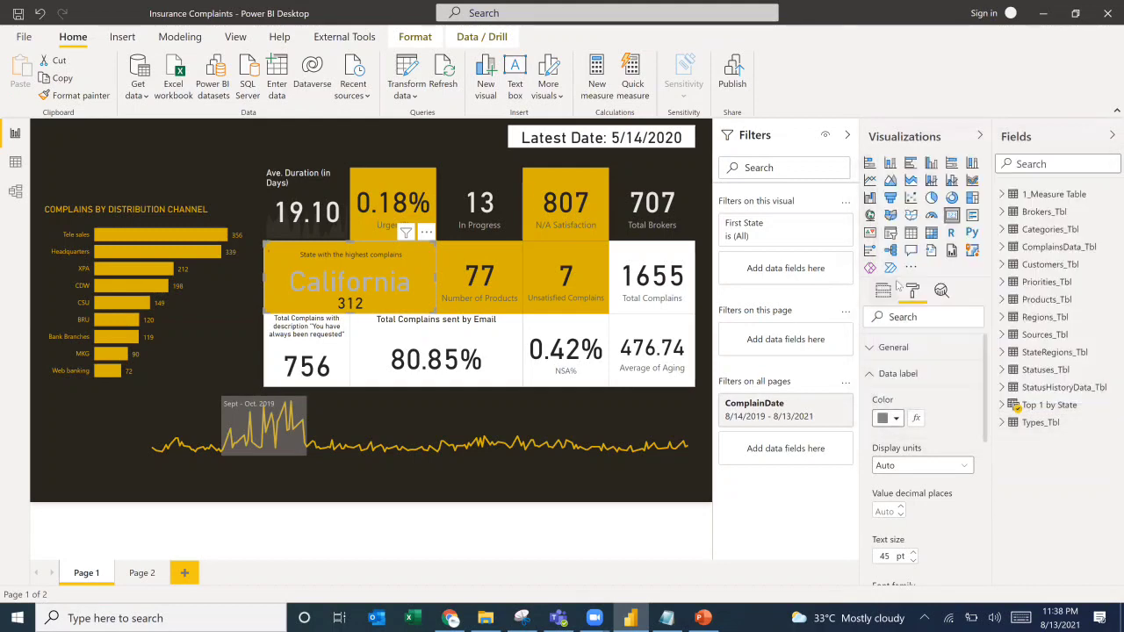
left_click(896, 277)
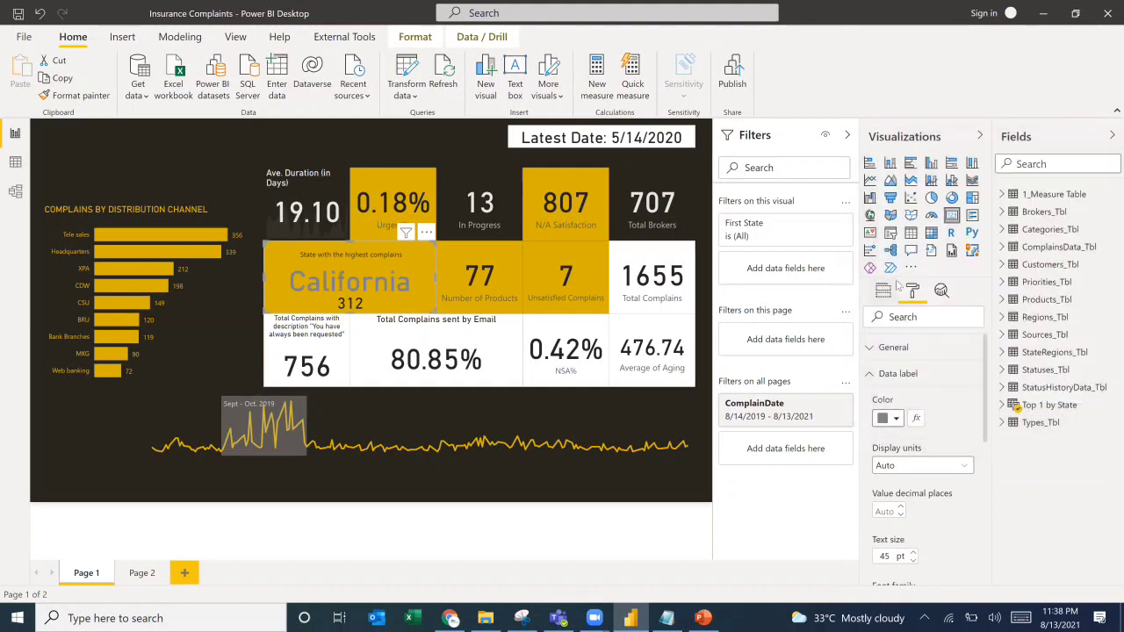
left_click(660, 483)
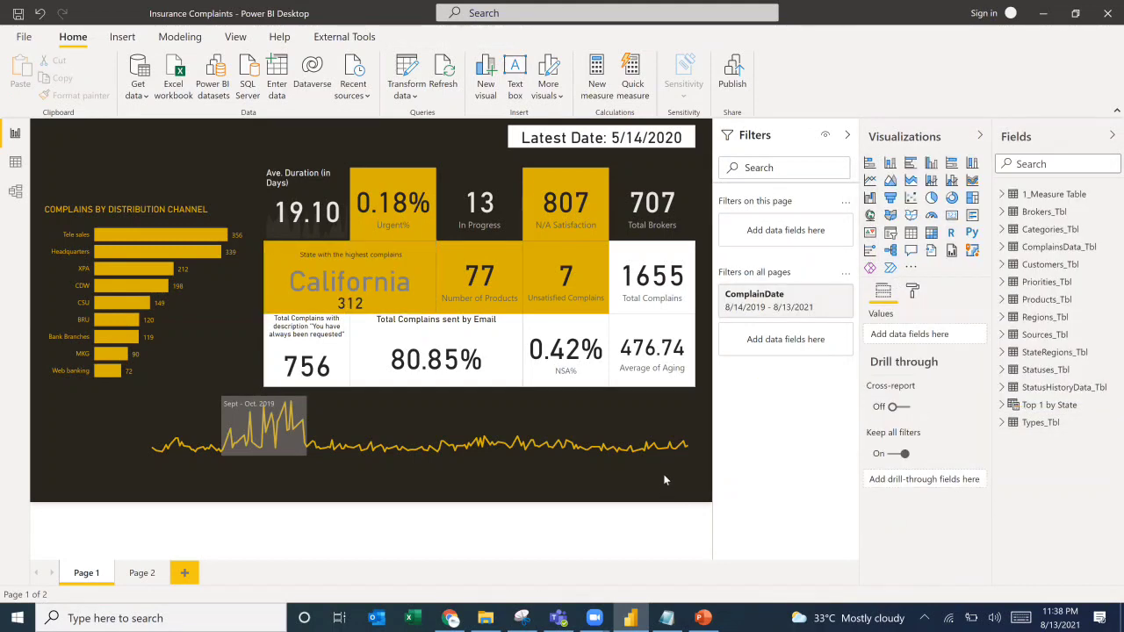
Turn off the background of the Total Complains card and set its data label color to the lightest grey.
left_click(640, 260)
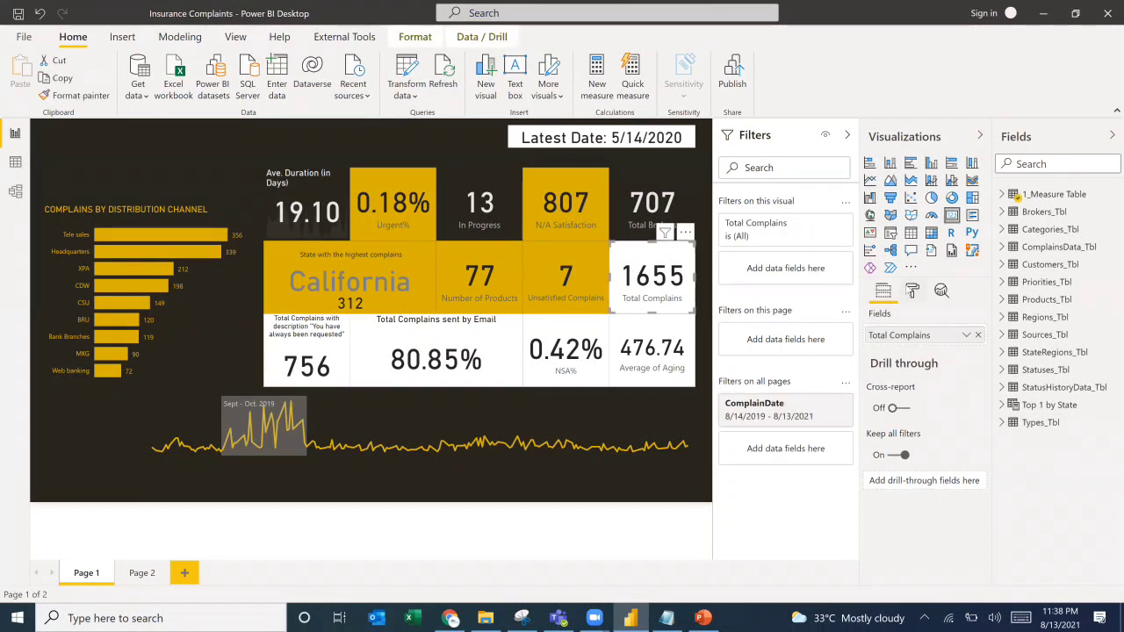
left_click(912, 290)
left_click(937, 477)
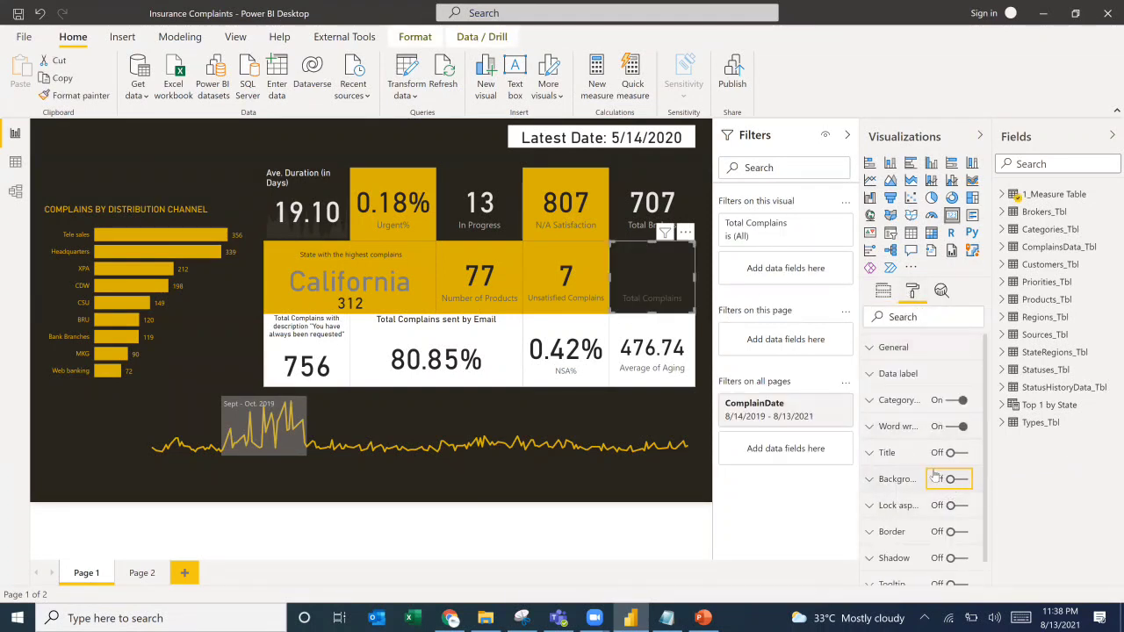
left_click(876, 376)
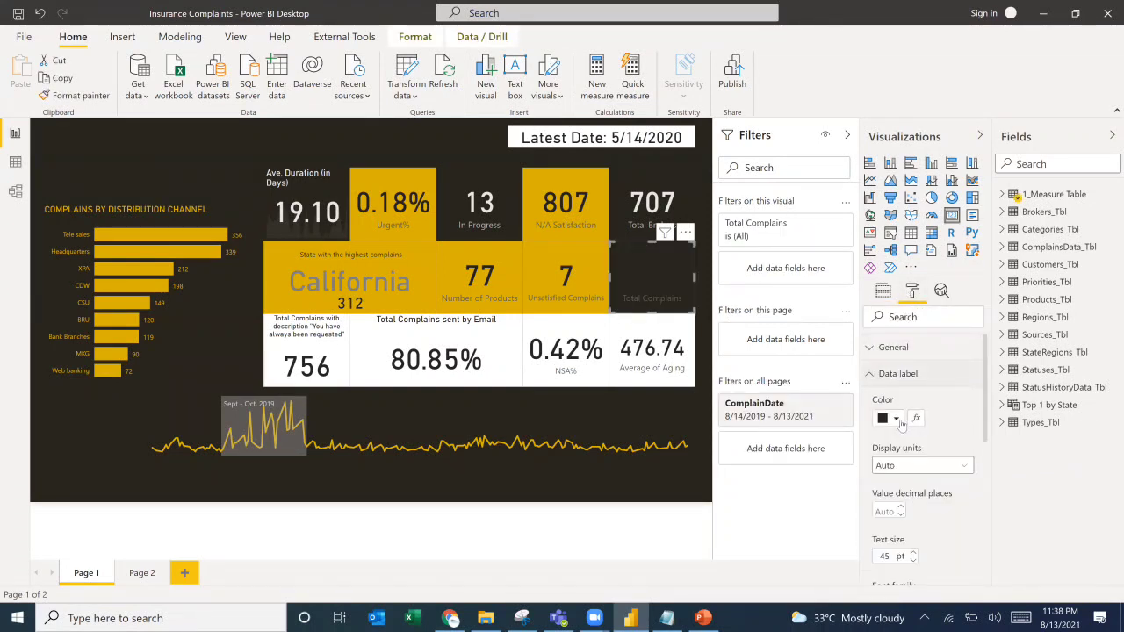
left_click(897, 419)
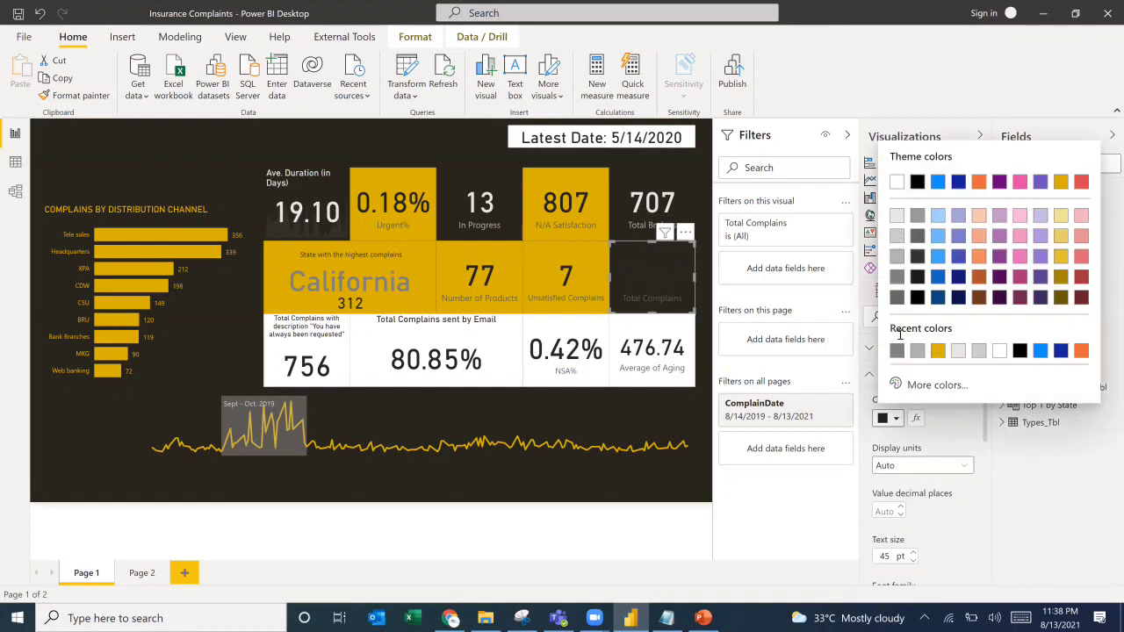
left_click(958, 351)
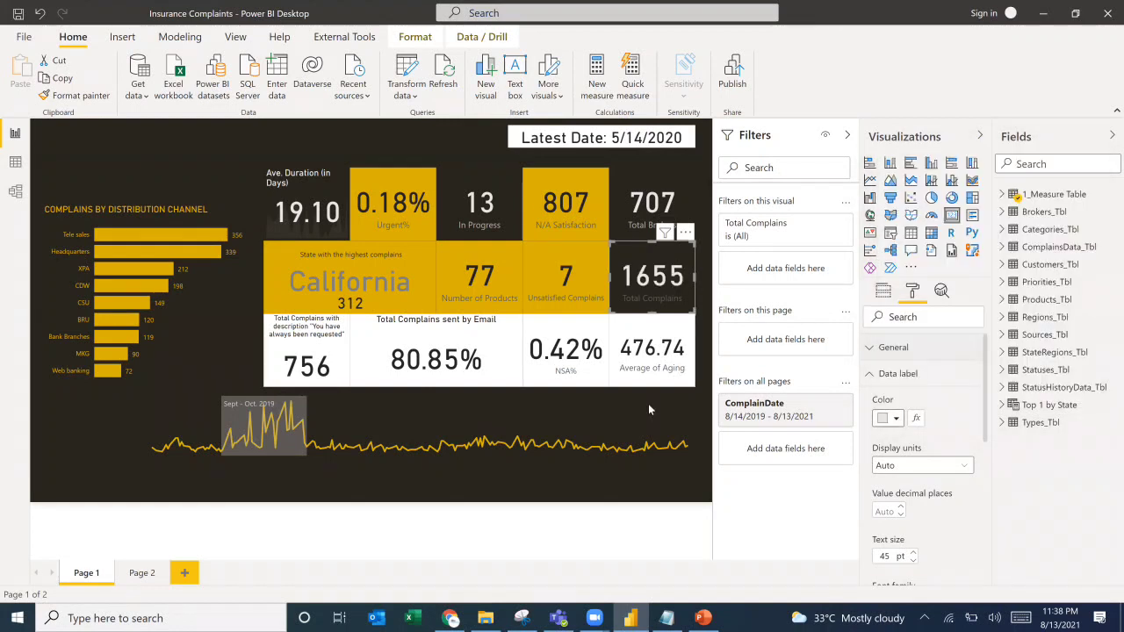
Set the Total Complains card's category label color to the third-lightest grey under white.
left_click(878, 373)
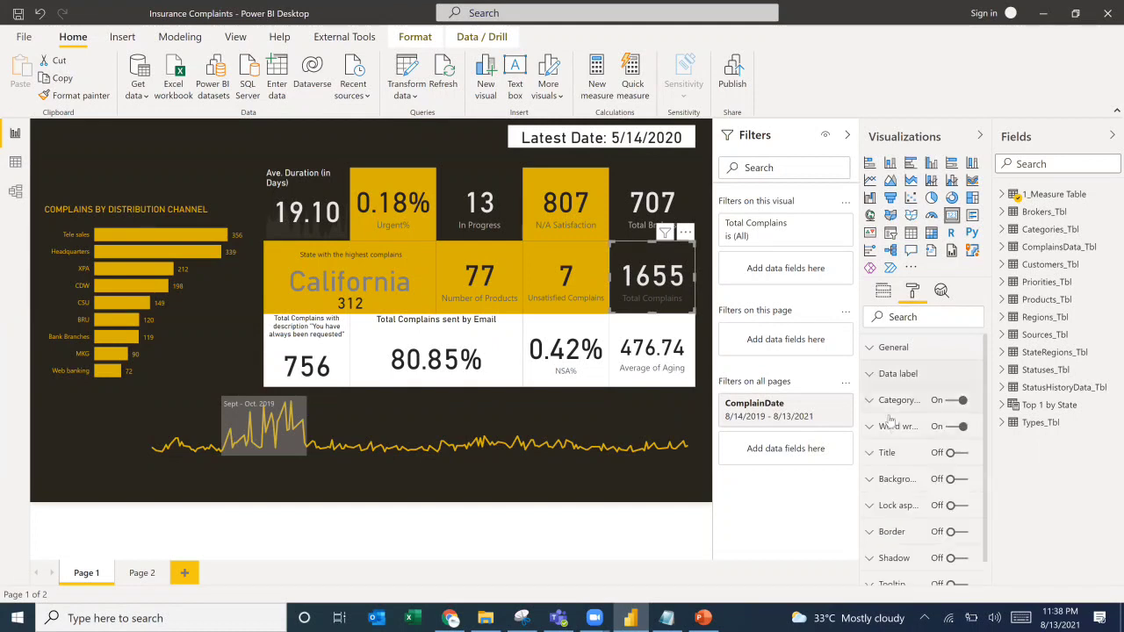
left_click(895, 402)
left_click(897, 444)
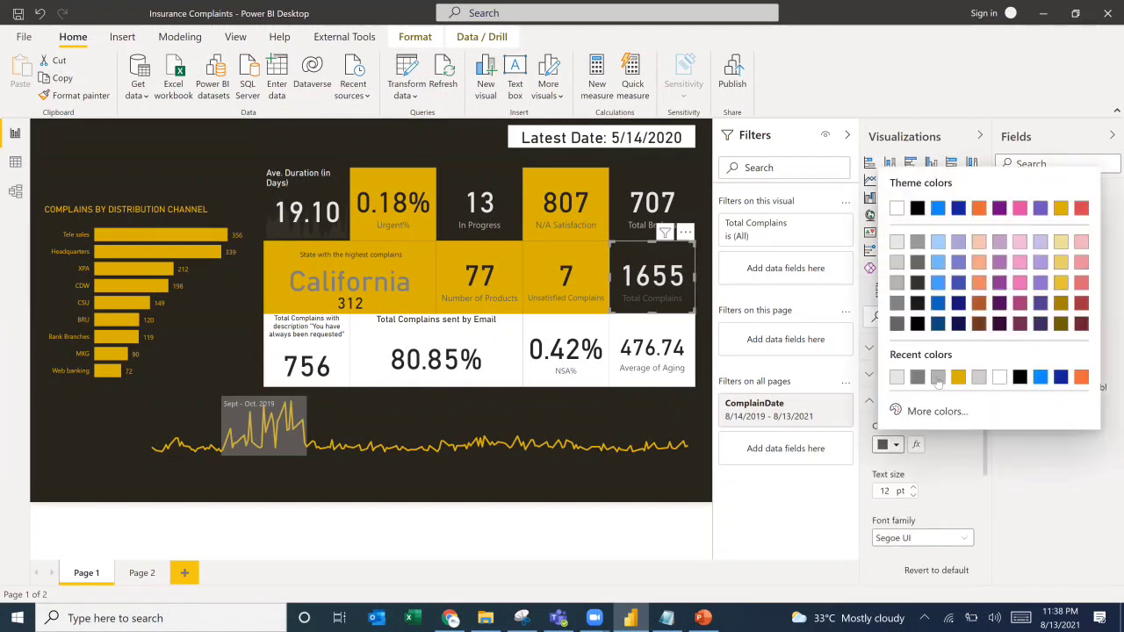
left_click(896, 378)
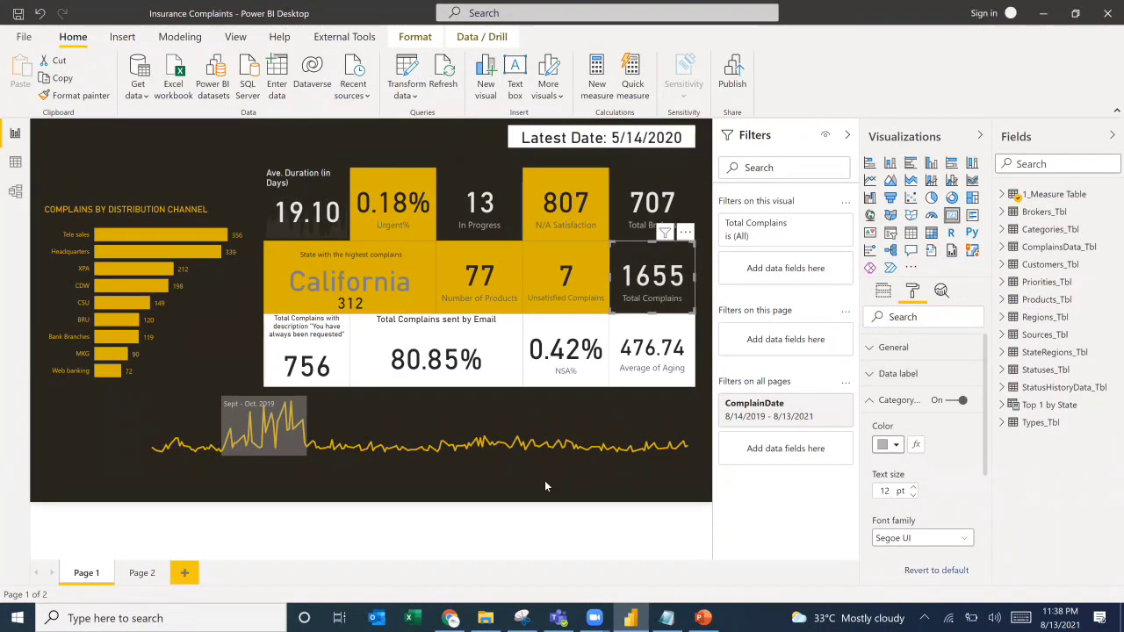
Check the PowerPoint reference and give the "You have always been requested", NSA% and Average of Aging cards in Power BI a gold background.
key("alt+Tab")
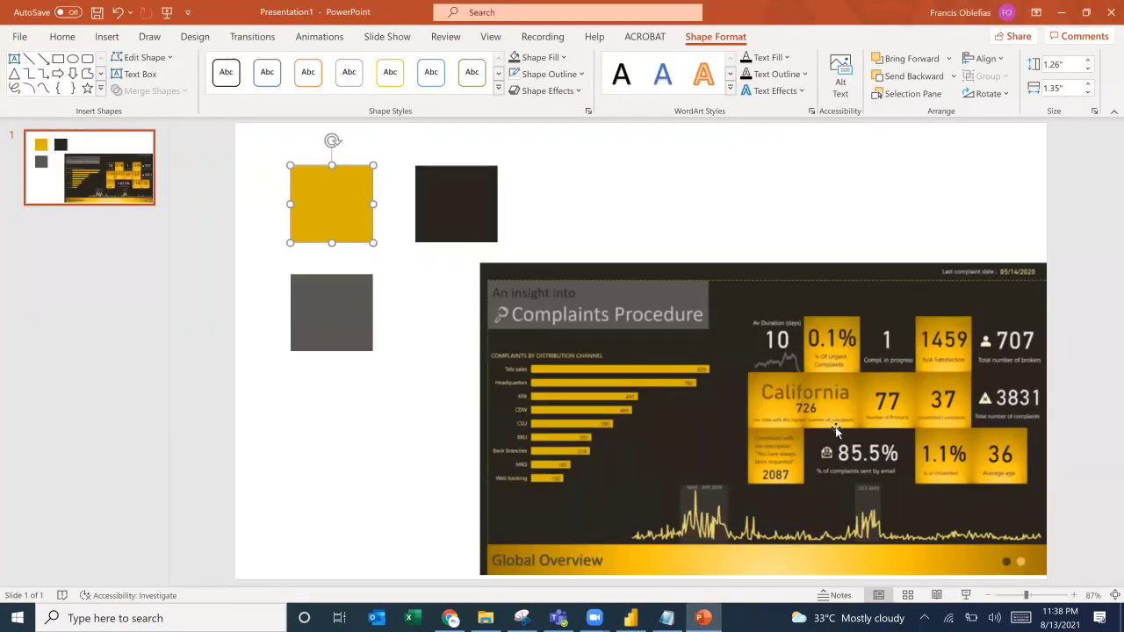
key("alt+Tab")
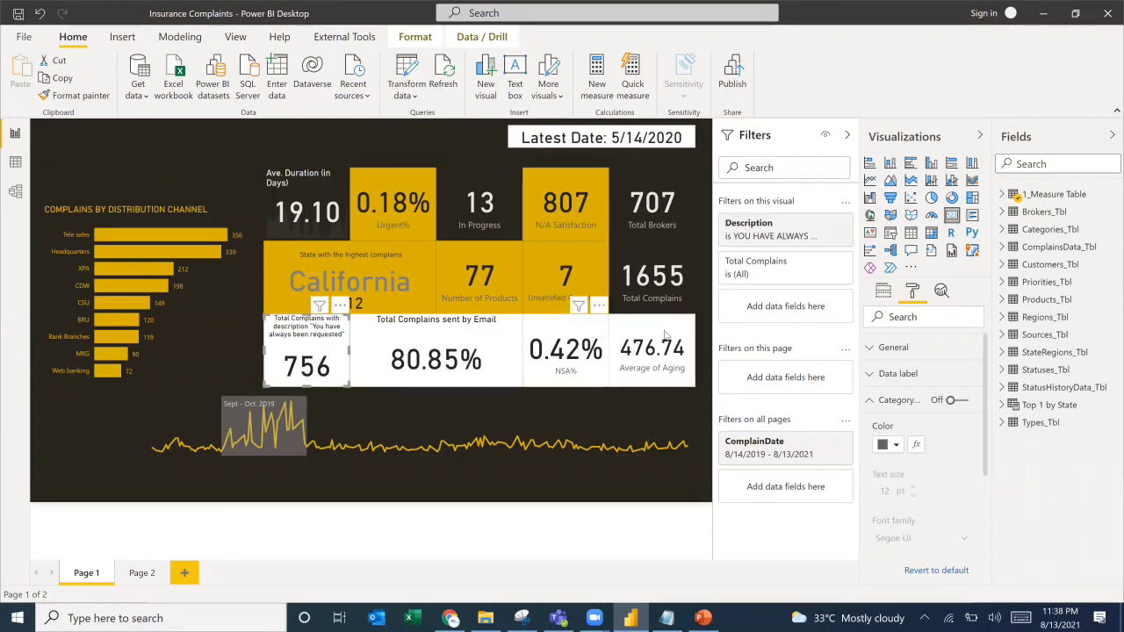
left_click(605, 336, "ctrl")
left_click(654, 339, "ctrl")
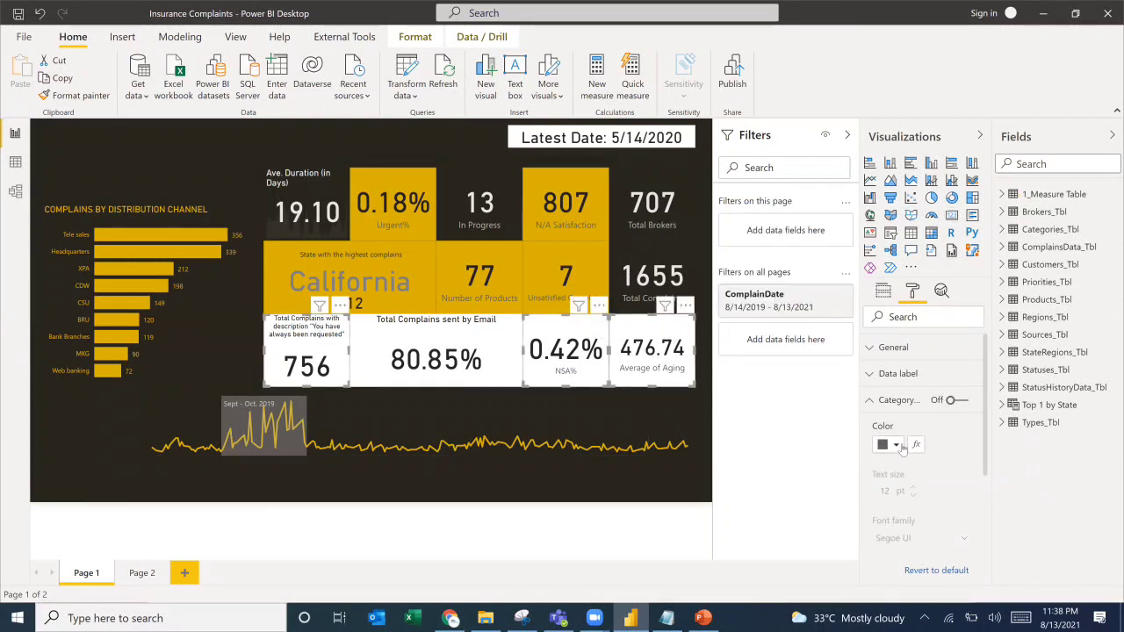
left_click(869, 399)
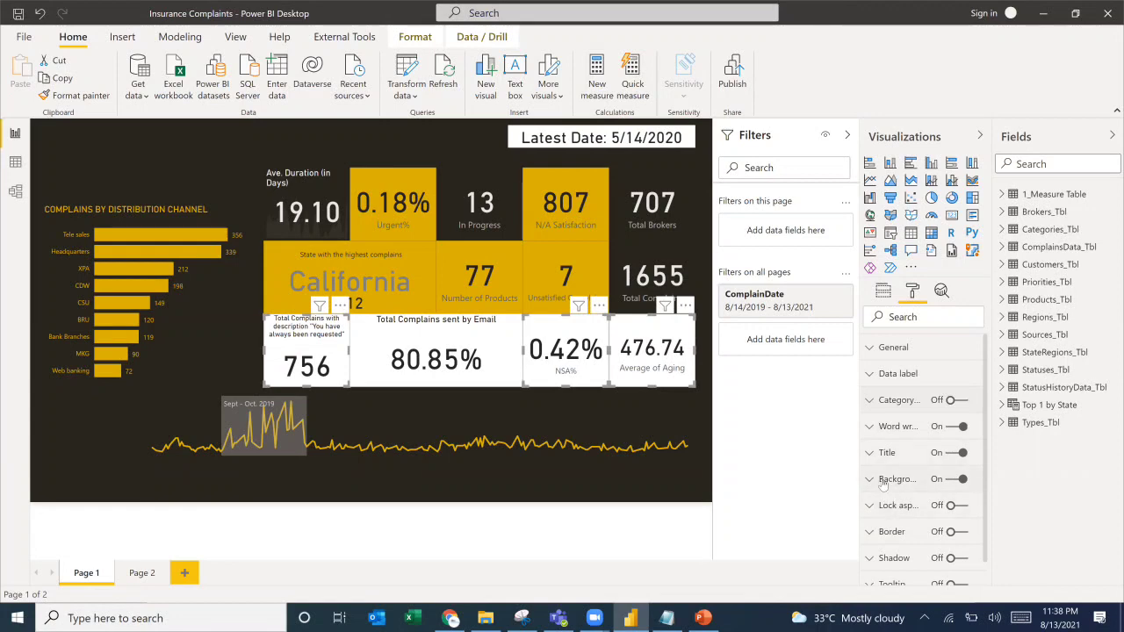
left_click(893, 479)
left_click(895, 450)
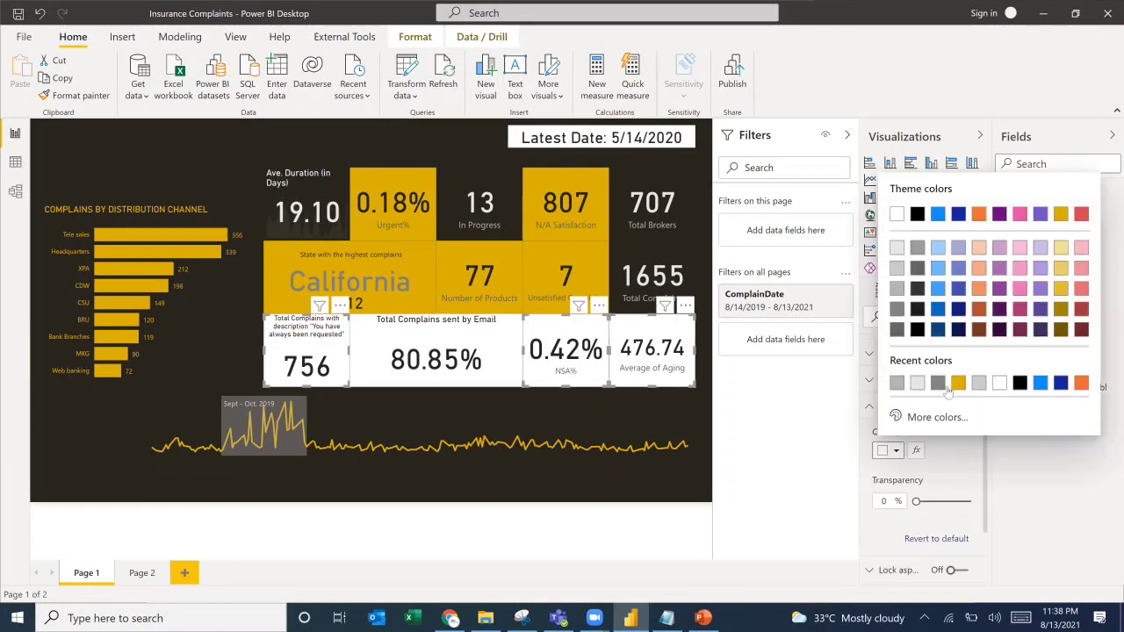
left_click(949, 385)
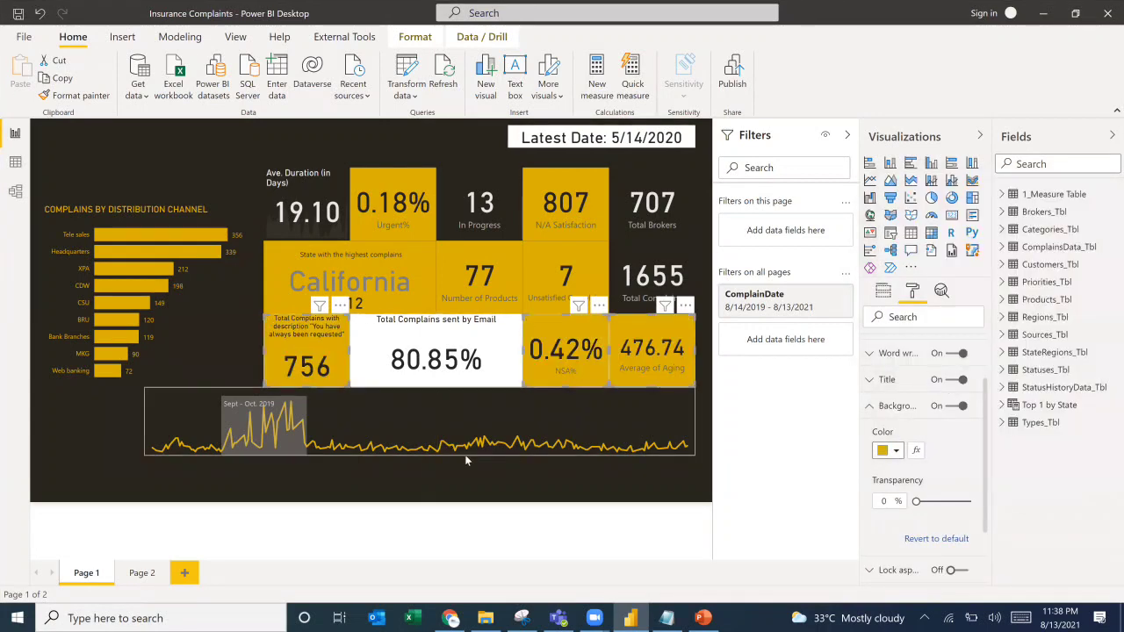
Recheck the PowerPoint reference and add a shadow to the three selected gold cards in Power BI, with position Inside and preset Center.
key("alt+Tab")
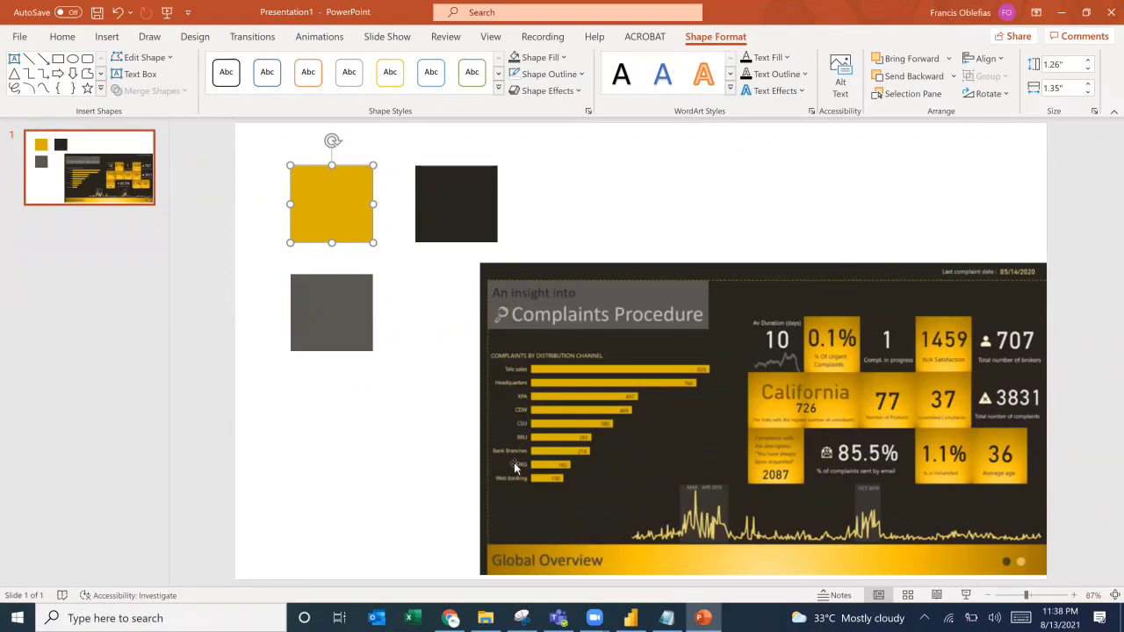
key("alt+Tab")
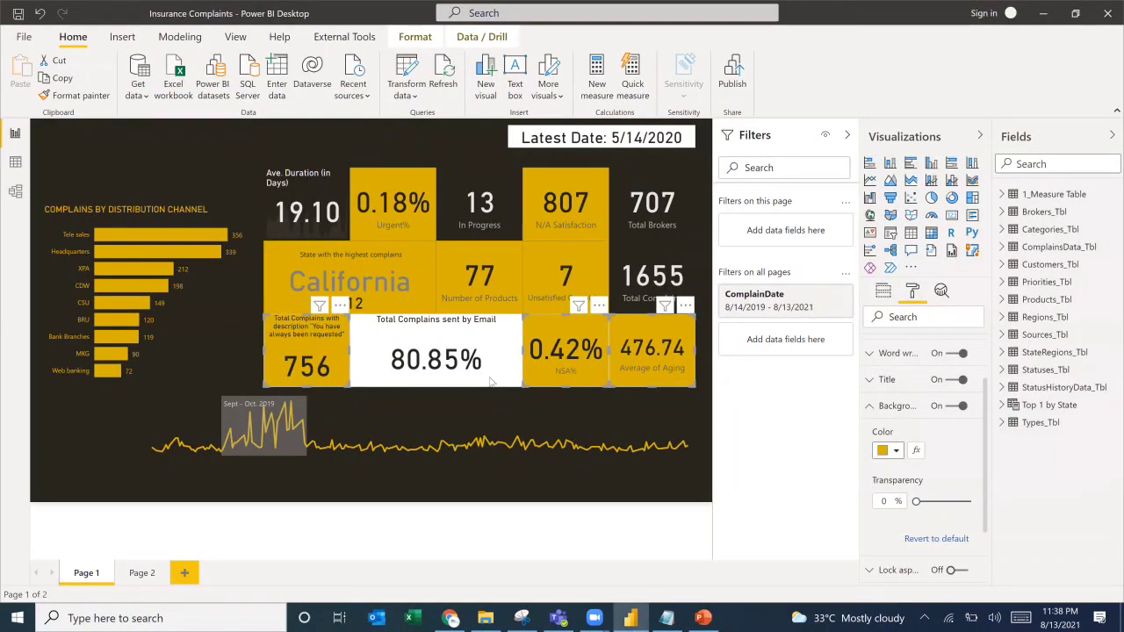
left_click(897, 406)
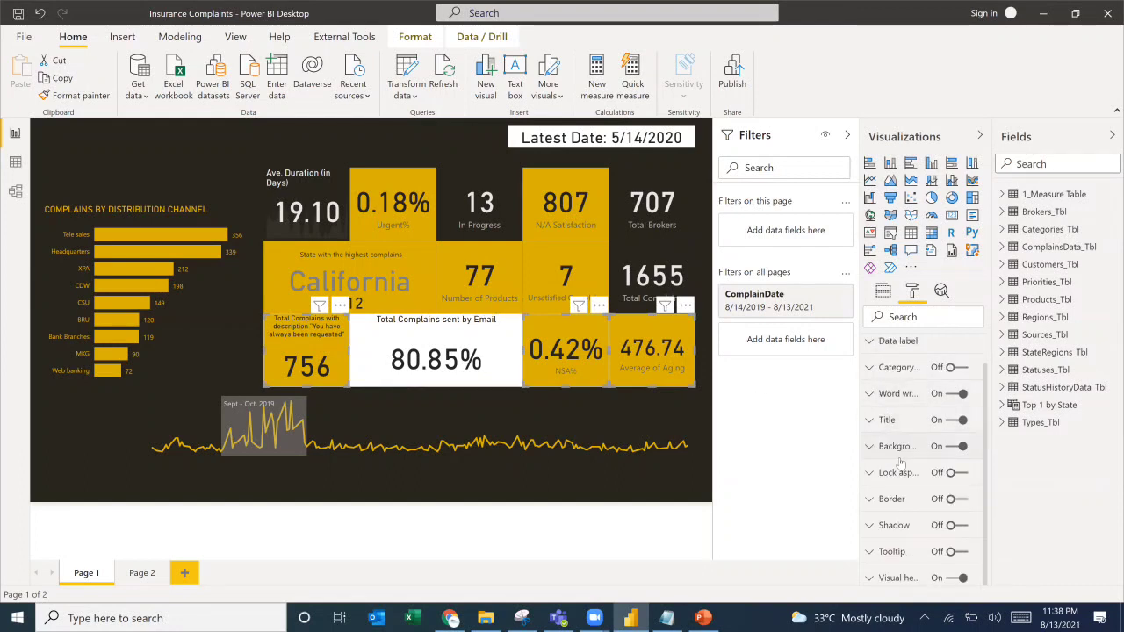
left_click(958, 527)
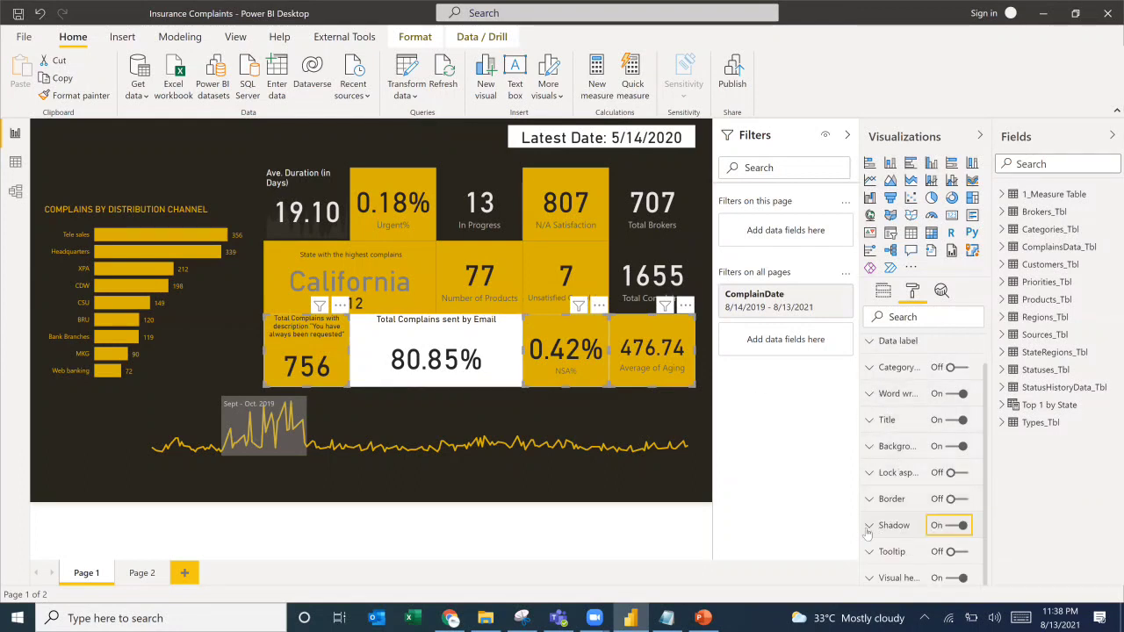
left_click(867, 527)
scroll(887, 501, "down", 4)
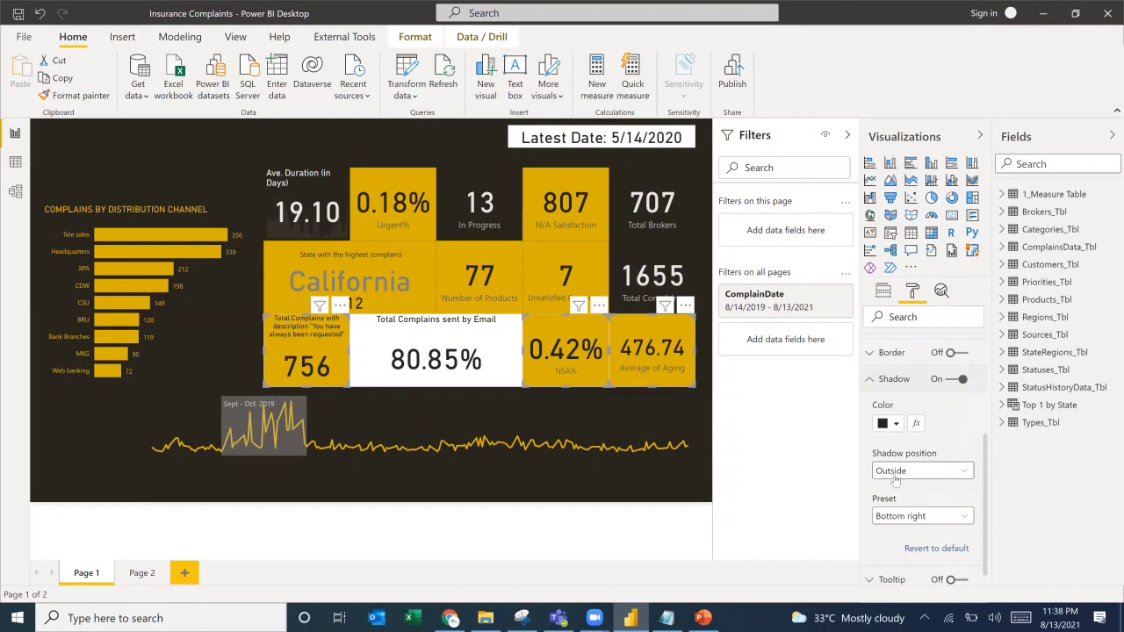
left_click(894, 476)
left_click(898, 501)
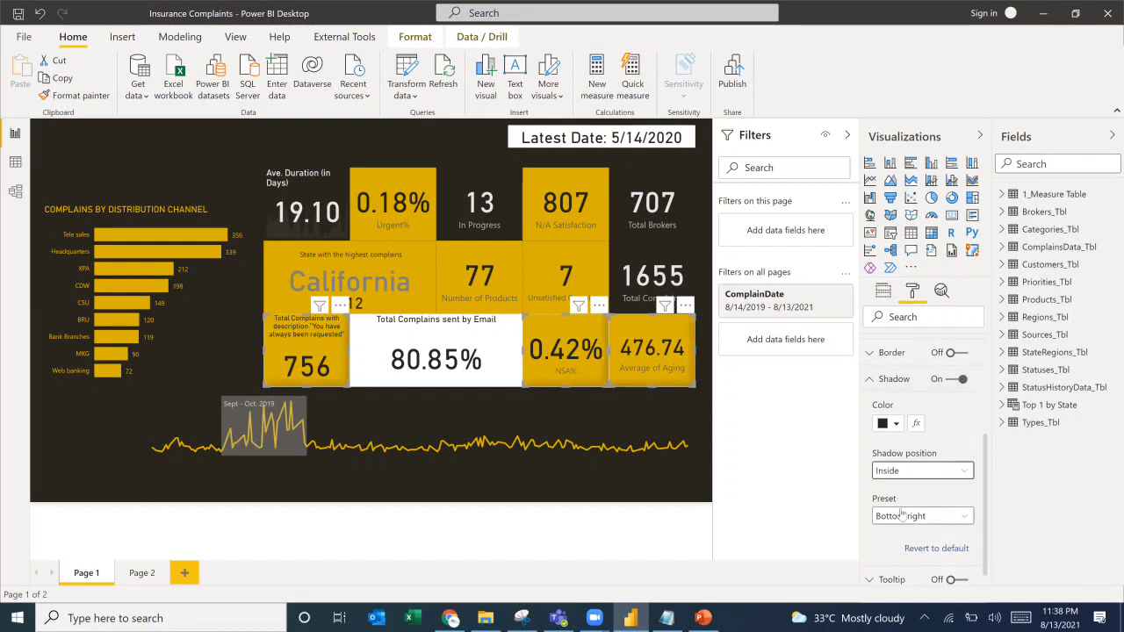
left_click(903, 516)
left_click(906, 421)
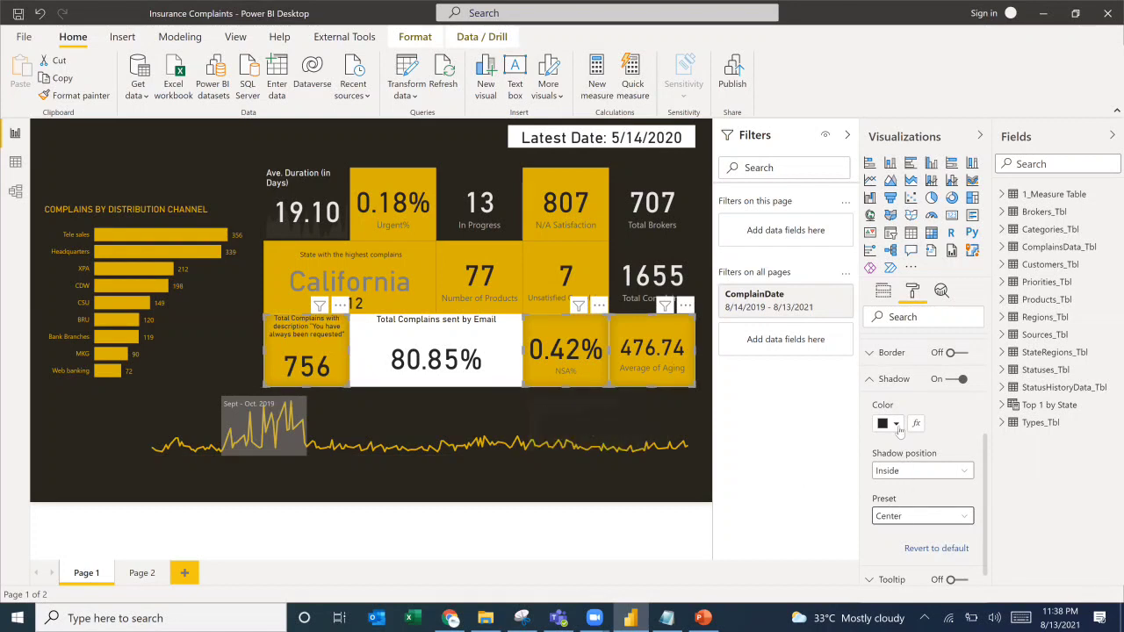
Try the lightest grey under black and the third-lightest grey under white as the shadow color of the three selected gold cards.
left_click(895, 424)
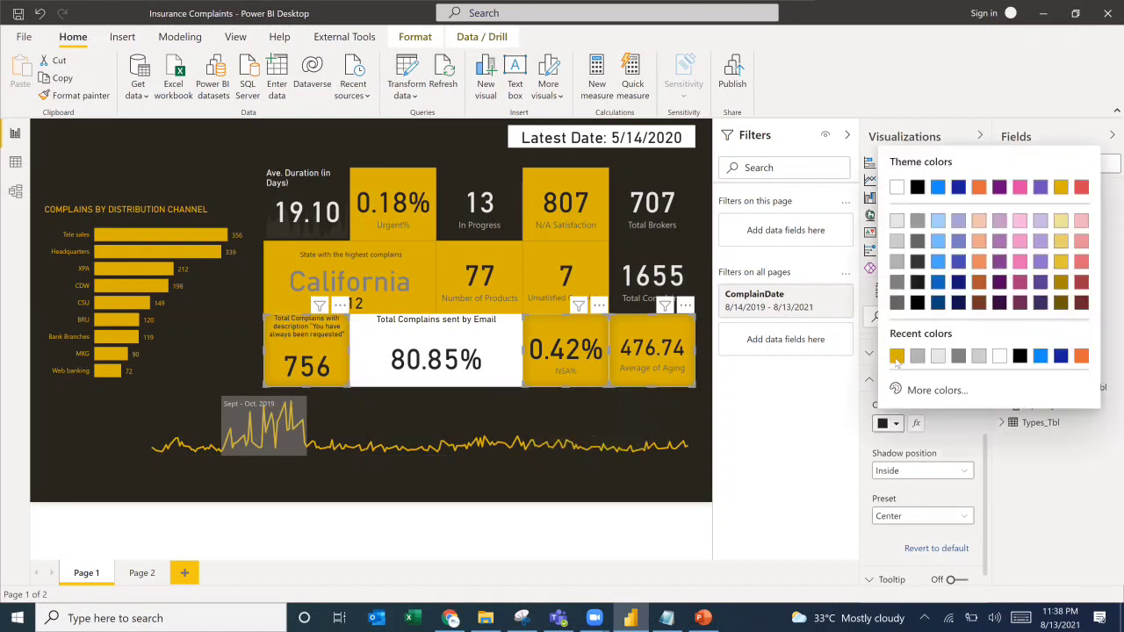
left_click(918, 220)
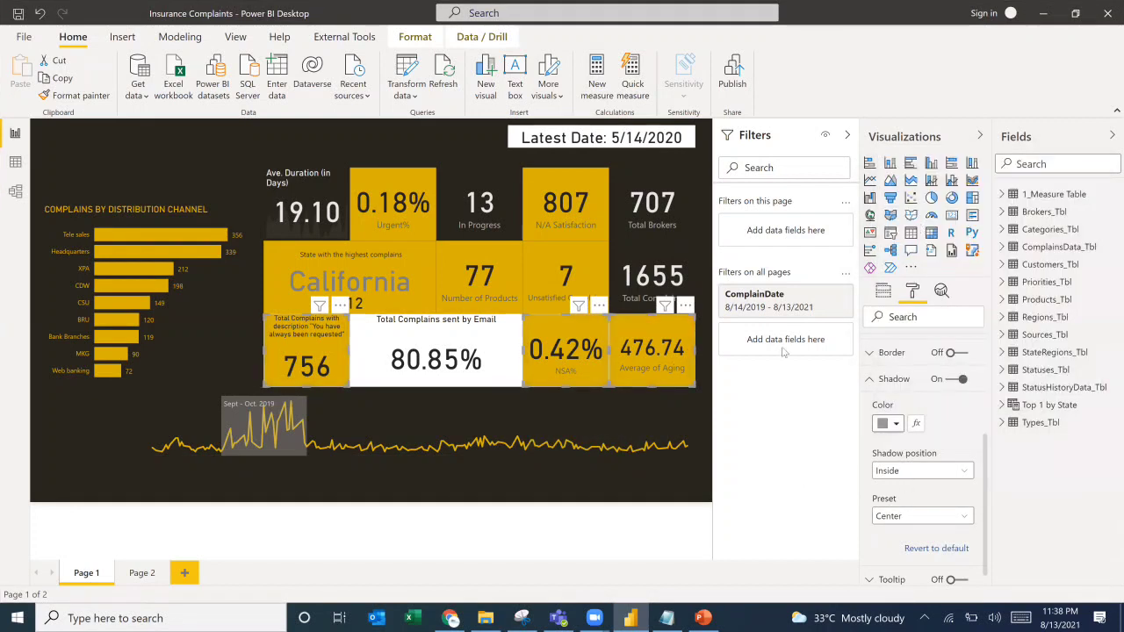
left_click(895, 424)
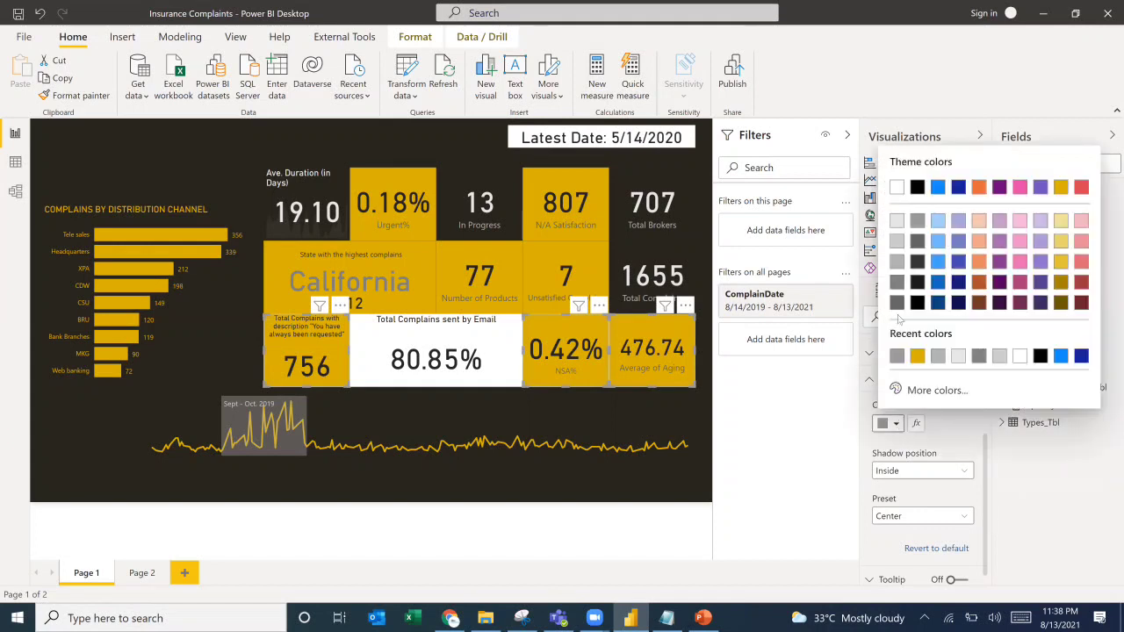
left_click(895, 261)
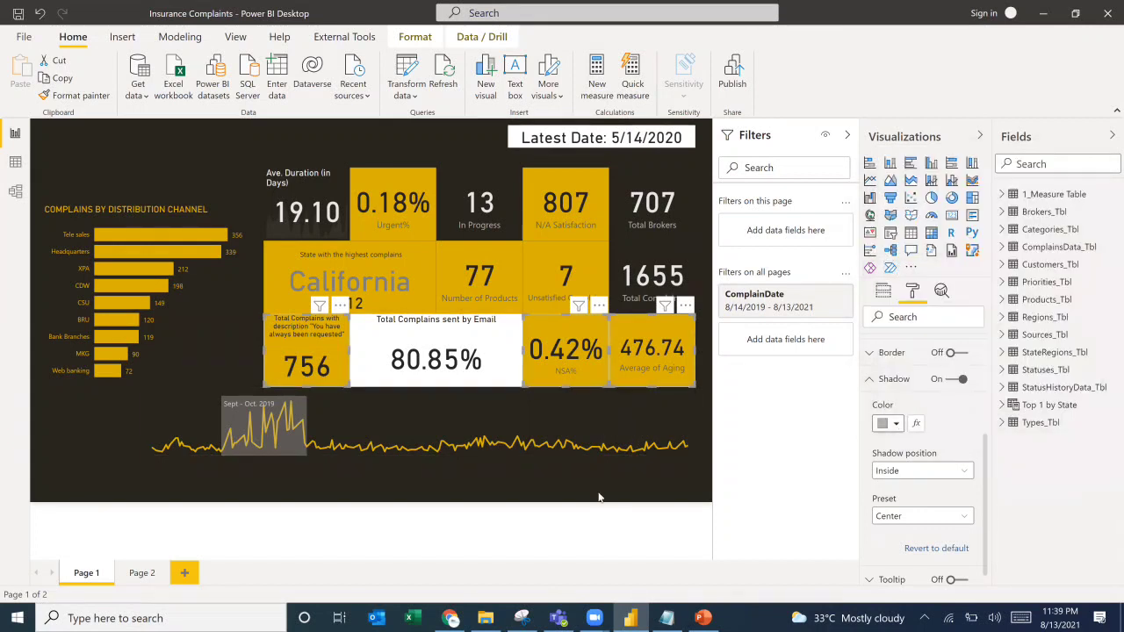
left_click(600, 491)
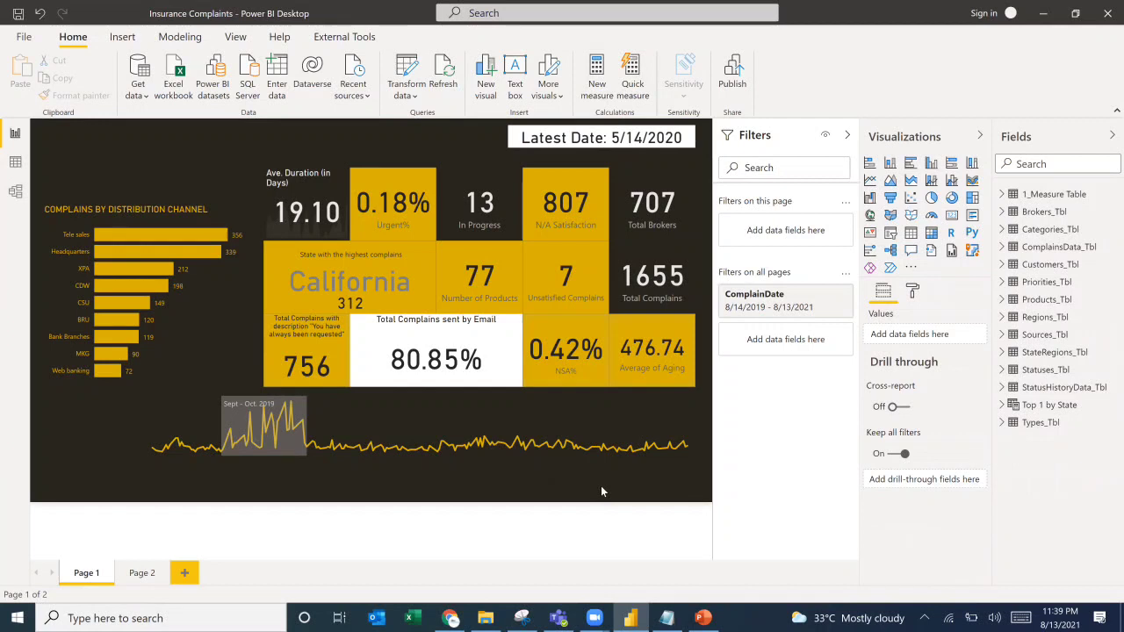
Set the shadow color of the "You have always been requested", NSA% and Average of Aging cards to the lightest grey under white.
left_click(319, 349)
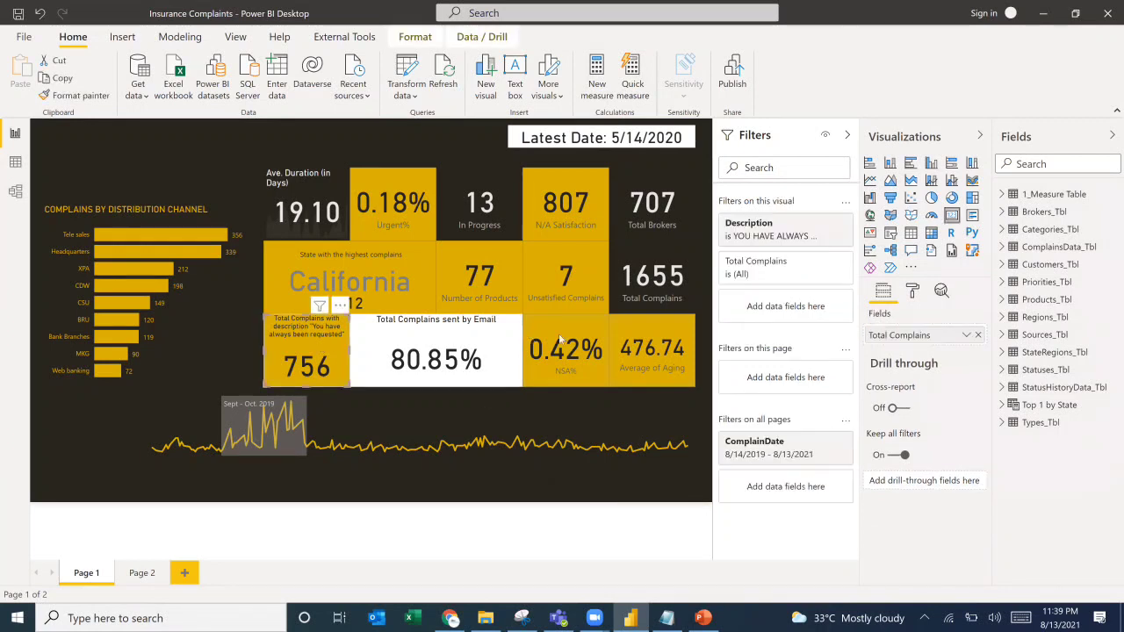
left_click(571, 338, "ctrl")
left_click(622, 329, "ctrl")
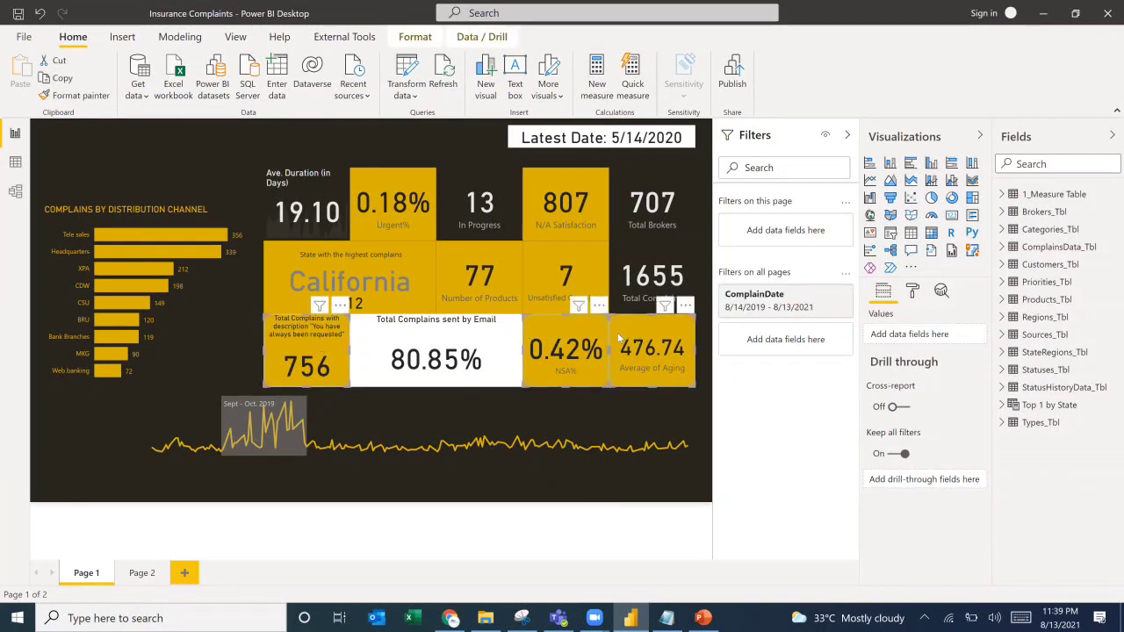
left_click(913, 292)
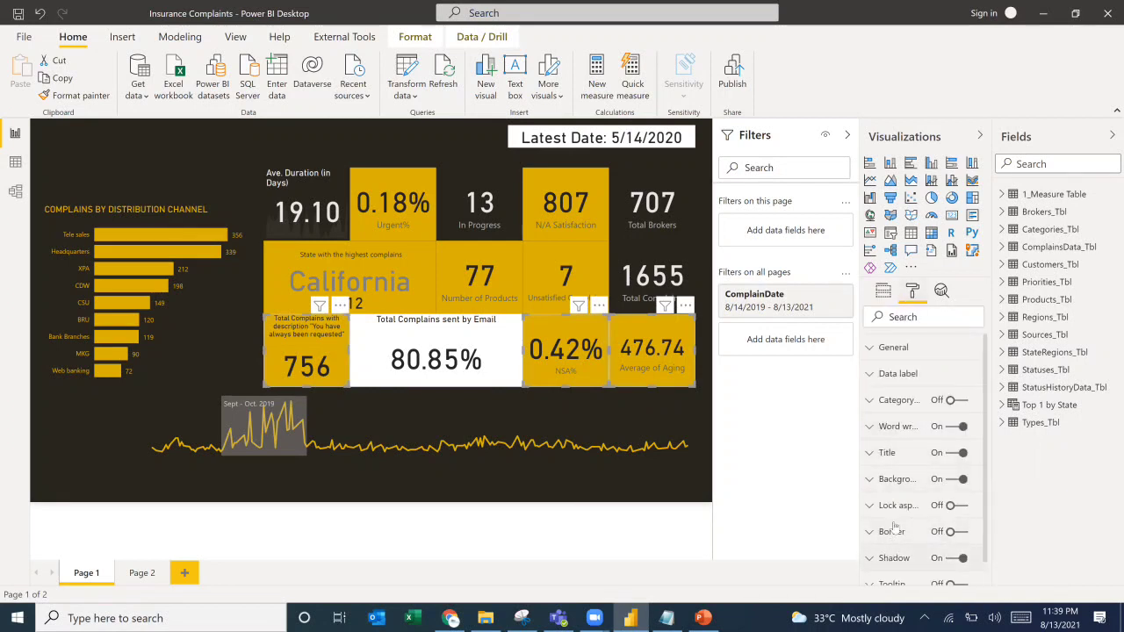
left_click(894, 557)
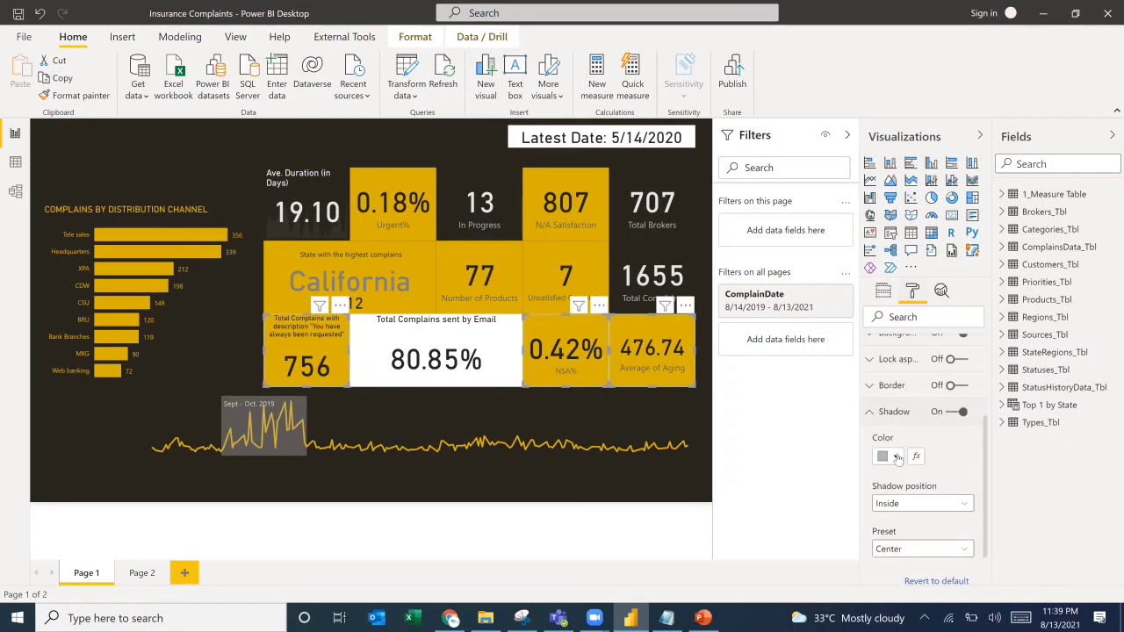
left_click(896, 456)
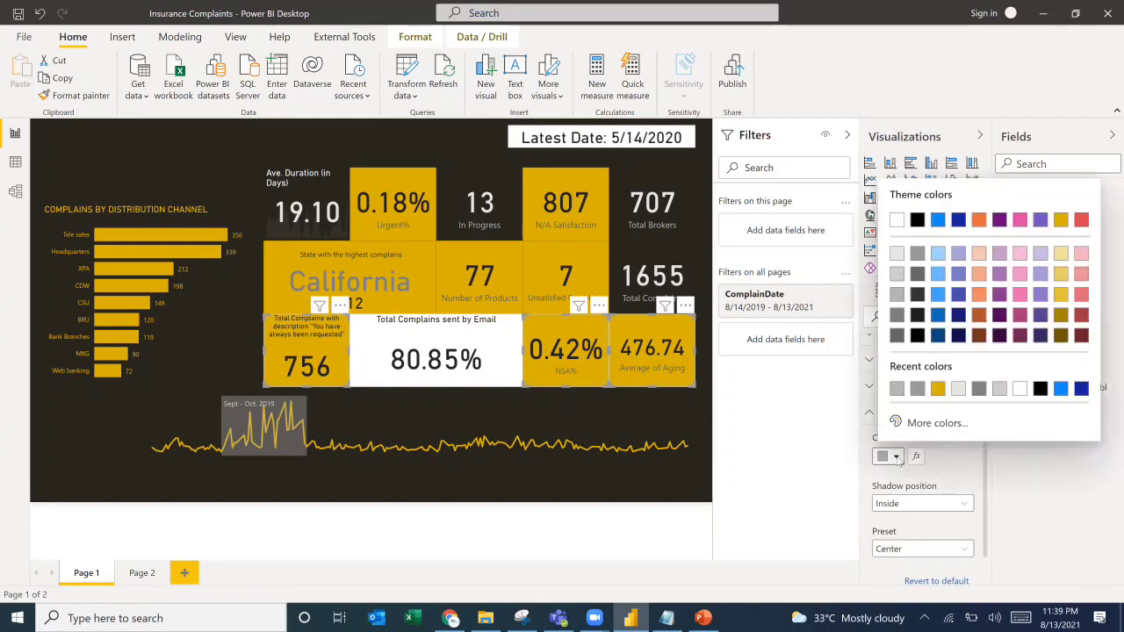
left_click(911, 549)
left_click(911, 549)
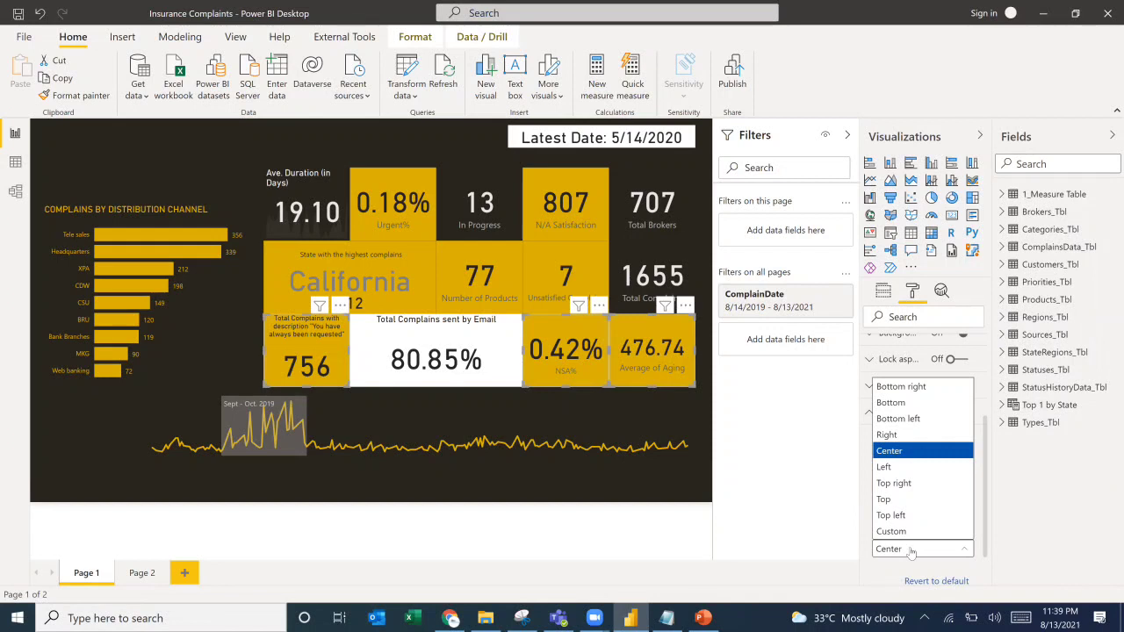
left_click(856, 500)
left_click(888, 456)
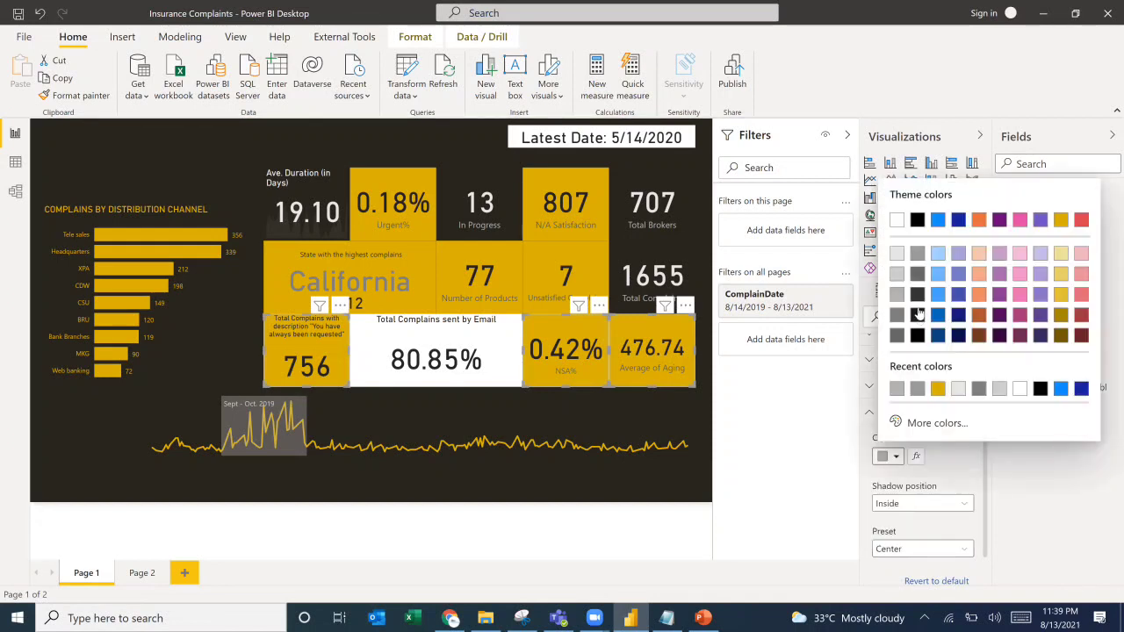
left_click(896, 254)
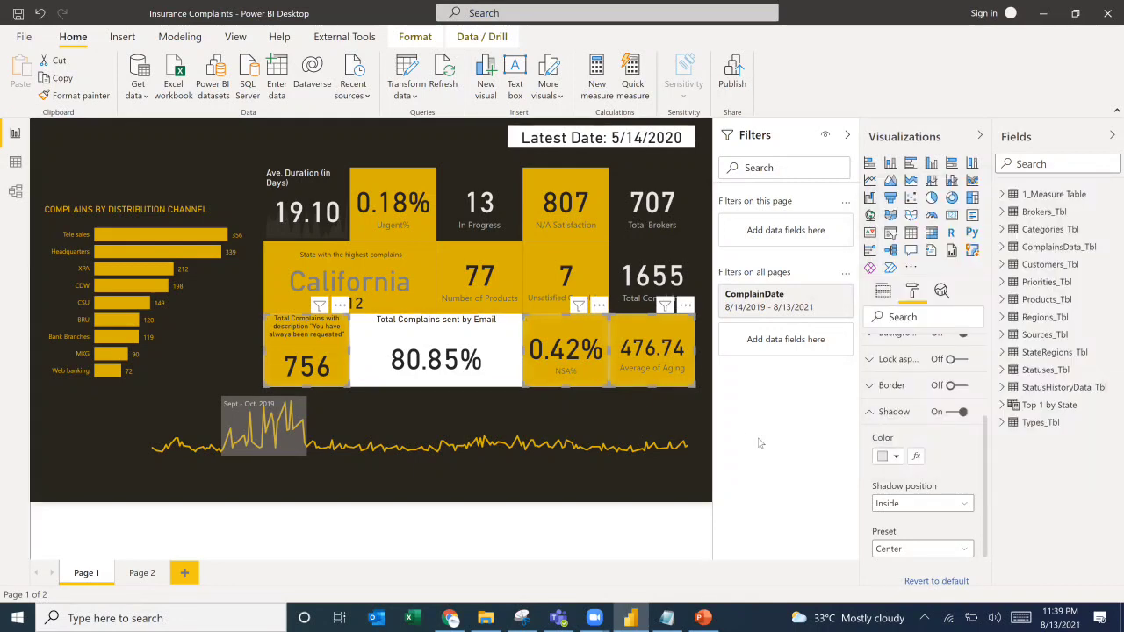
left_click(700, 418)
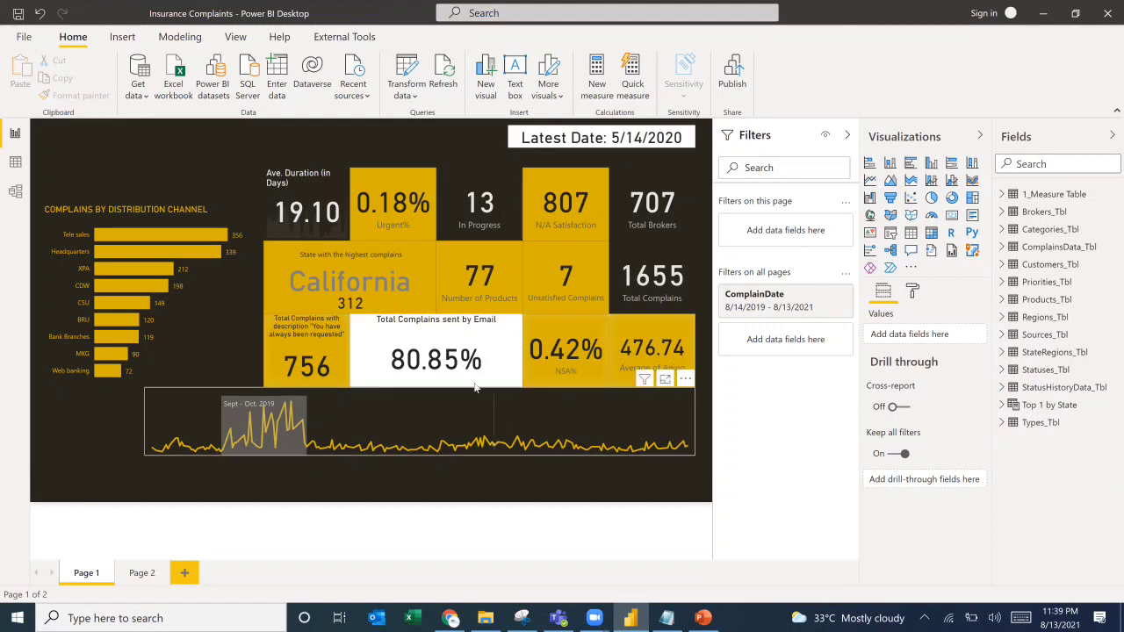
Compare with the PowerPoint reference, remove the Total Complains sent by Email card's background and set its data label to the lightest grey under white.
left_click(465, 329)
key("alt+Tab")
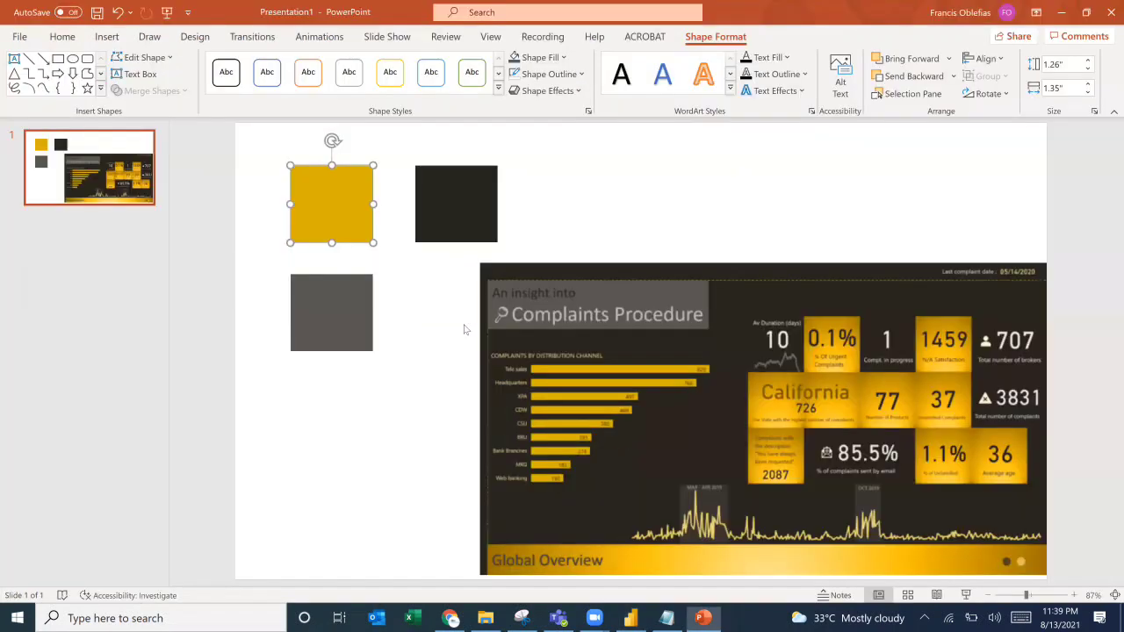
key("alt+Tab")
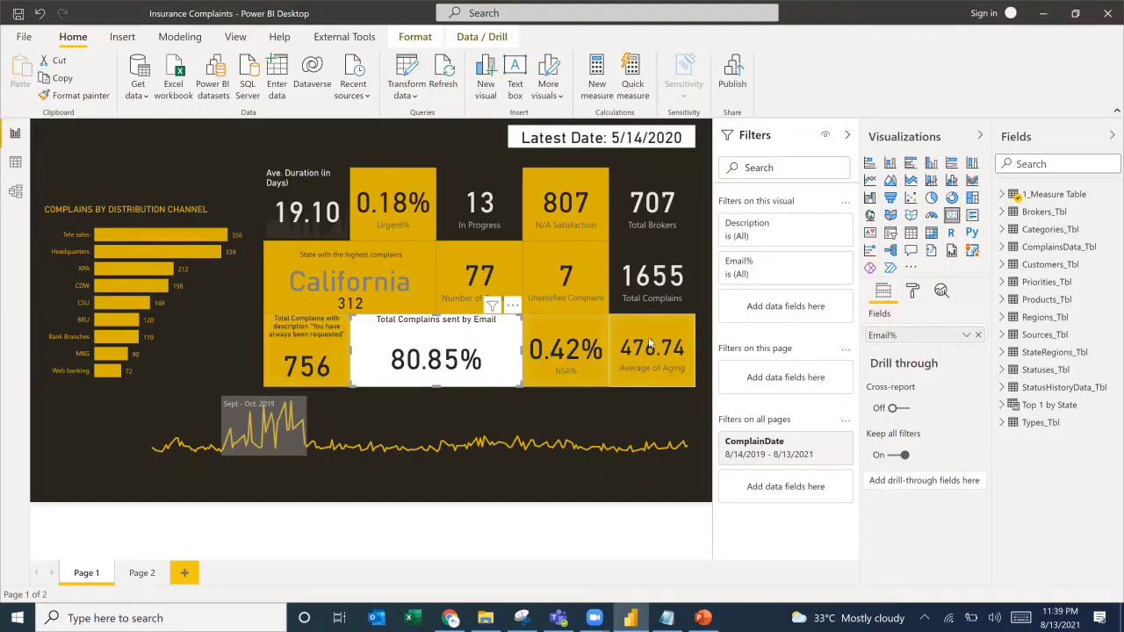
left_click(911, 292)
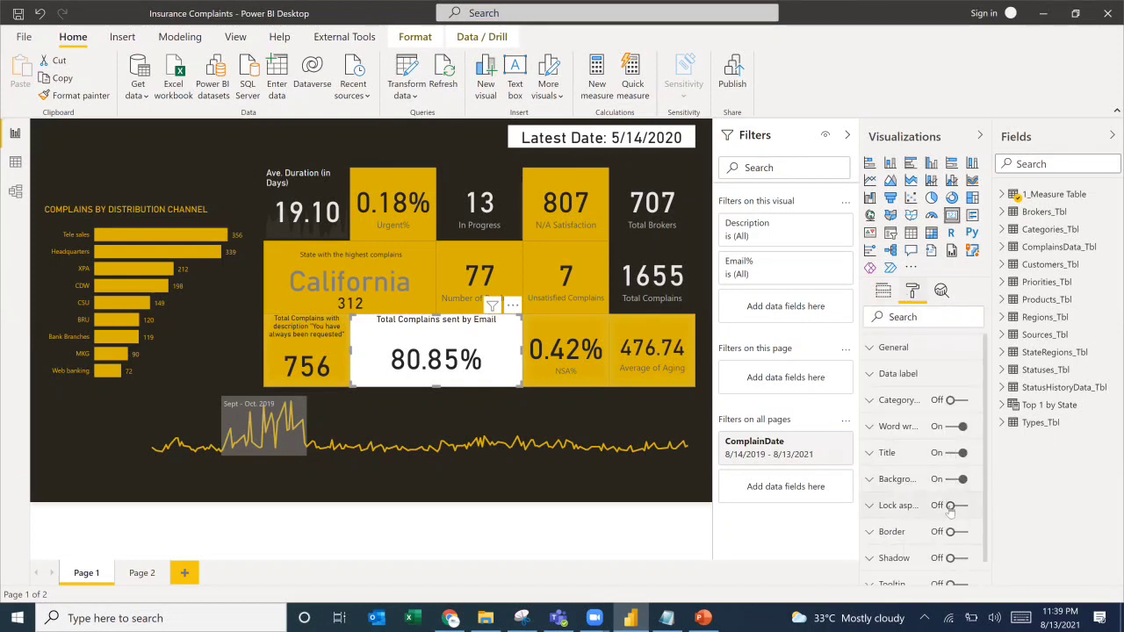
left_click(952, 479)
left_click(884, 376)
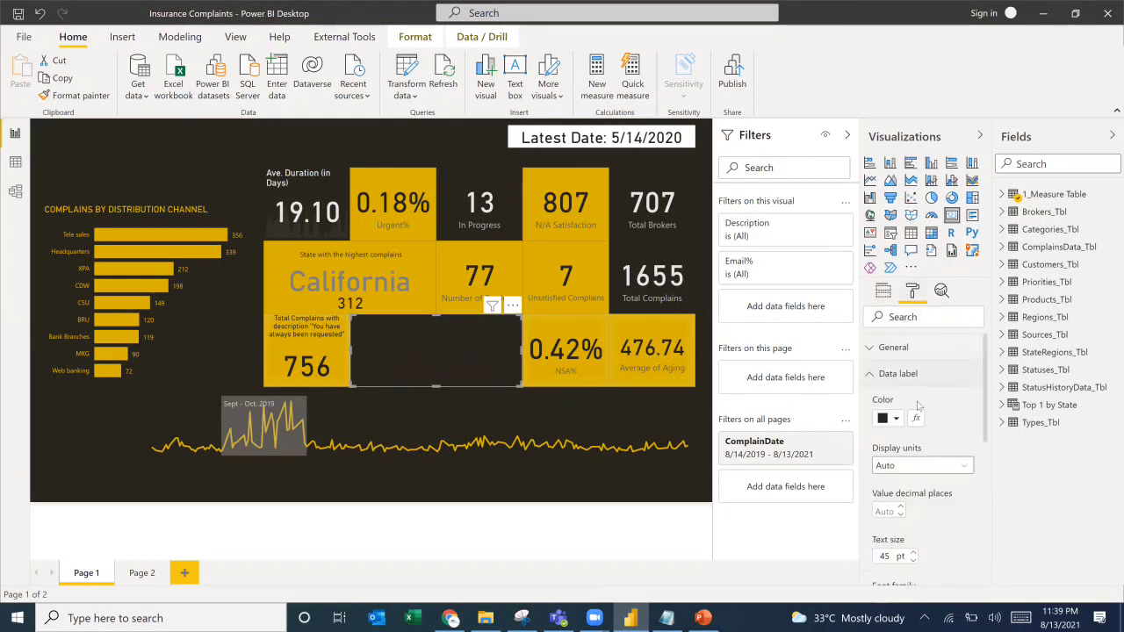
left_click(896, 419)
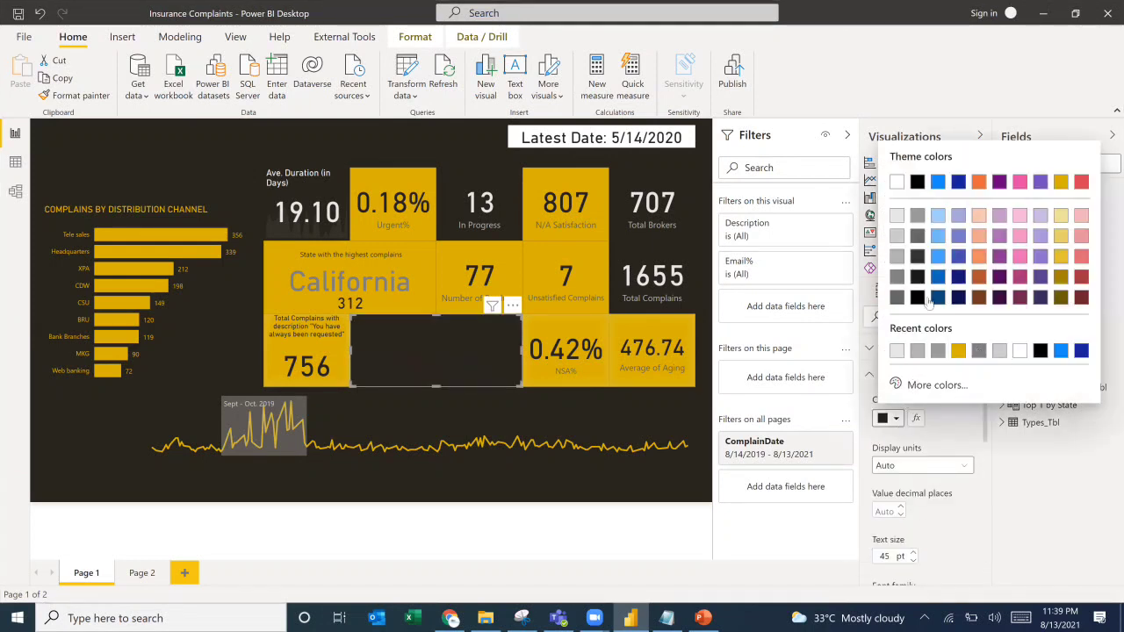
left_click(897, 216)
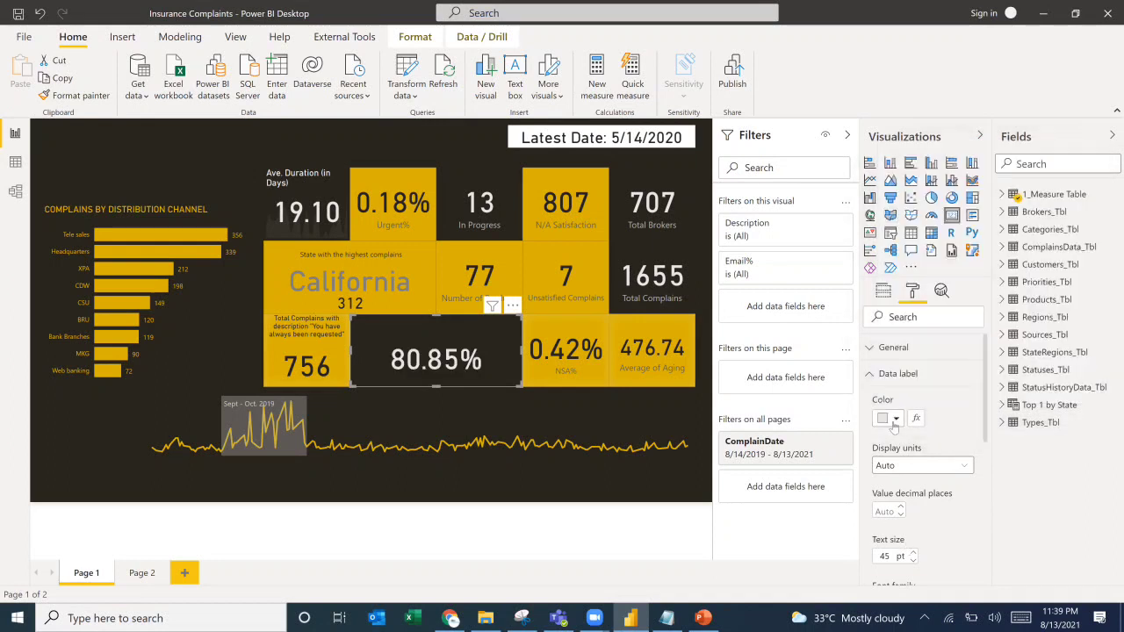
Set the title font color of the Total Complains sent by Email card to the third-lightest grey under white.
left_click(880, 382)
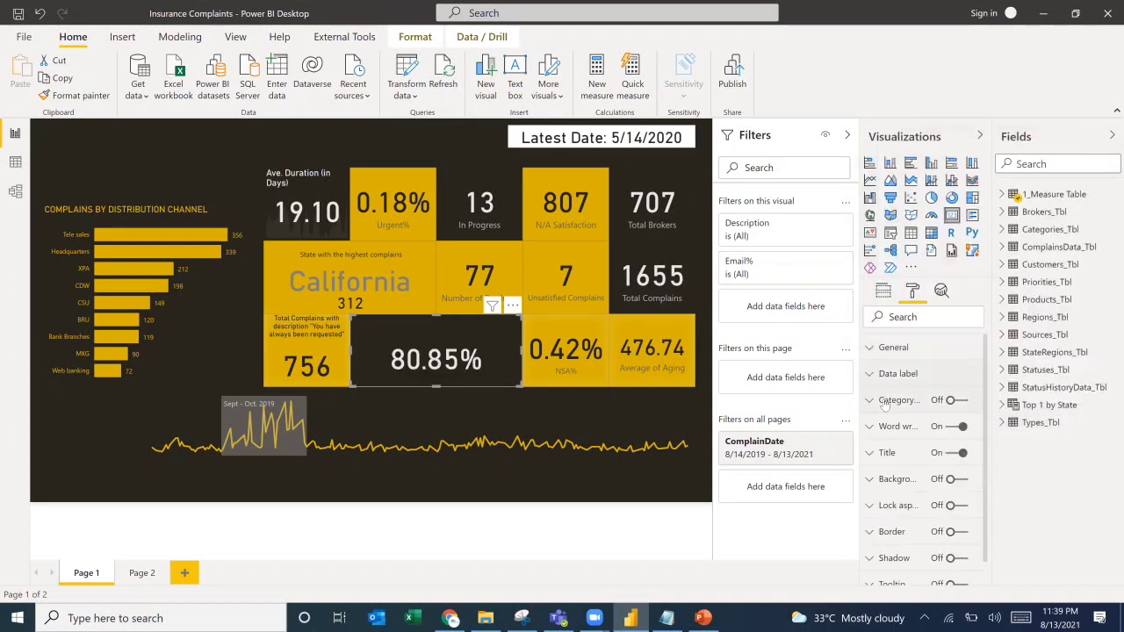
left_click(887, 455)
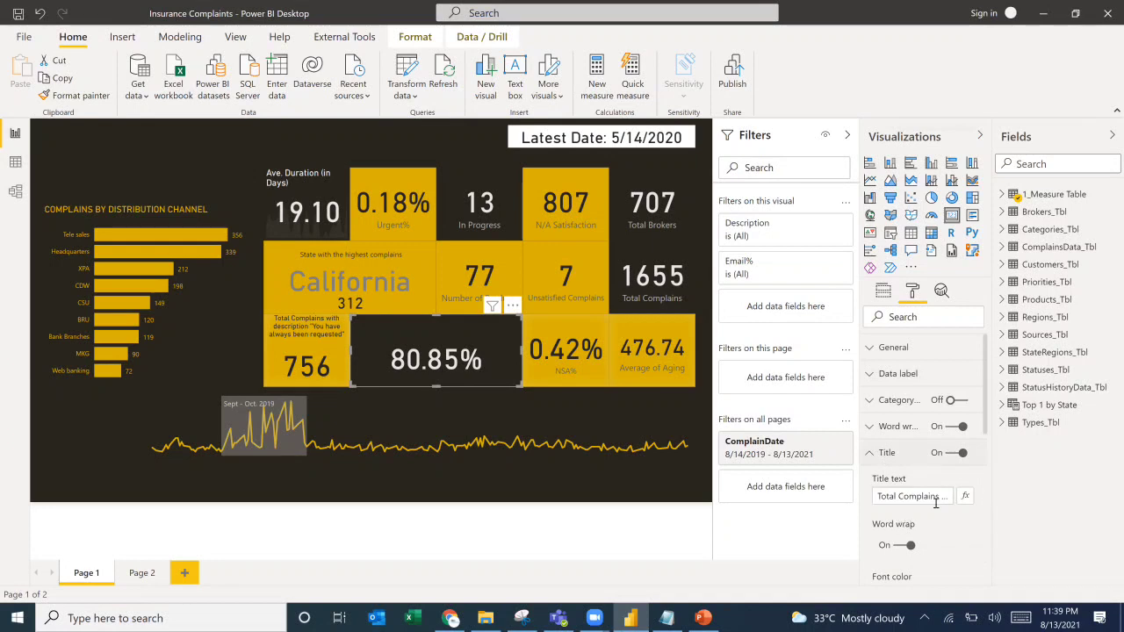
scroll(891, 457, "down", 3)
left_click(895, 450)
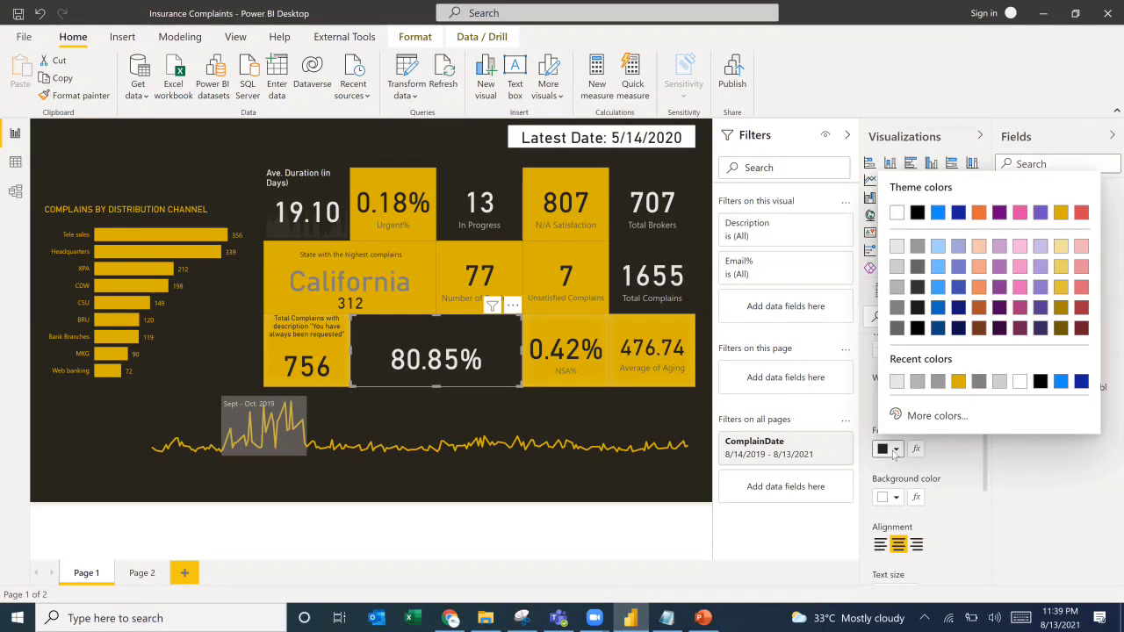
left_click(896, 288)
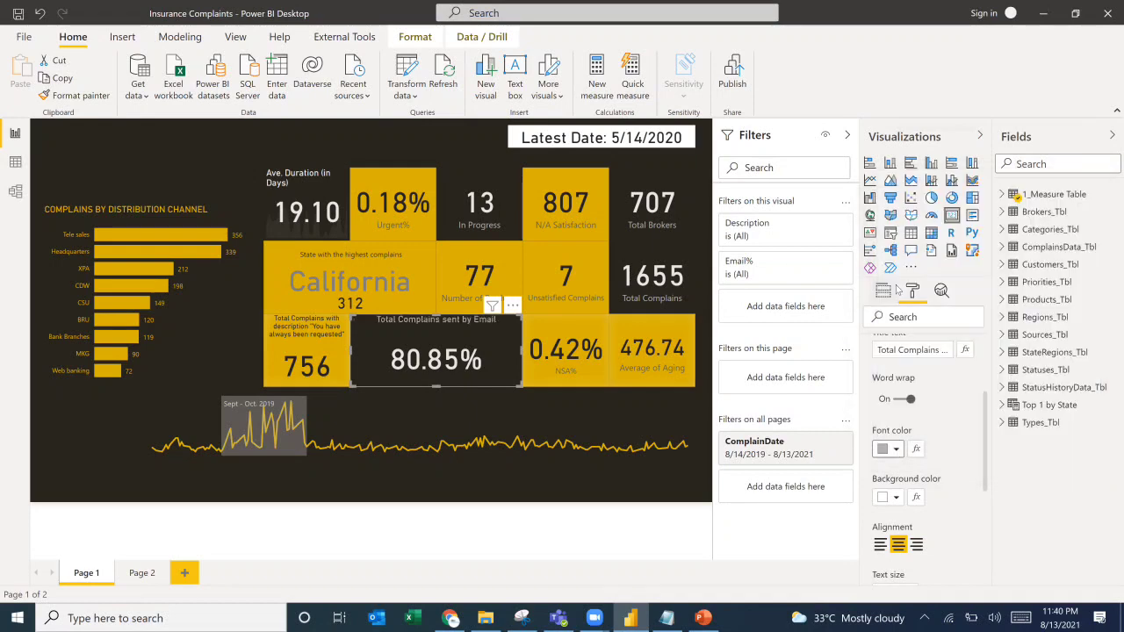
Try a title text size of 20 pt on the Total Complains sent by Email card, and settle on 18 pt.
scroll(899, 518, "down", 1)
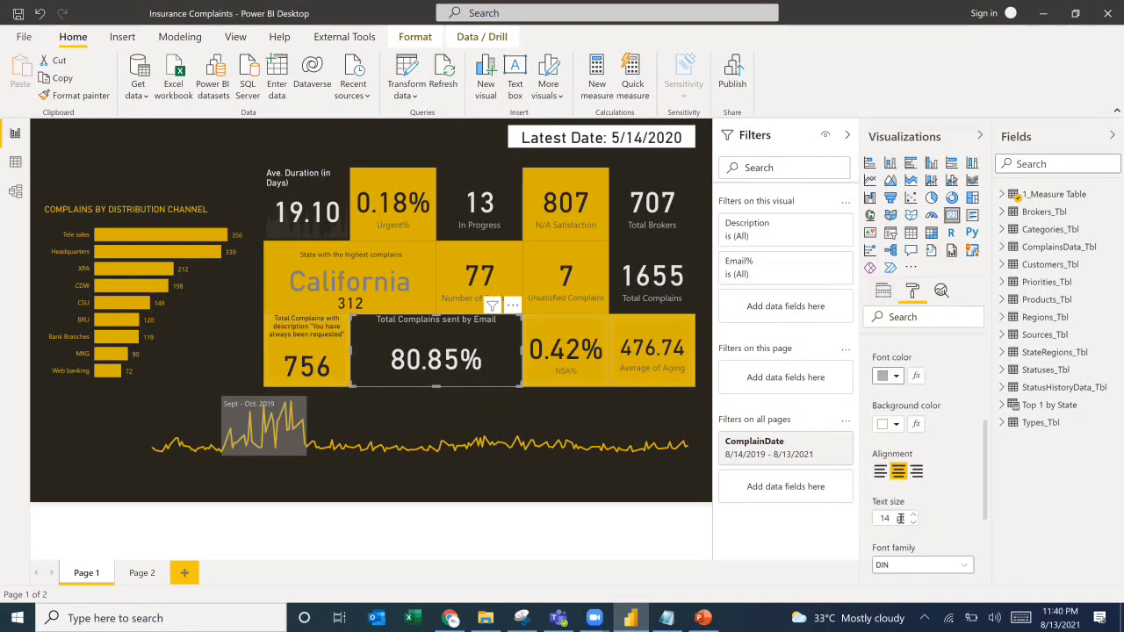
left_click_drag(899, 518, 866, 519)
type("20")
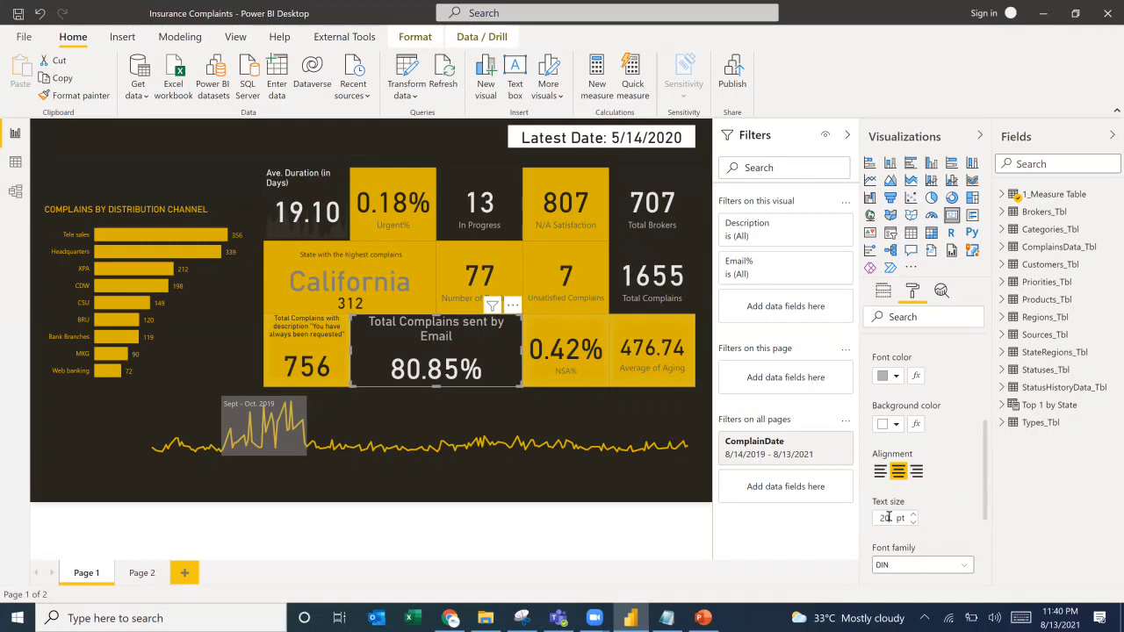
left_click_drag(888, 517, 874, 517)
type("18")
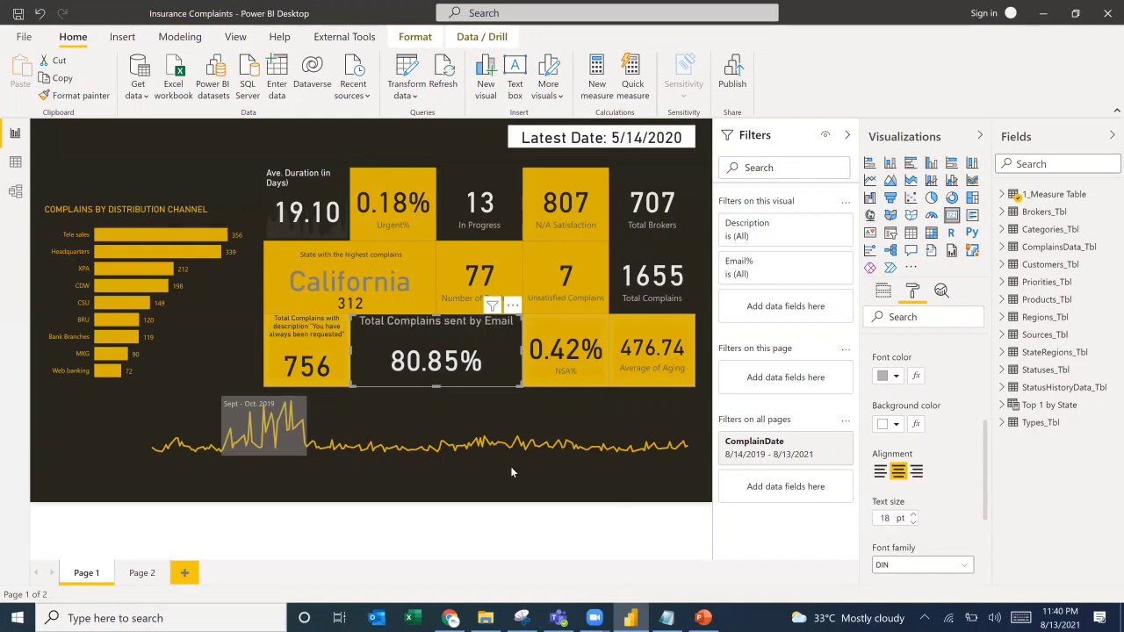
left_click(237, 169)
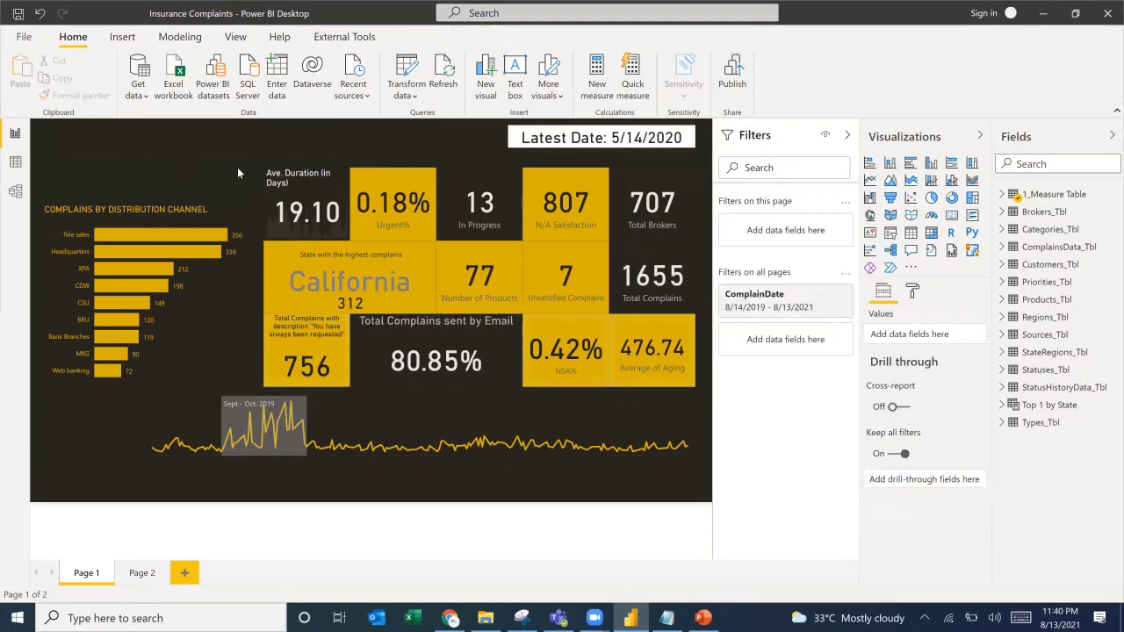
Recheck the header in the PowerPoint reference and insert a rectangle in Power BI, resized into a banner above the Complains by Distribution Channel chart.
key("alt+Tab")
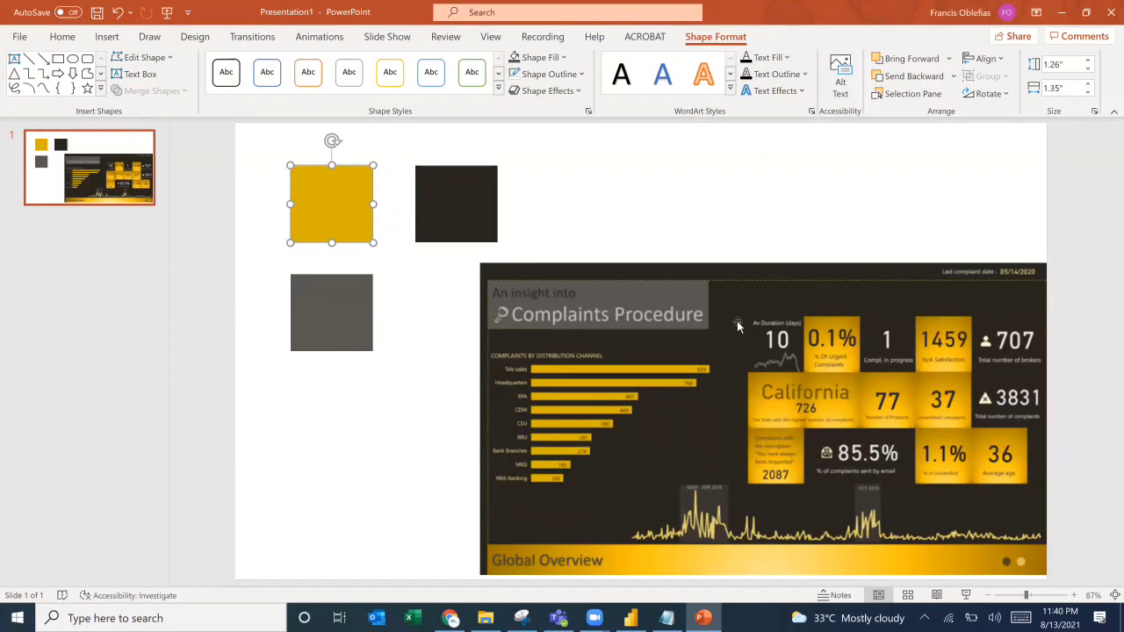
key("alt+Tab")
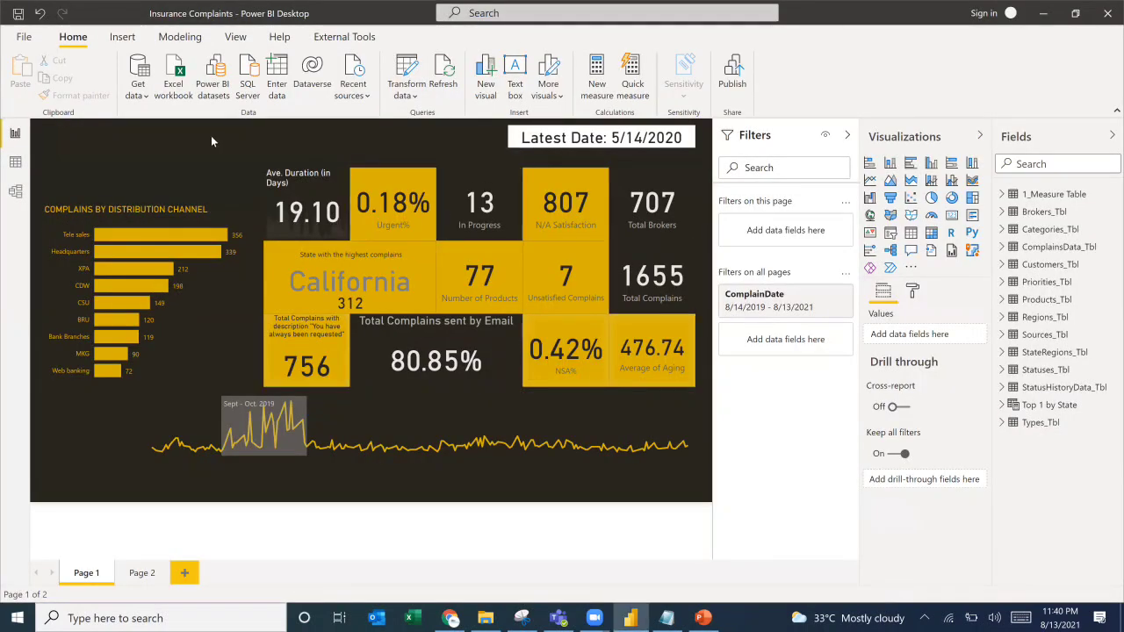
key("alt+Tab")
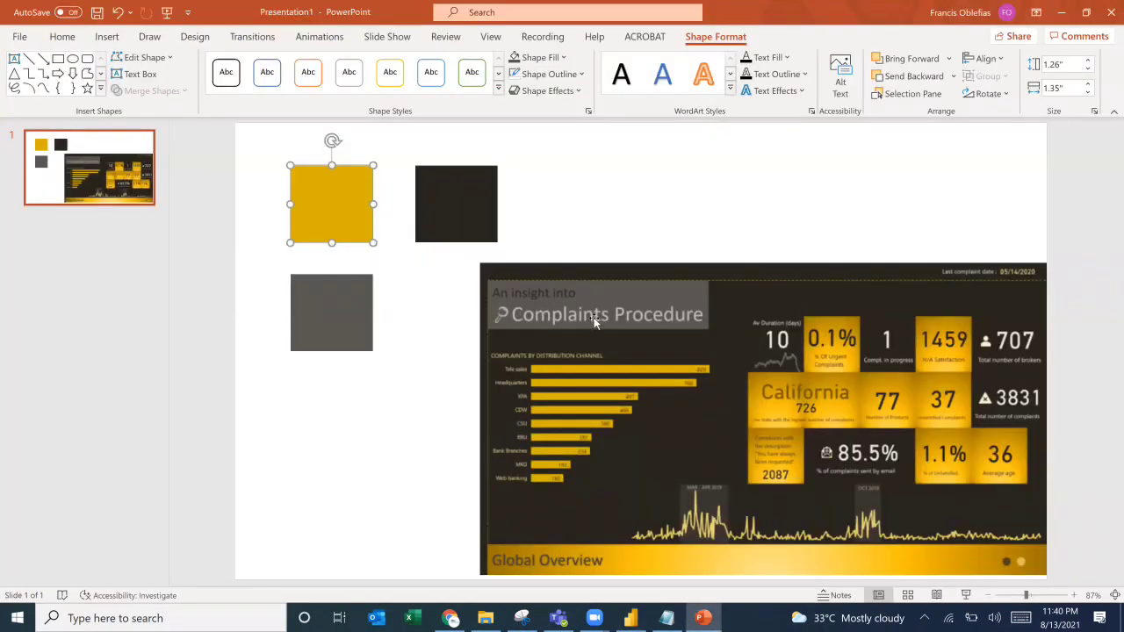
key("alt+Tab")
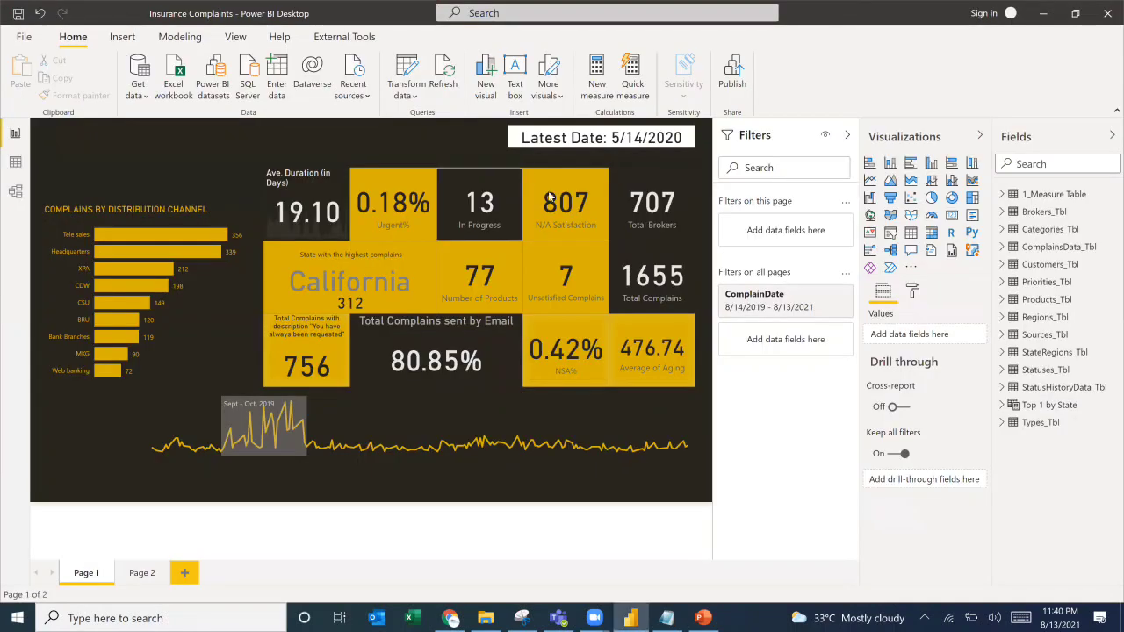
left_click(122, 36)
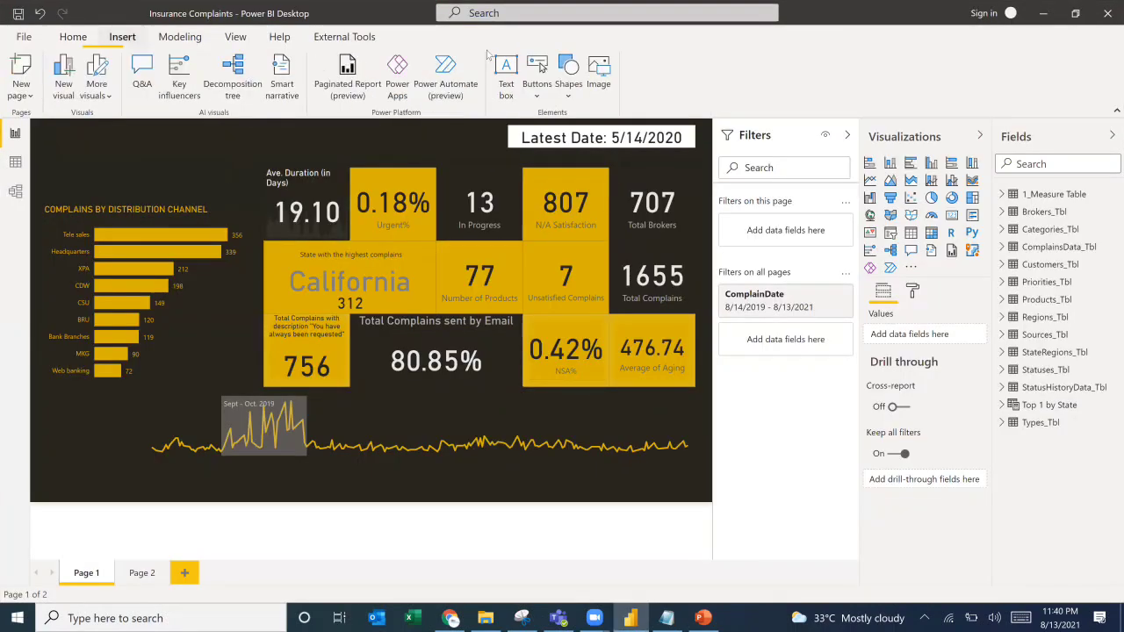
left_click(562, 95)
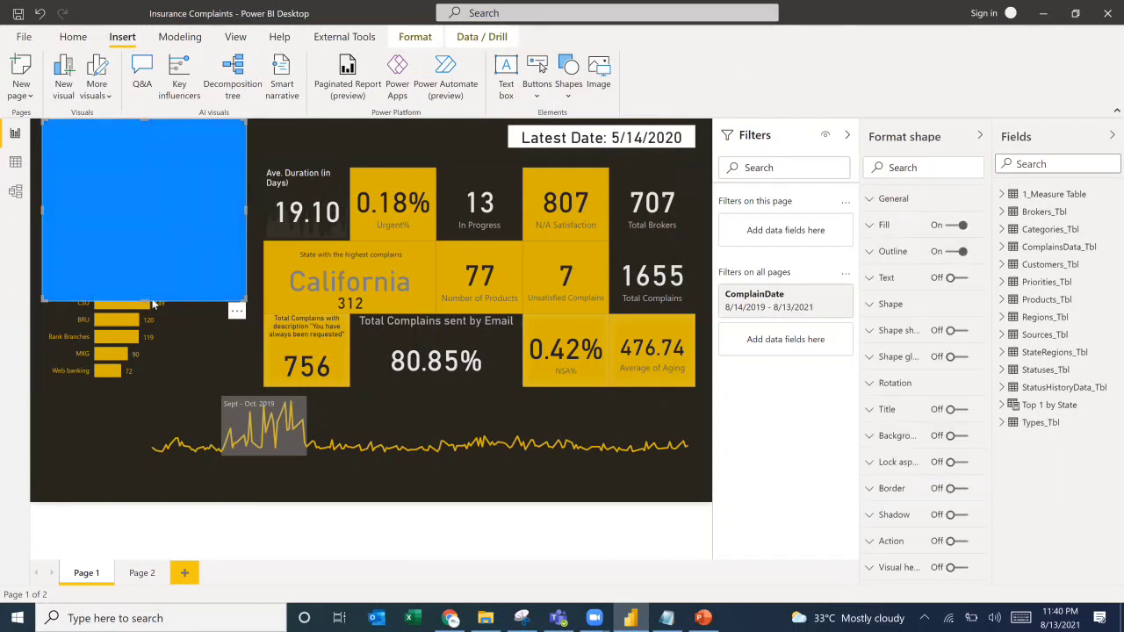
left_click_drag(146, 300, 142, 200)
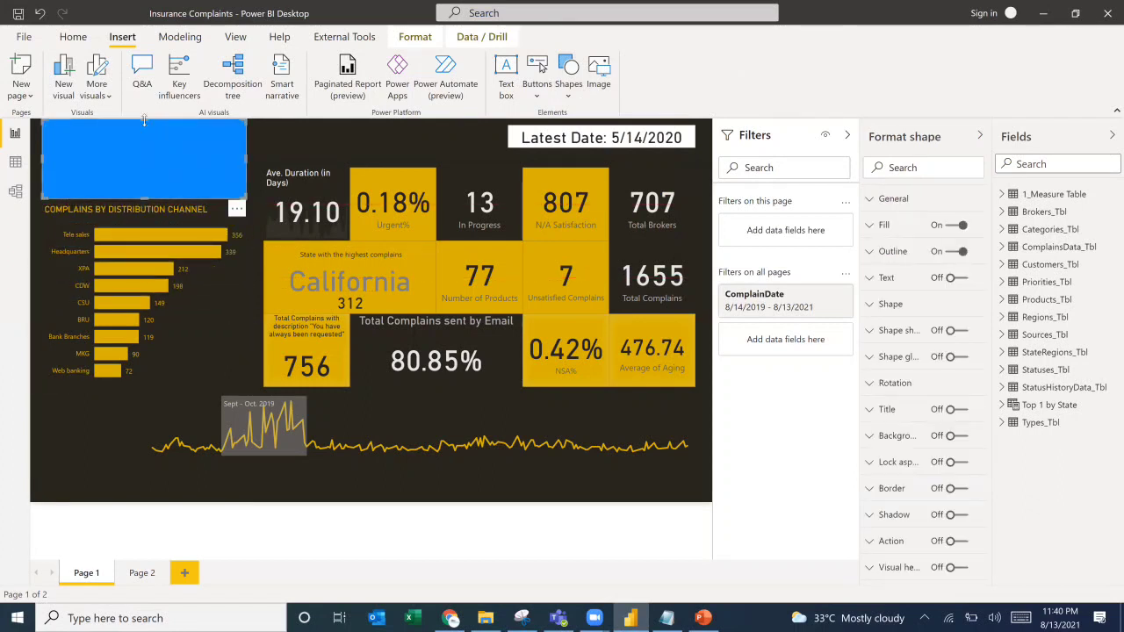
left_click_drag(147, 120, 145, 139)
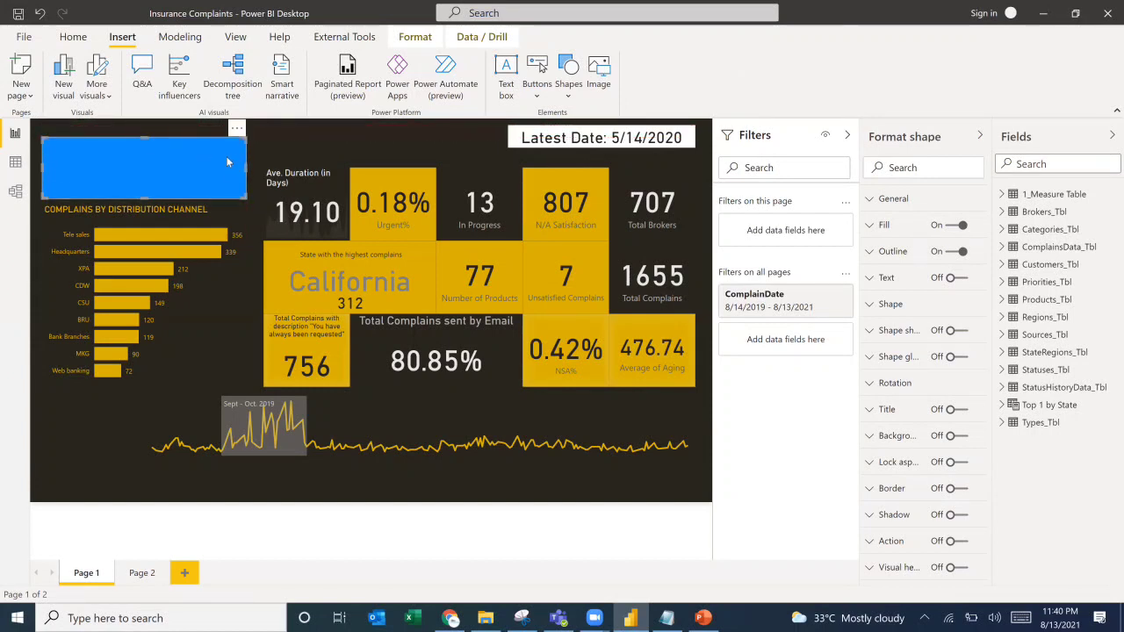
Open the banner rectangle's fill color choices, and copy the grey square's hex code #595752 from the PowerPoint slide without altering the square.
left_click(882, 227)
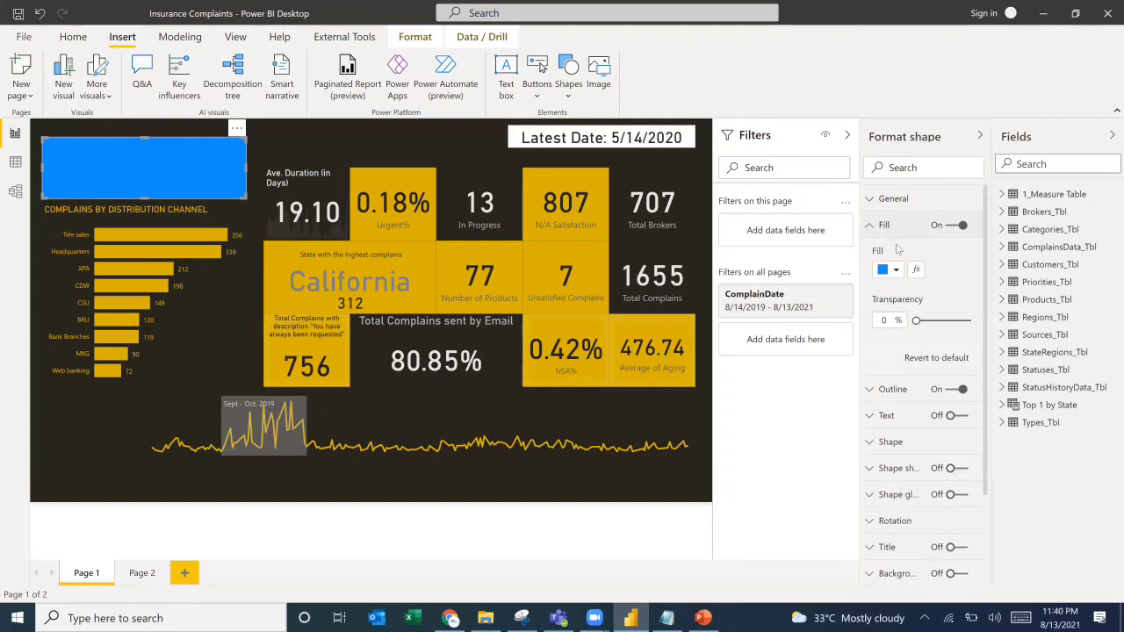
left_click(893, 272)
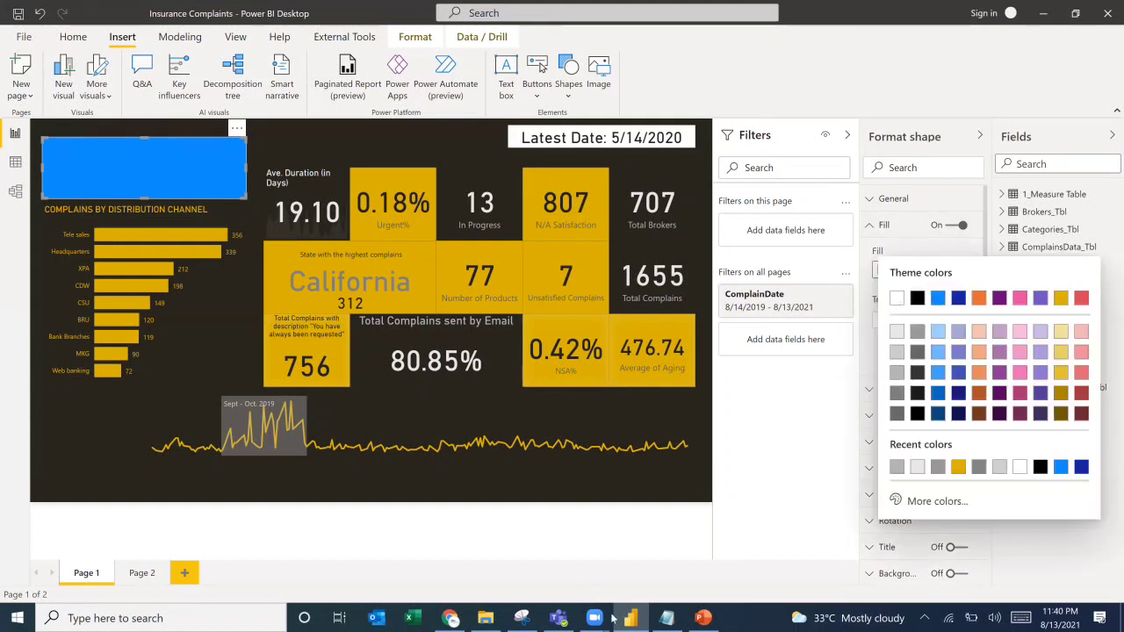
left_click(702, 618)
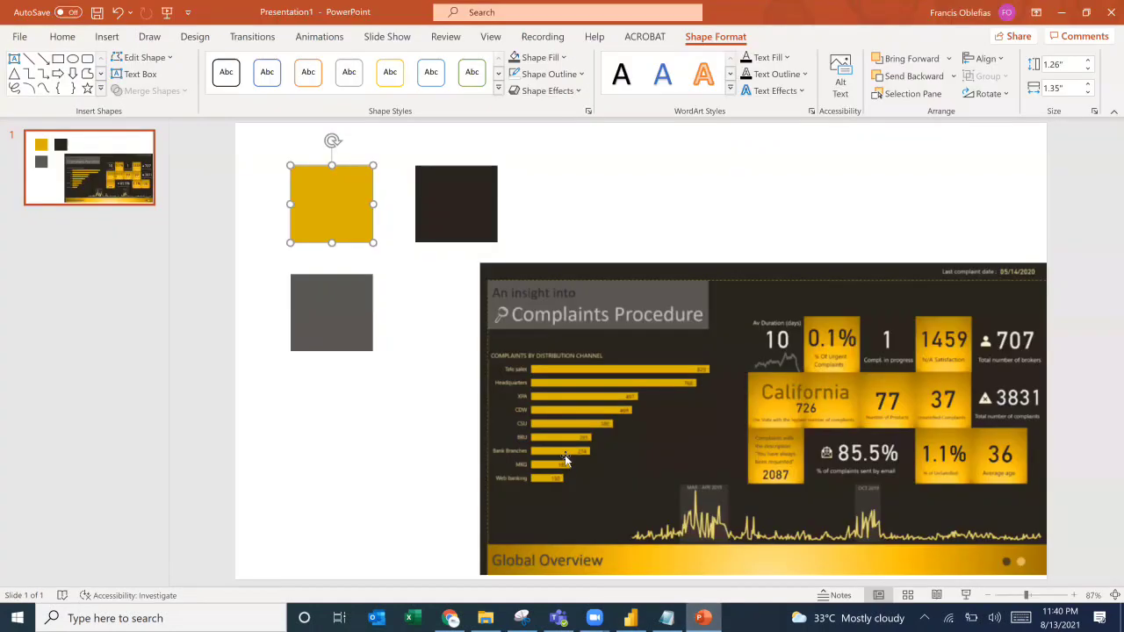
left_click(341, 325)
left_click(555, 57)
left_click(538, 284)
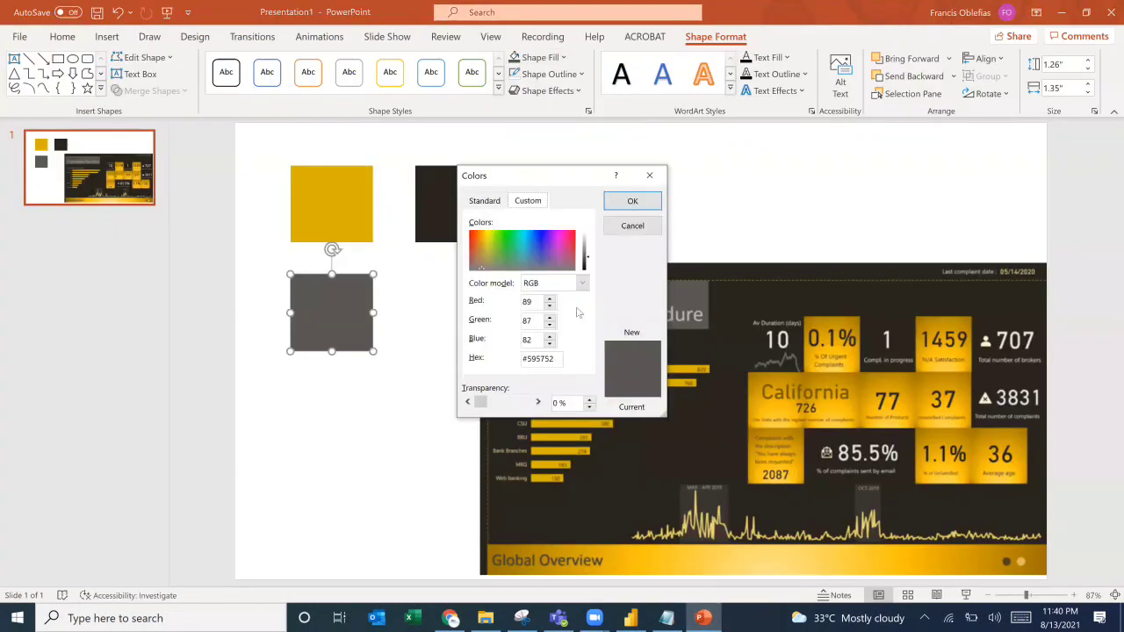
left_click_drag(526, 358, 568, 369)
type("D9B300")
key("ctrl+z")
key("ctrl+c")
key("Escape")
Return to Power BI and set the banner rectangle's fill to the custom color #595752.
key("alt+Tab")
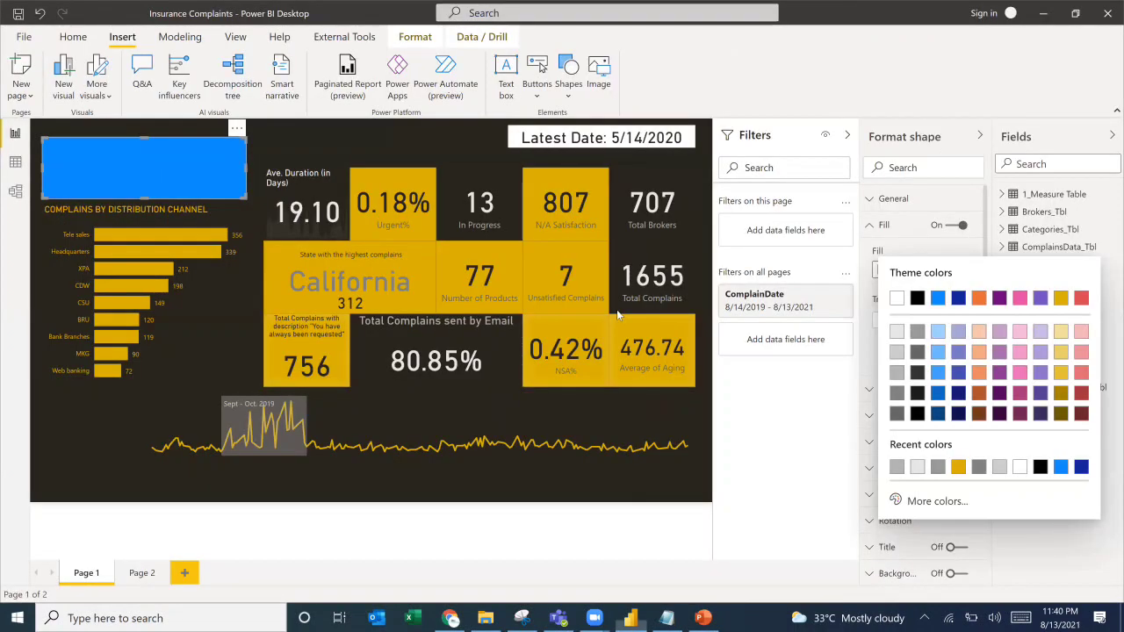
left_click(913, 501)
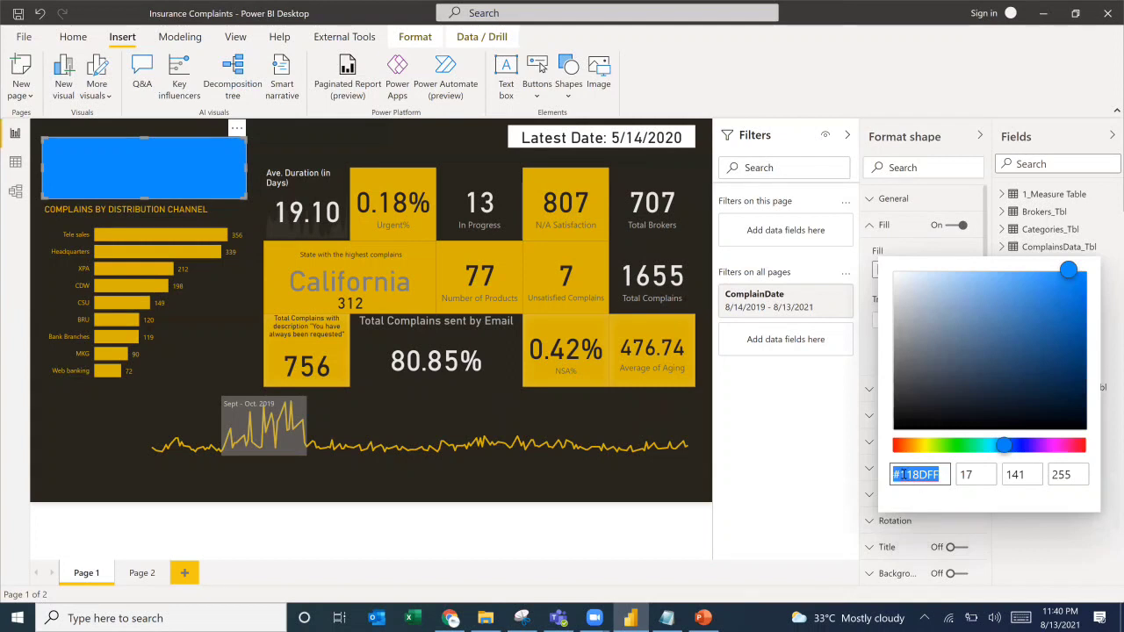
left_click_drag(899, 474, 955, 481)
key("ctrl+v")
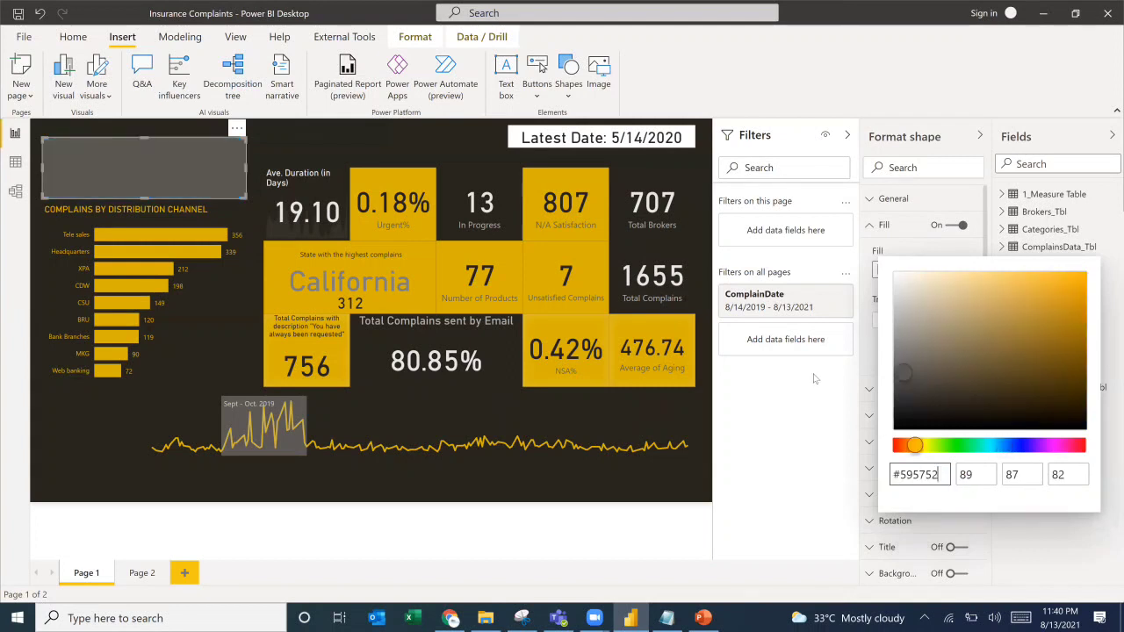
left_click(483, 531)
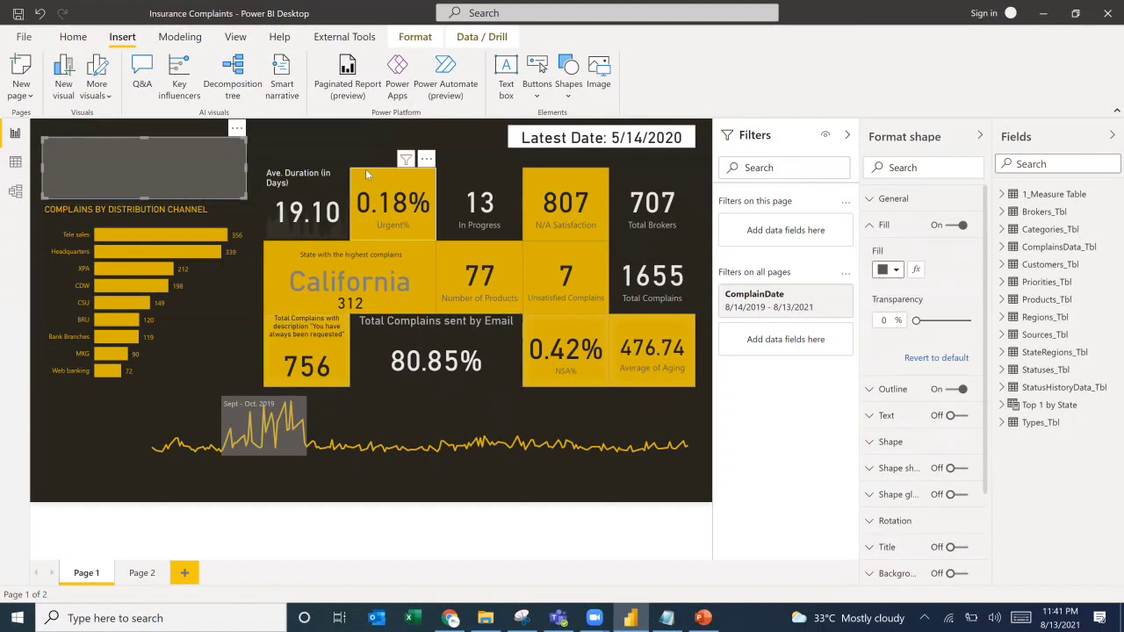
Turn off the outline of the grey banner rectangle above the distribution channel chart.
left_click(323, 154)
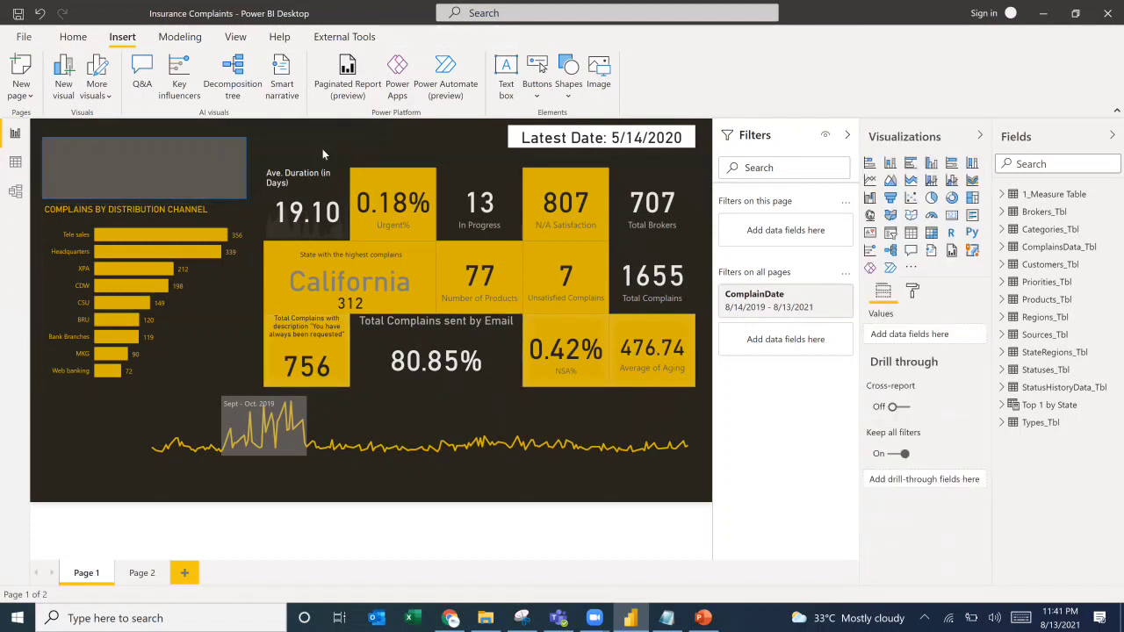
left_click(208, 184)
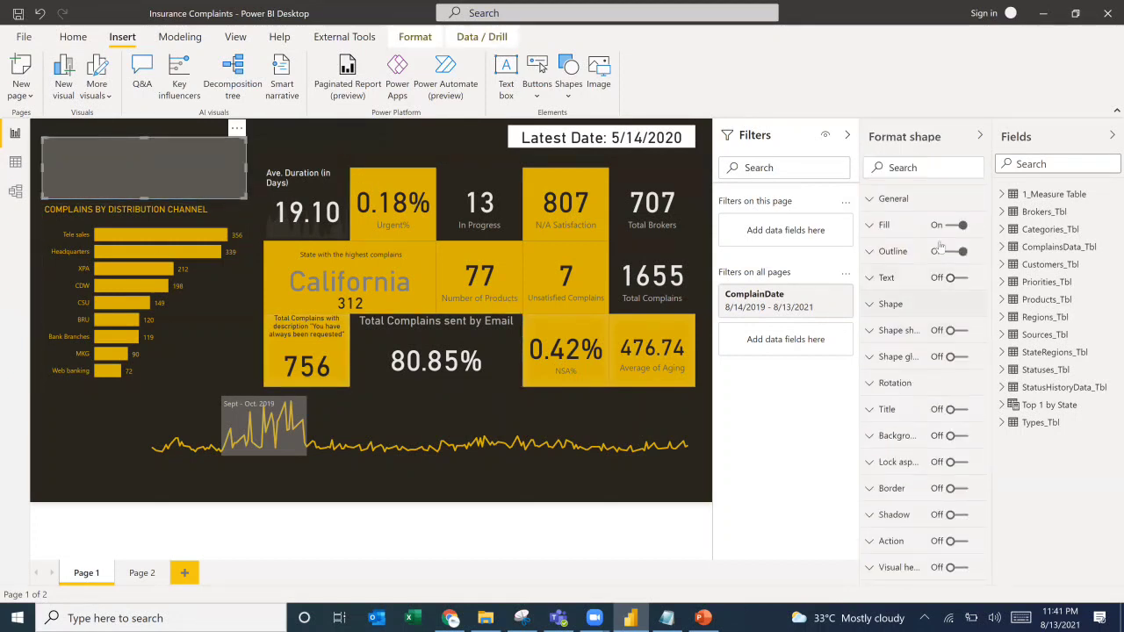
left_click(952, 251)
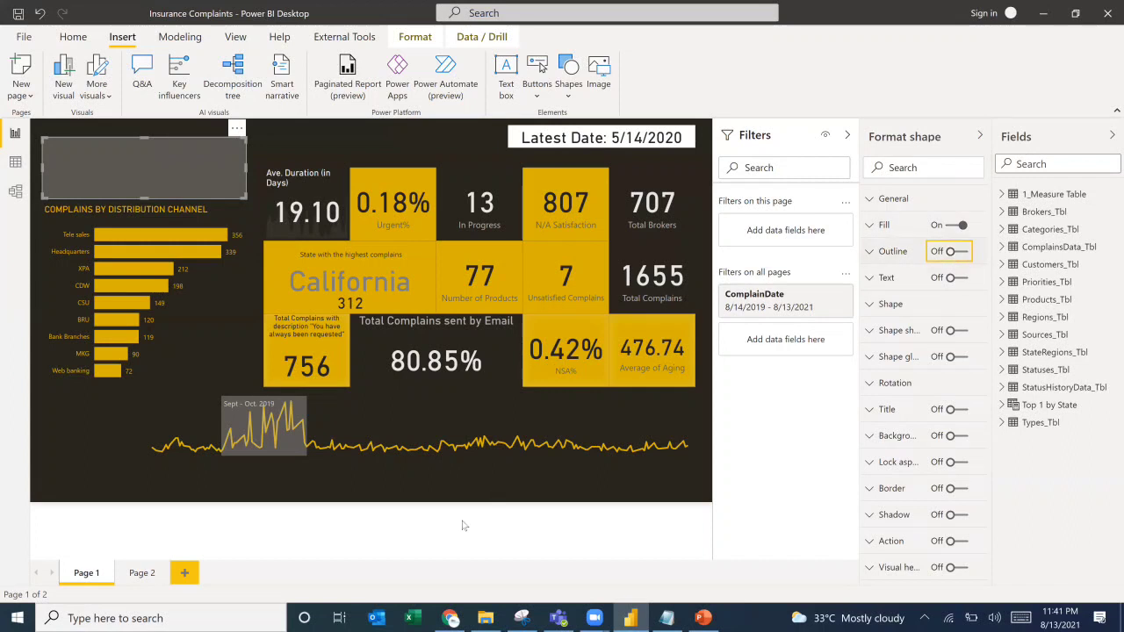
left_click(359, 433)
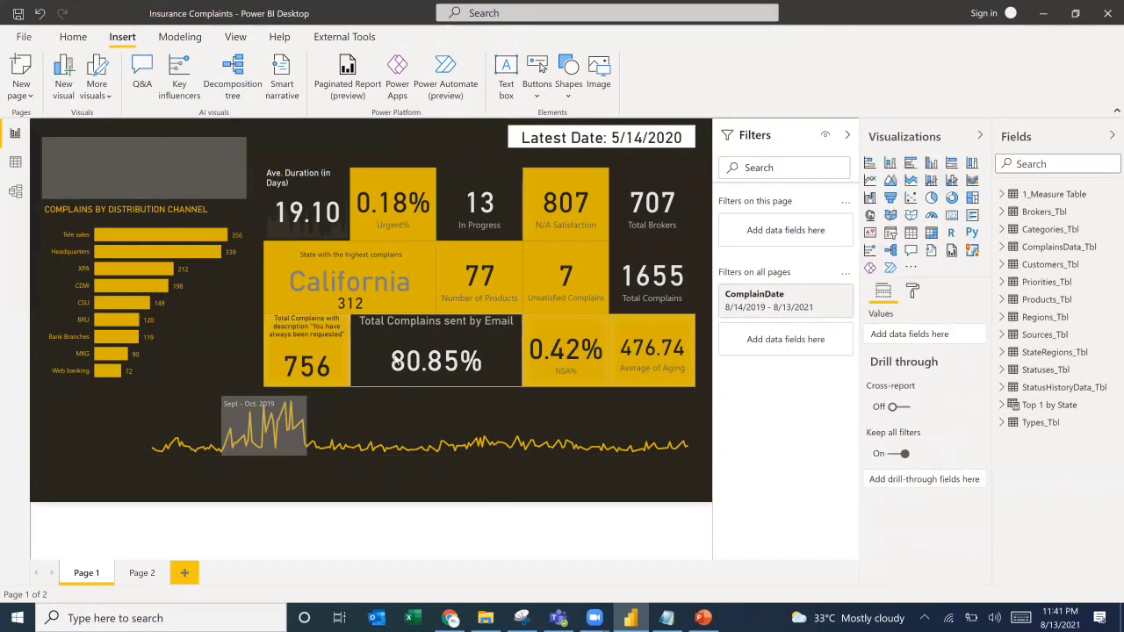
Insert a text box reading "An Insight Into" and set its font size to 20.
left_click(506, 75)
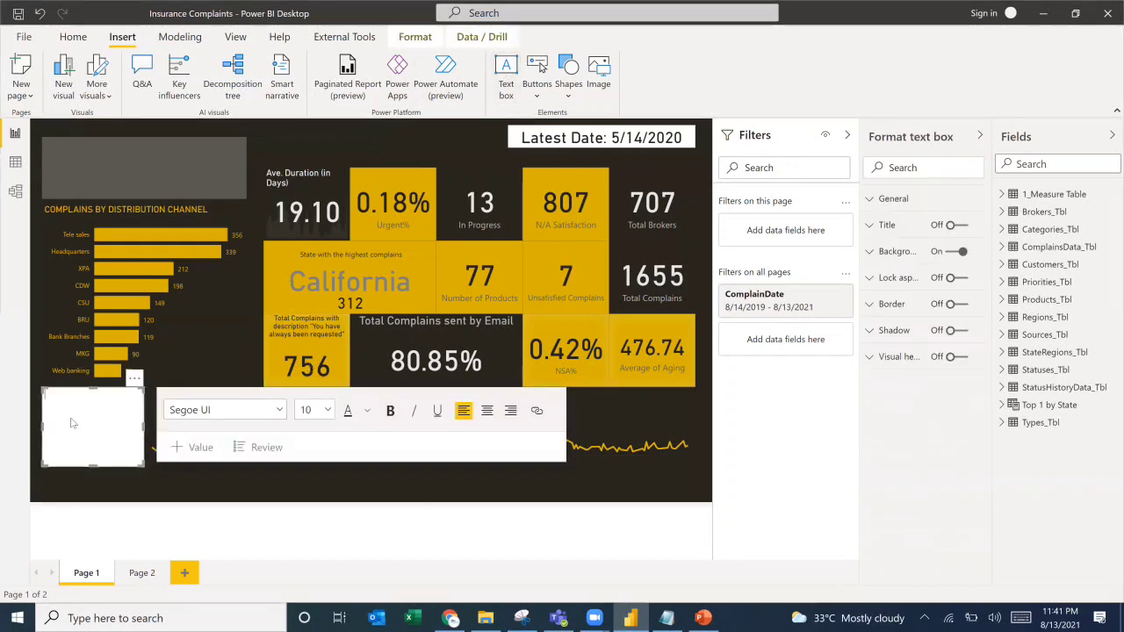
key("alt+Tab")
key("alt+Tab")
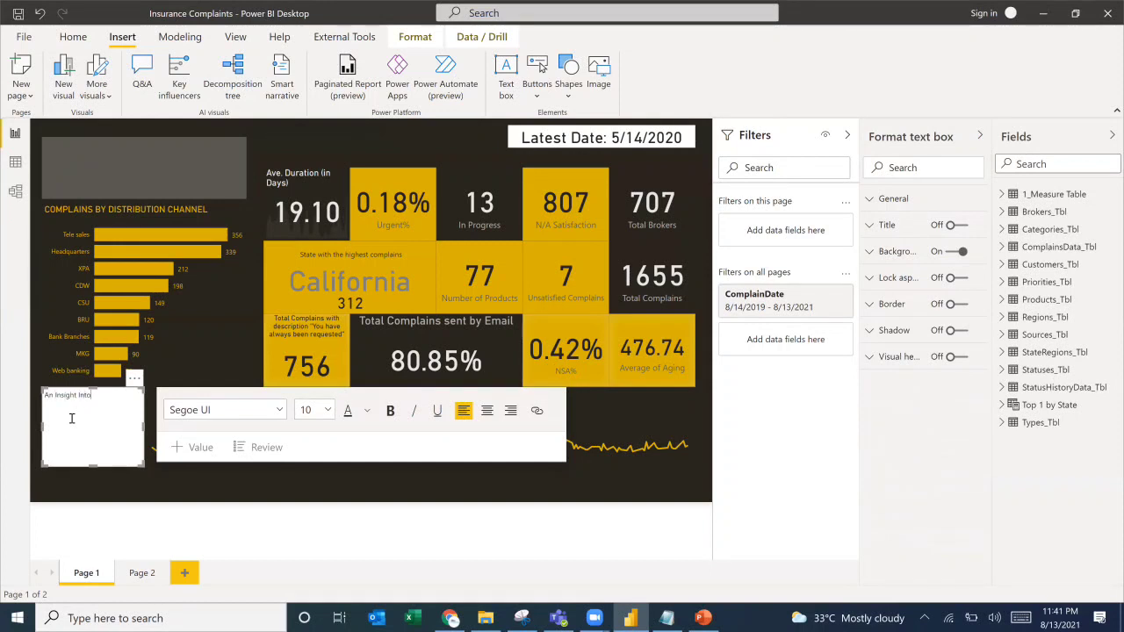
key("ctrl+a")
left_click(327, 410)
left_click(305, 223)
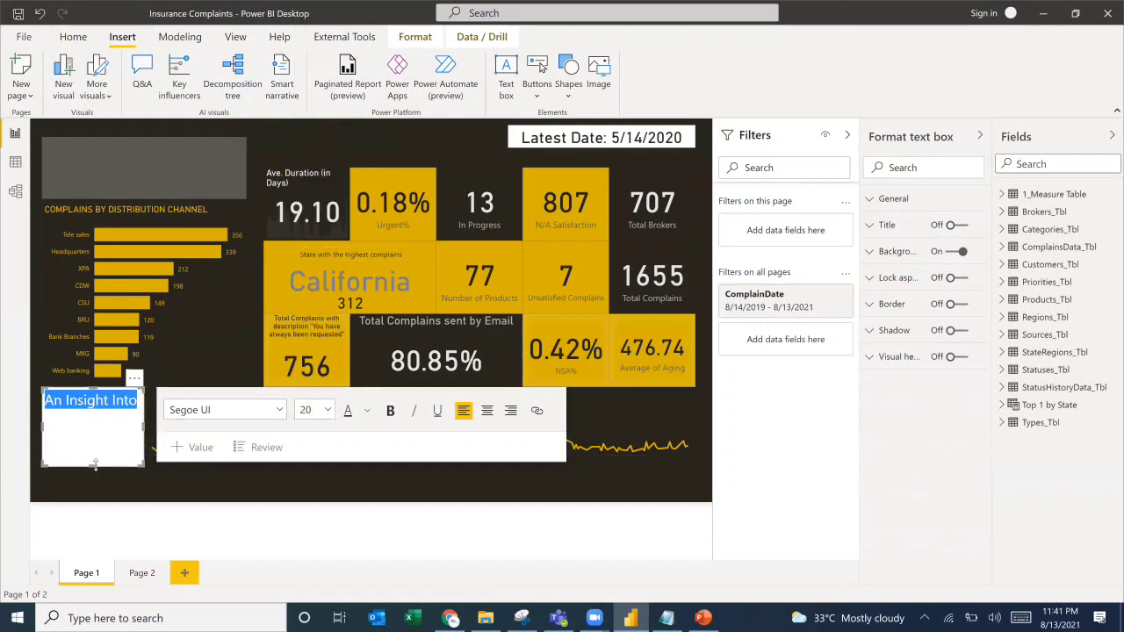
Shrink the text box to one line in height and, after checking the PowerPoint reference, correct its text to "An Insight into".
left_click_drag(100, 465, 102, 425)
left_click_drag(100, 416, 101, 413)
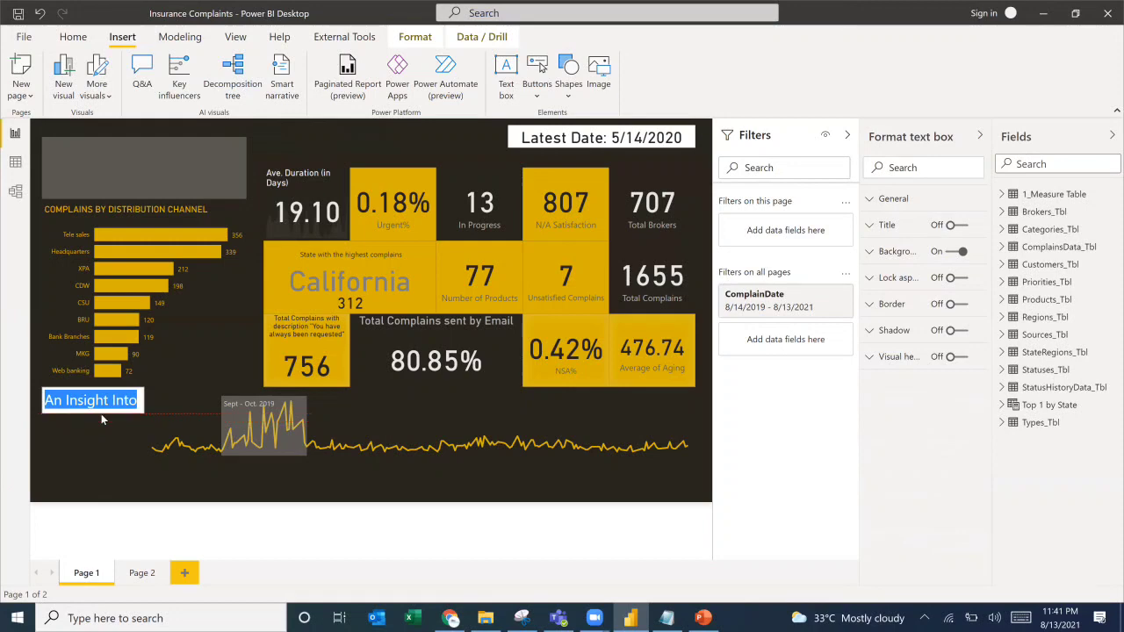
key("alt+Tab")
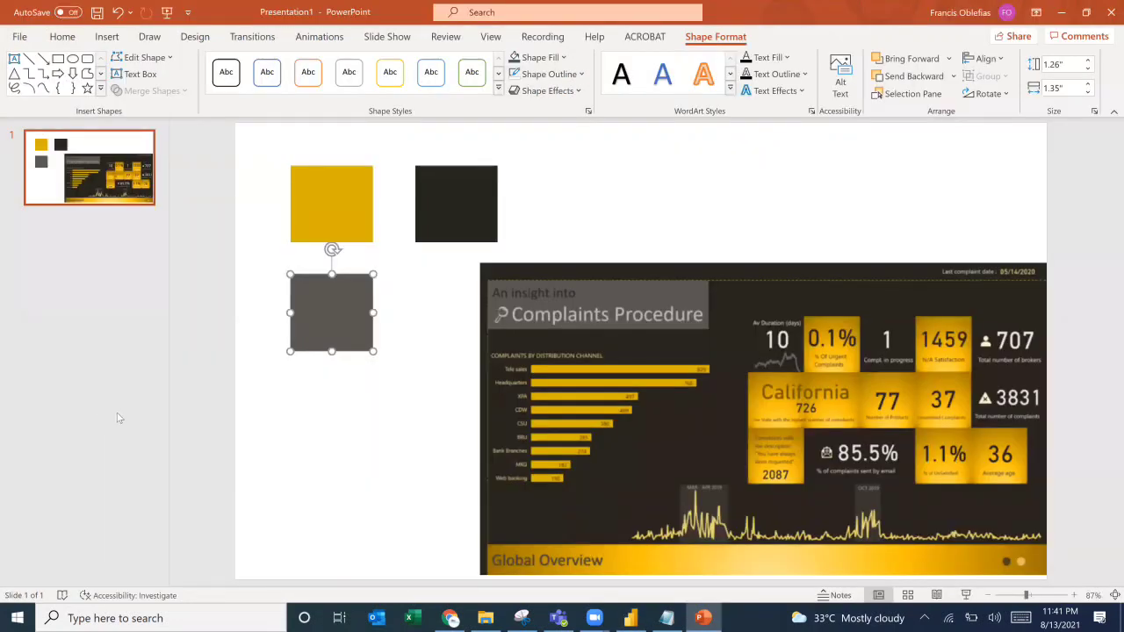
key("alt+Tab")
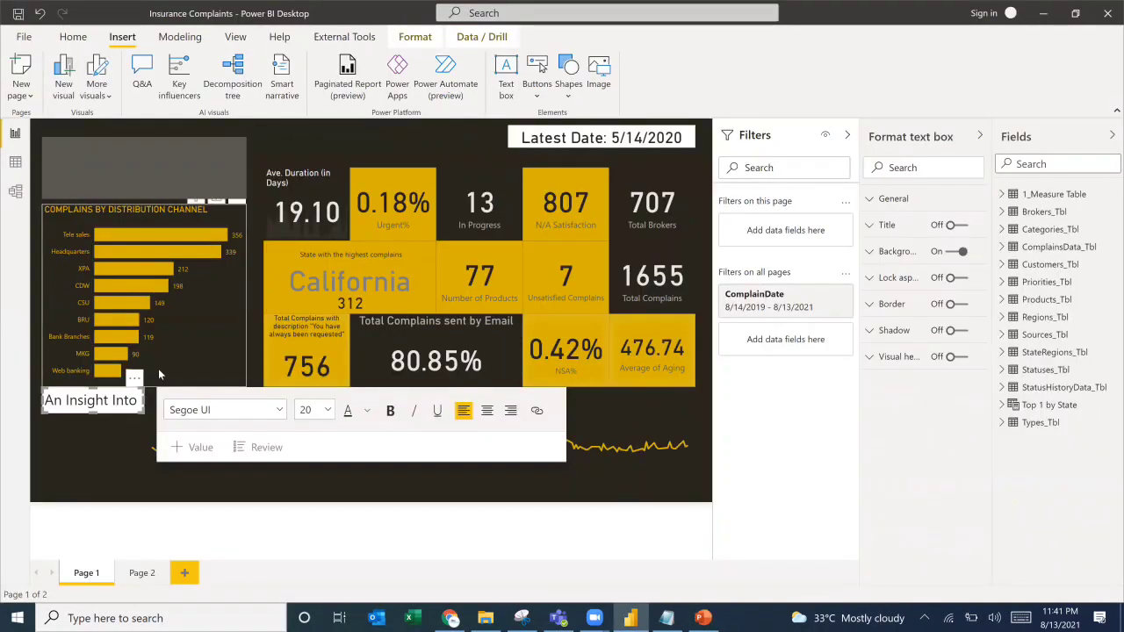
key("BackSpace")
type("i")
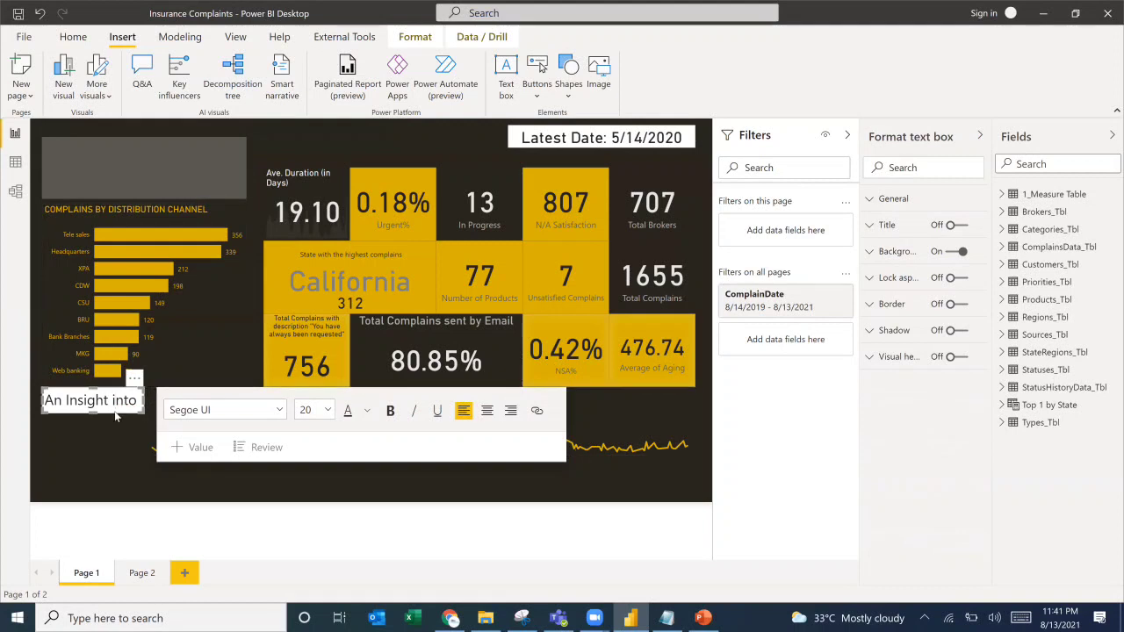
Place the "An Insight into" text box along the grey banner's upper edge, turn off its background, and recheck the PowerPoint reference.
left_click_drag(115, 416, 117, 168)
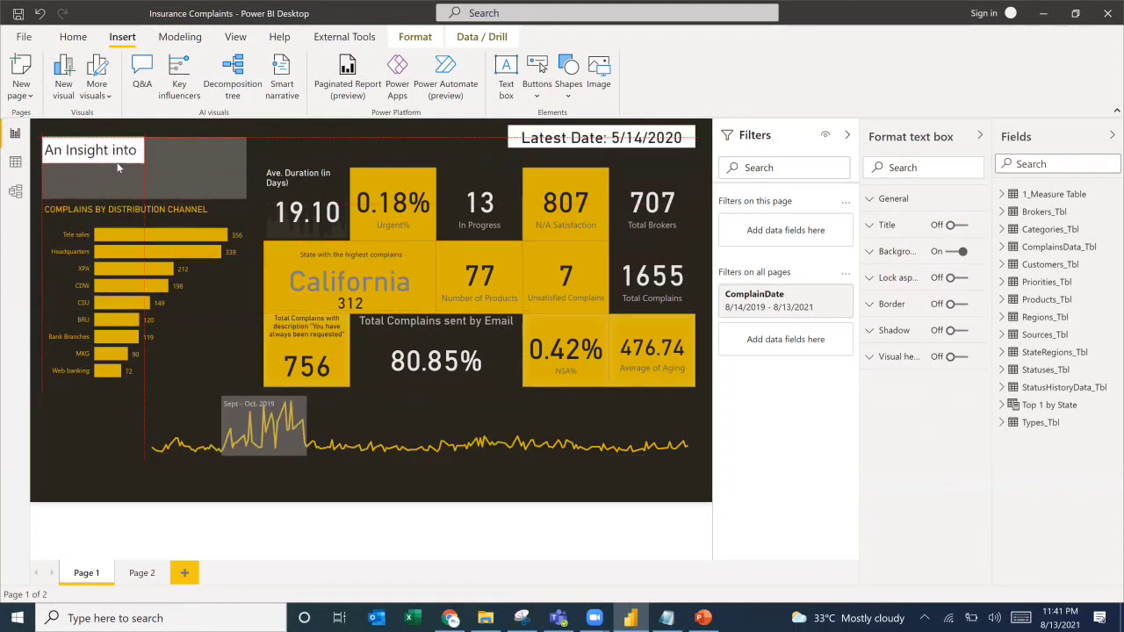
left_click(957, 251)
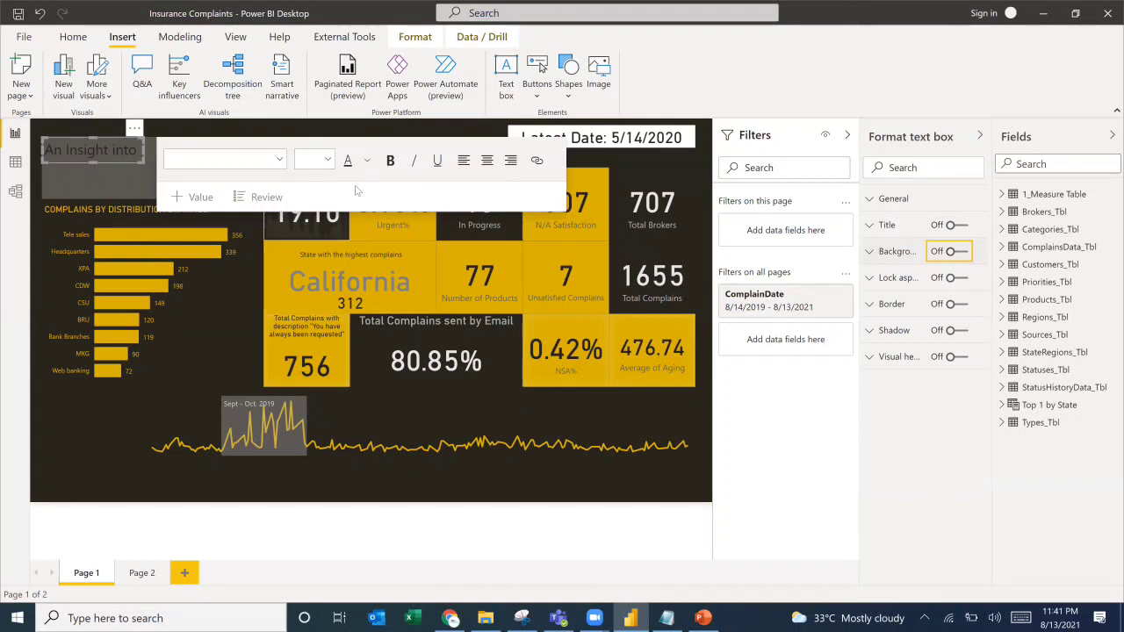
left_click(135, 155)
key("ctrl+a")
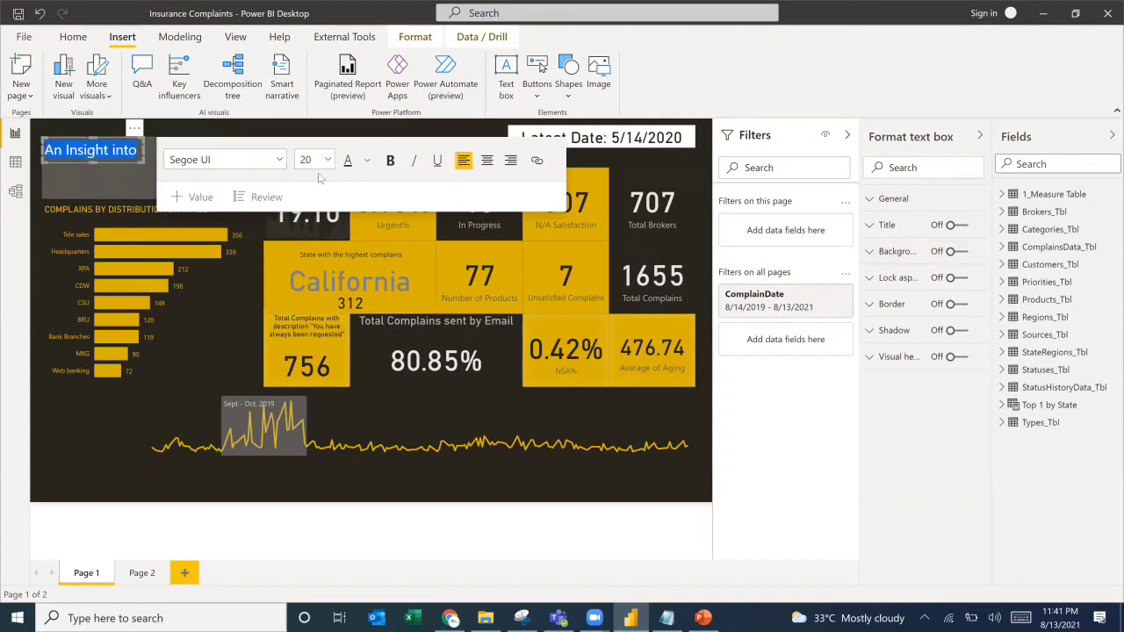
left_click(82, 472)
key("alt+Tab")
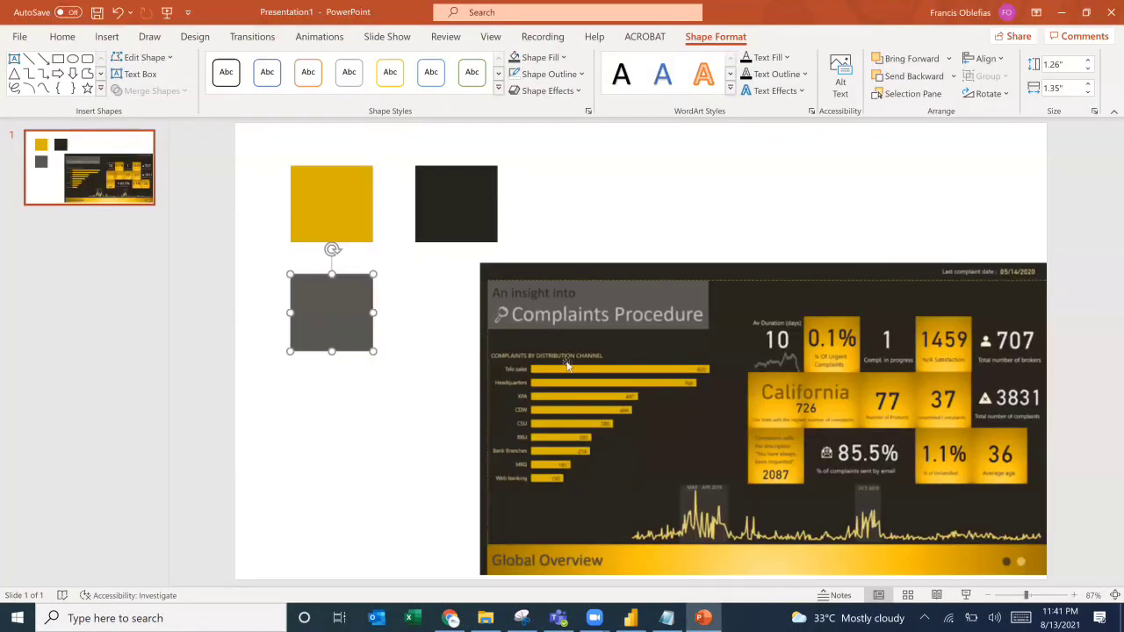
key("alt+Tab")
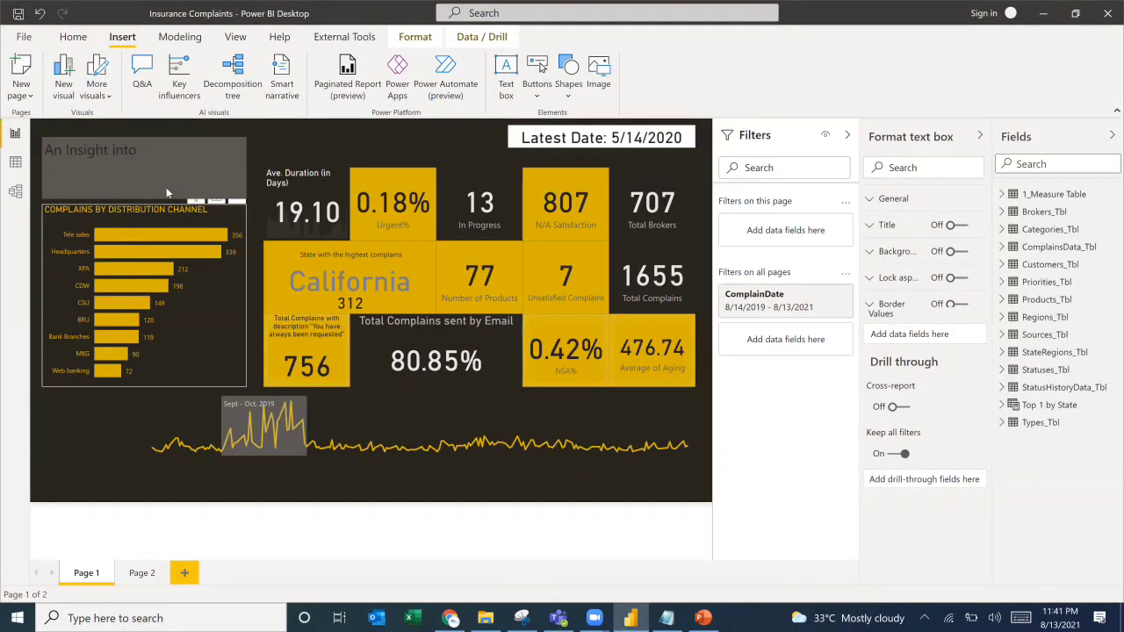
Duplicate the "An Insight into" text box, move the copy below the bar chart, and replace its text with "Comp".
left_click(115, 160)
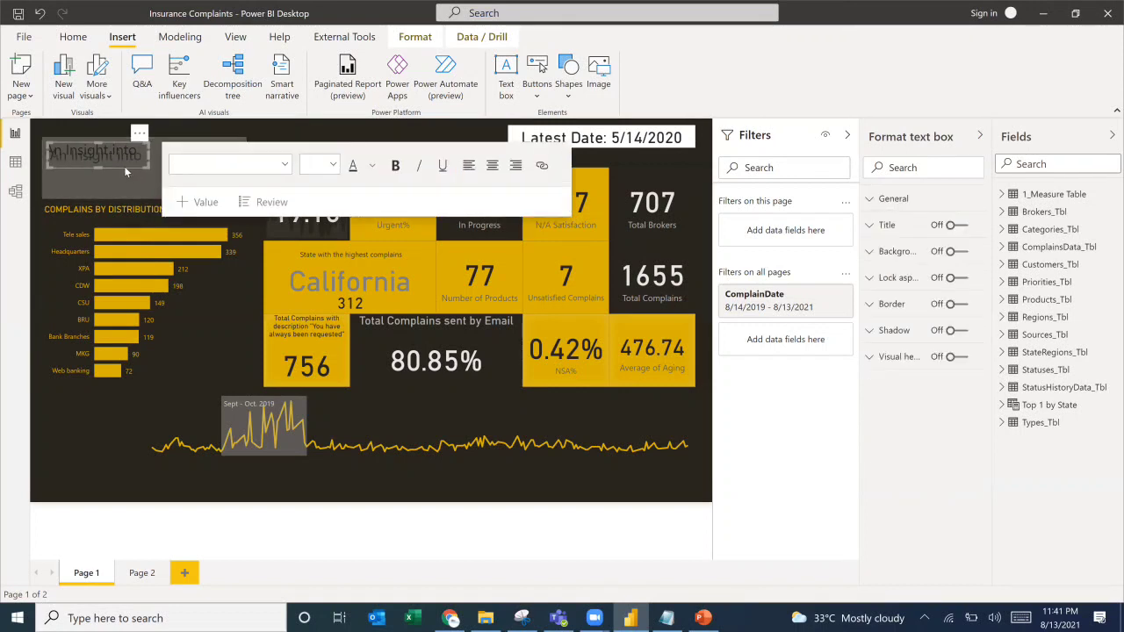
left_click_drag(124, 166, 129, 441)
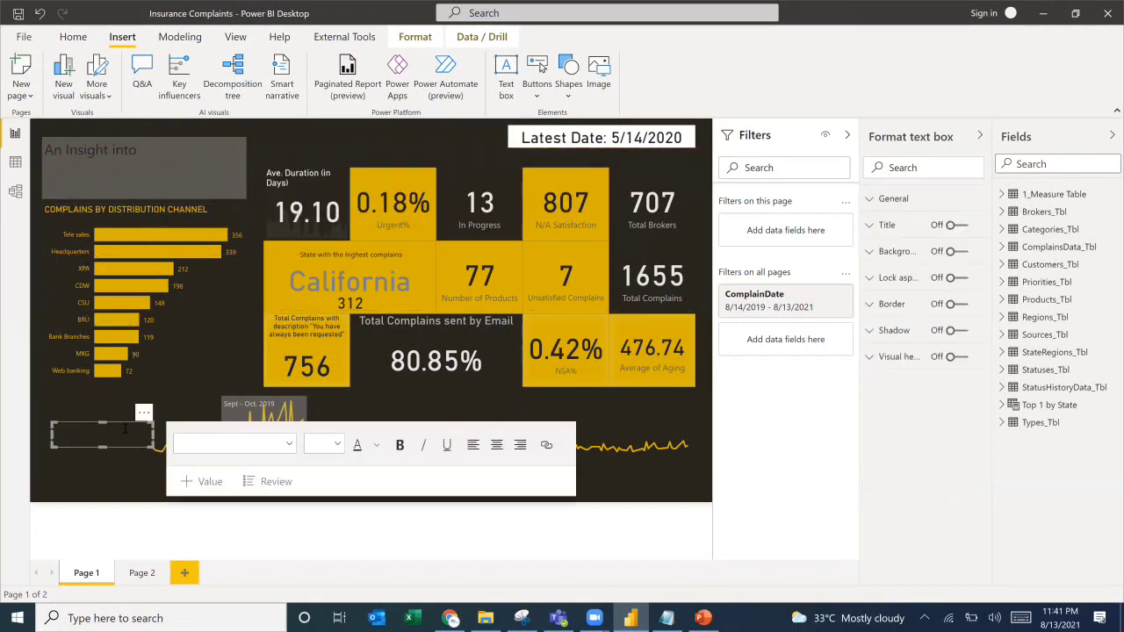
triple_click(125, 434)
key("Delete")
double_click(125, 428)
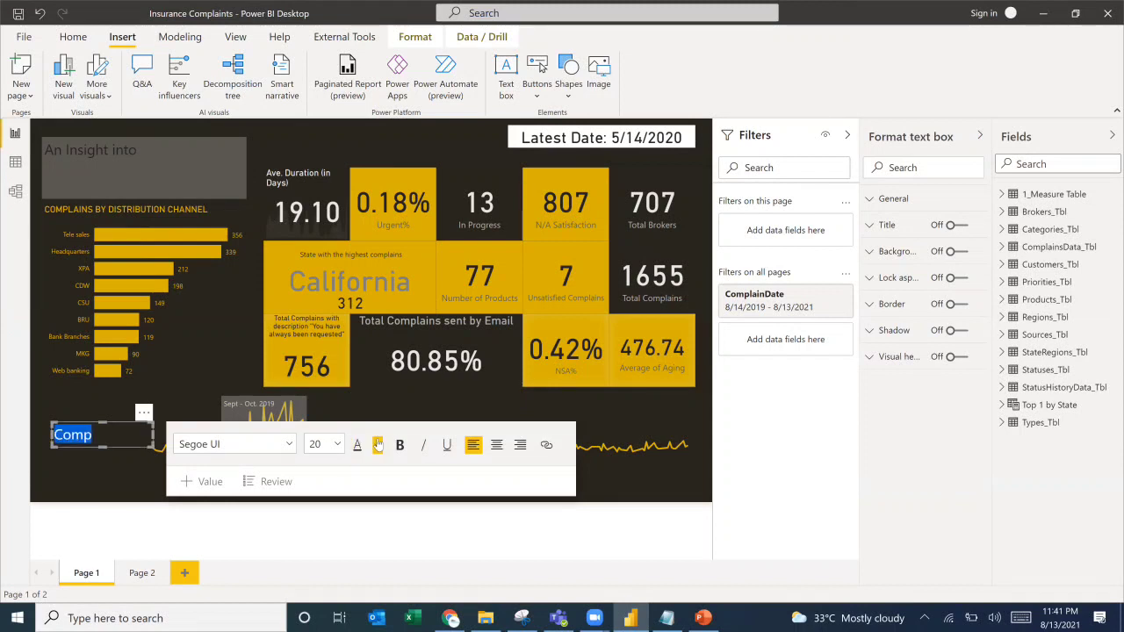
Color the copied text box's text white, complete it as "Complains Procedure", and widen the box to fit one line.
left_click(376, 445)
left_click(391, 247)
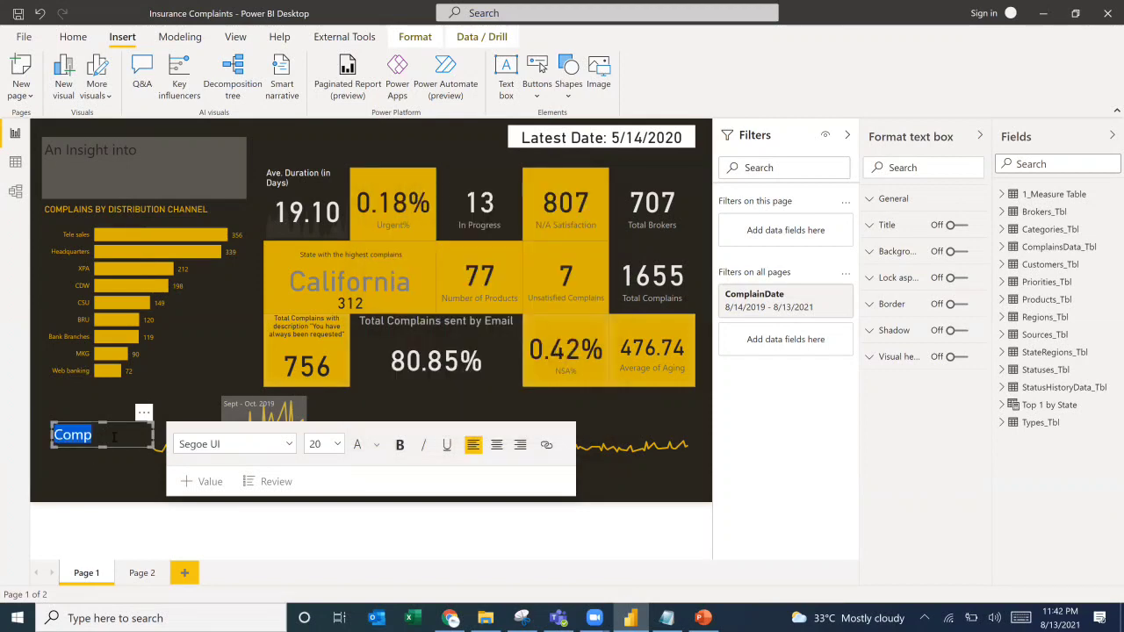
key("alt+Tab")
key("alt+Tab")
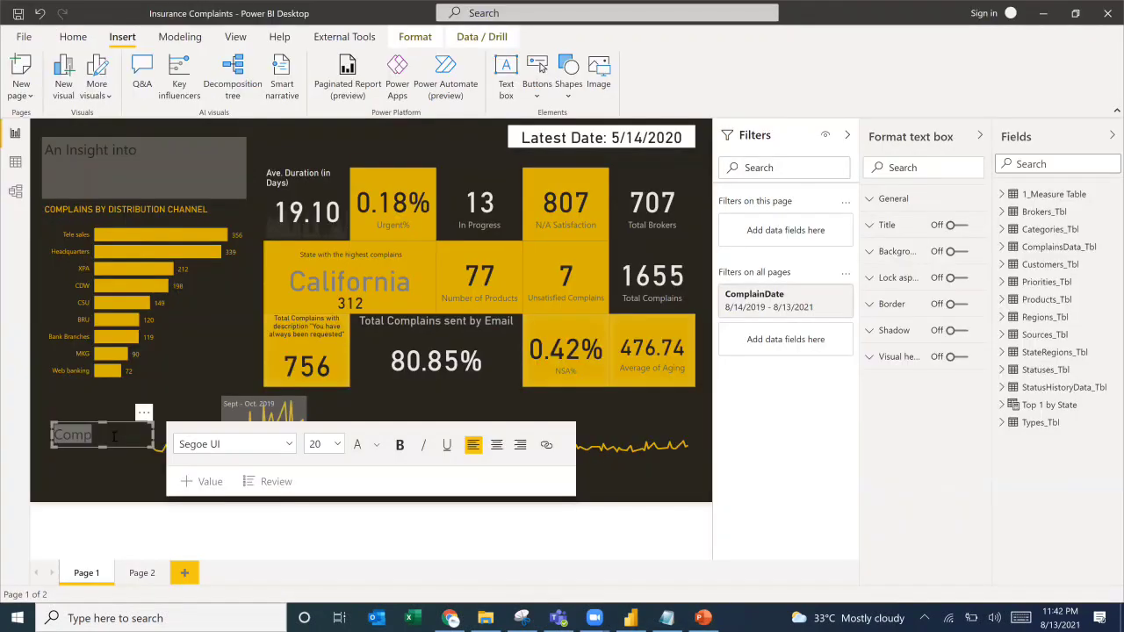
left_click(113, 435)
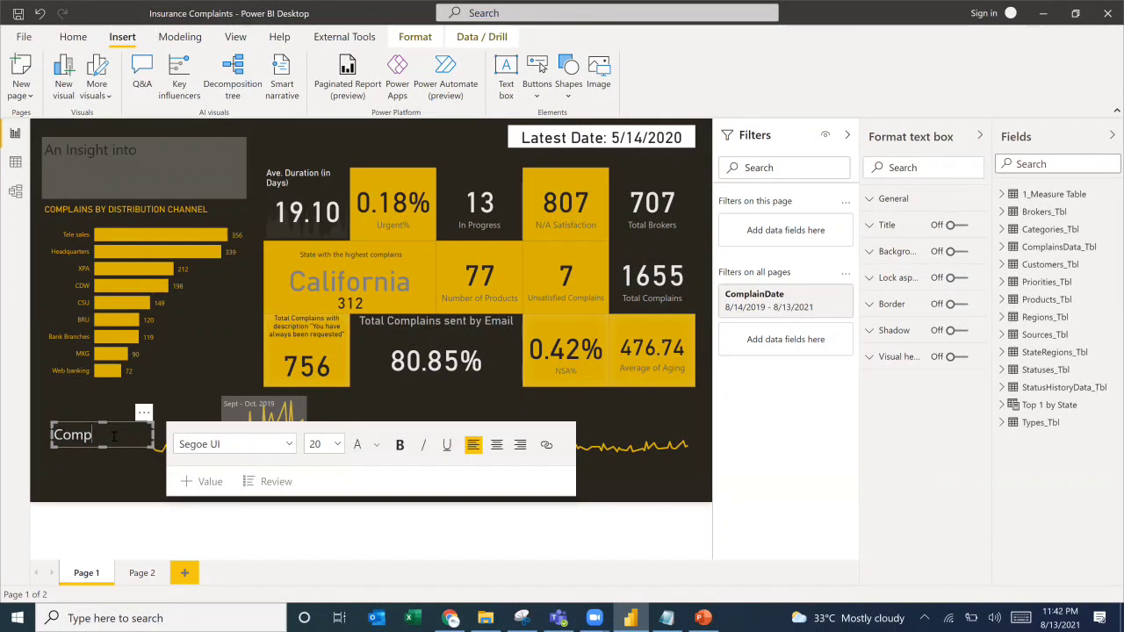
type("lains Procedure")
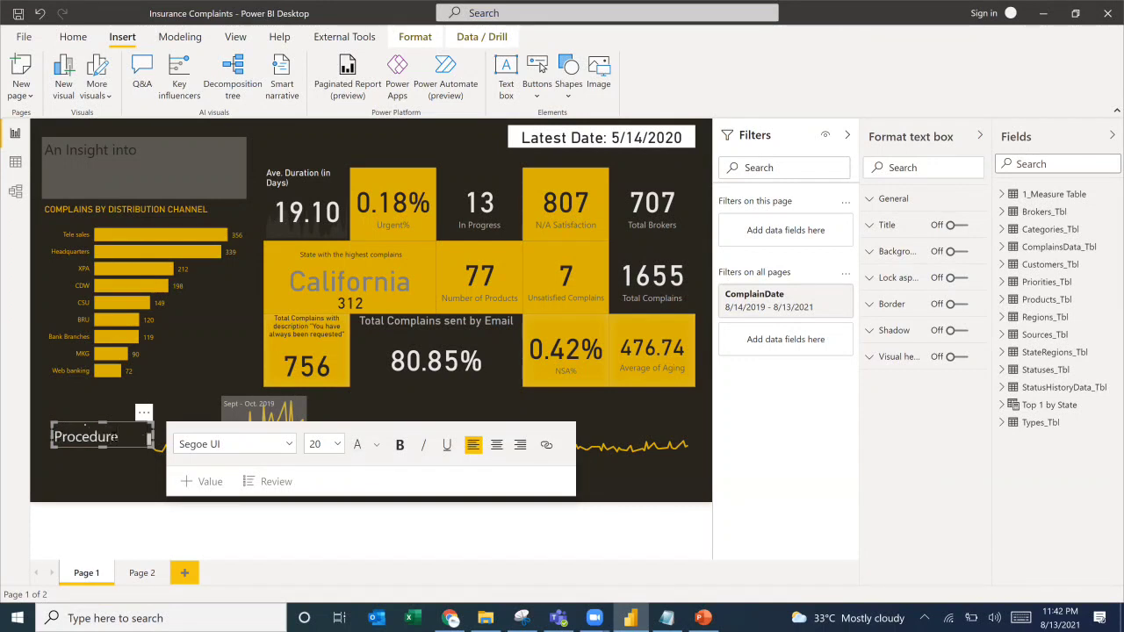
mouse_move(182, 437)
left_mouse_down()
mouse_move(221, 438)
mouse_move(199, 436)
left_mouse_up()
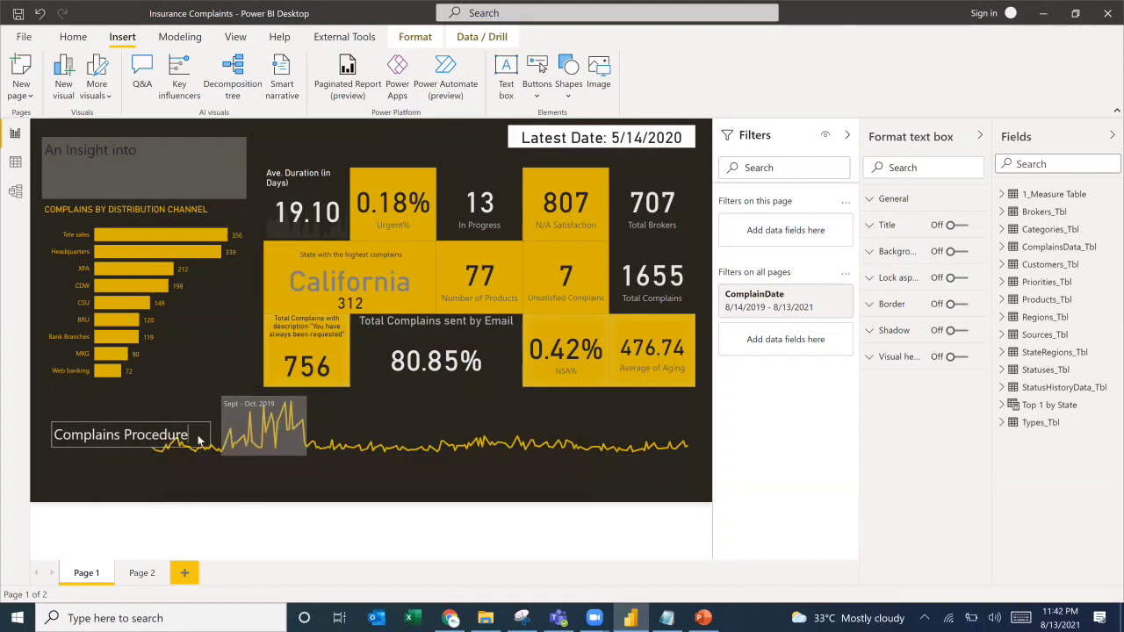
Make the "Complains Procedure" text bold, widen its box, and move it onto the grey banner below "An Insight into".
left_click(80, 446)
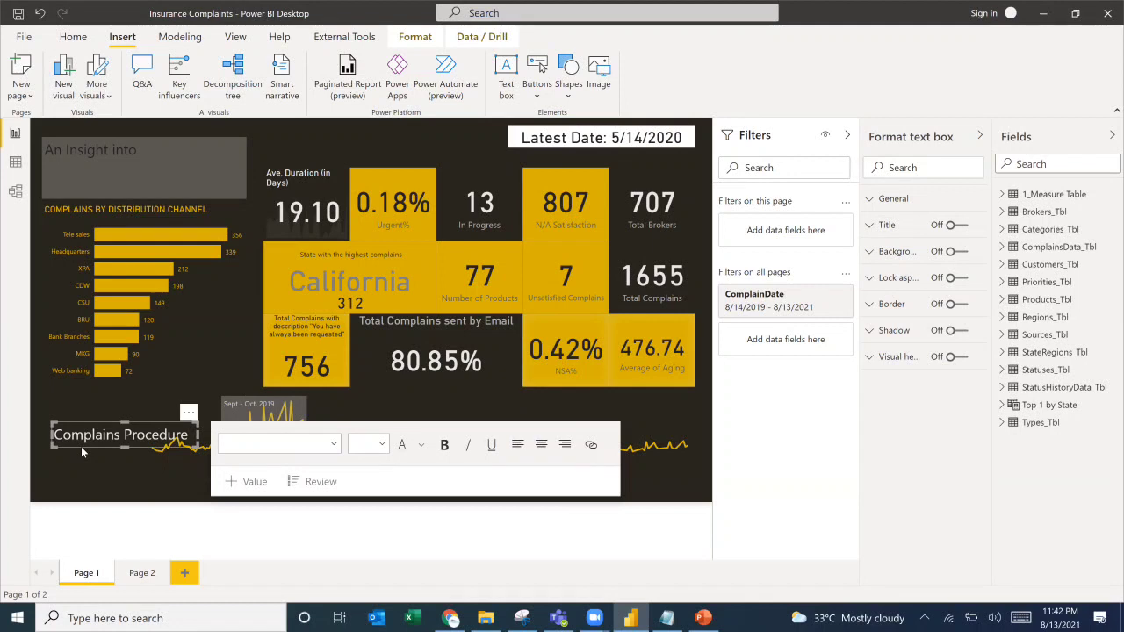
left_click(145, 437)
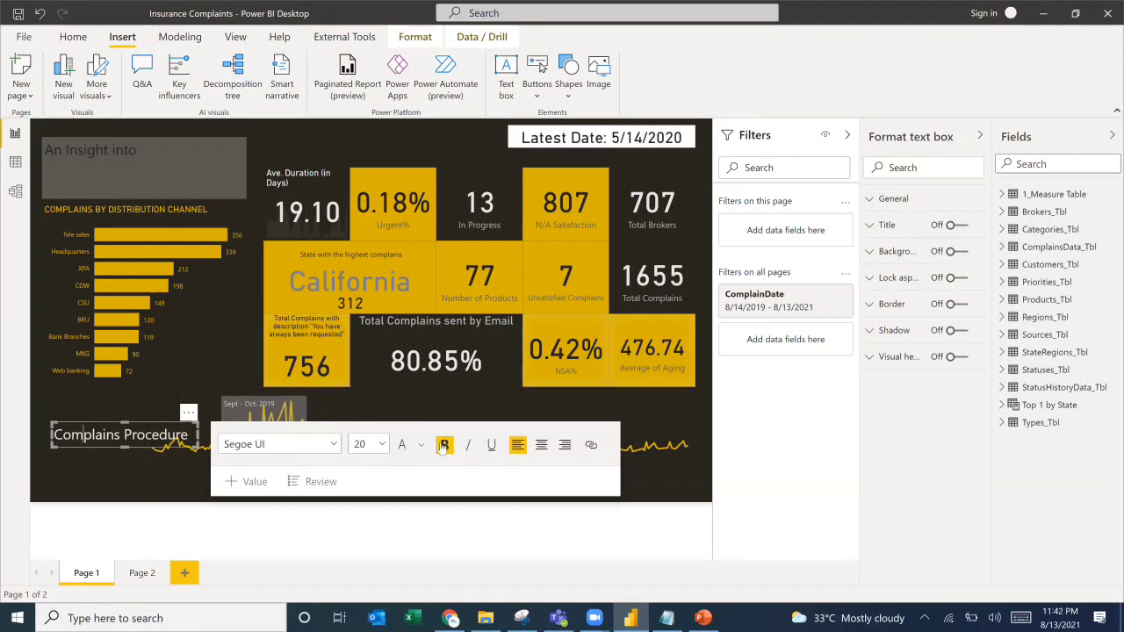
key("ctrl+a")
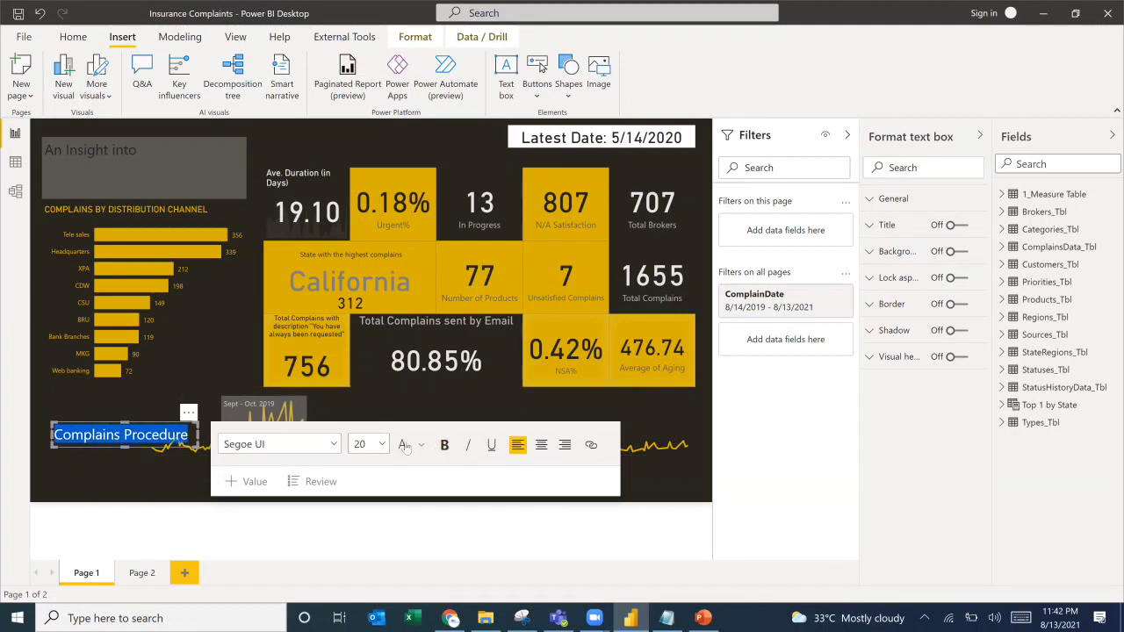
left_click(444, 445)
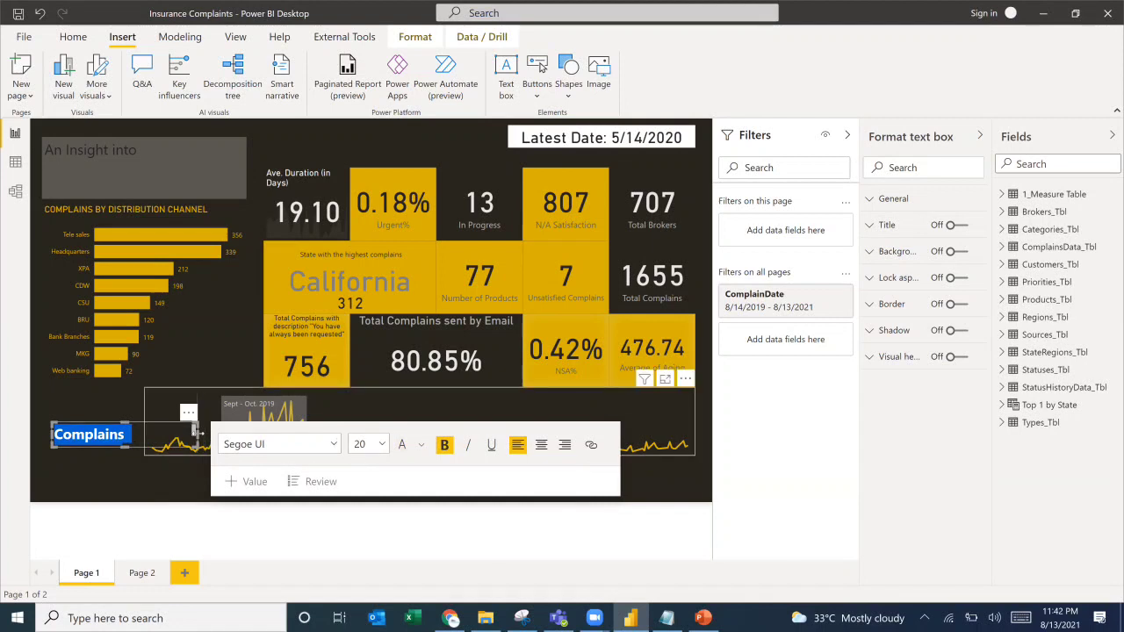
left_click_drag(207, 437, 255, 437)
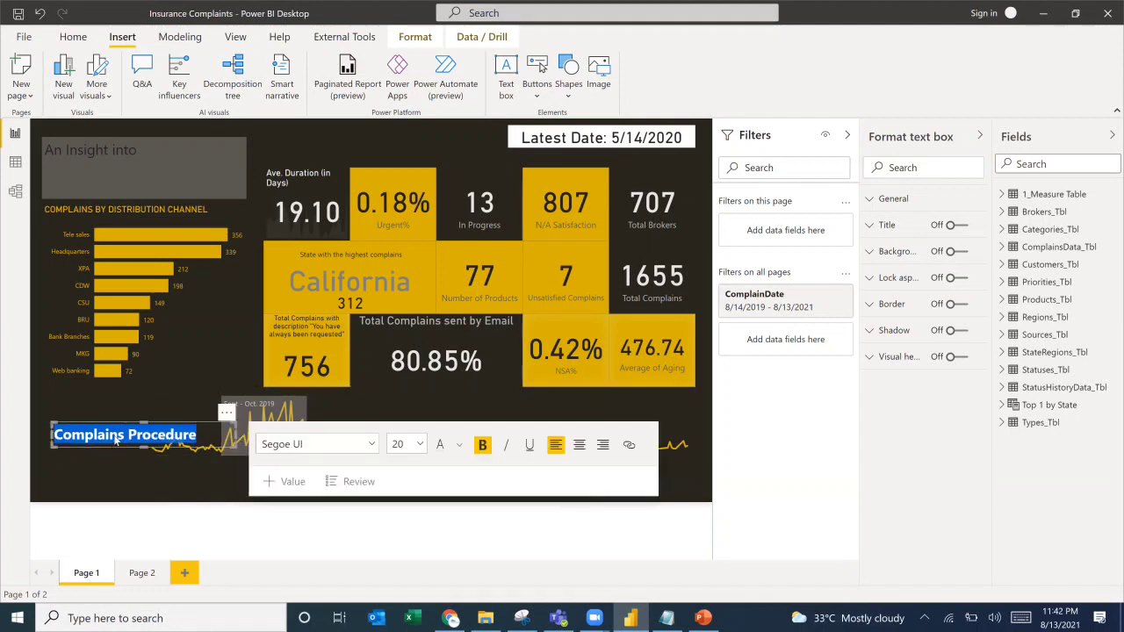
left_click_drag(115, 441, 115, 181)
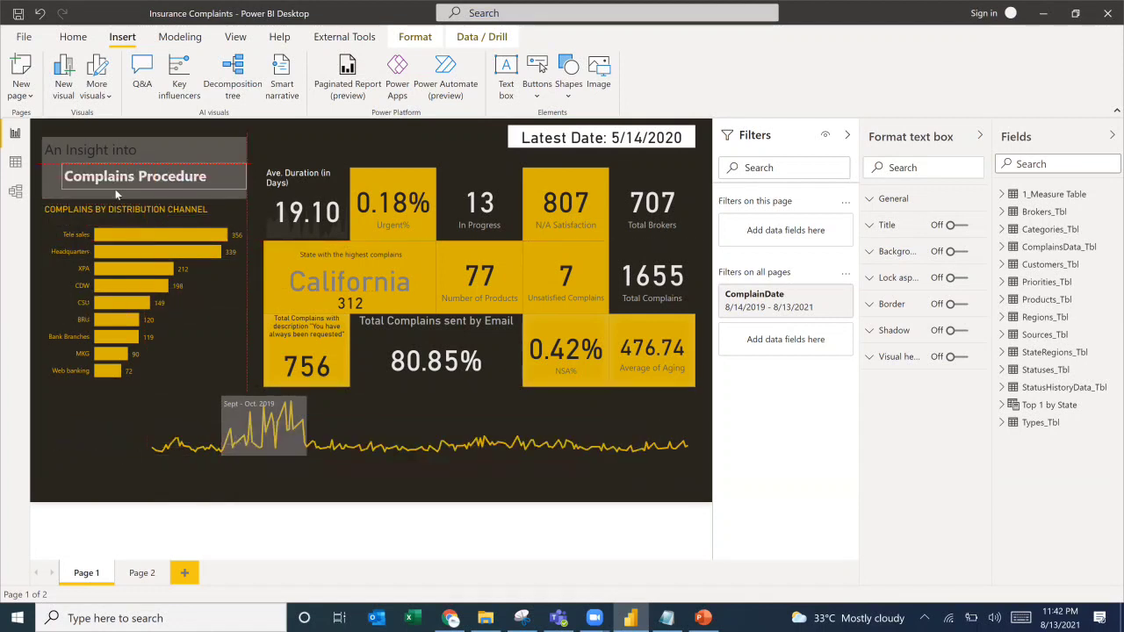
Set the "Complains Procedure" font size to 32 and enlarge and reposition its text box to show the heading on one line.
left_click(429, 185)
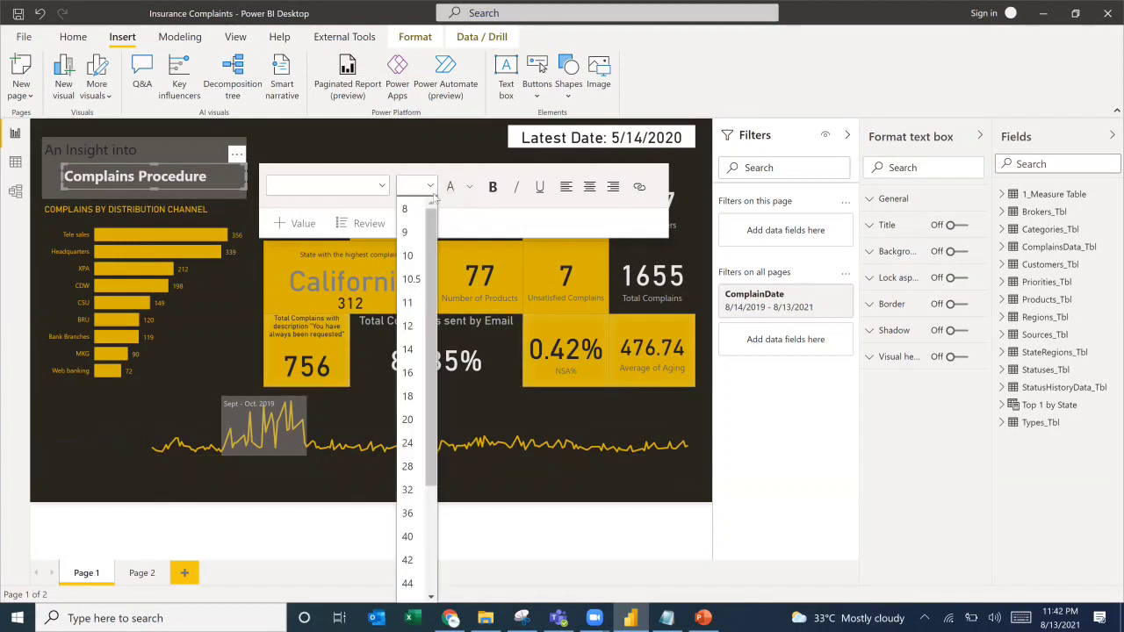
left_click(406, 491)
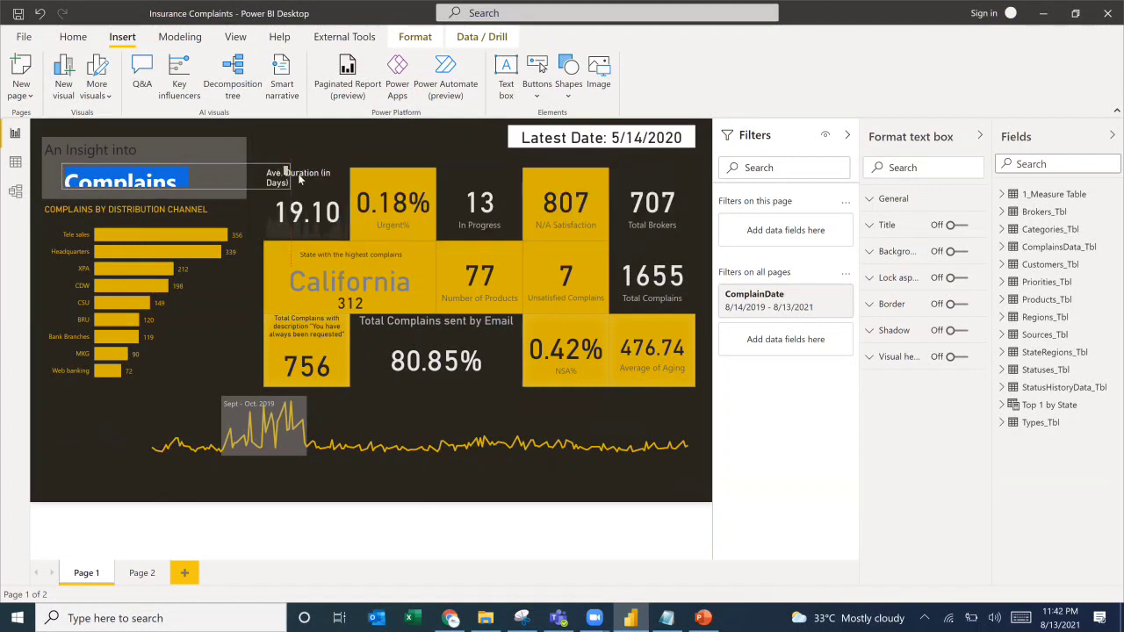
left_click_drag(298, 173, 318, 173)
left_click_drag(190, 189, 190, 198)
left_click_drag(317, 179, 233, 194)
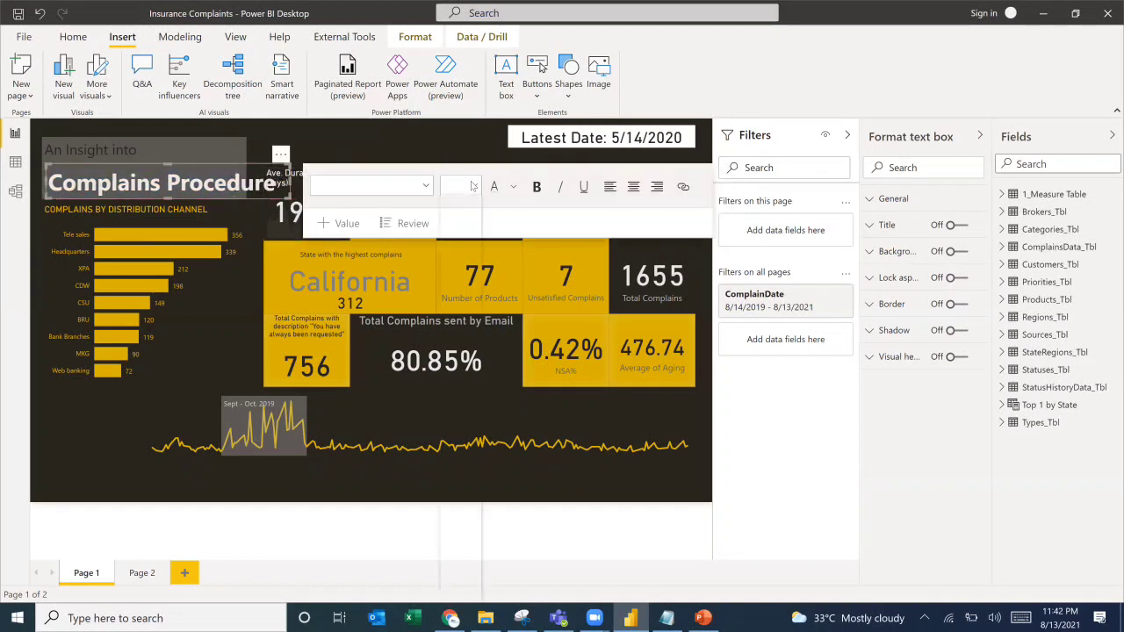
Set the "Complains Procedure" font size to 28, then narrow its text box and align it with the grey banner.
left_click(465, 185)
left_click(449, 463)
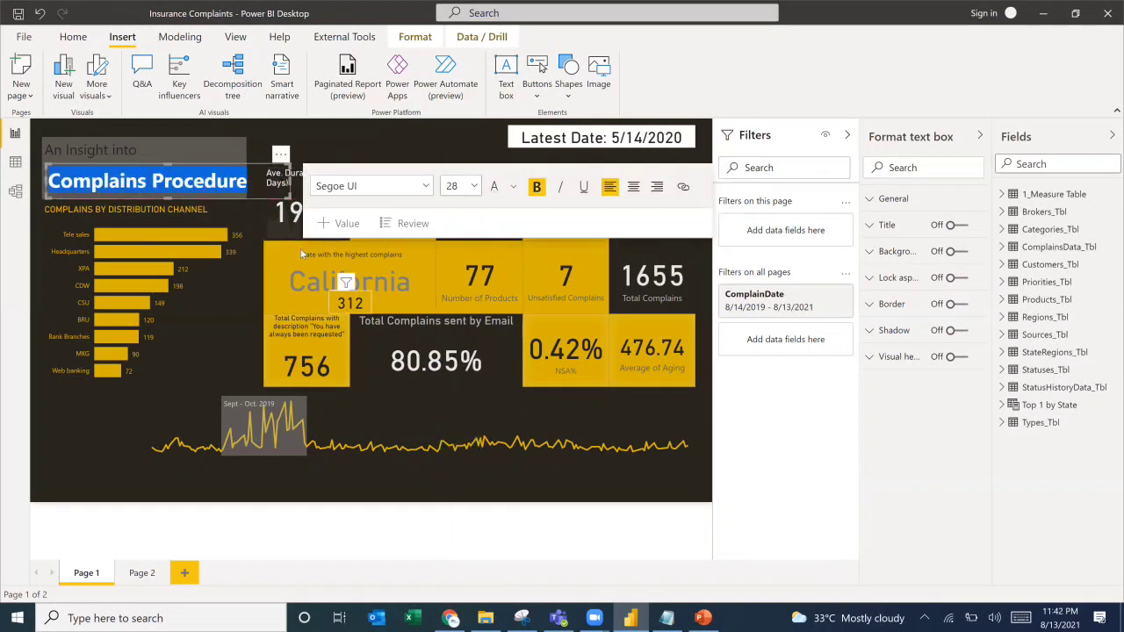
left_click_drag(271, 182, 246, 193)
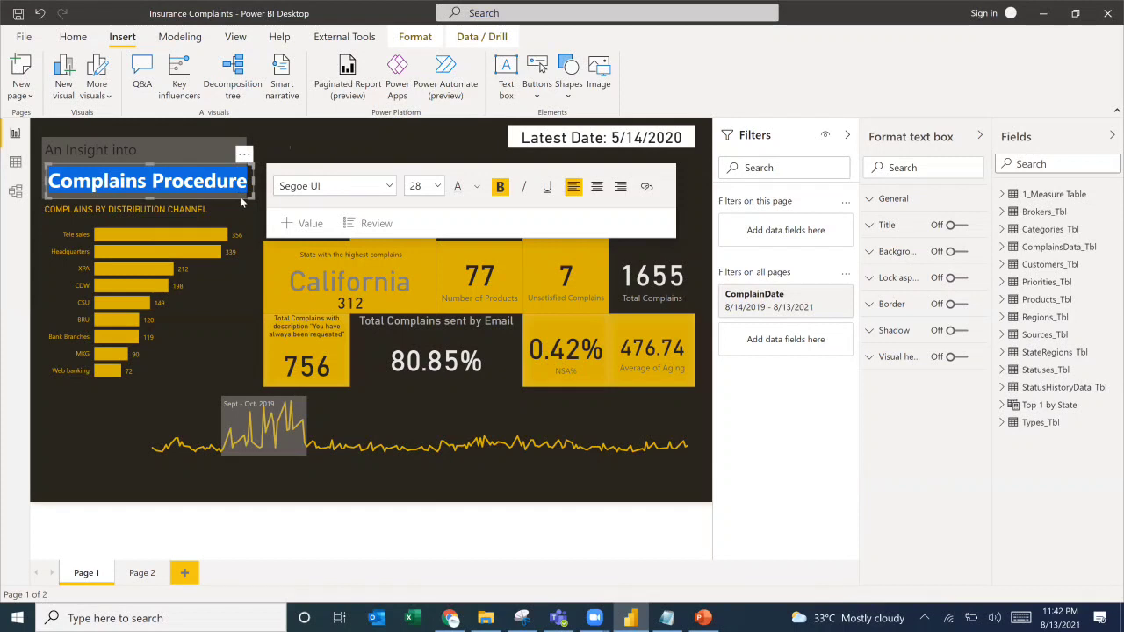
left_click(239, 198)
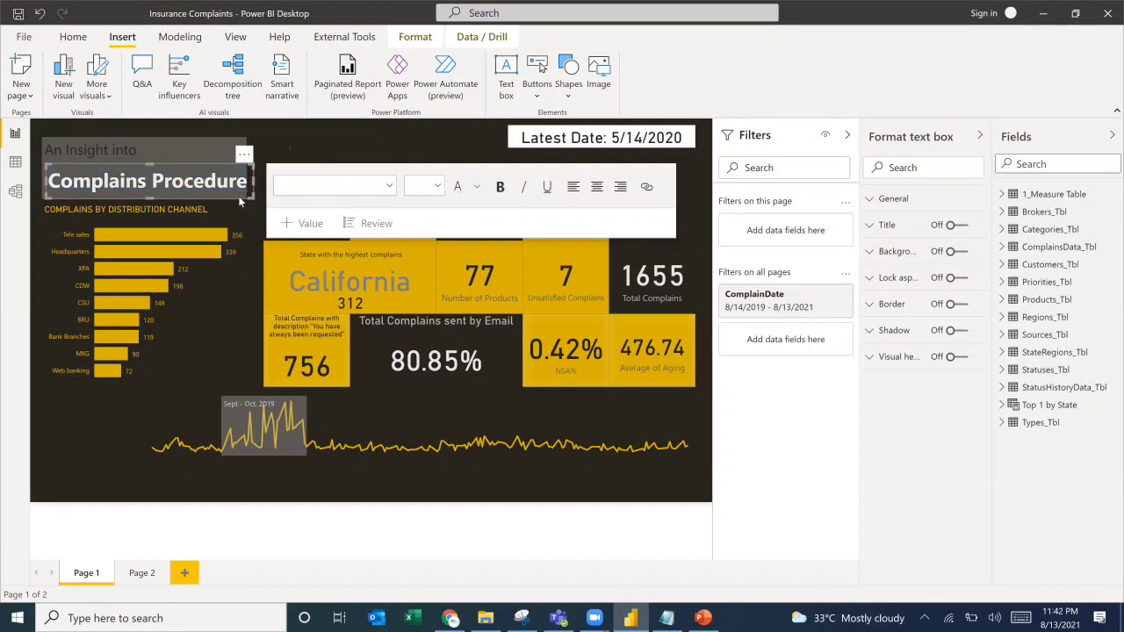
left_click_drag(235, 195, 234, 200)
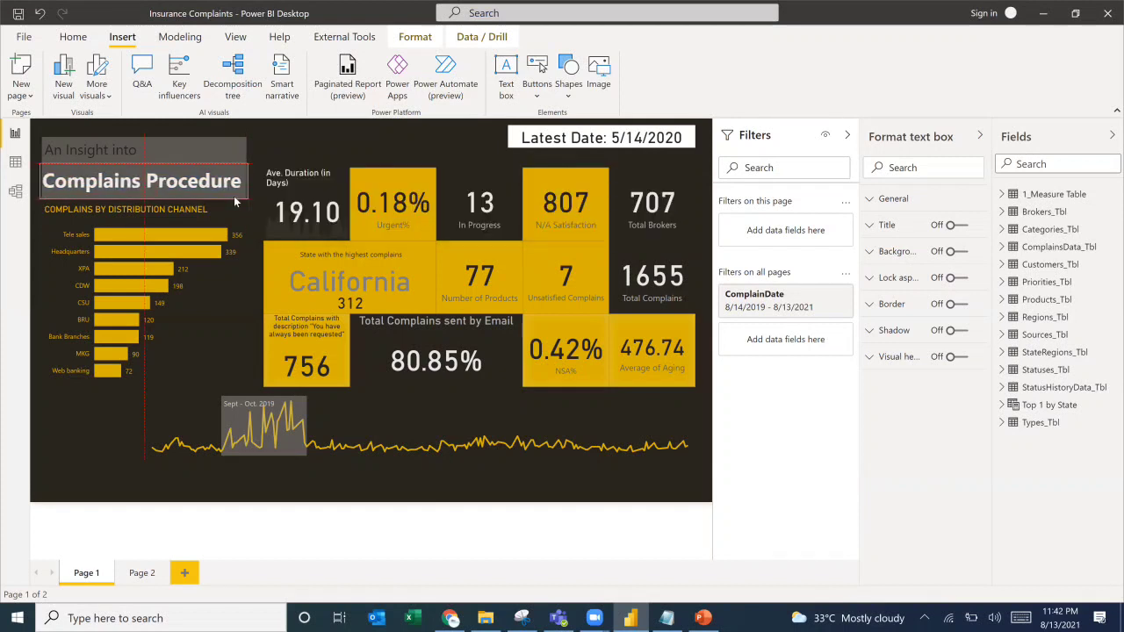
left_click(234, 508)
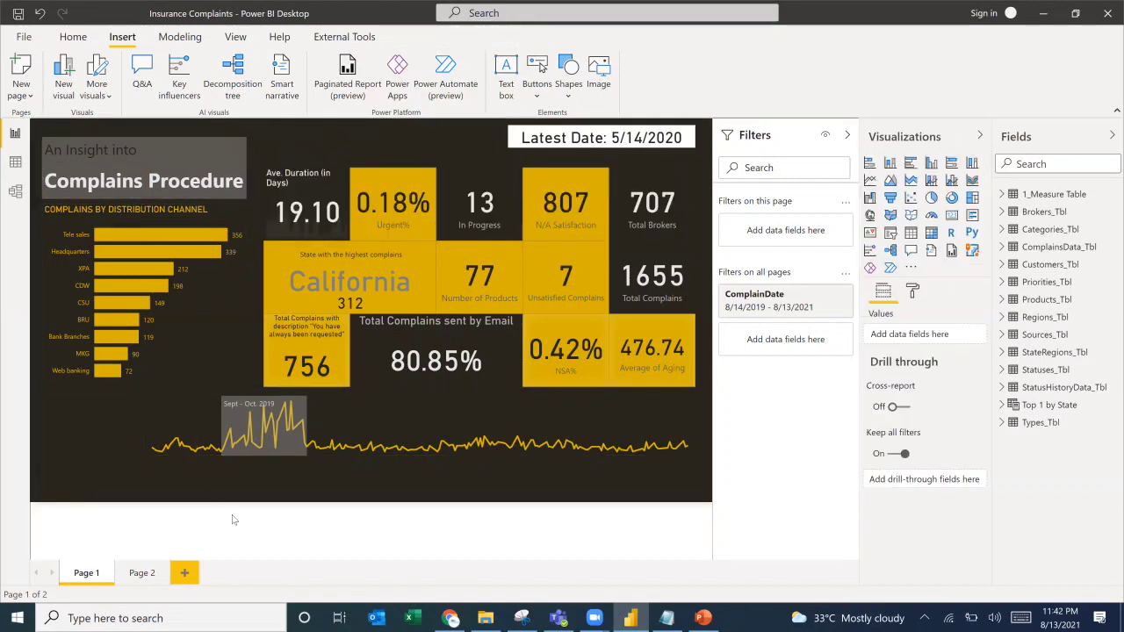
Place a copy of the grey title banner along the page's lower edge and widen it to span the report content.
key("alt+Tab")
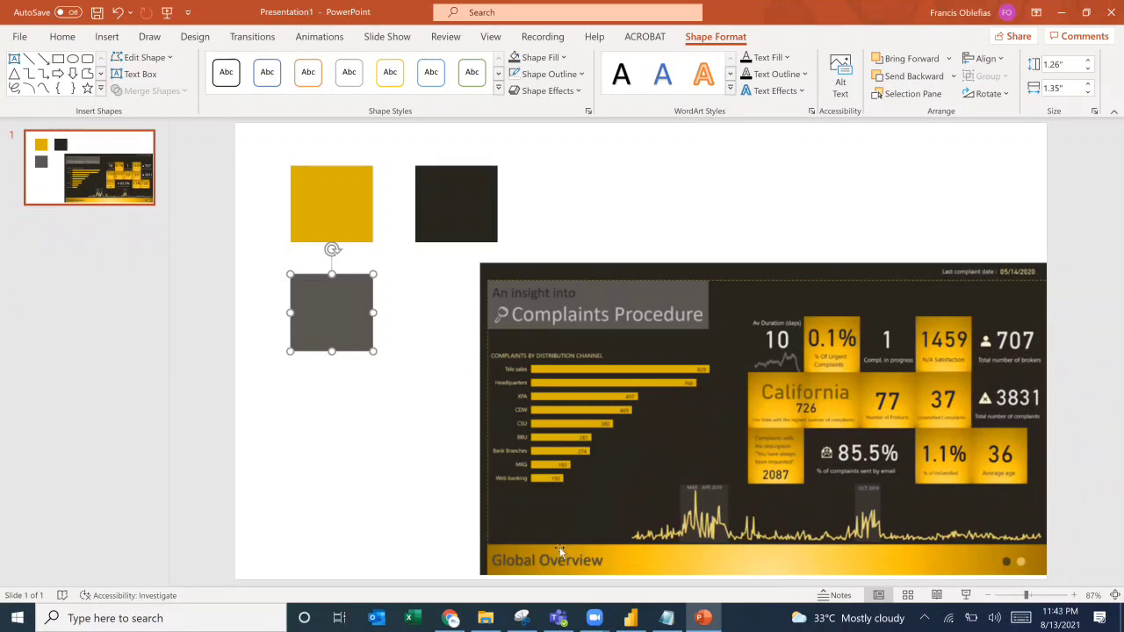
key("alt+Tab")
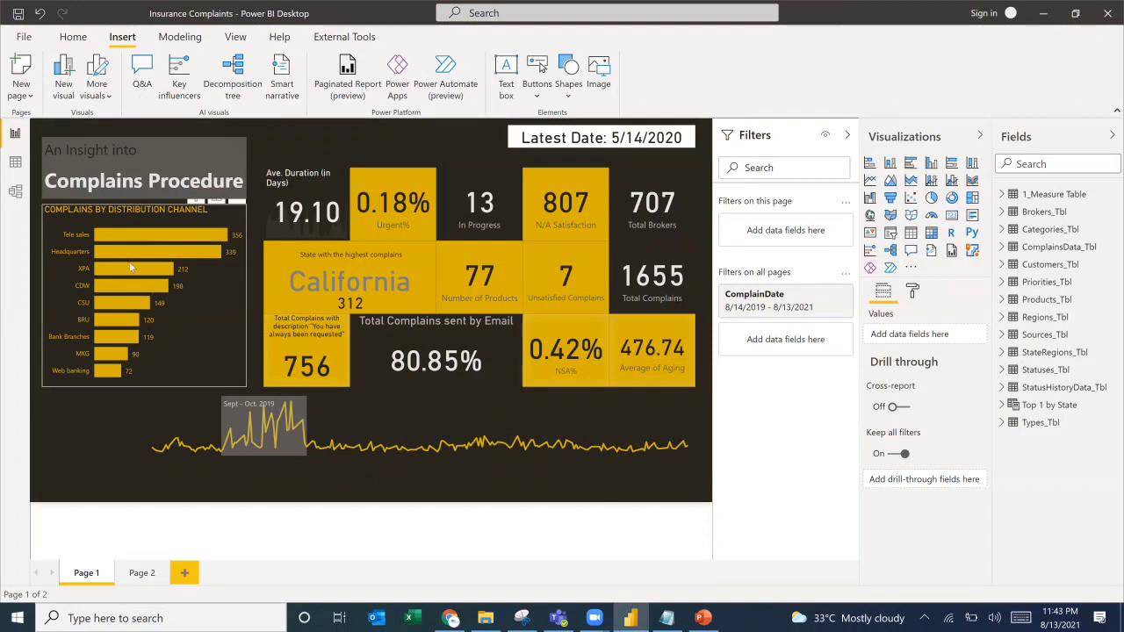
left_click(227, 148)
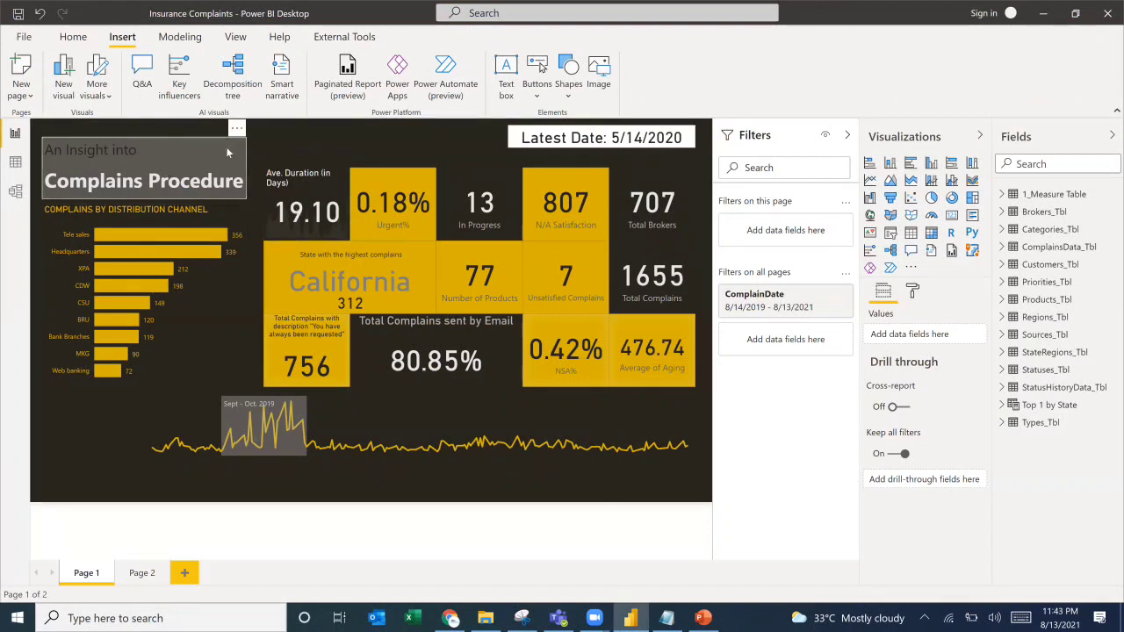
left_click_drag(236, 194, 140, 463)
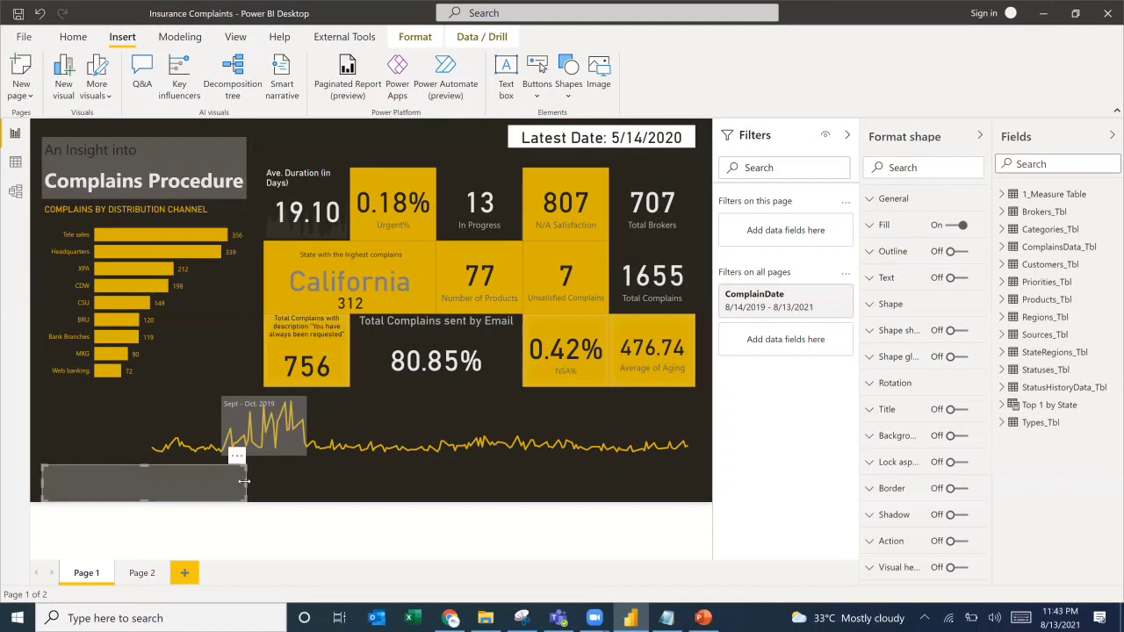
left_click_drag(246, 478, 694, 495)
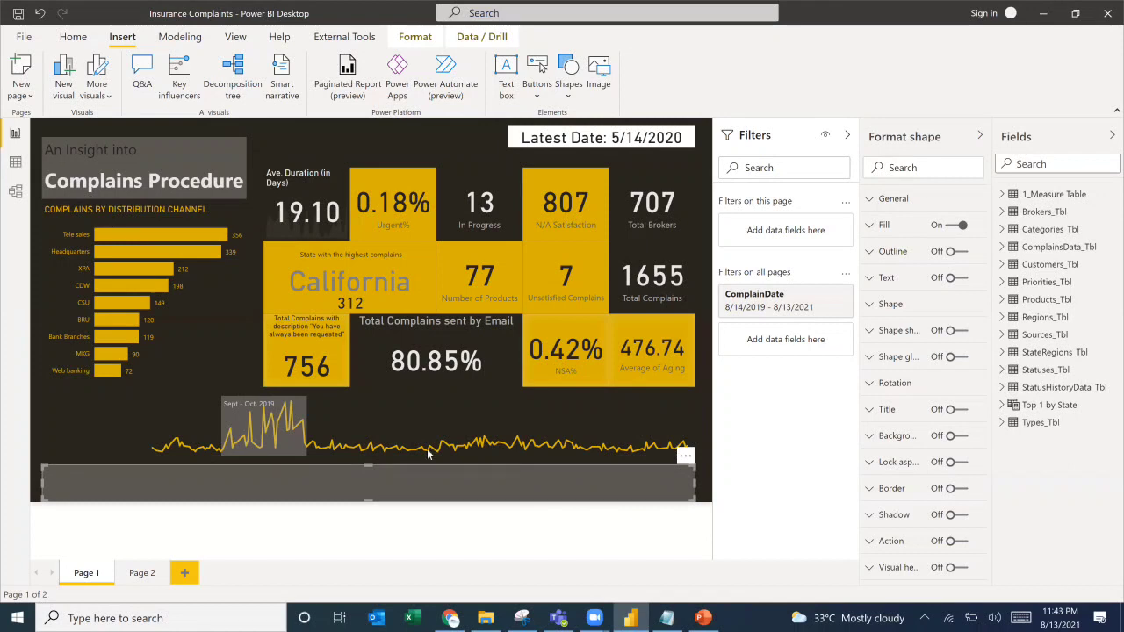
Fill the wide bar along the page's lower edge with the report's gold color.
left_click(871, 225)
left_click(892, 270)
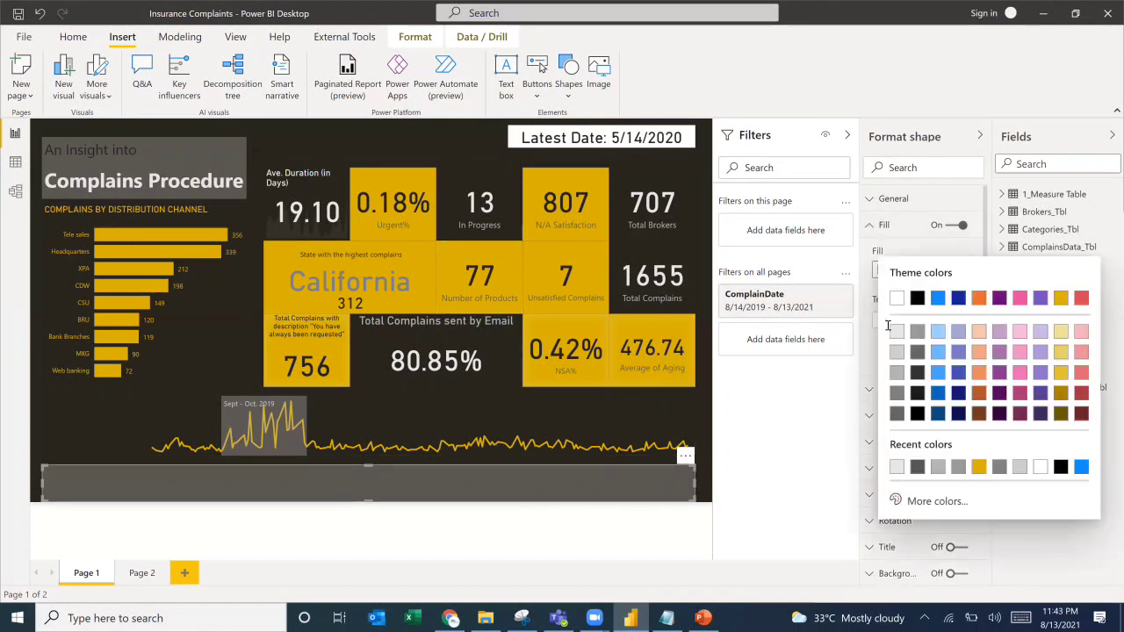
left_click(977, 469)
key("alt+Tab")
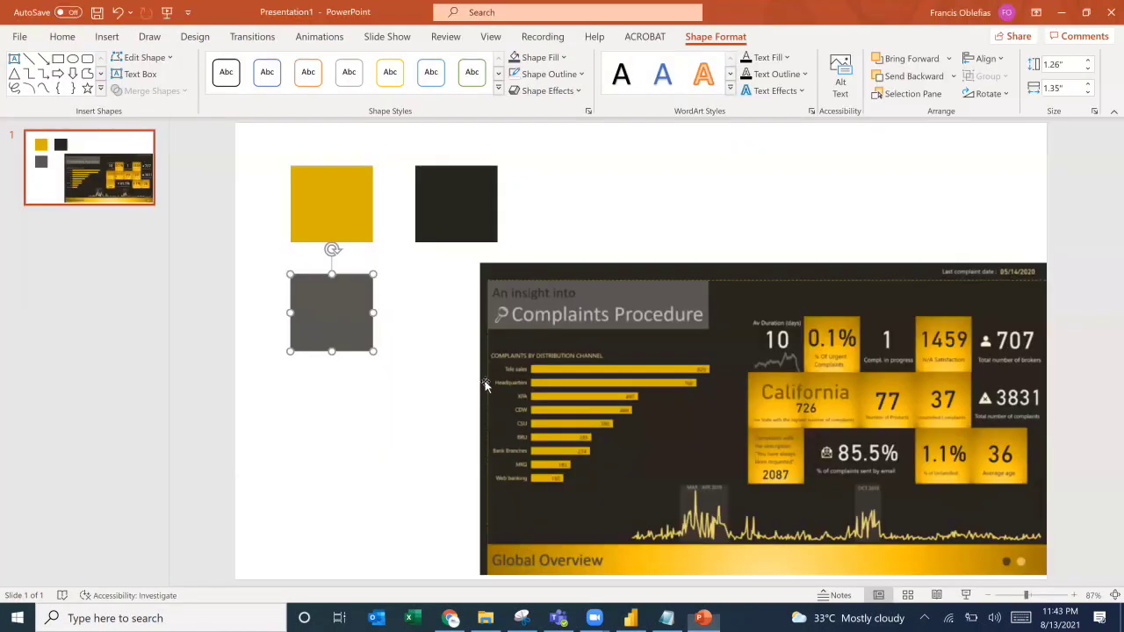
key("alt+Tab")
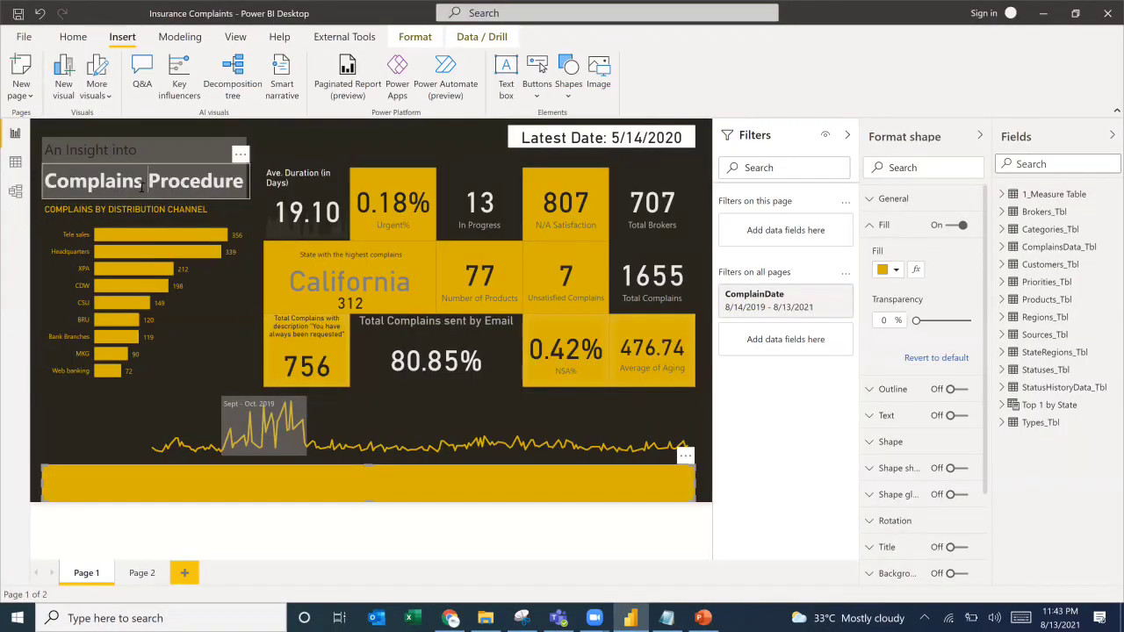
Place a copy of the "Complains Procedure" text box on the gold bar and replace its text with "Global Overview".
left_click(168, 199)
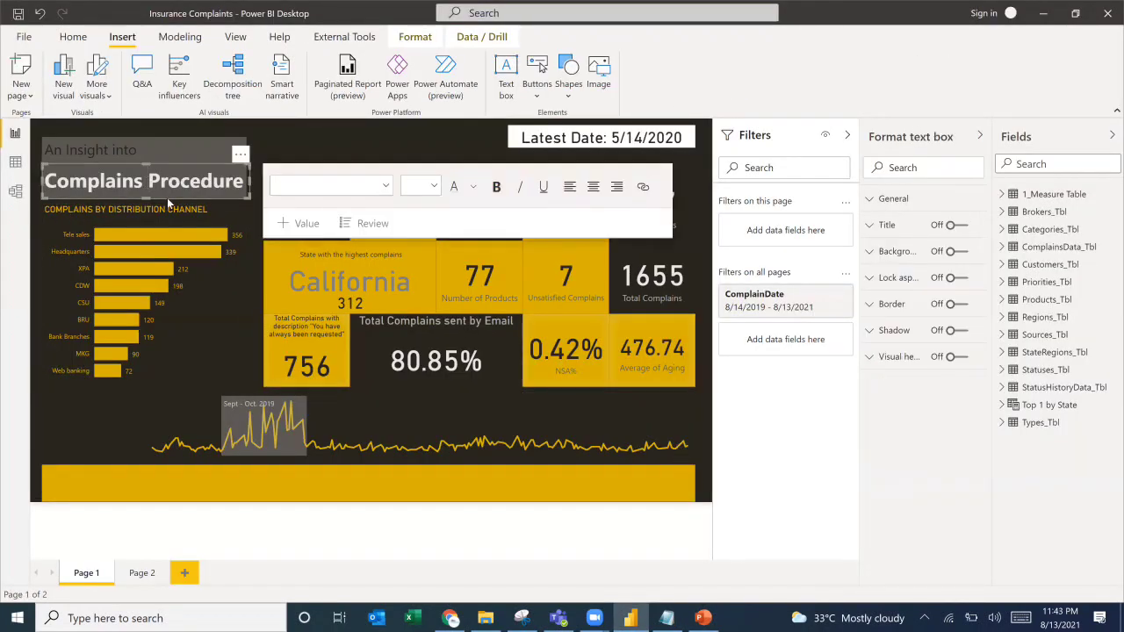
left_click_drag(167, 197, 199, 207)
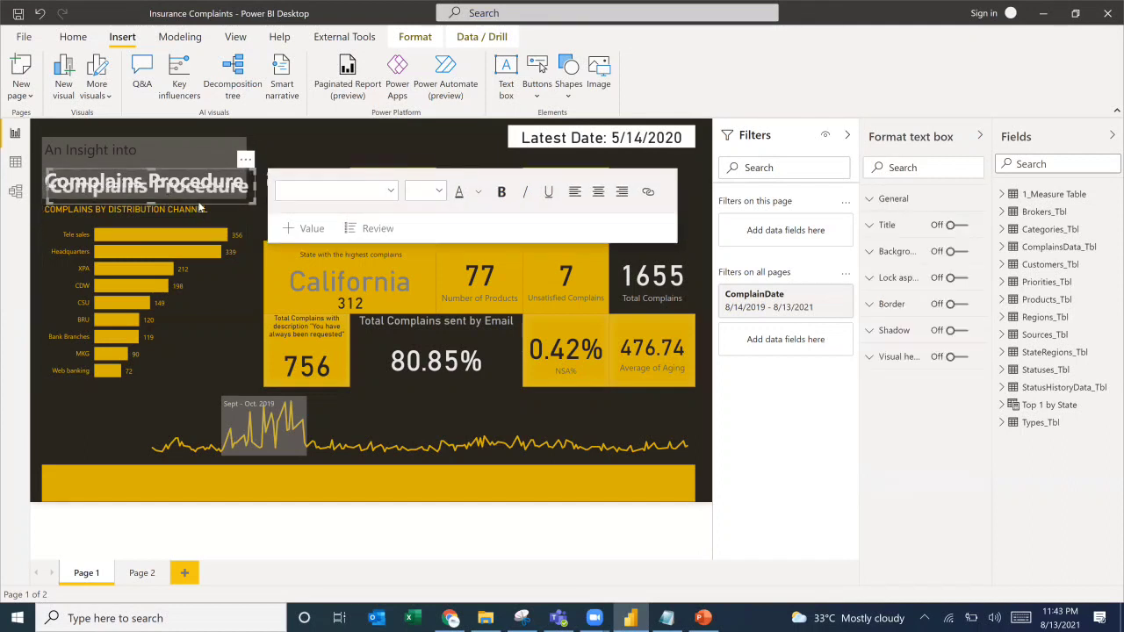
left_click_drag(202, 254, 198, 481)
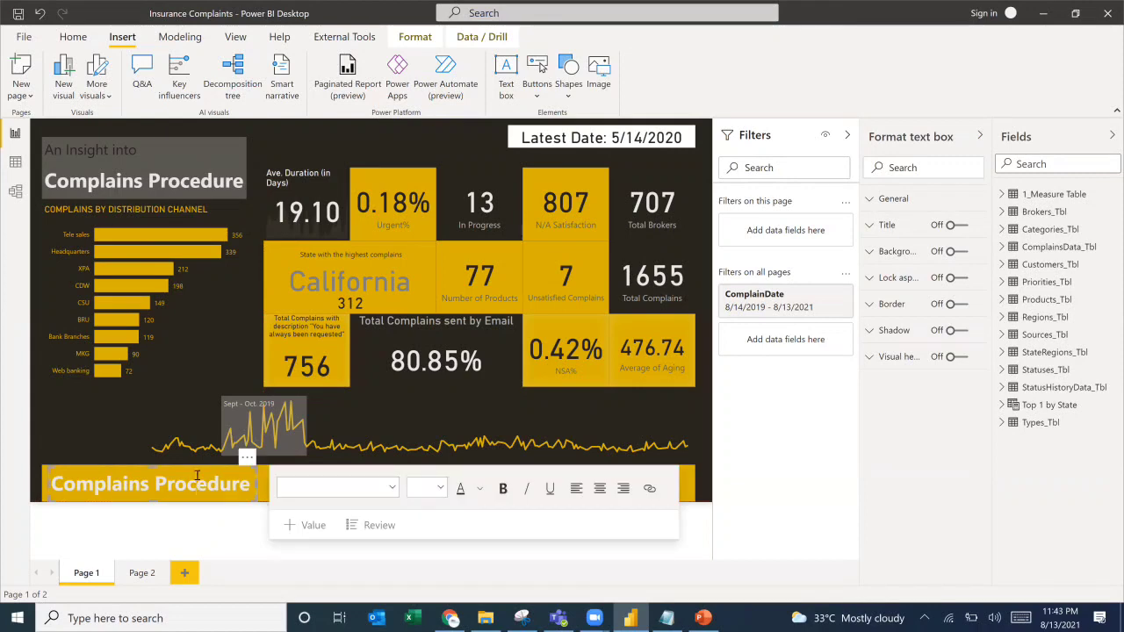
key("ctrl+a")
type("Glob")
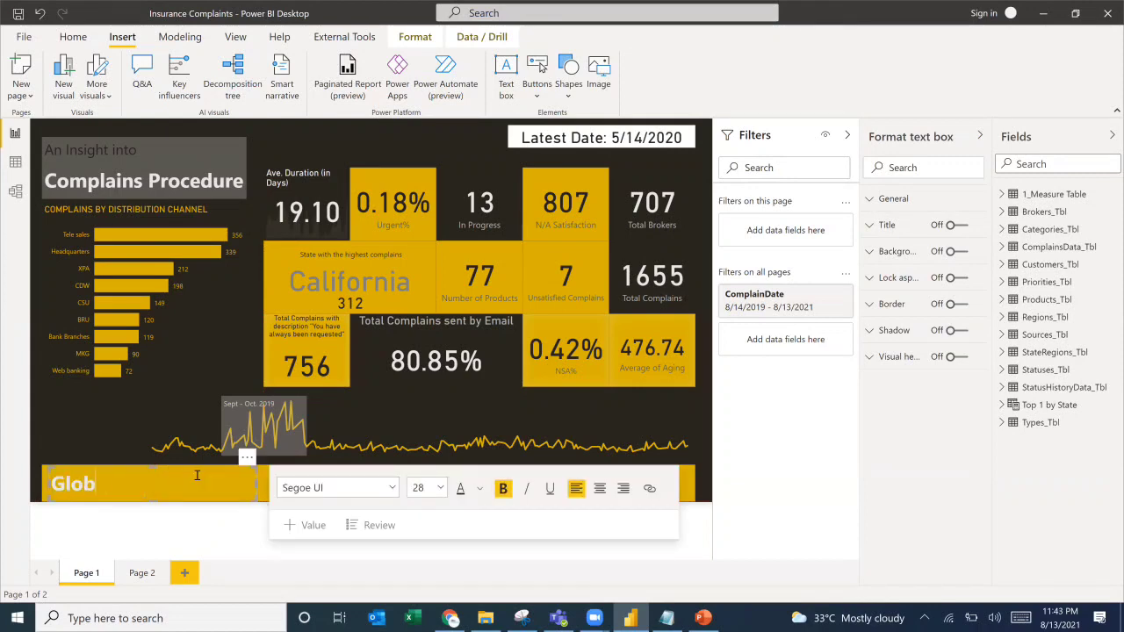
type("al Overview")
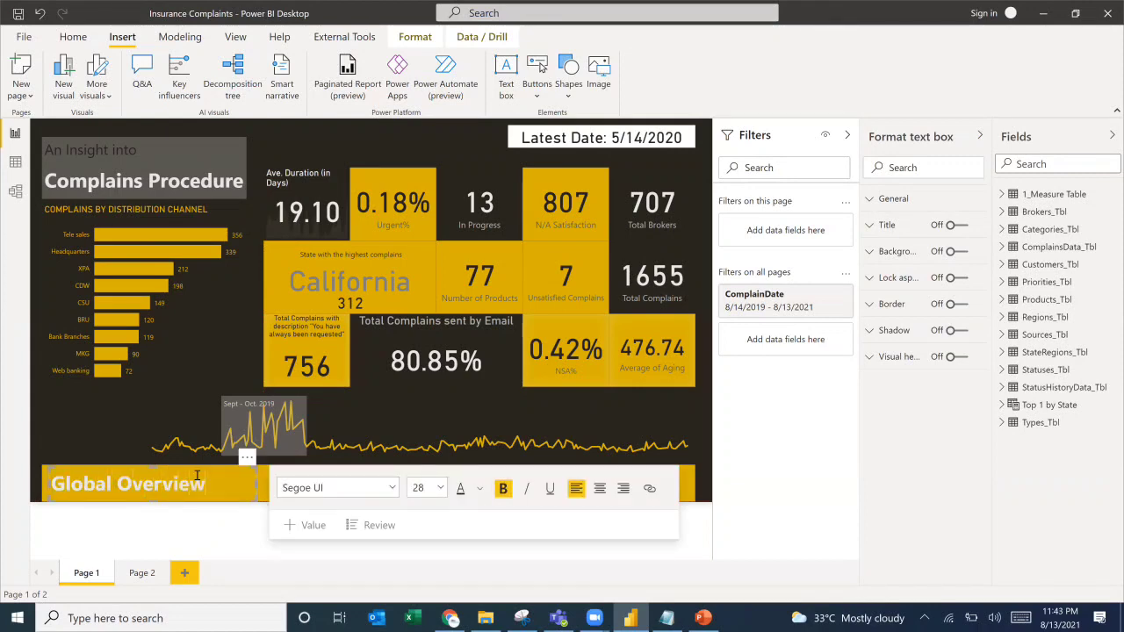
Change the font color of the "Global Overview" text to grey, matching the reference dashboard.
key("alt+Tab")
key("alt+Tab")
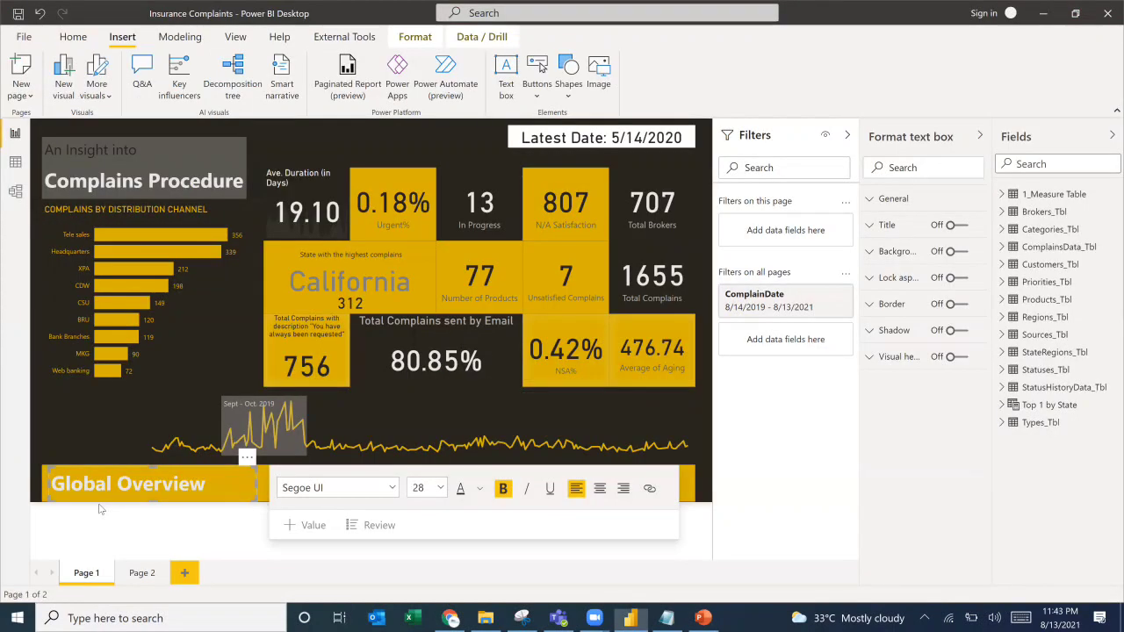
key("ctrl+a")
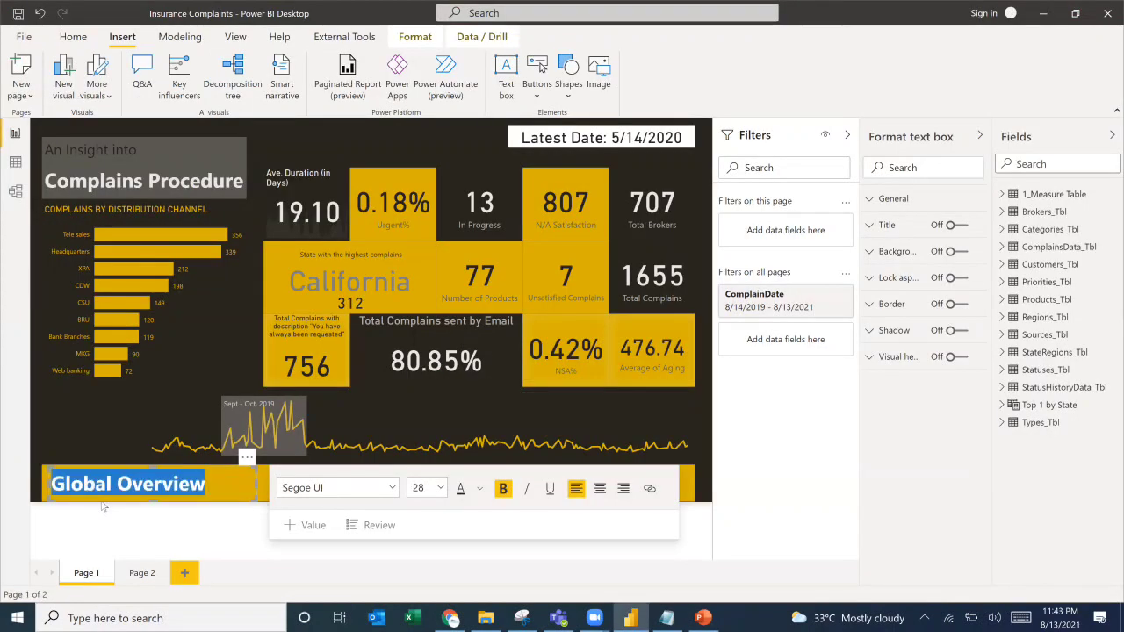
left_click(480, 488)
left_click(535, 425)
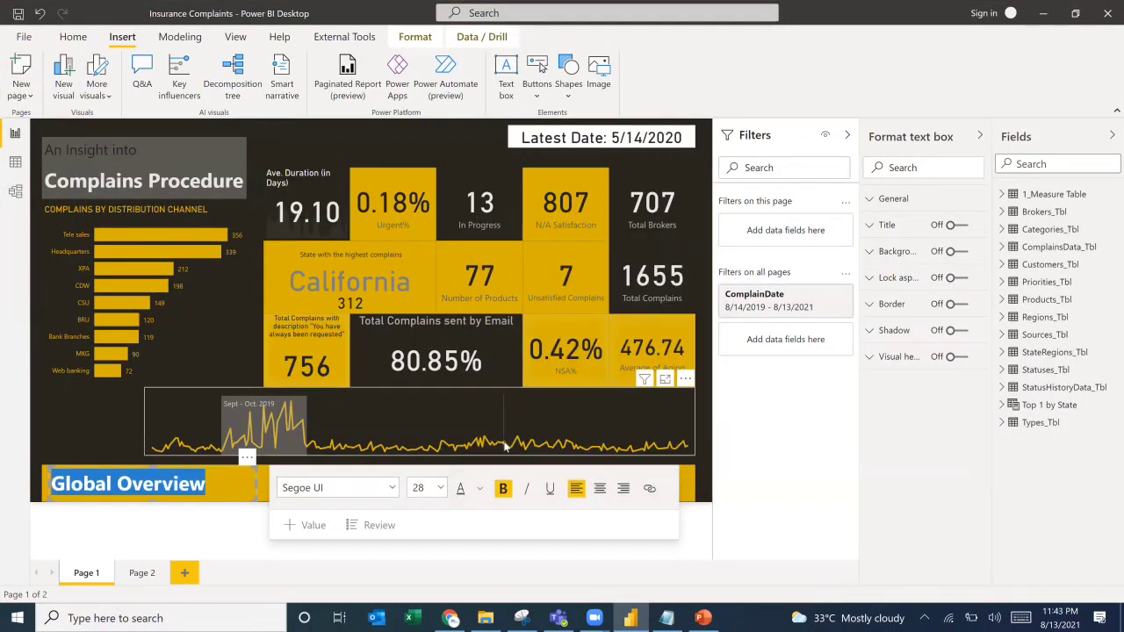
left_click(428, 135)
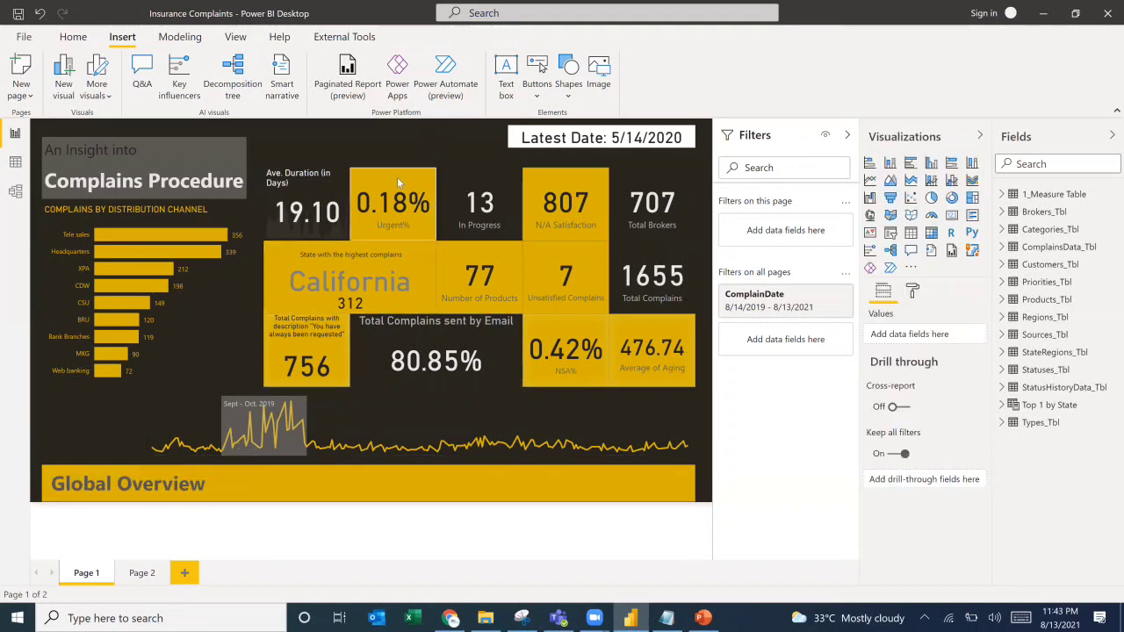
Insert a small oval about 43 wide and 34 high near the far end of the gold bar from "Global Overview".
key("alt+Tab")
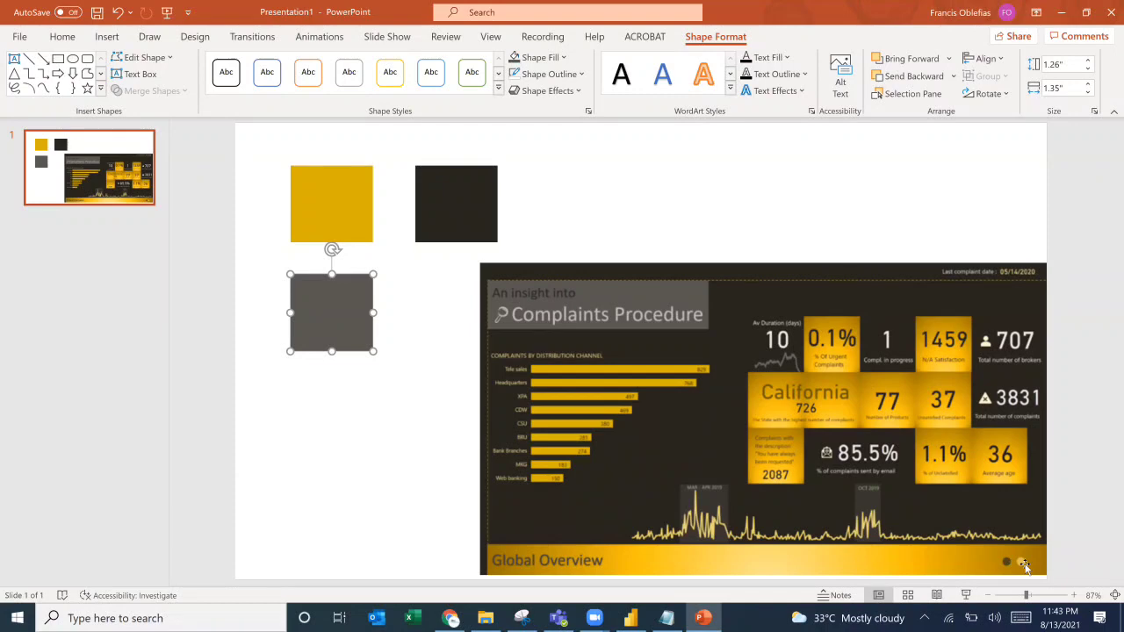
key("alt+Tab")
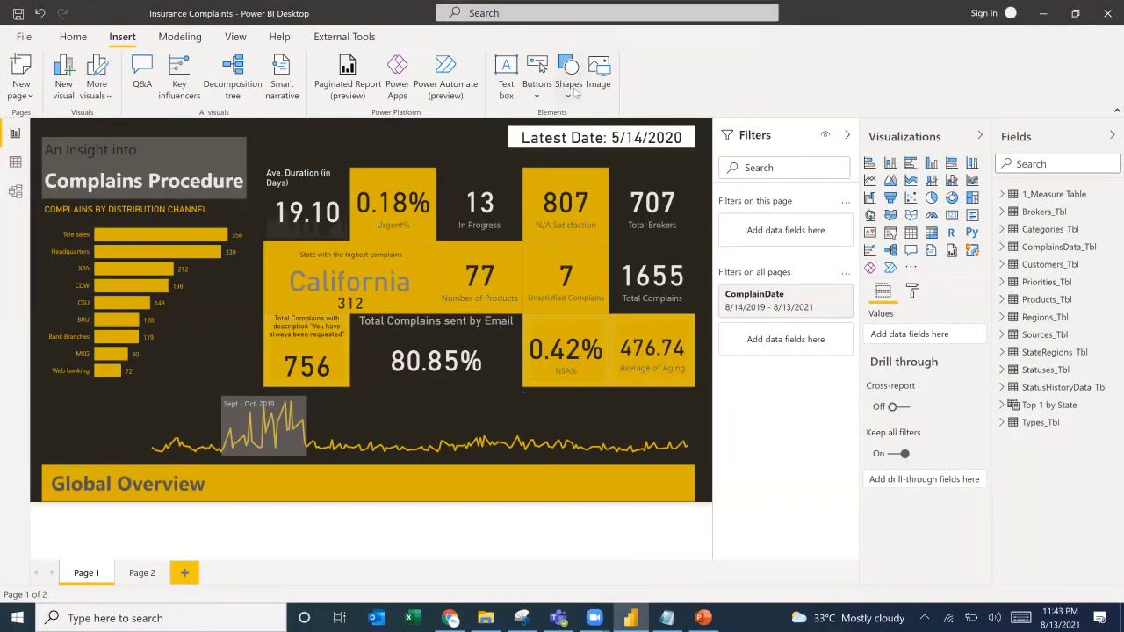
left_click(569, 88)
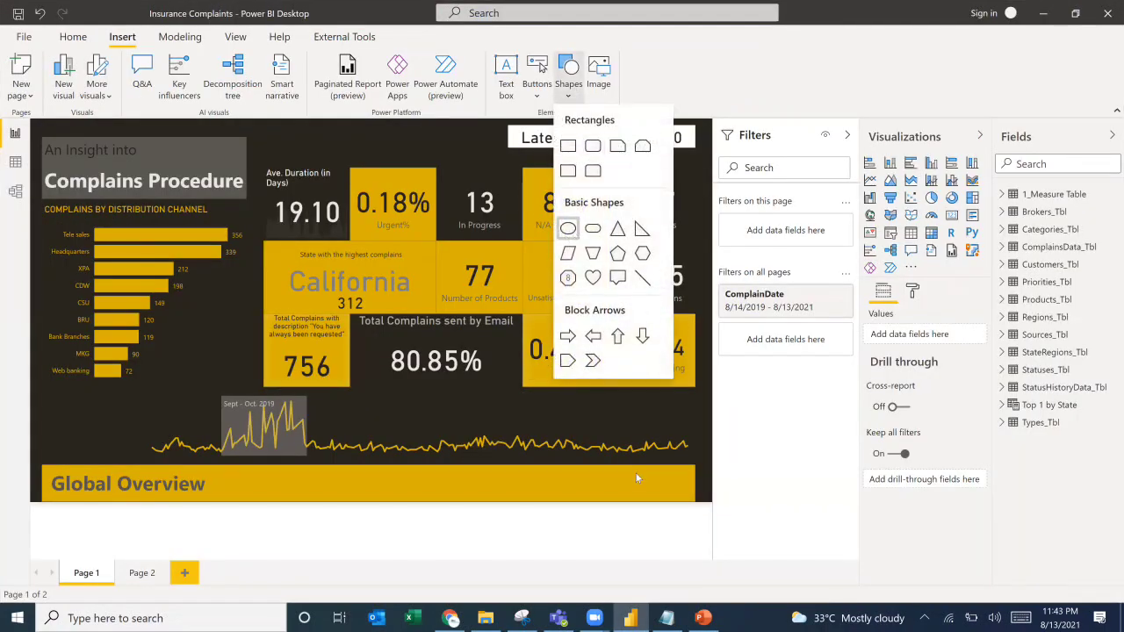
left_click_drag(179, 220, 621, 486)
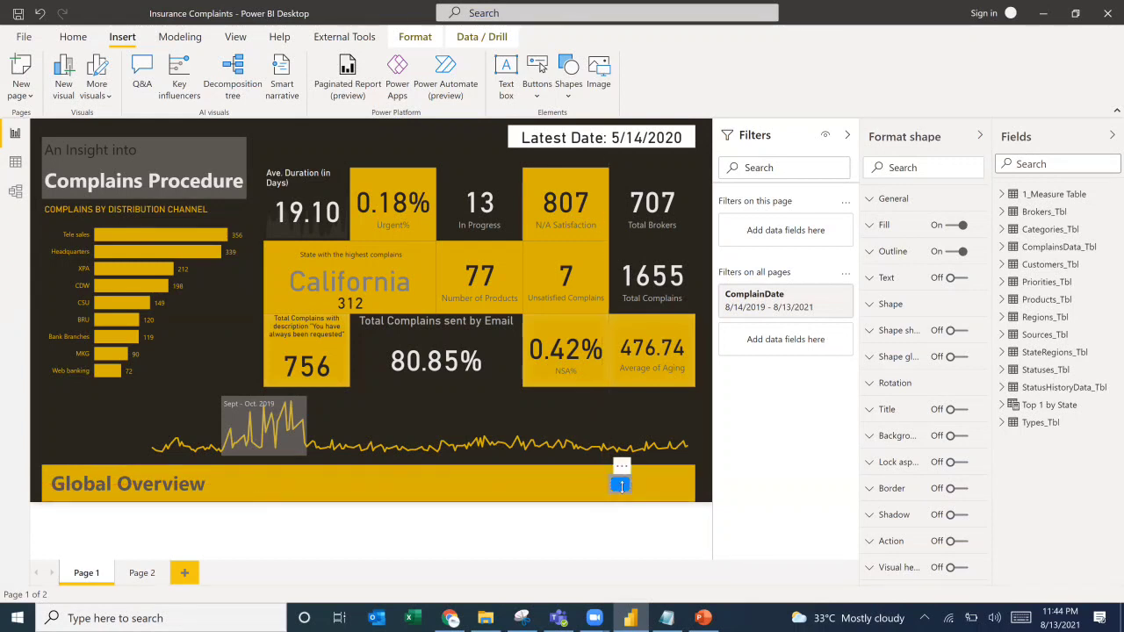
Turn off the oval's outline and fill it with the recently used dark grey.
left_click(952, 253)
left_click(870, 227)
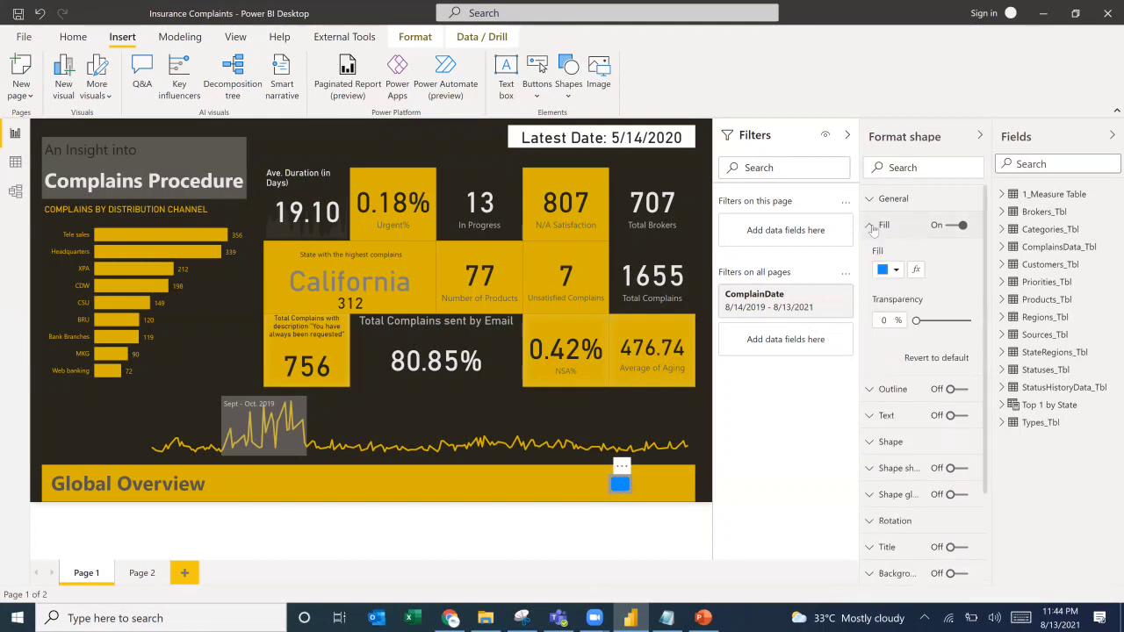
left_click(897, 271)
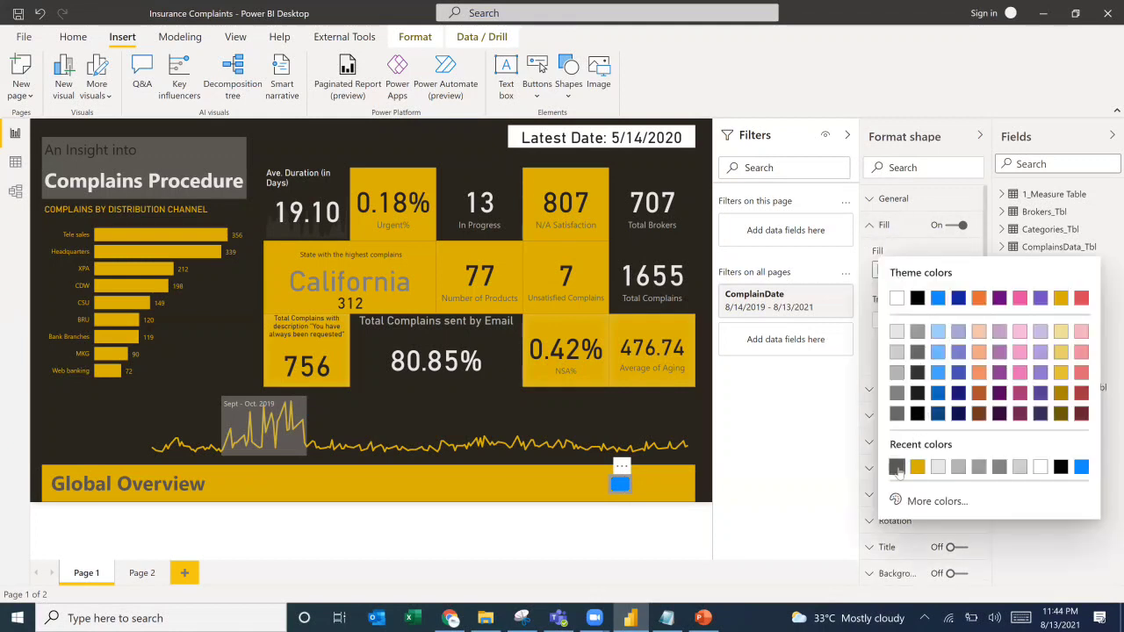
left_click(897, 468)
Set the dark grey oval's width to 34 to make it a circle.
left_click(888, 204)
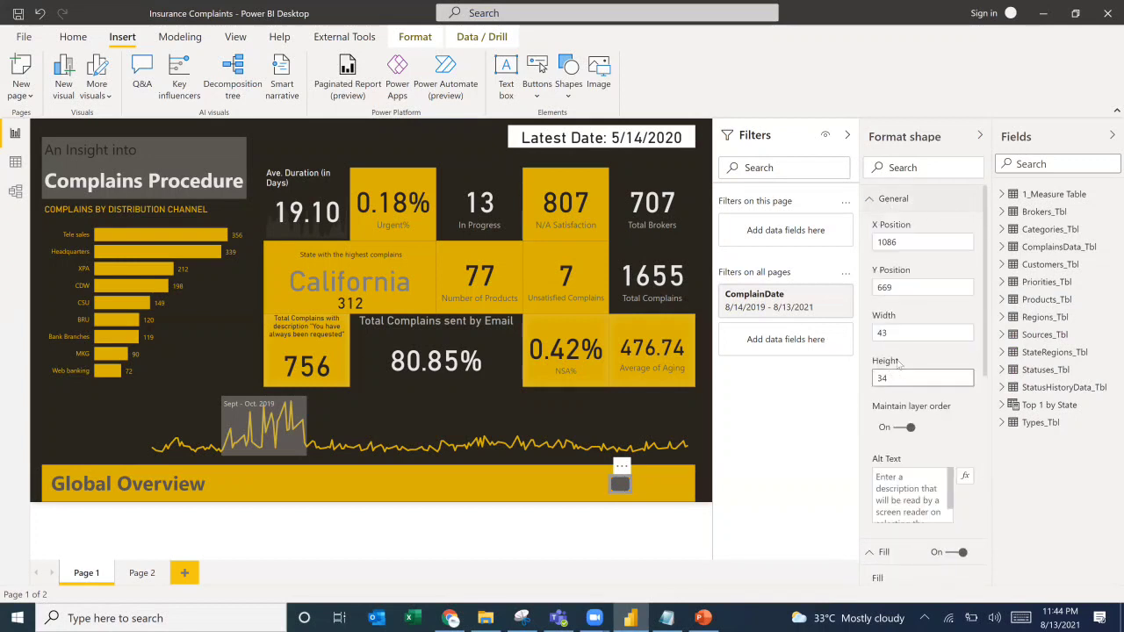
left_click(894, 338)
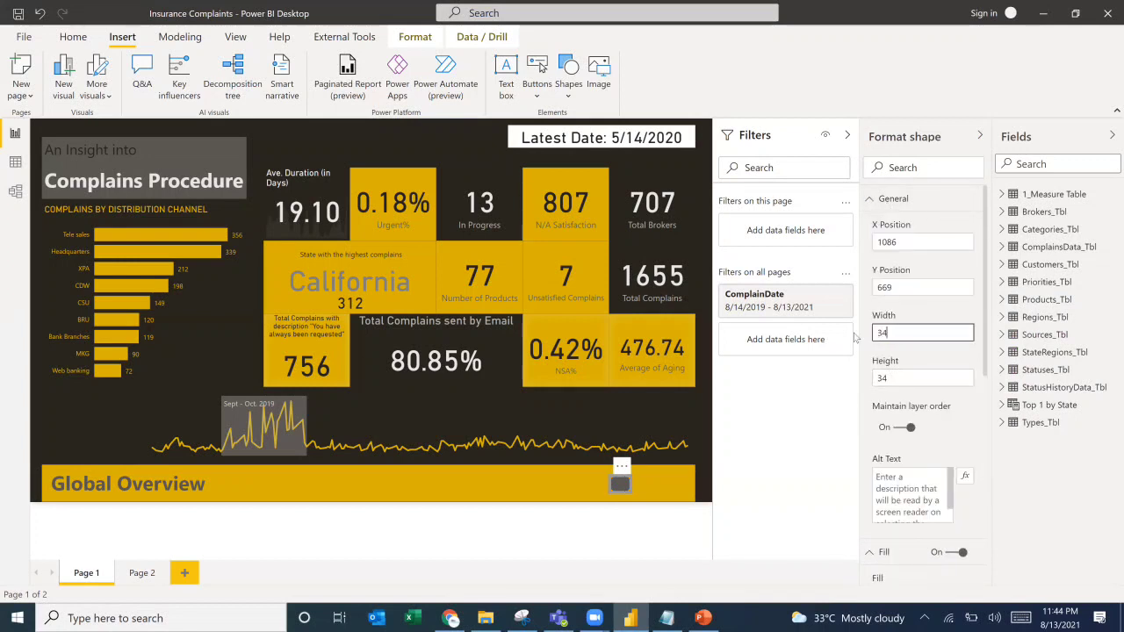
type("34")
left_click(654, 449)
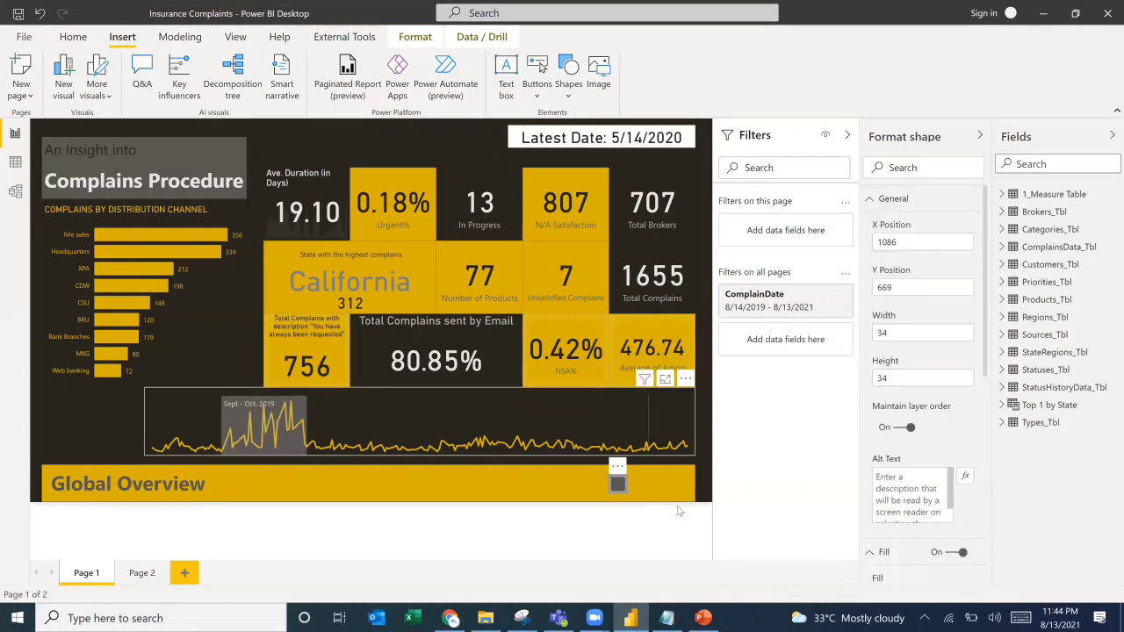
Duplicate the dark grey circle and place the copy just to its right on the gold bar.
left_click(616, 487)
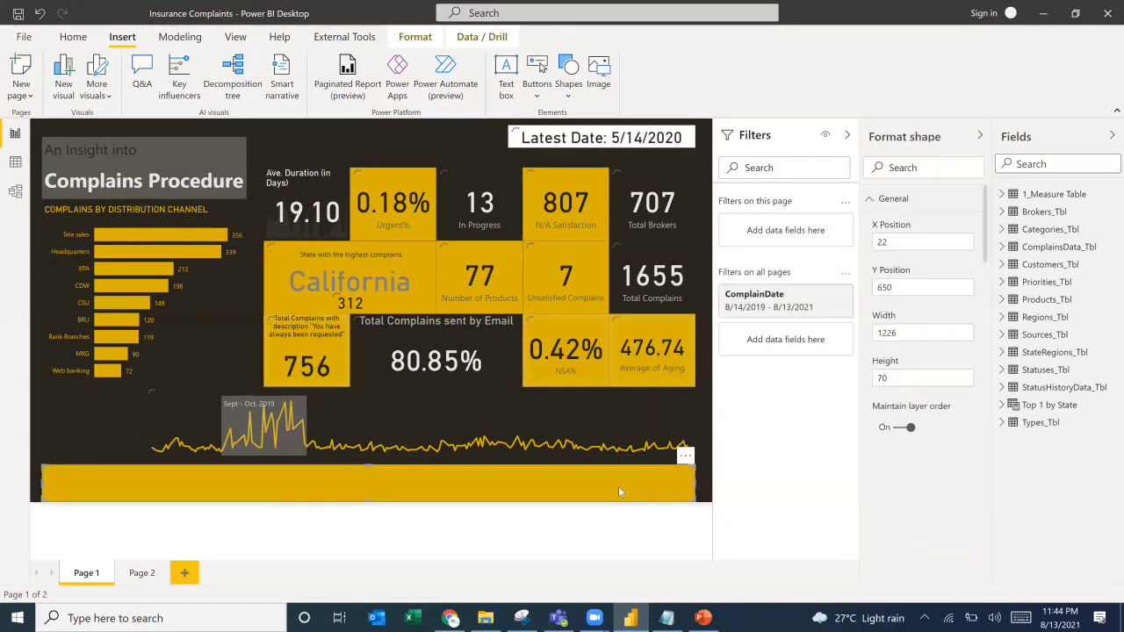
left_click(622, 500)
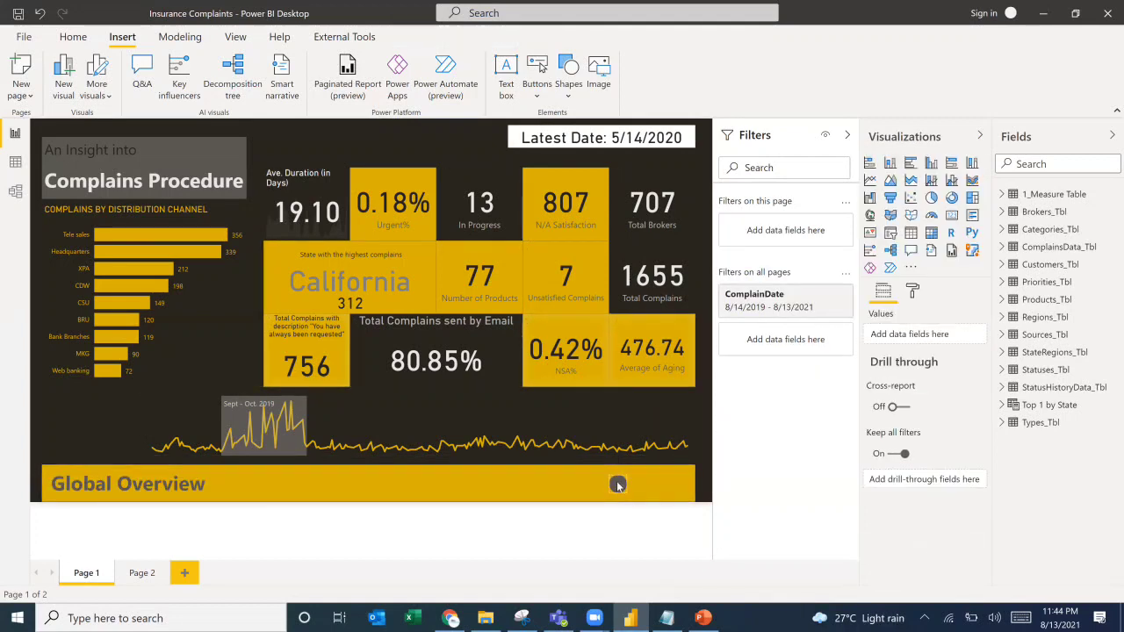
left_click(617, 485)
key("ctrl+v")
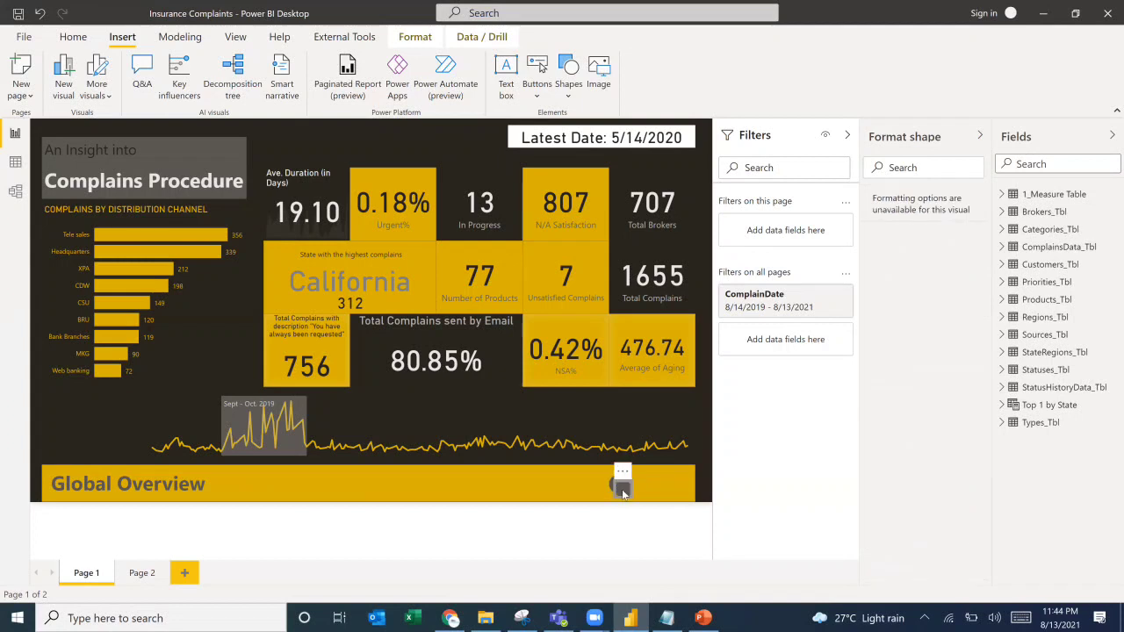
left_click_drag(619, 487, 642, 488)
Change the duplicated circle's fill to light grey.
left_click(879, 225)
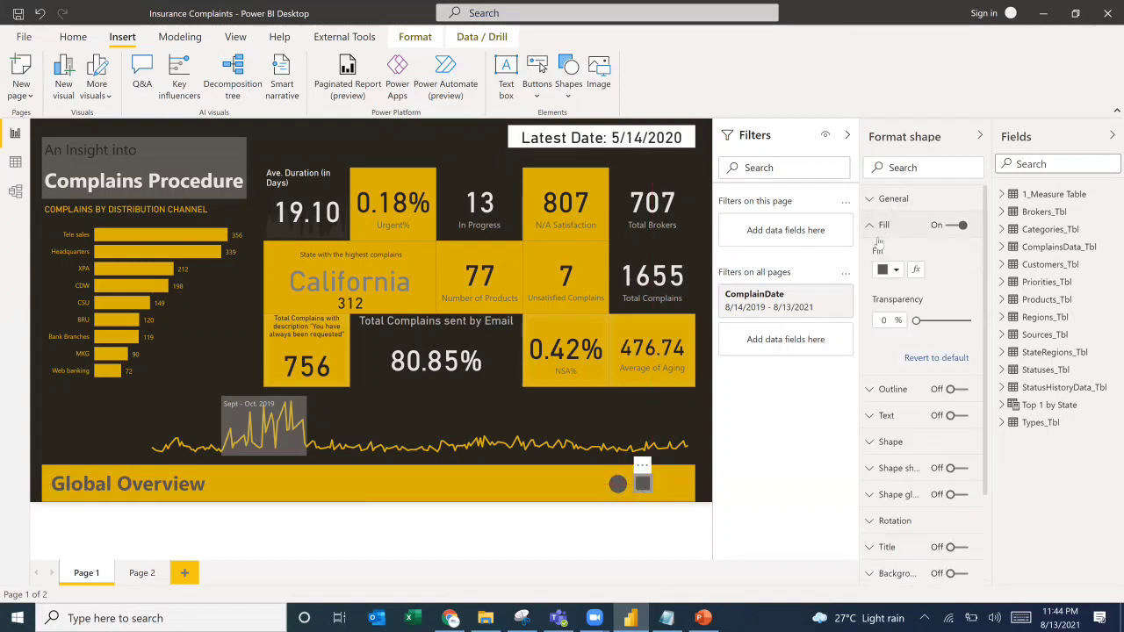
left_click(891, 273)
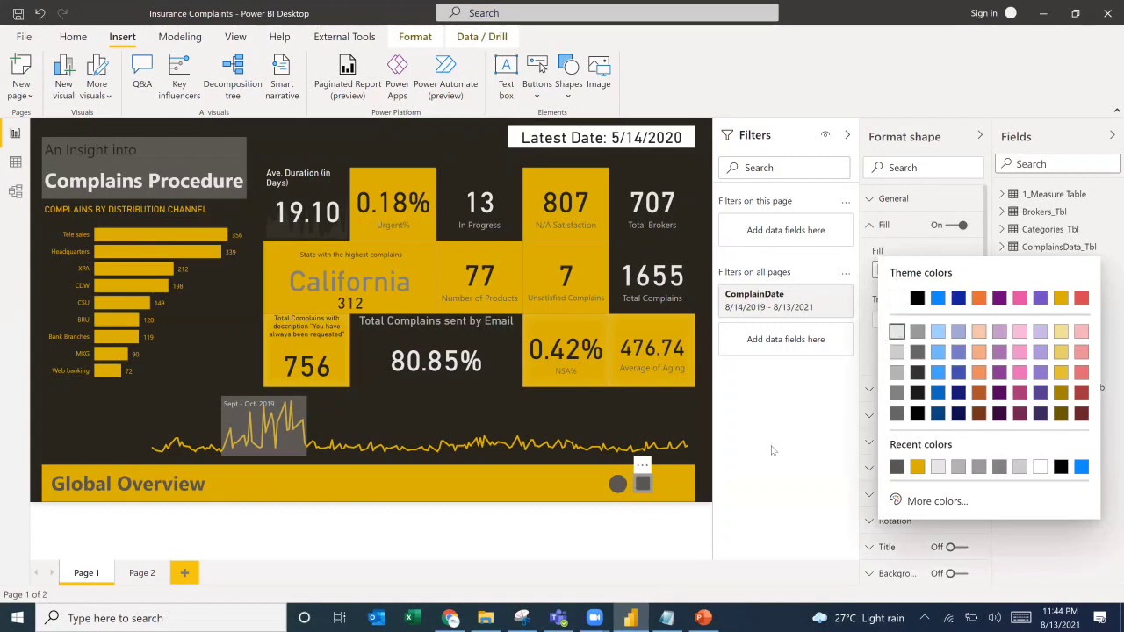
left_click(676, 537)
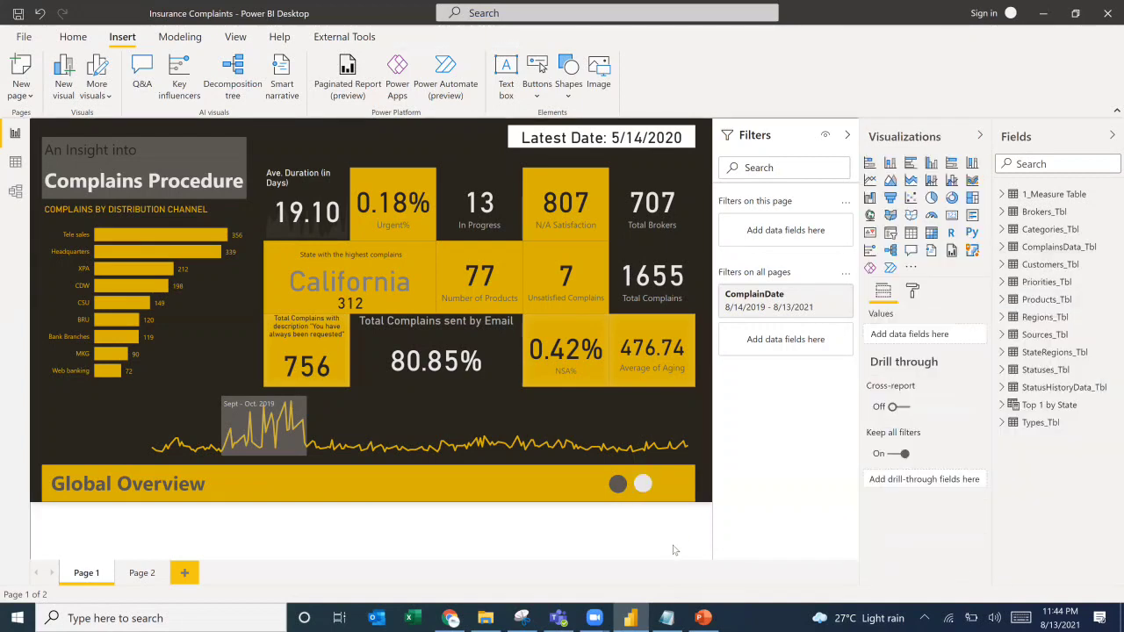
Check the reference dashboard in PowerPoint, then set both footer circles' width and height to 25 in Power BI.
key("alt+Tab")
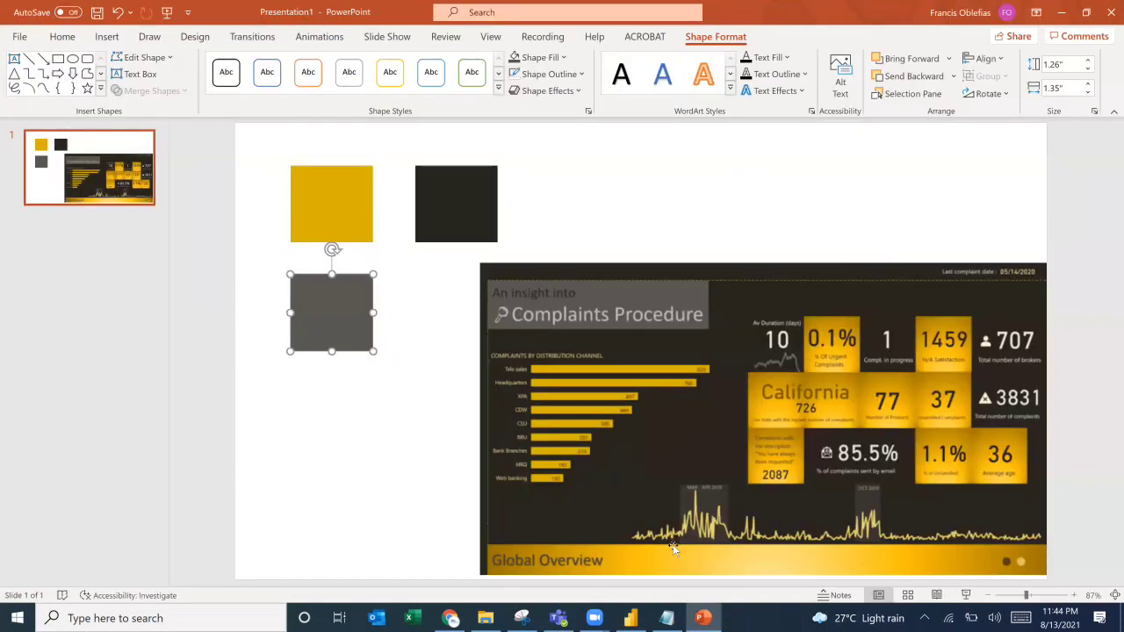
key("alt+Tab")
left_click(643, 485)
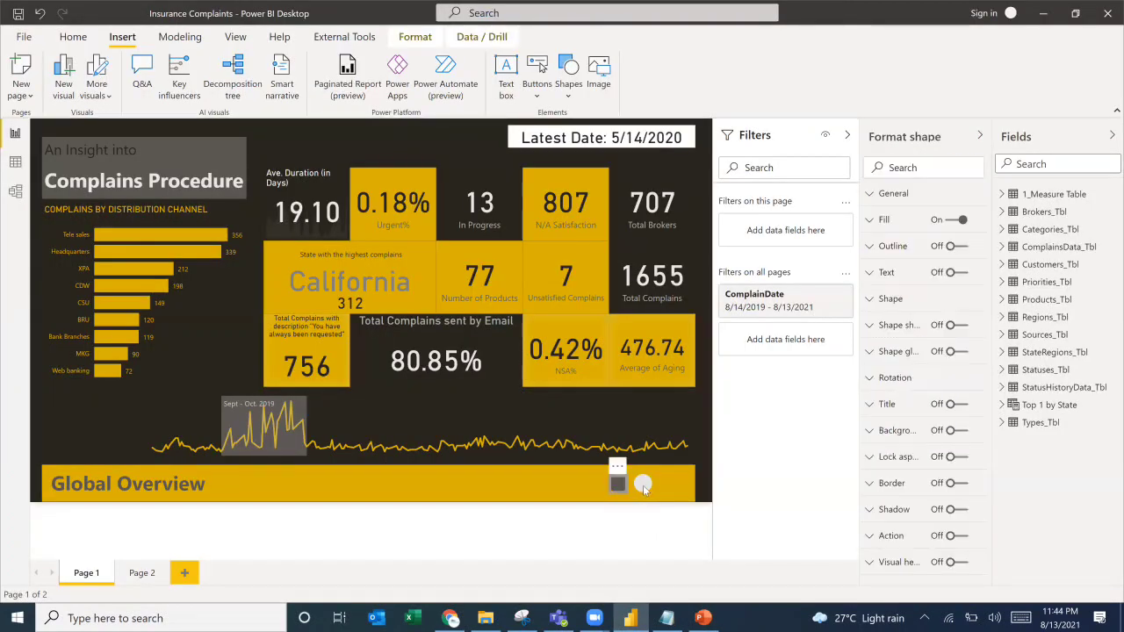
left_click(871, 200)
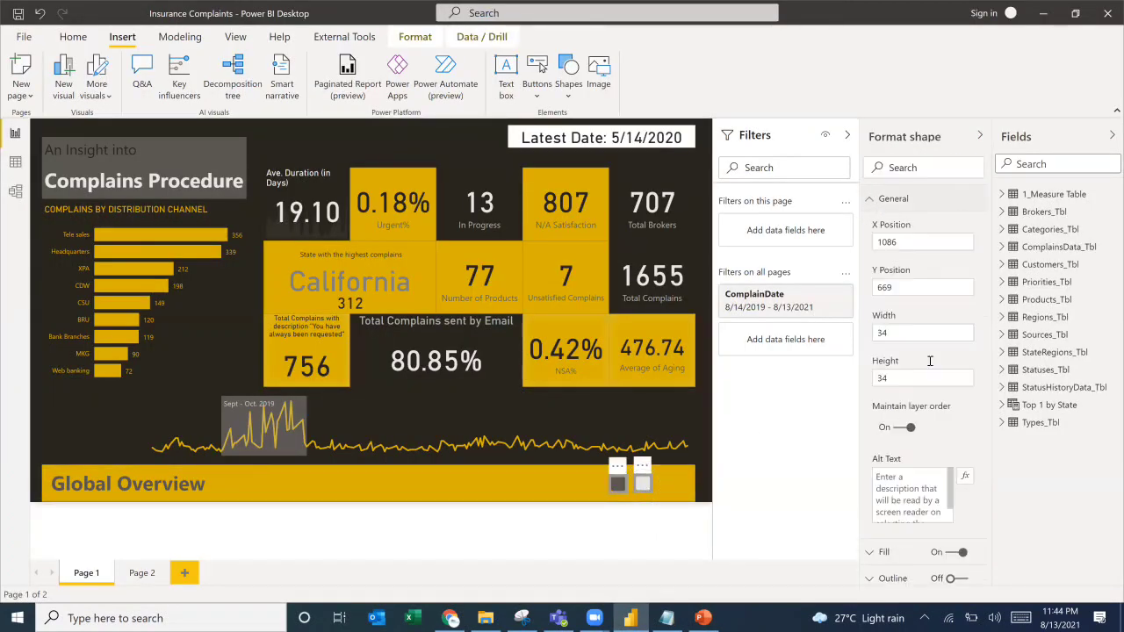
left_click(879, 333)
type("25")
key("Tab")
type("25")
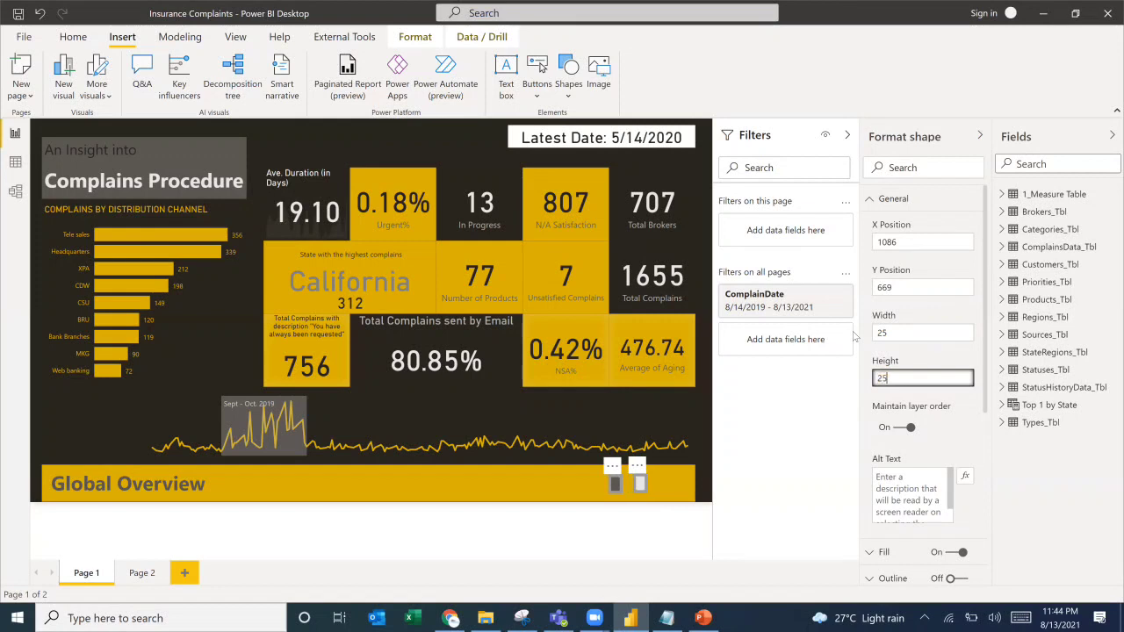
key("Return")
left_click(637, 531)
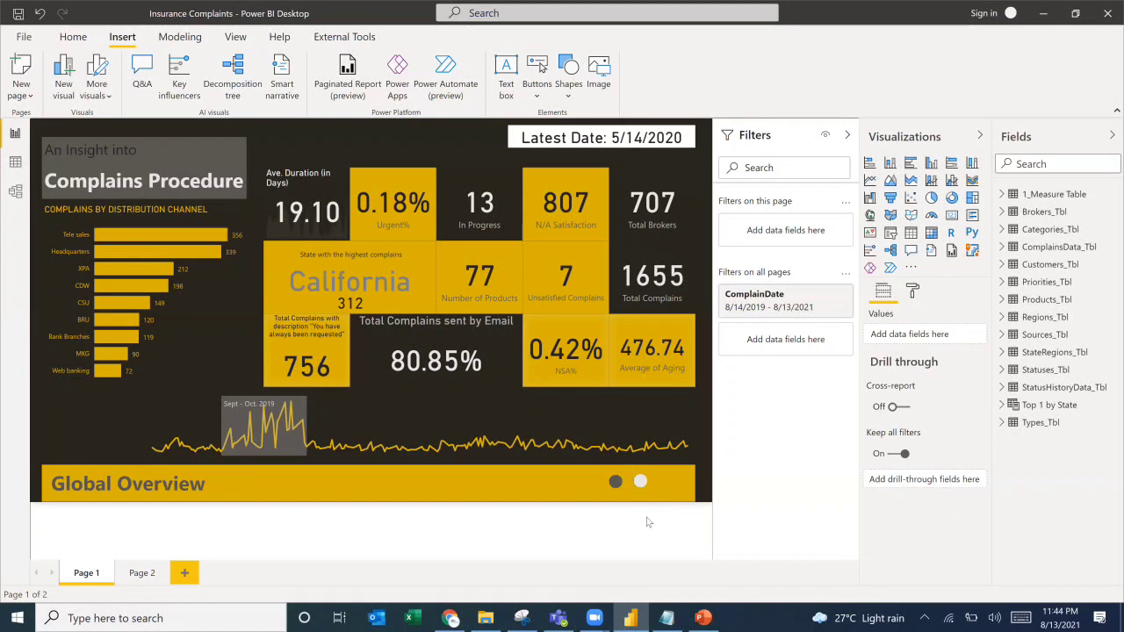
Move the dark and light grey circles down slightly so both sit vertically centred on the gold footer bar.
left_click(641, 483)
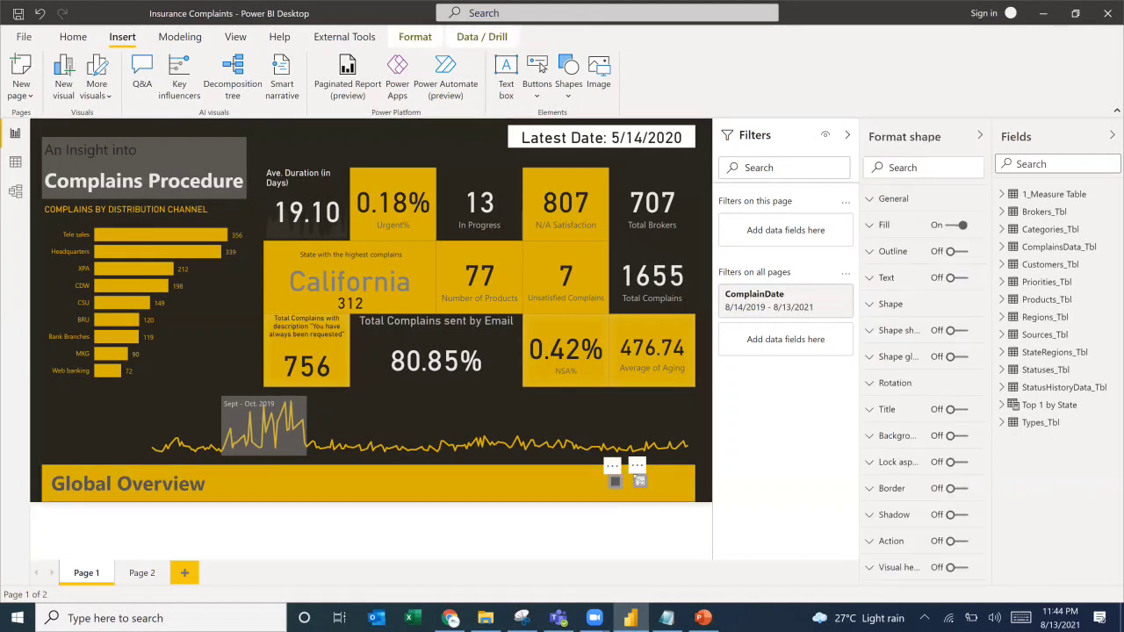
left_click(633, 523)
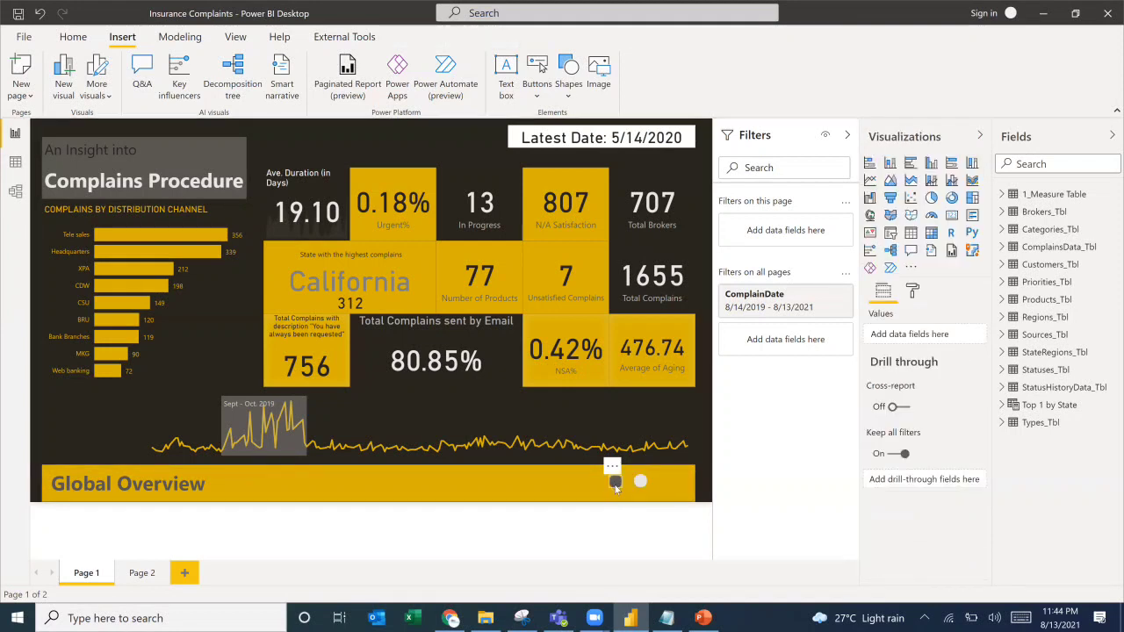
left_click(615, 485)
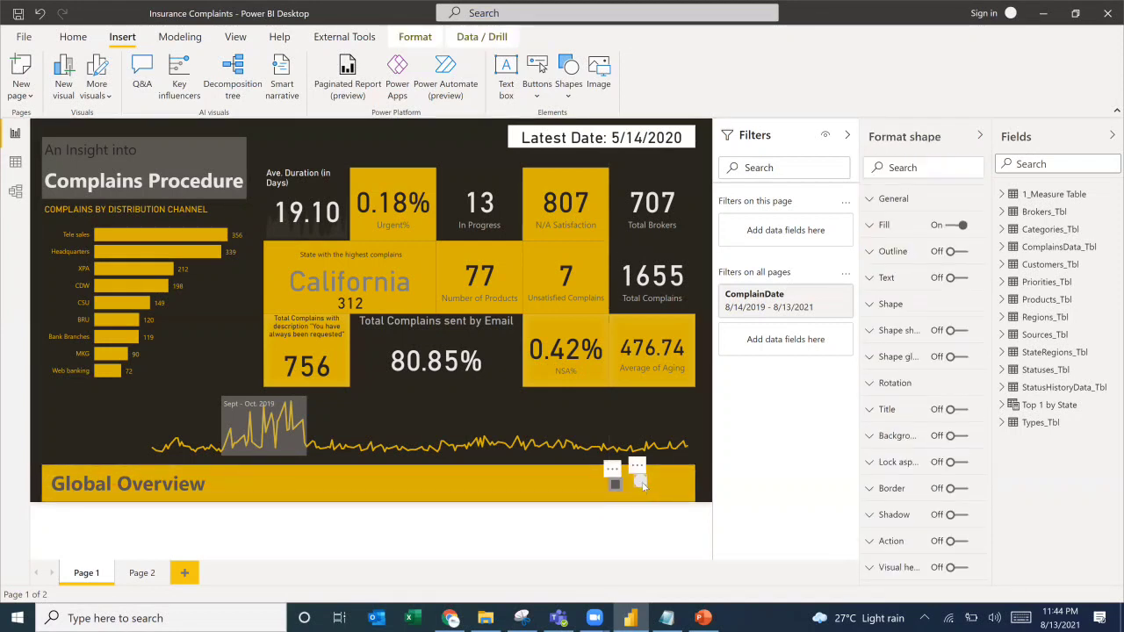
left_click_drag(642, 485, 638, 486)
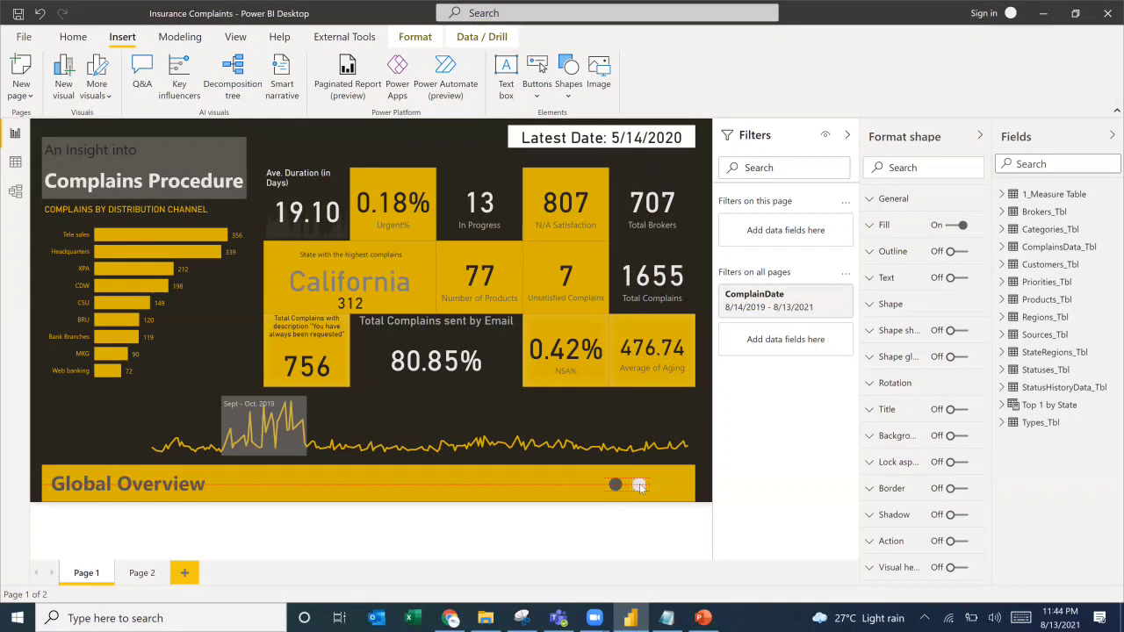
left_click(631, 527)
Turn off the Latest Date card's background and set its data label colour to light grey.
left_click(571, 129)
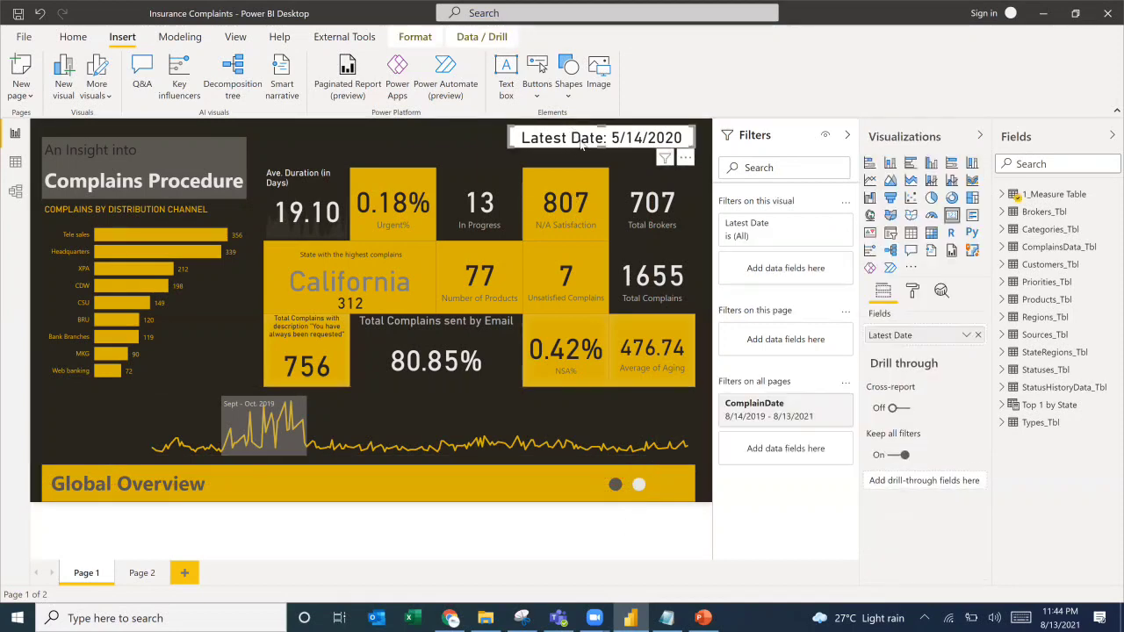
left_click(911, 290)
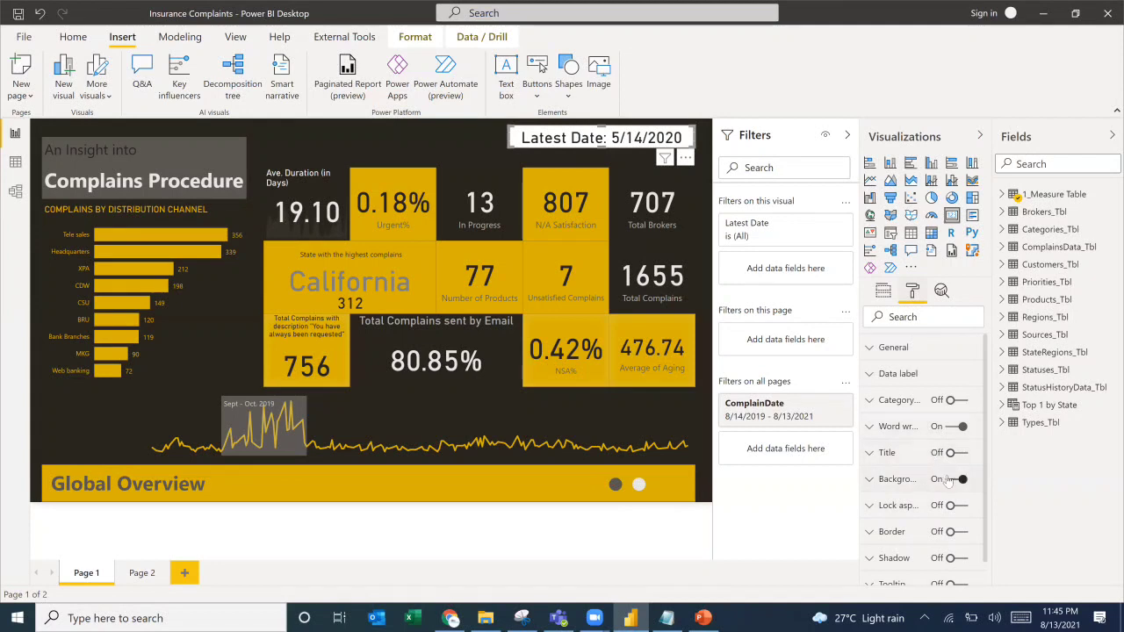
left_click(957, 479)
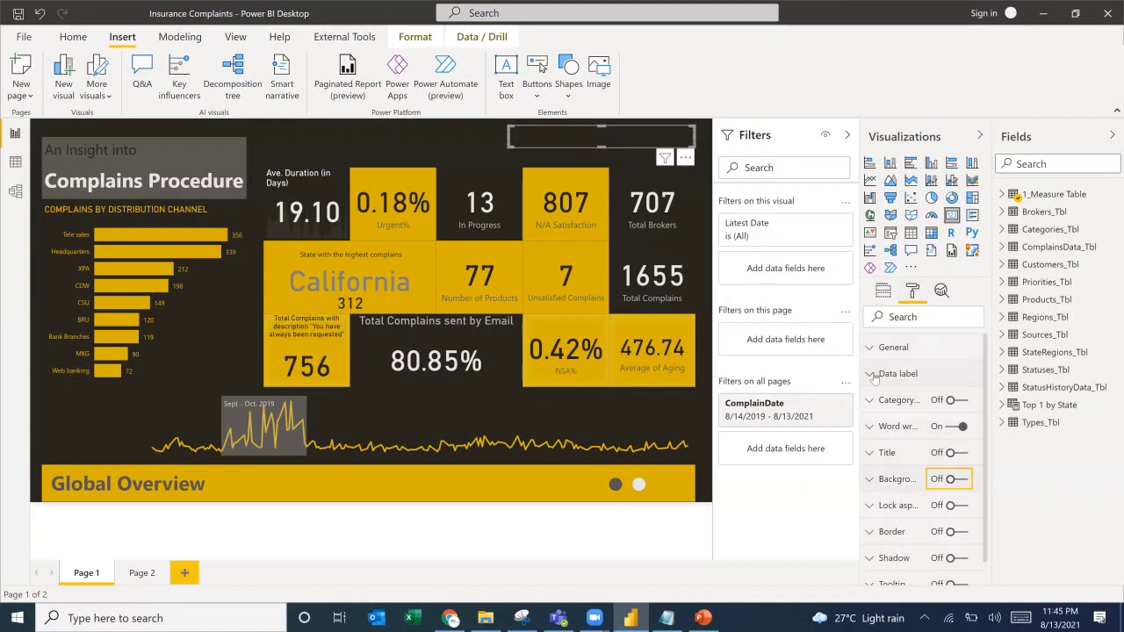
left_click(887, 375)
left_click(889, 418)
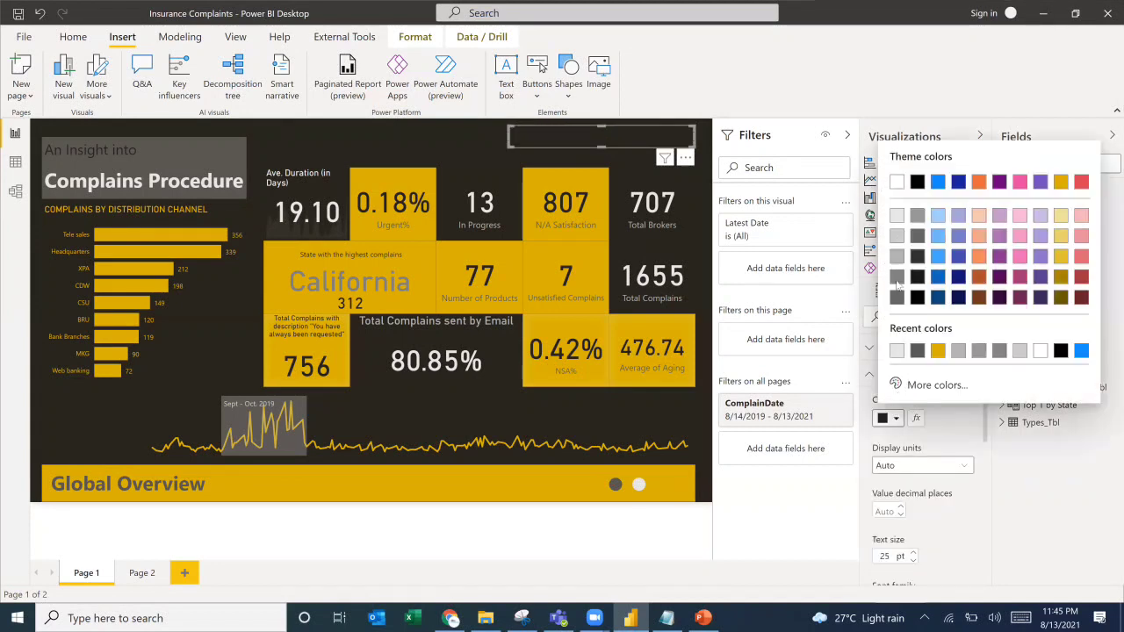
left_click(896, 215)
key("alt+Tab")
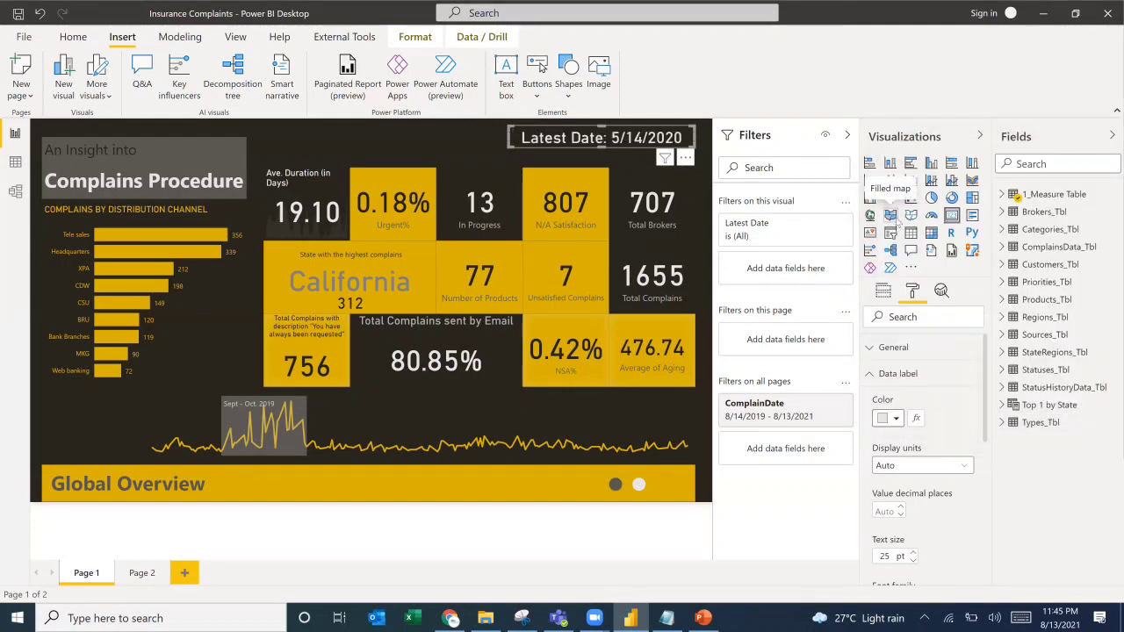
key("alt+Tab")
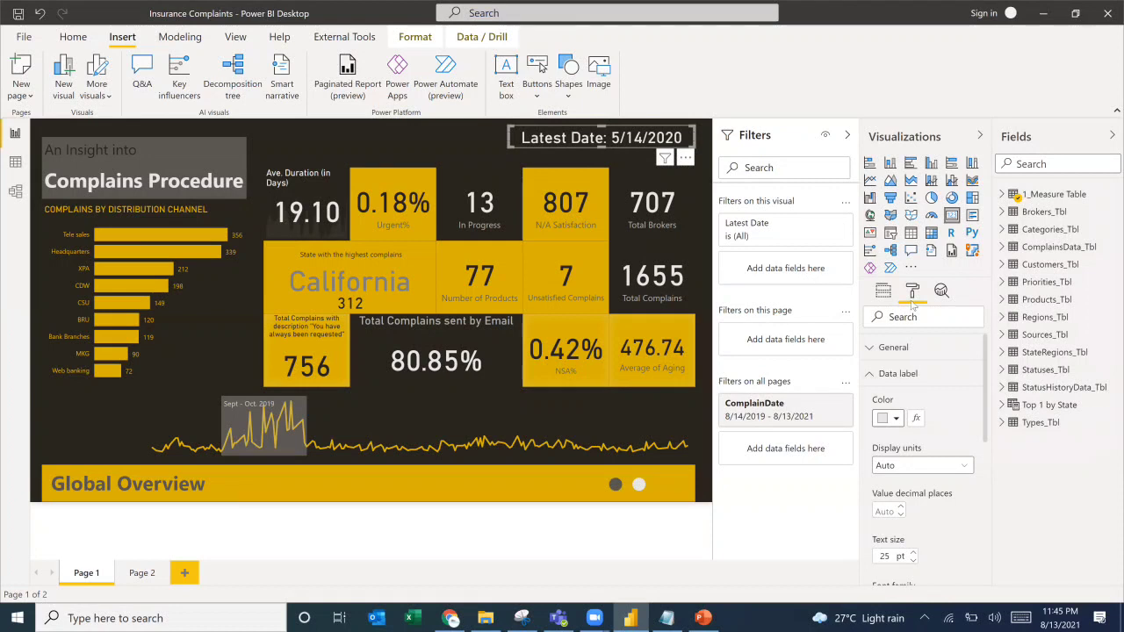
Set the Latest Date card's data label text size to 18 pt and move the card up slightly.
left_click(885, 374)
left_click(885, 374)
double_click(888, 555)
type("18")
key("Return")
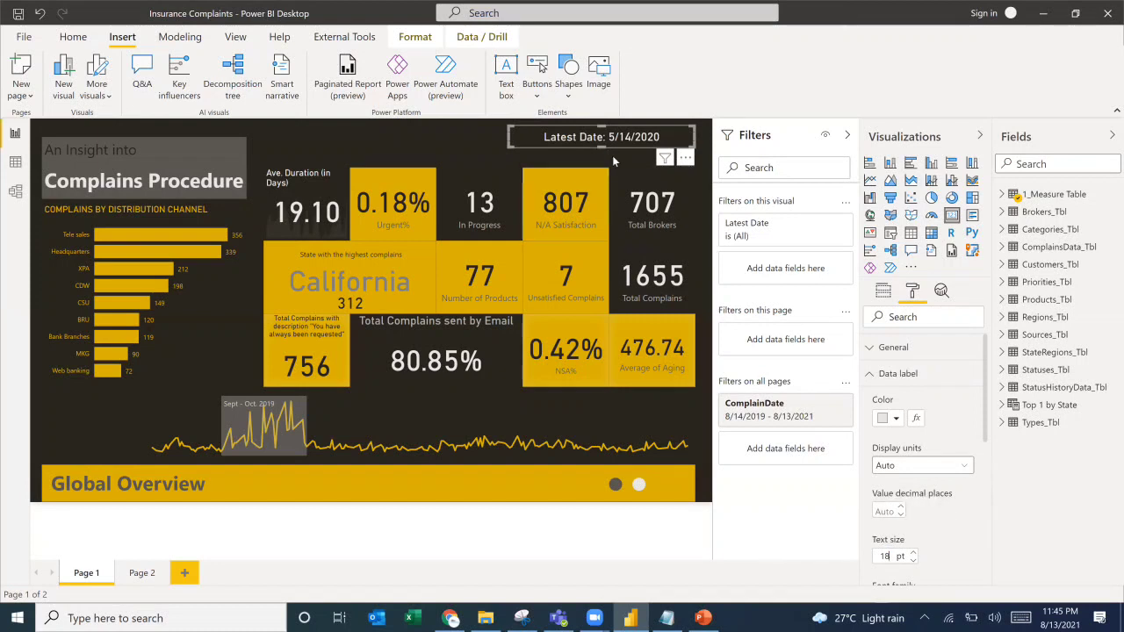
left_click_drag(623, 148, 623, 142)
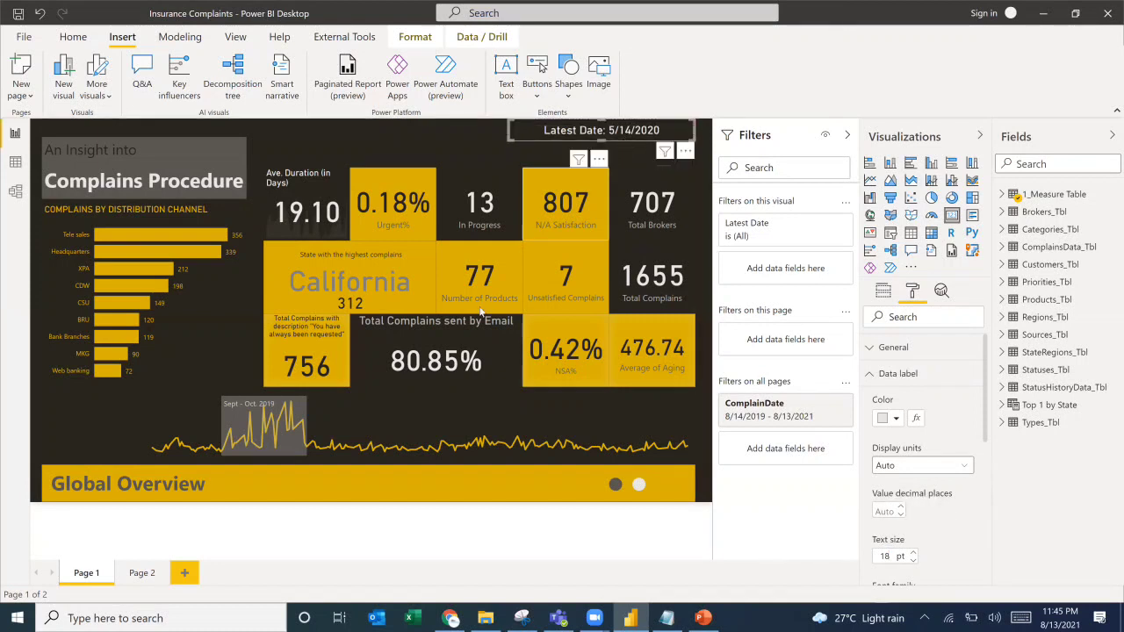
left_click(314, 531)
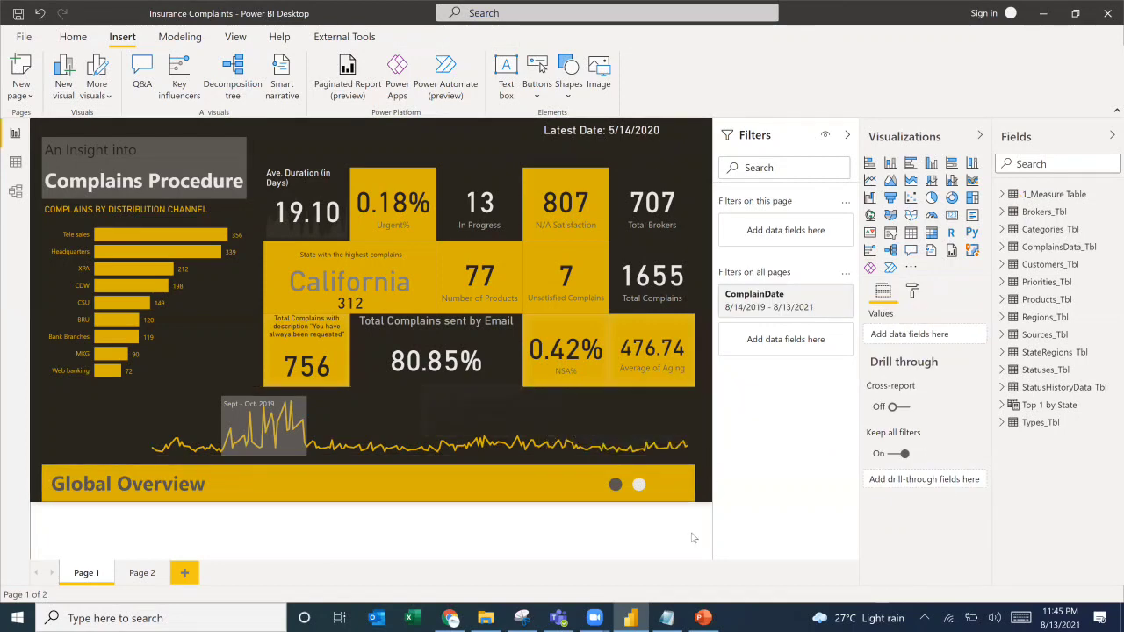
Collapse the Filters pane and bring up the Goal.txt notes in Notepad over the report.
left_click(846, 135)
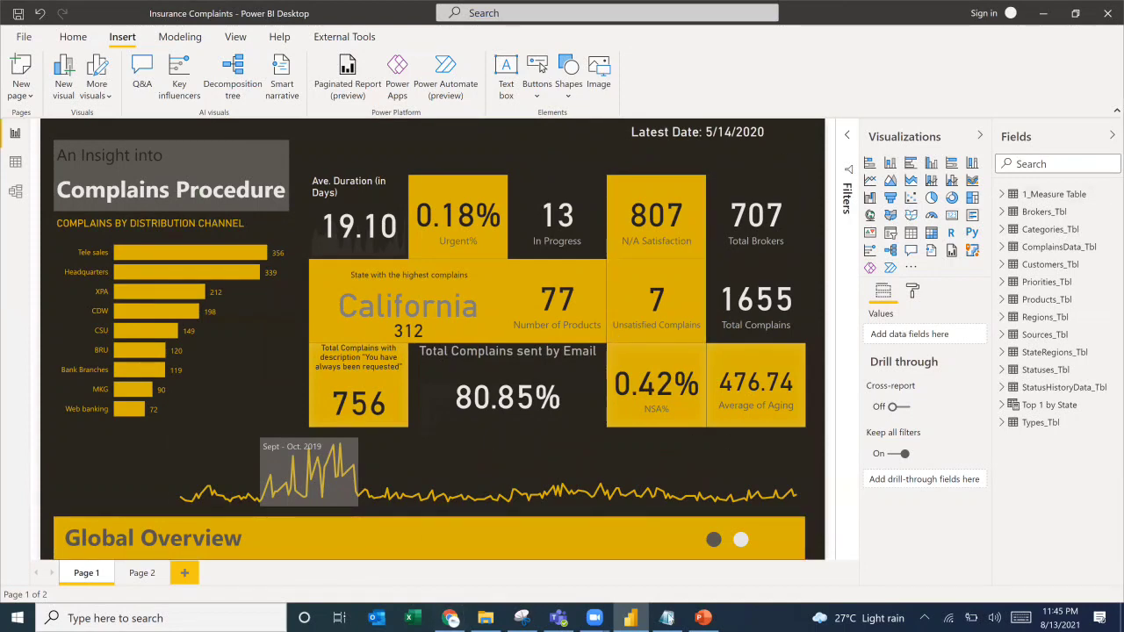
key("alt+Tab")
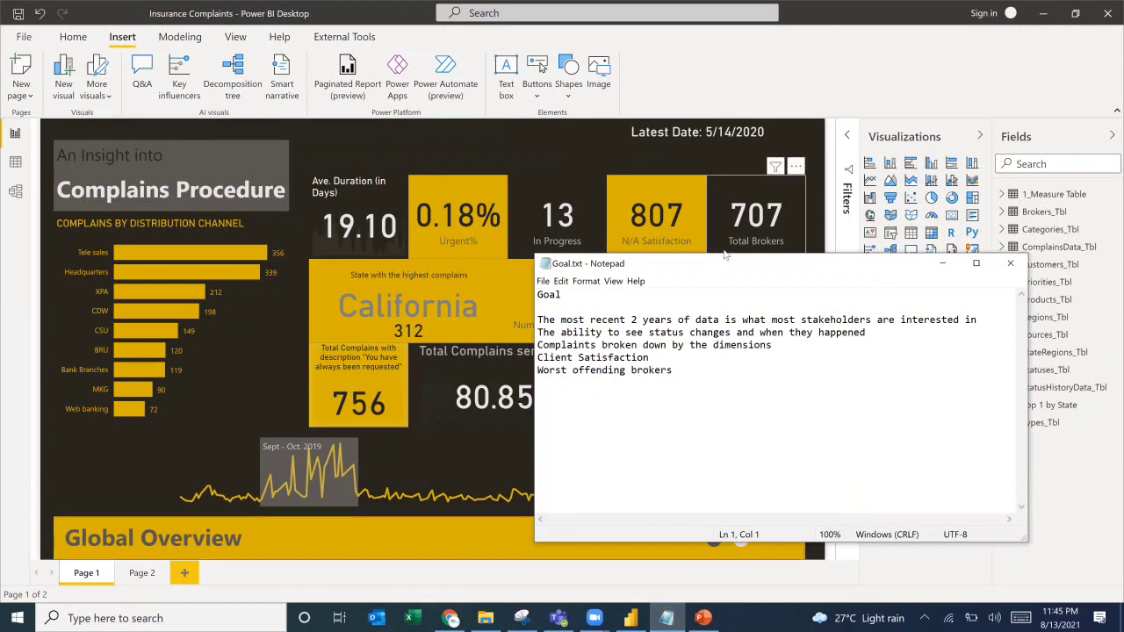
left_click_drag(725, 262, 808, 149)
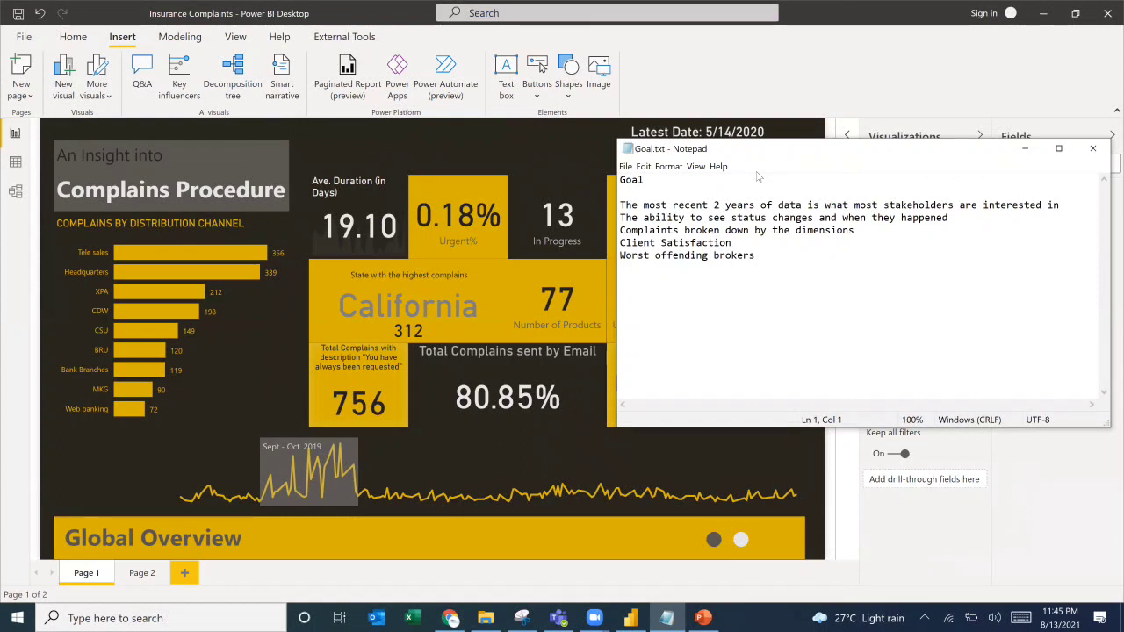
left_click_drag(759, 149, 705, 244)
Prefix the goal line about the most recent 2 years of data with "DONE -".
left_click_drag(663, 297, 1002, 301)
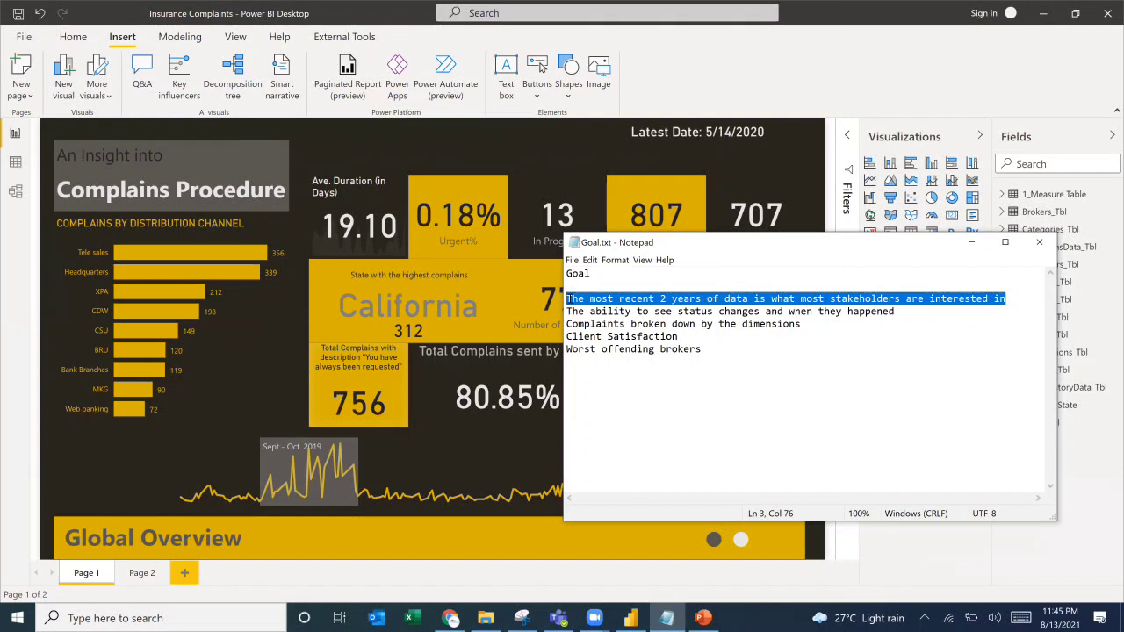
key("Left")
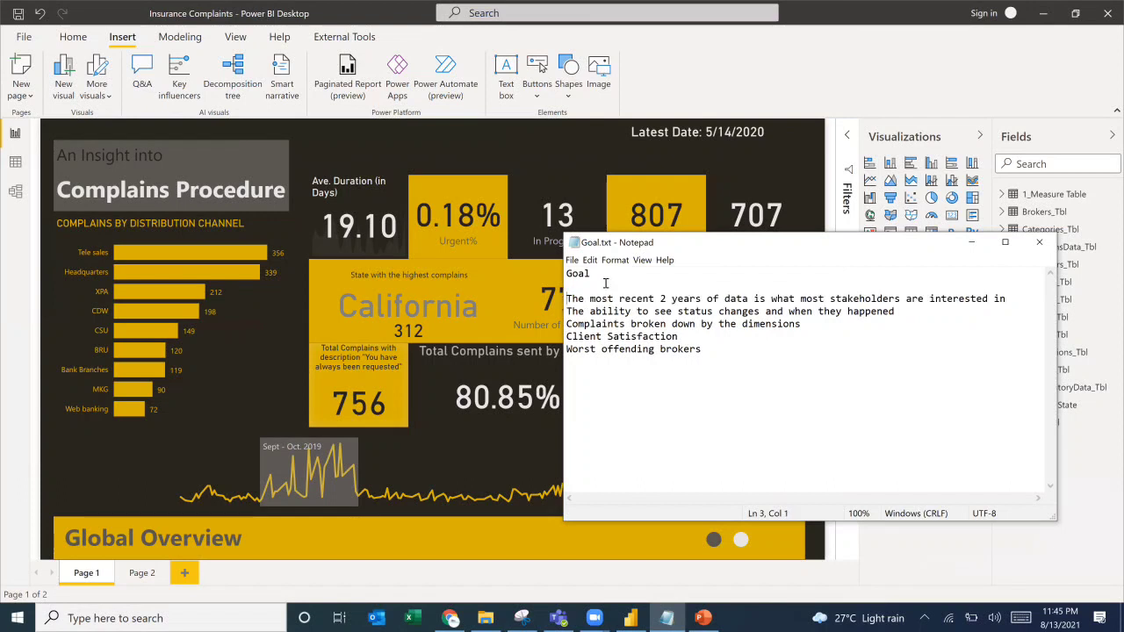
type("DONE -")
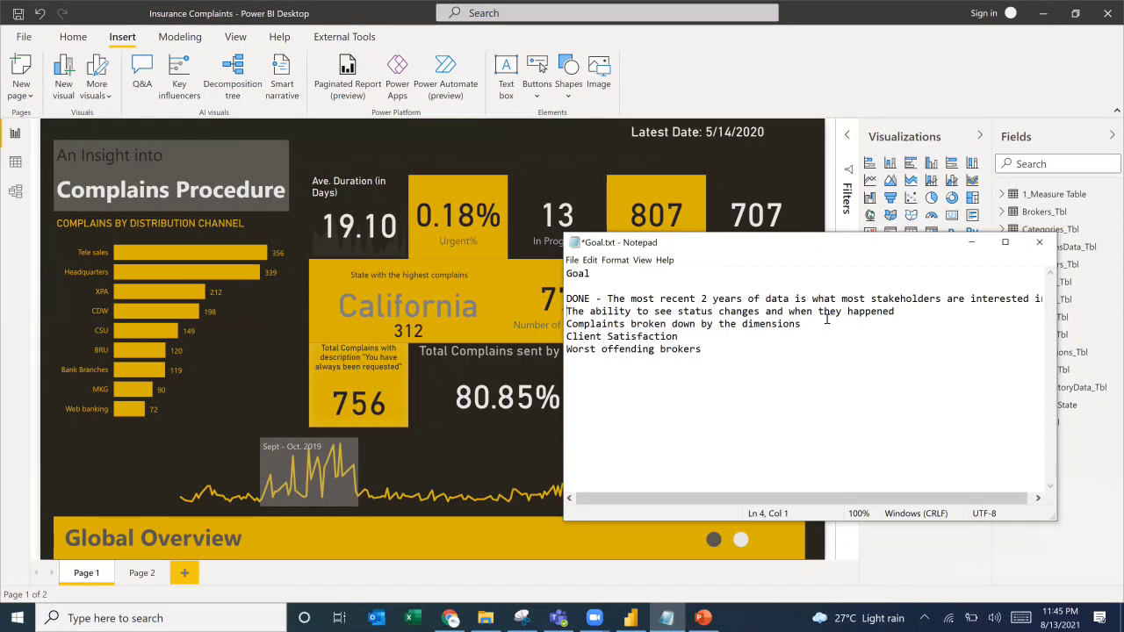
Prefix the goal line about seeing status changes with "No Information -".
type("N")
type("o Inform")
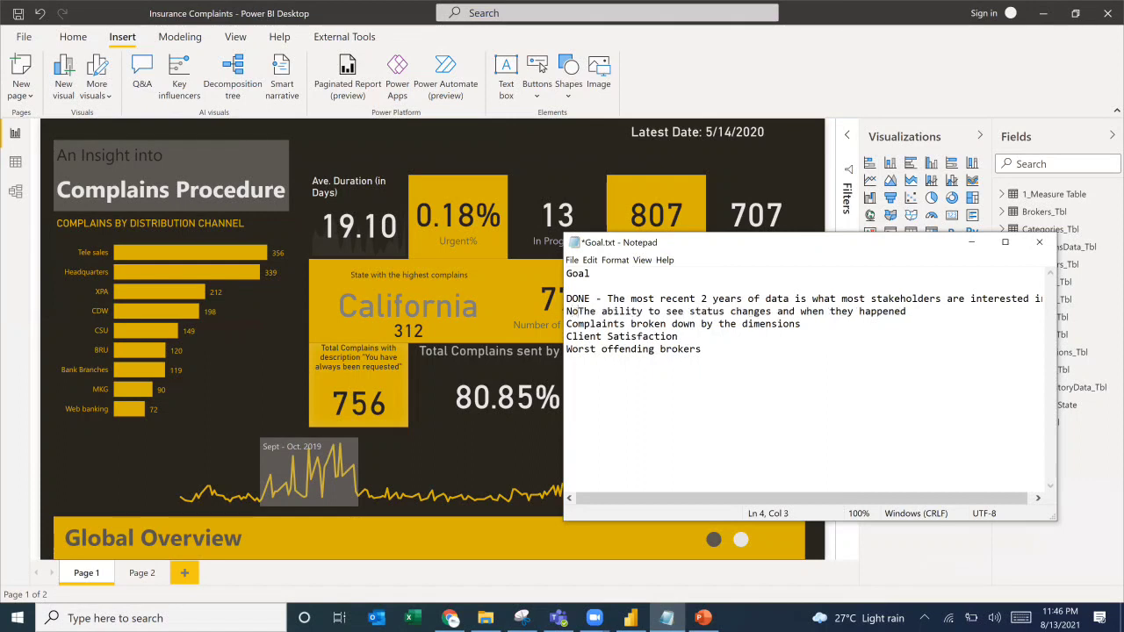
type("ation")
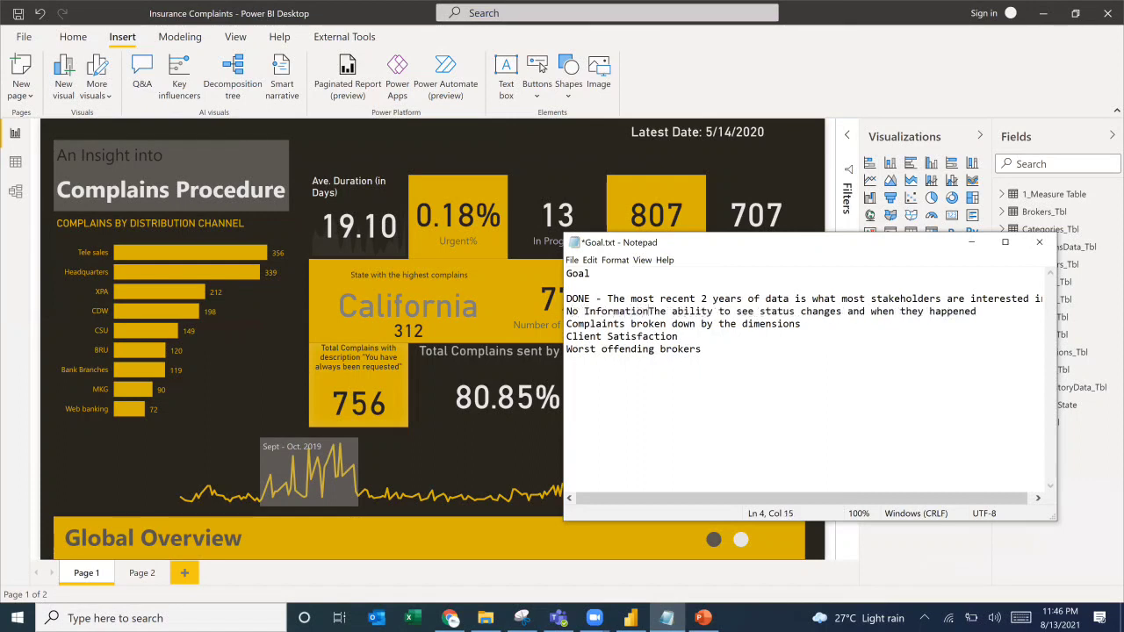
type(" =")
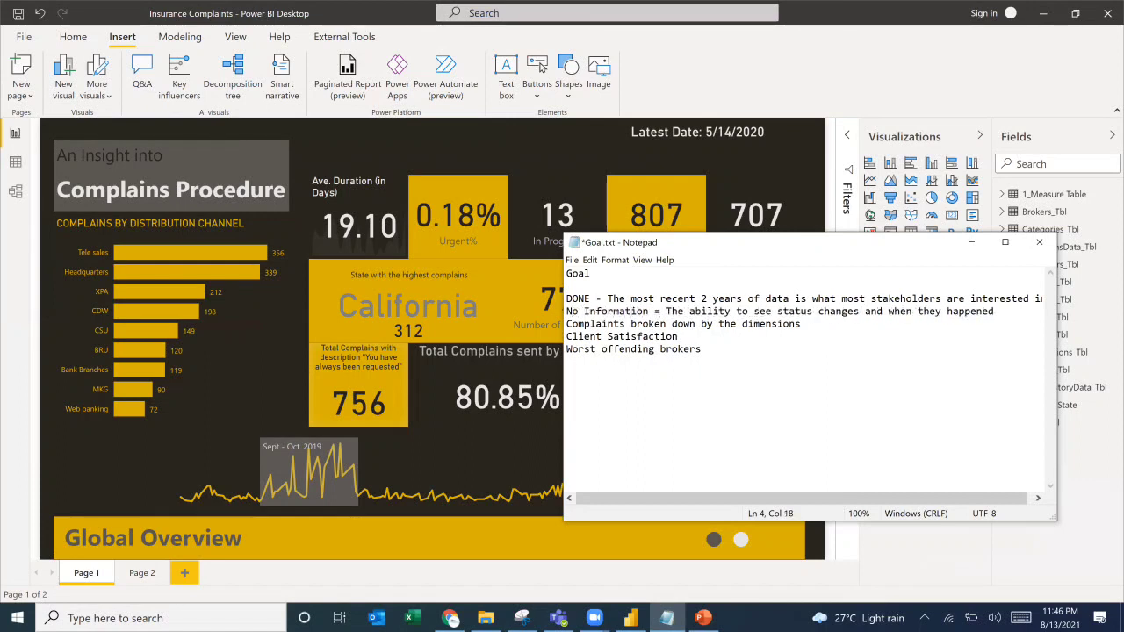
key("BackSpace")
key("BackSpace")
type("-")
Insert tab spacing before the dashes on the "DONE" and "No Information" lines to align them.
left_click(598, 299)
key("Tab")
key("Tab")
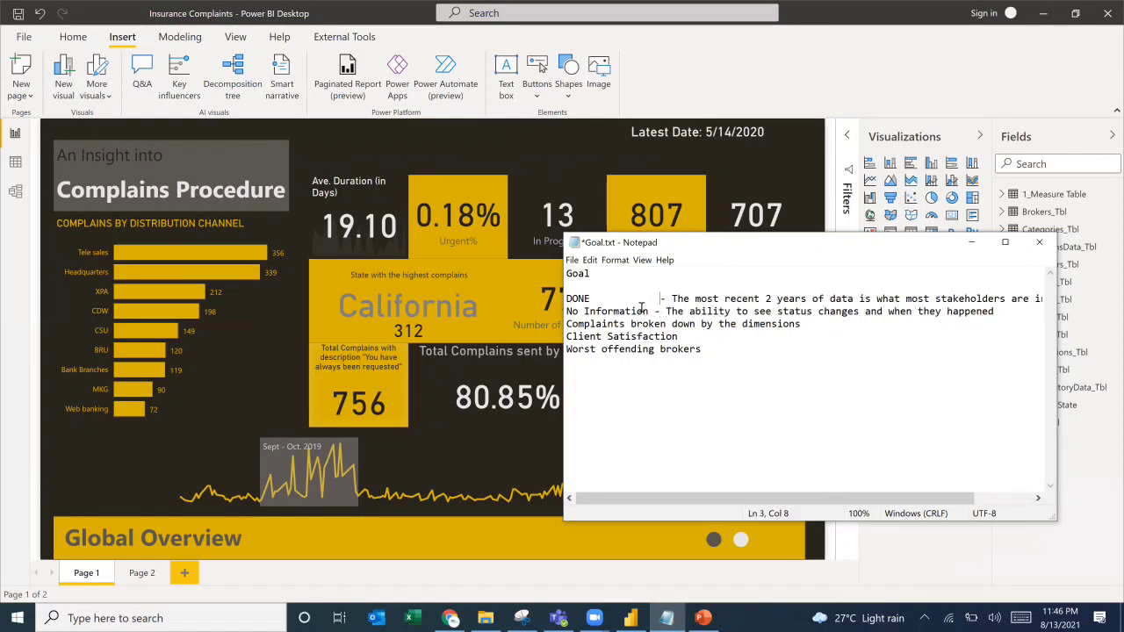
left_click(654, 311)
key("Tab")
left_click(572, 323)
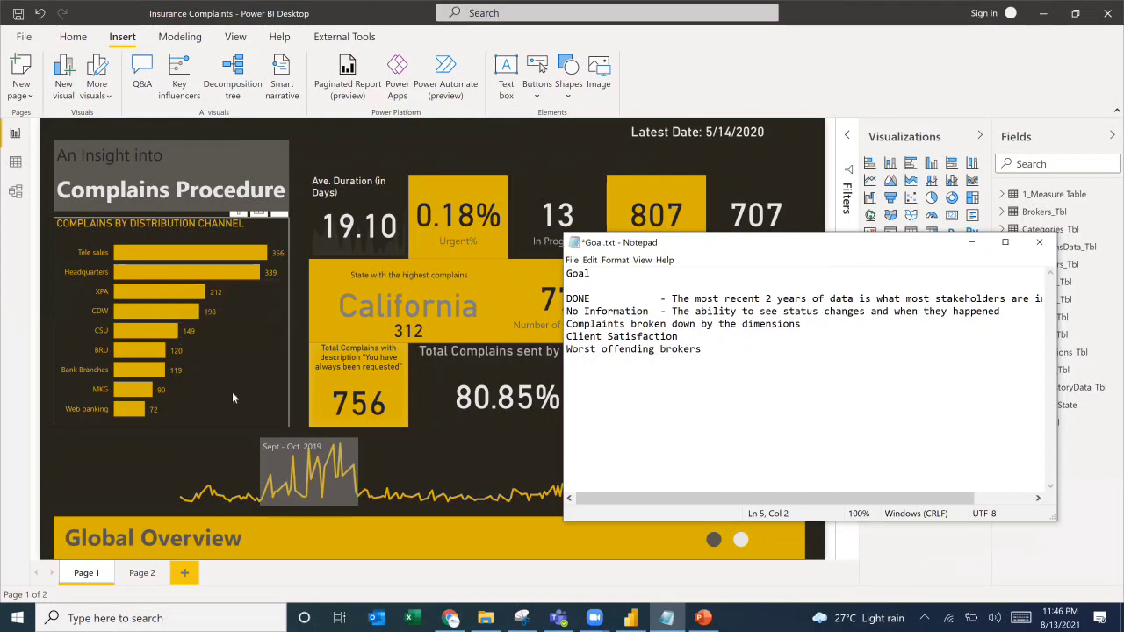
Examine the Complaints Procedure and Brokers Performance reference dashboards in Chrome for complaint breakdowns, and return to the Goal.txt notes.
left_click(450, 618)
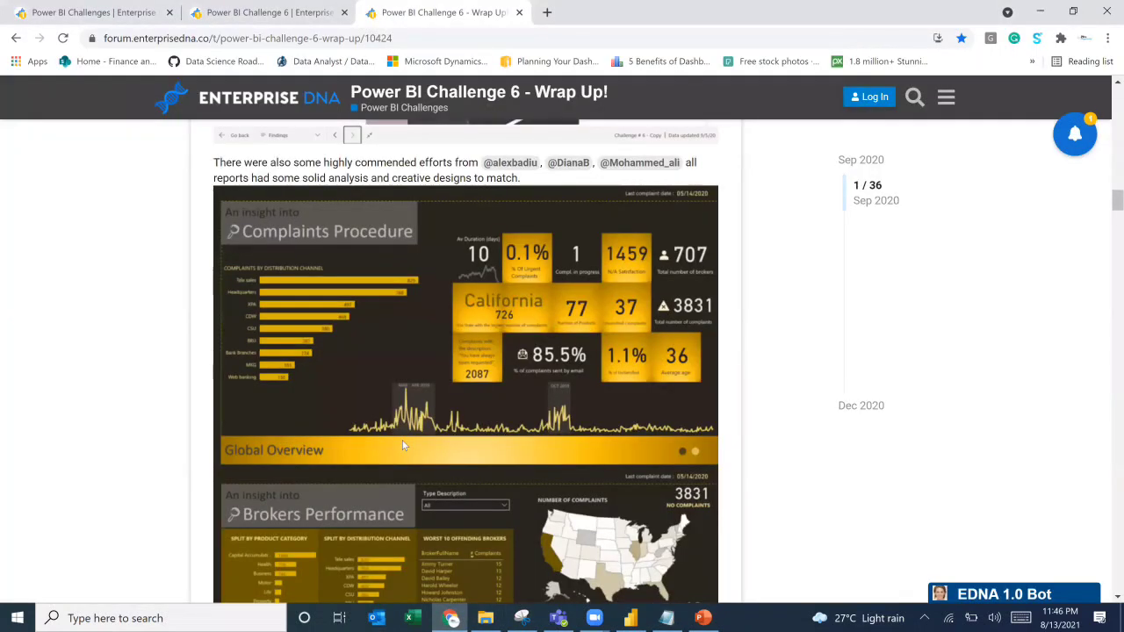
scroll(401, 438, "down", 3)
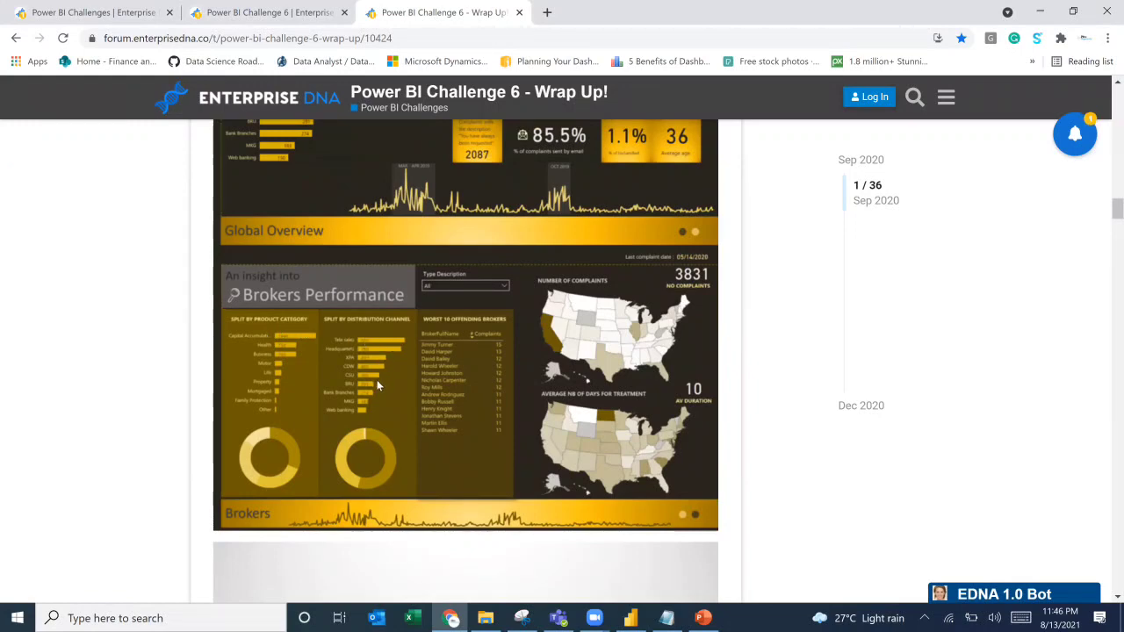
scroll(379, 371, "up", 1)
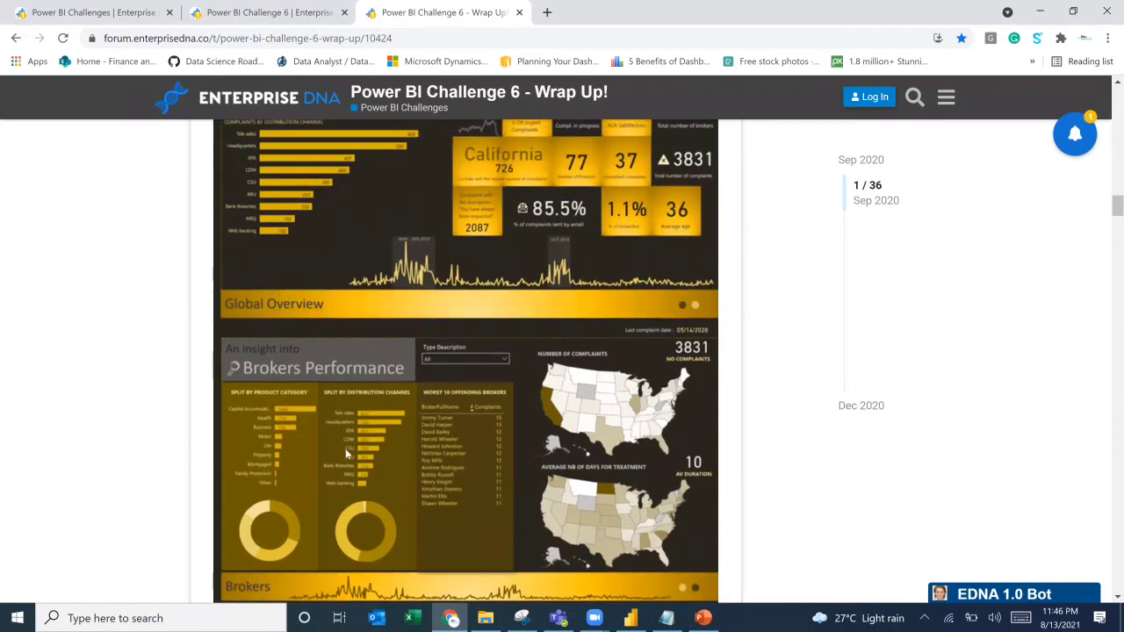
scroll(313, 283, "up", 1)
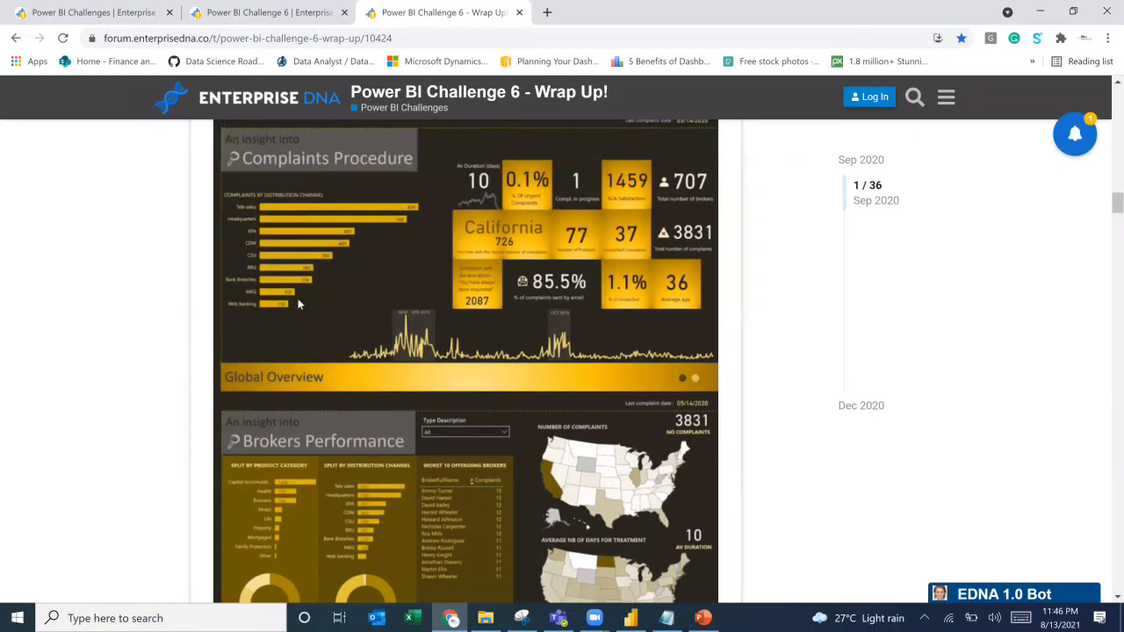
scroll(321, 251, "down", 1)
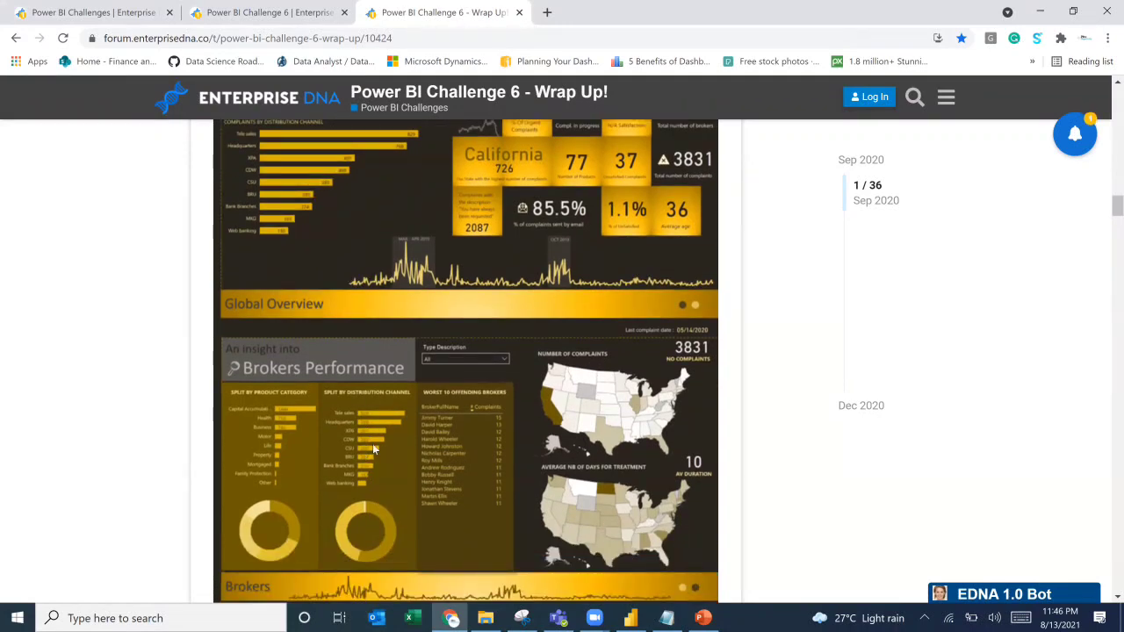
key("alt+Tab")
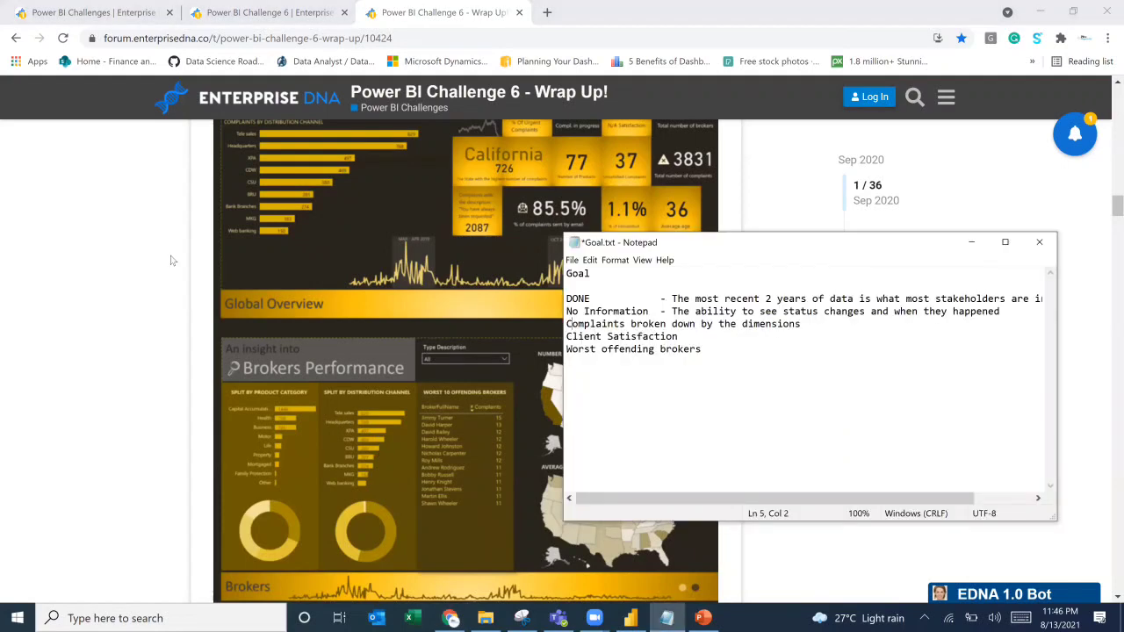
Switch to the Insurance Complaints report in Power BI Desktop and review the complaint category descriptions in the Categories_Tbl data.
key("alt+Tab")
key("alt+Tab")
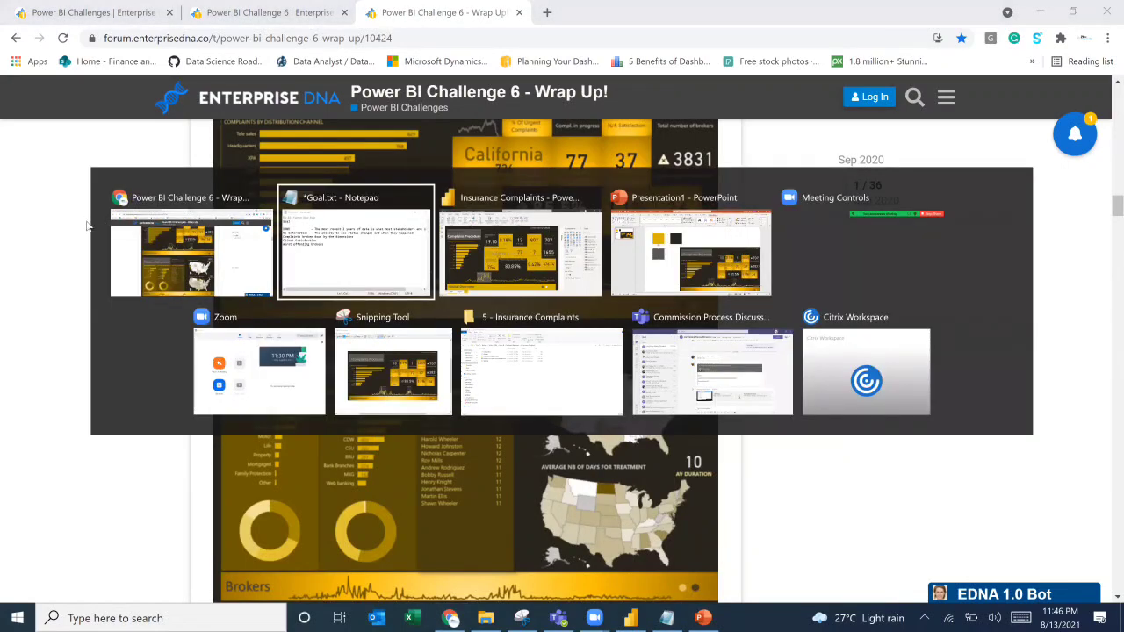
key("alt+Tab")
left_click(15, 162)
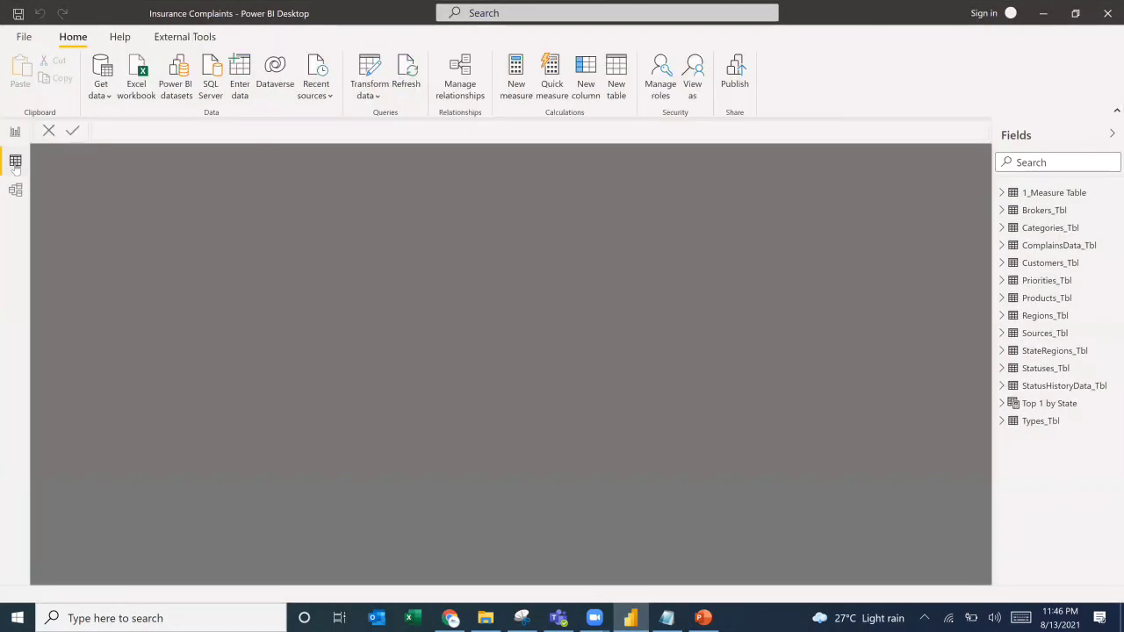
left_click(1001, 227)
left_click(1049, 265)
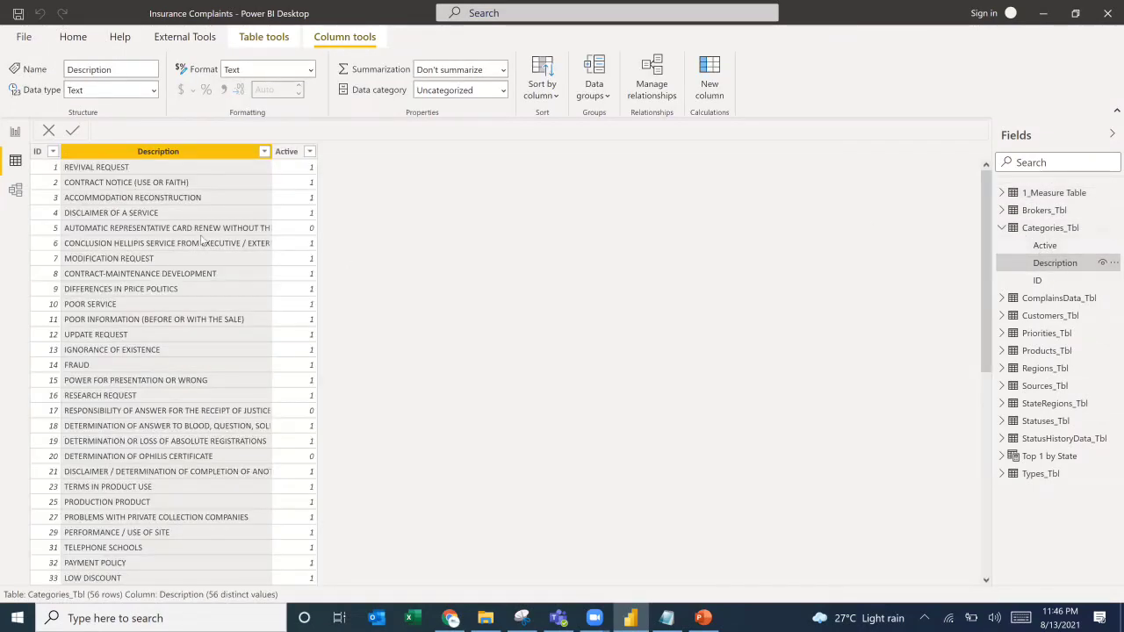
scroll(201, 266, "down", 10)
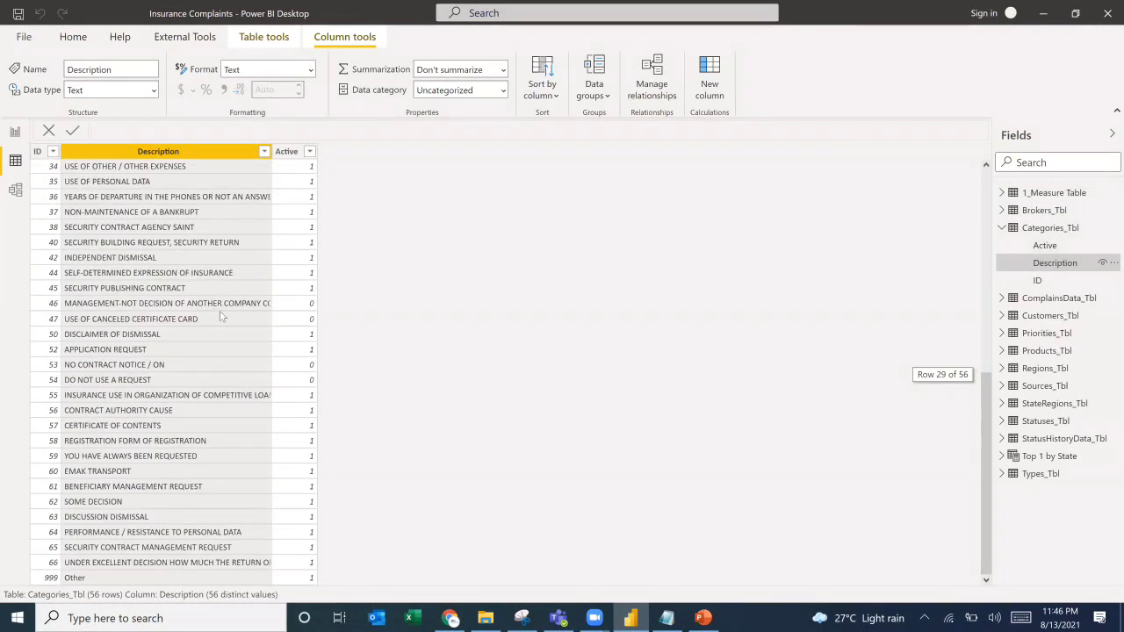
List the ComplainsData_Tbl fields briefly, and review the customer records in Customers_Tbl for attributes usable as complaint dimensions.
left_click(1000, 301)
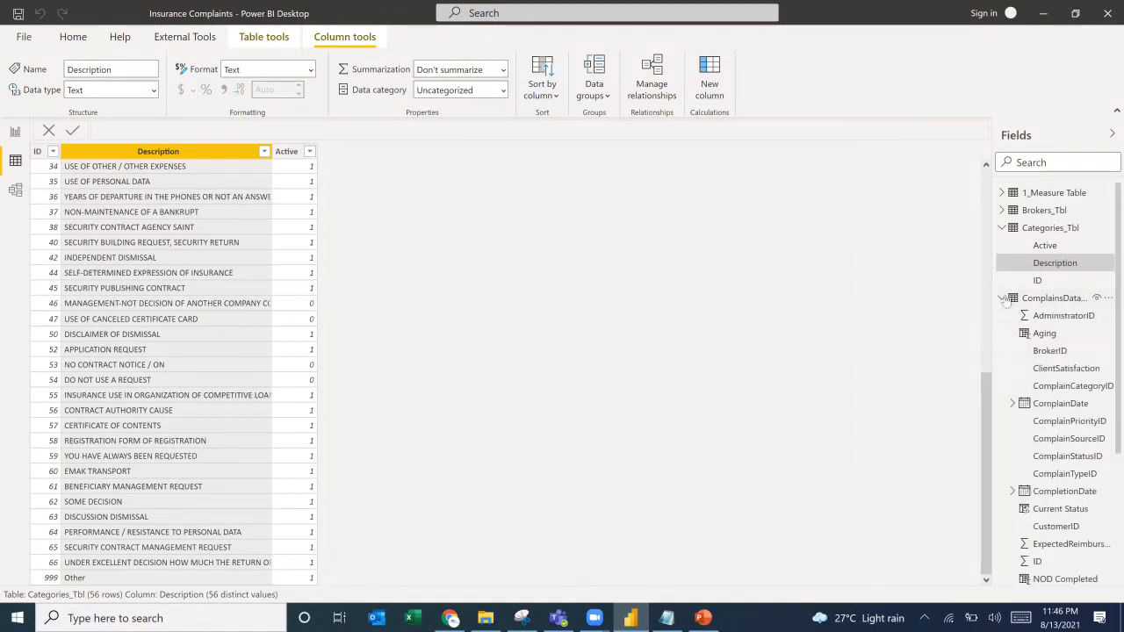
left_click(1002, 298)
left_click(1002, 316)
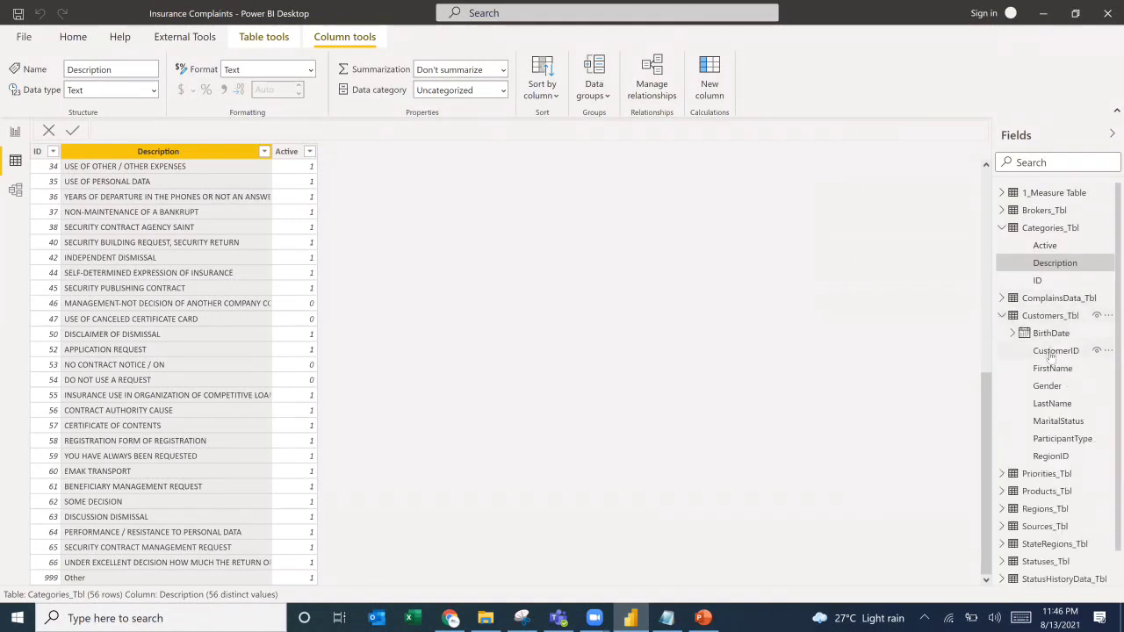
left_click(1055, 350)
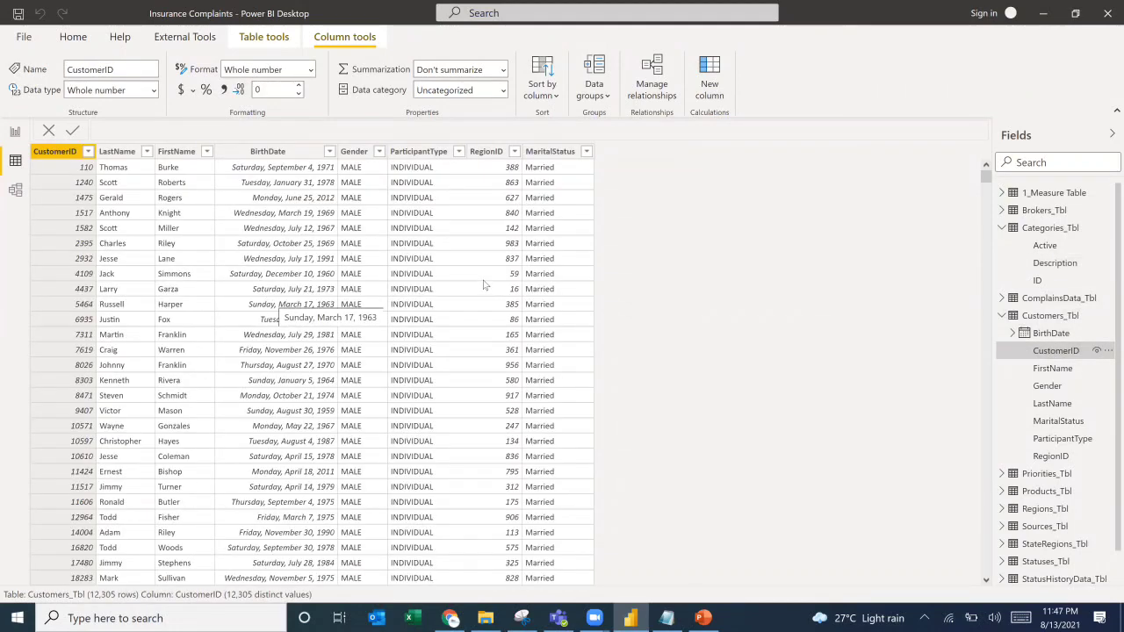
scroll(453, 292, "down", 2)
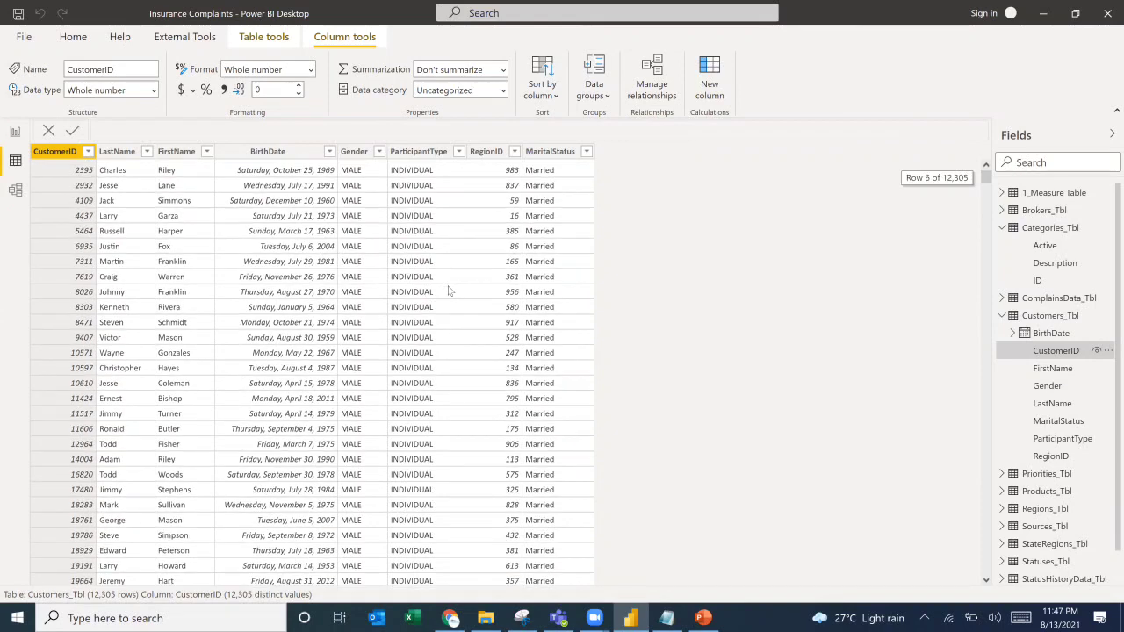
scroll(448, 291, "up", 2)
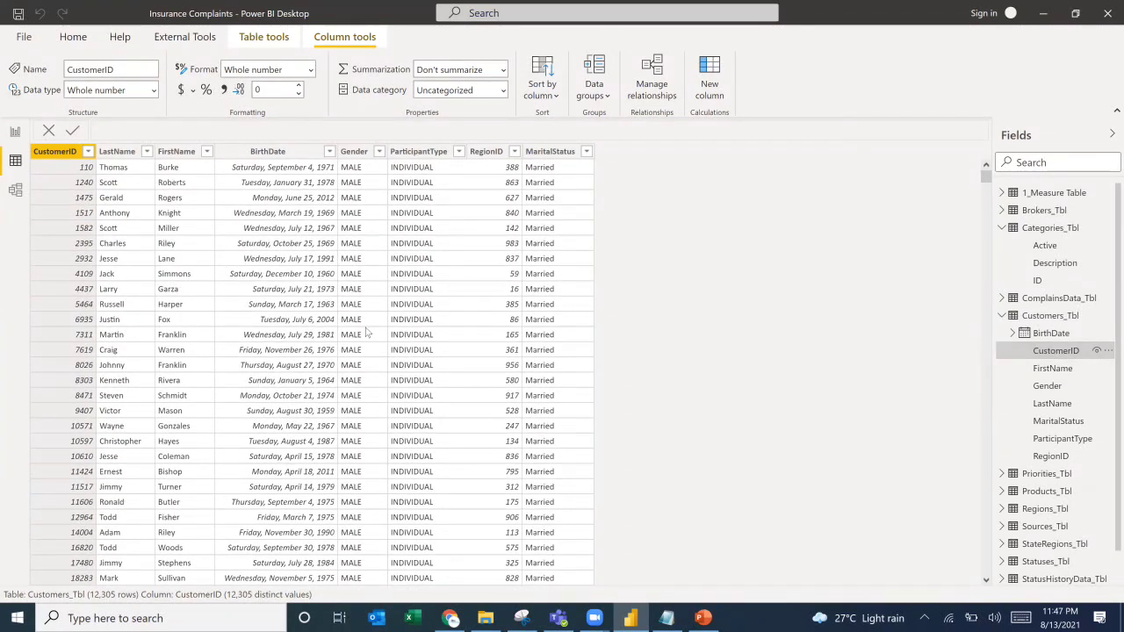
scroll(362, 333, "down", 2)
scroll(358, 338, "down", 5)
scroll(614, 343, "up", 8)
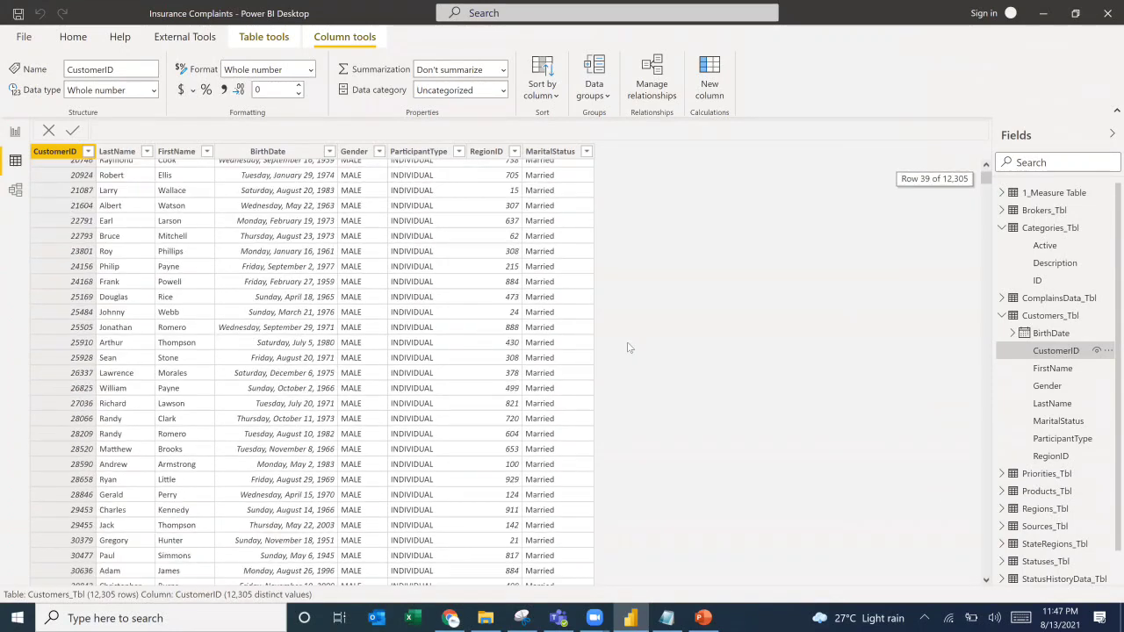
Display the priority descriptions in the Priorities_Tbl data.
left_click(1002, 473)
scroll(1009, 465, "down", 2)
left_click(1053, 420)
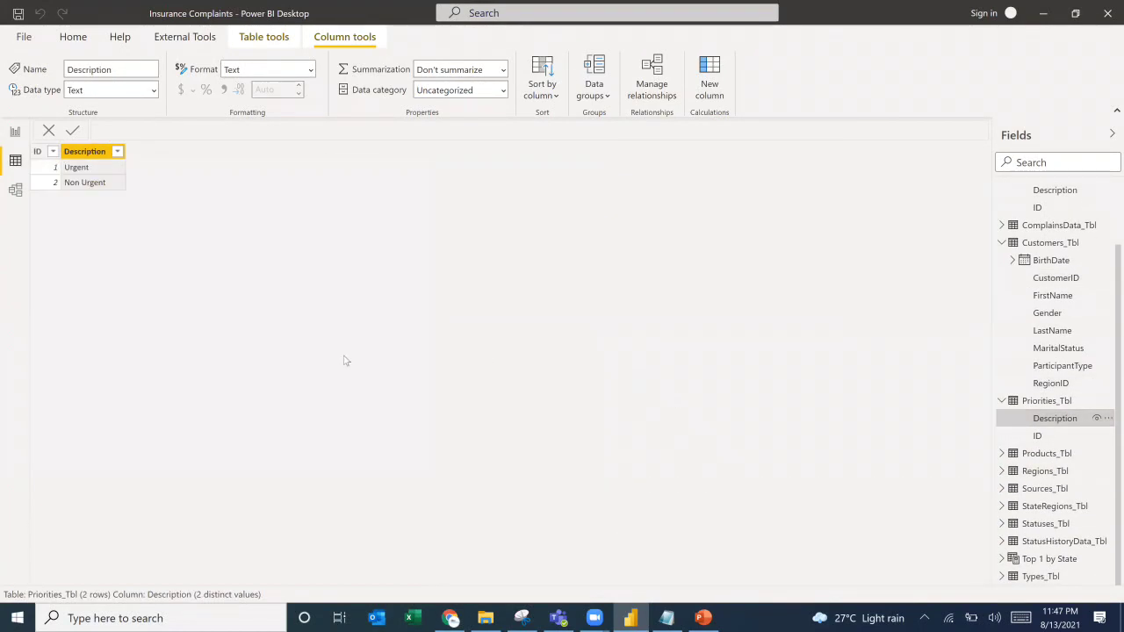
Display the Products_Tbl data at its ProductCategory column and review the categories and subcategories through to the last row.
left_click(1002, 453)
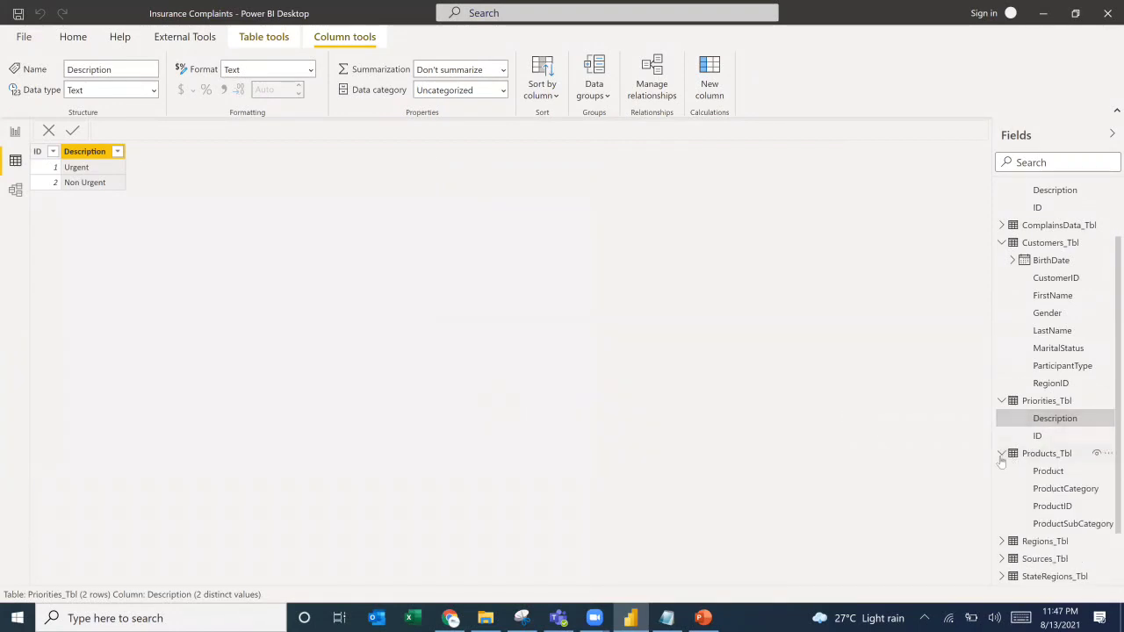
left_click(1059, 488)
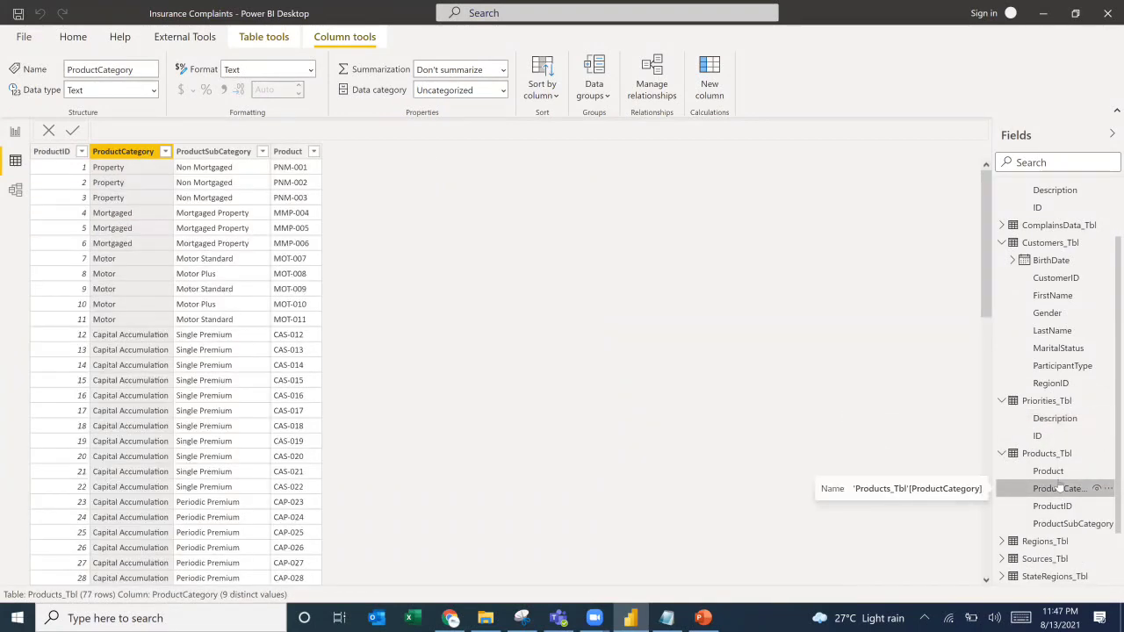
scroll(701, 361, "down", 2)
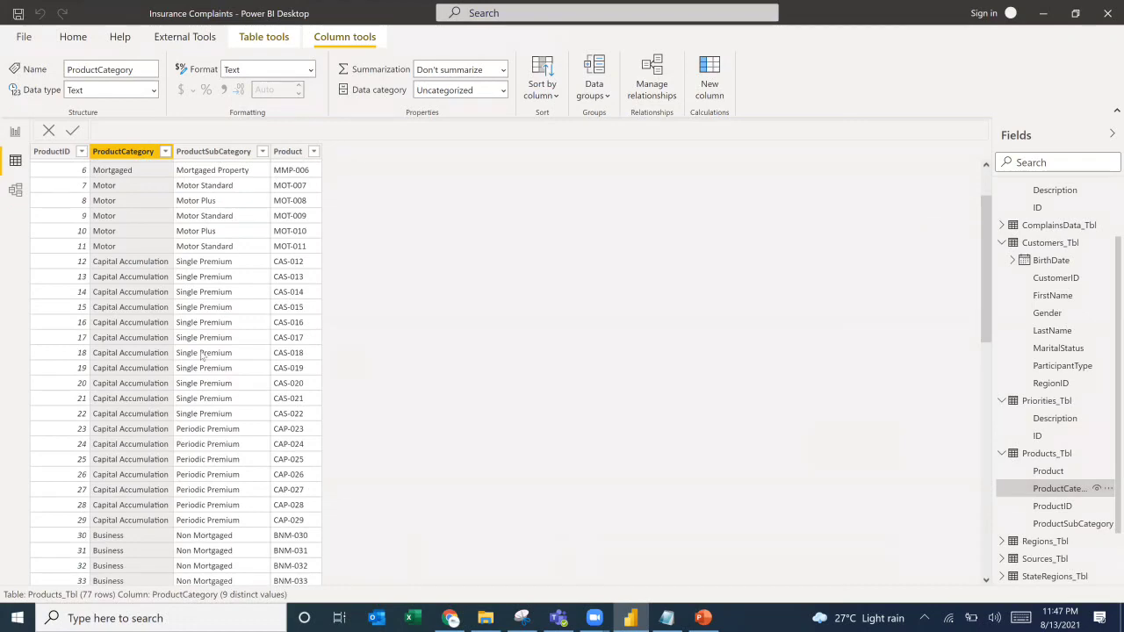
scroll(205, 356, "down", 5)
scroll(207, 353, "down", 3)
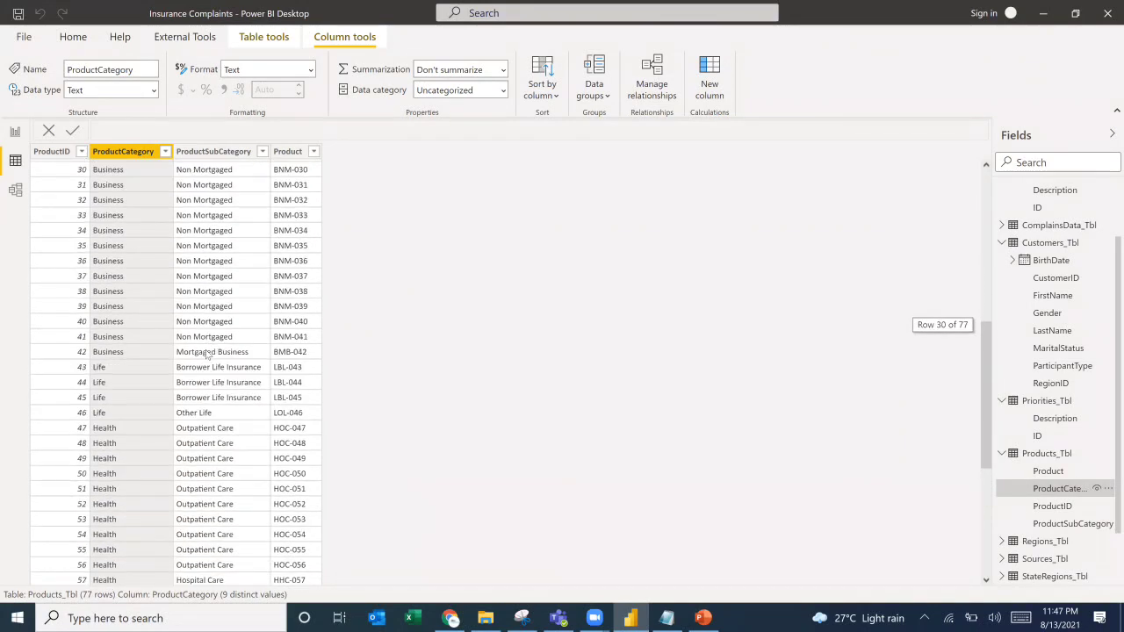
scroll(208, 355, "down", 2)
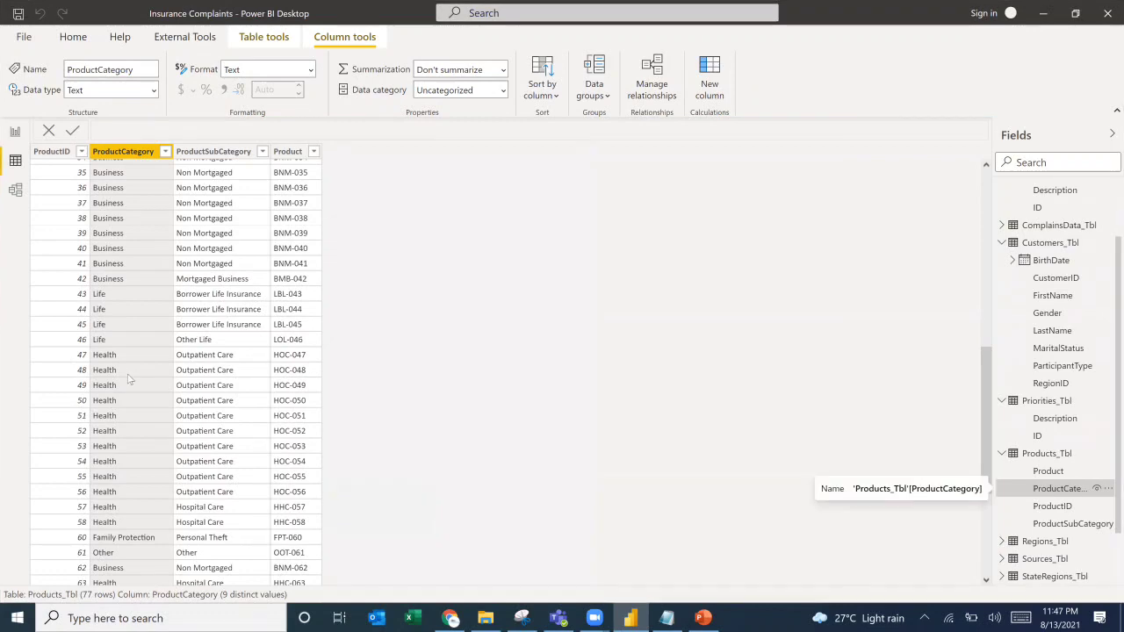
scroll(132, 382, "down", 5)
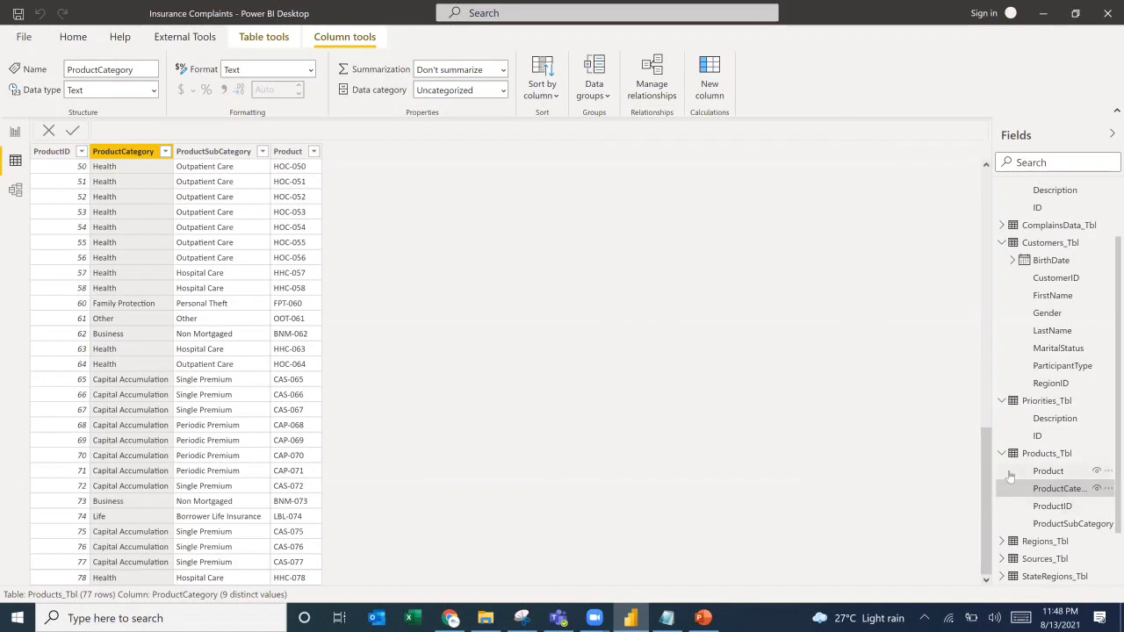
List the Regions_Tbl fields and examine the state maps on the Brokers Performance reference dashboard in Chrome.
scroll(1010, 475, "down", 1)
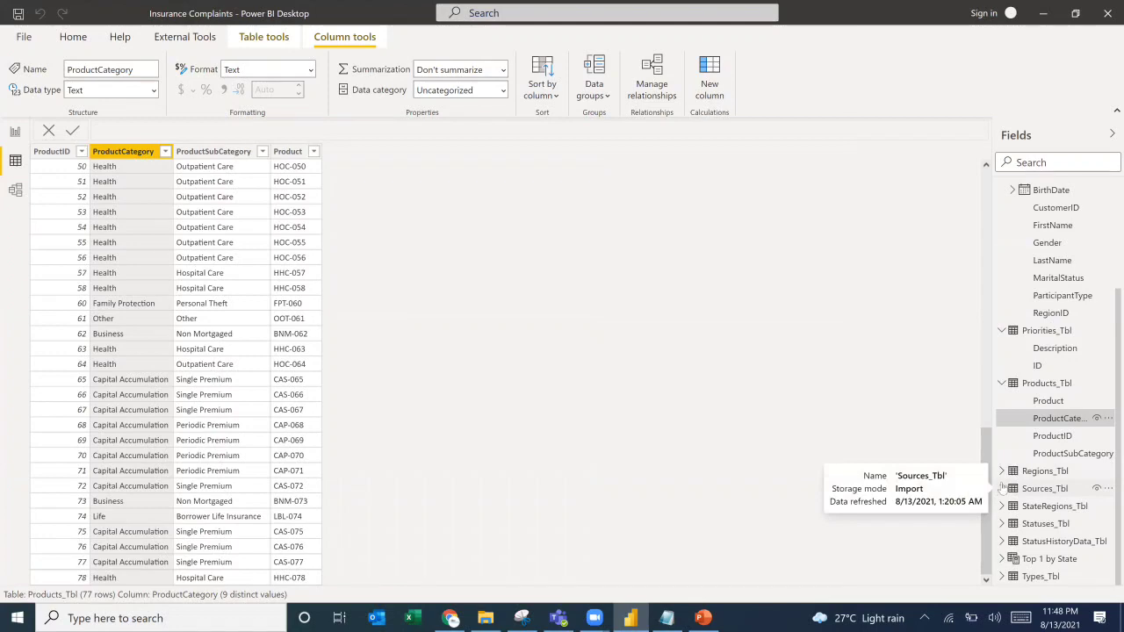
left_click(1002, 472)
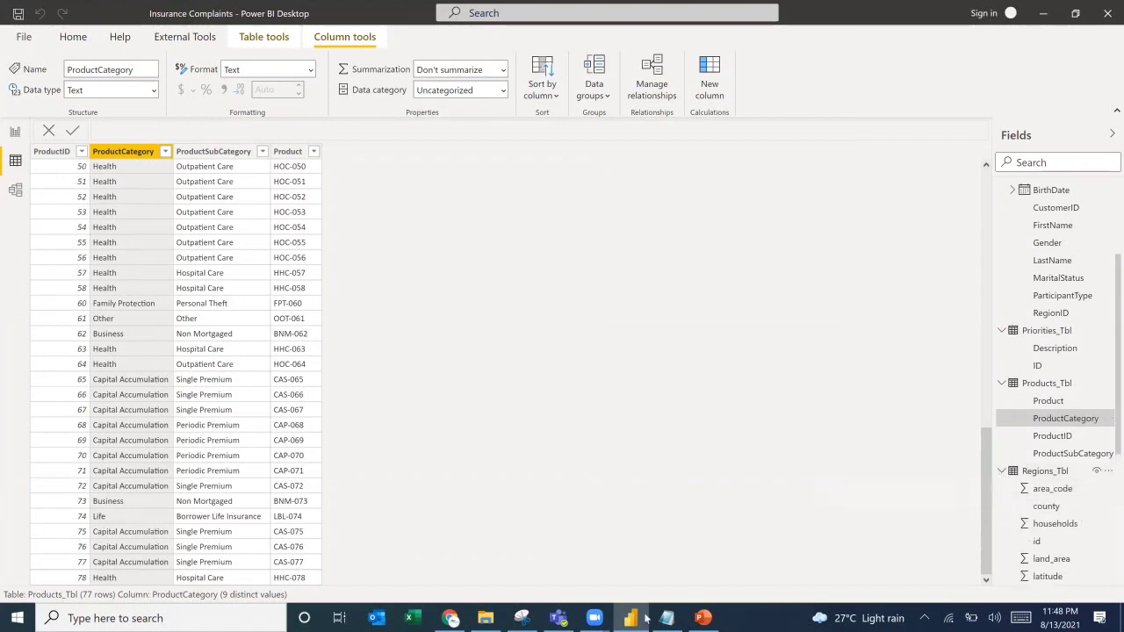
left_click(449, 617)
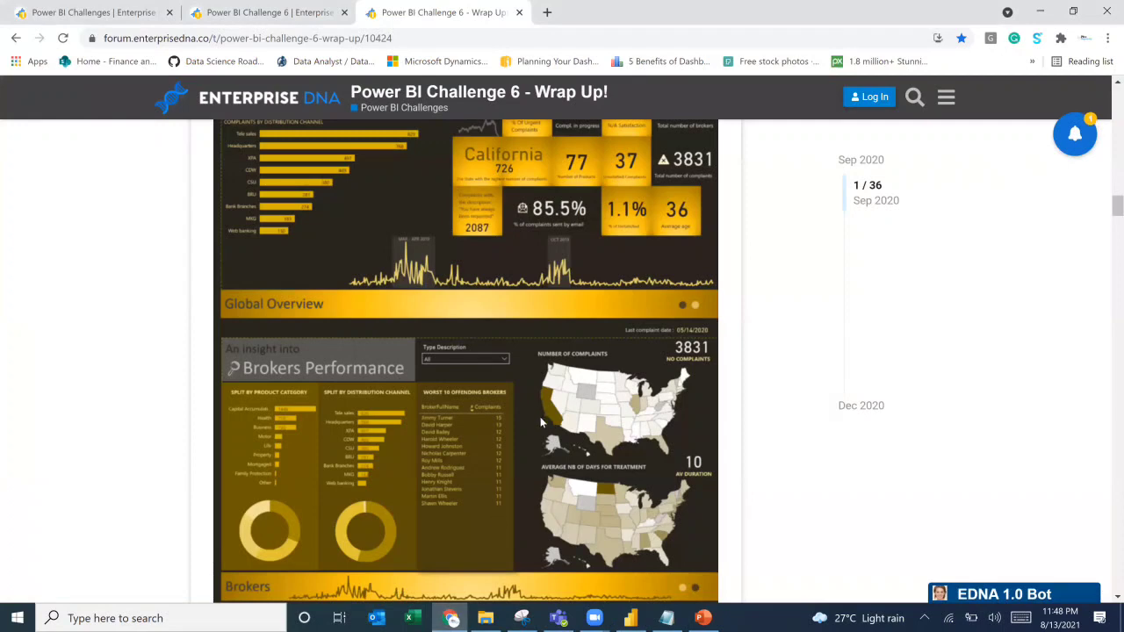
scroll(574, 380, "down", 1)
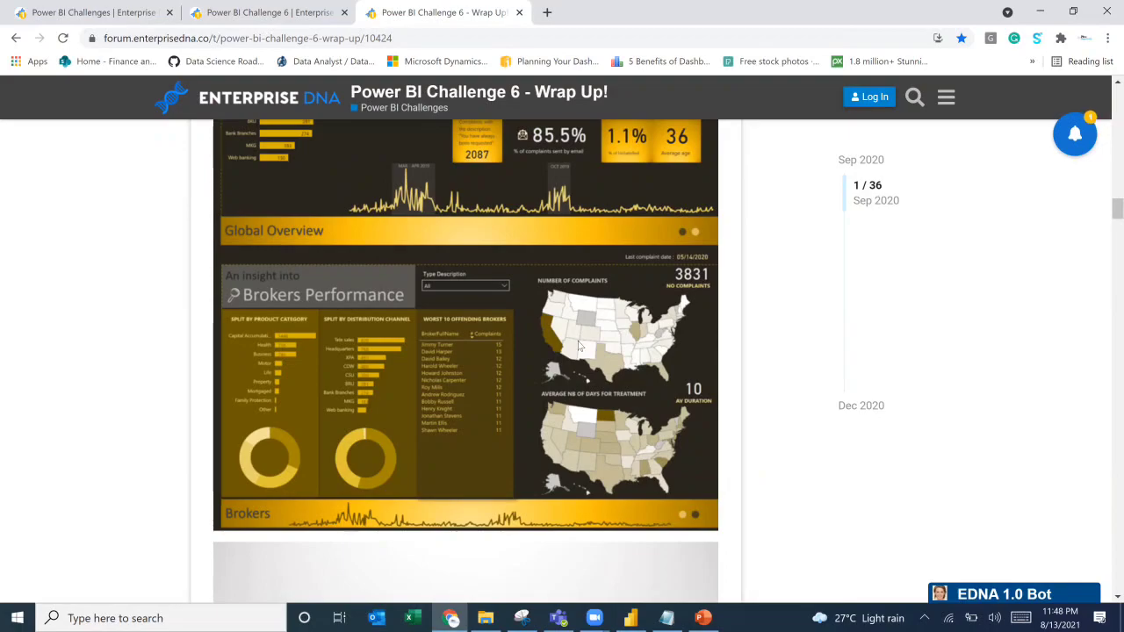
Return to Power BI Desktop and display the source descriptions in the Sources_Tbl data.
key("alt+Tab")
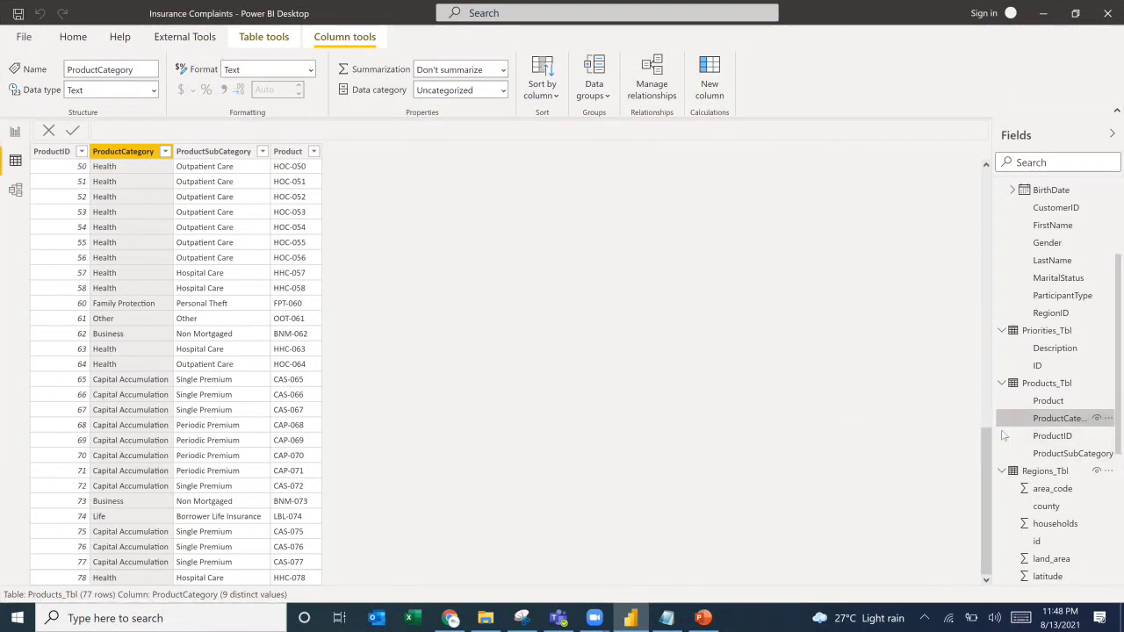
scroll(1000, 444, "down", 2)
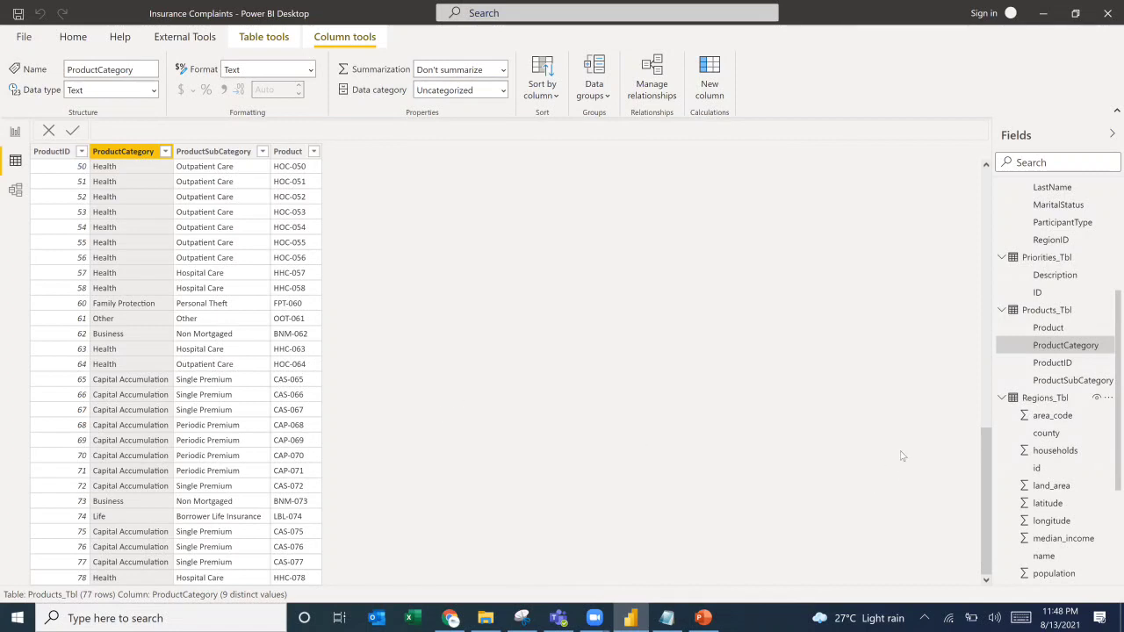
scroll(1056, 446, "down", 5)
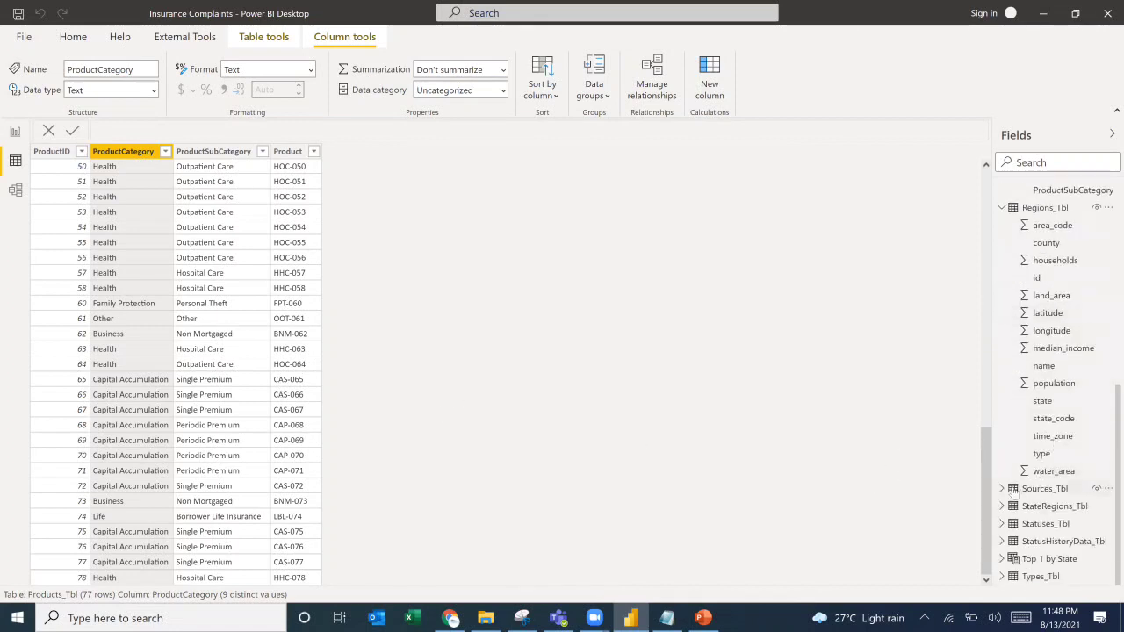
left_click(1002, 489)
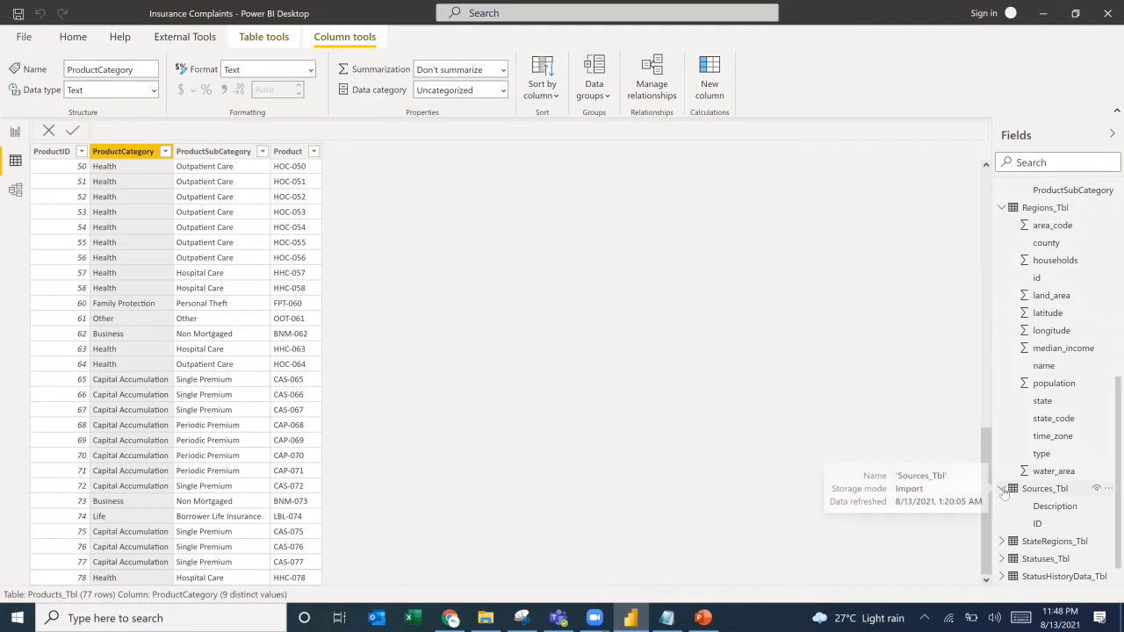
left_click(1056, 505)
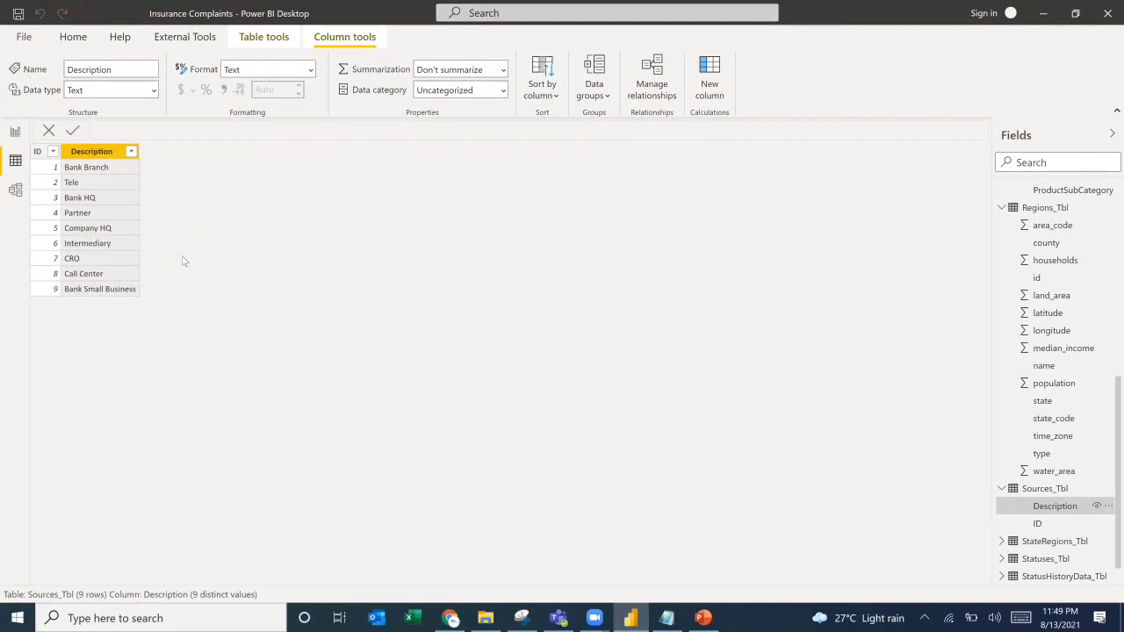
Display the status descriptions in Statuses_Tbl and check them against the complaint dimensions goal in the Goal.txt notes.
left_click(1002, 558)
scroll(1046, 519, "down", 2)
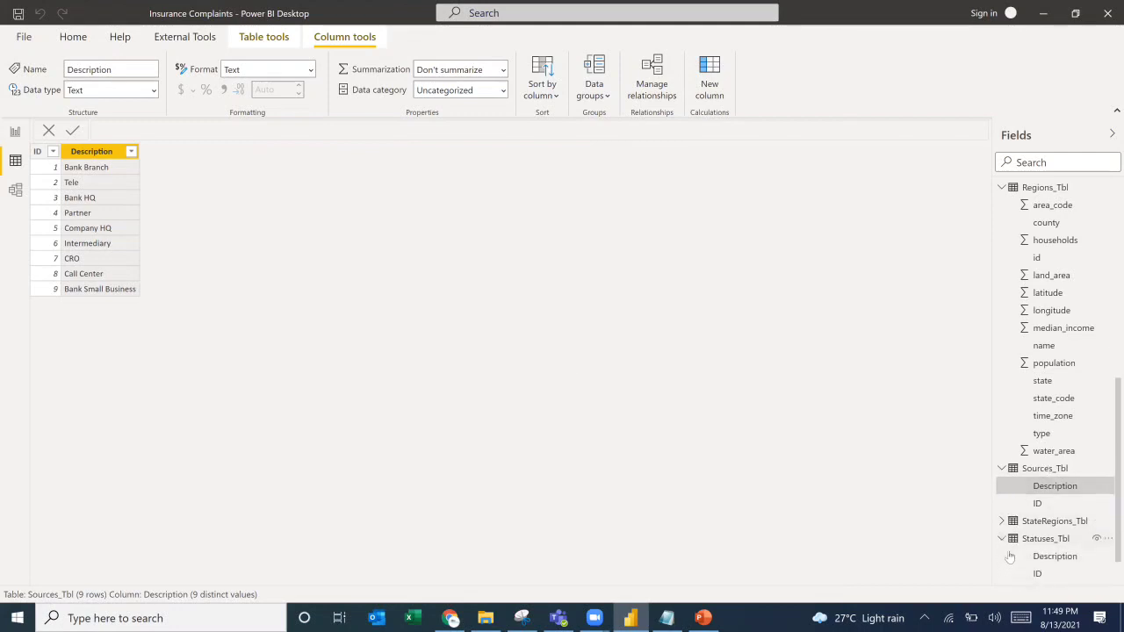
left_click(1043, 508)
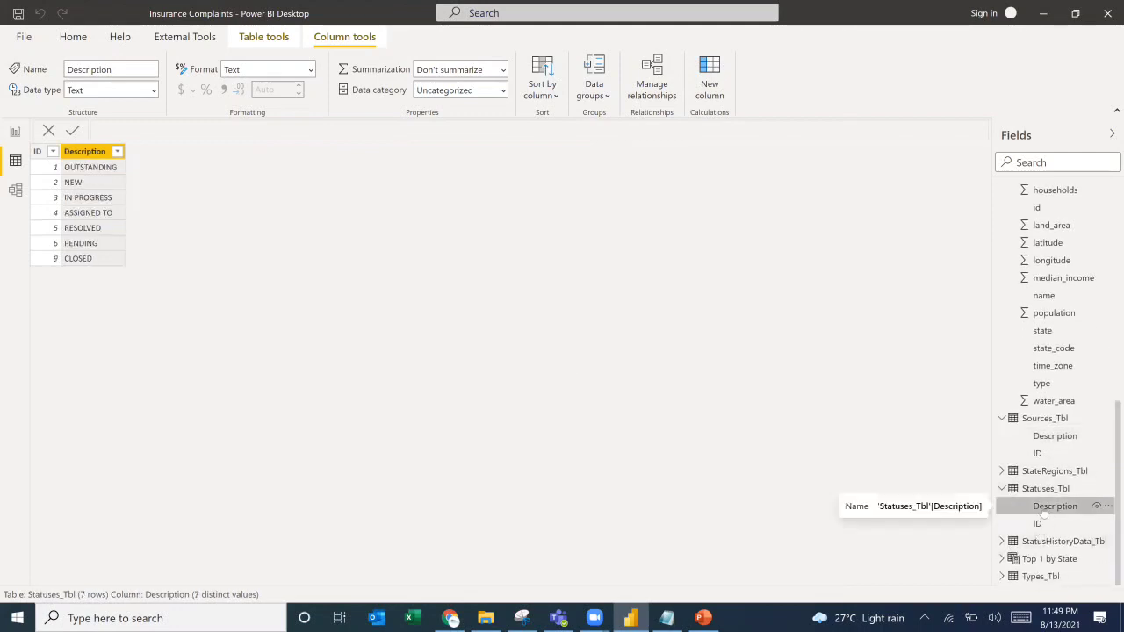
left_click(671, 619)
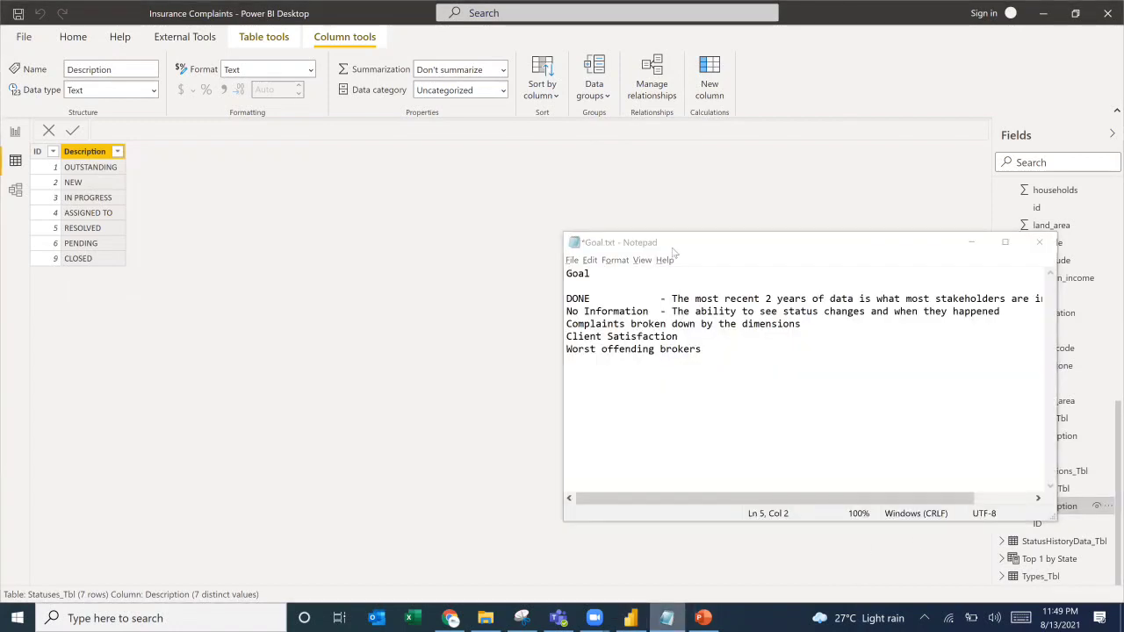
left_click(572, 317)
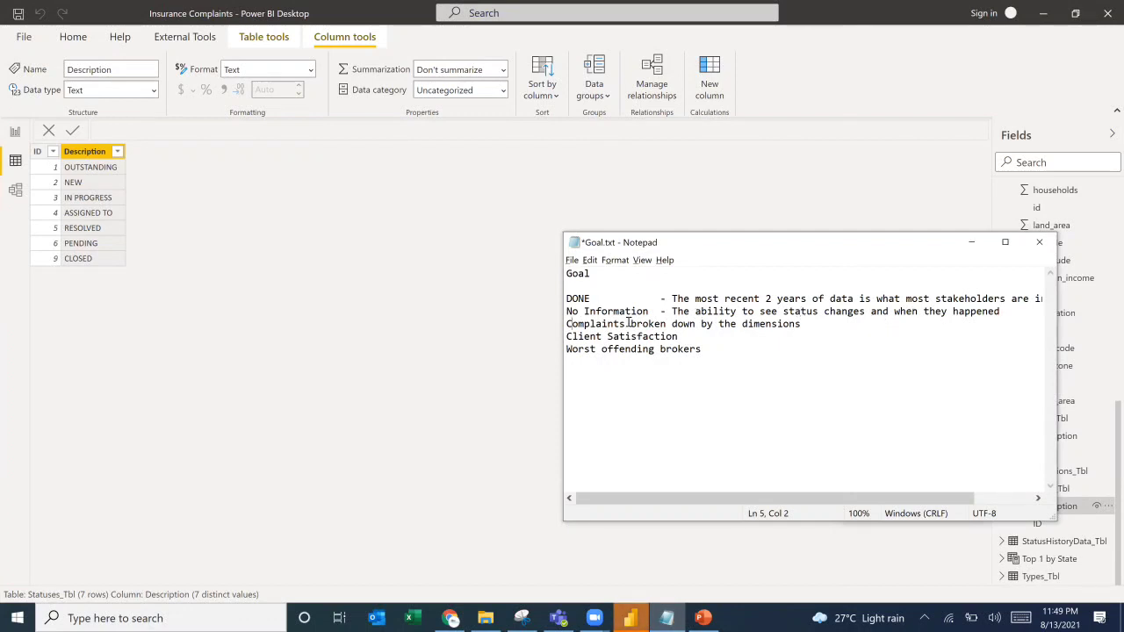
left_click(851, 209)
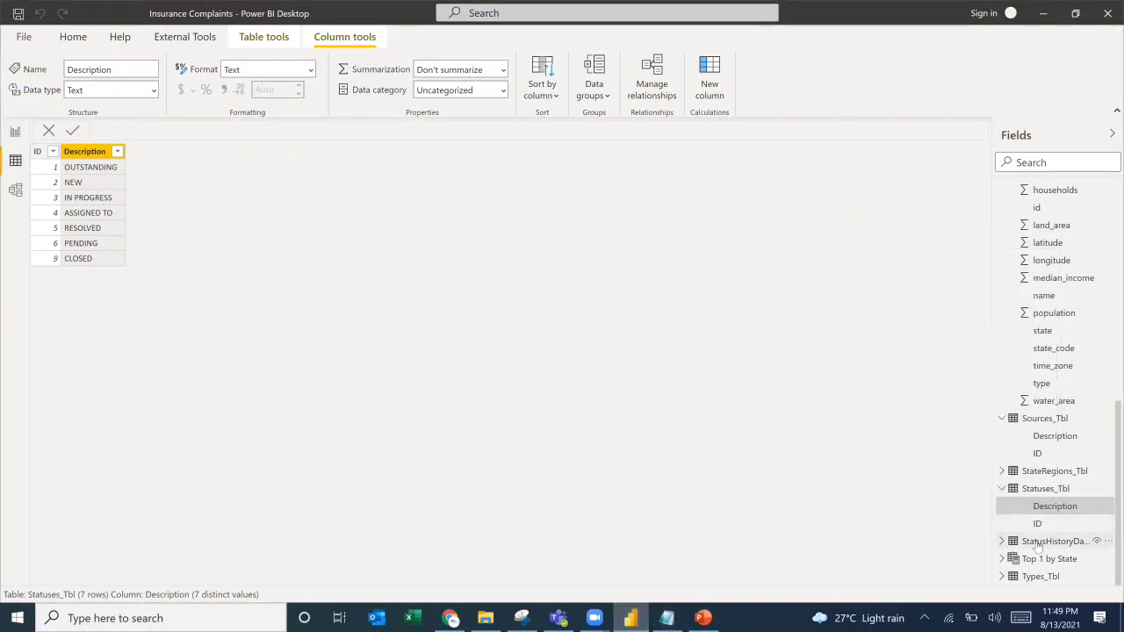
Display the StatusHistoryData_Tbl data and filter its ComplaintID column to complaint 10028 only.
left_click(1053, 540)
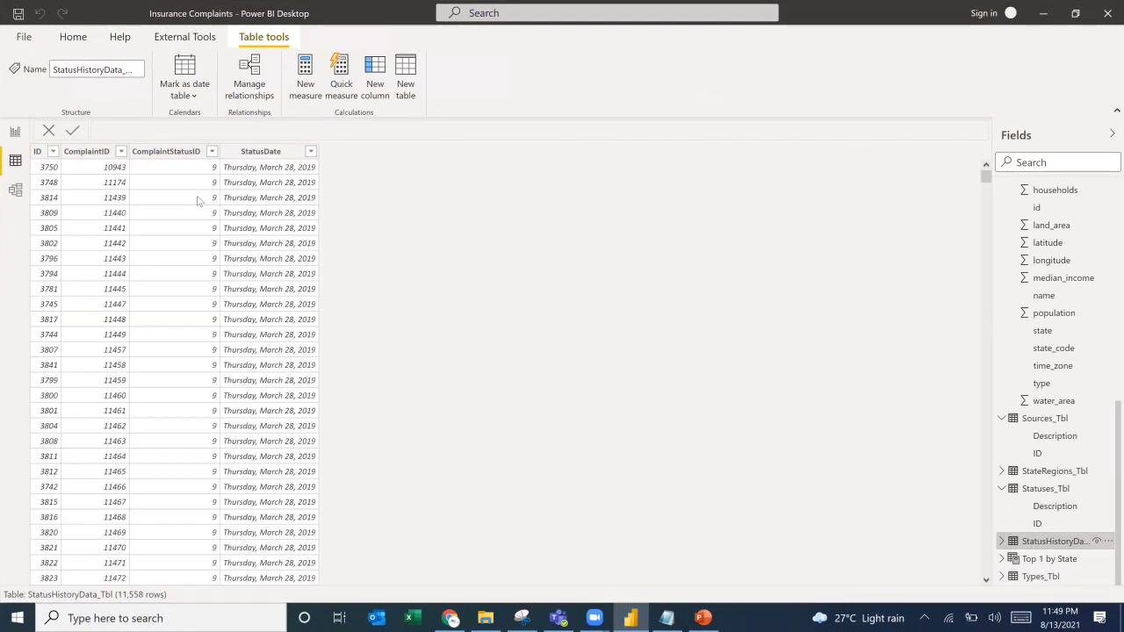
left_click(171, 151)
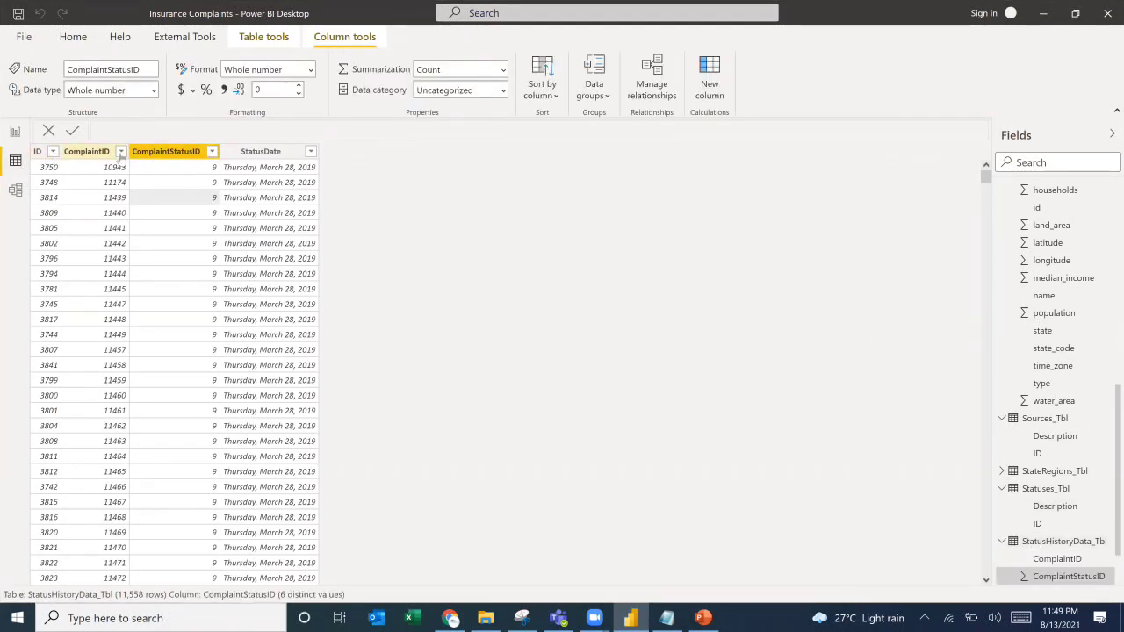
left_click(116, 156)
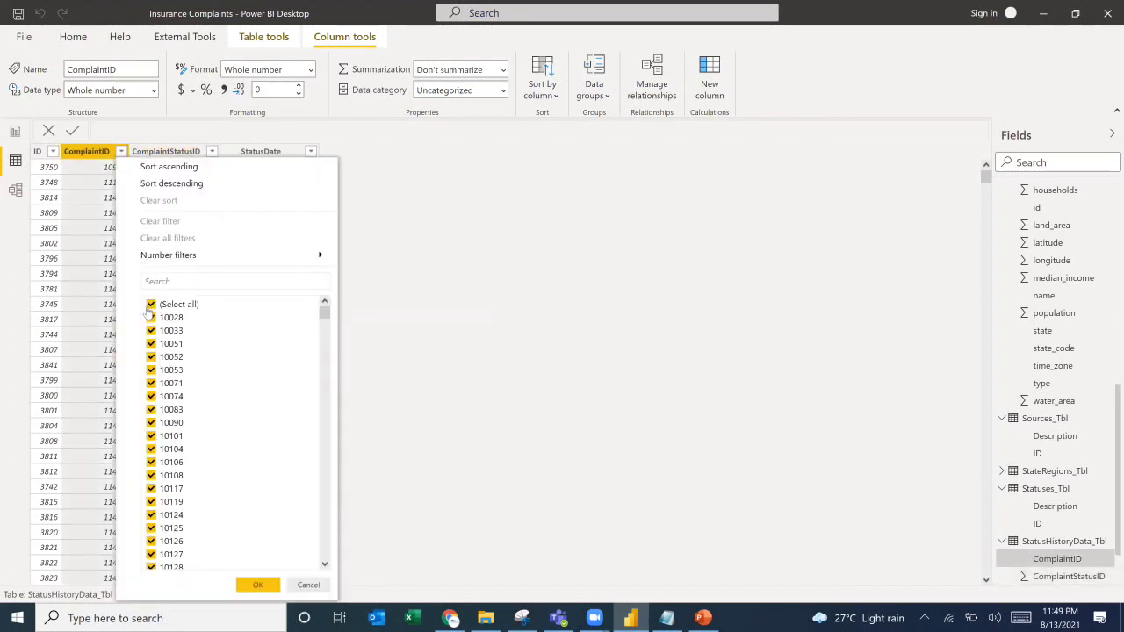
left_click(151, 304)
left_click(150, 317)
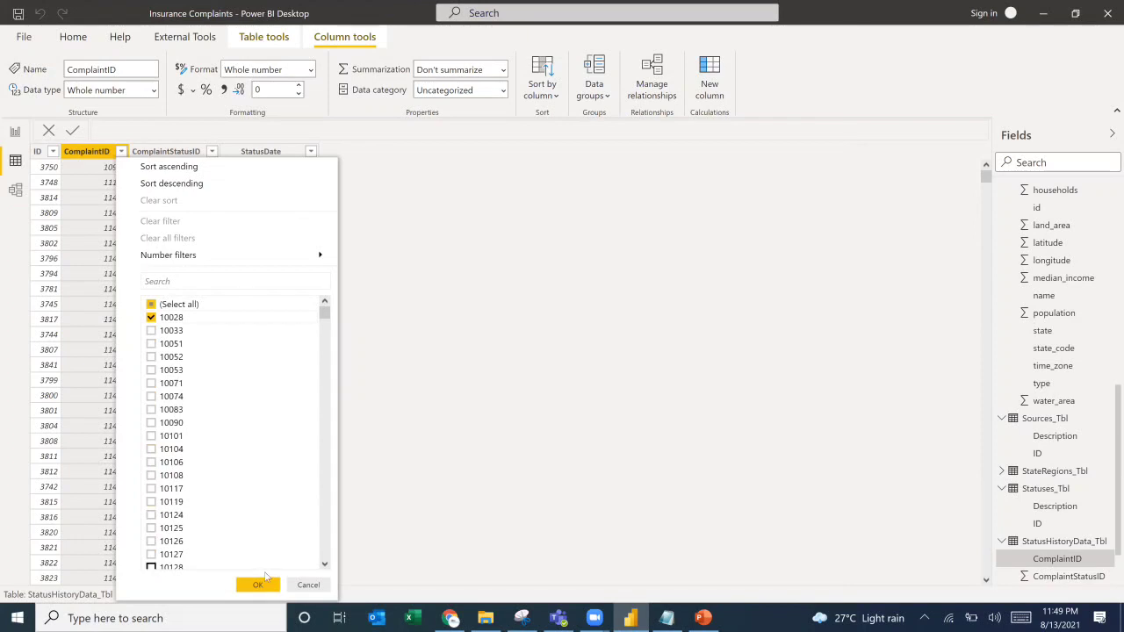
left_click(257, 584)
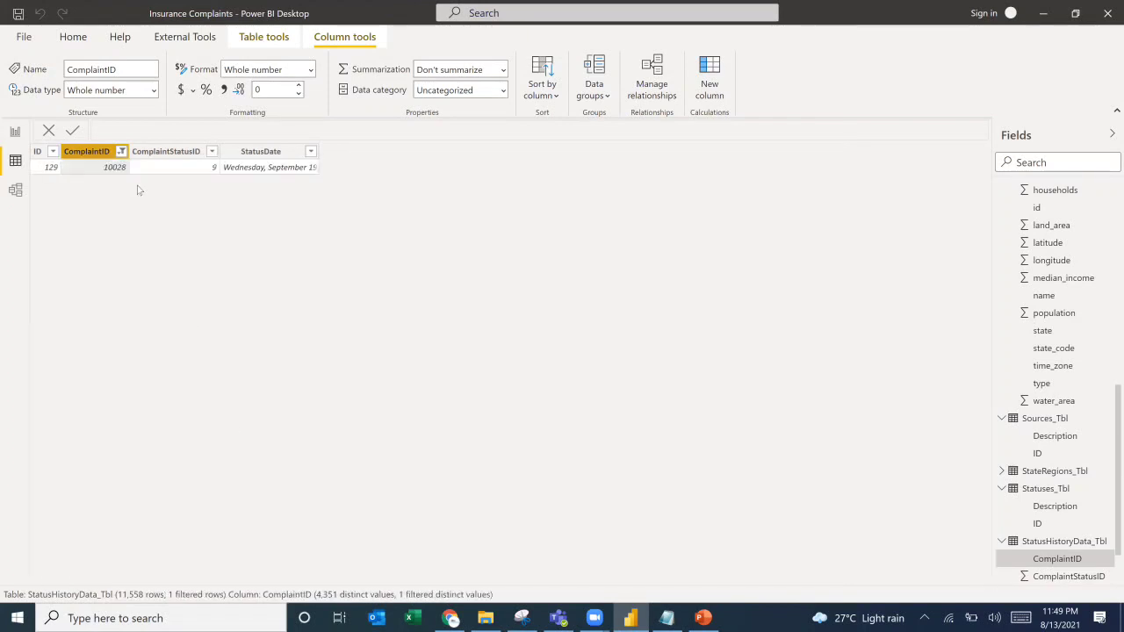
Switch the ComplaintID filter to 10033 only and examine that complaint's ComplaintStatusID values.
left_click(121, 151)
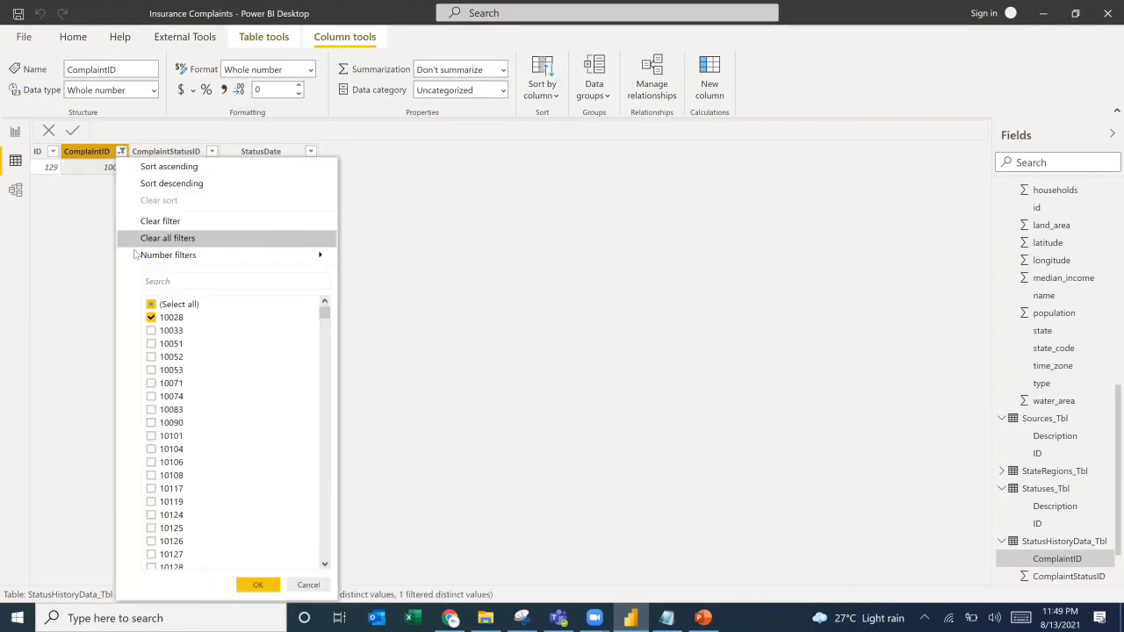
left_click(151, 316)
left_click(151, 330)
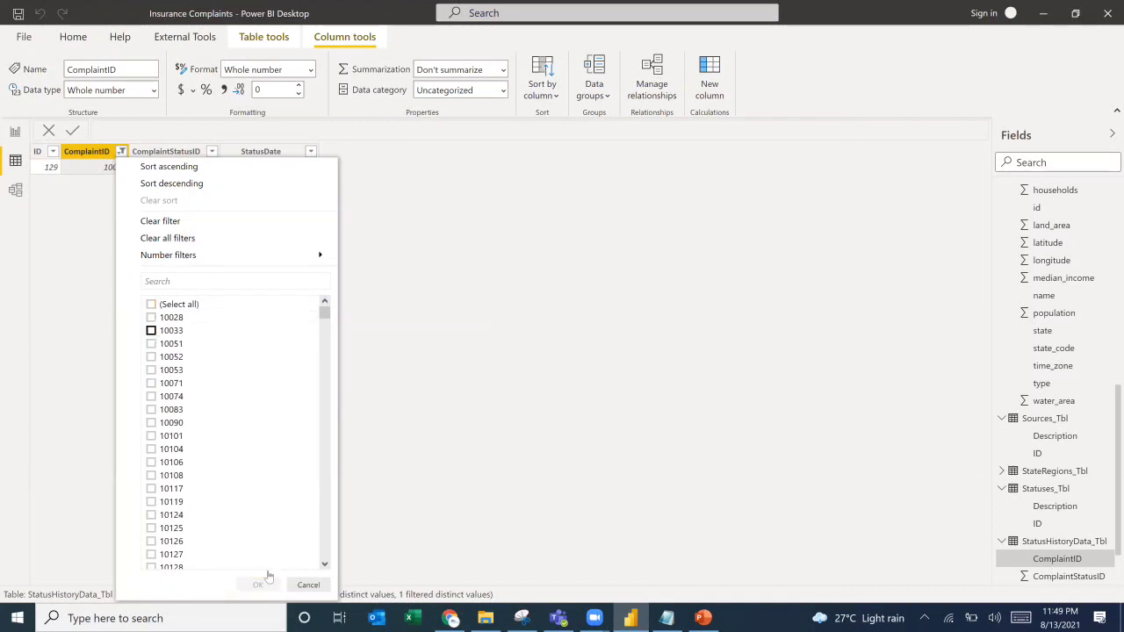
left_click(266, 584)
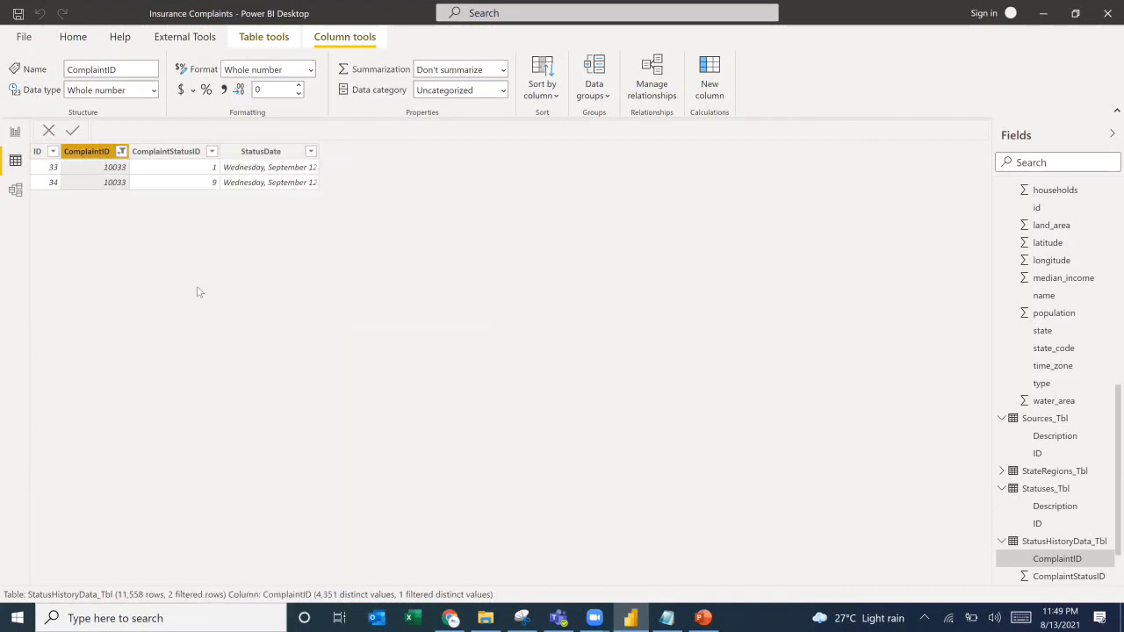
left_click(199, 175)
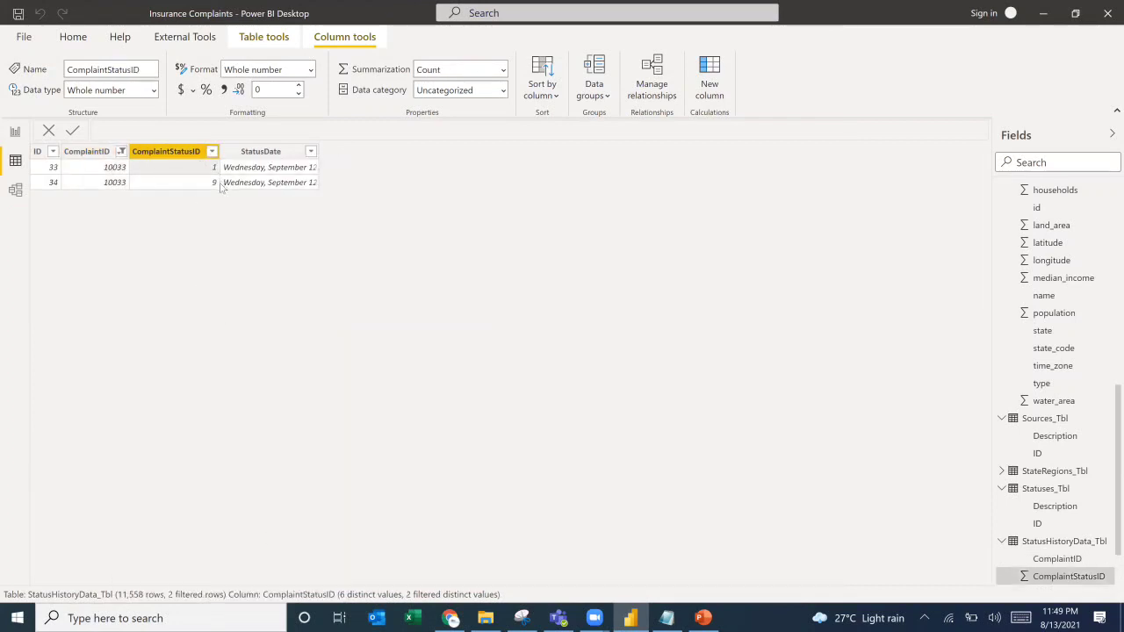
Check the status changes goal in the Goal.txt notes, glance at the reference dashboard in Chrome, and return to Power BI Desktop.
key("alt+Tab")
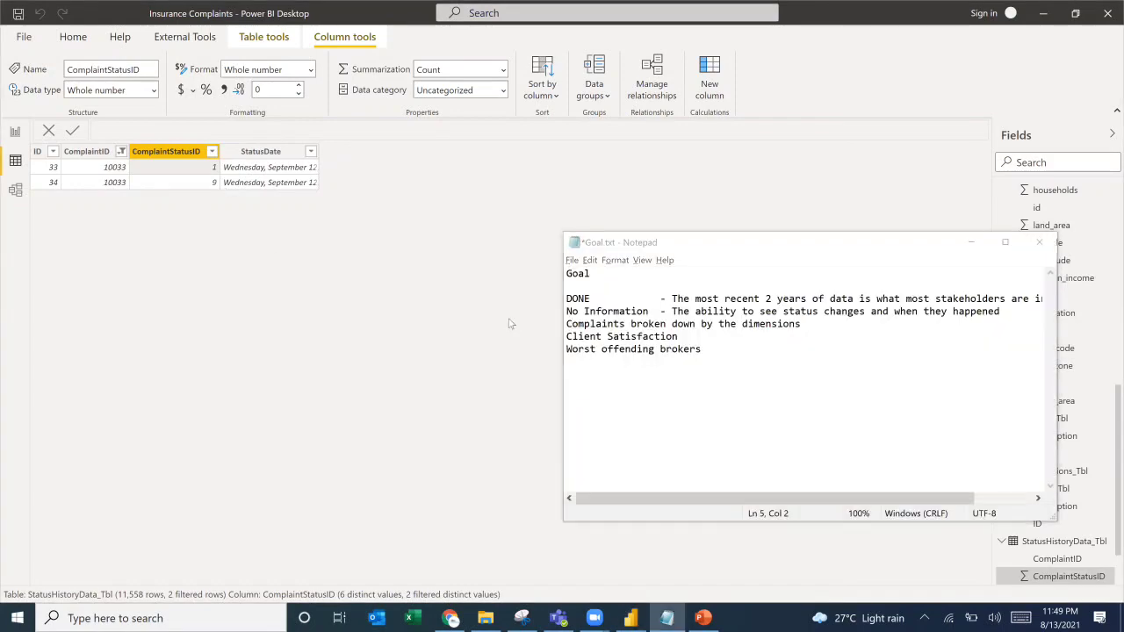
key("alt+Tab")
key("alt+Tab")
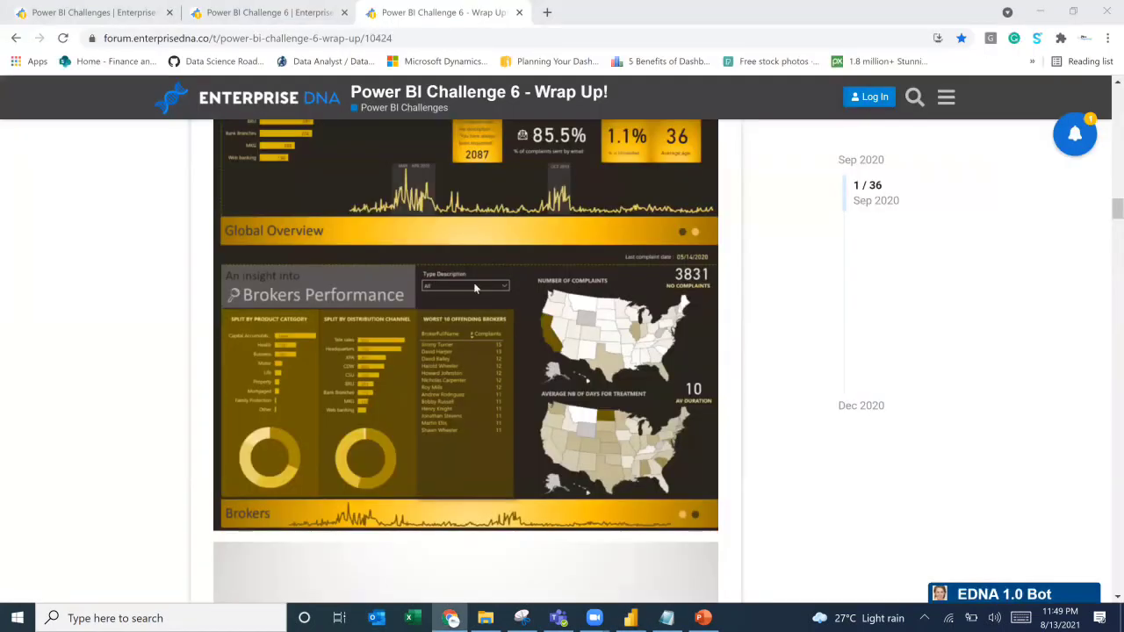
key("alt+Tab")
left_click(630, 618)
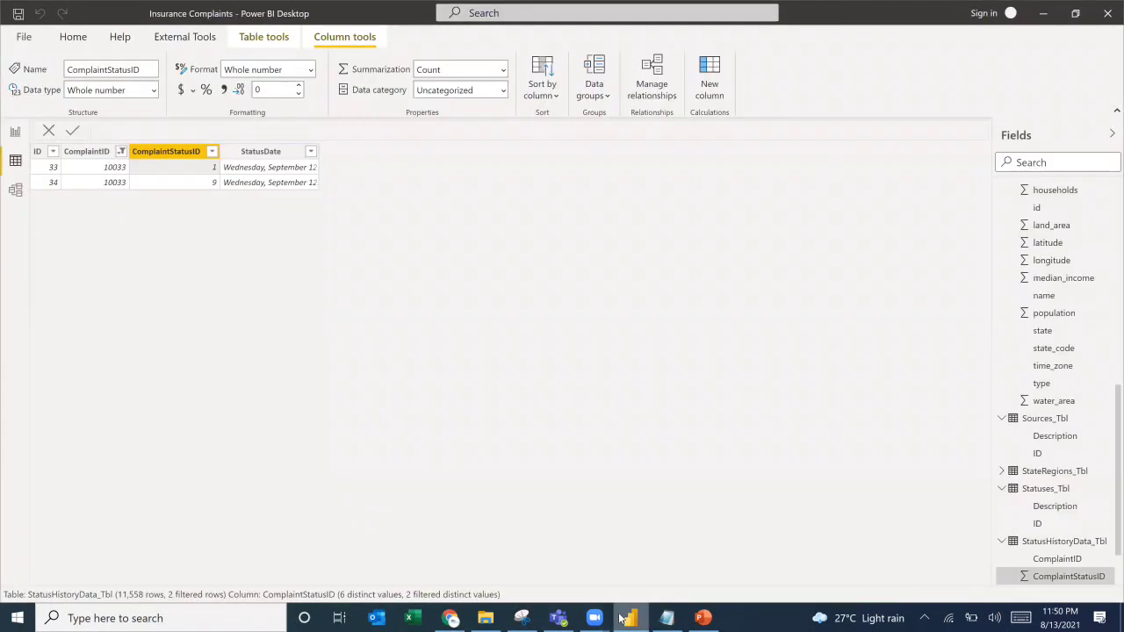
Look up the status descriptions in Statuses_Tbl, and widen the StatusDate column in StatusHistoryData_Tbl to show full dates.
left_click(1055, 506)
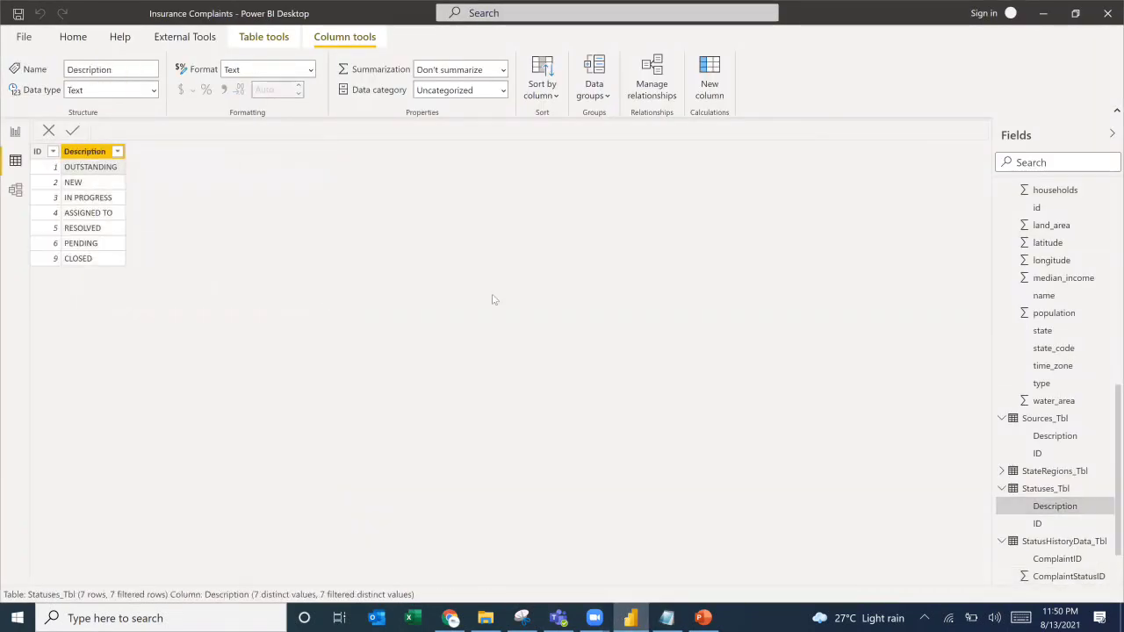
left_click(1052, 559)
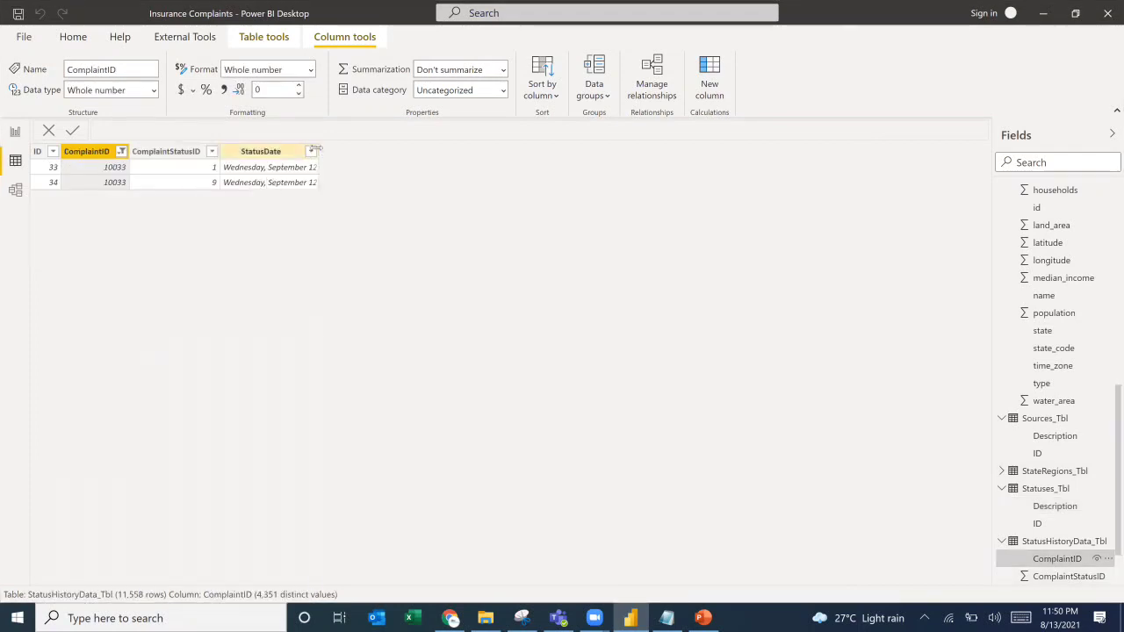
left_click_drag(318, 151, 394, 151)
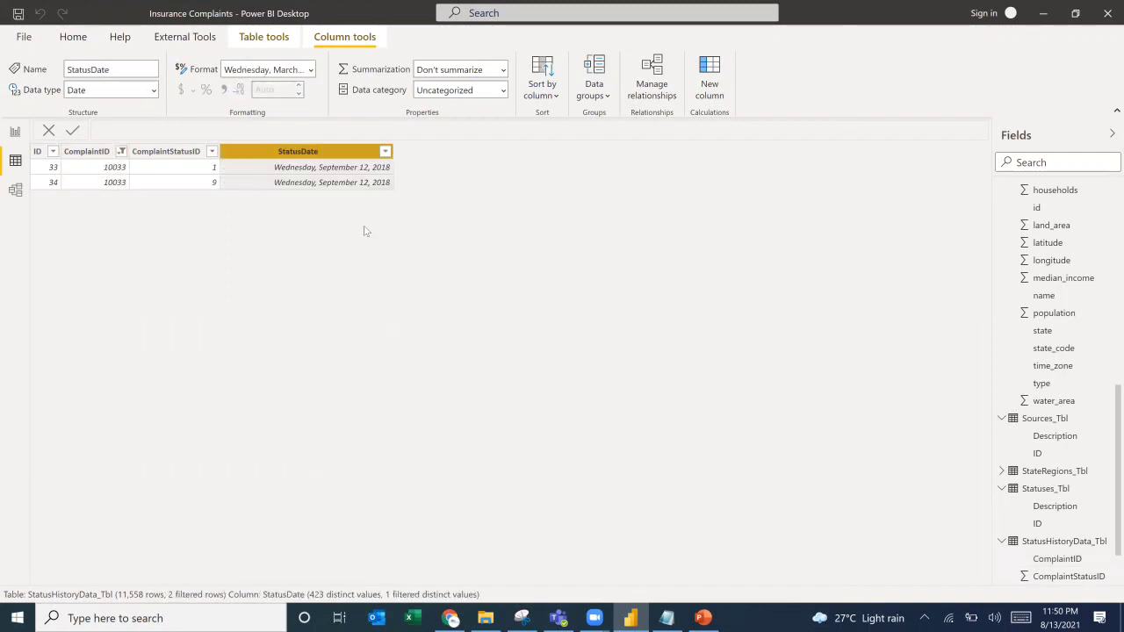
Filter the ComplaintID column of StatusHistoryData_Tbl to complaint 10051 only.
left_click(113, 155)
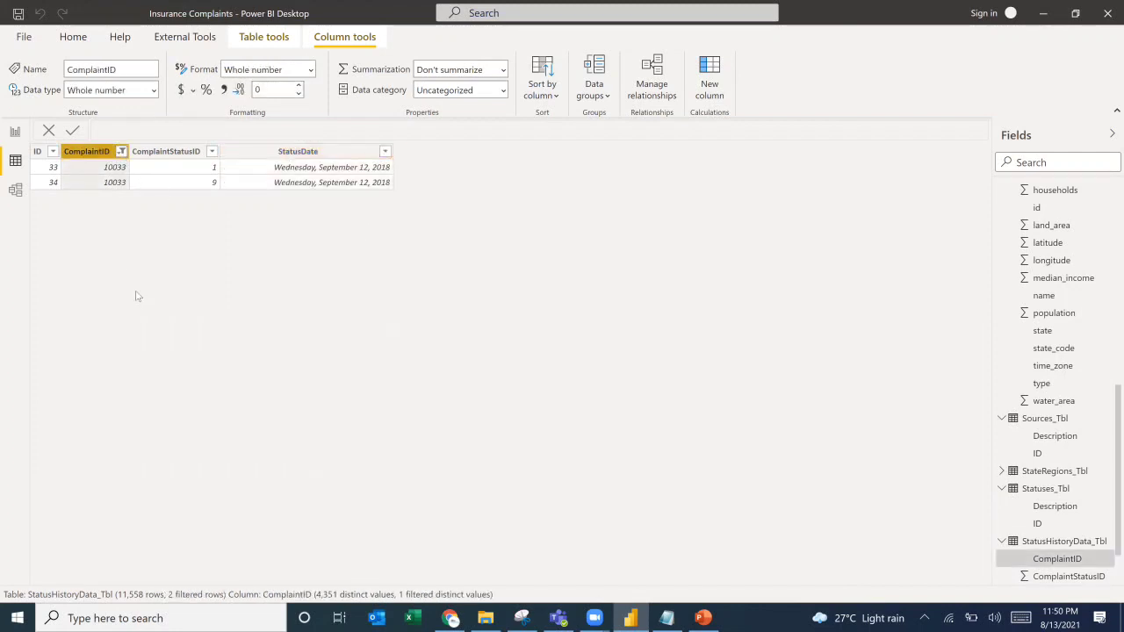
left_click(121, 151)
left_click(151, 330)
left_click(151, 343)
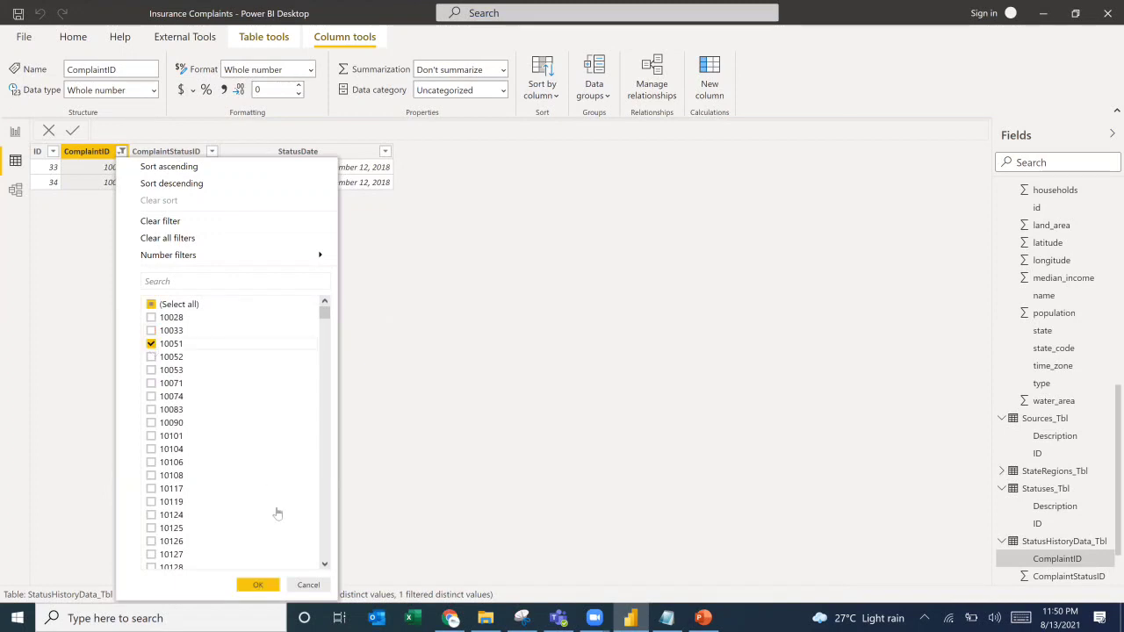
left_click(257, 585)
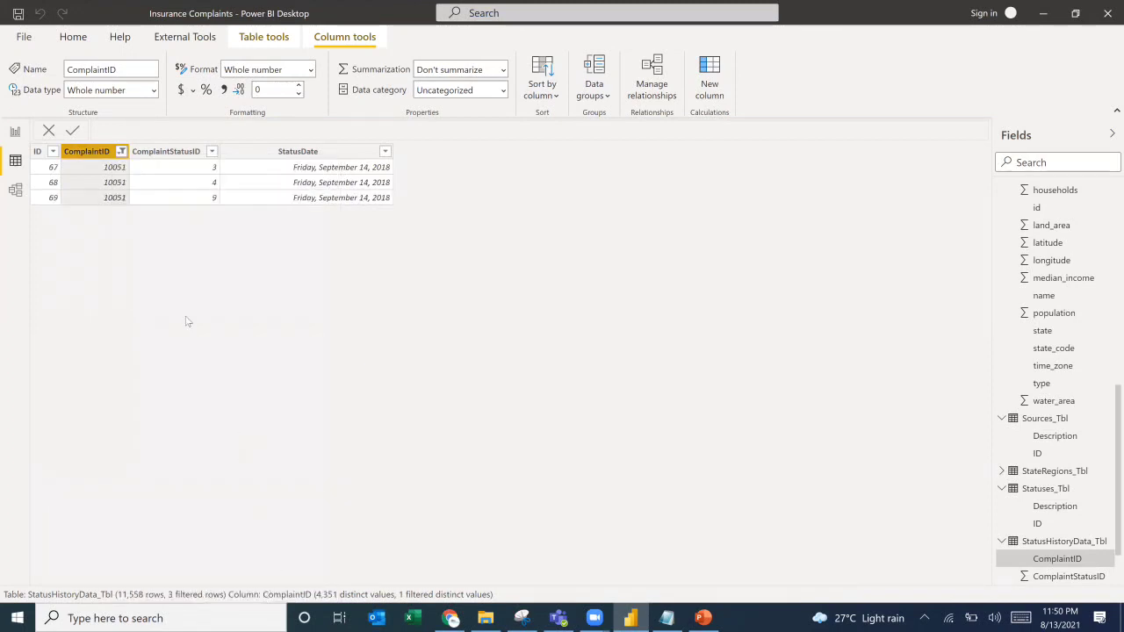
Review the filtered complaint's status dates and status IDs, matching the IDs to their descriptions in Statuses_Tbl.
left_click(329, 197)
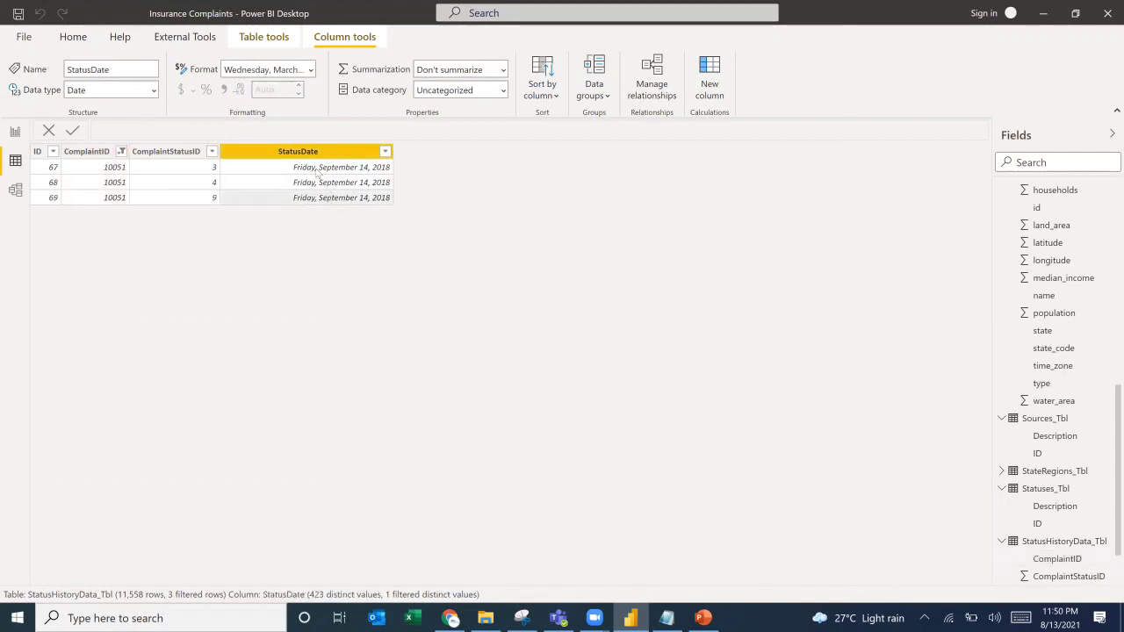
left_click(192, 191)
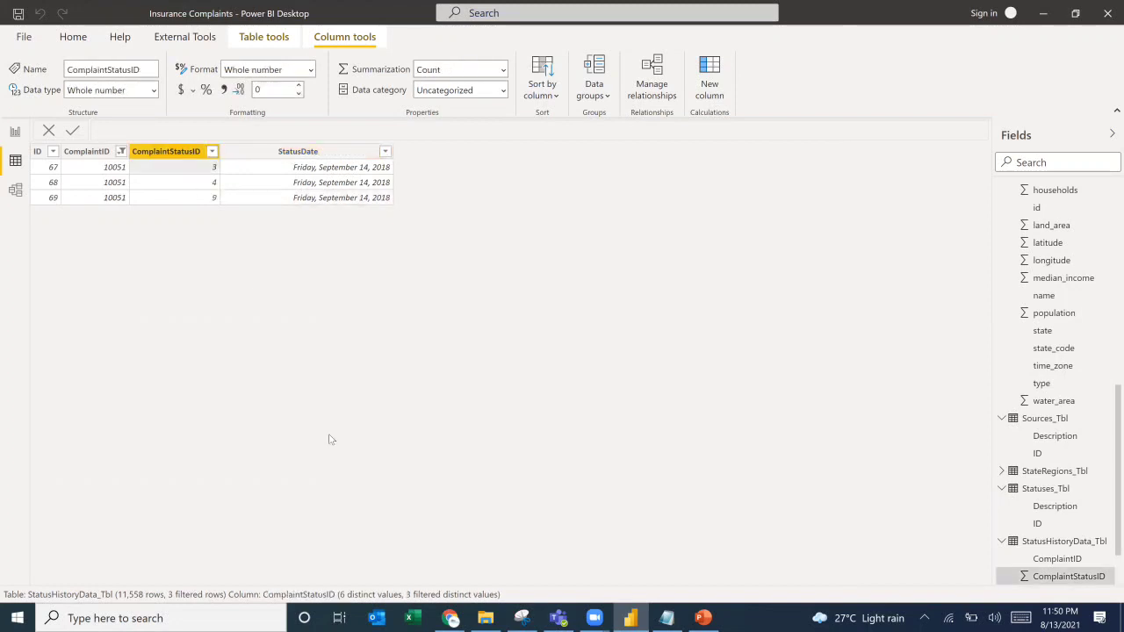
left_click(1031, 507)
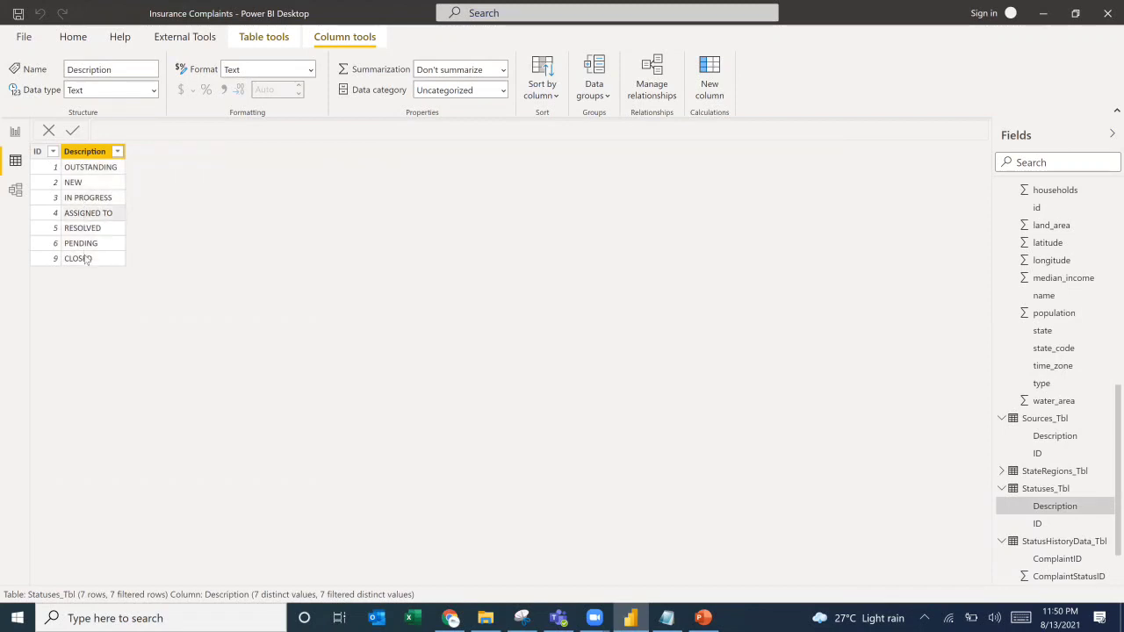
left_click(1065, 562)
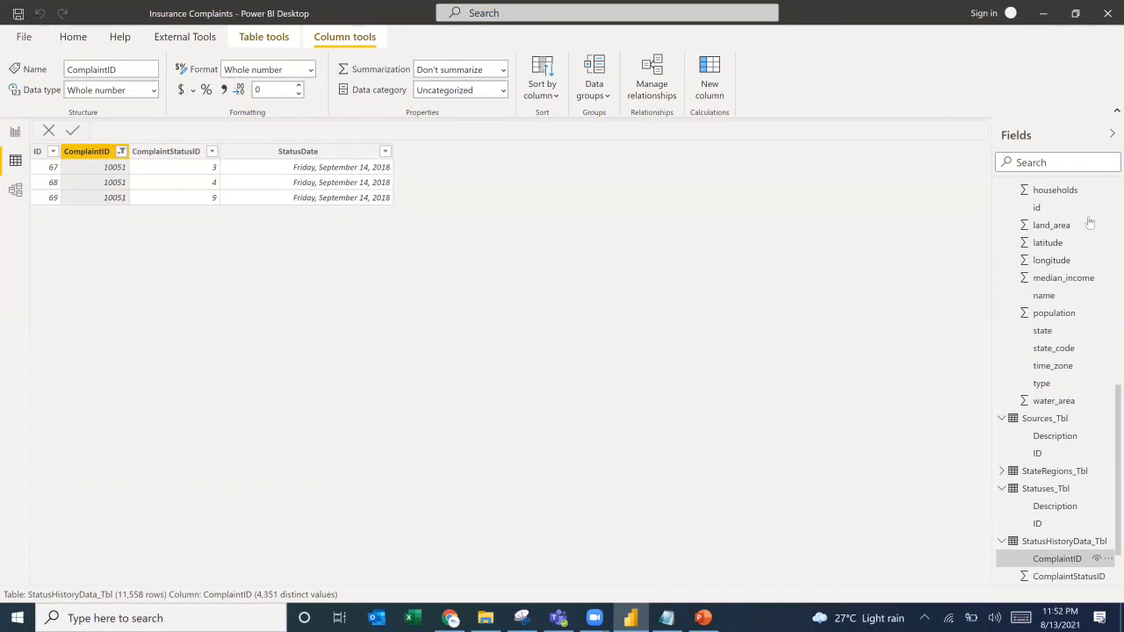
Display the Types_Tbl data at its Description column and review the complaint types.
scroll(1031, 363, "down", 2)
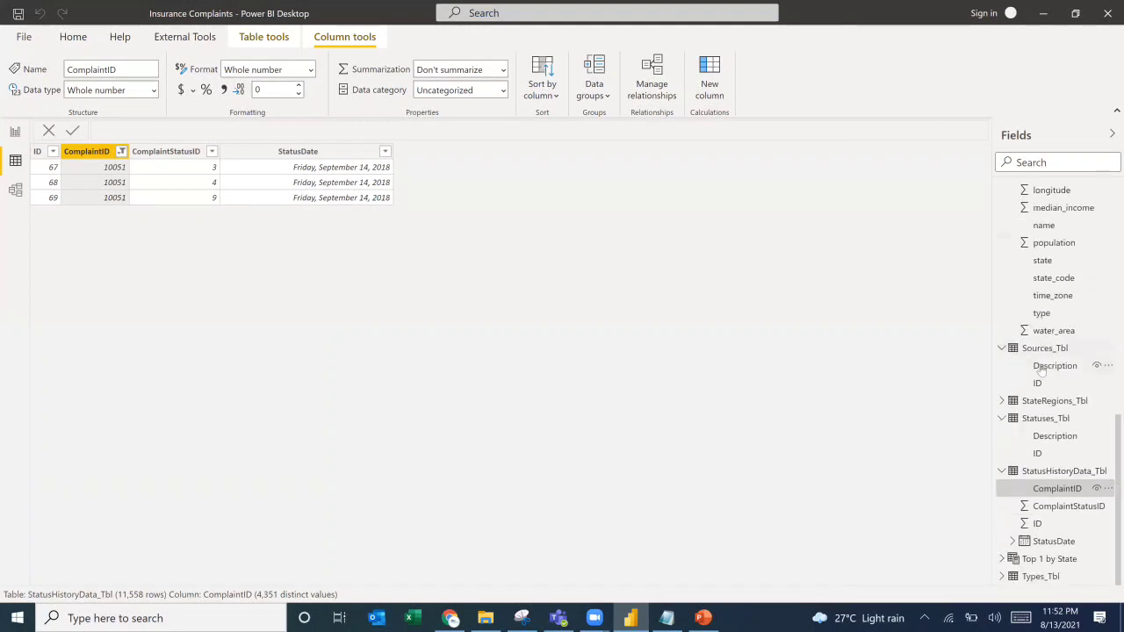
left_click(1040, 575)
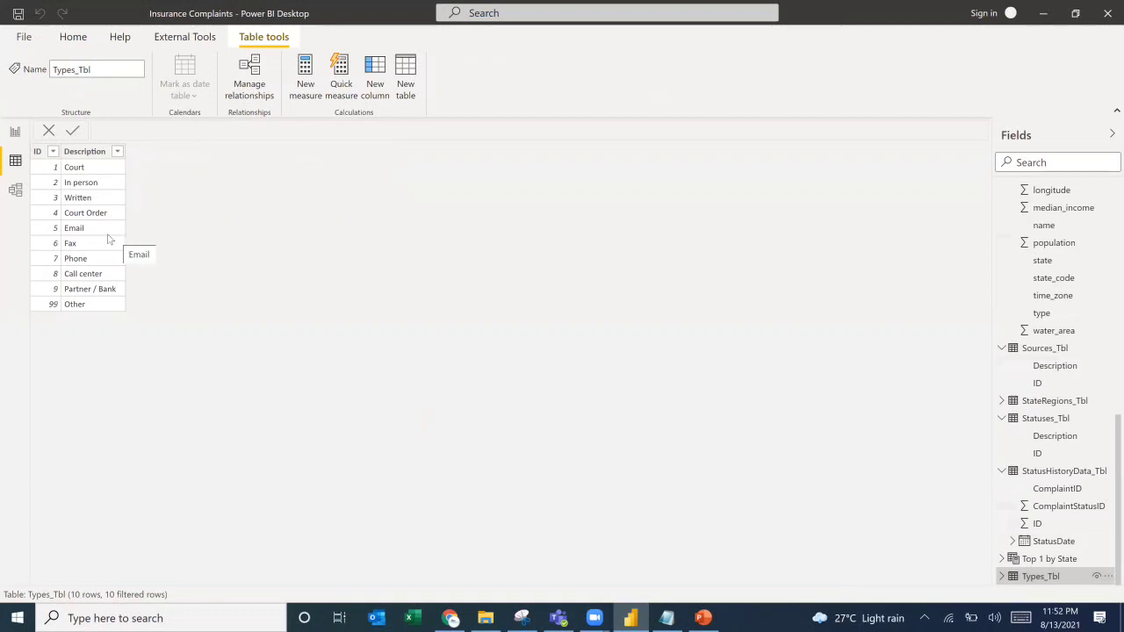
left_click(101, 230)
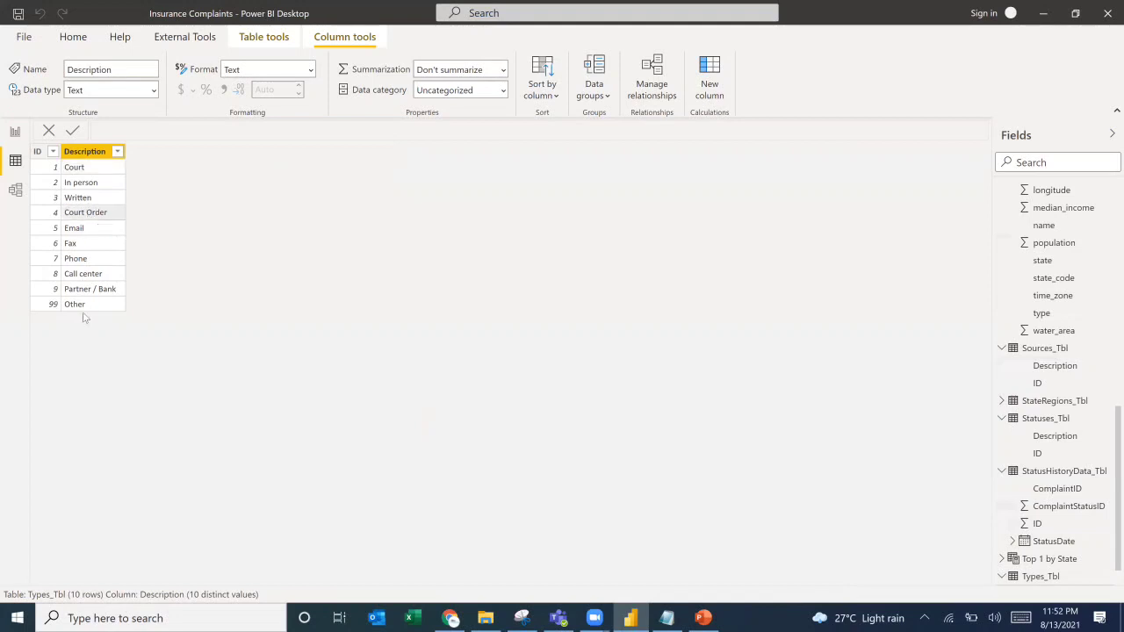
Return to the report canvas and examine the N/A Satisfaction, Unsatisfied Complains and NSA% cards on Page 1.
left_click(15, 132)
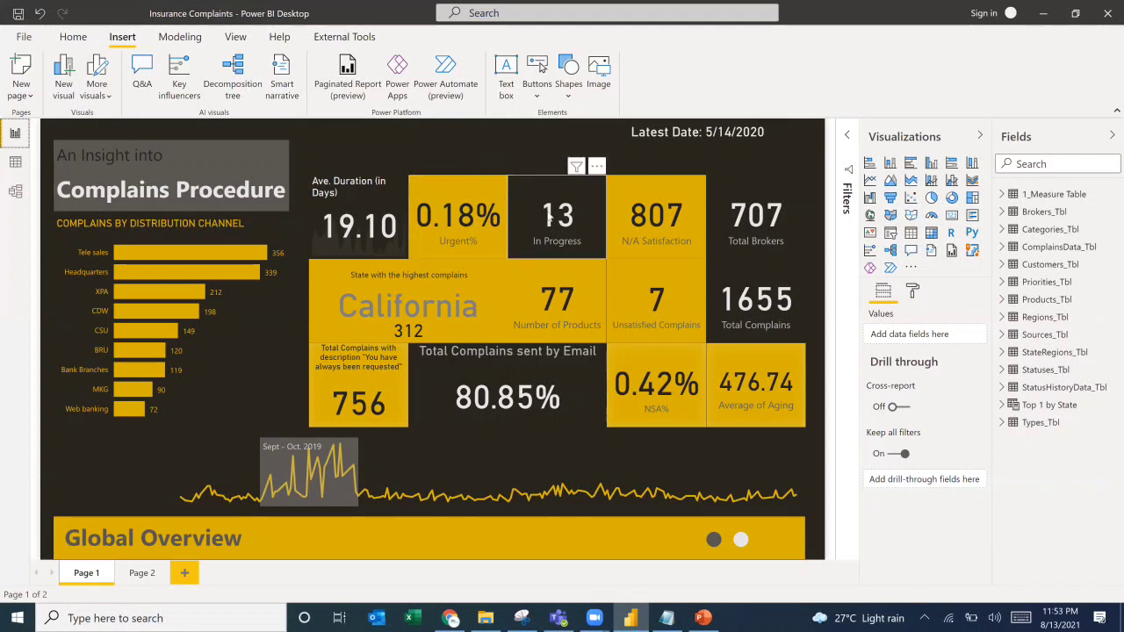
left_click(650, 250)
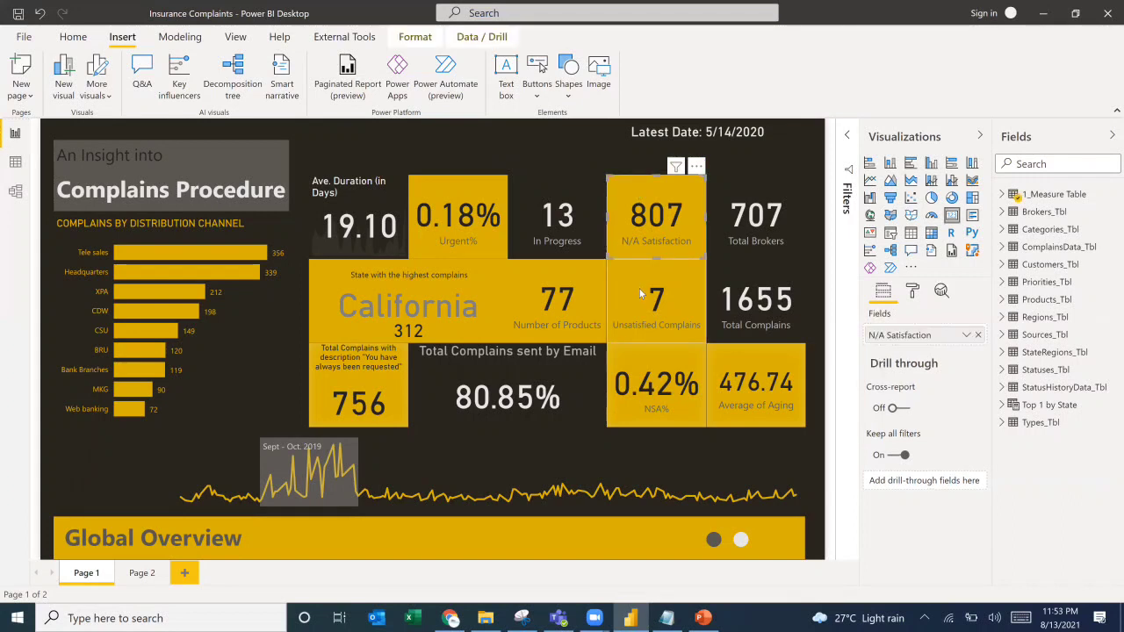
left_click(646, 307)
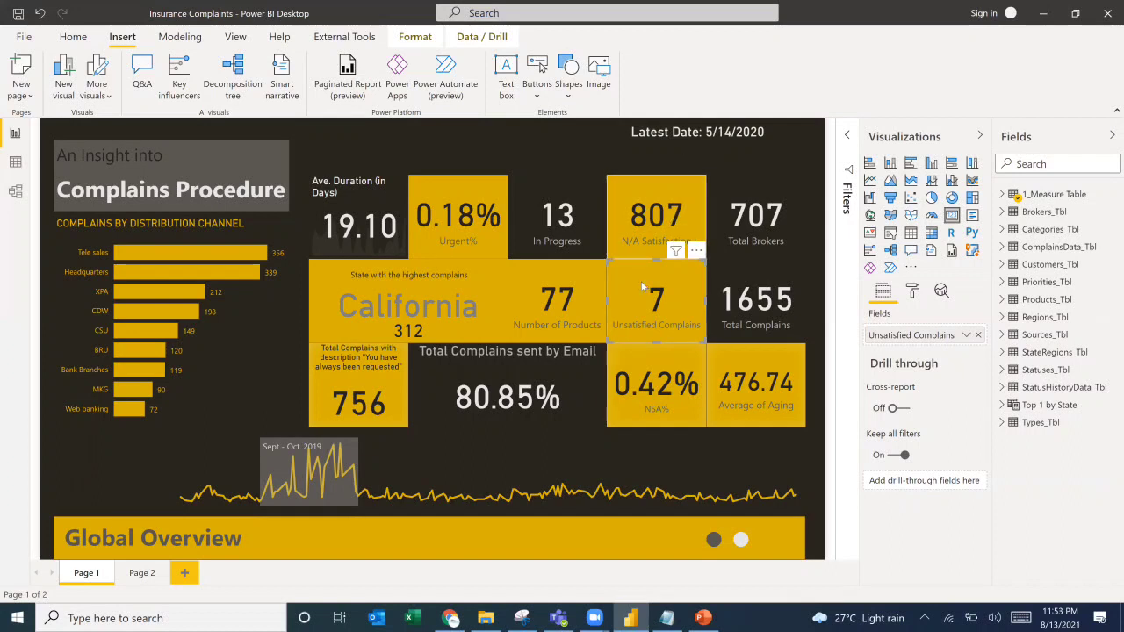
left_click(650, 359)
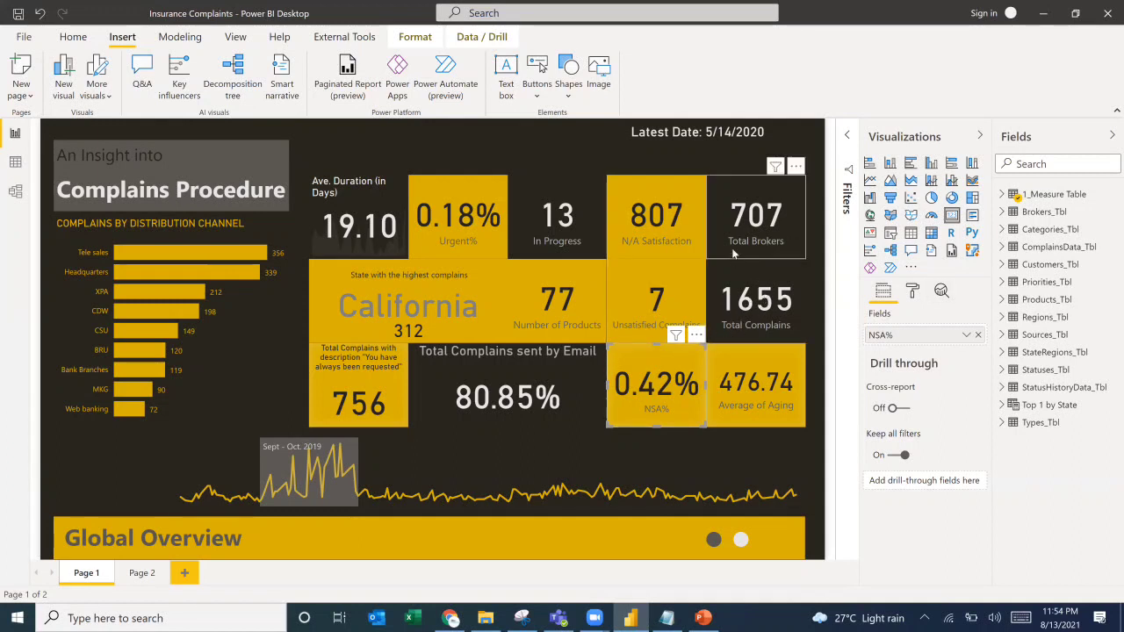
Examine the Total Brokers and Number of Products cards on Page 1, leaving no visual selected.
left_click(745, 196)
left_click(588, 291)
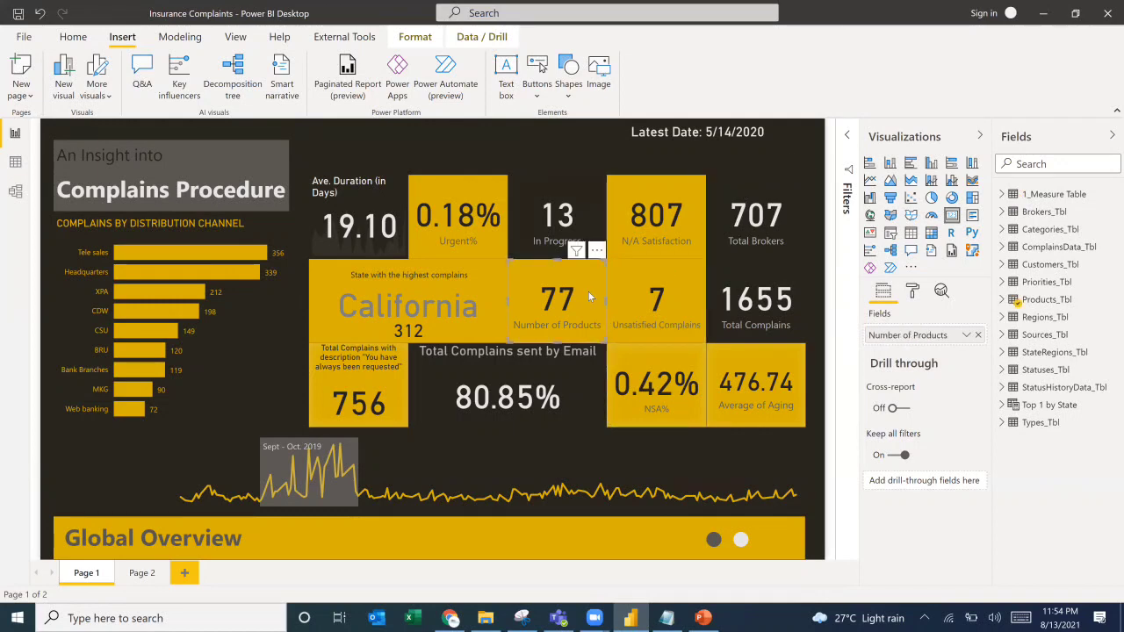
left_click(740, 214)
left_click(590, 296)
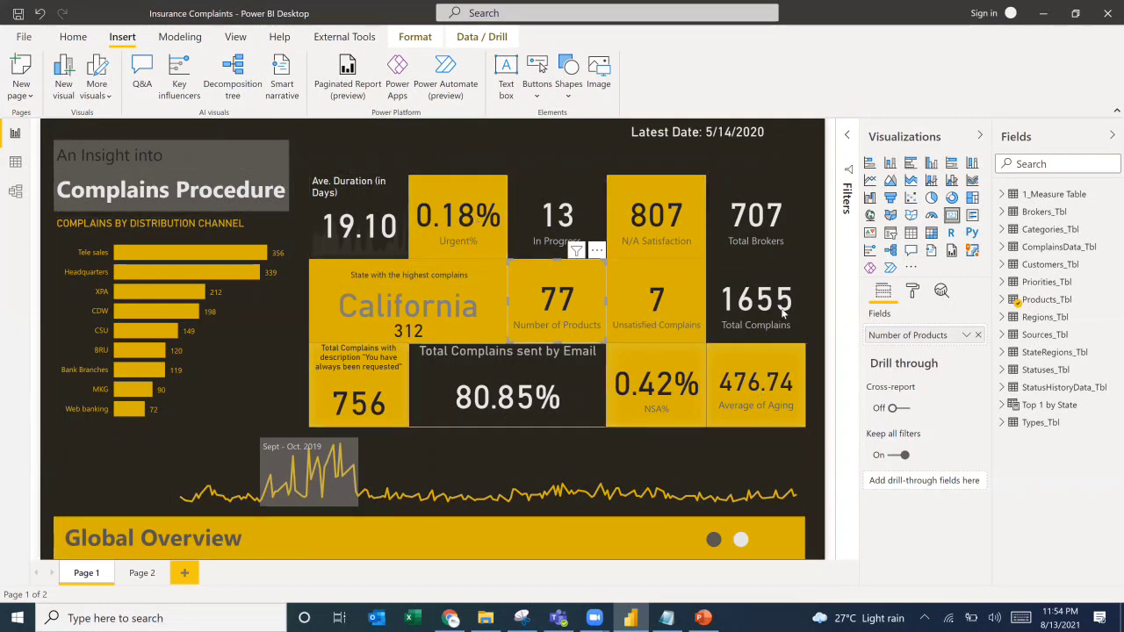
left_click(574, 146)
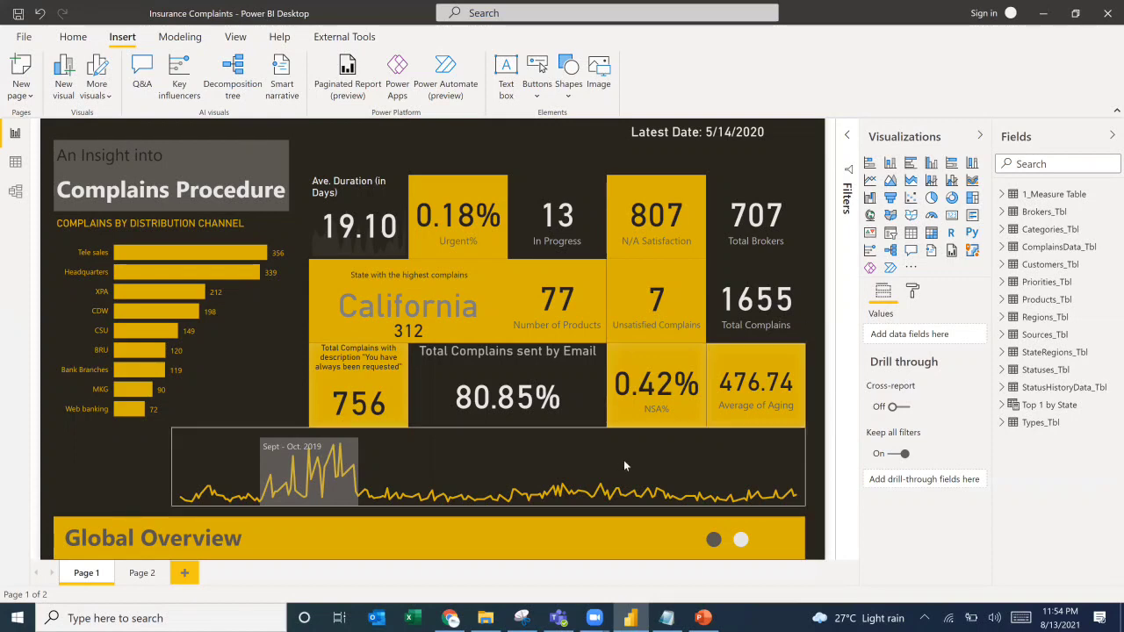
Switch to Chrome and browse the Challenge 6 wrap-up back to the Clients Satisfaction Survey and Complaints Distribution report pages.
left_click(450, 618)
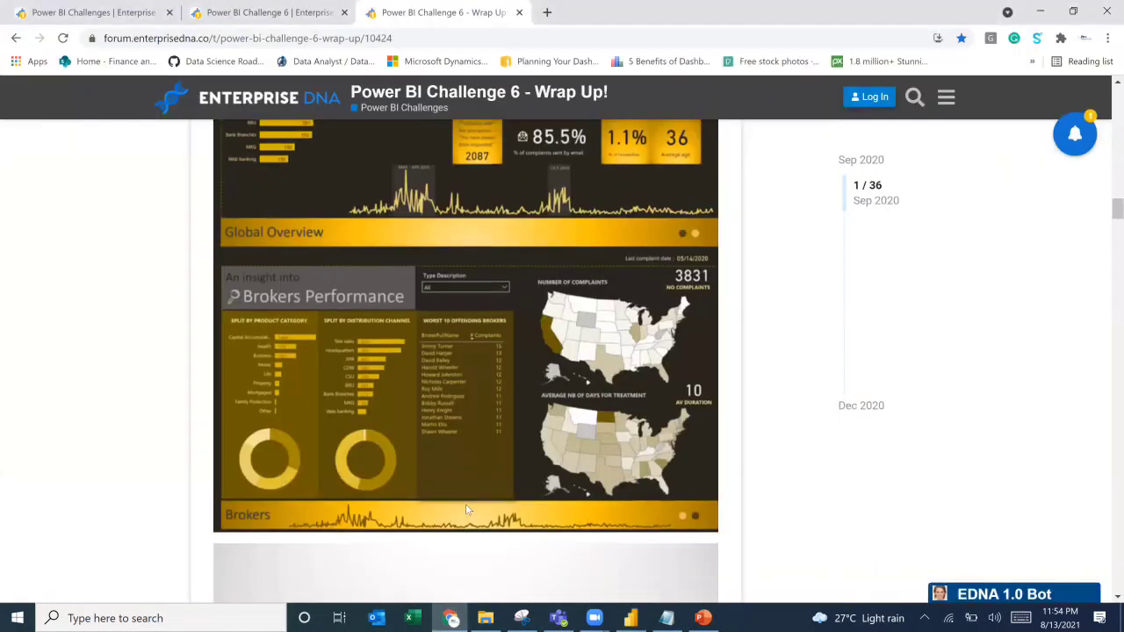
scroll(474, 509, "up", 4)
scroll(462, 475, "up", 8)
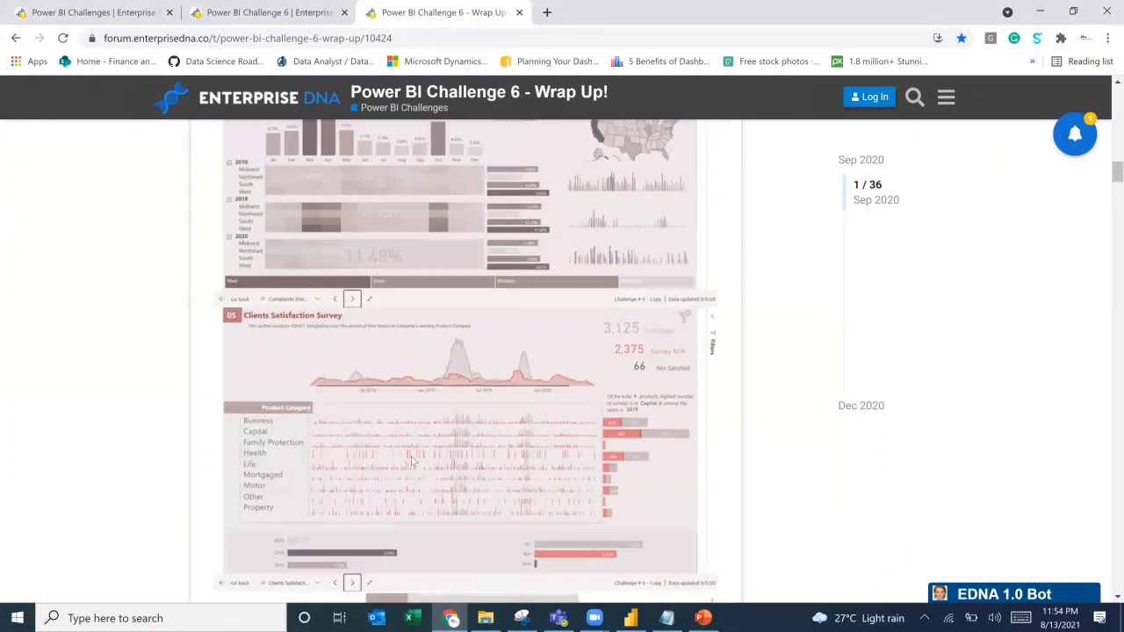
scroll(422, 475, "up", 3)
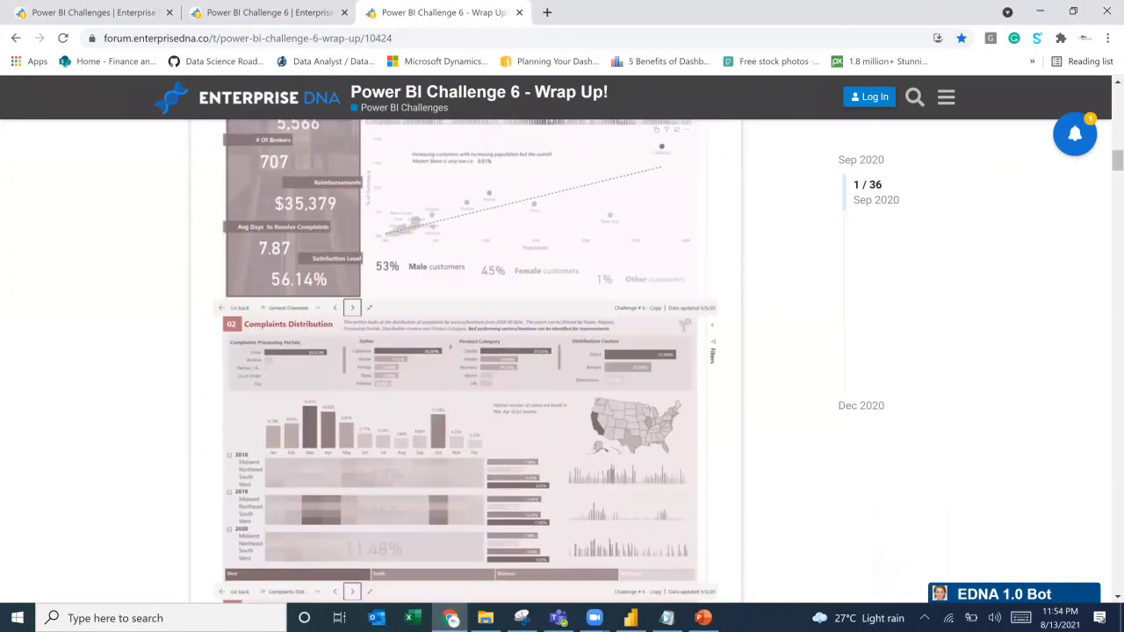
Switch to Goal.txt in Notepad and prefix the "Complaints broken down by the dimensions" goal with "Partial" and an aligned dash.
key("alt+Tab")
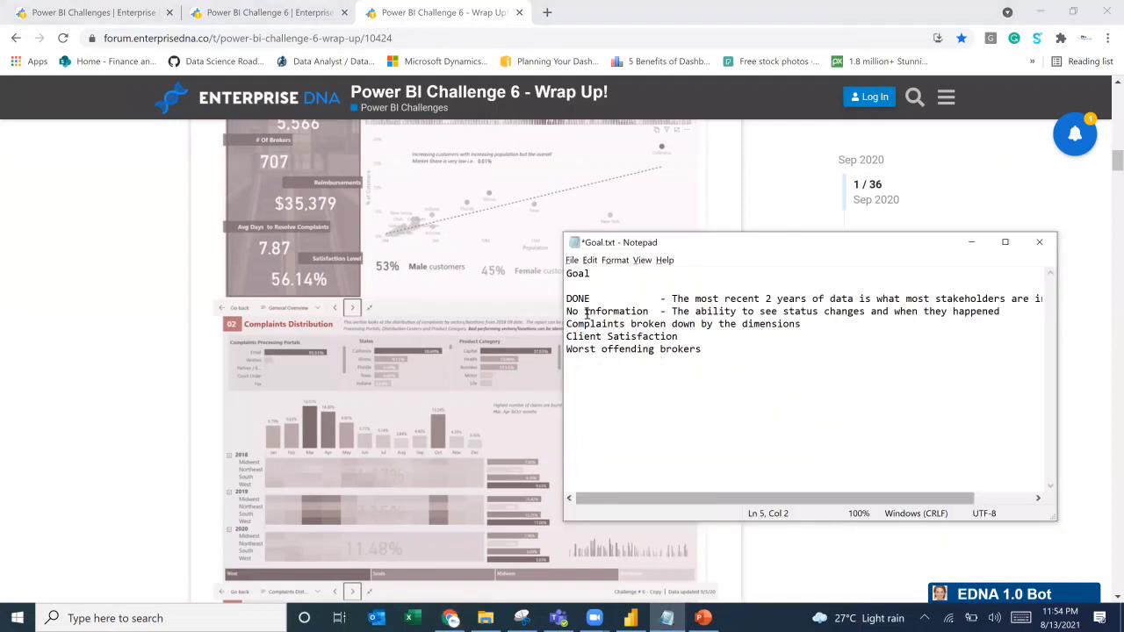
key("Home")
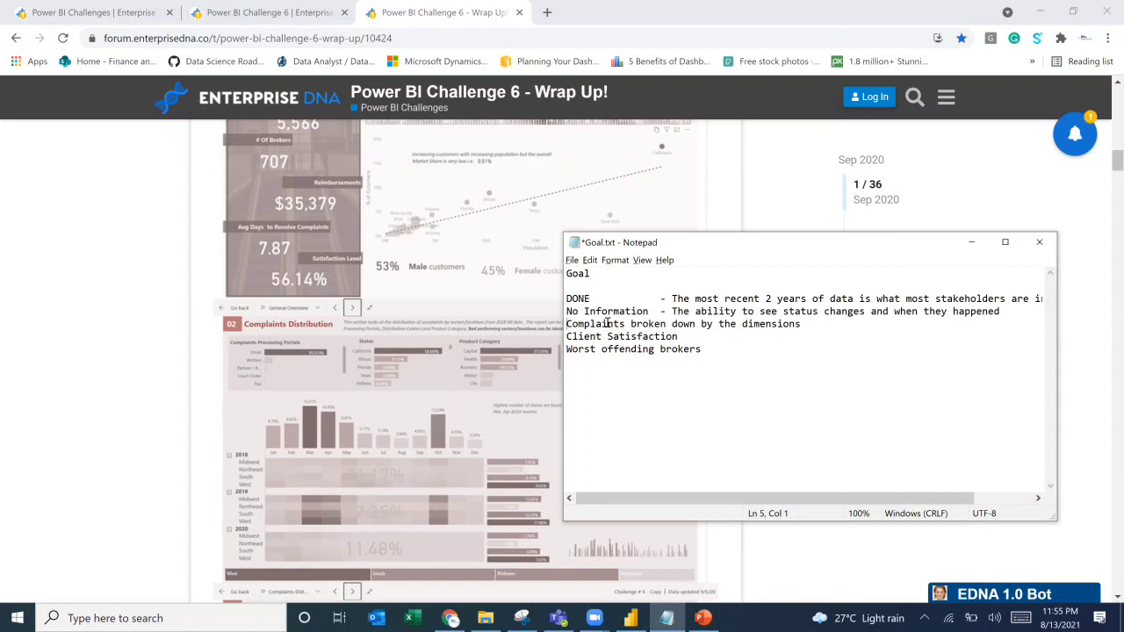
type("Partial")
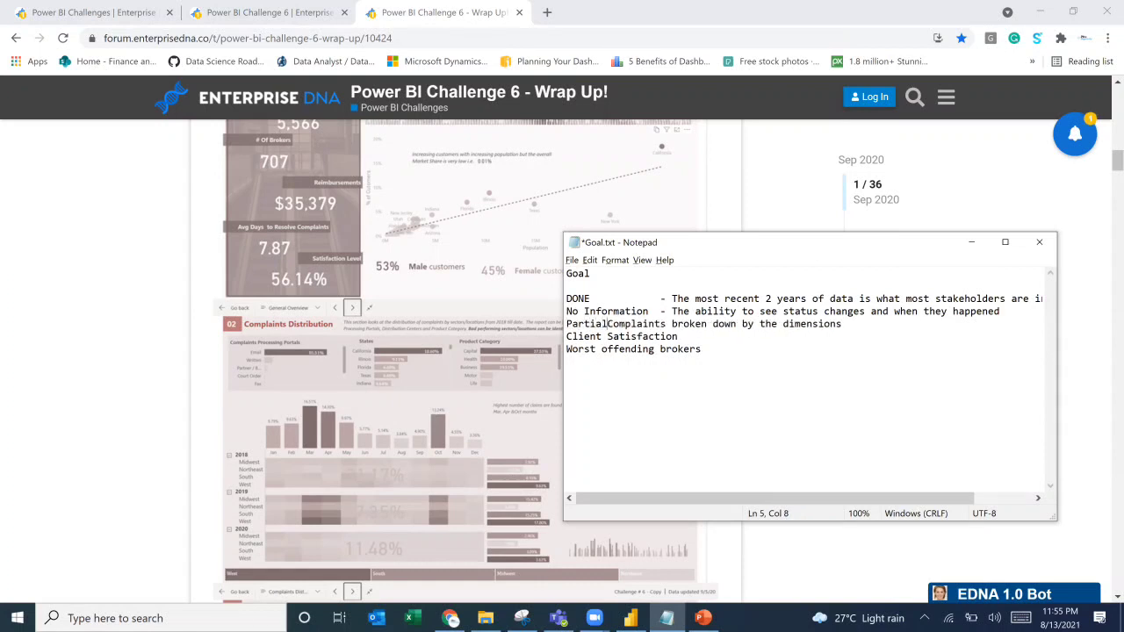
key("Tab")
key("Tab")
type("-")
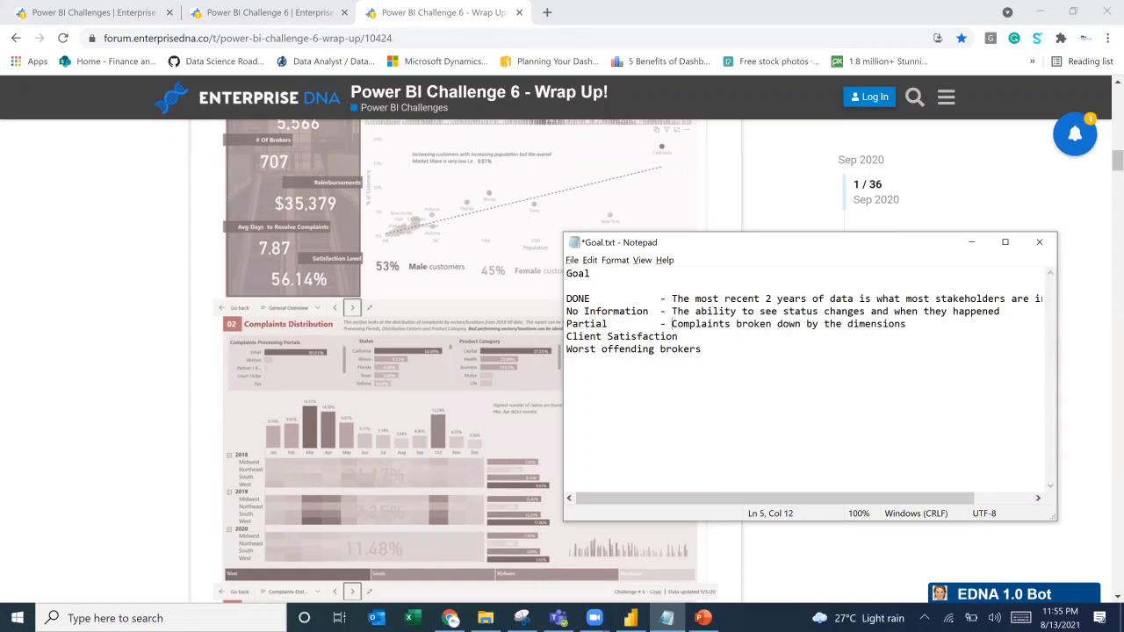
Check the Page 1 cards in Power BI Desktop against the Client Satisfaction goal, ending back in Goal.txt at the start of that line.
left_click(567, 337)
key("alt+Tab")
key("alt+Tab")
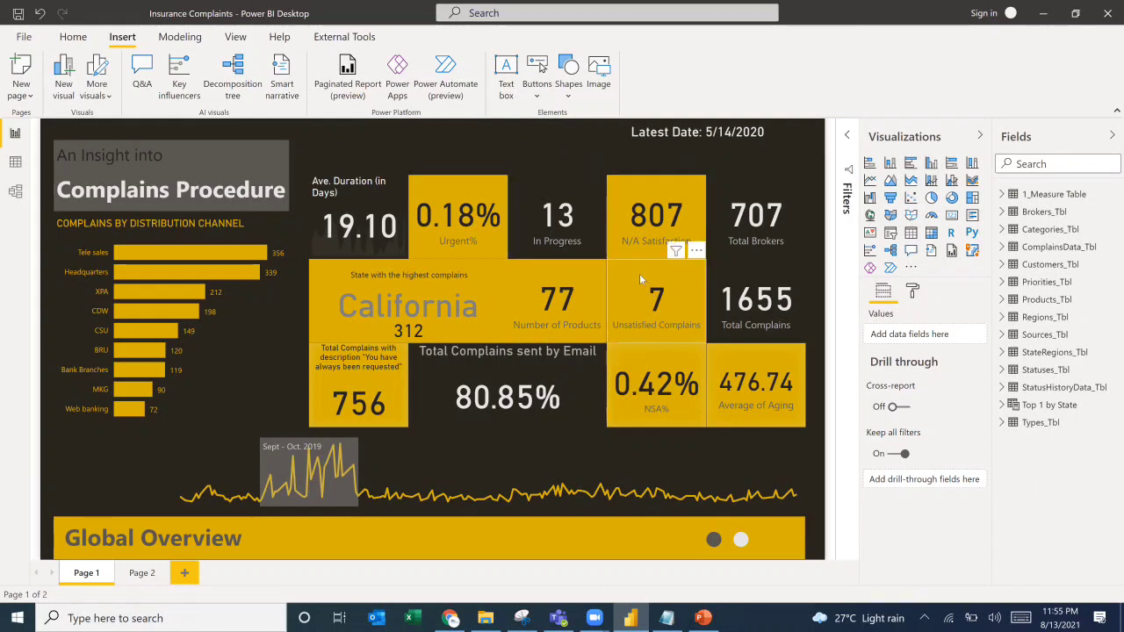
key("alt+Tab")
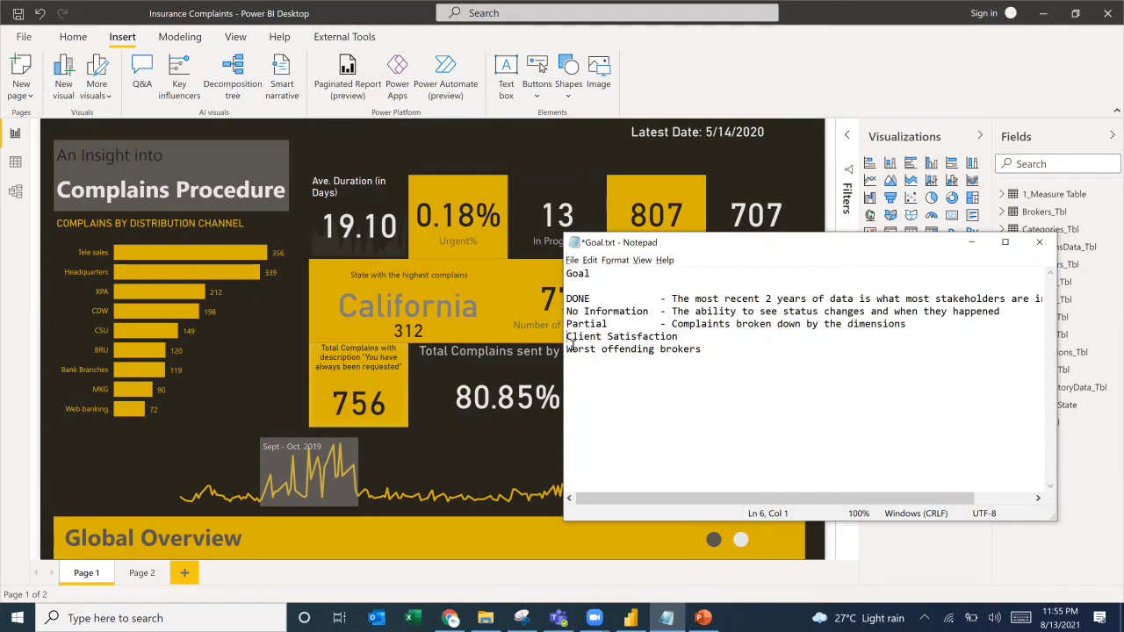
key("alt+Tab")
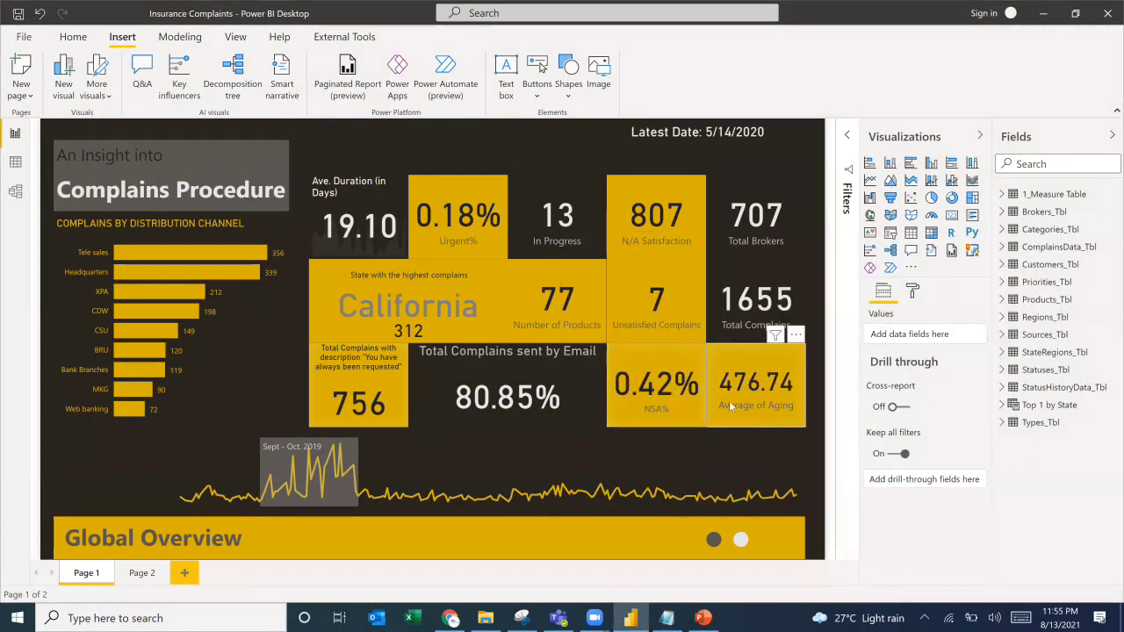
key("alt+Tab")
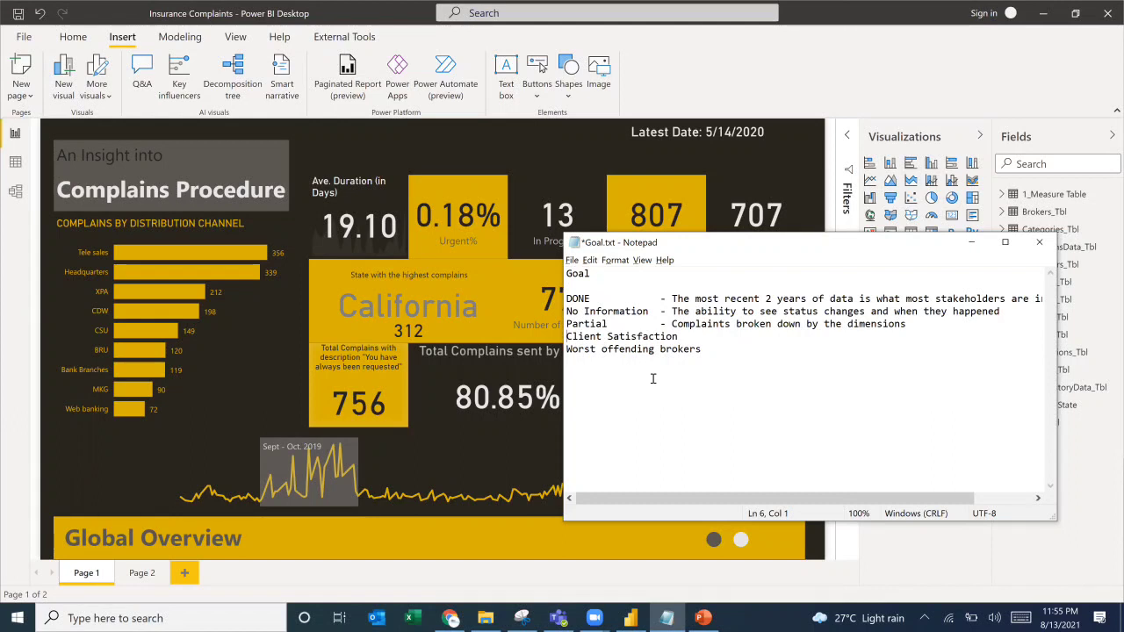
type("No Informat")
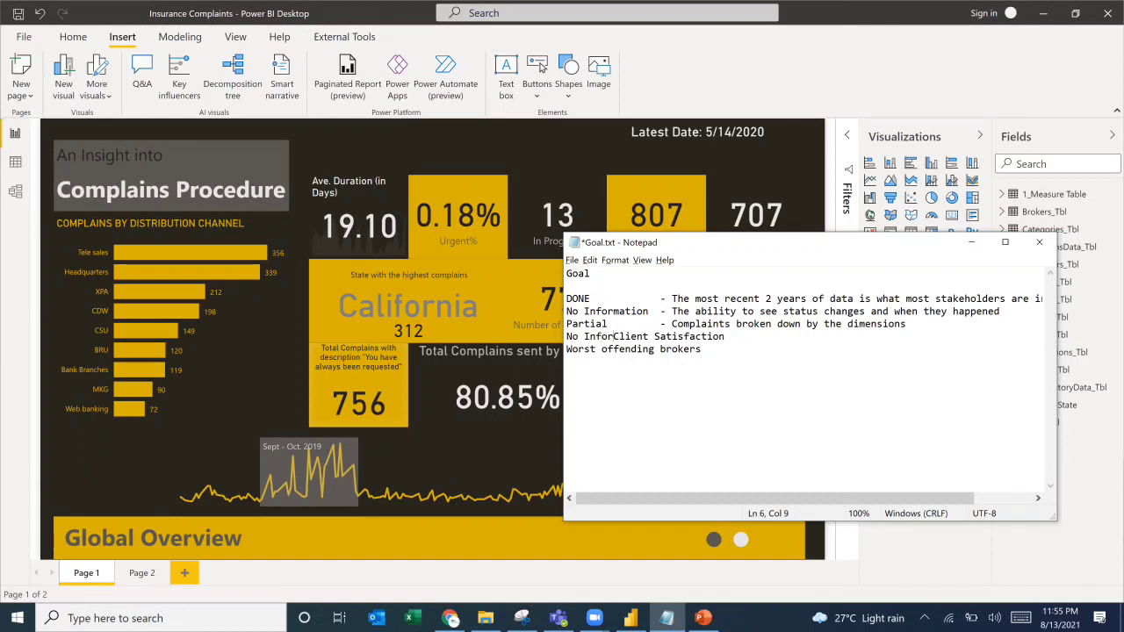
key("BackSpace")
key("BackSpace")
key("BackSpace")
key("BackSpace")
key("BackSpace")
key("BackSpace")
key("BackSpace")
key("BackSpace")
key("BackSpace")
key("BackSpace")
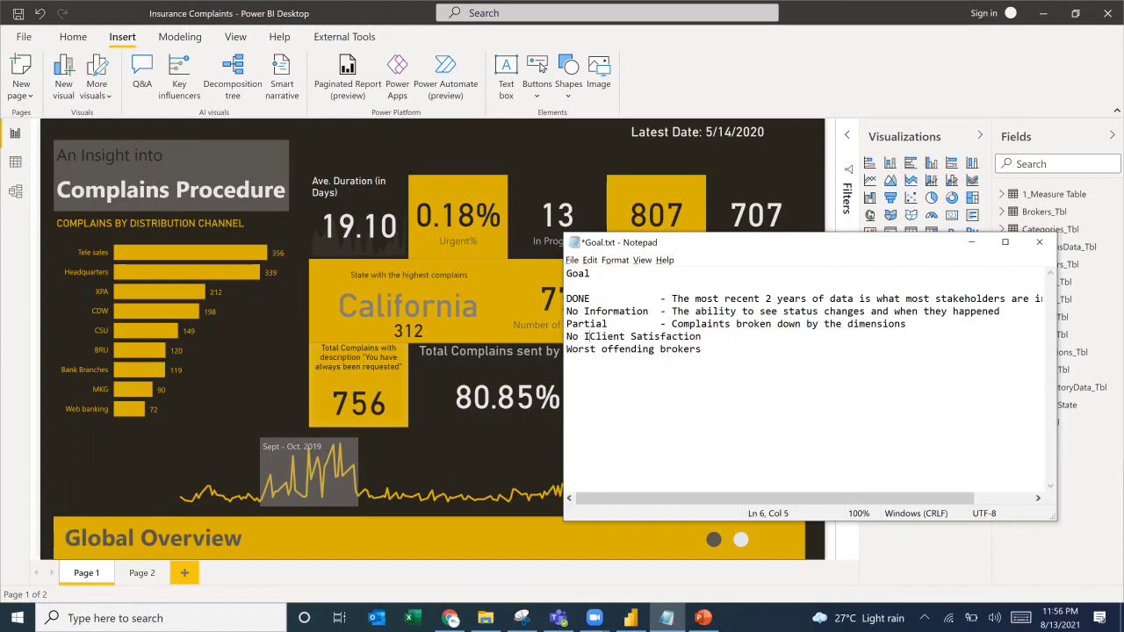
key("BackSpace")
Prefix the Client Satisfaction goal with "Partial" and a dash aligned with the lines above.
type("Partial")
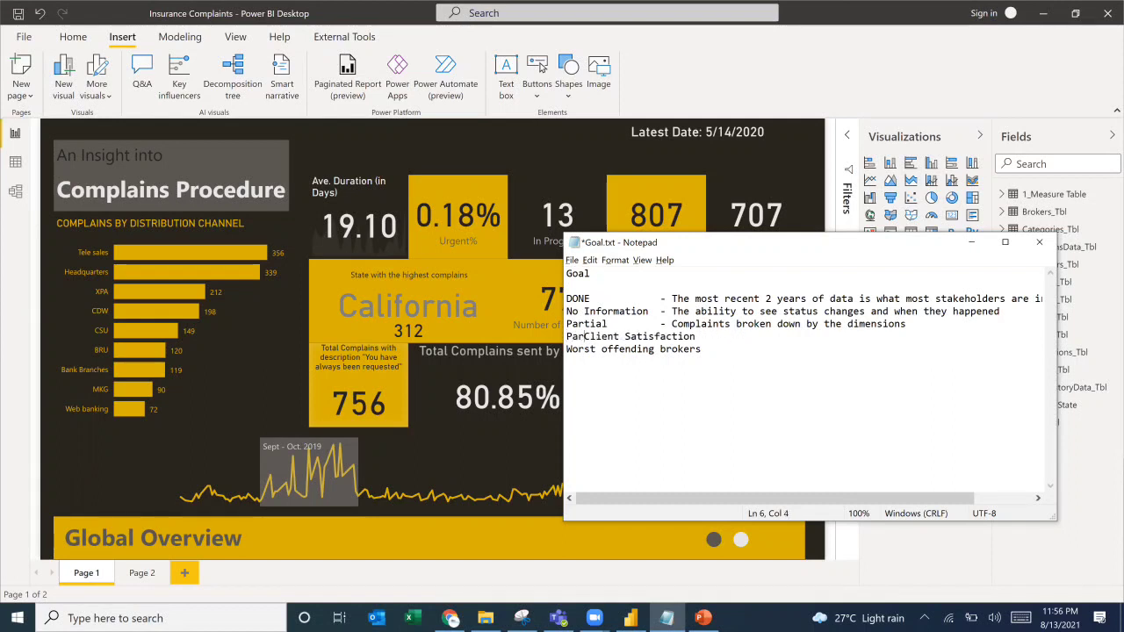
key("Tab")
key("Tab")
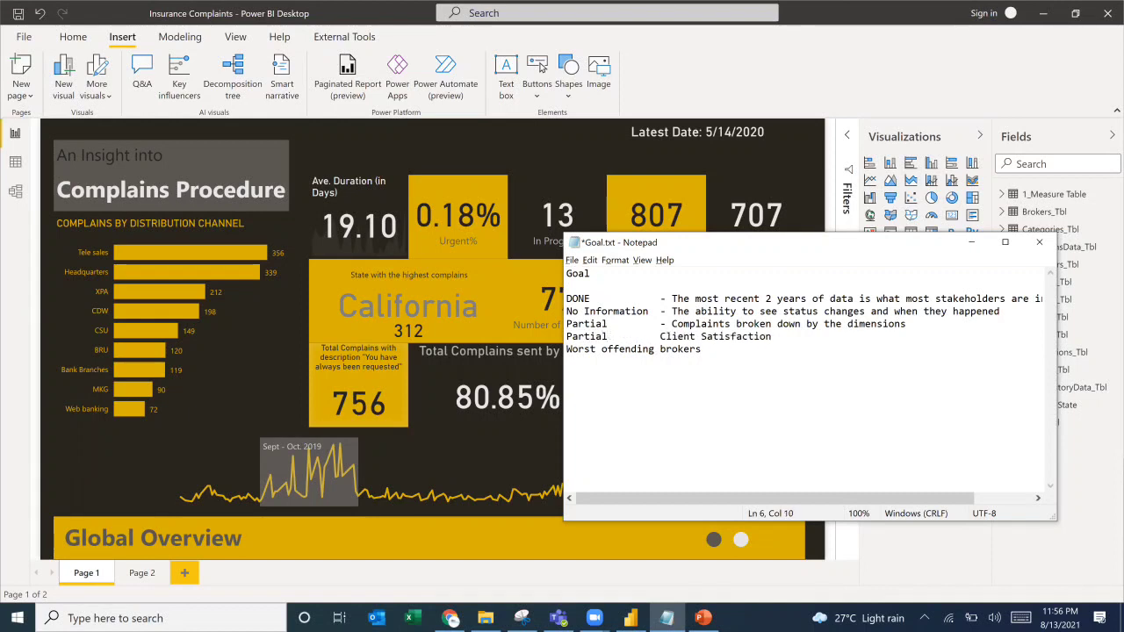
type("-")
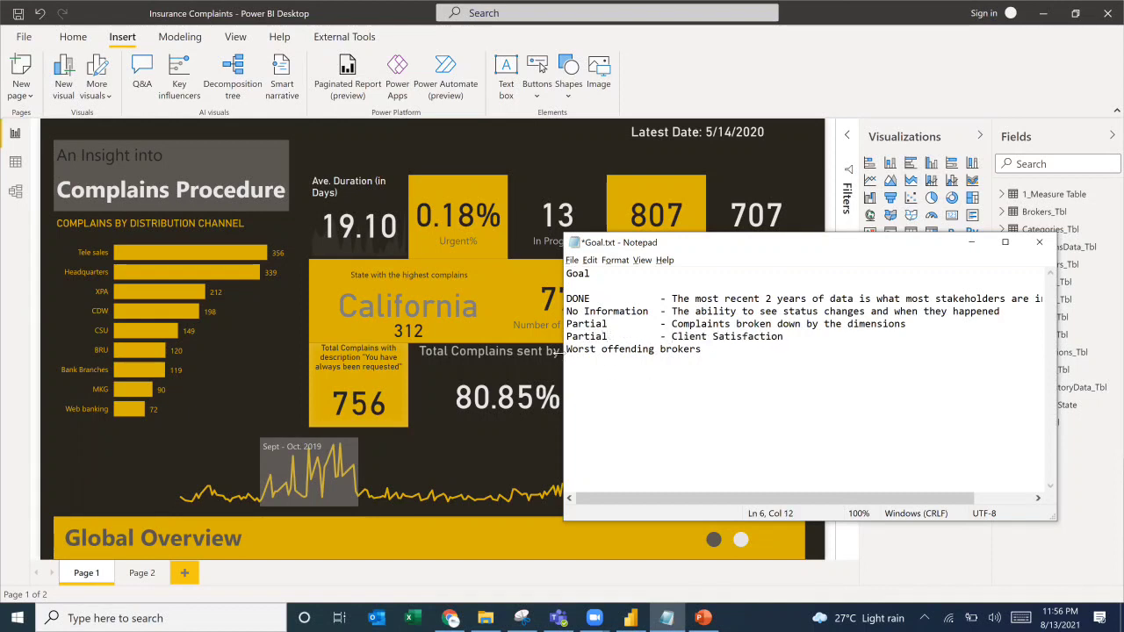
Place the cursor before "Worst offending brokers", then switch to Chrome and examine the Worst 10 Offending Brokers table on the Brokers Performance page.
left_click(568, 349)
key("alt+Tab")
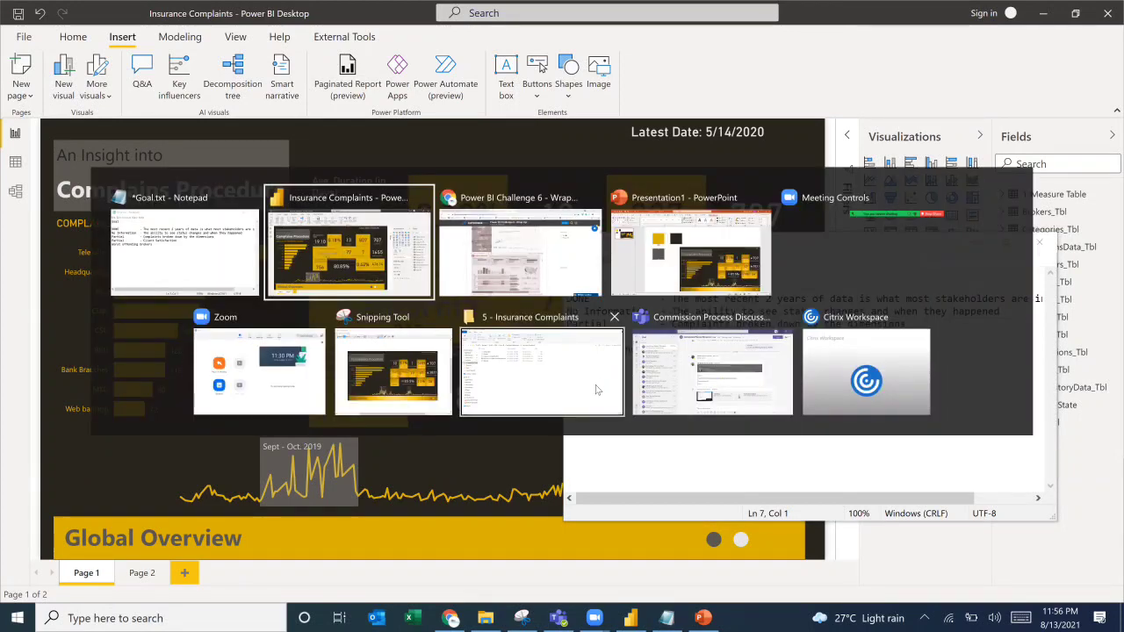
key("Tab")
scroll(581, 362, "down", 10)
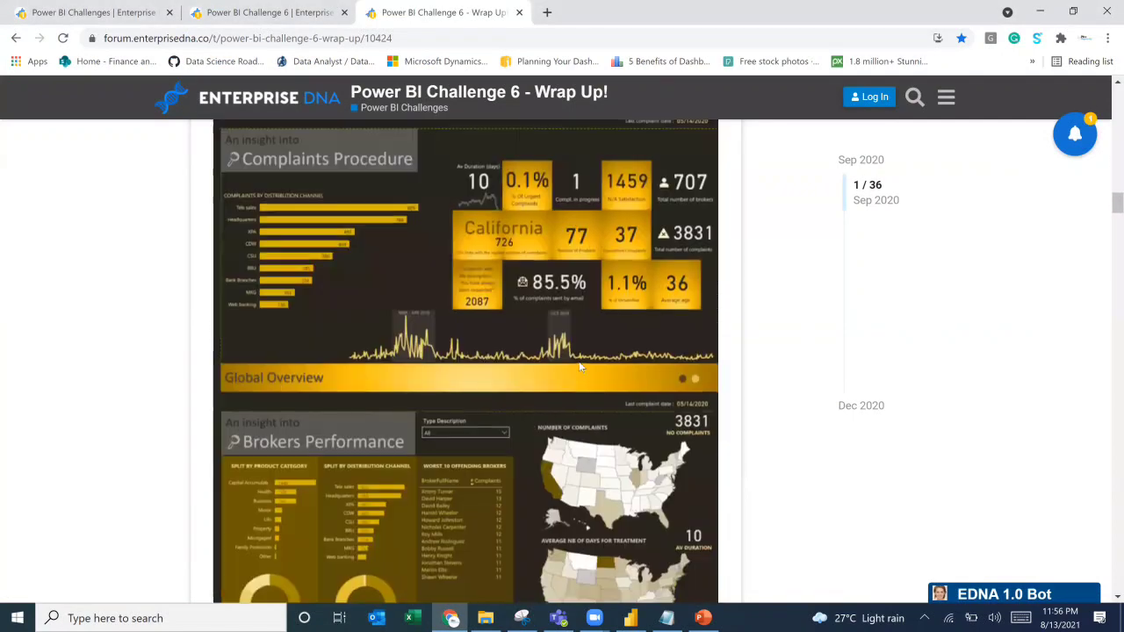
scroll(579, 367, "down", 4)
scroll(524, 372, "up", 2)
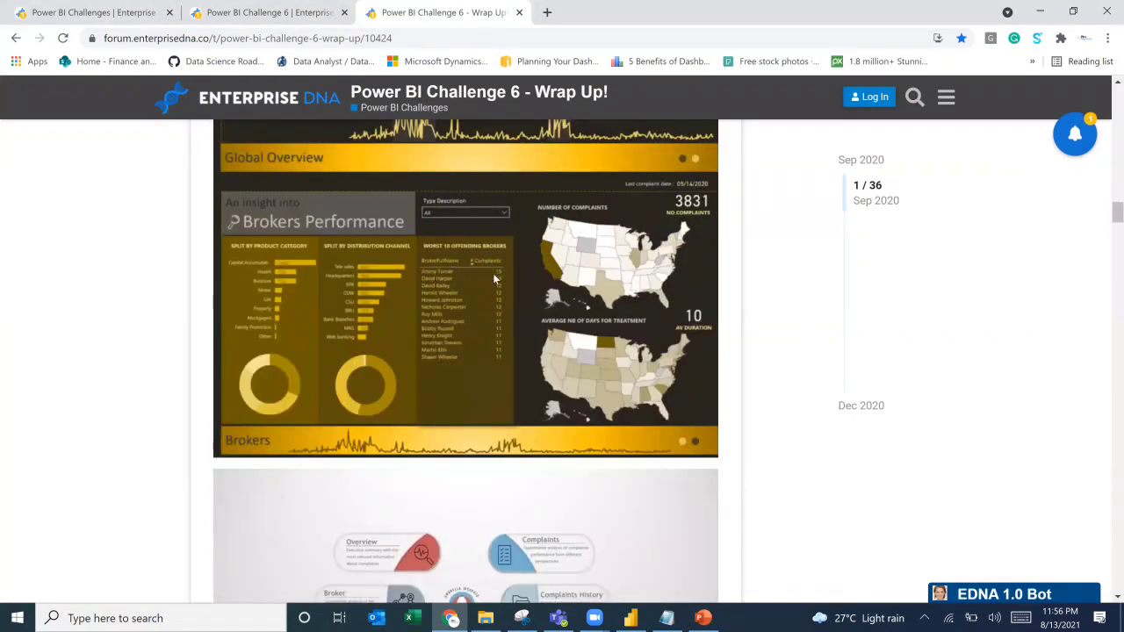
Return to Goal.txt and prefix the "Worst offending brokers" goal with "Present" and an aligned dash.
key("alt+Tab")
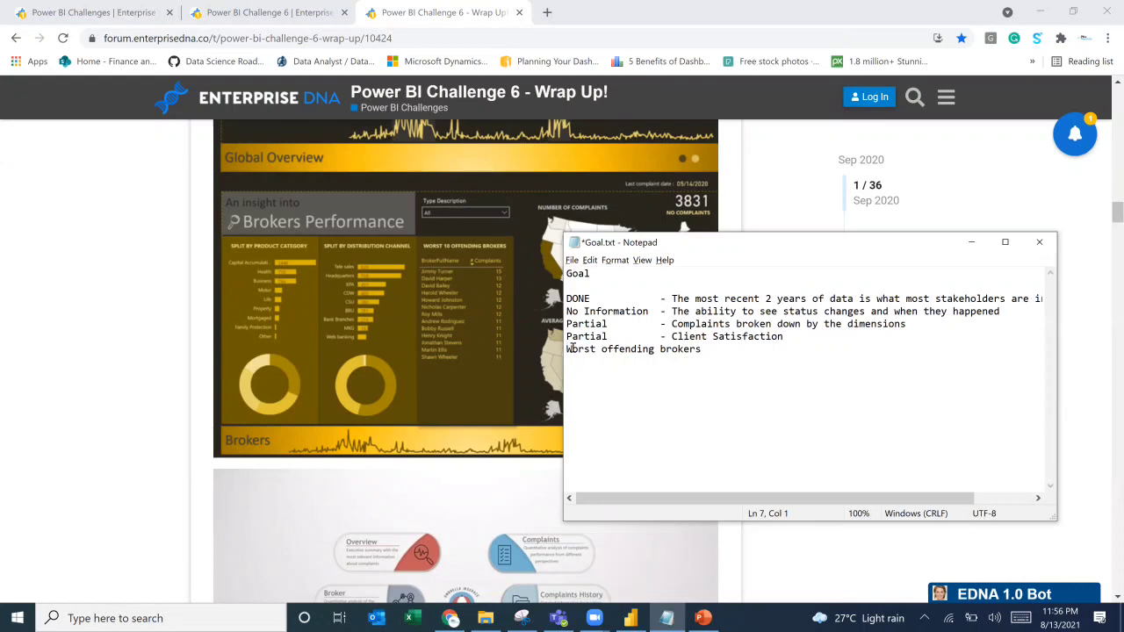
type("D")
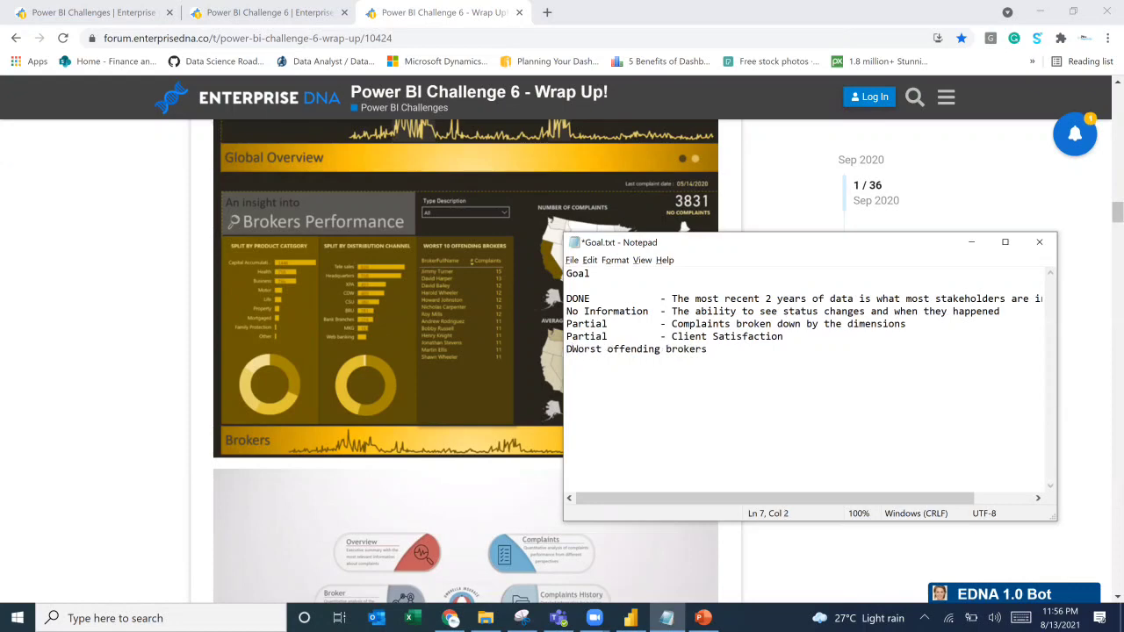
key("BackSpace")
type("Present")
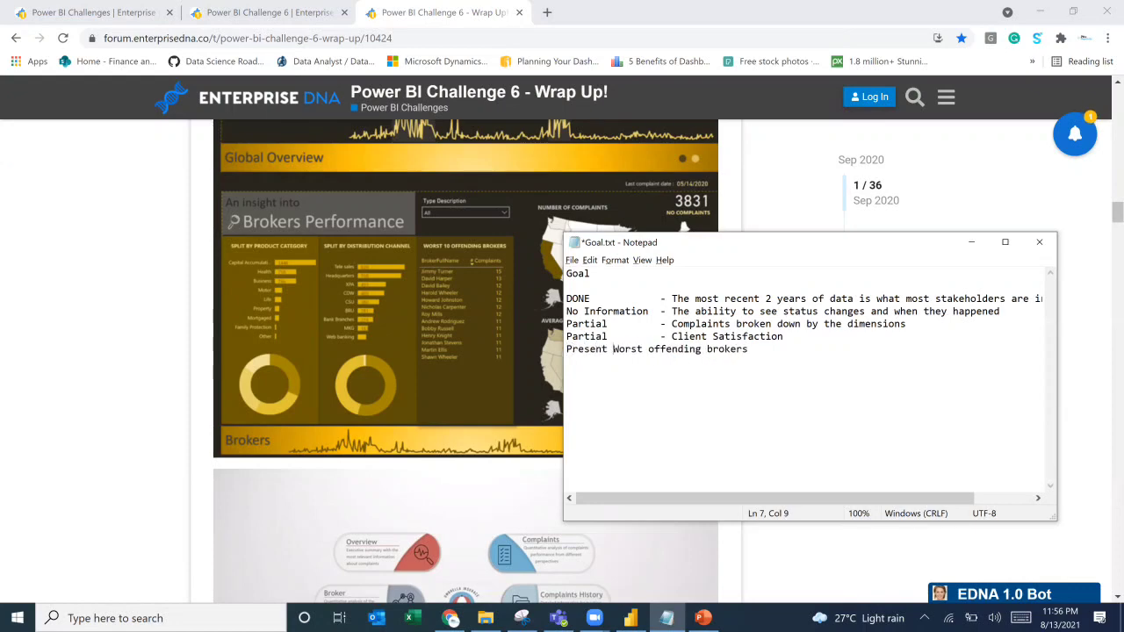
key("Tab")
type("-")
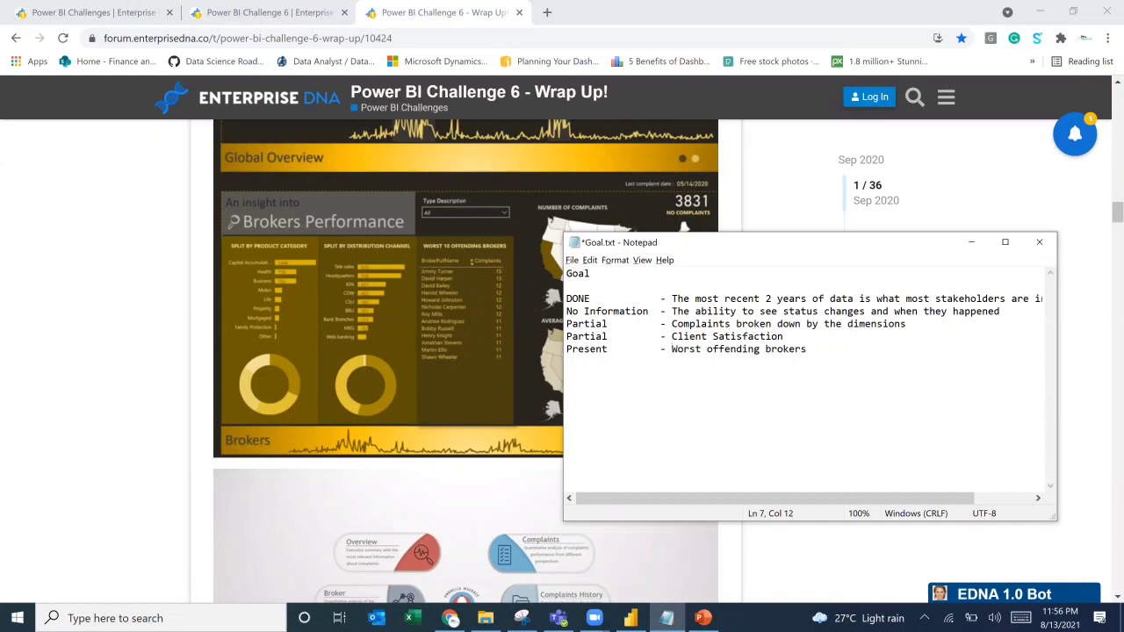
Return to Chrome and browse the wrap-up's submitted reports from Brokers Performance down to the Complaints Analysis report.
left_click(84, 303)
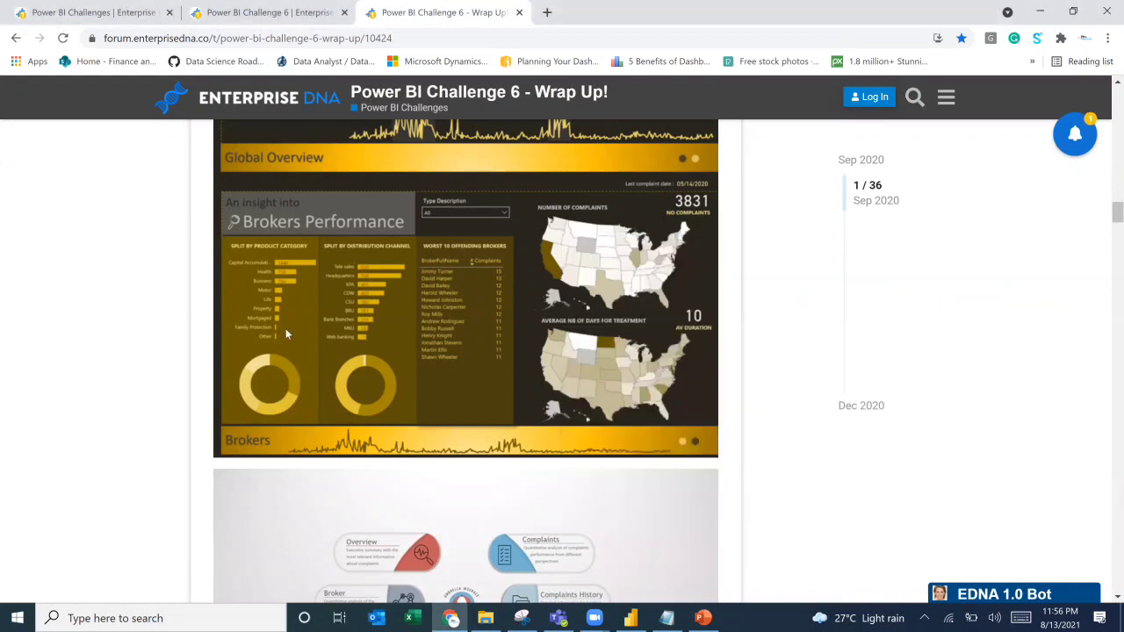
scroll(285, 331, "up", 3)
scroll(286, 332, "down", 4)
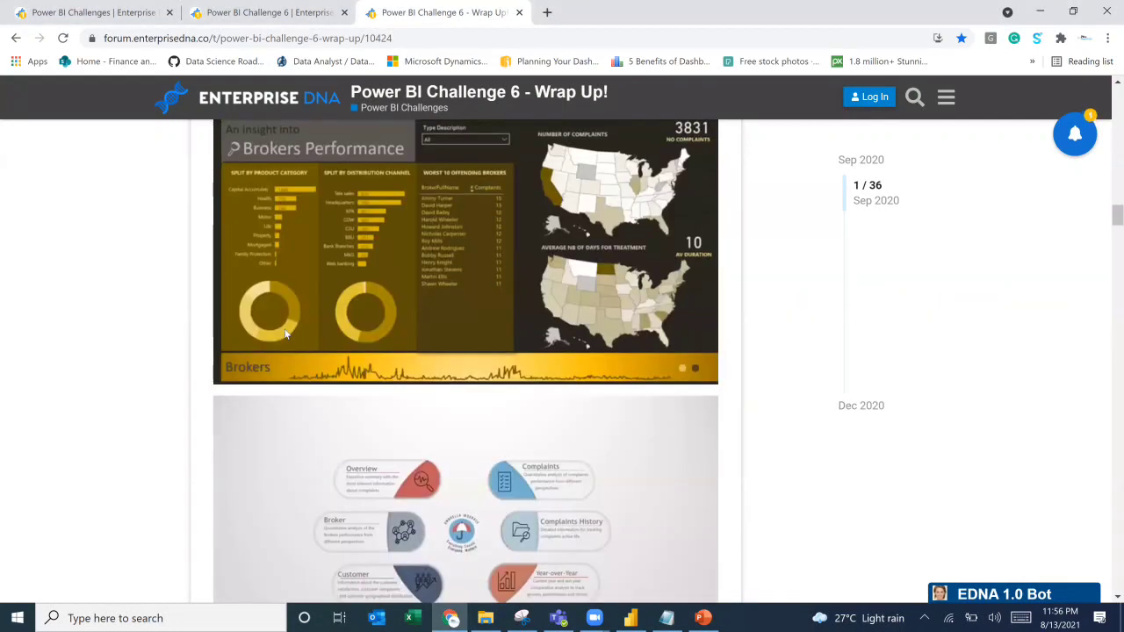
scroll(285, 332, "up", 5)
scroll(285, 332, "down", 6)
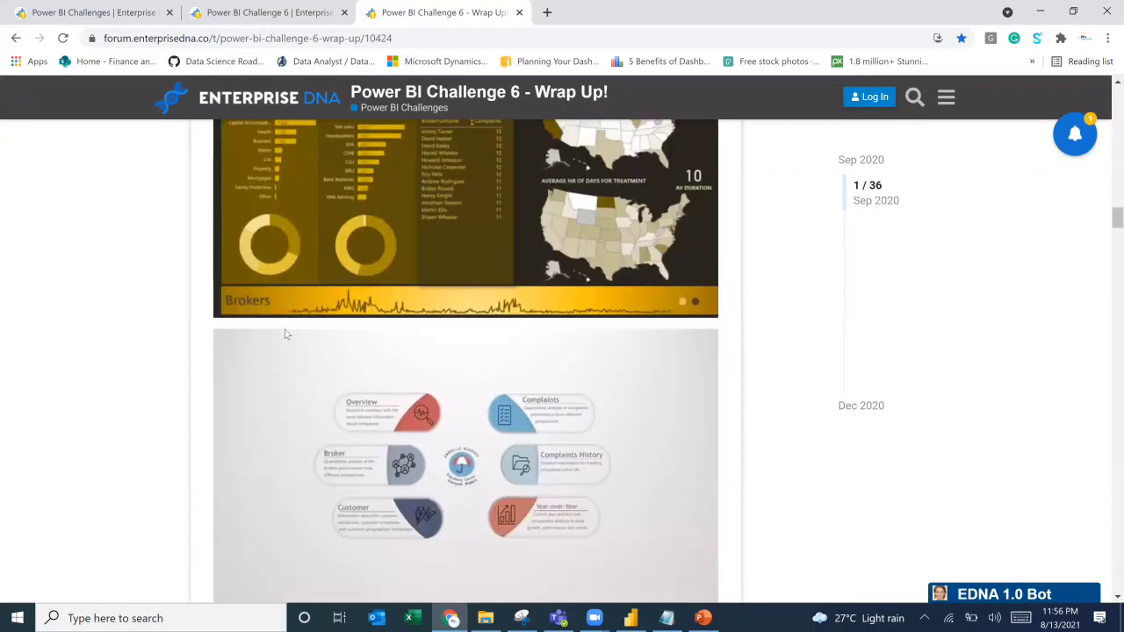
scroll(286, 333, "down", 4)
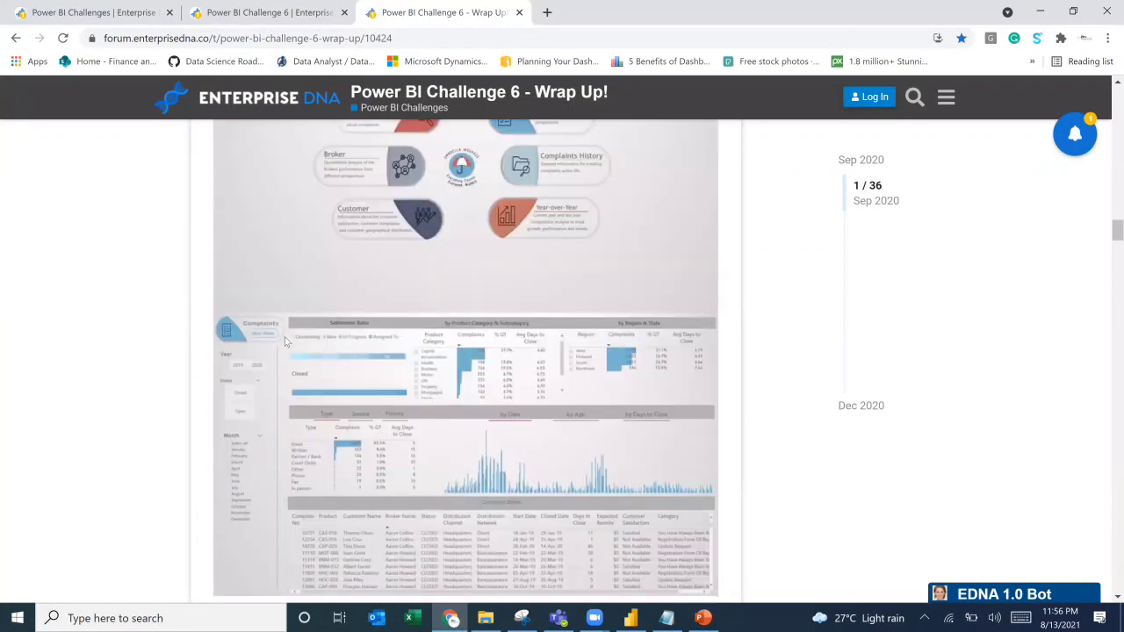
scroll(285, 341, "down", 2)
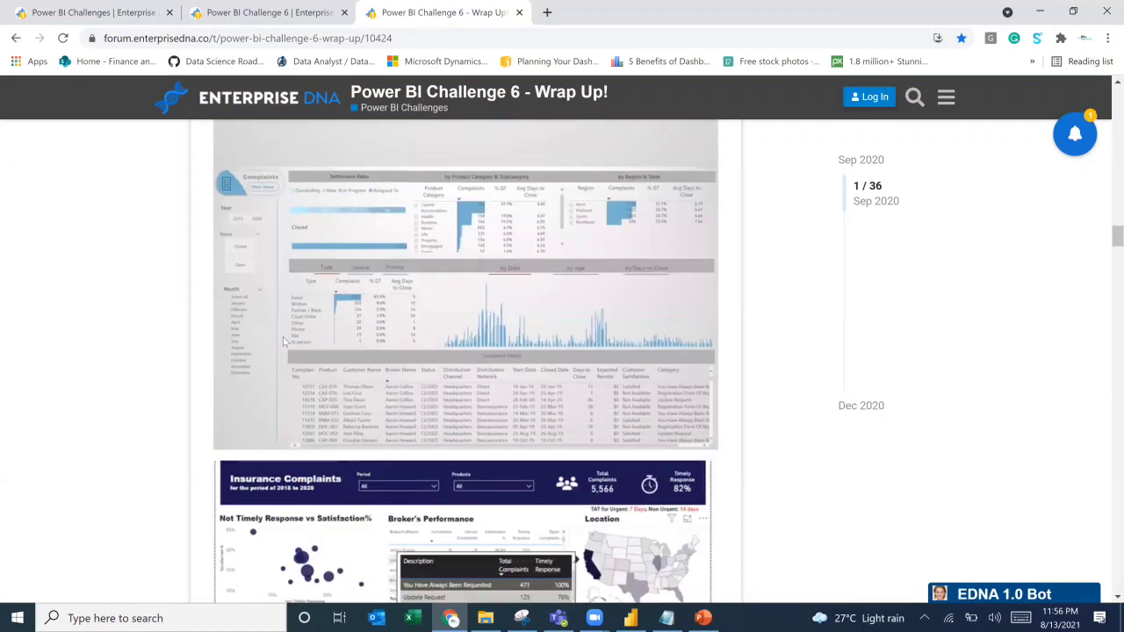
scroll(283, 342, "down", 3)
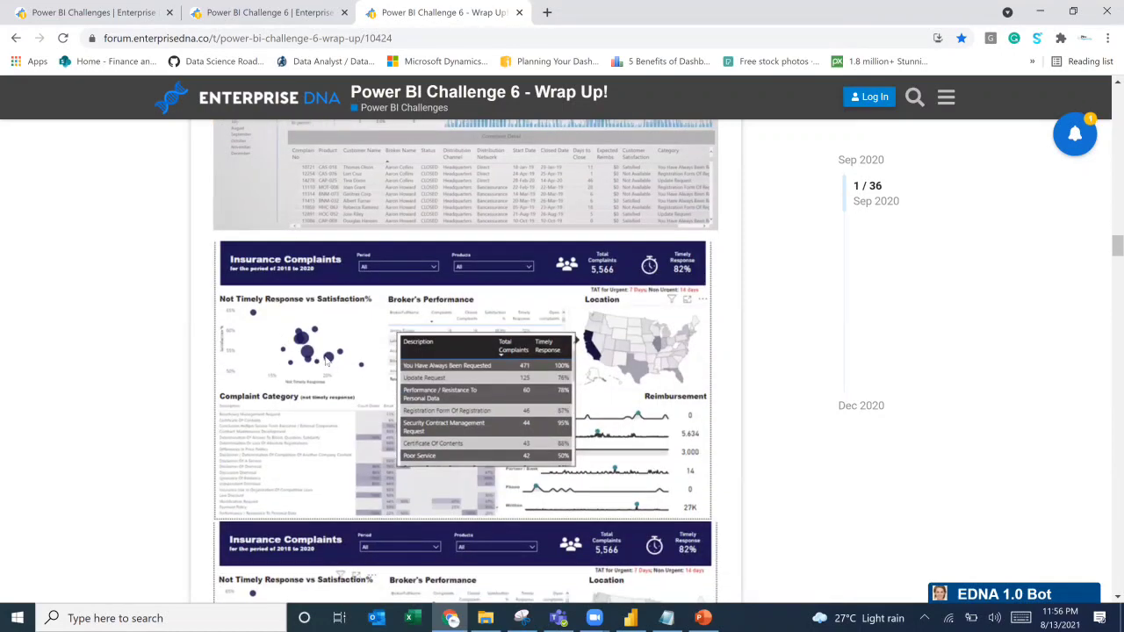
scroll(326, 361, "down", 1)
scroll(325, 361, "down", 3)
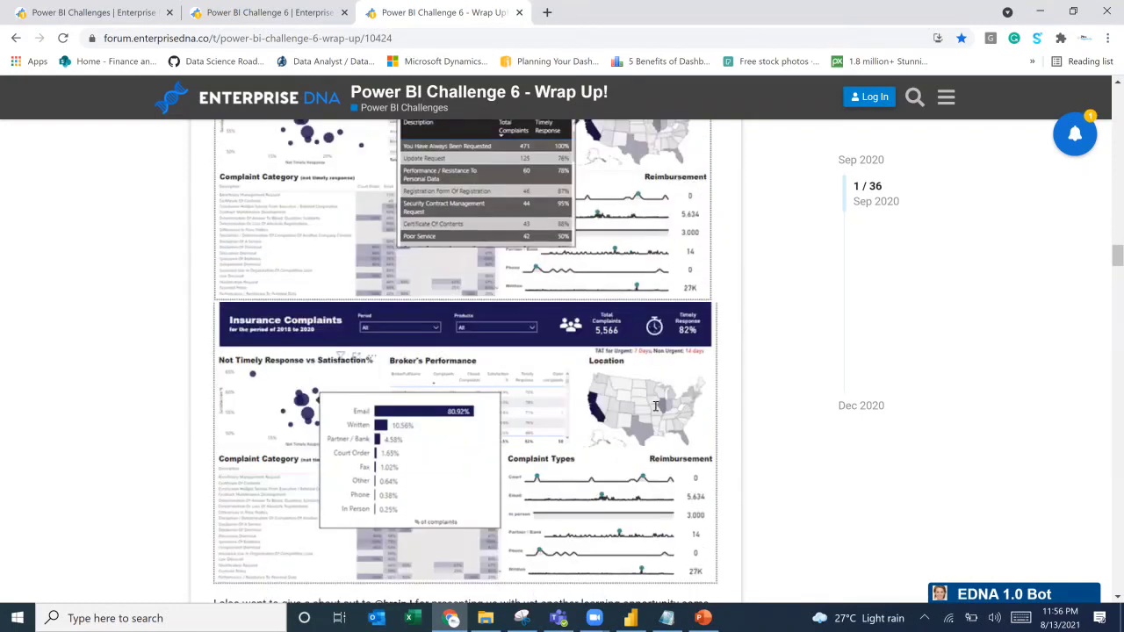
scroll(127, 391, "down", 3)
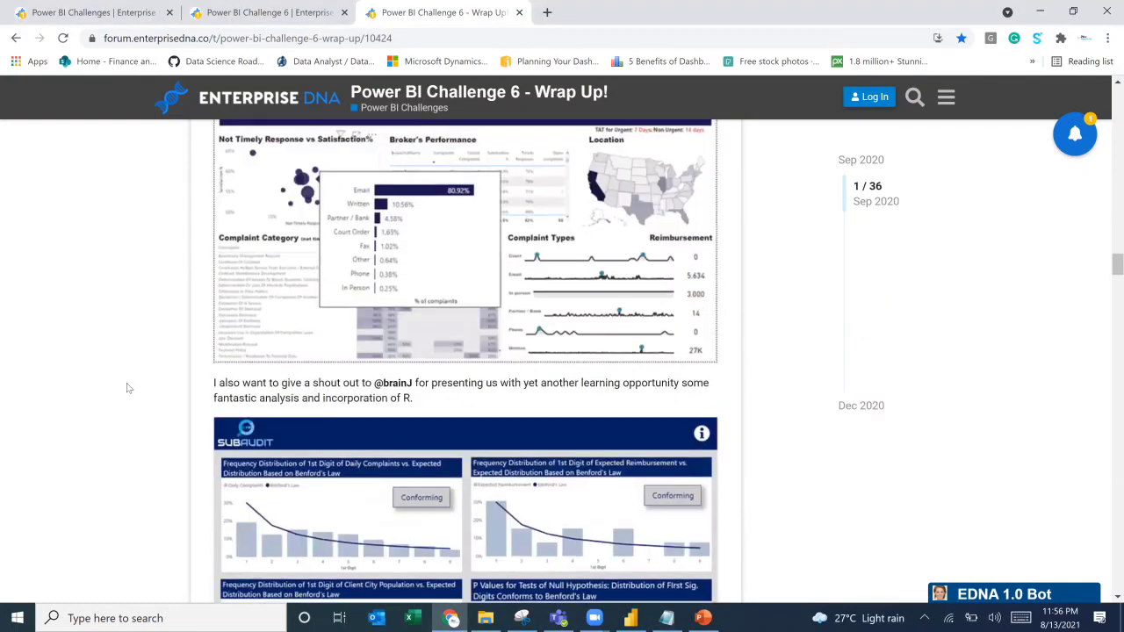
scroll(127, 388, "down", 10)
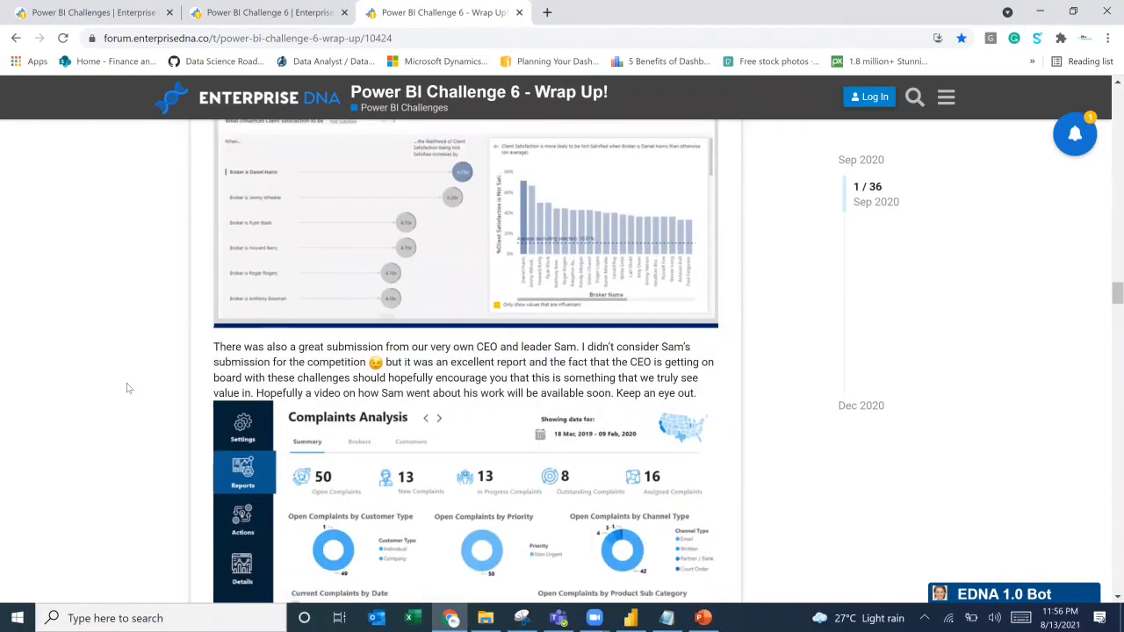
Compare the General Overview and Complaints Overview submissions in the wrap-up, ending back at the Complaints Procedure dashboard.
scroll(167, 368, "up", 15)
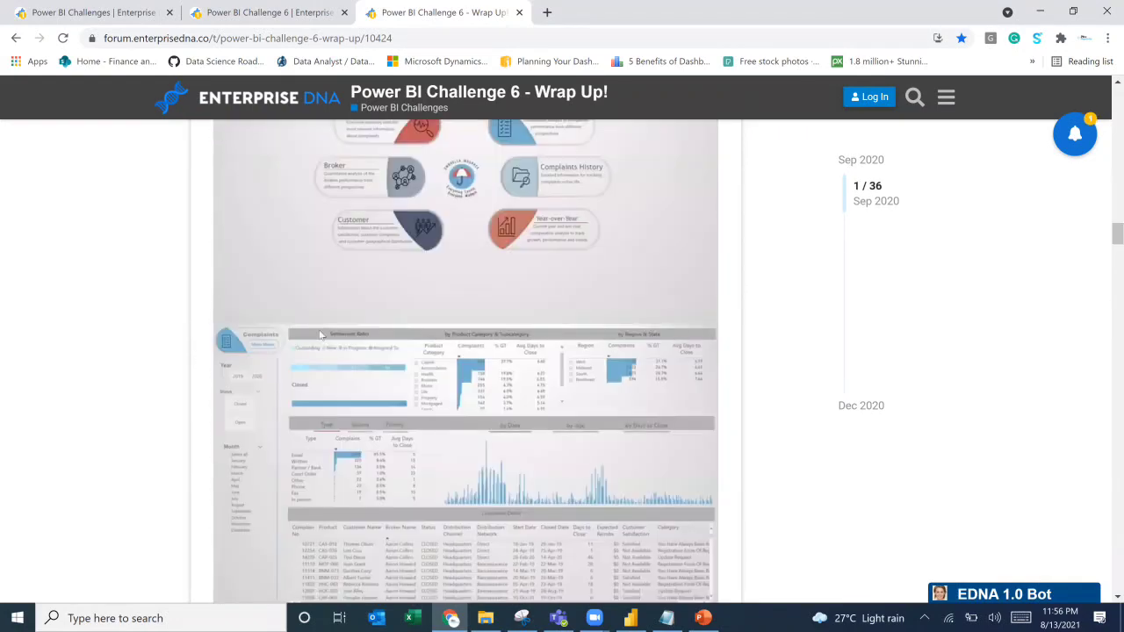
scroll(320, 335, "up", 5)
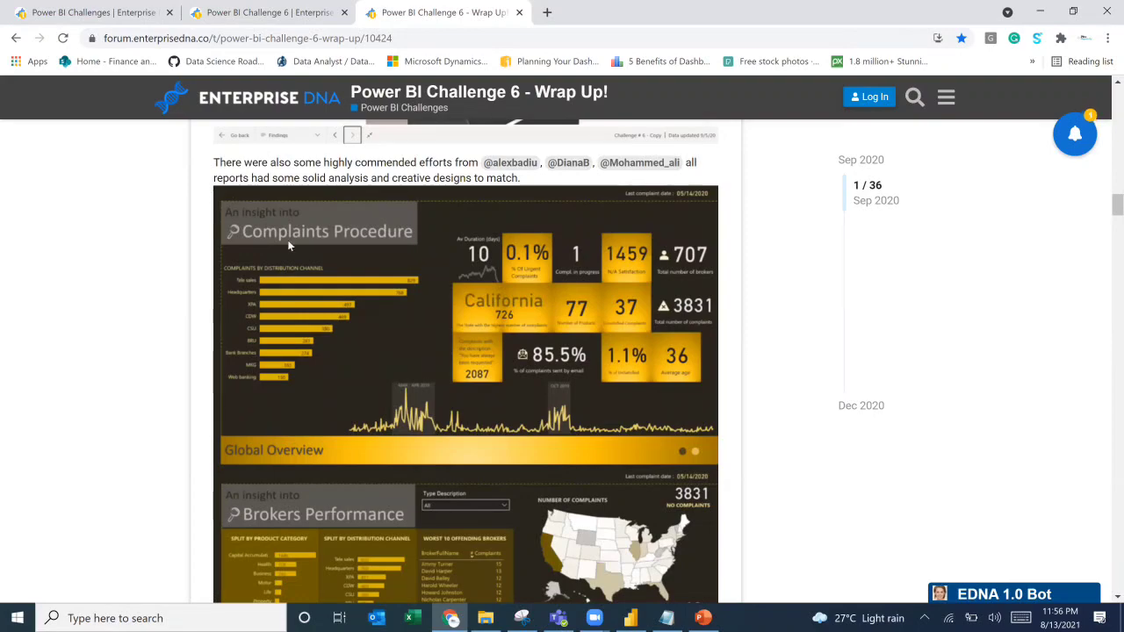
scroll(287, 239, "up", 5)
scroll(288, 250, "up", 10)
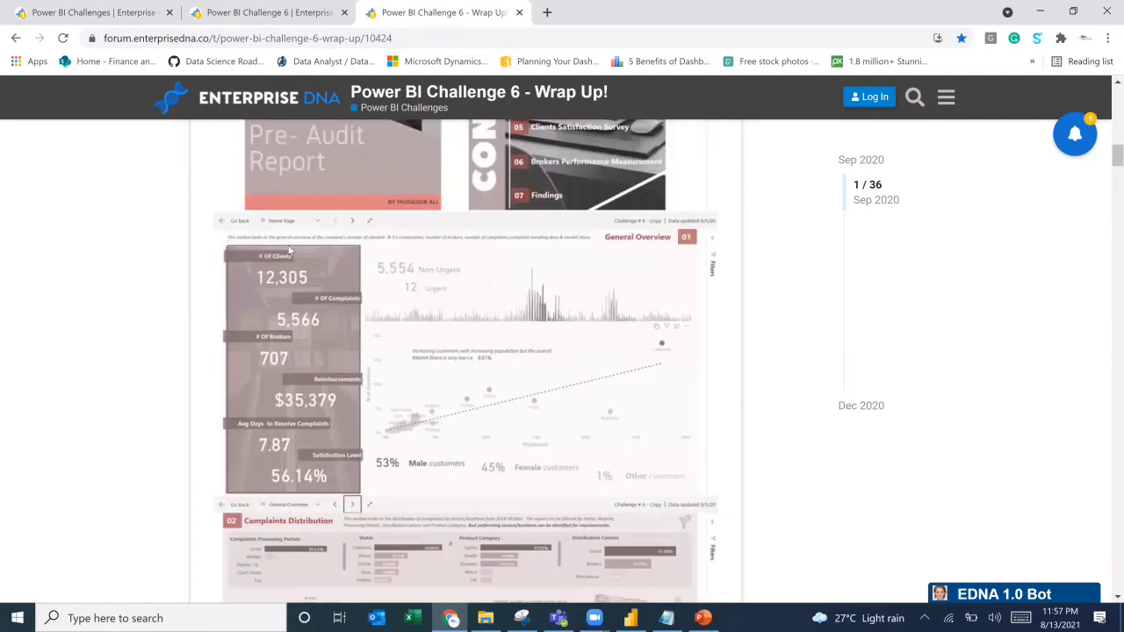
scroll(288, 250, "down", 18)
scroll(288, 250, "down", 15)
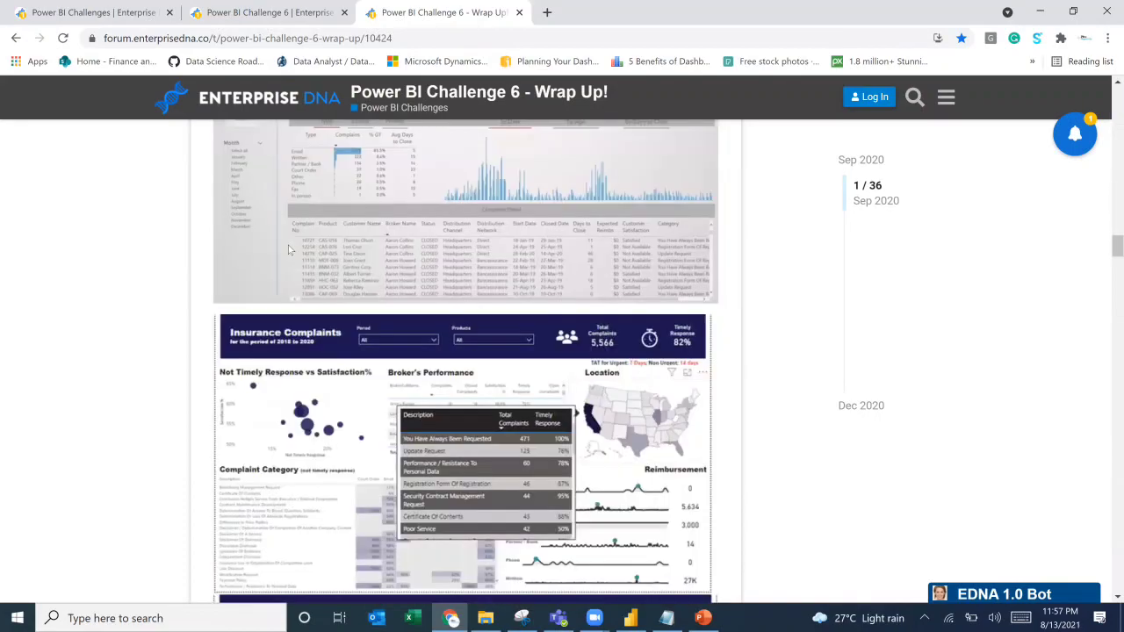
scroll(288, 250, "down", 10)
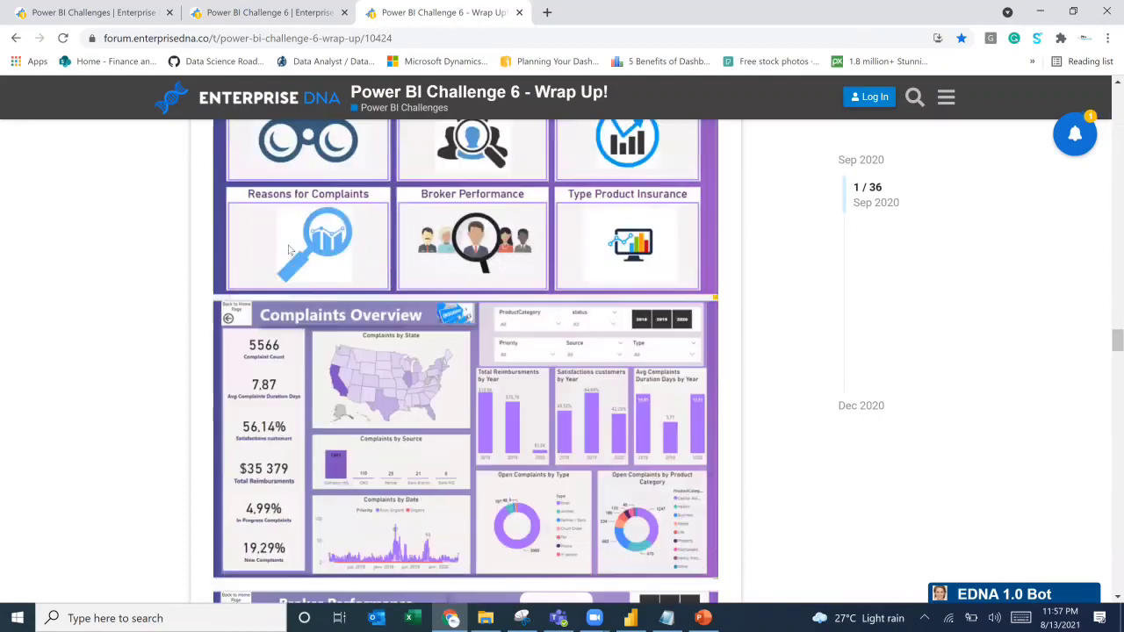
scroll(287, 253, "up", 15)
scroll(285, 250, "up", 15)
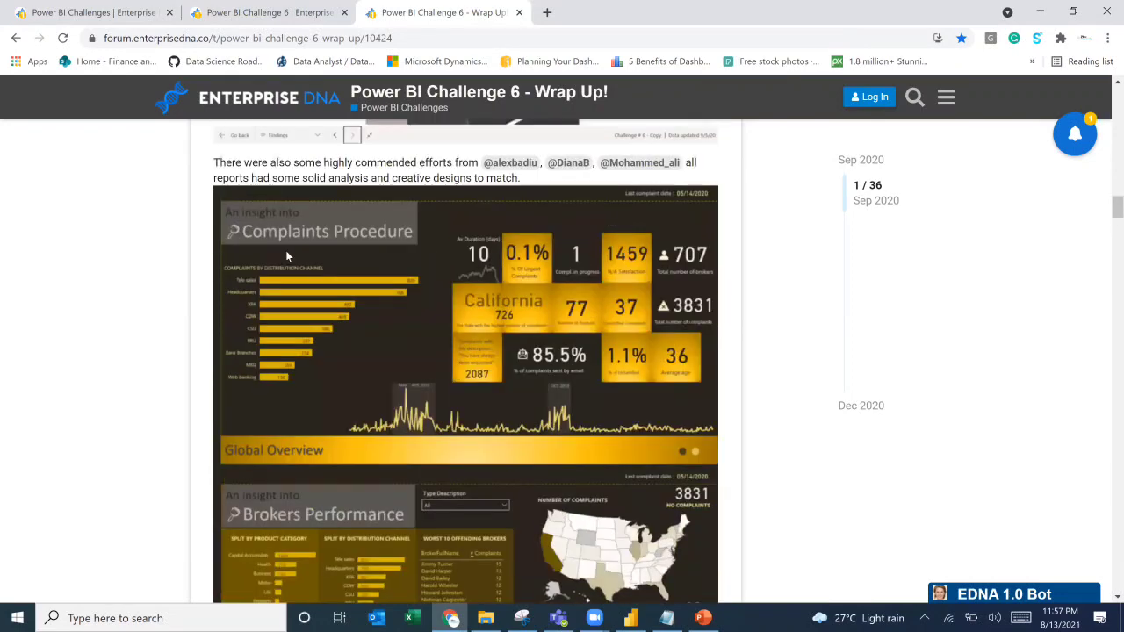
Check the Complaints Procedure dashboard against the stakeholder goals in Goal.txt, then return to the wrap-up in Chrome.
scroll(286, 250, "down", 1)
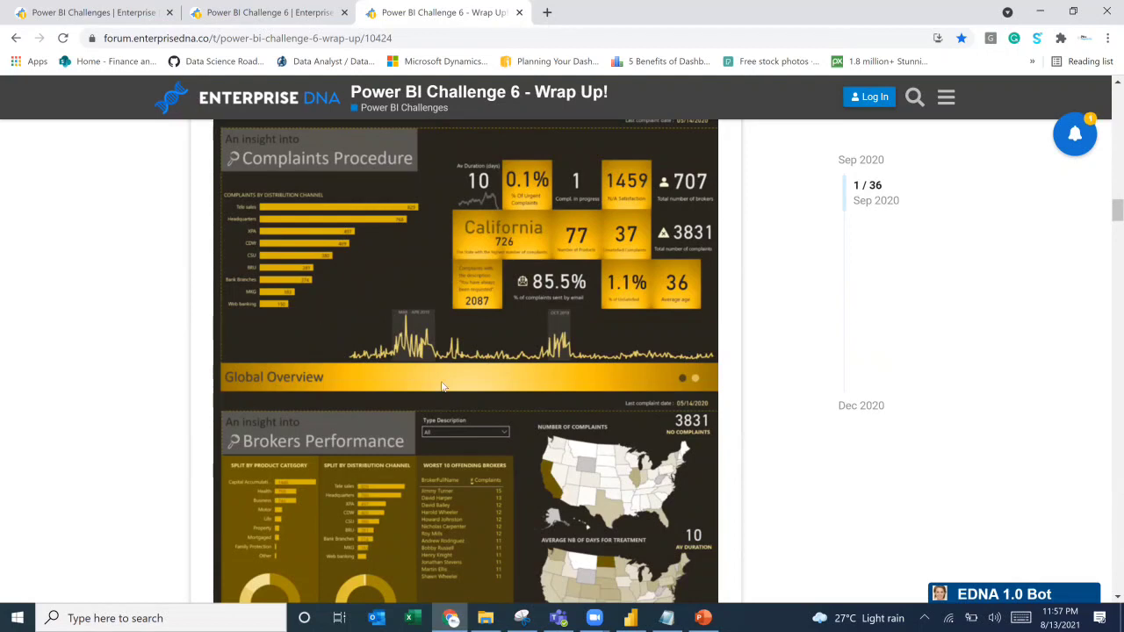
left_click(666, 619)
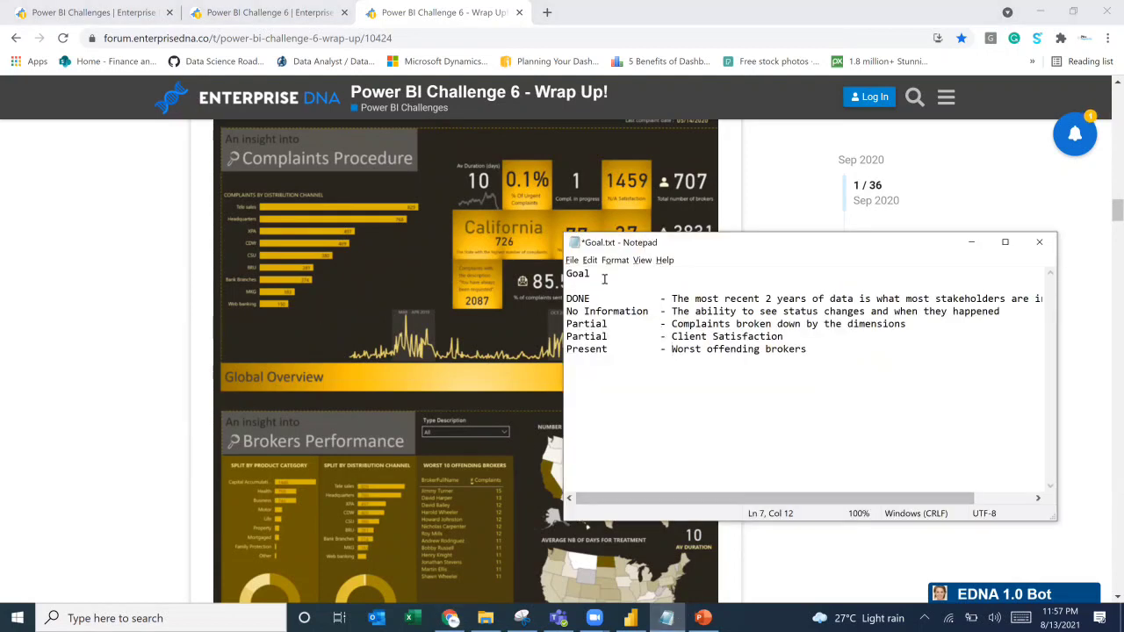
left_click(122, 276)
Browse the wrap-up's remaining submissions down to the replies, then go back up to the Insurance Company complaints Analysis report.
scroll(122, 287, "down", 4)
scroll(122, 287, "down", 3)
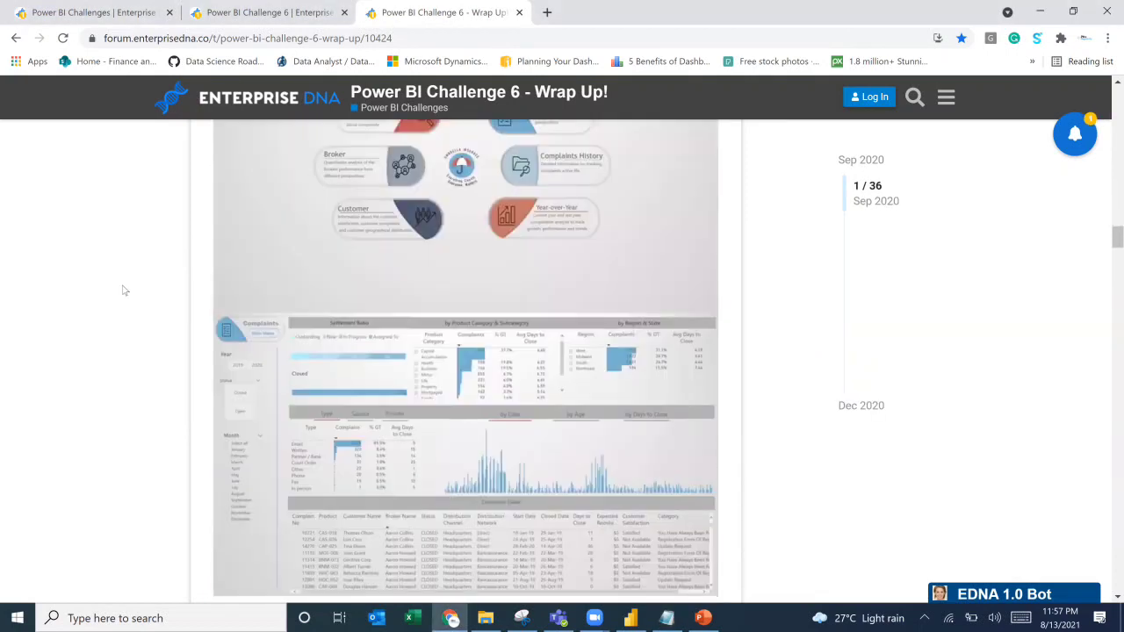
scroll(124, 291, "down", 6)
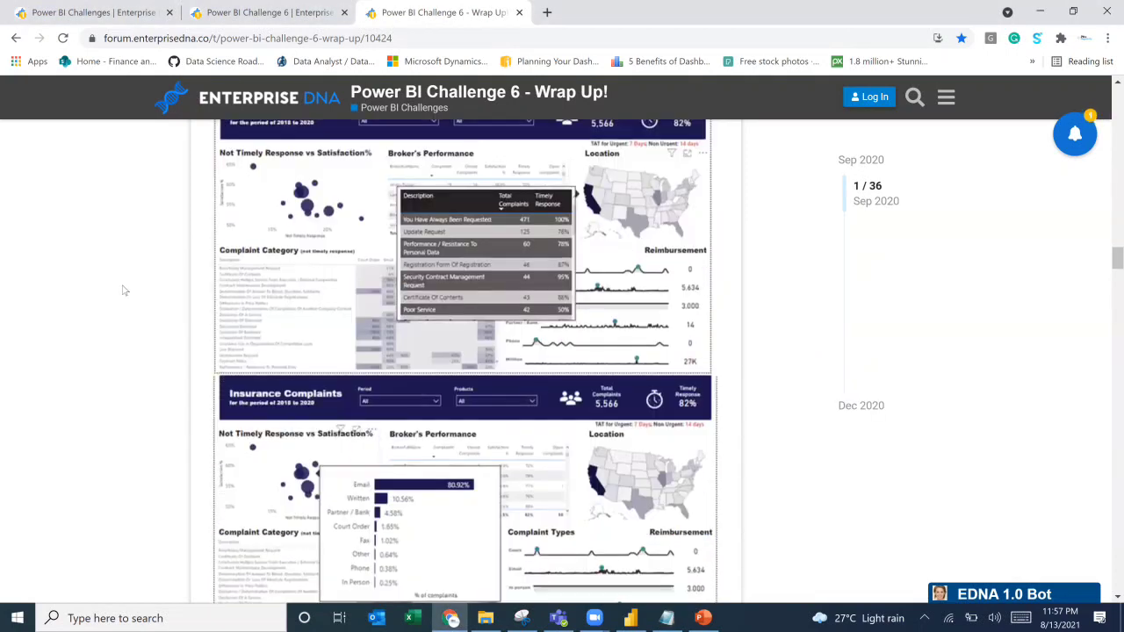
scroll(124, 291, "down", 10)
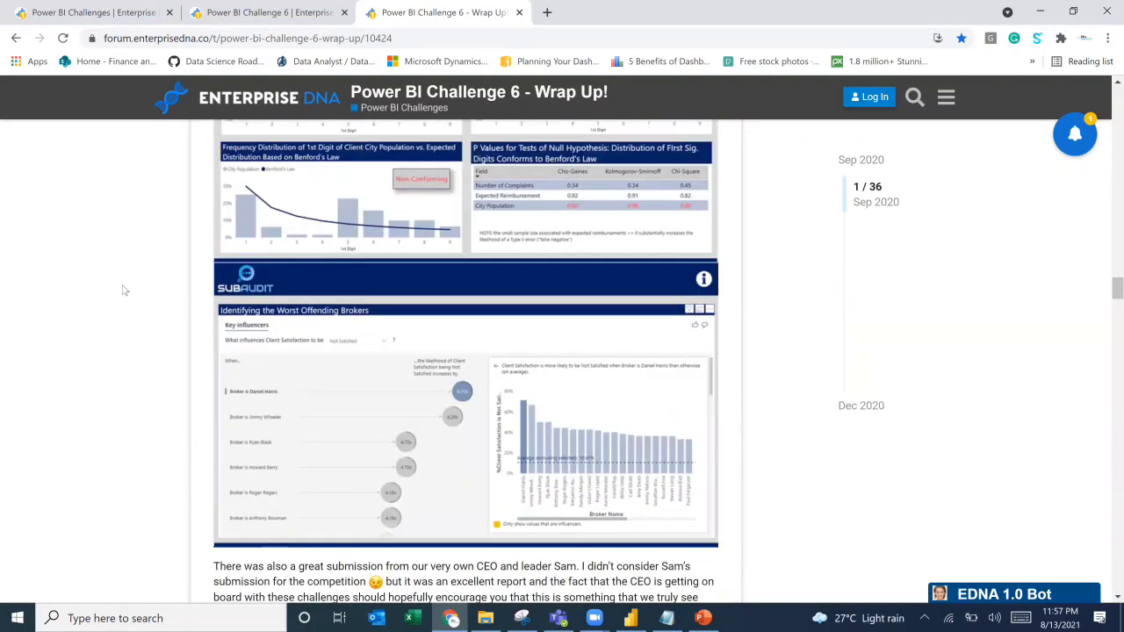
scroll(123, 290, "down", 2)
scroll(156, 294, "down", 2)
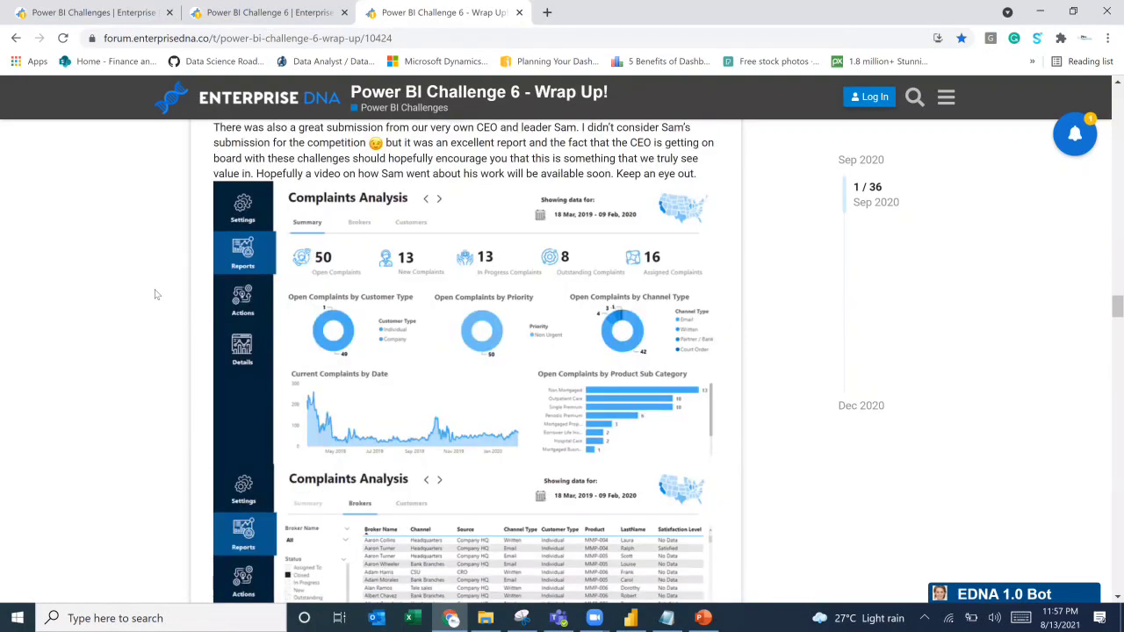
scroll(155, 294, "down", 3)
scroll(151, 294, "down", 5)
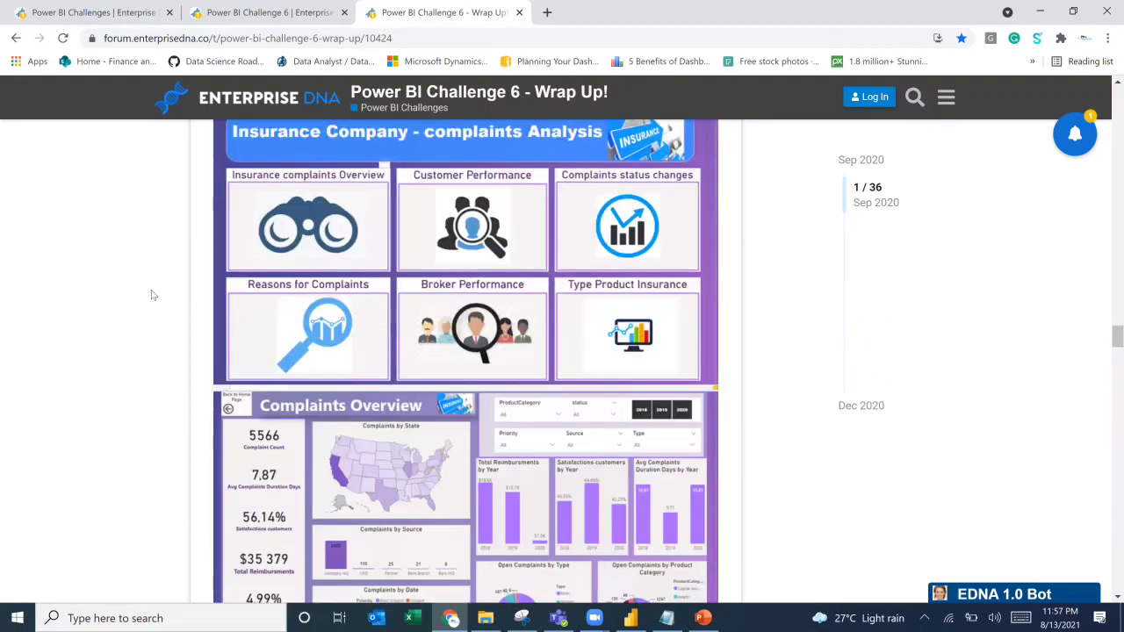
scroll(151, 295, "down", 8)
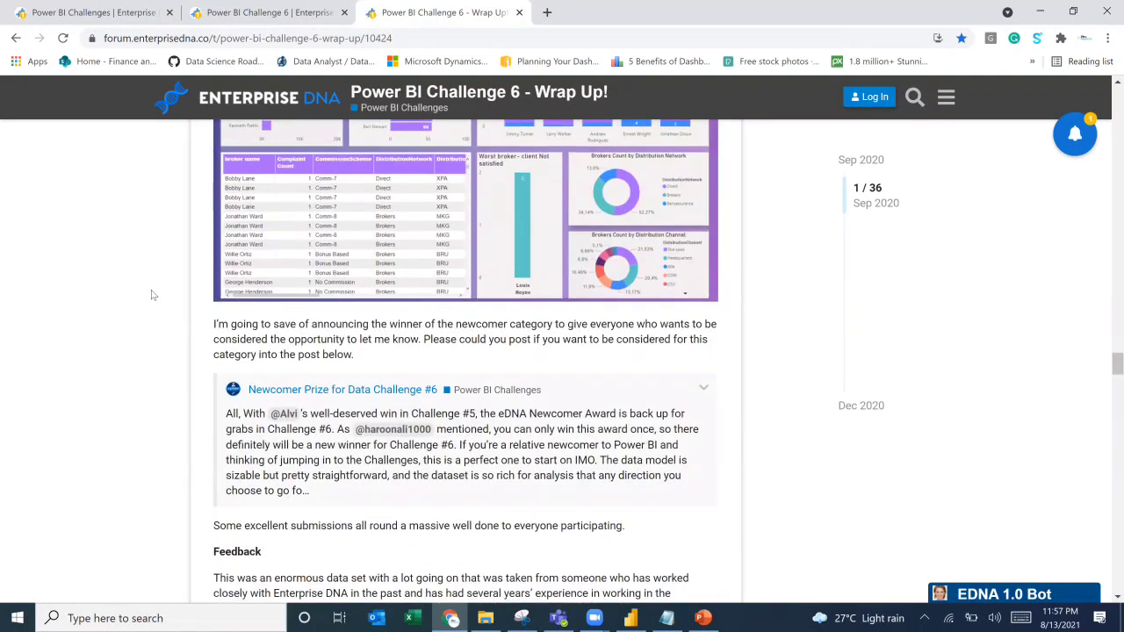
scroll(151, 295, "down", 12)
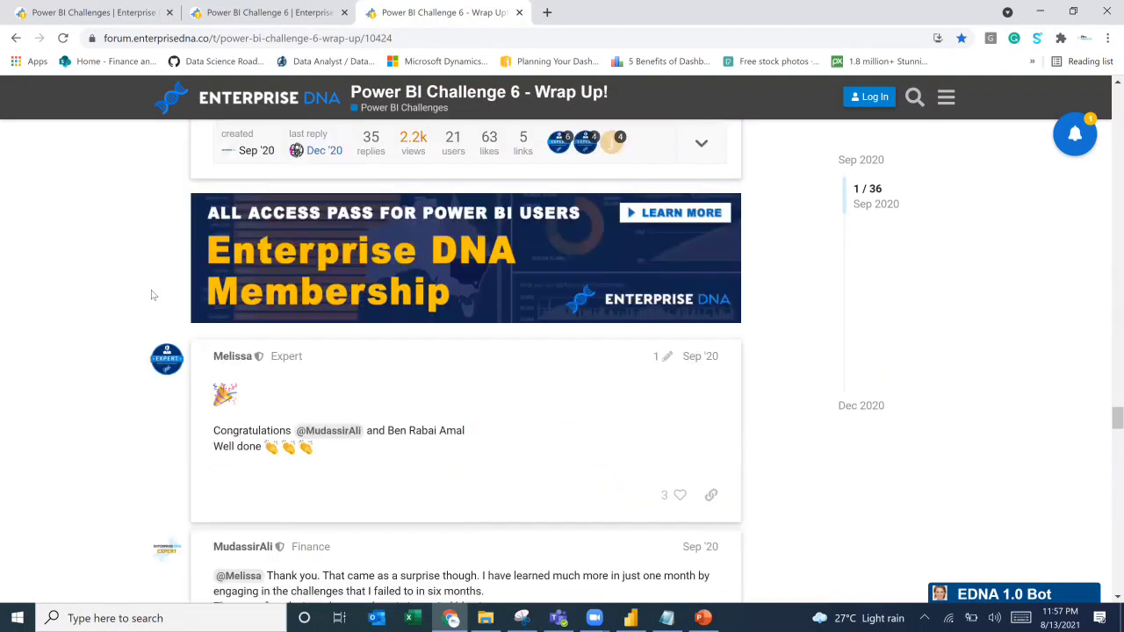
scroll(151, 294, "up", 18)
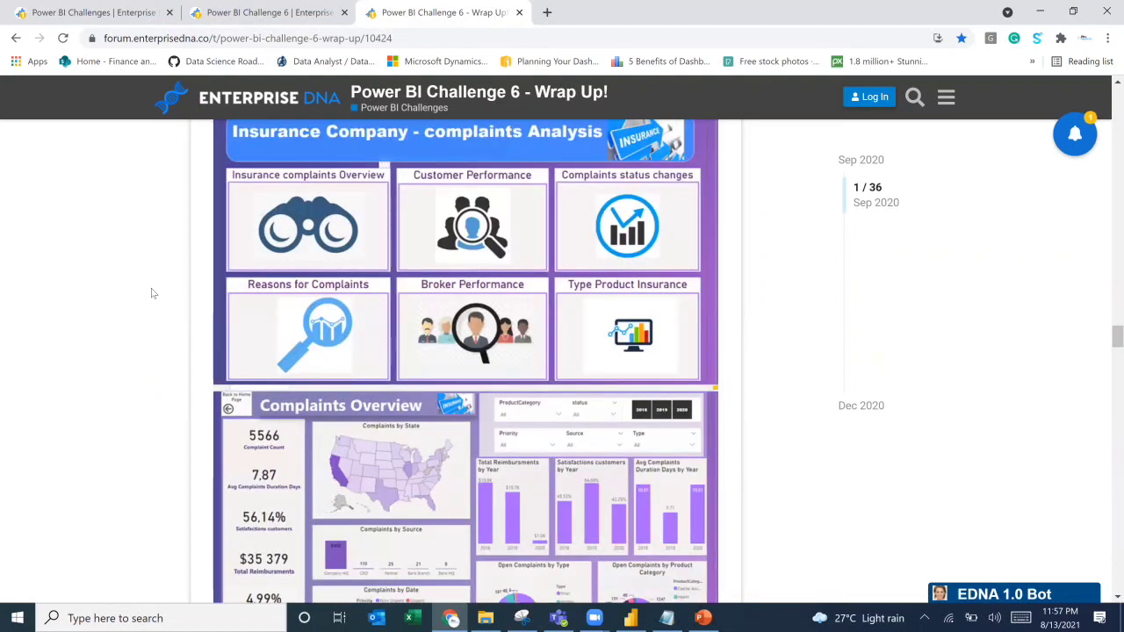